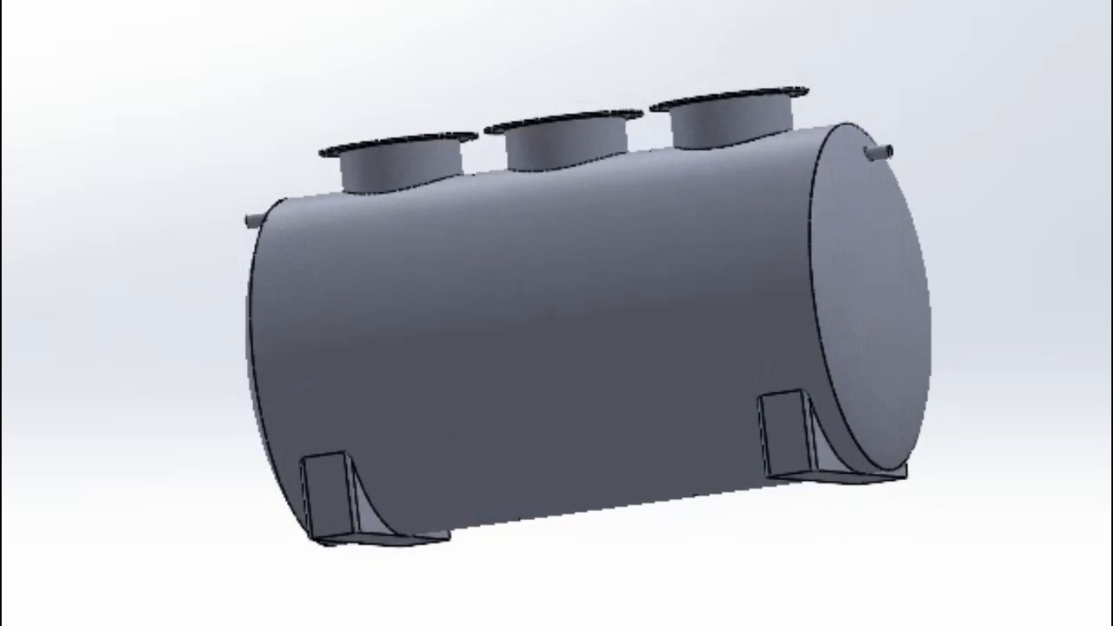
middle_drag(641, 20, 737, 609)
middle_drag(1053, 375, 1009, 516)
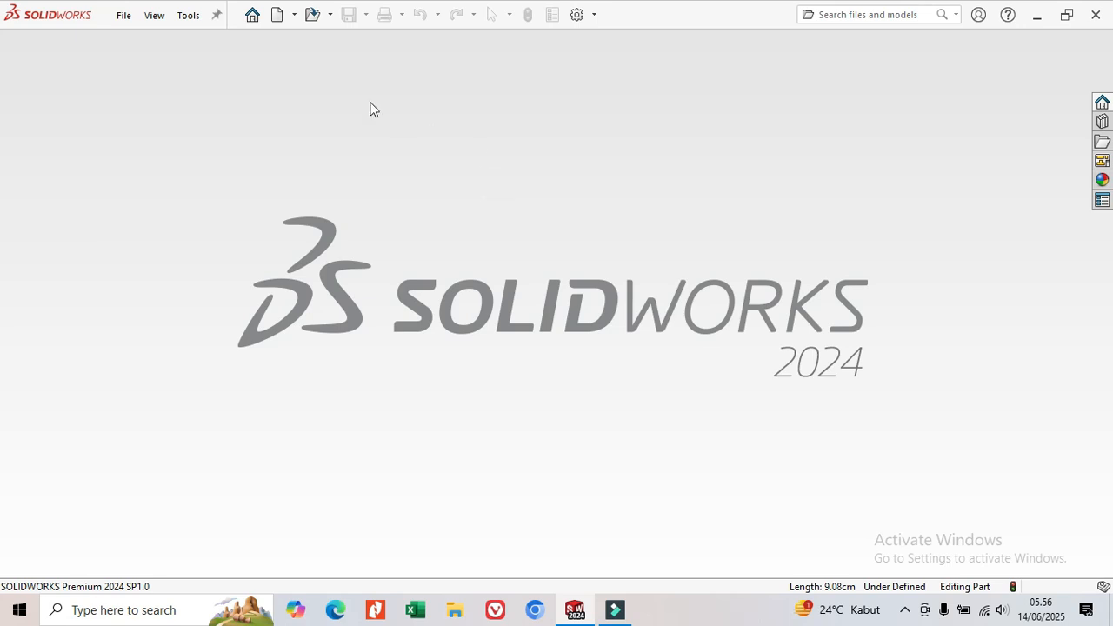
Create a new part document
click(124, 15)
click(135, 44)
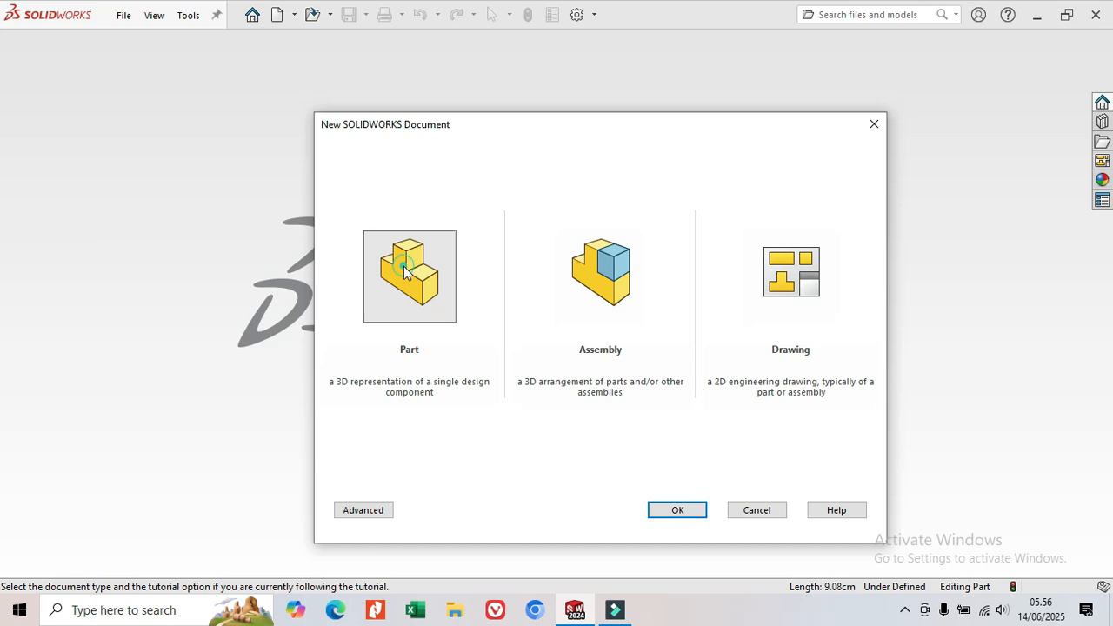
click(403, 269)
click(679, 512)
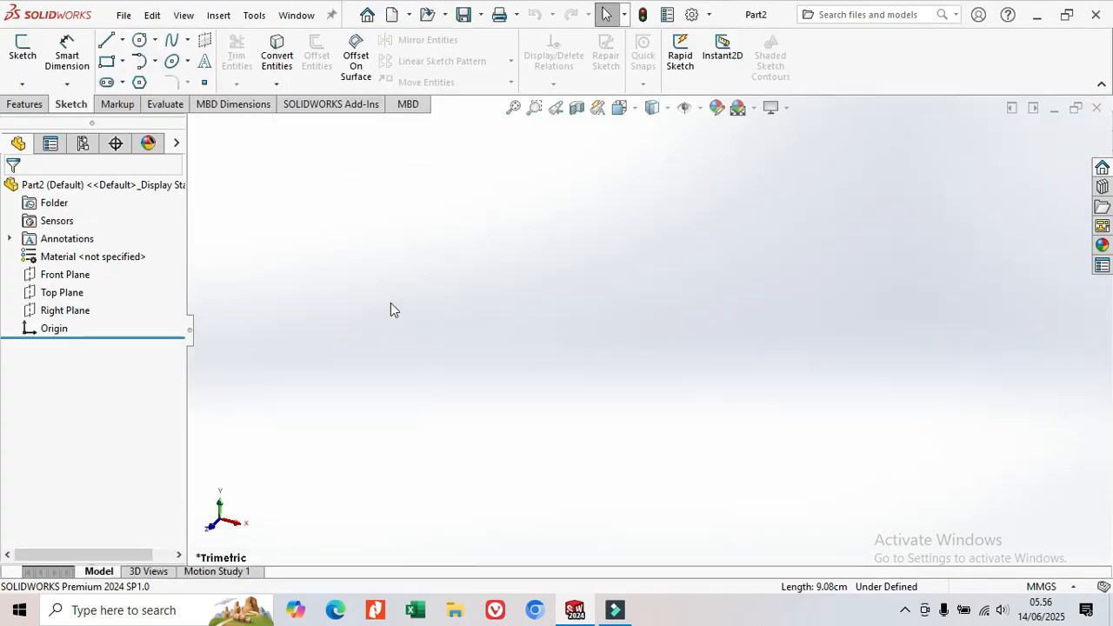
click(85, 278)
right_click(86, 280)
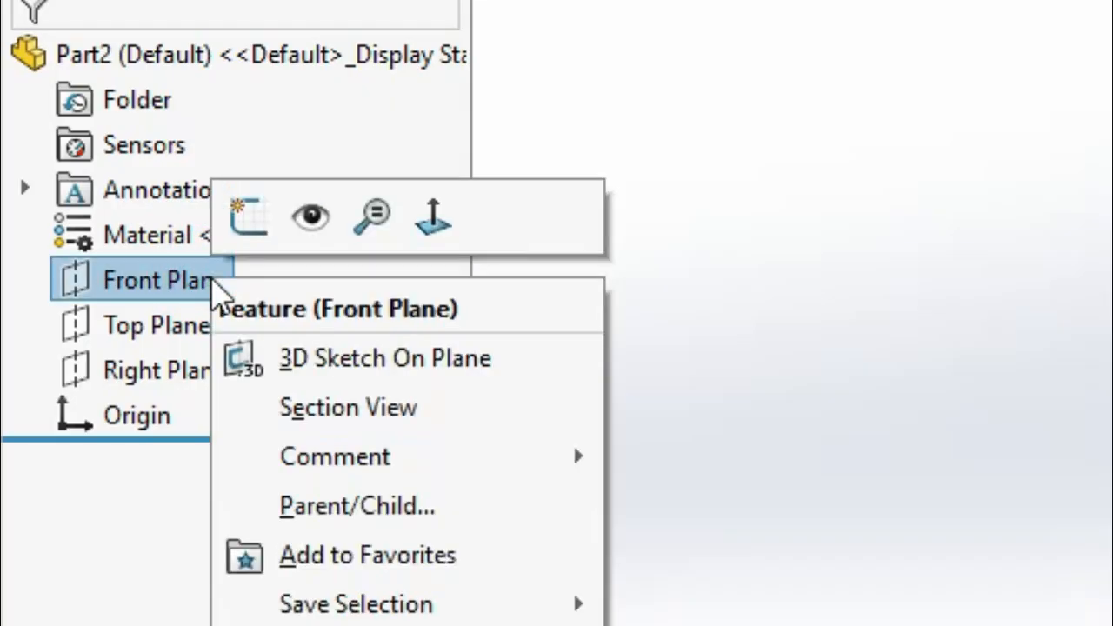
click(255, 219)
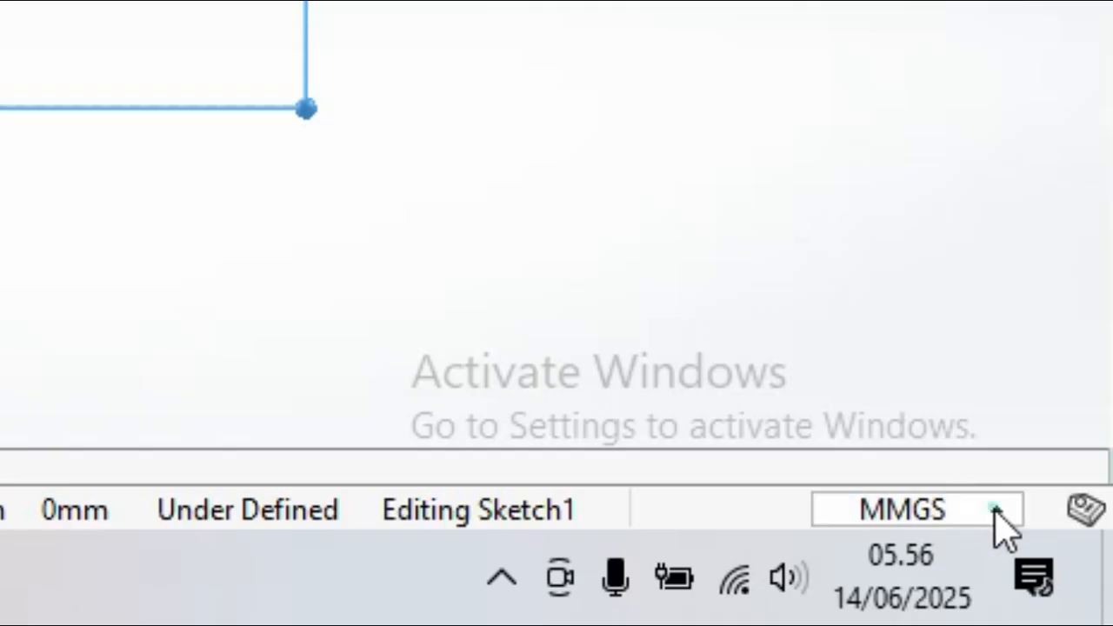
Set the document units to CGS (centimeter, gram, second)
click(1074, 588)
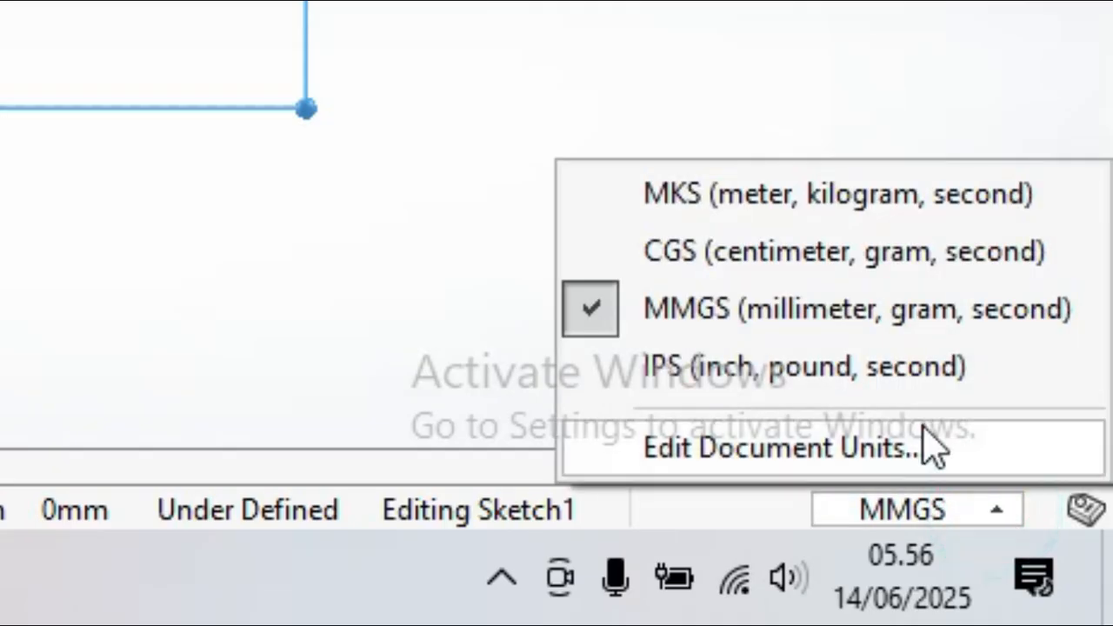
click(742, 257)
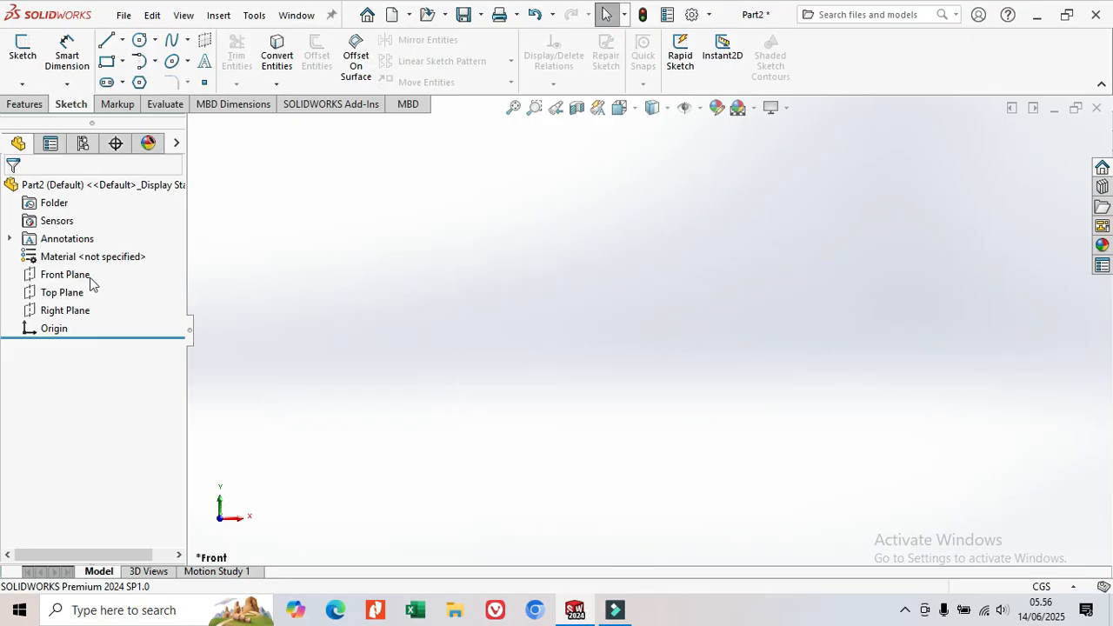
On a new Front Plane sketch, draw a vertical line about 3.4 cm up from the origin and a horizontal line rightward from its upper end
click(70, 275)
click(94, 252)
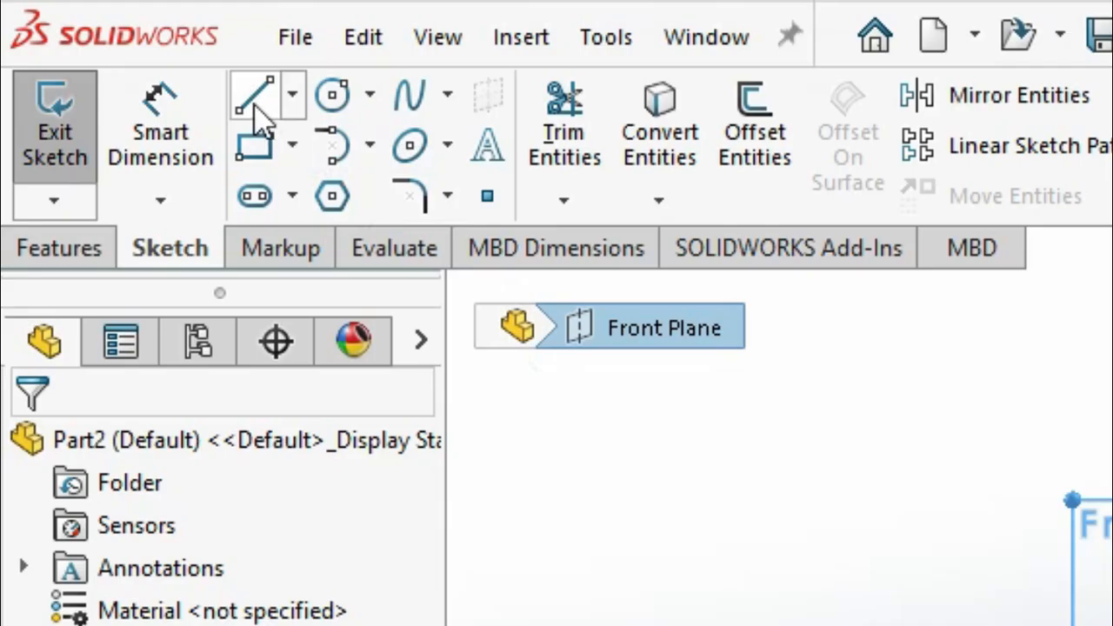
click(106, 40)
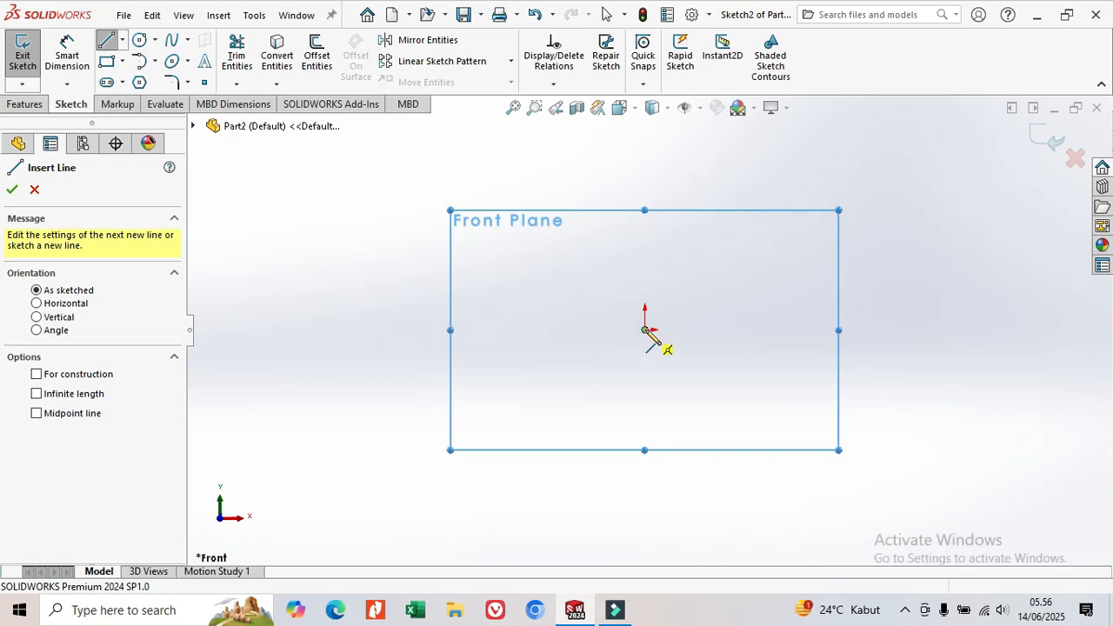
click(645, 331)
click(645, 255)
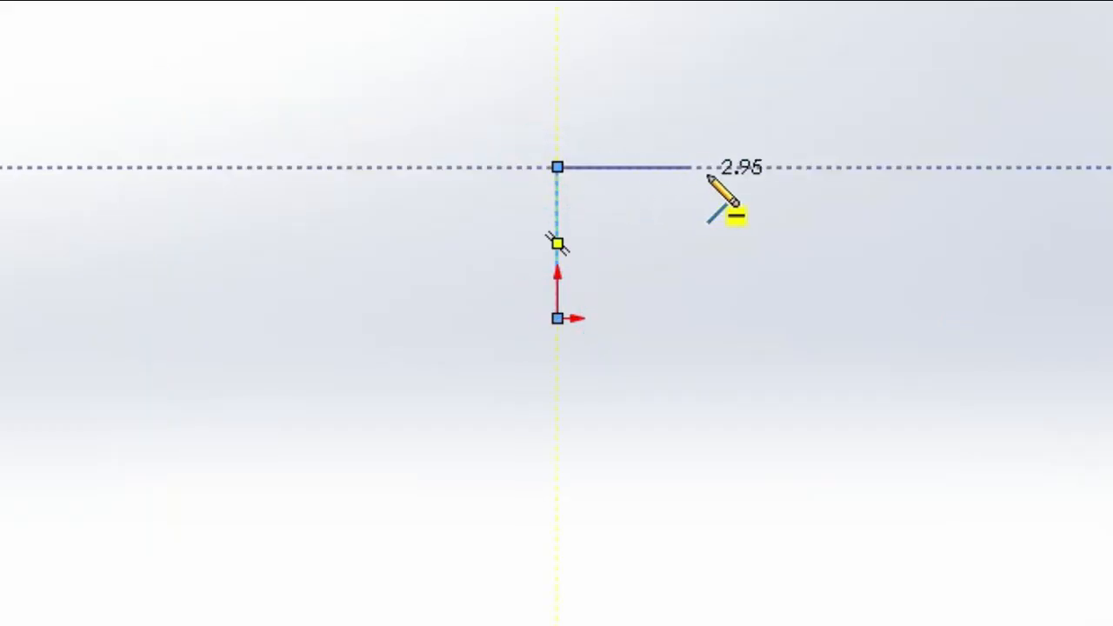
click(816, 166)
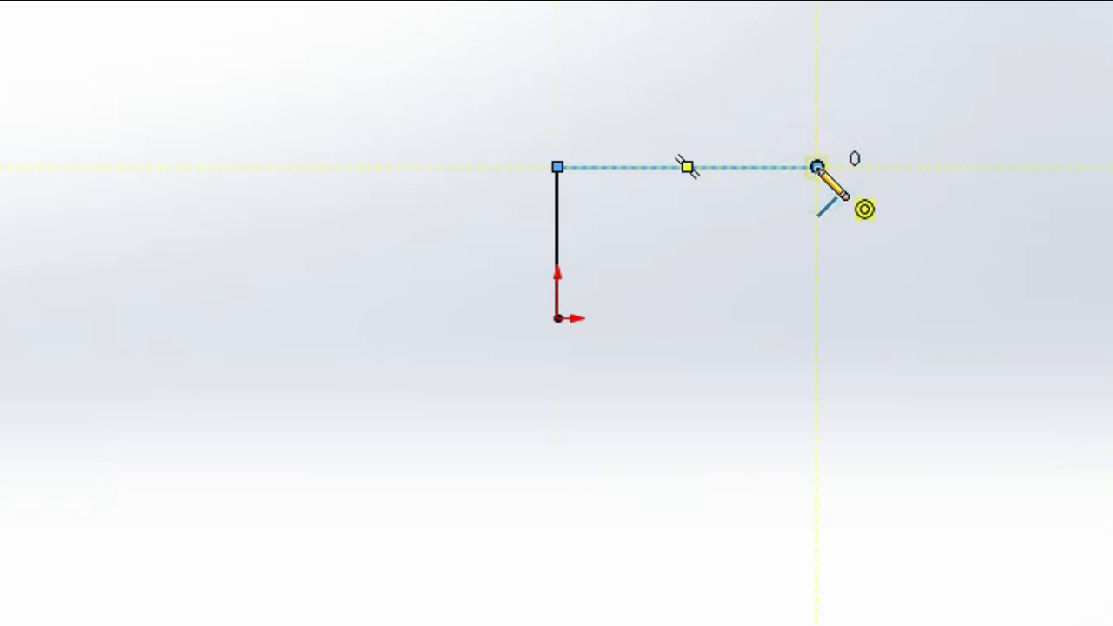
right_click(815, 166)
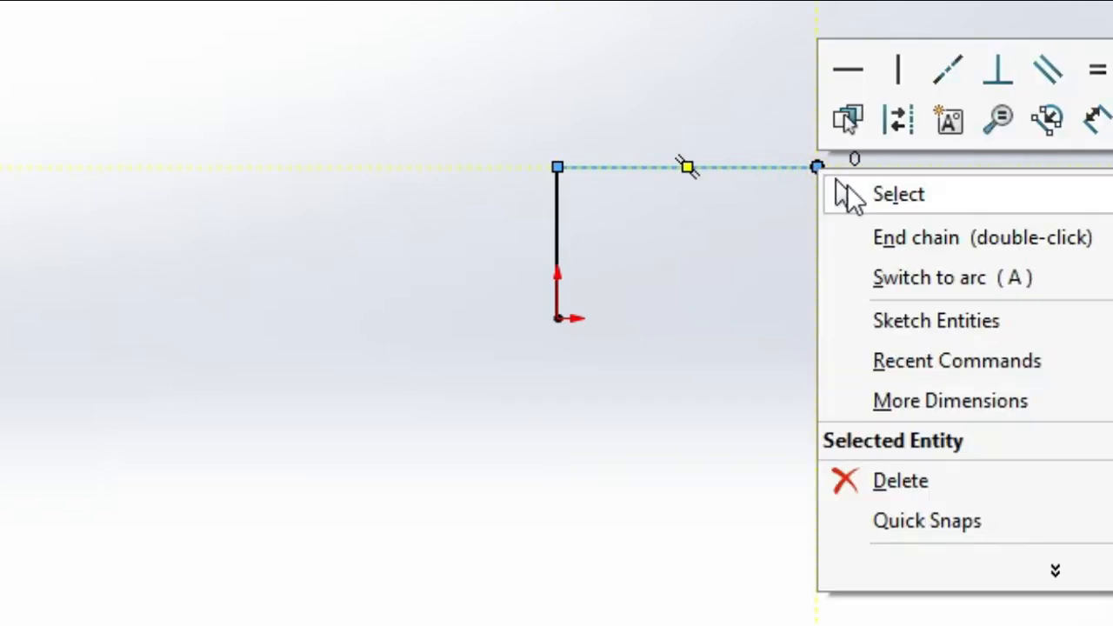
click(885, 196)
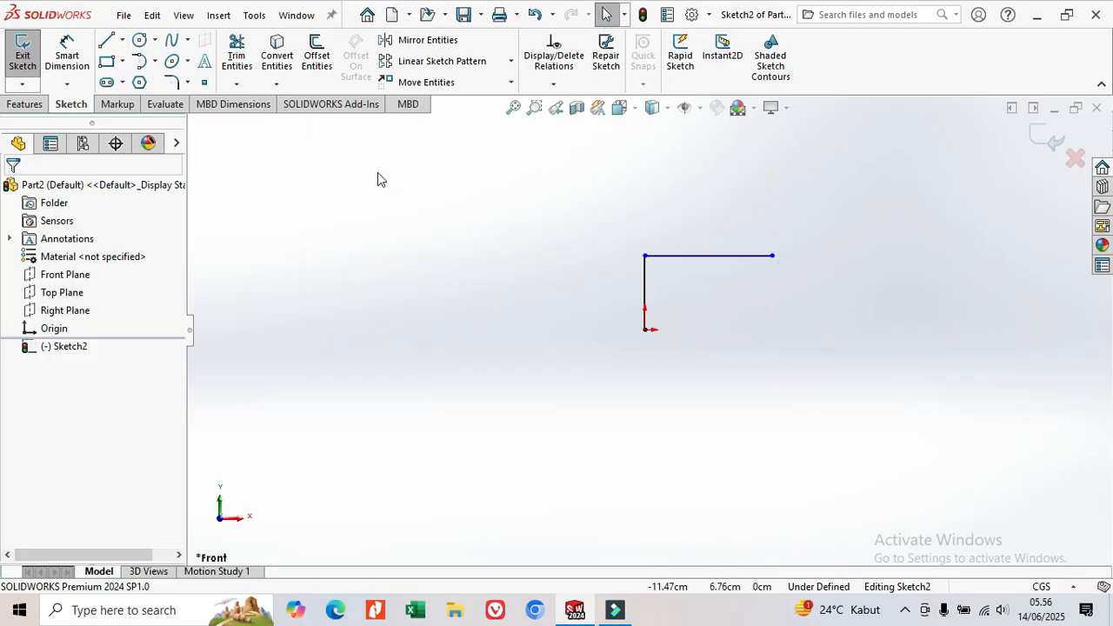
click(106, 42)
click(646, 330)
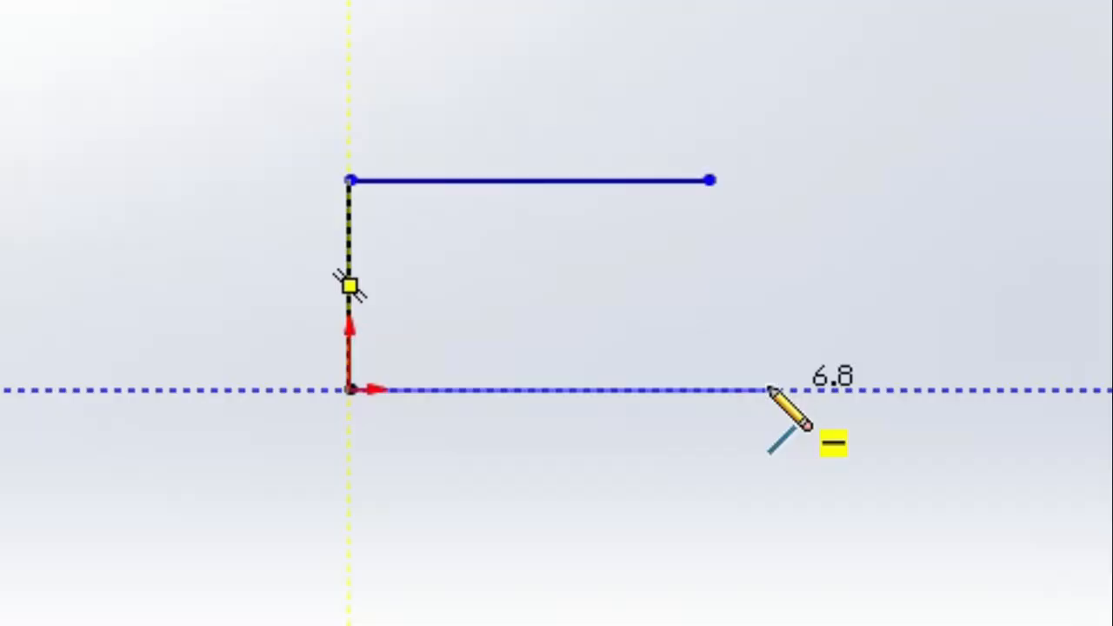
right_click(768, 392)
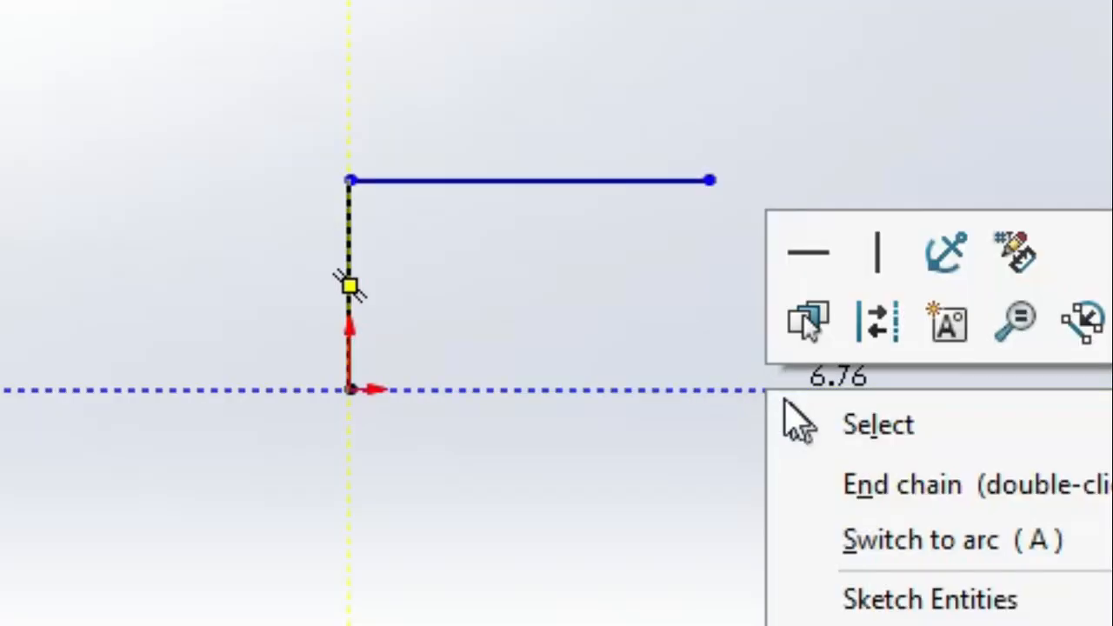
click(851, 425)
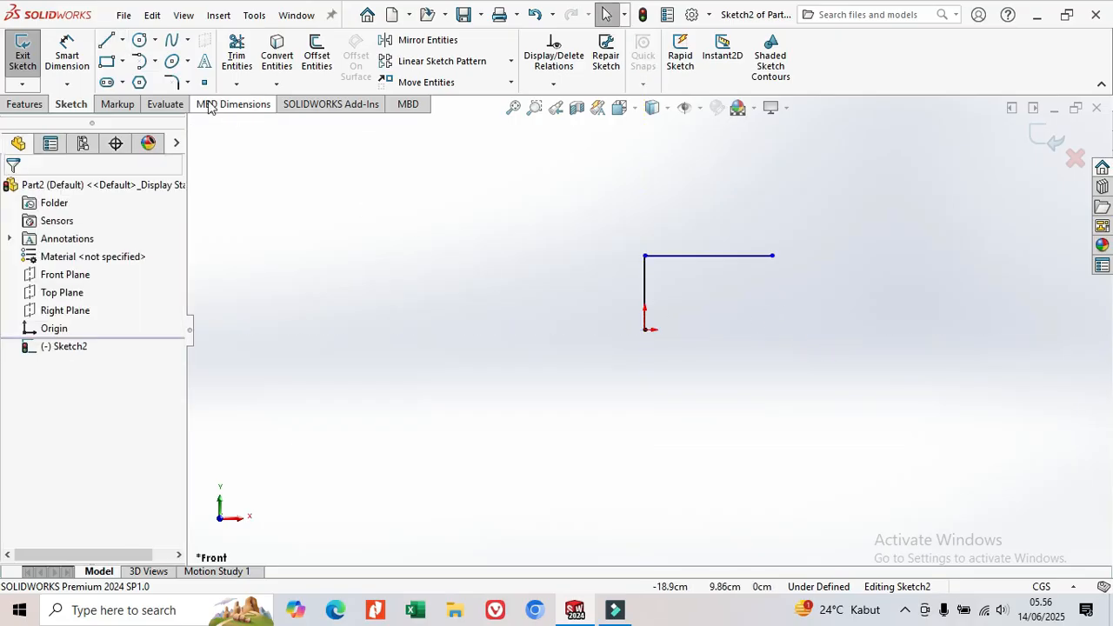
Draw a horizontal line about 7.1 cm long from the origin, parallel to the upper line
click(106, 40)
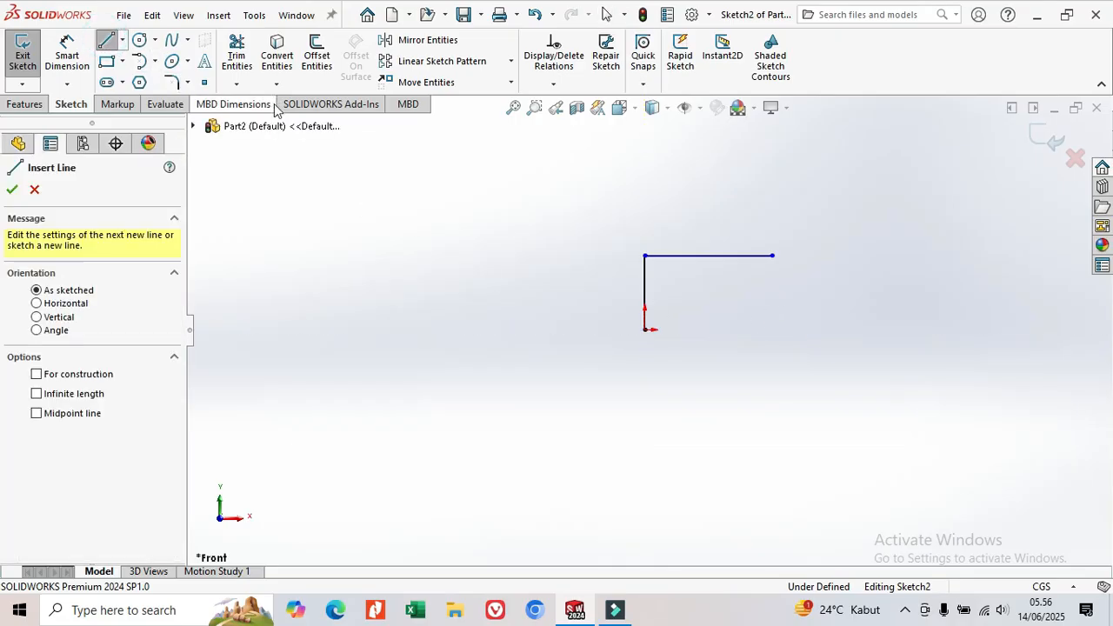
click(644, 329)
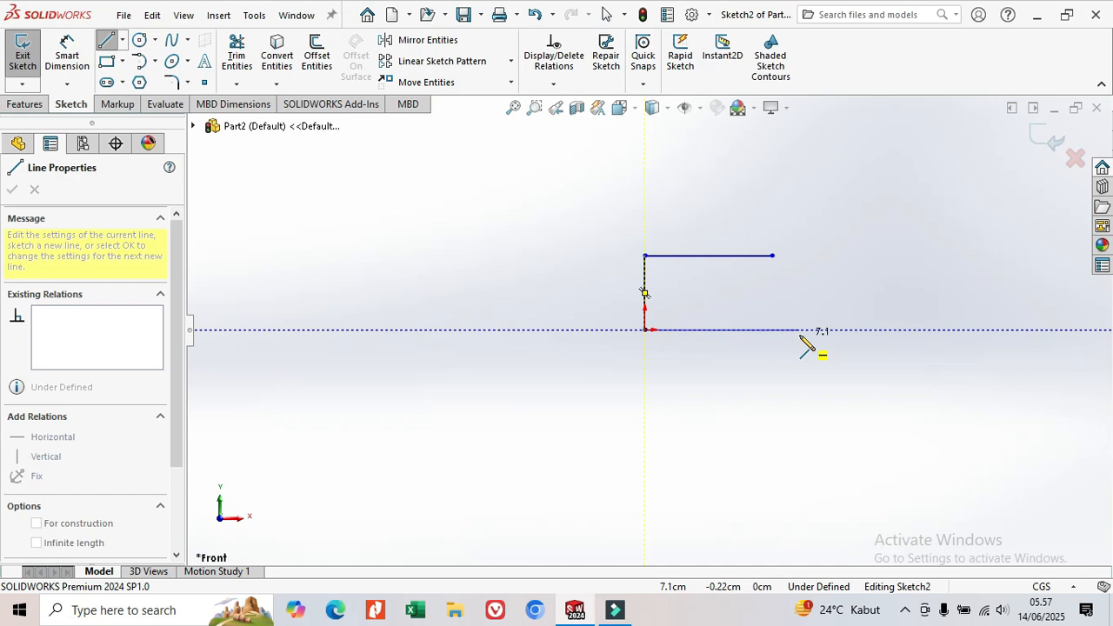
click(800, 330)
right_click(802, 336)
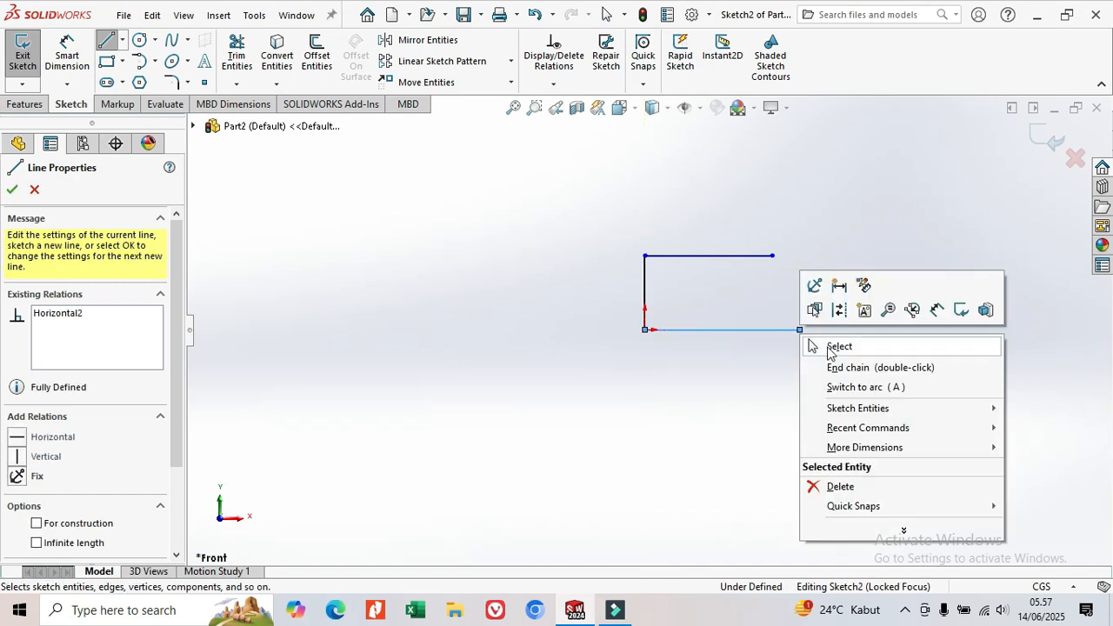
click(829, 350)
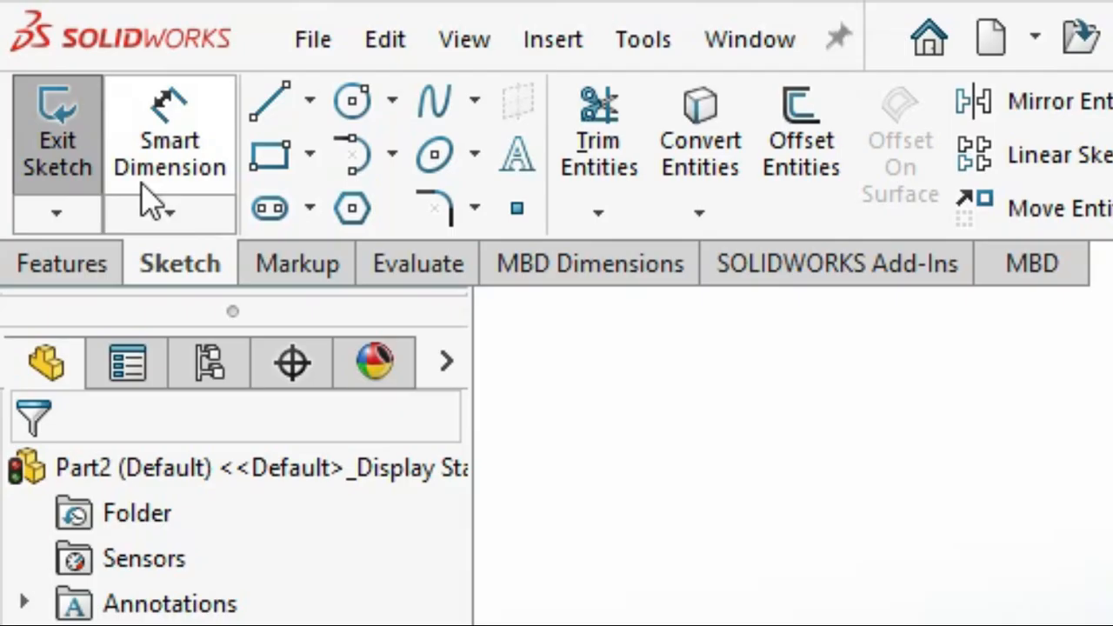
Dimension the vertical line to 60 cm with Smart Dimension
click(68, 54)
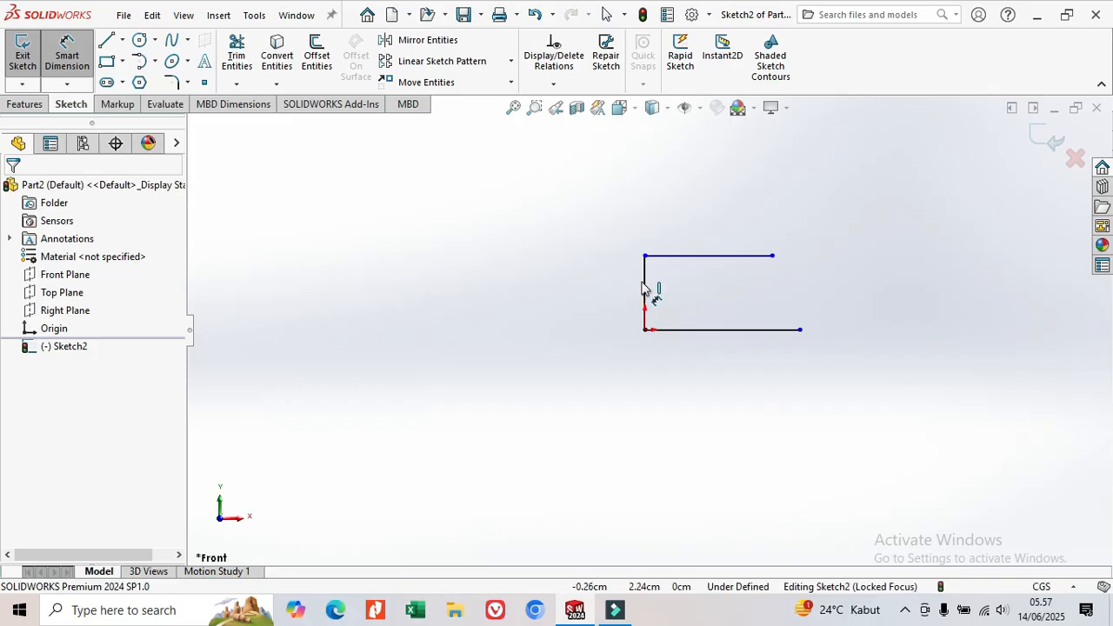
click(644, 288)
click(584, 291)
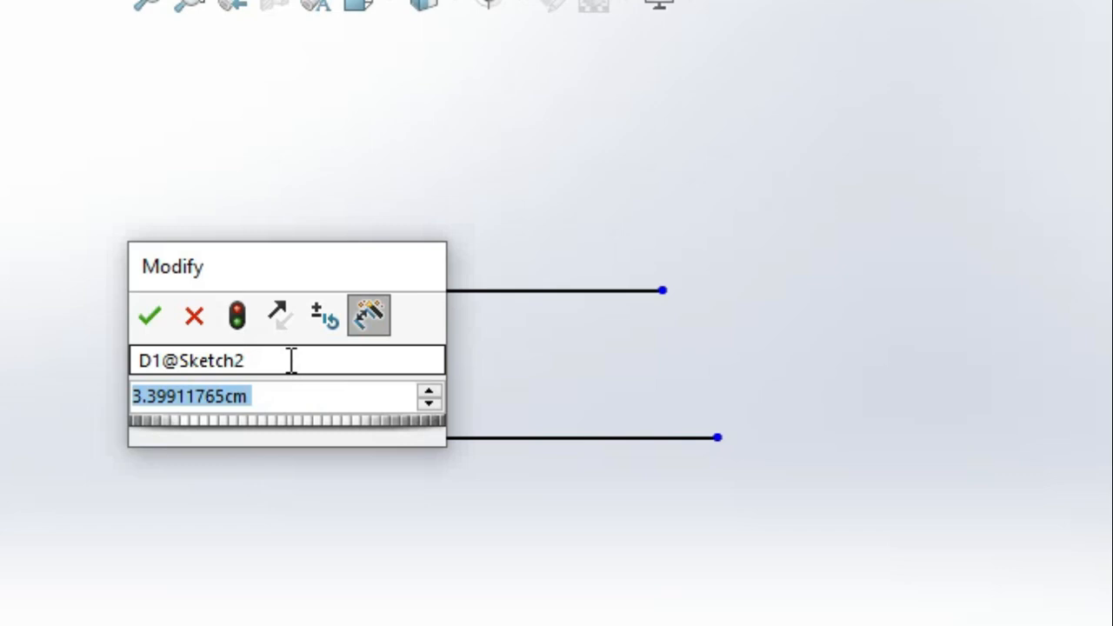
text(60)
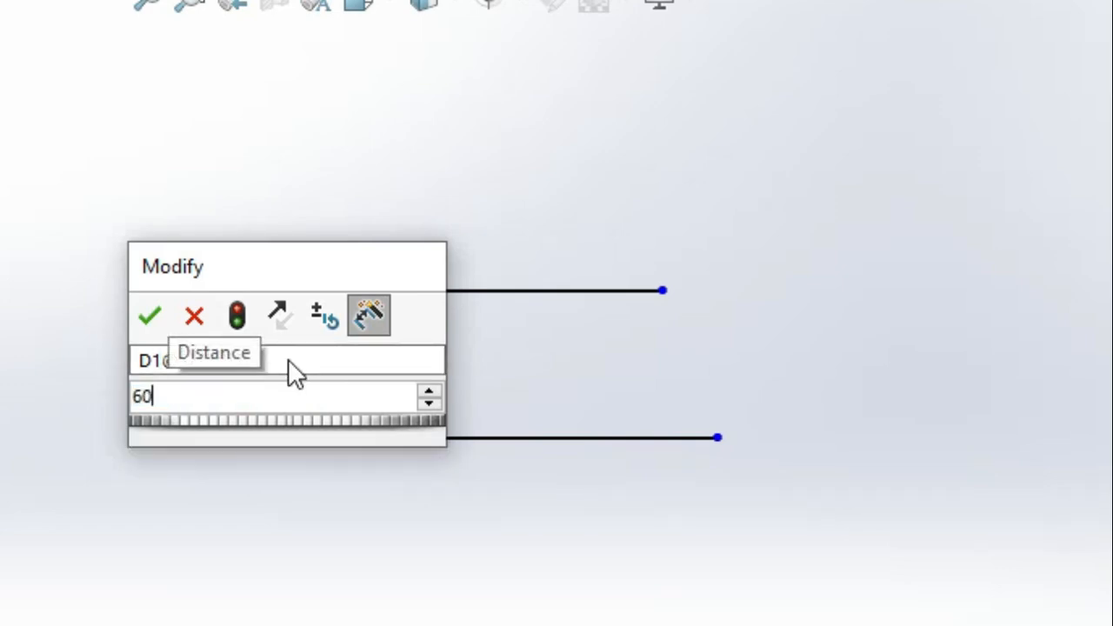
key(Return)
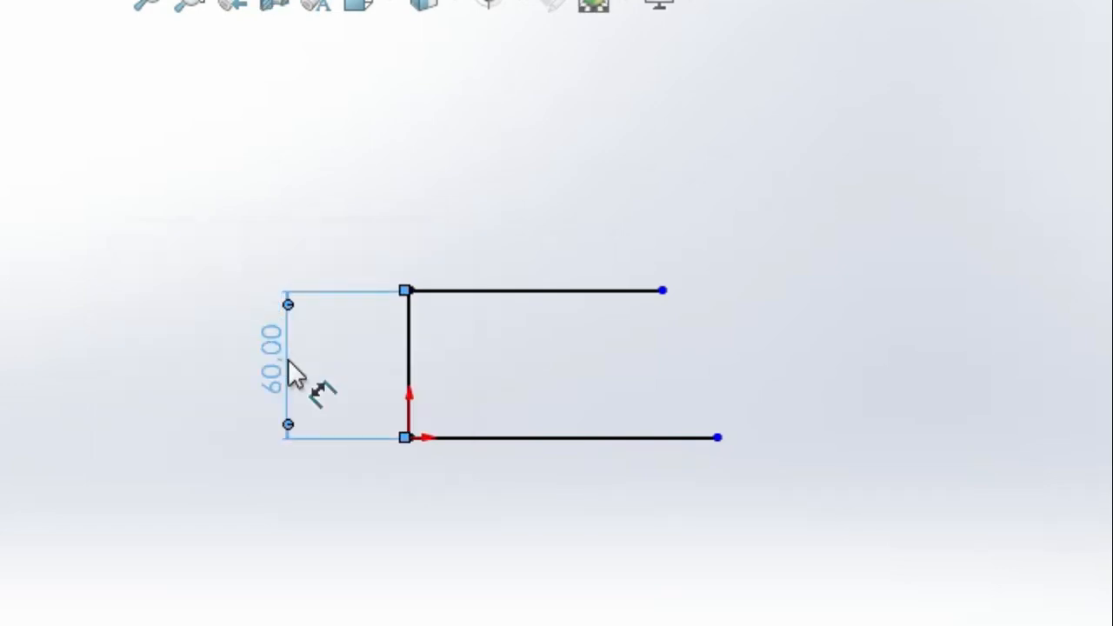
Dimension the upper horizontal line to 130 cm
click(540, 292)
click(542, 223)
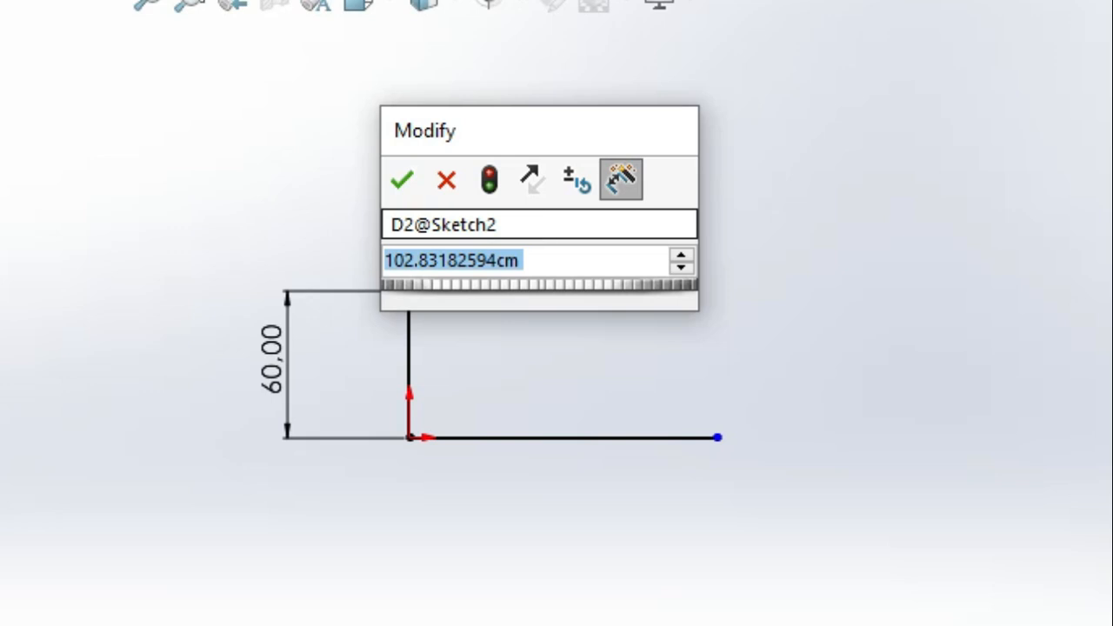
text(1)
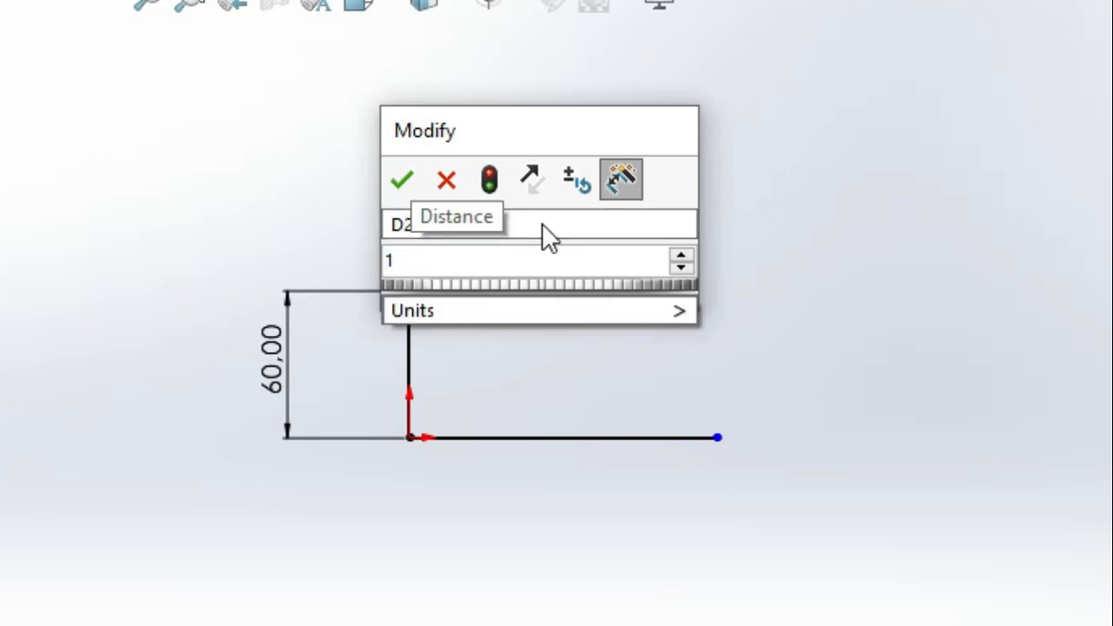
text(3)
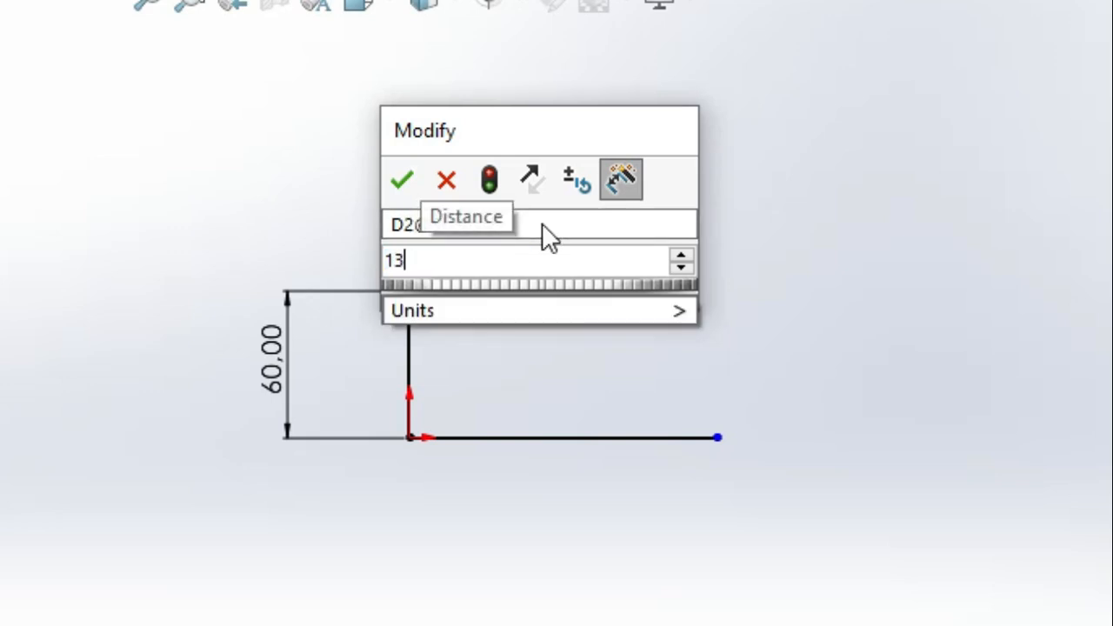
text(0)
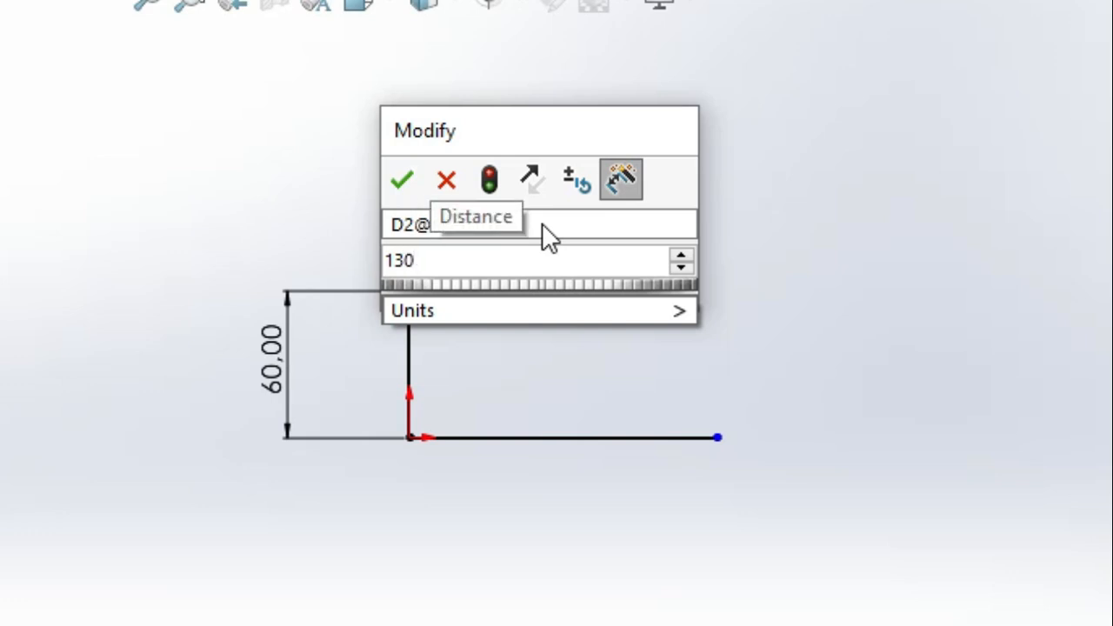
key(Return)
Dimension the lower horizontal line to 145 cm
click(592, 440)
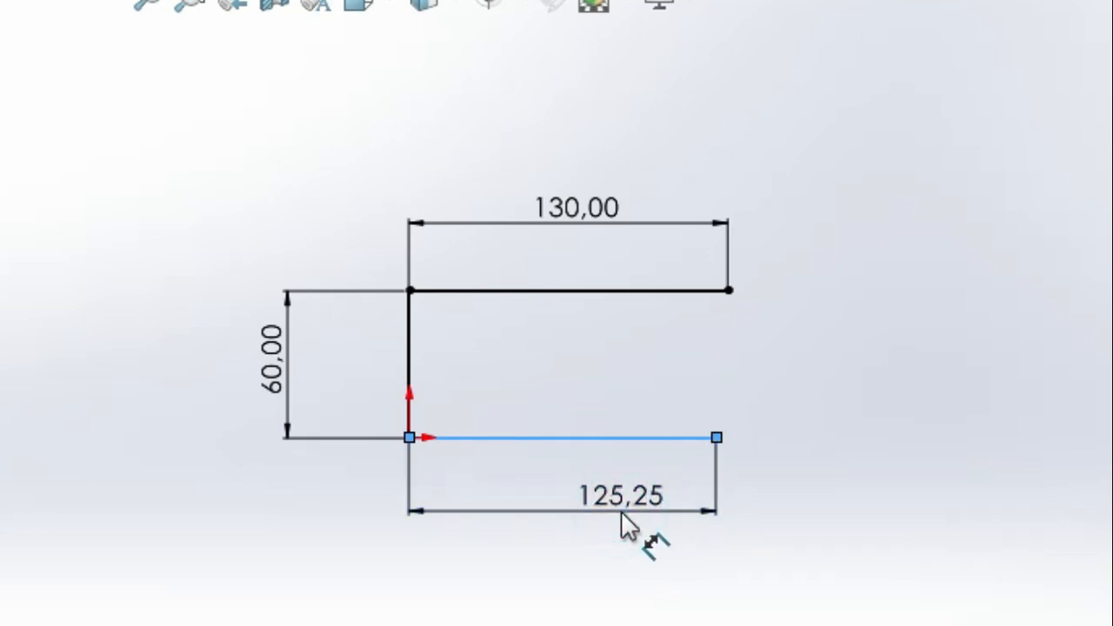
click(621, 510)
text(145)
key(Return)
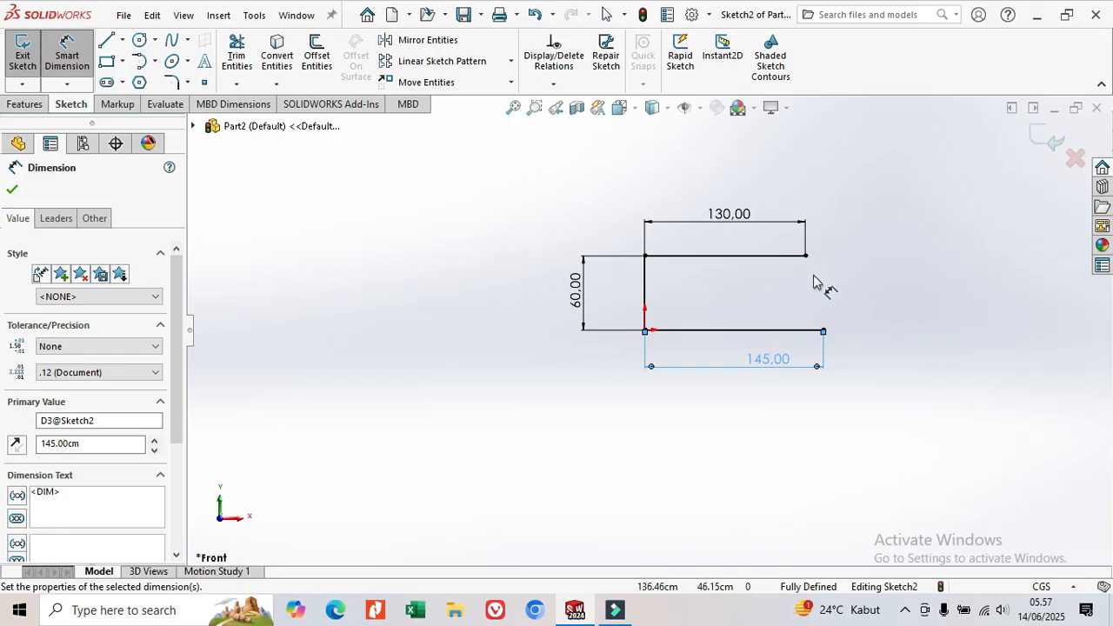
Draw a spline from the upper line's free end through two intermediate points to the lower line's free end, bulging outward
scroll(814, 276, down, 3)
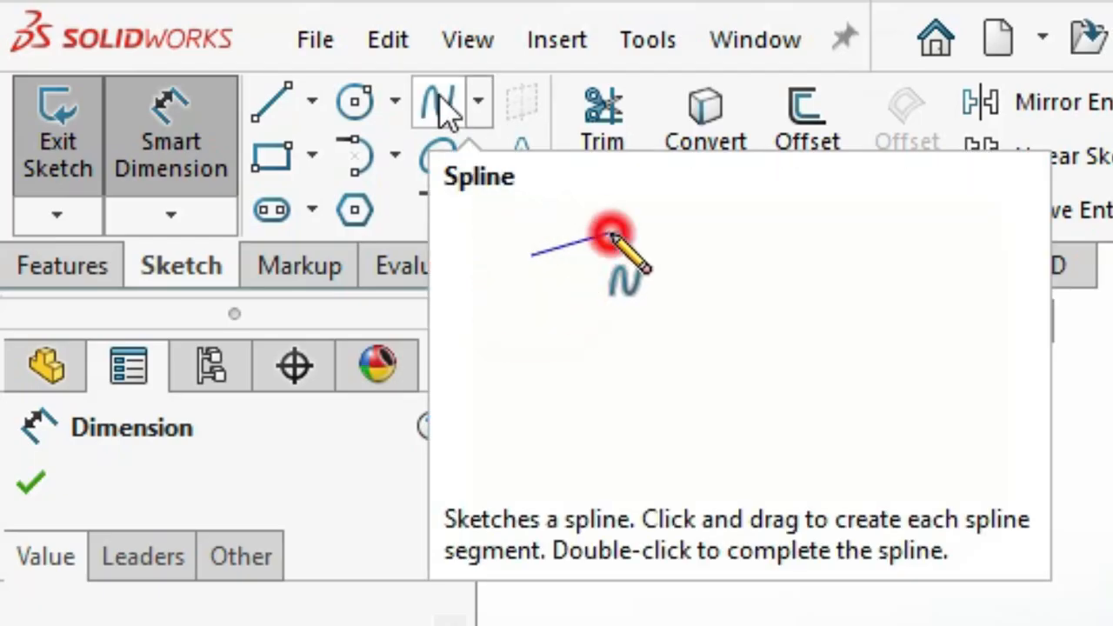
click(438, 103)
scroll(1112, 625, down, 2)
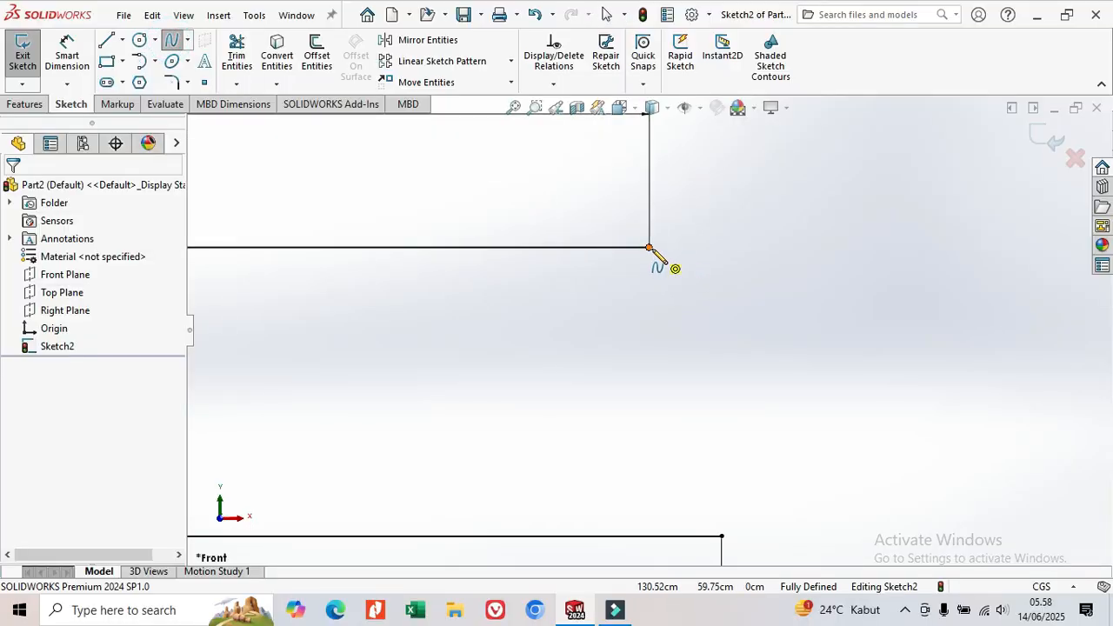
click(650, 249)
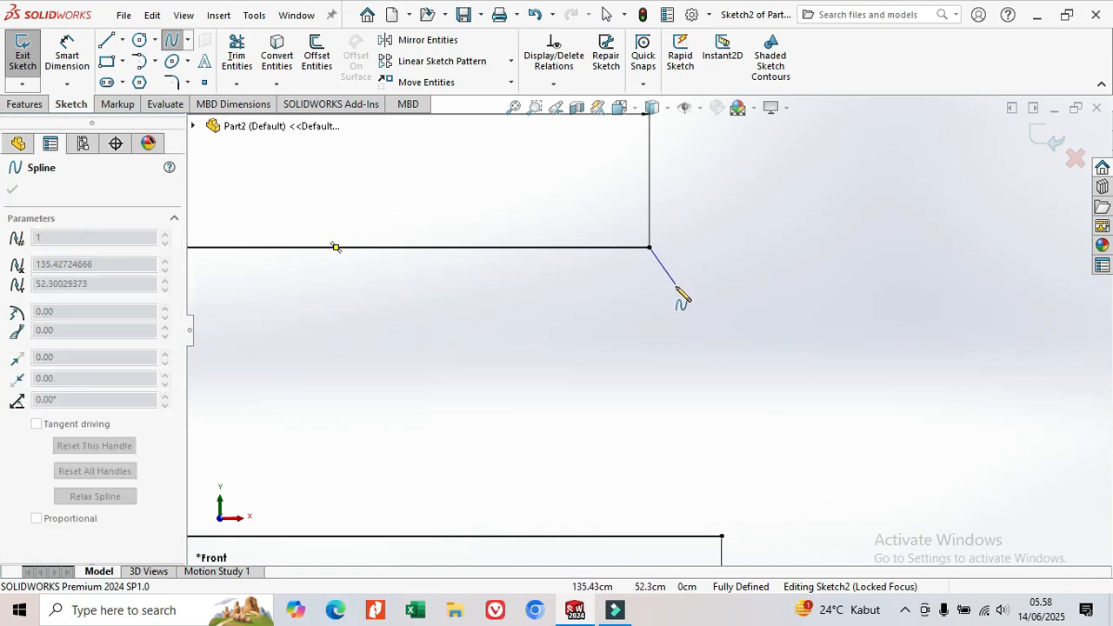
click(676, 292)
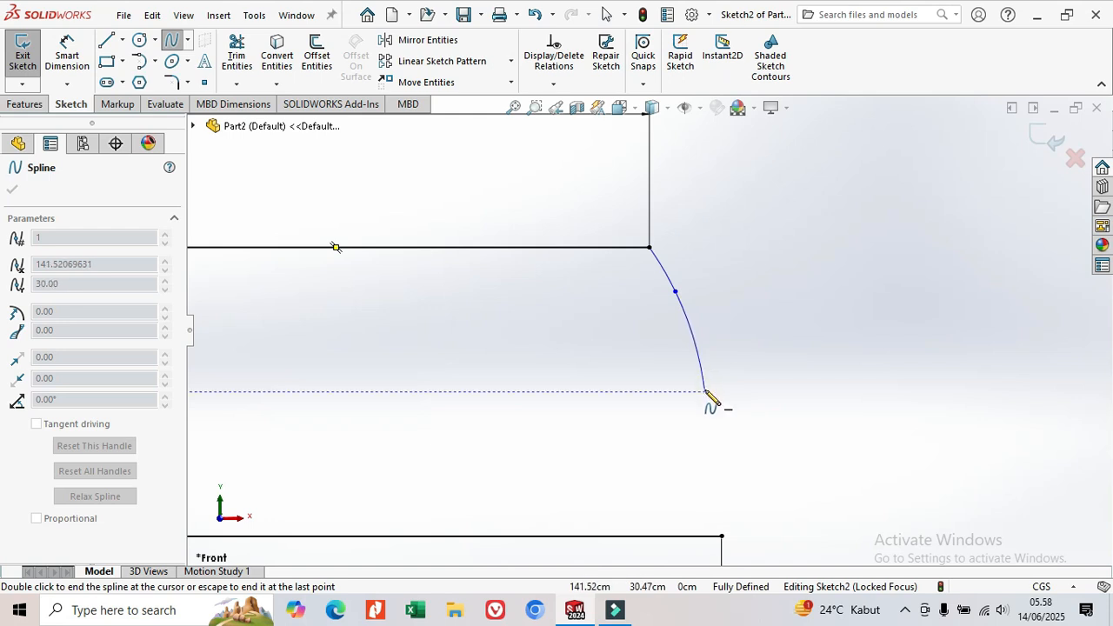
click(705, 391)
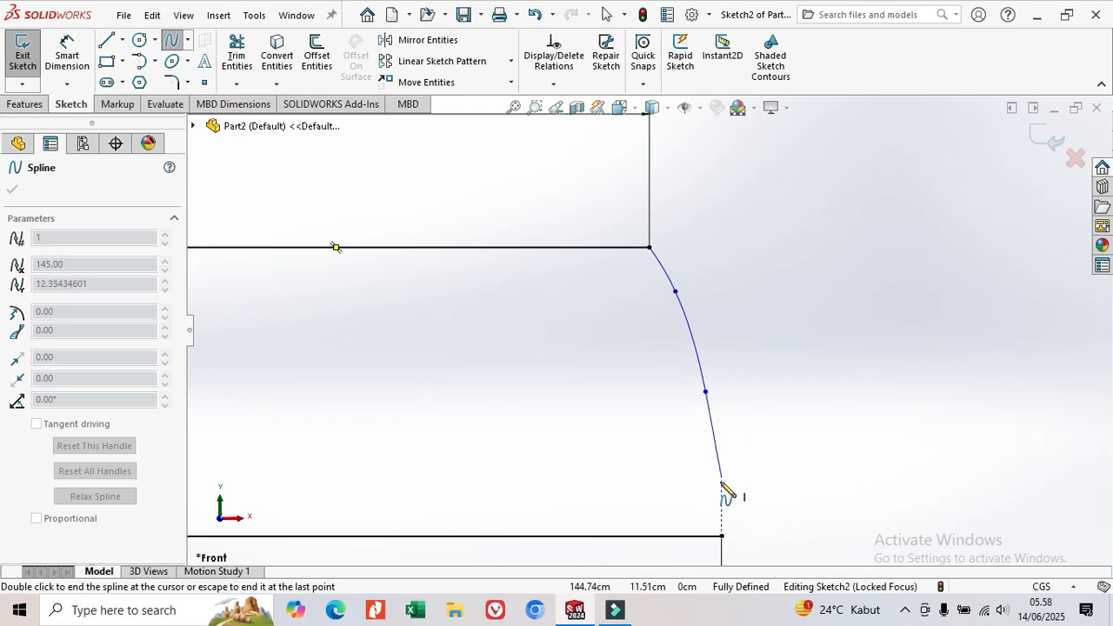
click(720, 536)
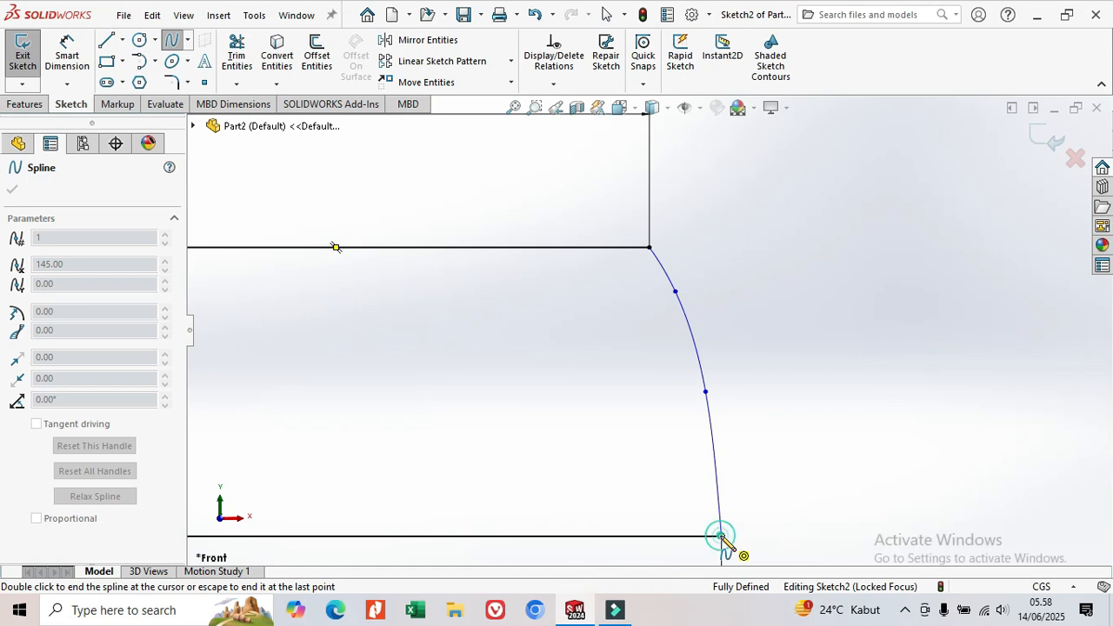
right_click(735, 525)
click(765, 475)
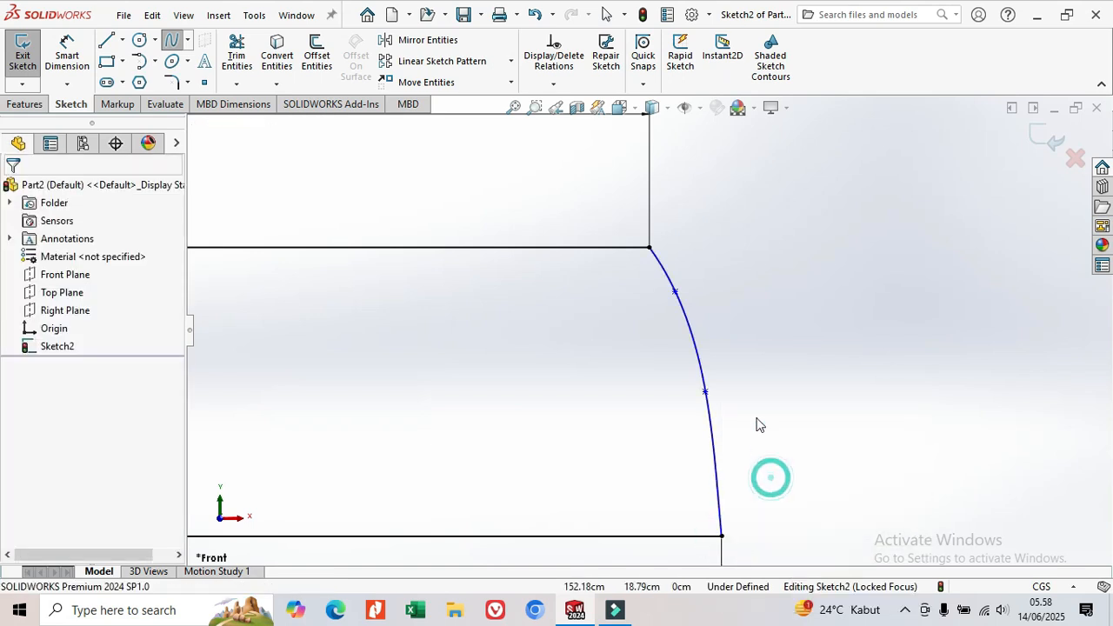
scroll(769, 348, up, 3)
scroll(769, 348, up, 2)
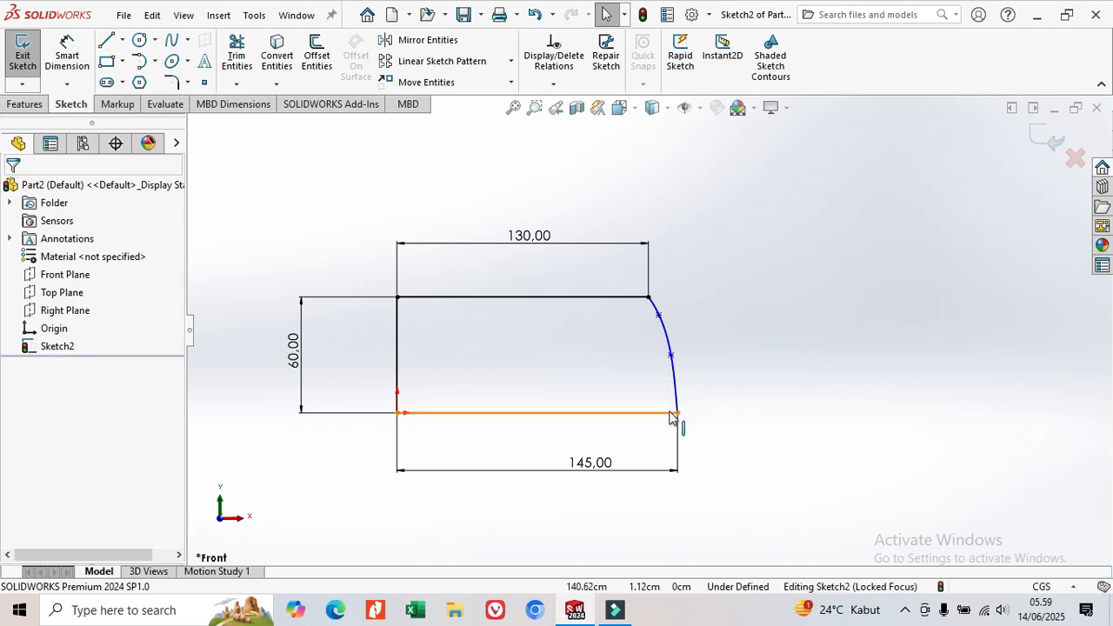
Offset the whole closed profile chain 0.5 cm inward, using the reversed direction and keeping the added dimension
click(322, 62)
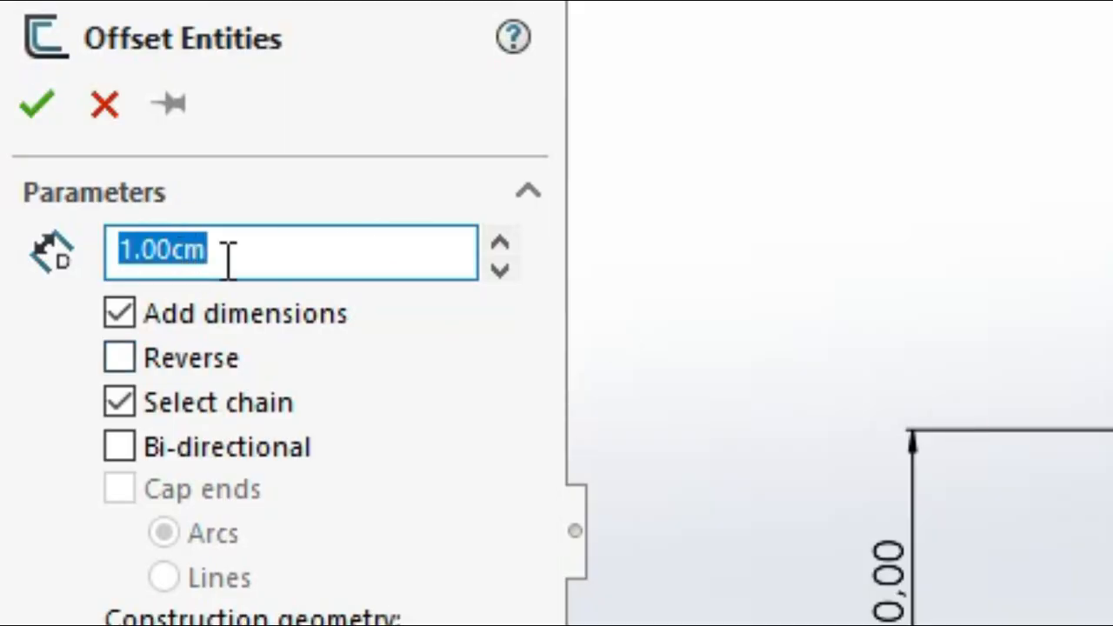
click(171, 251)
double_click(165, 251)
text(0.5)
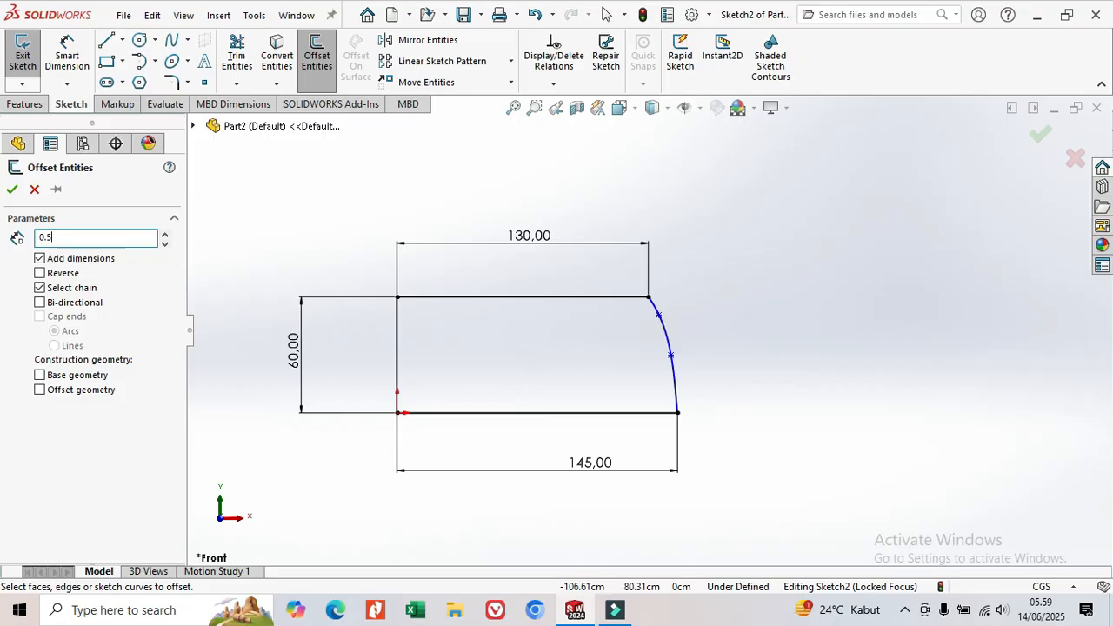
click(493, 298)
scroll(466, 313, down, 10)
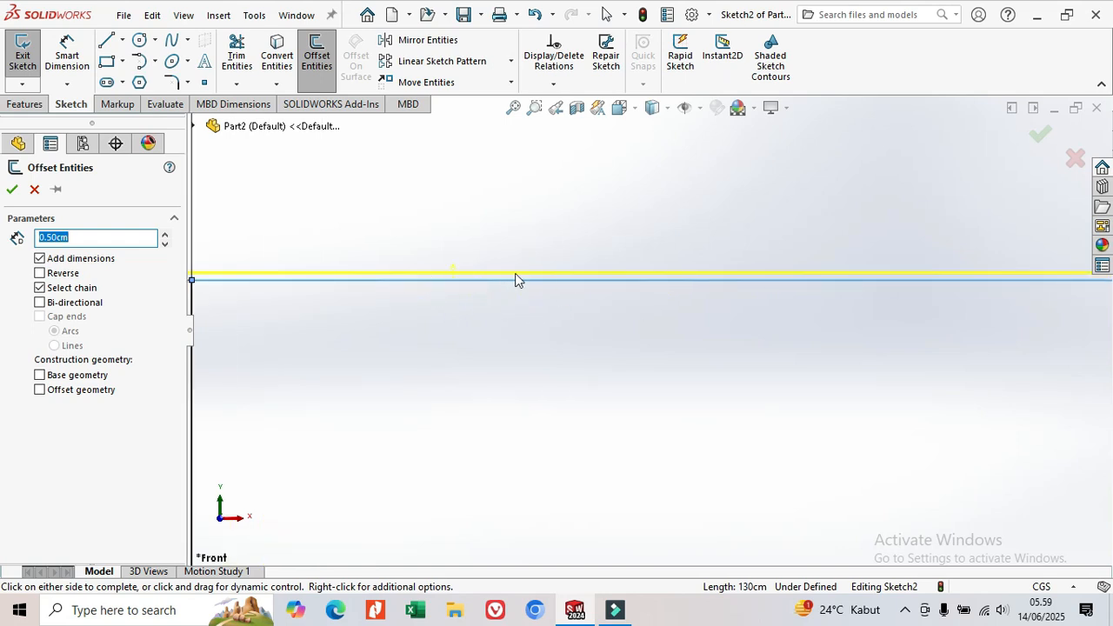
click(40, 273)
click(13, 191)
scroll(557, 366, up, 5)
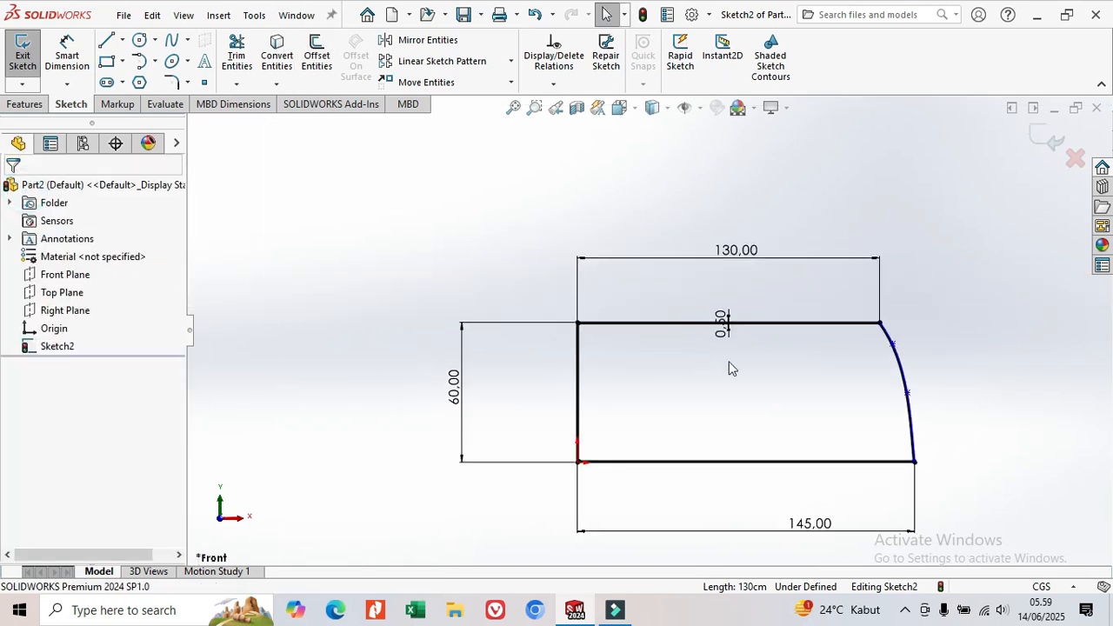
Draw a 0.5 cm horizontal line from the inner profile's upper-left corner to the outer vertical line
scroll(503, 261, down, 2)
click(107, 41)
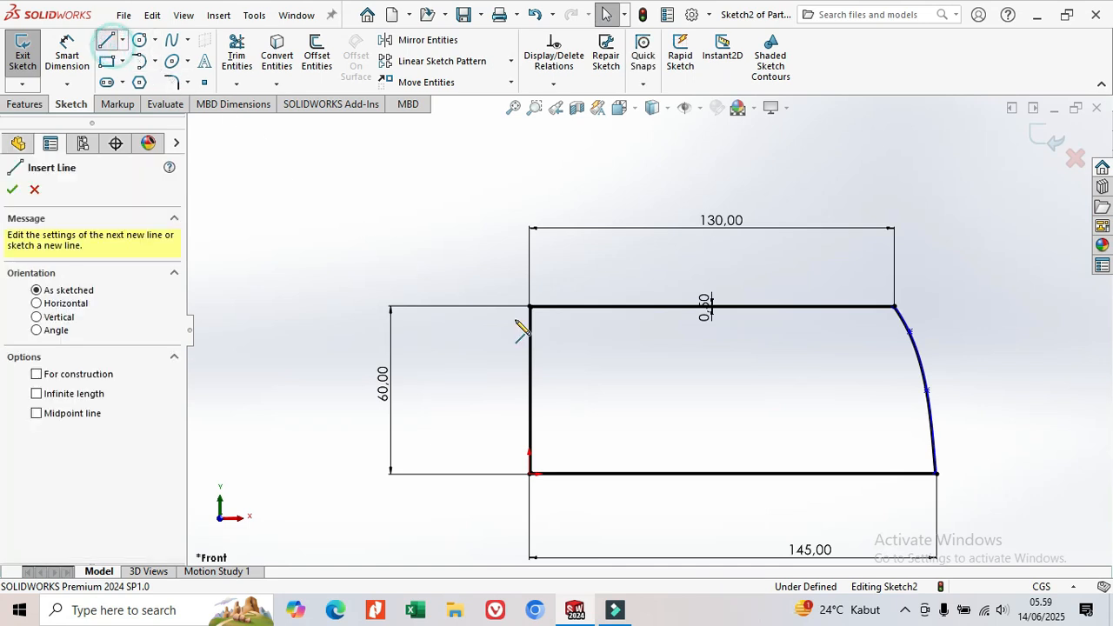
scroll(522, 322, down, 6)
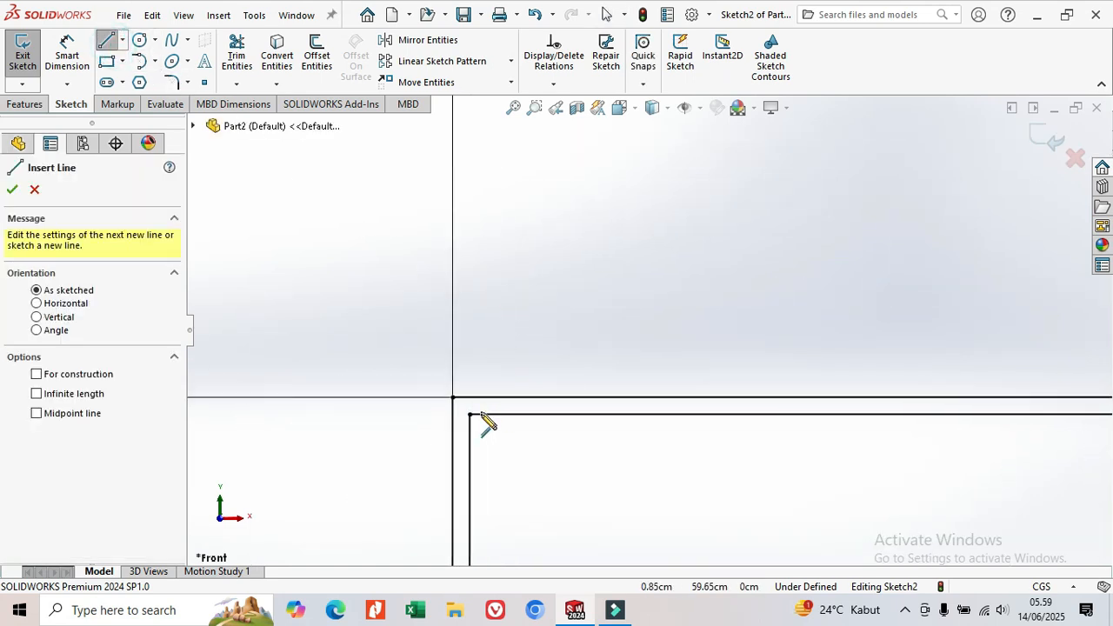
click(470, 415)
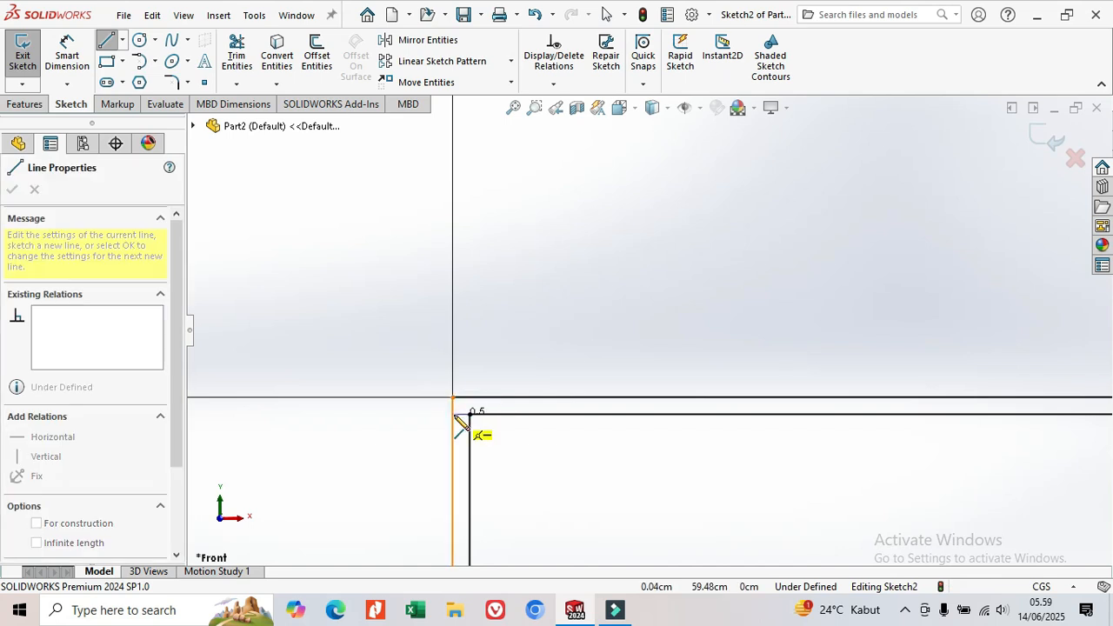
click(453, 415)
right_click(455, 418)
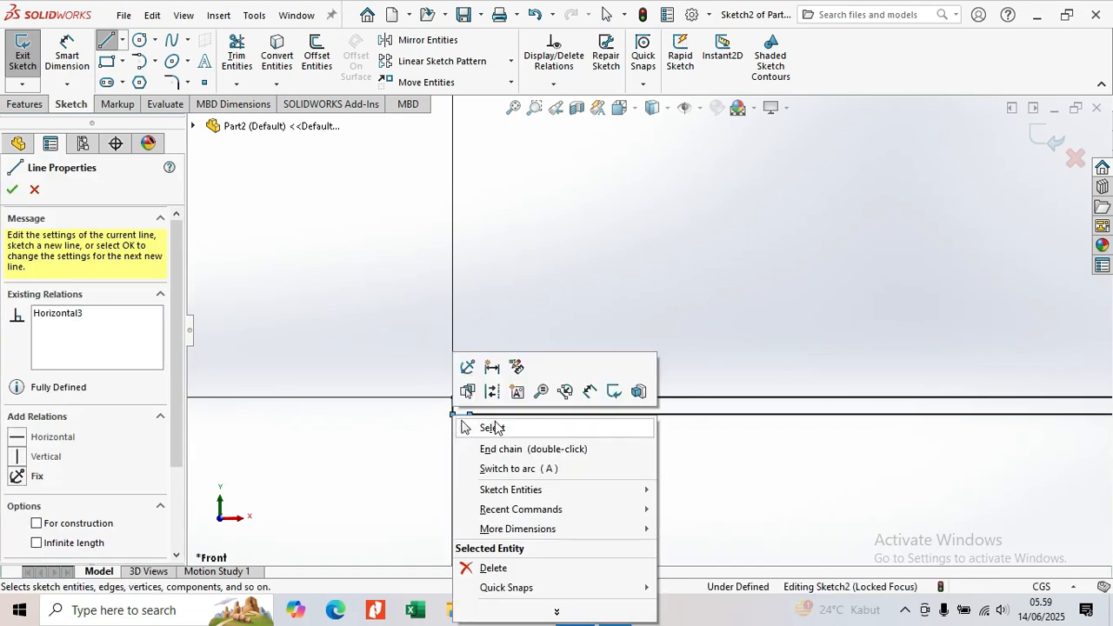
click(493, 424)
Draw a 0.5 cm vertical line from the inner profile's lower-right corner down to the outer horizontal line
scroll(602, 417, up, 4)
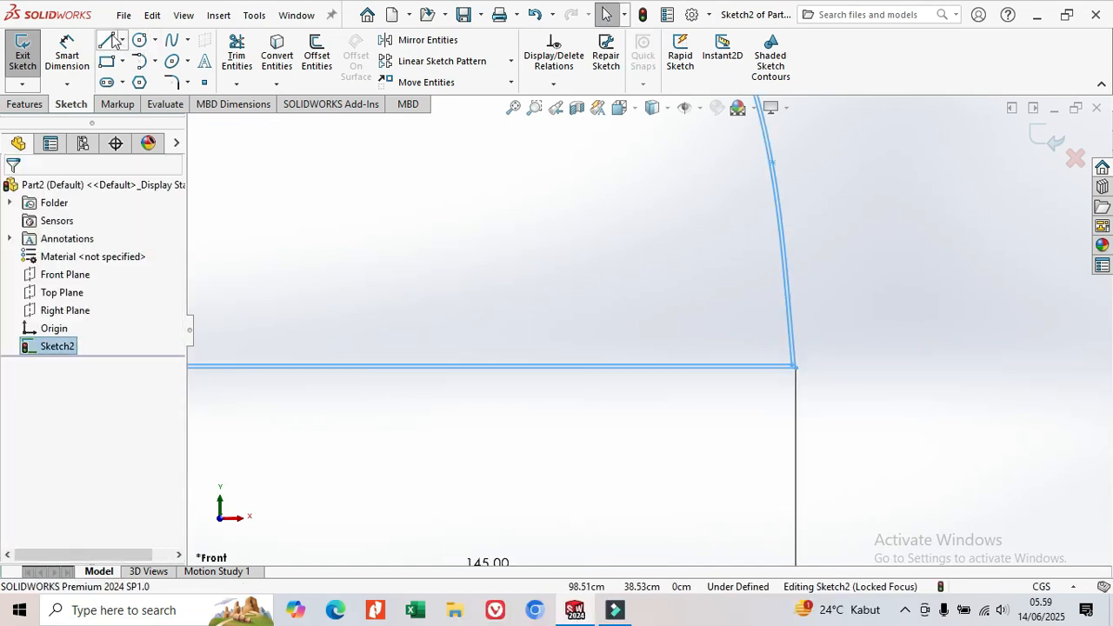
click(110, 38)
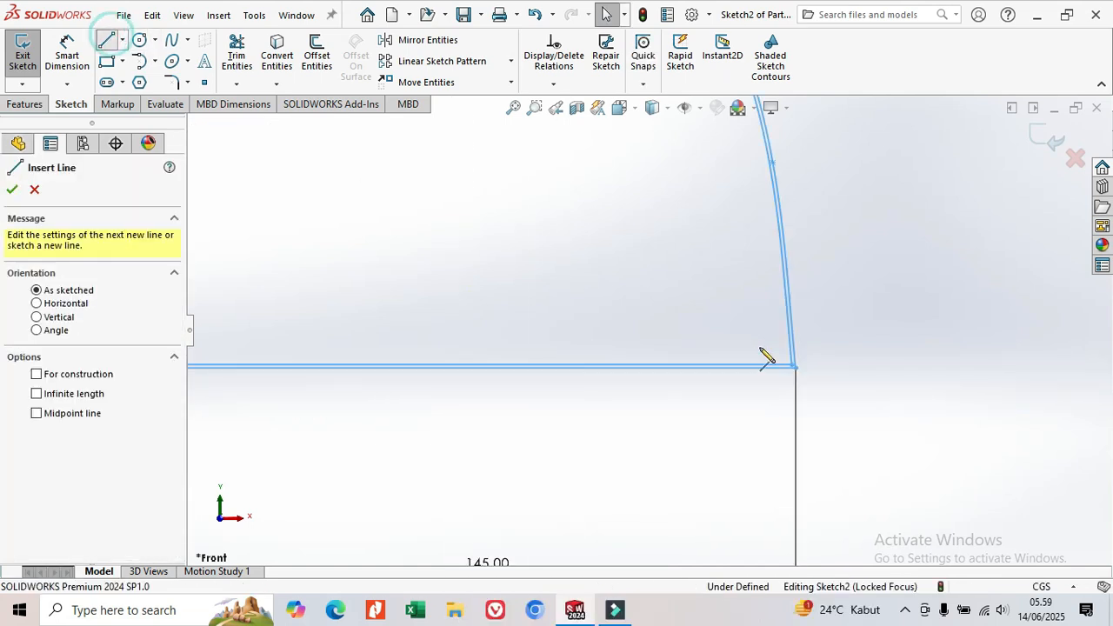
scroll(811, 375, down, 5)
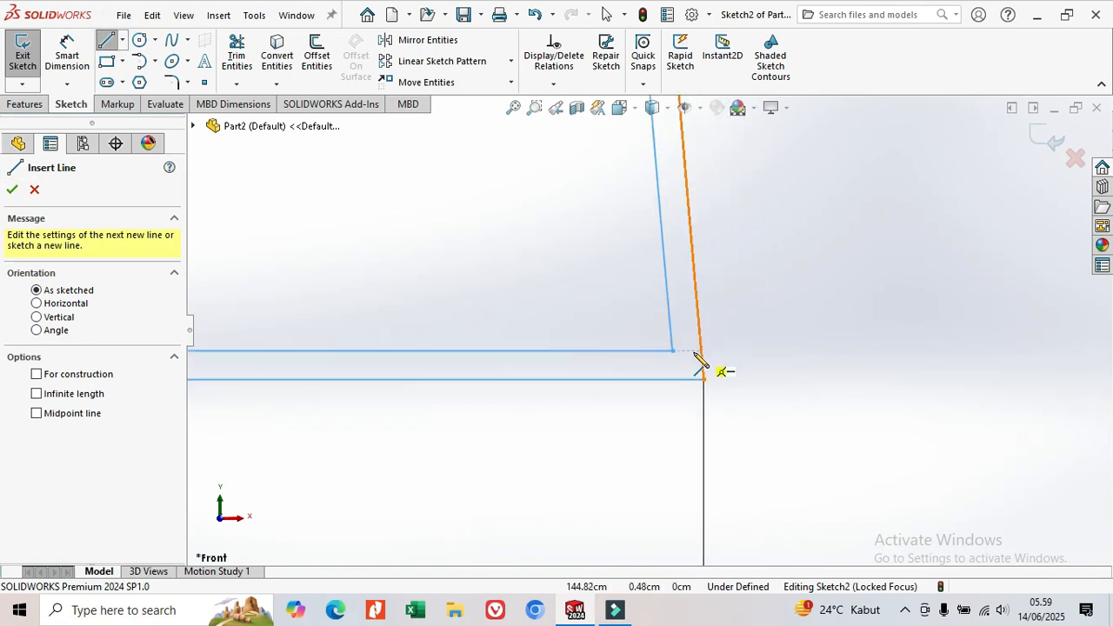
click(672, 350)
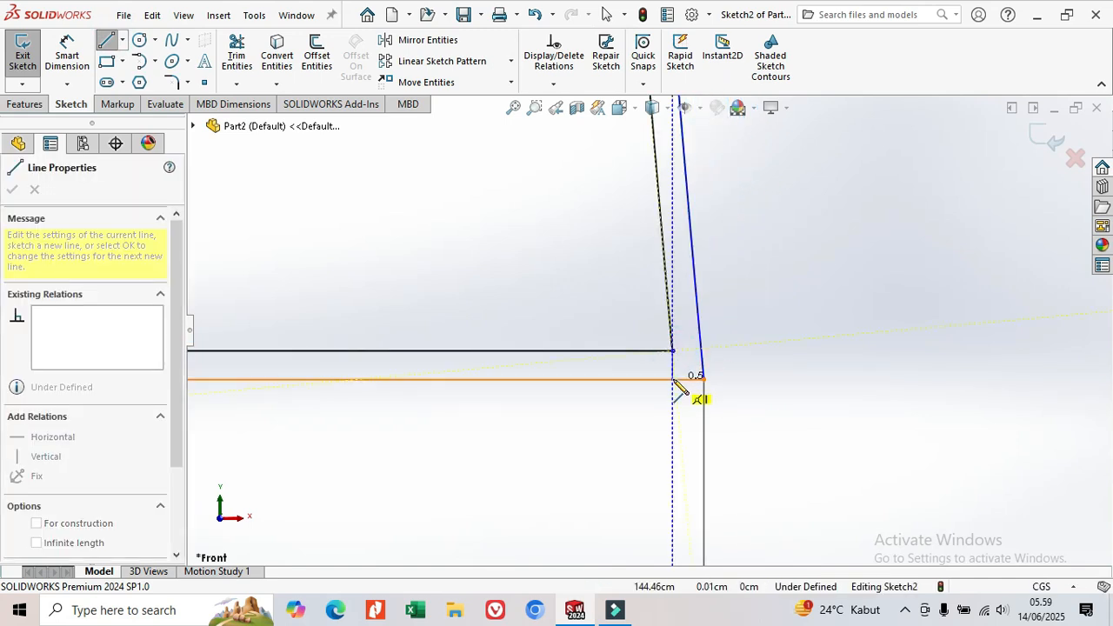
click(673, 379)
right_click(676, 386)
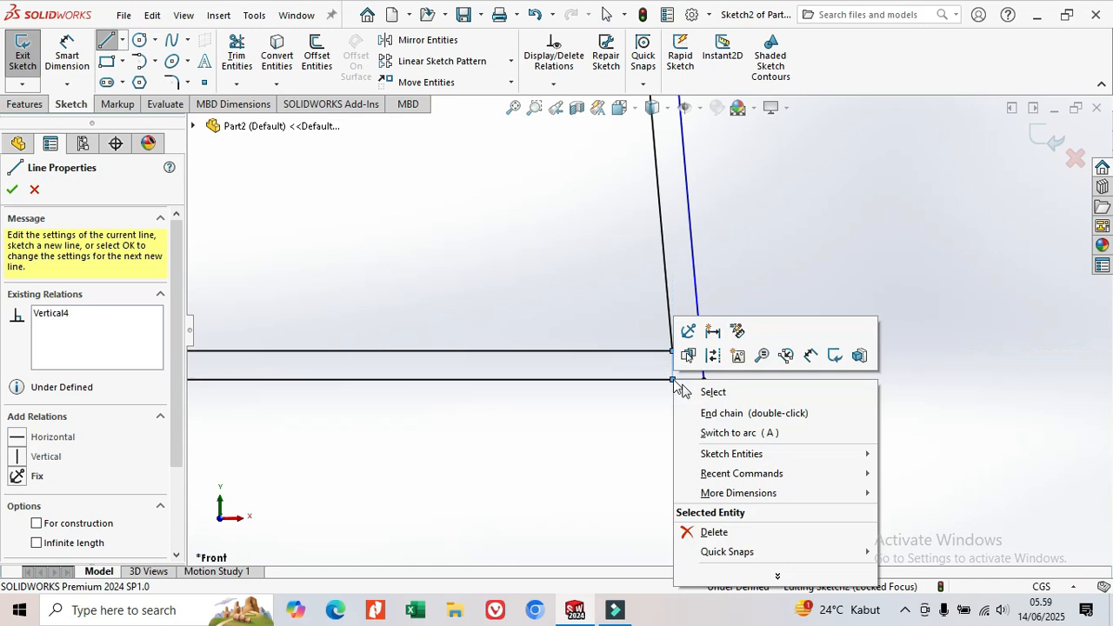
click(722, 396)
key(Escape)
scroll(723, 396, up, 6)
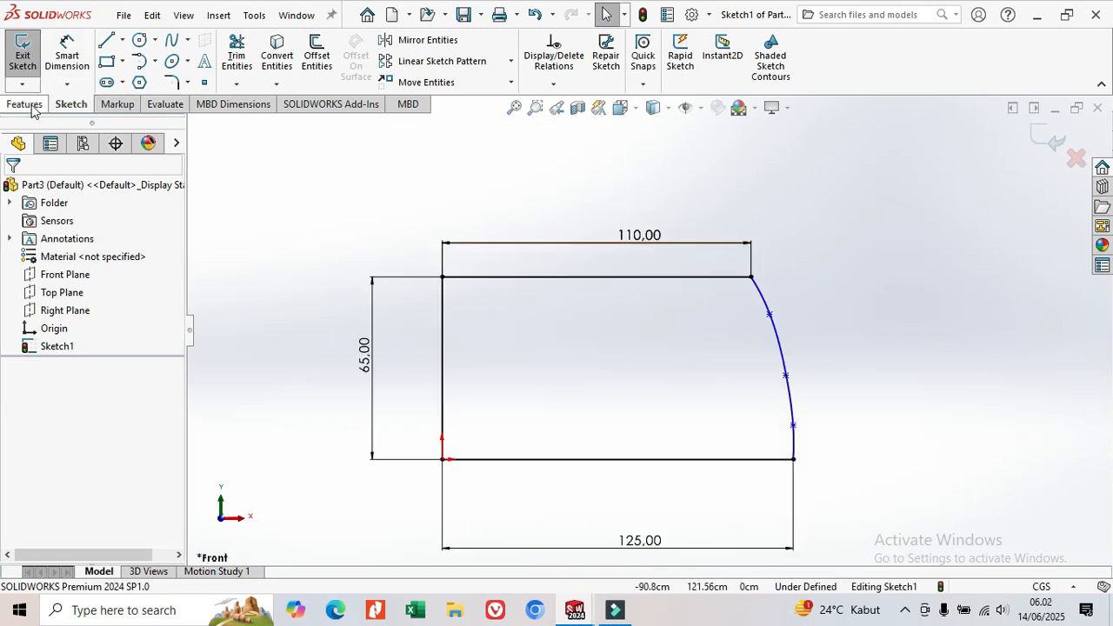
Revolve the closed half profile 360 degrees about its 125 cm lower horizontal line
click(26, 105)
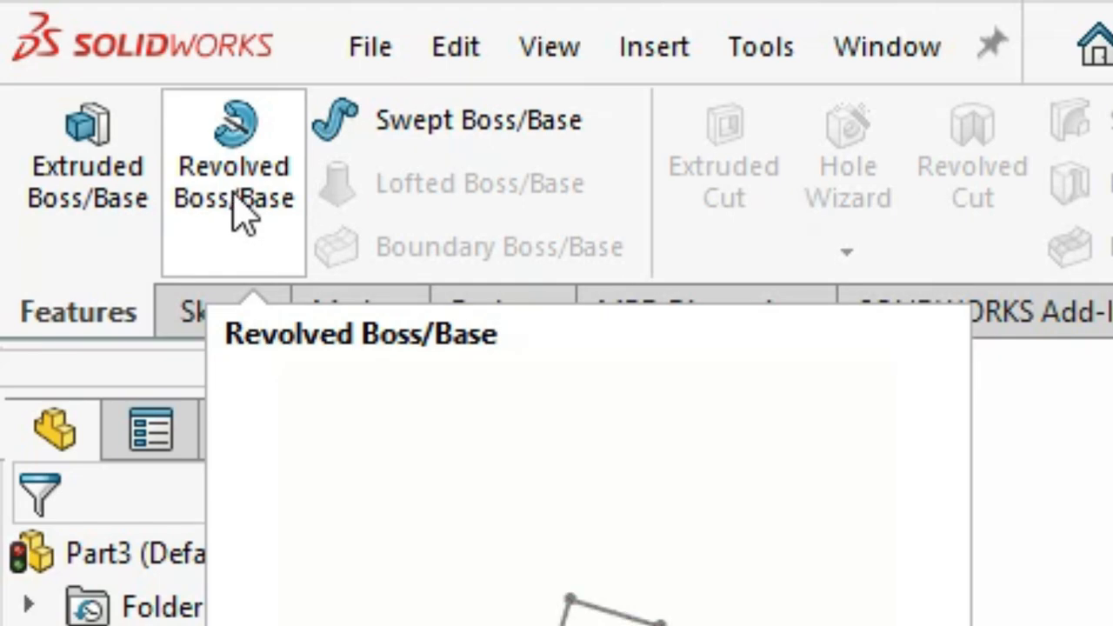
click(236, 211)
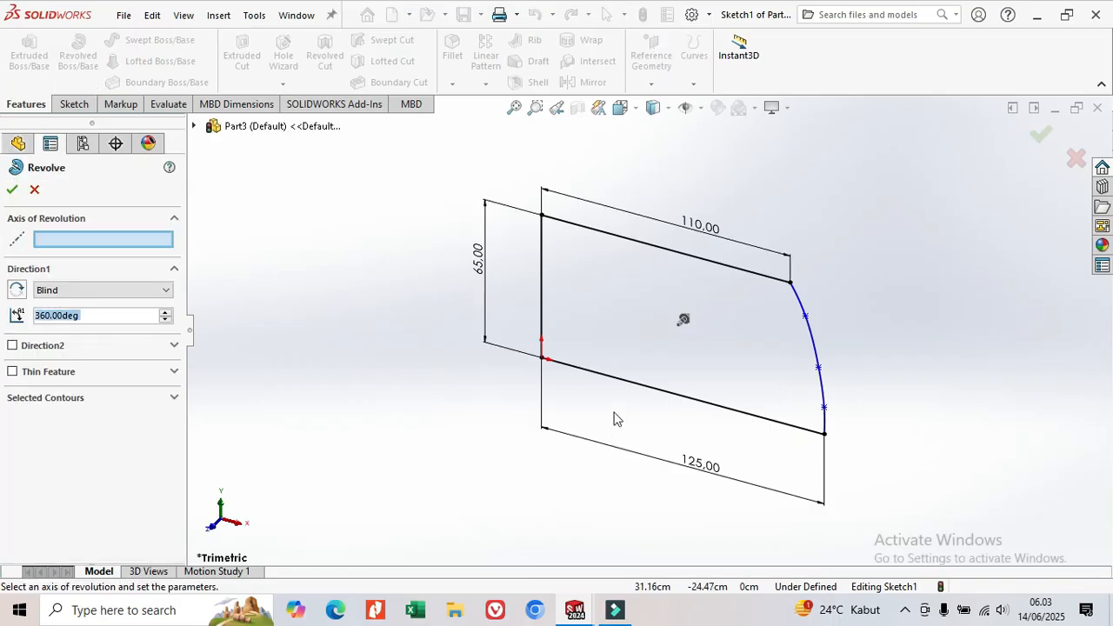
click(626, 386)
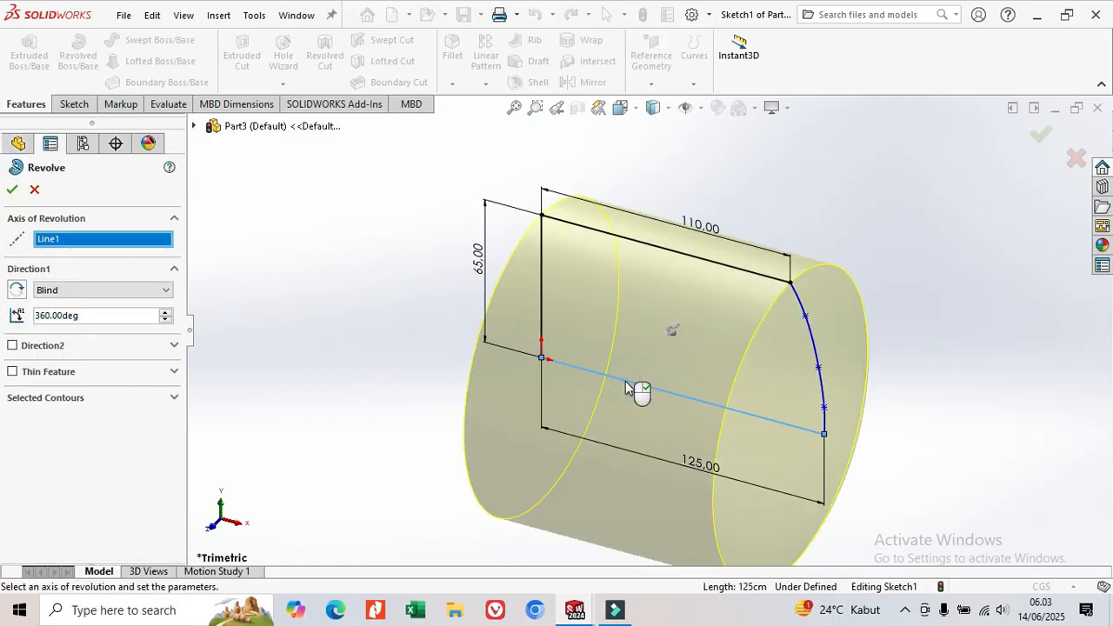
click(12, 189)
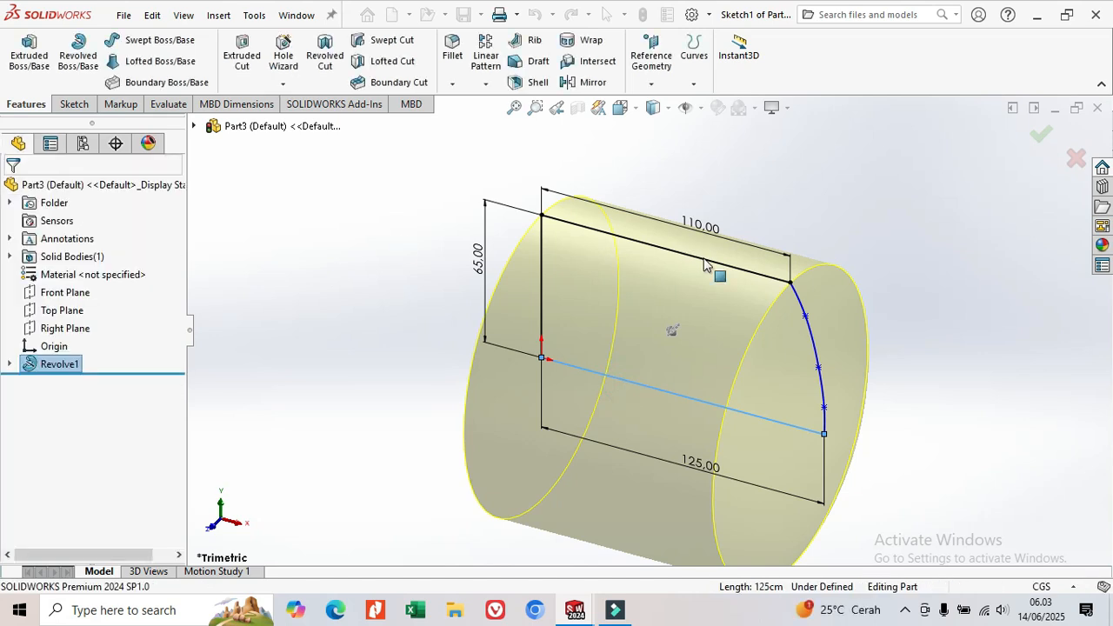
middle_drag(736, 316, 777, 390)
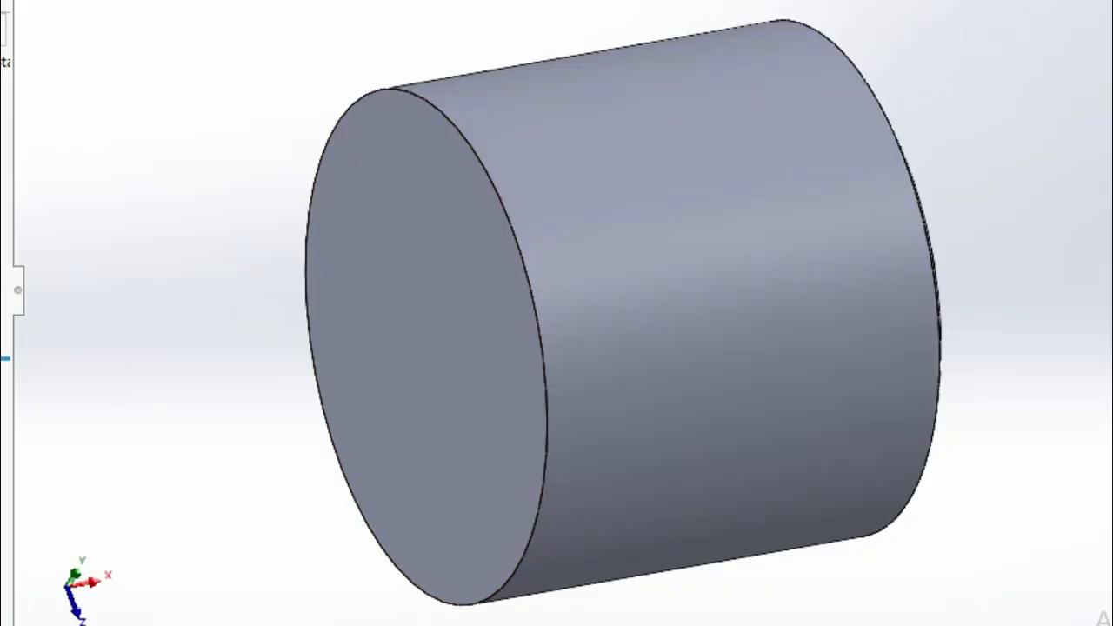
Edit the revolved body's sketch and offset the whole profile chain 0.5 cm inward, with the direction reversed
click(4, 372)
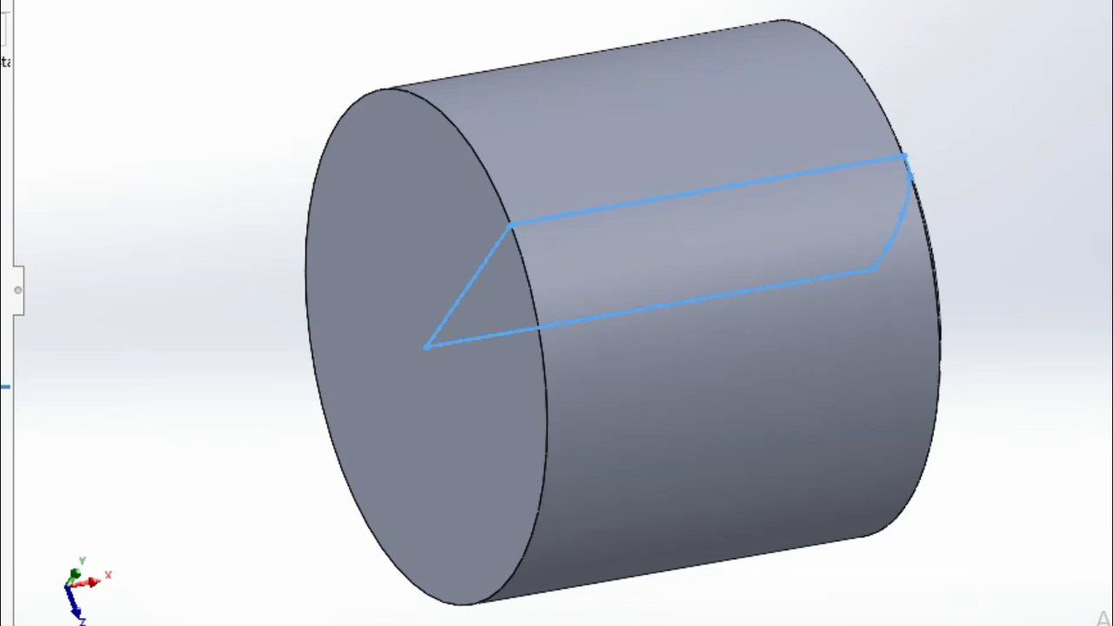
click(70, 332)
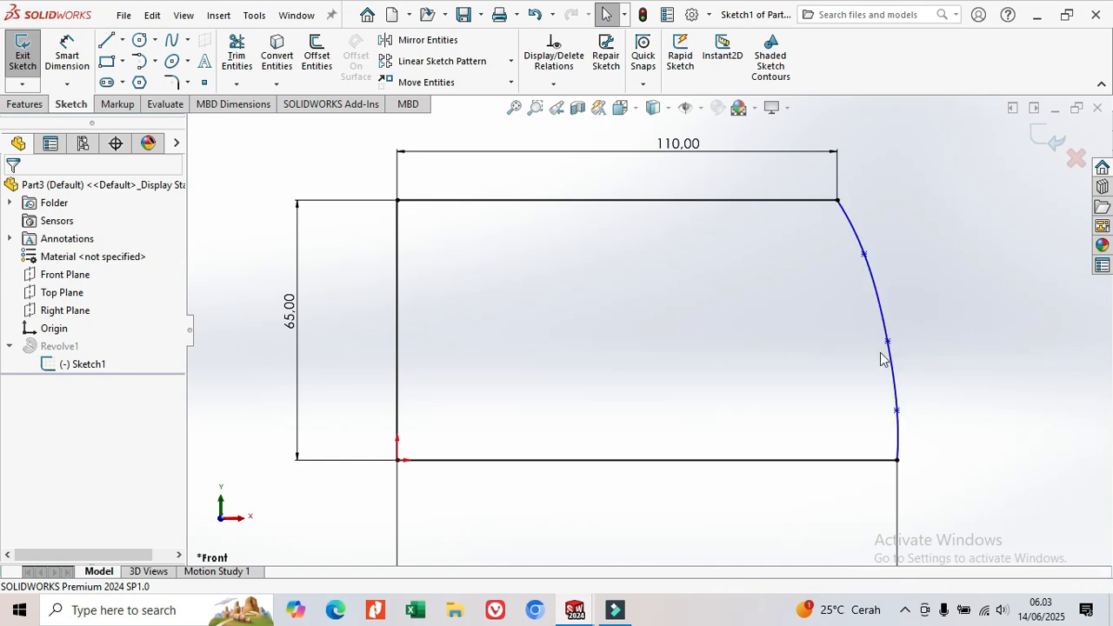
click(326, 78)
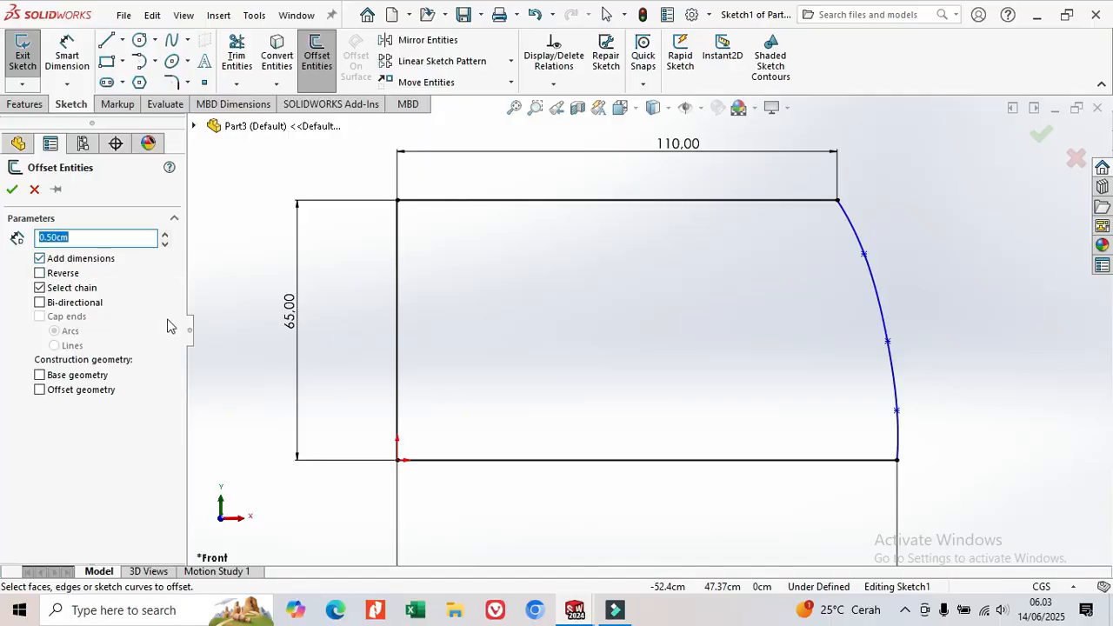
click(522, 202)
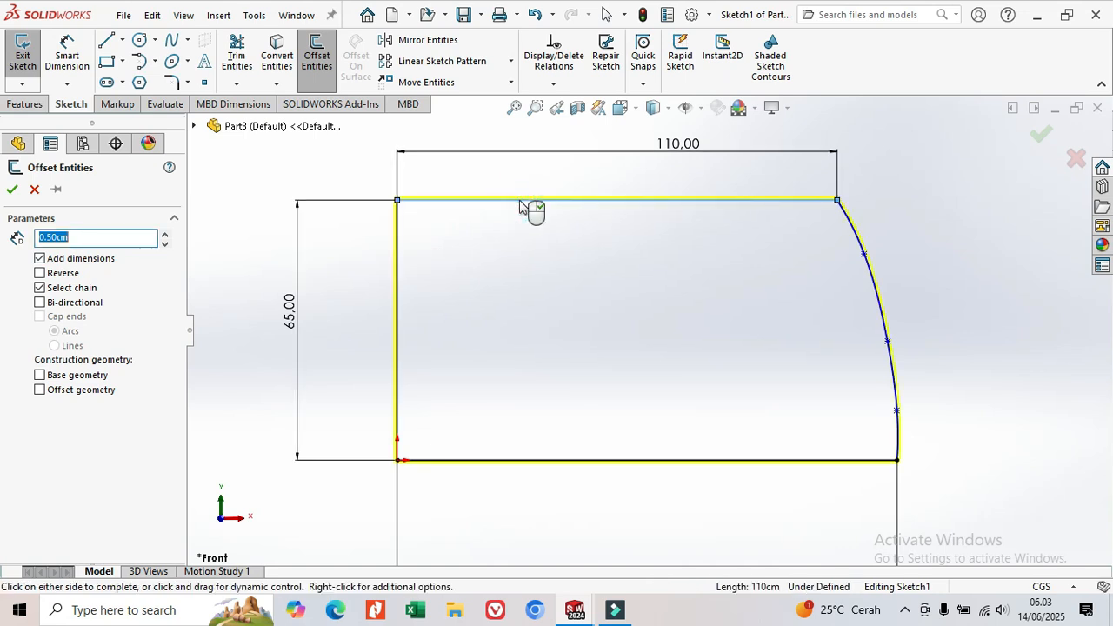
scroll(534, 235, down, 3)
scroll(534, 240, down, 1)
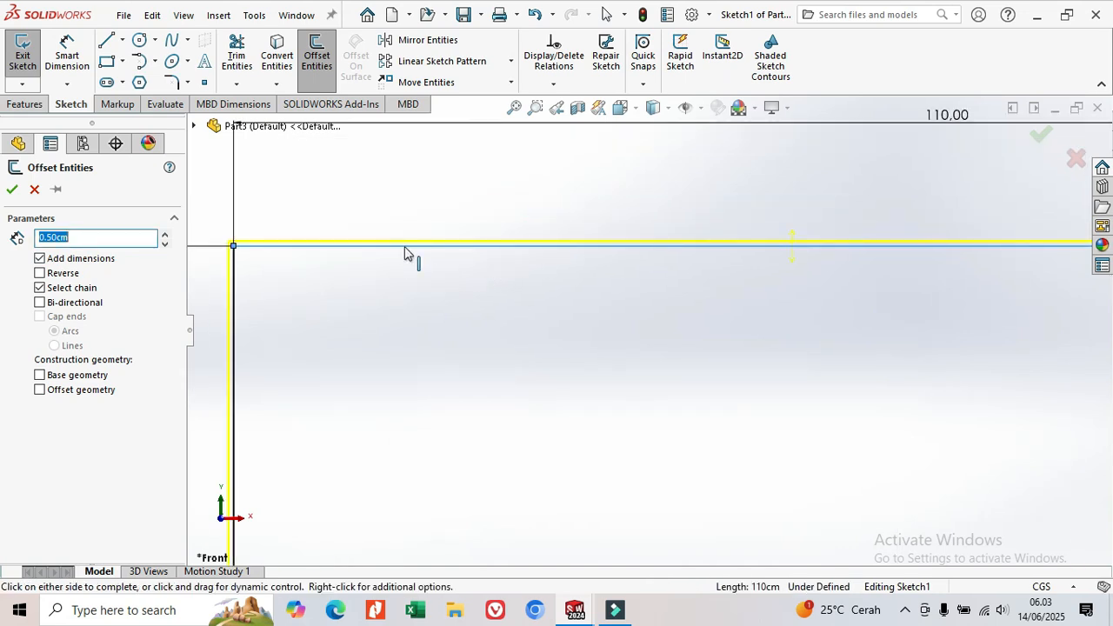
click(39, 274)
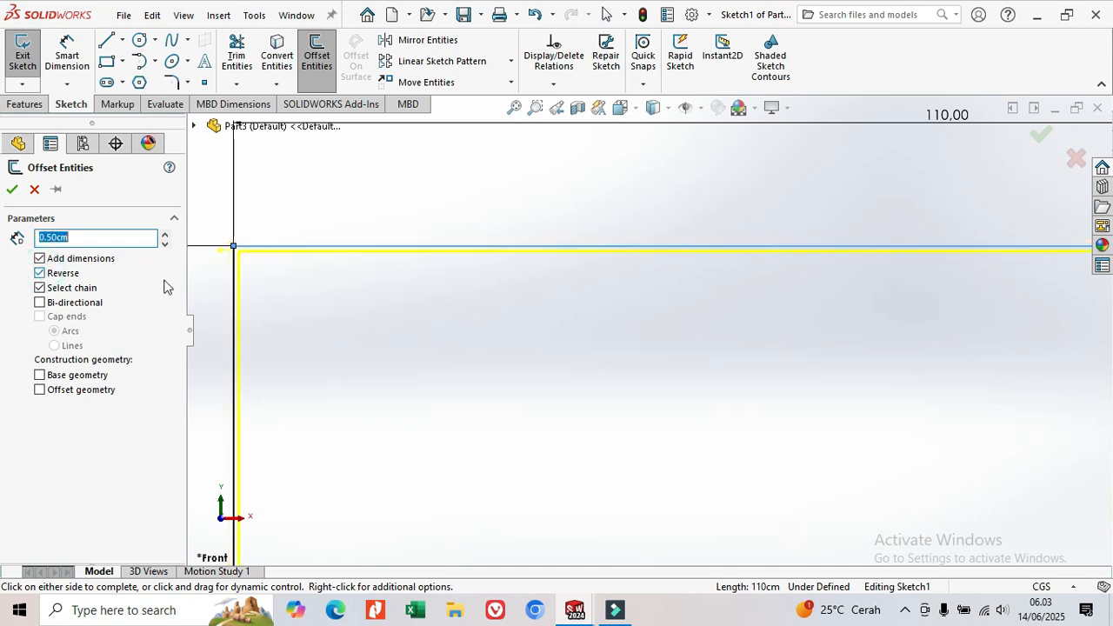
click(12, 189)
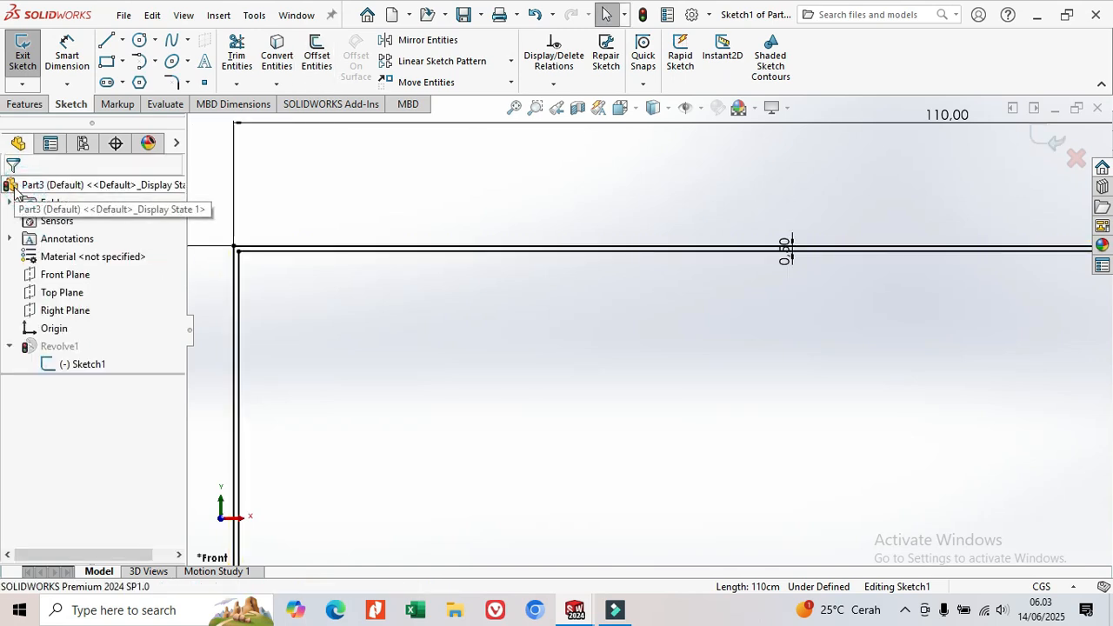
Draw a 0.5 cm horizontal line from the offset inner profile's upper-left corner to the outer vertical line
click(104, 41)
scroll(266, 268, down, 3)
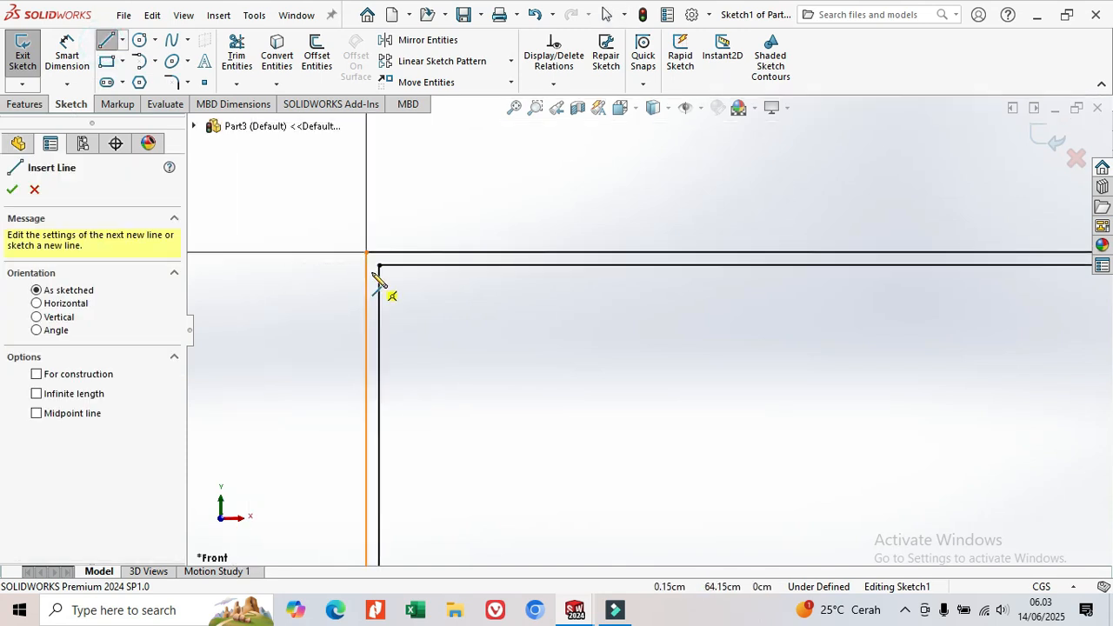
click(379, 266)
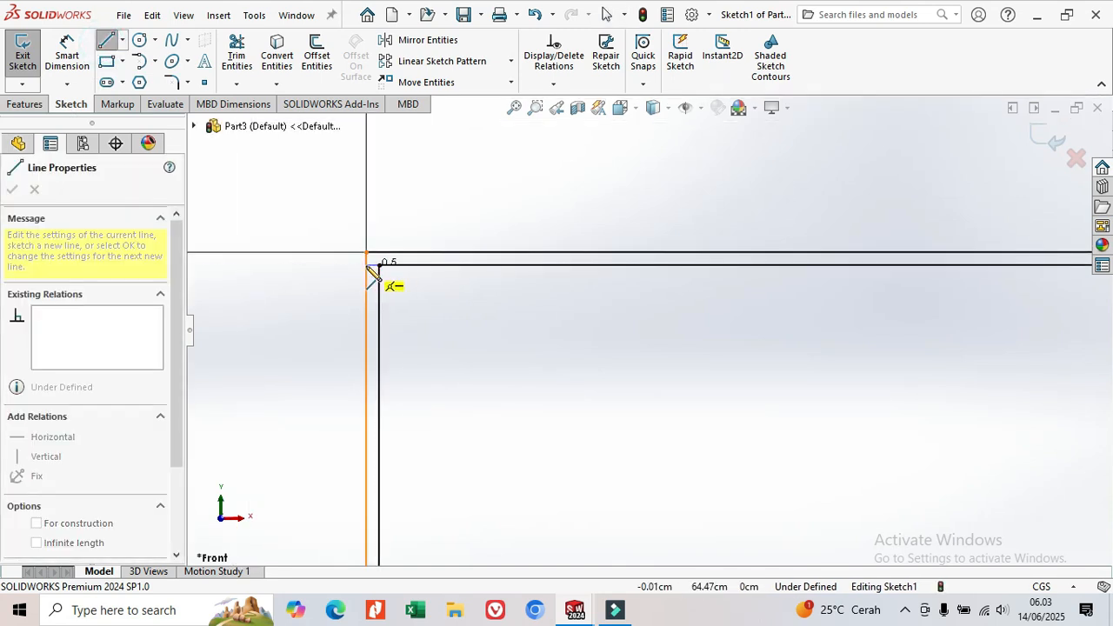
click(367, 265)
right_click(368, 263)
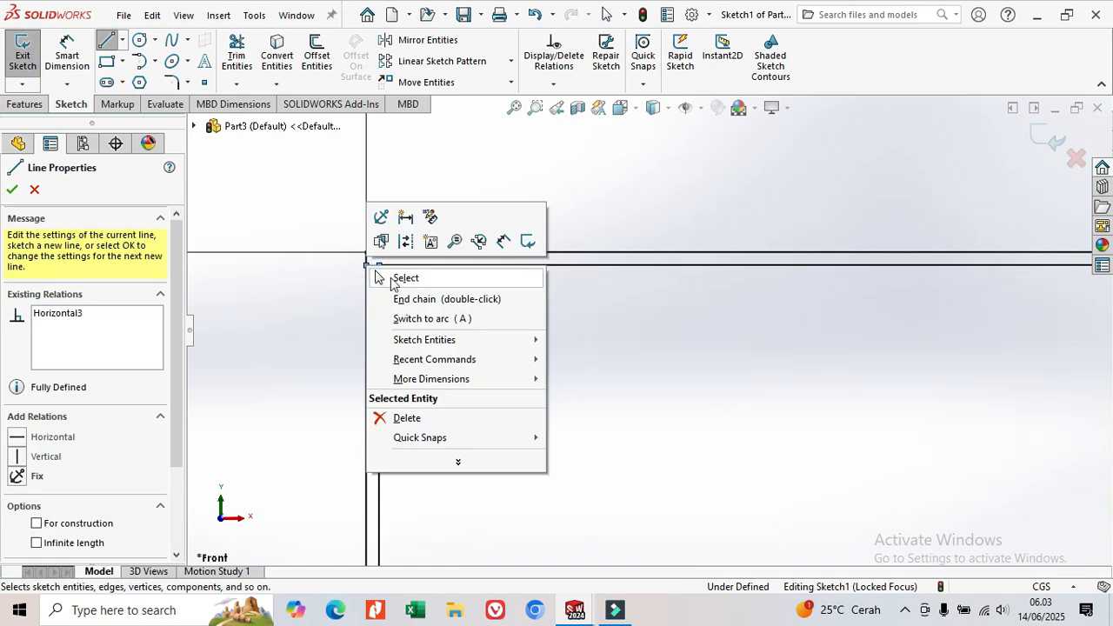
click(392, 277)
Draw a line about 0.5 cm long from the inner profile's lower-right corner down to the outer horizontal line
click(106, 40)
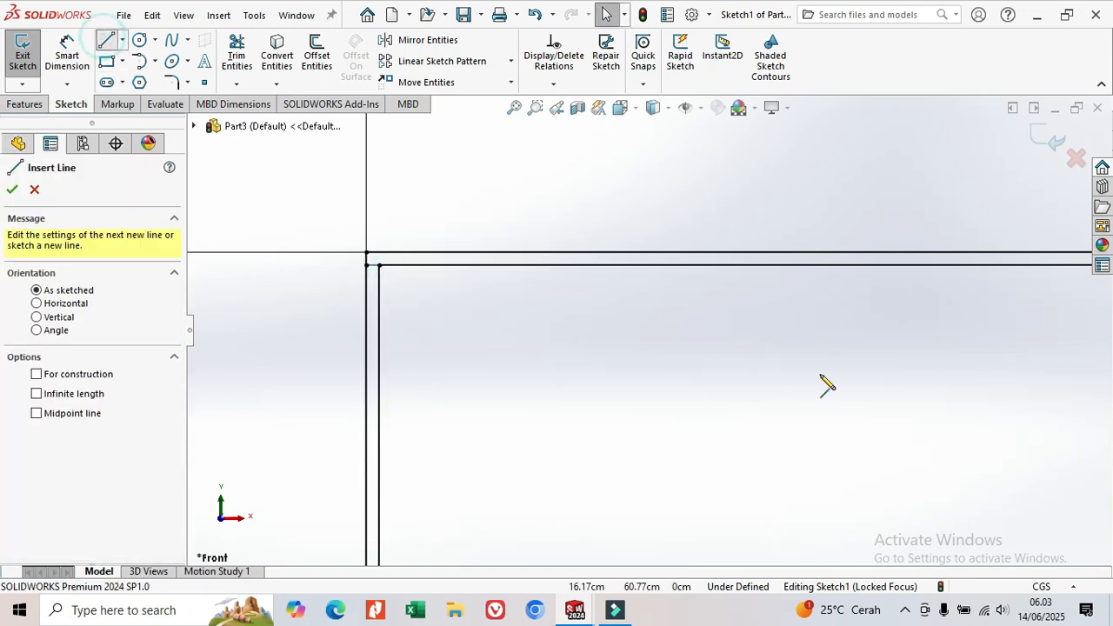
scroll(906, 398, up, 3)
scroll(906, 406, up, 3)
scroll(1017, 480, down, 5)
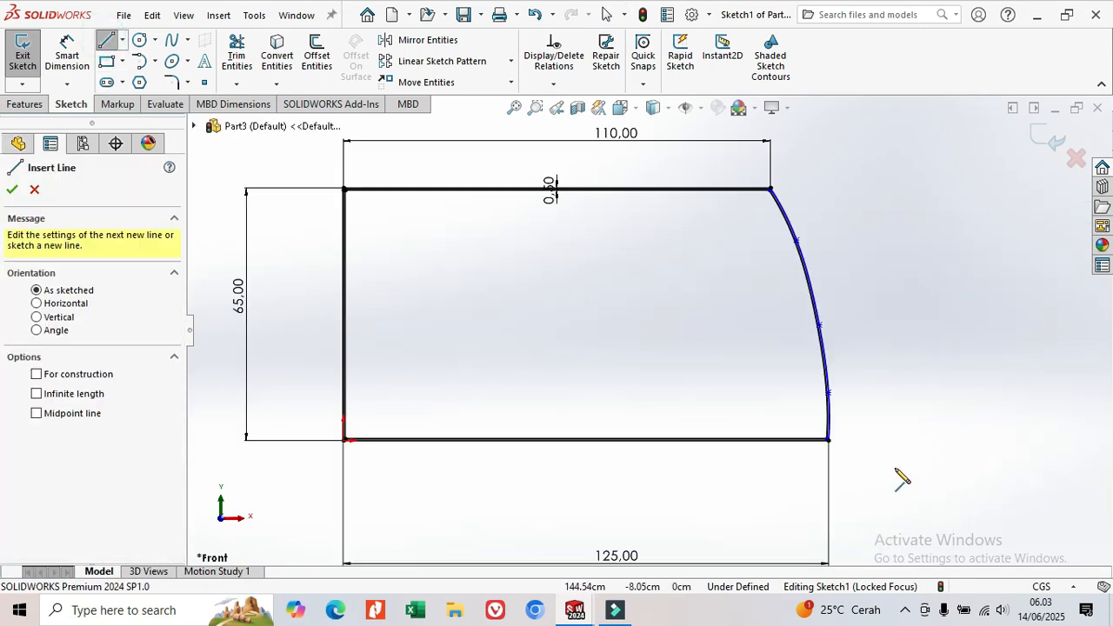
scroll(765, 422, down, 5)
scroll(566, 380, down, 3)
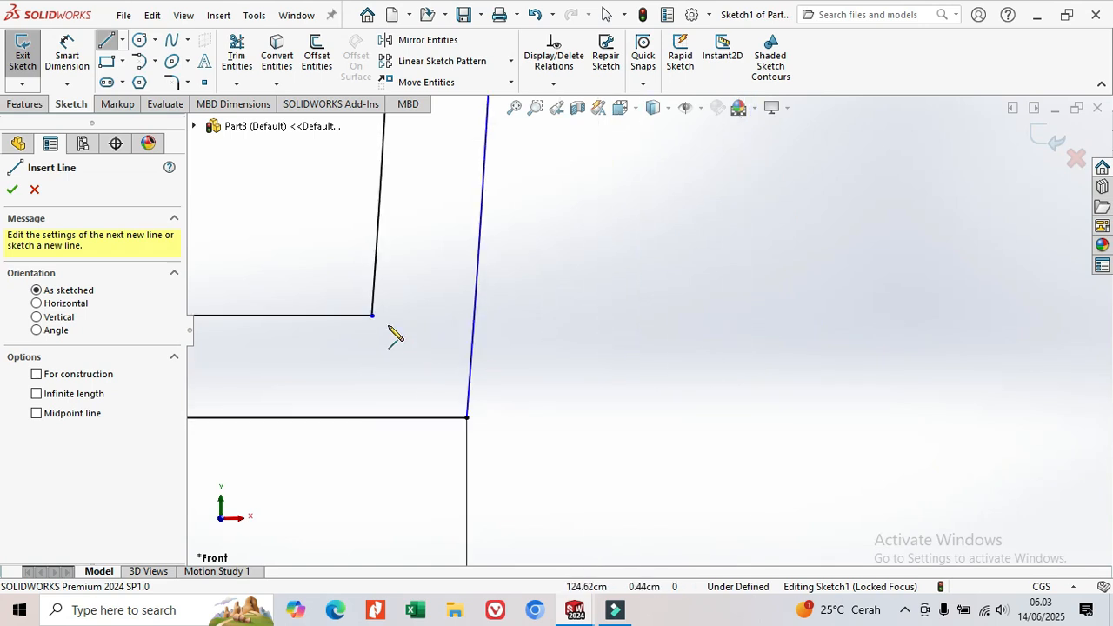
click(373, 317)
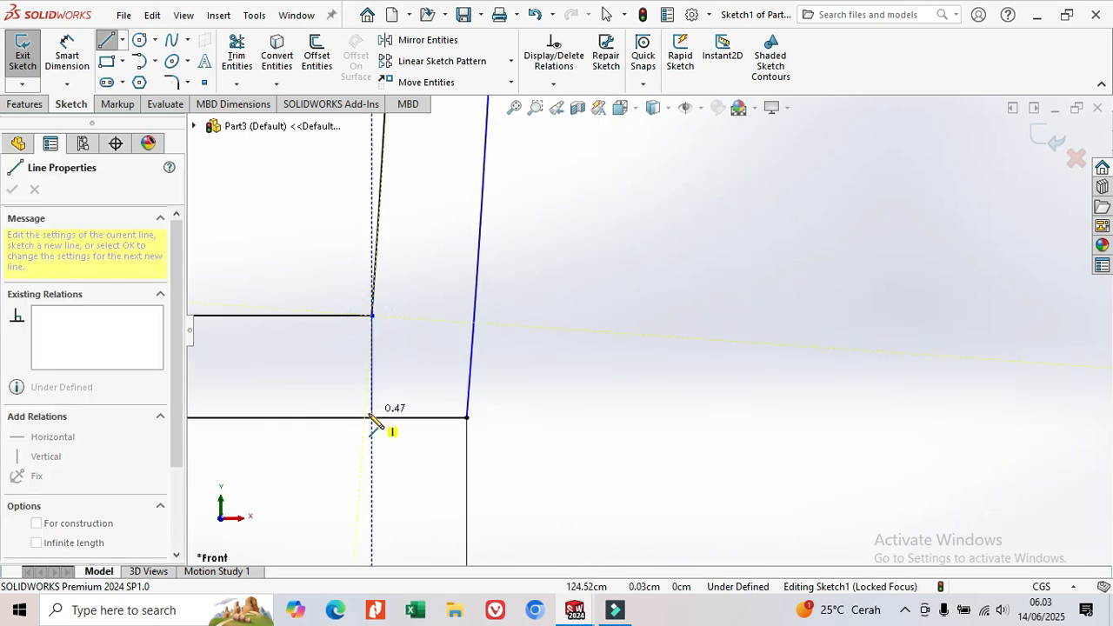
click(365, 417)
right_click(365, 418)
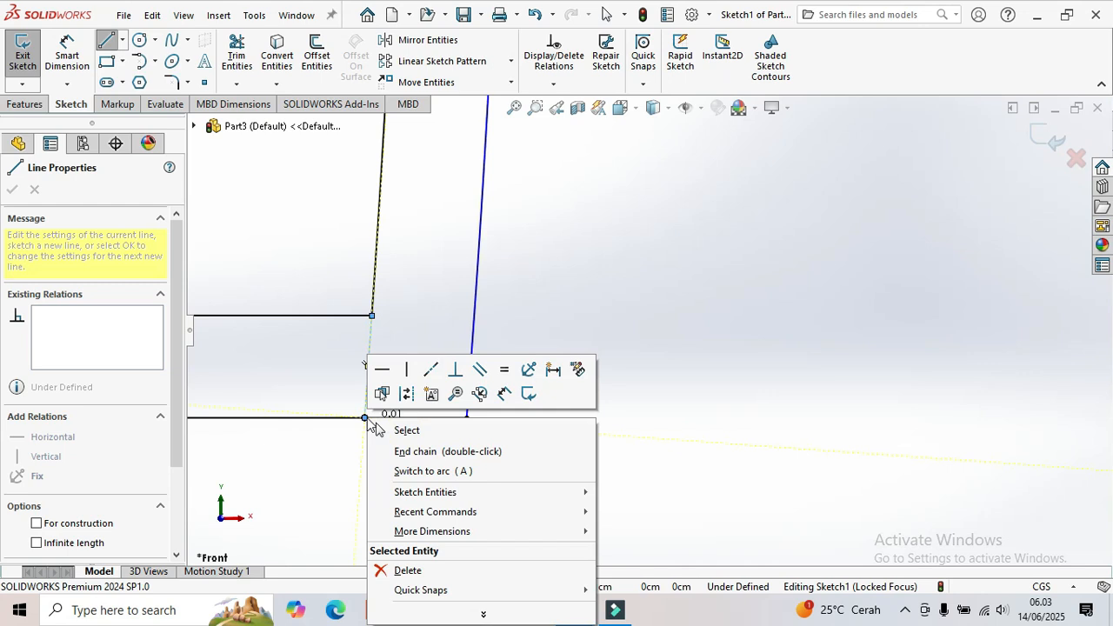
click(428, 430)
scroll(520, 384, up, 8)
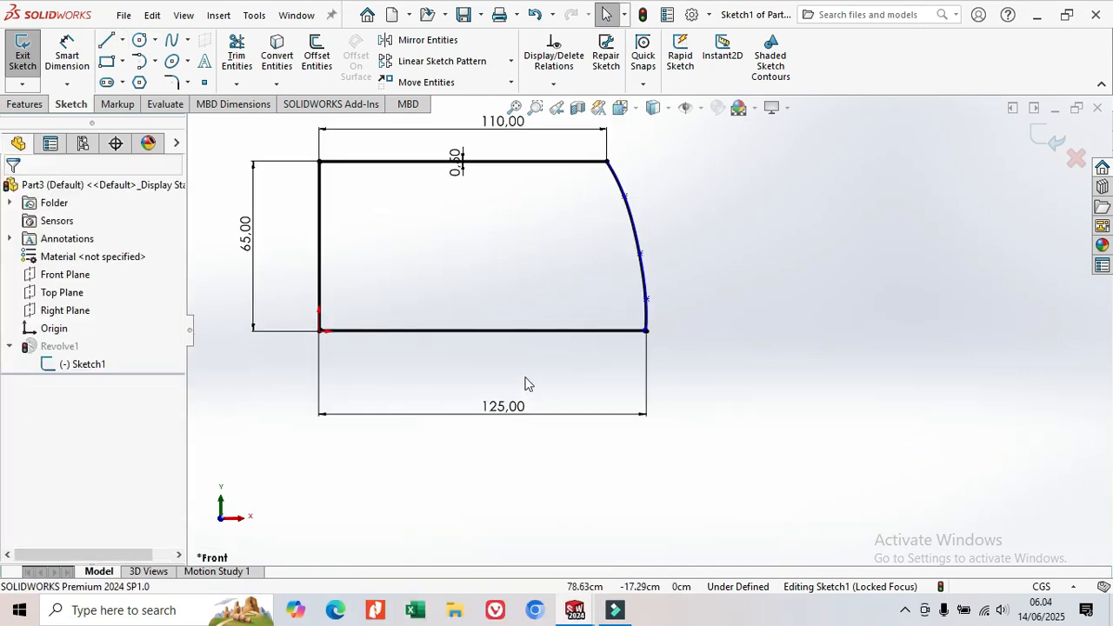
Trim away the profile's lower horizontal and left vertical double lines, and exit the sketch to rebuild the revolved body
click(237, 57)
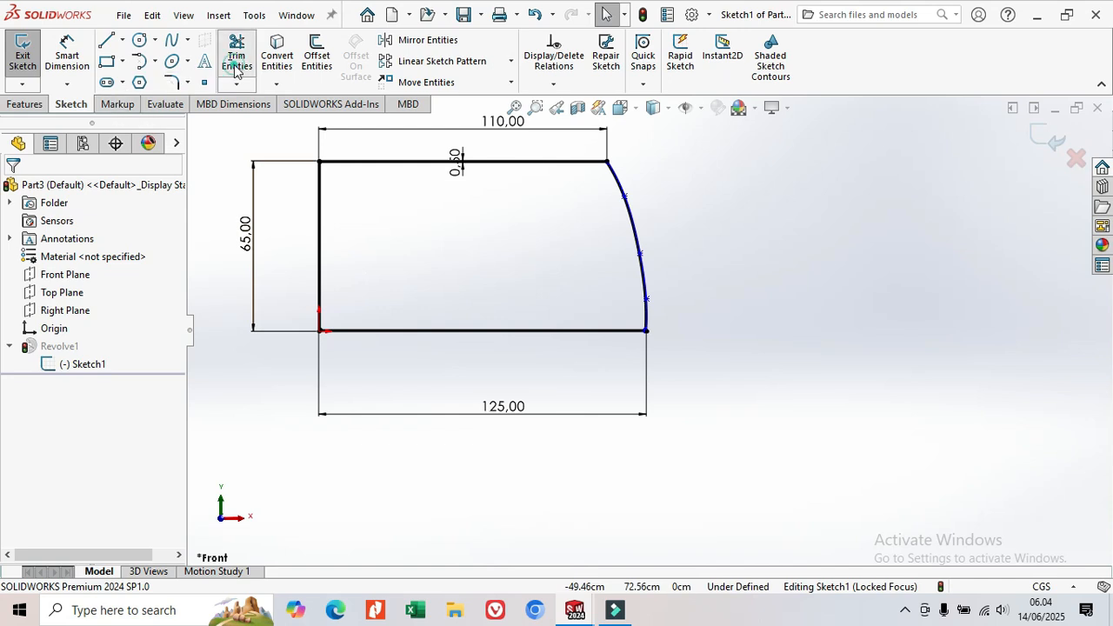
drag(514, 291, 527, 380)
drag(299, 232, 364, 272)
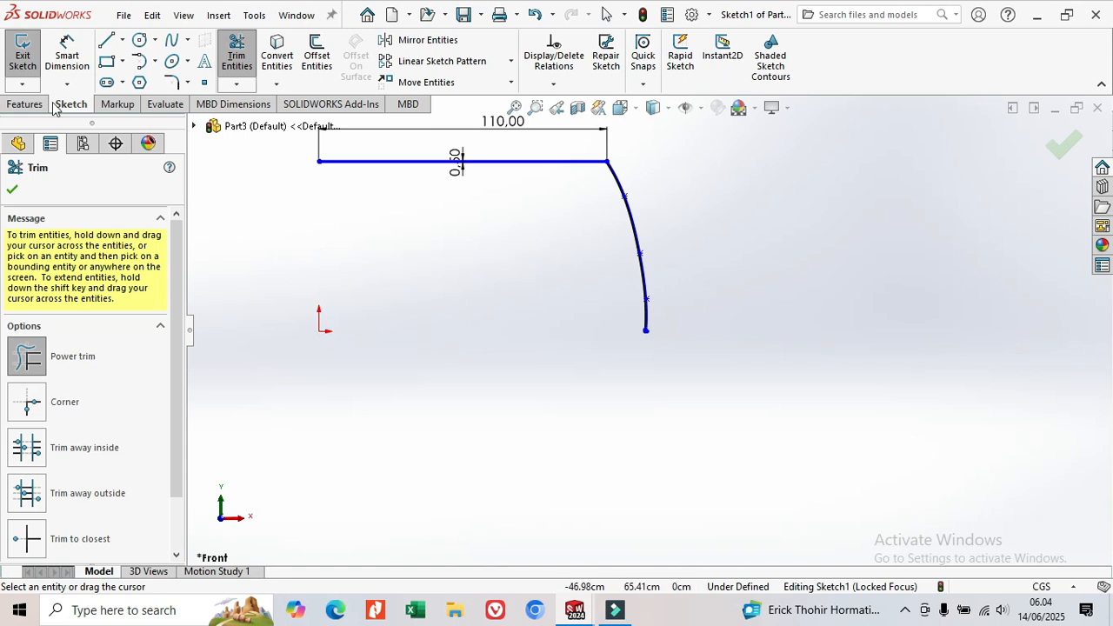
click(23, 57)
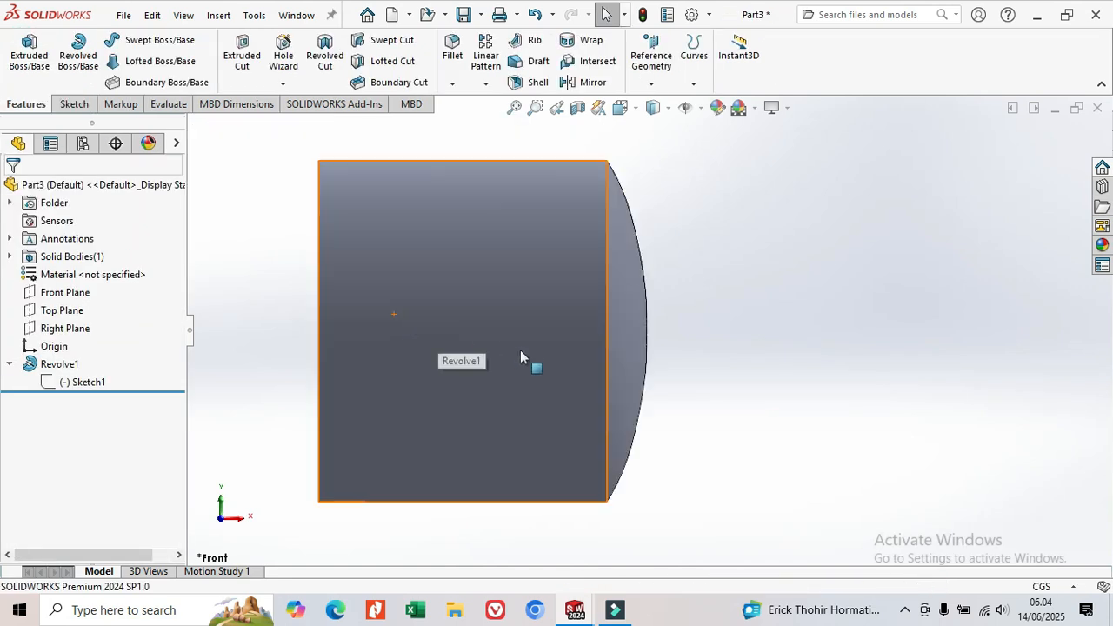
middle_drag(532, 366, 539, 408)
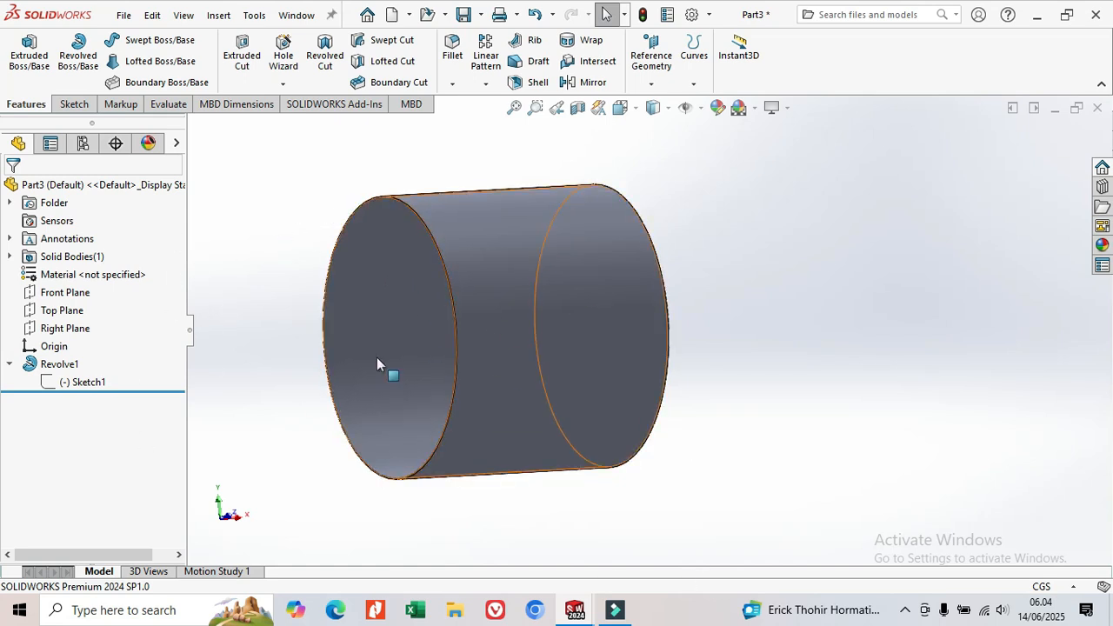
Mirror the revolved shell about the thin ring face at its open end
click(488, 86)
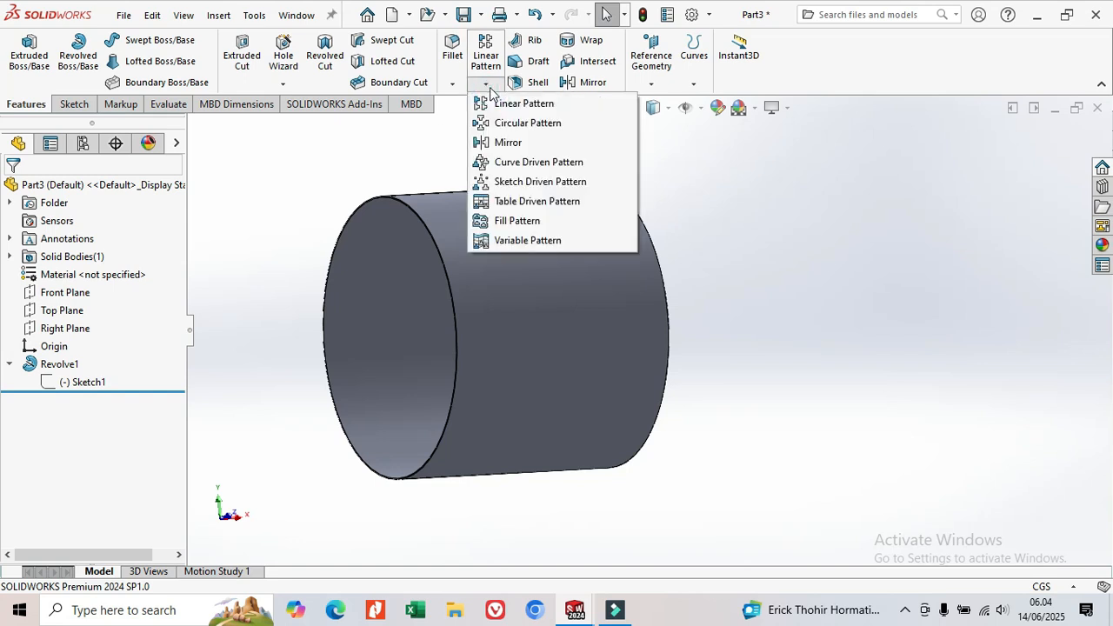
click(513, 143)
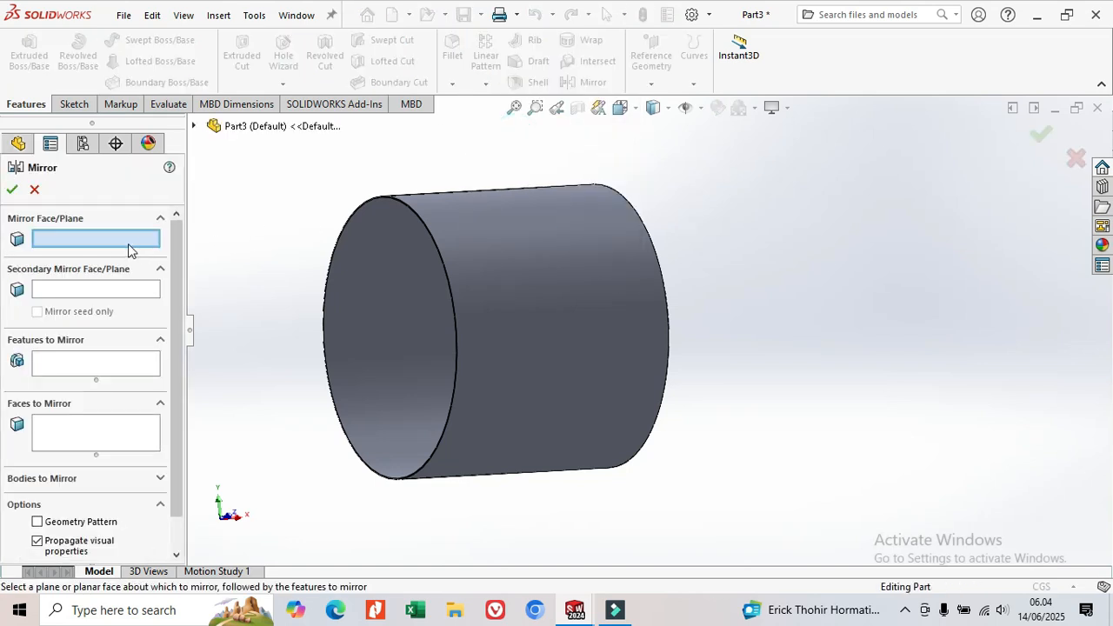
middle_drag(328, 218, 418, 216)
scroll(418, 215, down, 8)
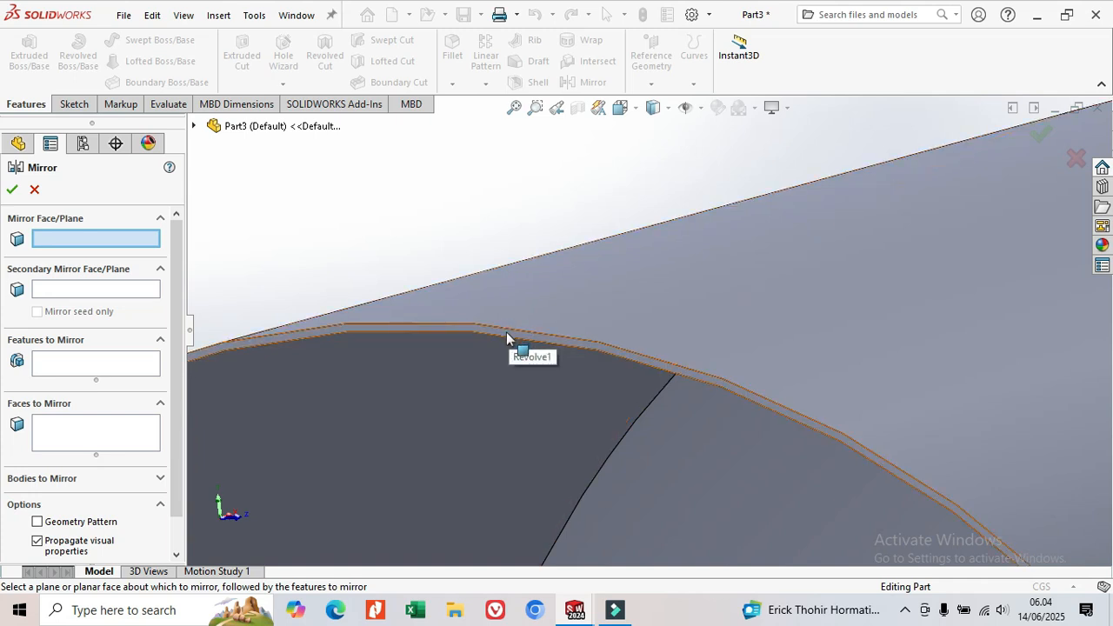
click(507, 338)
key(f)
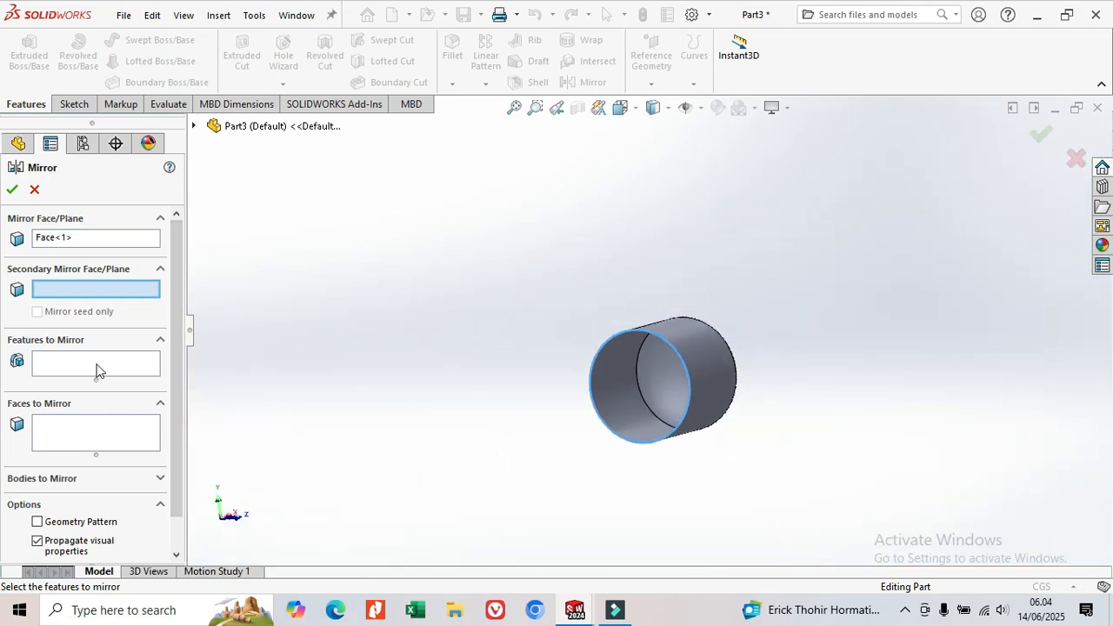
scroll(178, 432, down, 1)
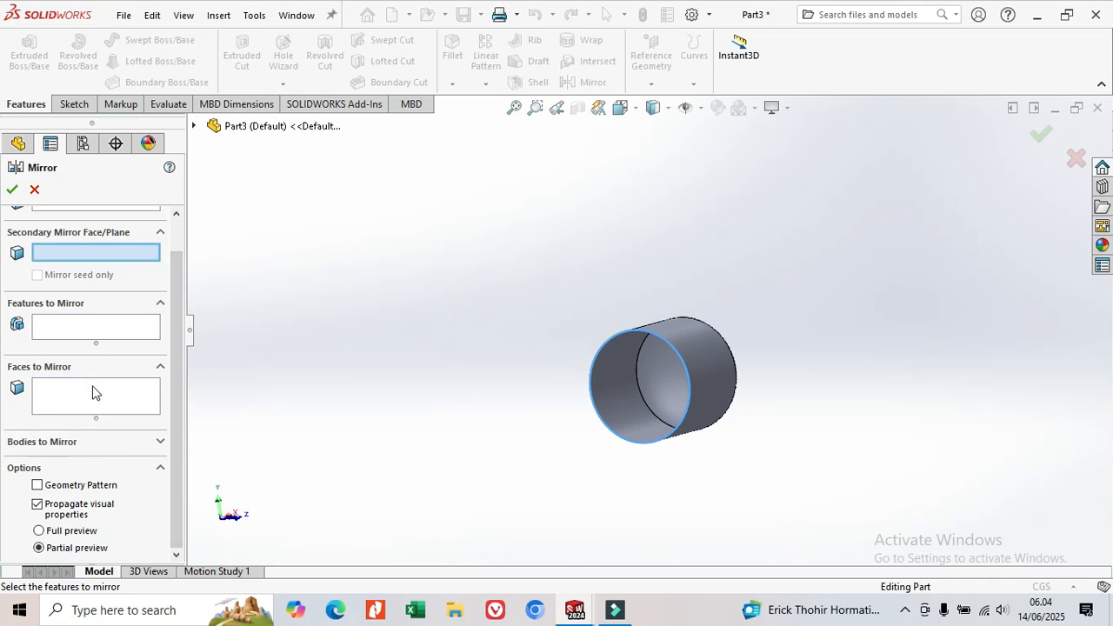
click(93, 329)
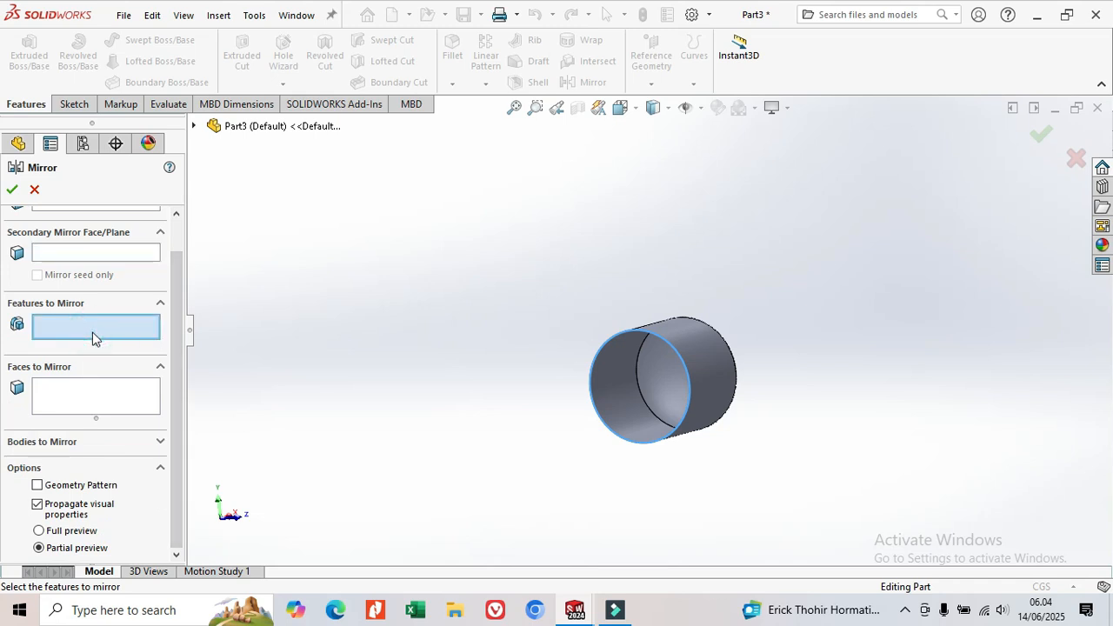
click(195, 127)
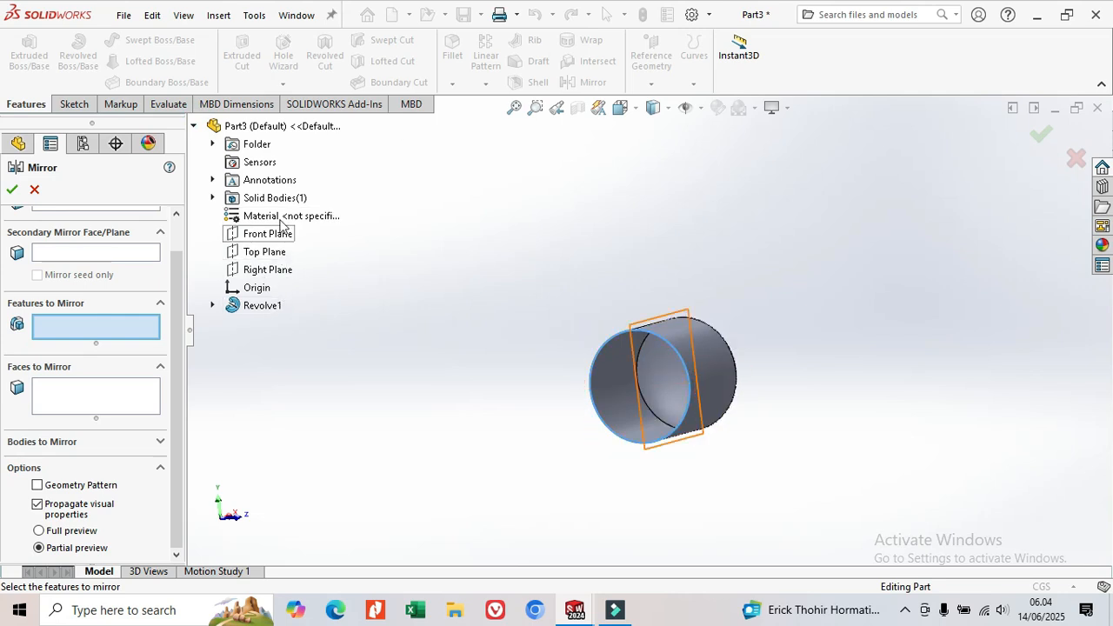
click(274, 309)
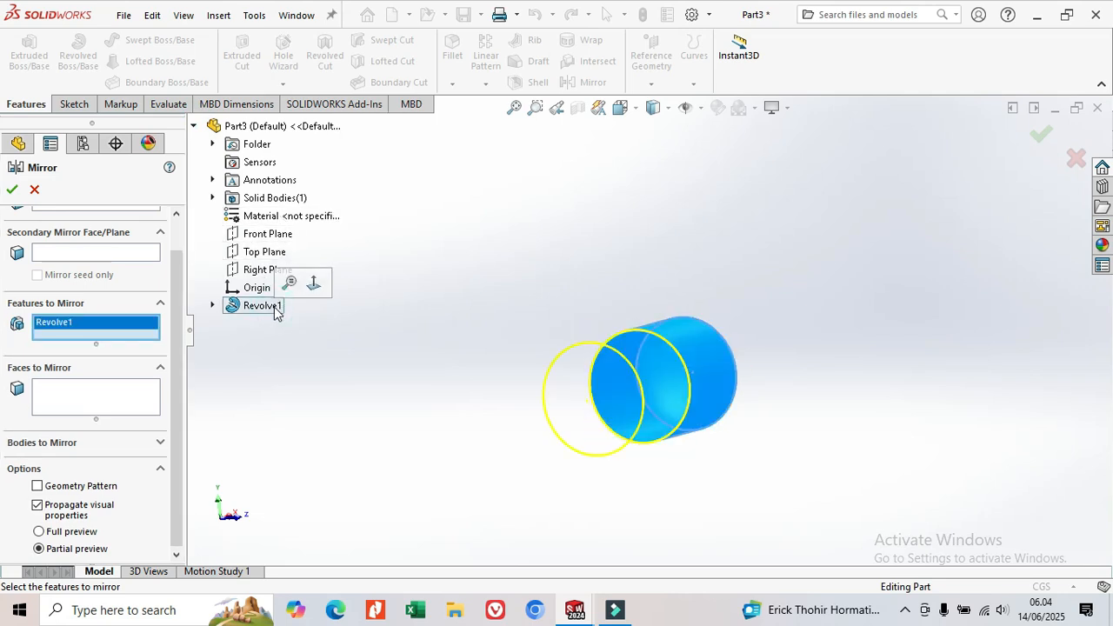
click(13, 191)
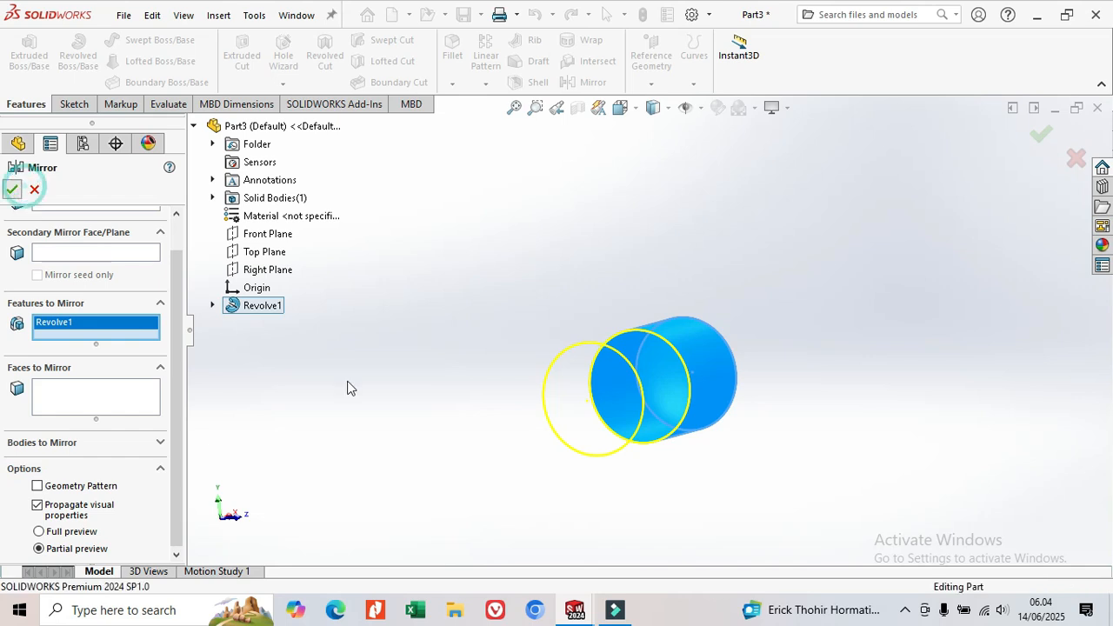
Inspect the tank's hollow interior with a section view on the Front Plane, and turn the section off
middle_drag(689, 339, 701, 391)
click(578, 108)
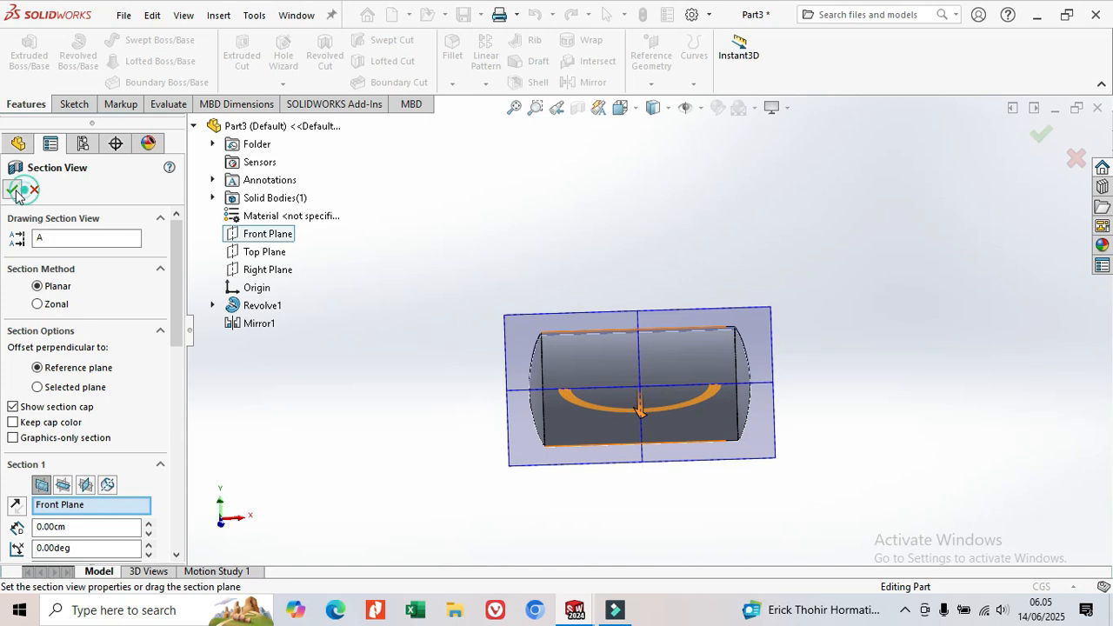
click(15, 191)
middle_drag(559, 377, 558, 343)
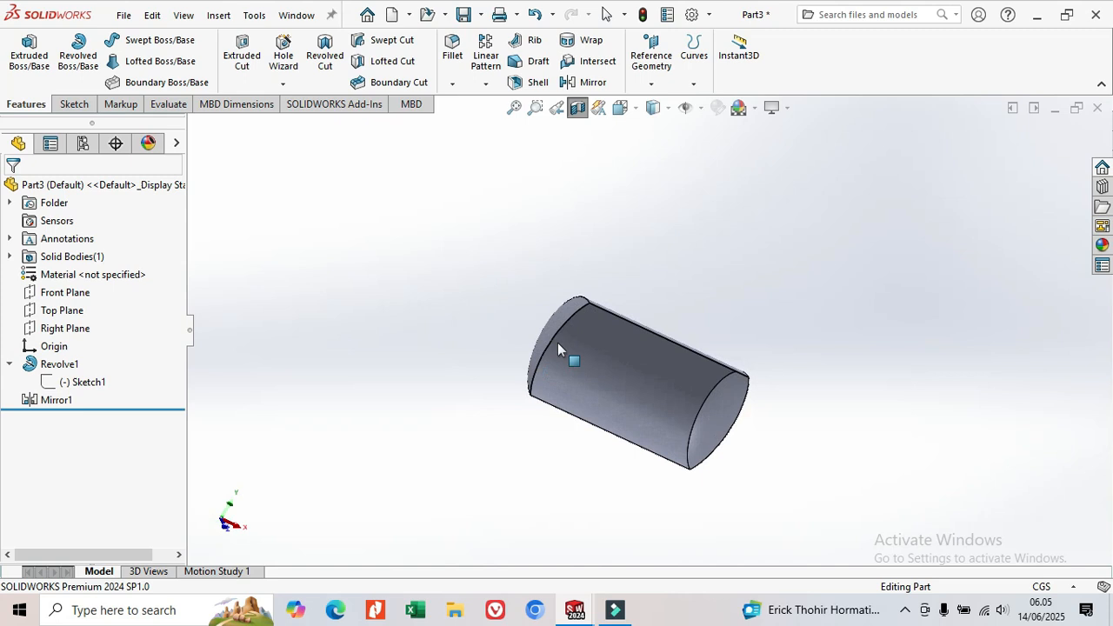
click(578, 111)
middle_drag(657, 308, 497, 308)
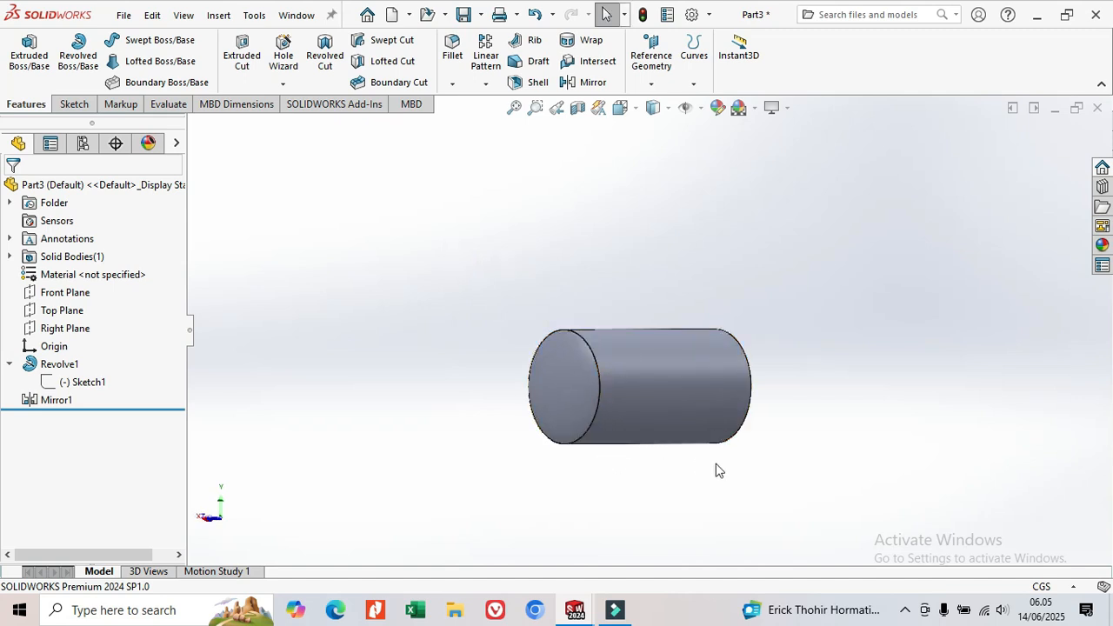
Create a reference plane offset 65 cm from the Top Plane, with the offset flipped to the tank's underside
click(61, 310)
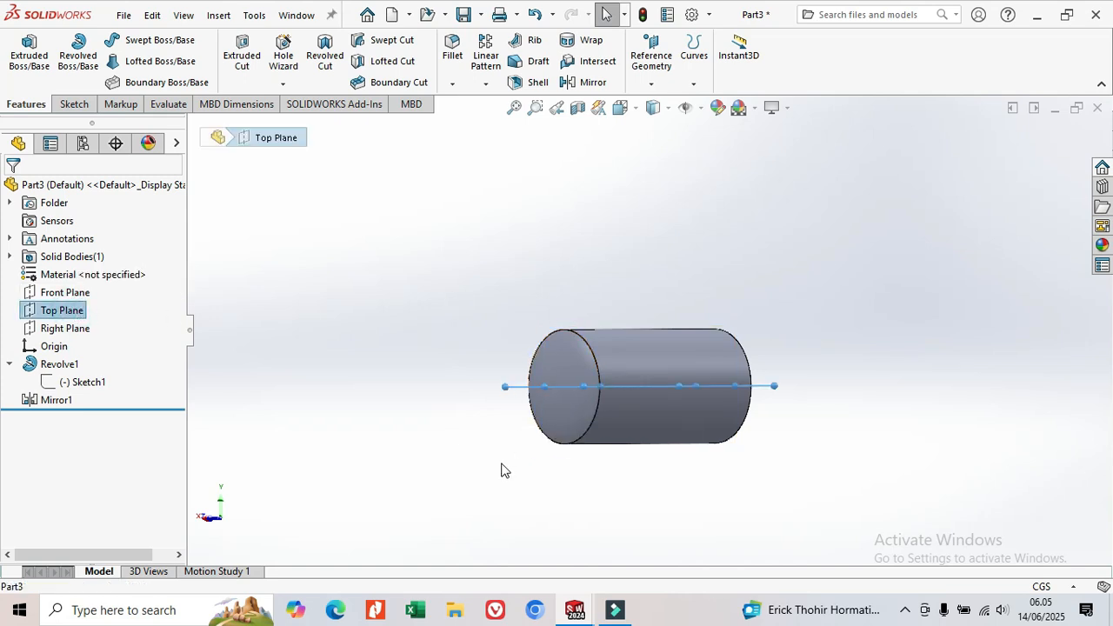
click(655, 63)
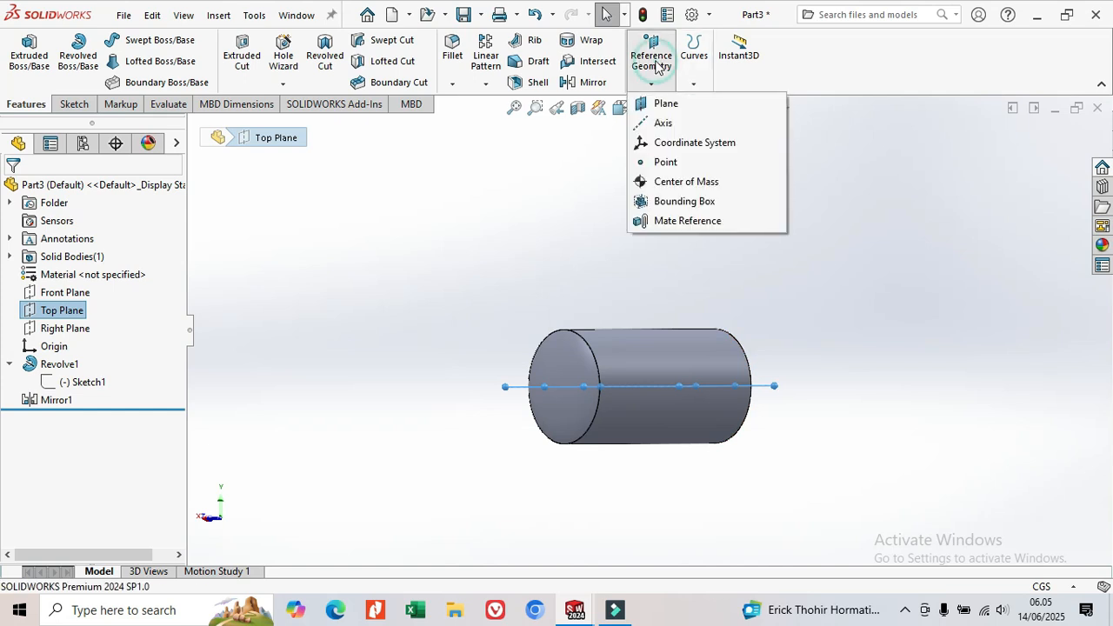
click(667, 104)
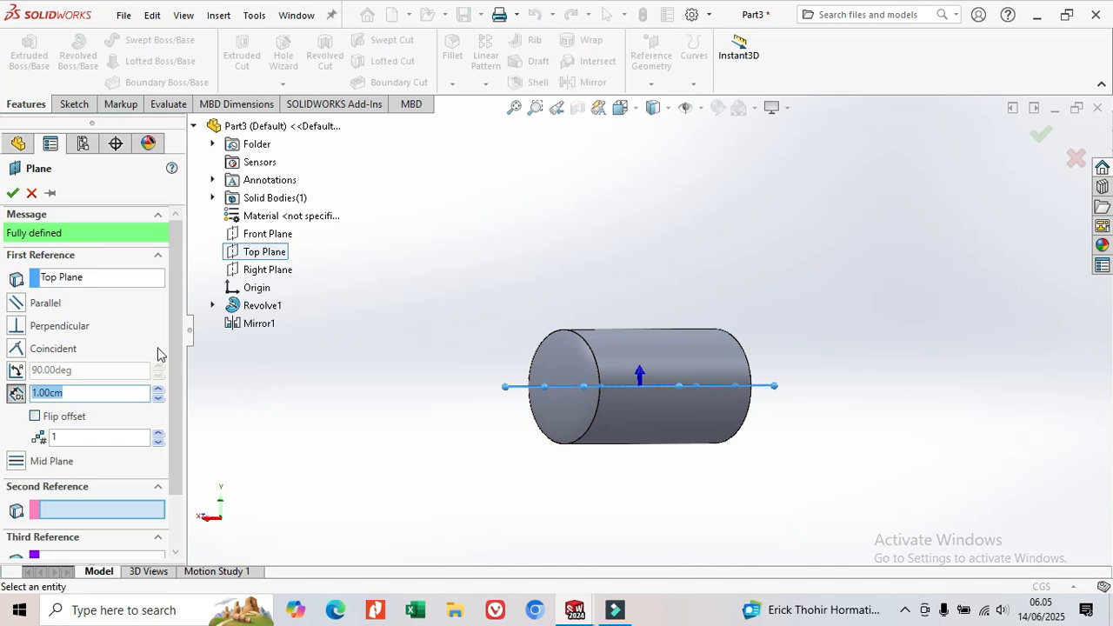
double_click(57, 392)
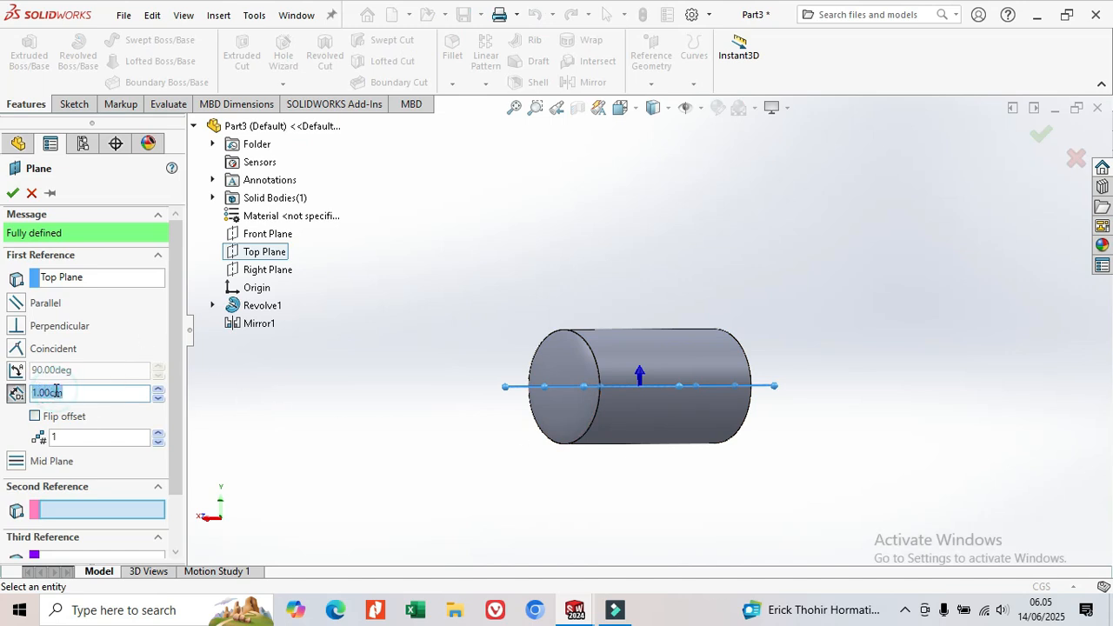
key(Return)
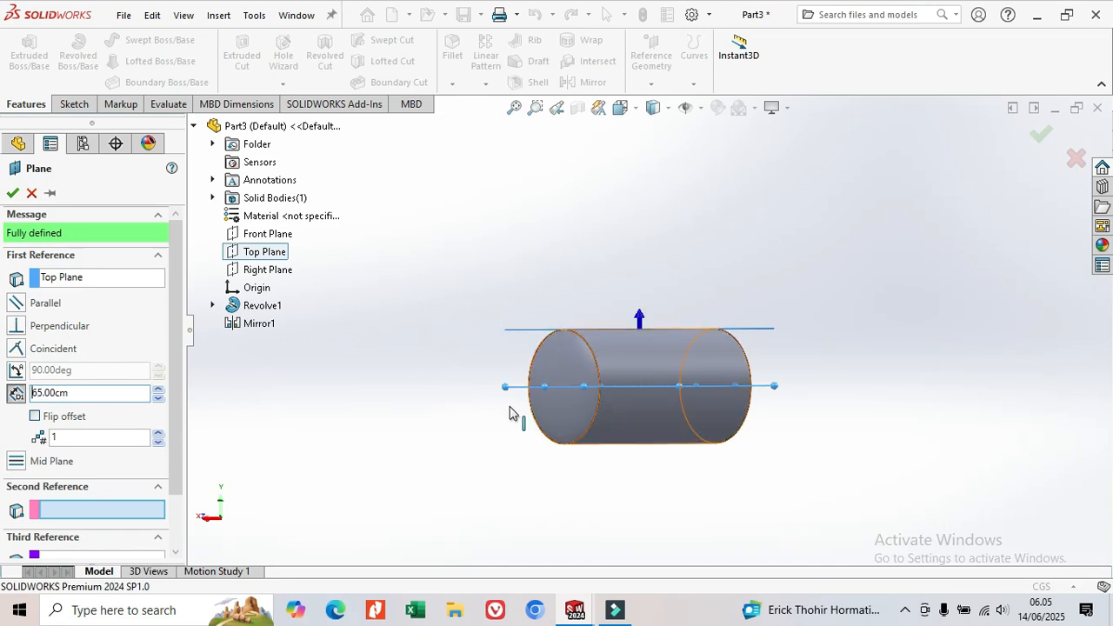
click(35, 418)
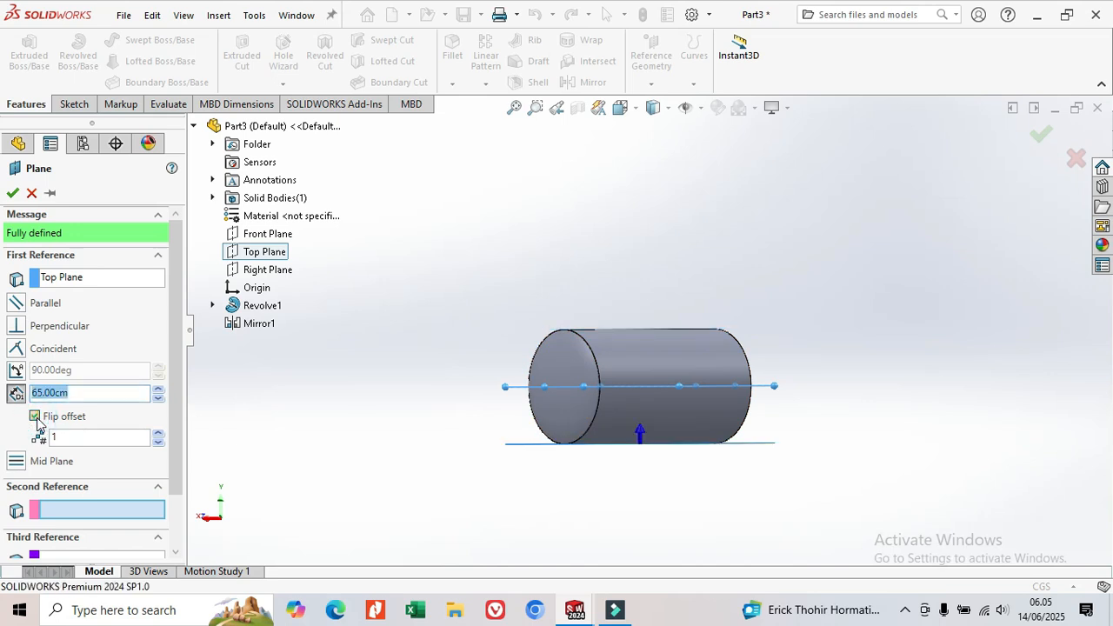
middle_drag(663, 472, 631, 465)
click(12, 193)
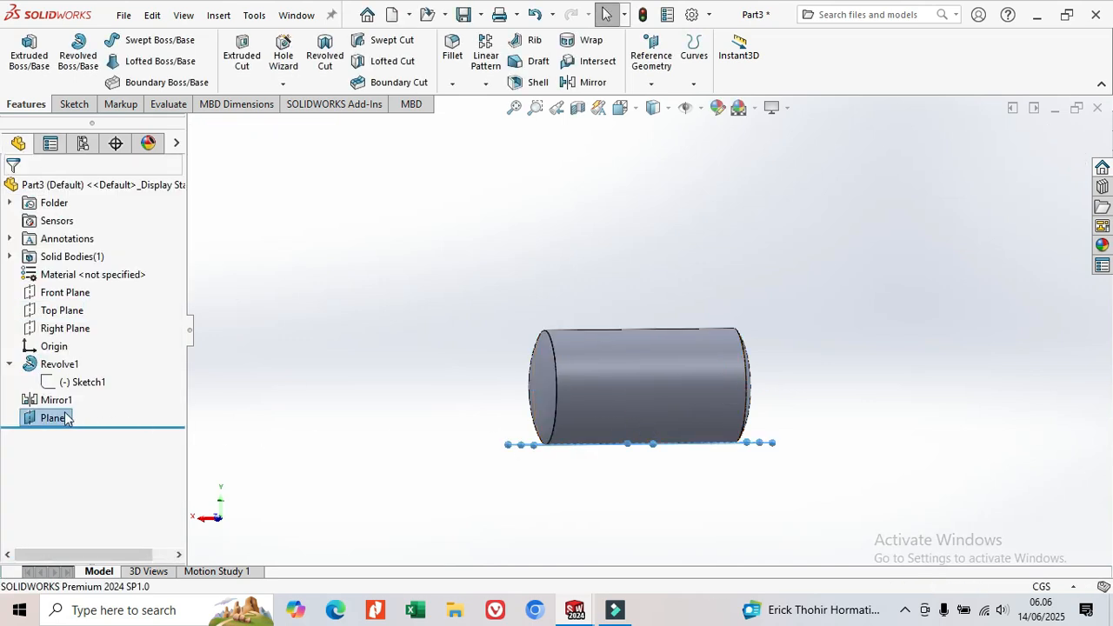
Start a sketch on the 65 cm offset plane and draw two upright rectangles about 18 by 103 cm, one near each tank end
click(61, 422)
click(73, 393)
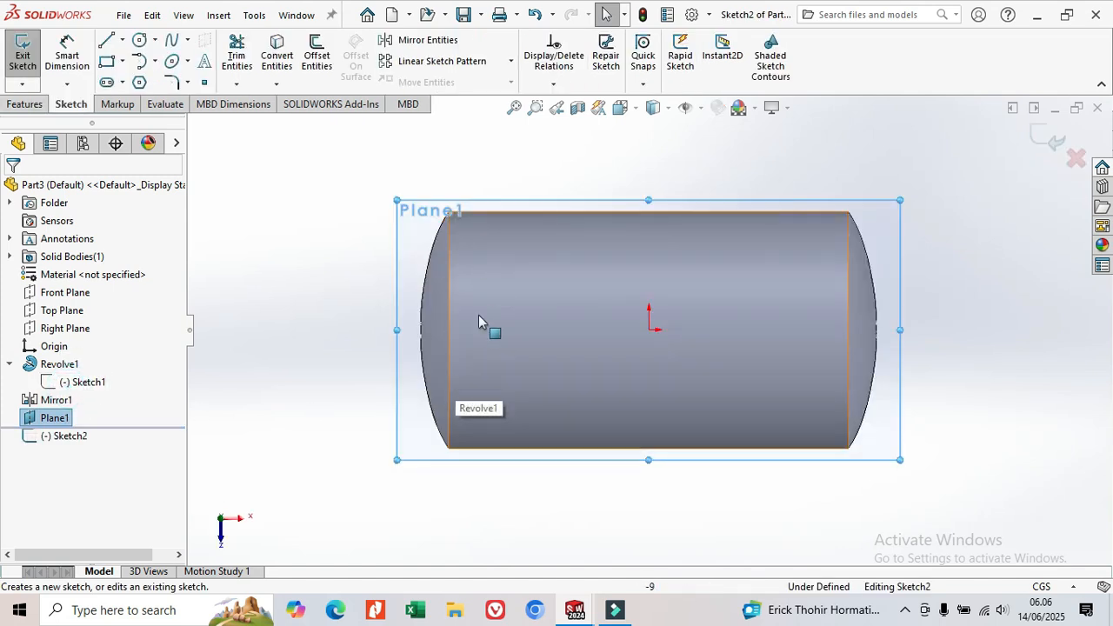
click(107, 62)
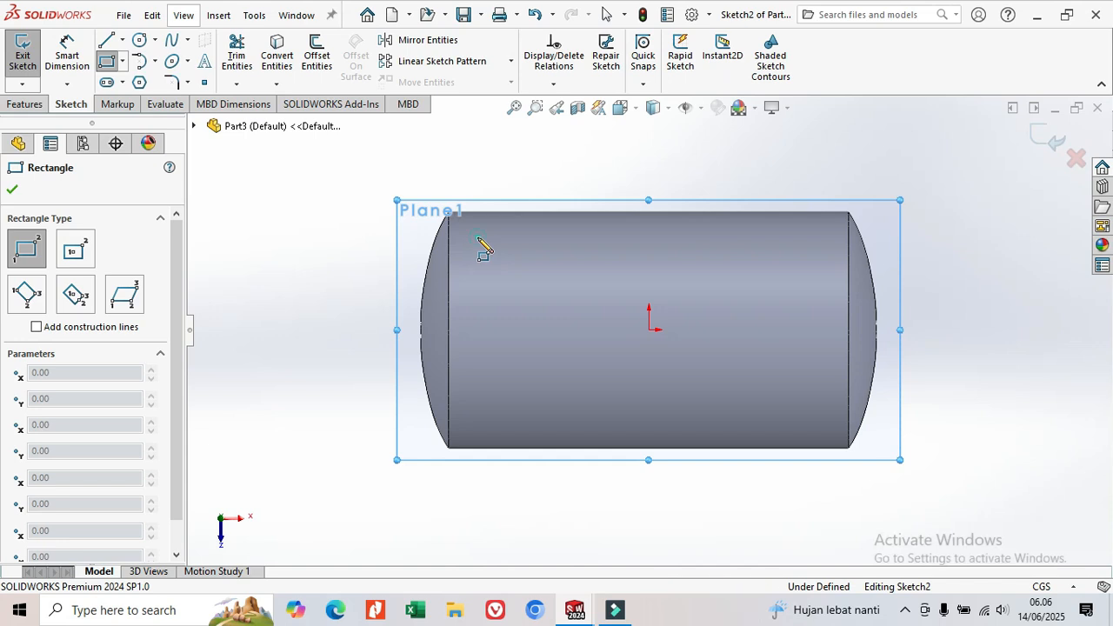
click(477, 236)
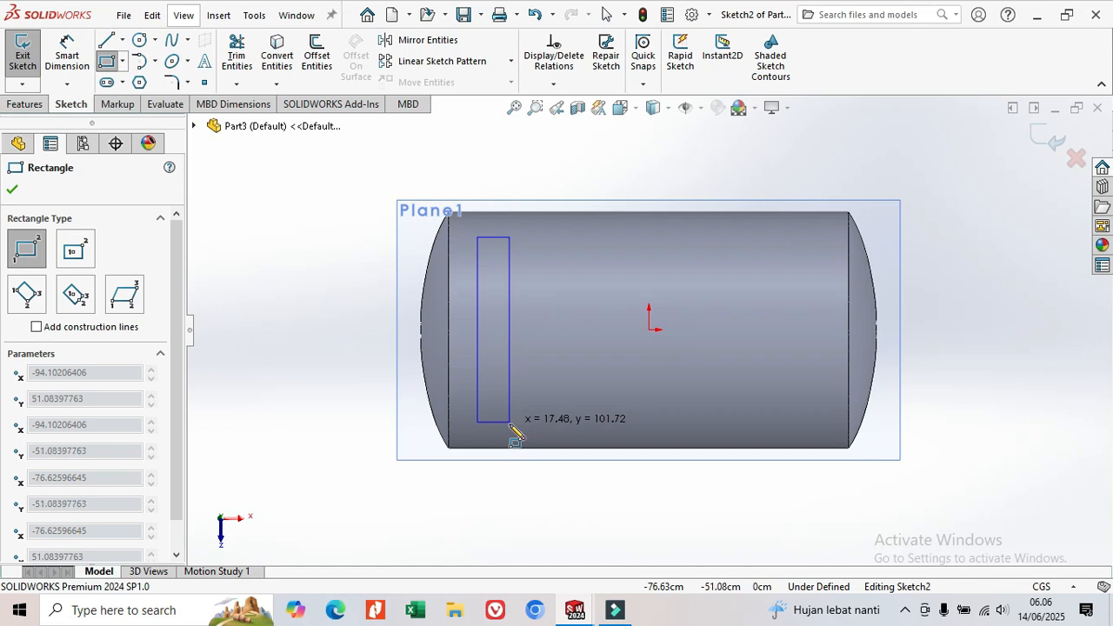
click(510, 424)
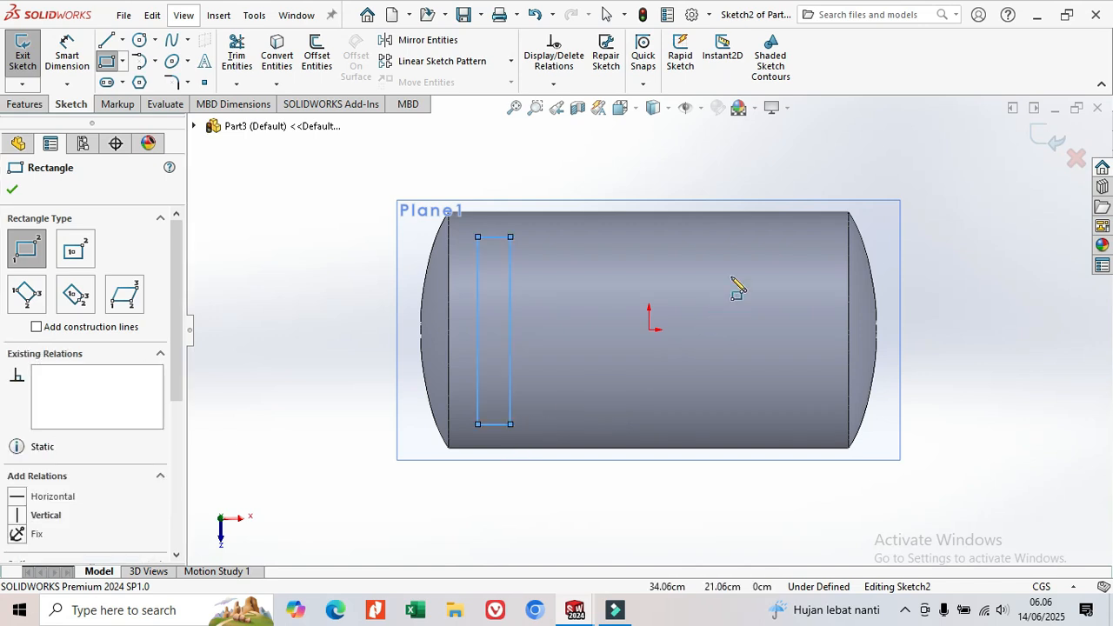
click(797, 236)
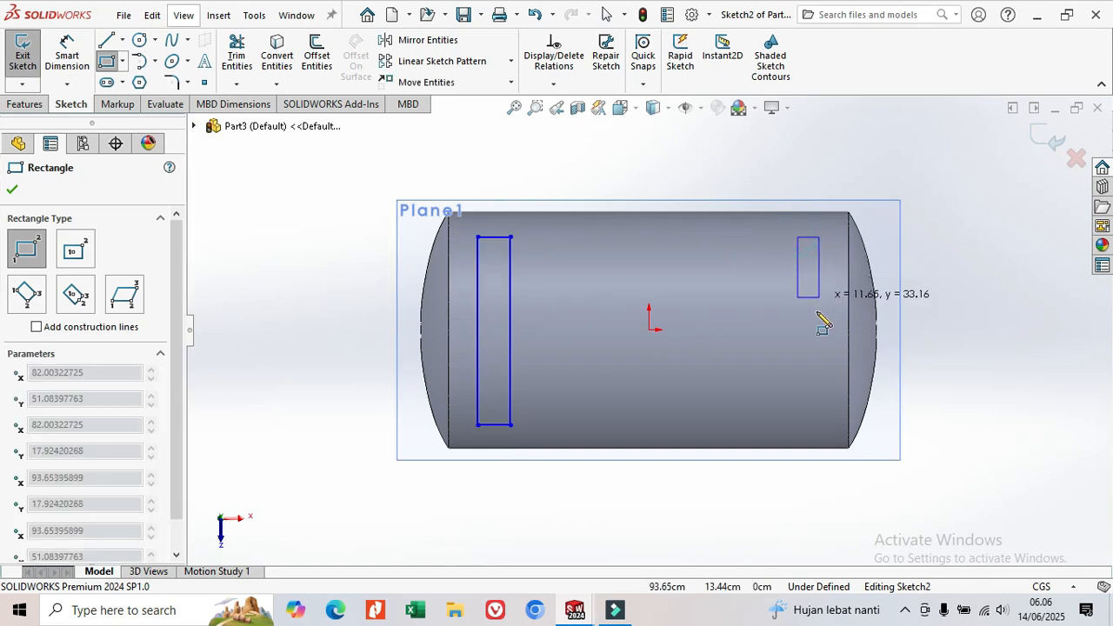
click(830, 425)
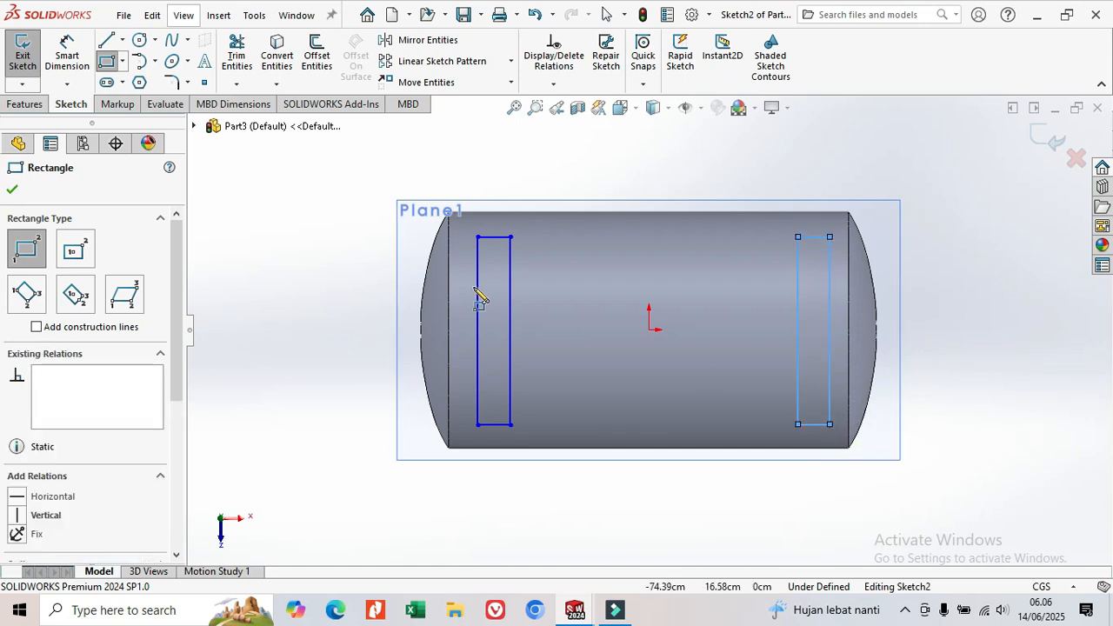
Dimension the left rectangle's upper edge 10 cm from the tank's upper silhouette edge
click(68, 70)
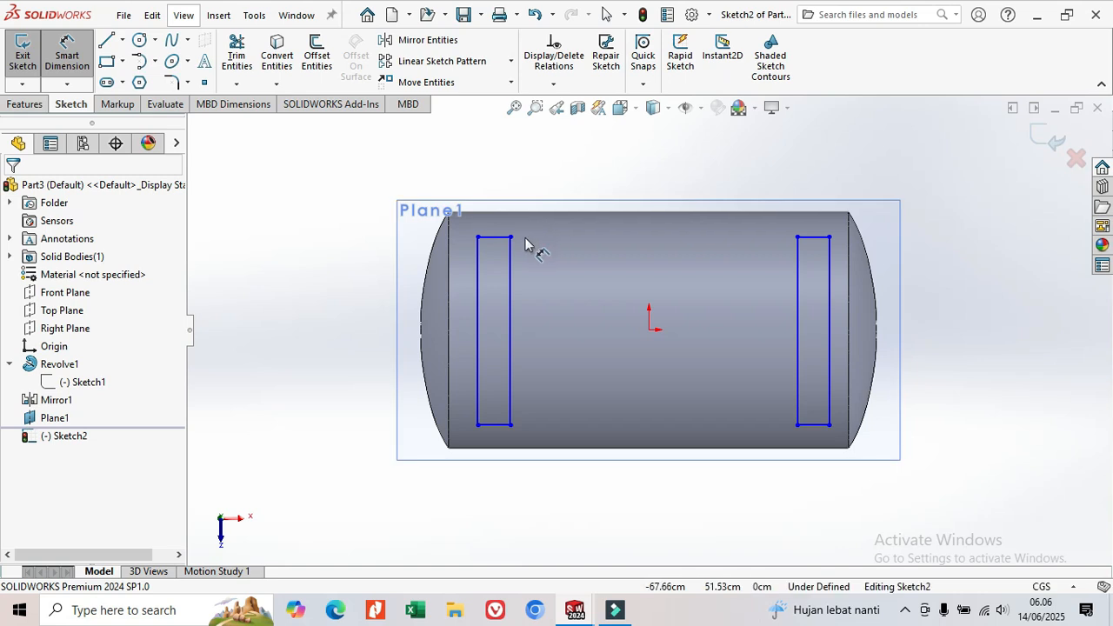
scroll(517, 248, down, 2)
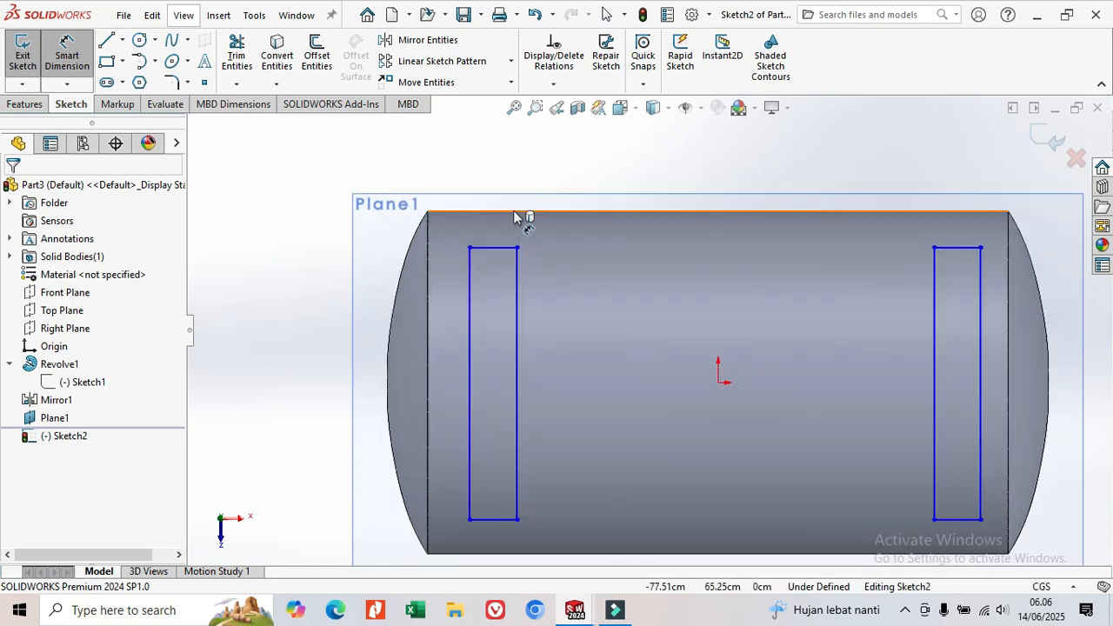
click(511, 212)
click(492, 247)
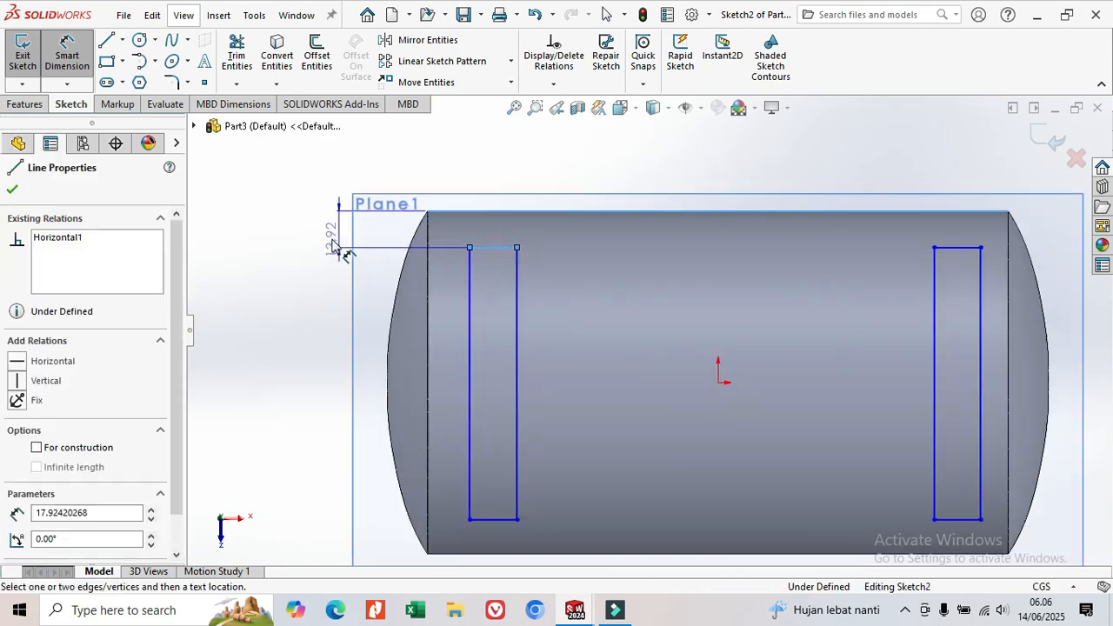
click(322, 229)
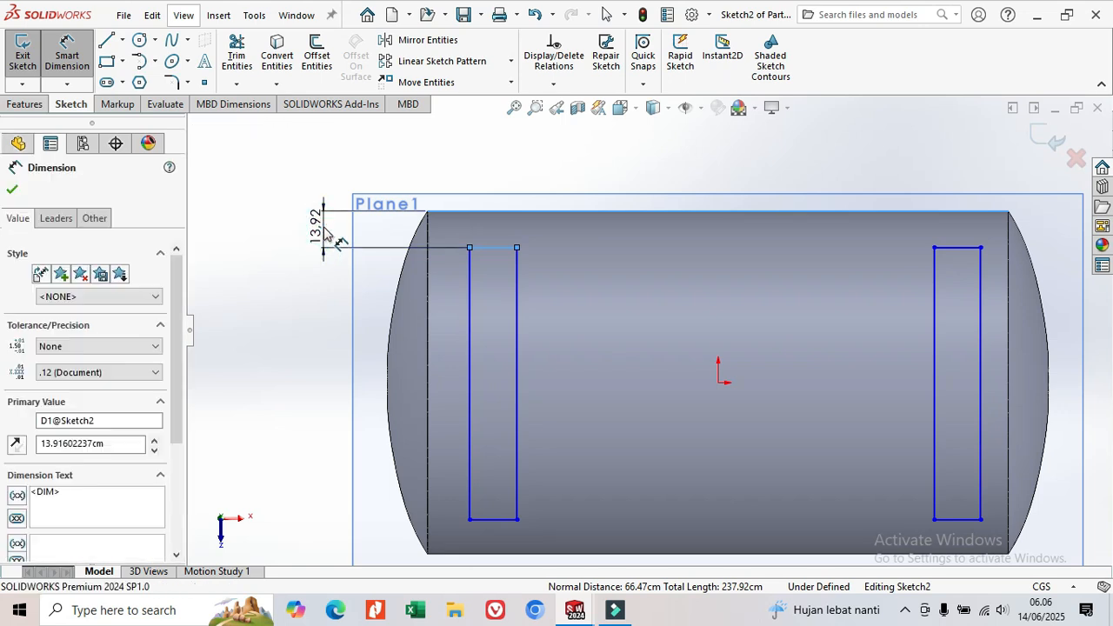
text(10)
key(Return)
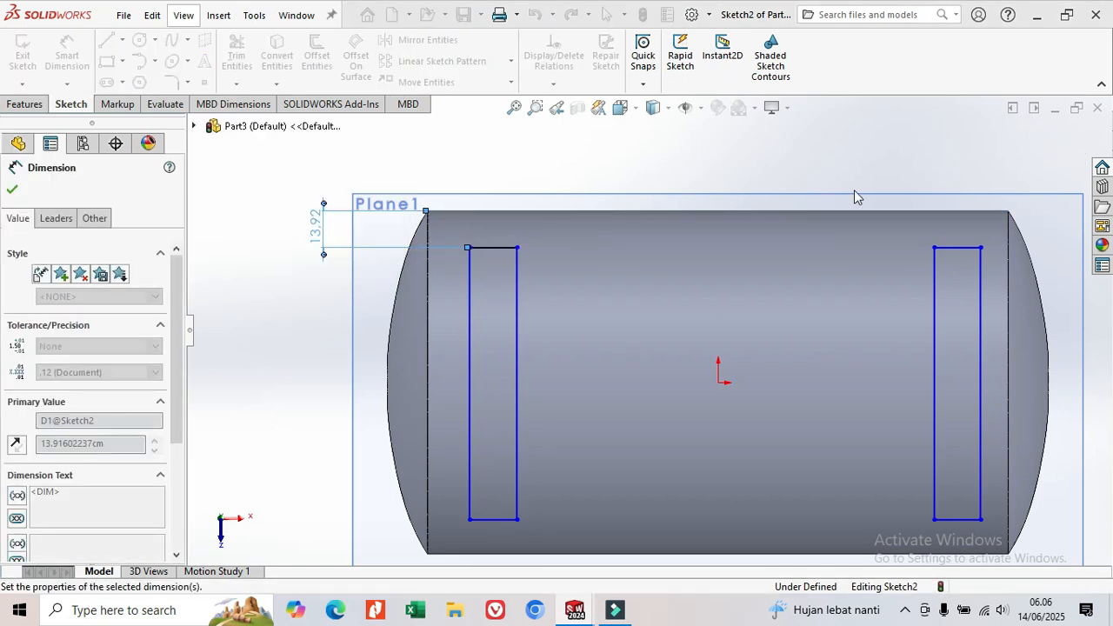
Dimension the right rectangle's upper edge 10 cm from the tank's upper silhouette edge
click(955, 212)
click(957, 248)
click(957, 214)
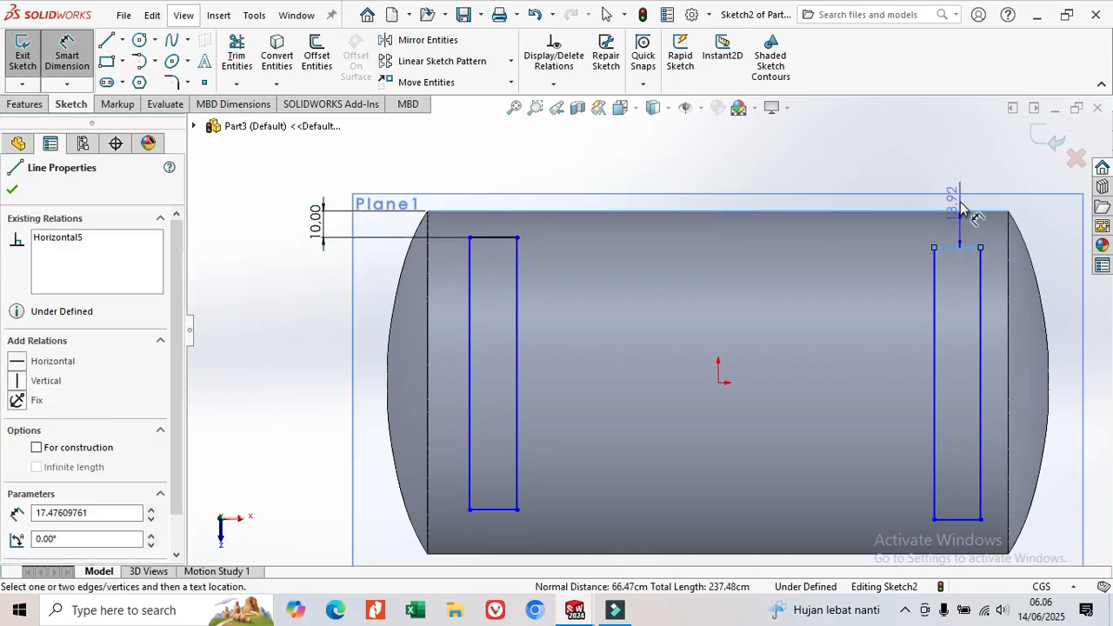
click(1053, 224)
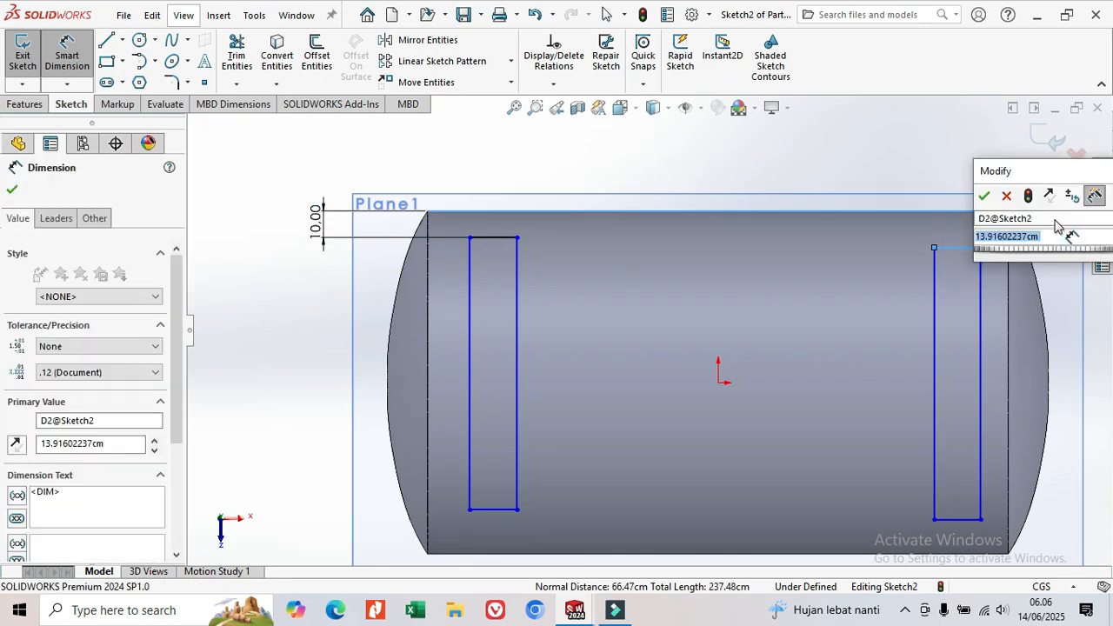
text(10)
key(Return)
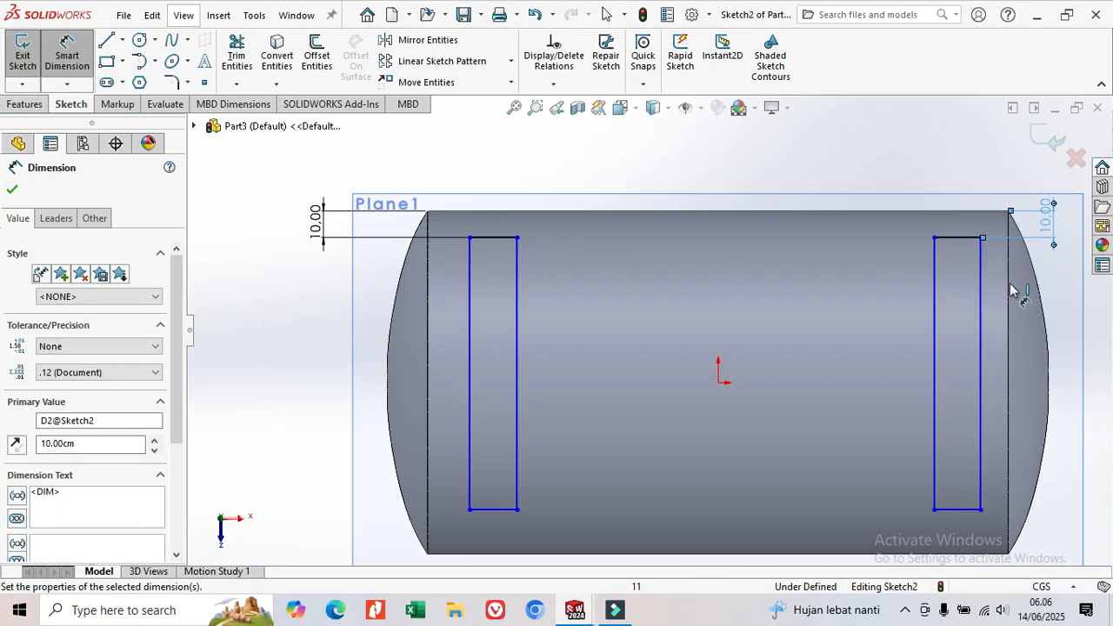
Dimension the right rectangle's outer side 10 cm from the seam between the cylinder and the right domed end
click(983, 295)
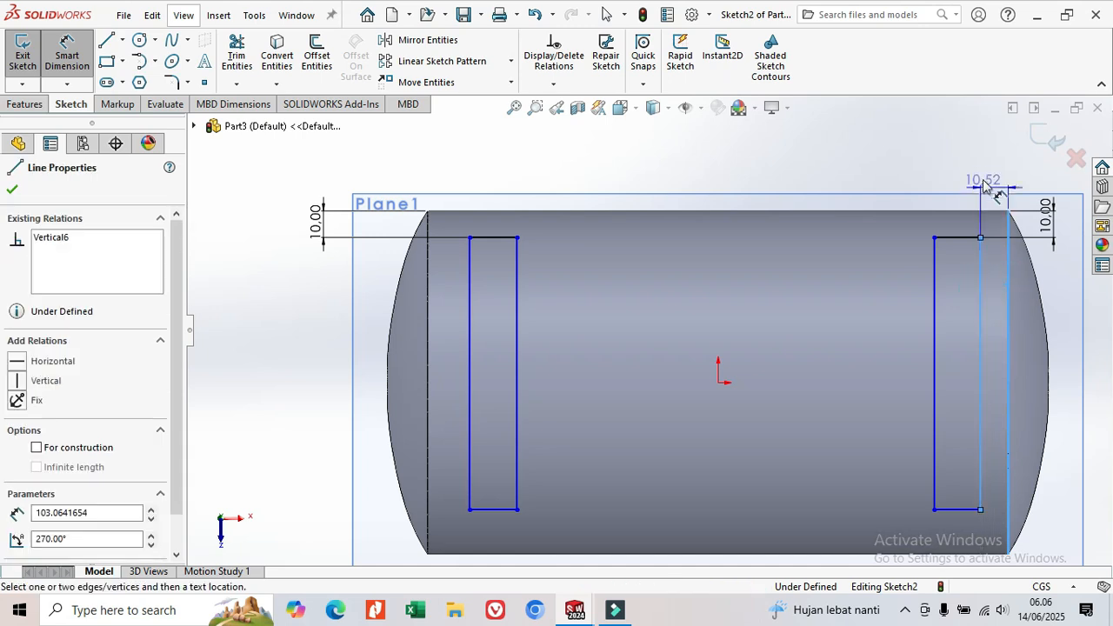
click(984, 177)
text(10)
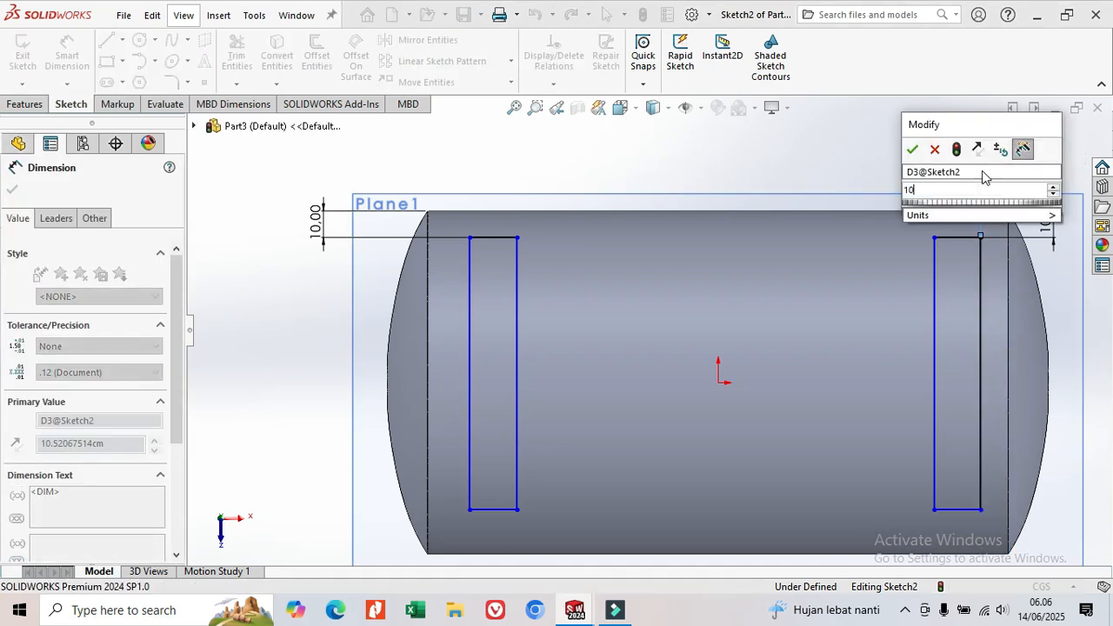
key(Return)
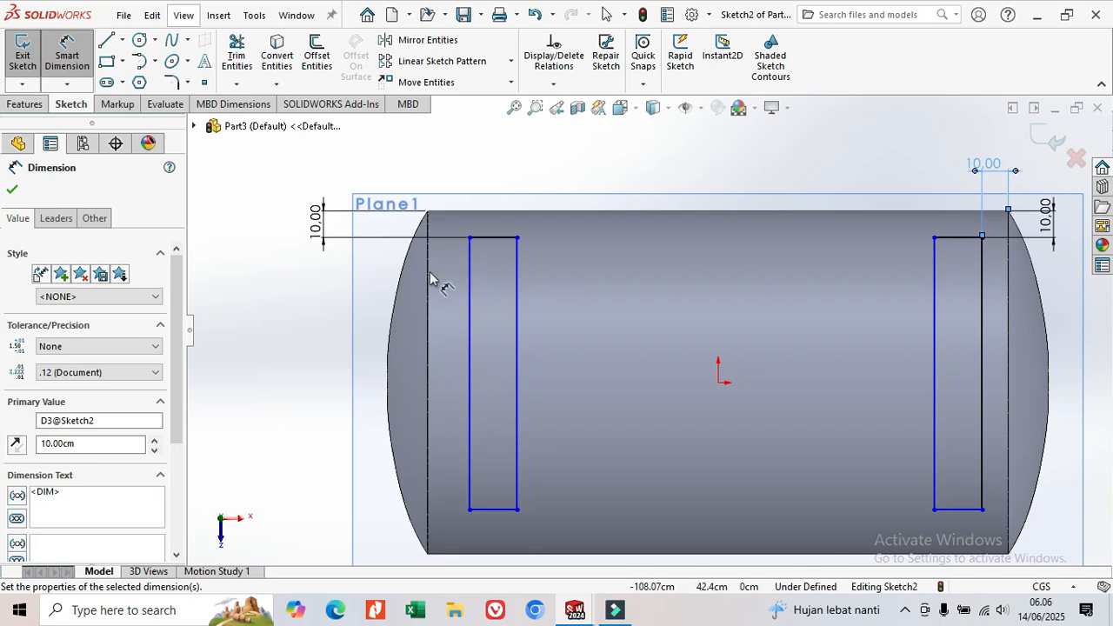
key(Escape)
Dimension the left rectangle's outer side 10 cm from the seam between the cylinder and the left domed end
click(427, 284)
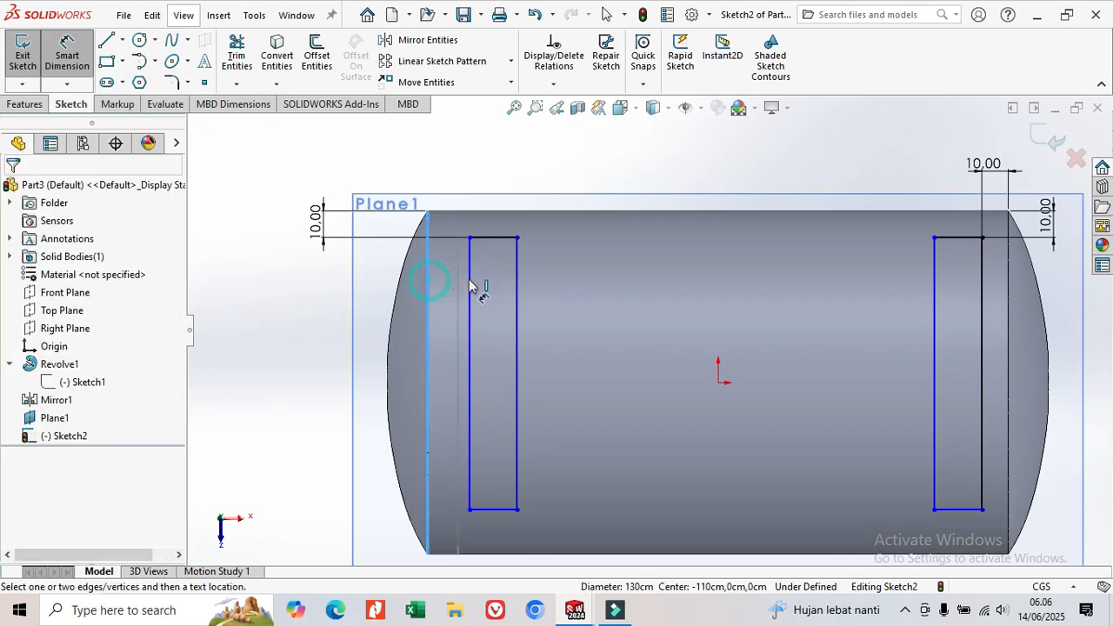
click(469, 248)
click(456, 166)
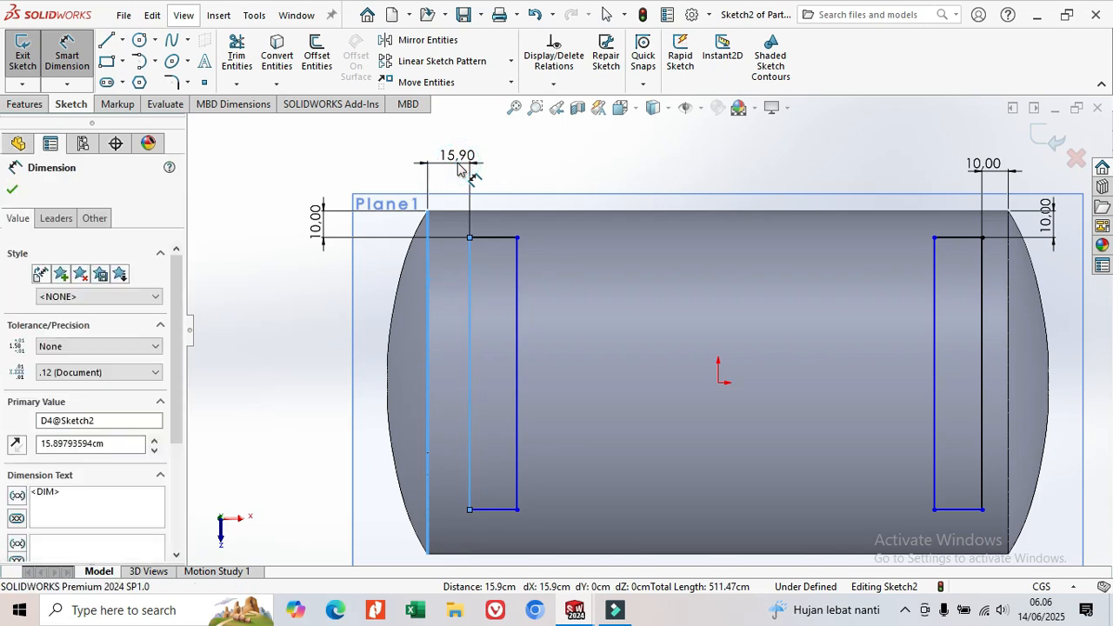
text(10)
key(Return)
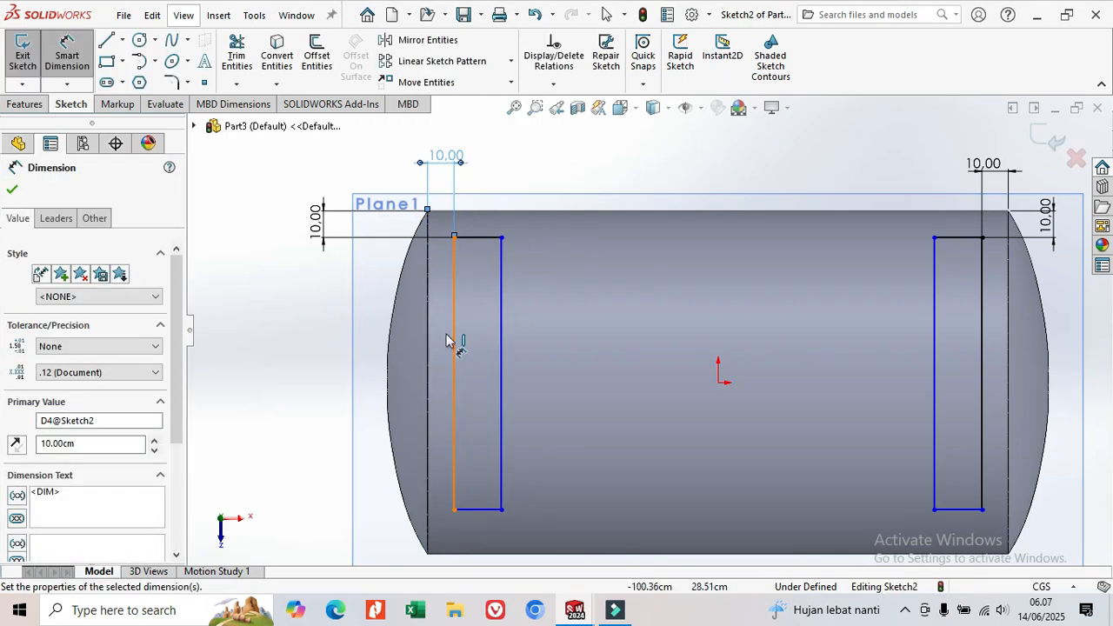
click(477, 554)
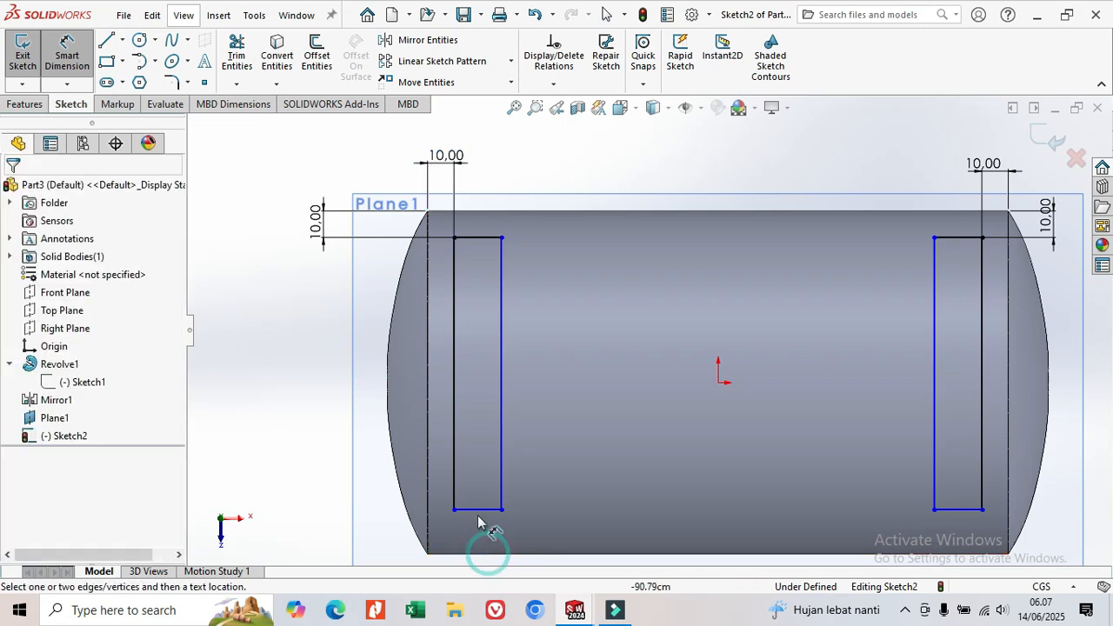
click(477, 509)
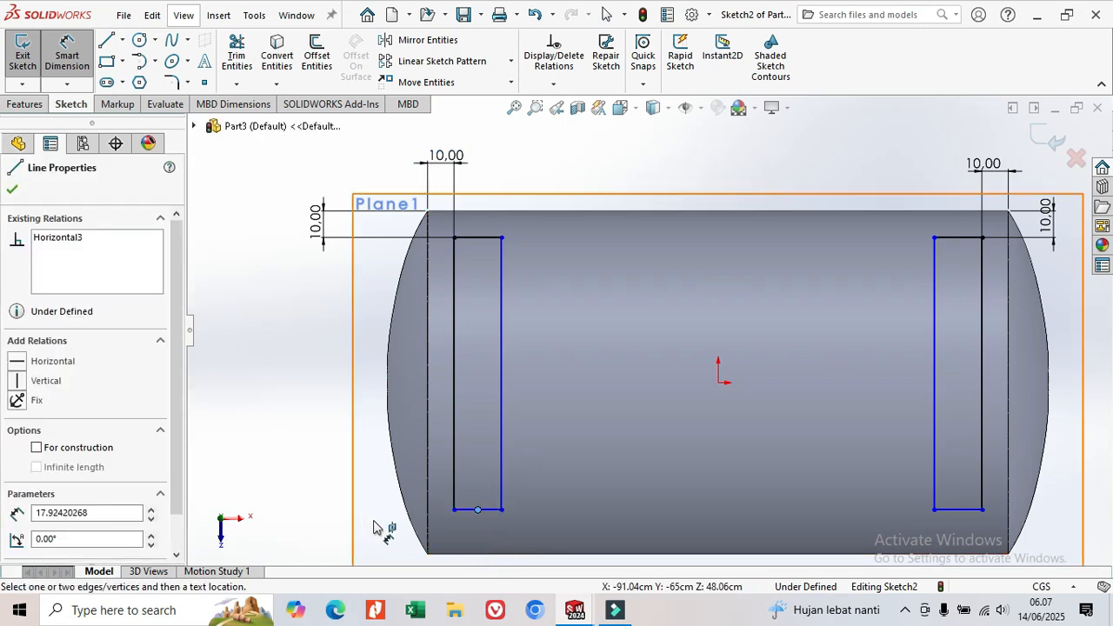
key(Escape)
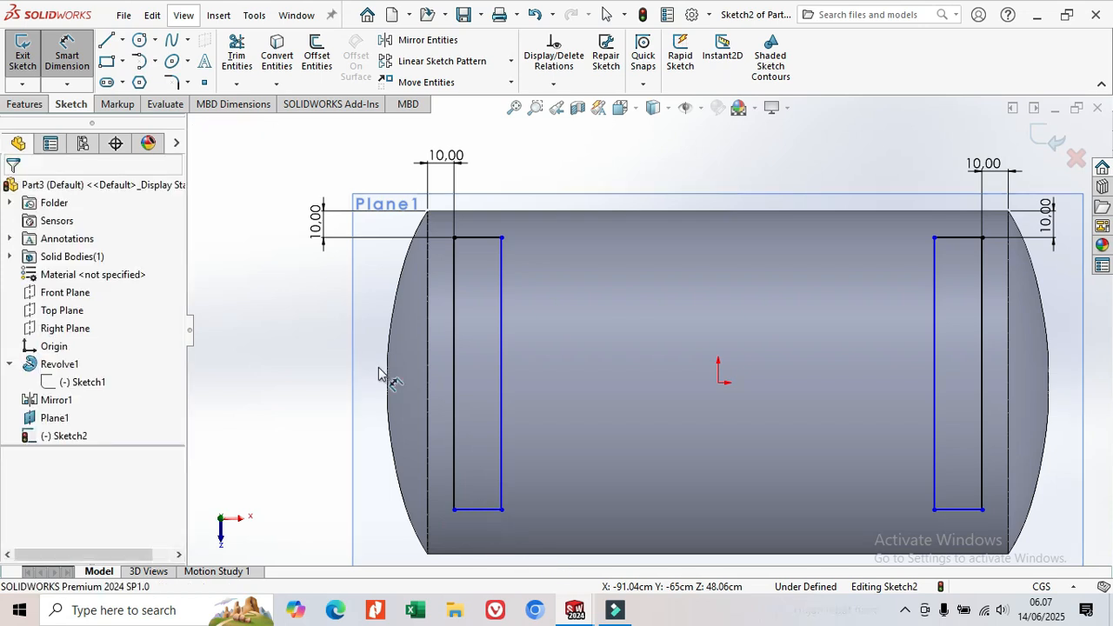
Dimension the left rectangle's lower edge 10 cm from the tank's lower silhouette edge
scroll(514, 477, down, 3)
scroll(500, 482, up, 1)
scroll(500, 484, up, 4)
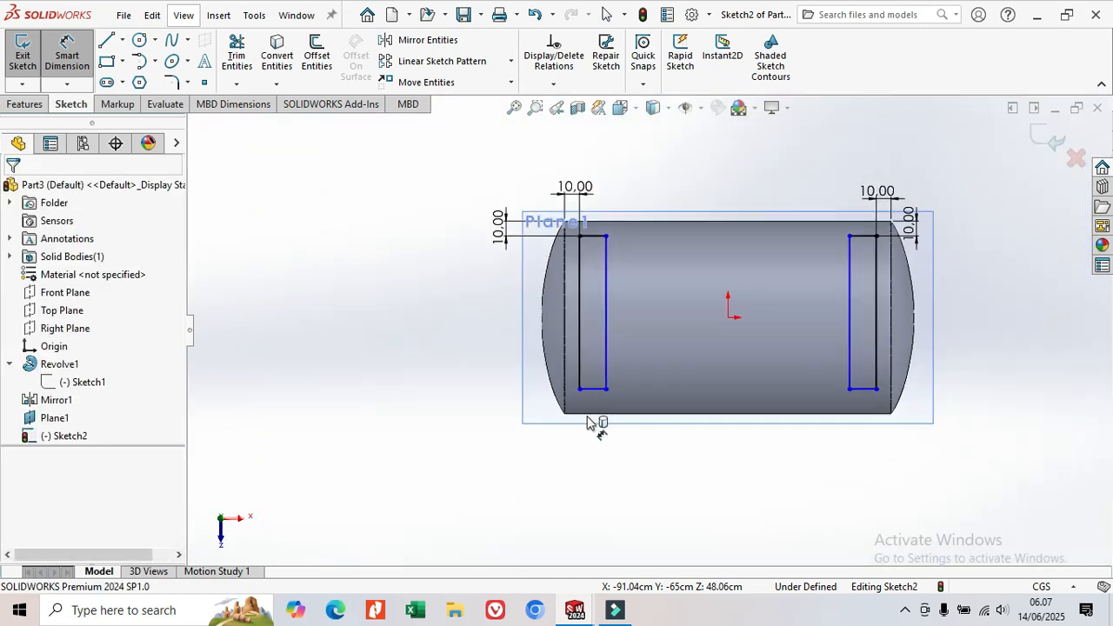
scroll(592, 425, down, 2)
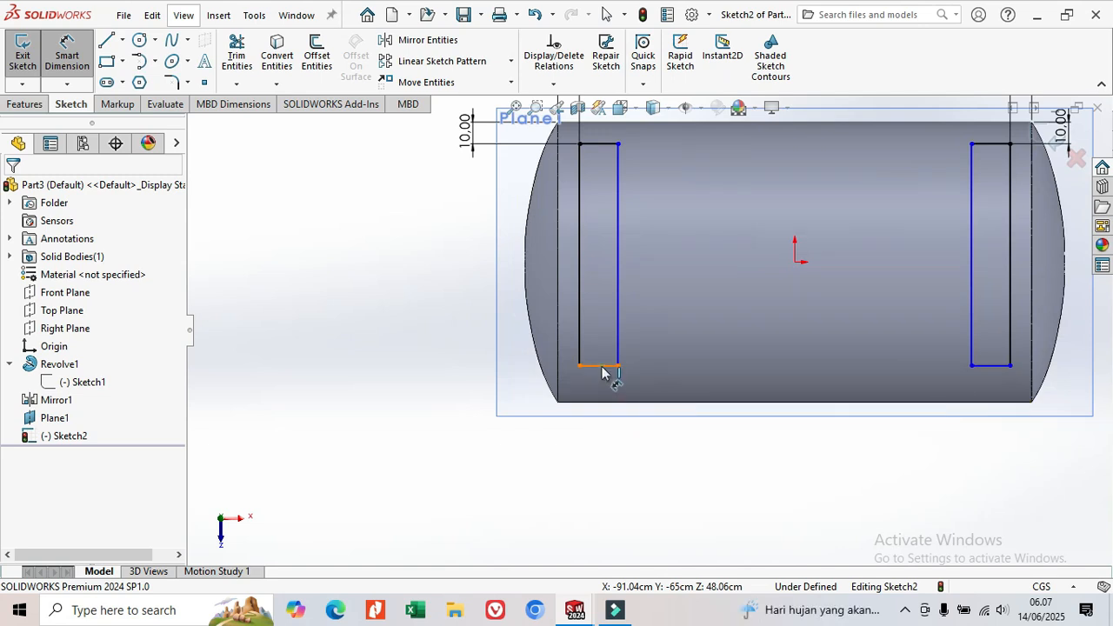
click(603, 367)
click(612, 407)
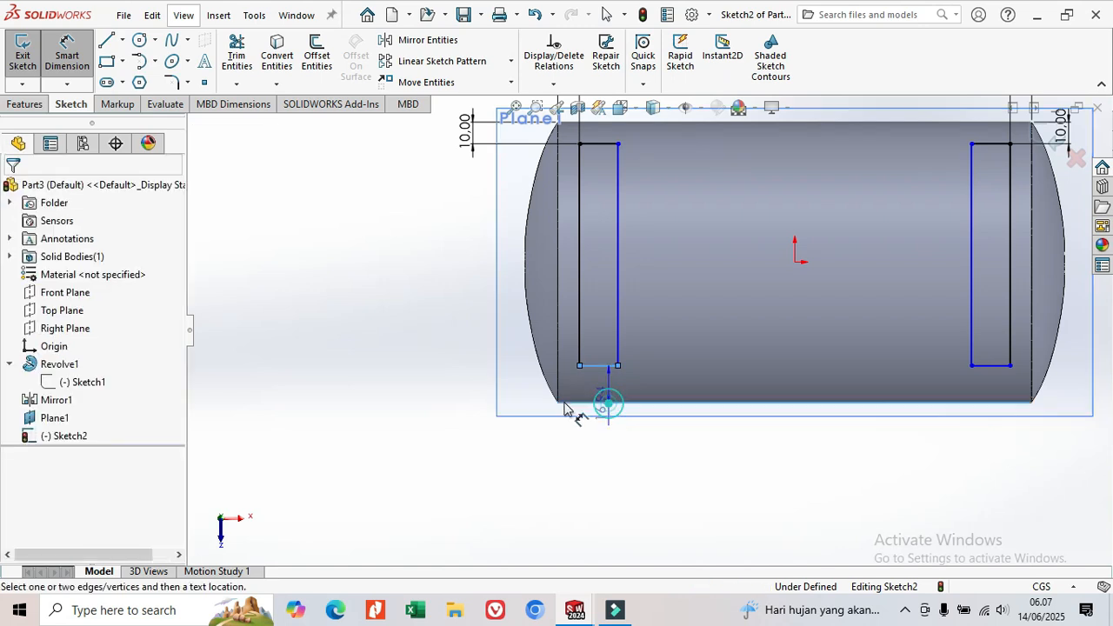
click(467, 385)
text(10)
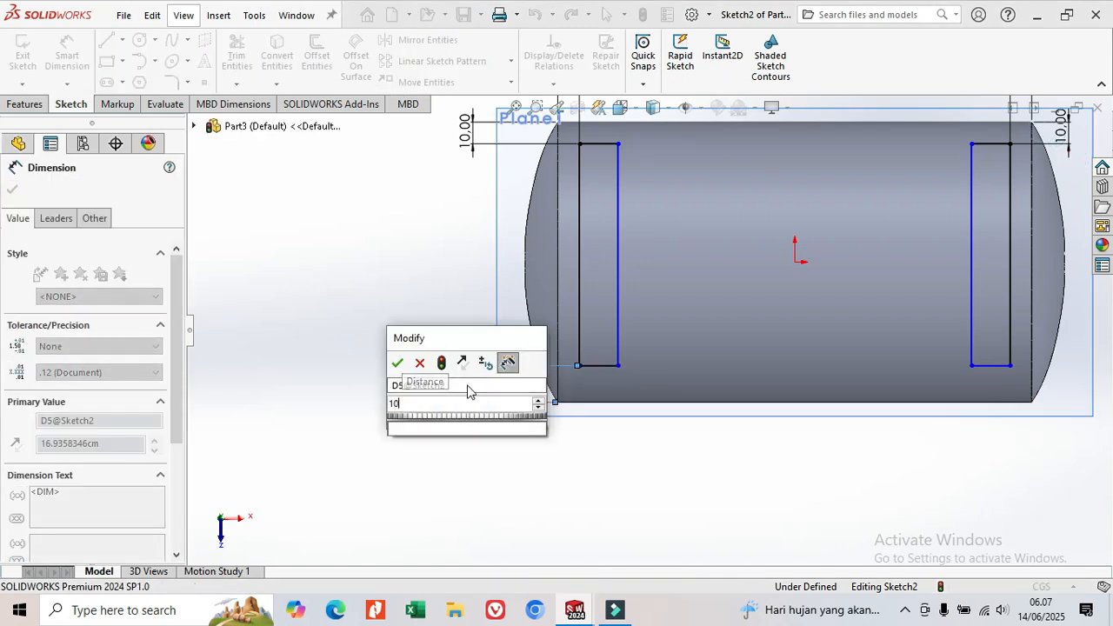
key(Return)
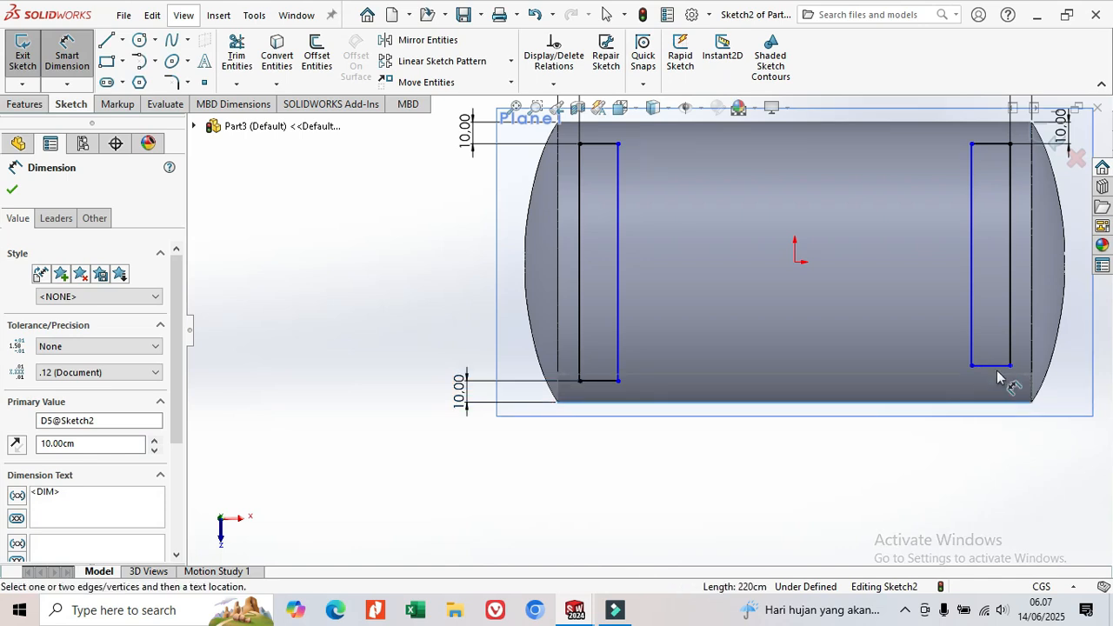
Dimension the right rectangle's lower edge 10 cm from the tank's lower silhouette edge
click(999, 375)
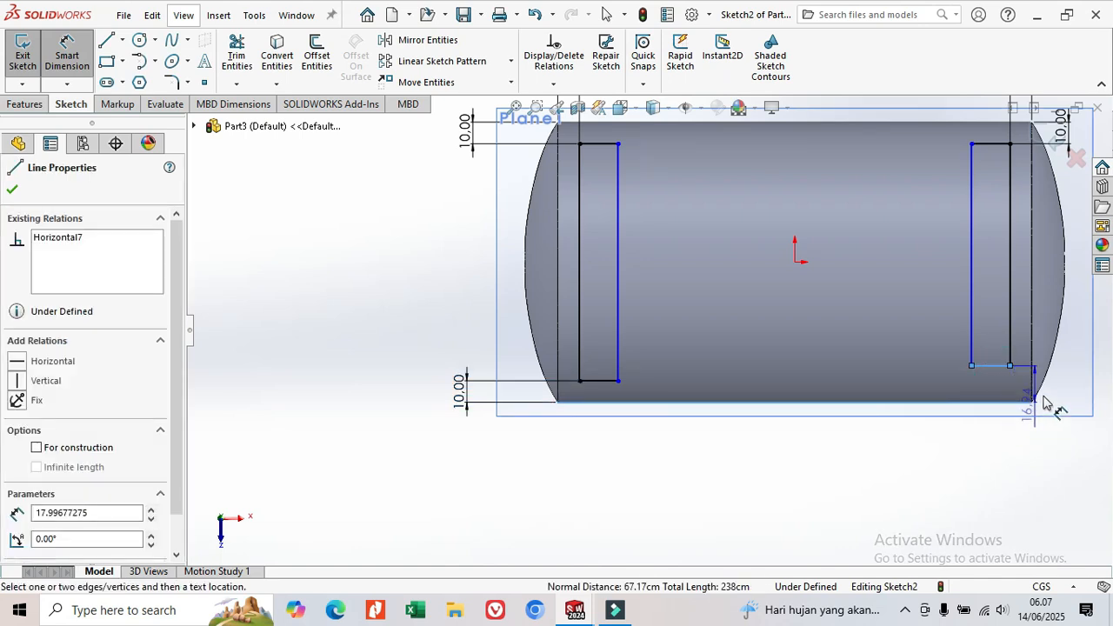
click(989, 445)
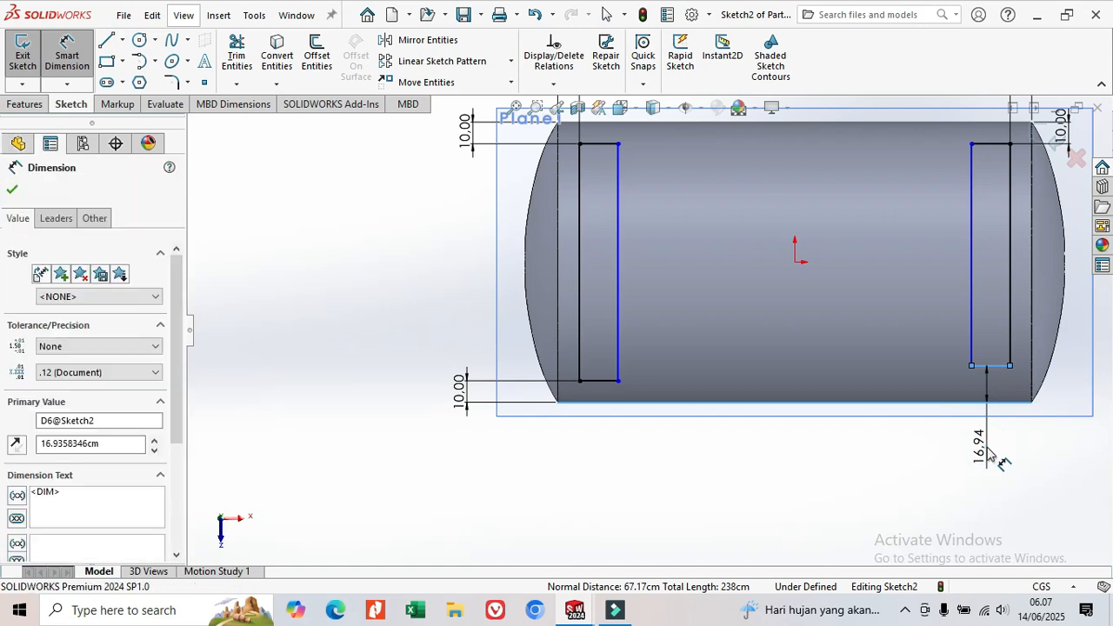
text(10)
key(Return)
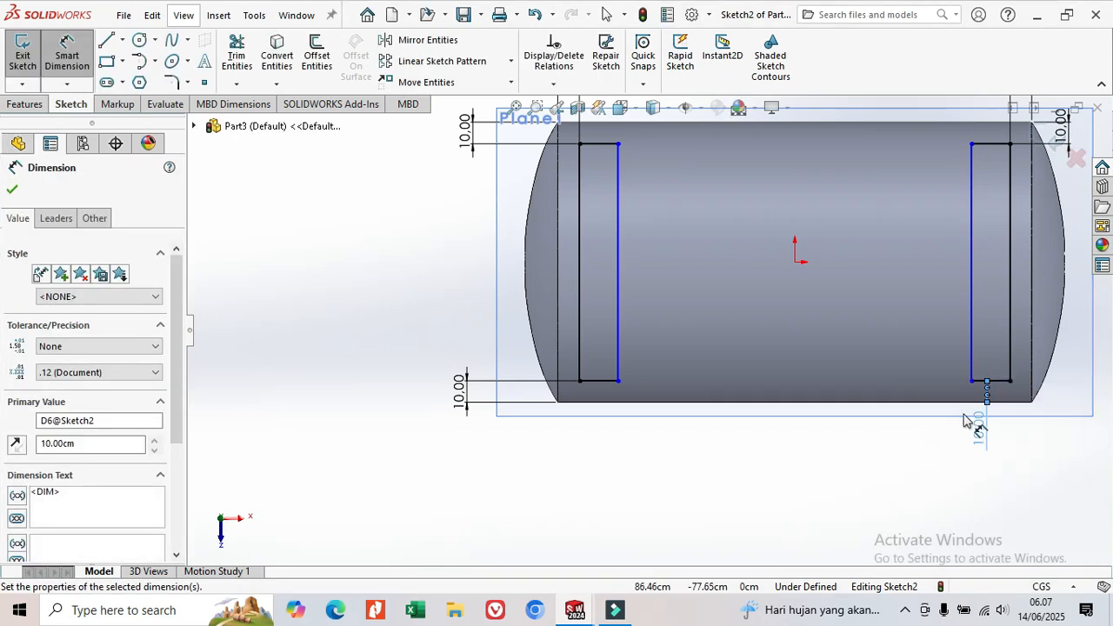
Dimension the left rectangle's width as 20 cm
click(598, 385)
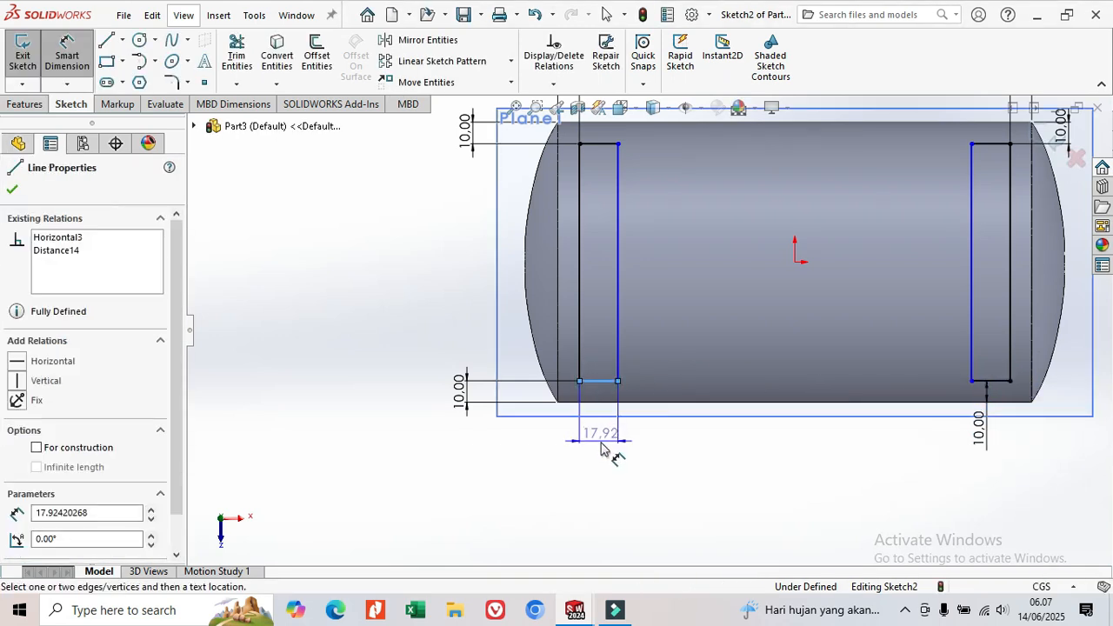
click(602, 453)
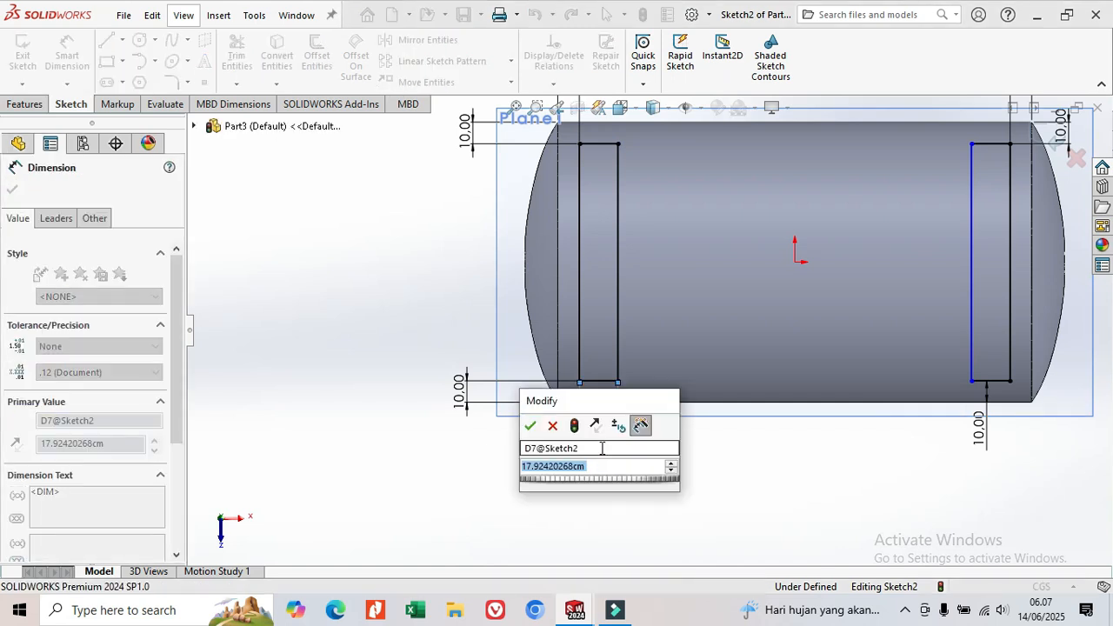
text(20)
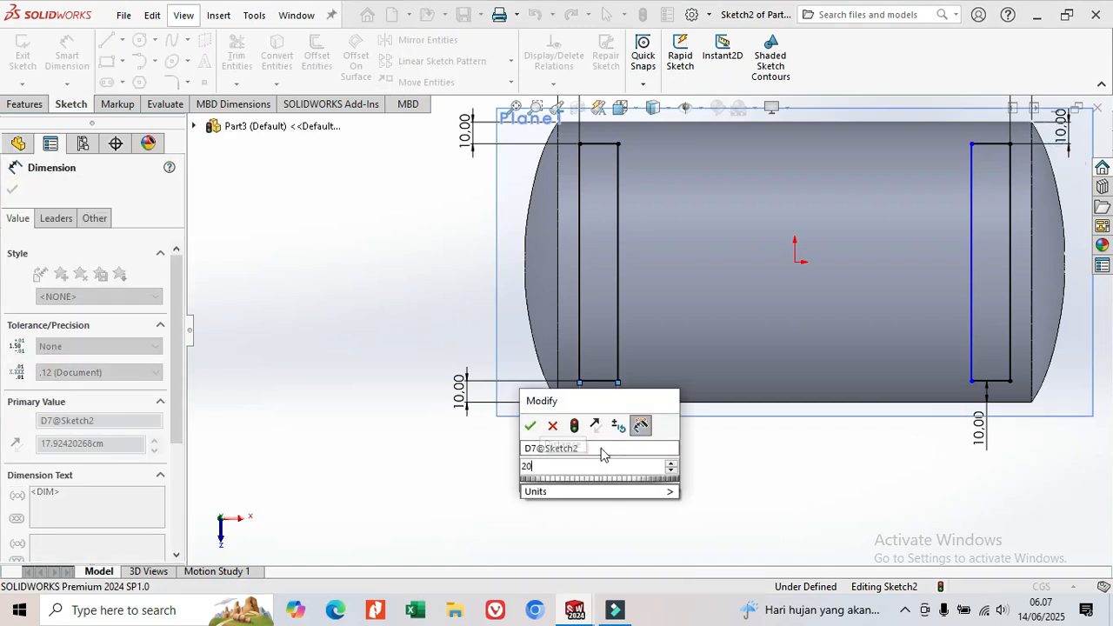
key(Return)
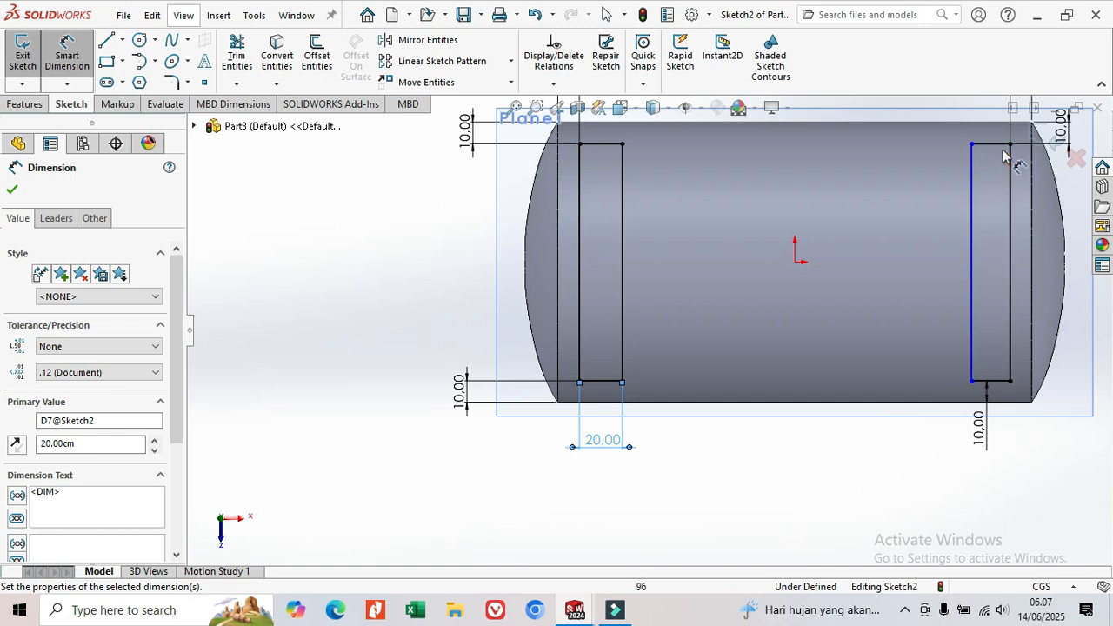
Dimension the right rectangle's width as 20 cm
click(996, 153)
click(989, 224)
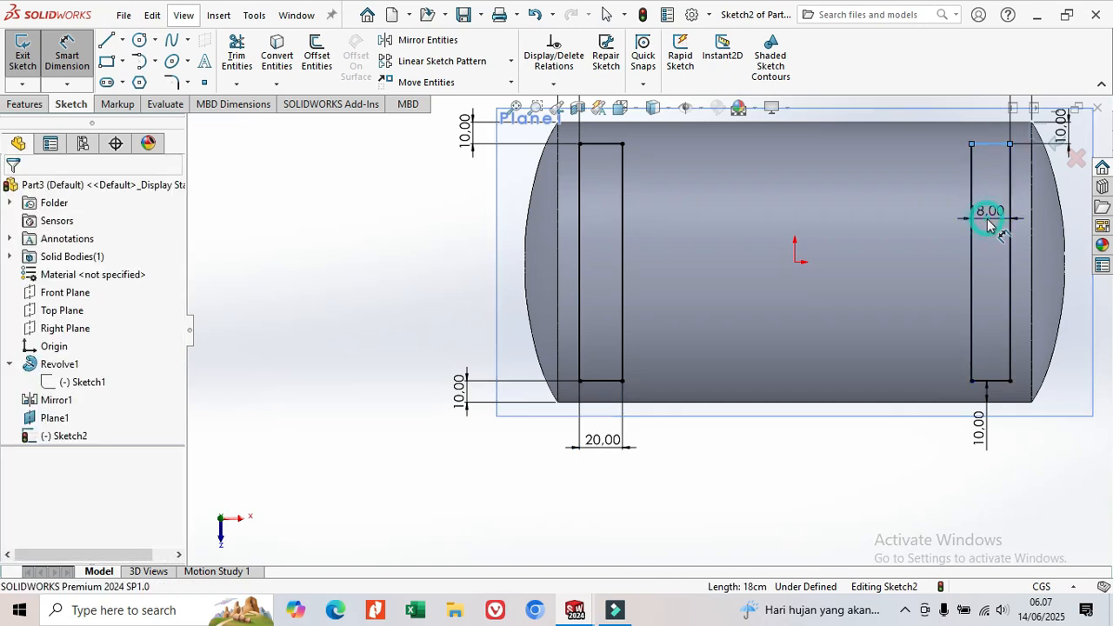
text(2)
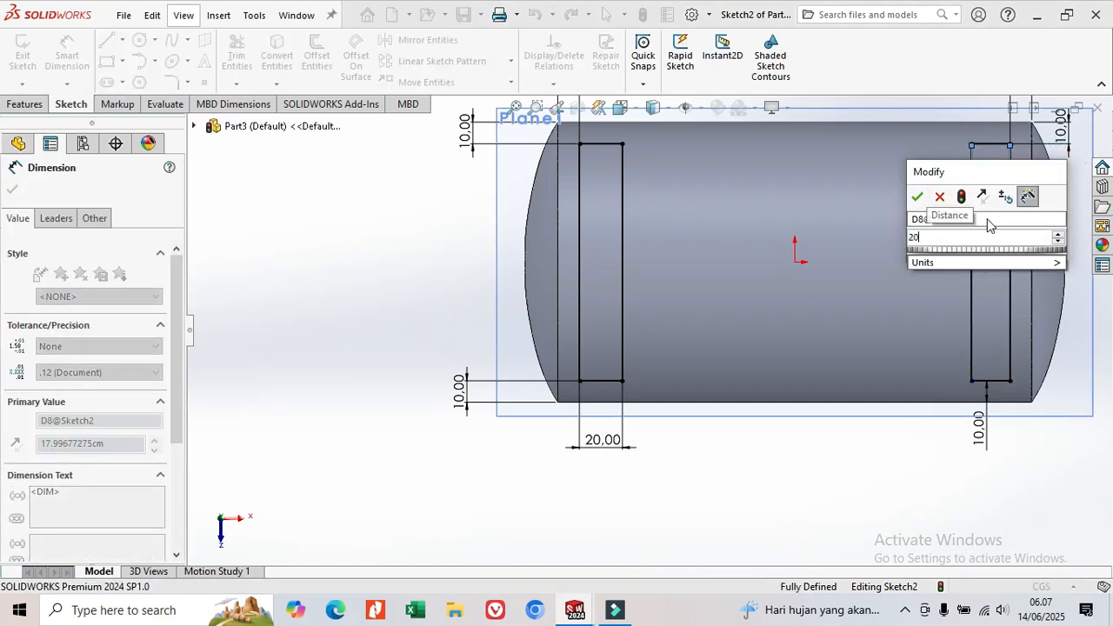
text(0)
key(Return)
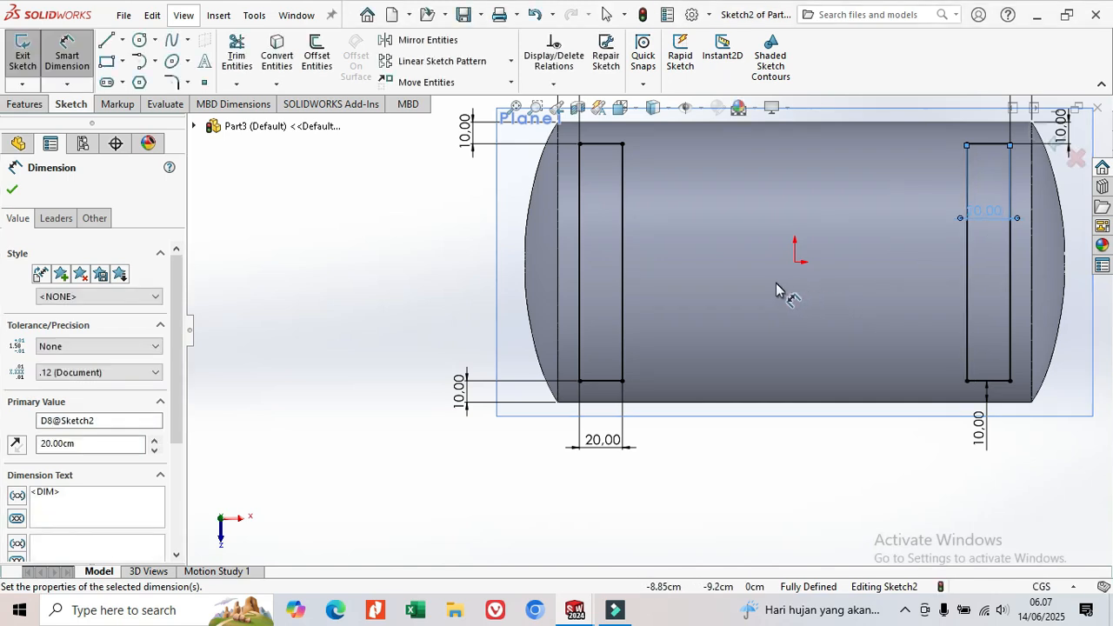
Extrude both foot rectangles from the sketch plane up to the tank's cylindrical surface, merging them with the body
middle_drag(774, 294, 880, 312)
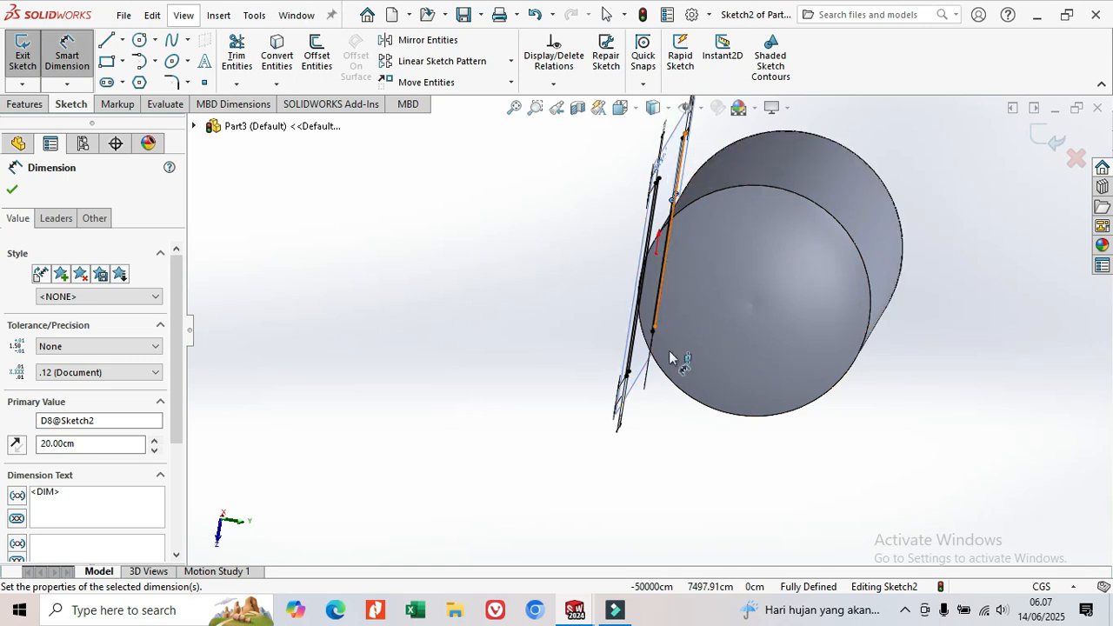
click(40, 104)
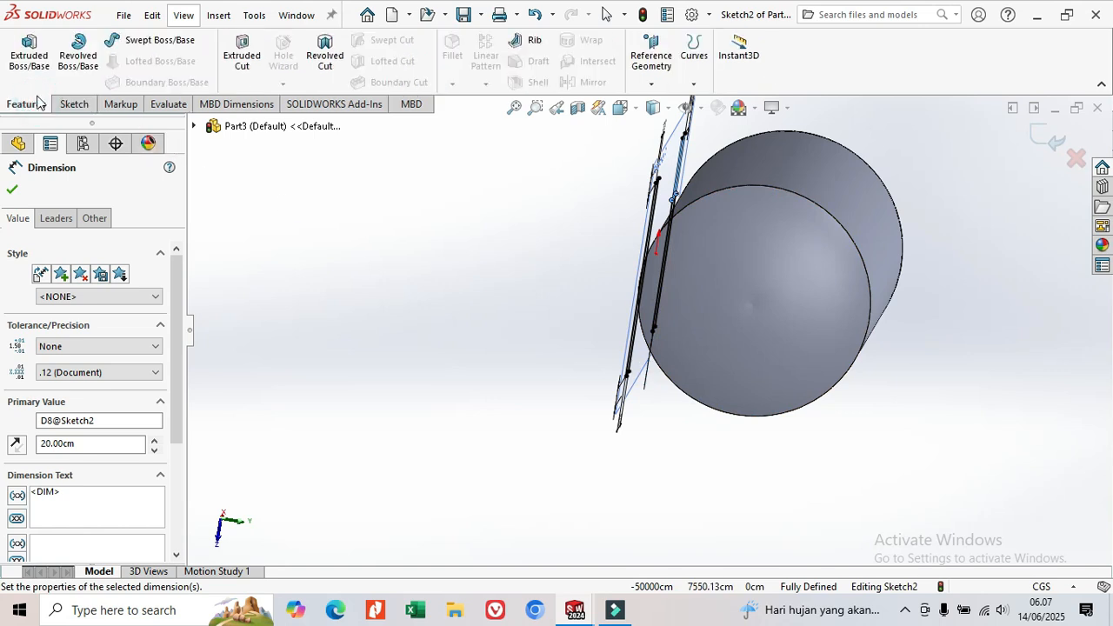
click(30, 51)
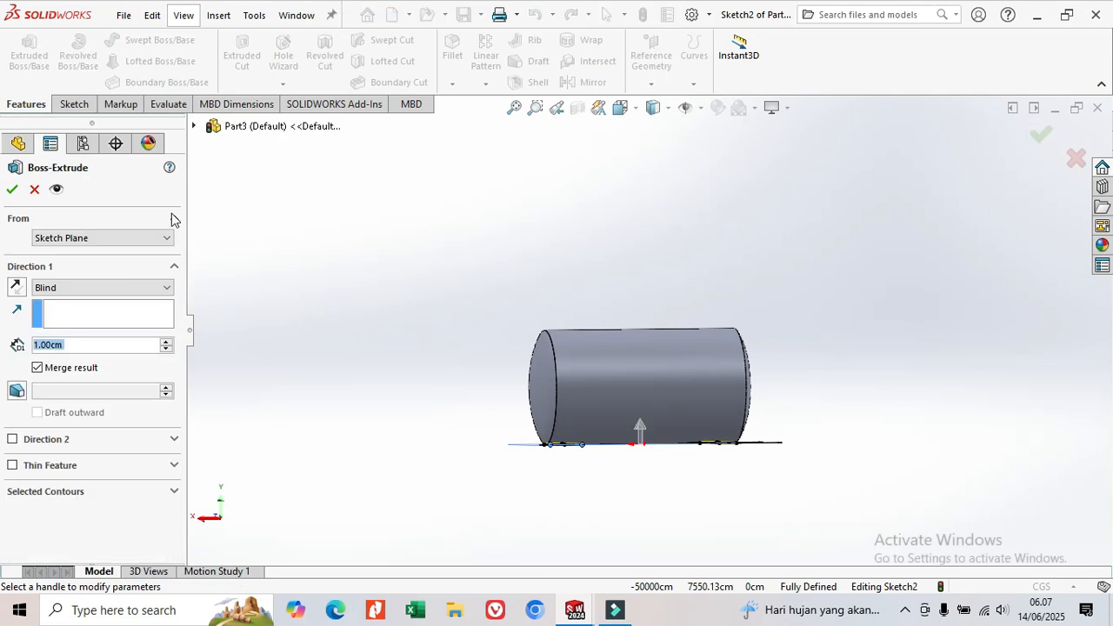
mouse_move(477, 308)
middle_down()
mouse_move(495, 305)
mouse_move(516, 266)
mouse_move(434, 280)
mouse_move(438, 318)
mouse_move(539, 387)
middle_up()
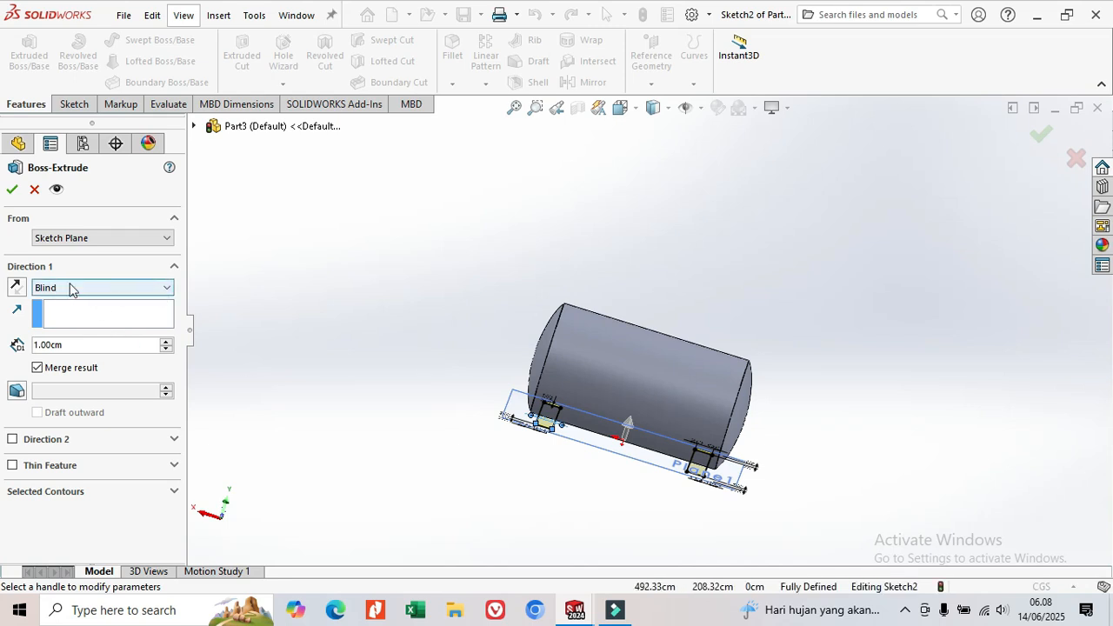
click(162, 290)
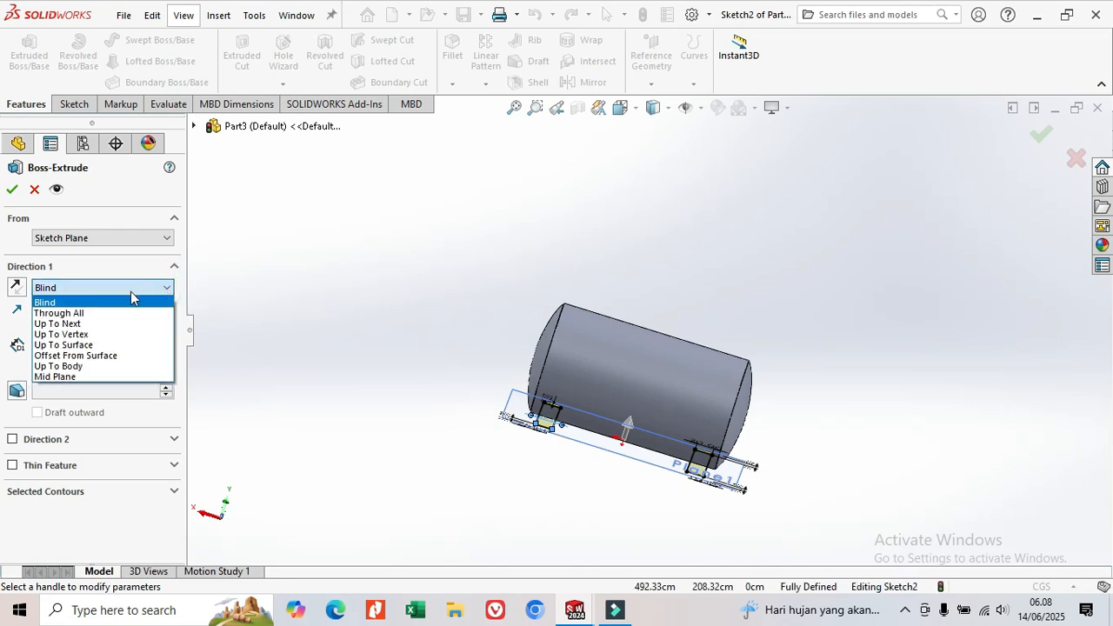
click(97, 345)
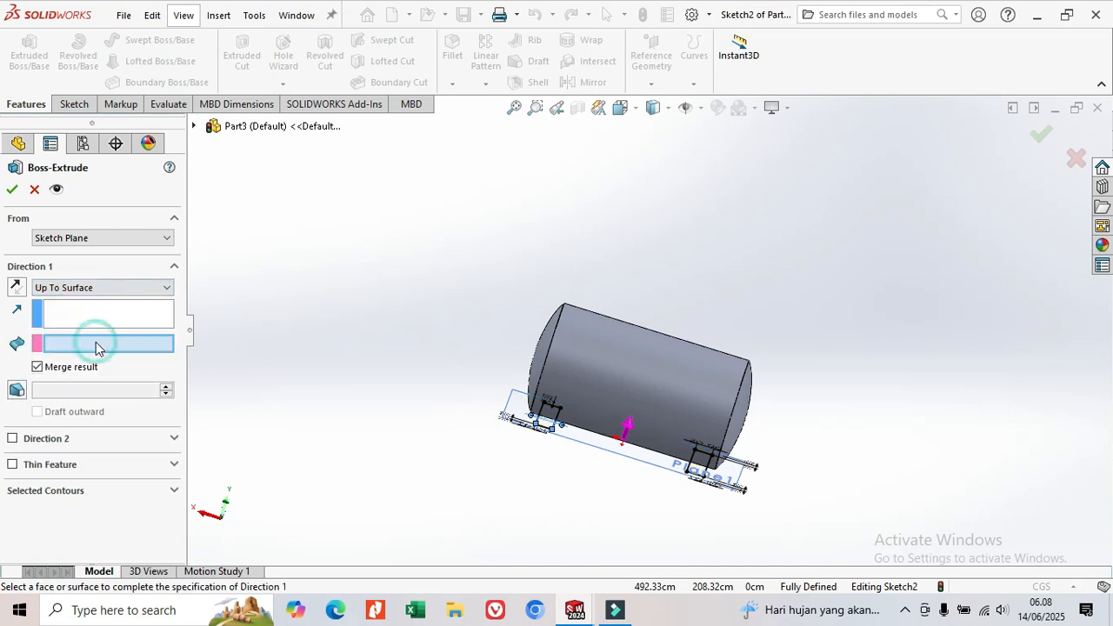
click(96, 344)
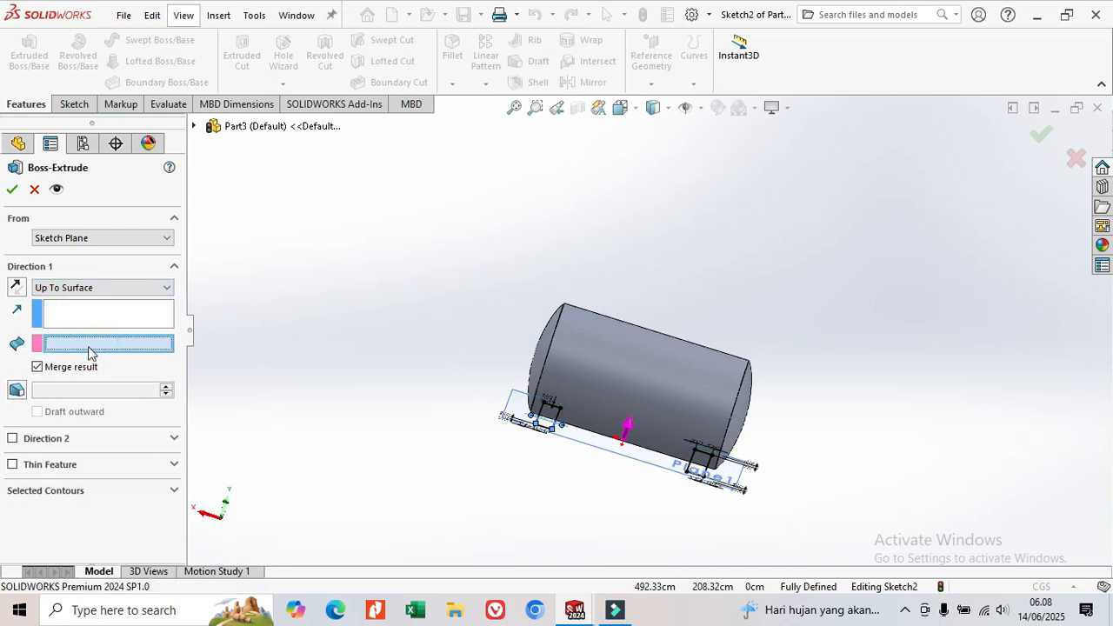
click(629, 353)
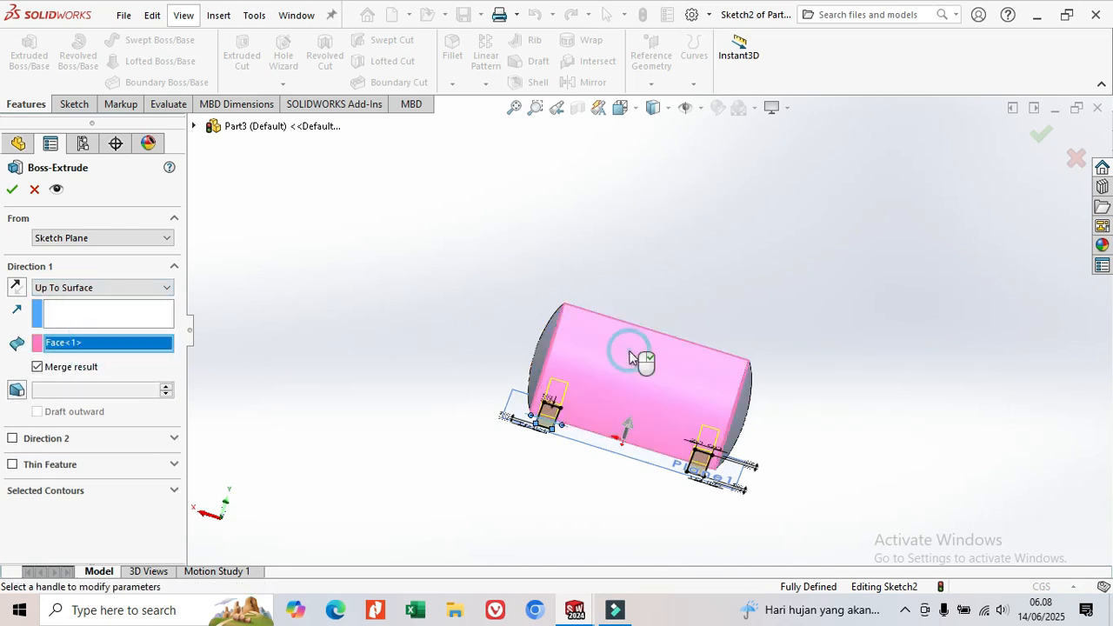
mouse_move(461, 349)
middle_down()
mouse_move(497, 331)
mouse_move(599, 385)
mouse_move(440, 339)
middle_up()
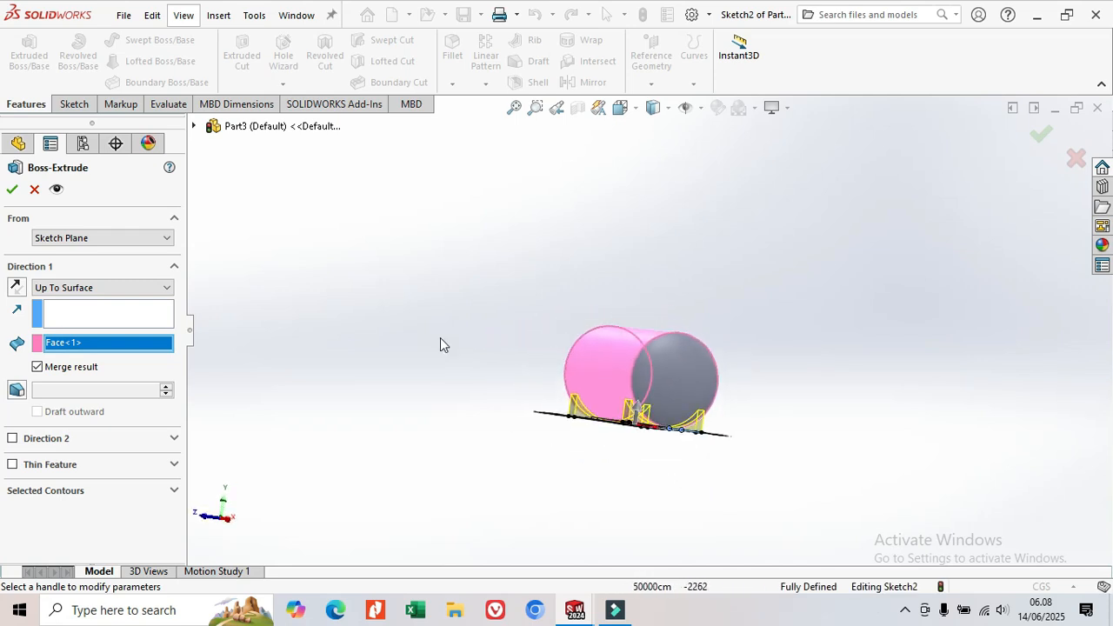
click(12, 191)
Set up a symmetric fillet with a 2 cm radius for the support feet
middle_drag(525, 348, 599, 435)
scroll(602, 449, down, 8)
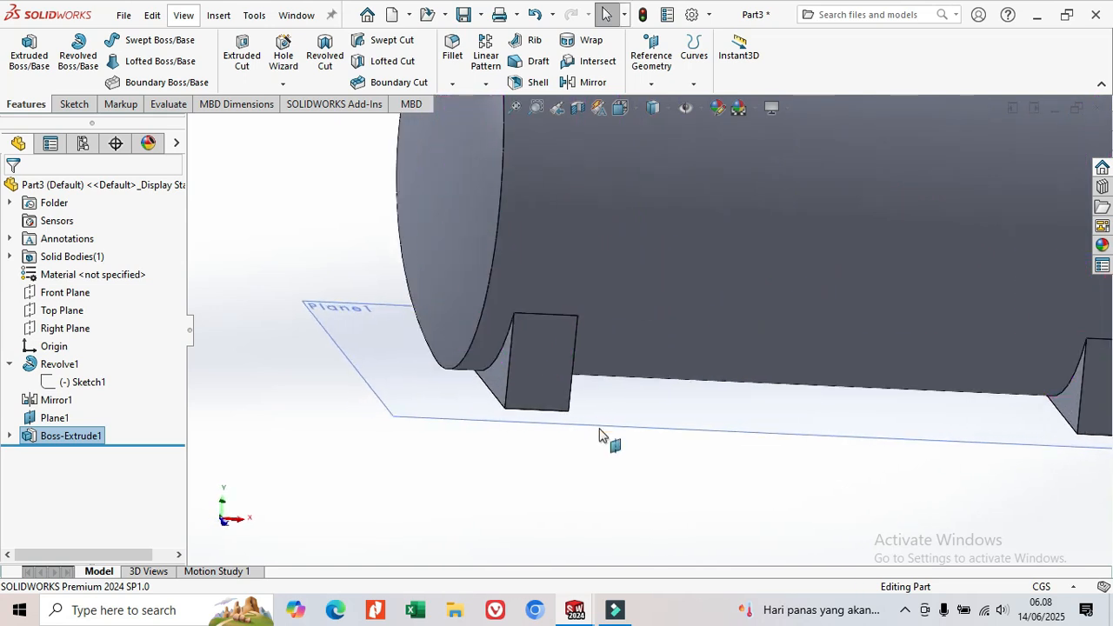
scroll(599, 431, up, 6)
scroll(639, 380, down, 2)
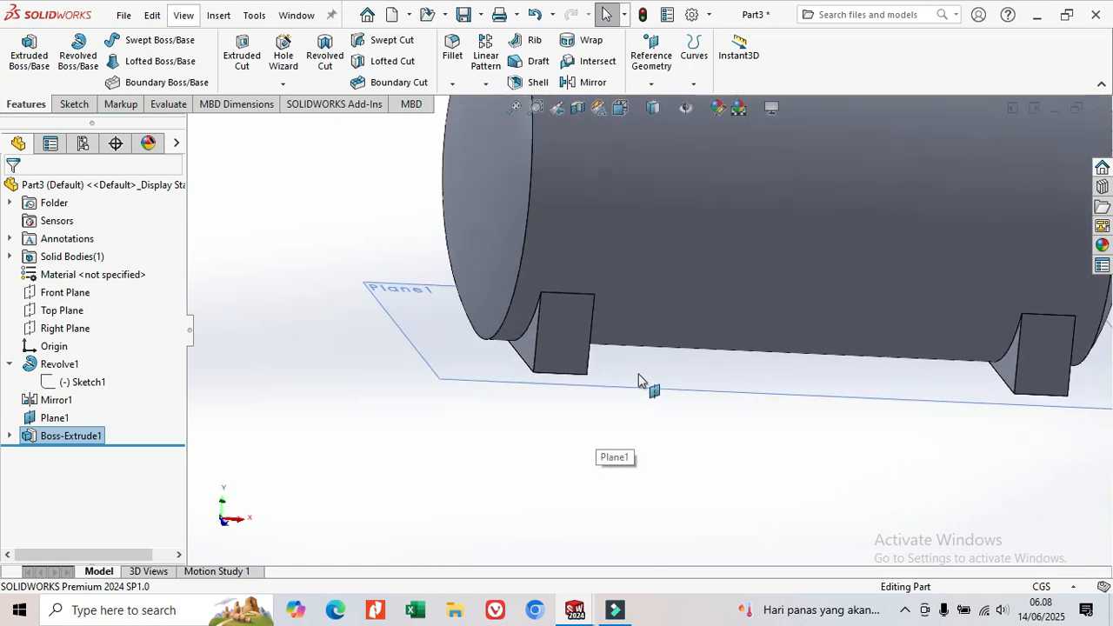
scroll(639, 380, down, 2)
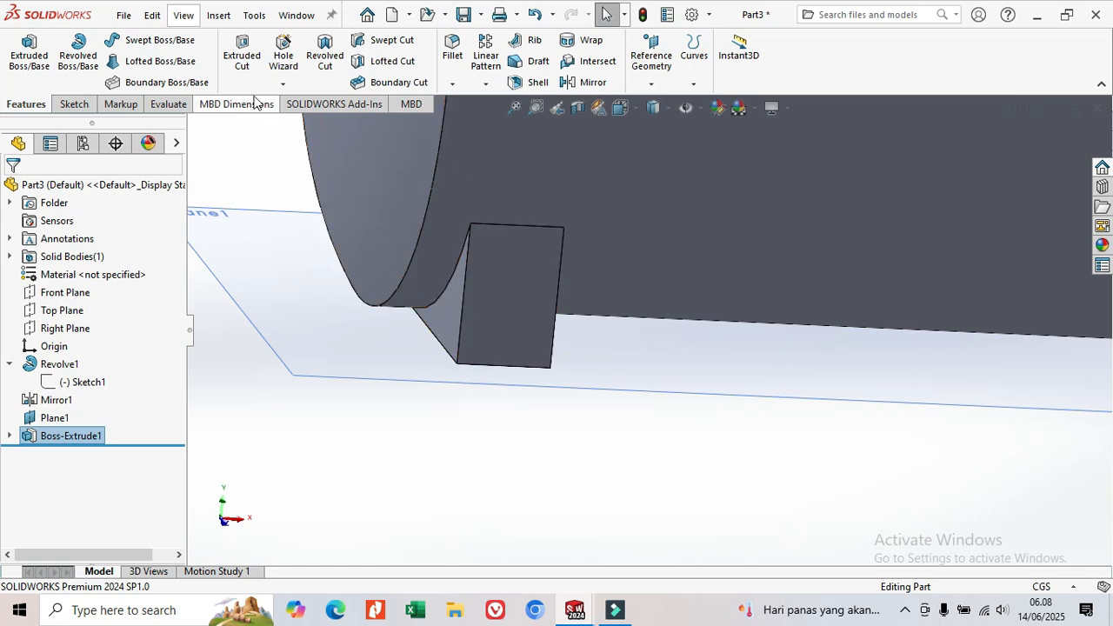
click(453, 69)
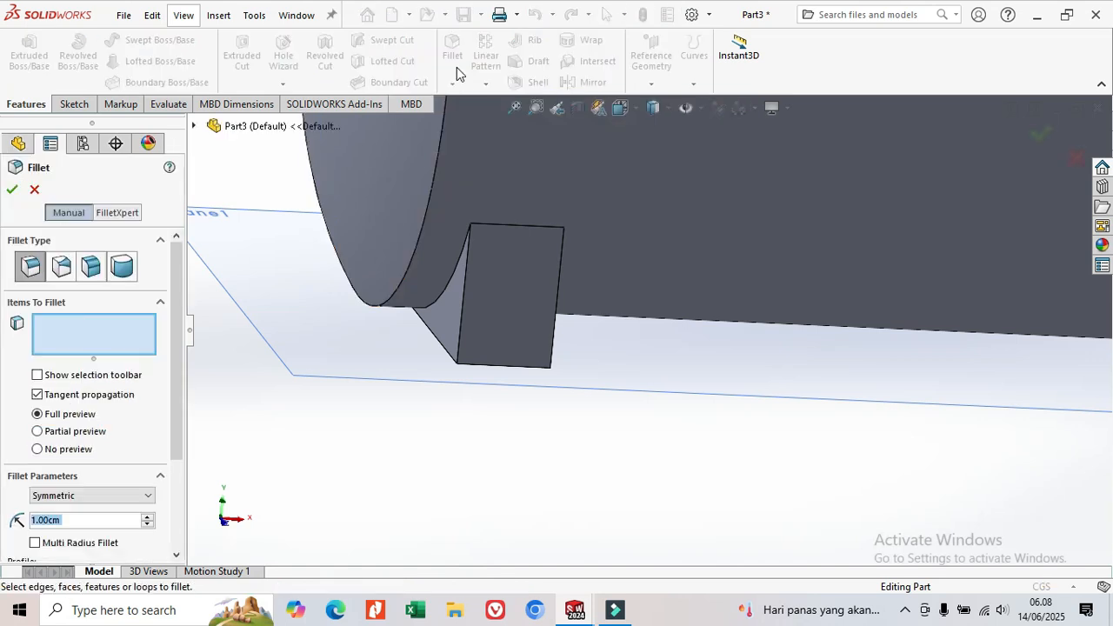
scroll(59, 498, down, 1)
right_click(45, 520)
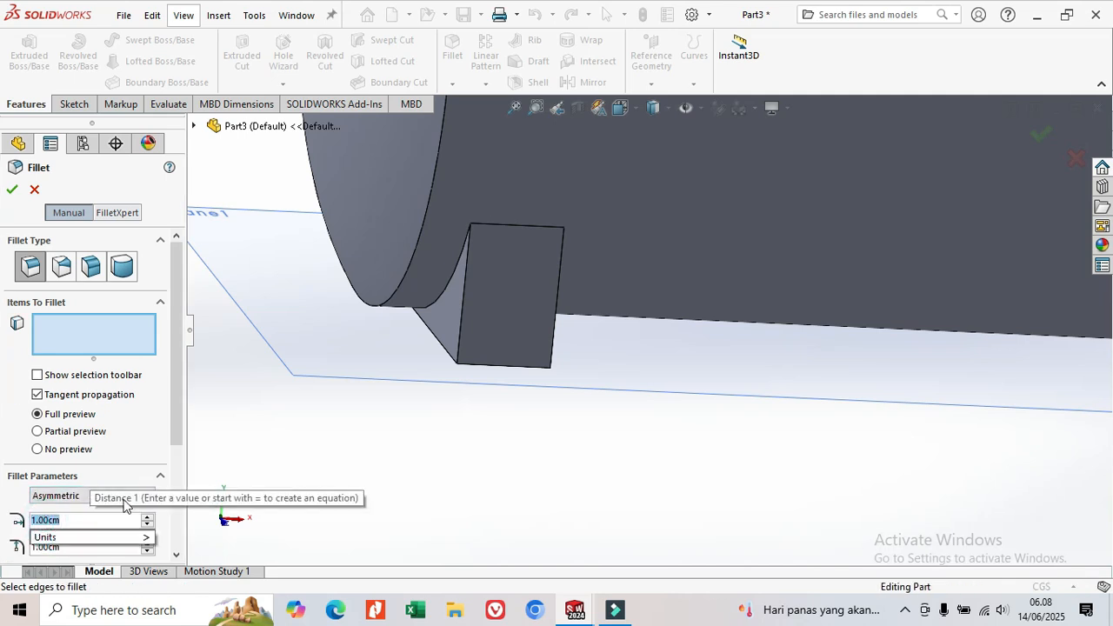
click(64, 497)
click(54, 508)
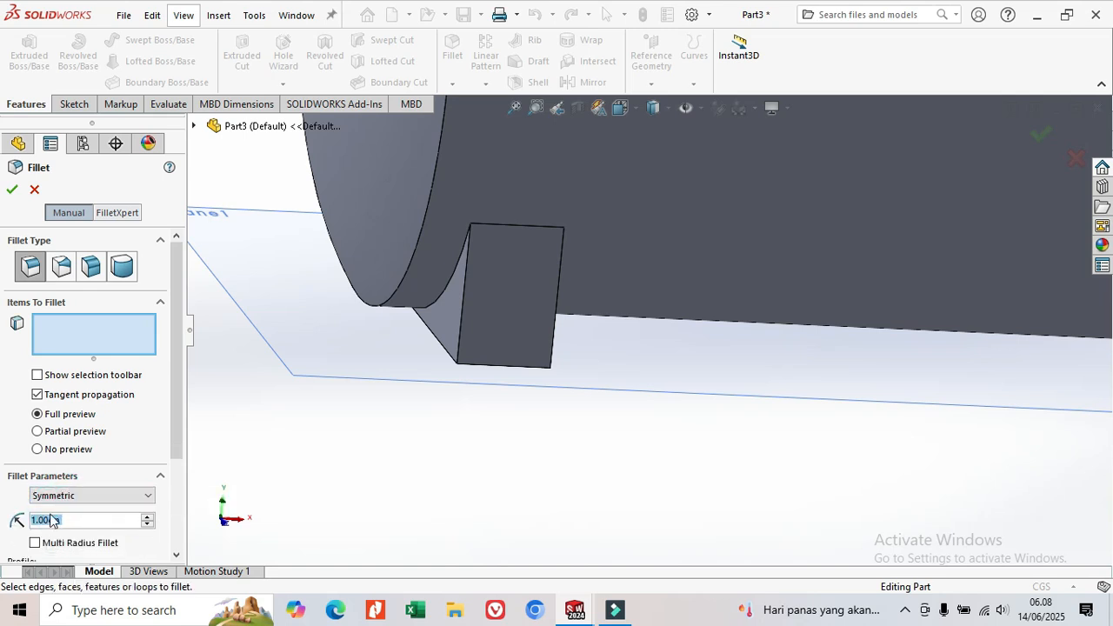
text(2)
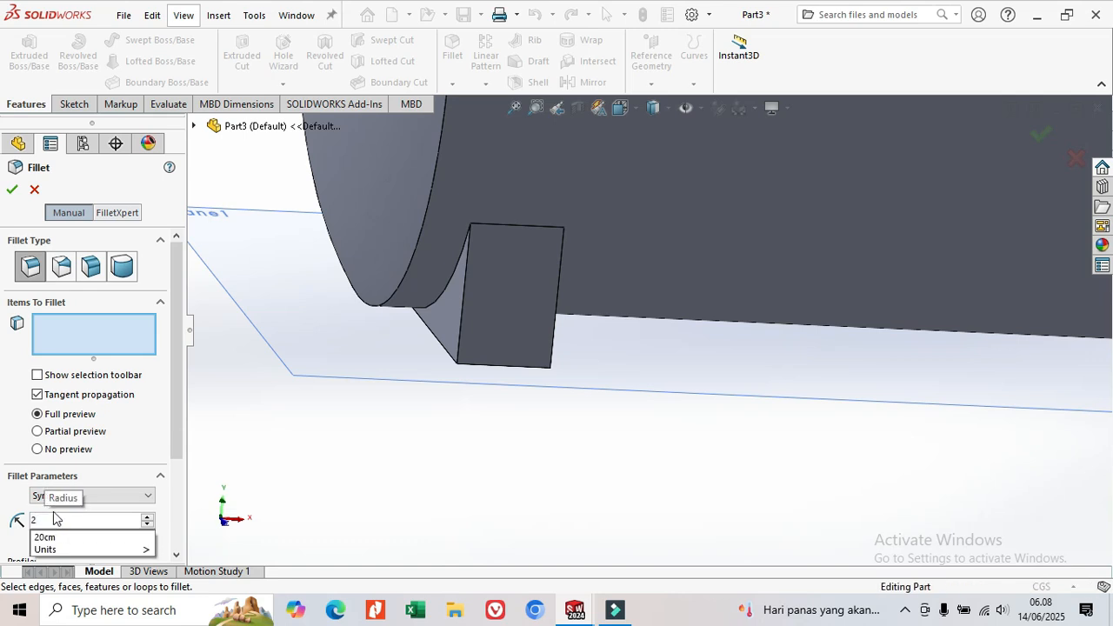
Select the four vertical outer edges of the two feet along one side of the tank for the fillet
click(47, 325)
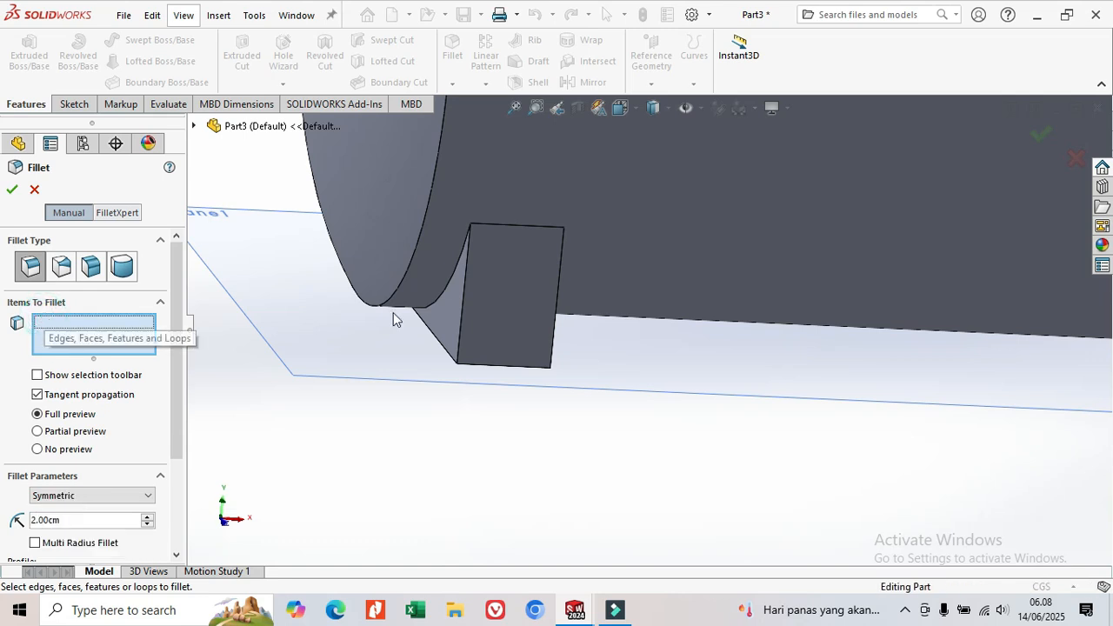
click(463, 300)
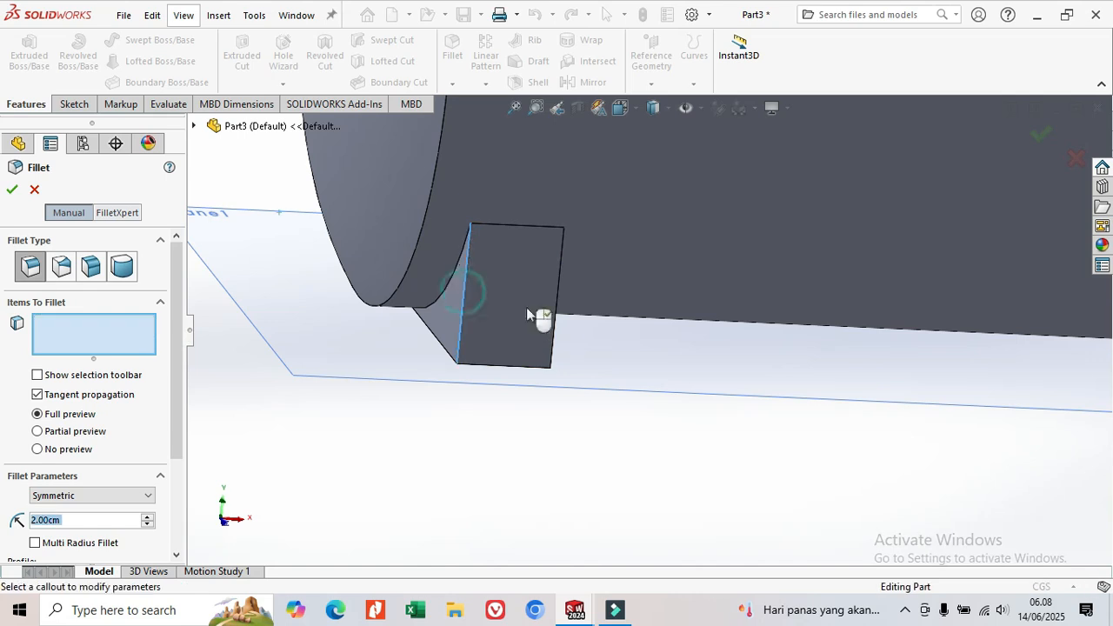
click(555, 320)
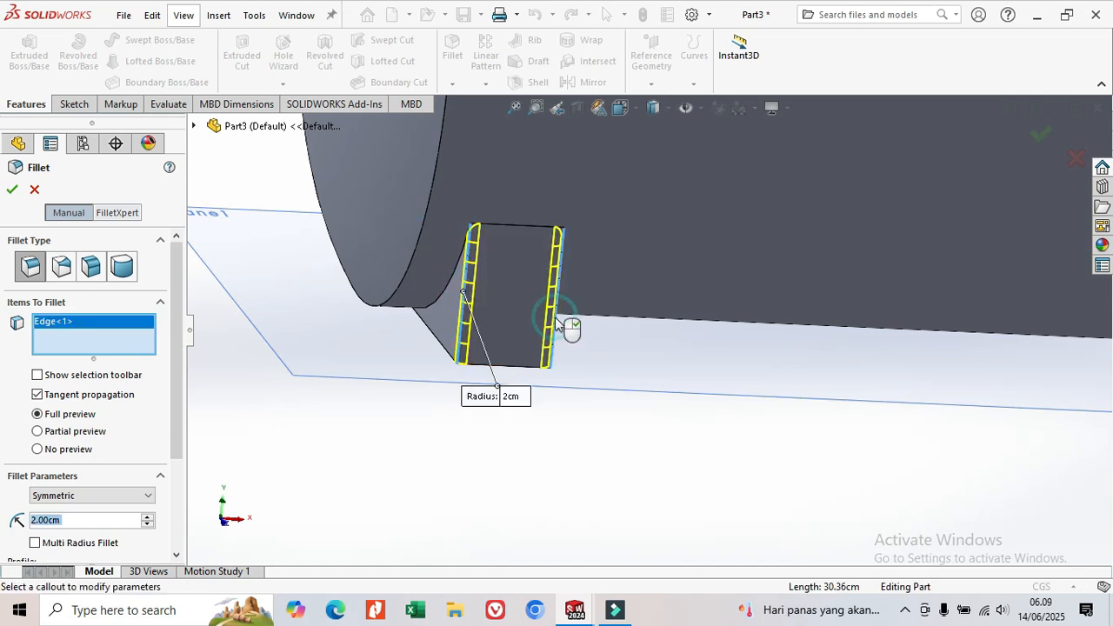
middle_drag(663, 378, 860, 308)
click(876, 309)
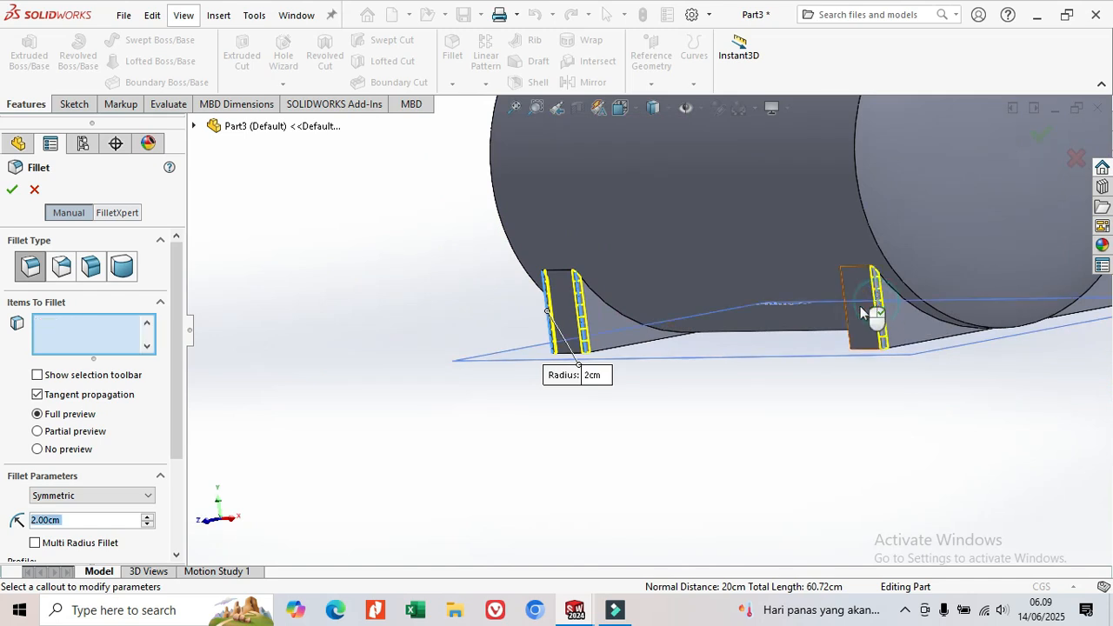
click(845, 307)
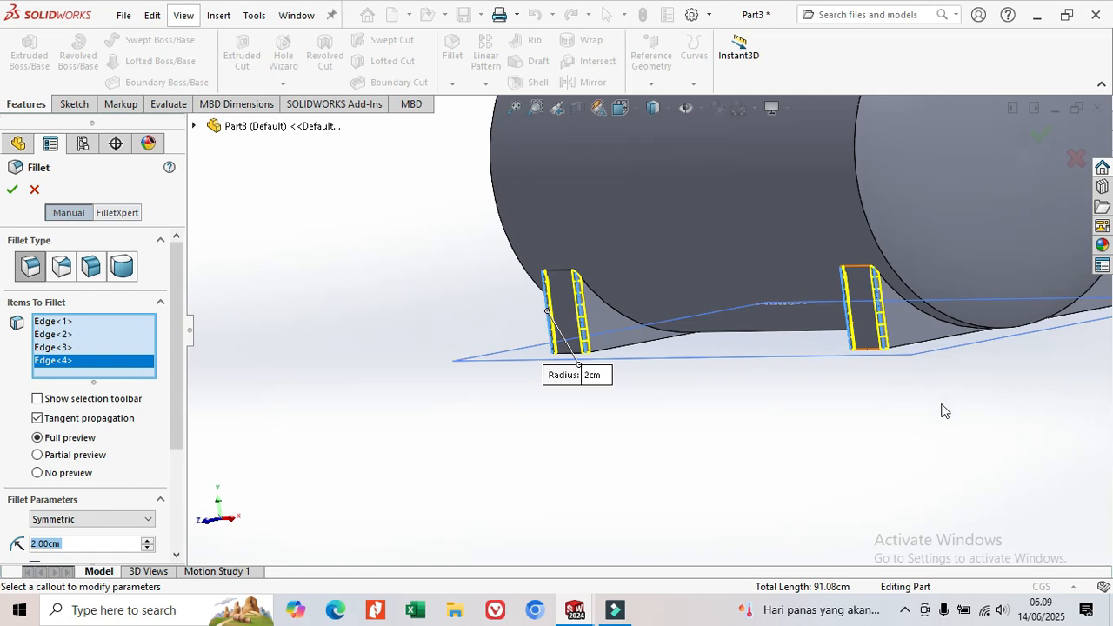
Add the four vertical outer edges of the feet on the tank's opposite side and apply the 2 cm fillet
middle_drag(942, 409, 712, 462)
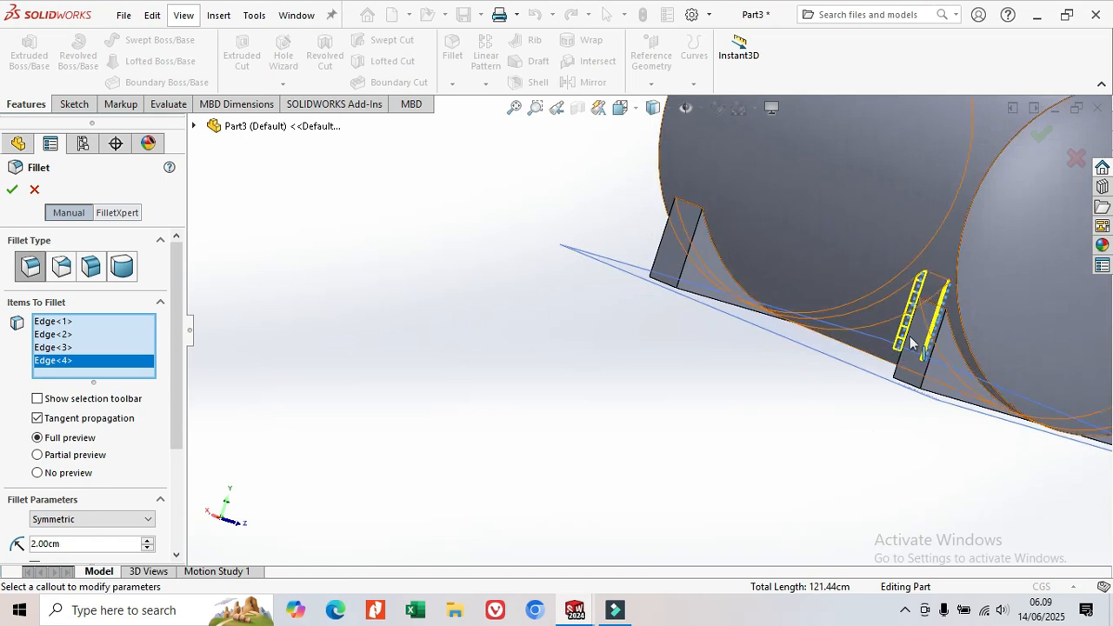
scroll(911, 342, down, 2)
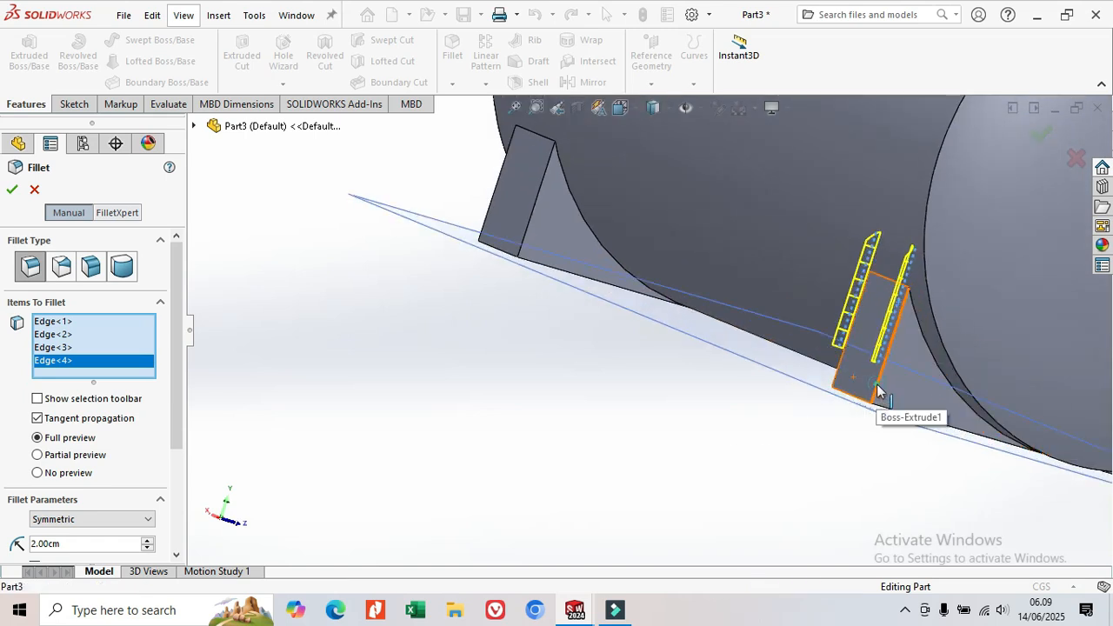
click(872, 394)
click(843, 377)
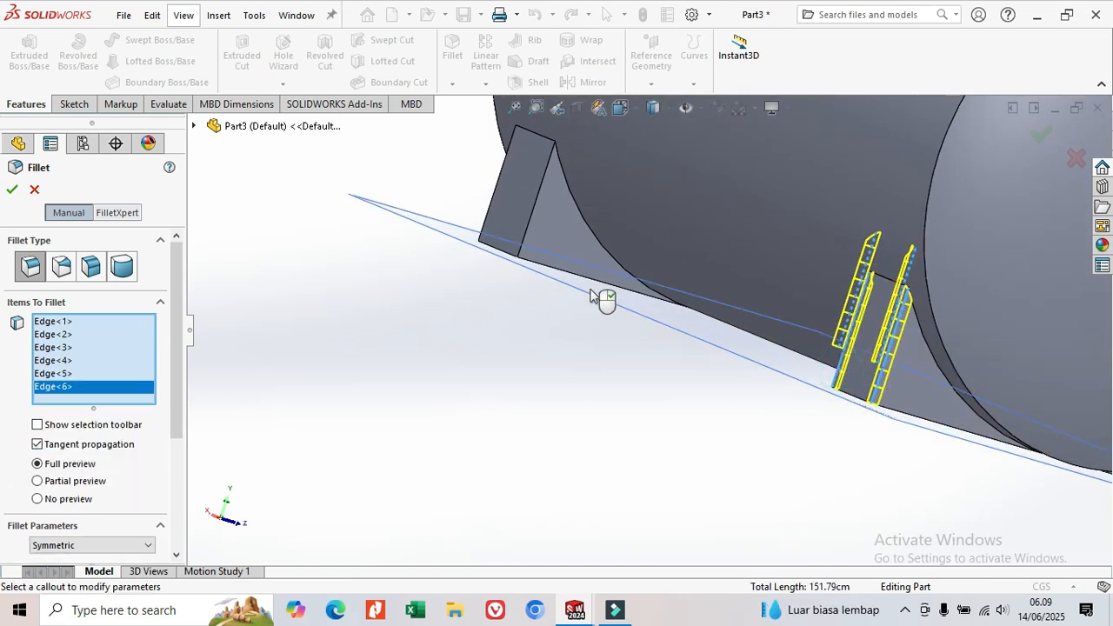
click(529, 226)
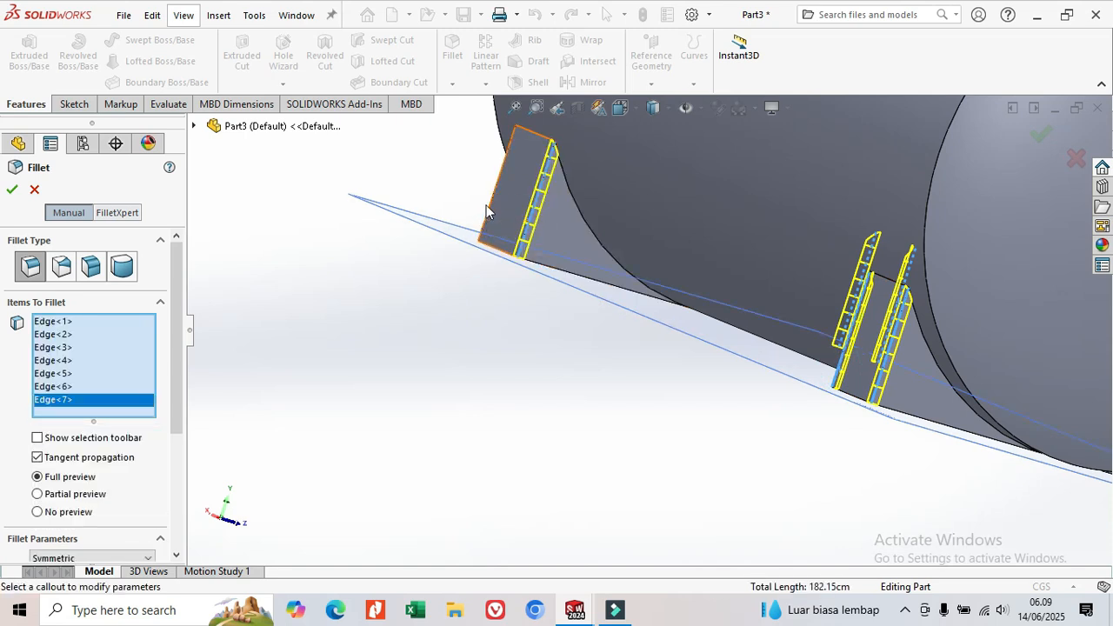
click(487, 233)
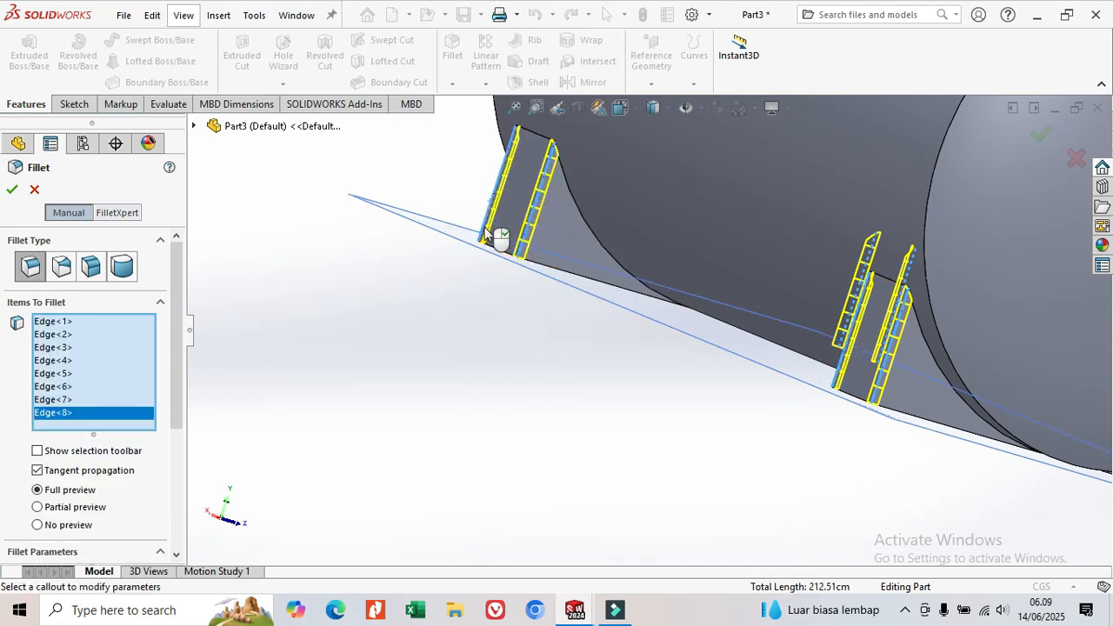
middle_drag(476, 299, 552, 324)
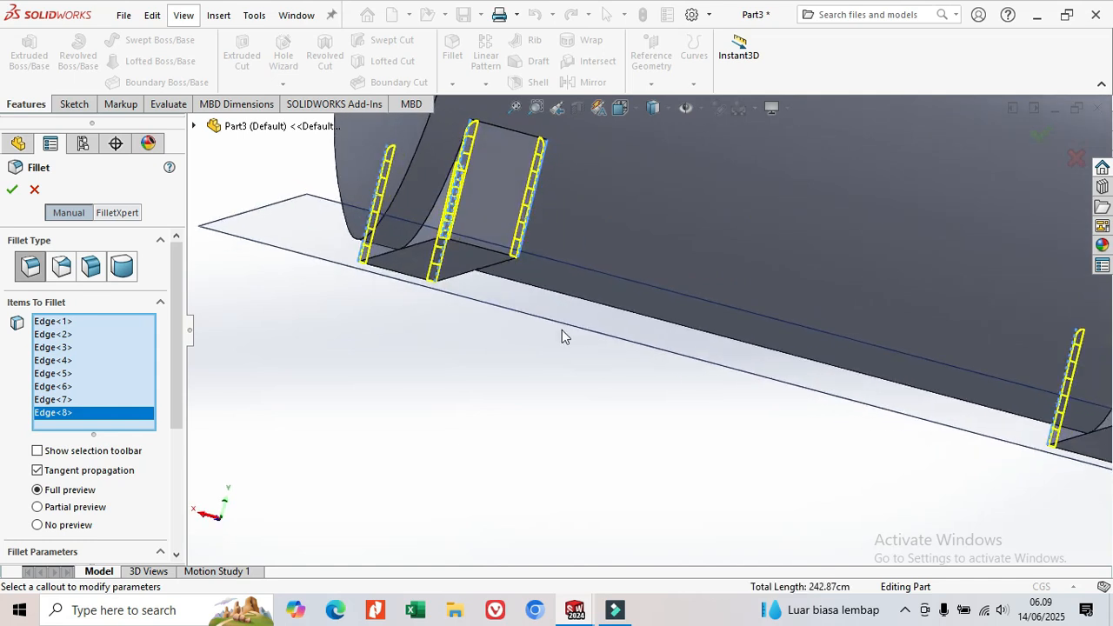
scroll(562, 330, up, 3)
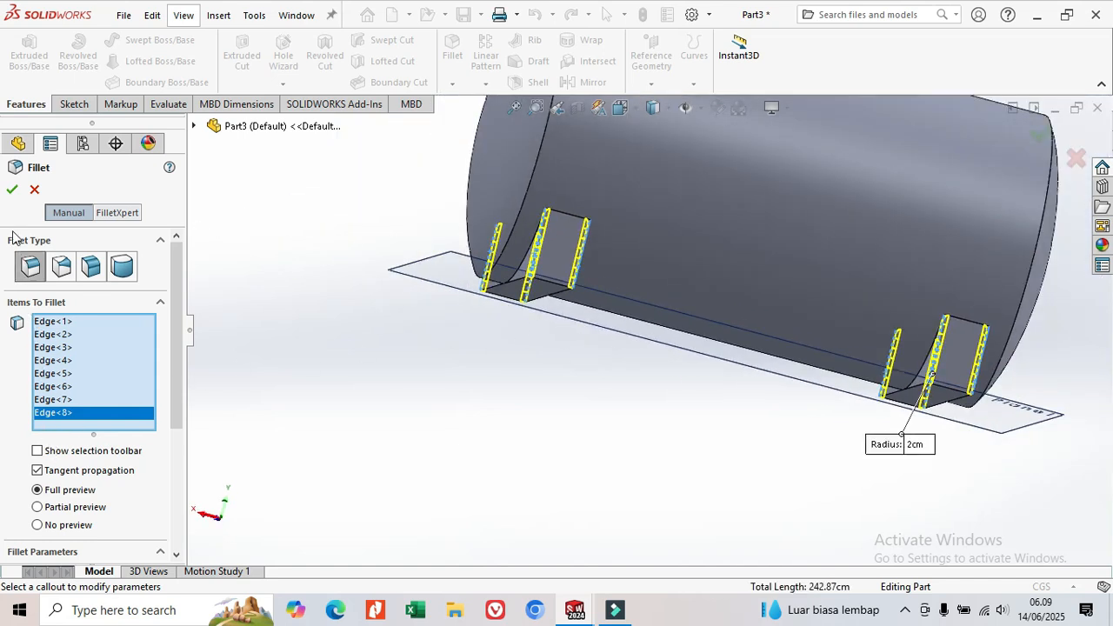
click(12, 191)
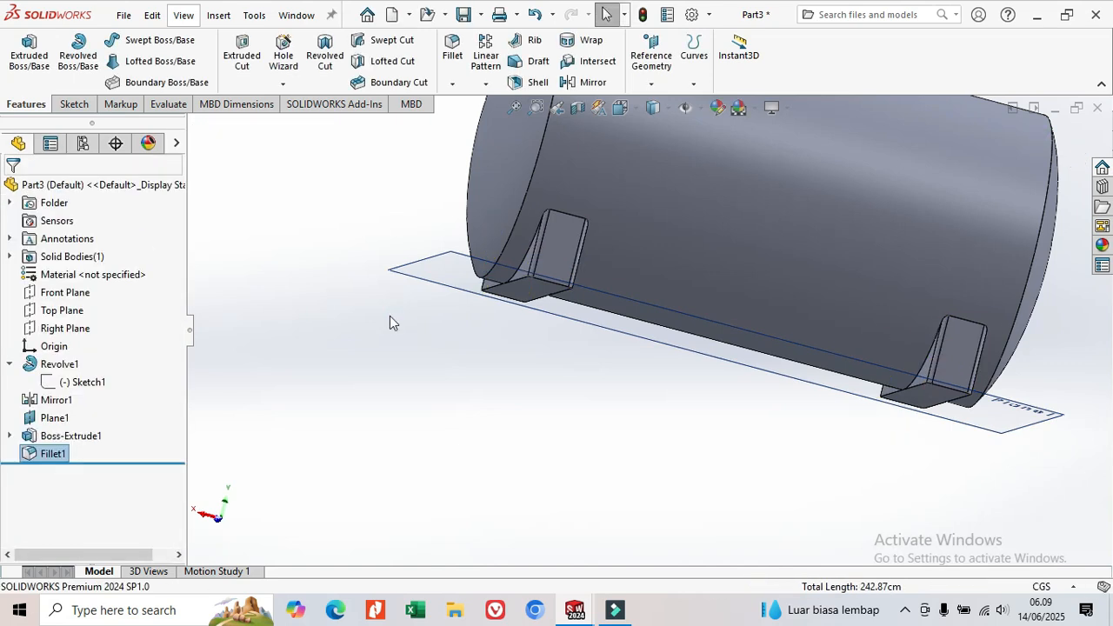
Create a reference plane parallel to the Top Plane, offset 80 cm upward so it lies above the tank
middle_drag(541, 350, 571, 408)
middle_drag(523, 400, 532, 398)
scroll(649, 337, up, 5)
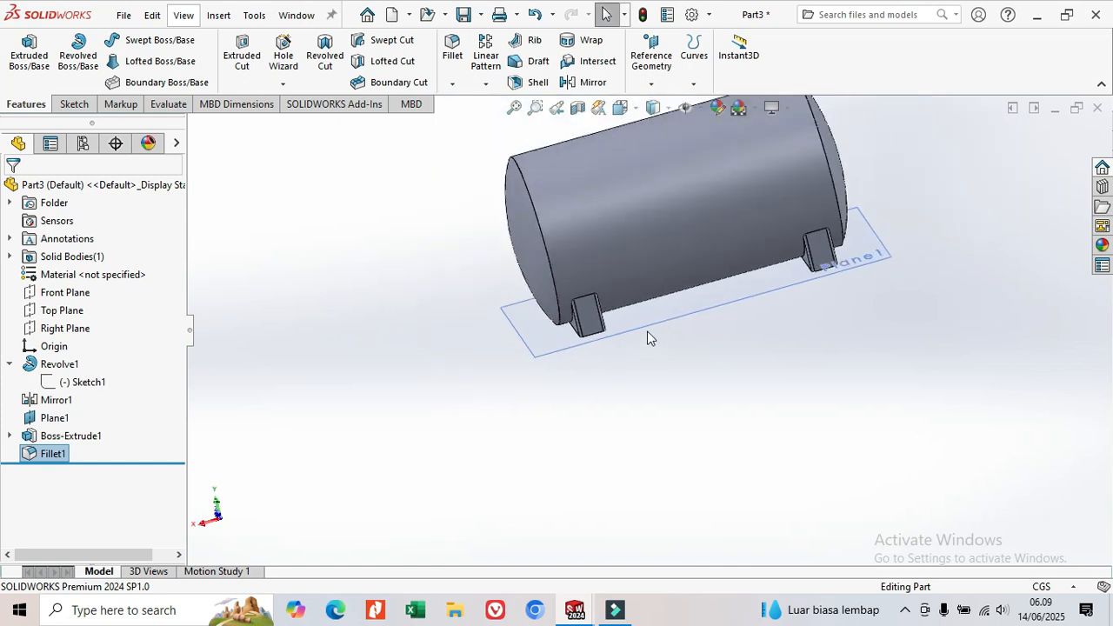
scroll(669, 176, down, 3)
scroll(617, 231, down, 2)
middle_drag(617, 231, 542, 218)
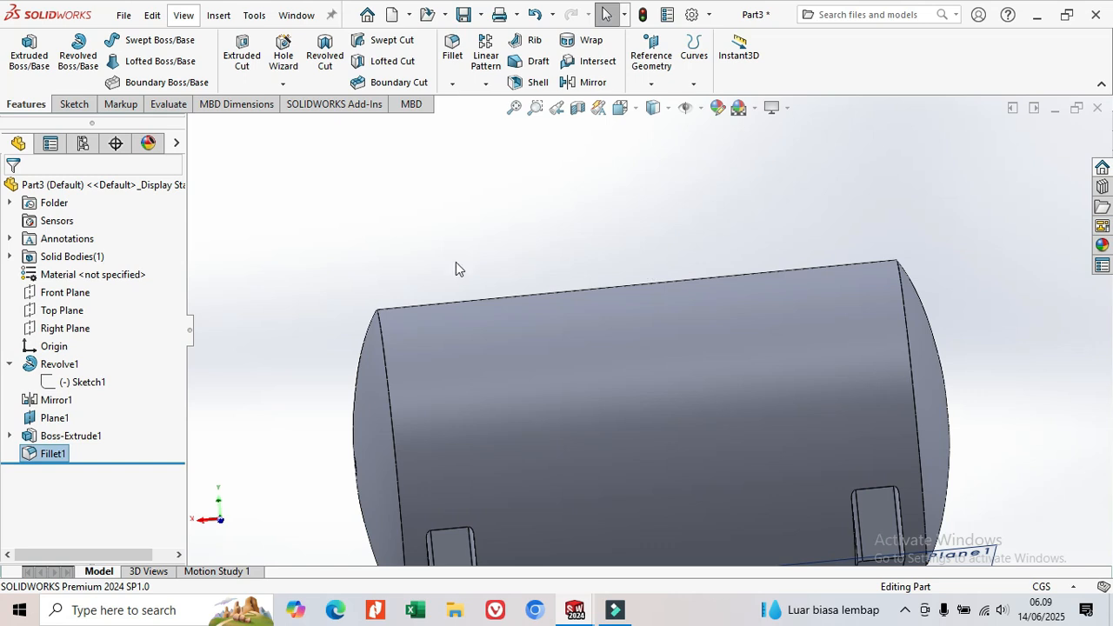
click(76, 313)
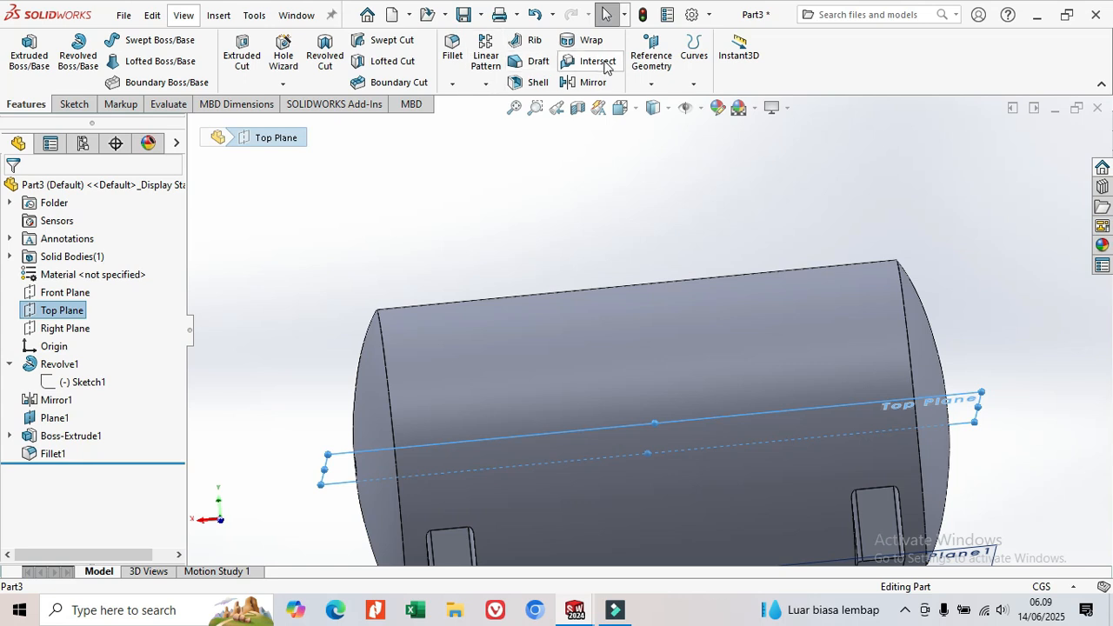
click(651, 65)
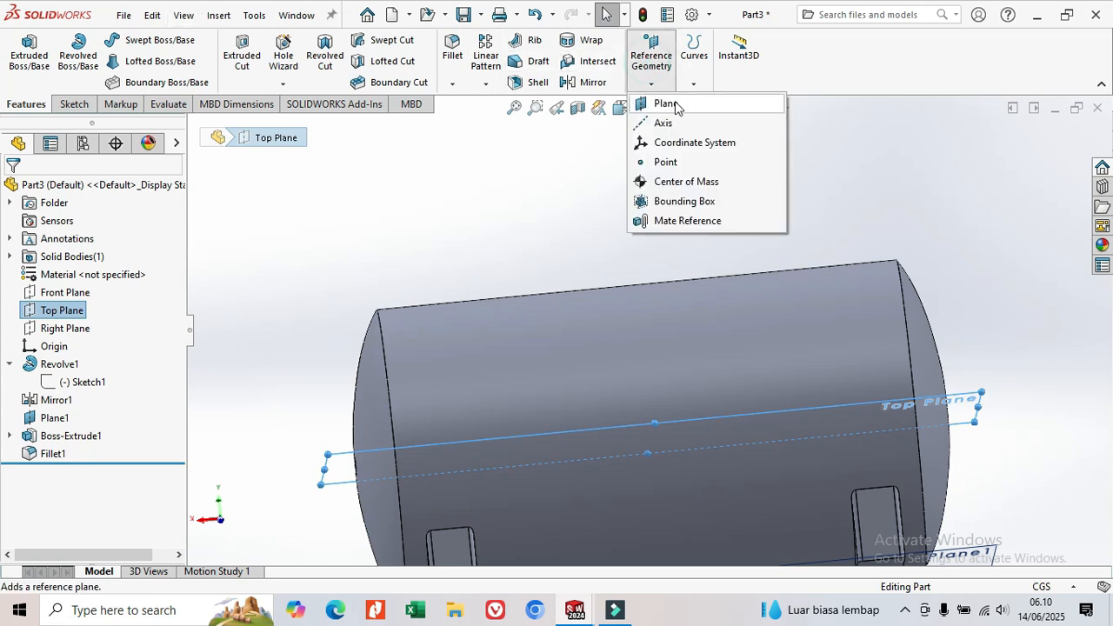
click(667, 103)
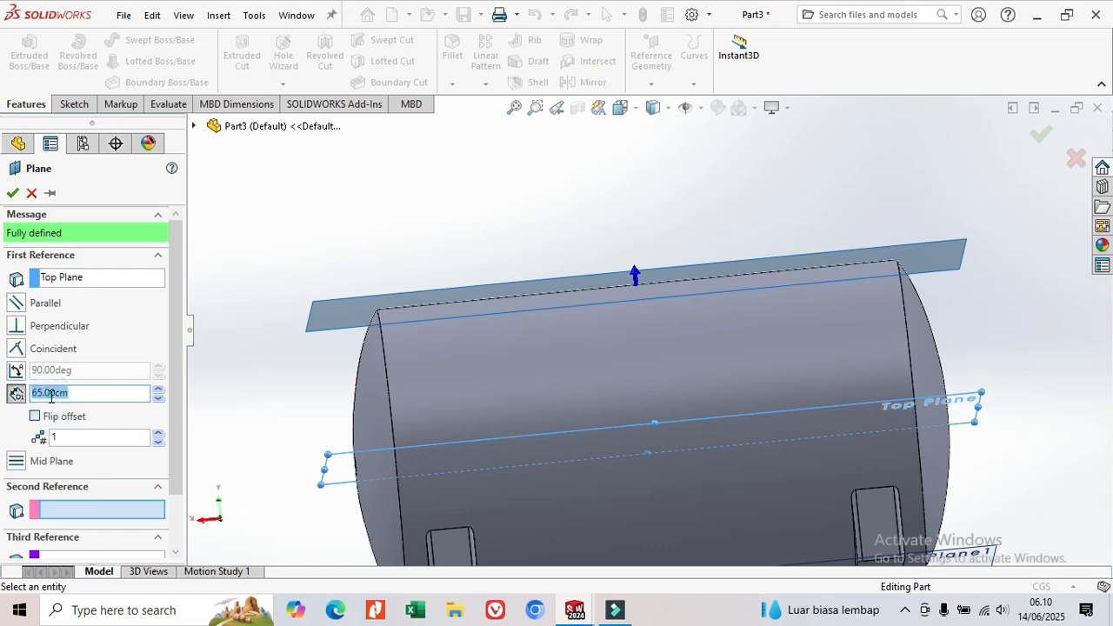
text(80)
key(Return)
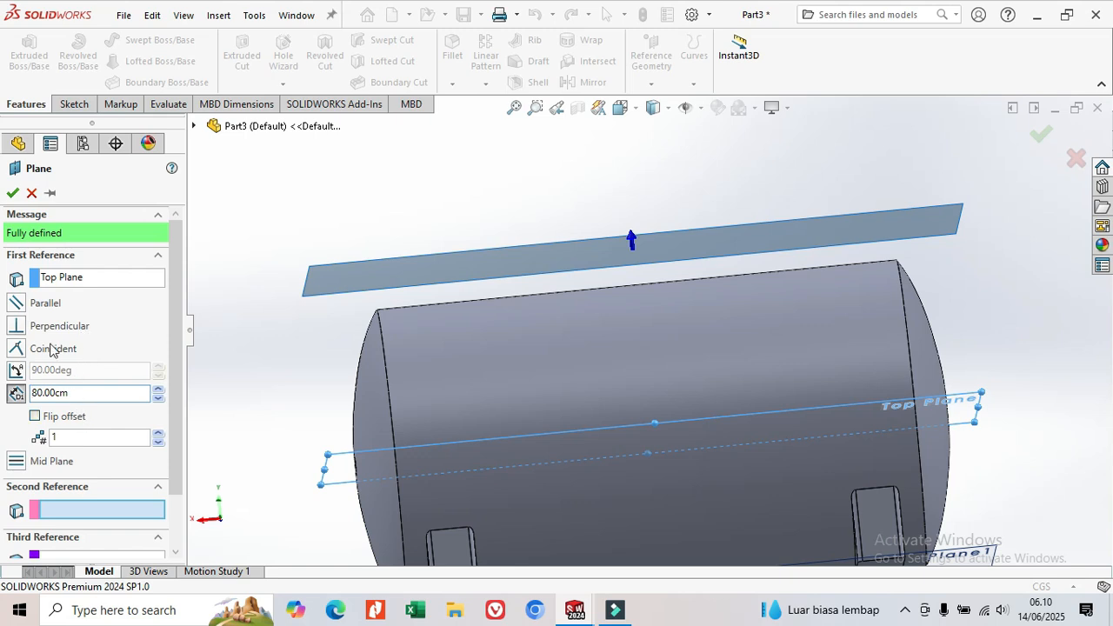
click(12, 192)
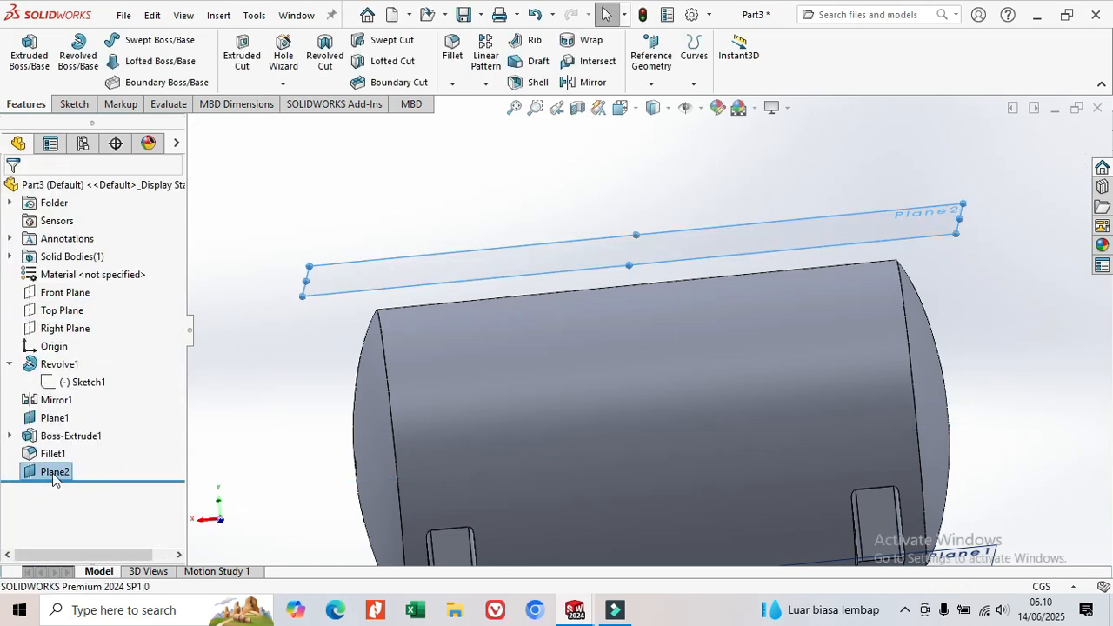
Start a sketch on the new plane above the tank and draw a circle about 56 cm in diameter centred on the origin
right_click(53, 478)
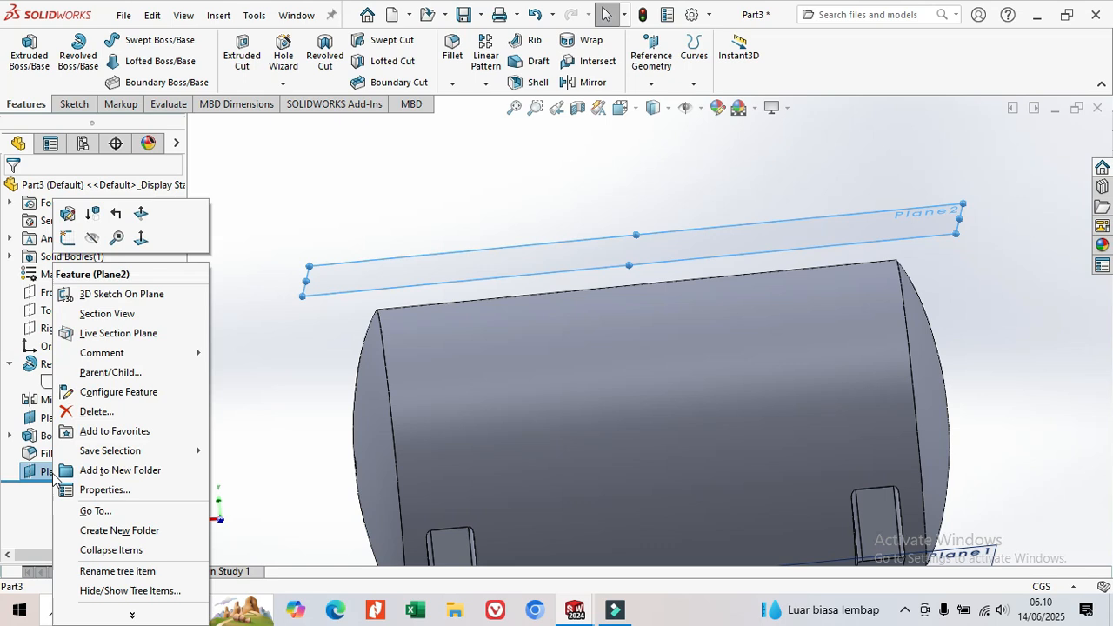
click(67, 239)
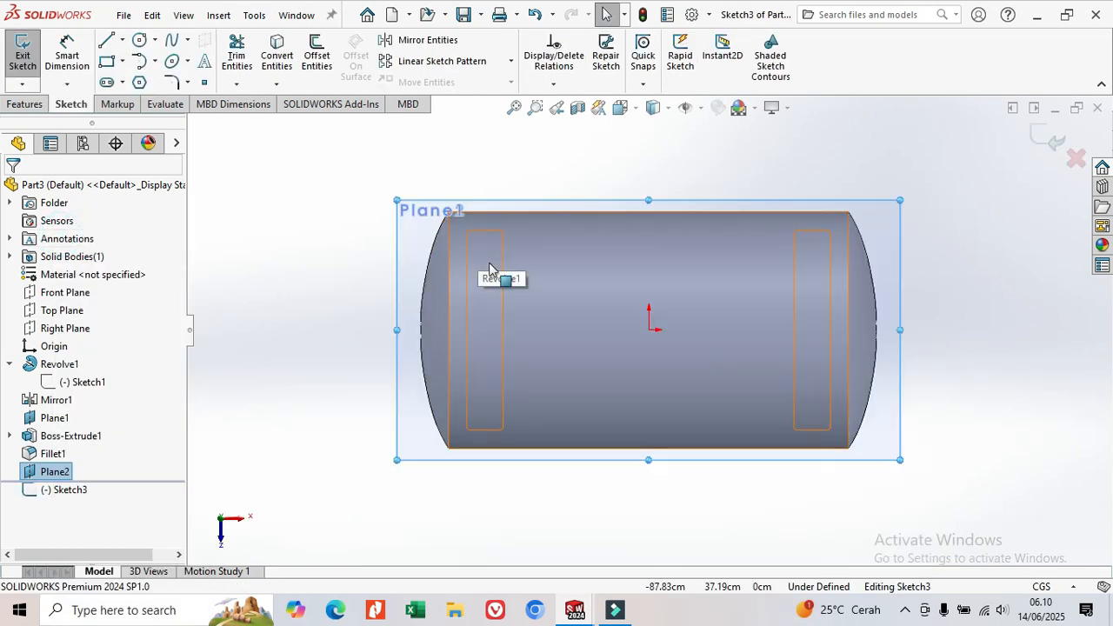
click(140, 40)
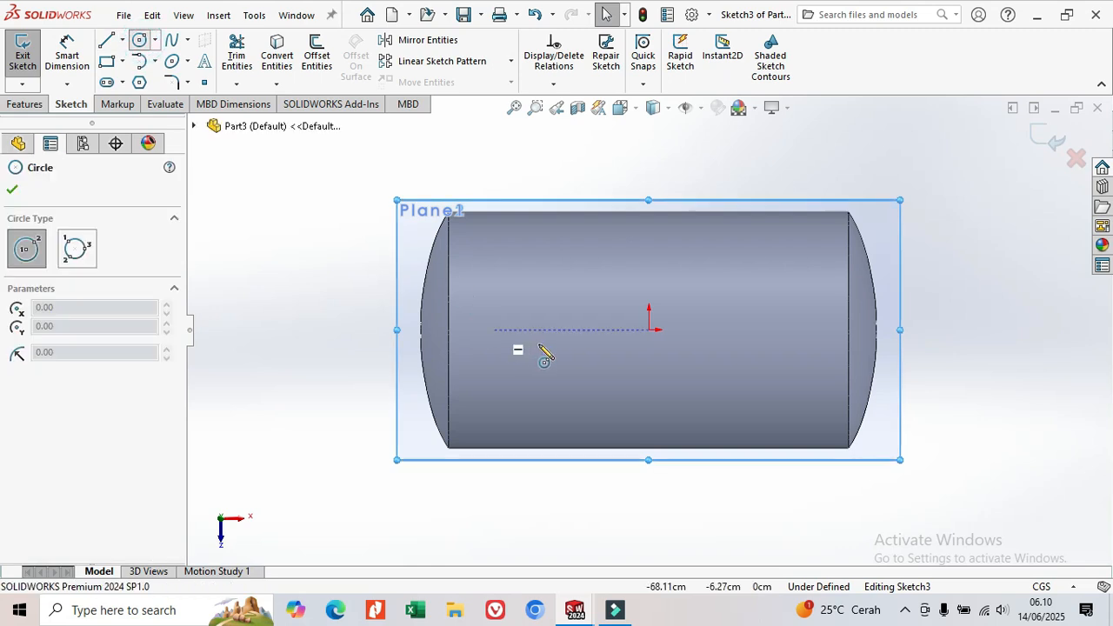
click(649, 329)
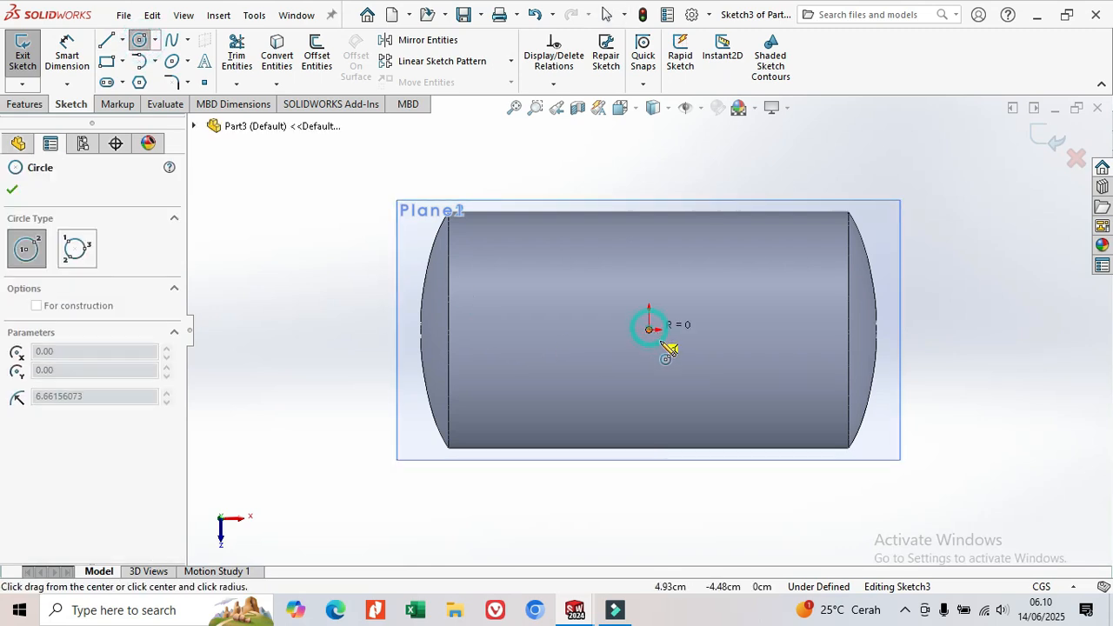
click(689, 374)
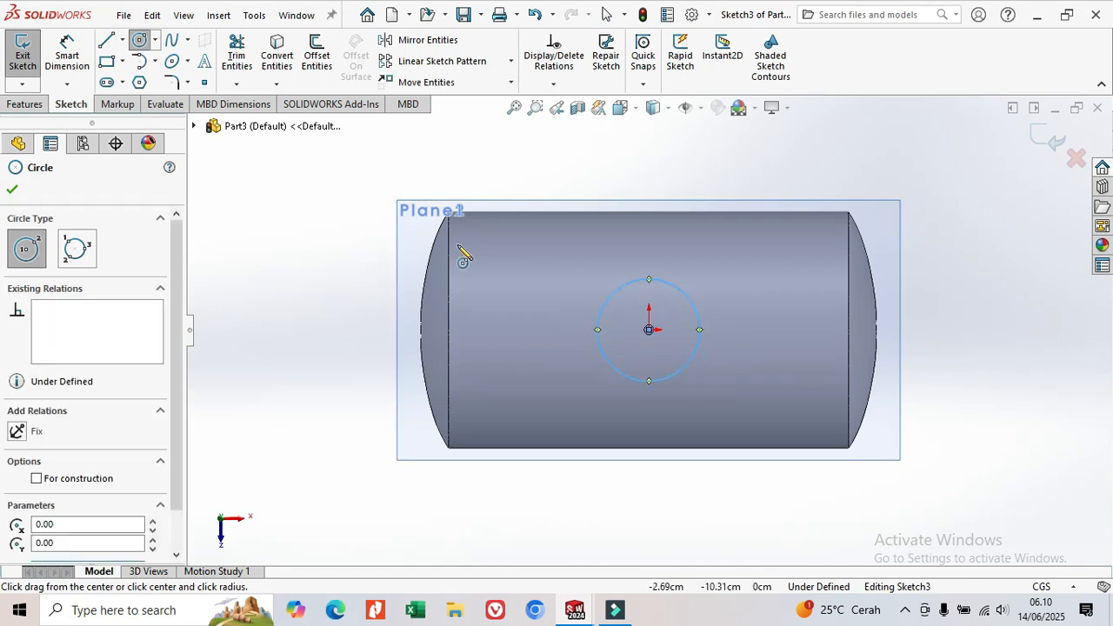
Dimension the circle at the origin to a diameter of 45 cm
click(73, 62)
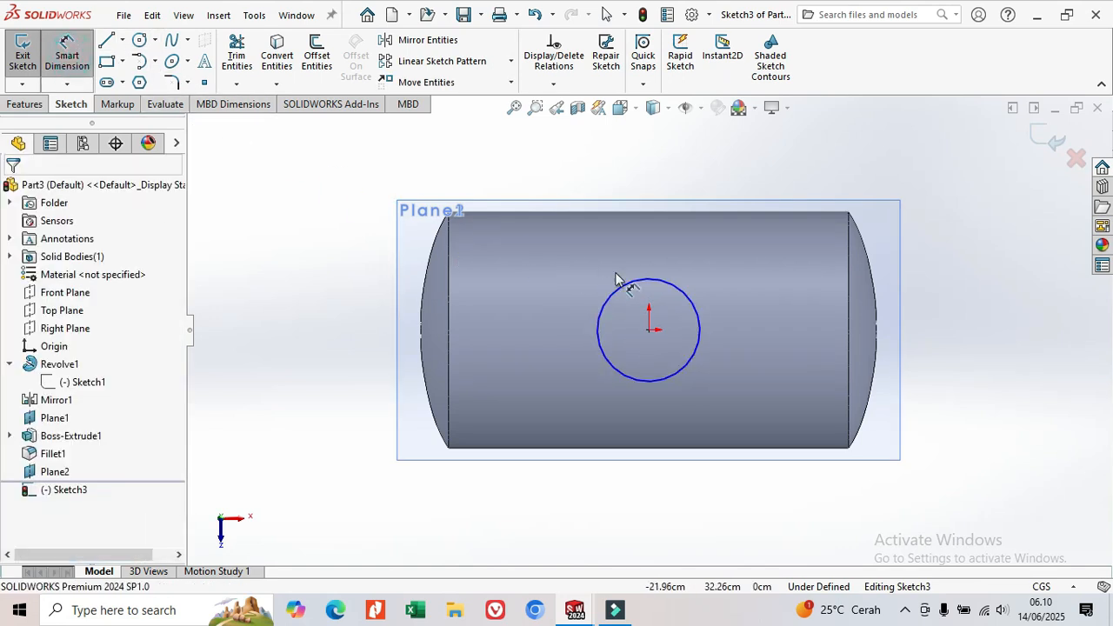
click(666, 265)
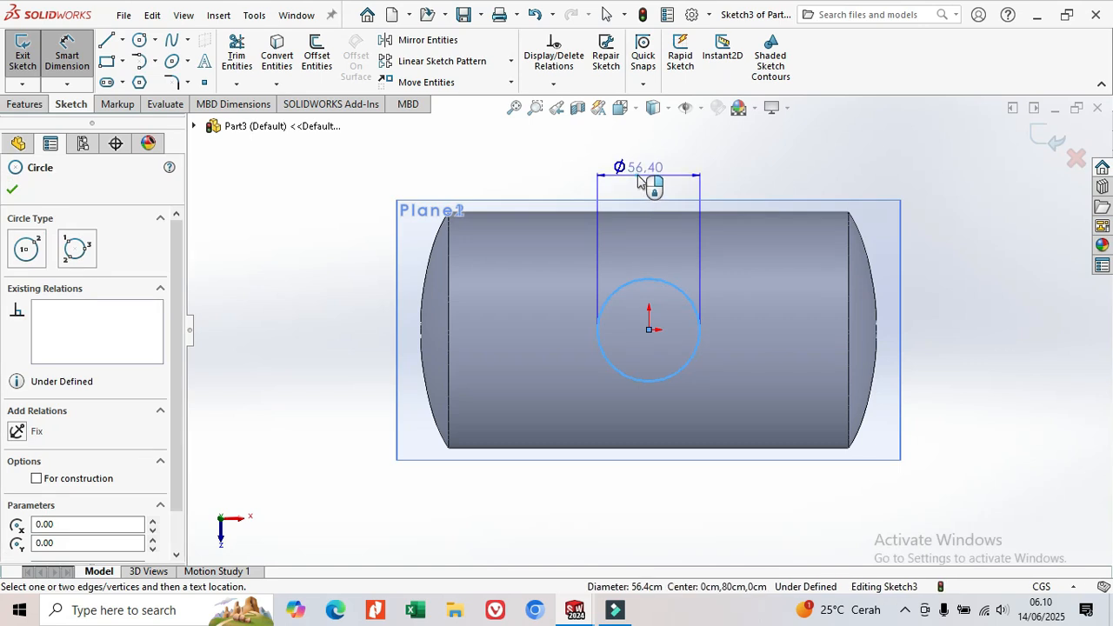
click(641, 174)
text(45)
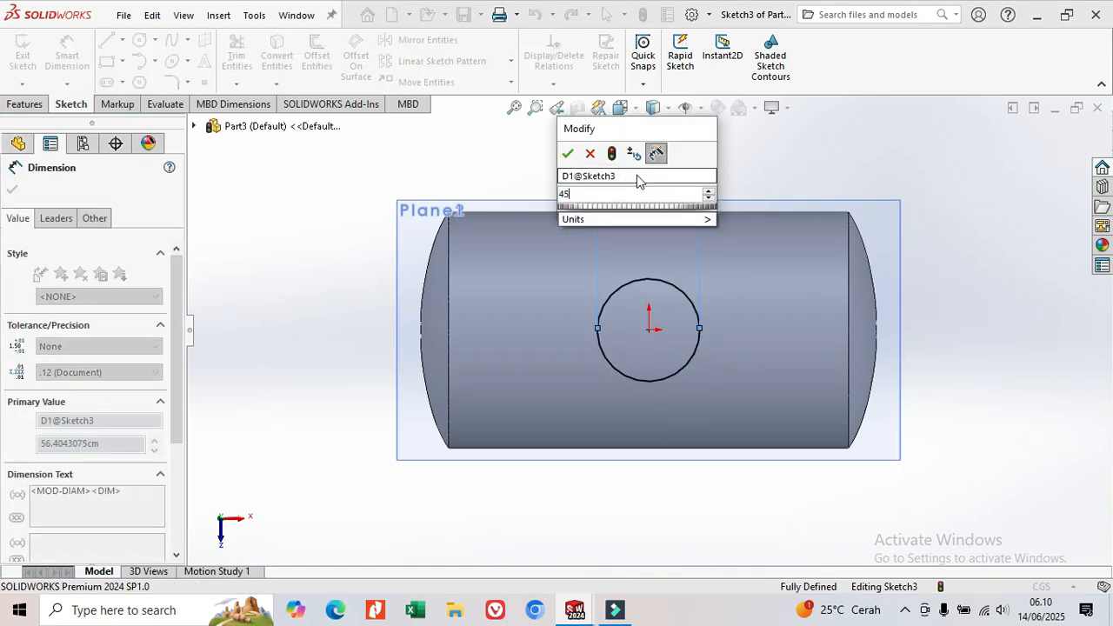
key(Return)
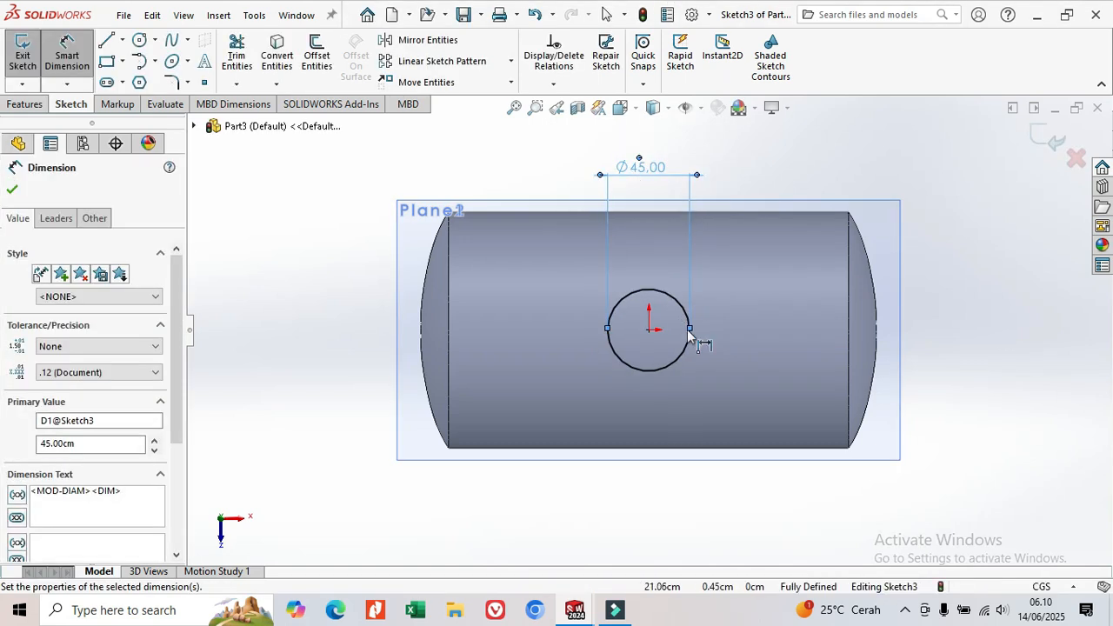
Create a linear sketch pattern of the 45 cm circle along the positive X-axis with 2 instances spaced 65 cm apart
scroll(687, 330, down, 3)
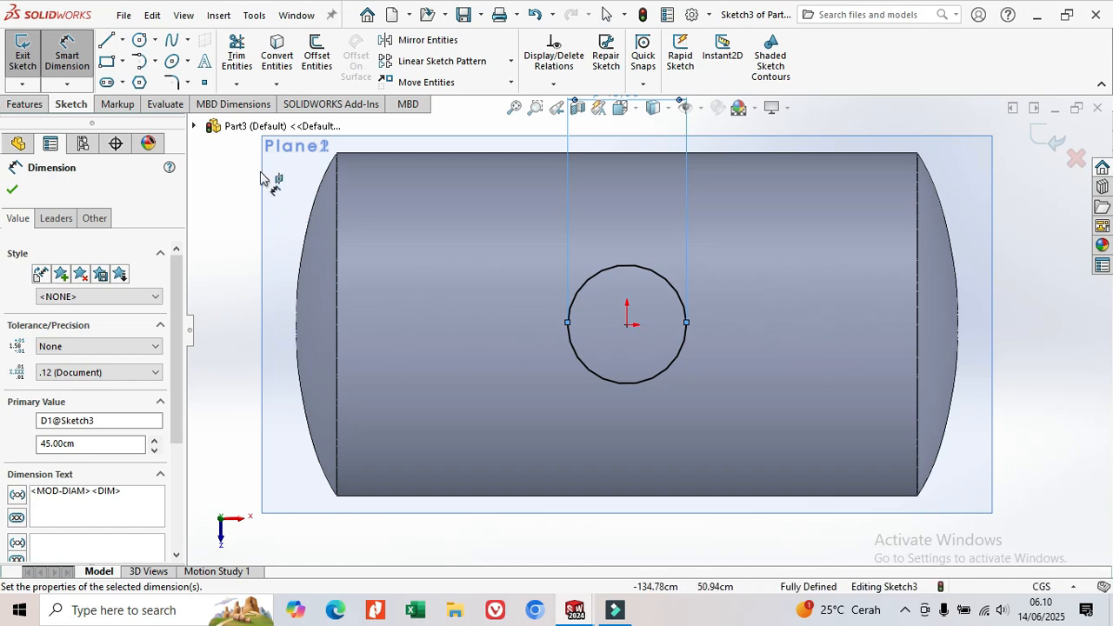
click(512, 62)
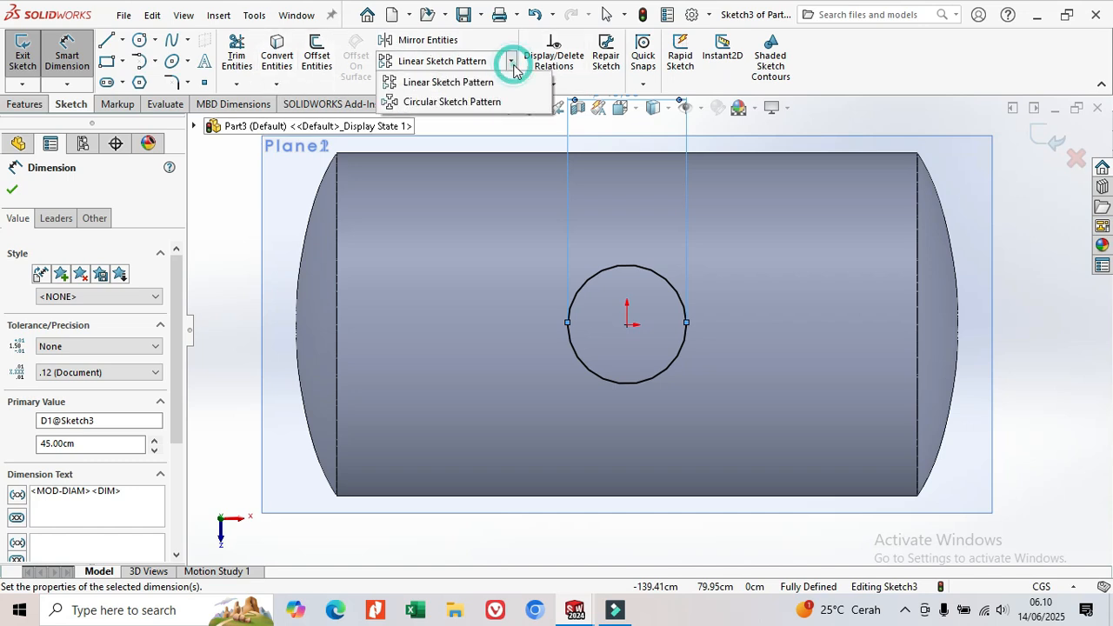
click(455, 90)
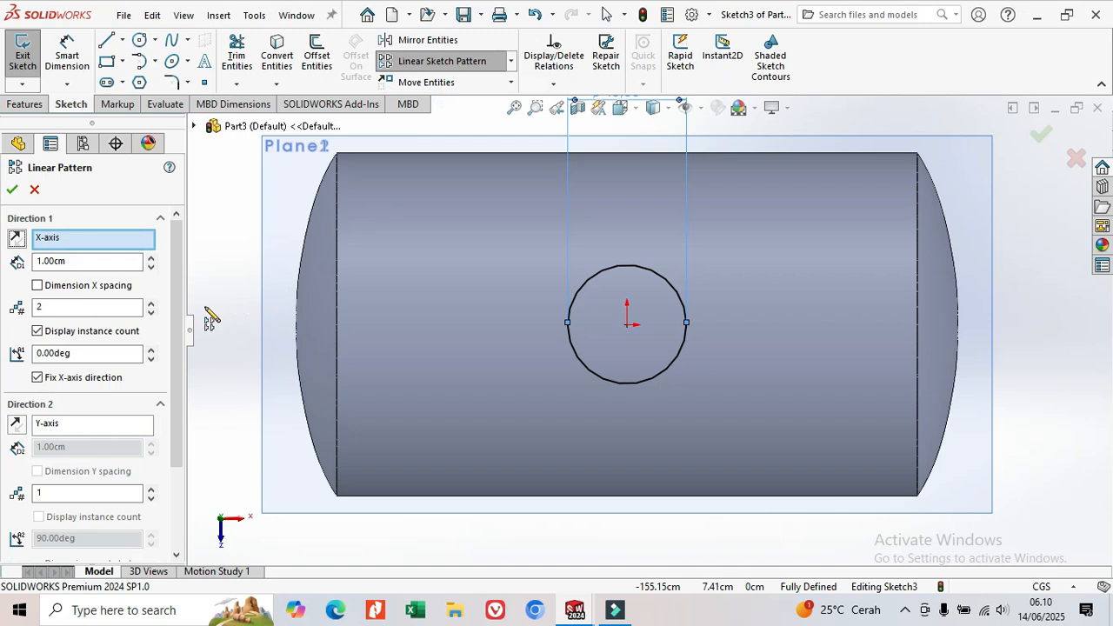
double_click(48, 262)
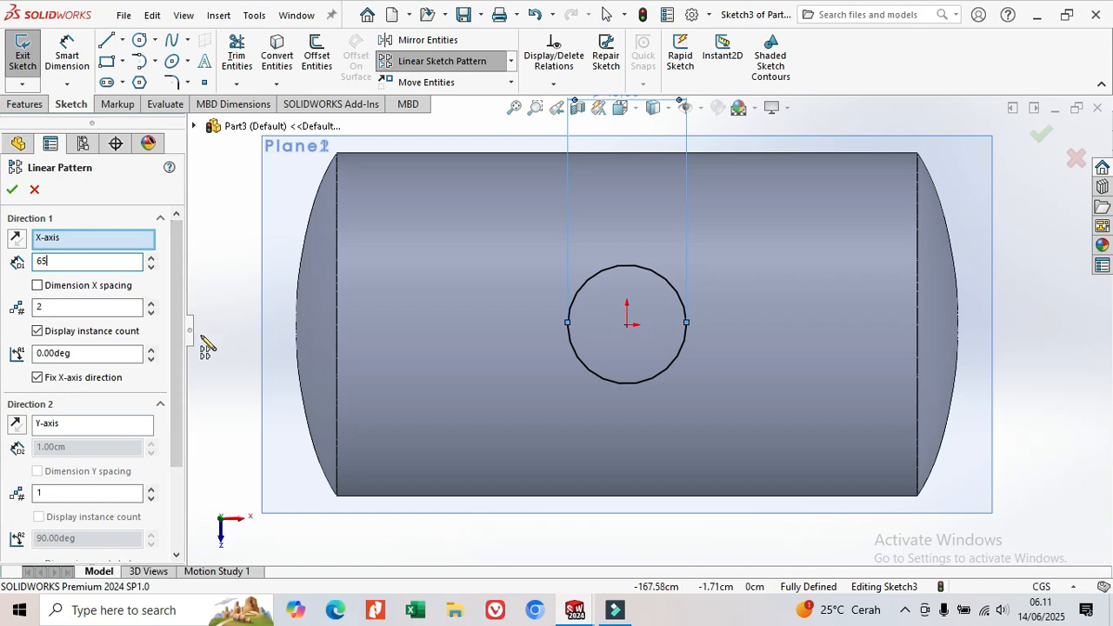
scroll(206, 346, down, 3)
drag(174, 374, 180, 453)
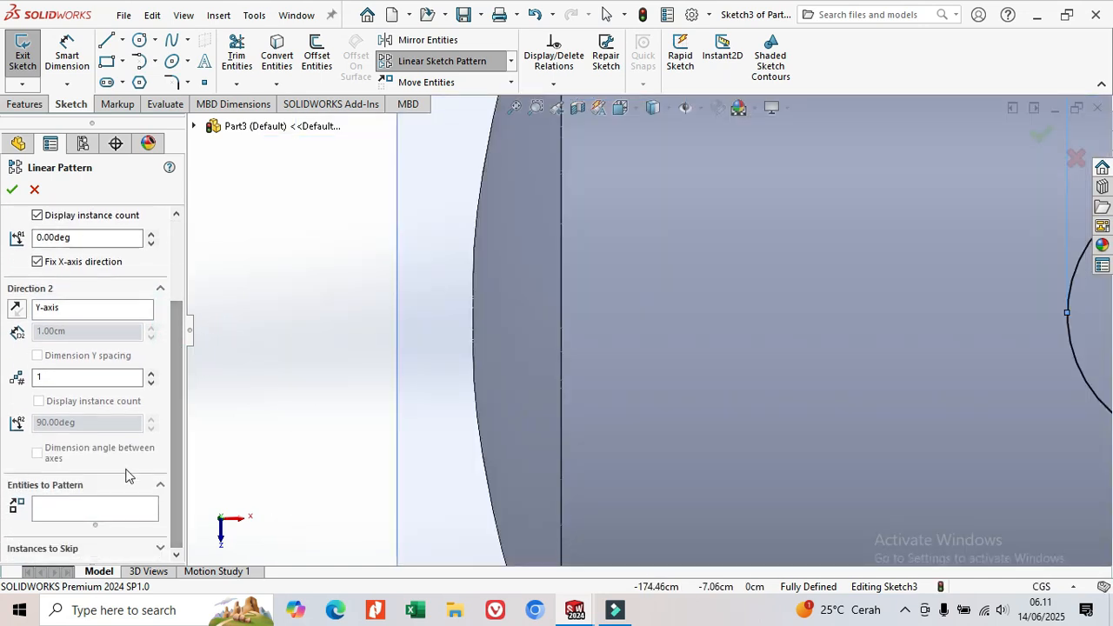
click(92, 508)
key(shift+z)
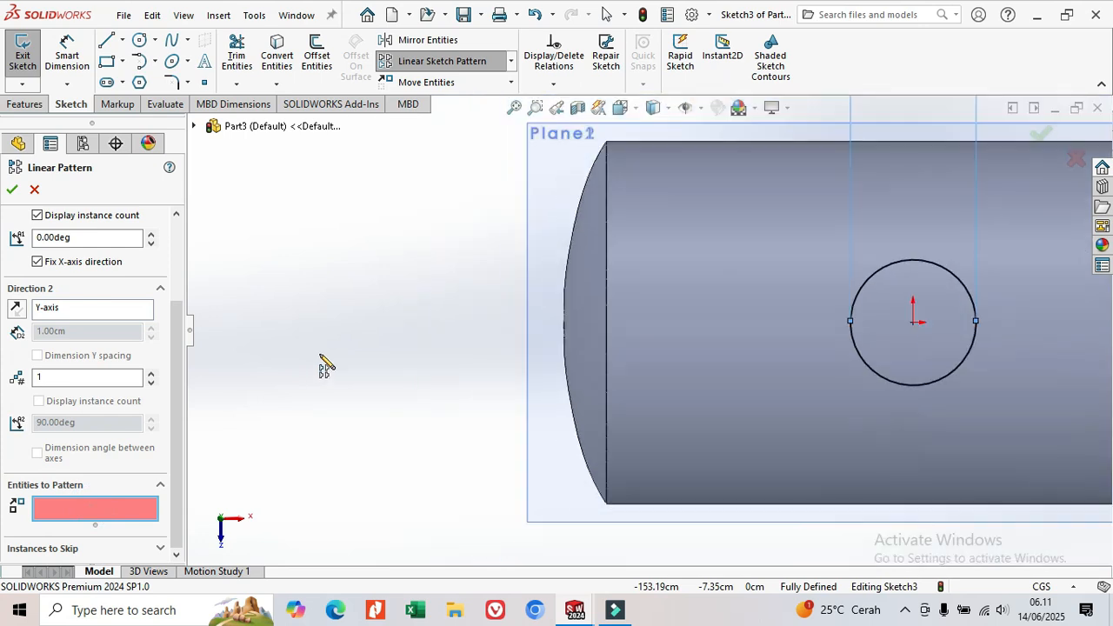
click(936, 270)
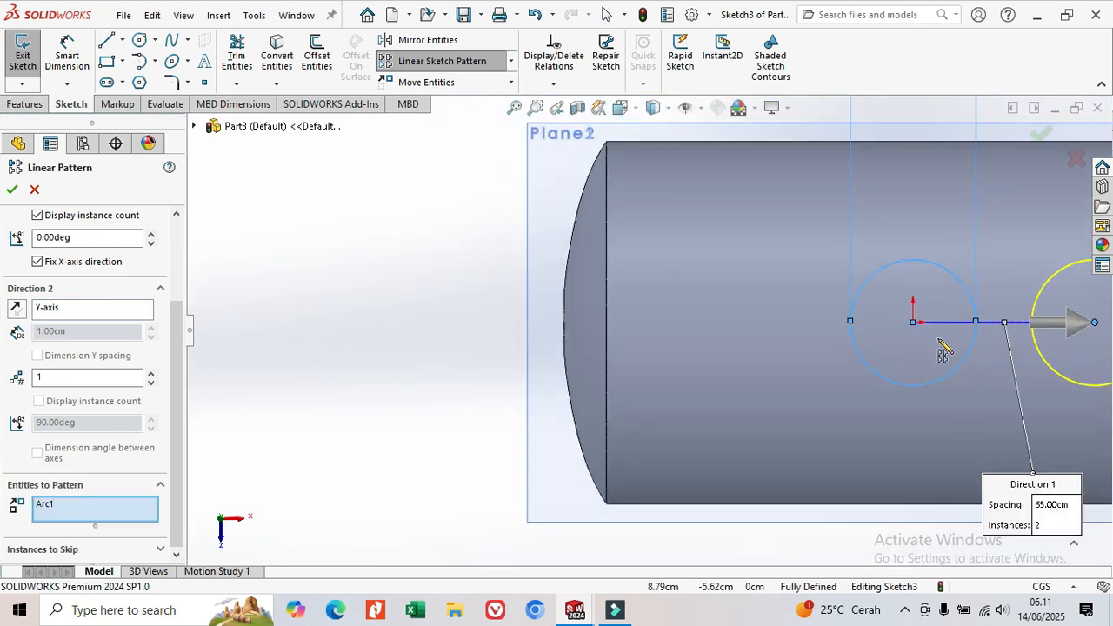
scroll(940, 344, up, 4)
scroll(861, 344, down, 2)
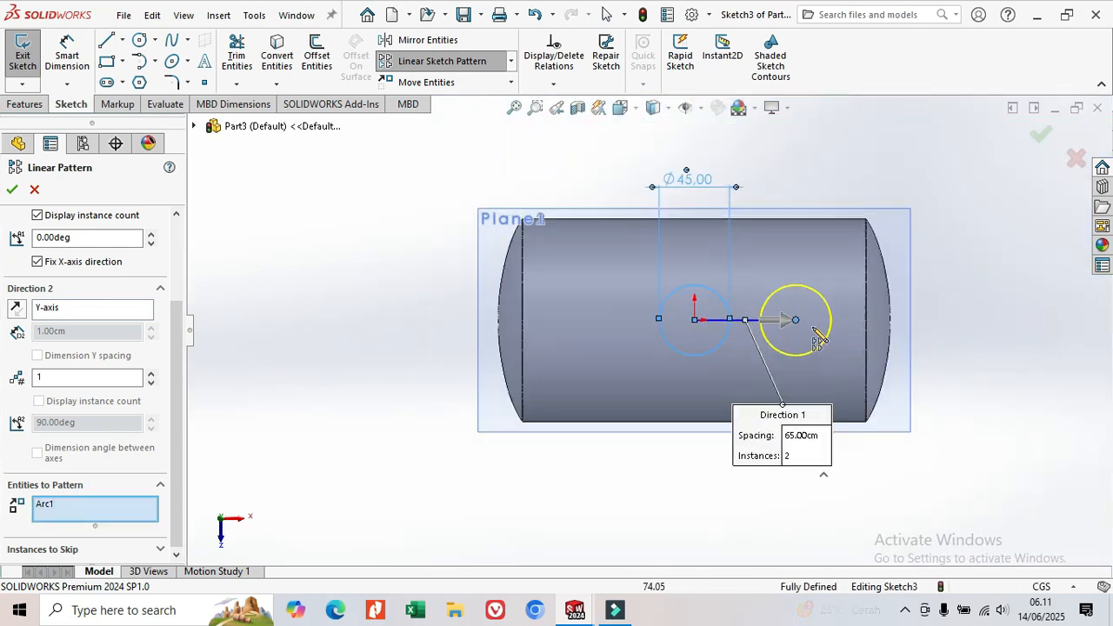
click(12, 190)
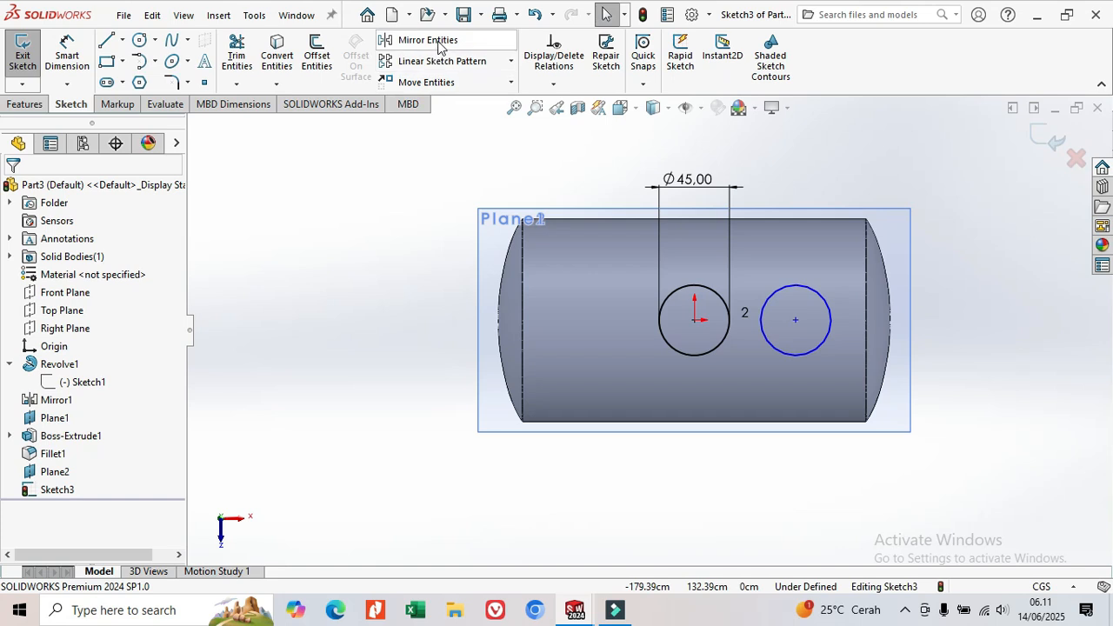
Set up a second linear sketch pattern of the centre circle along the reversed X-axis, with 2 instances spaced 60 cm apart
click(445, 63)
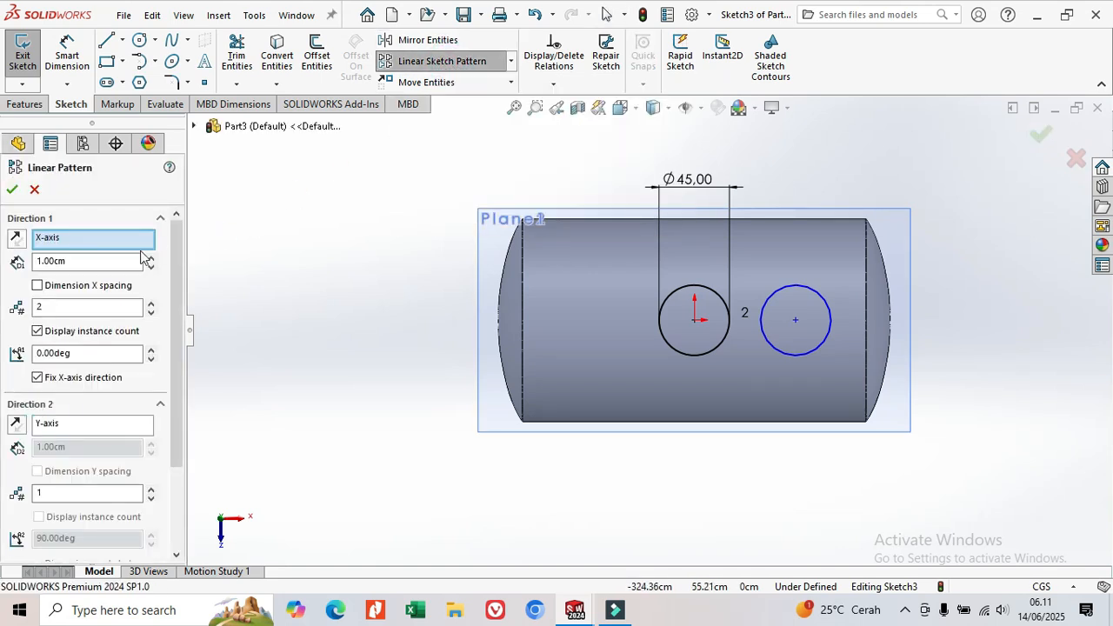
double_click(54, 260)
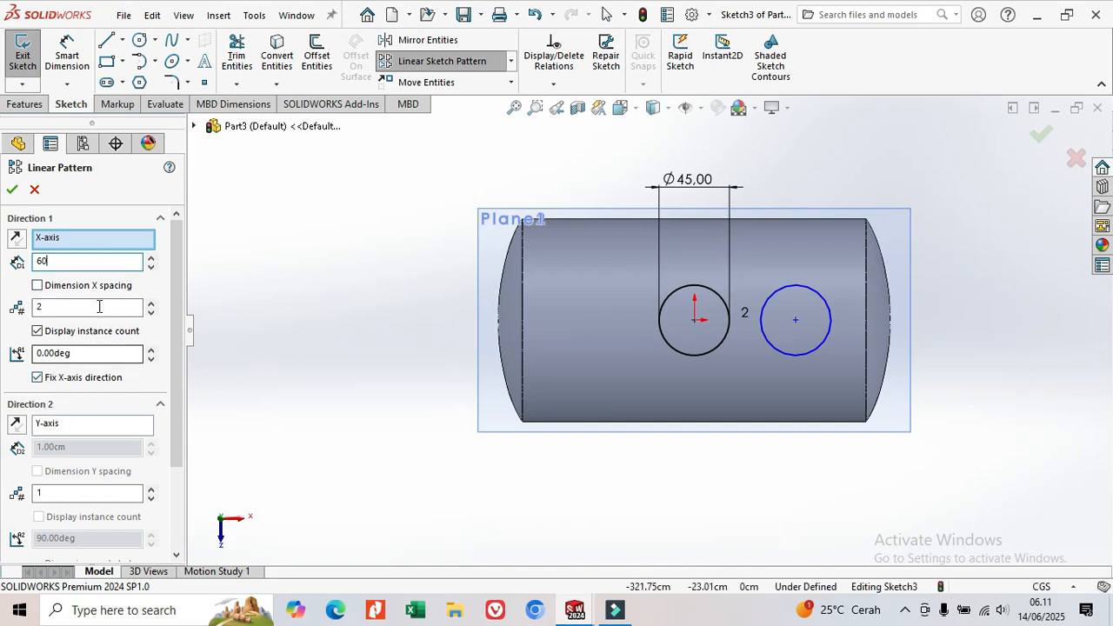
click(16, 240)
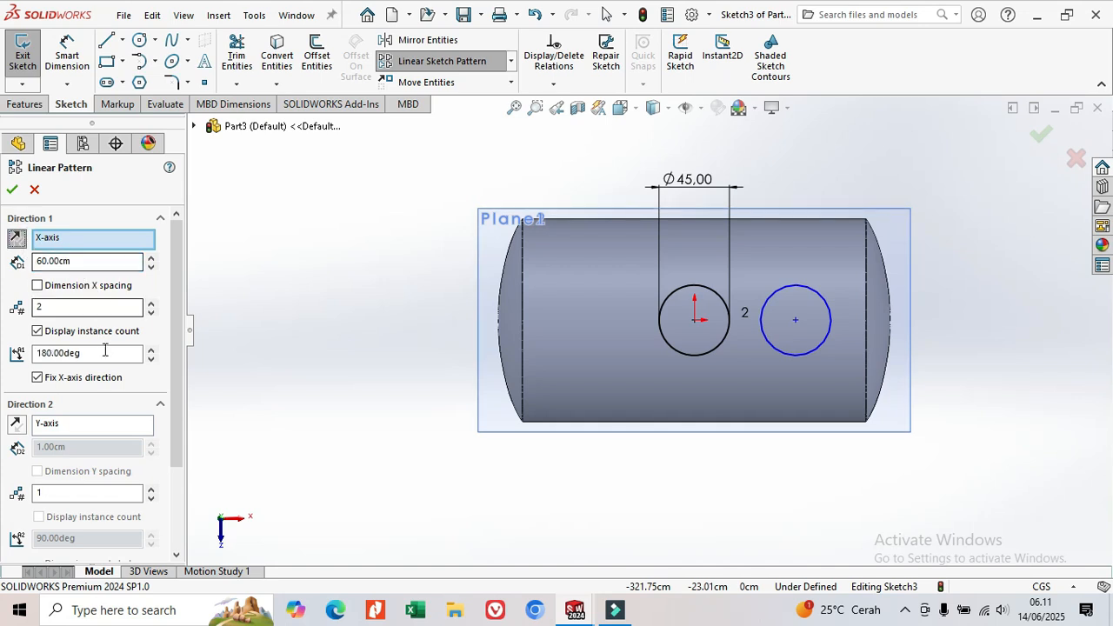
scroll(153, 432, down, 3)
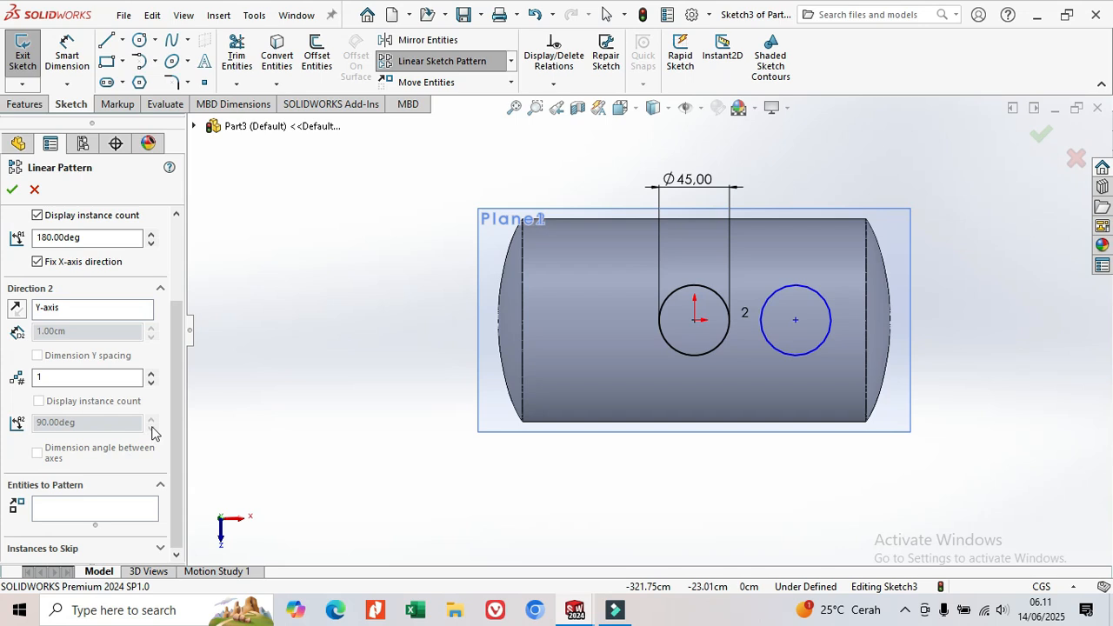
click(112, 513)
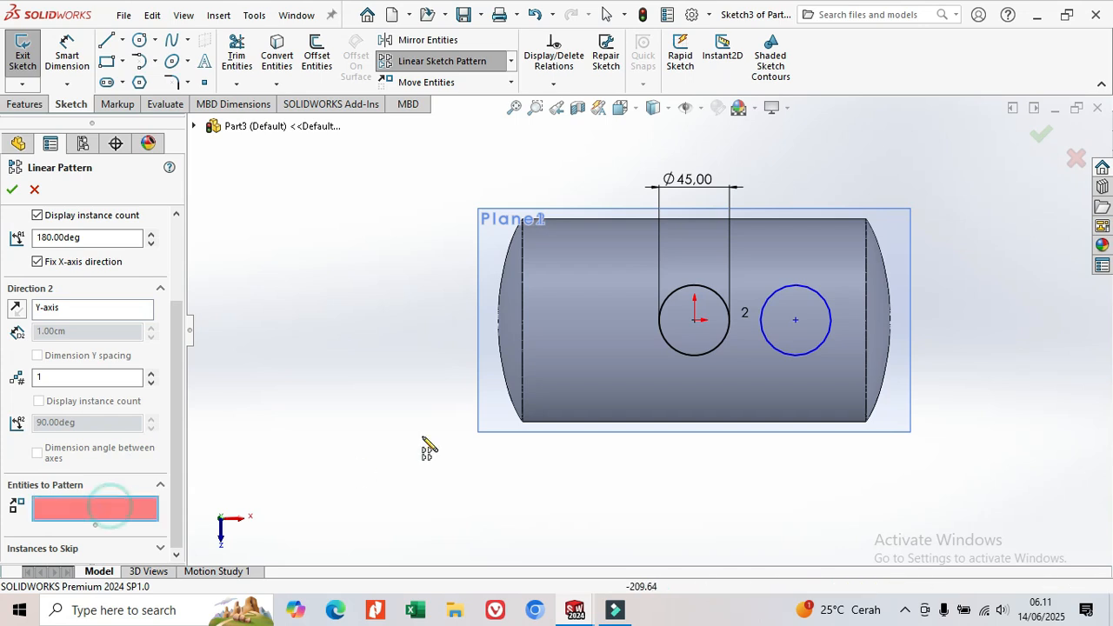
click(671, 354)
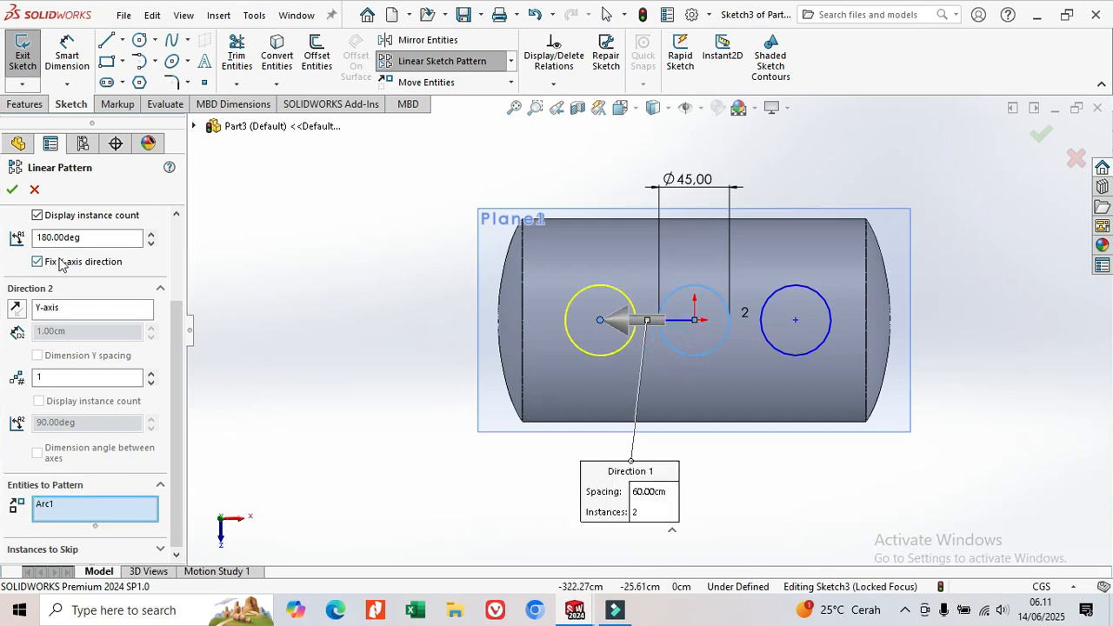
Set the spacing of the reversed X-axis circle pattern to 65 cm and complete the pattern
scroll(119, 274, up, 3)
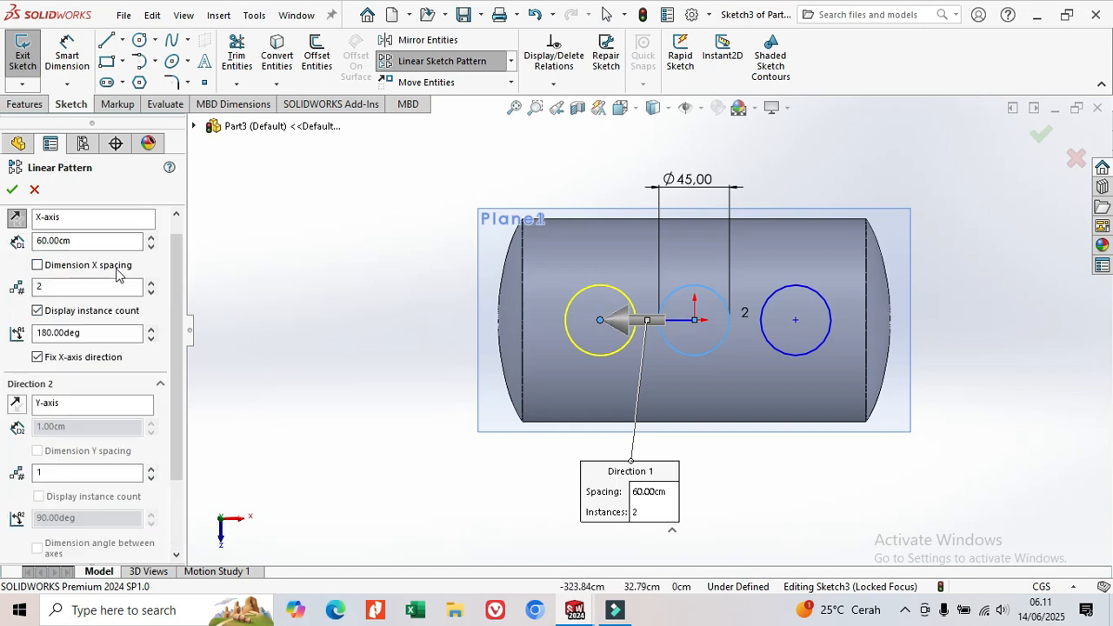
click(15, 218)
click(16, 218)
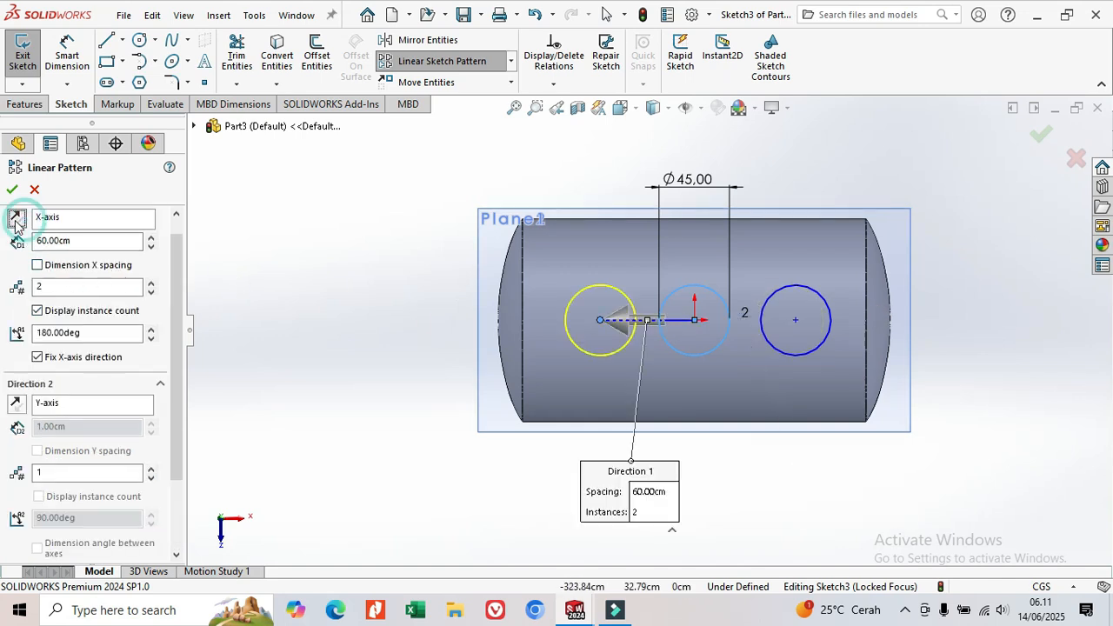
scroll(96, 246, up, 1)
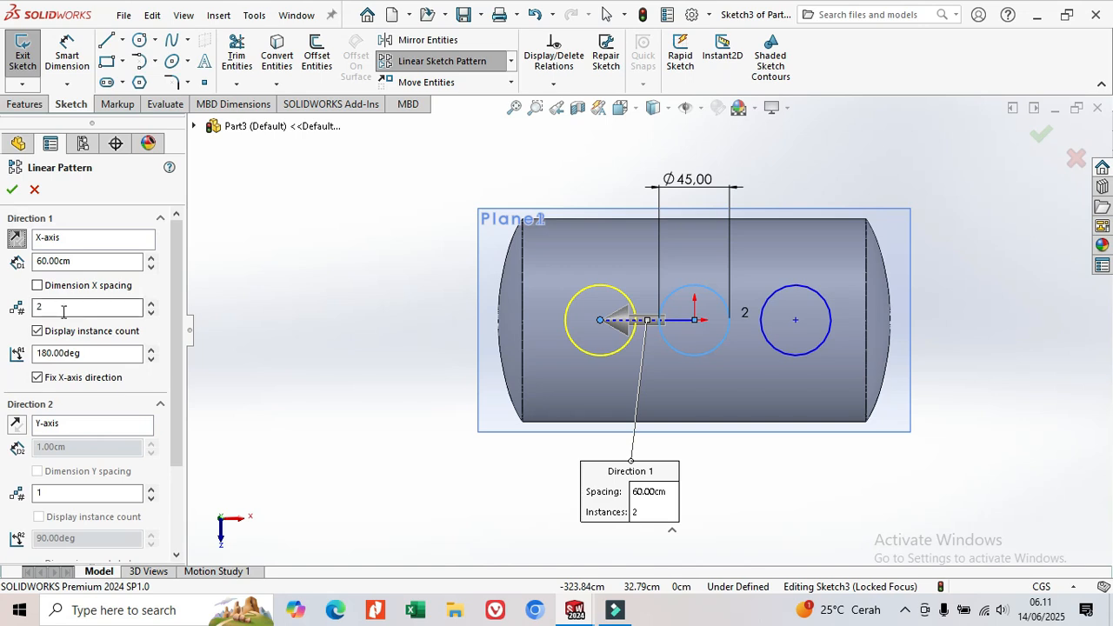
double_click(46, 261)
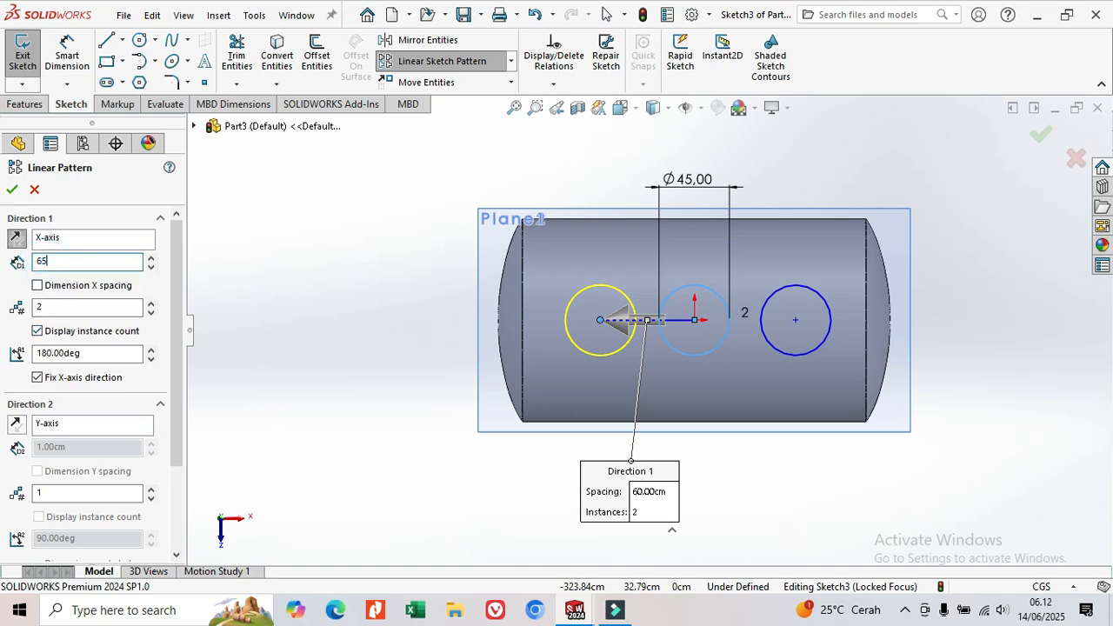
text(65)
key(Return)
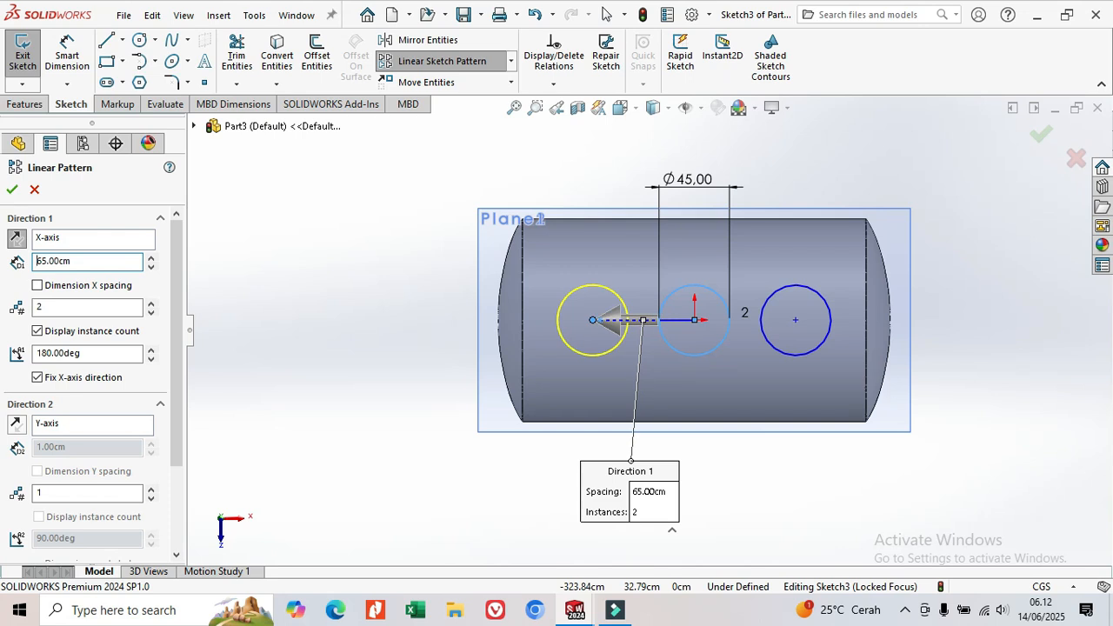
click(12, 189)
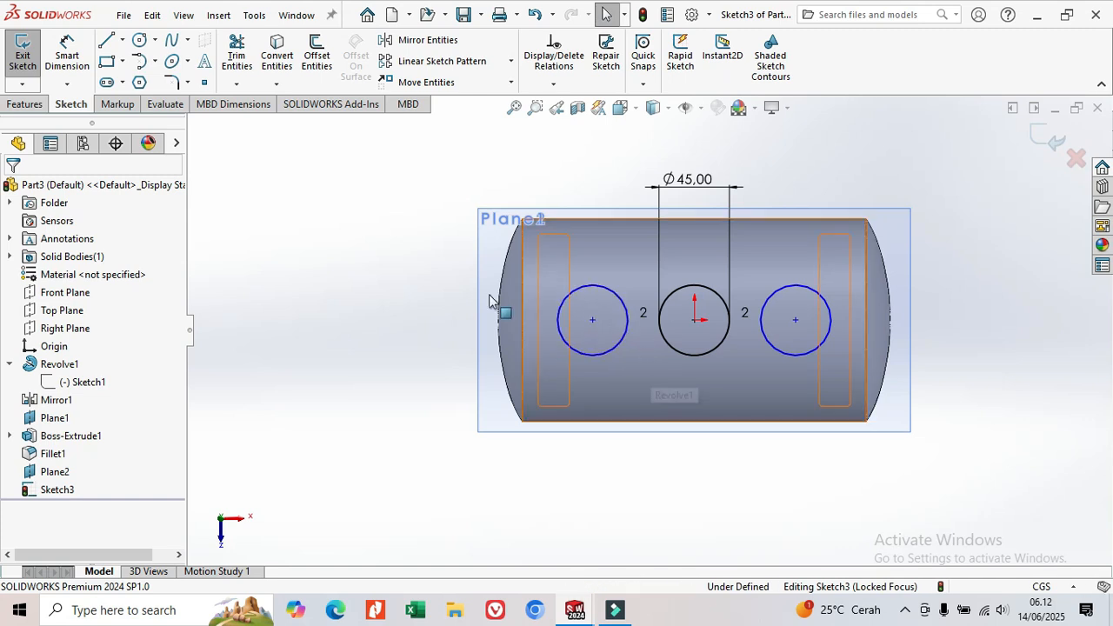
Start a Boss-Extrude of the three circles and try to use the tank's cylindrical face as the extrusion direction
click(24, 104)
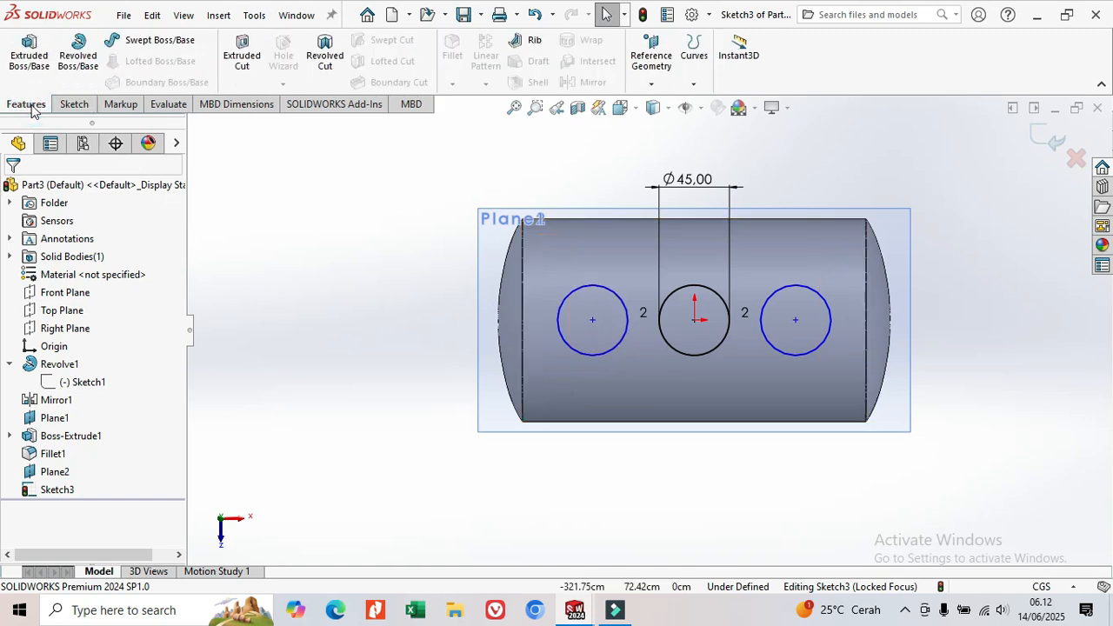
click(34, 68)
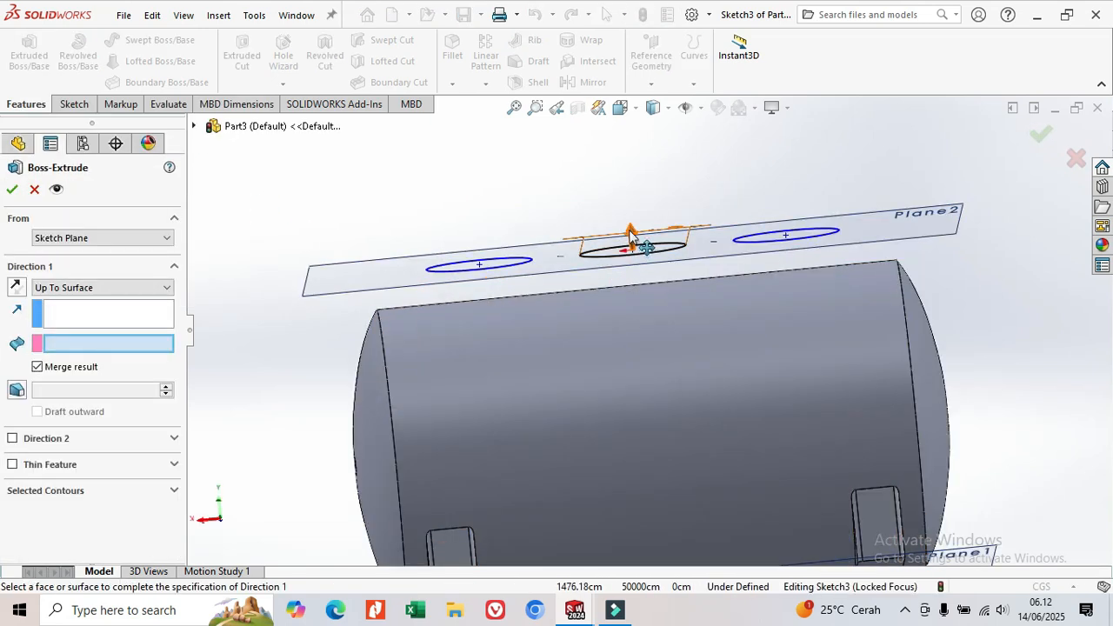
click(129, 319)
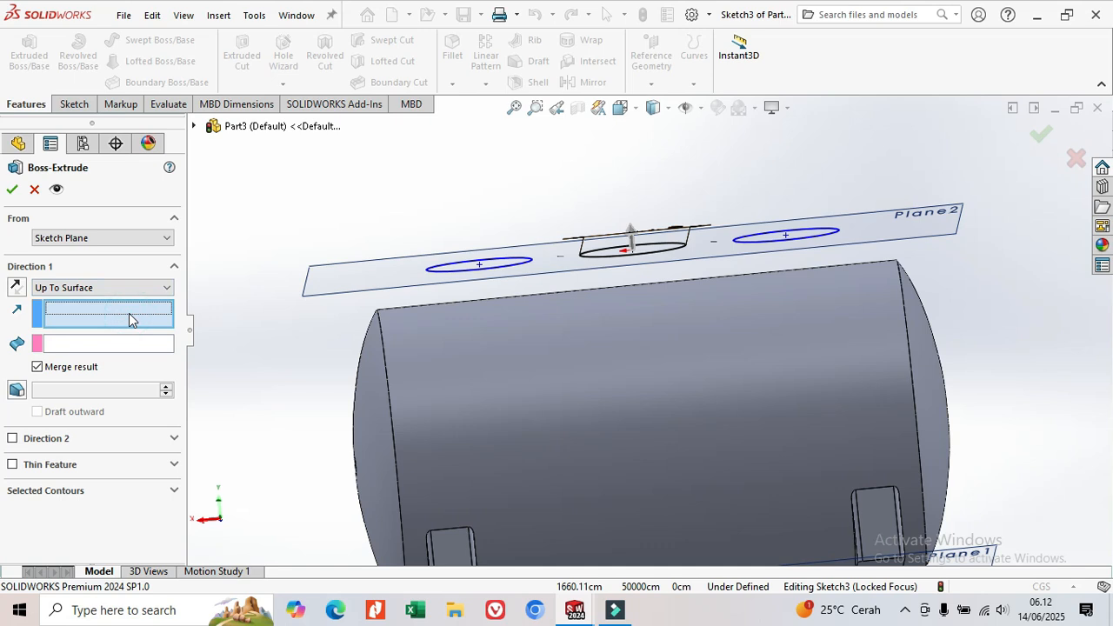
click(115, 350)
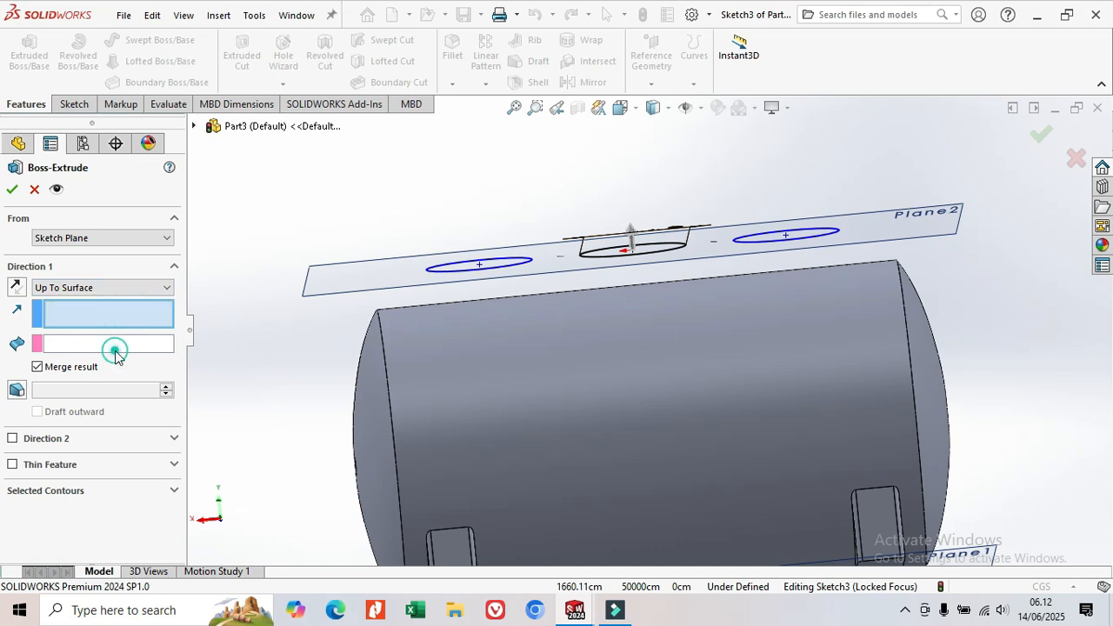
click(497, 352)
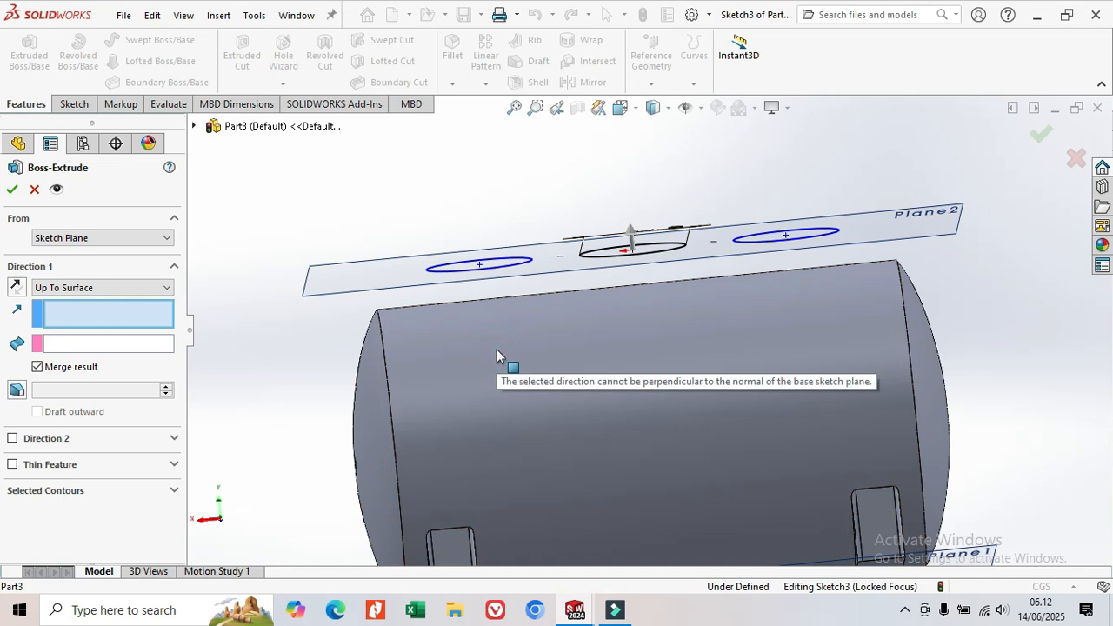
click(116, 306)
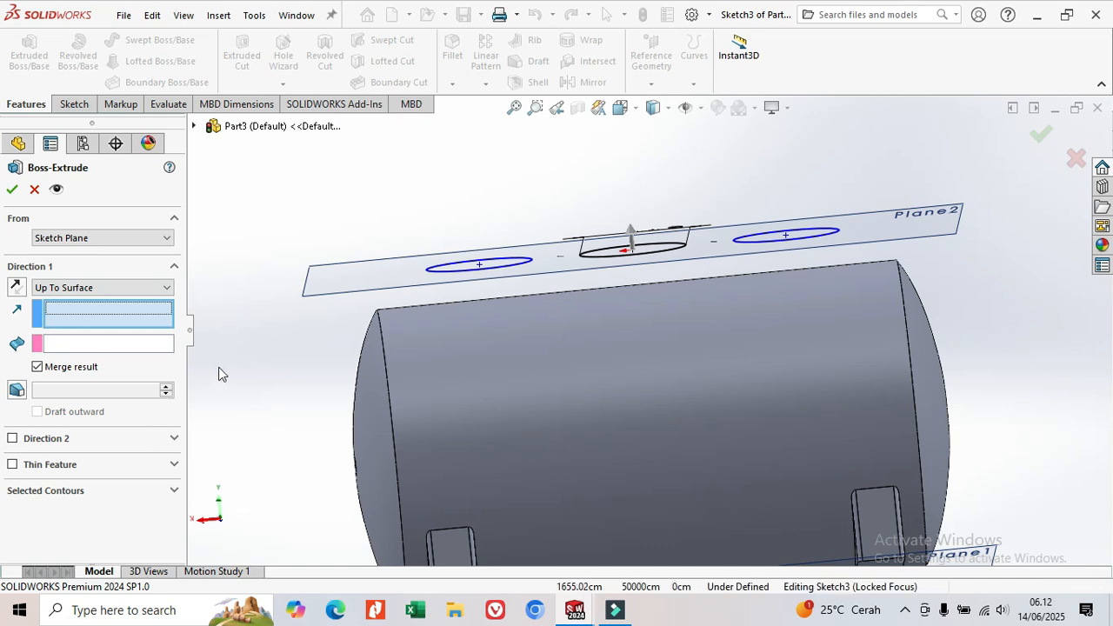
mouse_move(243, 367)
middle_down()
mouse_move(280, 368)
mouse_move(301, 403)
middle_up()
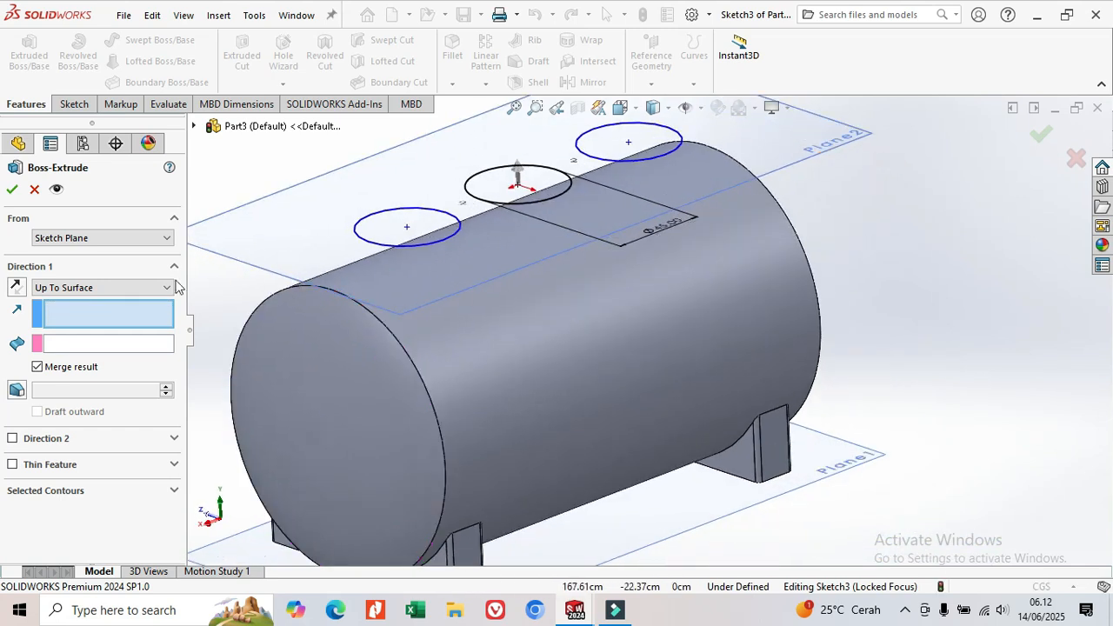
Reverse the extrusion towards the tank and choose Plane2 as its direction reference
click(18, 288)
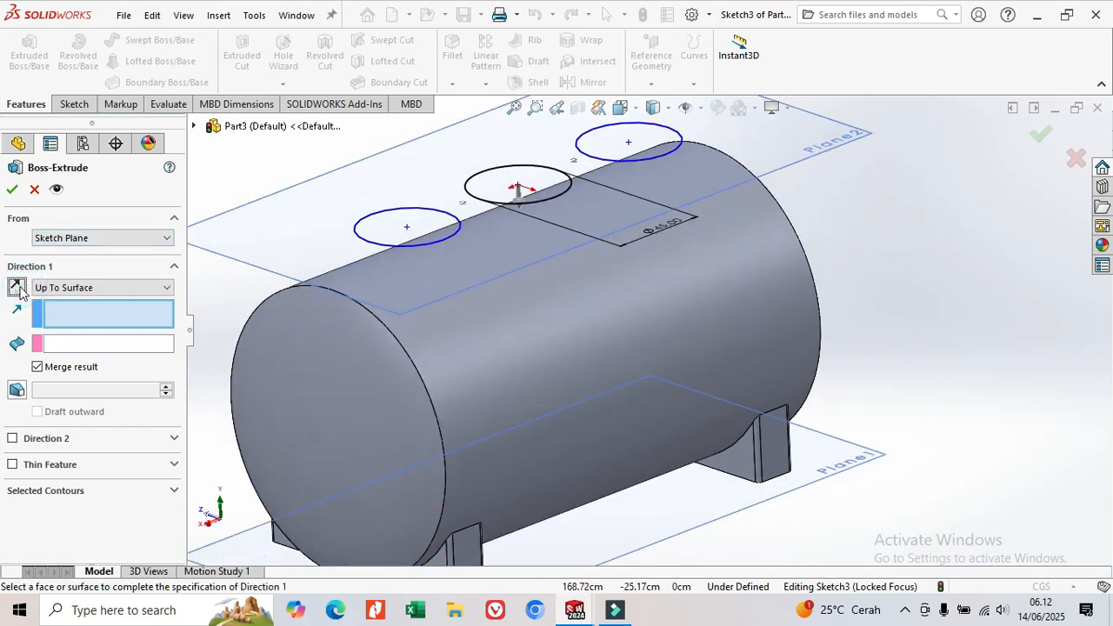
click(111, 344)
click(501, 331)
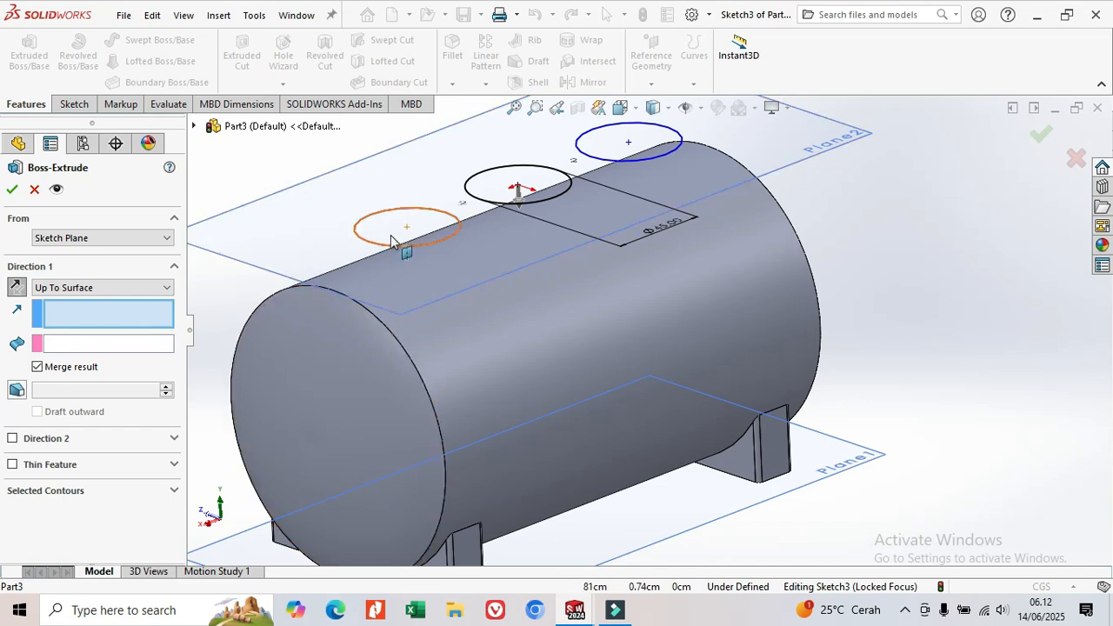
click(135, 313)
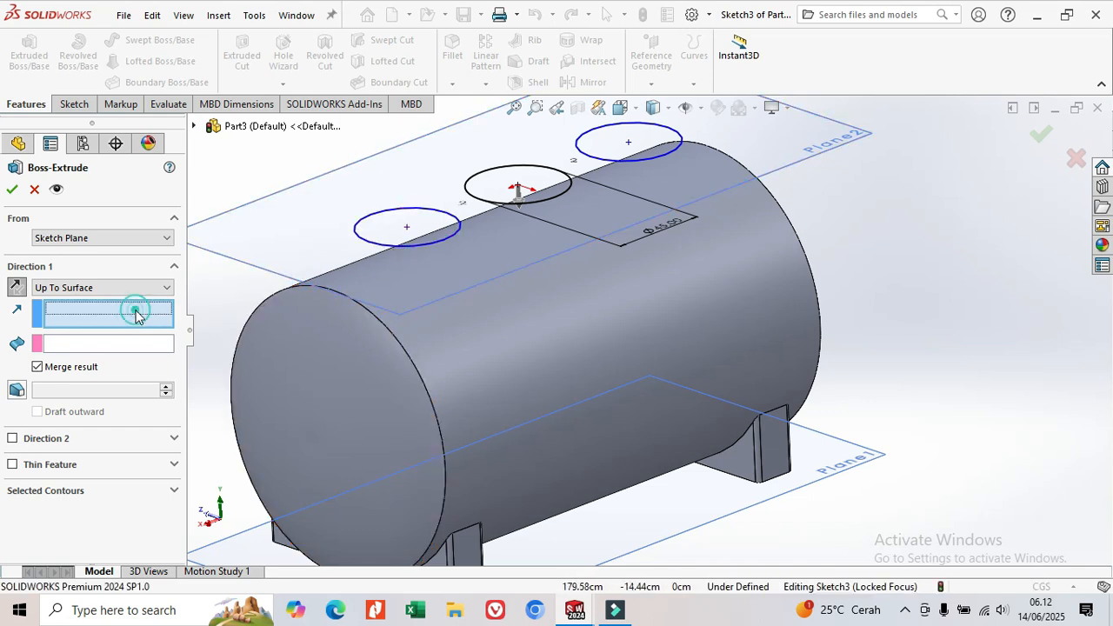
click(383, 255)
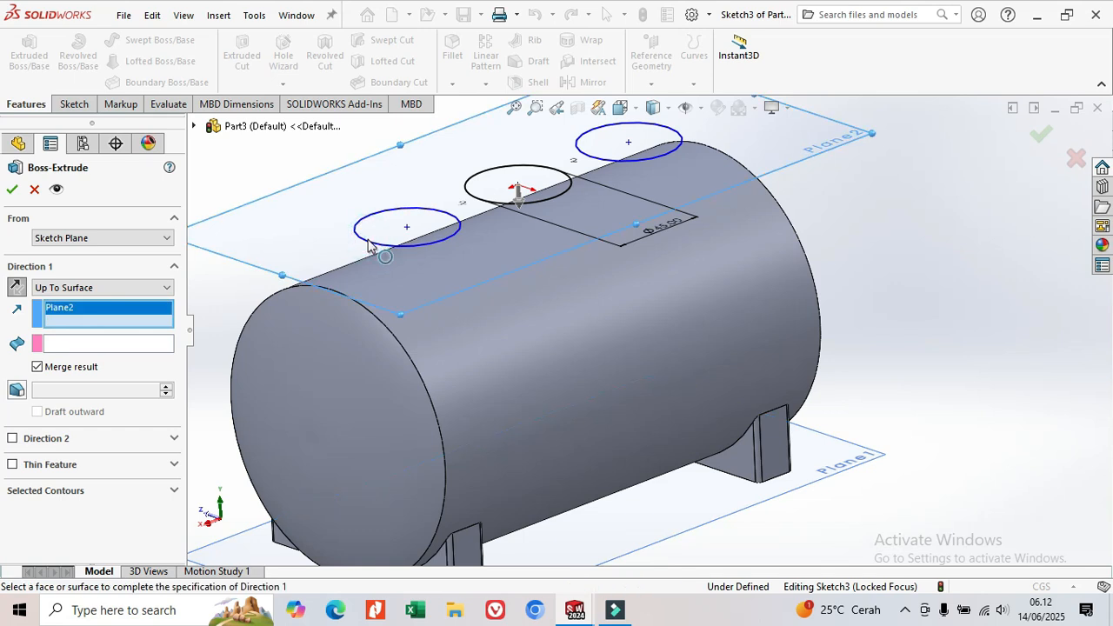
click(487, 197)
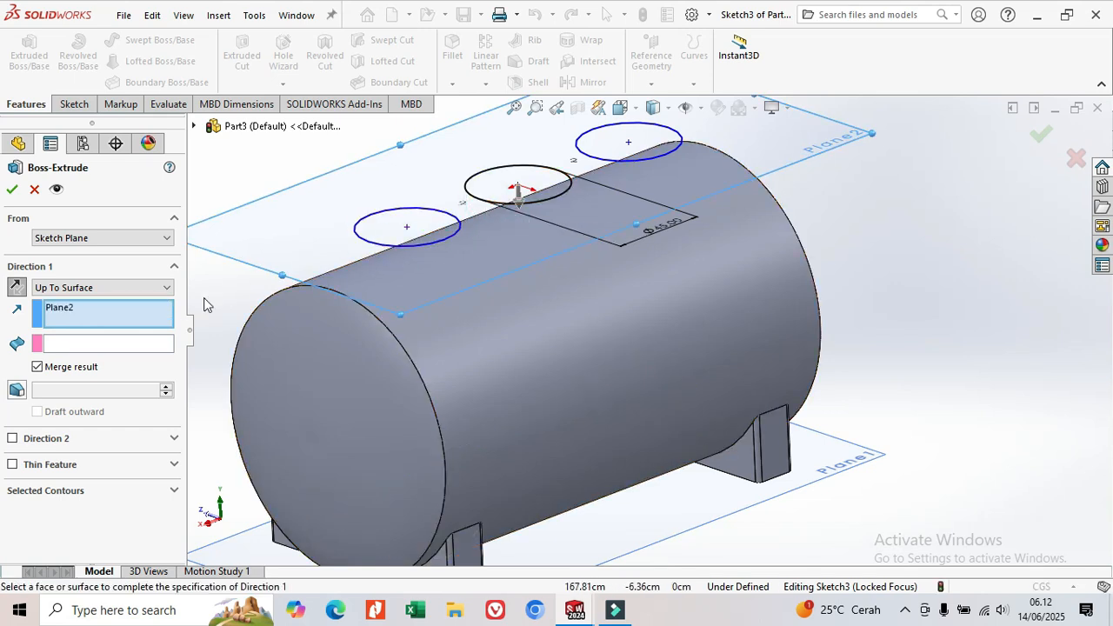
click(130, 318)
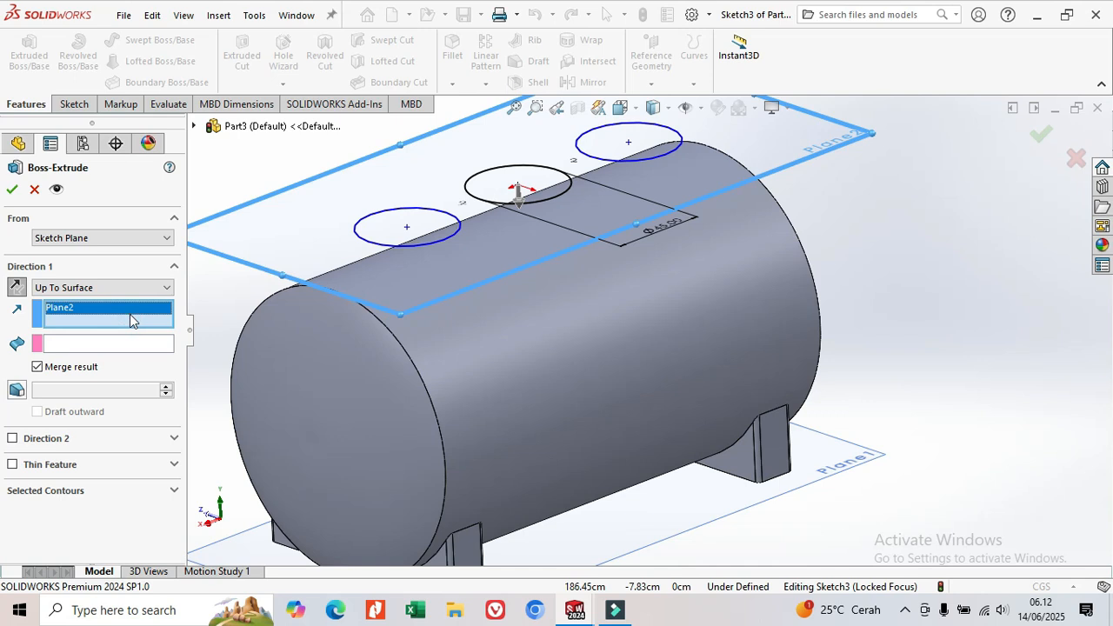
Try the circle extrusion with a Blind end condition and a depth of 30 cm
click(165, 287)
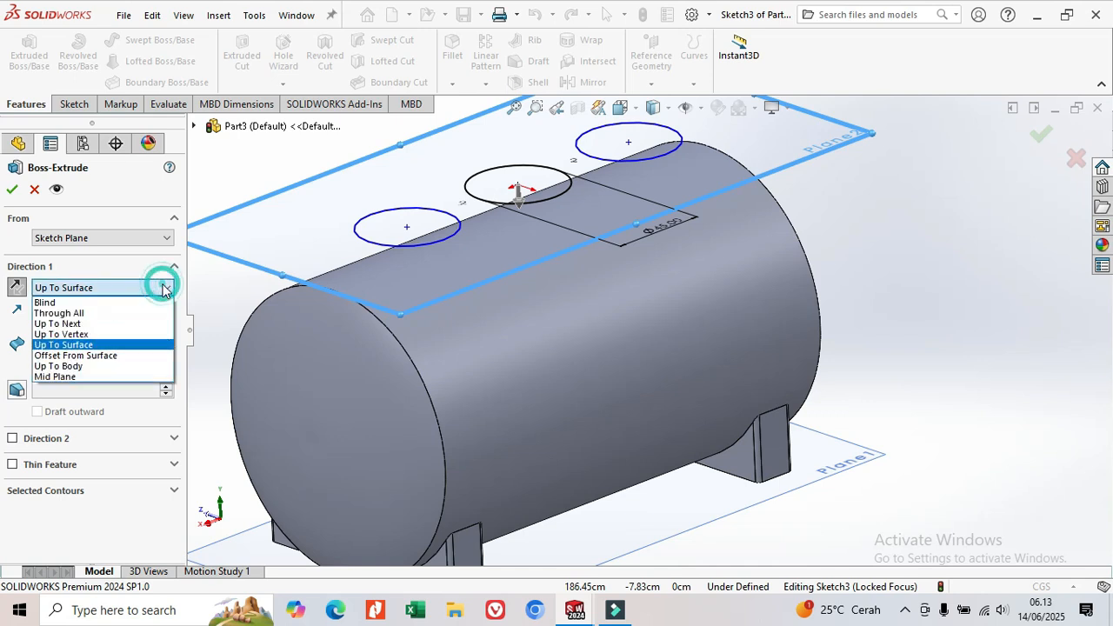
click(127, 304)
middle_drag(340, 273, 286, 219)
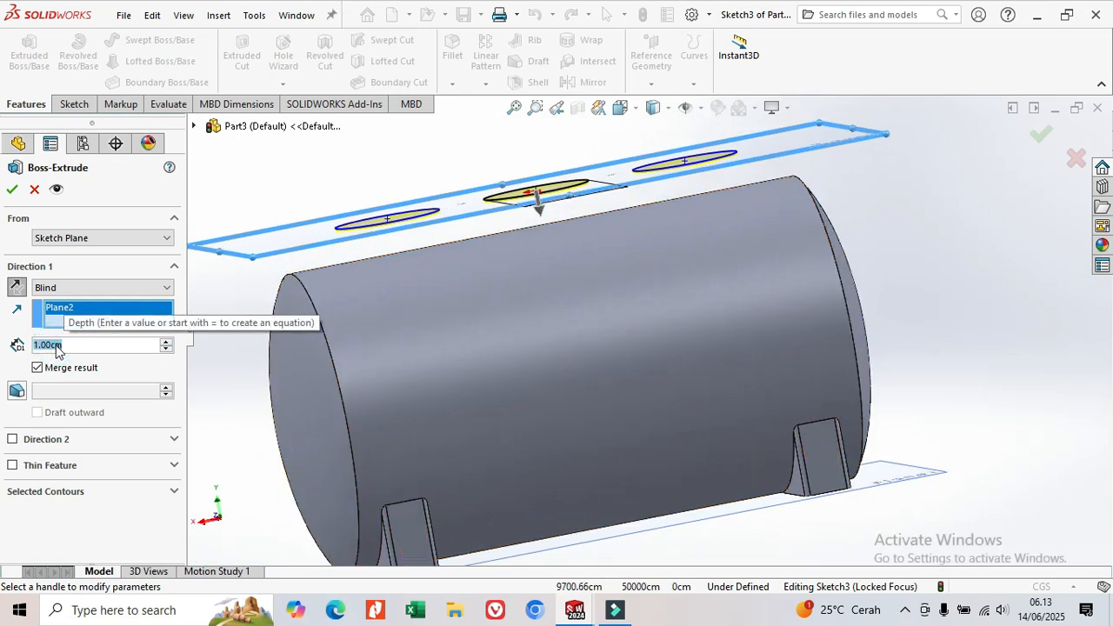
text(2)
key(BackSpace)
text(30)
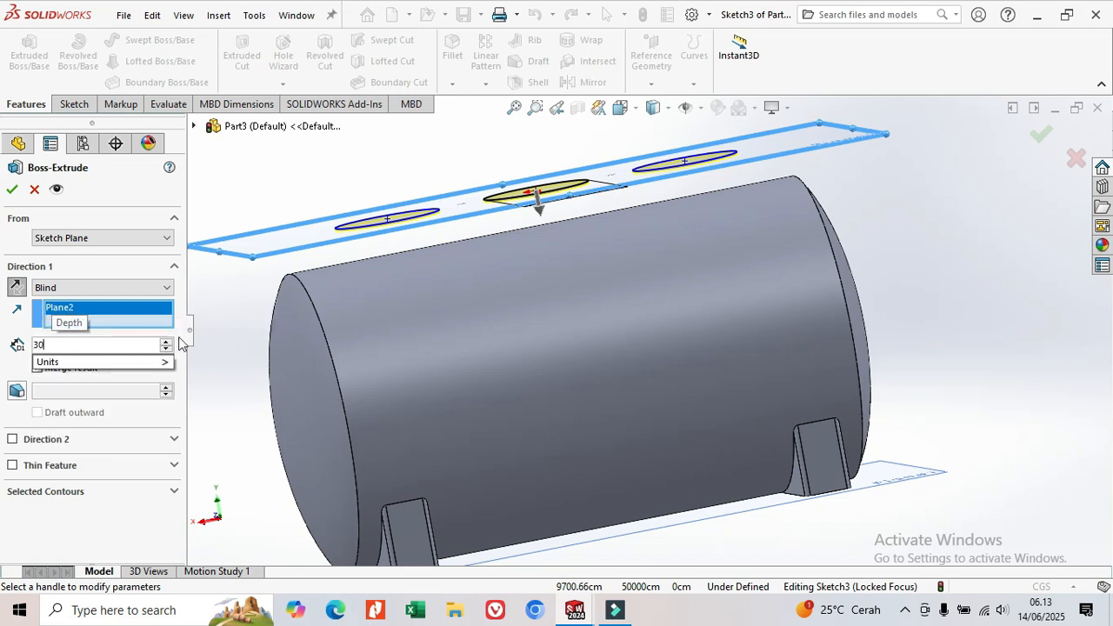
key(Return)
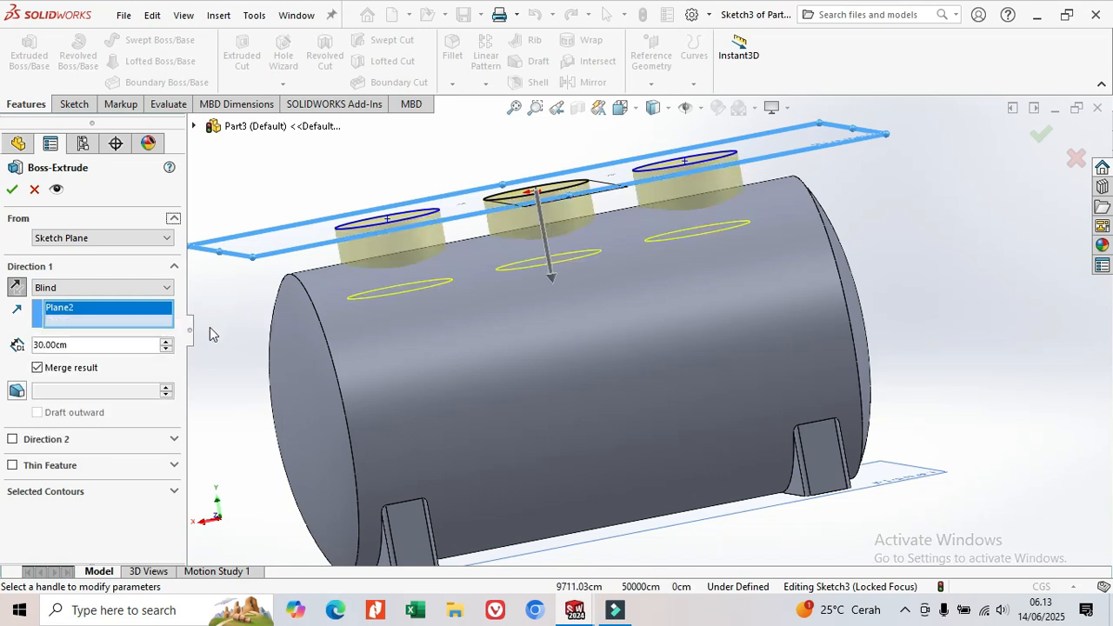
Try ending the circle extrusion with Up To Body, using the tank body as the target
click(168, 289)
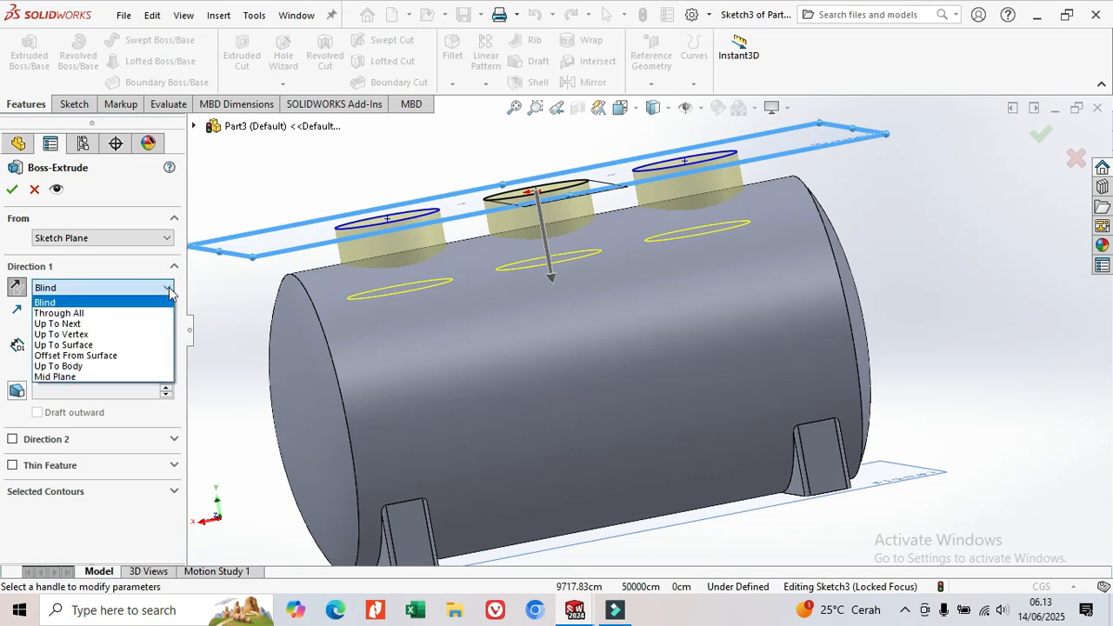
click(100, 366)
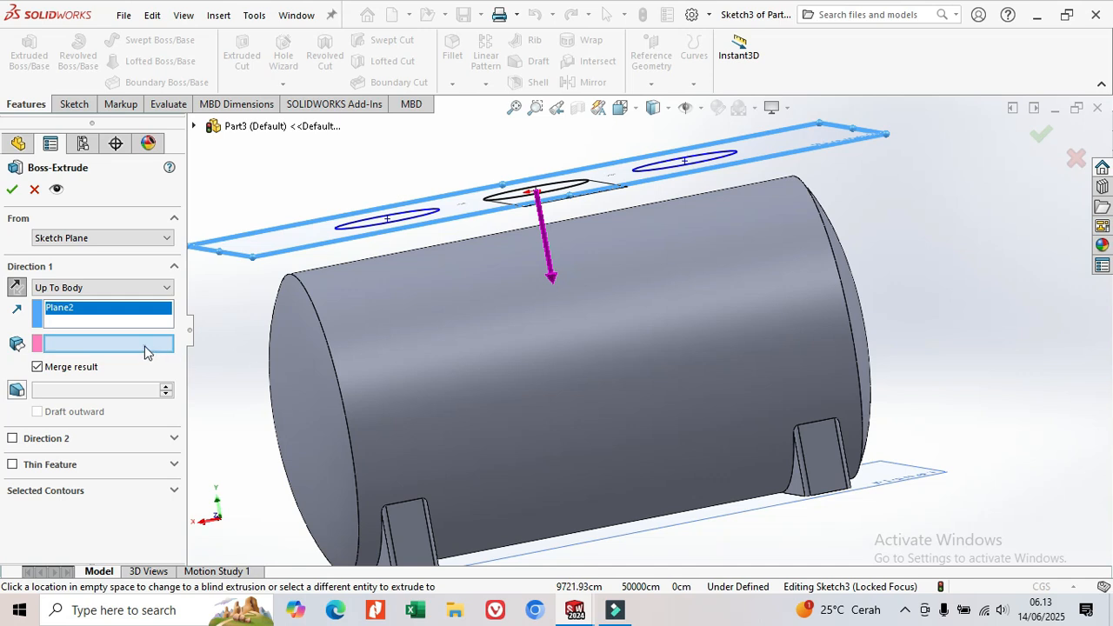
click(393, 315)
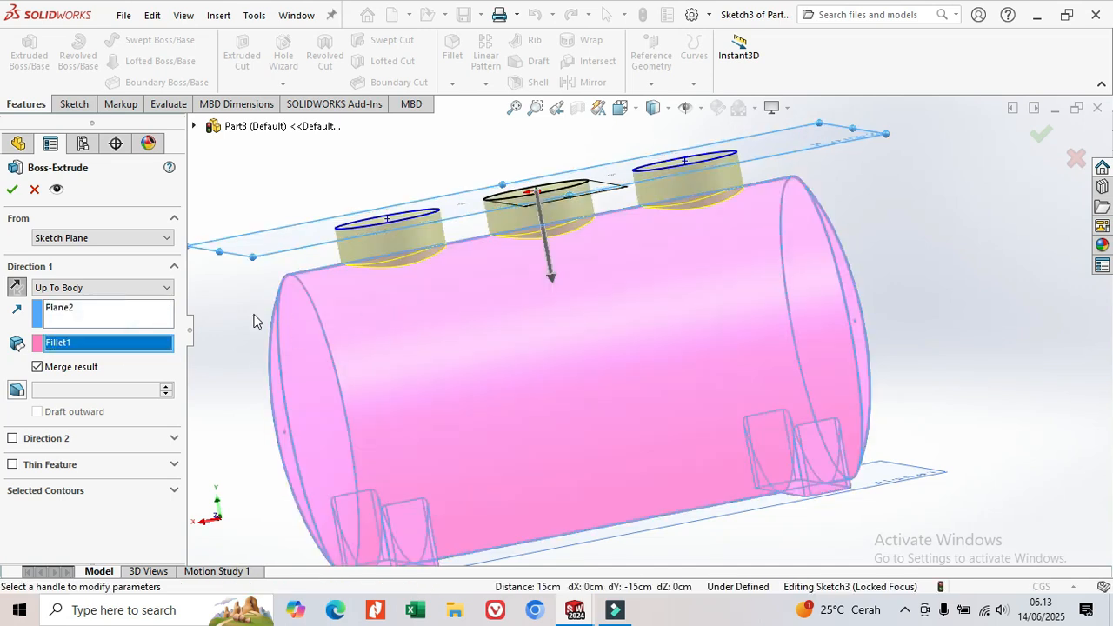
Extrude the three circles with Up To Surface, ending on the tank's cylindrical face
click(160, 290)
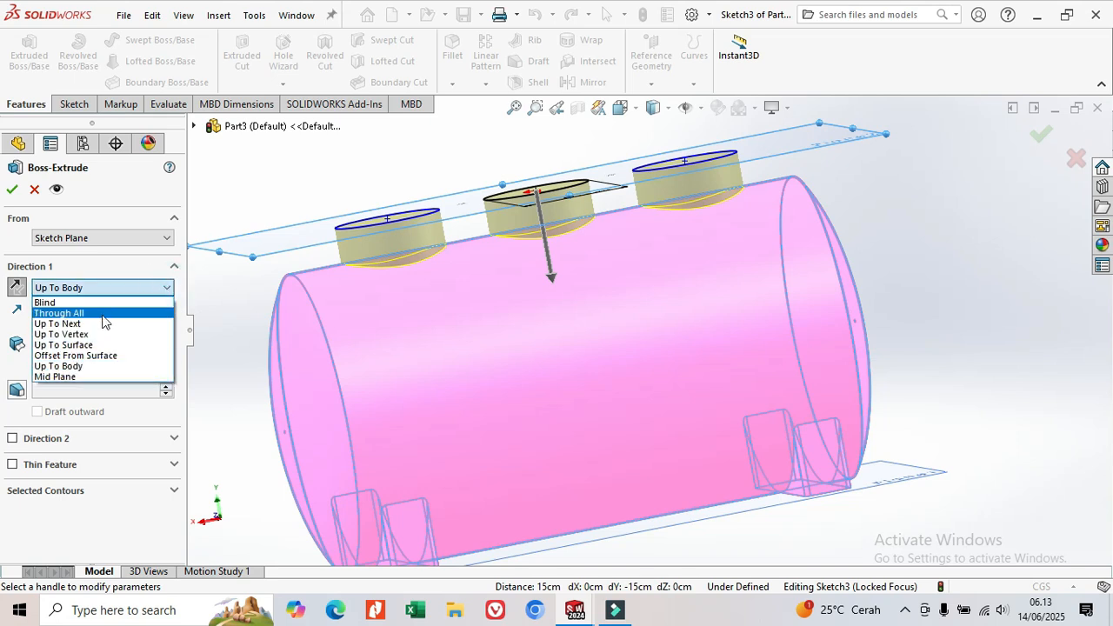
click(99, 345)
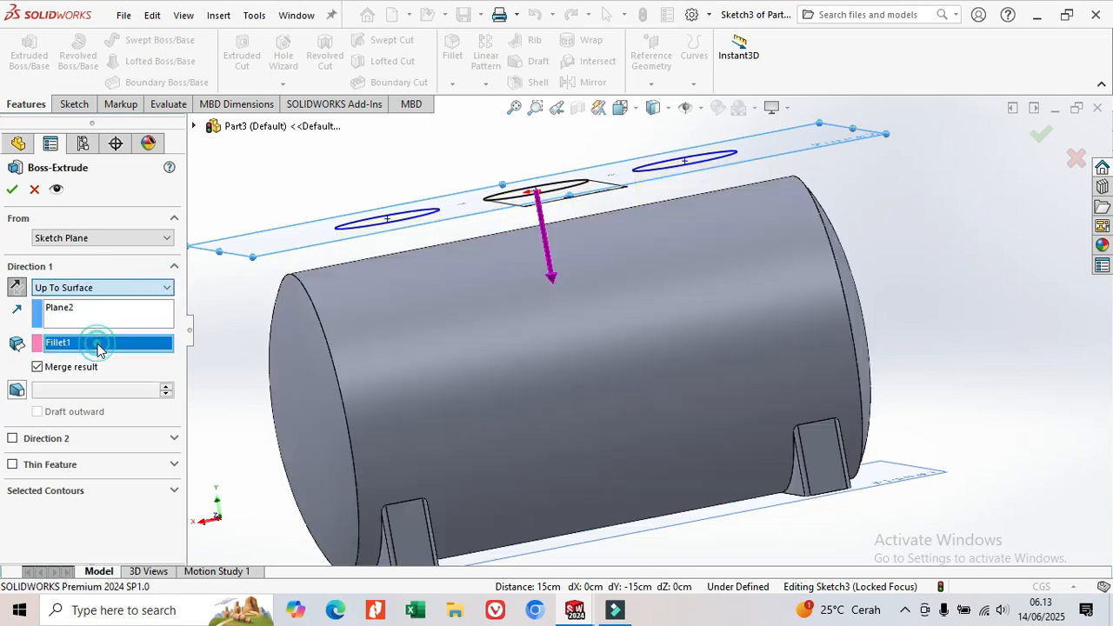
click(437, 316)
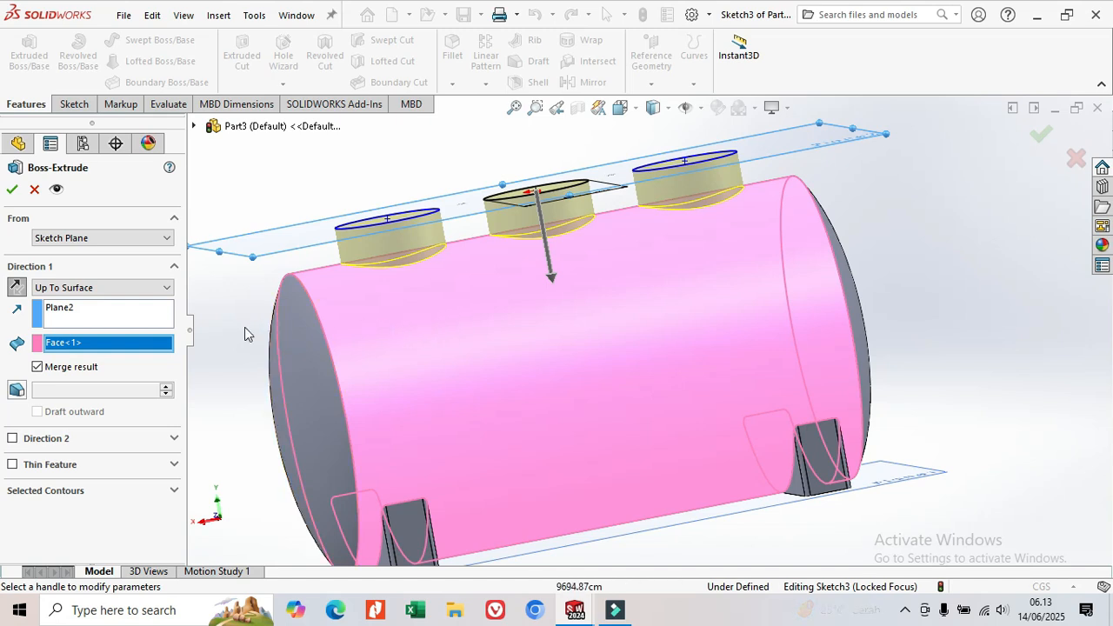
middle_drag(245, 325, 432, 341)
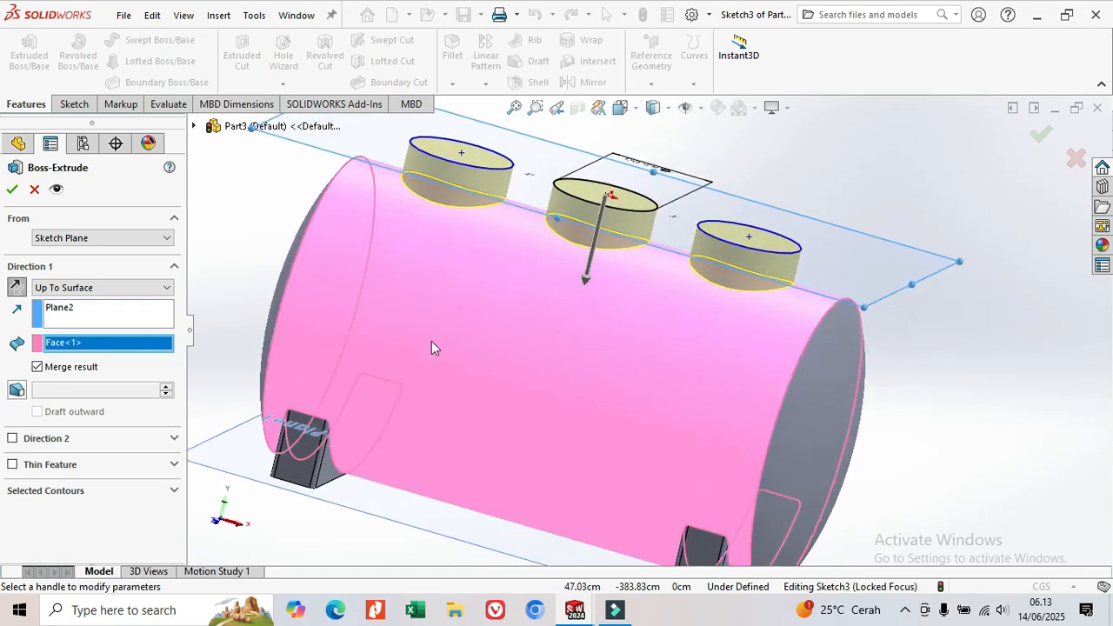
click(14, 188)
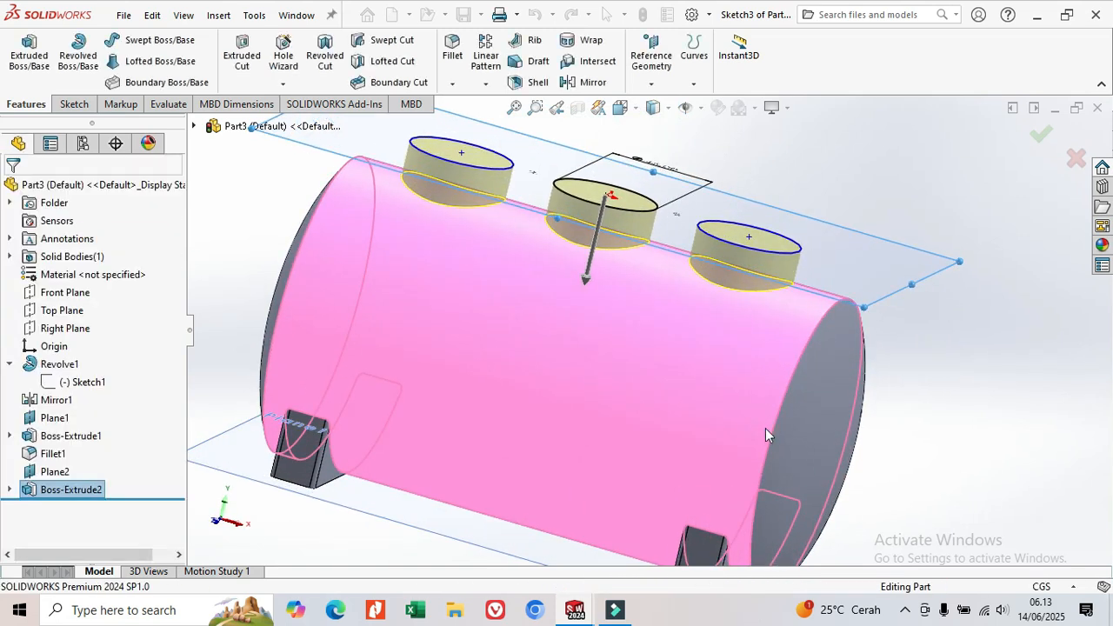
Start a new sketch on Plane2, the plane at the top of the three upper fittings
middle_drag(883, 394, 746, 386)
scroll(777, 390, up, 3)
middle_drag(867, 336, 862, 247)
scroll(998, 323, down, 5)
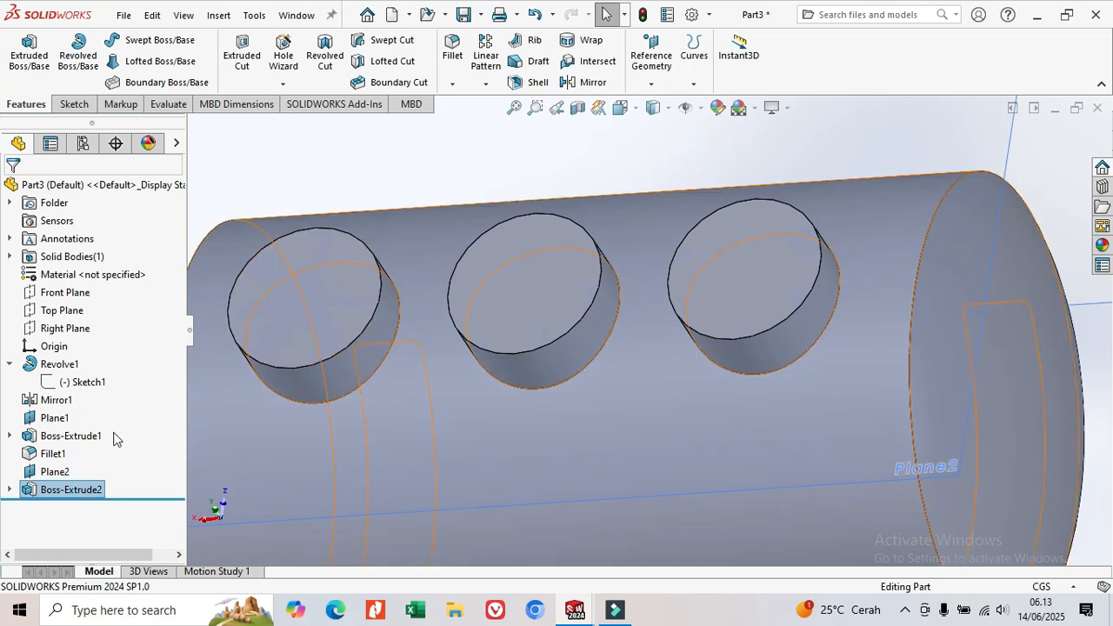
click(66, 473)
key(f)
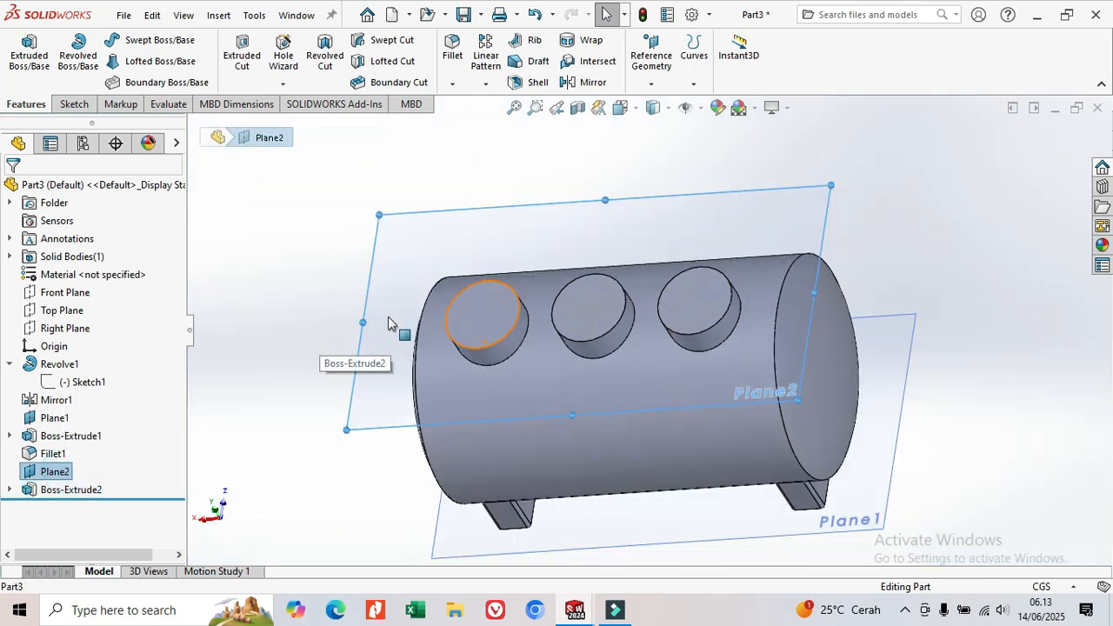
click(53, 474)
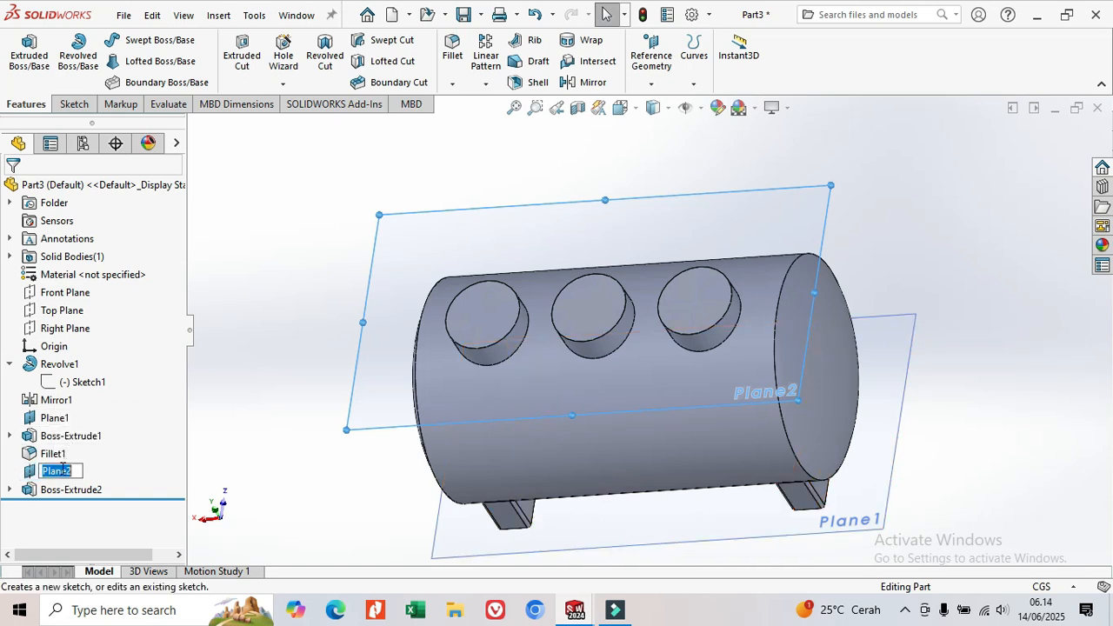
click(31, 474)
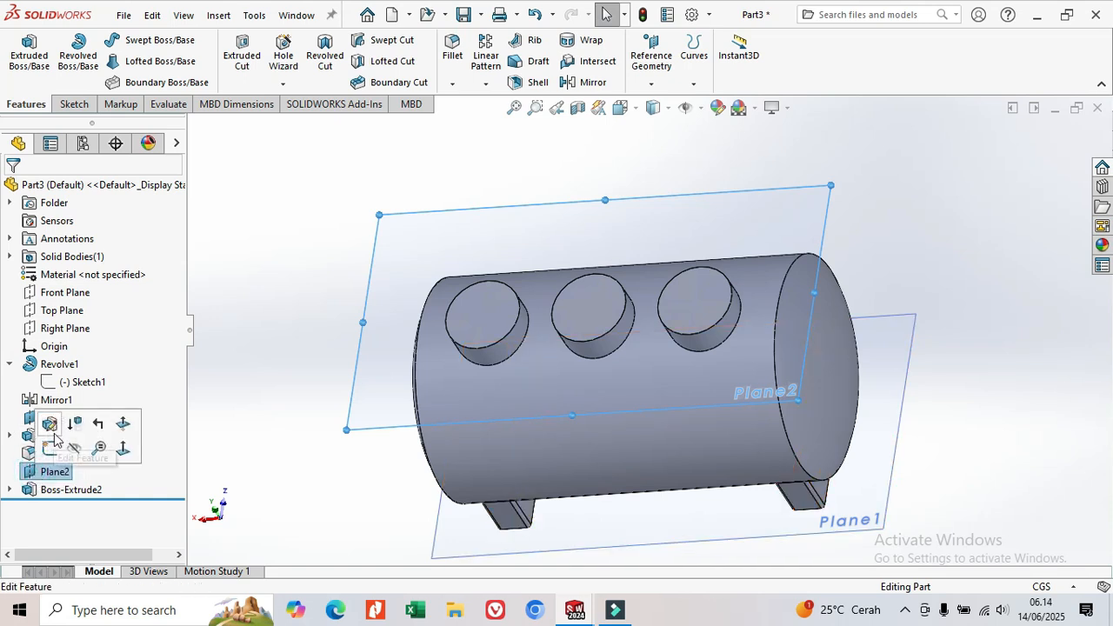
click(53, 452)
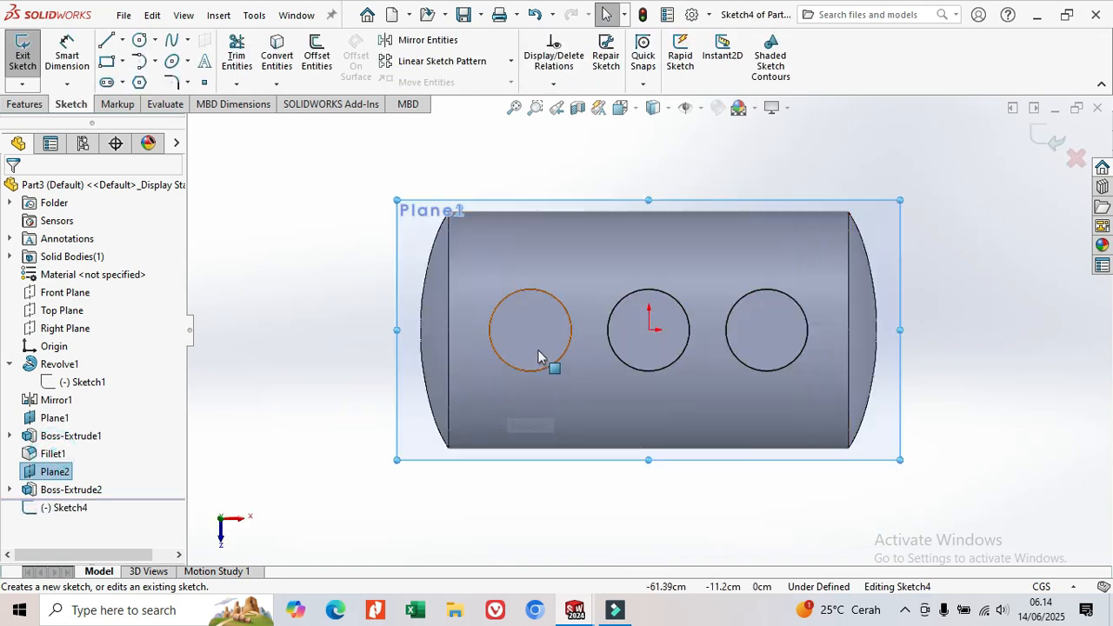
Sketch a circle about 40.6 cm in diameter, concentric with the upper fitting centred at X -65 cm and inside its edge
scroll(544, 335, down, 3)
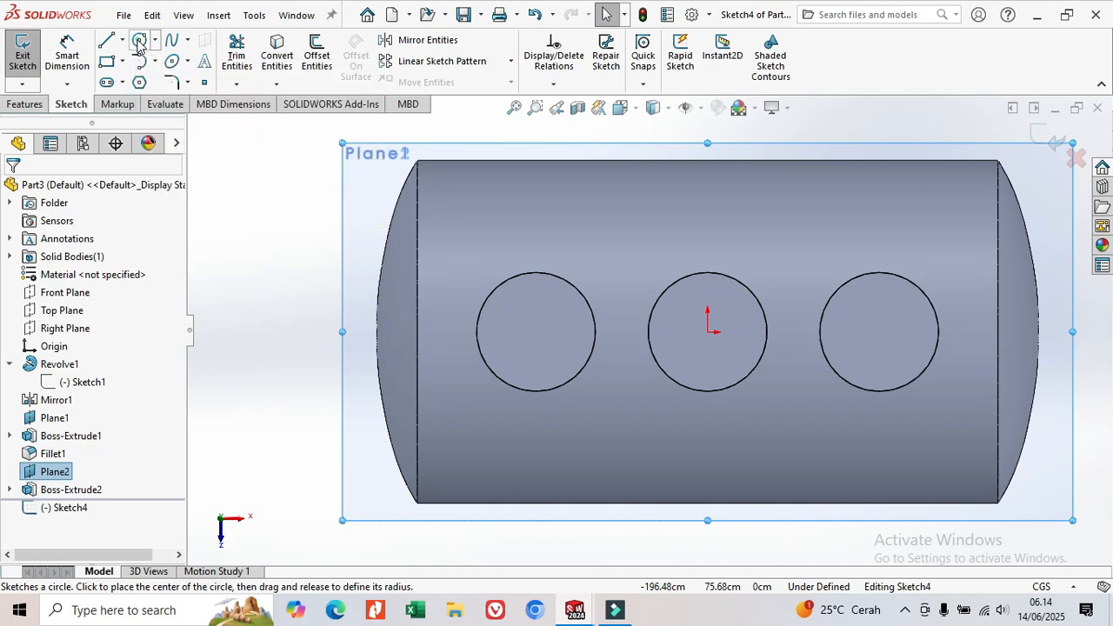
click(140, 40)
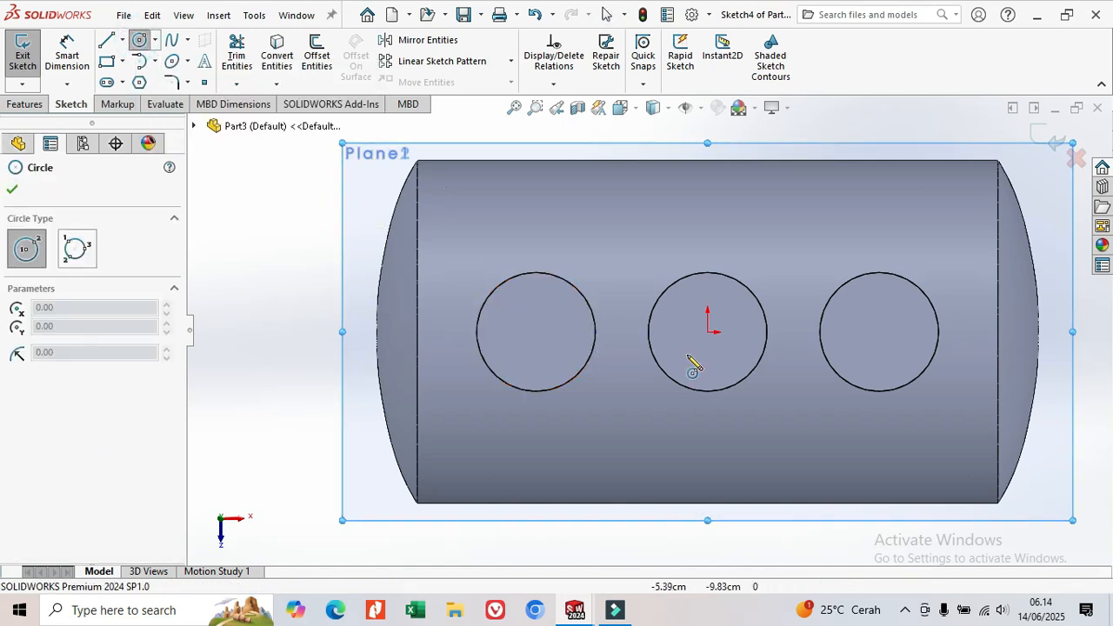
scroll(597, 380, down, 3)
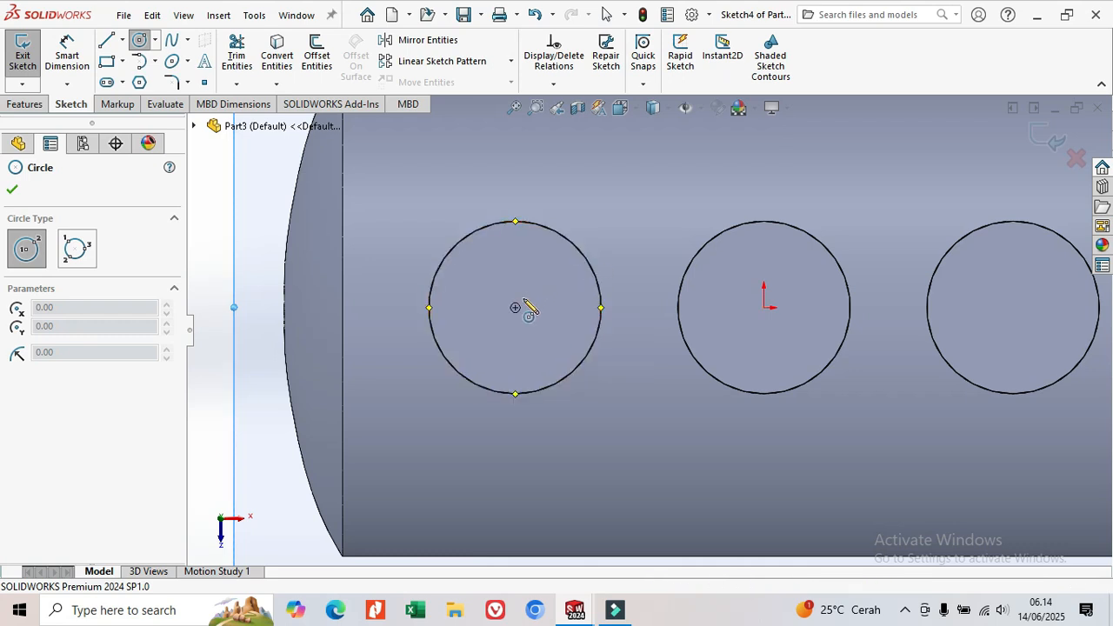
click(516, 310)
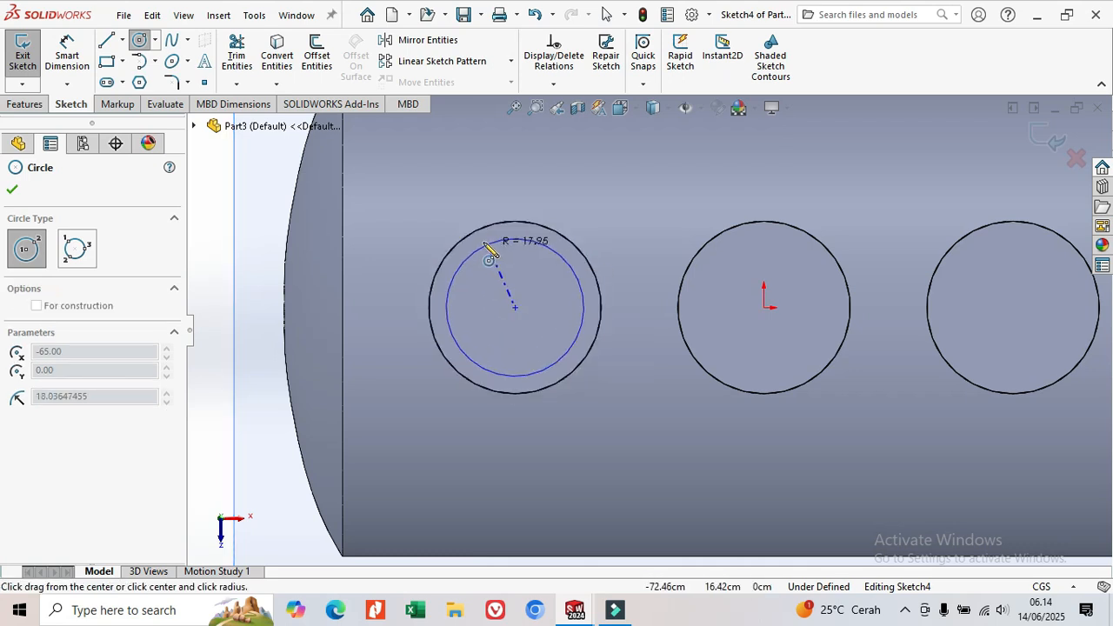
click(485, 253)
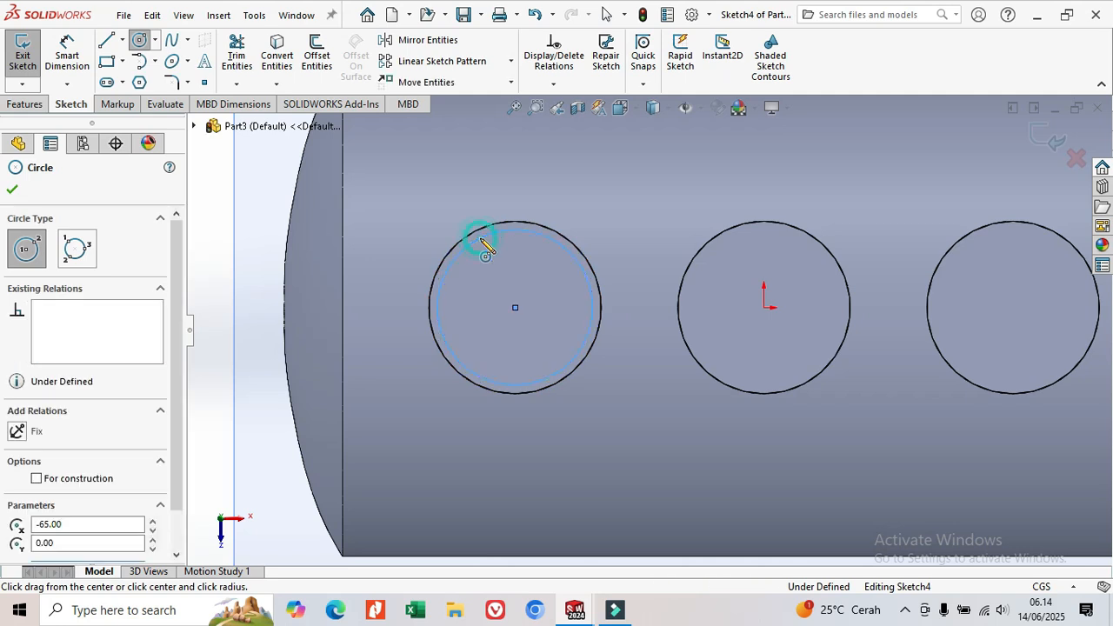
Dimension the gap between the new circle and the fitting's outer edge, setting it to 0.75 cm
click(50, 77)
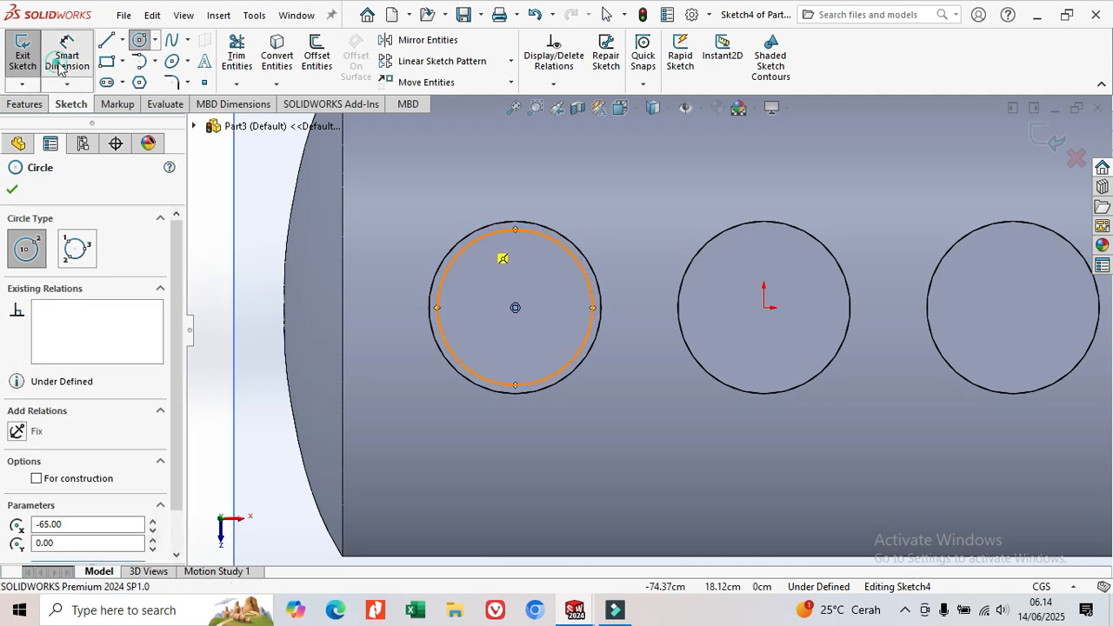
scroll(562, 243, down, 5)
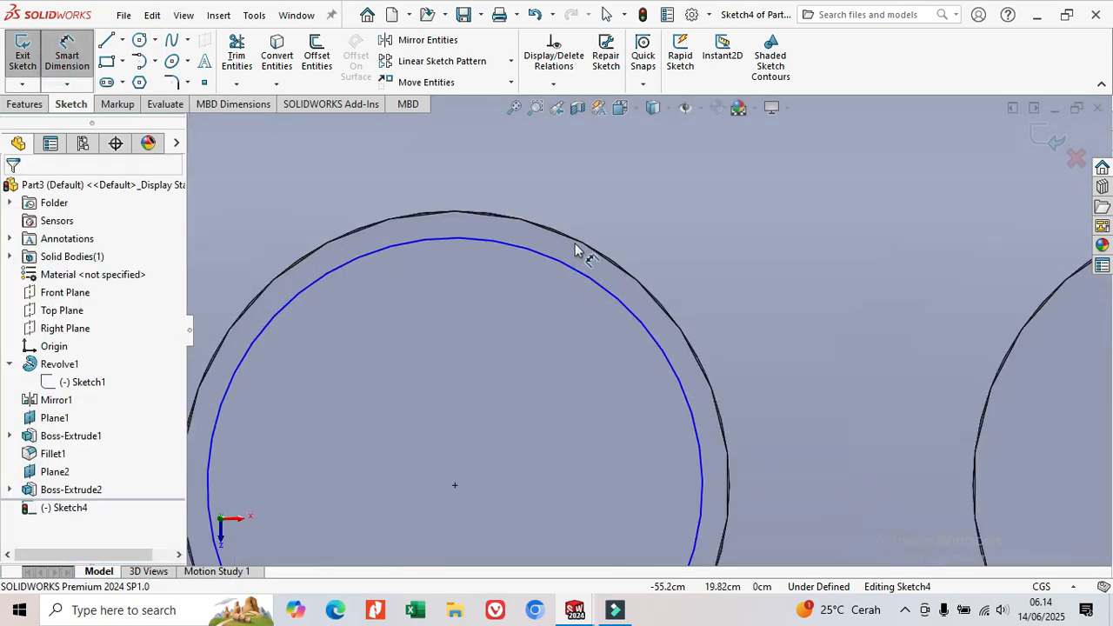
click(570, 270)
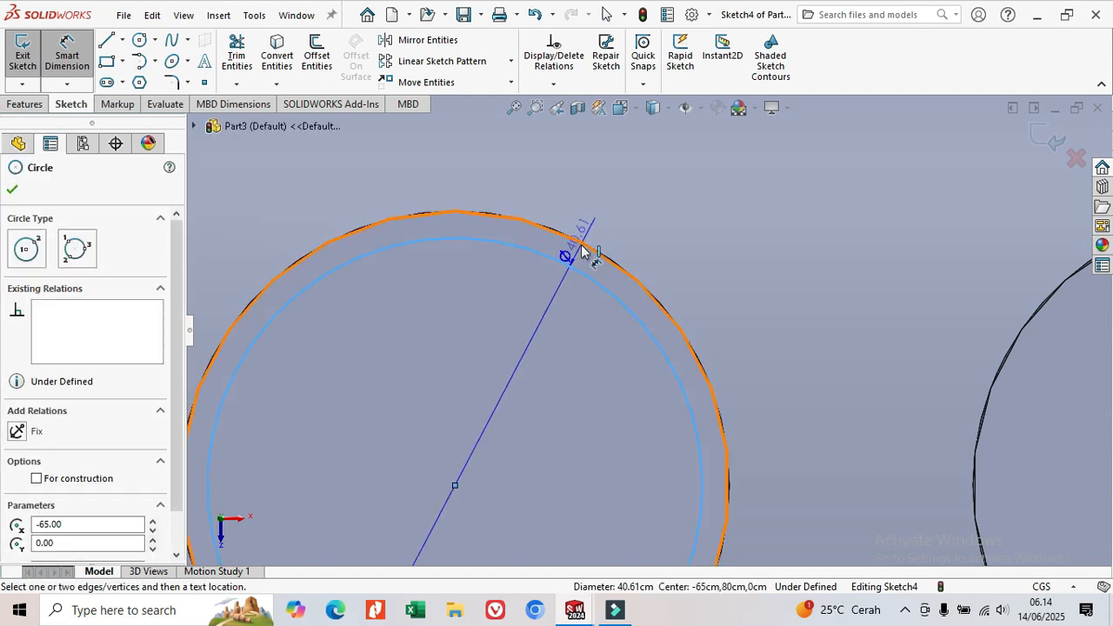
click(581, 245)
click(669, 213)
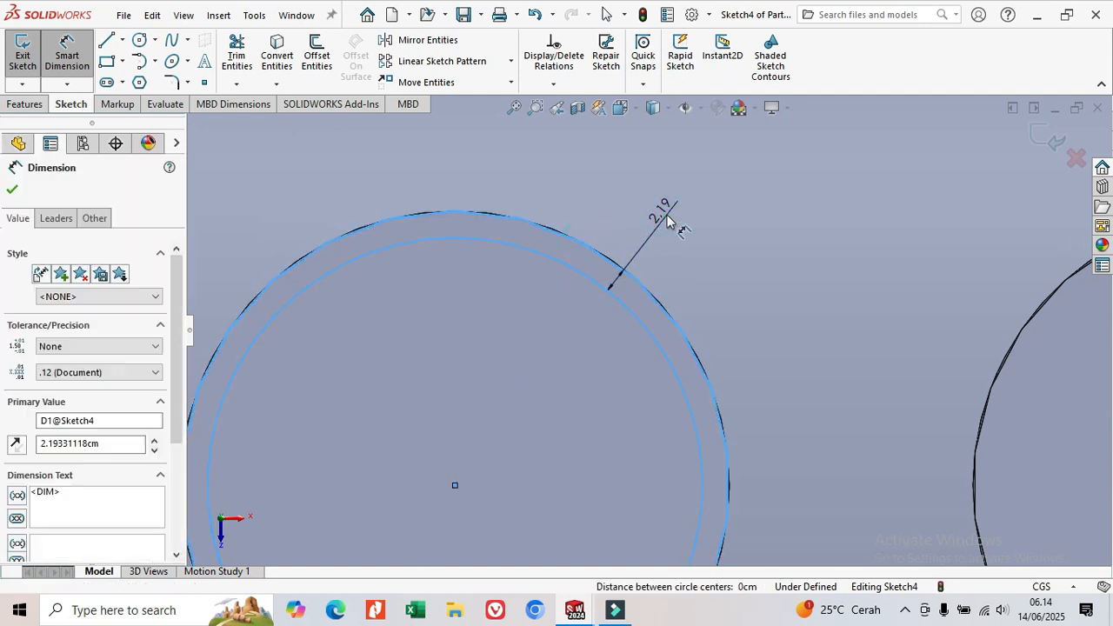
text(0)
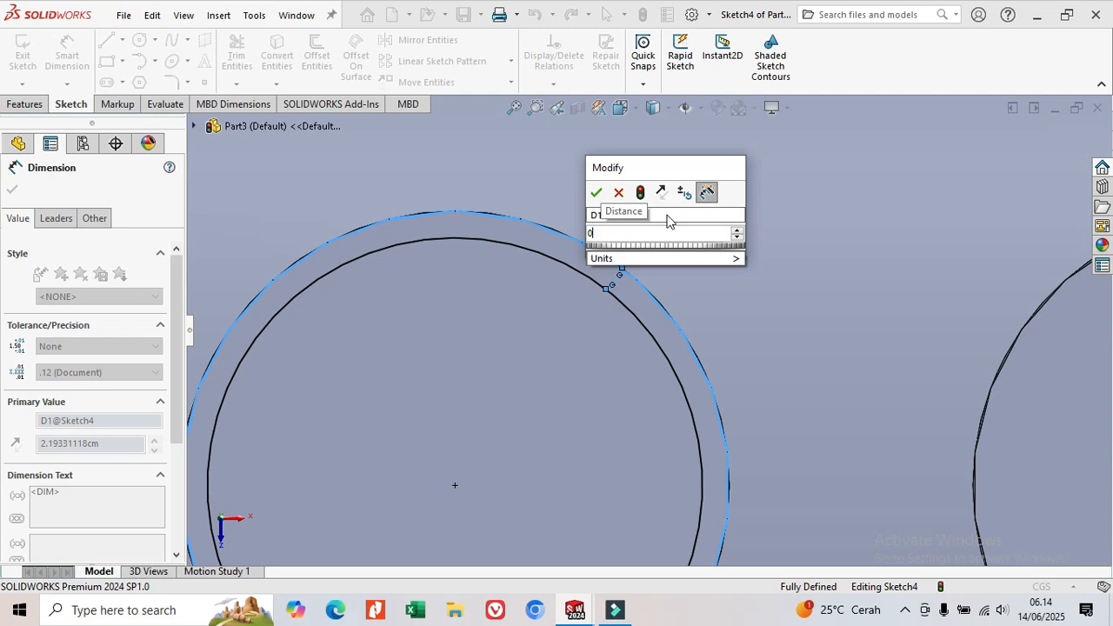
text(.75)
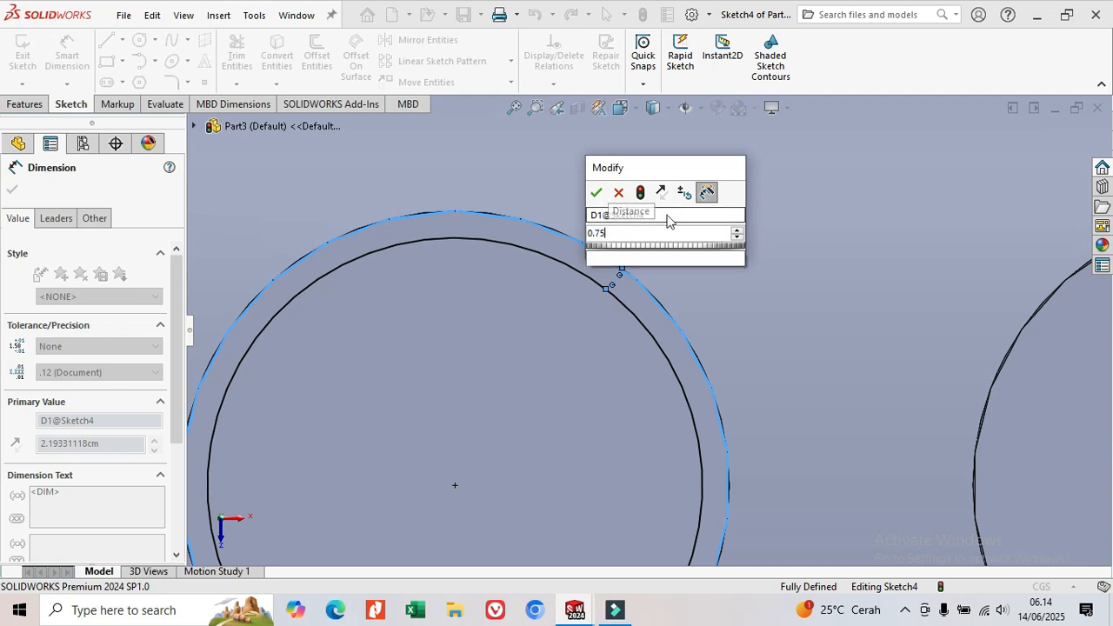
key(Return)
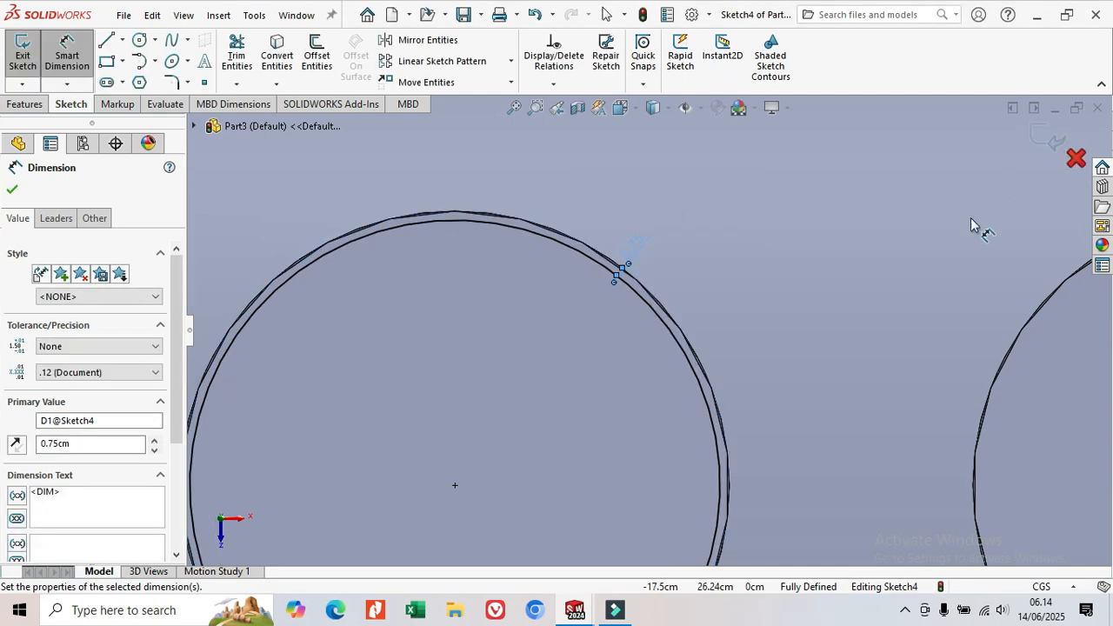
Pattern the inner circle linearly along the X-axis with 3 instances spaced 65 cm apart
scroll(745, 392, up, 6)
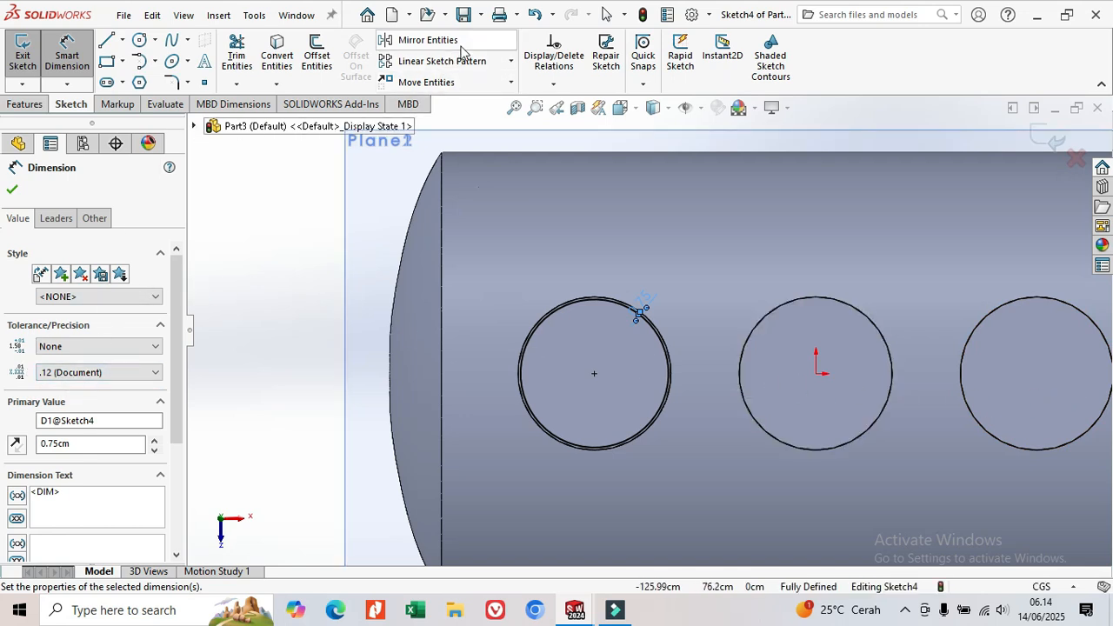
click(513, 63)
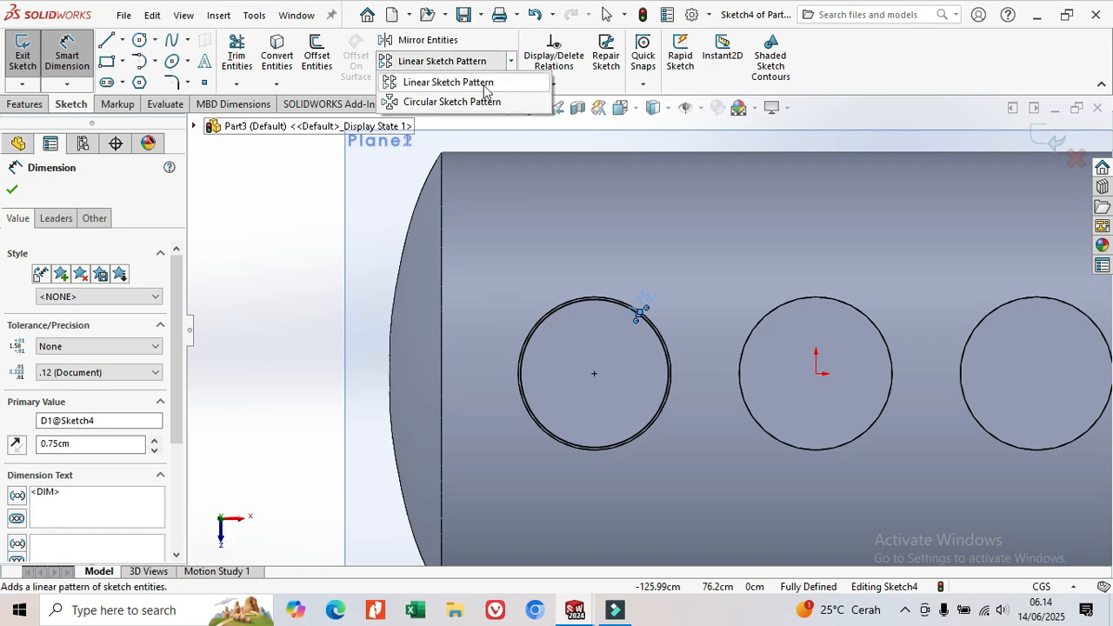
click(485, 86)
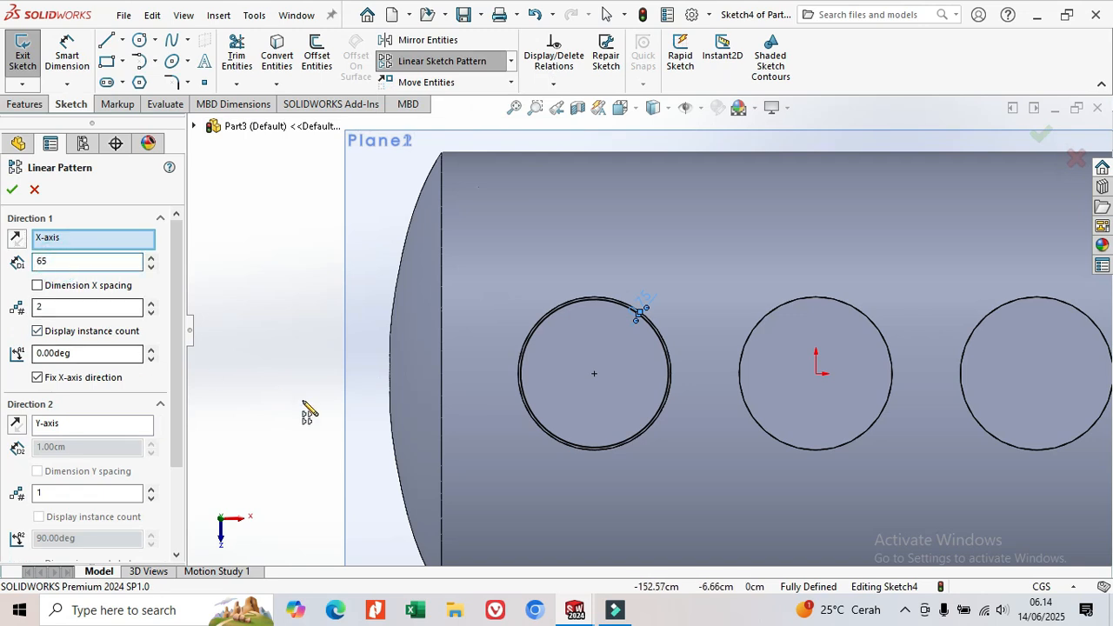
scroll(161, 467, down, 3)
click(110, 509)
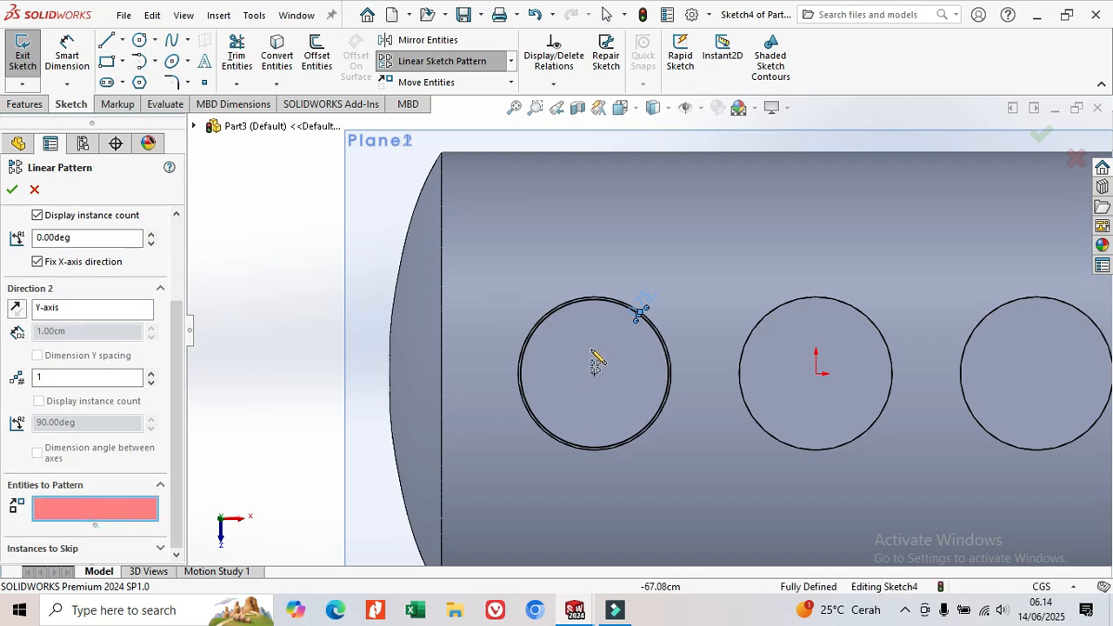
scroll(564, 348, down, 4)
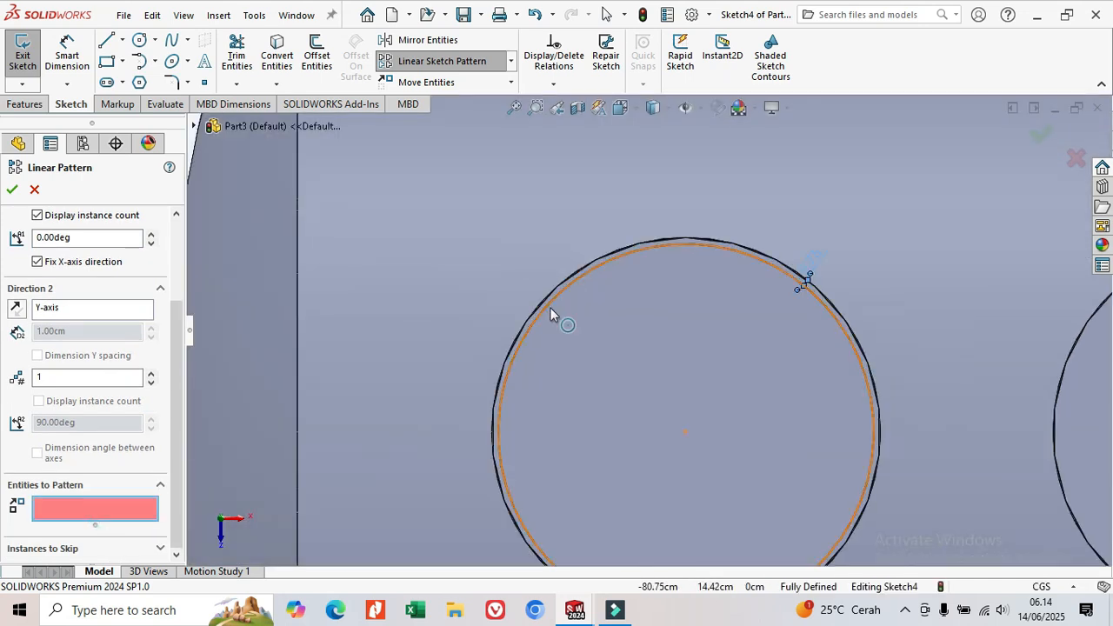
click(550, 310)
scroll(583, 348, up, 5)
scroll(576, 351, up, 2)
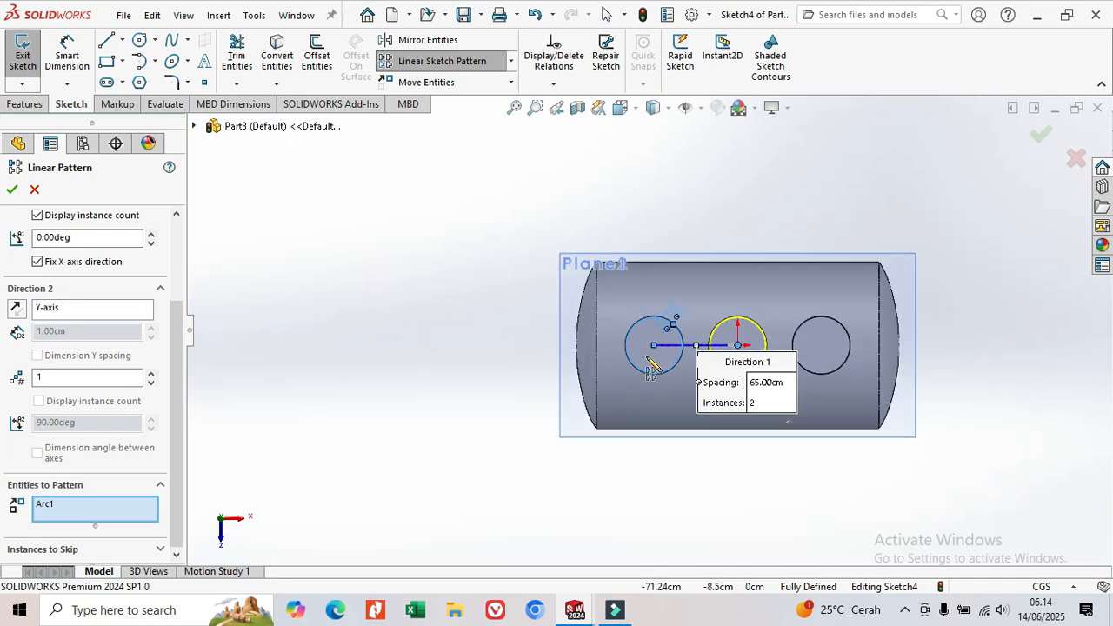
scroll(109, 294, up, 3)
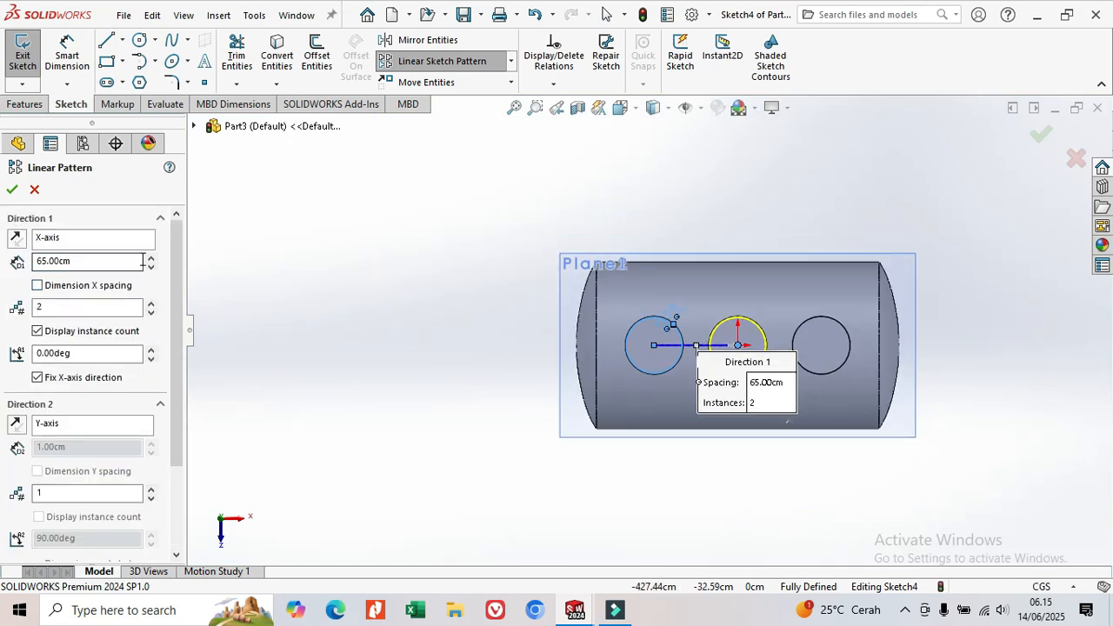
click(152, 304)
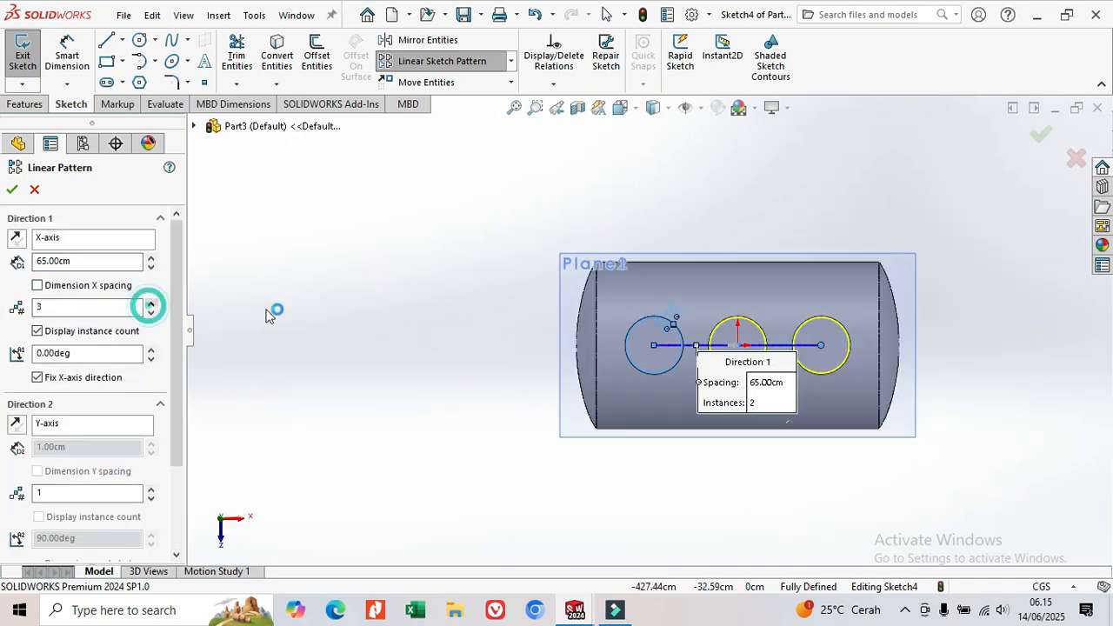
click(12, 191)
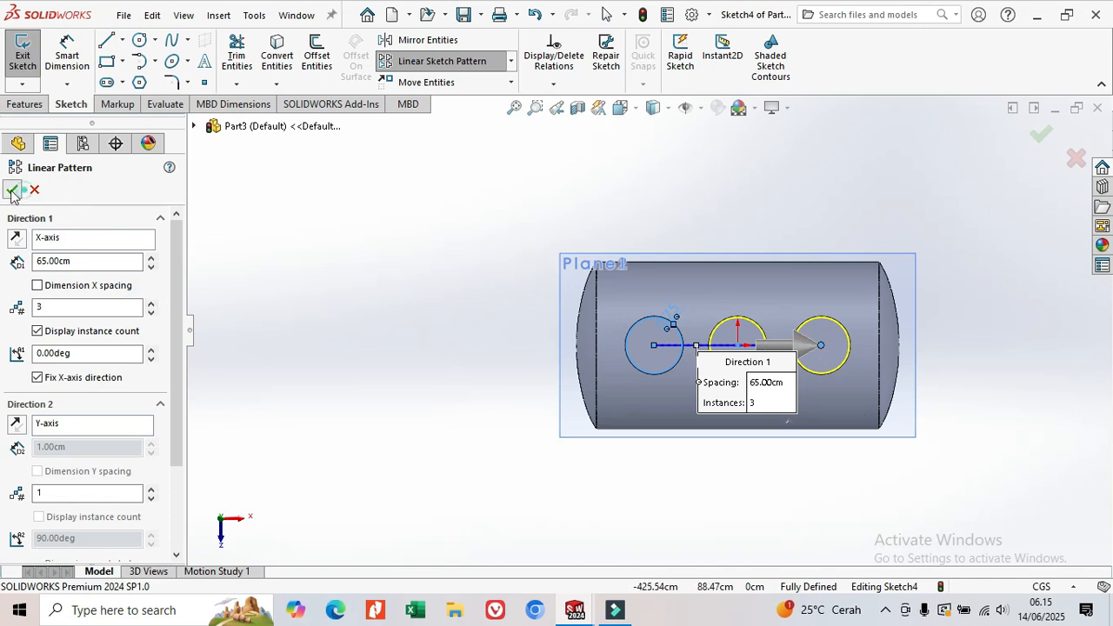
Start an extruded cut of the three inner circles and try the Up To Next end condition
scroll(805, 364, down, 3)
scroll(770, 356, down, 3)
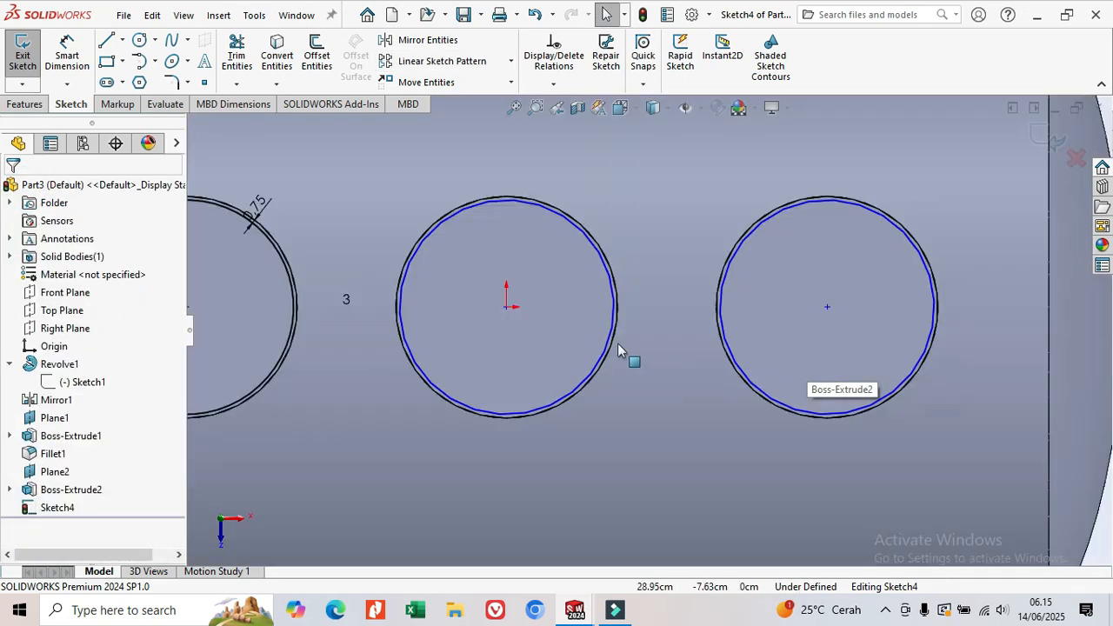
click(26, 104)
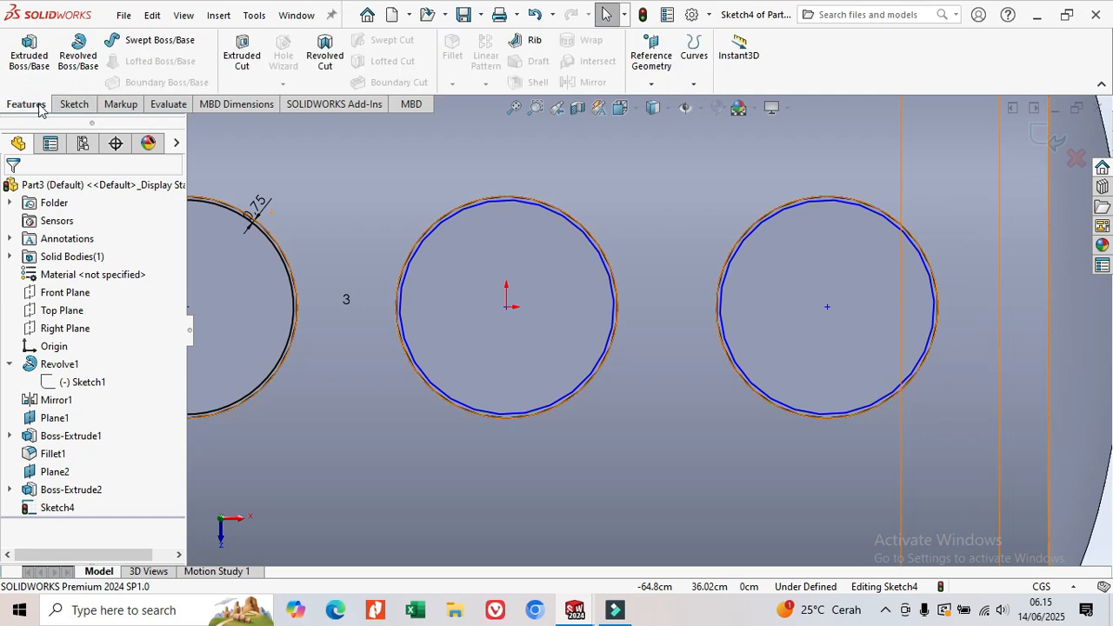
click(241, 55)
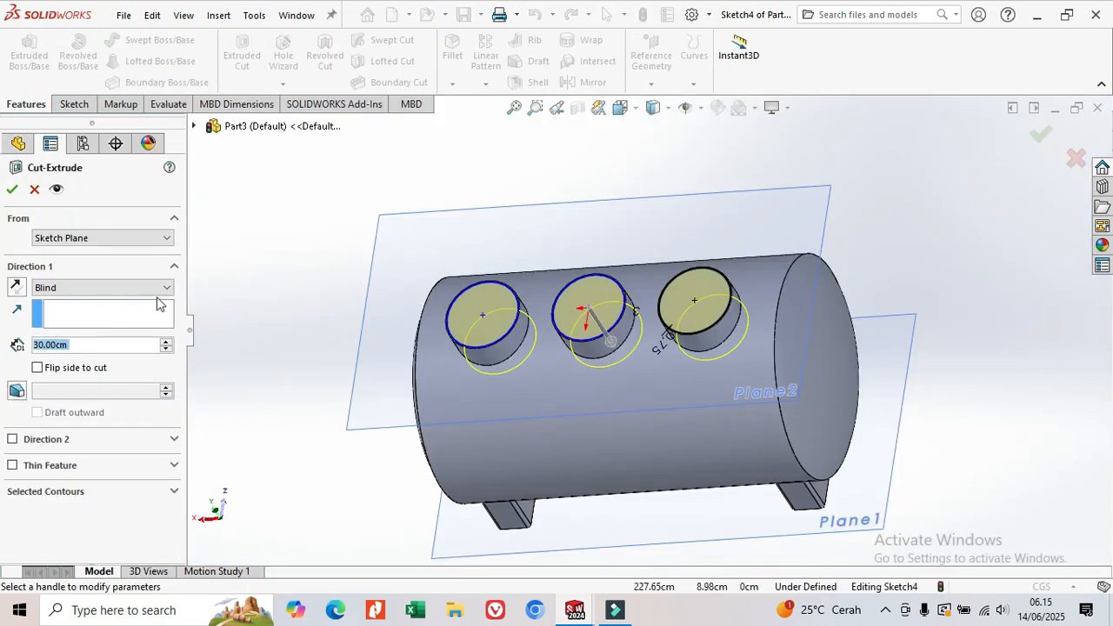
click(165, 288)
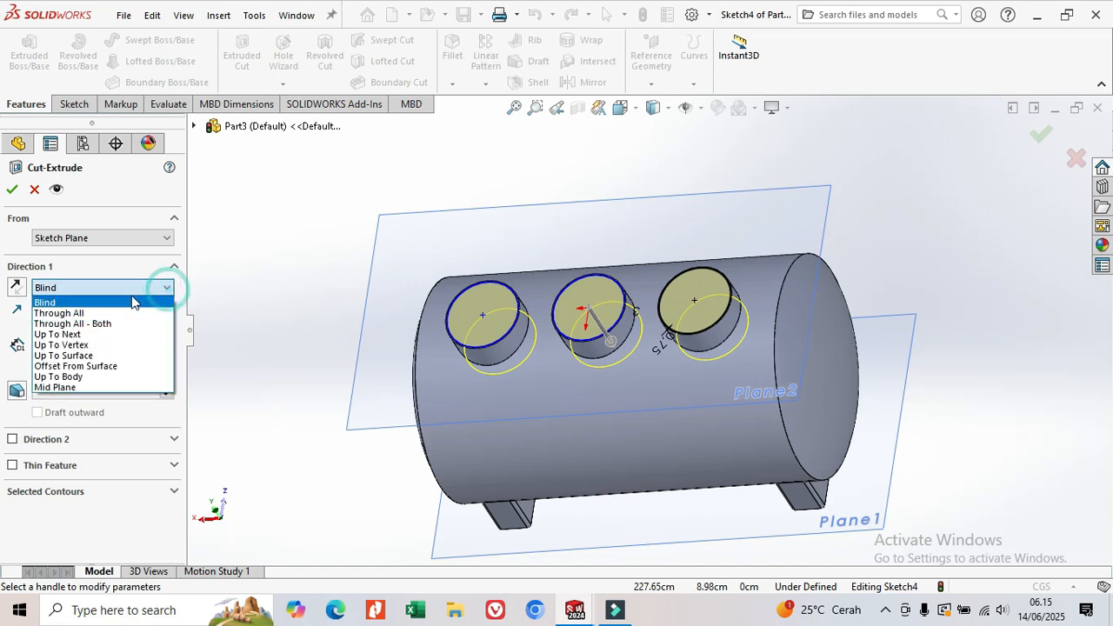
click(103, 335)
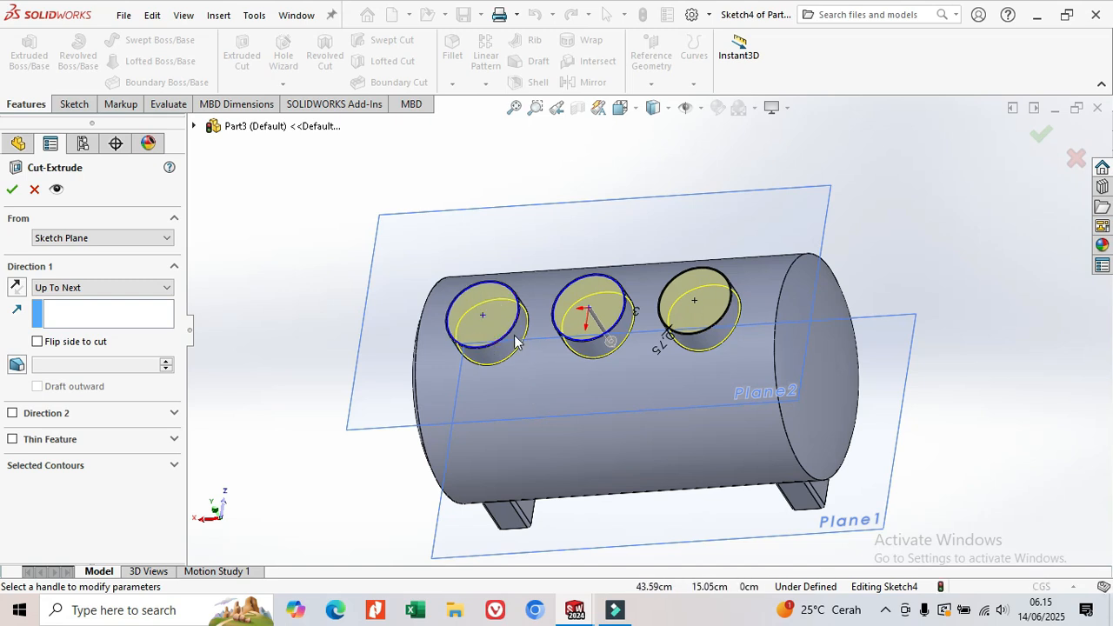
Try a Blind end condition with a 39 cm depth for the cut of the three circles, toggling its direction
click(166, 288)
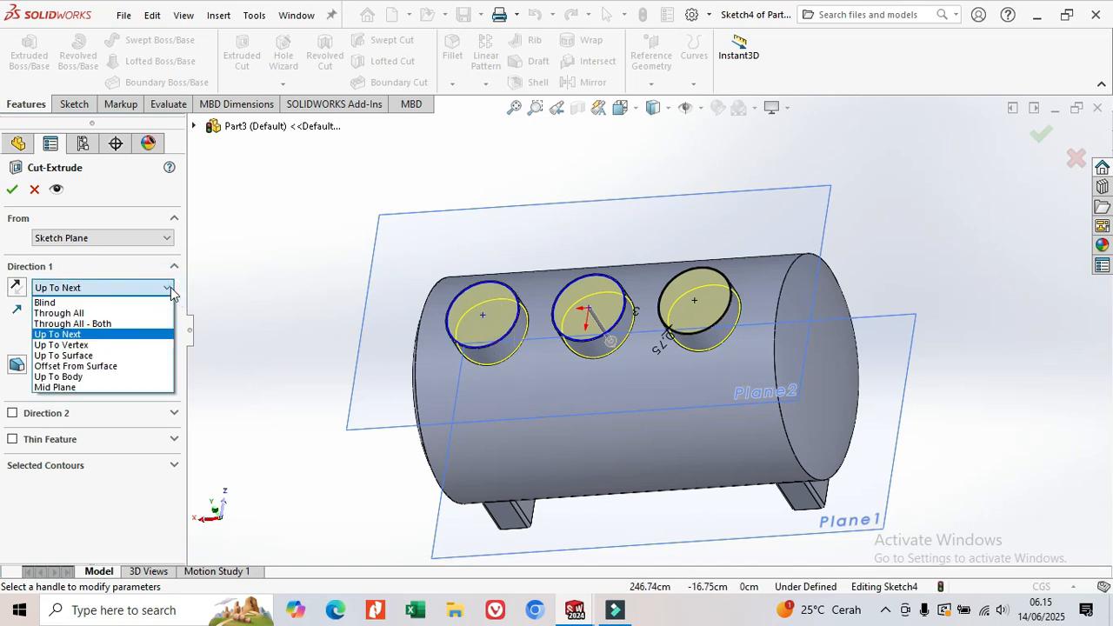
click(141, 303)
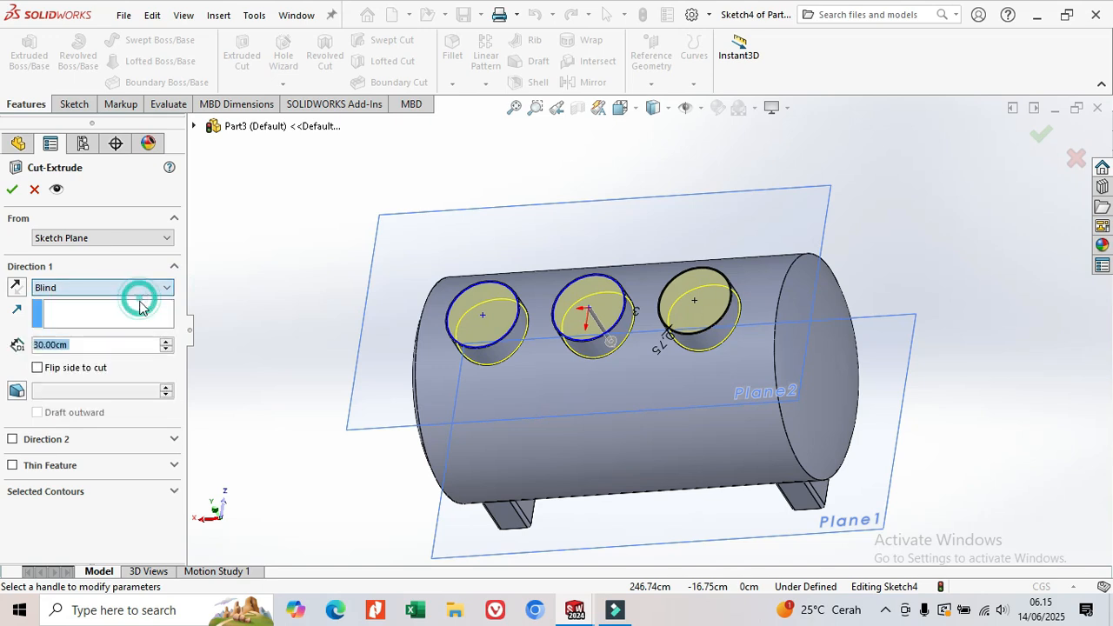
click(169, 341)
click(170, 342)
click(169, 342)
click(170, 341)
click(170, 341)
click(170, 342)
click(169, 342)
click(169, 342)
click(170, 341)
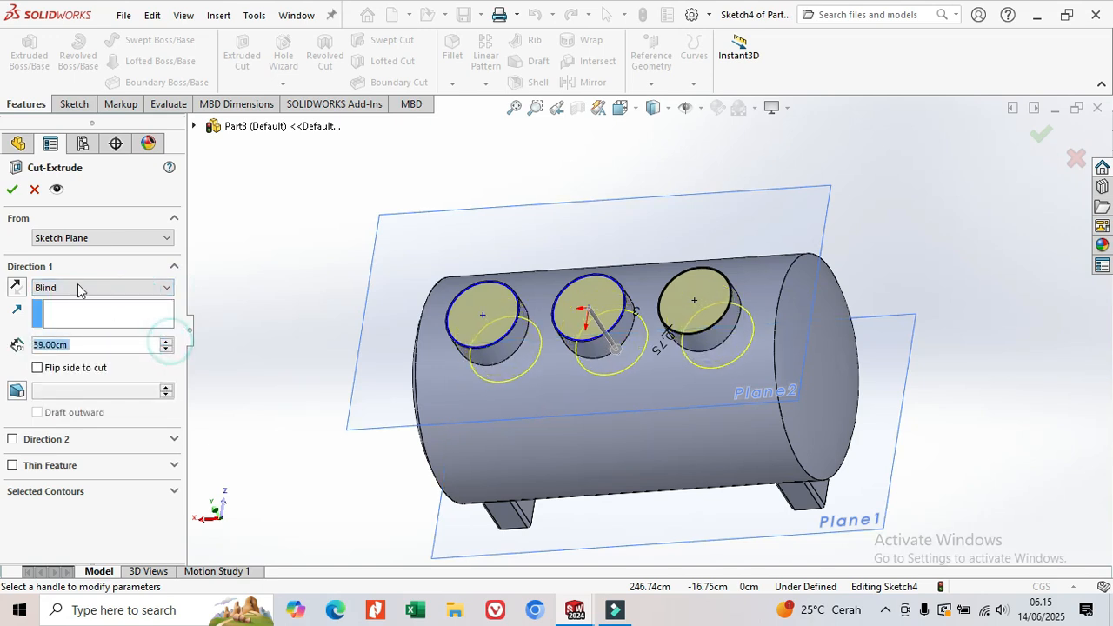
click(16, 288)
click(16, 288)
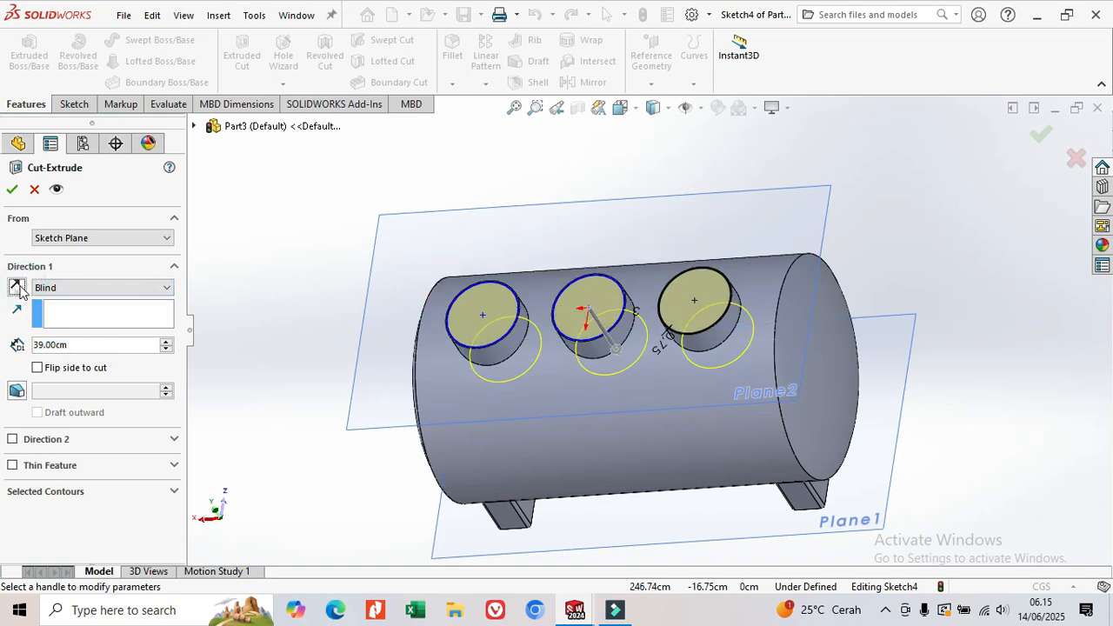
Cut the three inner circles through the upper fittings with the Up To Next end condition
click(169, 294)
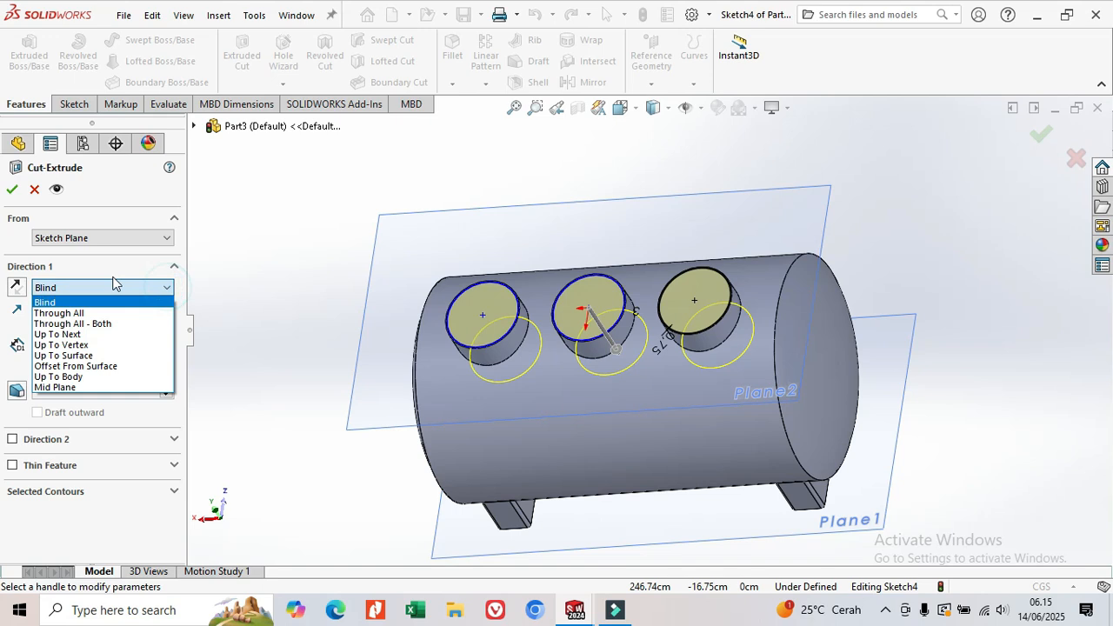
click(90, 335)
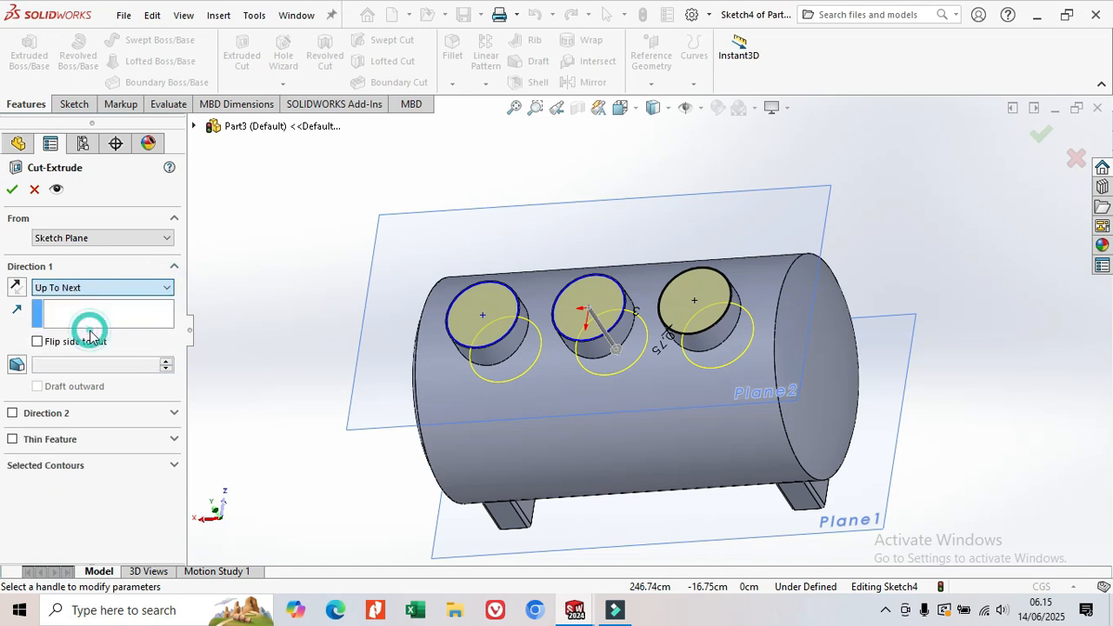
click(12, 189)
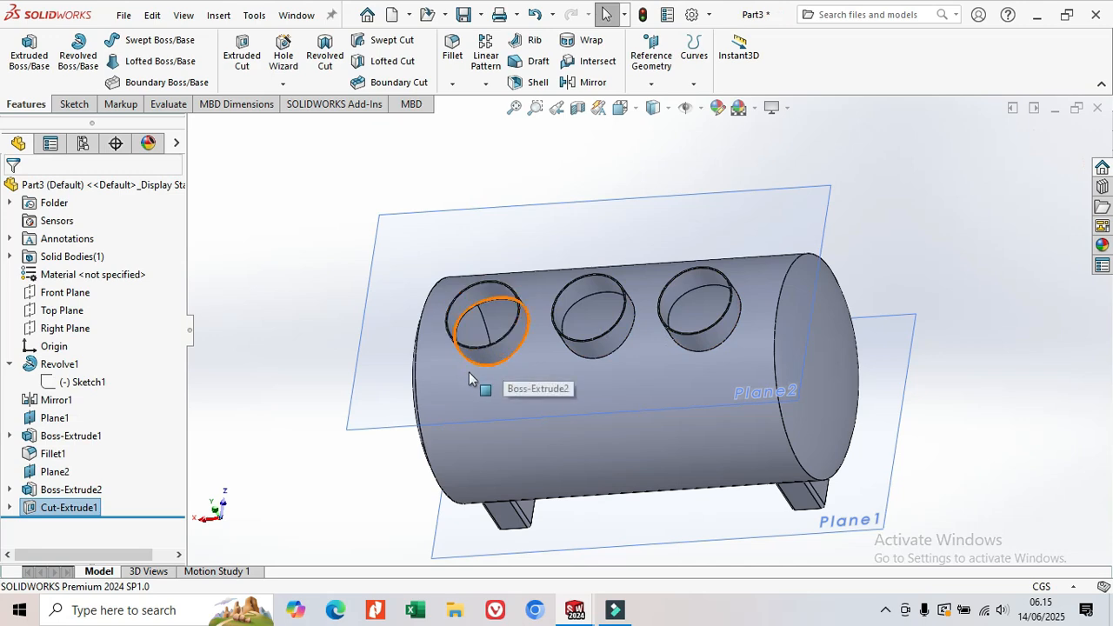
Sketch a circle about 57 cm in diameter on Plane2, concentric with the upper fitting centred at X -65 cm
mouse_move(569, 325)
middle_down()
mouse_move(604, 378)
mouse_move(597, 412)
mouse_move(552, 363)
mouse_move(520, 226)
mouse_move(600, 325)
mouse_move(581, 342)
middle_up()
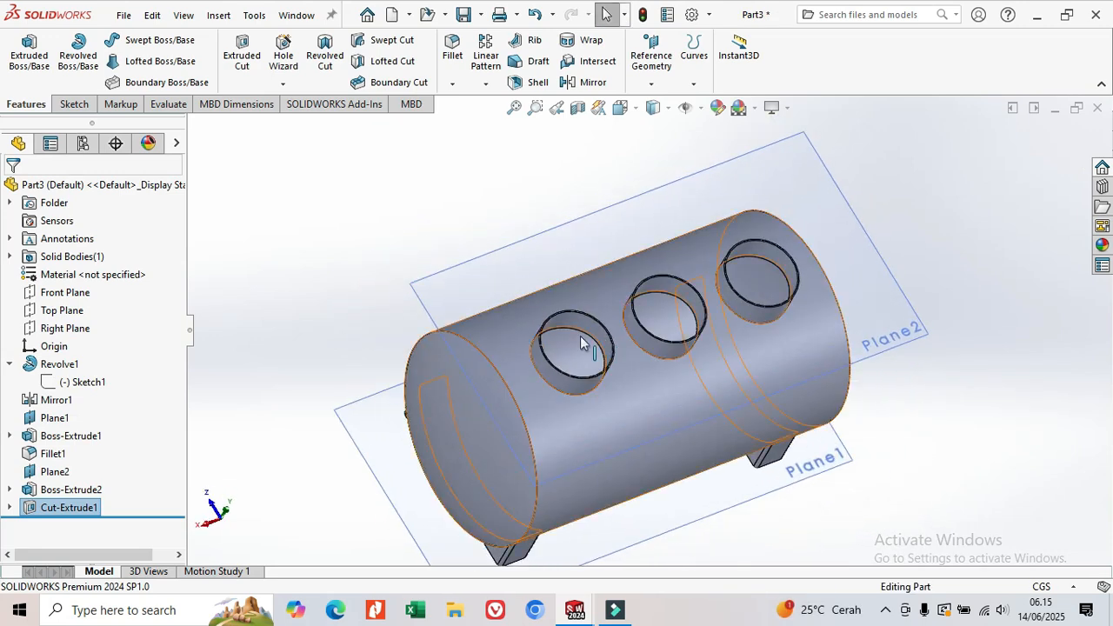
click(66, 475)
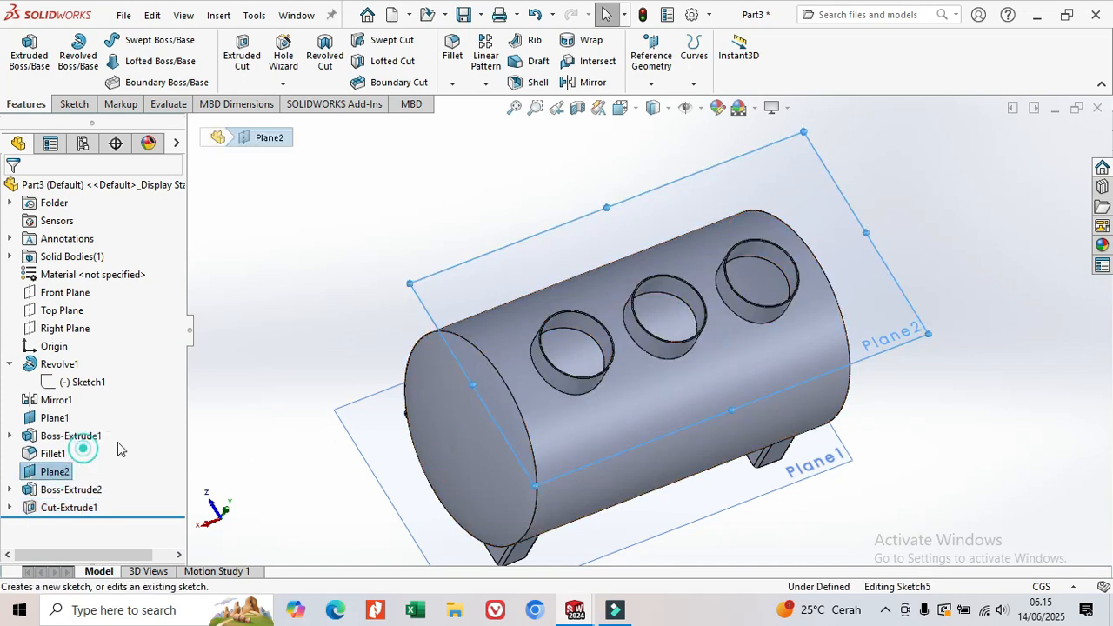
click(80, 449)
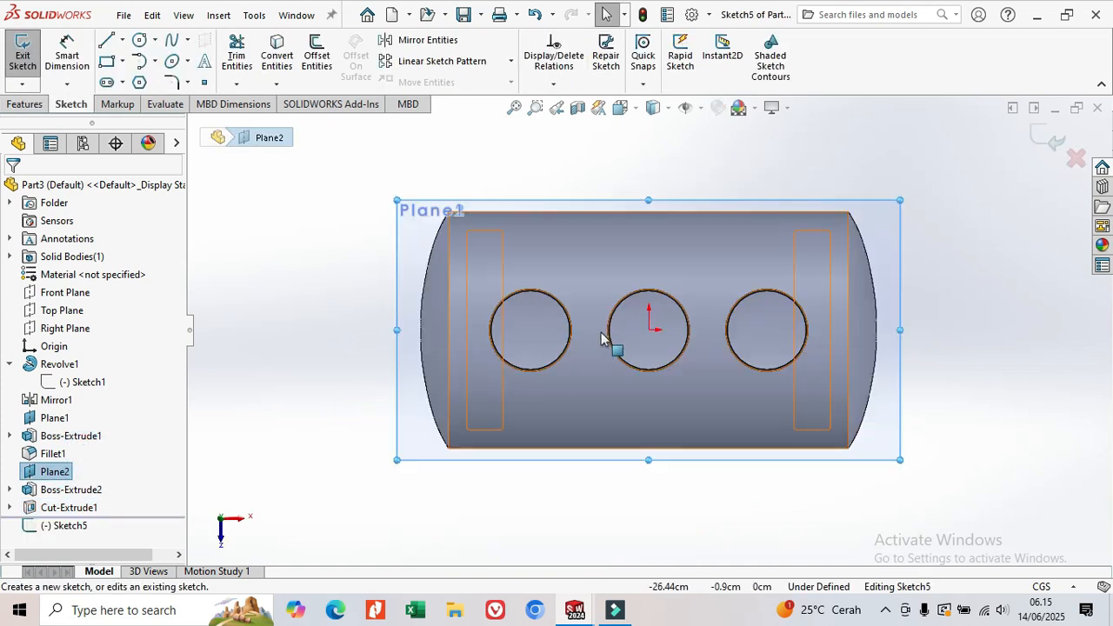
click(139, 40)
scroll(539, 340, down, 5)
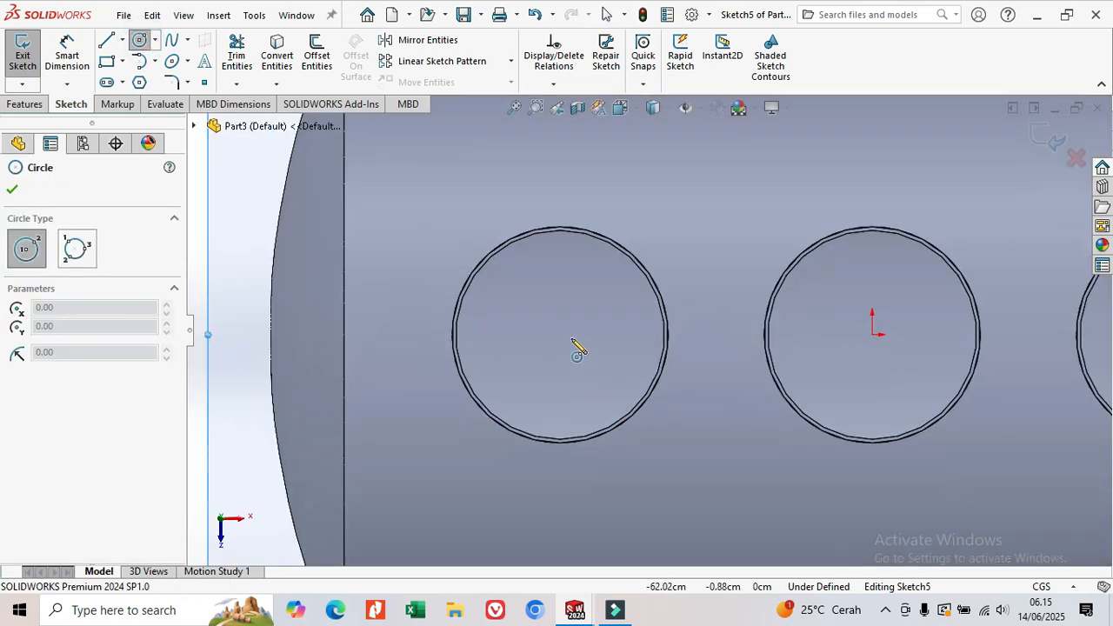
mouse_move(670, 295)
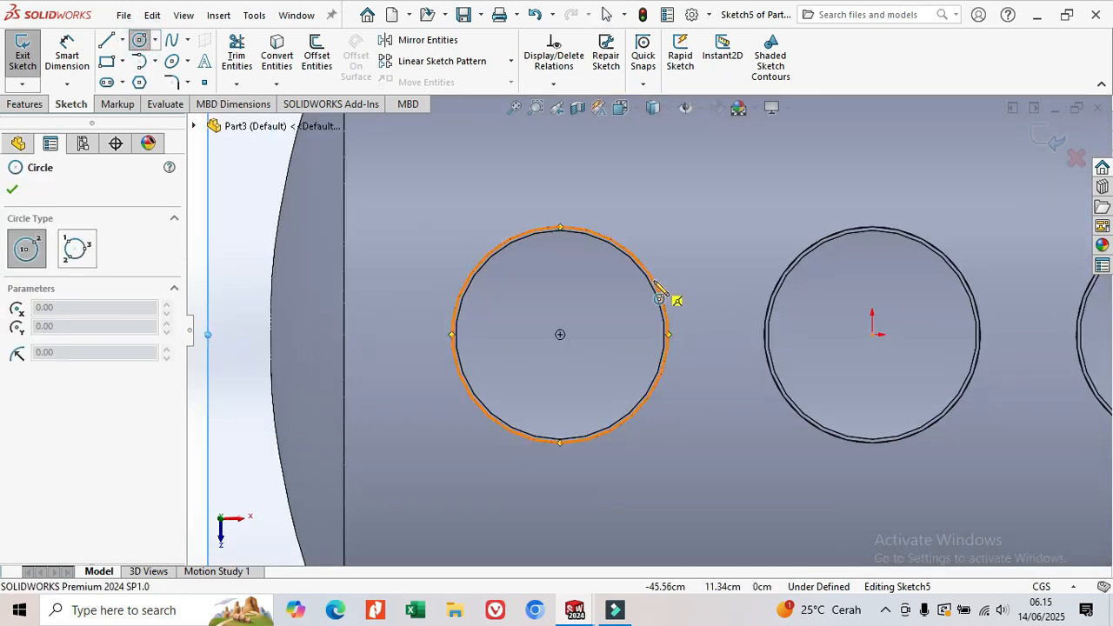
click(561, 338)
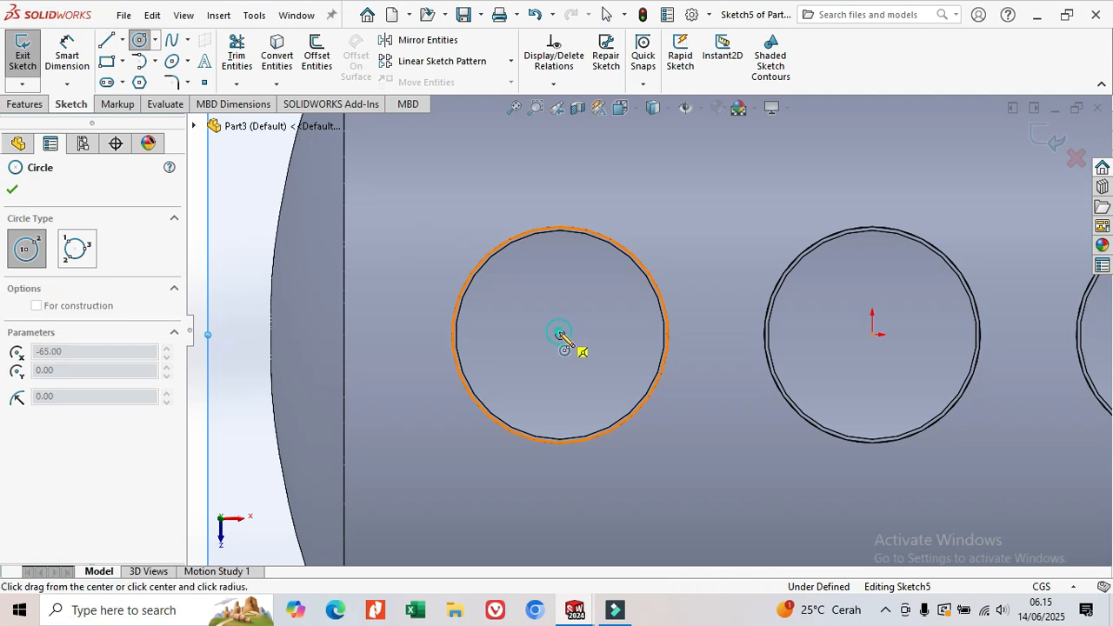
click(553, 200)
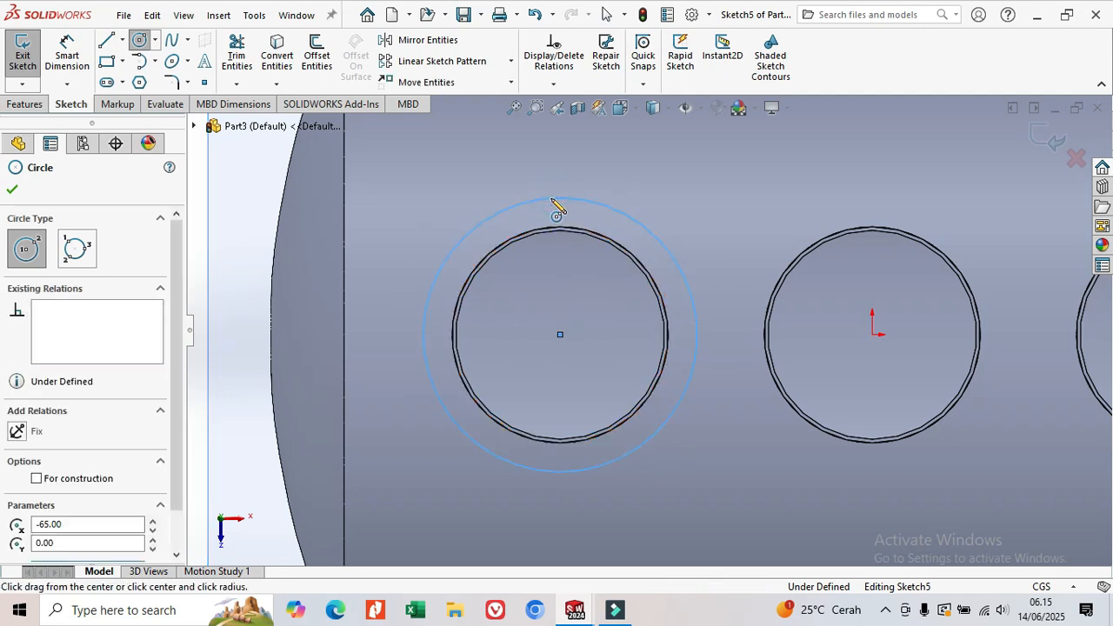
Dimension the gap between the new circle and the fitting's inner edge, setting it to 8 cm
click(68, 57)
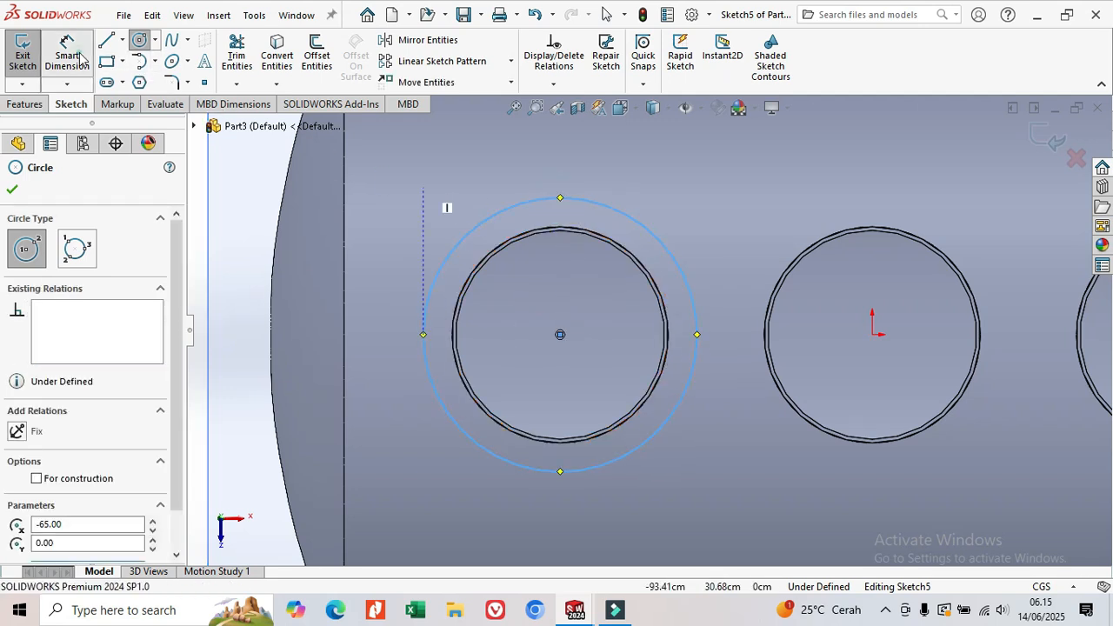
click(563, 199)
scroll(561, 205, down, 2)
scroll(575, 233, down, 2)
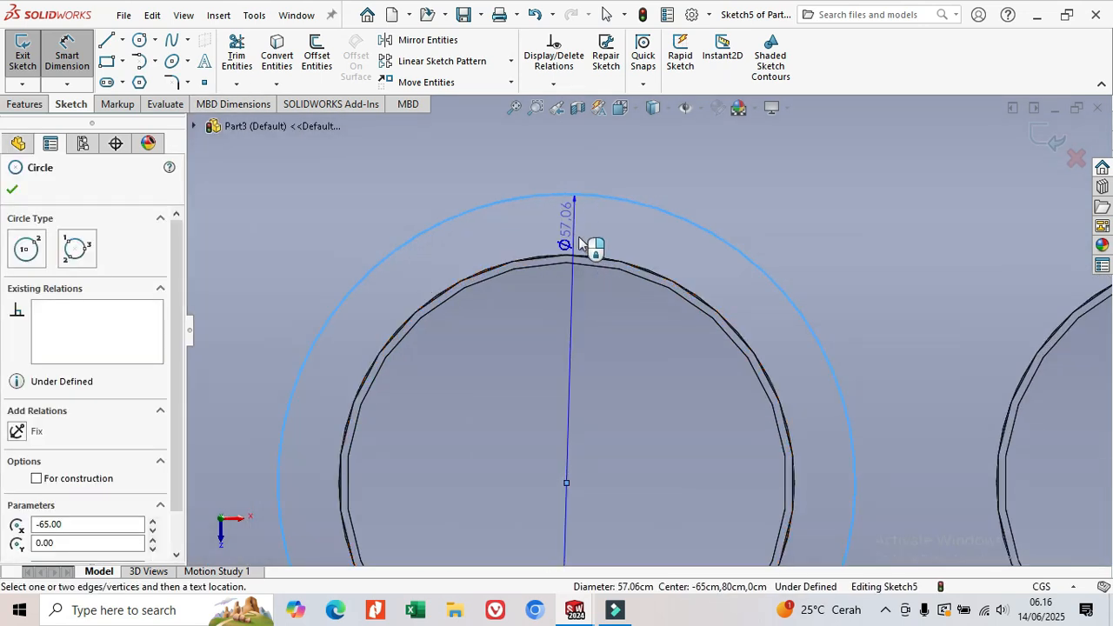
click(584, 271)
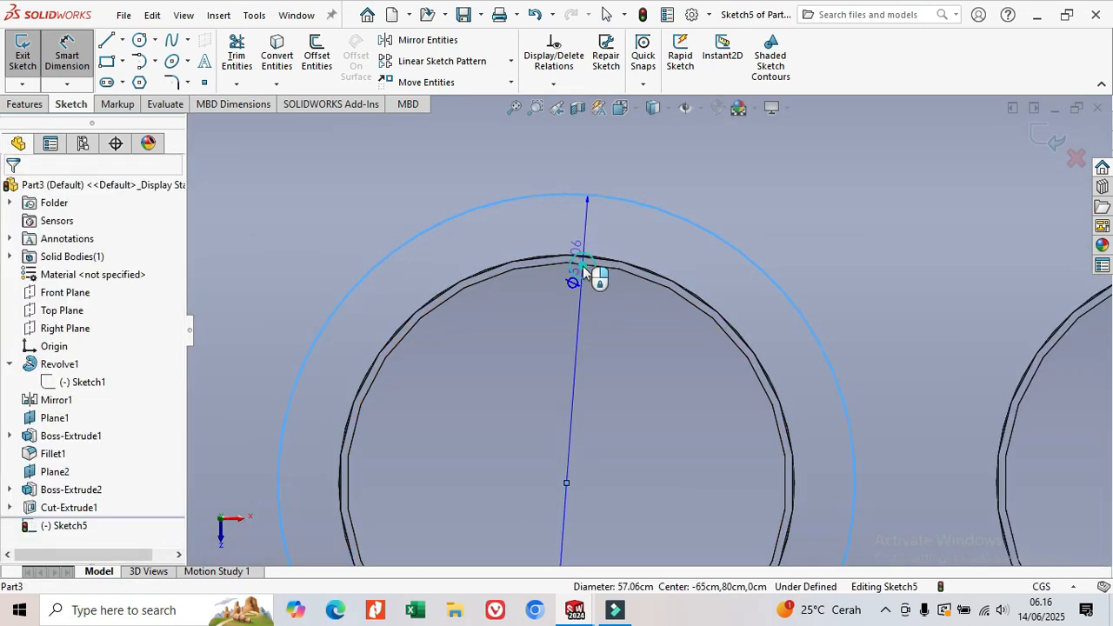
click(583, 161)
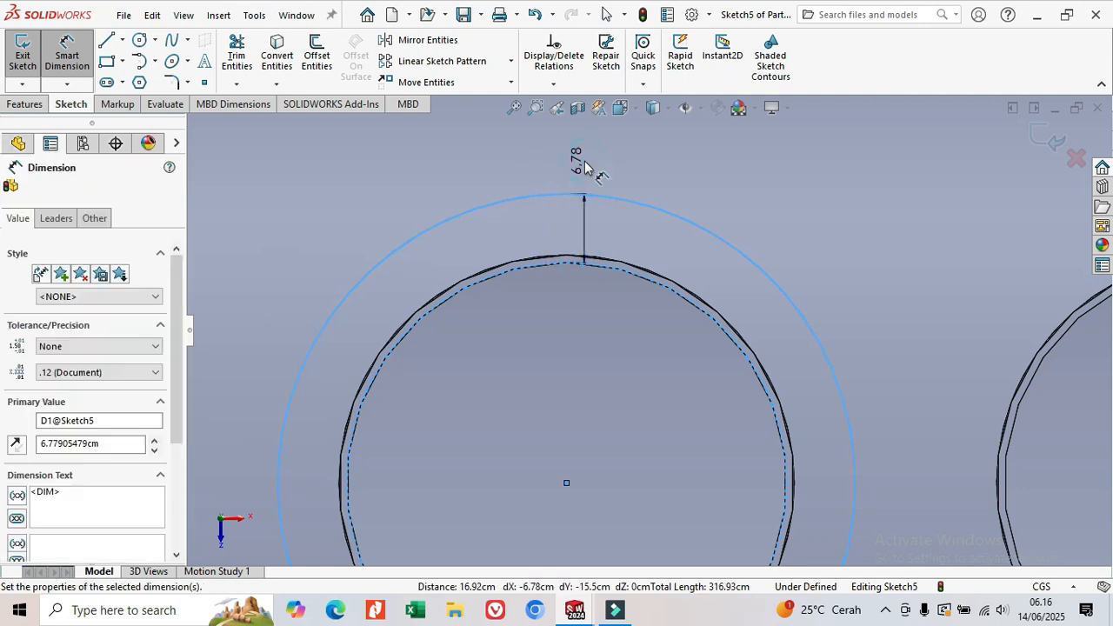
text(8)
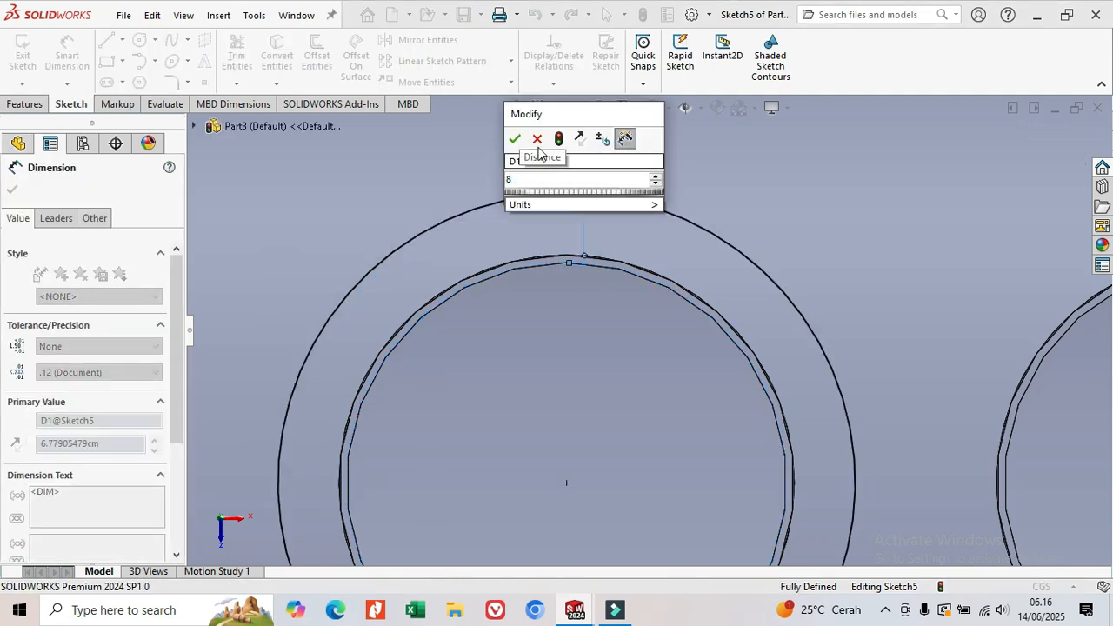
click(515, 140)
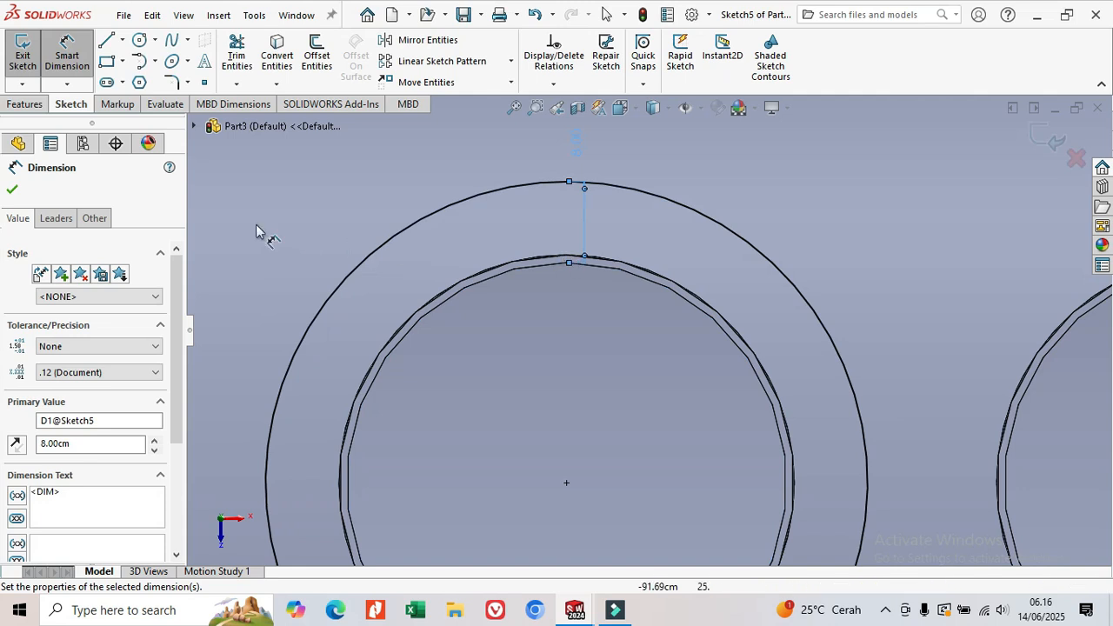
Extrude the large circle as a blind boss 1 cm deep, reversed toward the tank, with merged result
click(26, 105)
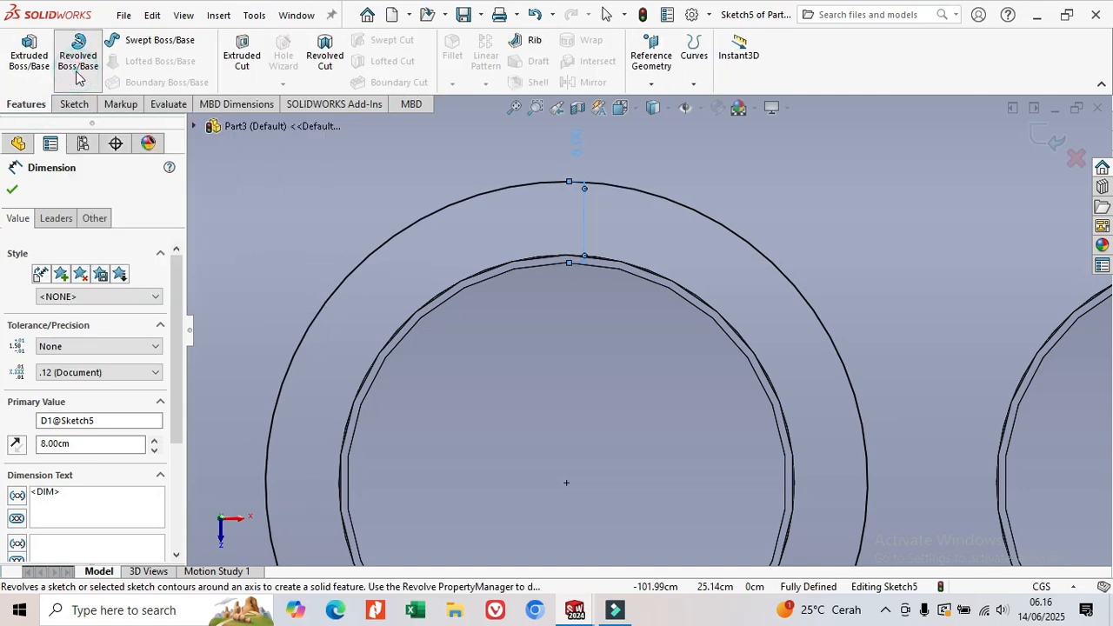
click(24, 64)
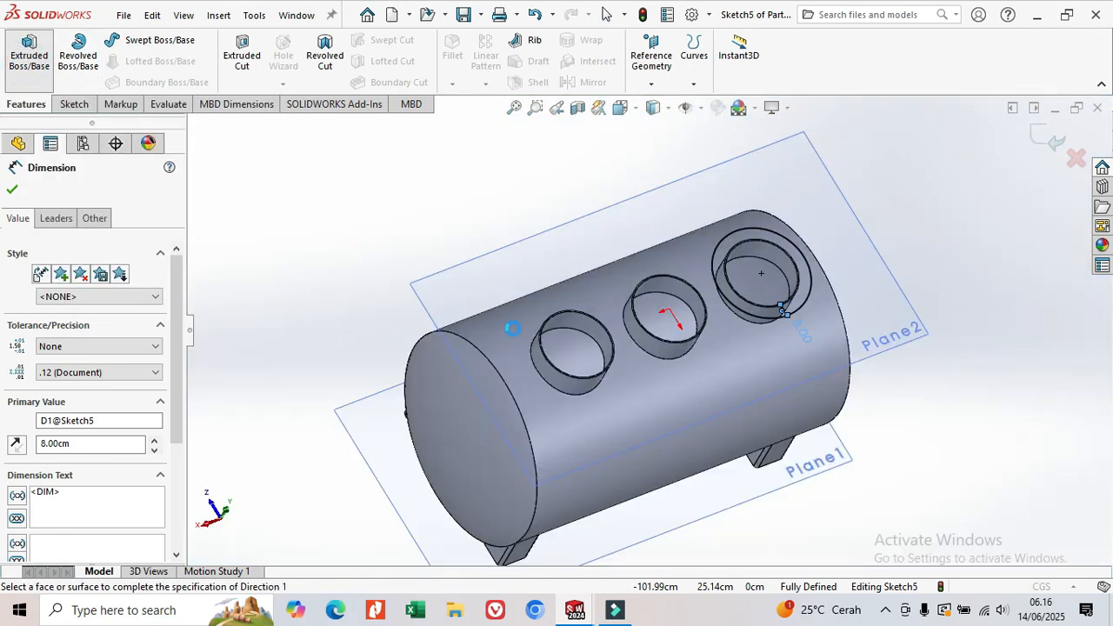
middle_drag(489, 262, 480, 235)
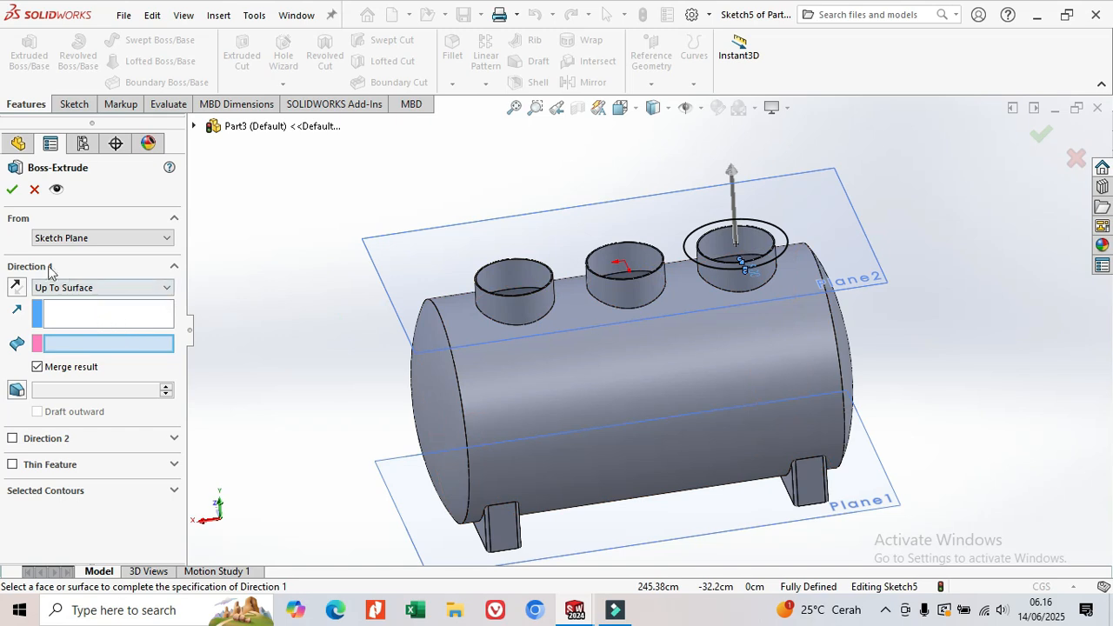
click(17, 287)
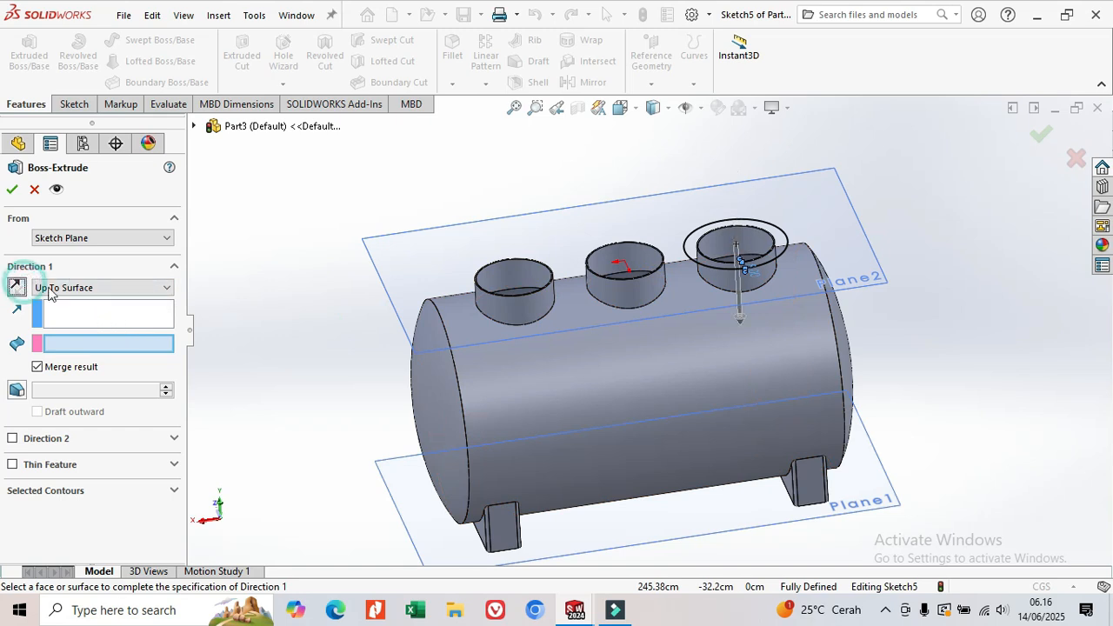
click(165, 287)
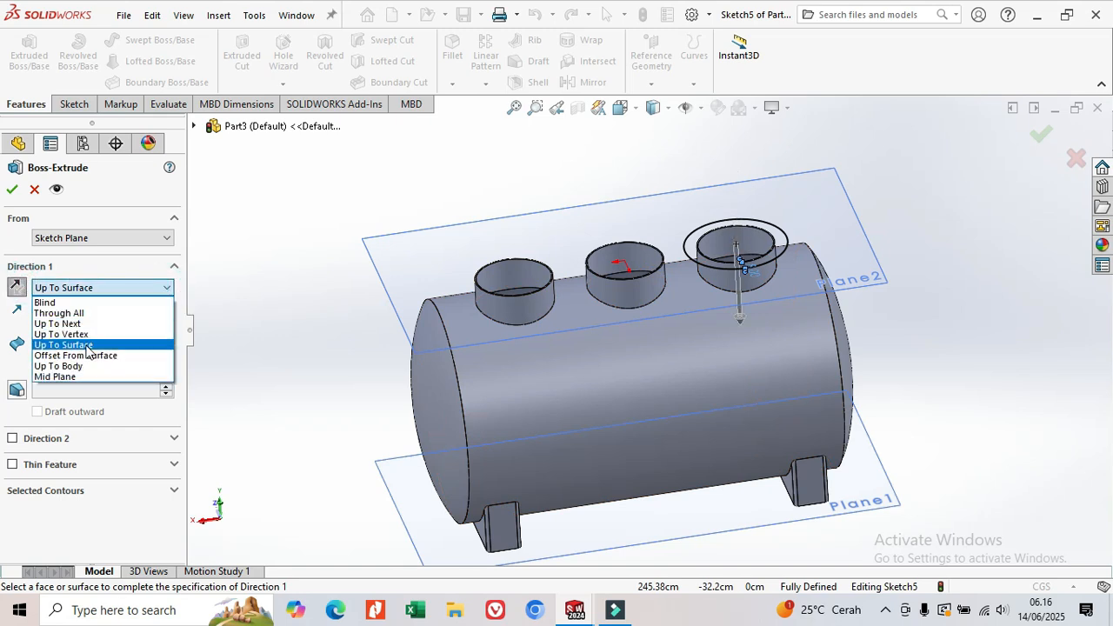
click(73, 303)
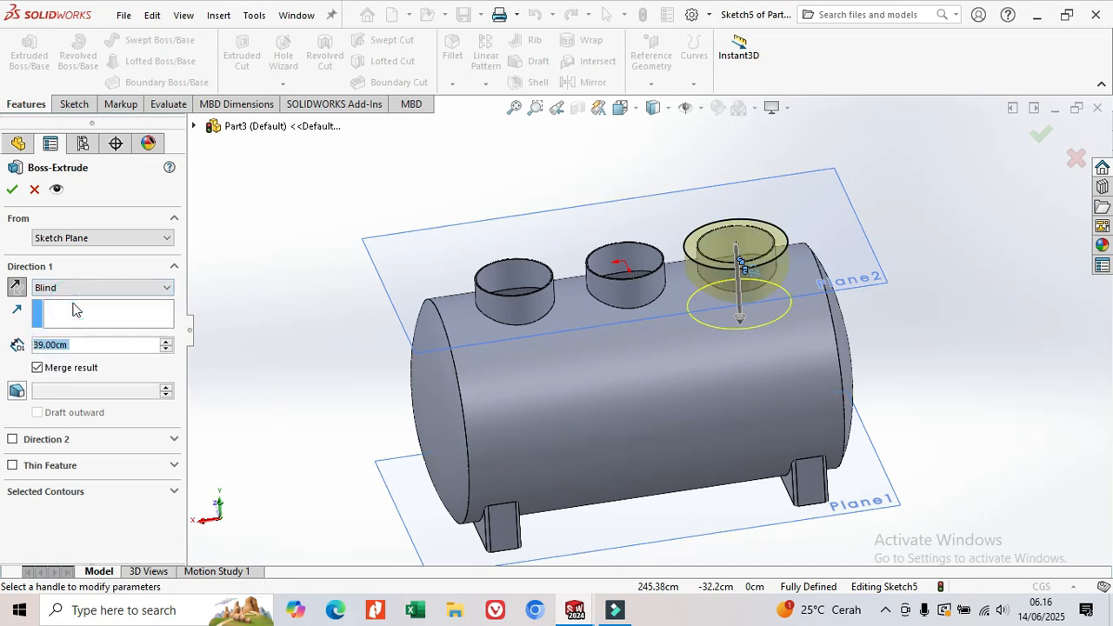
click(58, 346)
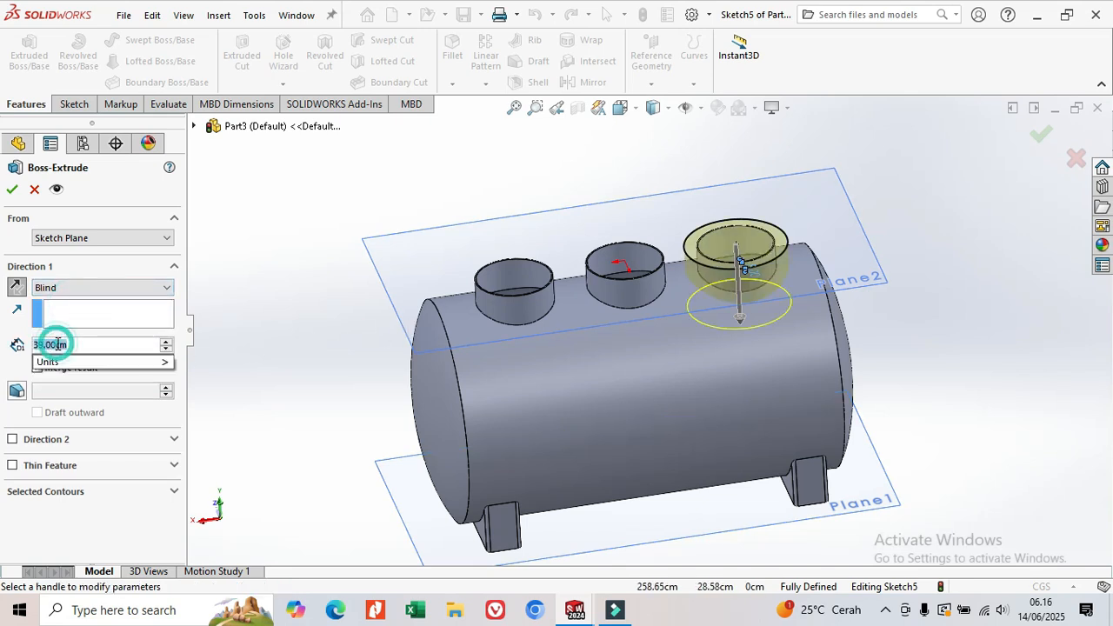
text(1)
mouse_move(102, 379)
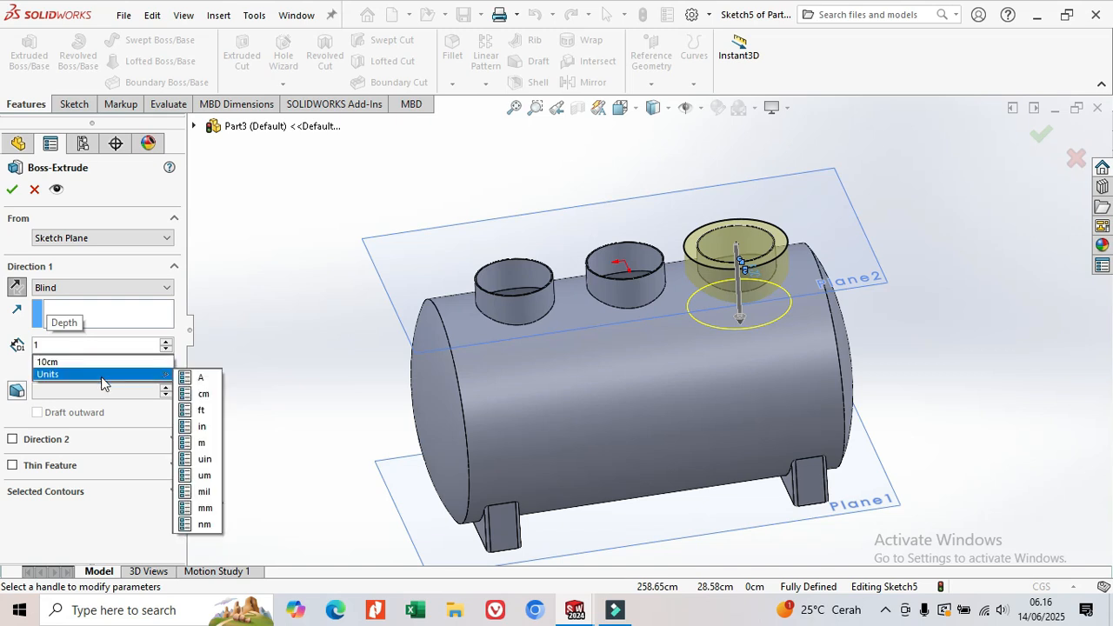
click(236, 327)
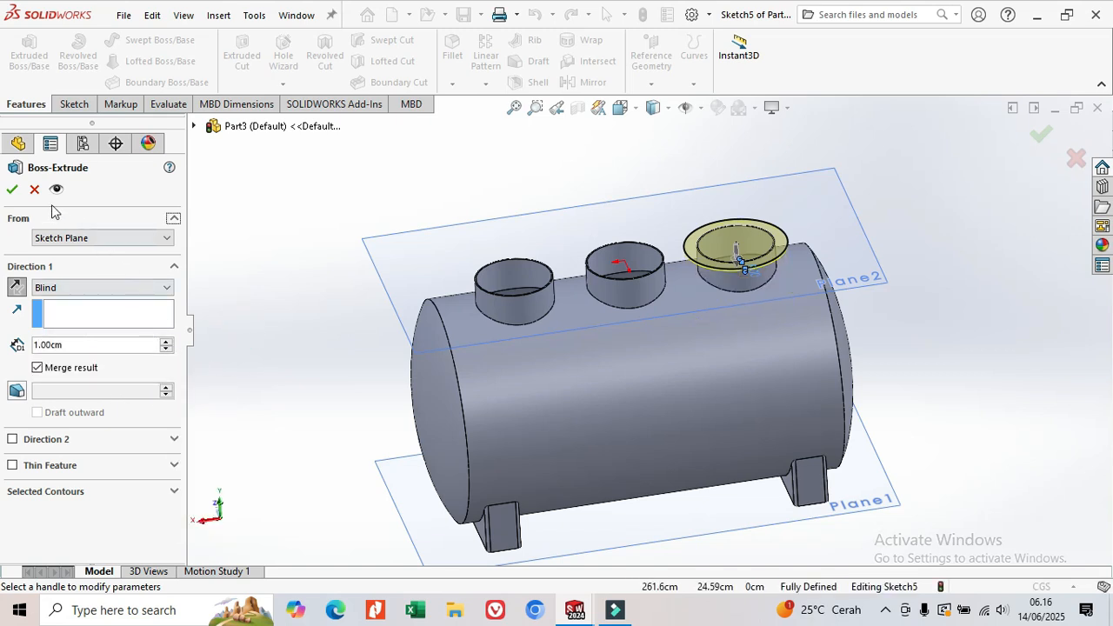
click(11, 189)
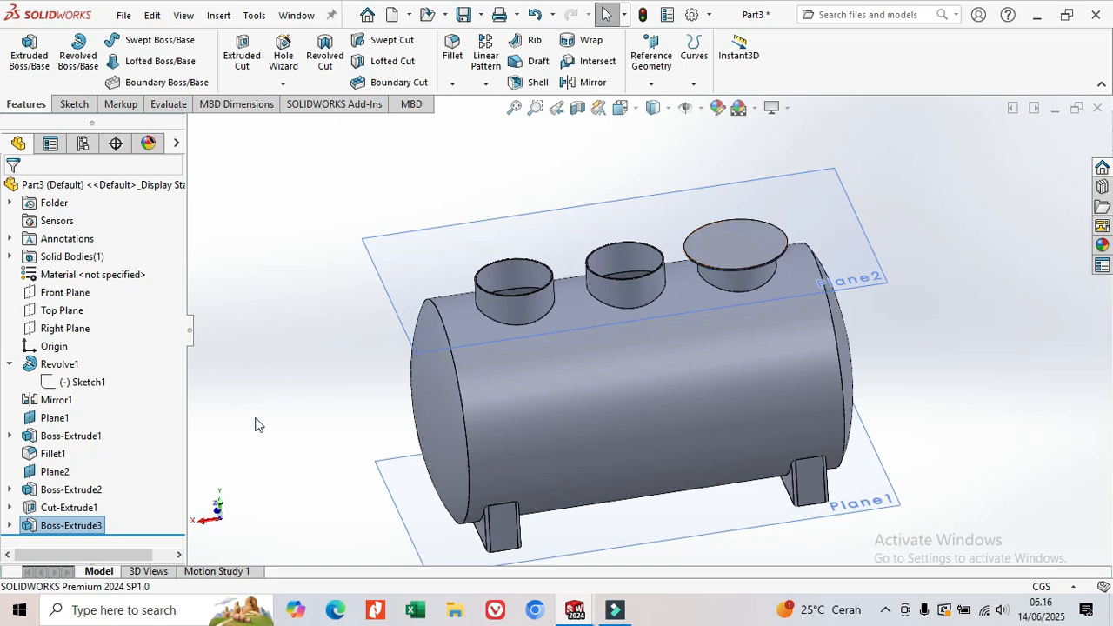
Reopen the sketch of the large disc on the upper fitting centred at X -65 cm for editing
click(10, 526)
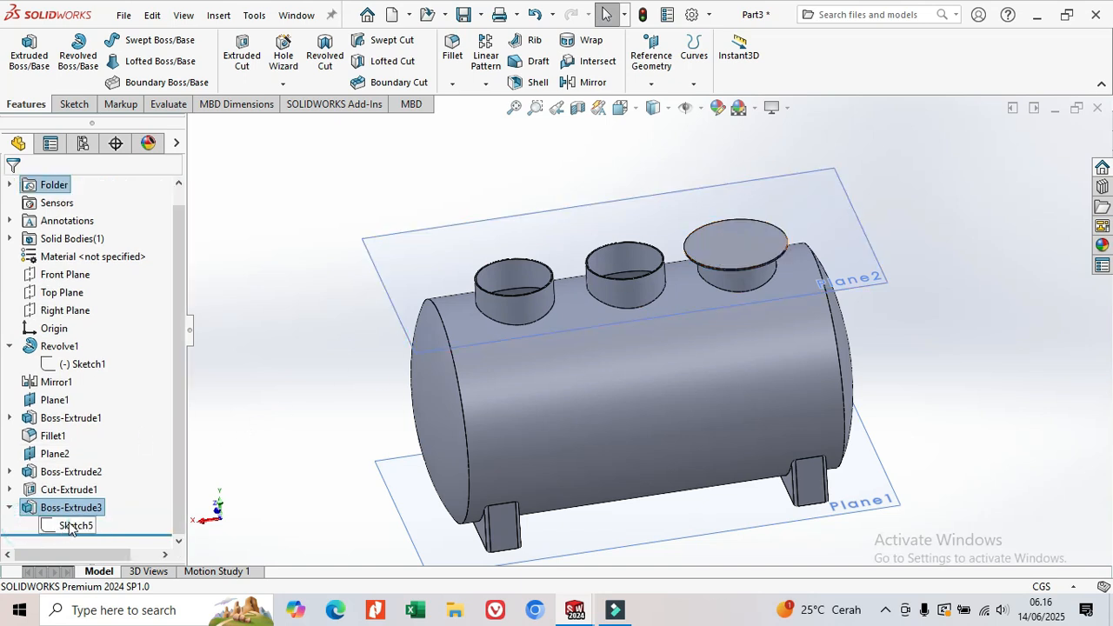
click(73, 525)
click(85, 473)
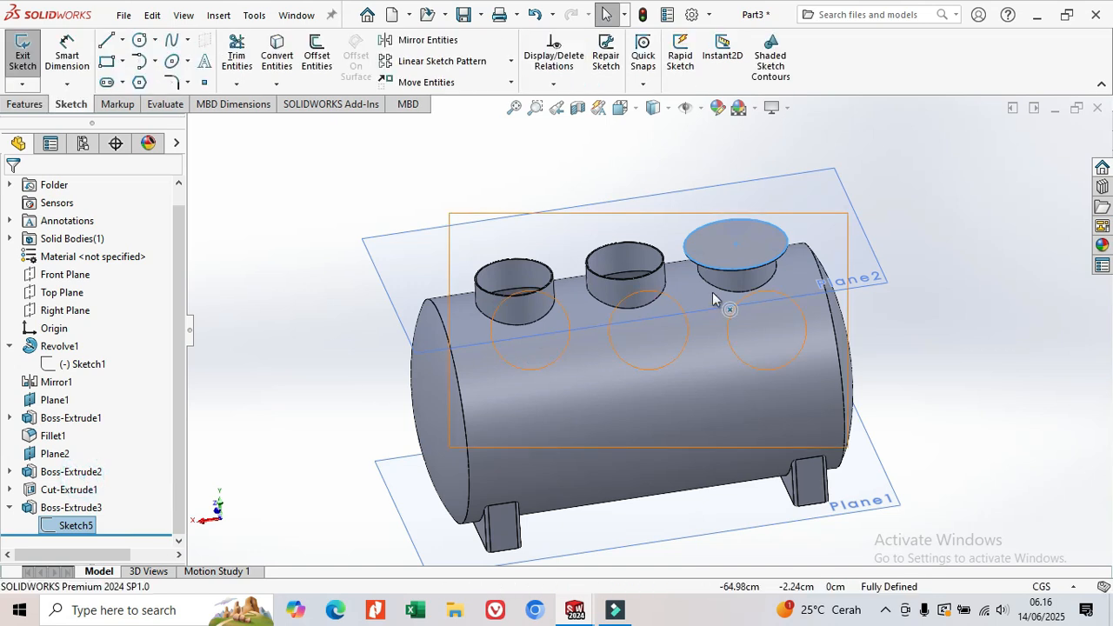
scroll(769, 331, down, 6)
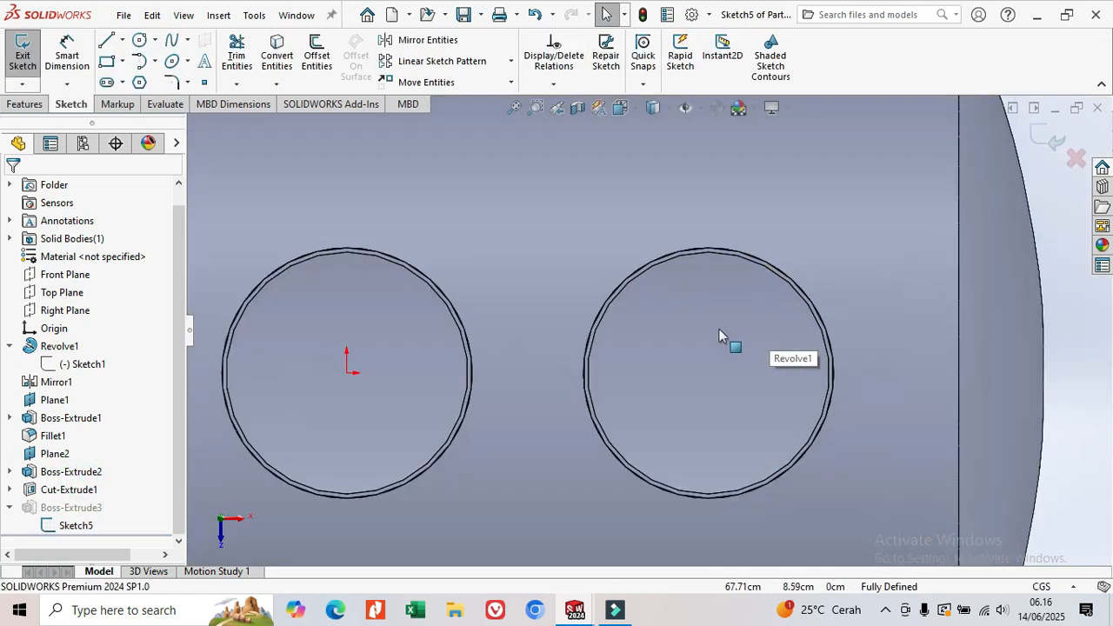
scroll(722, 330, up, 5)
scroll(372, 283, down, 3)
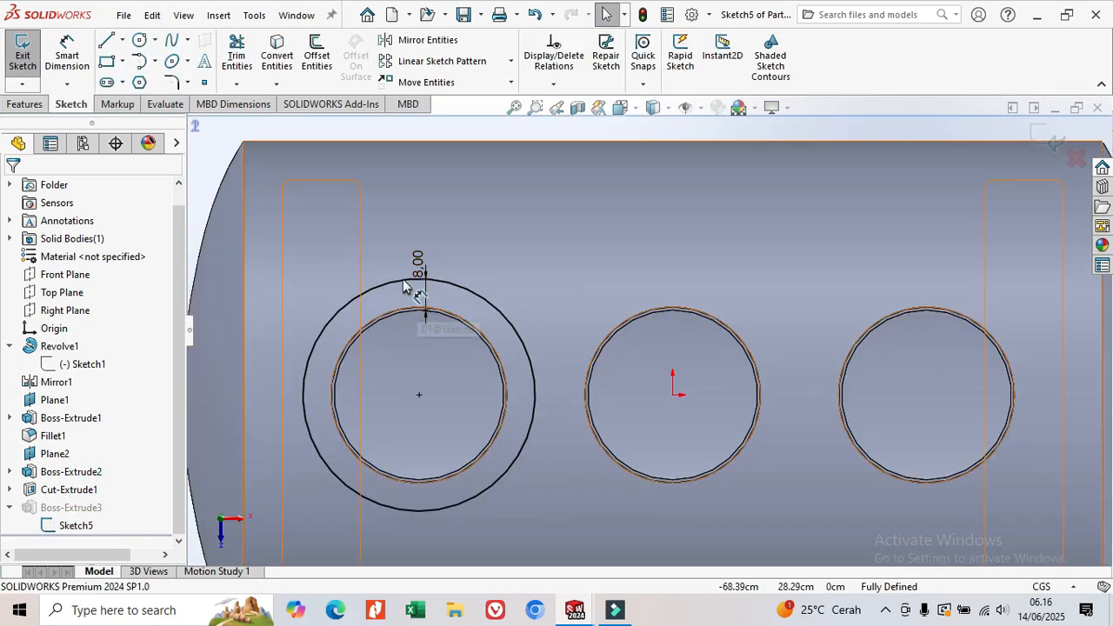
Add a concentric circle of 21.75 cm radius on the fitting's bore edge and rebuild the disc as a ring flange
click(139, 42)
scroll(417, 374, down, 3)
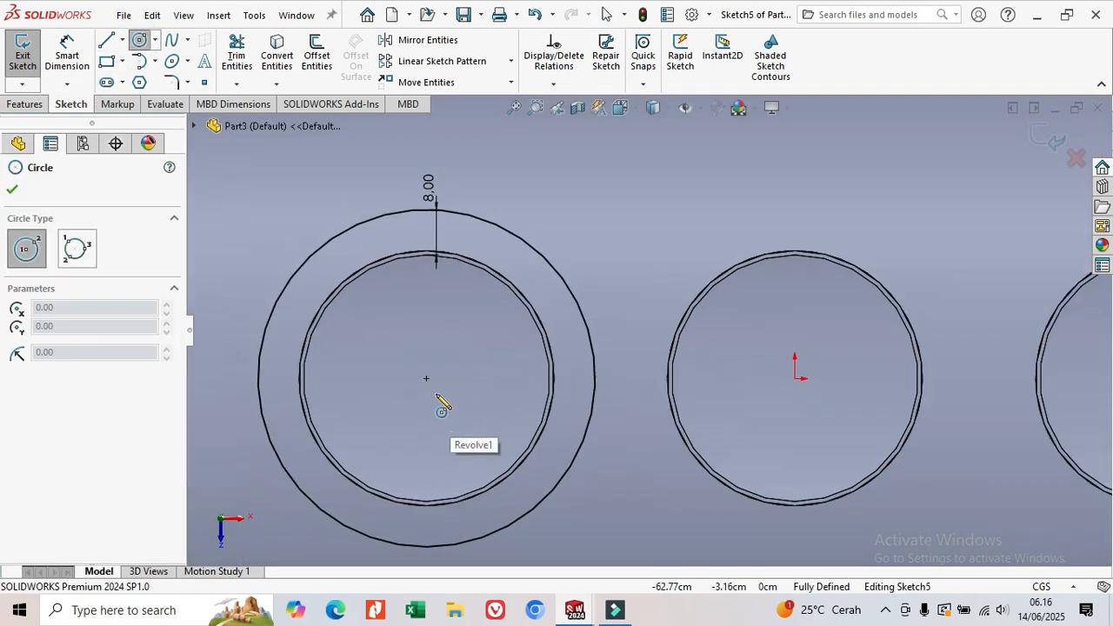
click(426, 378)
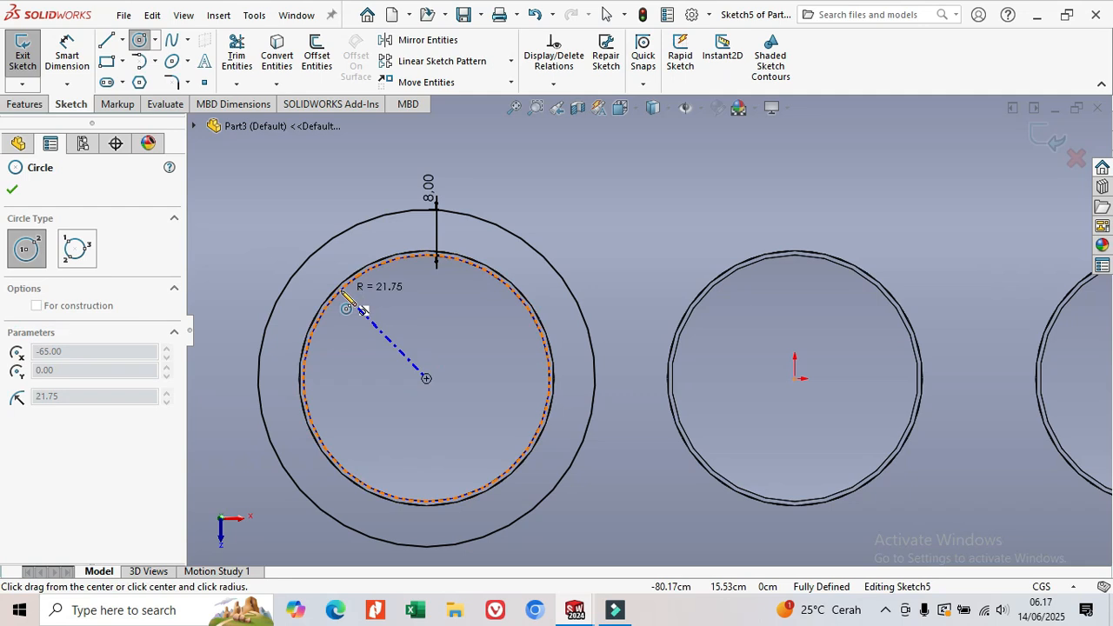
click(347, 304)
right_click(342, 293)
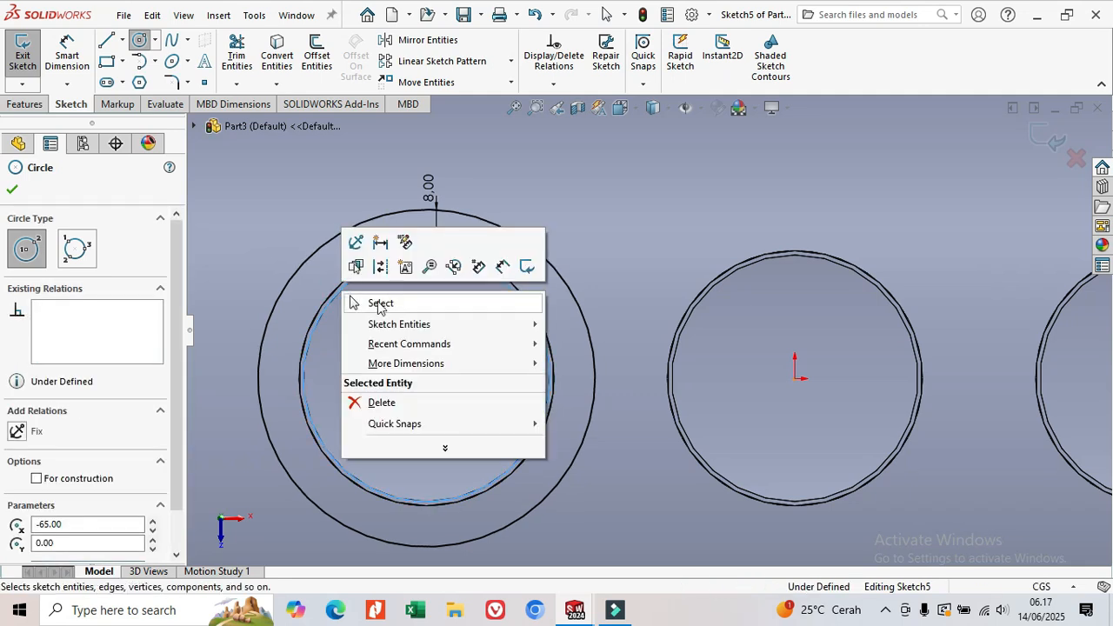
click(379, 303)
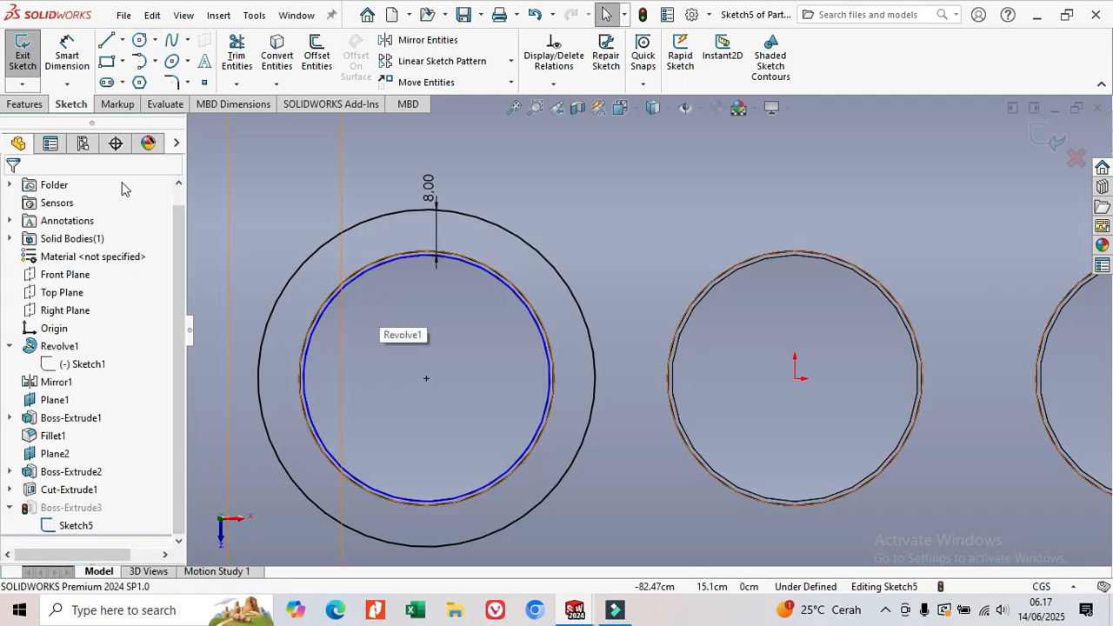
click(30, 67)
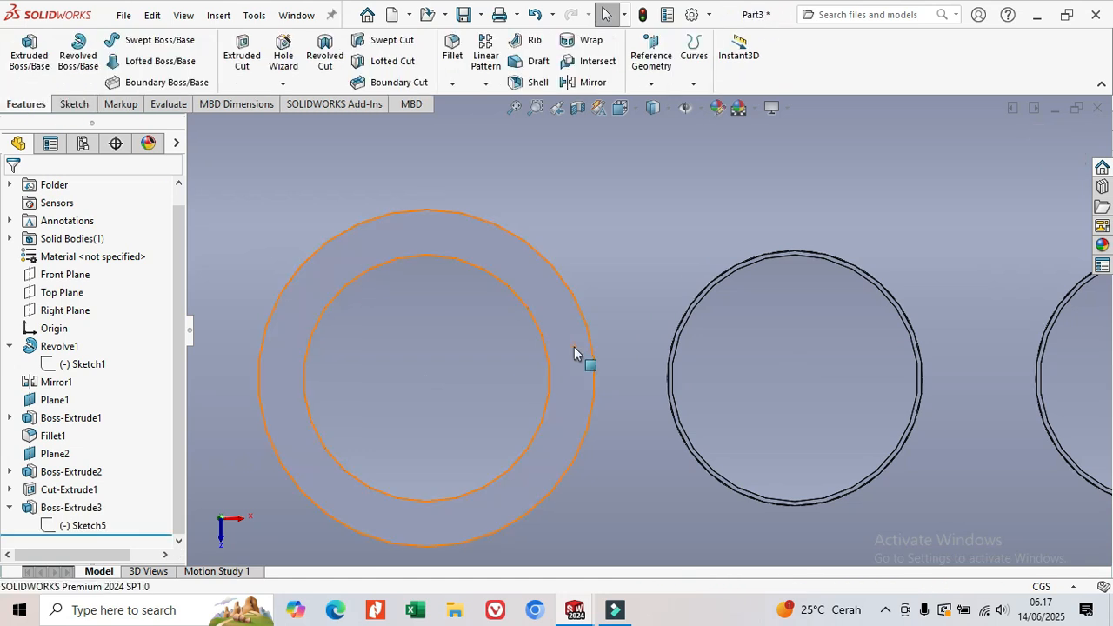
scroll(542, 368, up, 3)
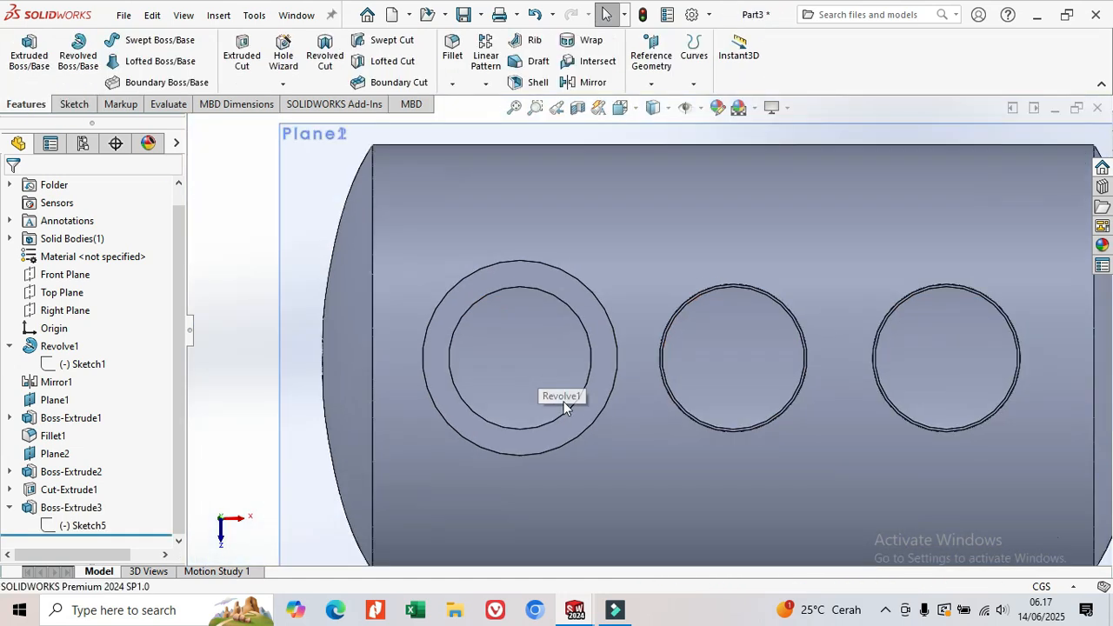
middle_drag(604, 467, 563, 300)
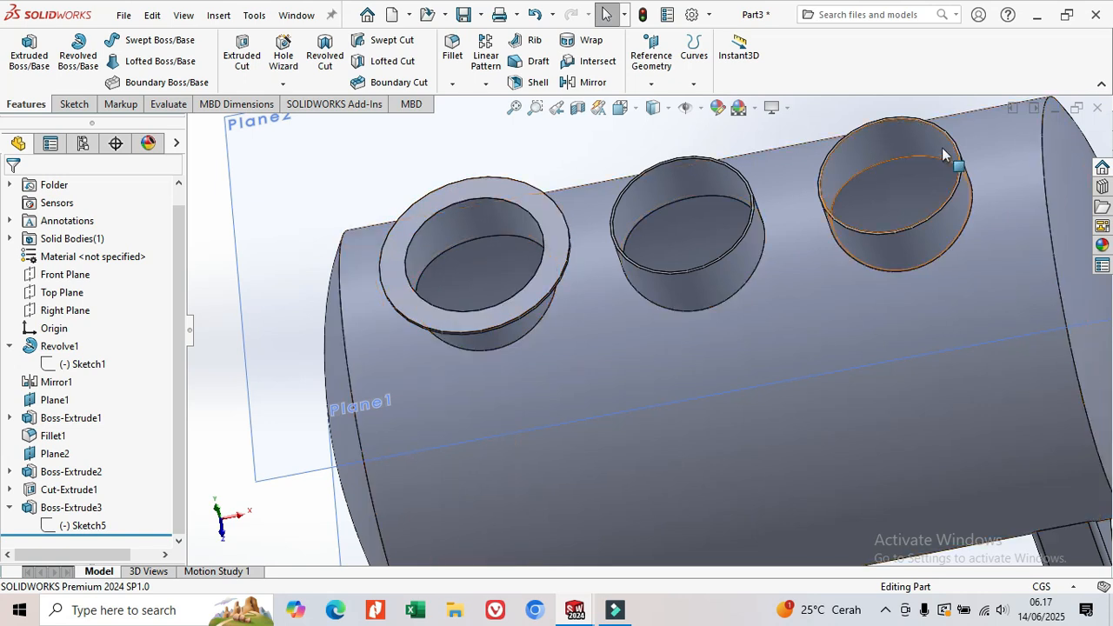
Start a linear pattern of the ring flange with 60 cm spacing and 3 instances
click(83, 510)
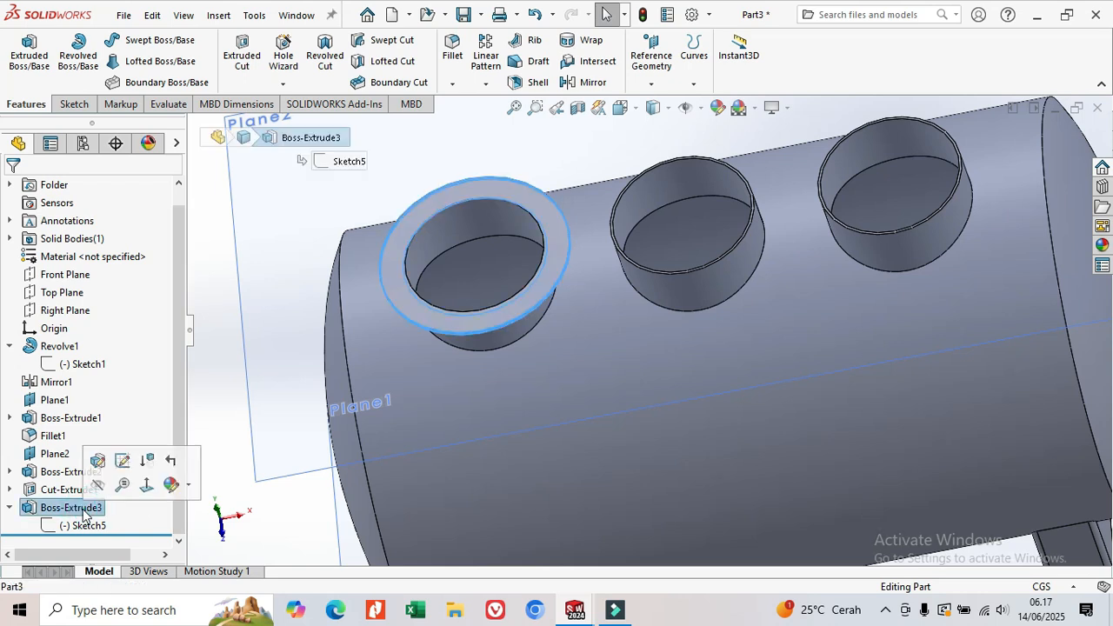
click(484, 85)
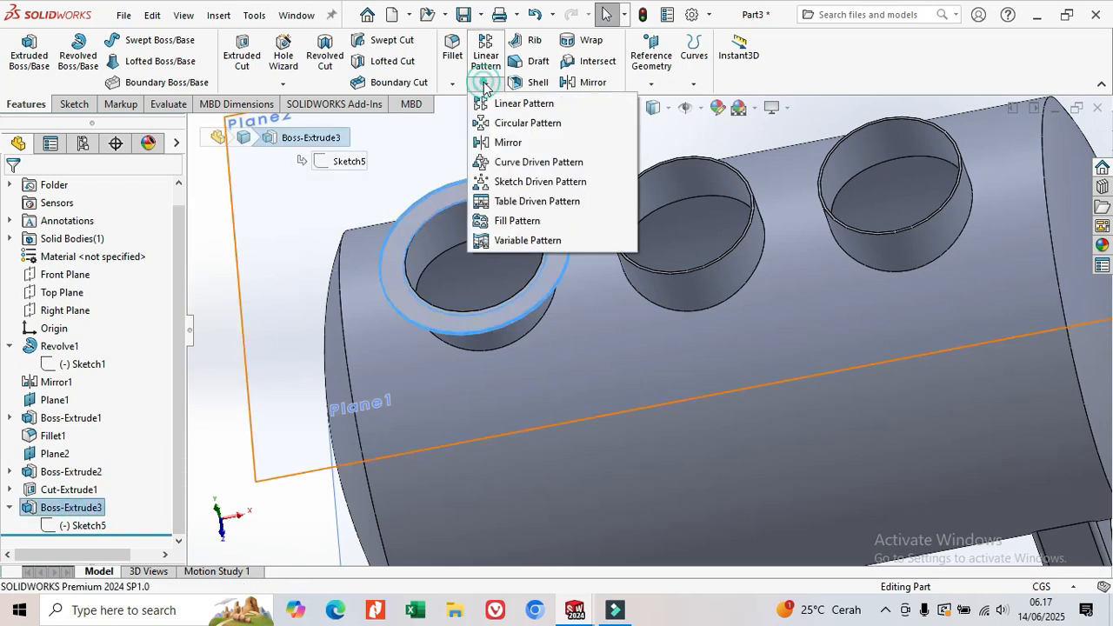
click(513, 104)
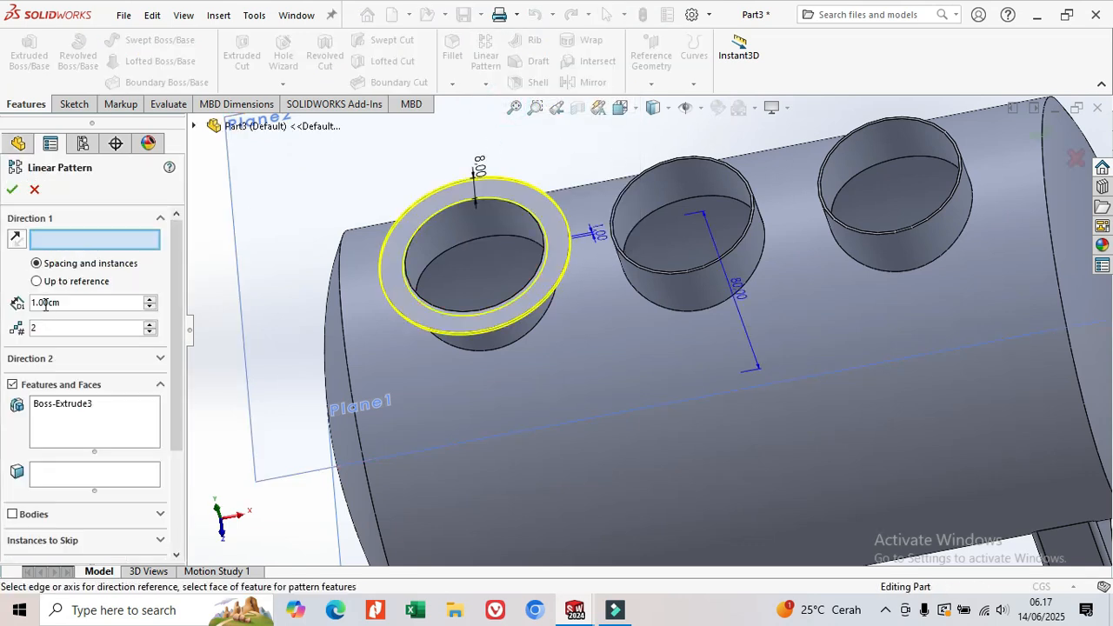
text(60)
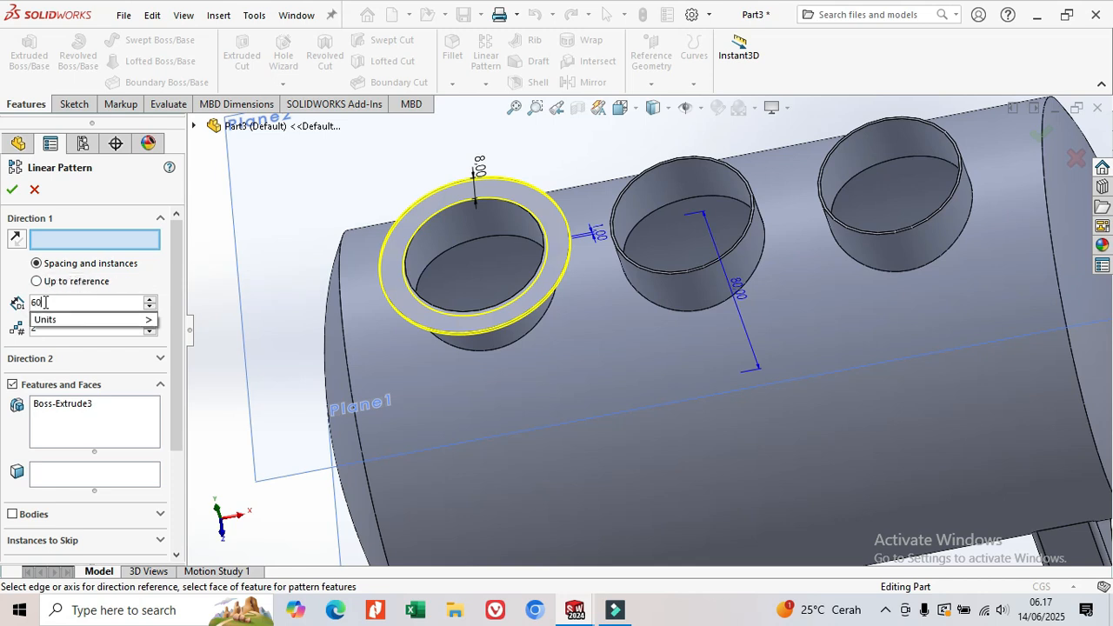
mouse_move(83, 320)
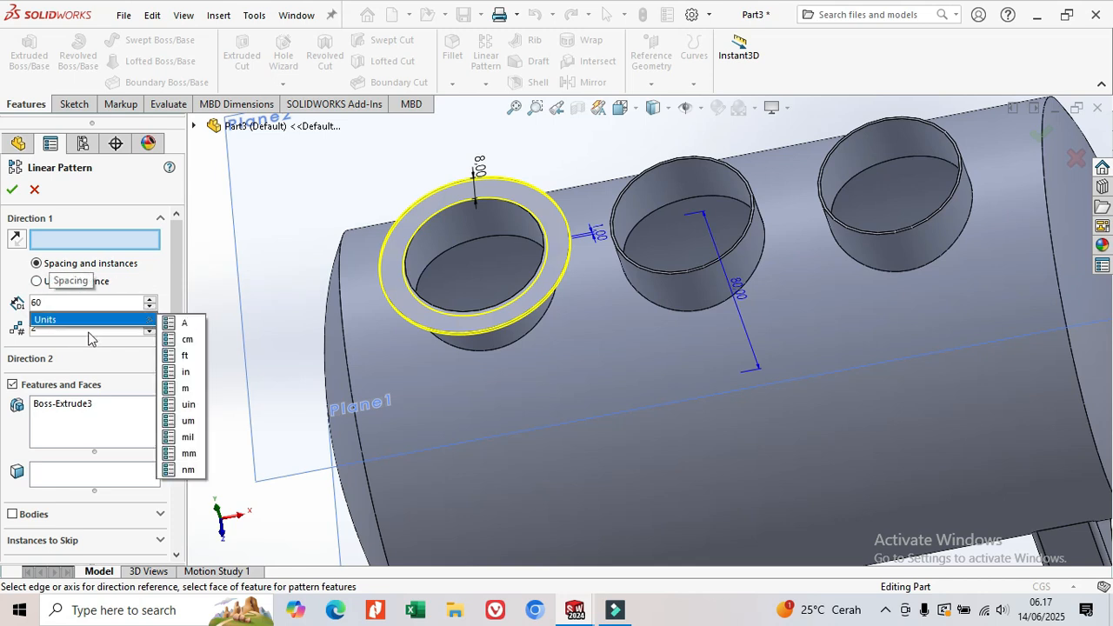
click(213, 274)
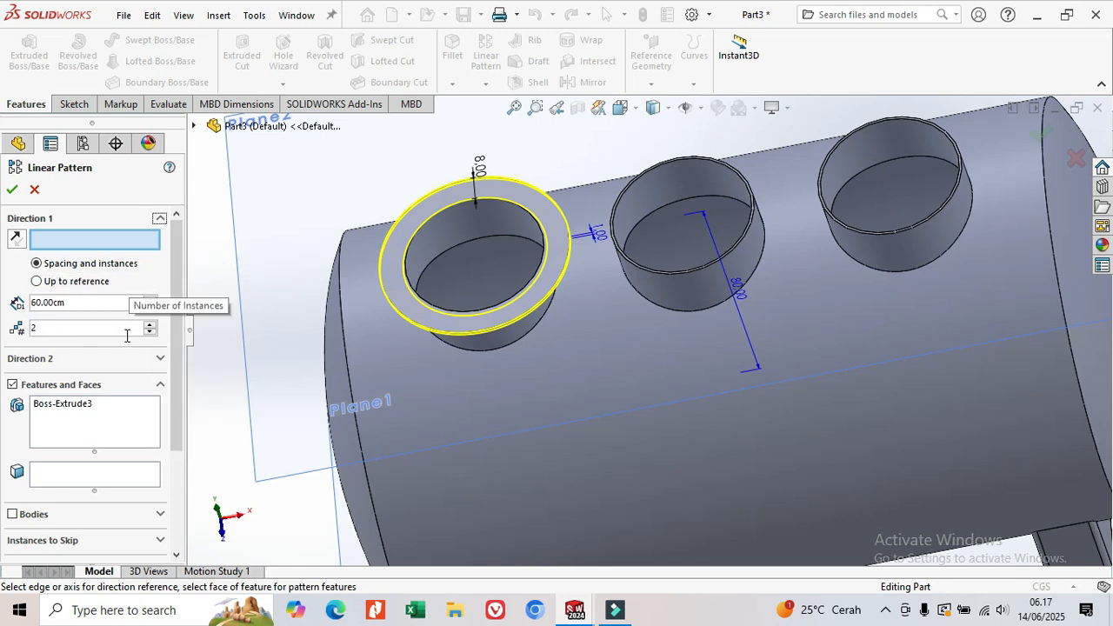
click(150, 324)
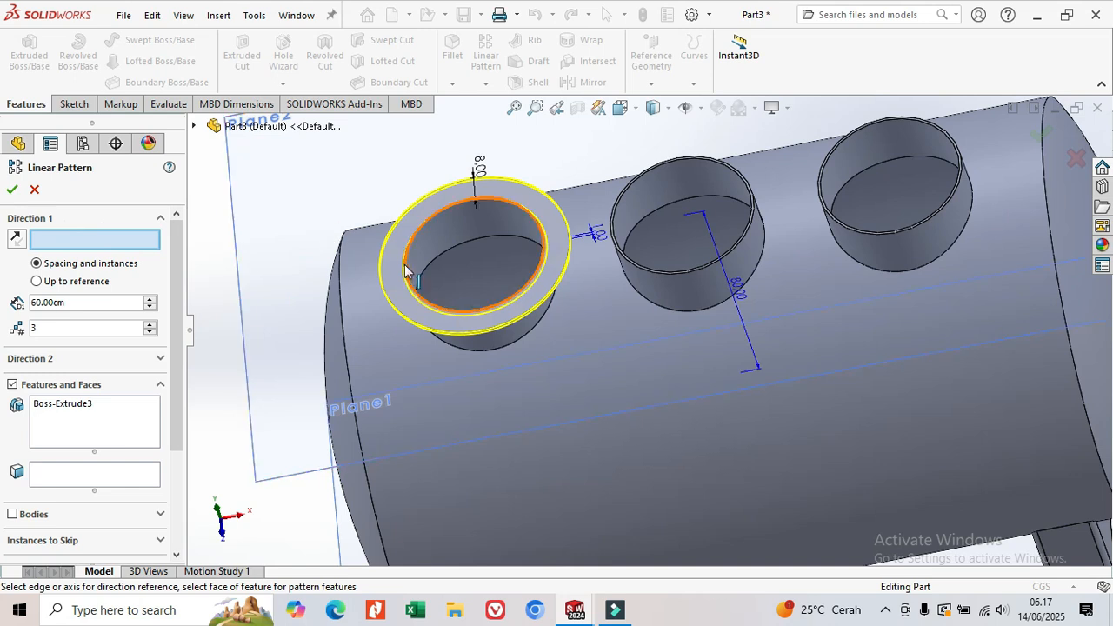
Use the outer side face of a support foot as the pattern direction along the tank's length
key(f)
middle_drag(984, 332, 879, 335)
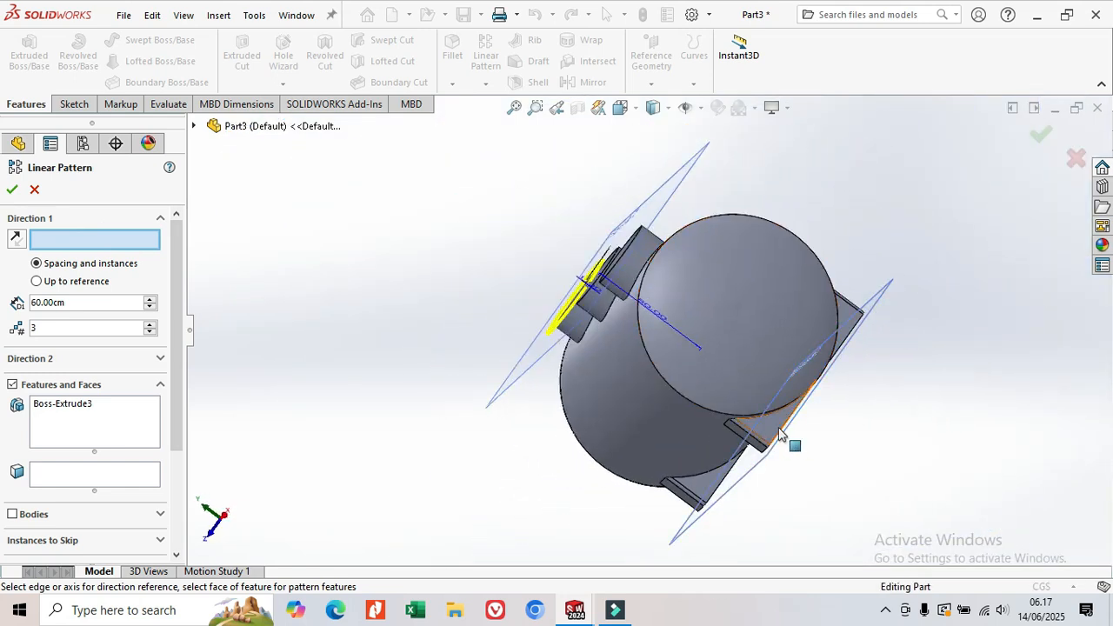
scroll(778, 433, down, 4)
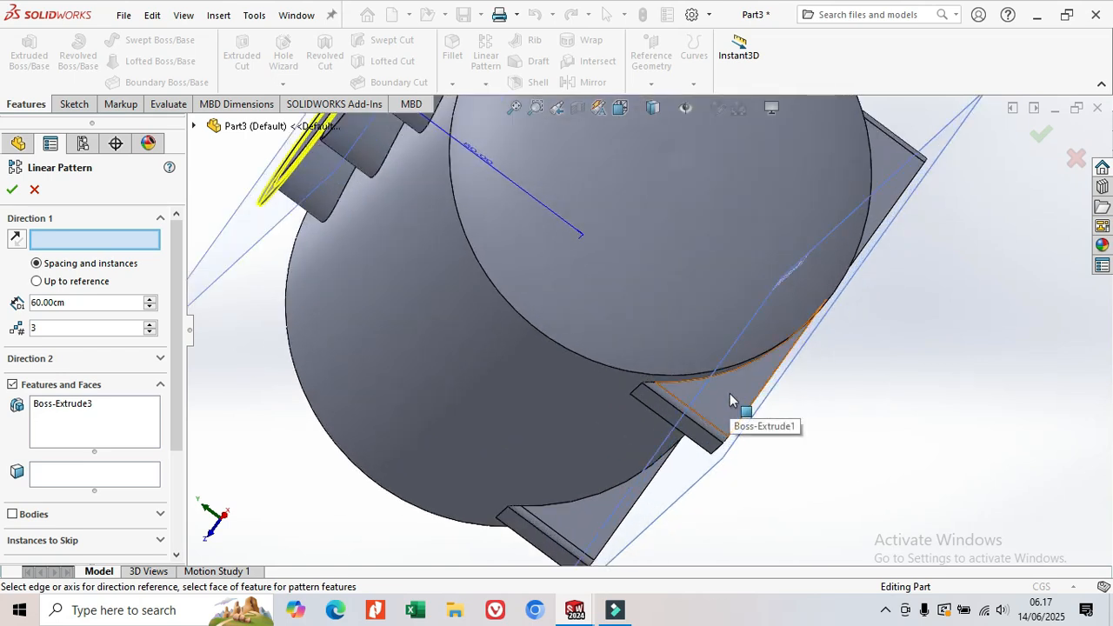
click(733, 398)
scroll(528, 396, up, 4)
middle_drag(497, 378, 592, 428)
scroll(635, 298, down, 4)
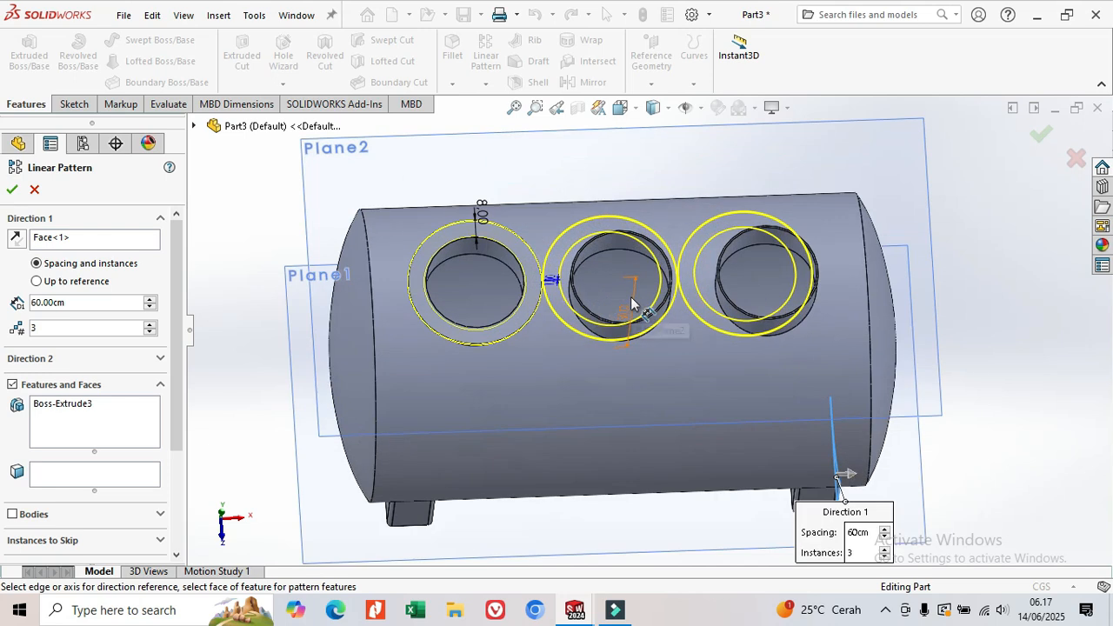
Set the flange pattern's spacing to 65 cm and create the pattern
double_click(38, 303)
text(65)
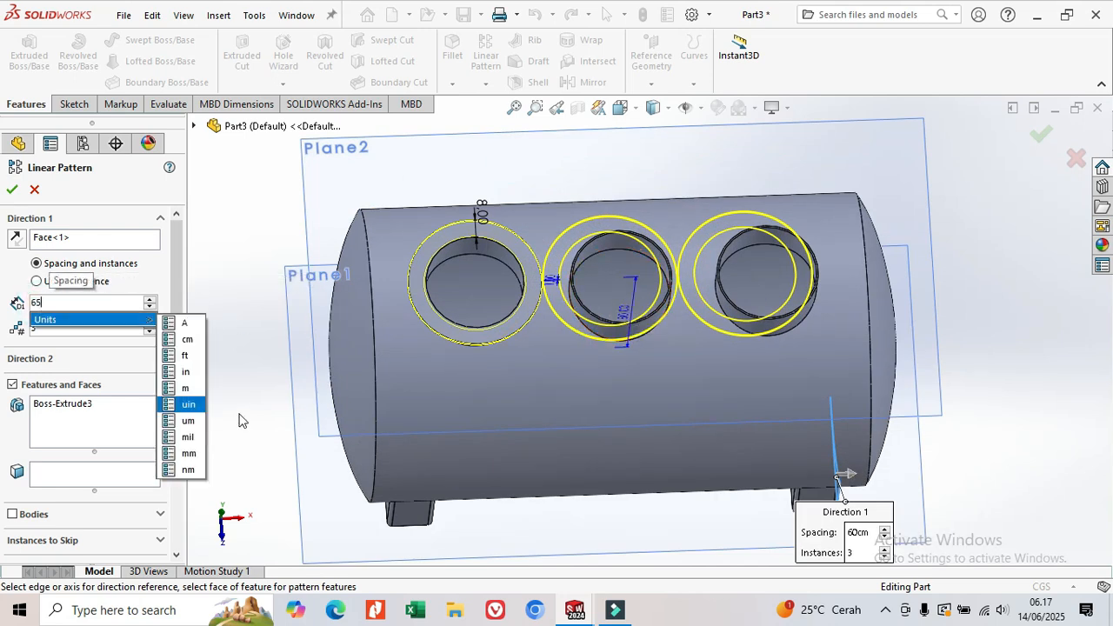
click(266, 419)
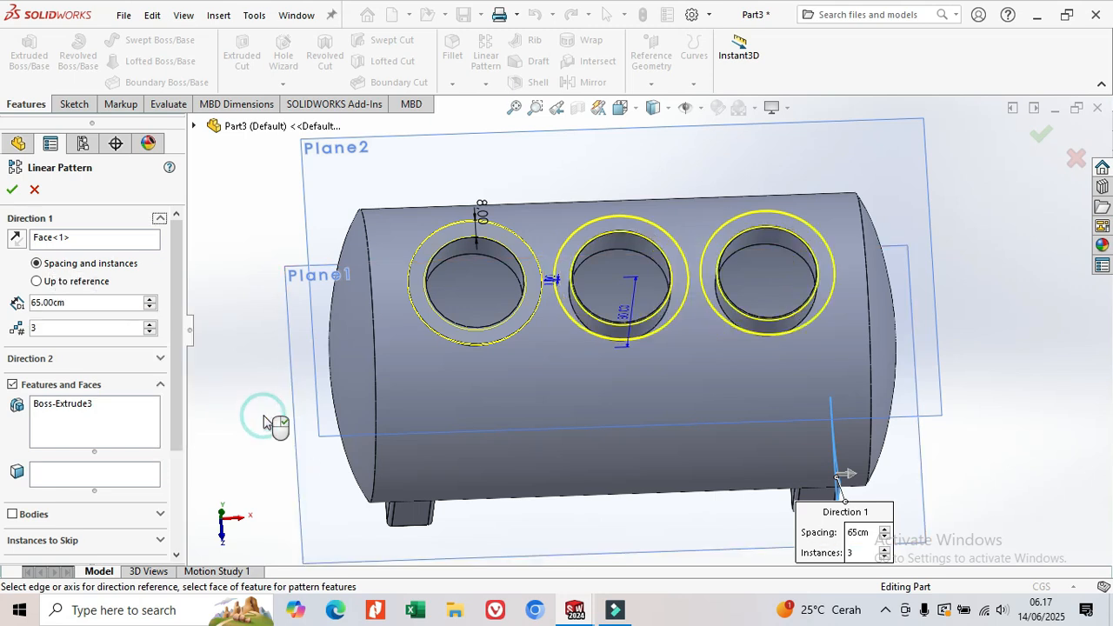
click(12, 195)
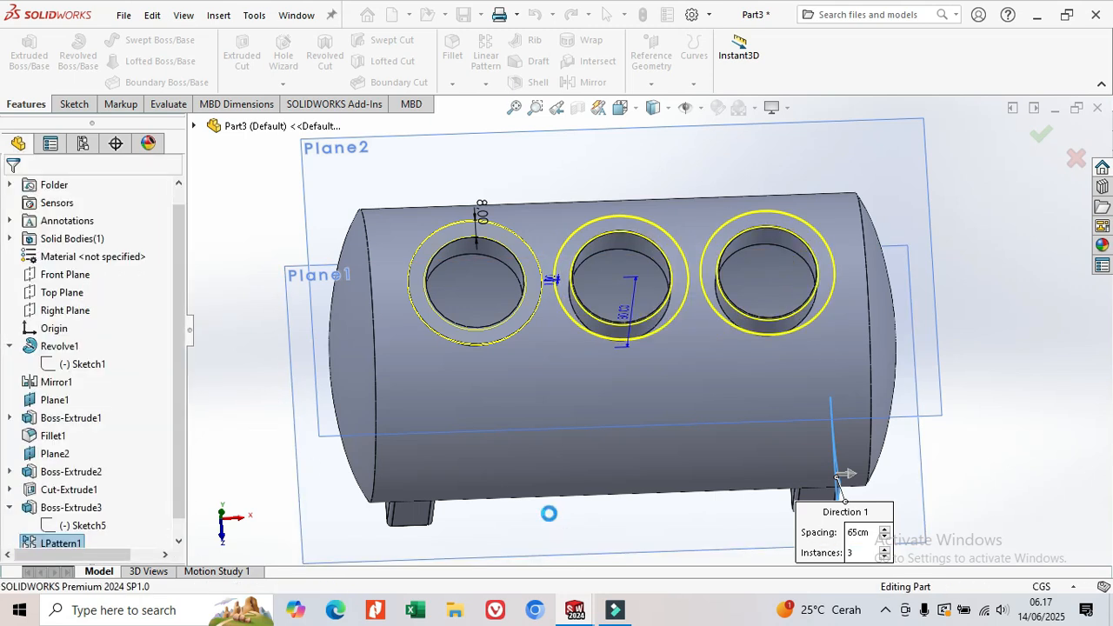
Examine the three ring flanges on the upper fittings from several sides and from above
middle_drag(711, 417, 692, 198)
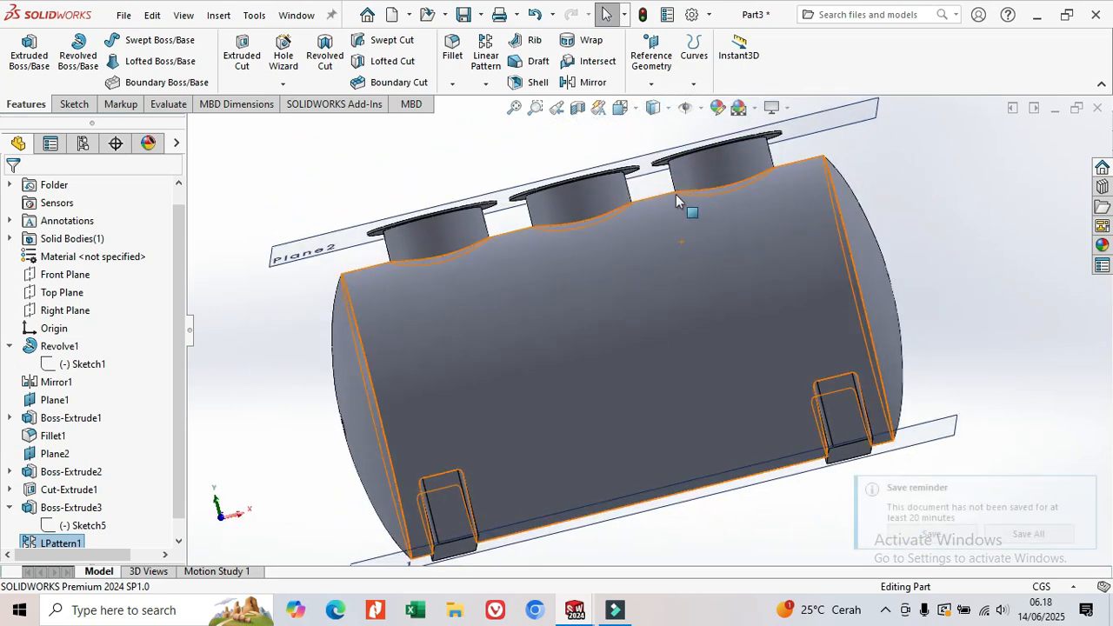
scroll(585, 218, down, 5)
middle_drag(502, 216, 404, 193)
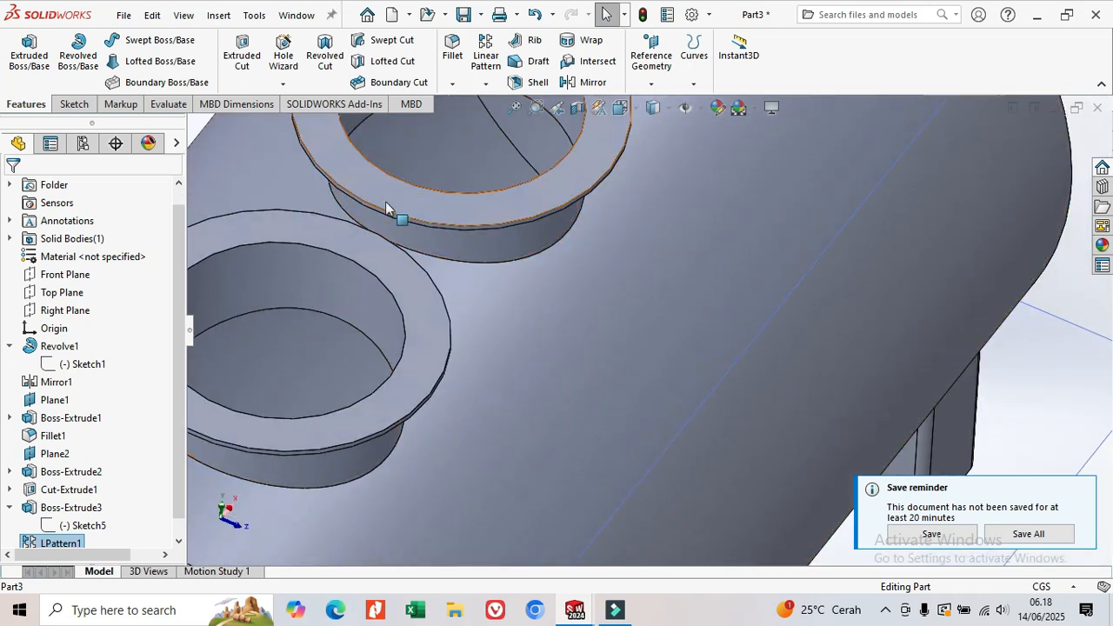
scroll(520, 293, up, 5)
middle_drag(622, 270, 578, 333)
scroll(579, 333, up, 5)
middle_drag(529, 251, 528, 349)
scroll(798, 357, down, 2)
scroll(736, 367, down, 3)
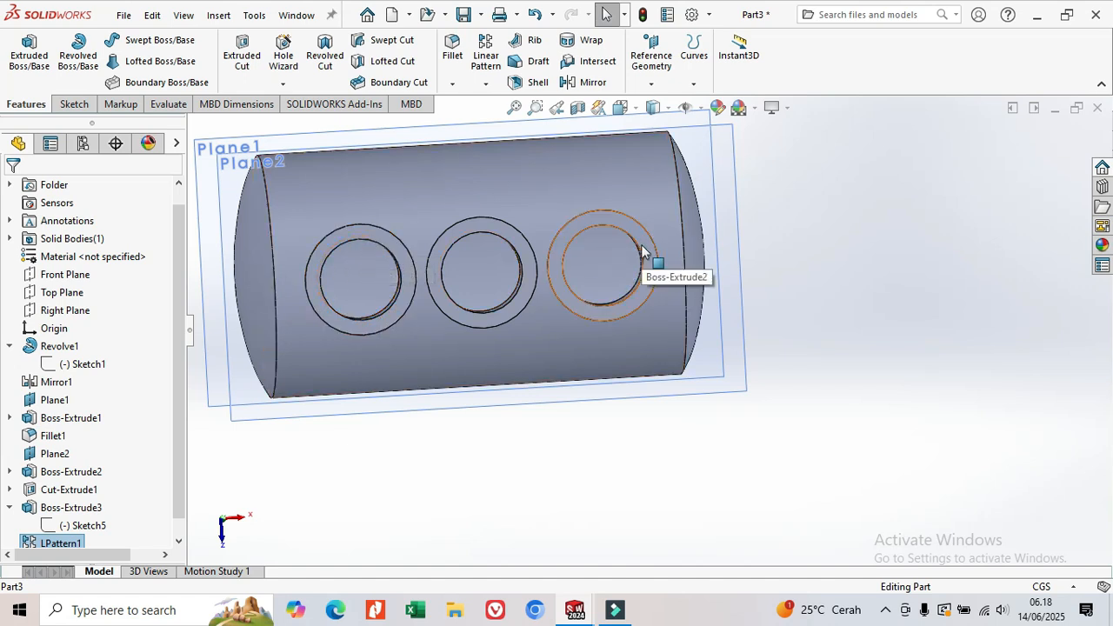
scroll(392, 261, down, 3)
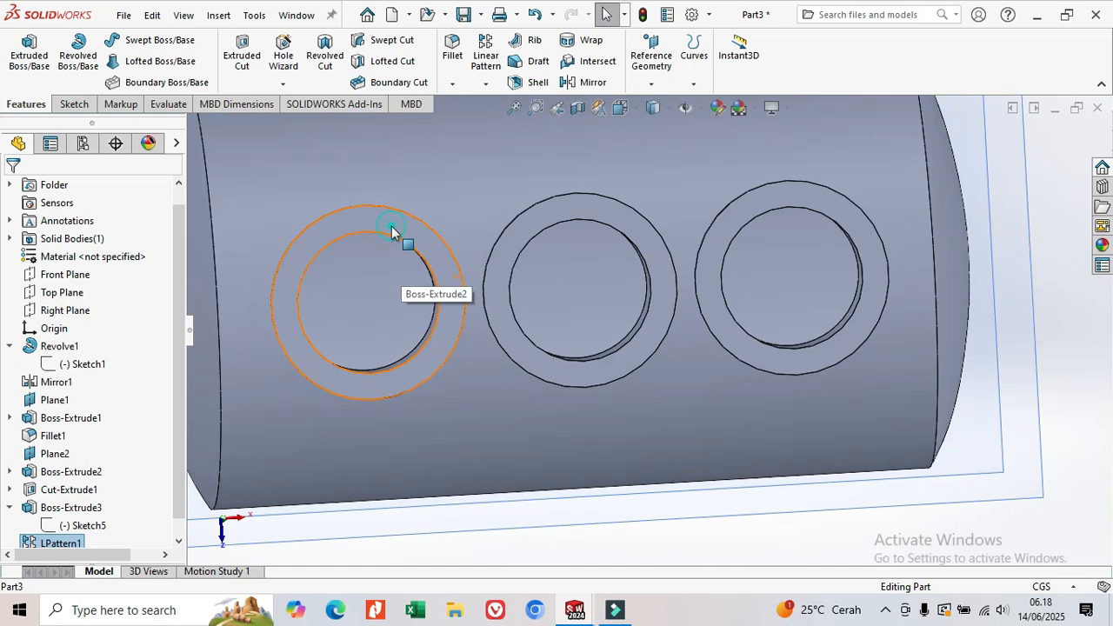
click(391, 228)
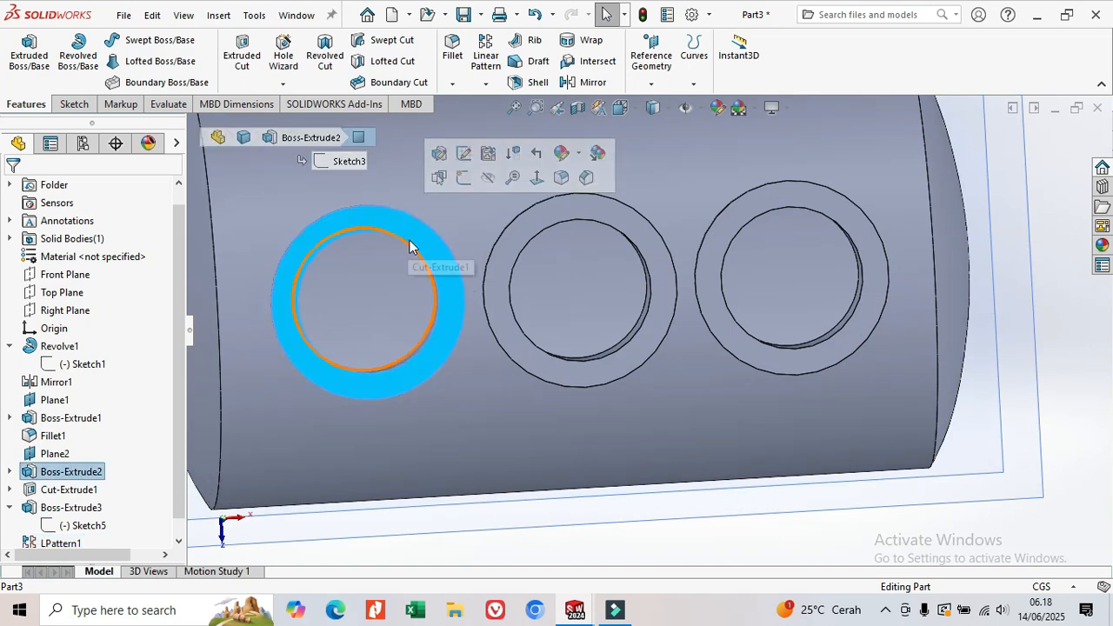
scroll(427, 264, up, 5)
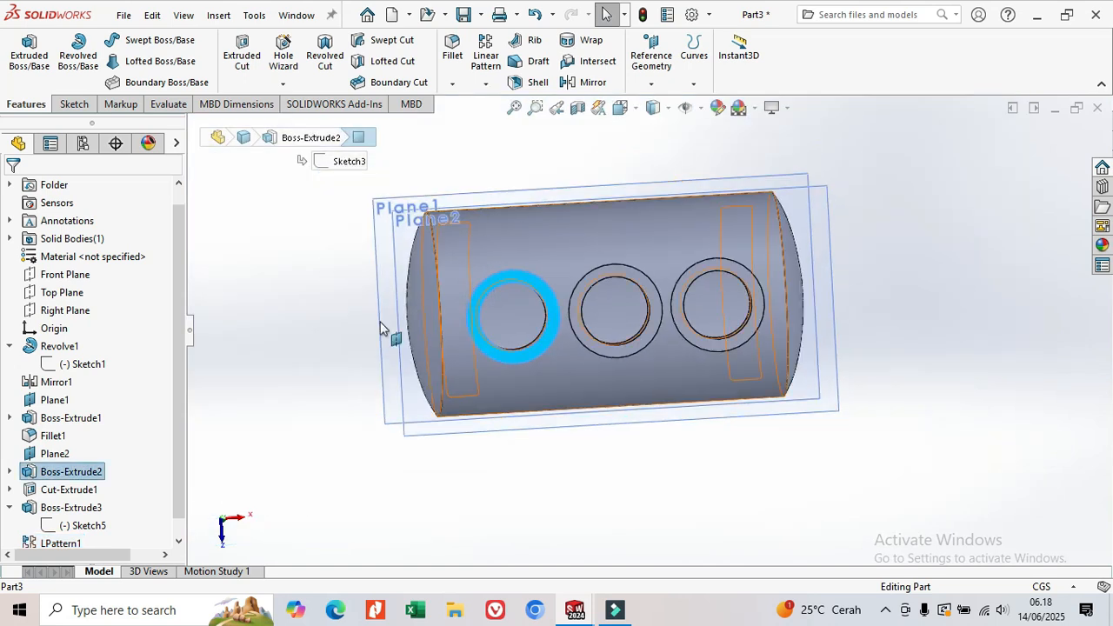
scroll(70, 514, down, 1)
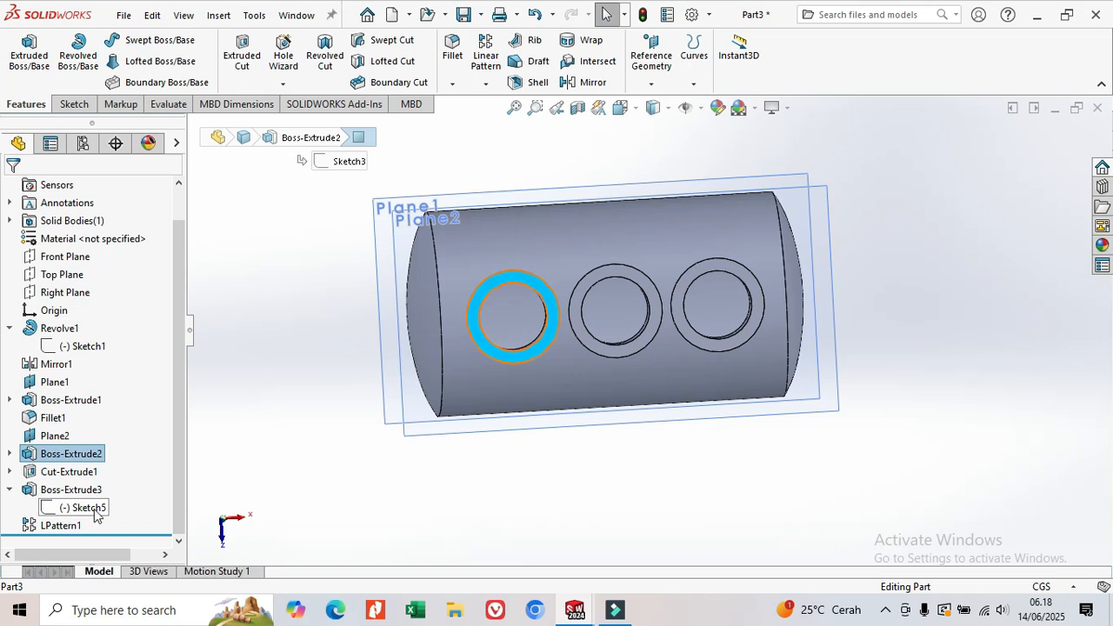
Sketch a circle about 1.75 cm in diameter on Plane2, within the first flange's ring and vertically aligned with the flange centre
click(54, 436)
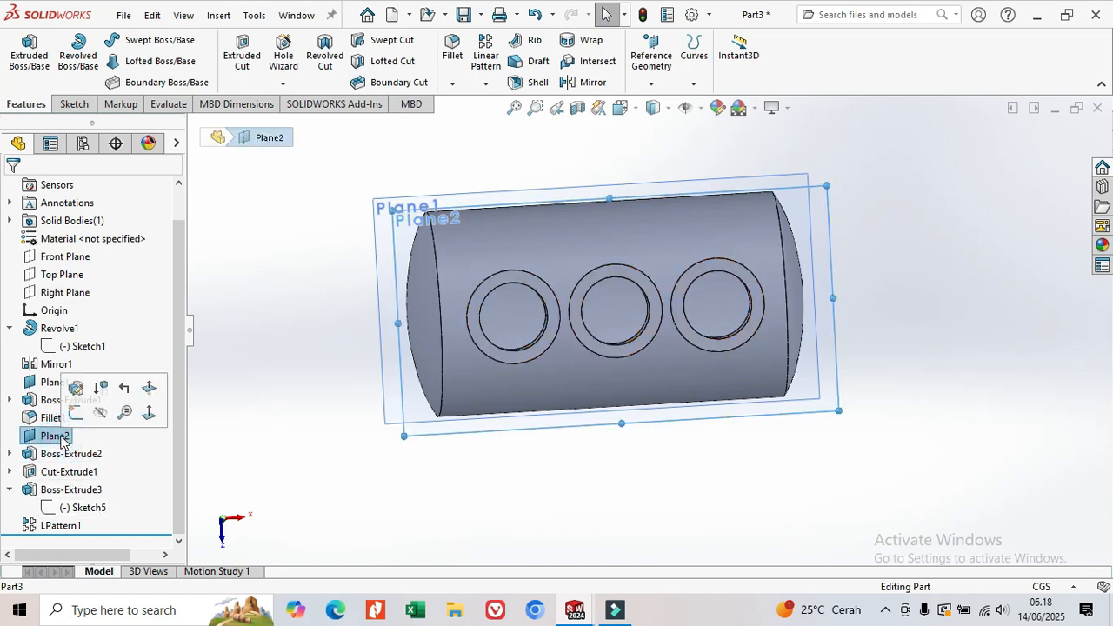
middle_drag(300, 485, 354, 383)
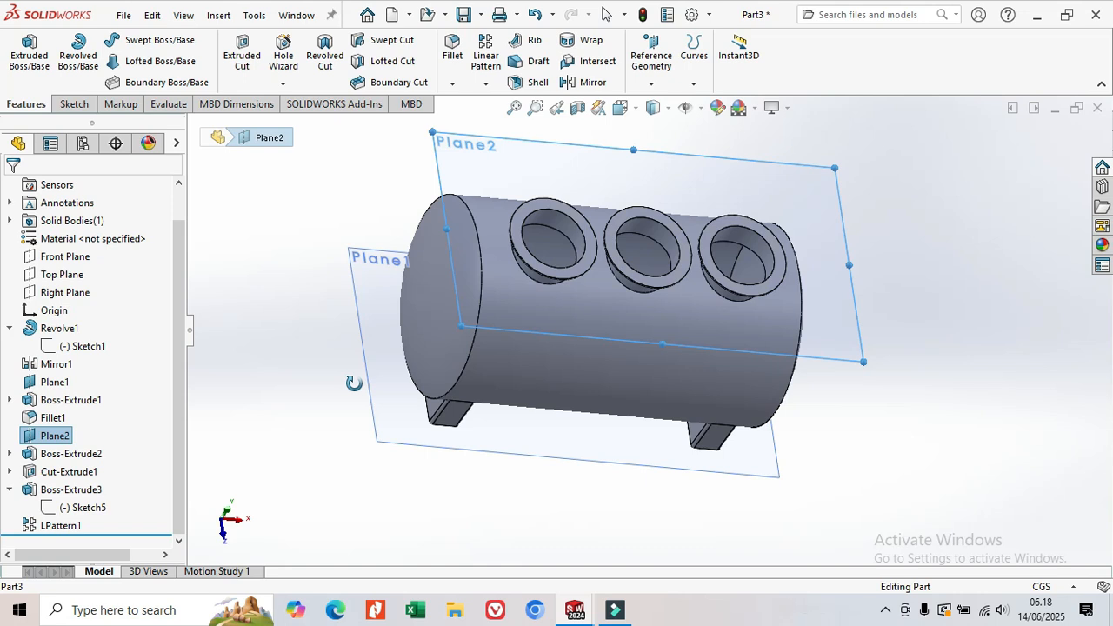
right_click(55, 436)
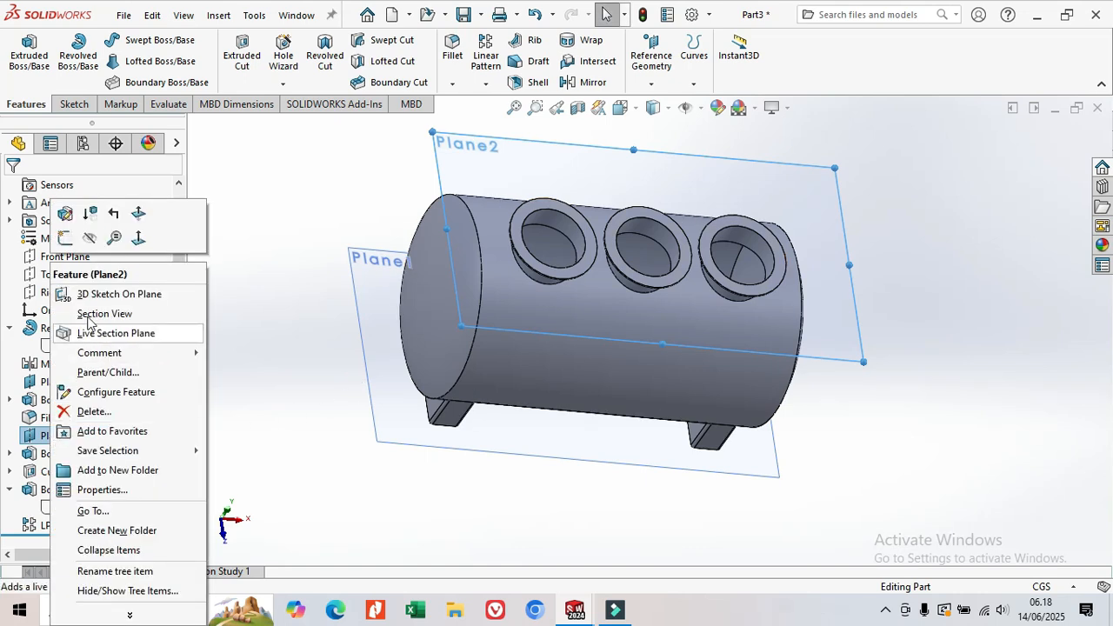
click(65, 238)
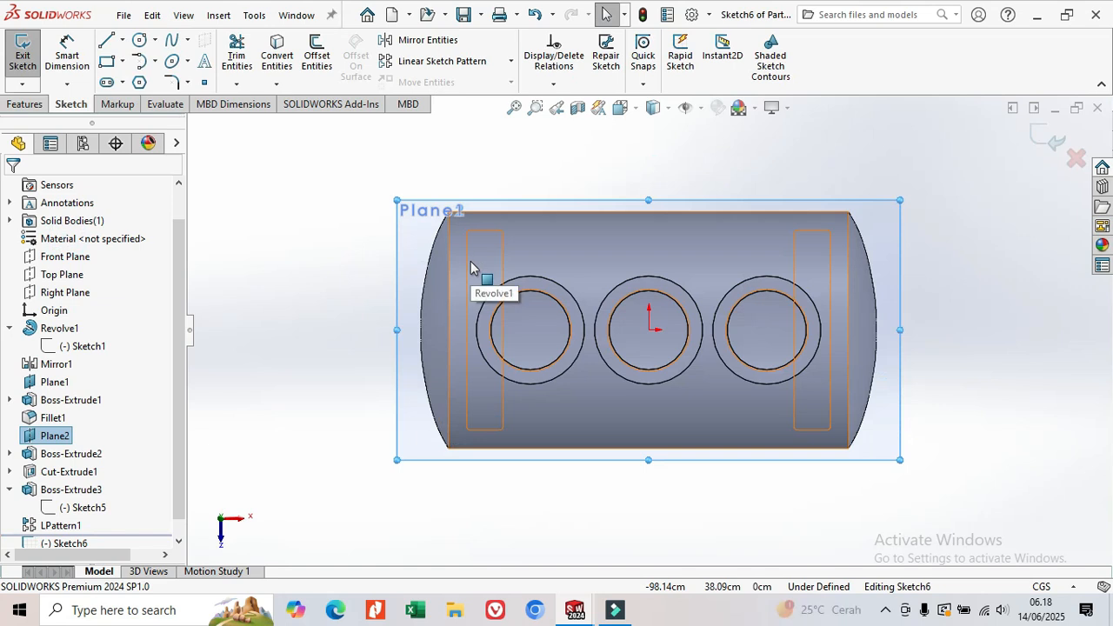
scroll(568, 311, down, 8)
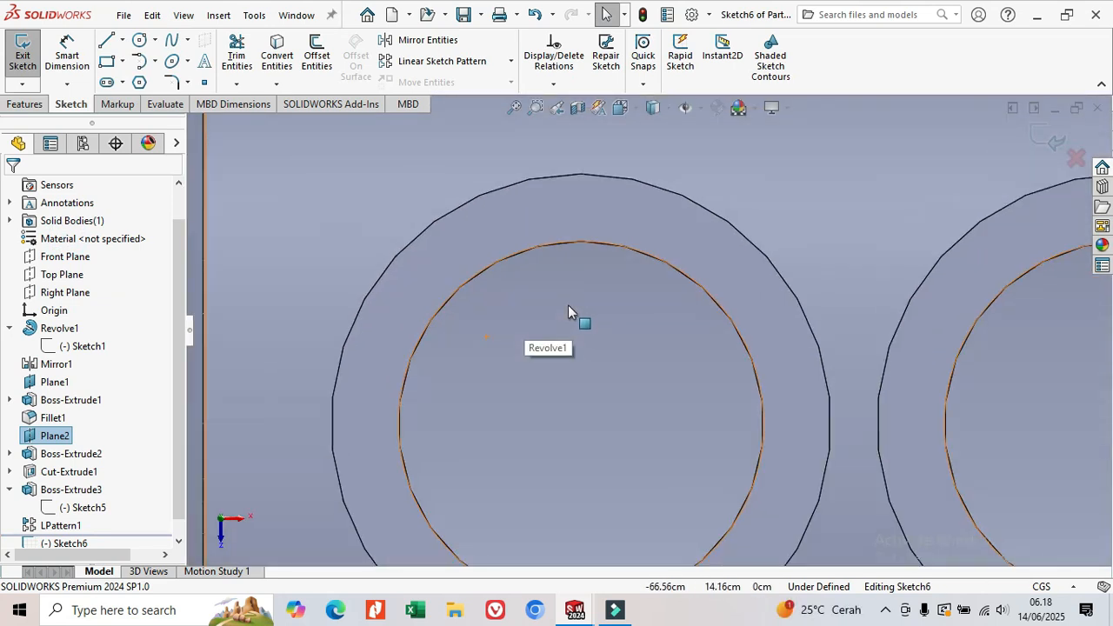
click(141, 40)
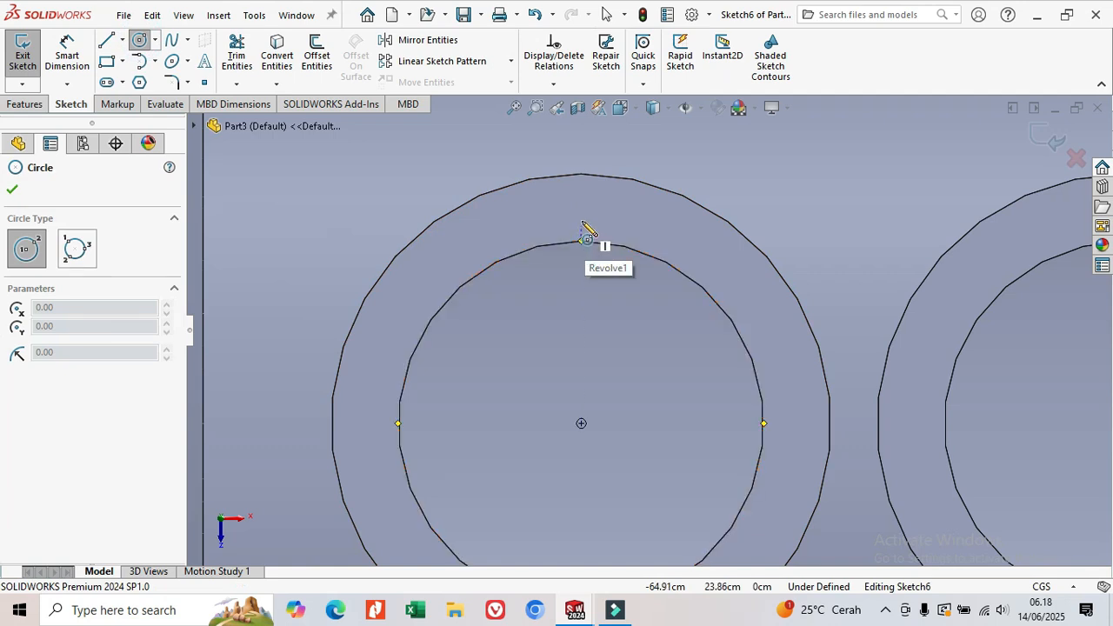
click(581, 204)
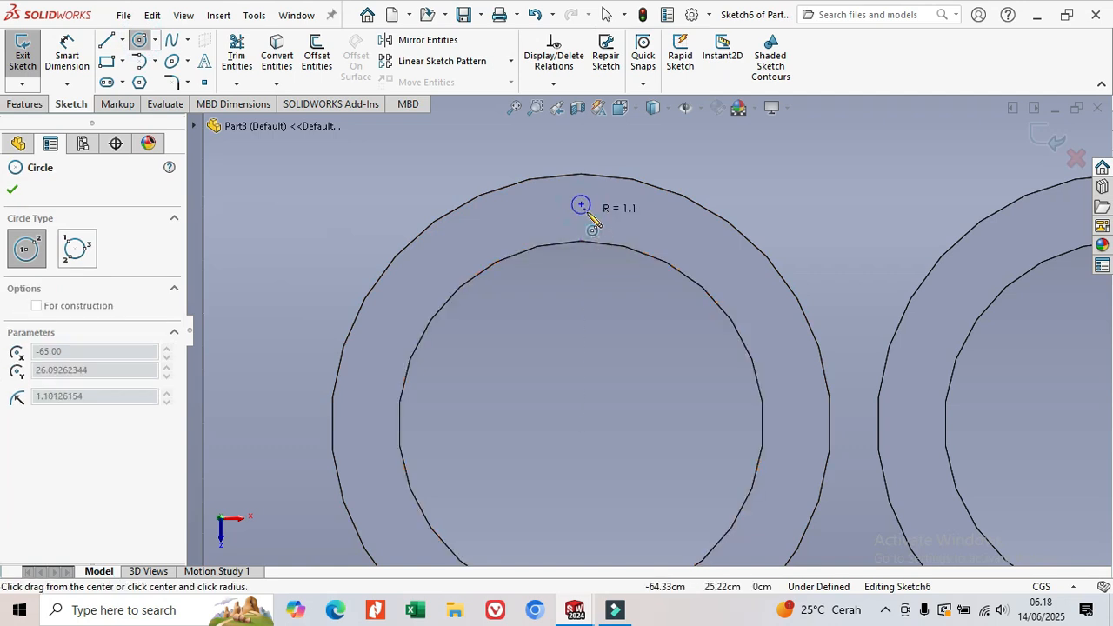
click(591, 225)
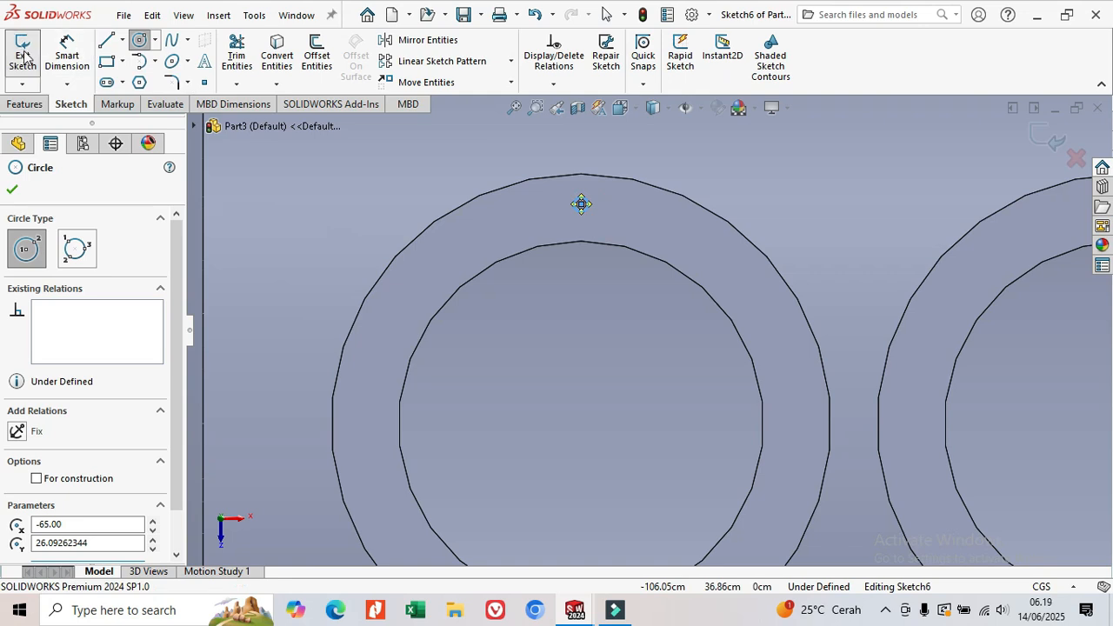
Dimension the small circle's diameter to 1.5 cm
click(67, 54)
scroll(592, 217, down, 3)
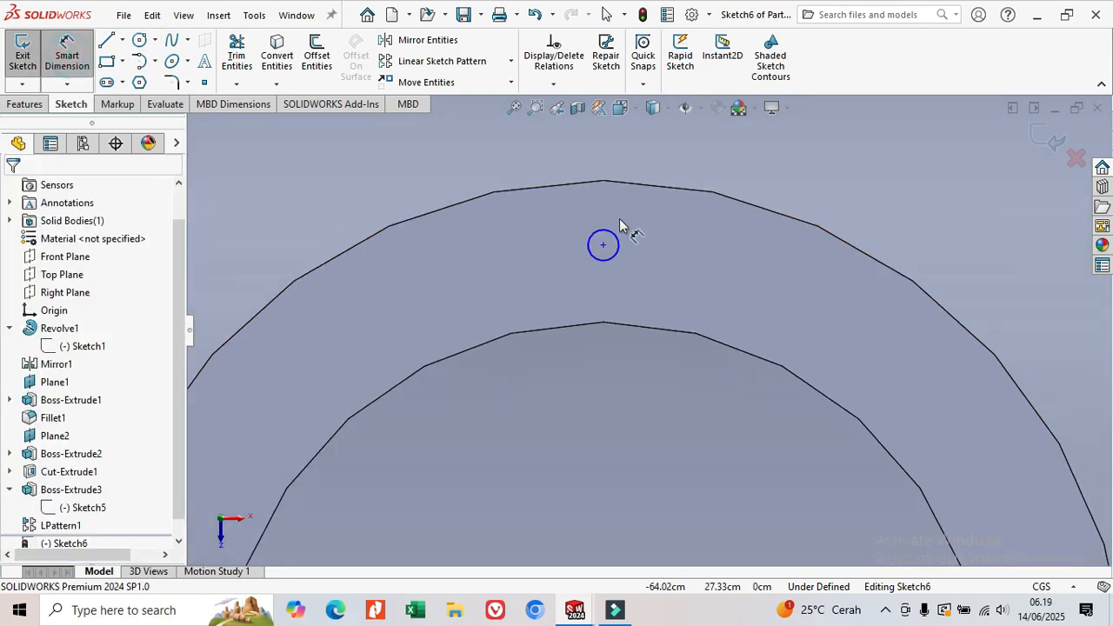
scroll(620, 224, down, 1)
click(618, 258)
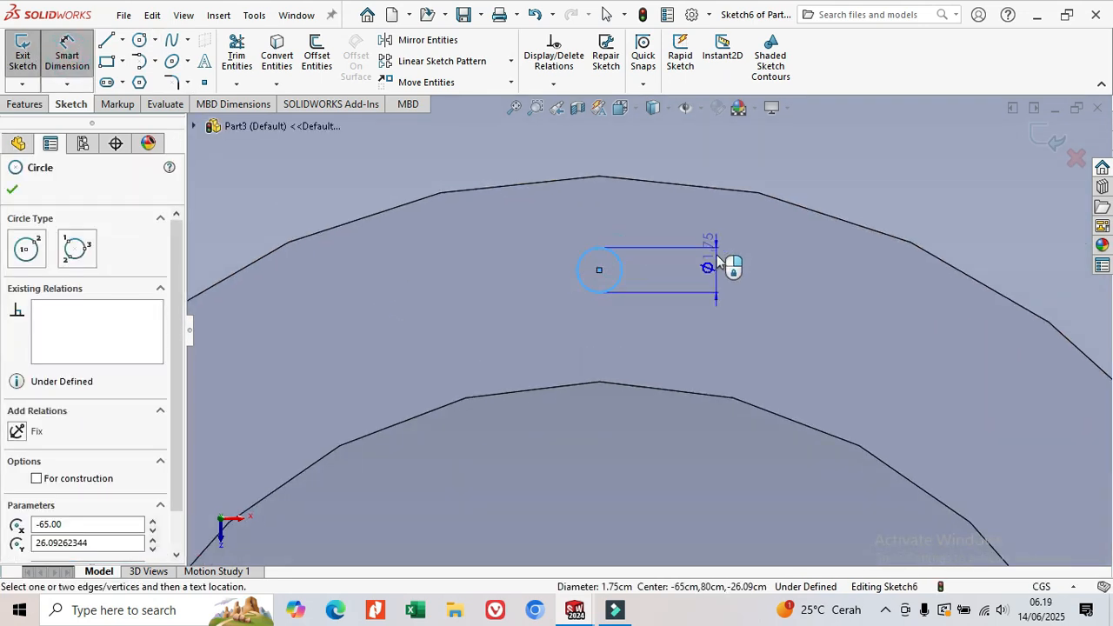
click(718, 261)
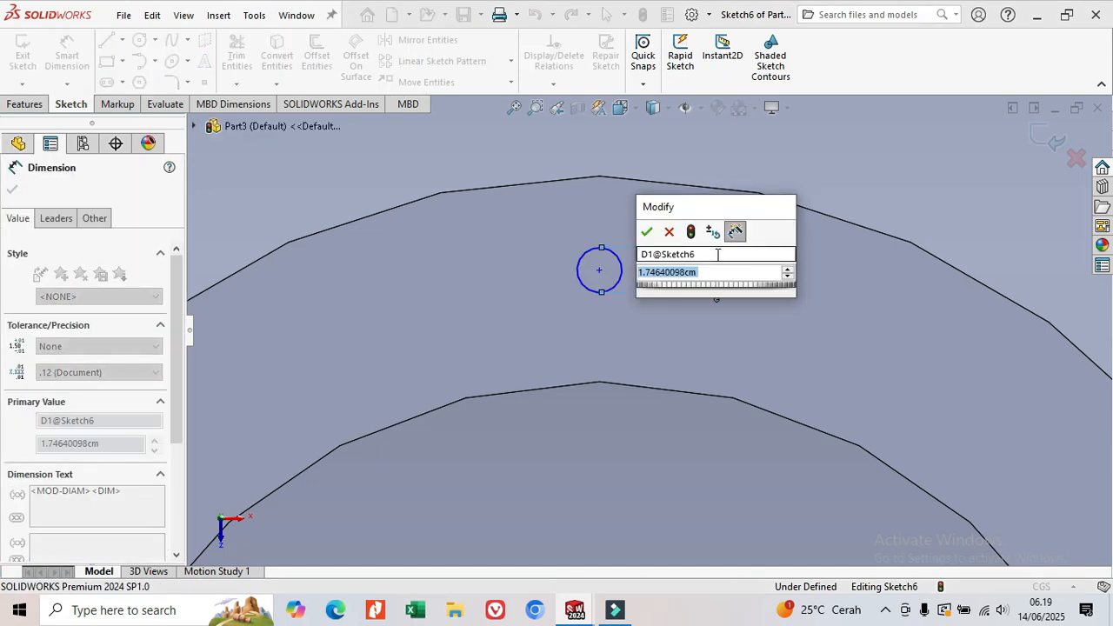
text(1.5)
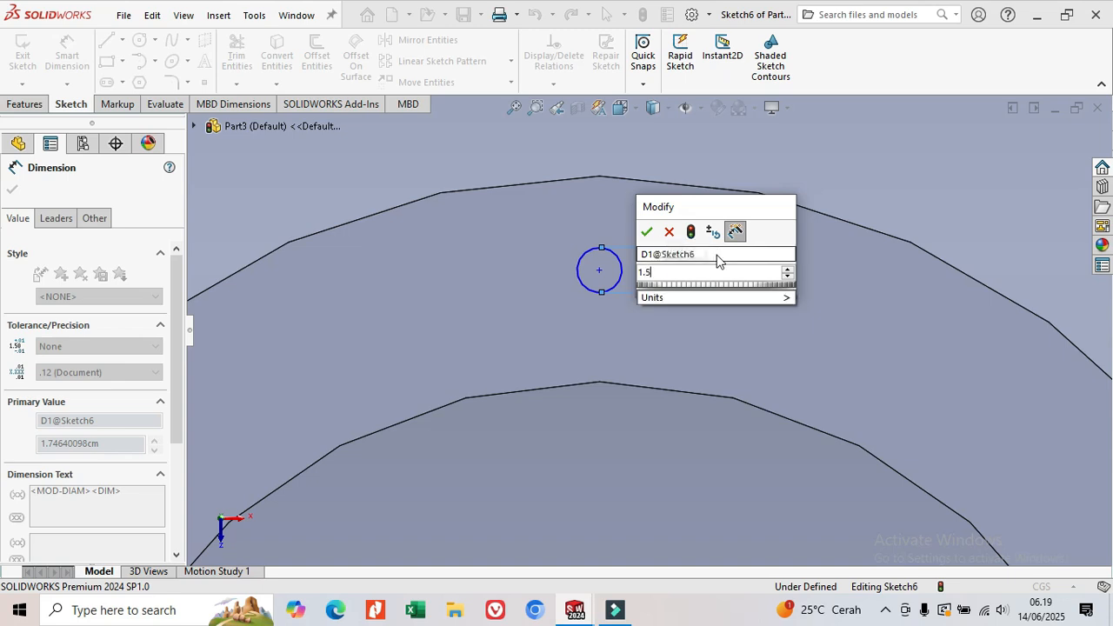
key(Return)
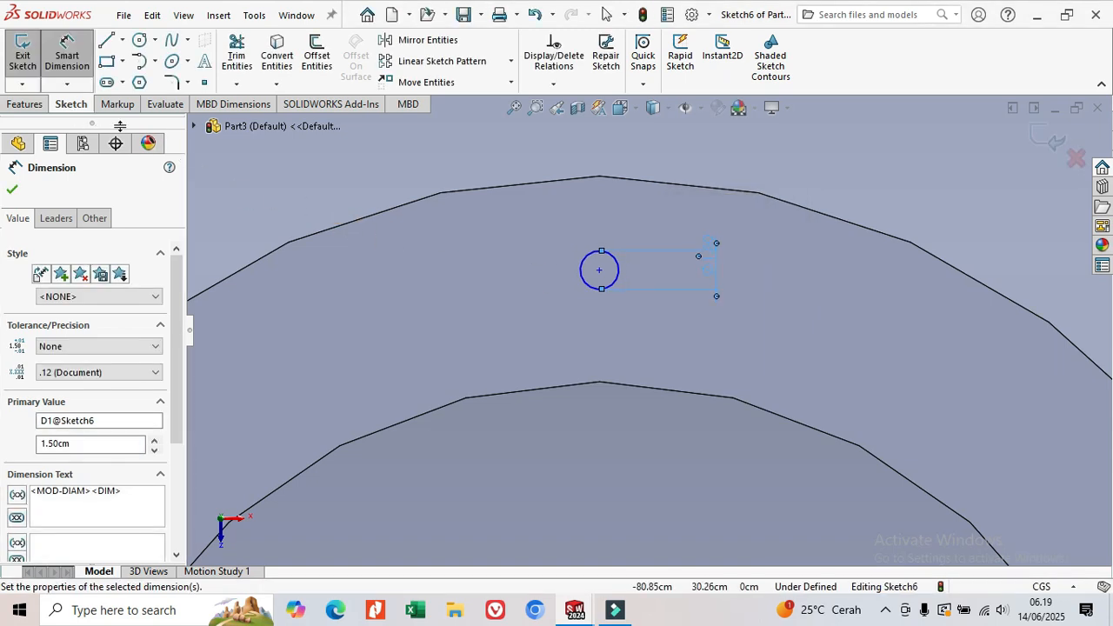
Start a circular sketch pattern with the 1.5 cm circle as the entity to pattern
scroll(812, 435, up, 6)
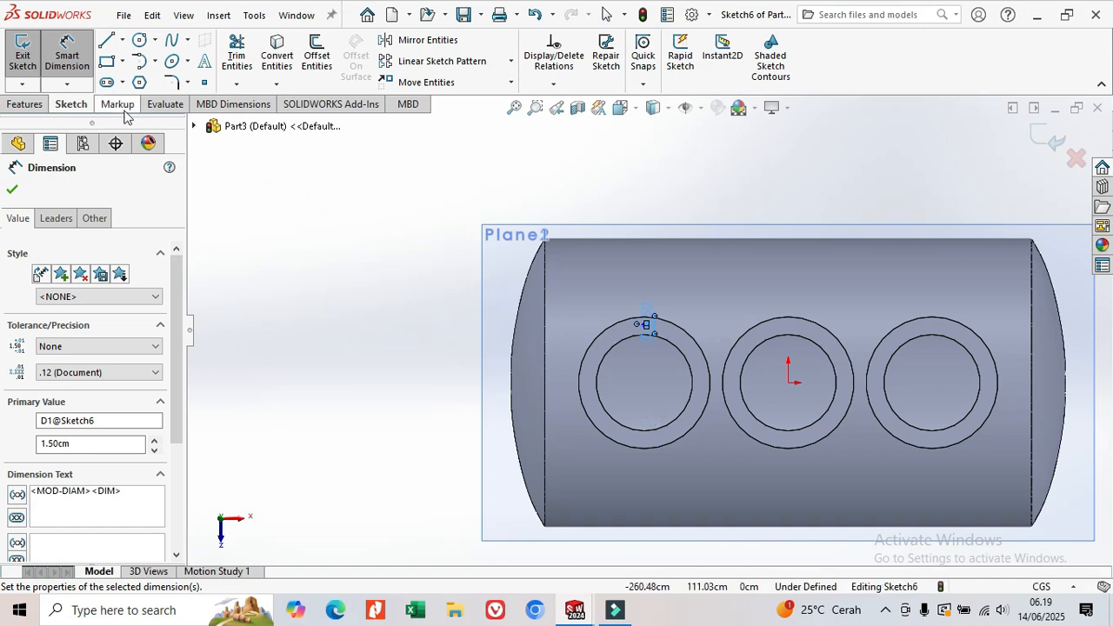
click(26, 103)
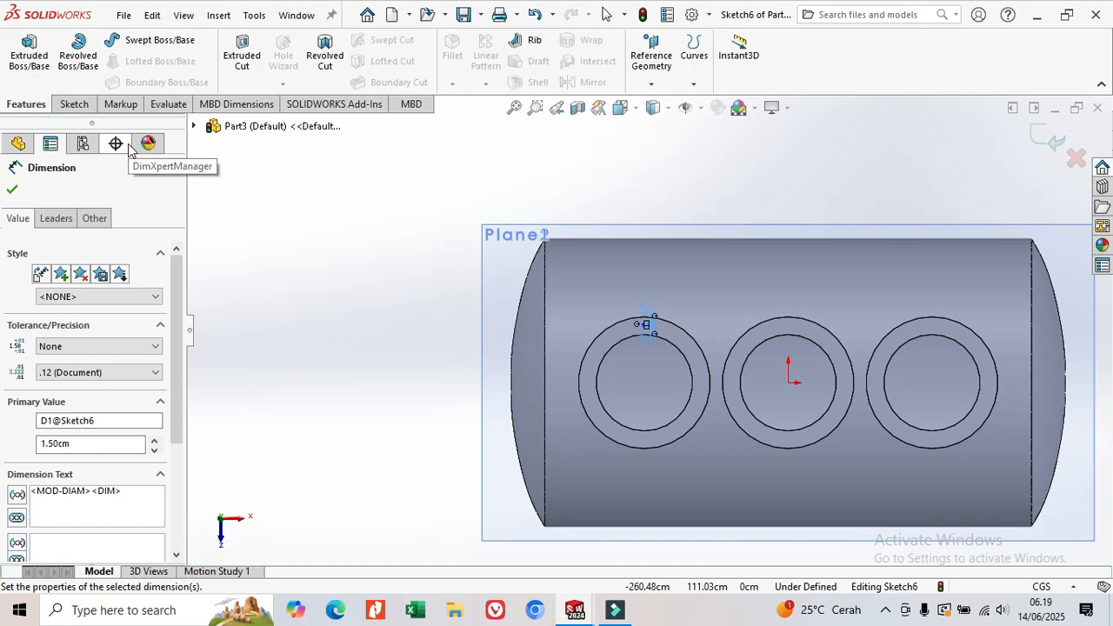
click(74, 104)
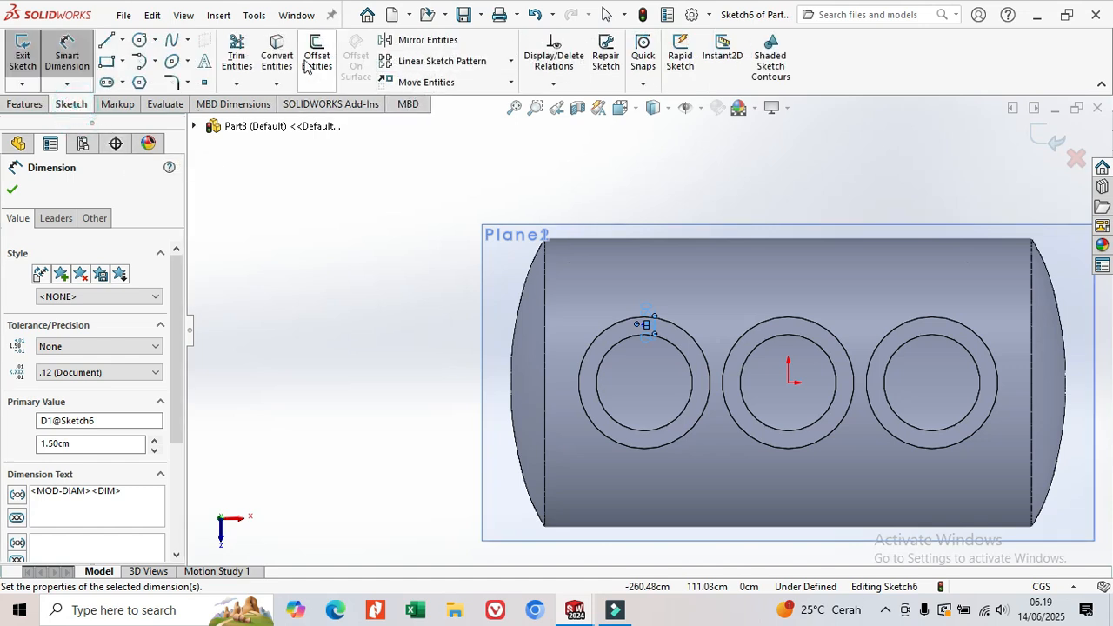
click(513, 62)
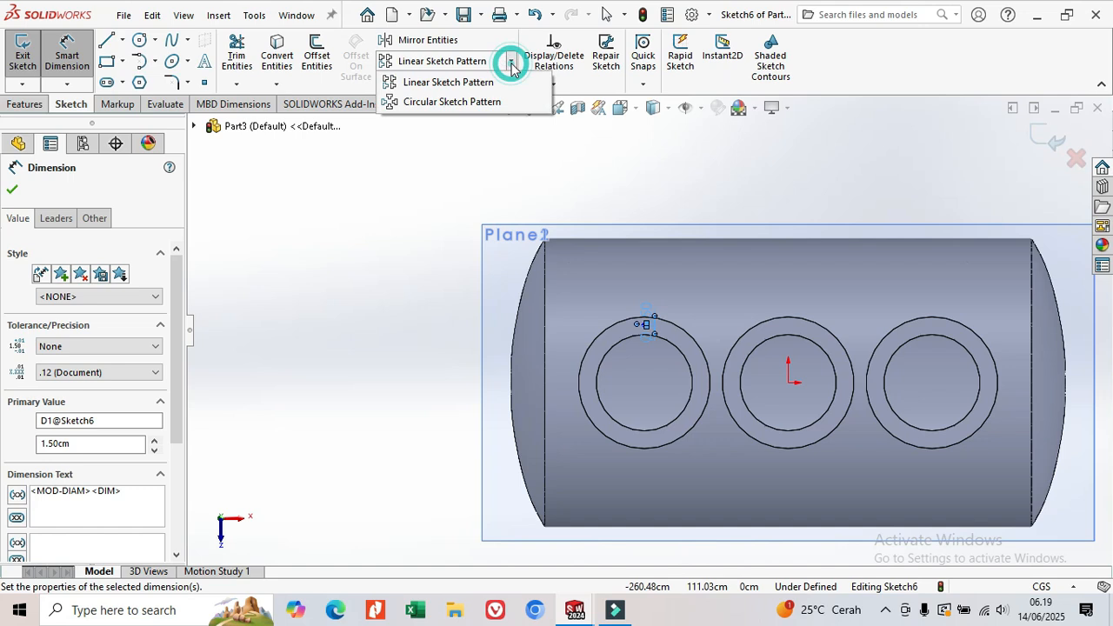
click(467, 103)
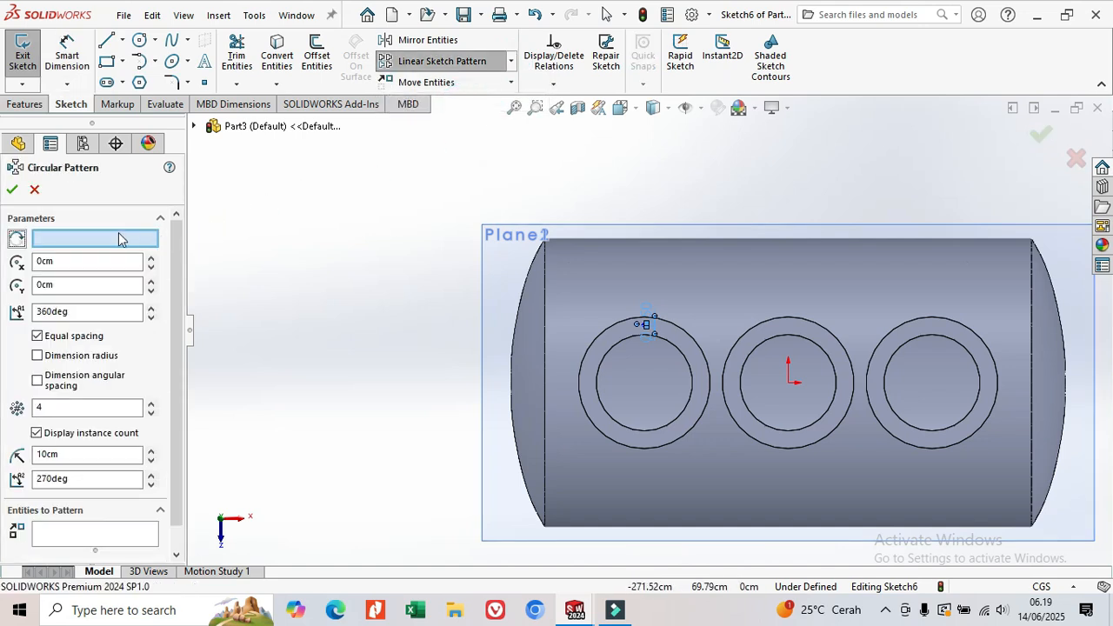
scroll(101, 272, down, 1)
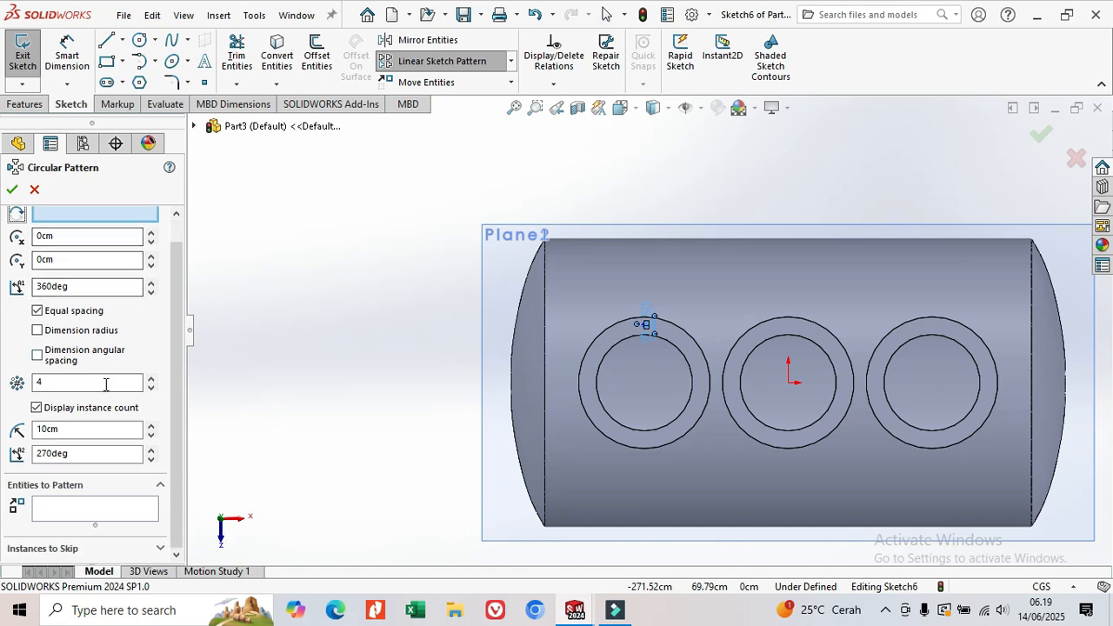
click(96, 509)
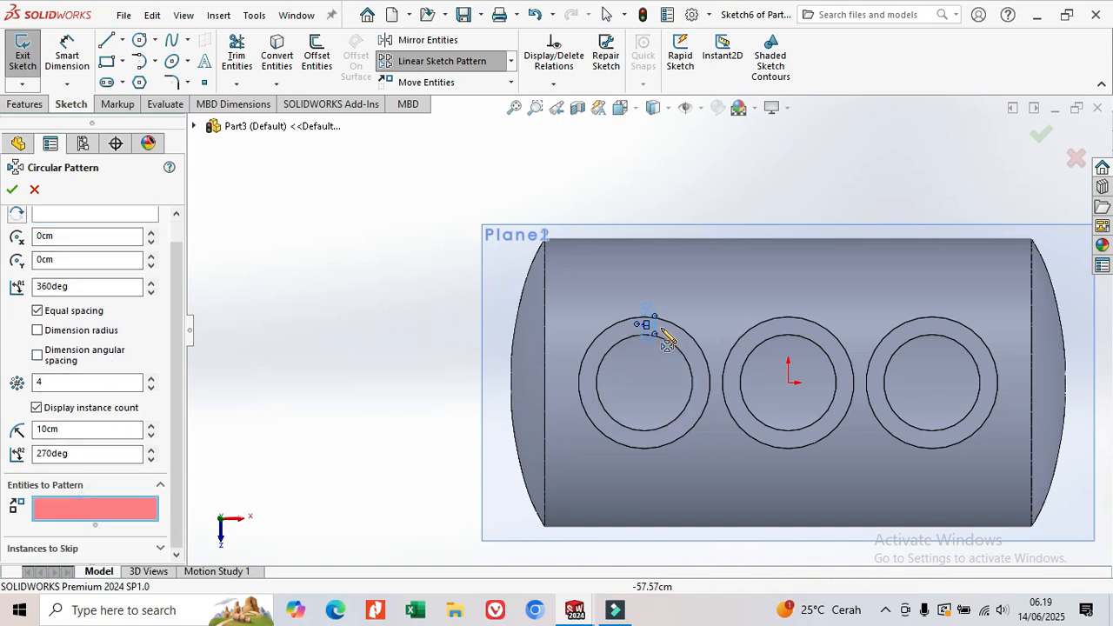
scroll(647, 324, down, 8)
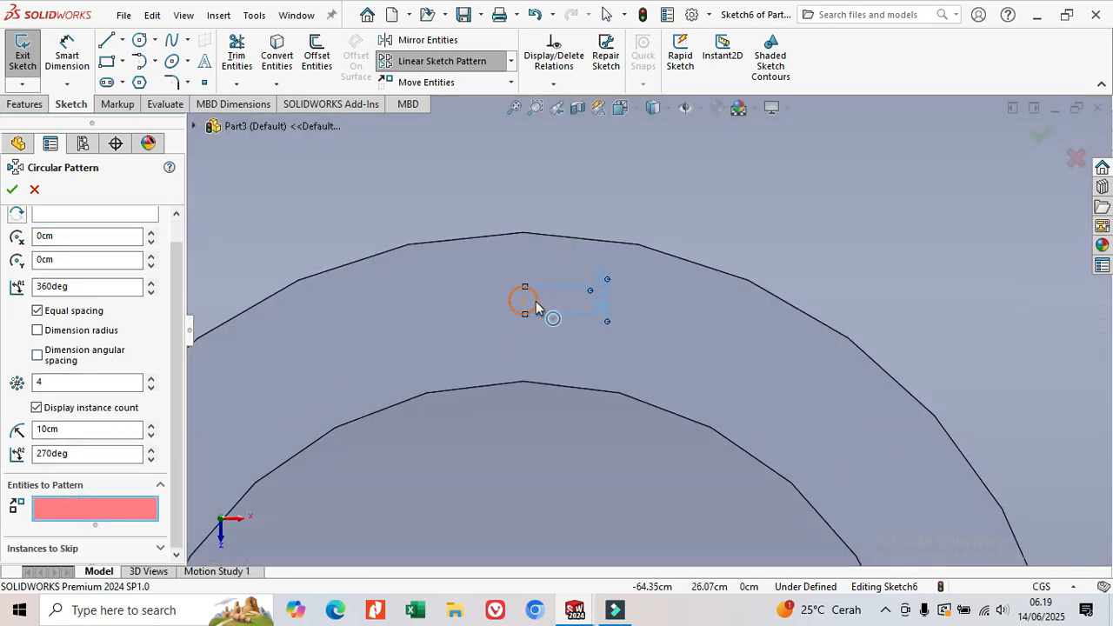
click(534, 311)
Move the circular pattern's centre from the origin to the first flange's centre at X -65 cm, Y 0 cm
scroll(557, 348, up, 2)
scroll(557, 348, up, 3)
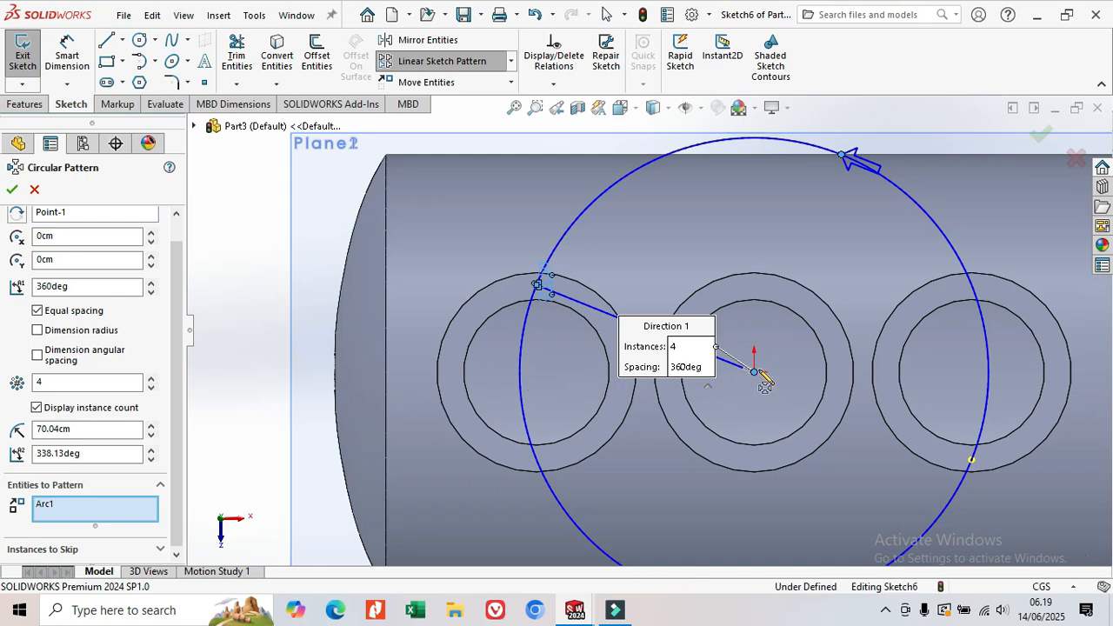
scroll(758, 378, down, 3)
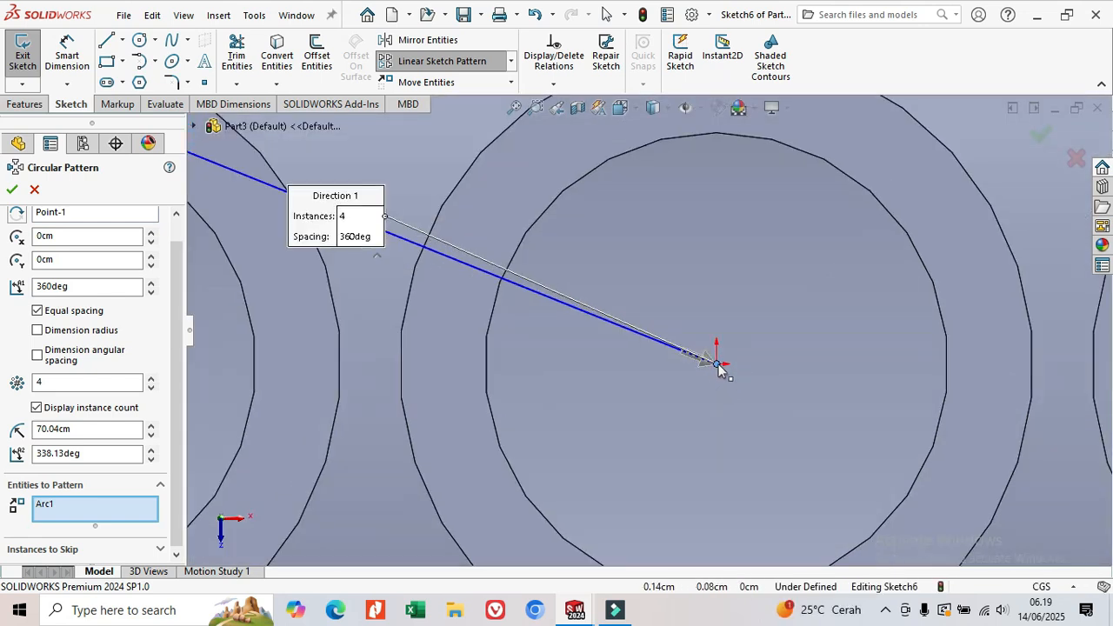
drag(404, 364, 235, 359)
scroll(236, 360, up, 5)
scroll(409, 372, down, 3)
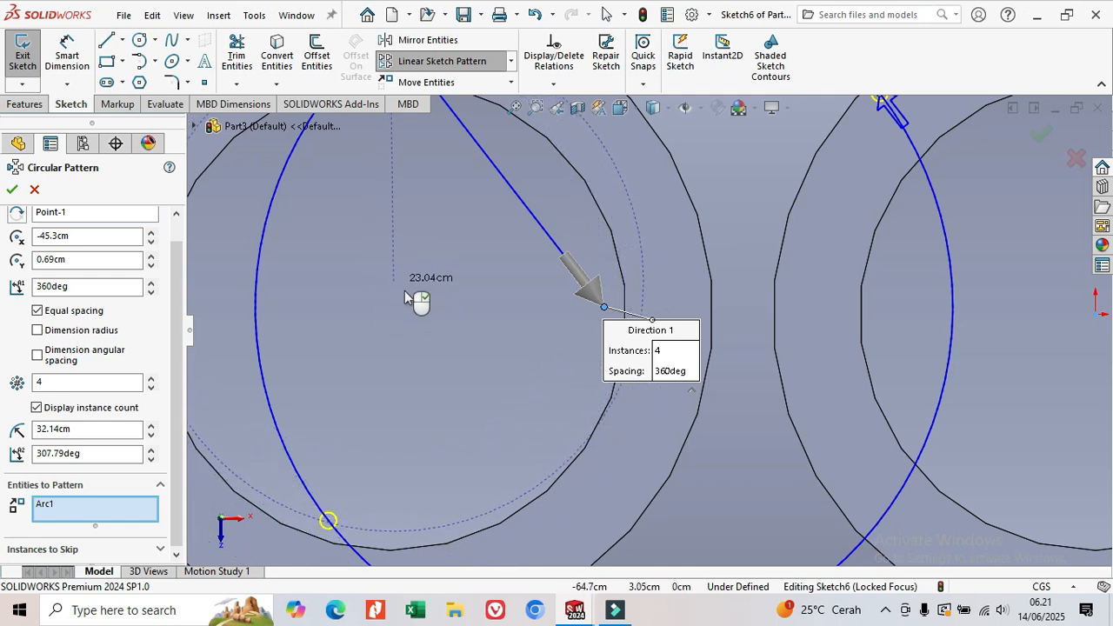
scroll(417, 304, up, 5)
scroll(575, 334, down, 4)
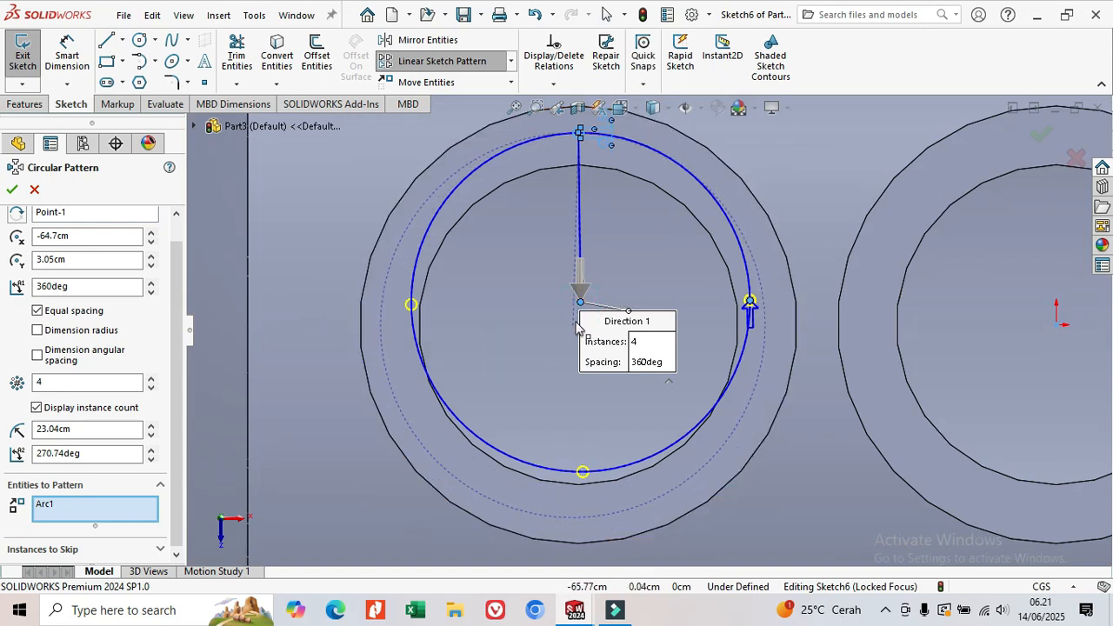
drag(580, 322, 580, 322)
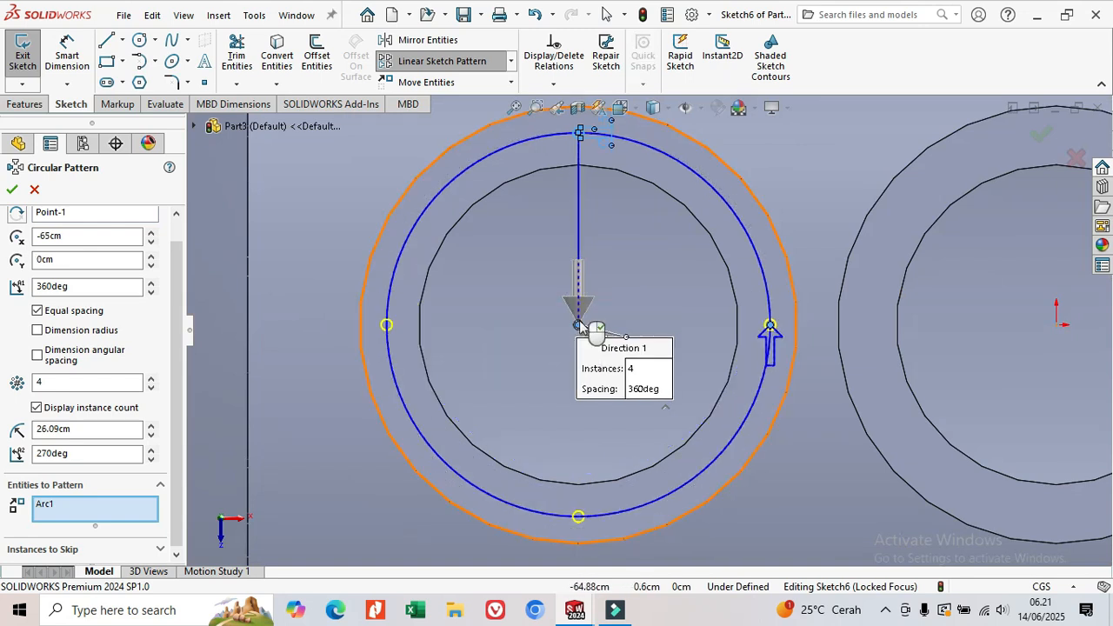
Set the circular pattern to 6 instances over 360 degrees and create it
scroll(580, 326, up, 5)
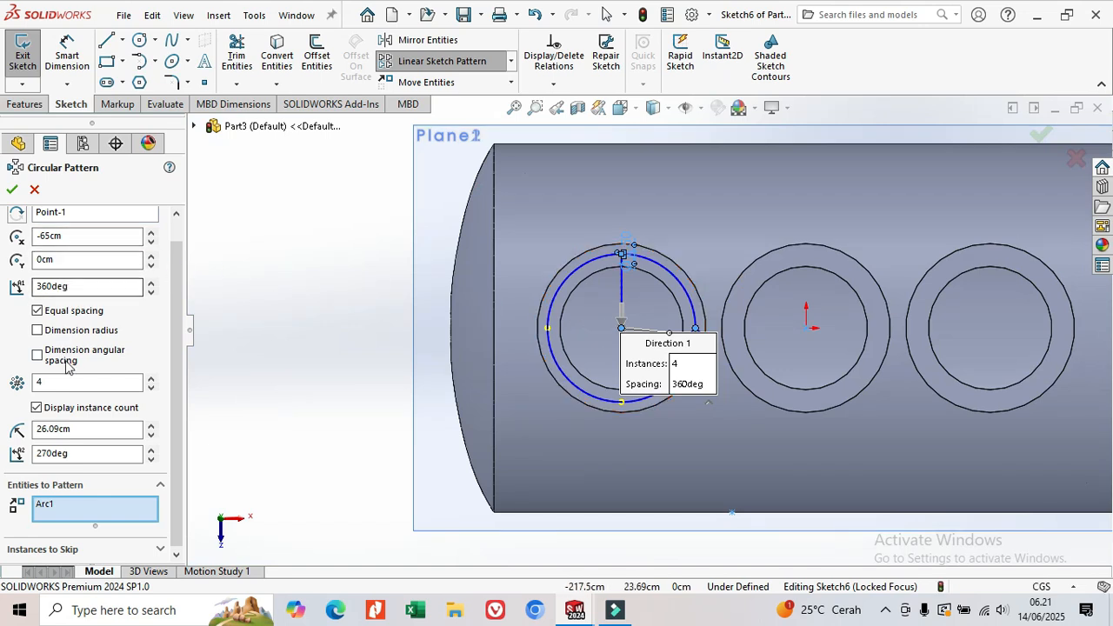
double_click(43, 381)
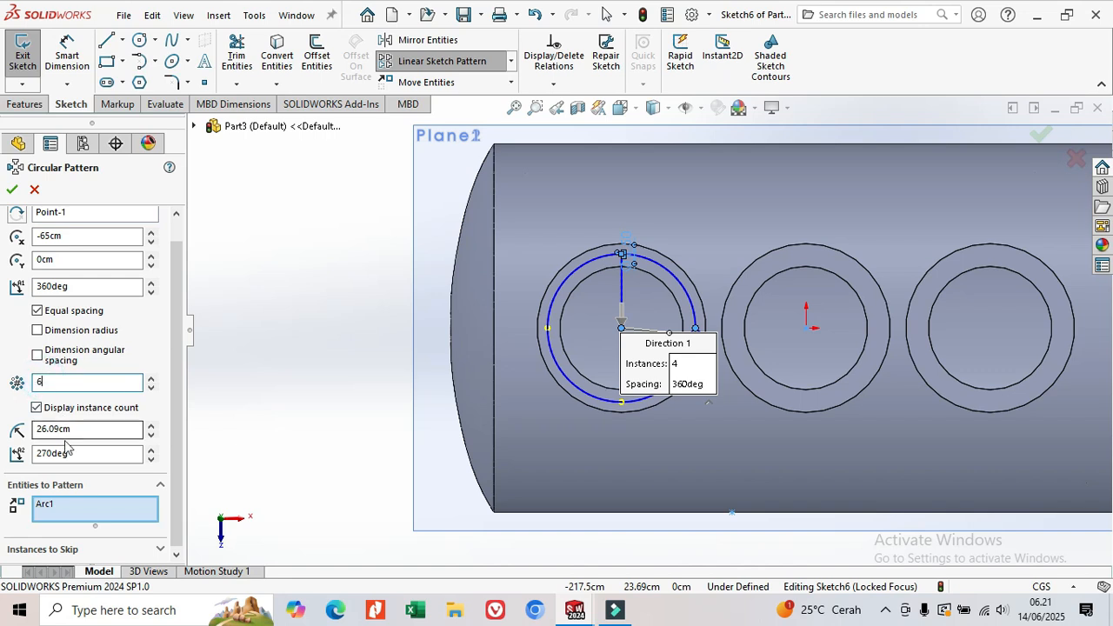
click(13, 189)
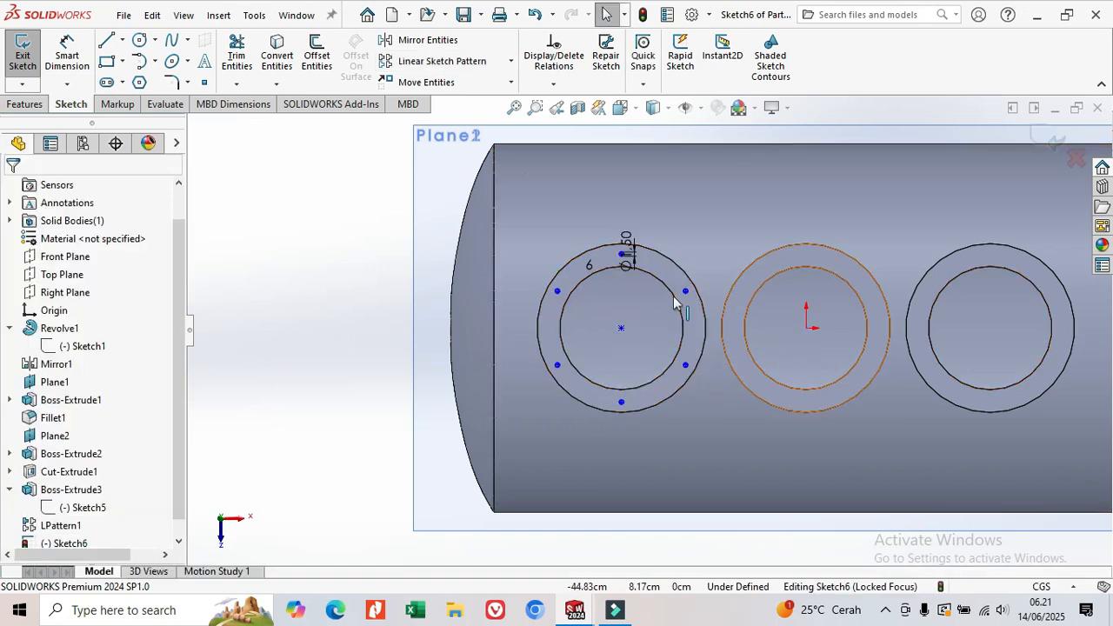
Cut-extrude the six bolt-hole circles through the first flange with a Blind depth of 2 cm
scroll(583, 357, down, 3)
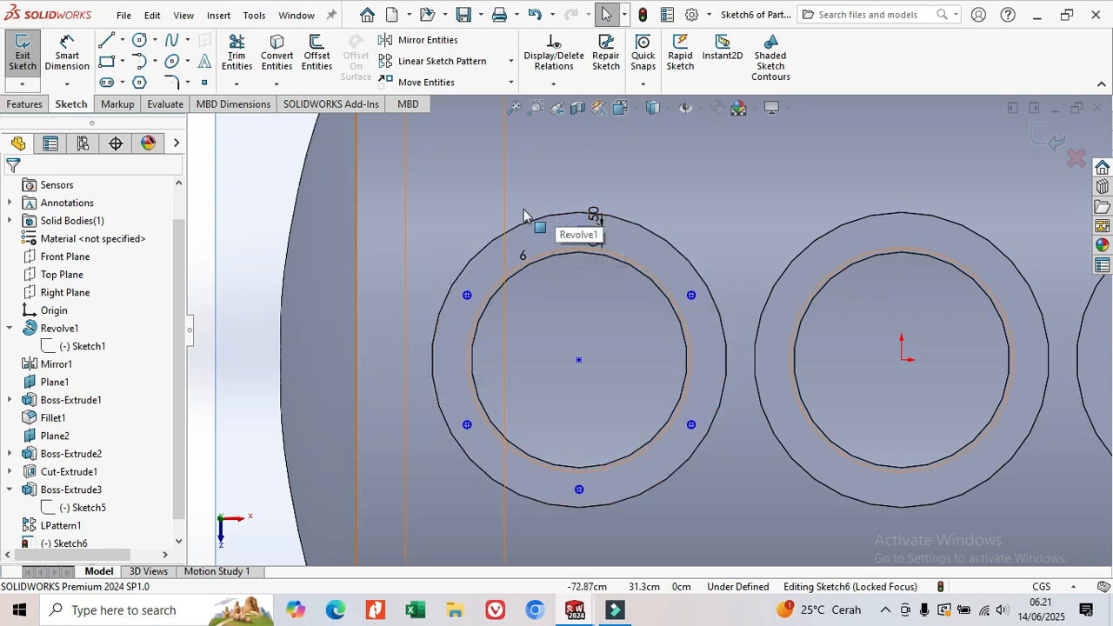
click(26, 104)
click(241, 54)
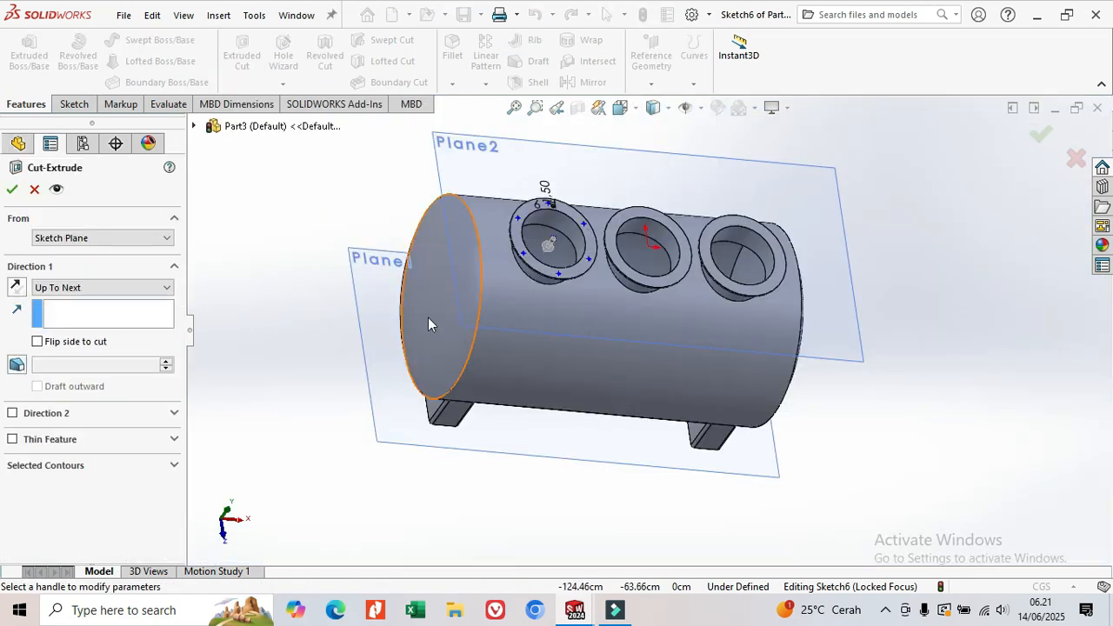
click(165, 288)
click(118, 304)
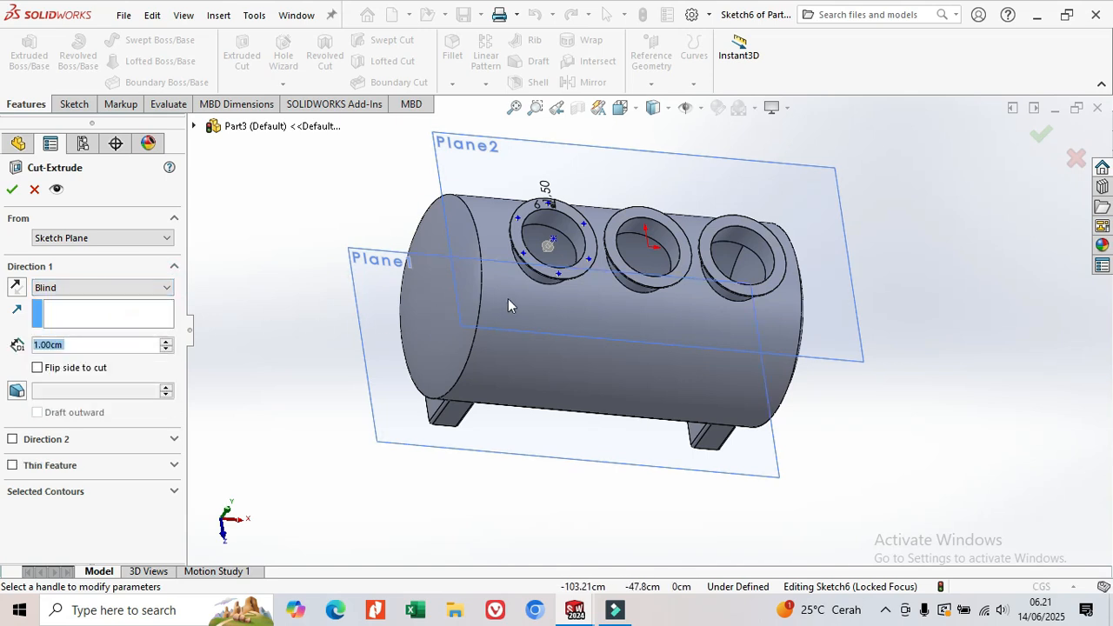
scroll(508, 298, down, 4)
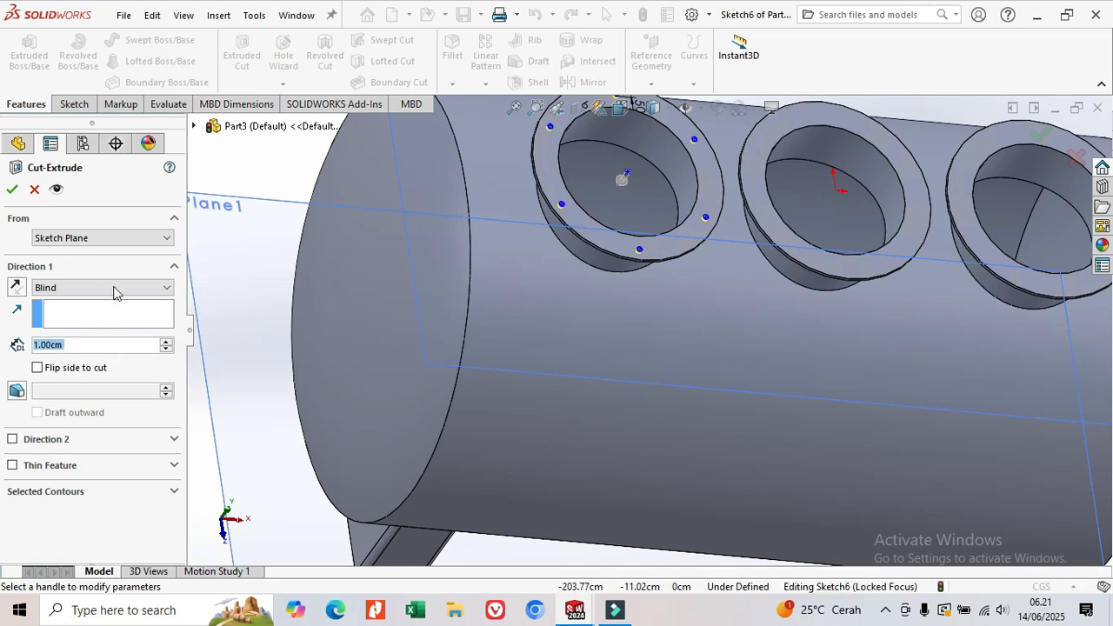
click(166, 343)
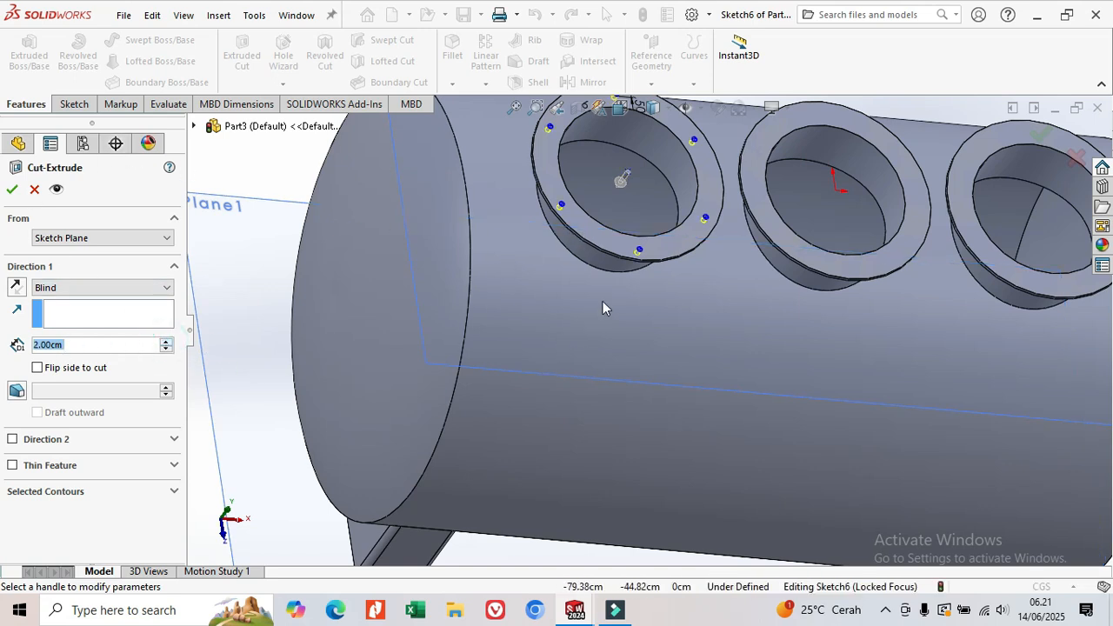
click(12, 189)
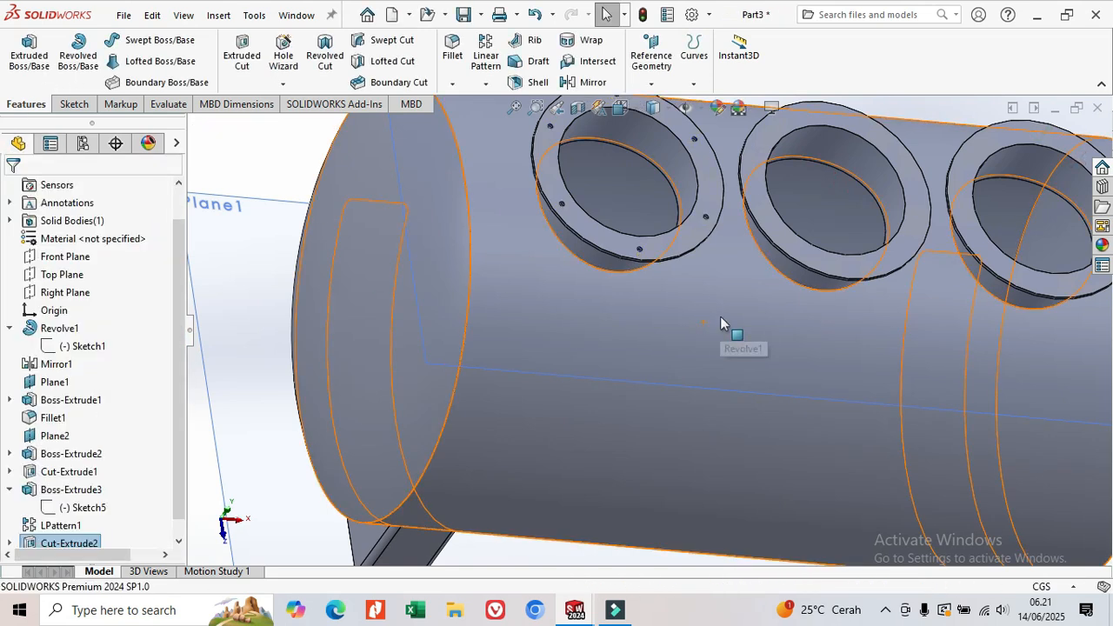
Start a linear pattern with the first flange's six-hole cut as the feature to pattern
scroll(724, 316, up, 3)
scroll(689, 261, down, 6)
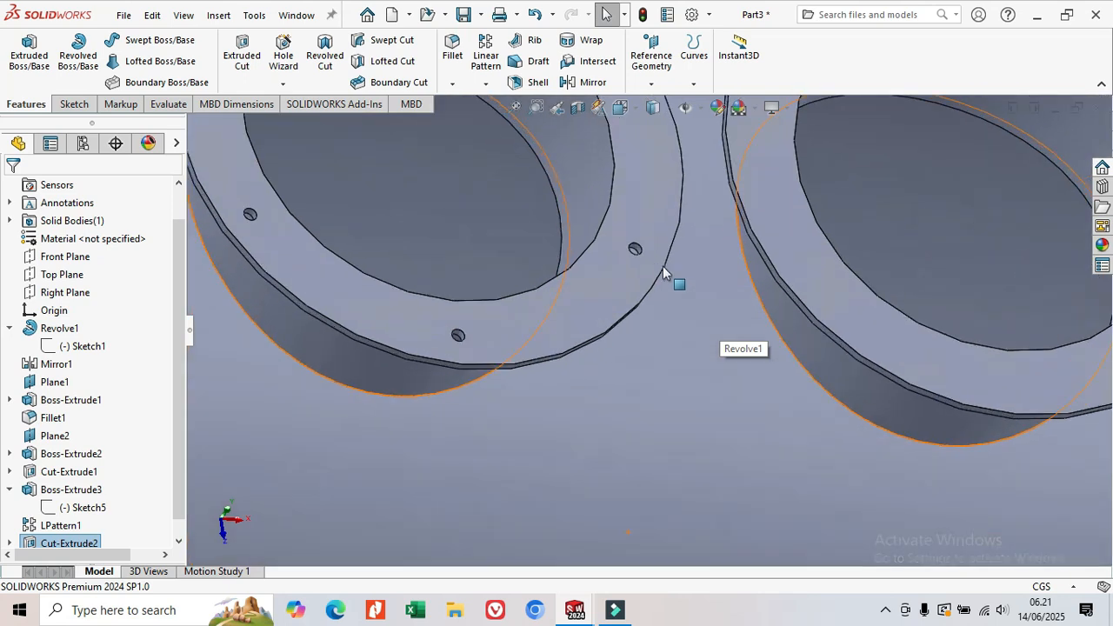
mouse_move(637, 251)
middle_down()
mouse_move(635, 321)
mouse_move(618, 306)
mouse_move(632, 311)
mouse_move(626, 327)
middle_up()
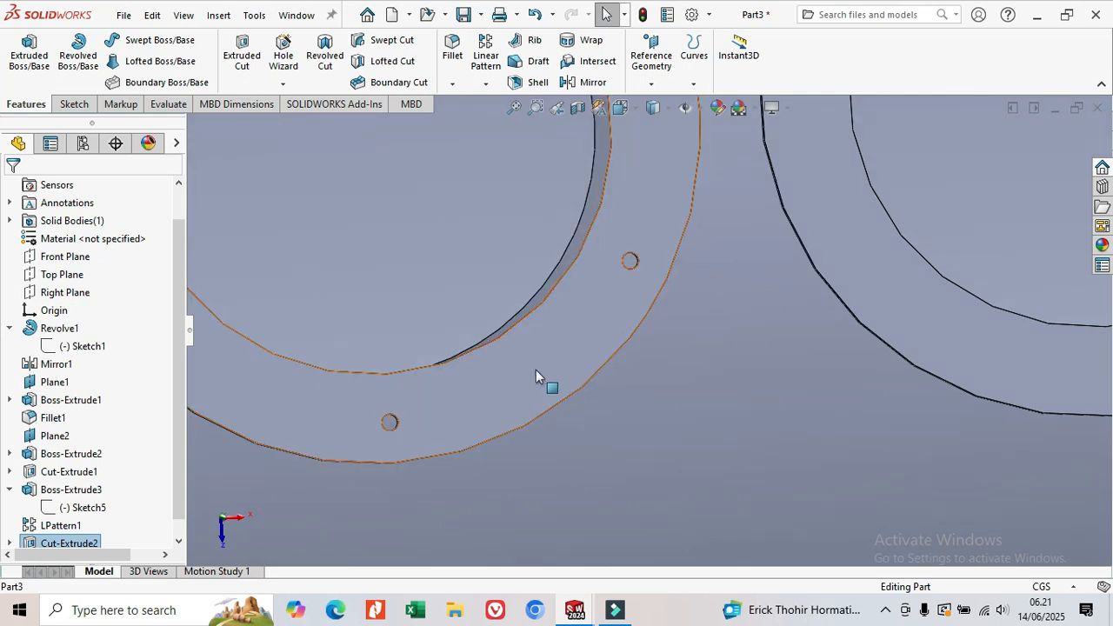
key(f)
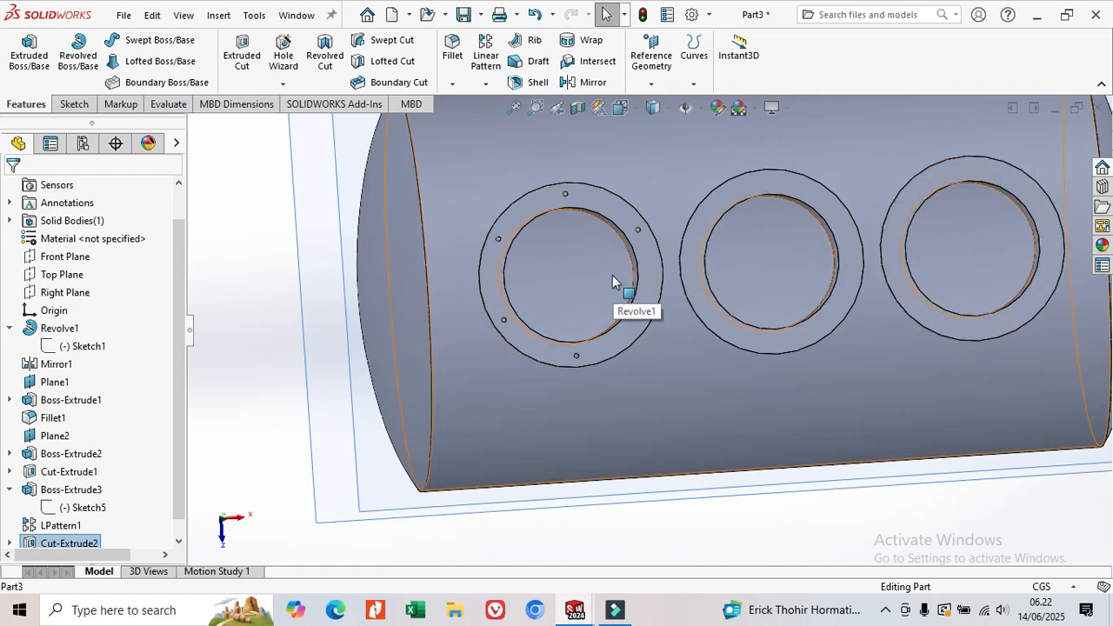
scroll(130, 522, down, 1)
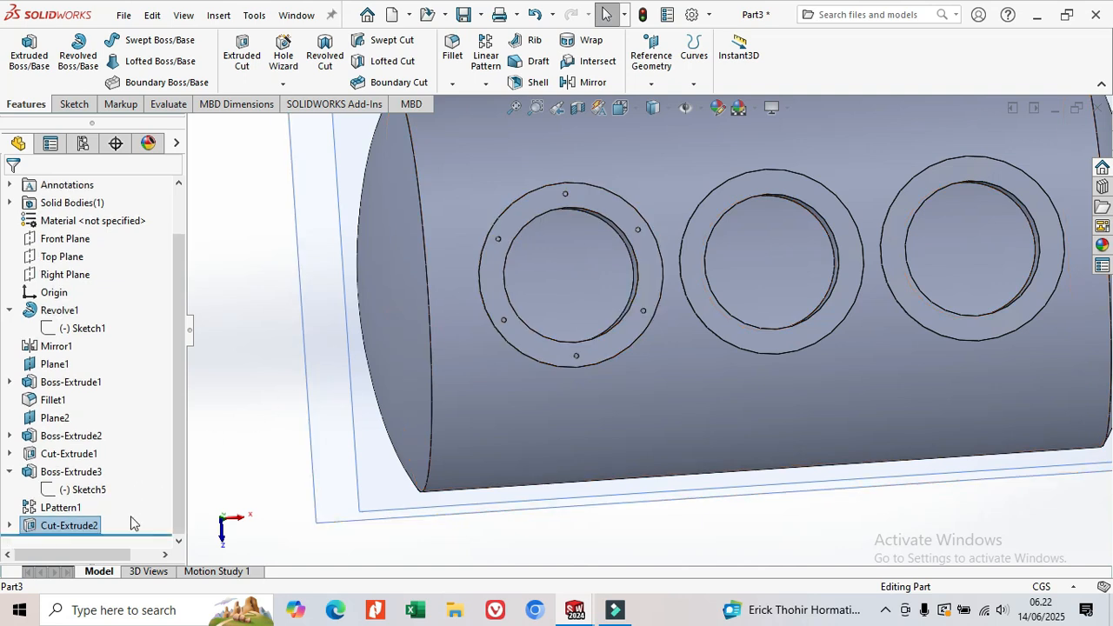
click(76, 526)
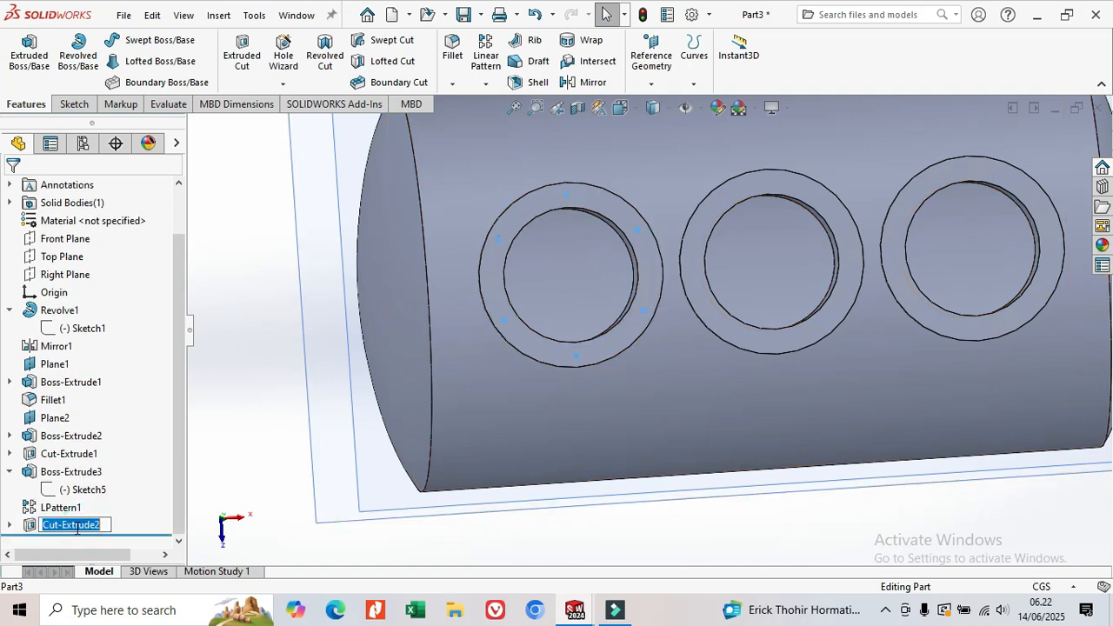
click(29, 526)
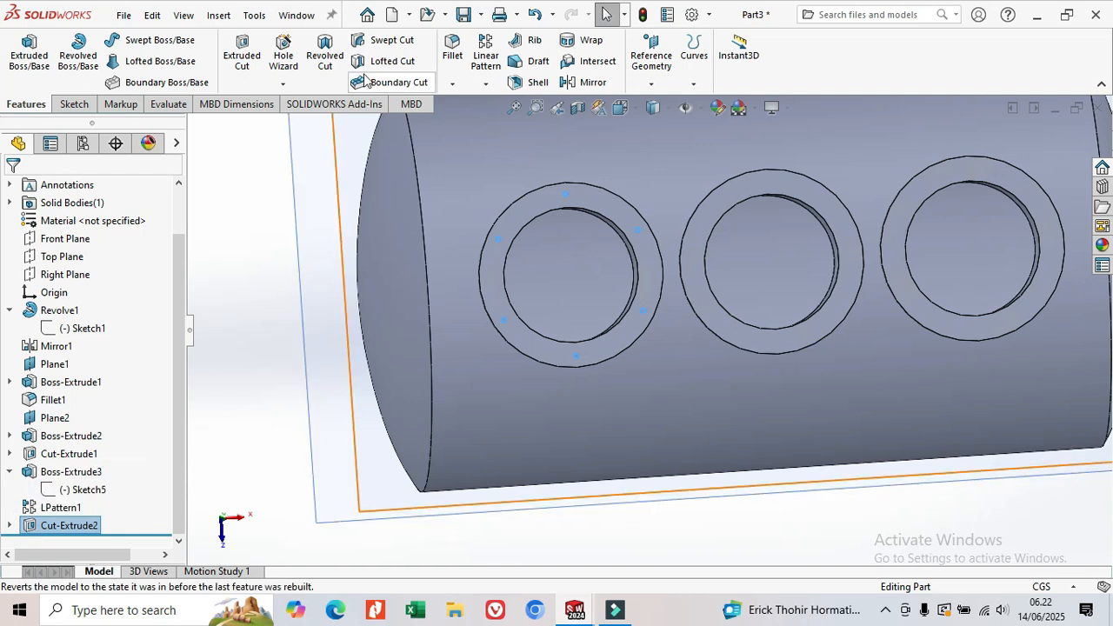
click(486, 83)
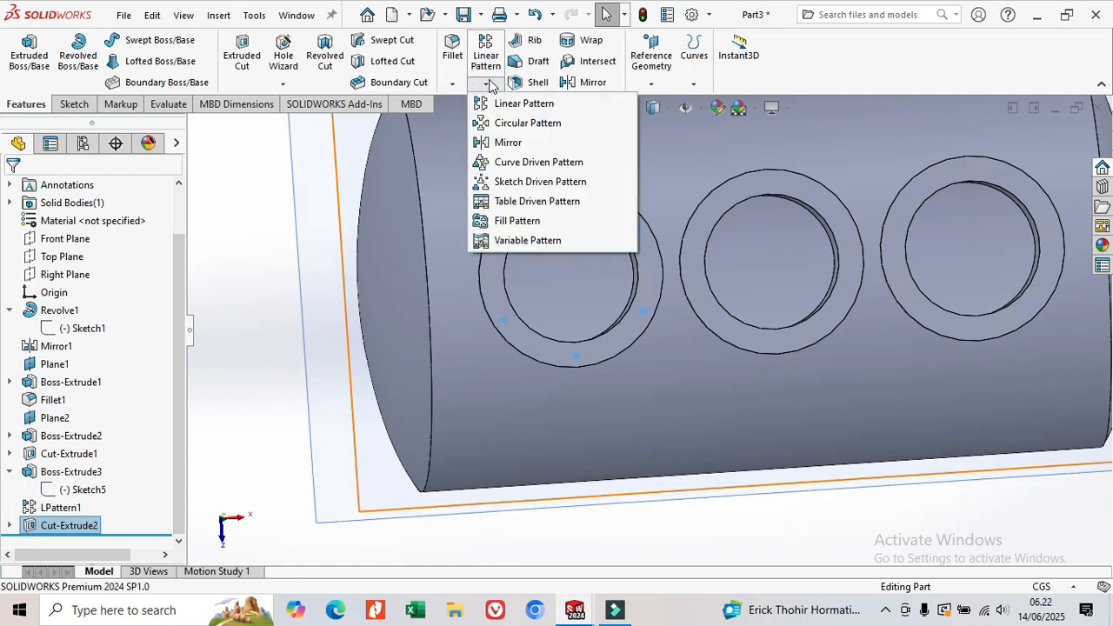
click(506, 104)
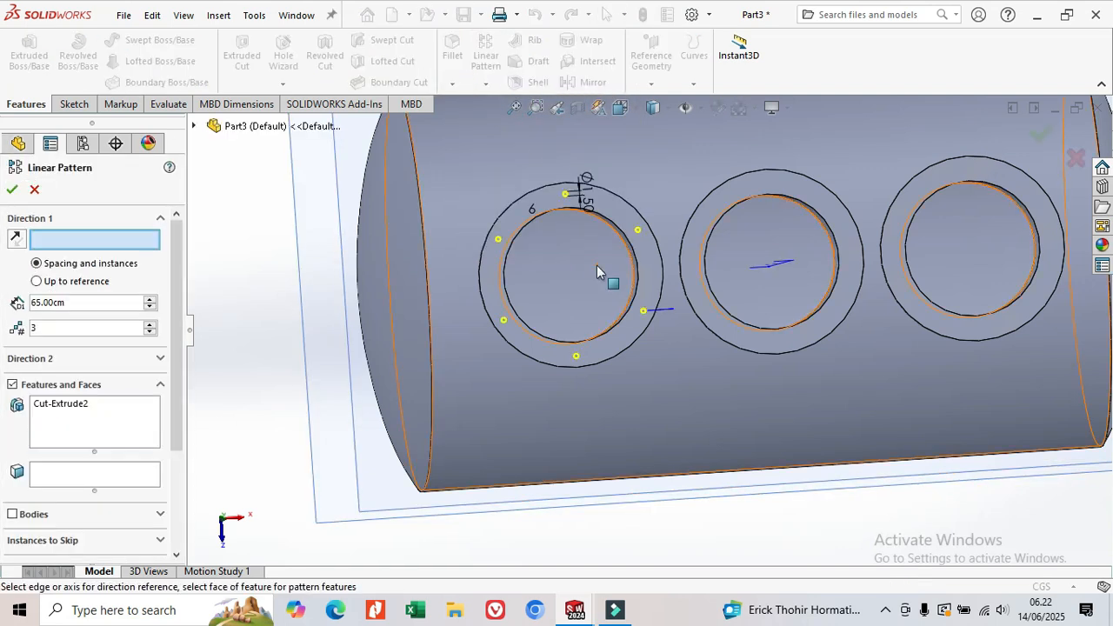
Define Direction 1 of the linear pattern by the flat side face of a tank foot, using 65 cm spacing and 3 instances
click(112, 241)
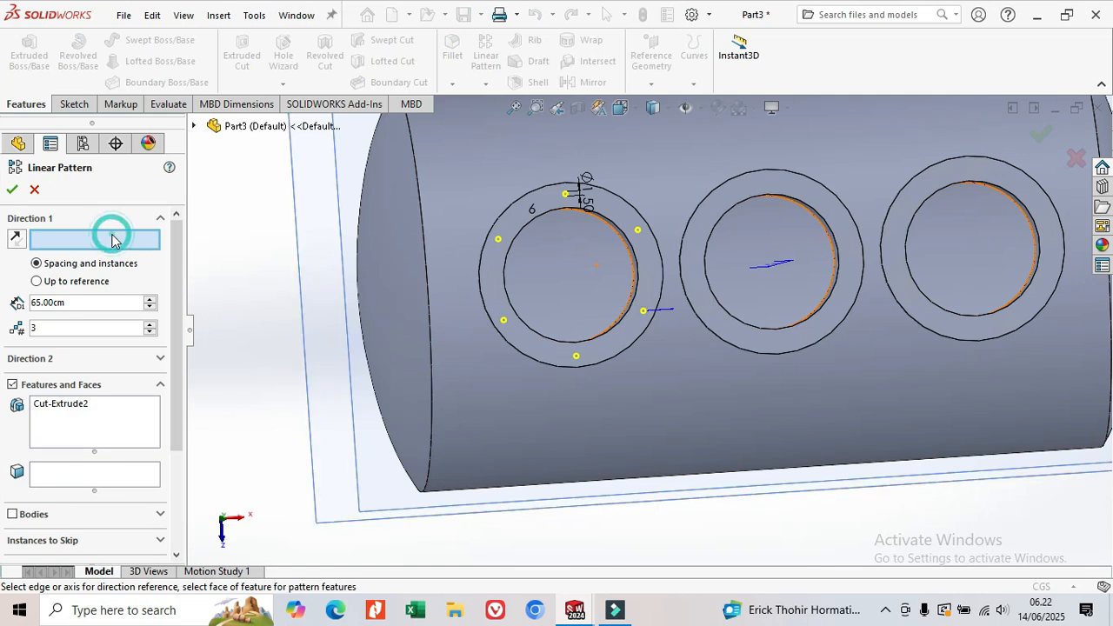
scroll(927, 497, up, 5)
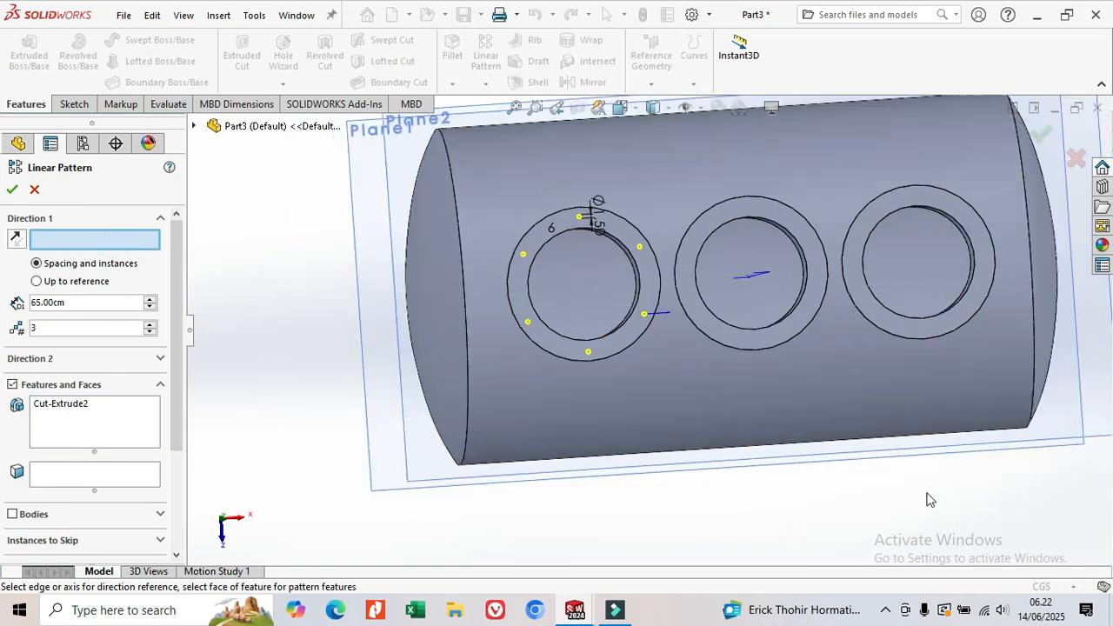
middle_drag(963, 337, 874, 380)
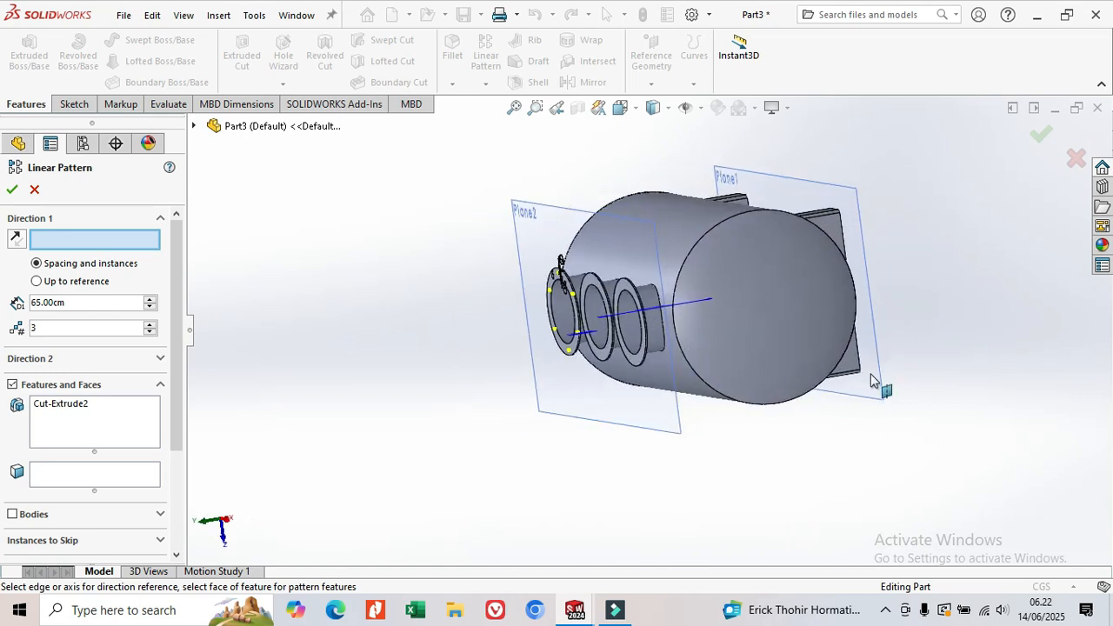
click(837, 236)
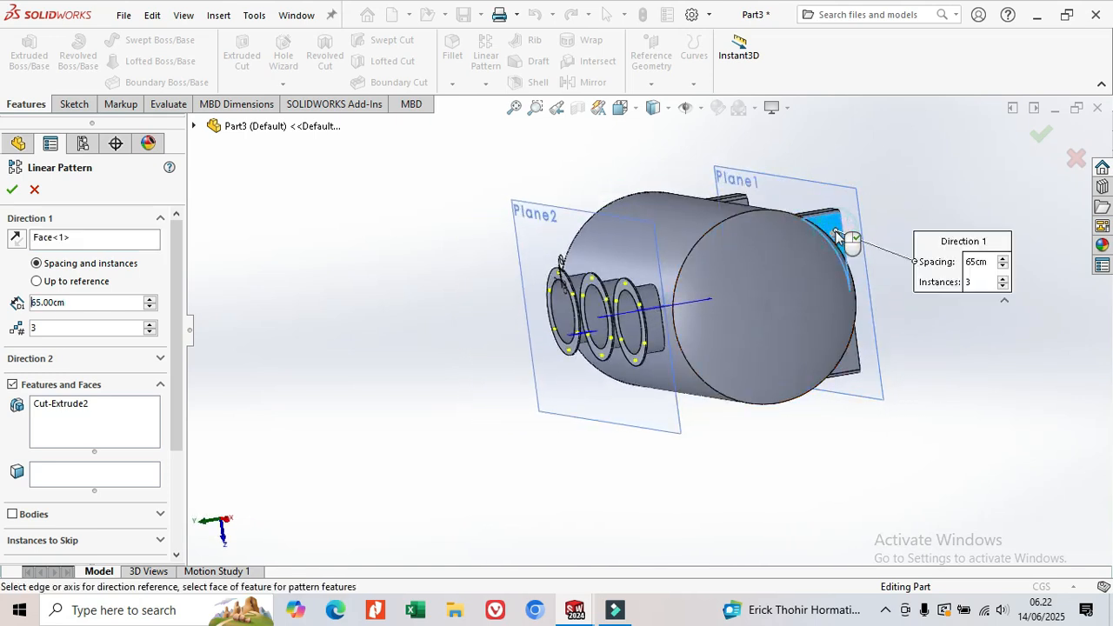
middle_drag(755, 446, 696, 342)
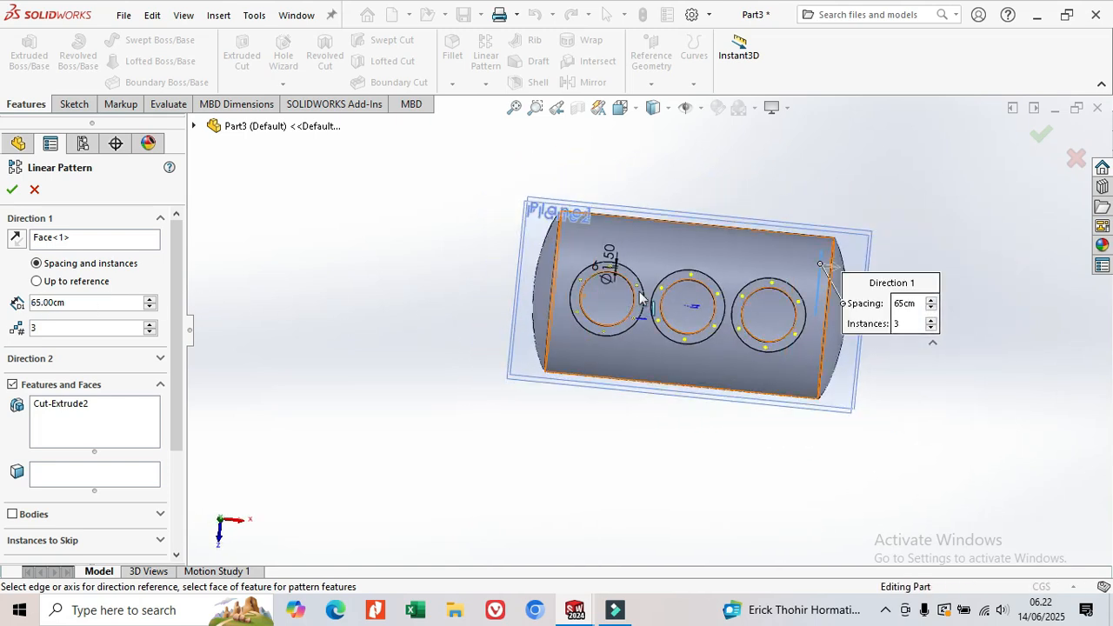
Complete the linear pattern of the flange bolt holes with 3 instances spaced 65 cm apart
scroll(709, 387, down, 3)
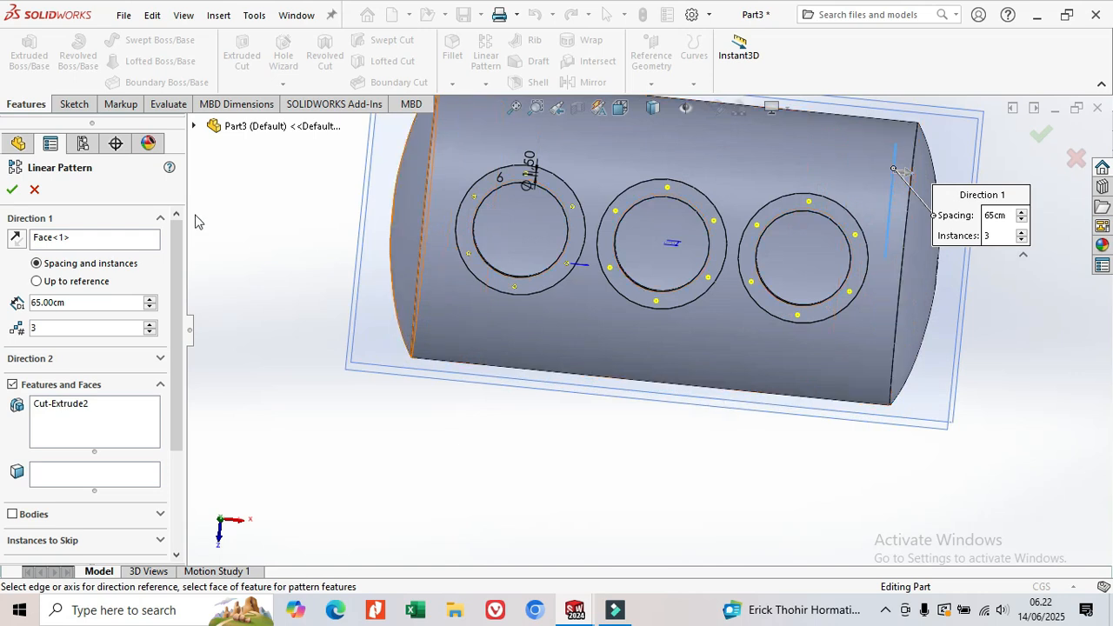
click(12, 189)
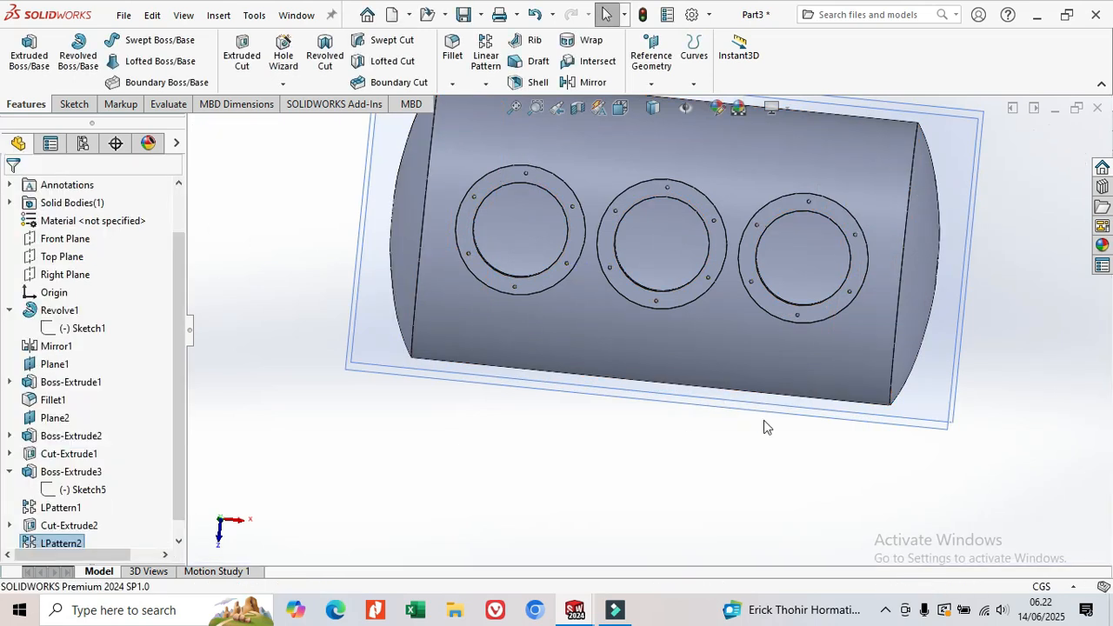
scroll(717, 361, down, 3)
middle_drag(710, 396, 747, 345)
scroll(746, 346, down, 3)
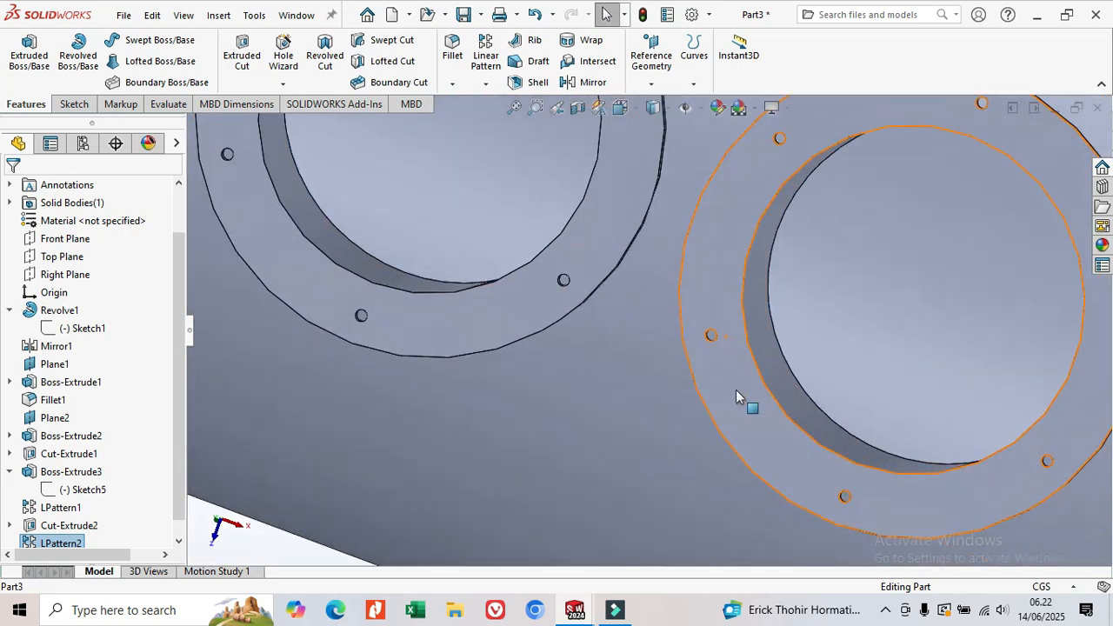
scroll(748, 396, up, 9)
middle_drag(660, 497, 534, 487)
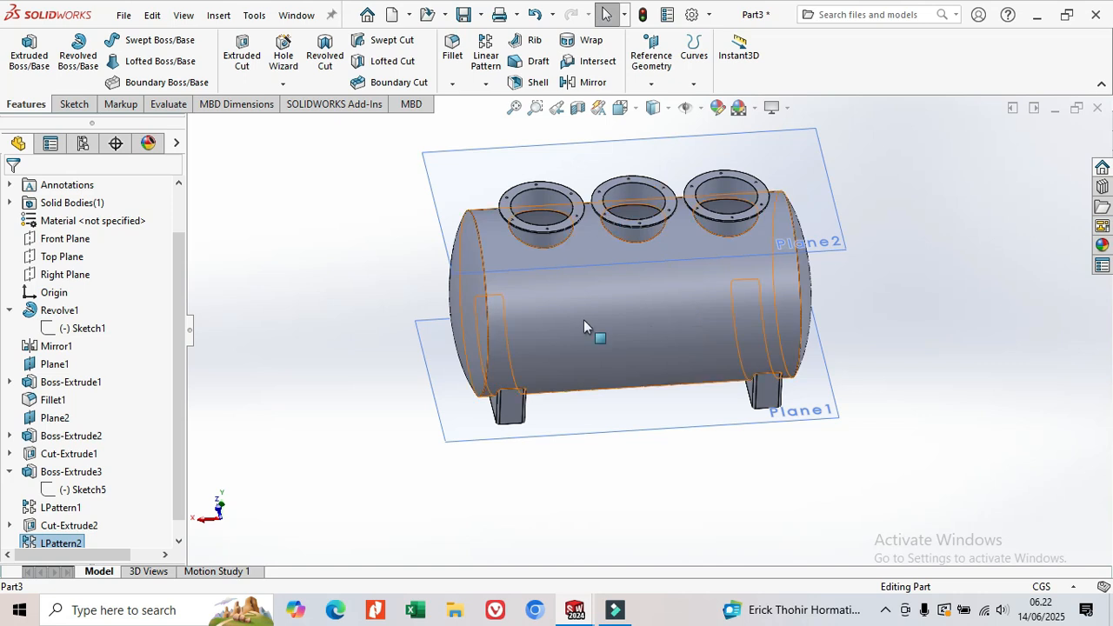
click(357, 285)
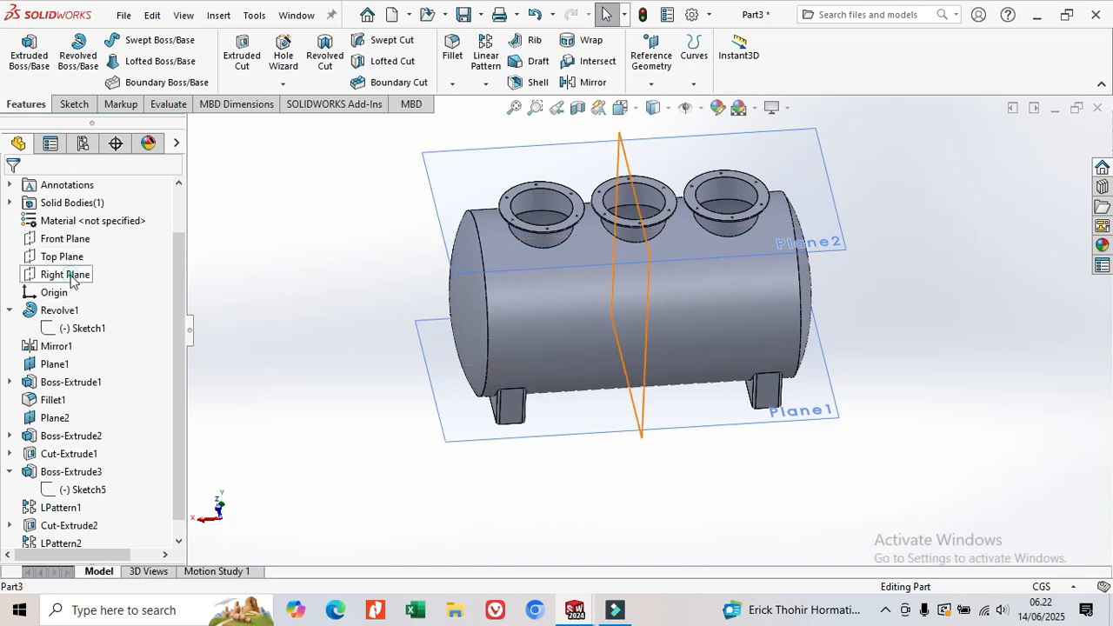
Create a reference plane offset 32.5 cm from the Right Plane
click(65, 274)
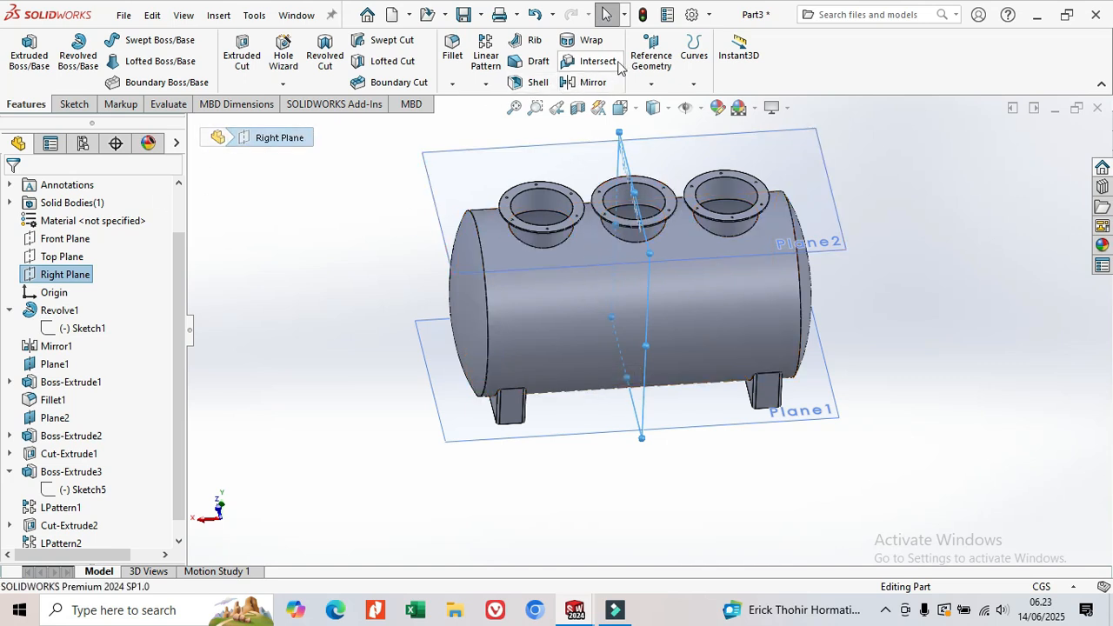
click(654, 62)
click(664, 104)
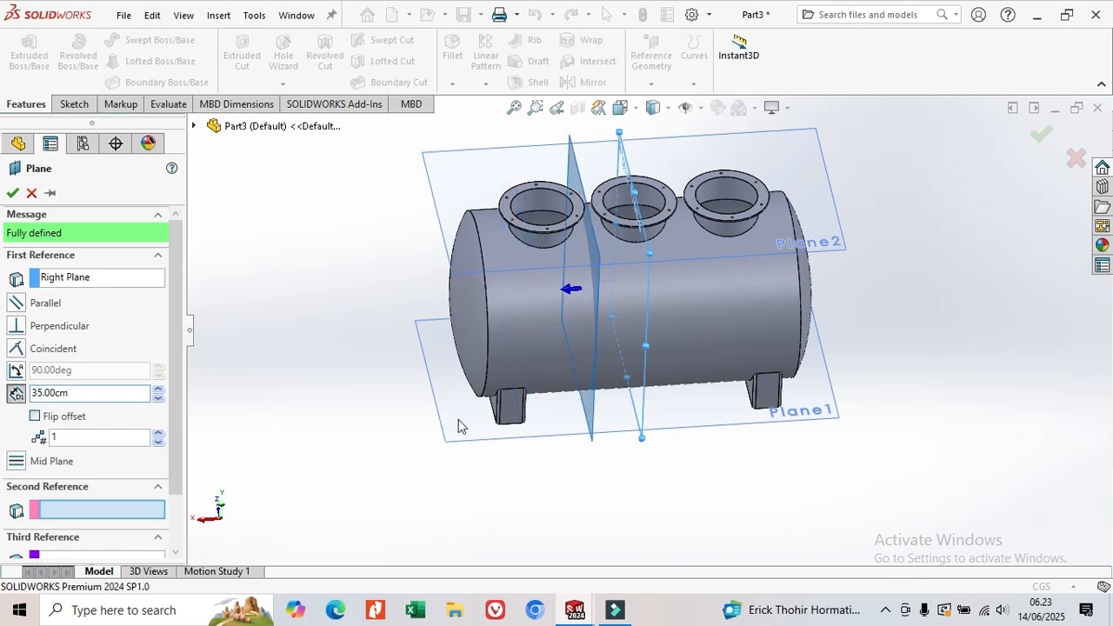
middle_drag(735, 377, 709, 376)
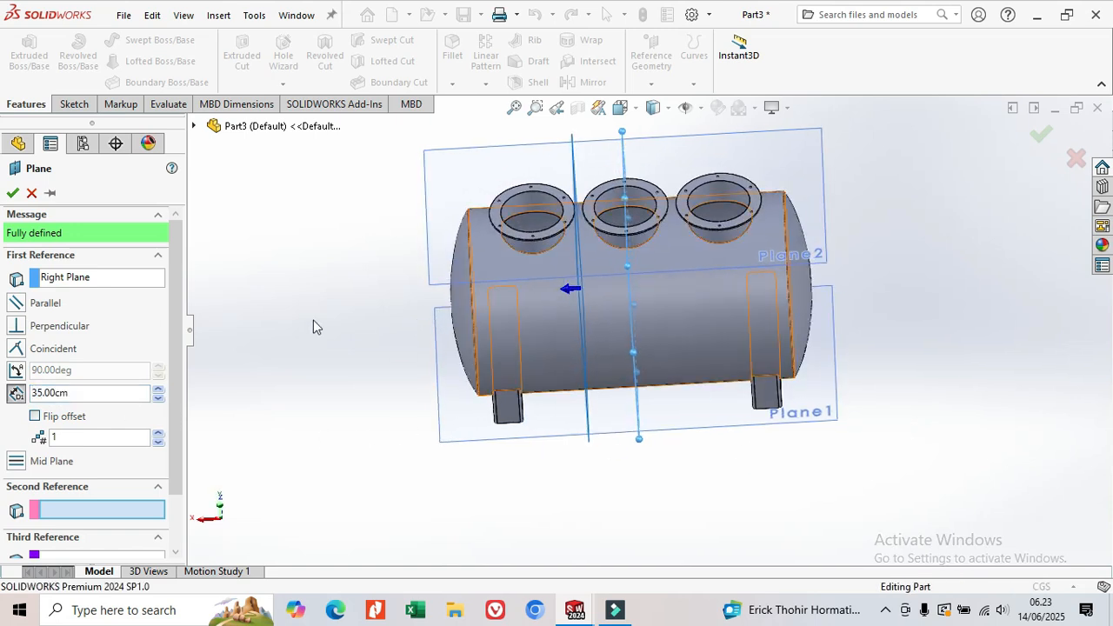
click(158, 398)
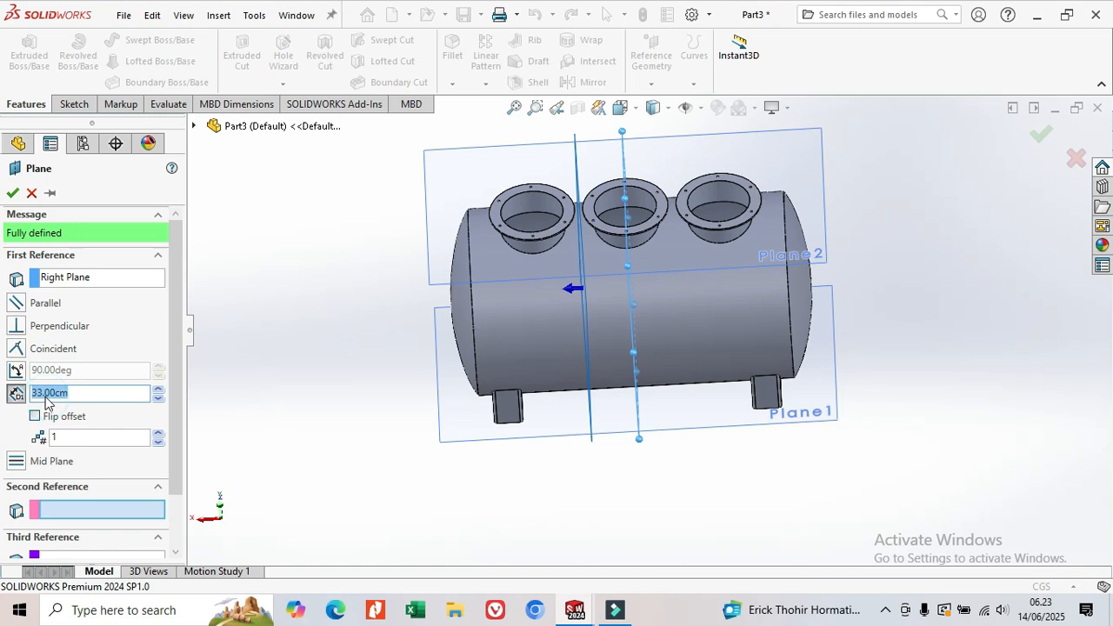
text(5)
key(Return)
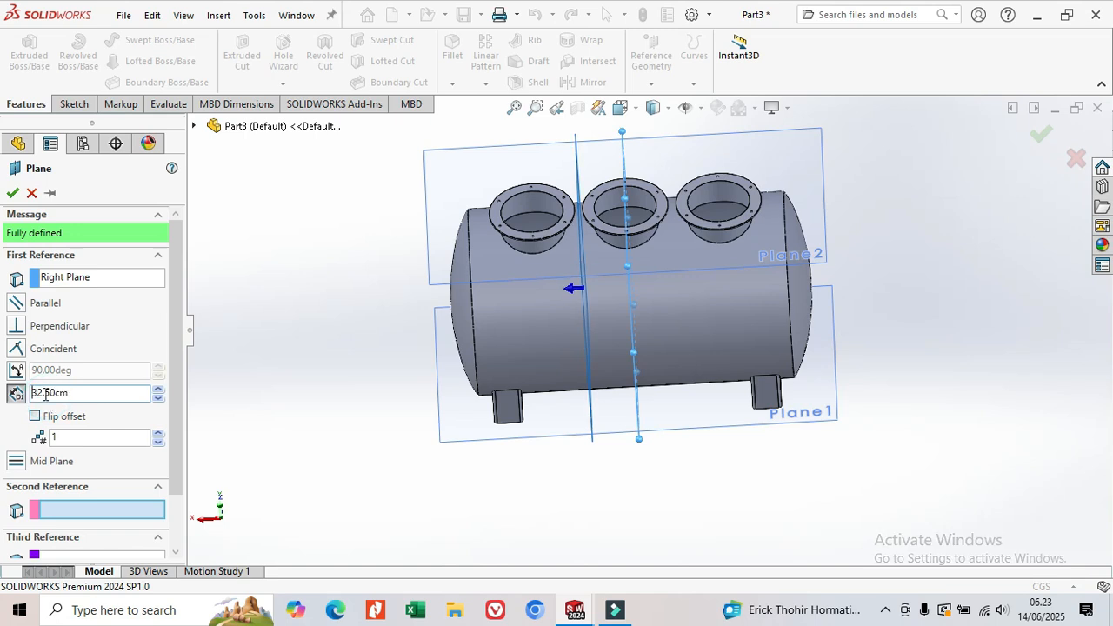
click(19, 194)
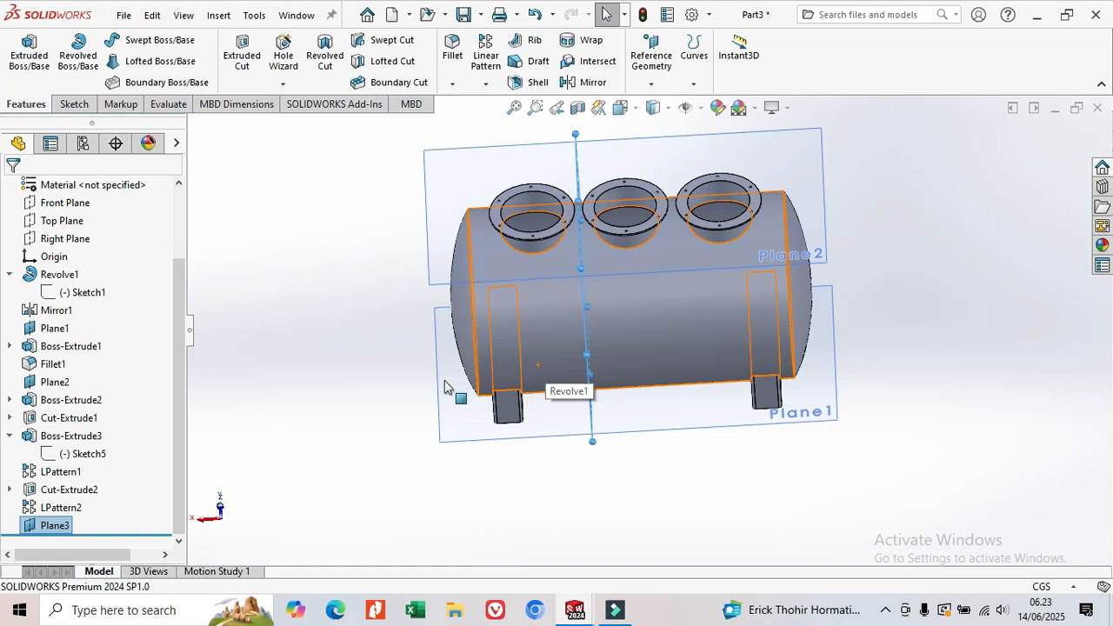
Sketch a circle of about 130 cm diameter on the new offset plane, centred on the origin and matching the tank's outline
right_click(58, 528)
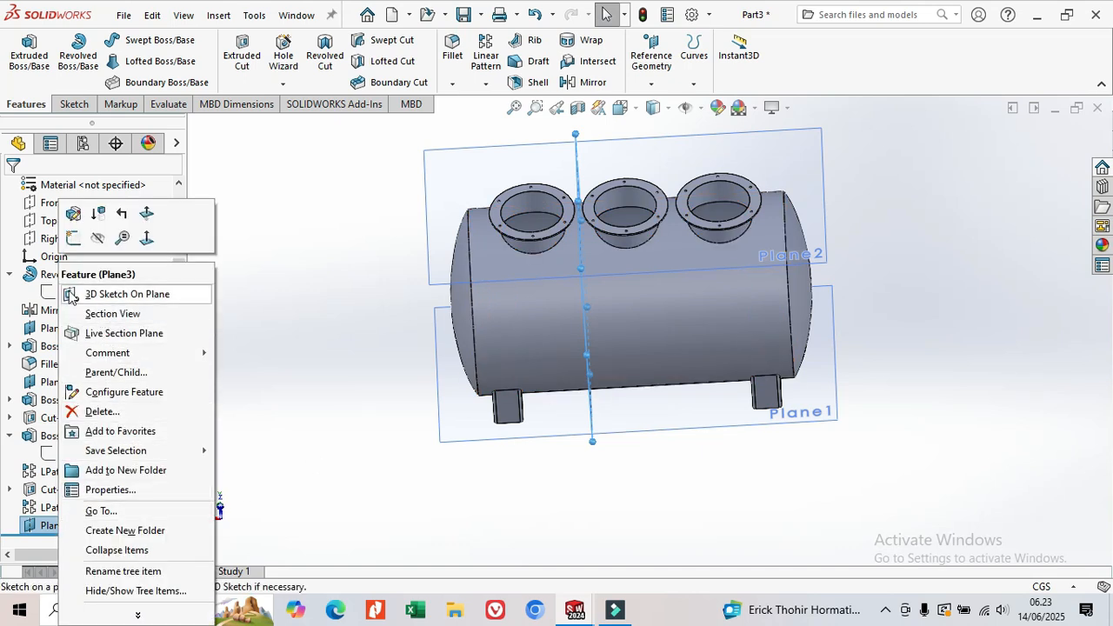
click(74, 237)
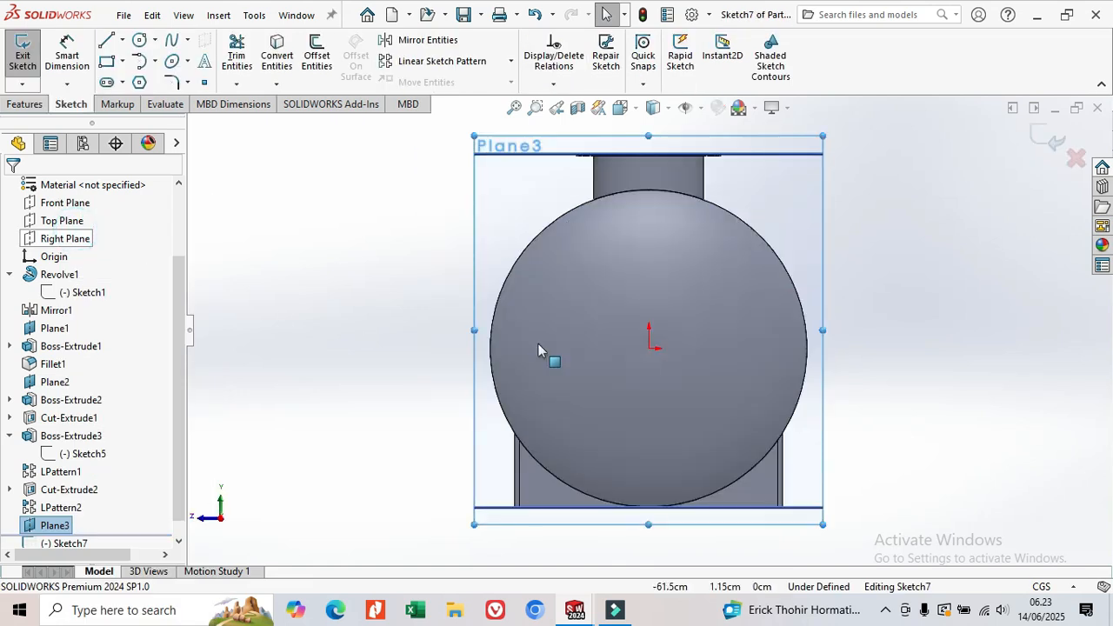
click(139, 41)
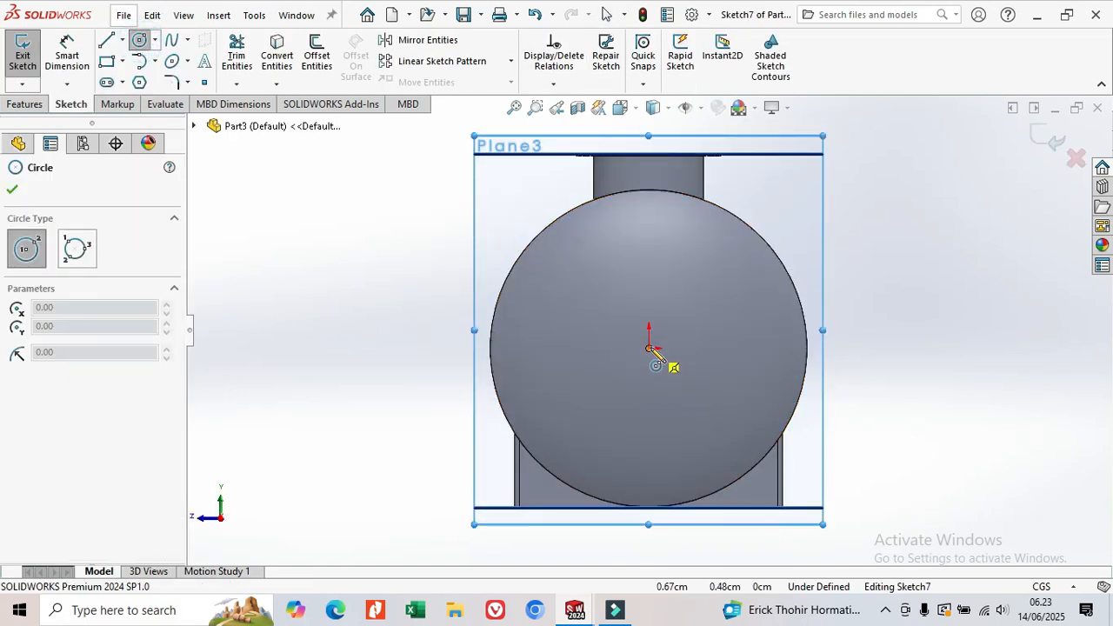
click(648, 348)
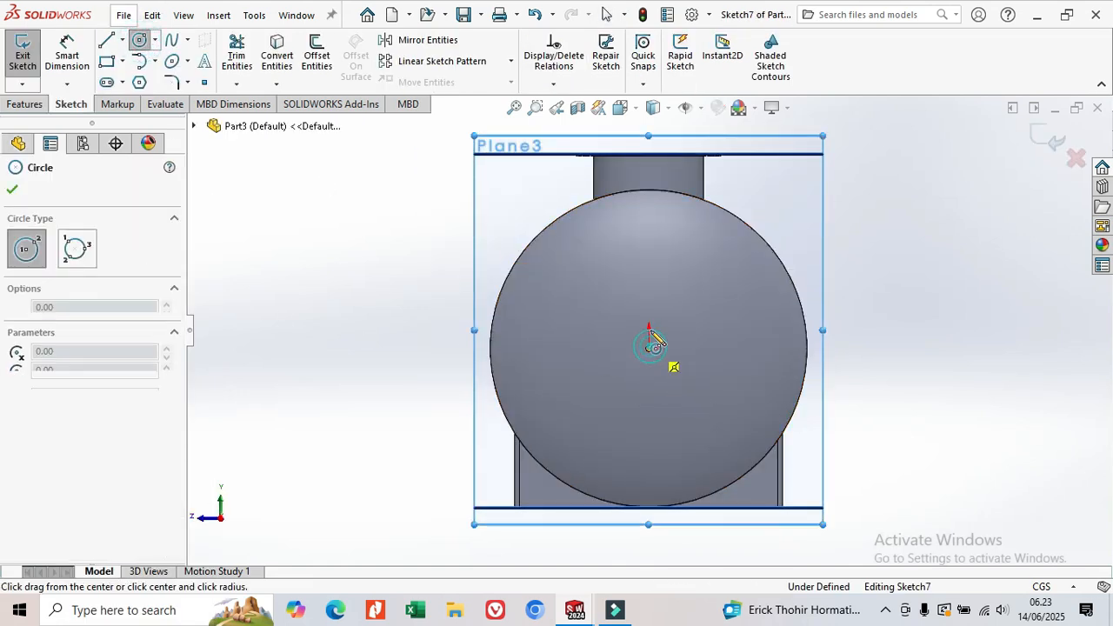
click(606, 204)
right_click(614, 211)
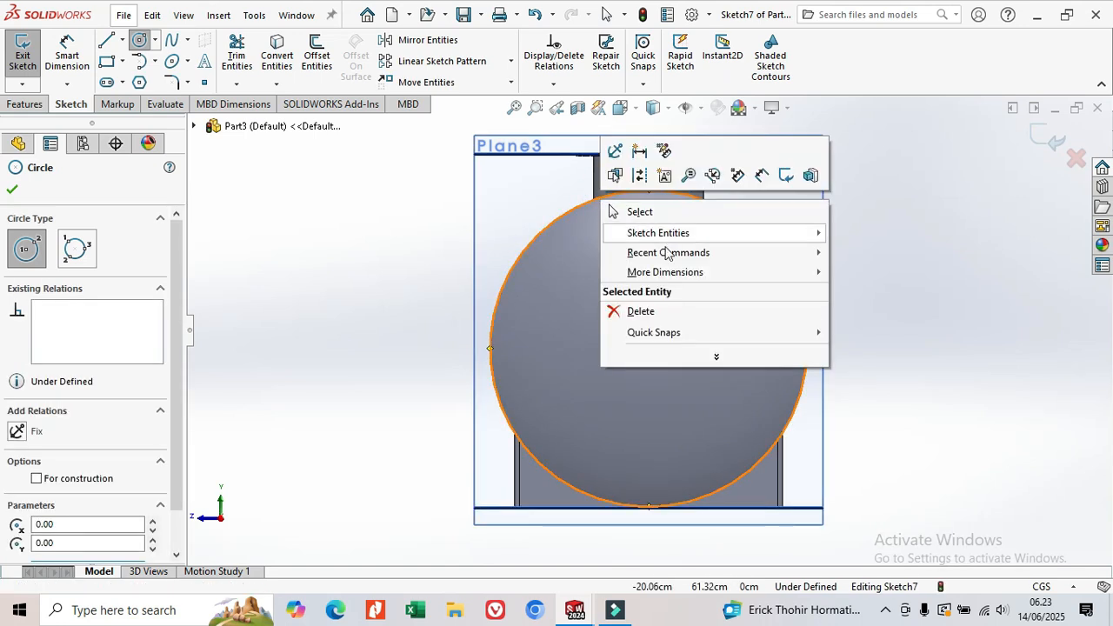
click(65, 56)
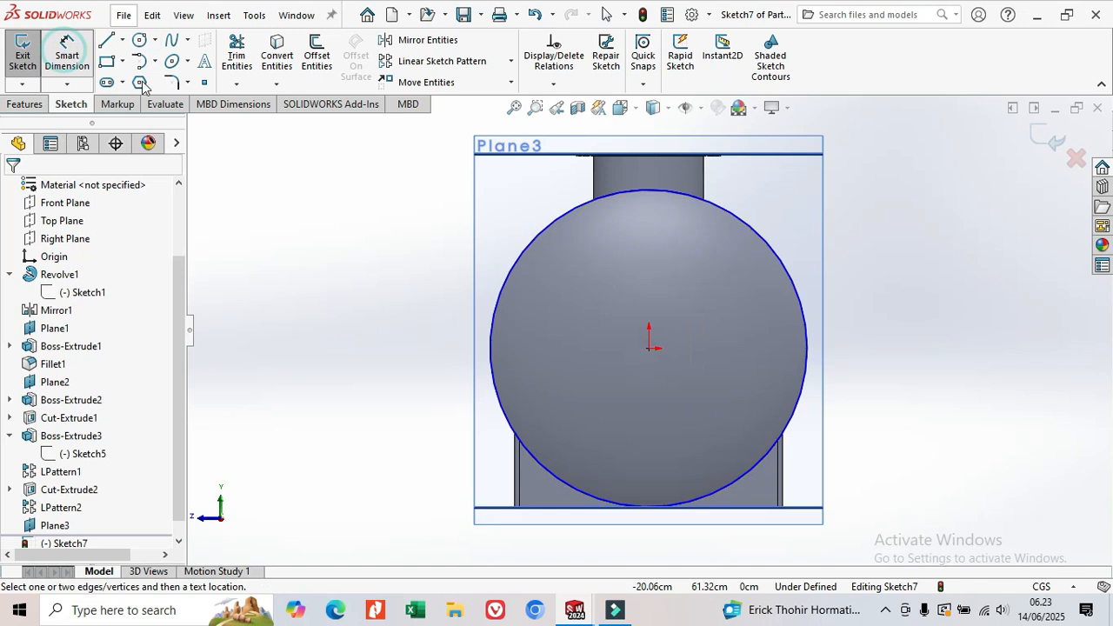
click(522, 261)
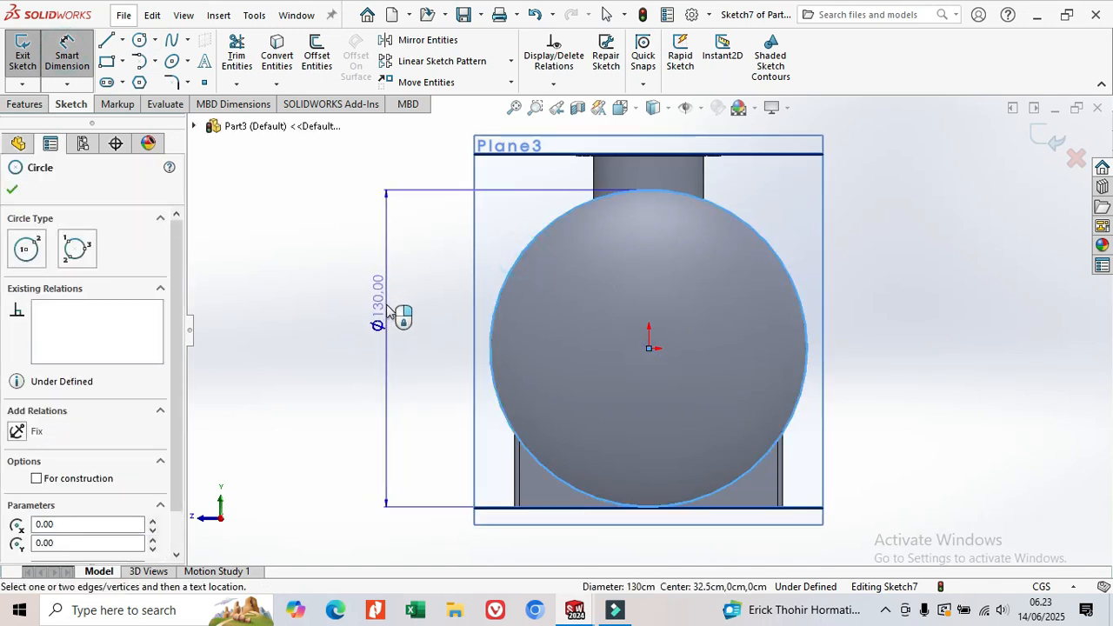
key(Escape)
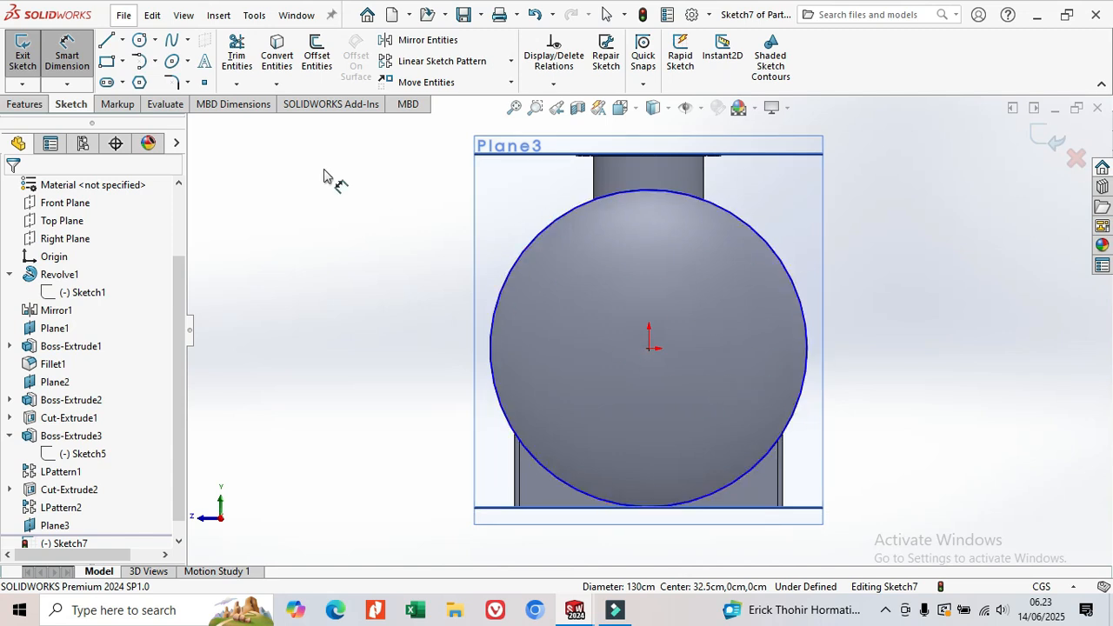
Extrude the circle as a mid-plane boss 0.5 cm thick, merged with the tank, to form an internal partition
click(26, 104)
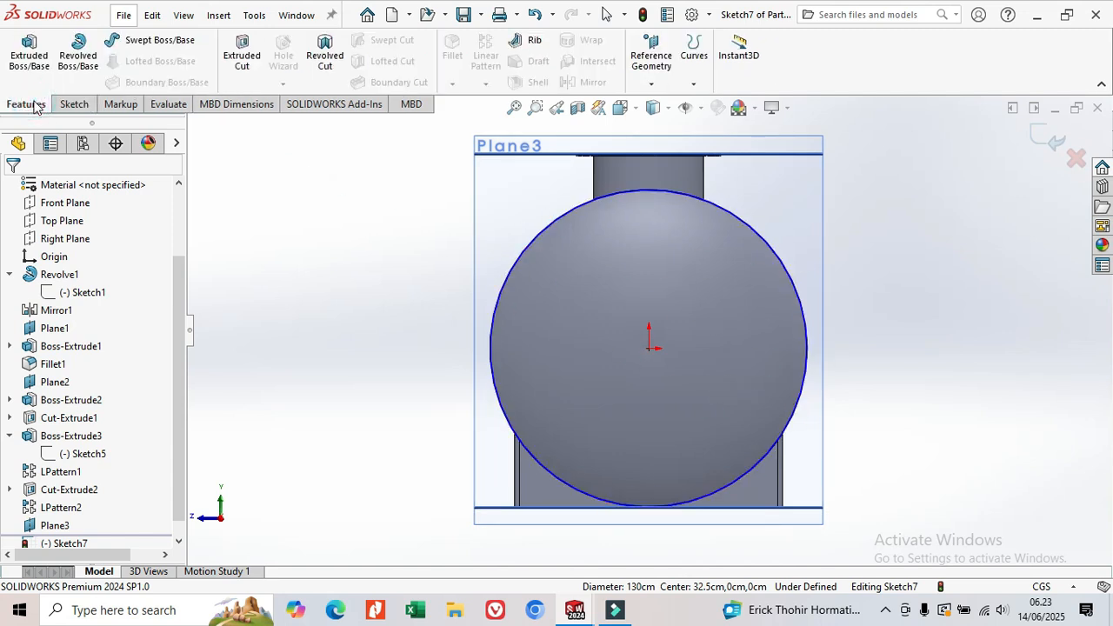
click(28, 52)
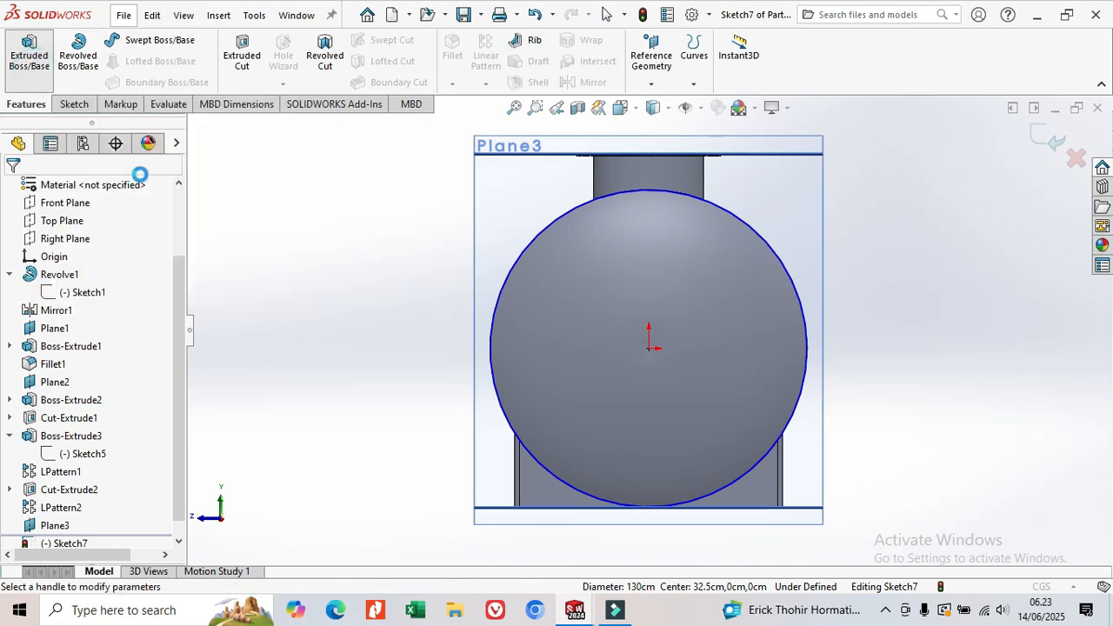
click(160, 296)
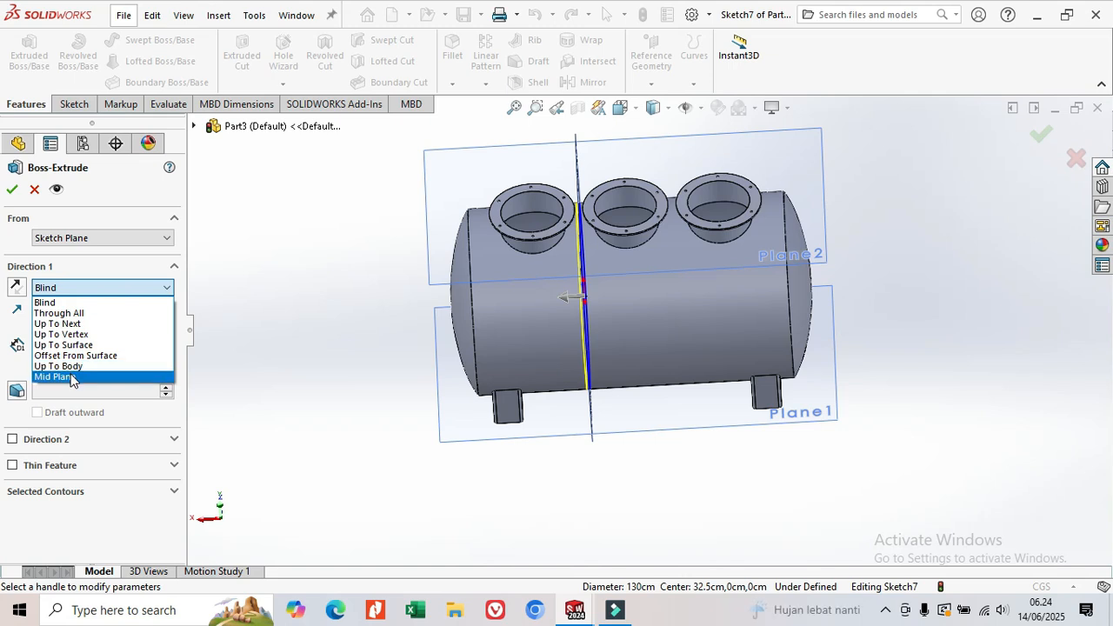
click(70, 376)
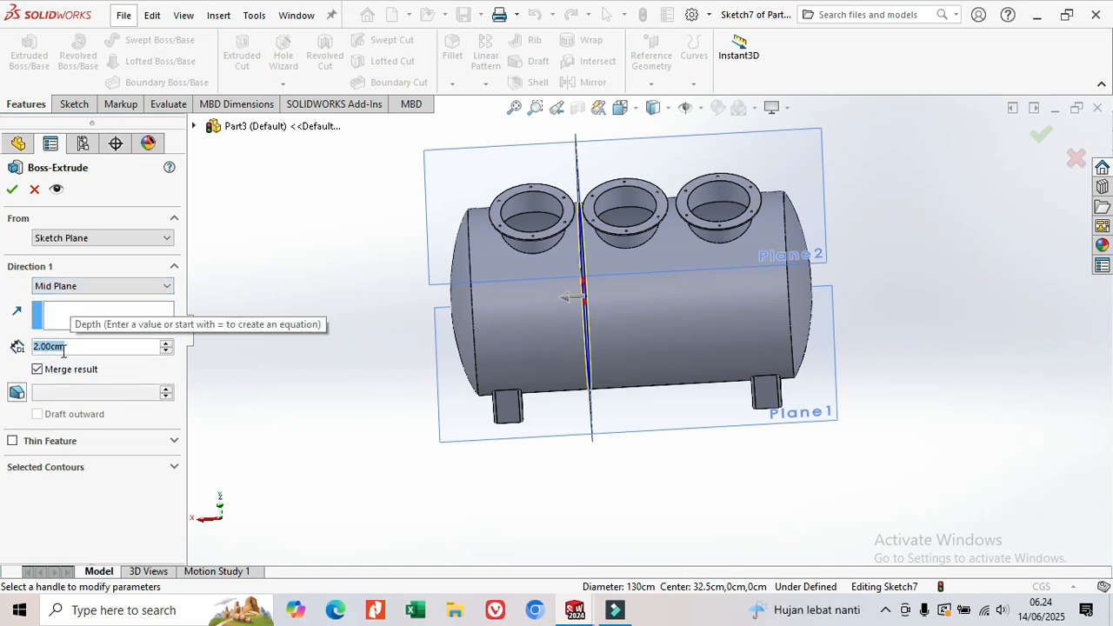
text(0.5)
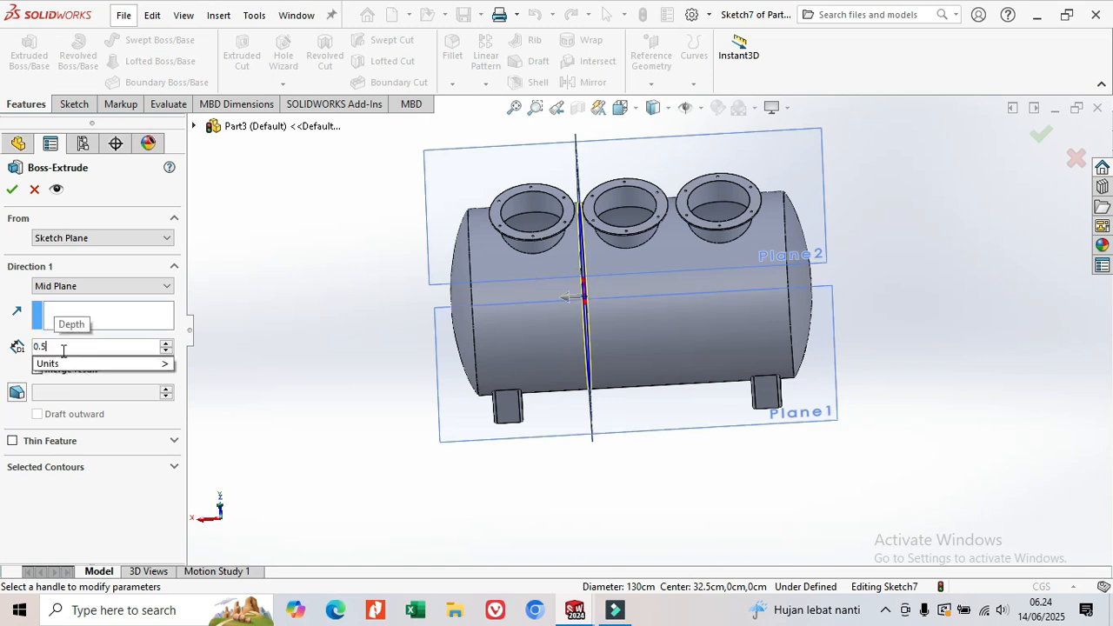
click(13, 191)
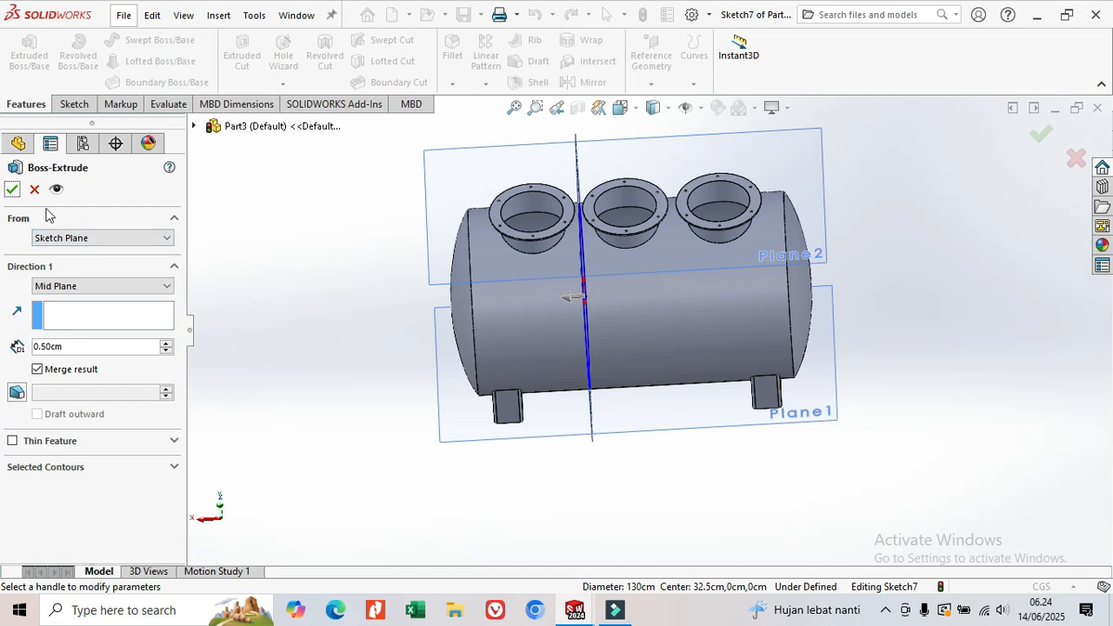
click(13, 191)
Start a linear pattern using the partition's circular face as direction, with 2 instances spaced 70 cm apart
middle_drag(571, 240, 573, 274)
scroll(583, 278, down, 3)
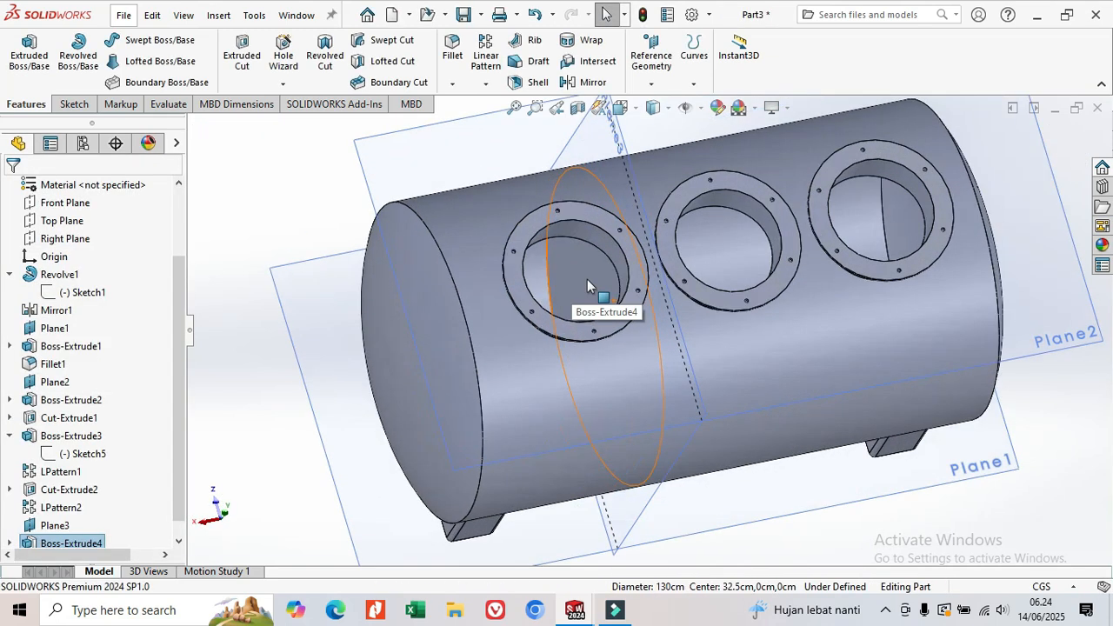
click(587, 279)
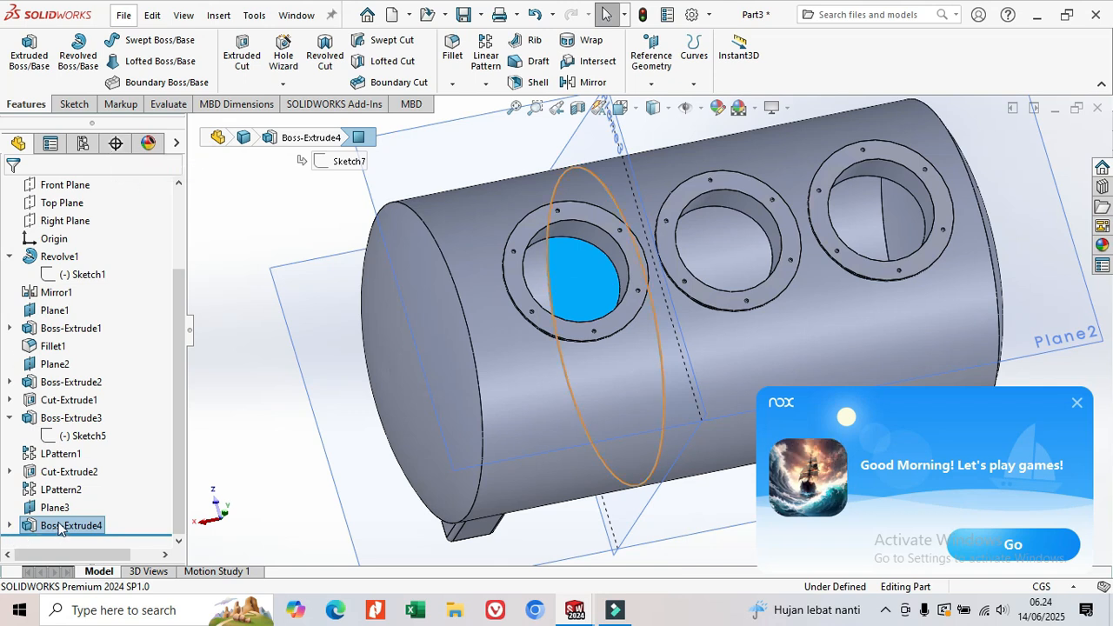
click(486, 84)
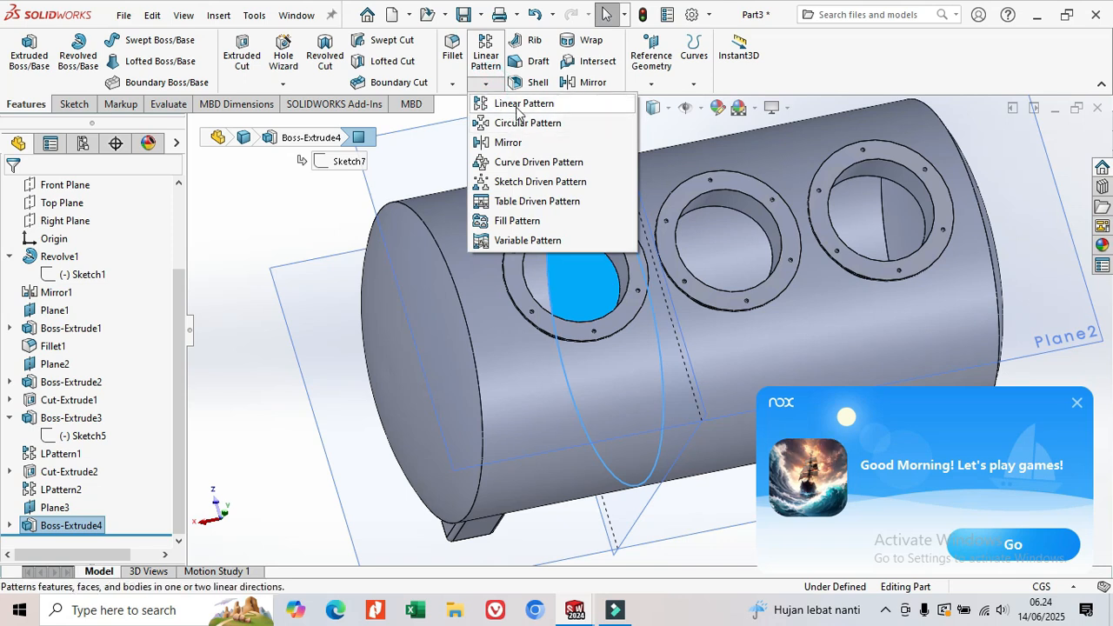
click(516, 106)
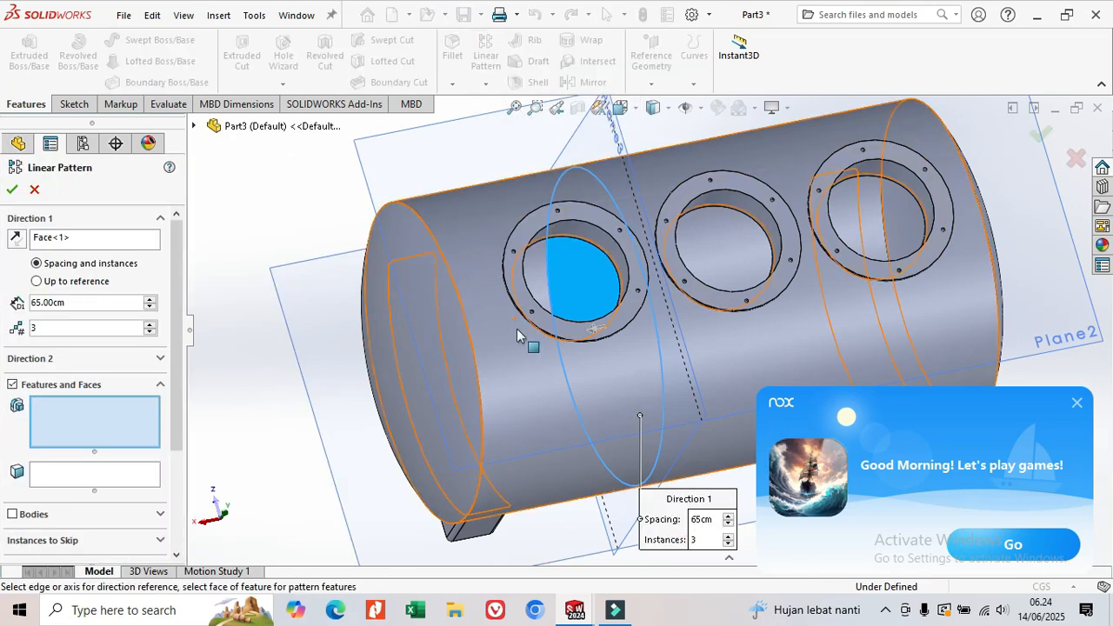
scroll(518, 333, up, 3)
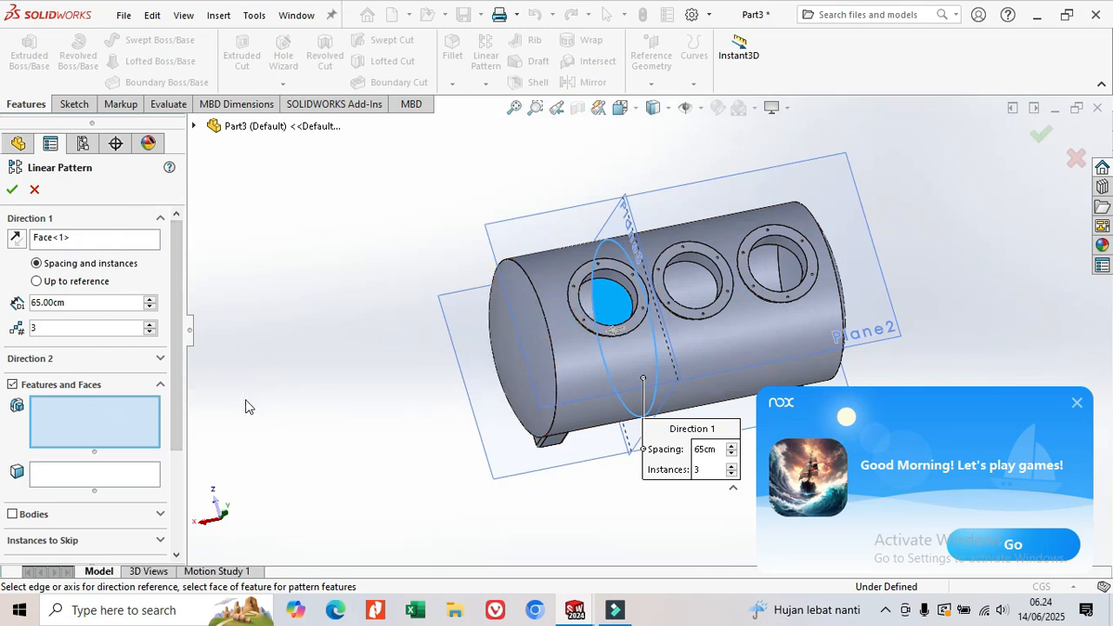
scroll(245, 407, up, 1)
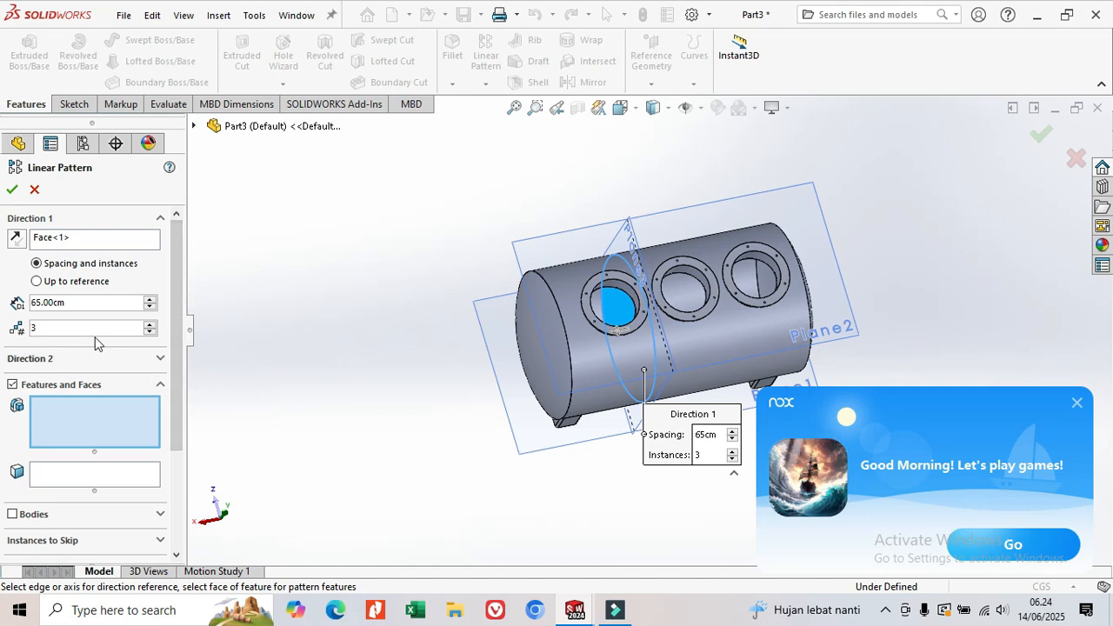
double_click(35, 327)
text(2)
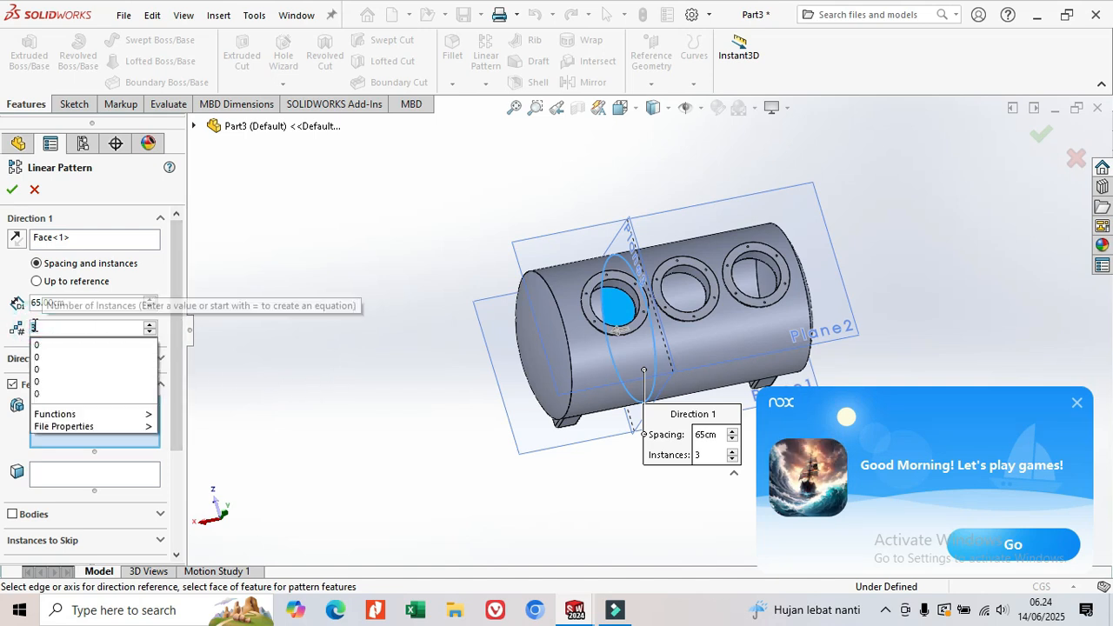
click(49, 307)
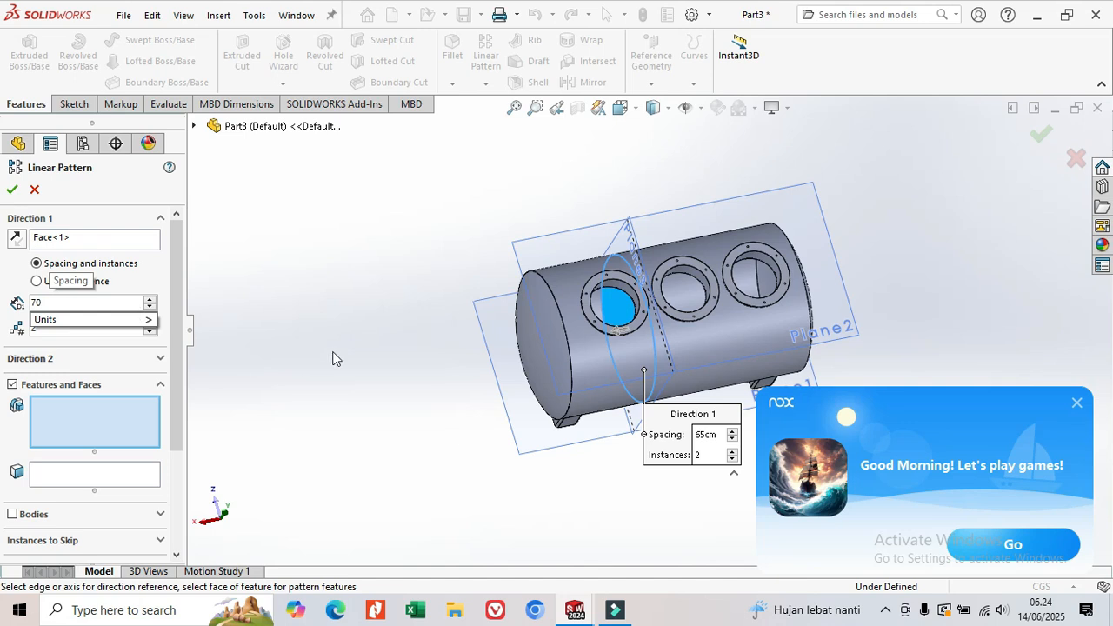
key(Return)
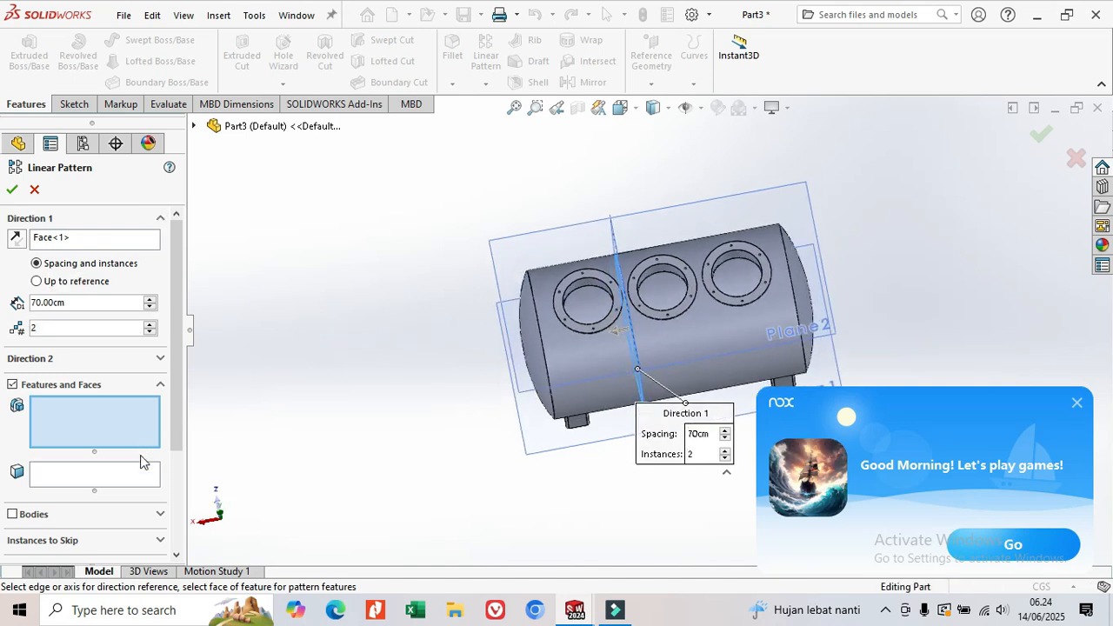
scroll(141, 467, down, 3)
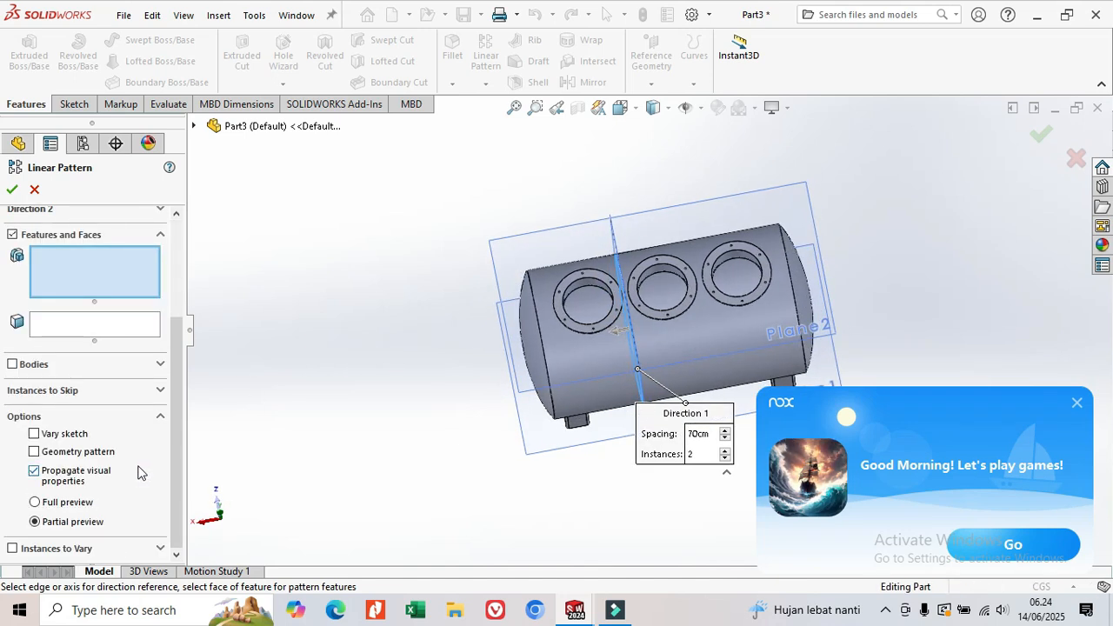
scroll(141, 472, up, 3)
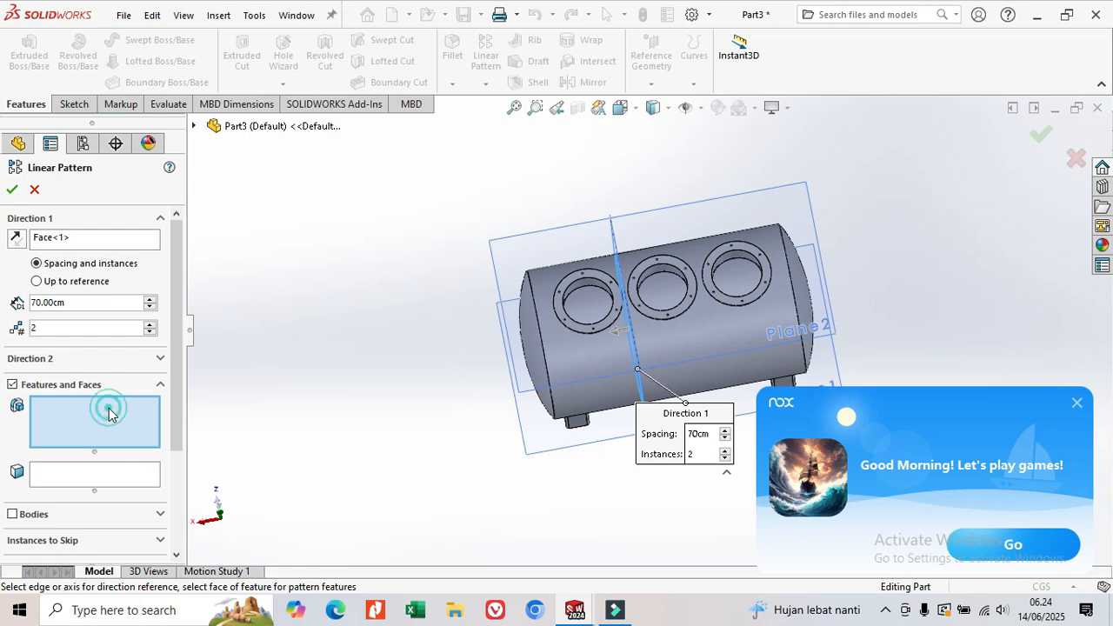
middle_drag(889, 337, 804, 392)
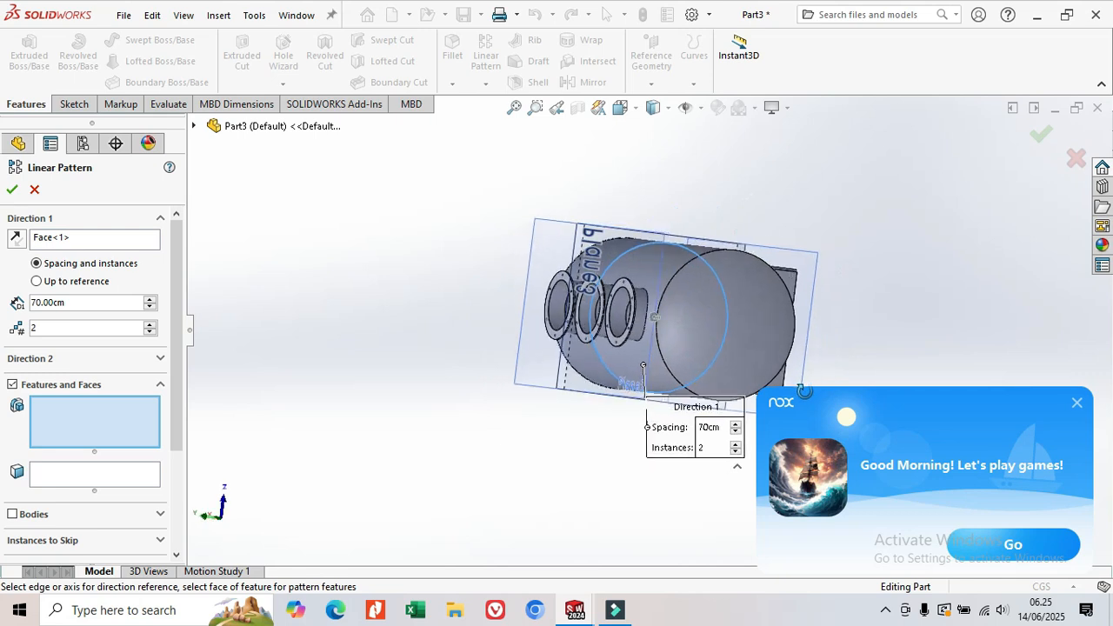
click(800, 289)
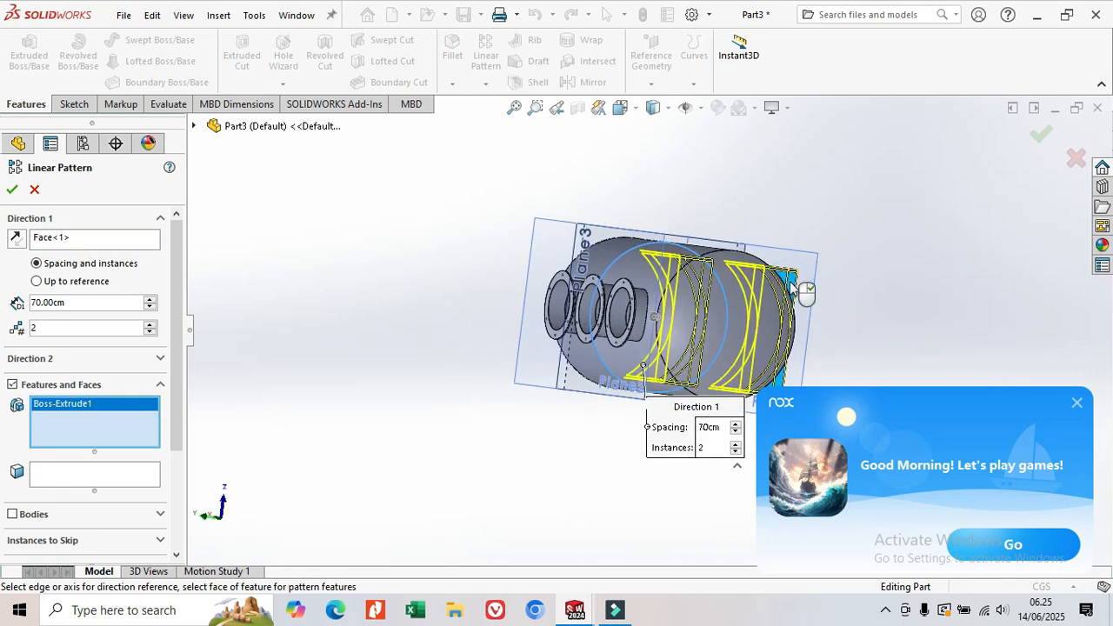
middle_drag(504, 422, 587, 330)
scroll(587, 329, up, 1)
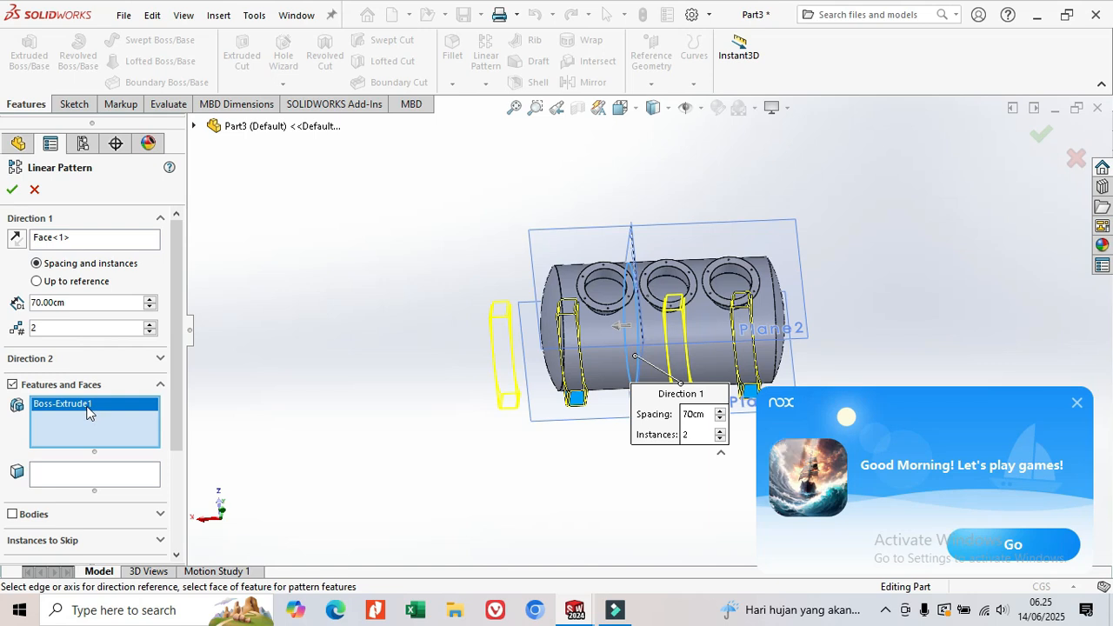
key(Delete)
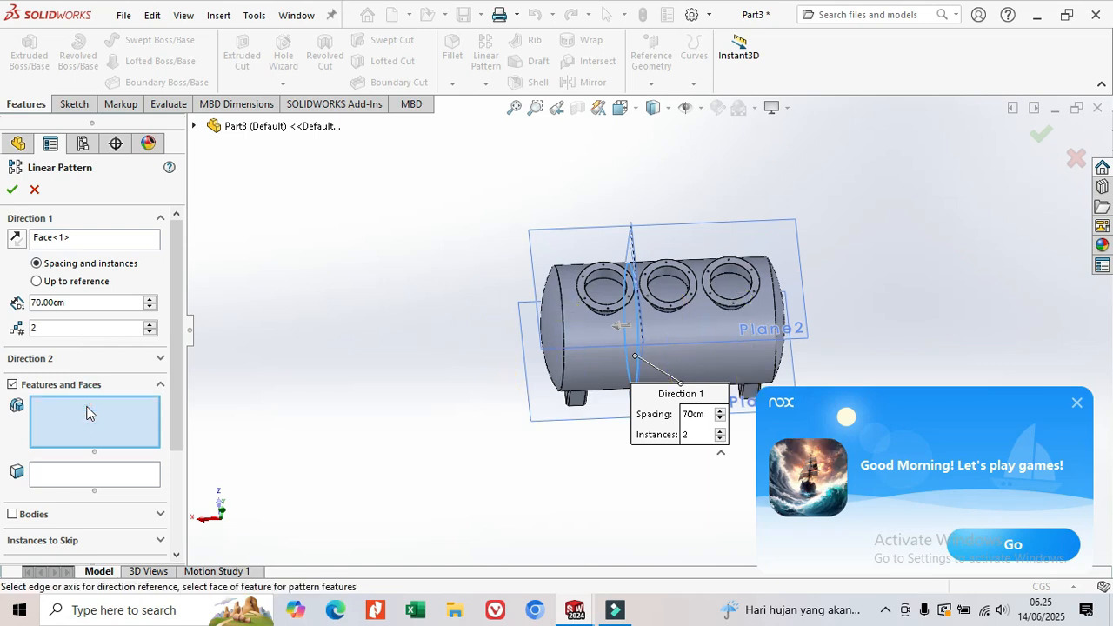
Pattern the circular partition in the reversed direction at 65 cm spacing, between the middle and far flanged openings
middle_drag(336, 373, 535, 329)
scroll(644, 318, down, 2)
click(644, 313)
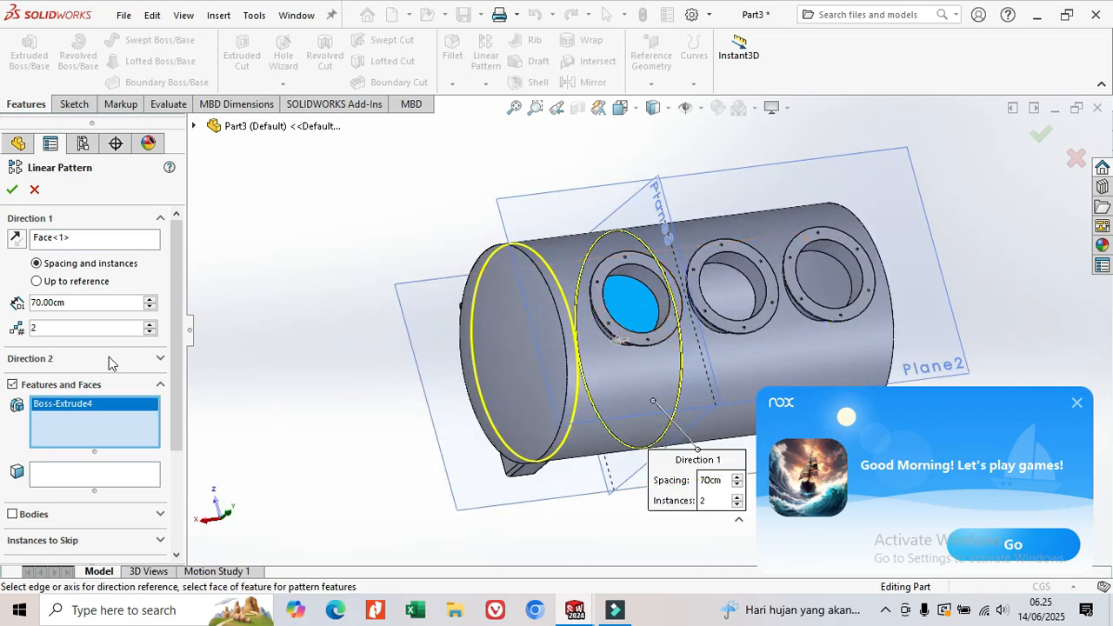
click(18, 237)
middle_drag(214, 305, 549, 471)
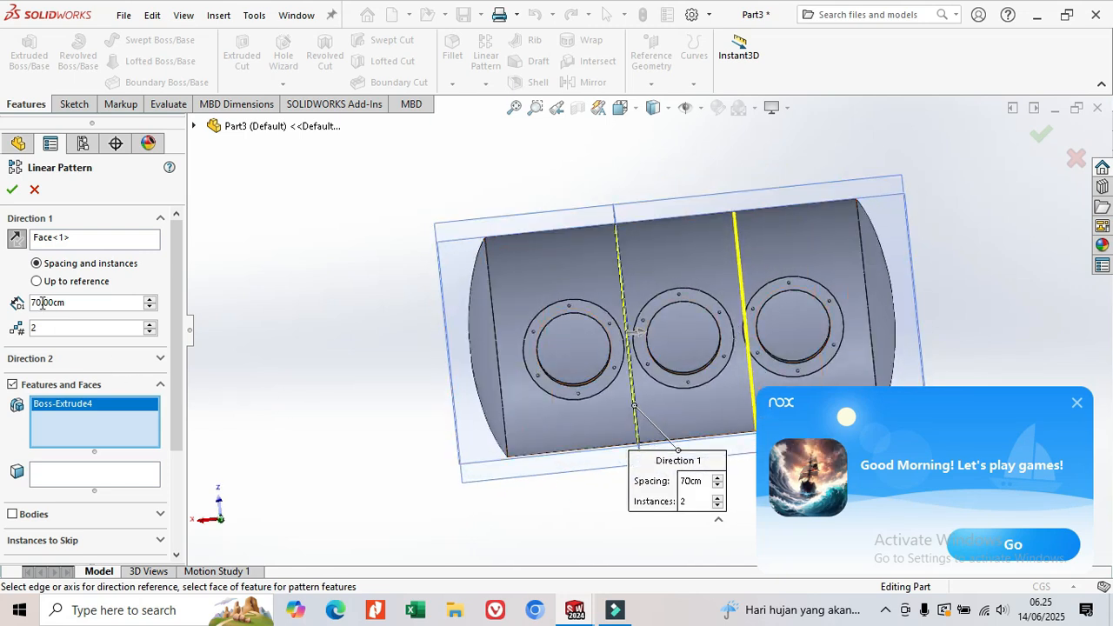
text(65)
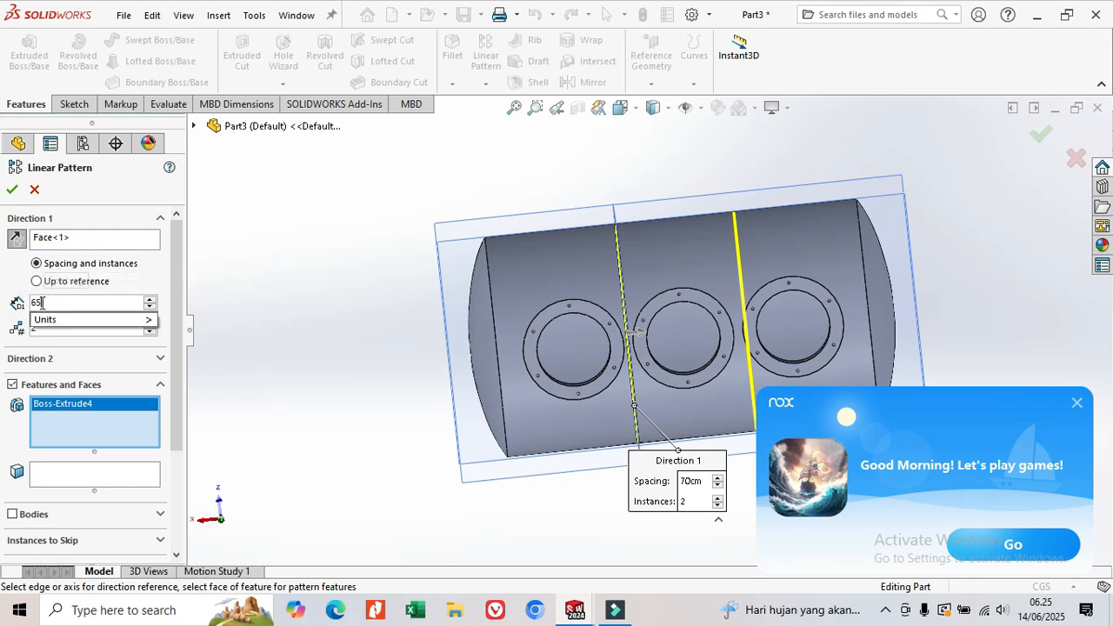
click(307, 363)
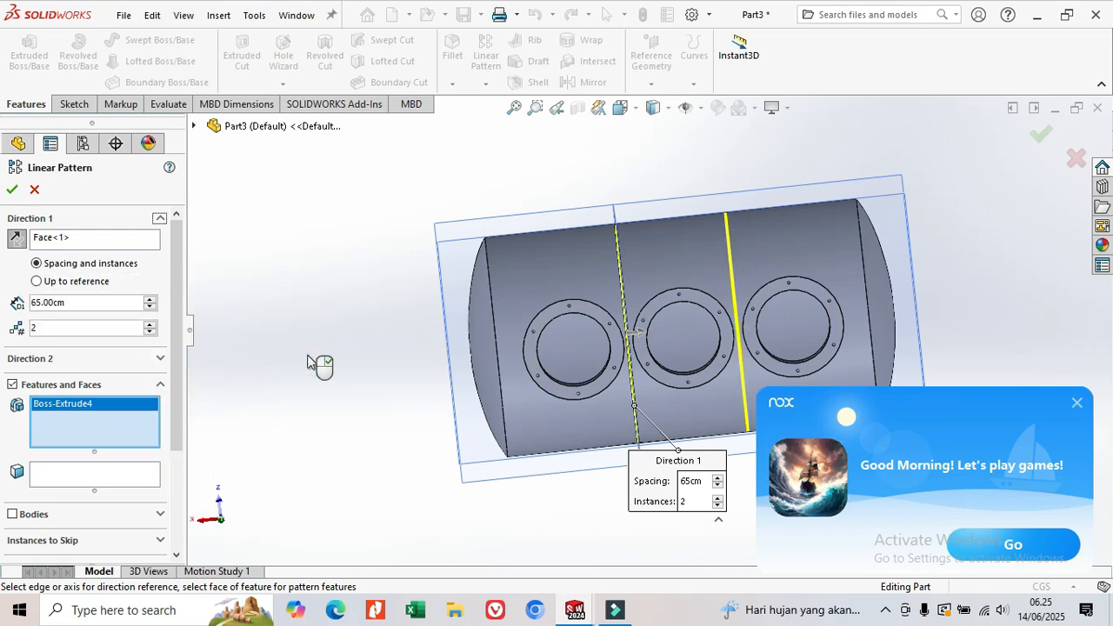
click(12, 190)
Section the tank along the Front Plane with zero offset and examine the internal partitions between the openings
middle_drag(624, 466, 649, 444)
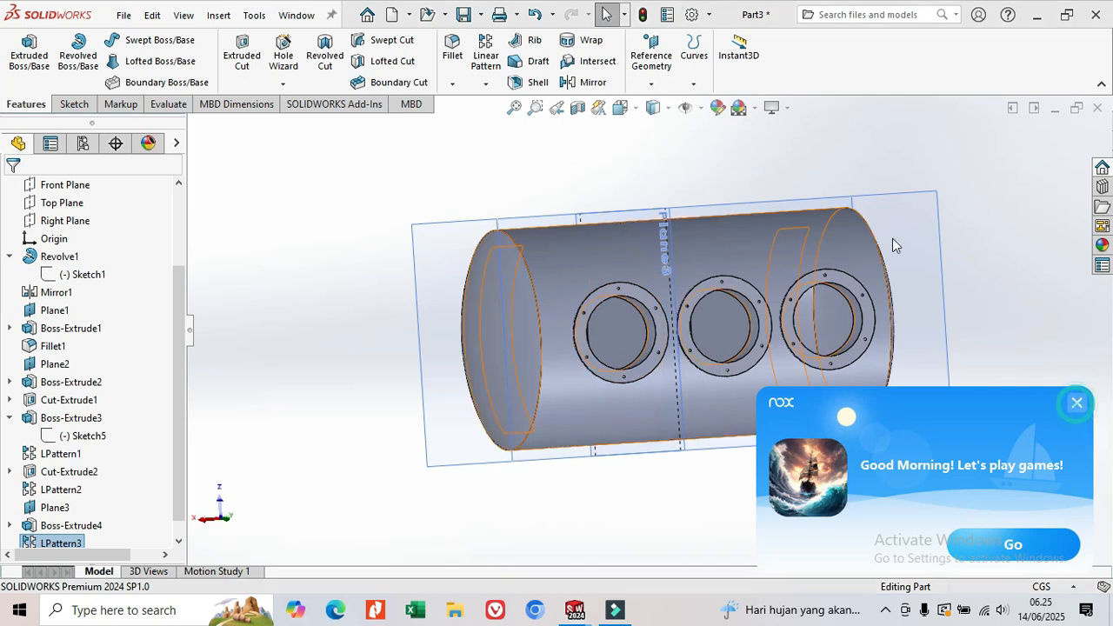
click(579, 107)
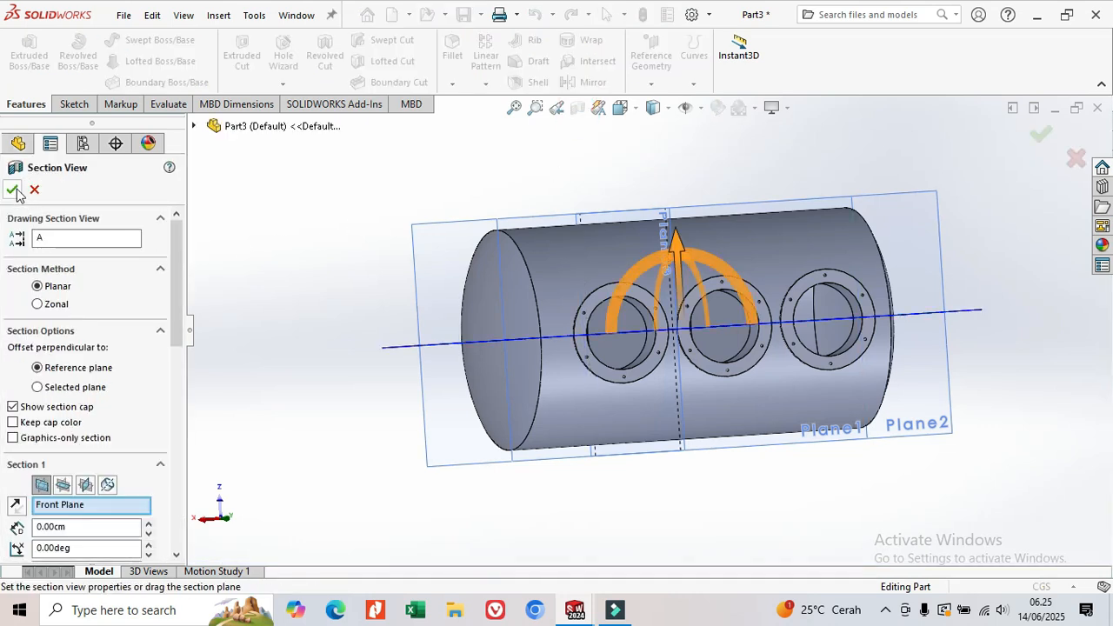
click(13, 190)
middle_drag(822, 370, 693, 345)
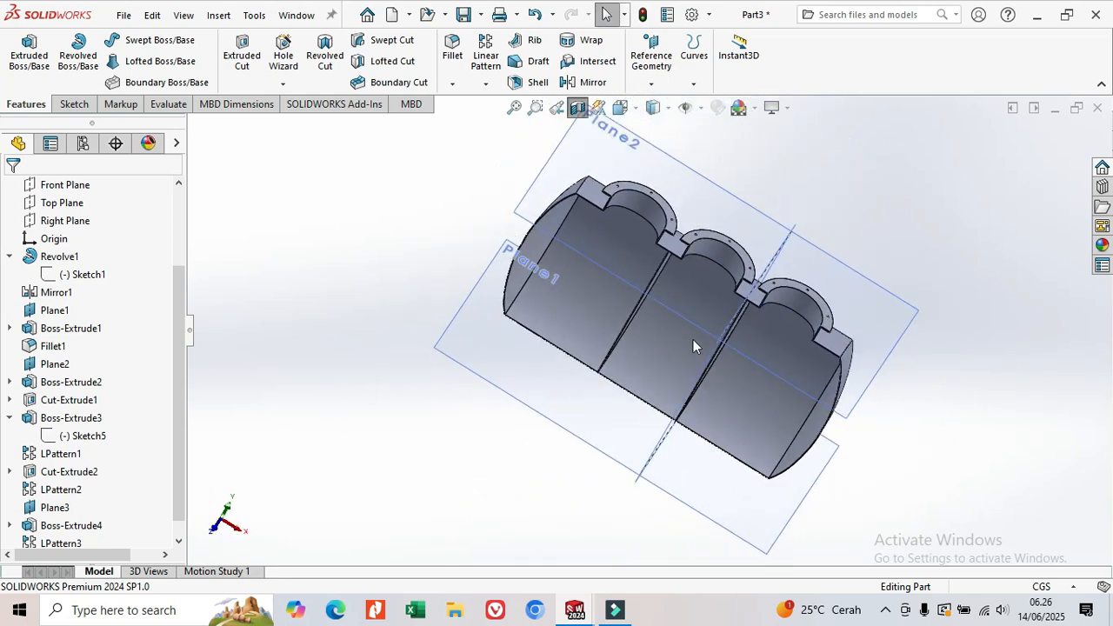
scroll(705, 339, down, 3)
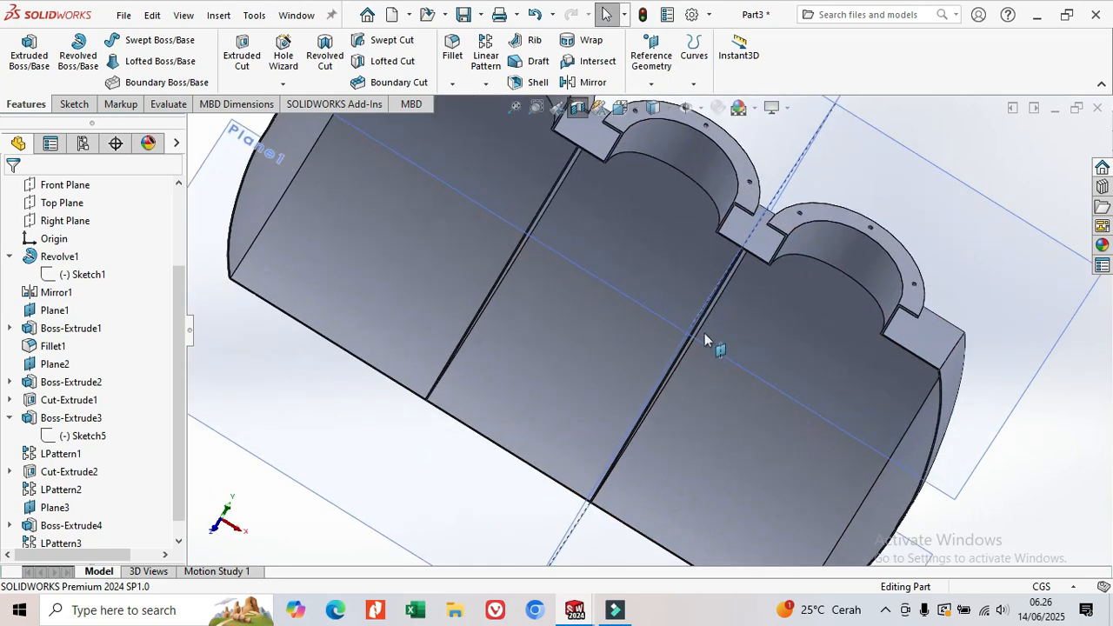
scroll(629, 269, up, 2)
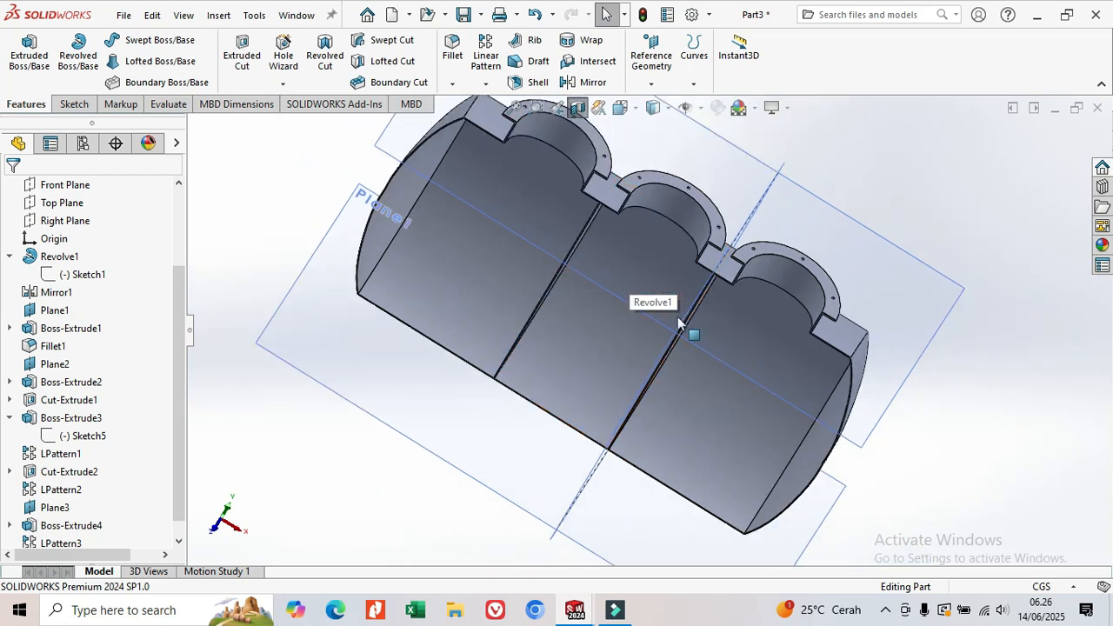
scroll(124, 462, down, 1)
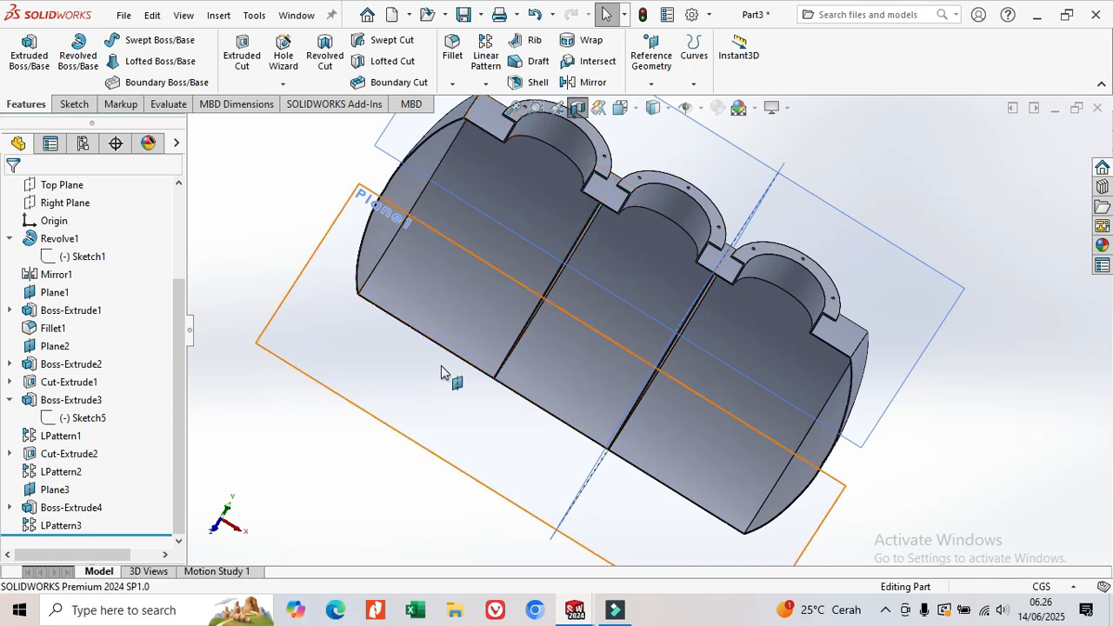
mouse_move(555, 304)
middle_down()
mouse_move(566, 318)
mouse_move(577, 304)
middle_up()
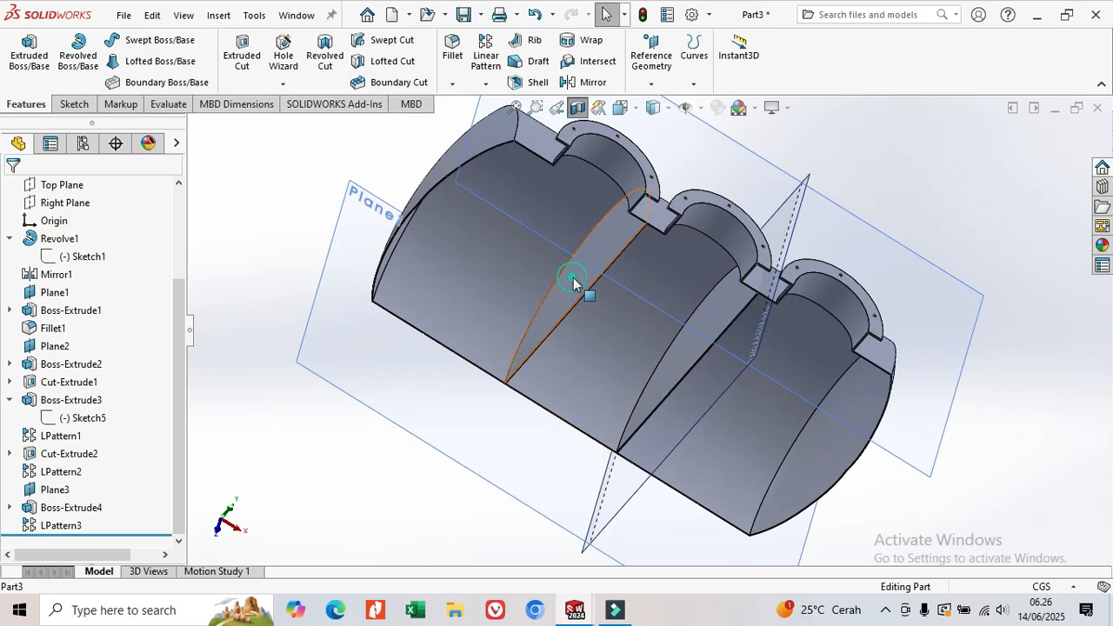
click(577, 281)
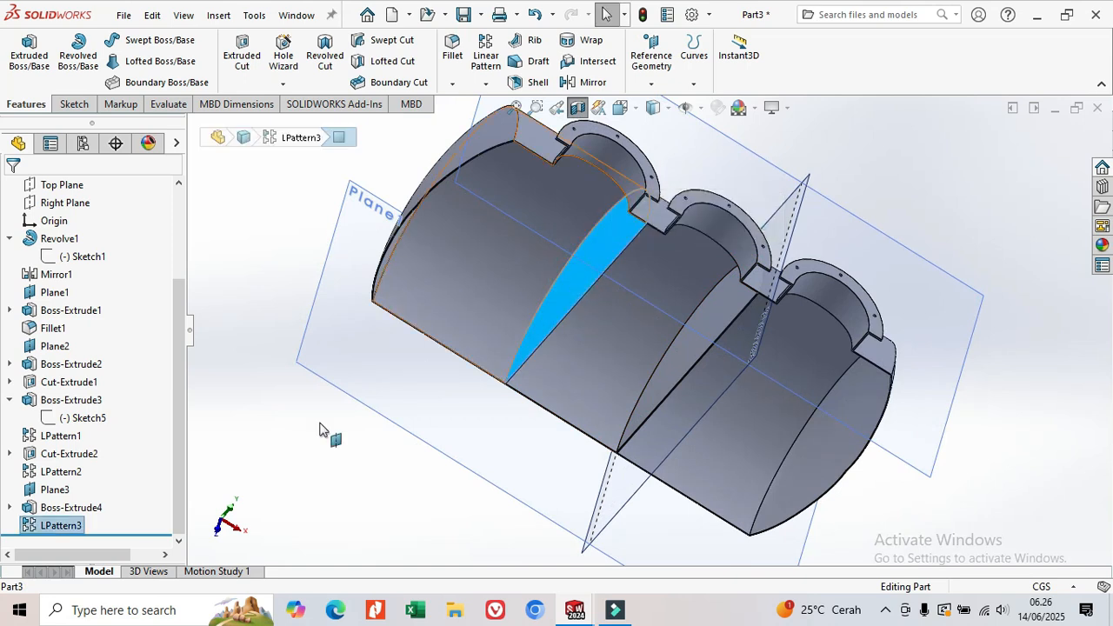
click(67, 508)
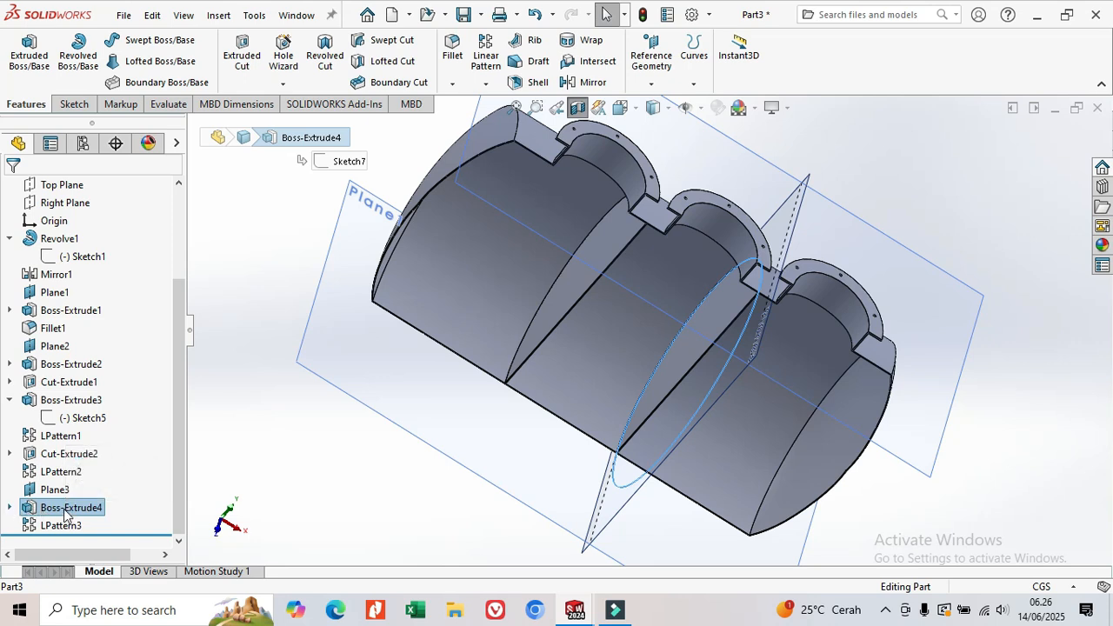
right_click(67, 511)
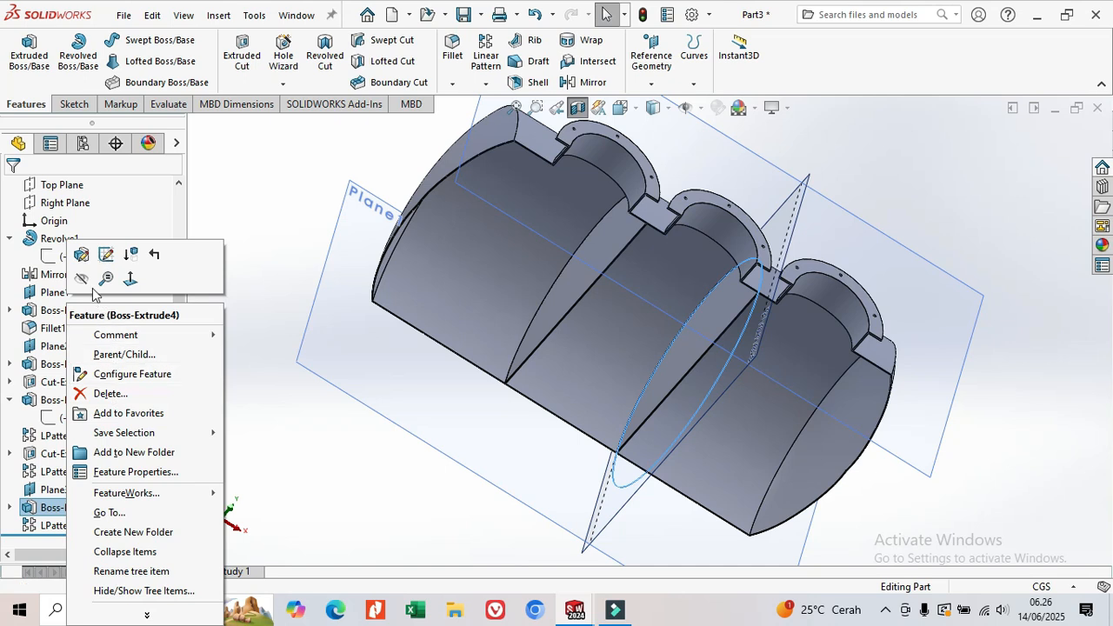
click(85, 255)
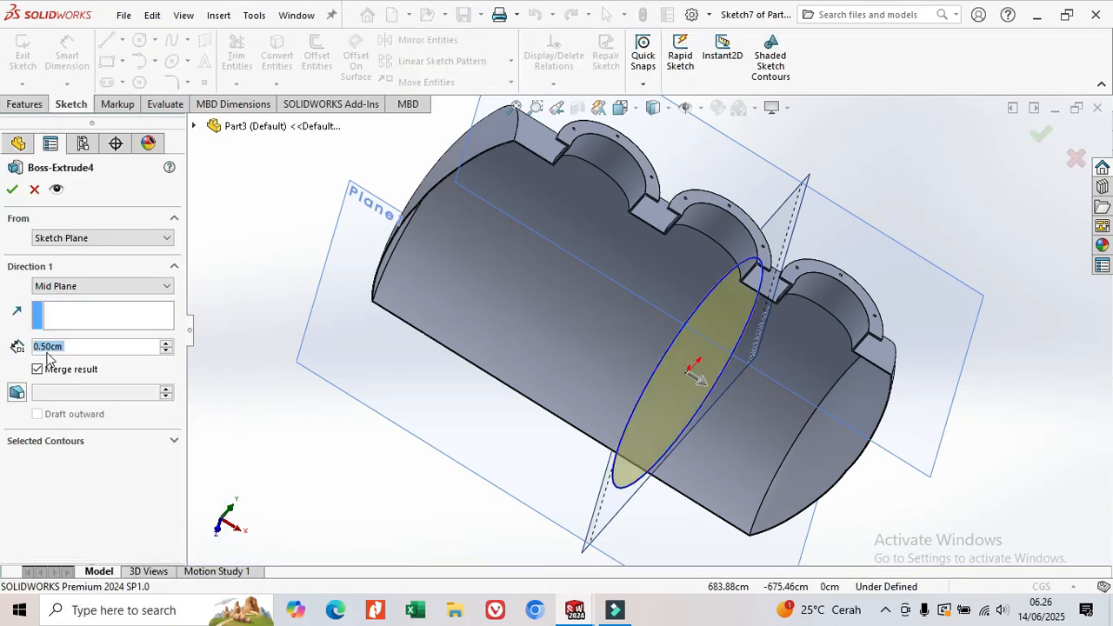
click(33, 191)
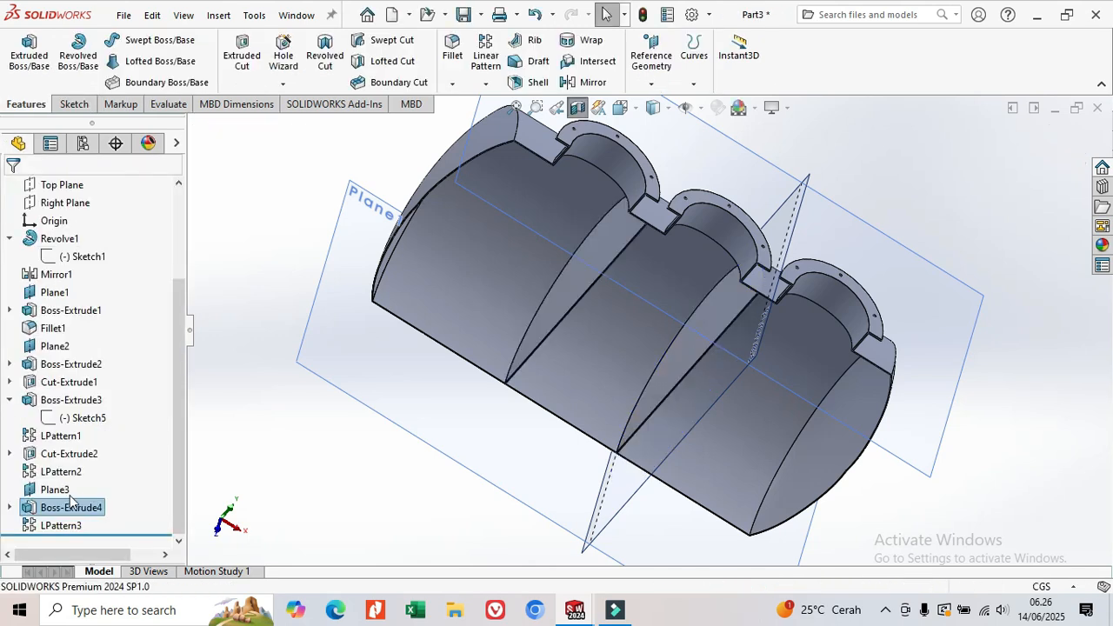
Set the offset of the partition's reference plane from the Right Plane to 35 cm
click(50, 492)
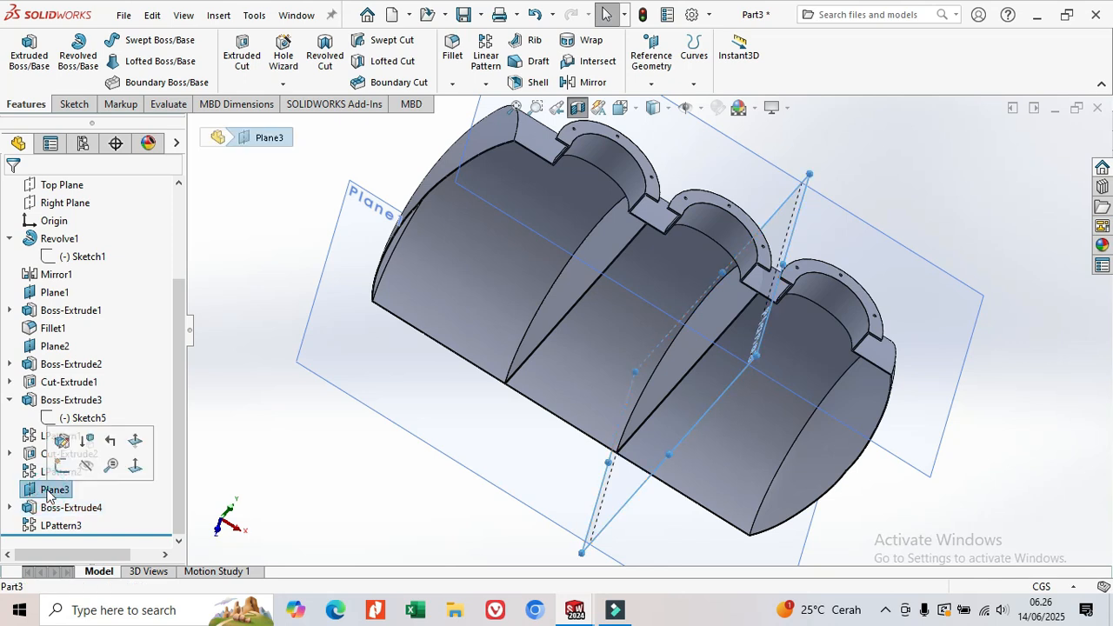
click(64, 448)
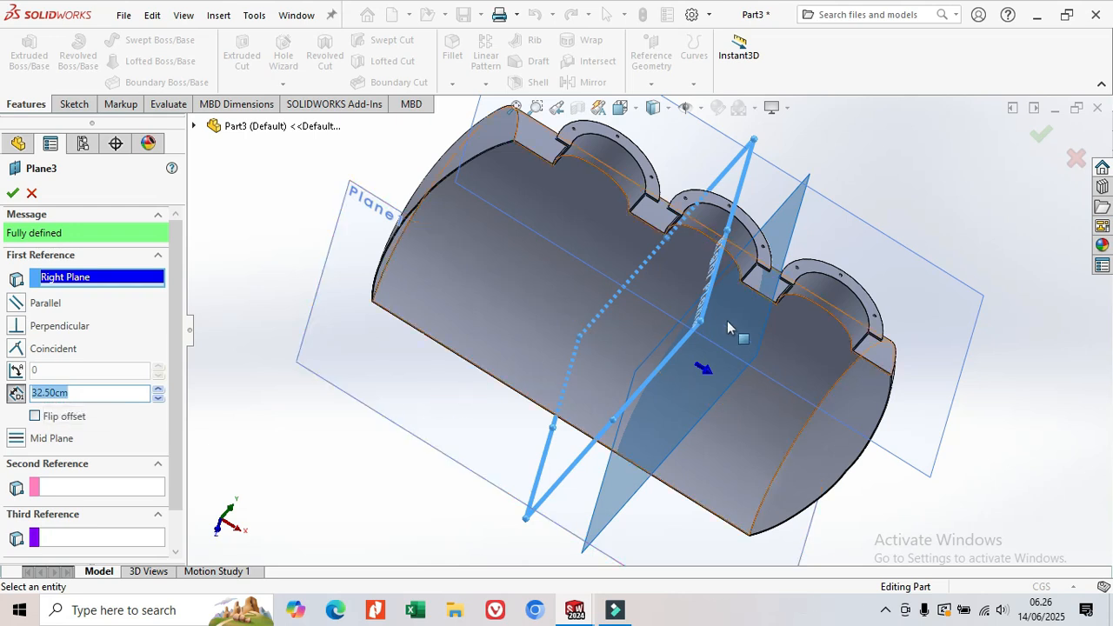
click(54, 392)
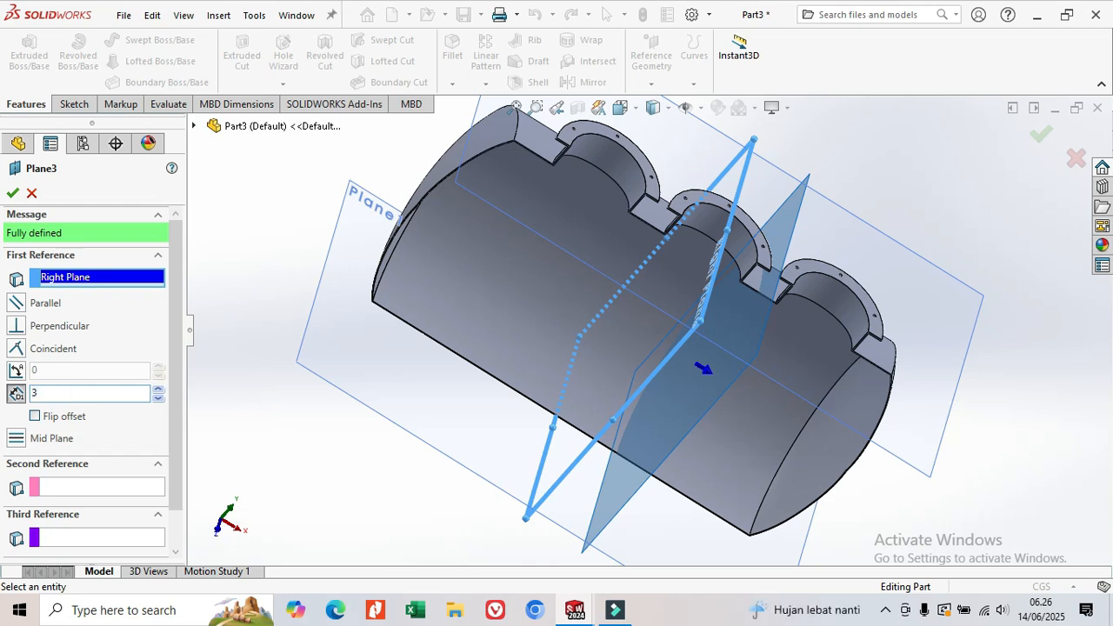
text(35)
click(14, 192)
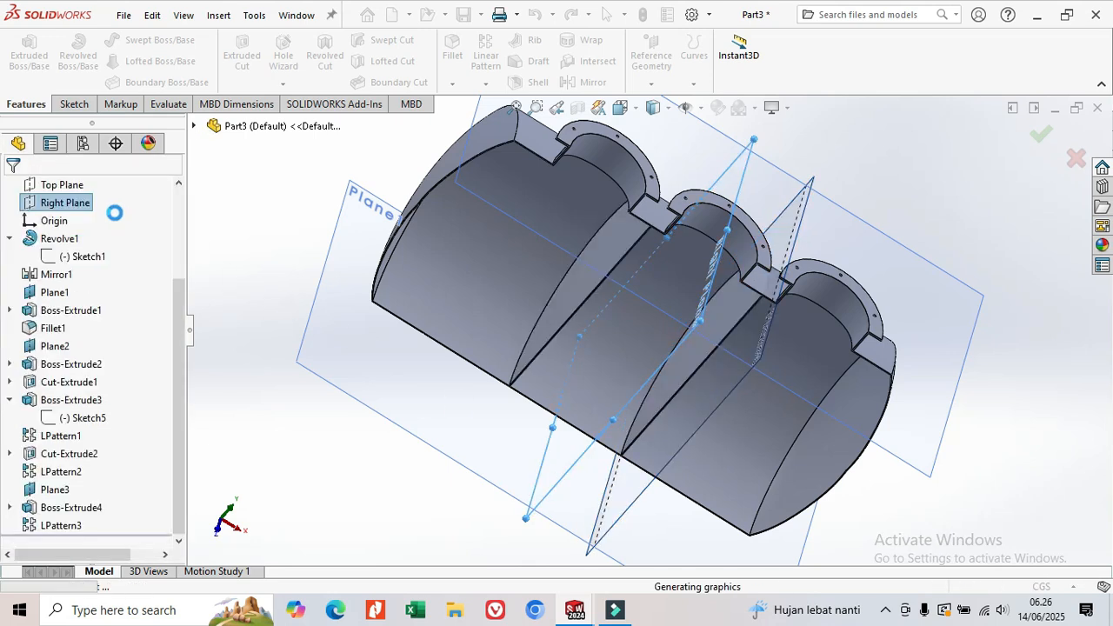
Set the spacing of the internal partition's linear pattern to 70 cm, keeping 2 instances
middle_drag(464, 348, 470, 392)
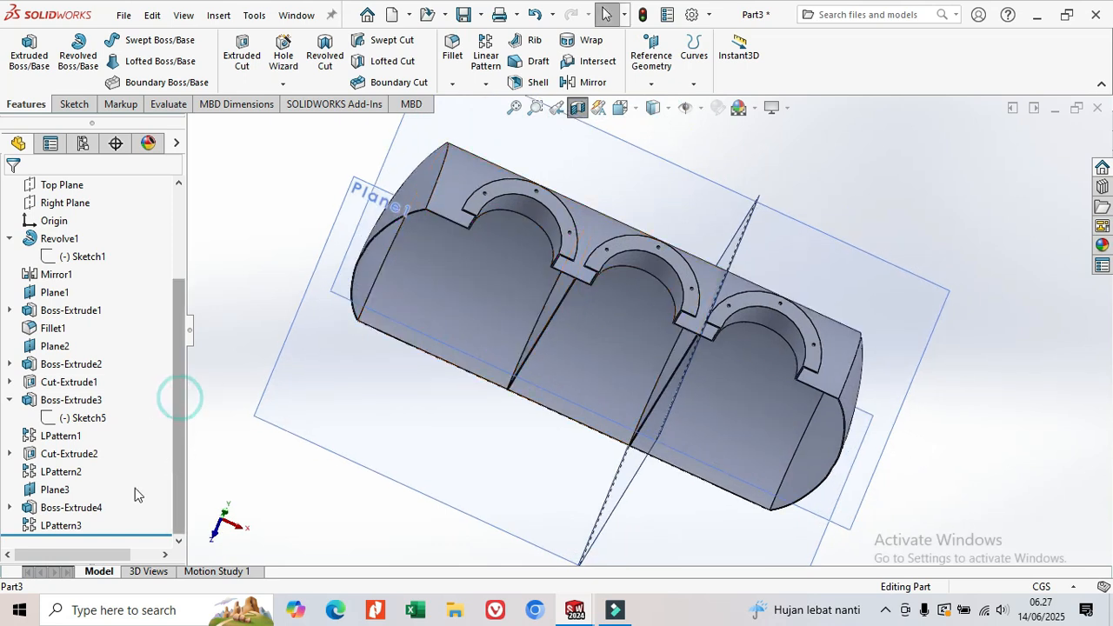
click(56, 527)
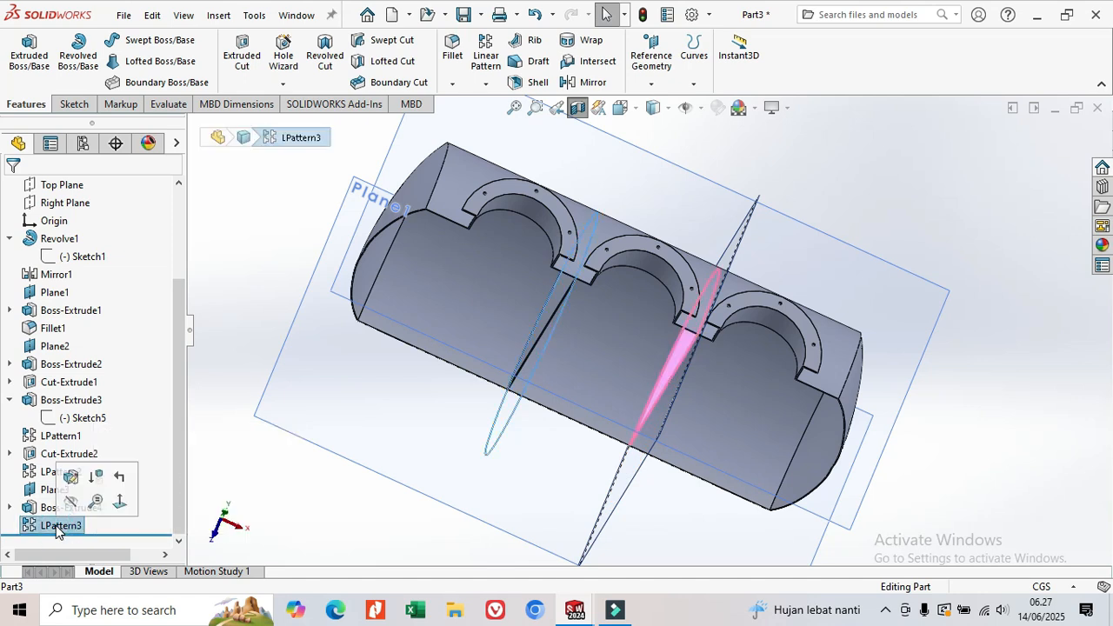
click(70, 476)
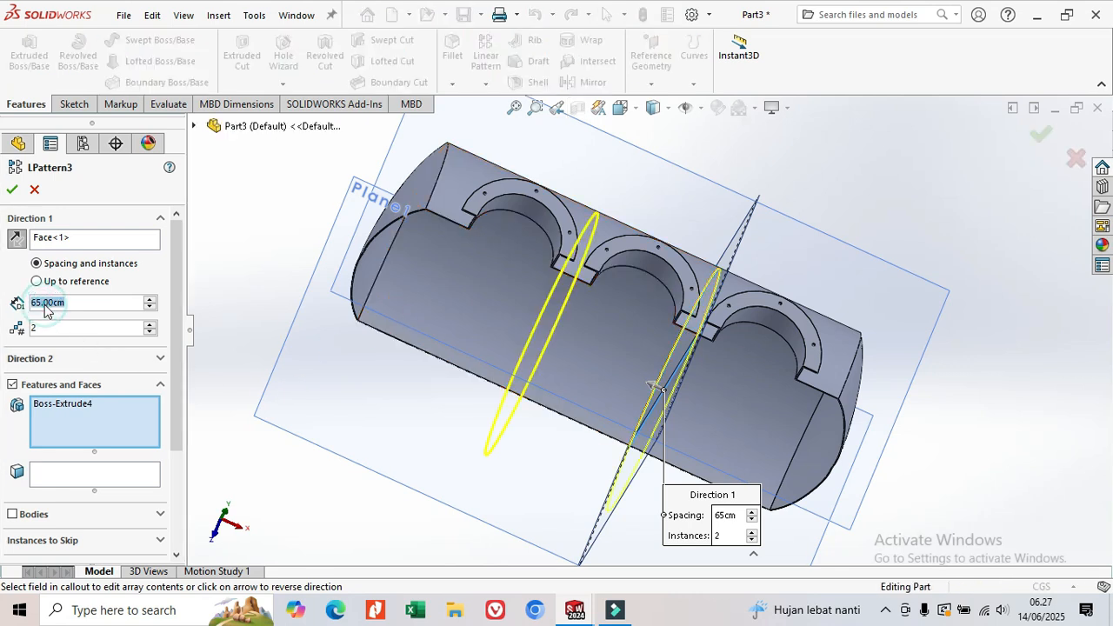
text(7)
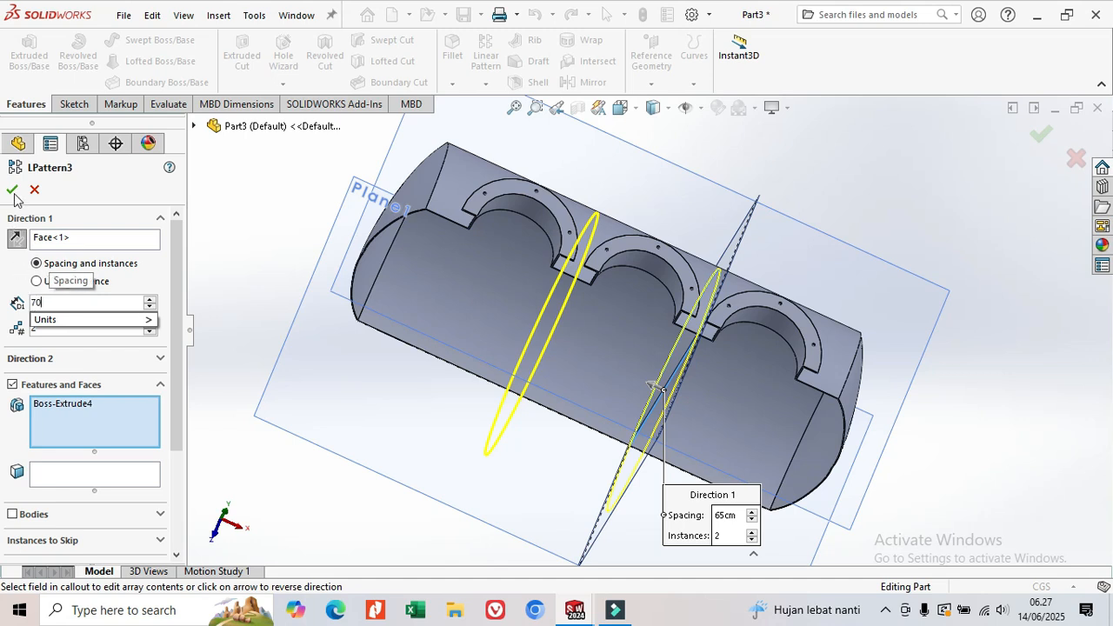
text(0)
key(Return)
mouse_move(557, 340)
middle_down()
mouse_move(575, 321)
mouse_move(565, 326)
middle_up()
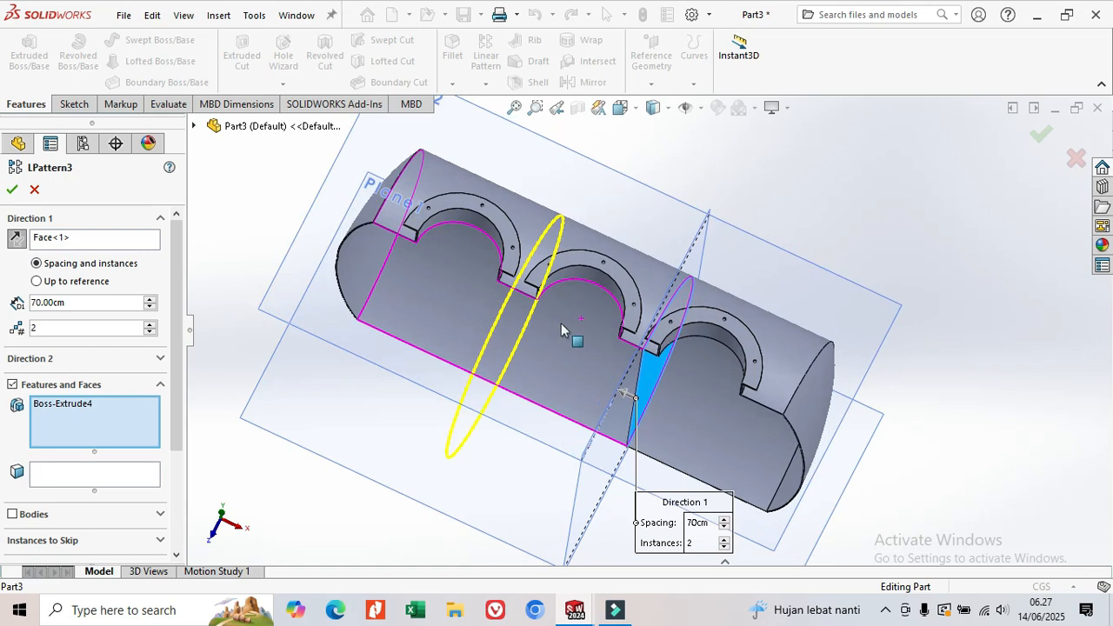
click(11, 191)
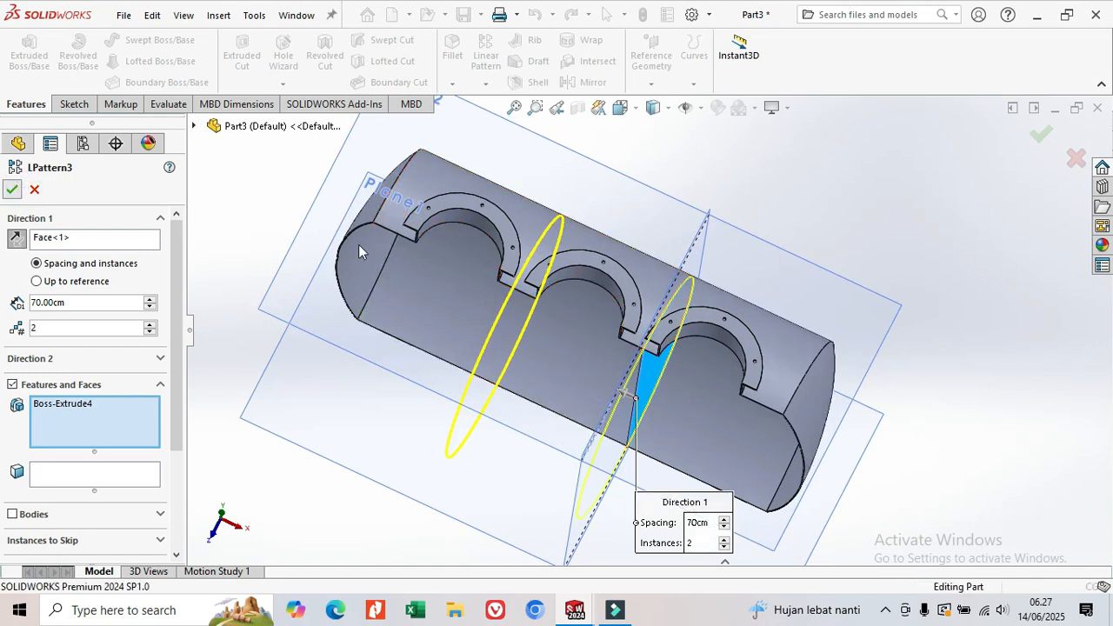
Turn off the section view to display the complete tank with its flanged openings and legs
click(574, 111)
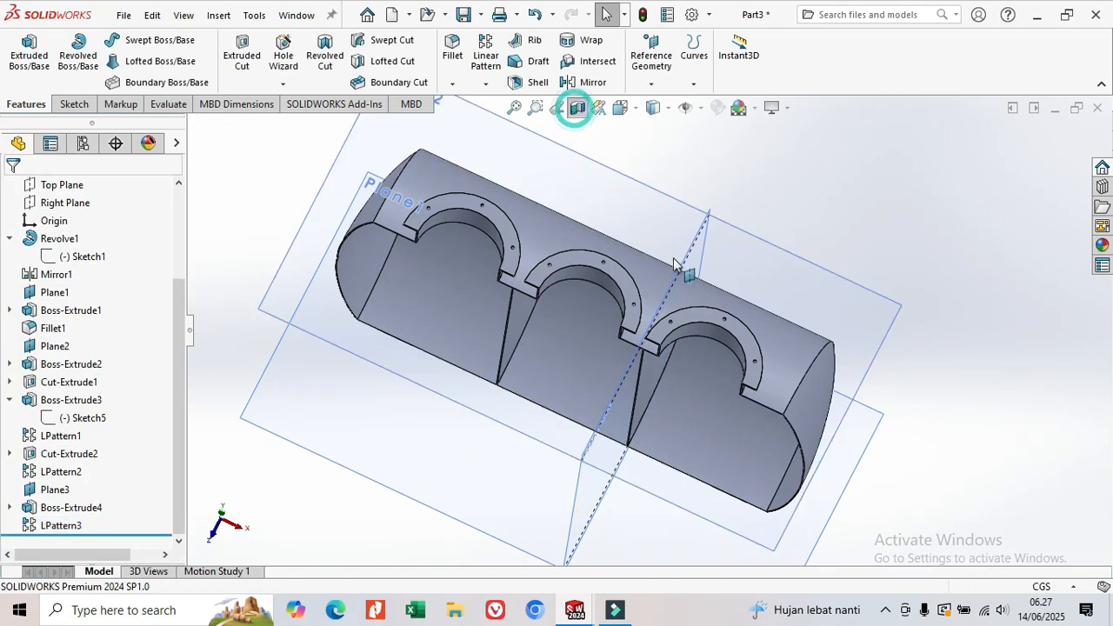
middle_drag(748, 385, 767, 252)
scroll(755, 452, up, 4)
middle_drag(778, 391, 738, 517)
scroll(706, 392, down, 2)
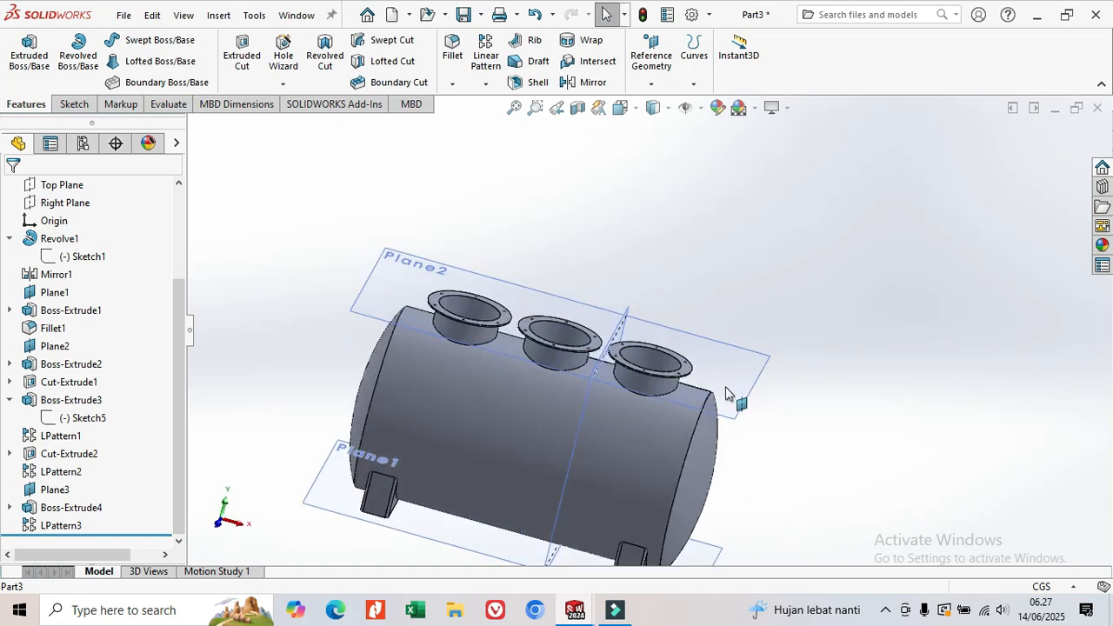
Hide the reference planes Plane2, Plane3 and Plane1 around the tank
click(747, 359)
right_click(751, 360)
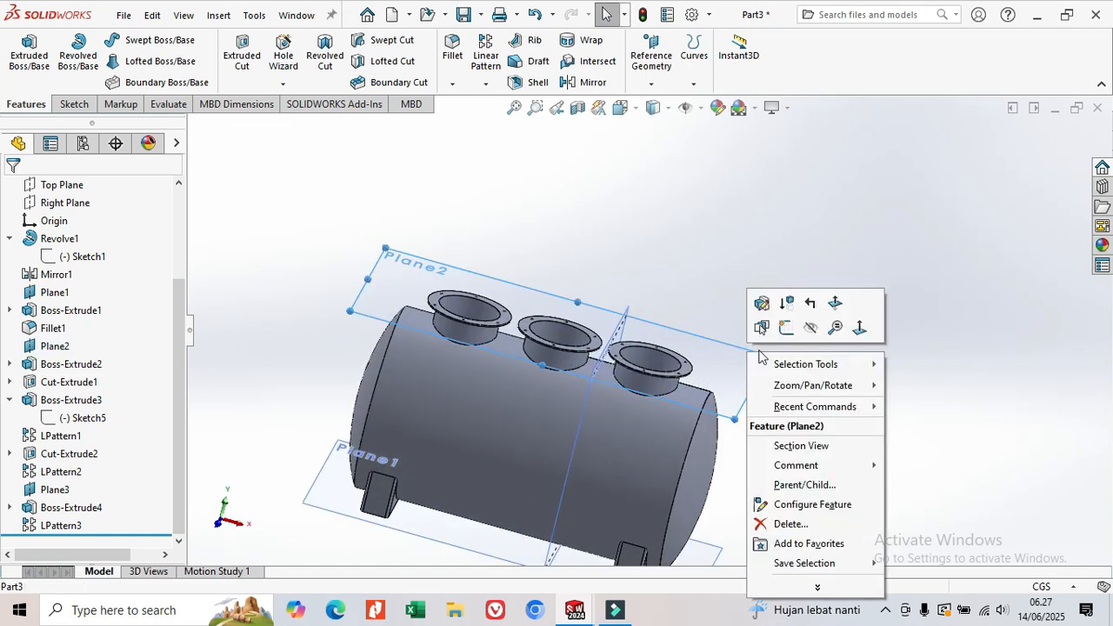
click(823, 331)
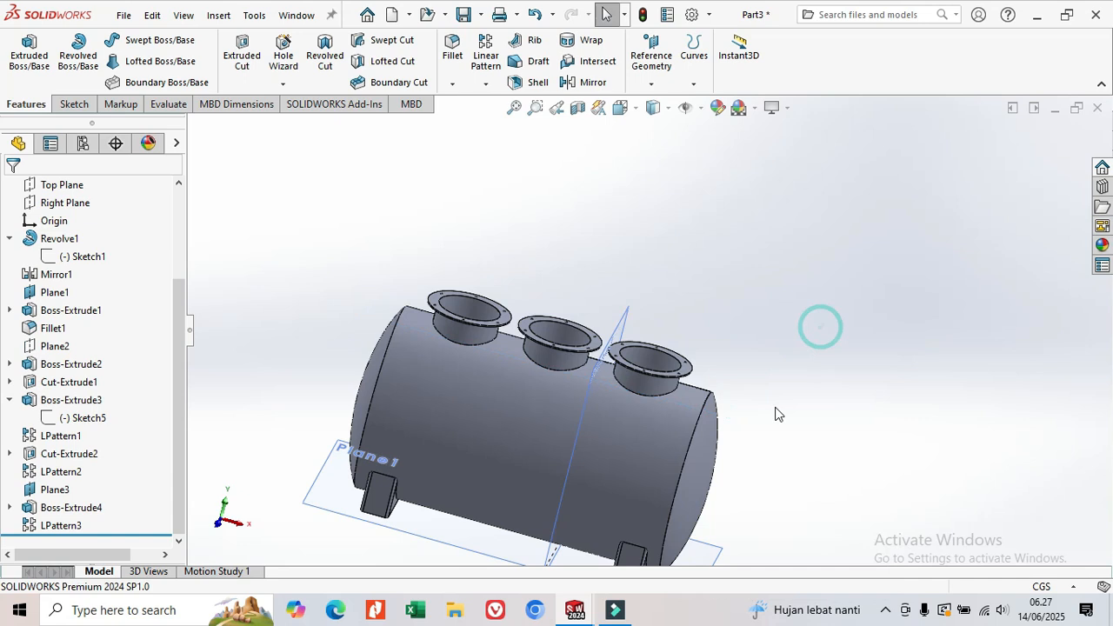
click(583, 429)
right_click(586, 428)
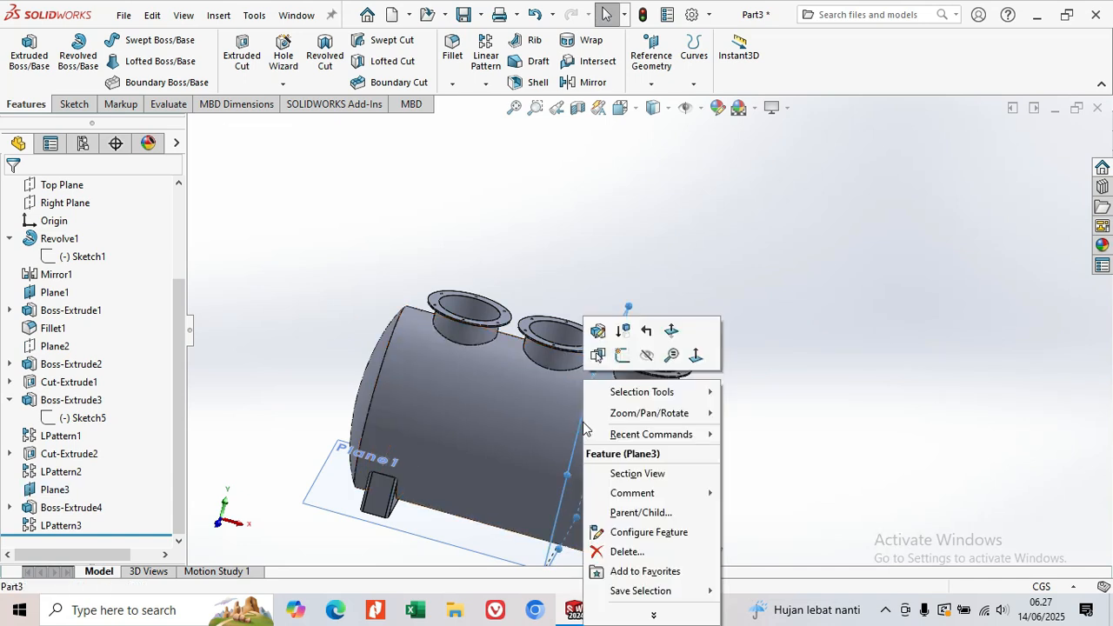
click(646, 357)
click(325, 480)
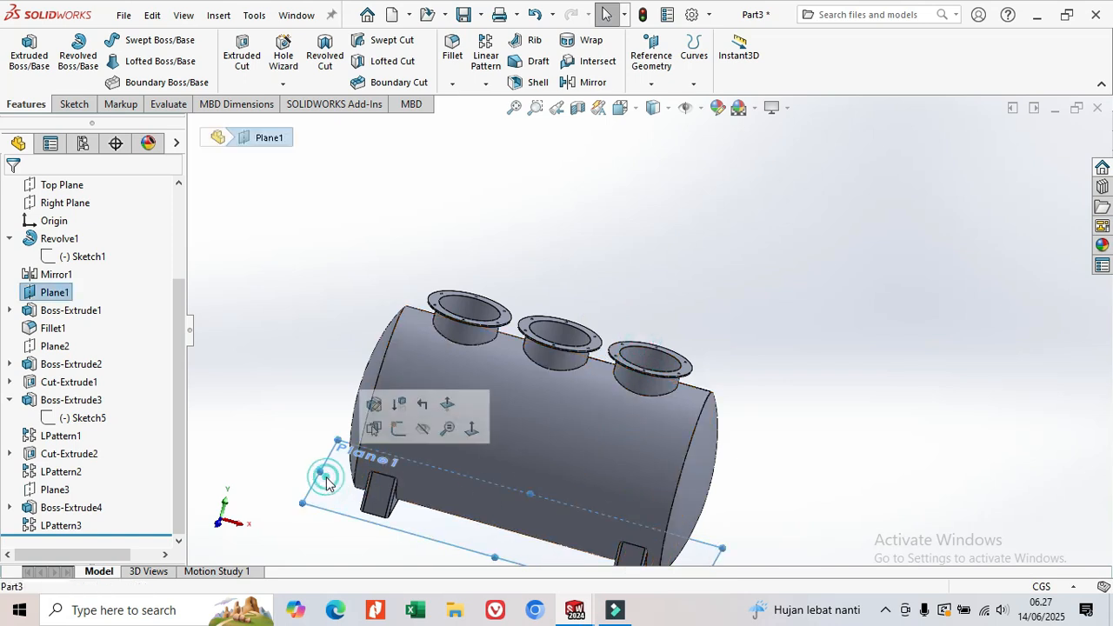
right_click(325, 481)
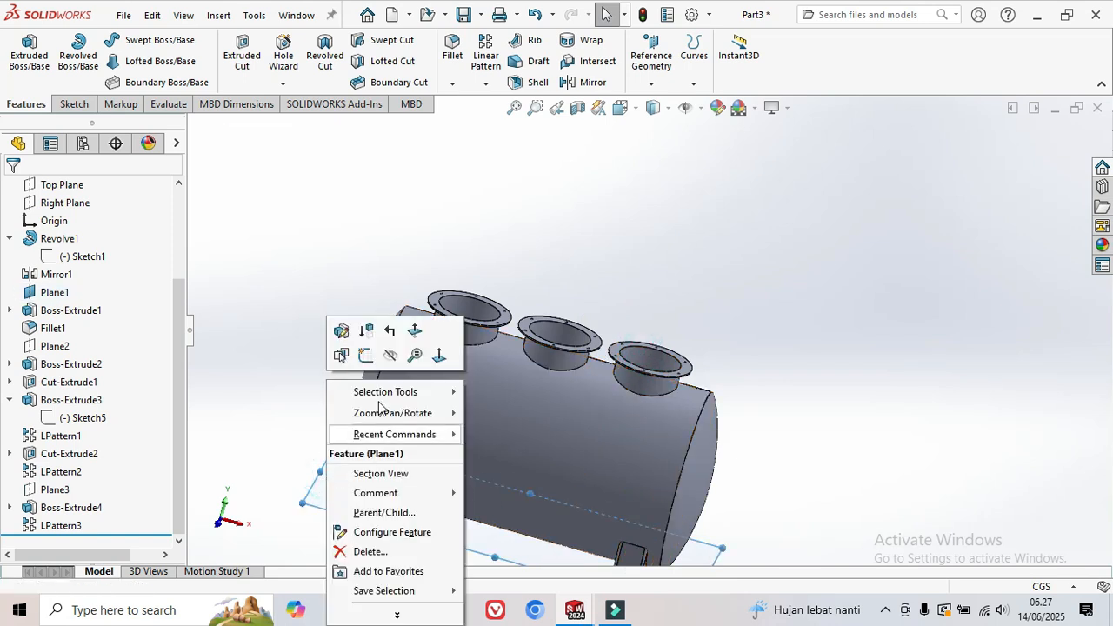
click(383, 358)
Orient the view normal to the Front Plane and open a new sketch on that plane
middle_drag(659, 284, 539, 403)
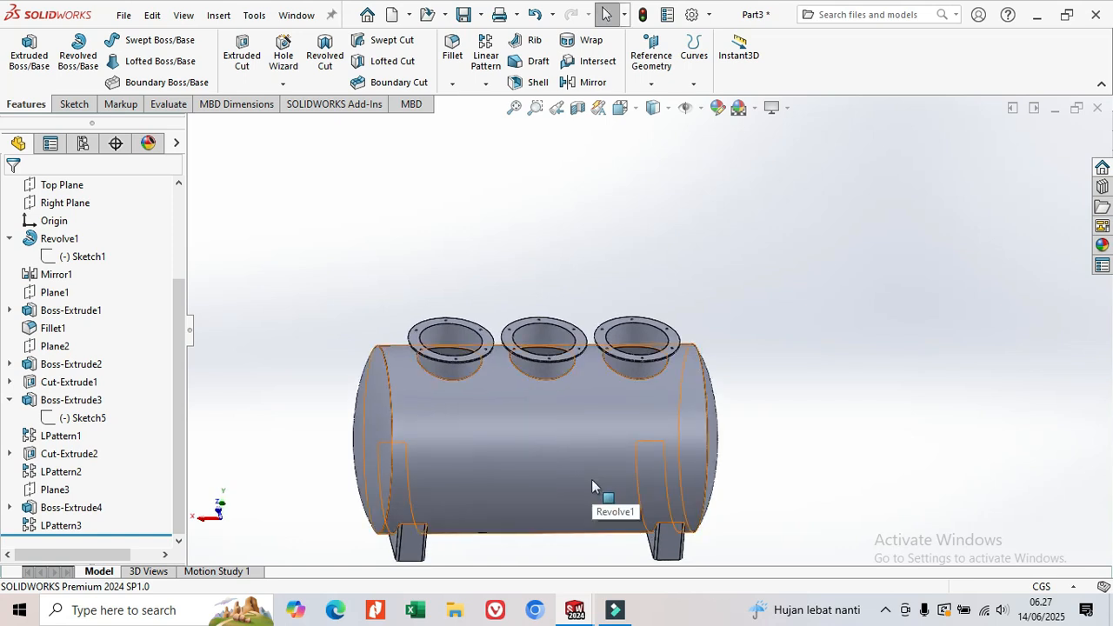
middle_drag(591, 480, 390, 450)
scroll(665, 474, up, 2)
middle_drag(698, 424, 713, 369)
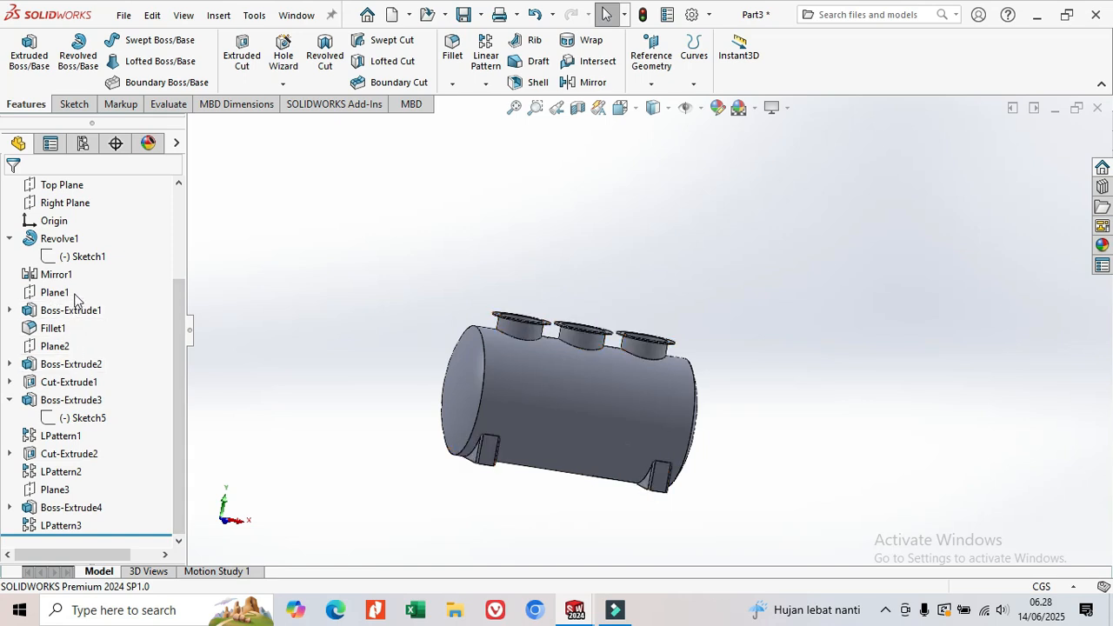
scroll(78, 309, up, 3)
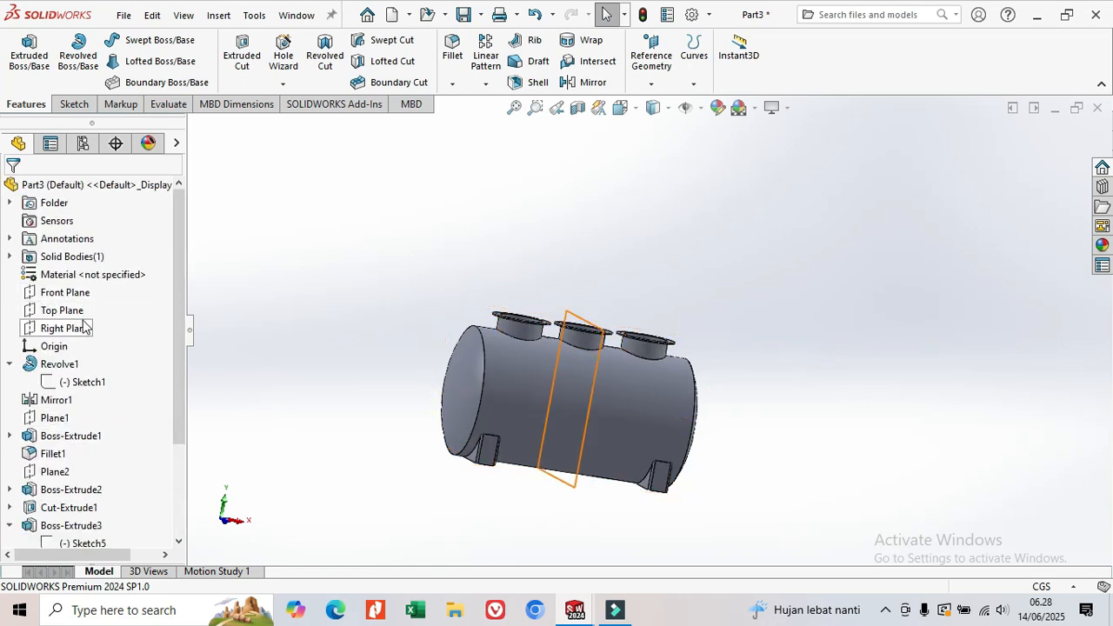
click(81, 296)
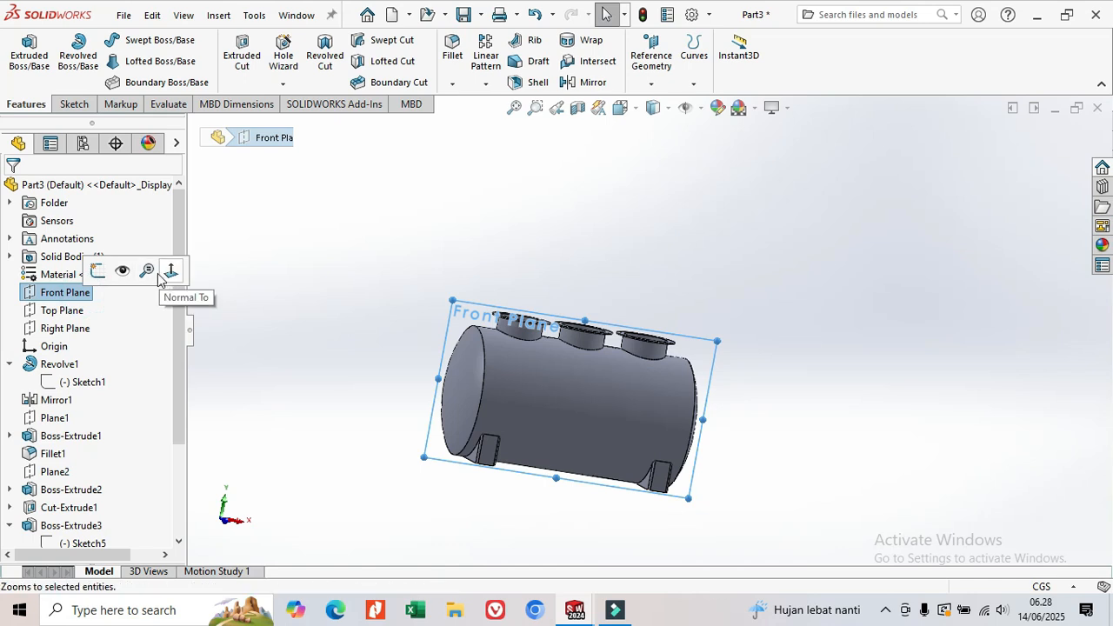
click(172, 273)
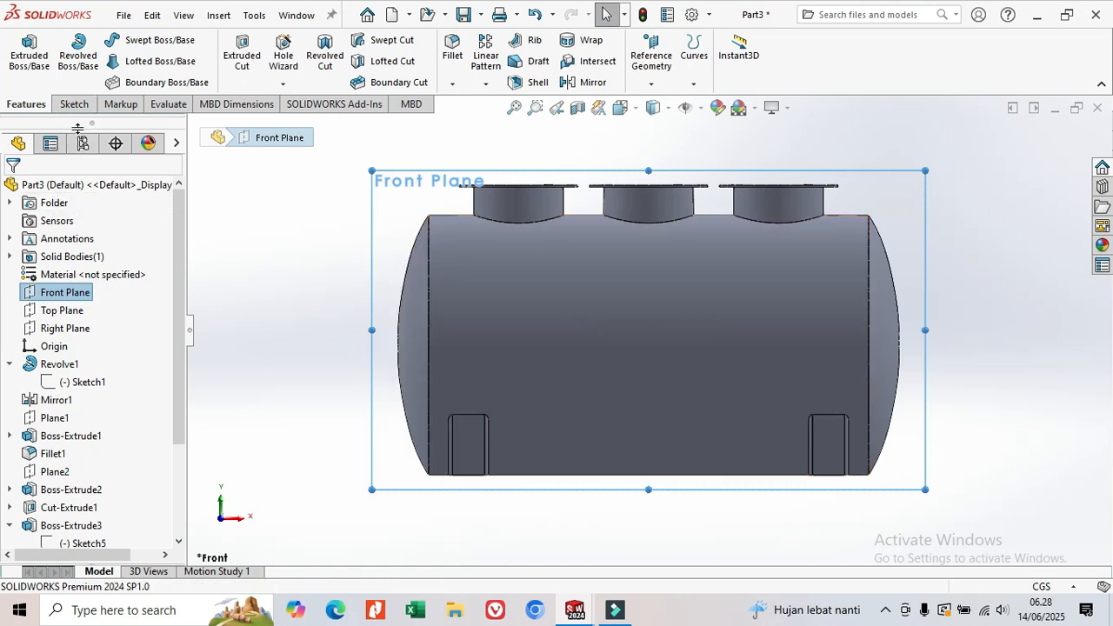
right_click(83, 296)
click(100, 276)
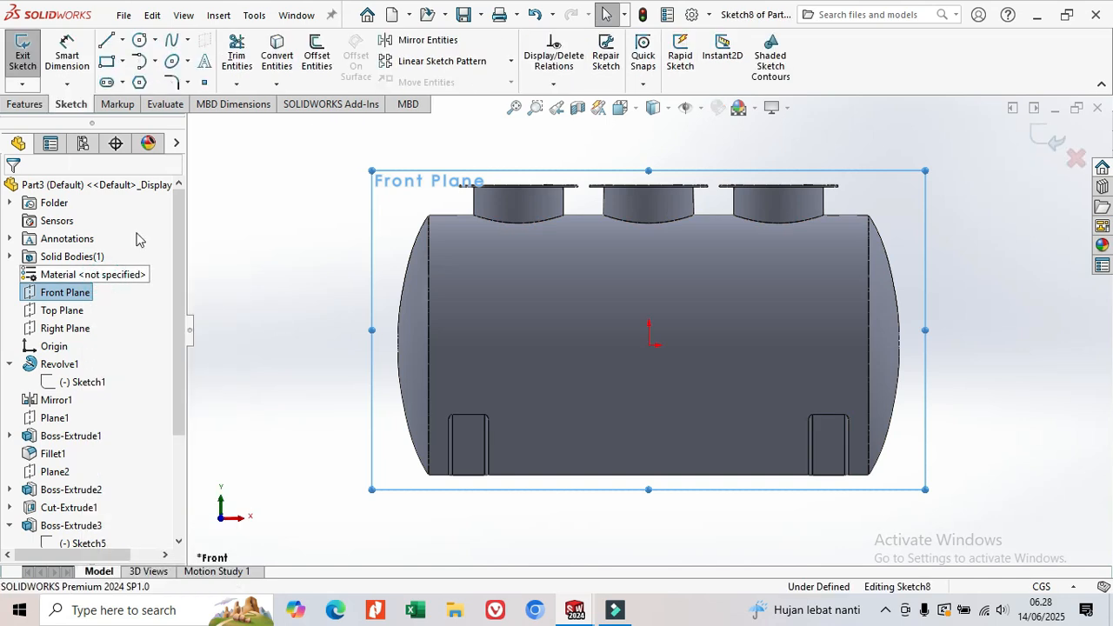
Sketch a corner rectangle about 18.9 by 5.6 cm across the upper part of the tank's left end cap, overlapping the cylinder seam
click(108, 61)
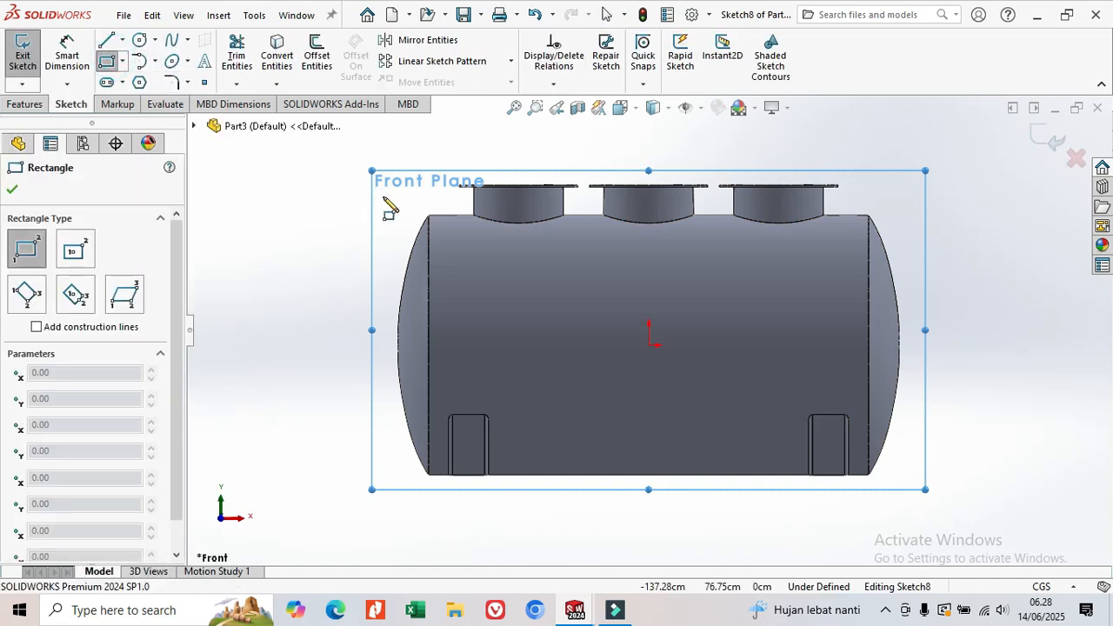
scroll(435, 245, down, 3)
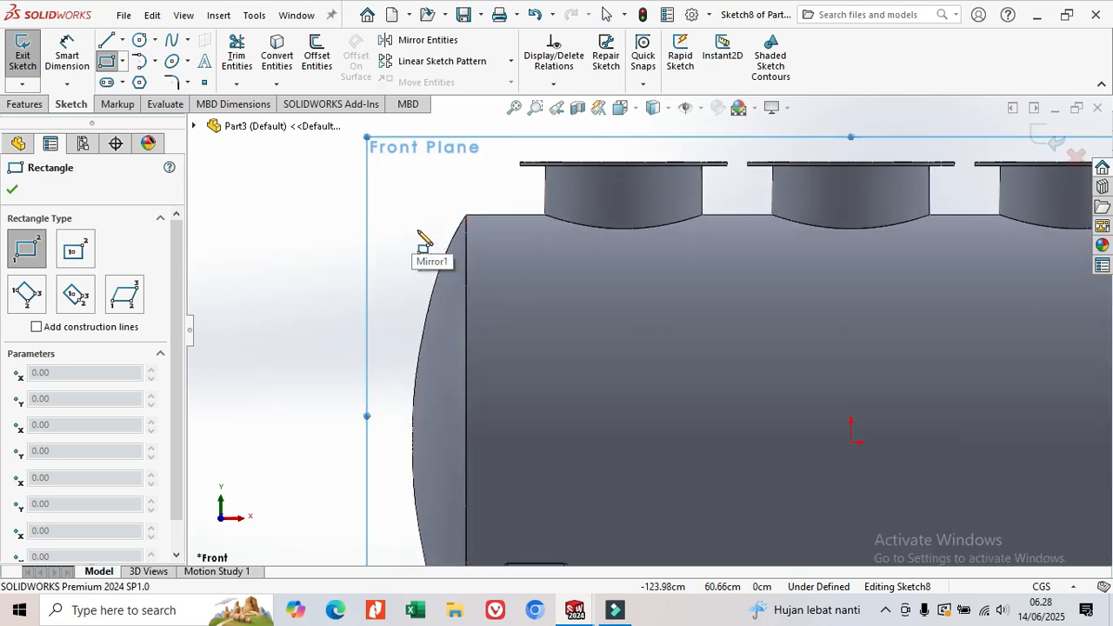
click(418, 231)
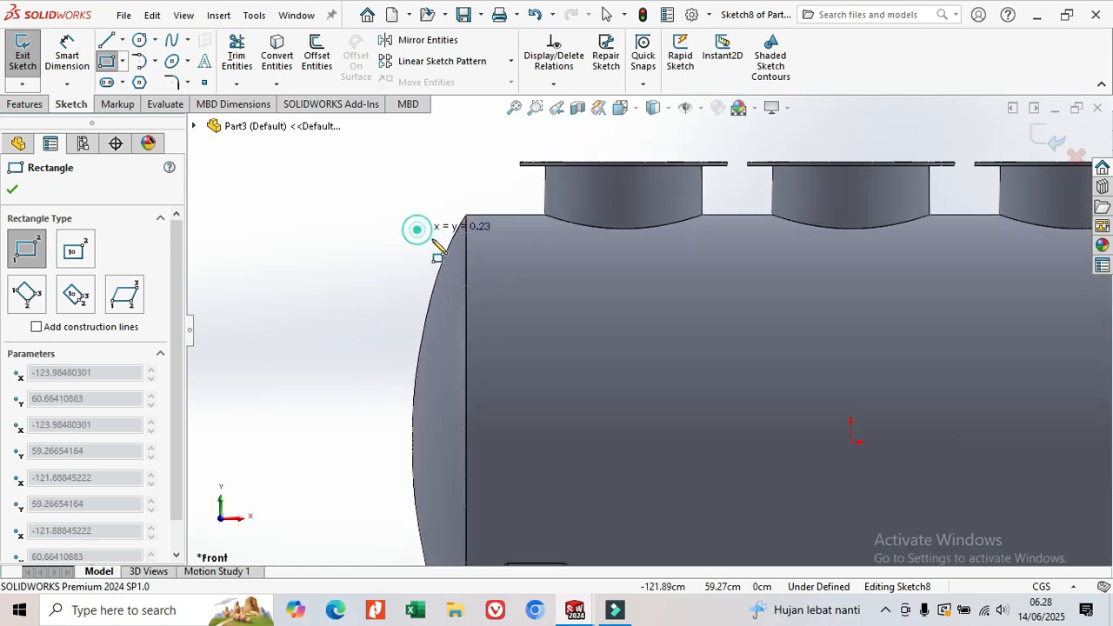
click(484, 249)
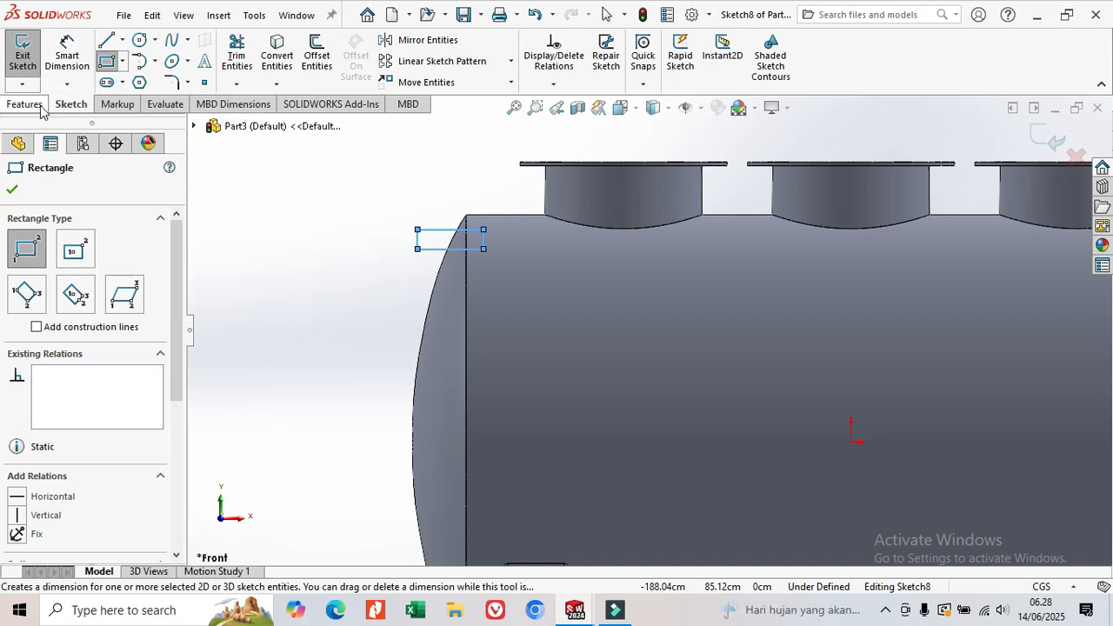
Dimension the rectangle's upper side 4 cm below the tank's top edge
click(67, 55)
scroll(406, 225, down, 3)
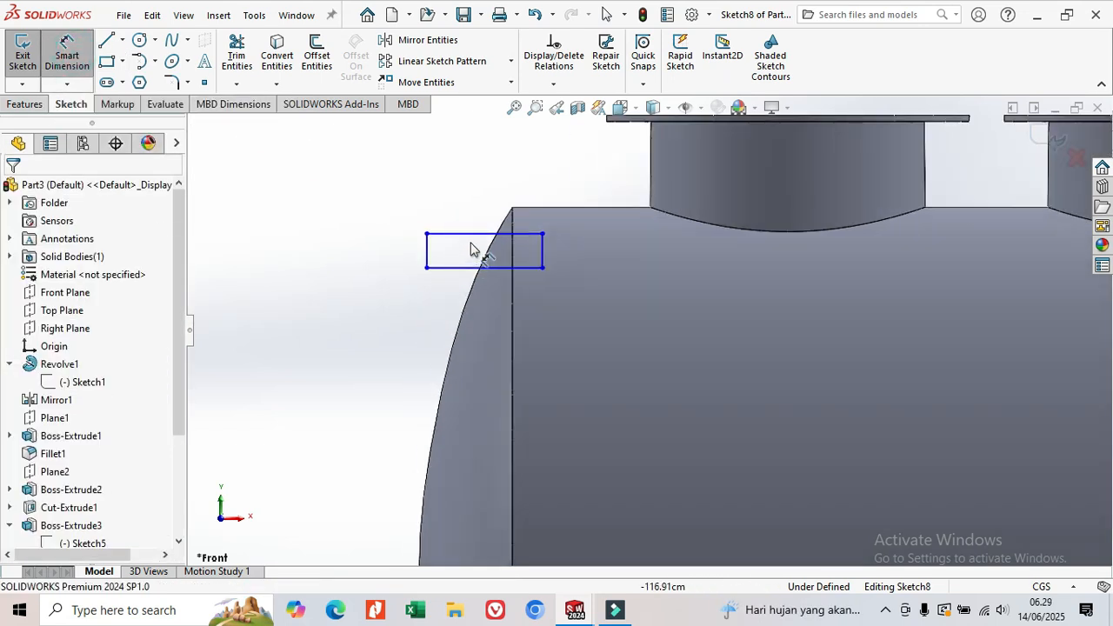
click(473, 235)
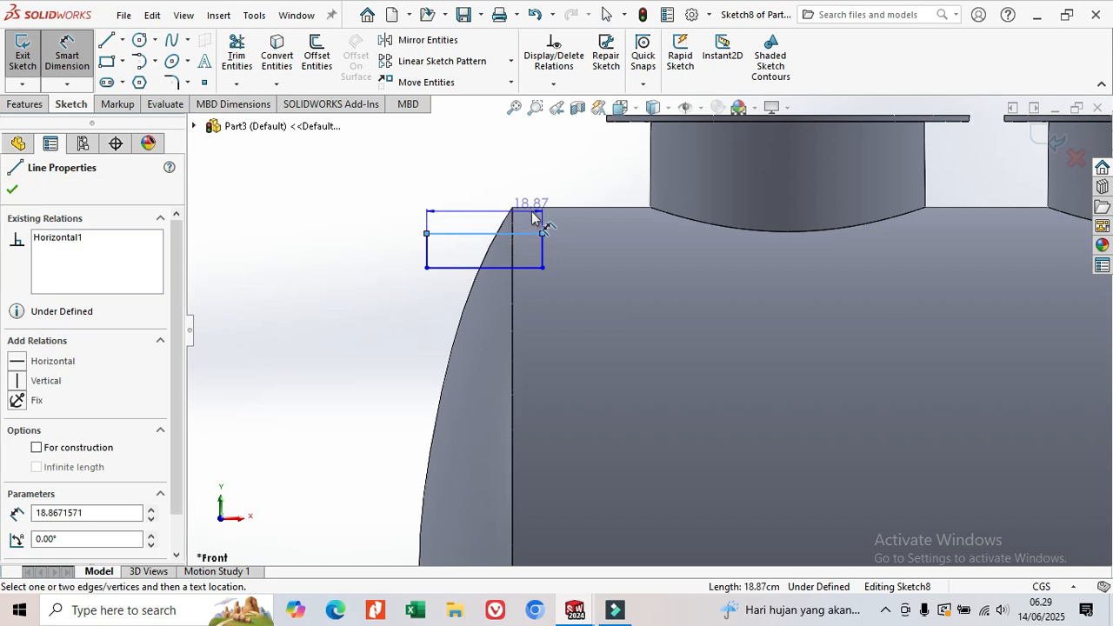
click(530, 209)
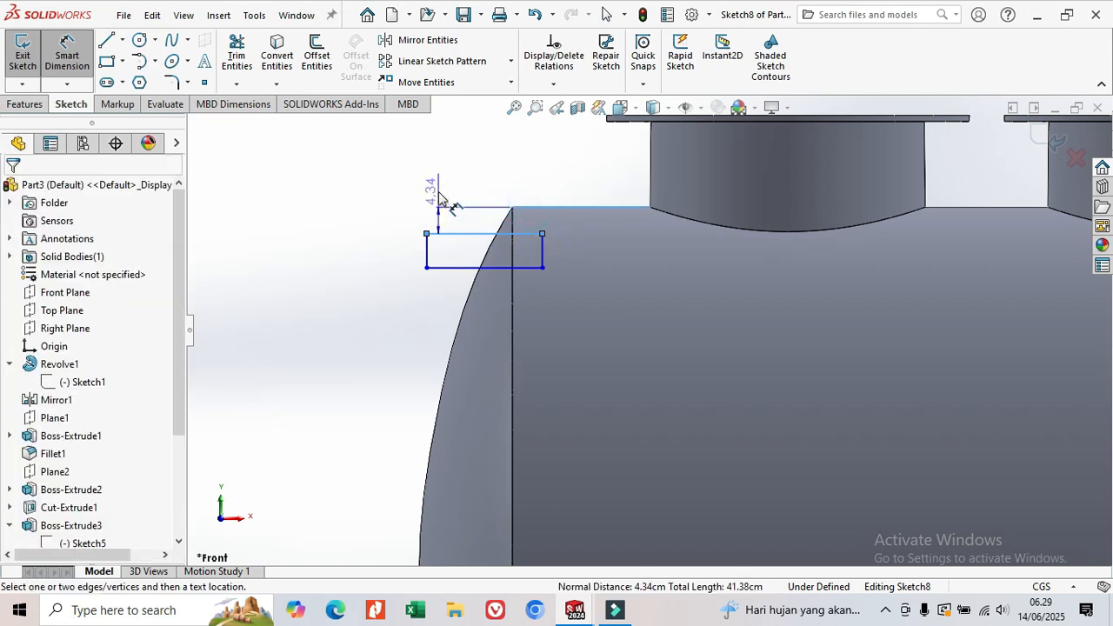
click(440, 193)
text(4)
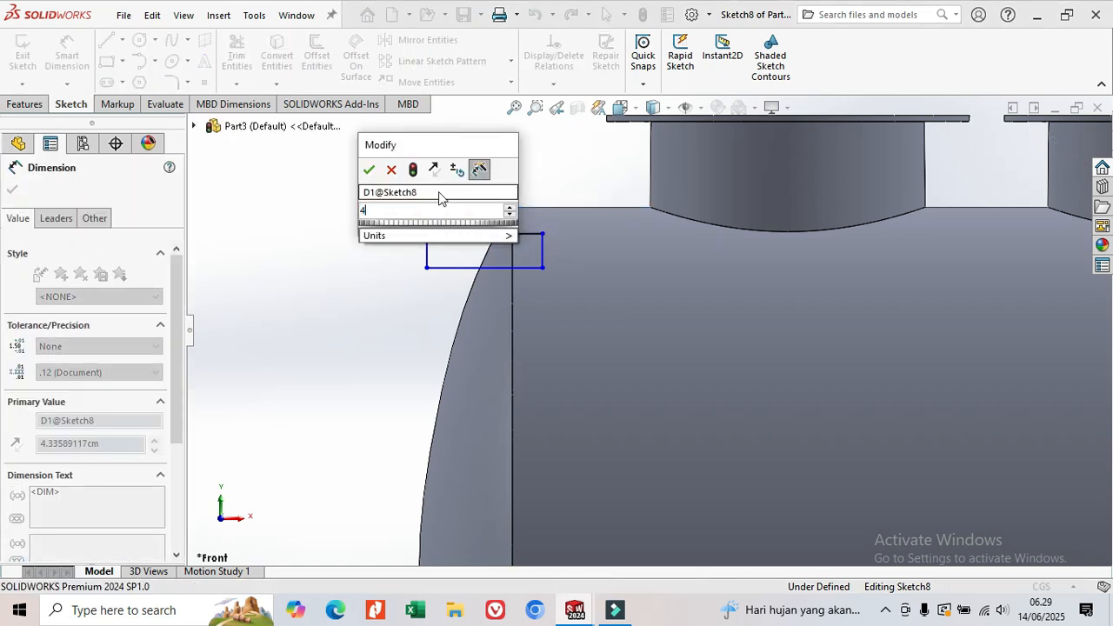
key(Return)
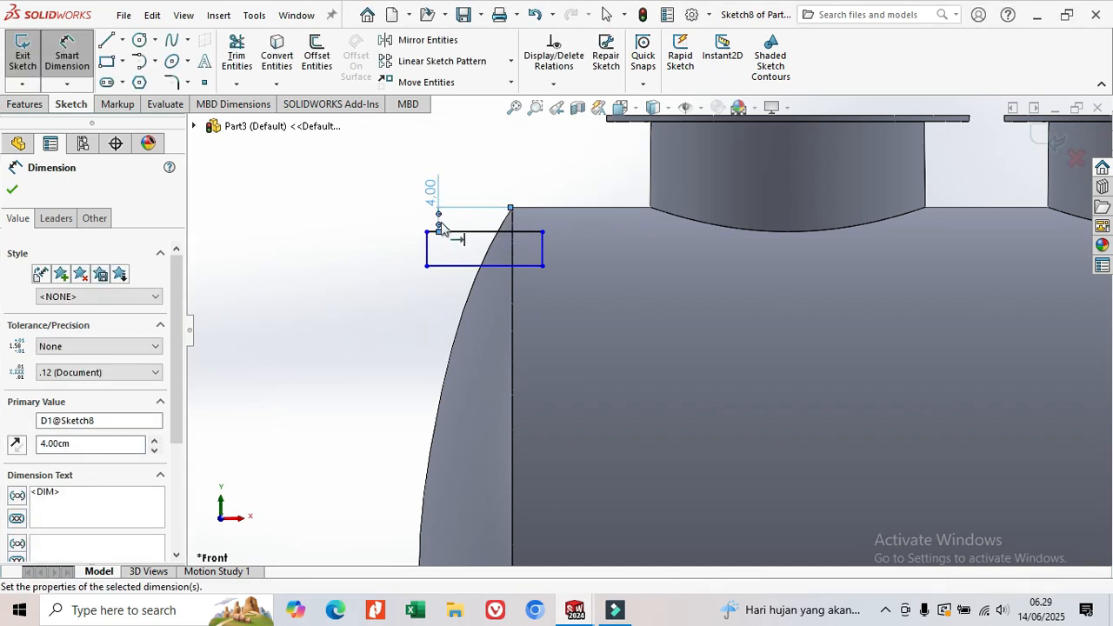
Dimension the rectangle's horizontal length as 20 cm
click(463, 266)
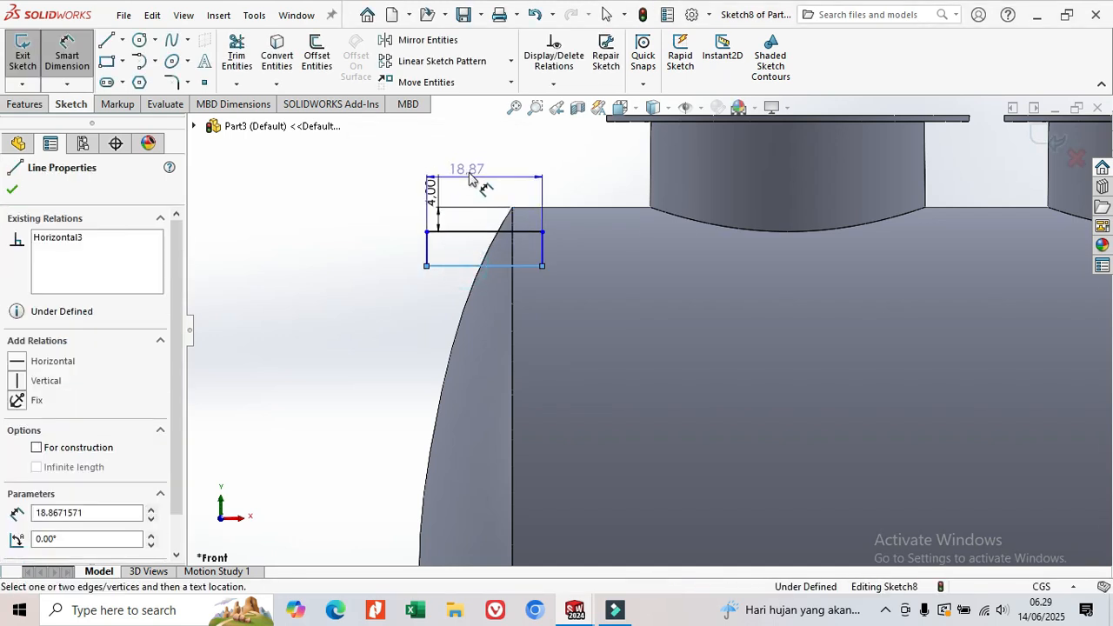
click(475, 156)
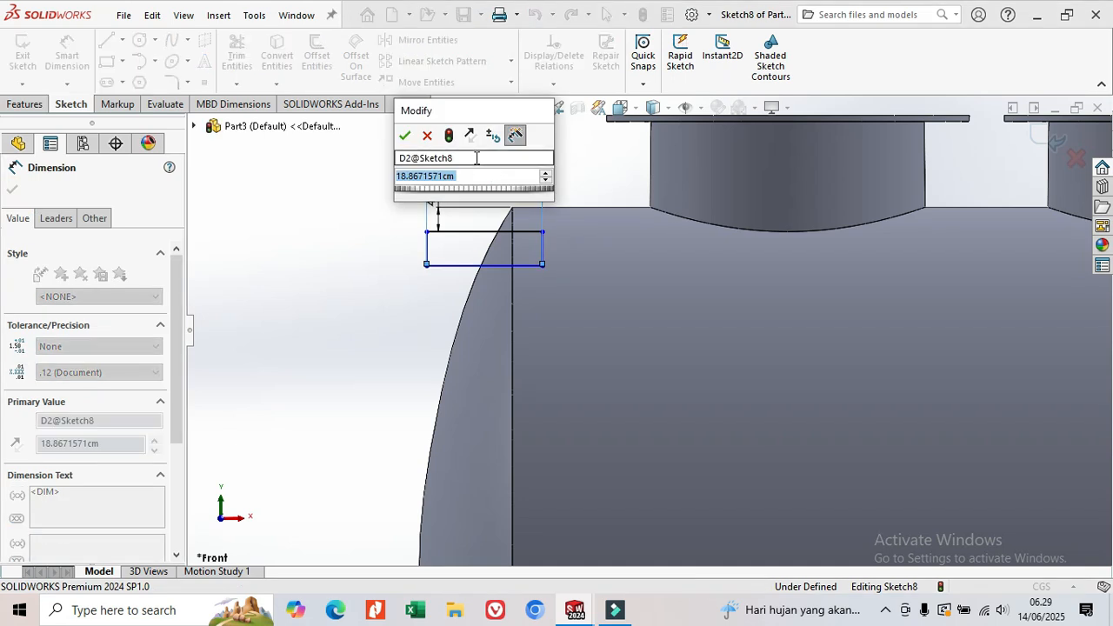
text(20)
key(Return)
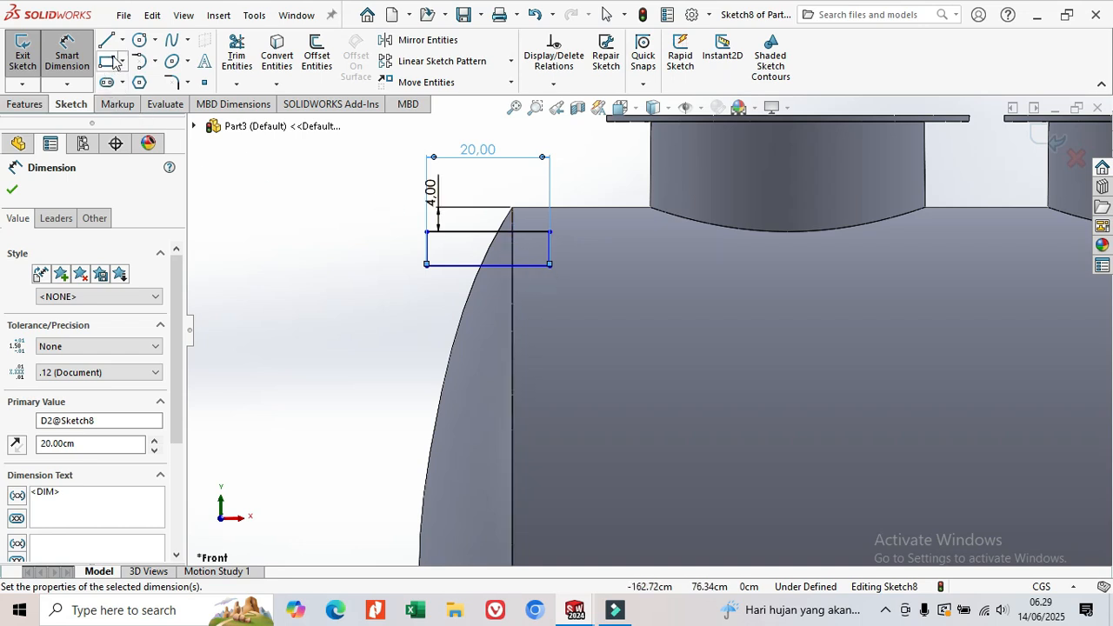
Dimension the rectangle's inner vertical side 3 cm from the seam between the end cap and cylinder
click(550, 256)
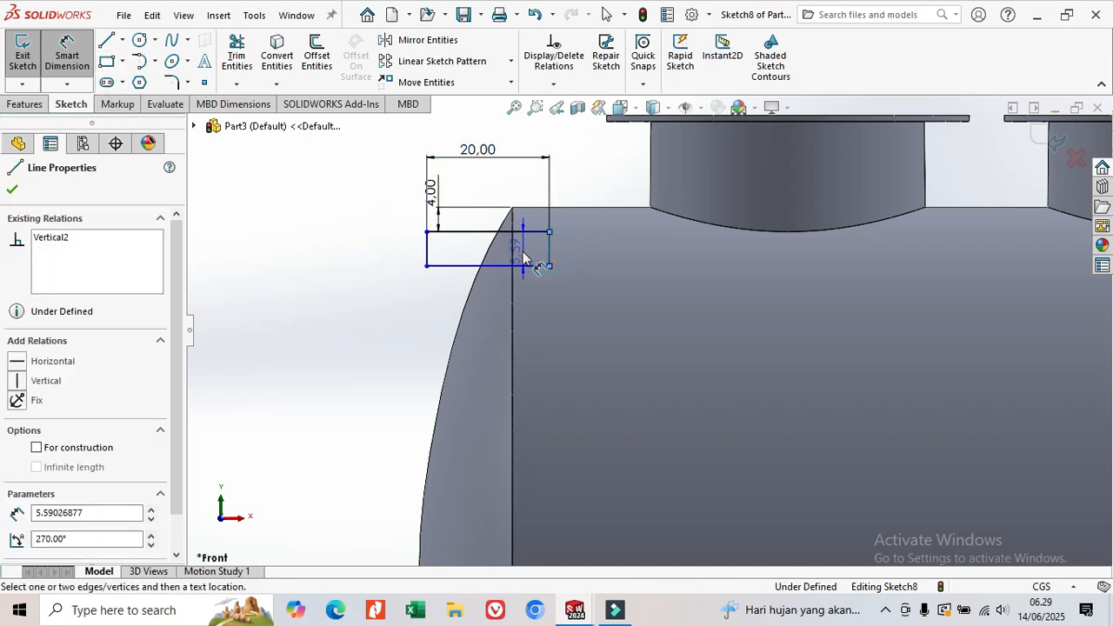
click(513, 254)
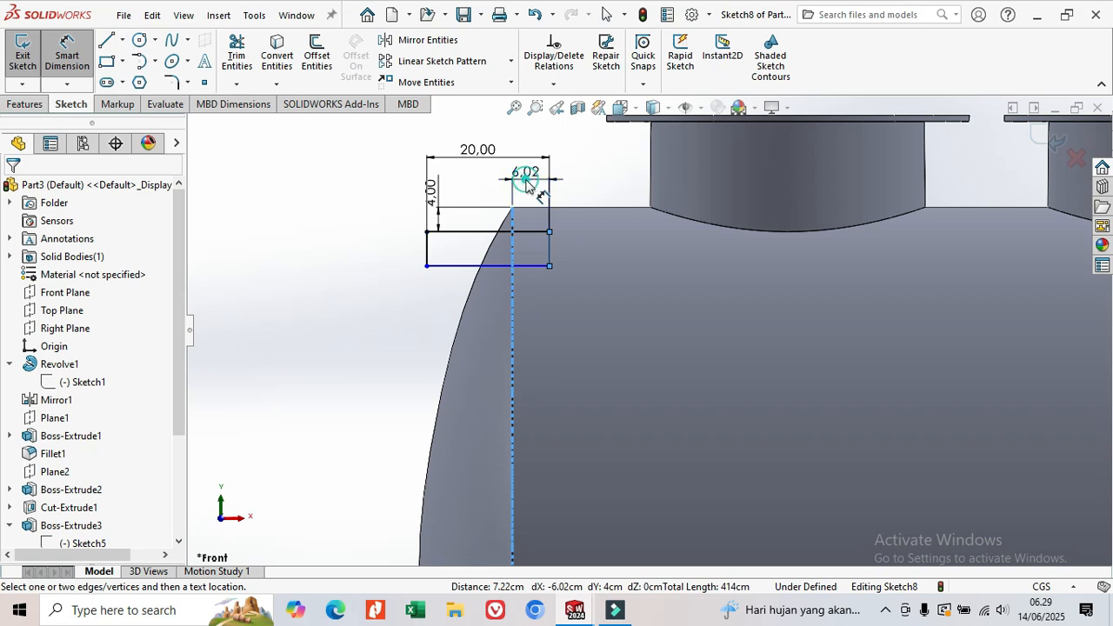
click(526, 184)
key(Return)
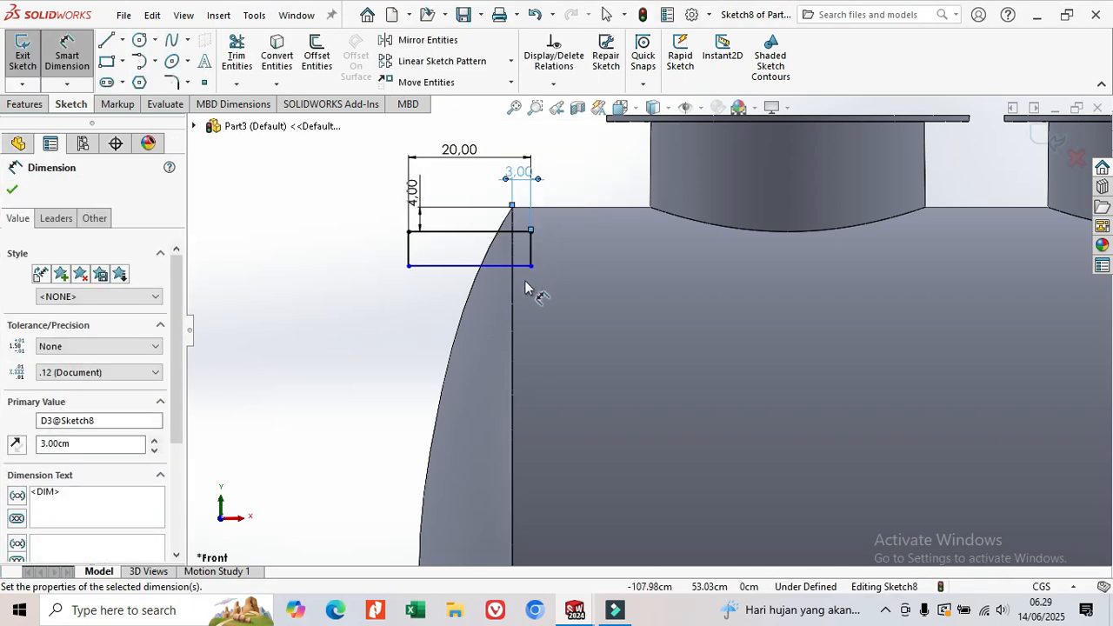
Dimension the vertical outer side of the rectangle as 1/2 in
click(409, 254)
click(408, 248)
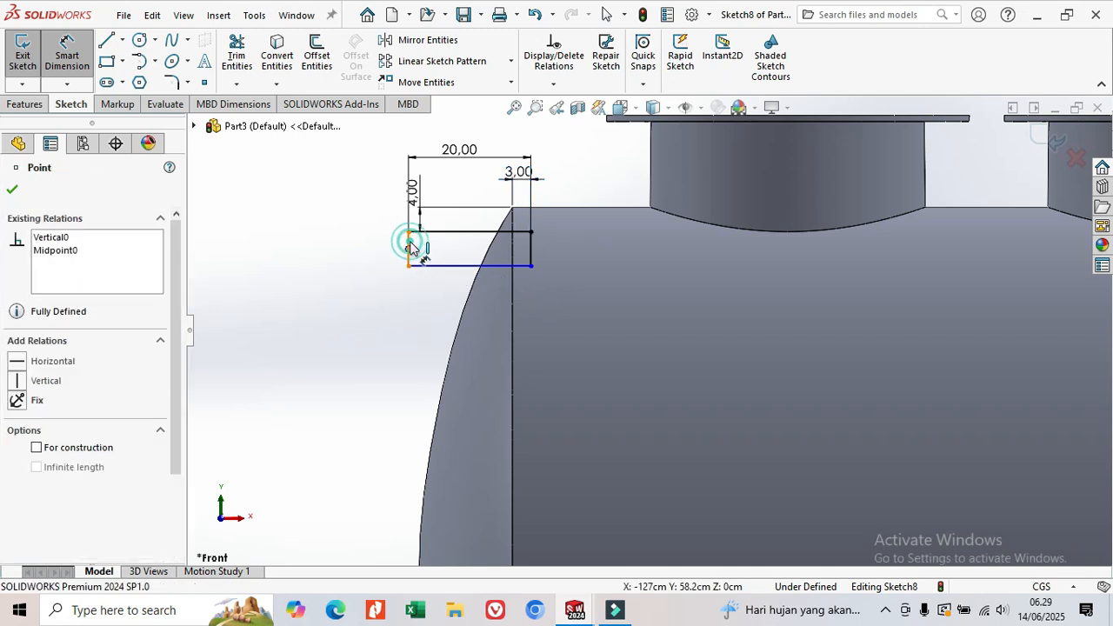
click(378, 253)
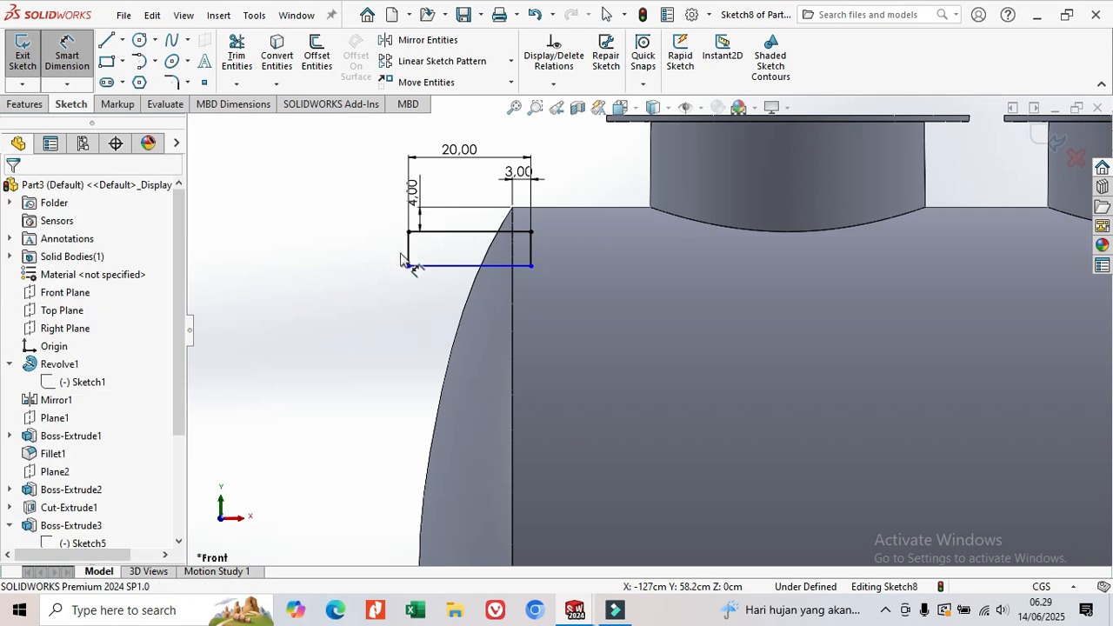
click(411, 251)
click(371, 252)
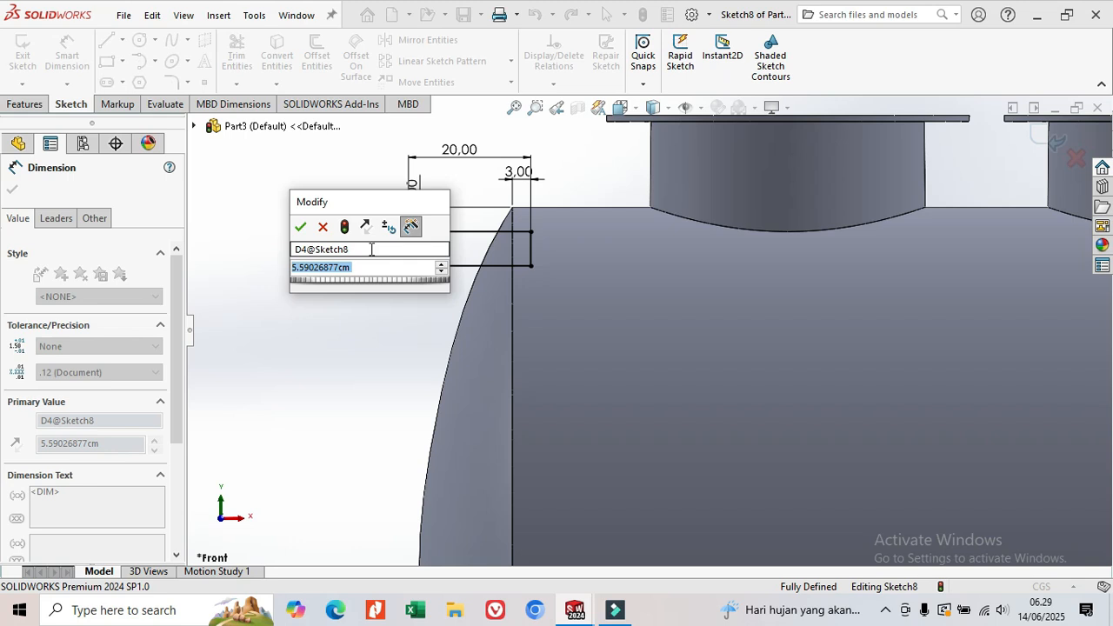
text(2)
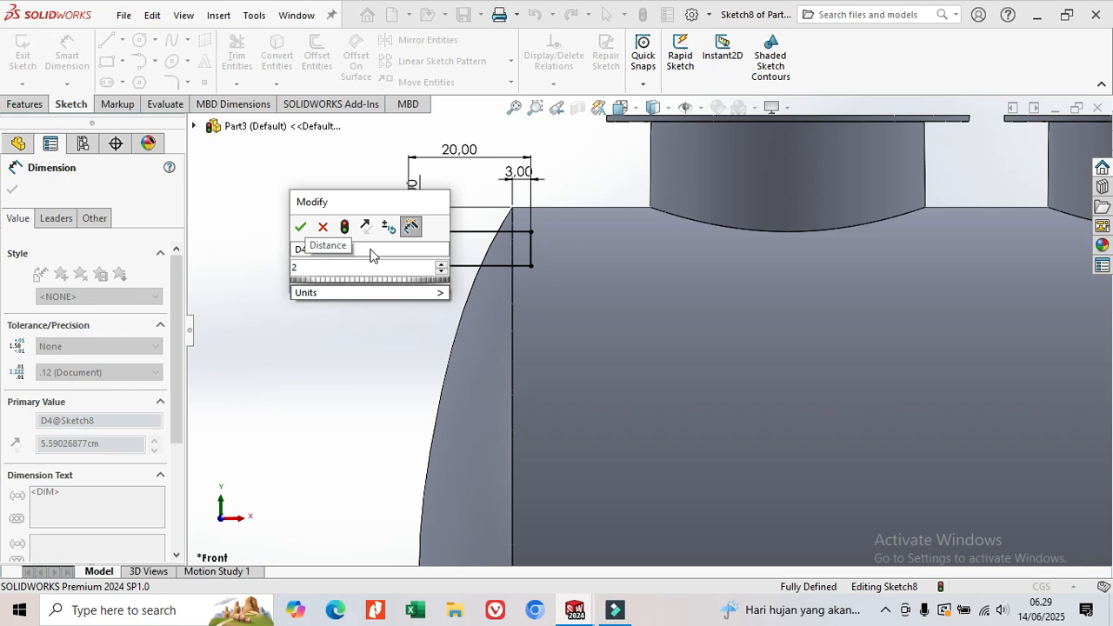
key(BackSpace)
text(1/2)
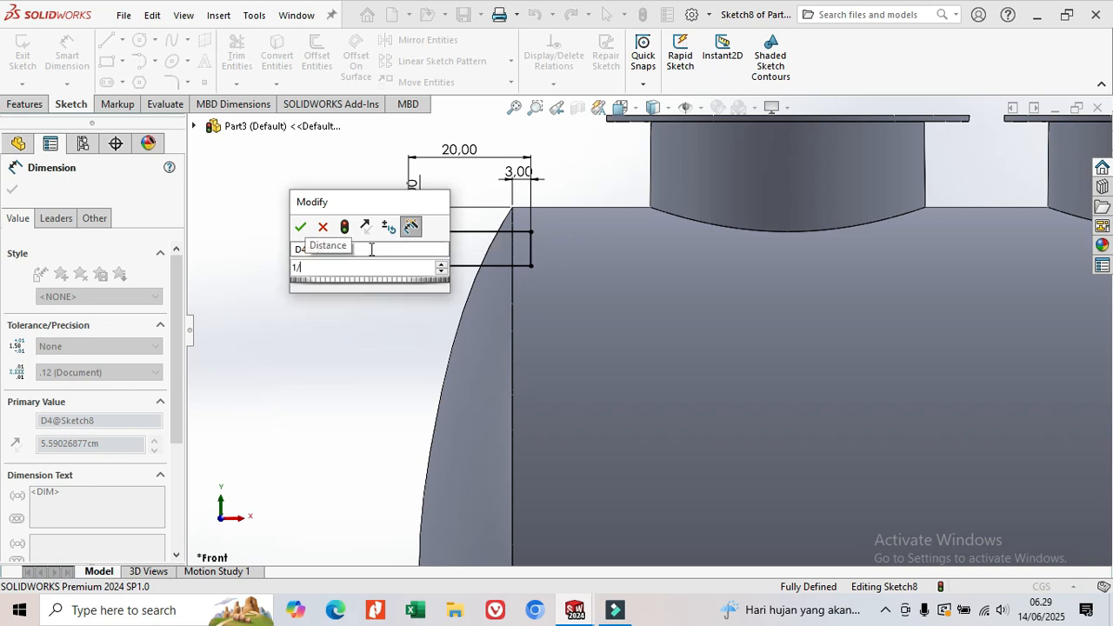
mouse_move(440, 292)
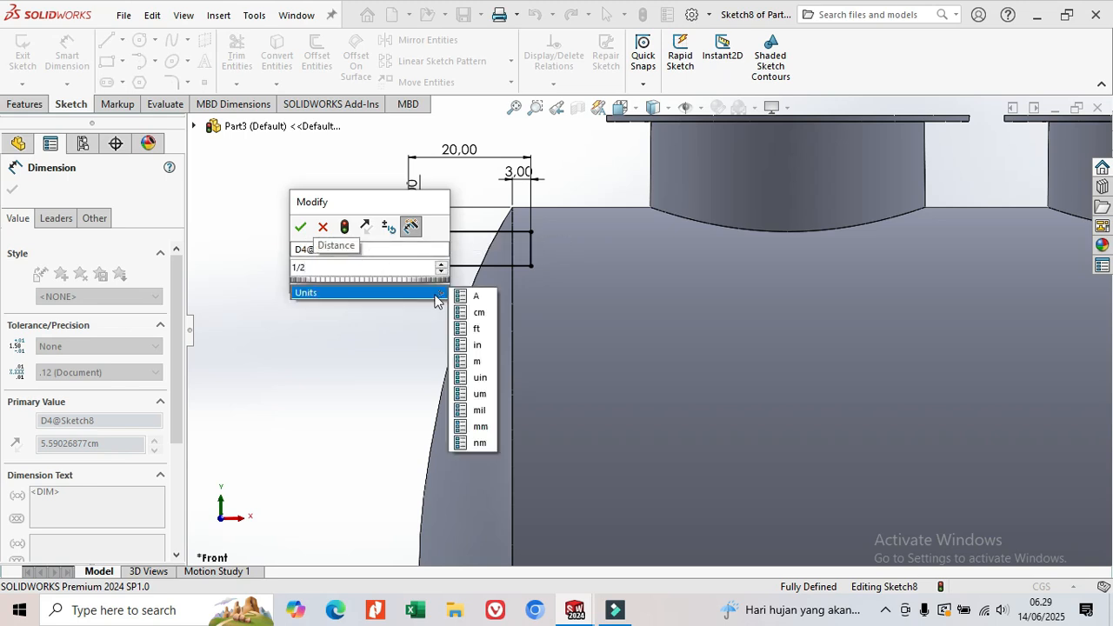
click(475, 349)
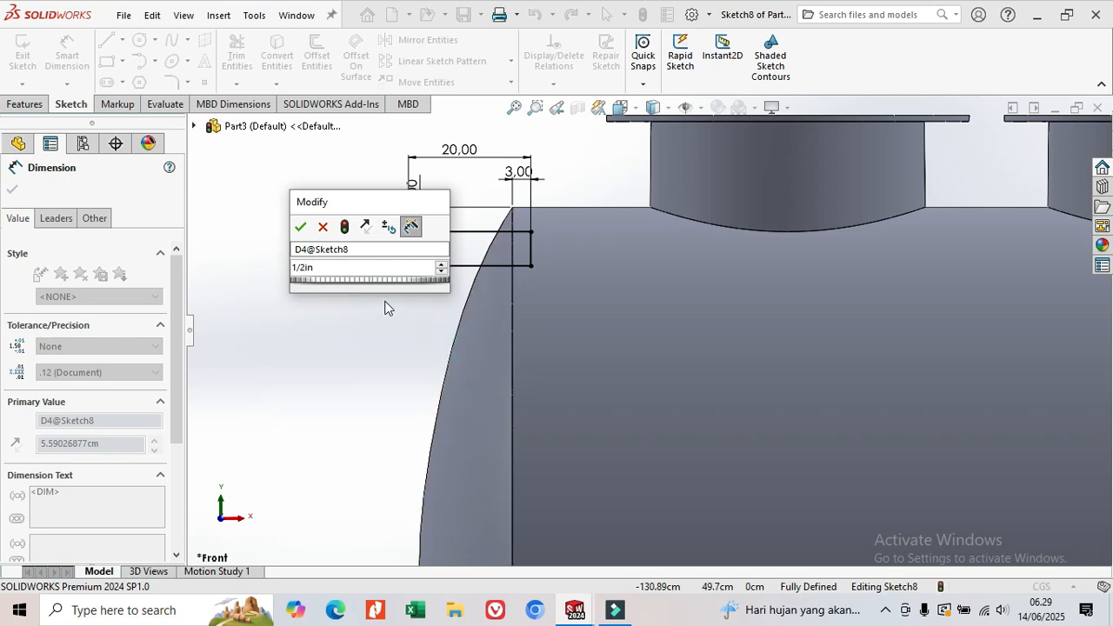
click(301, 227)
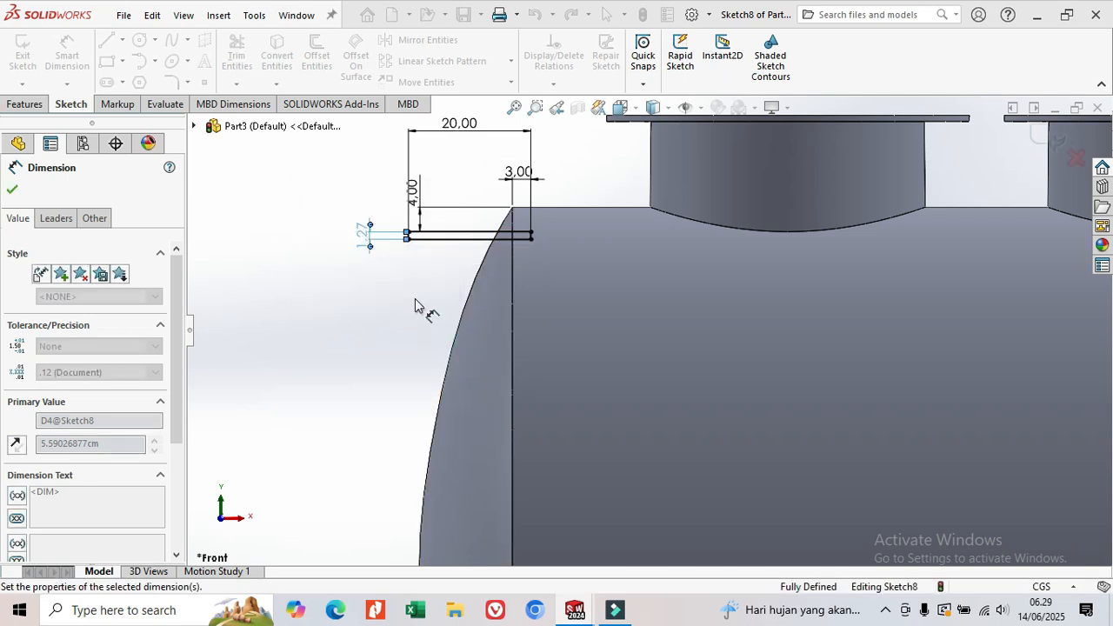
Change the rectangle's height dimension to 1 in
double_click(361, 232)
text(1)
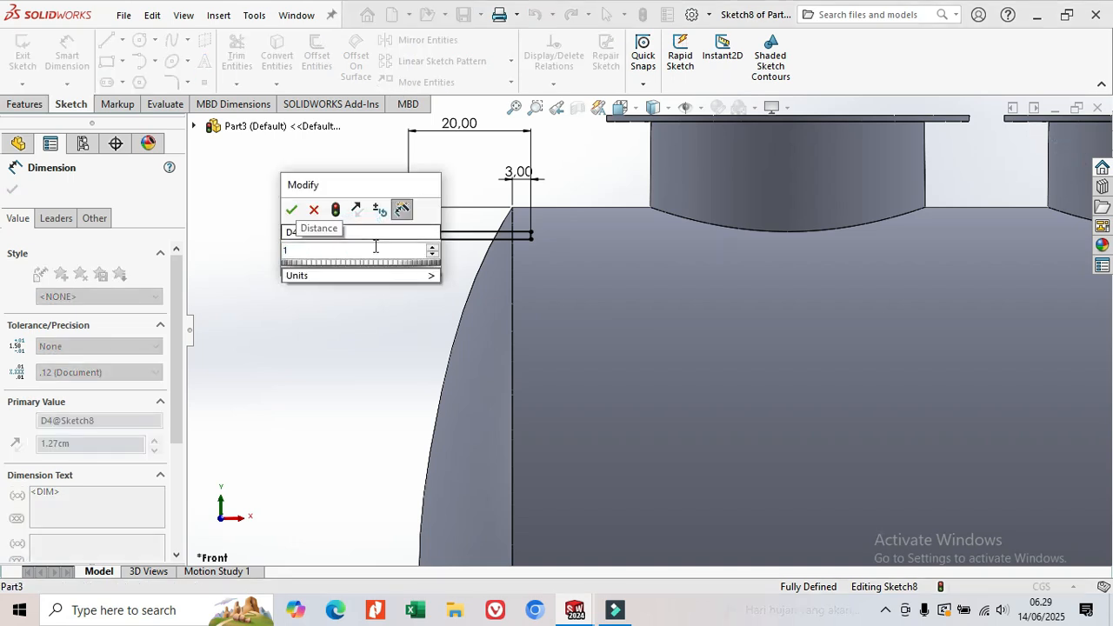
click(407, 275)
click(470, 327)
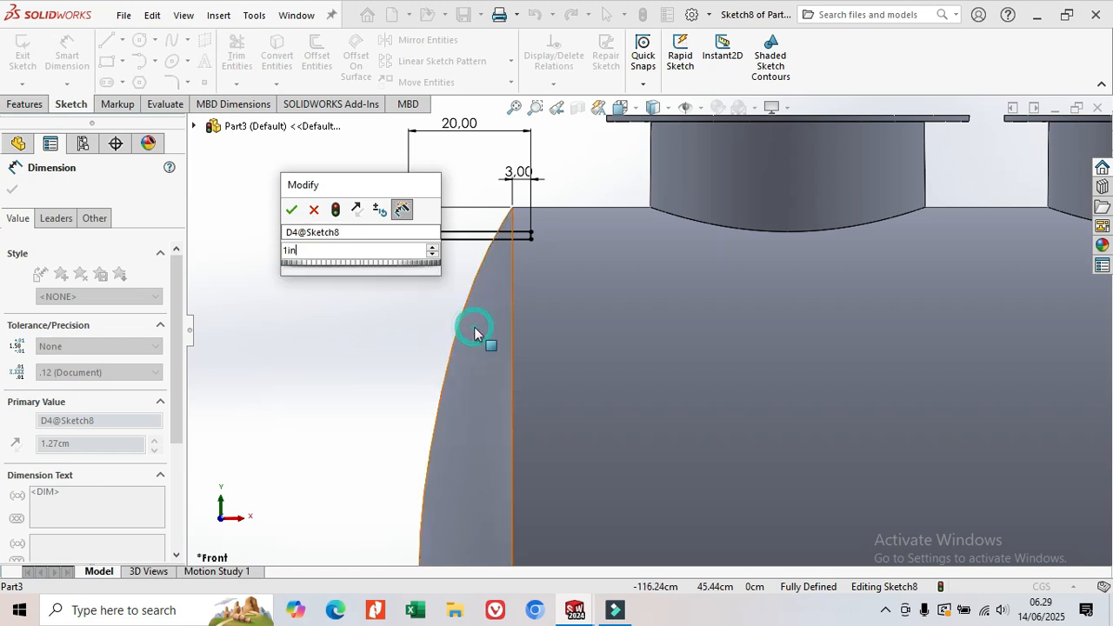
click(291, 211)
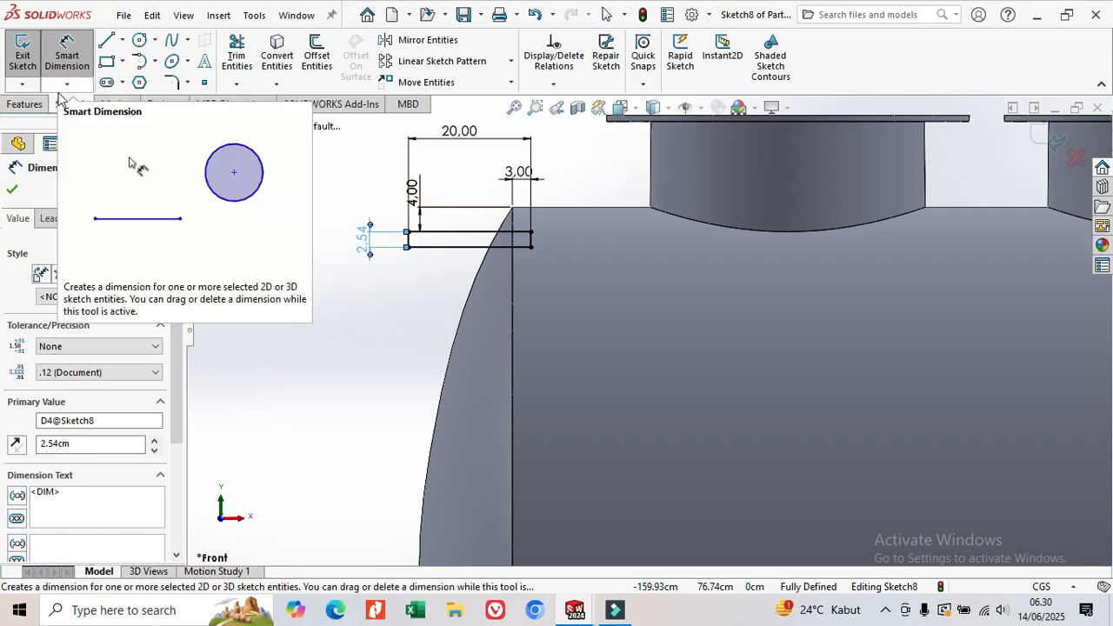
Revolve the rectangle 360 degrees about its lower horizontal side as a boss merged with the tank
click(25, 104)
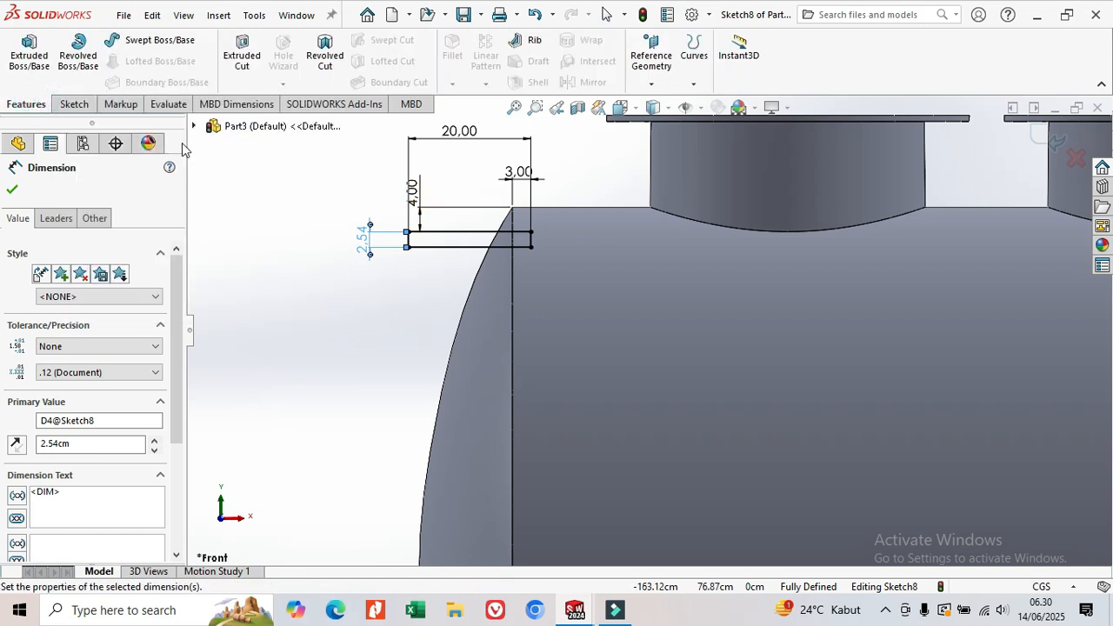
click(75, 70)
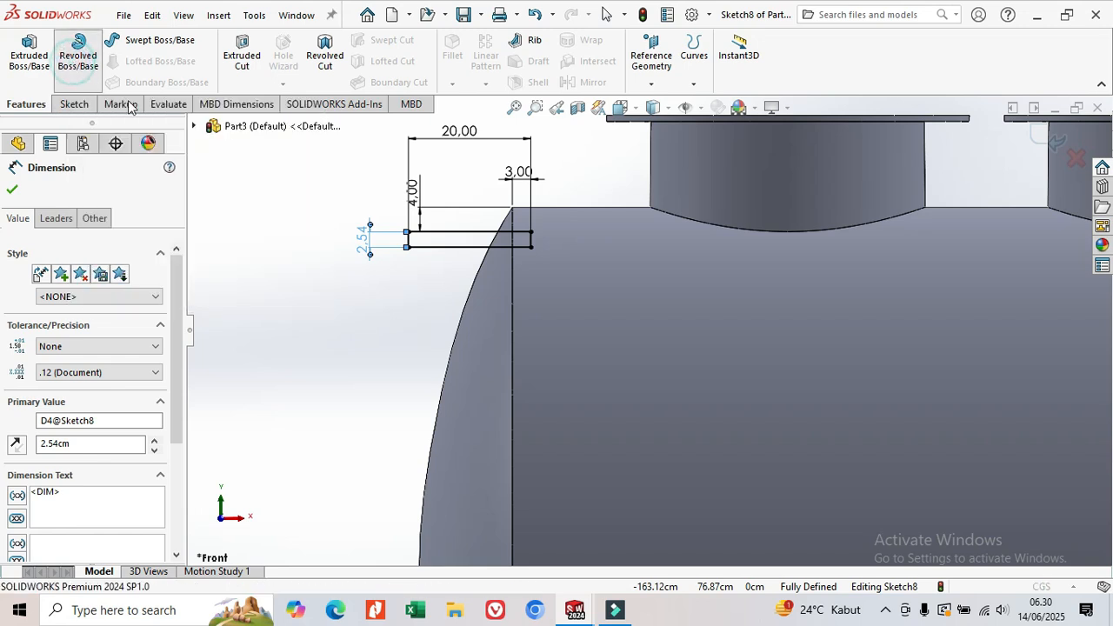
click(112, 241)
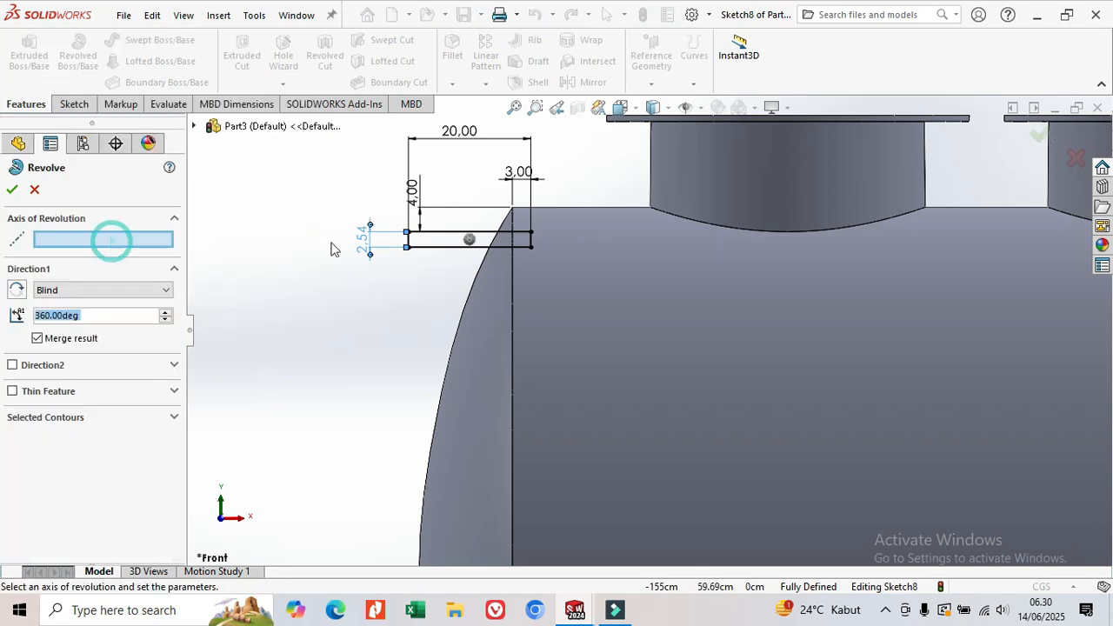
click(433, 249)
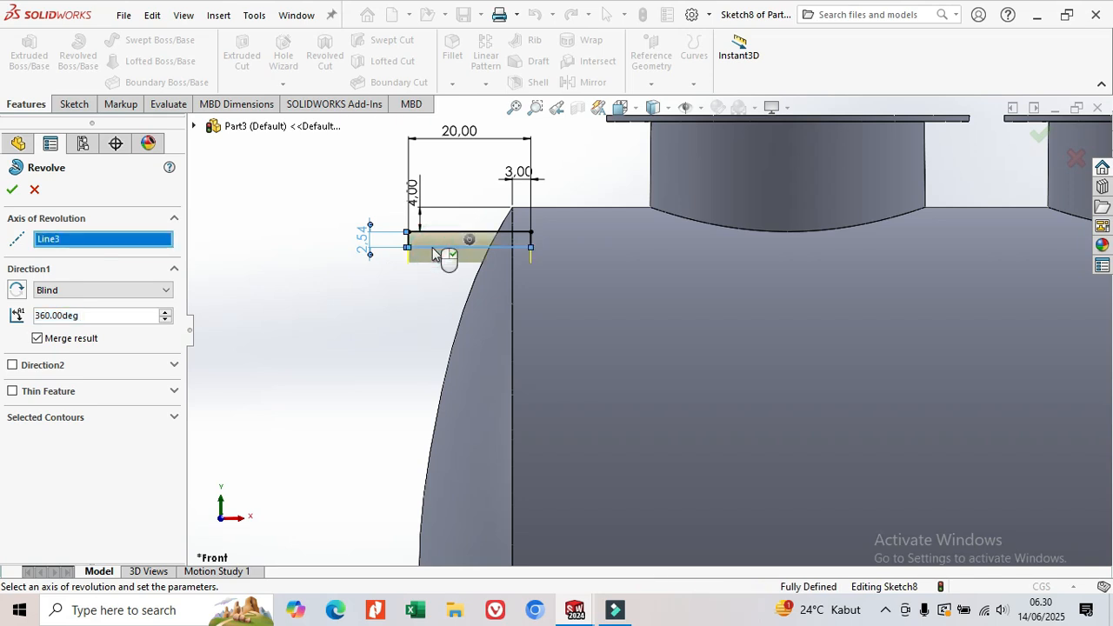
middle_drag(404, 275, 437, 291)
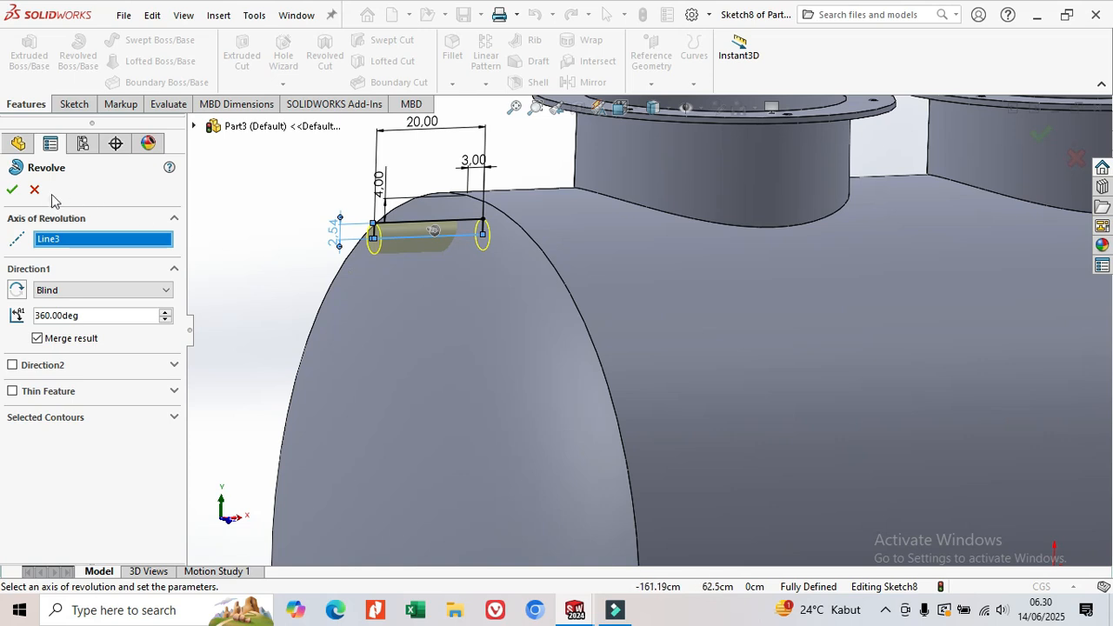
click(12, 192)
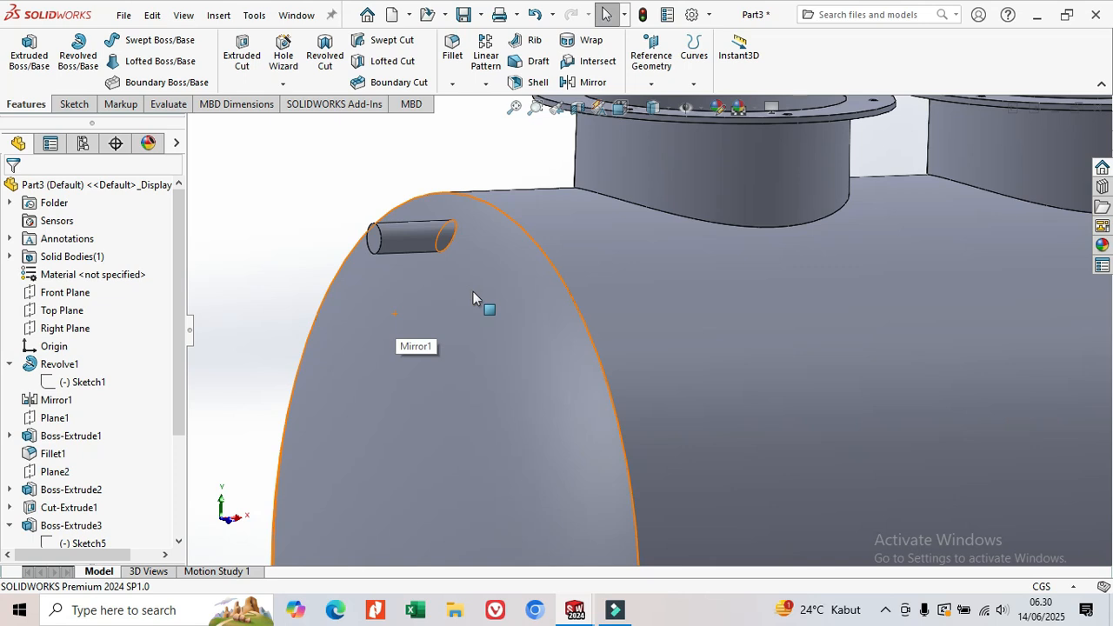
Start a sketch on the round stub's outer end face and draw a concentric circle of about 2.2 cm radius inside its edge
scroll(383, 248, down, 2)
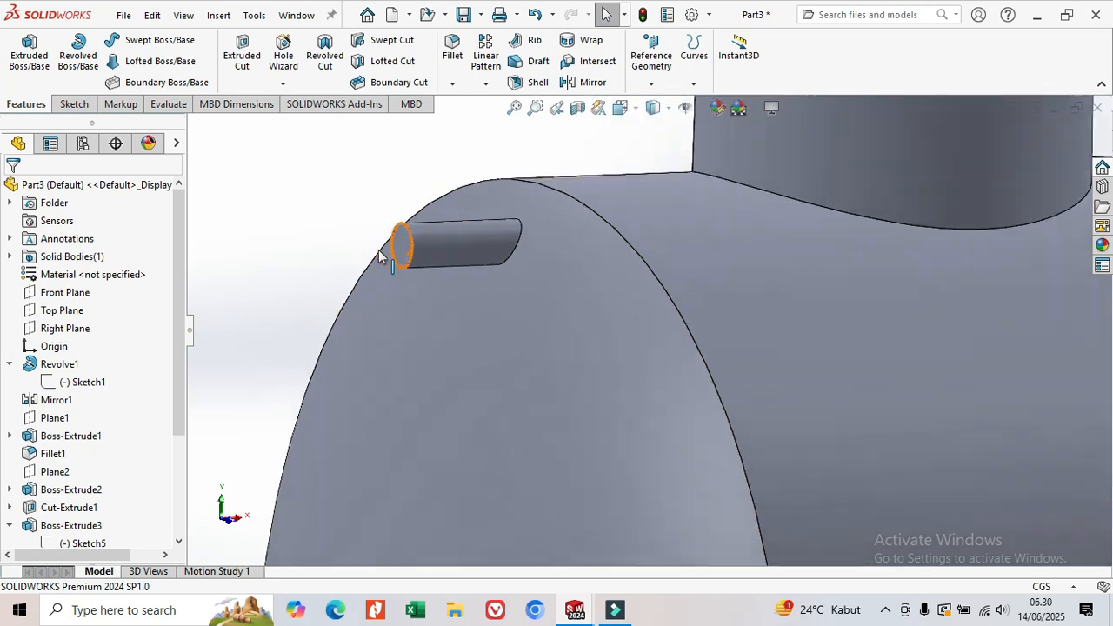
click(421, 259)
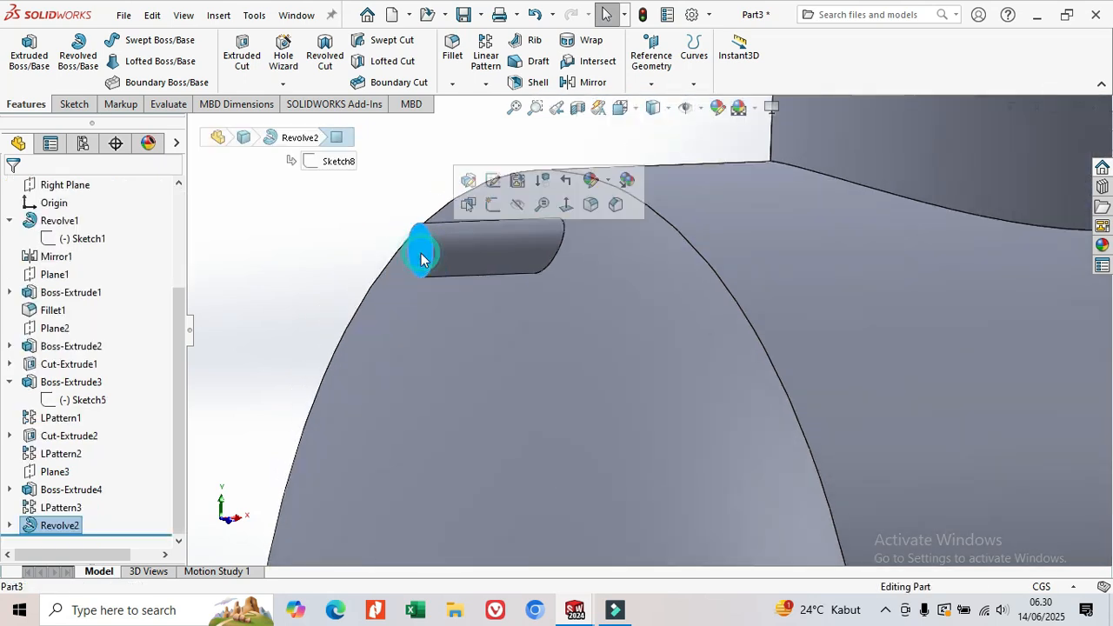
right_click(421, 259)
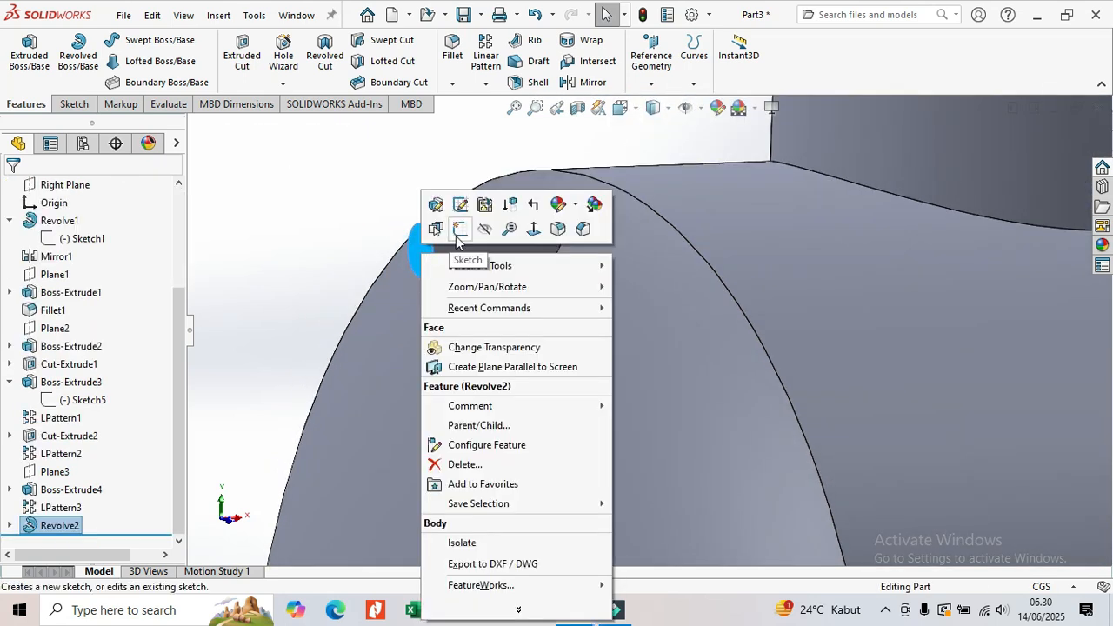
click(458, 231)
scroll(640, 196, down, 4)
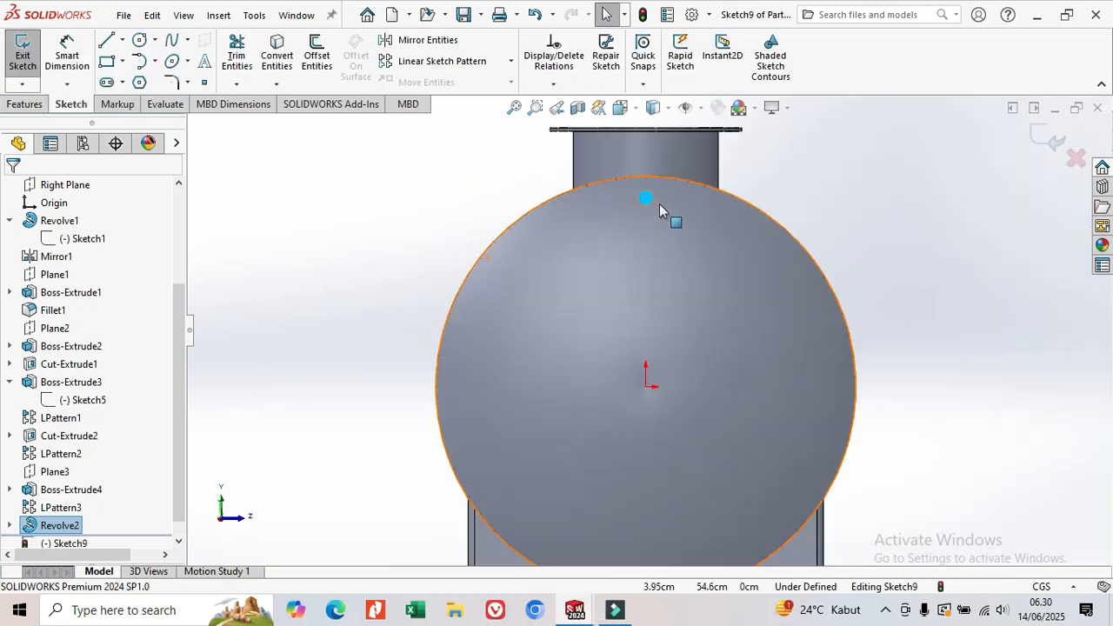
scroll(633, 187, down, 2)
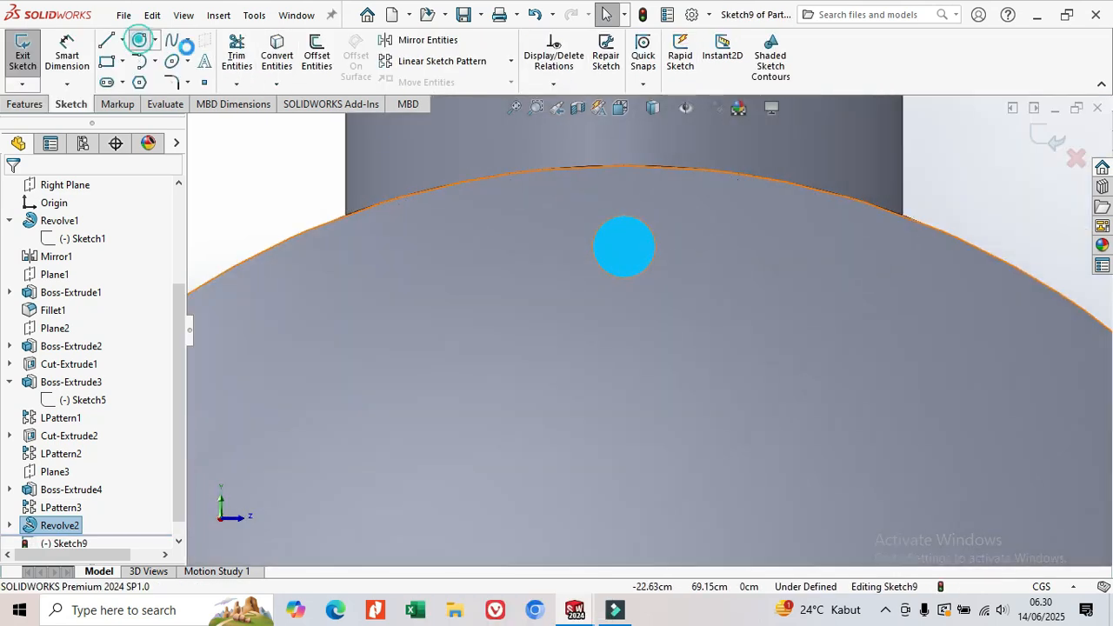
click(139, 39)
scroll(661, 235, down, 3)
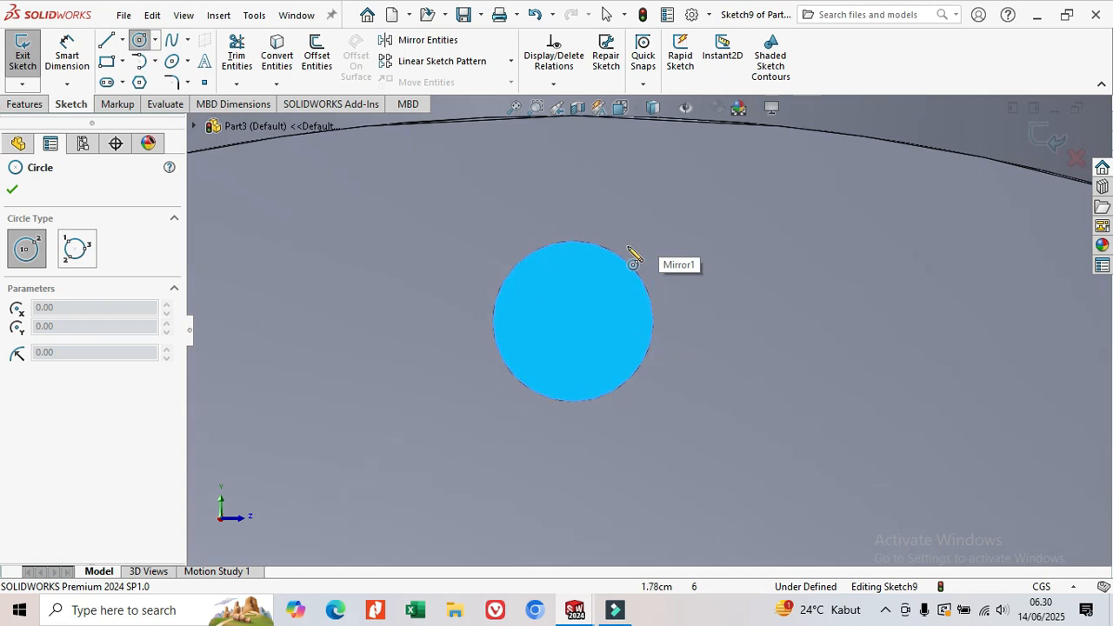
click(574, 323)
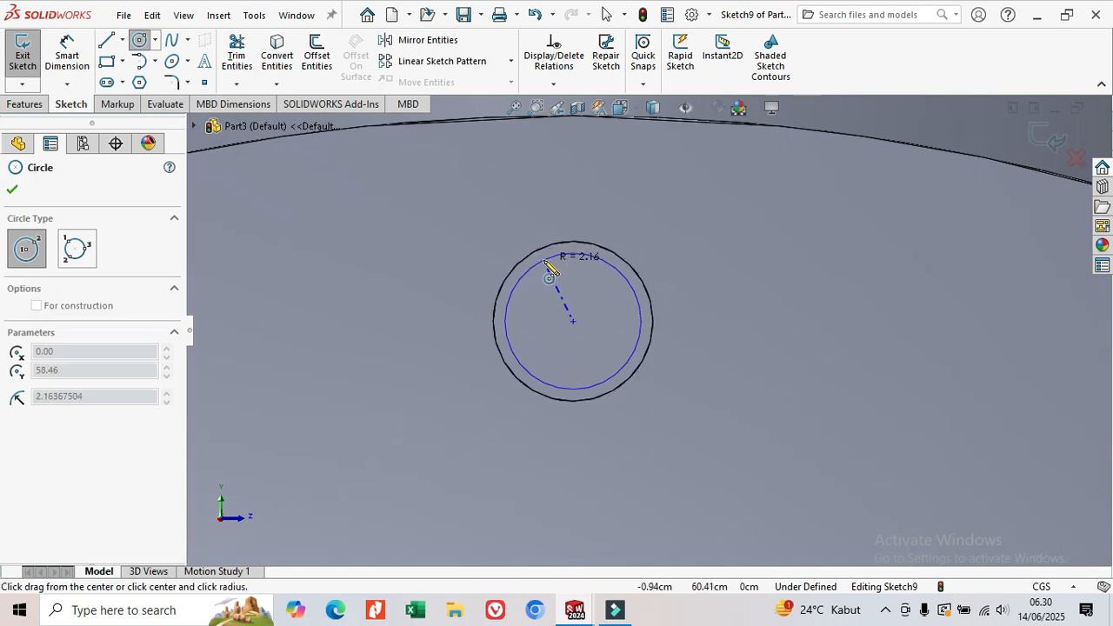
click(550, 268)
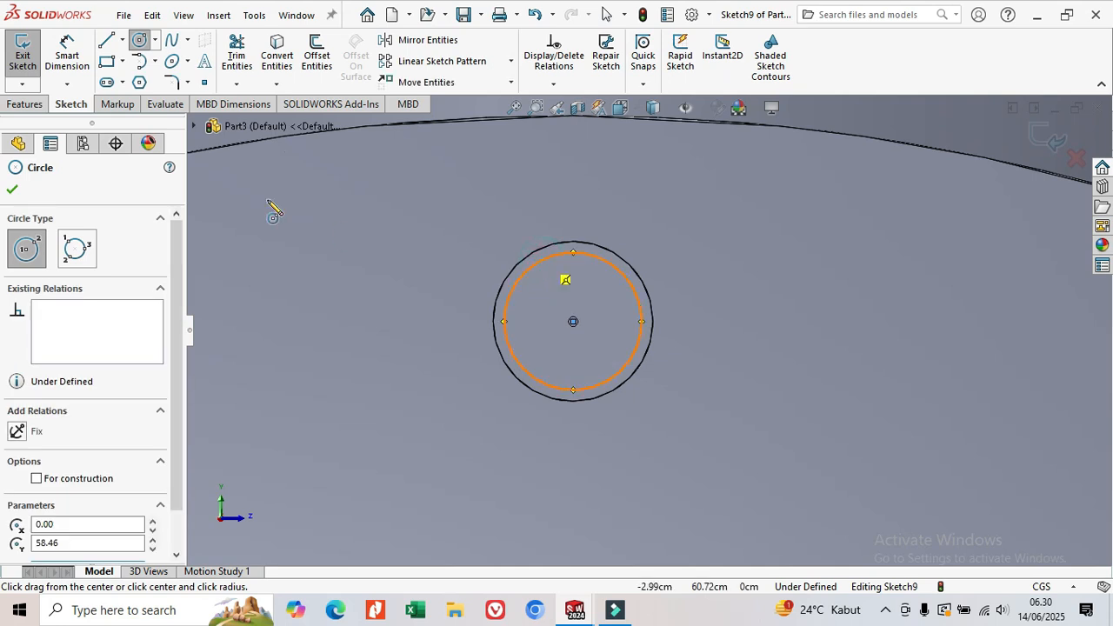
Dimension the gap between the sketched circle and the stub's outer edge as 0.2 cm
click(67, 54)
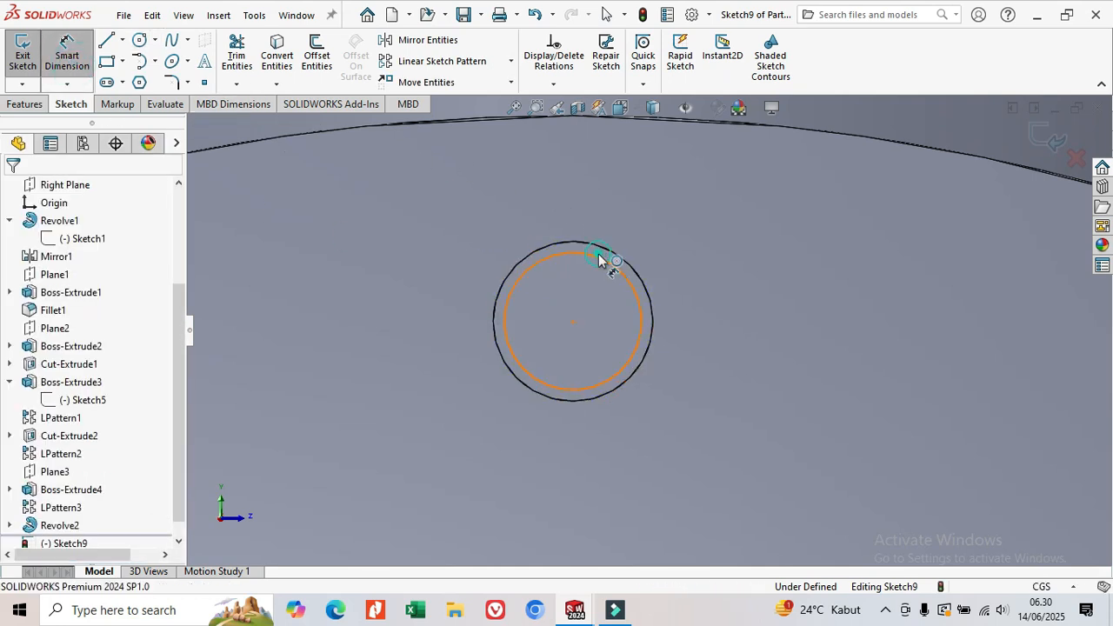
click(598, 257)
click(609, 258)
click(621, 211)
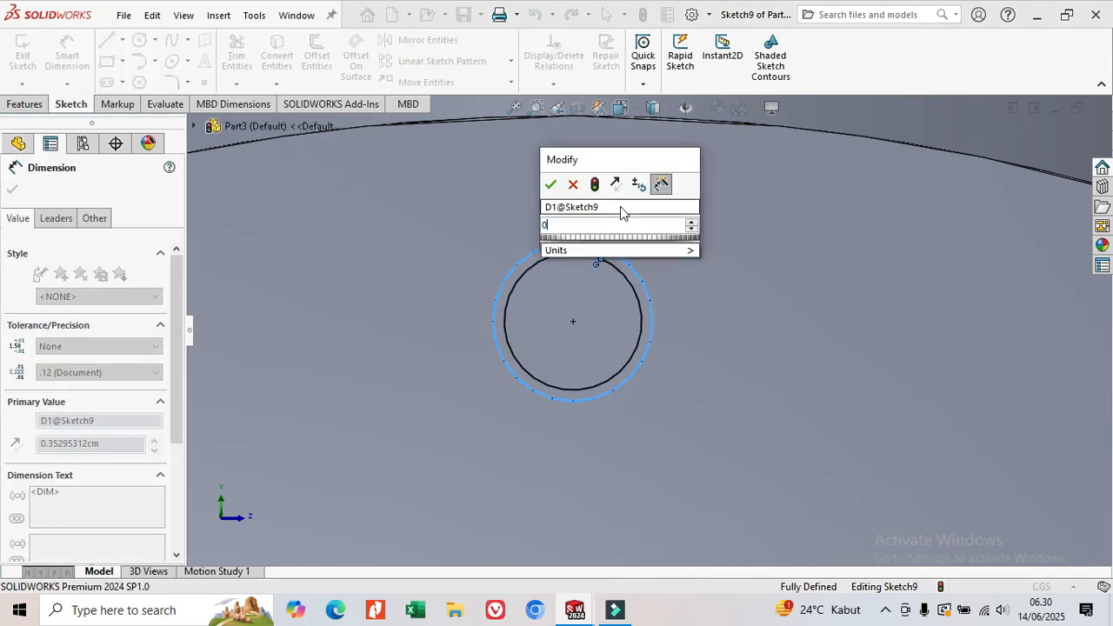
key(Return)
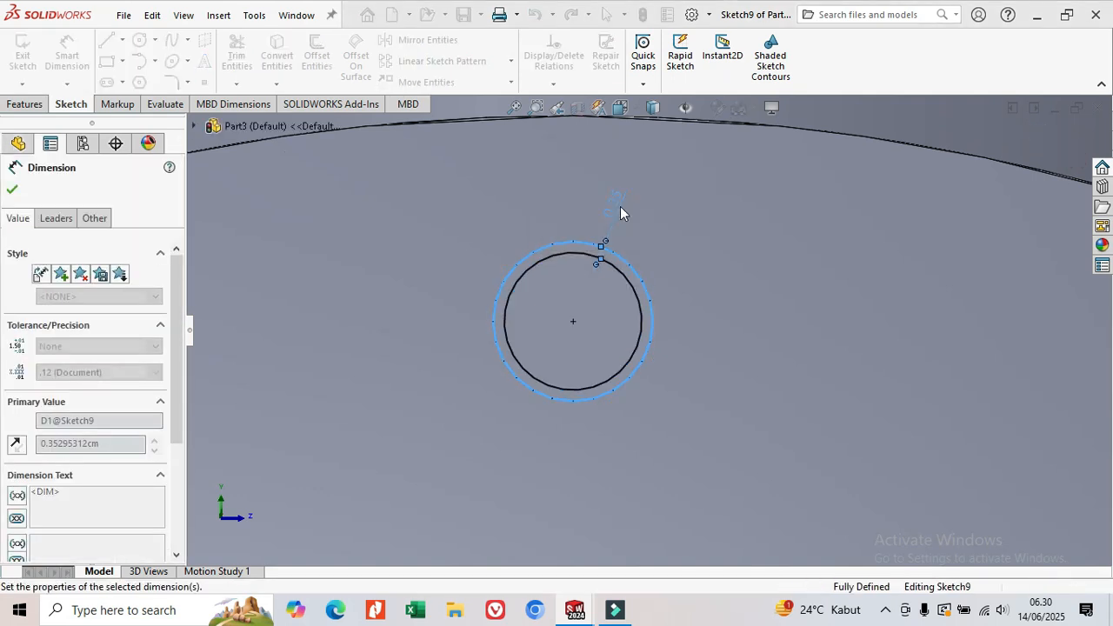
Cut-extrude the inner circle into the stub with the Up To Next end condition to hollow it into a pipe
click(36, 104)
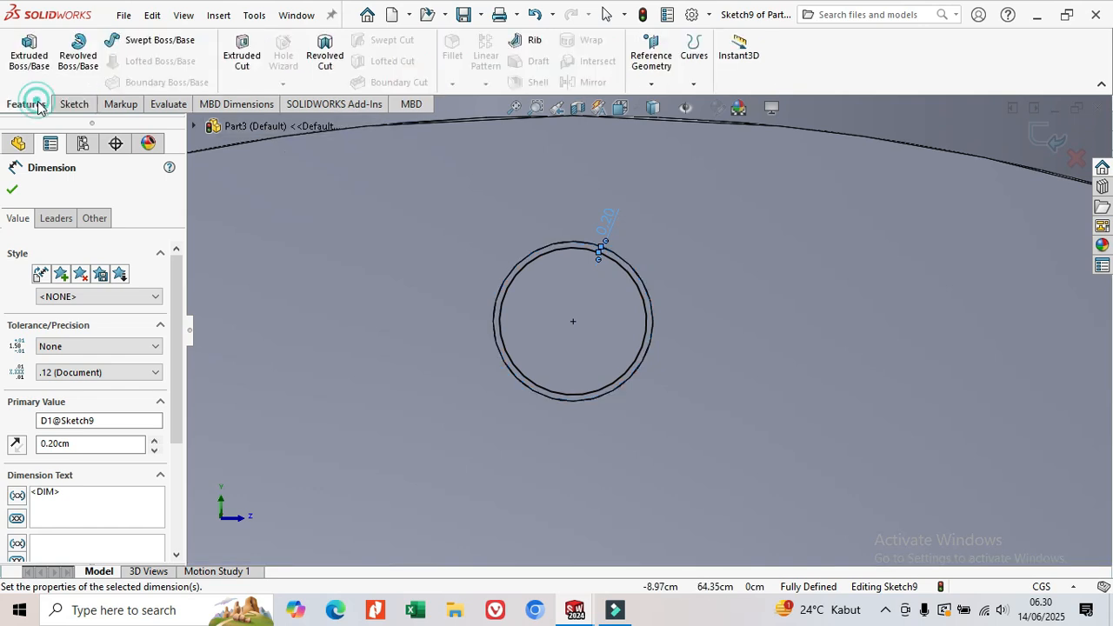
click(242, 56)
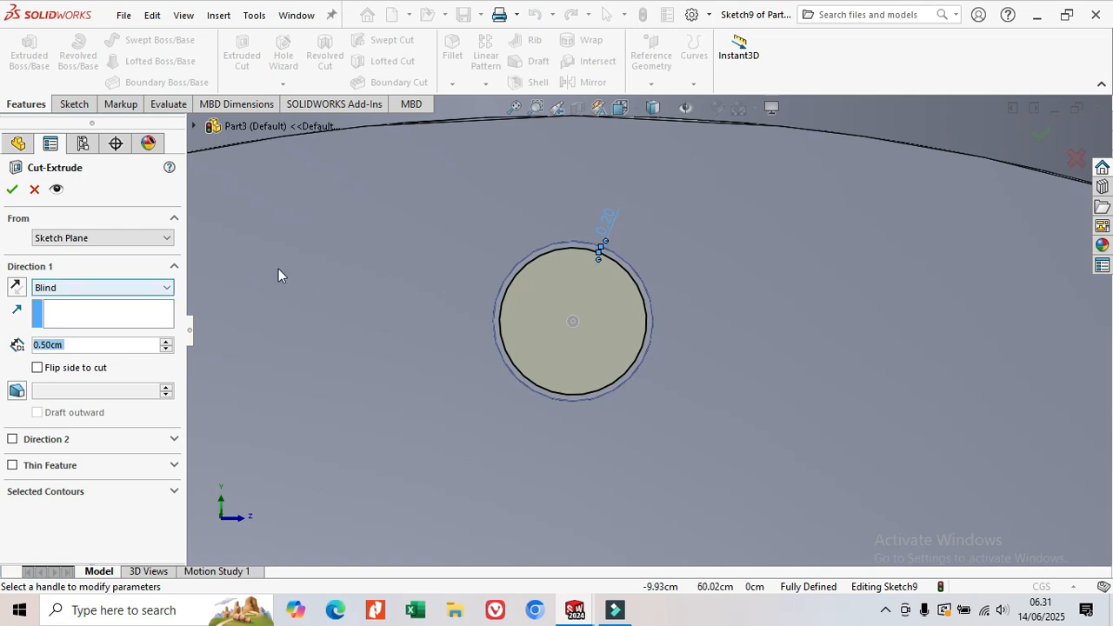
middle_drag(431, 255, 336, 322)
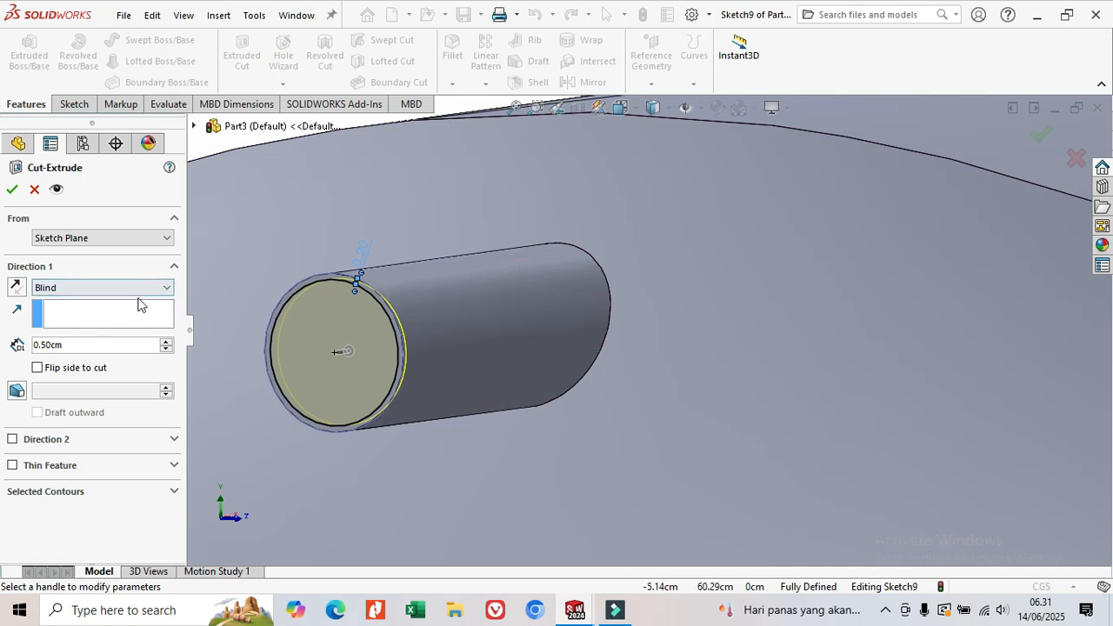
click(168, 289)
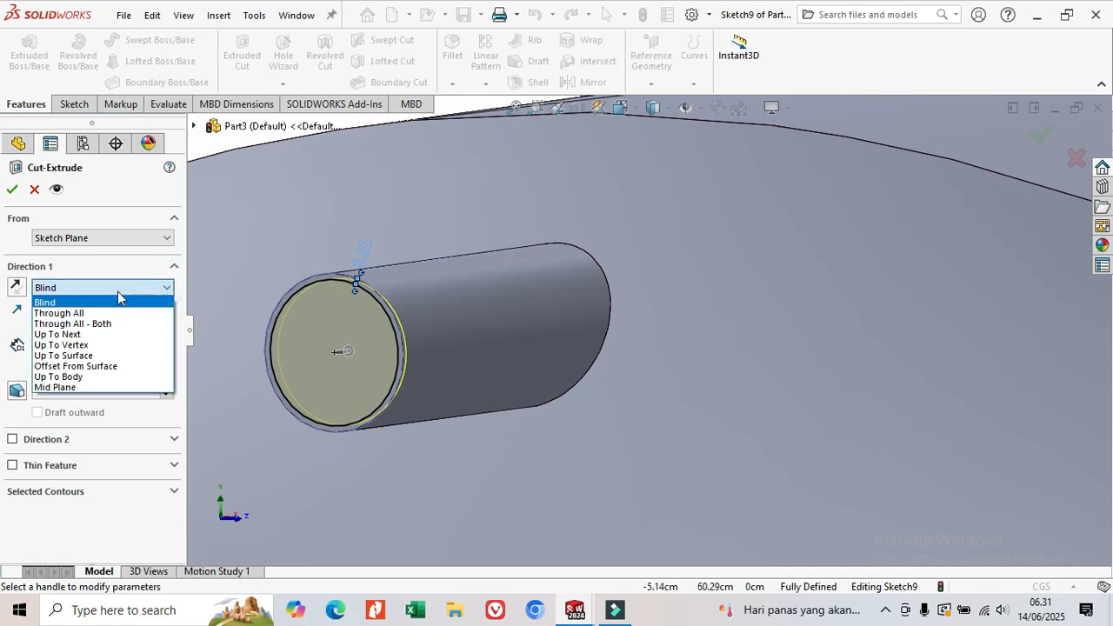
click(98, 334)
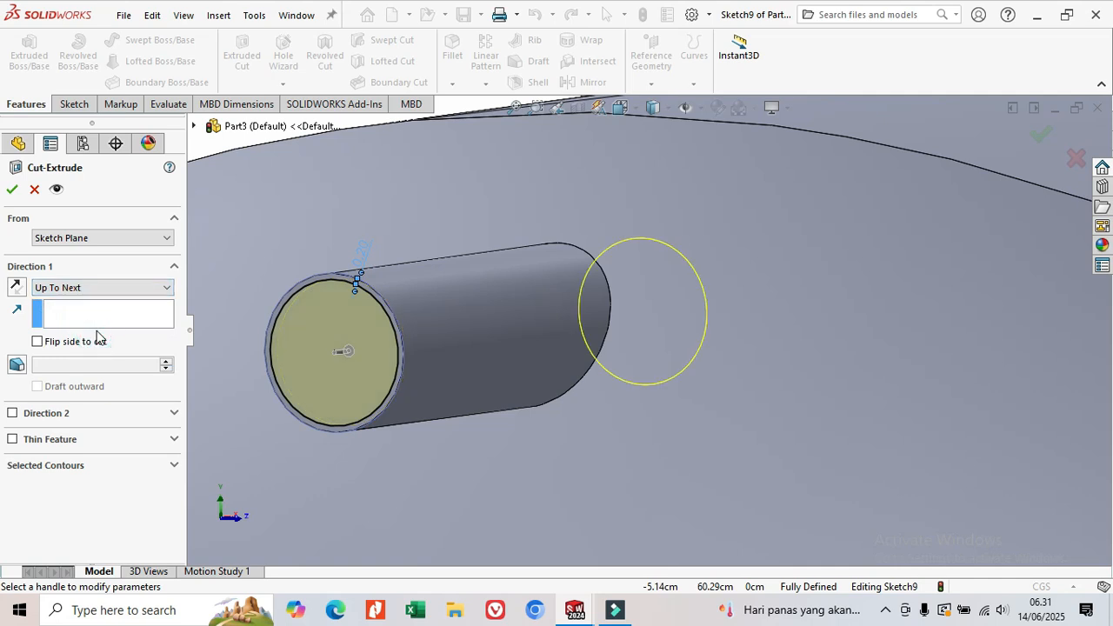
mouse_move(703, 345)
middle_down()
mouse_move(666, 335)
mouse_move(658, 353)
middle_up()
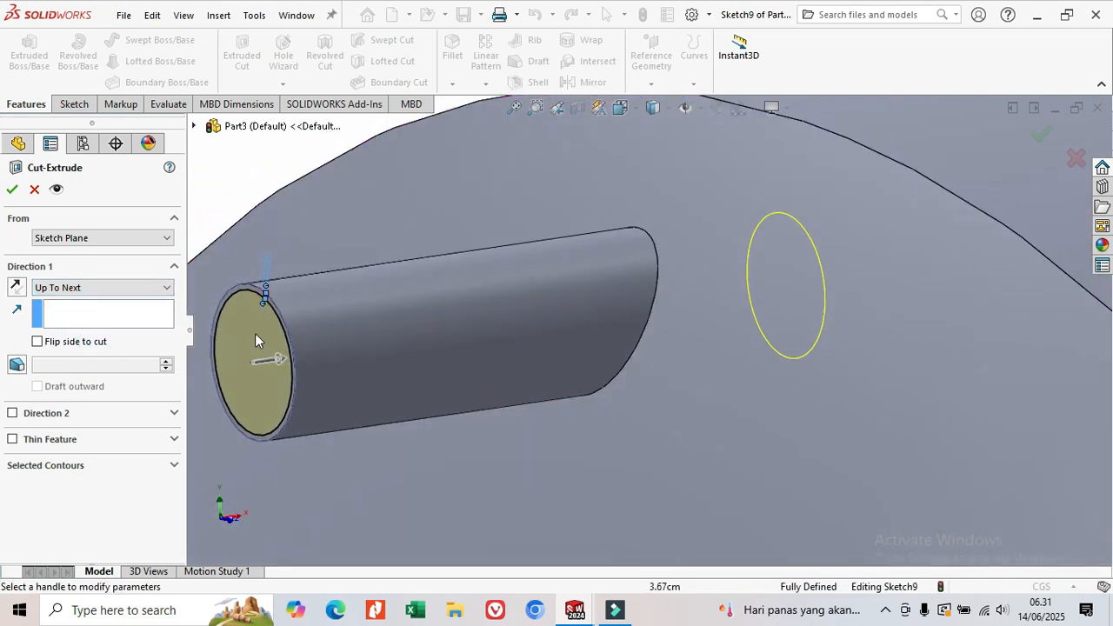
click(12, 189)
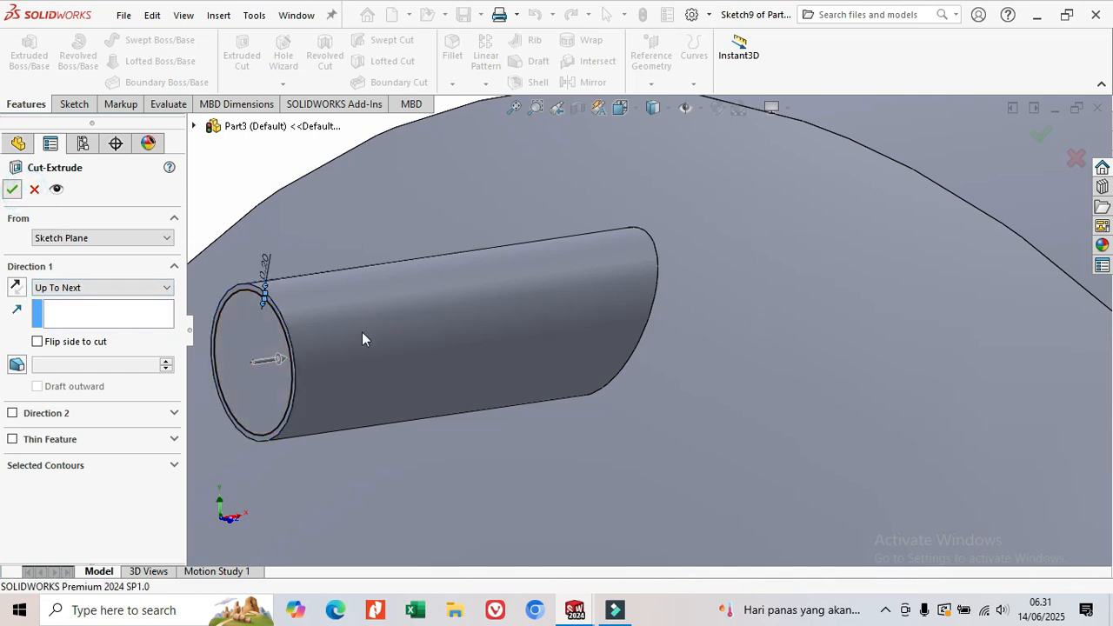
Start a sketch on the Front Plane and draw a horizontal rectangle about 19.7 cm long across the upper edge of the end cap opposite the pipe stub
middle_drag(362, 332, 429, 342)
scroll(435, 335, up, 10)
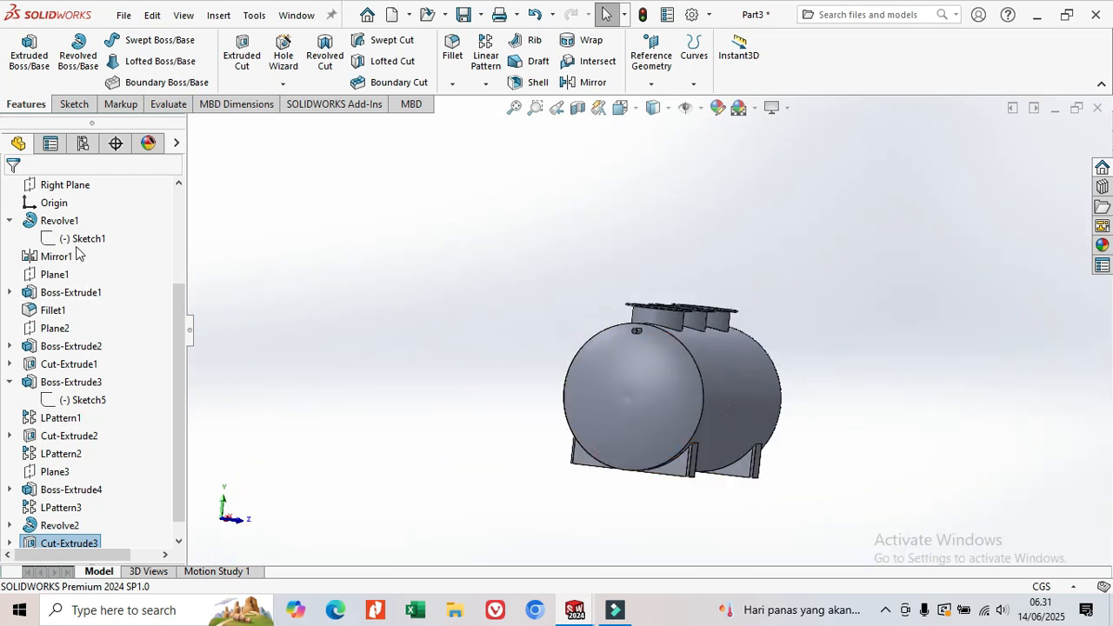
scroll(76, 246, up, 1)
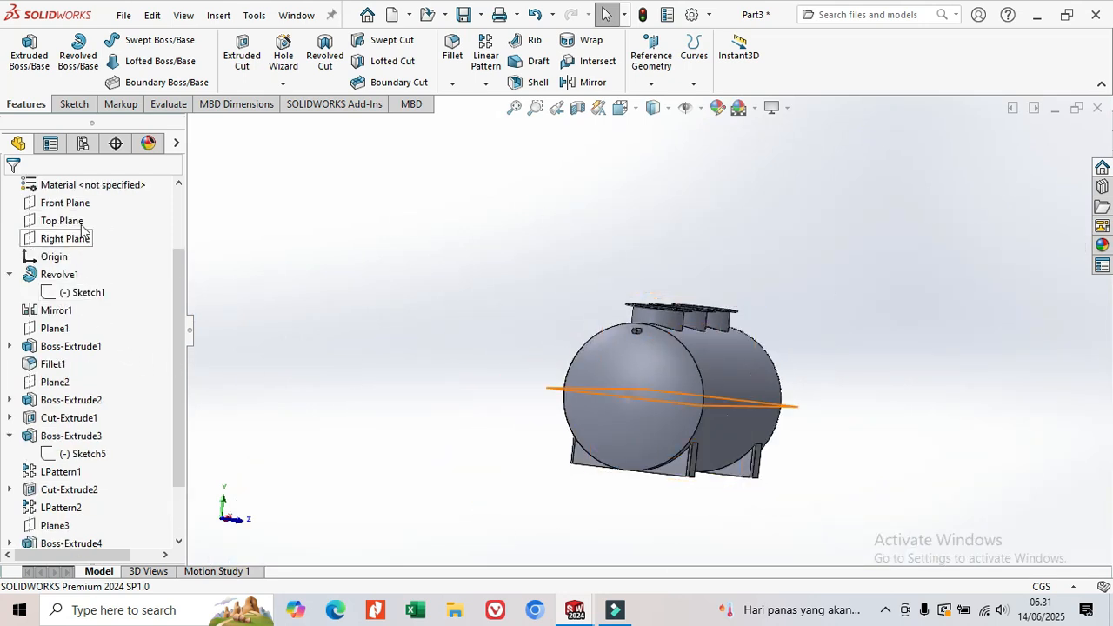
click(70, 203)
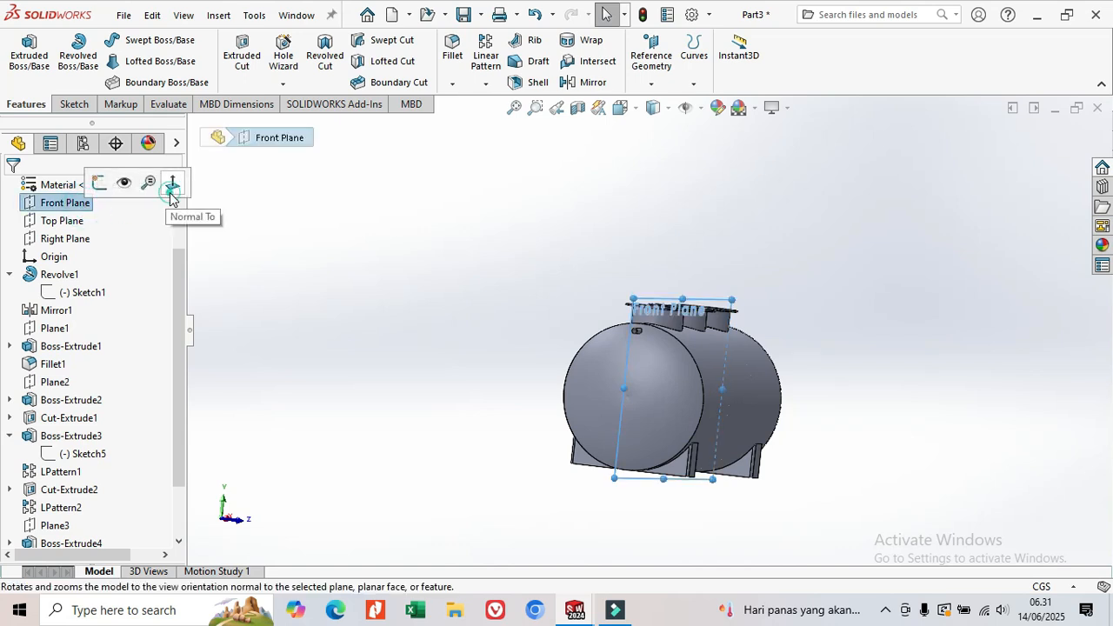
click(172, 185)
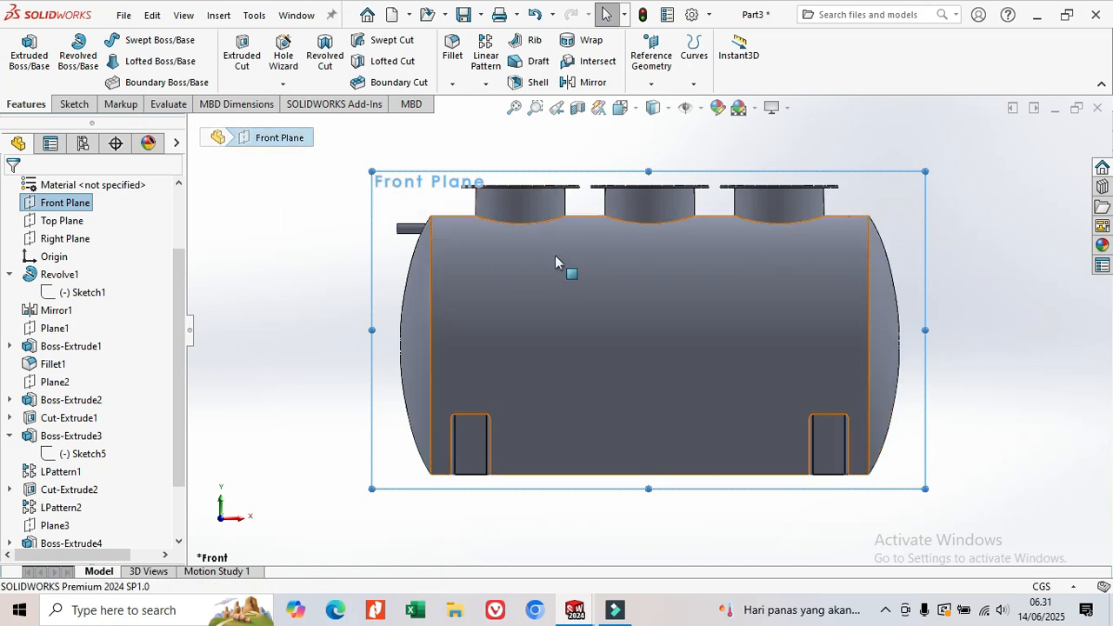
right_click(418, 203)
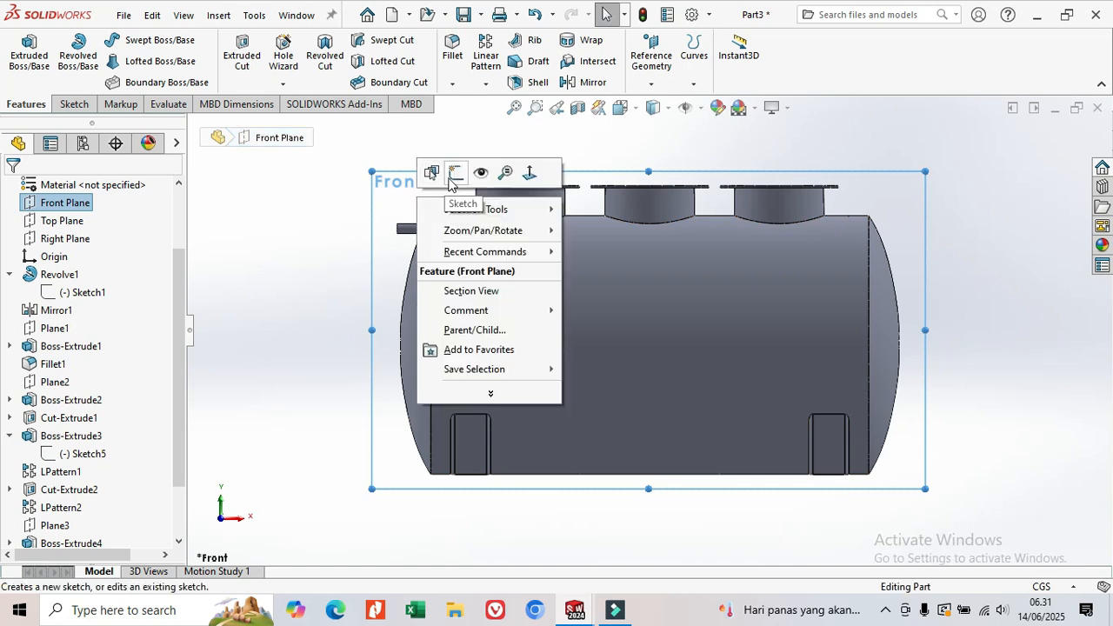
click(454, 173)
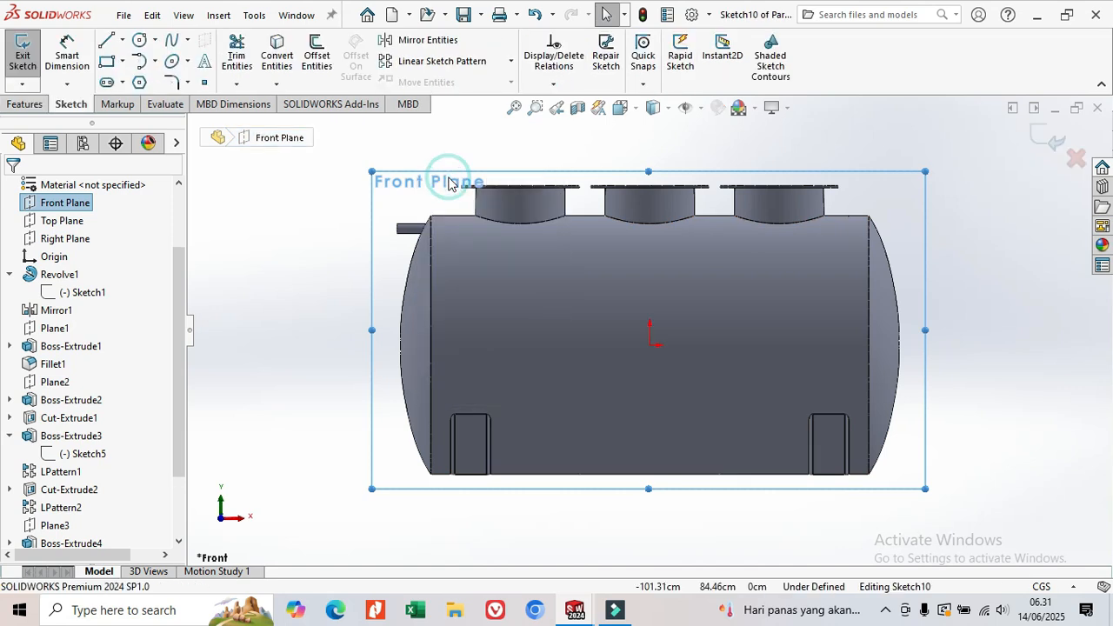
click(106, 61)
scroll(870, 248, down, 2)
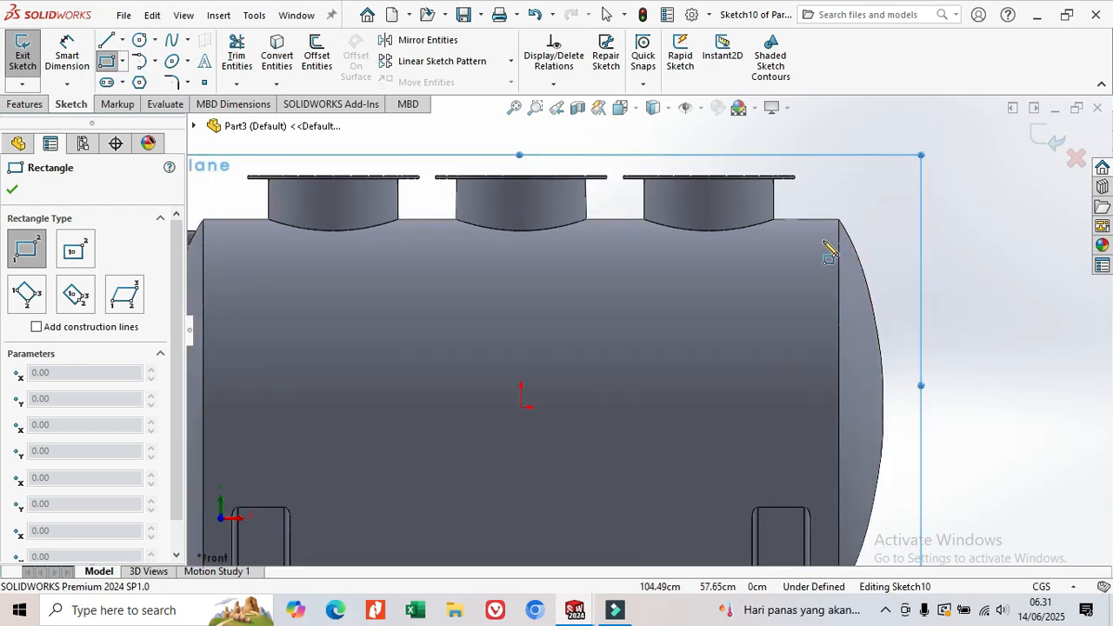
click(824, 244)
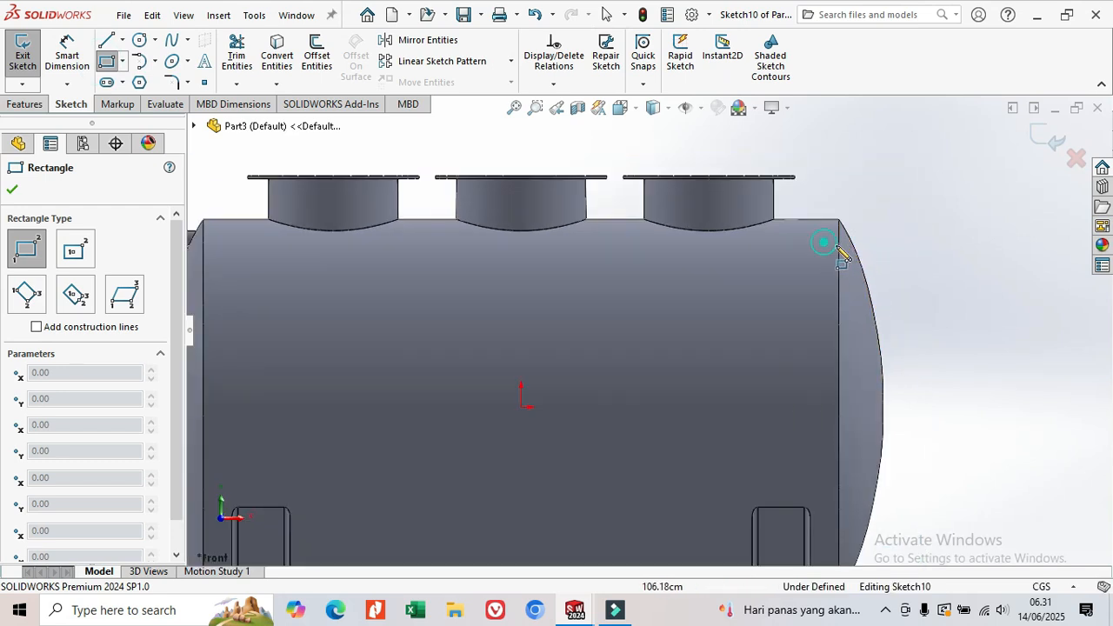
click(881, 254)
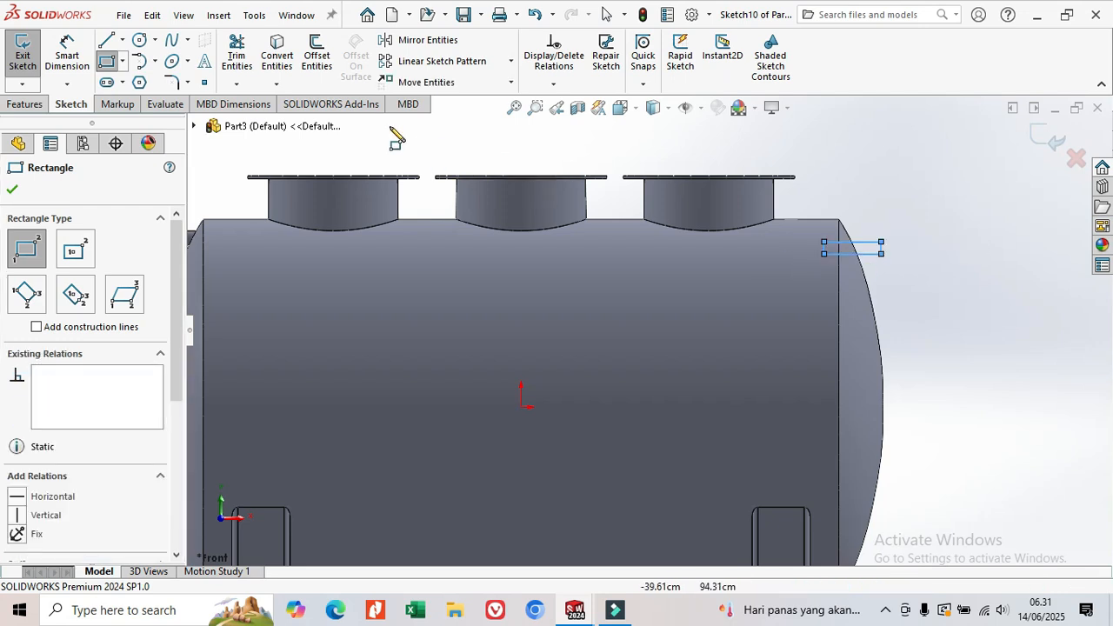
Dimension the rectangle's horizontal length as 20 cm
click(69, 52)
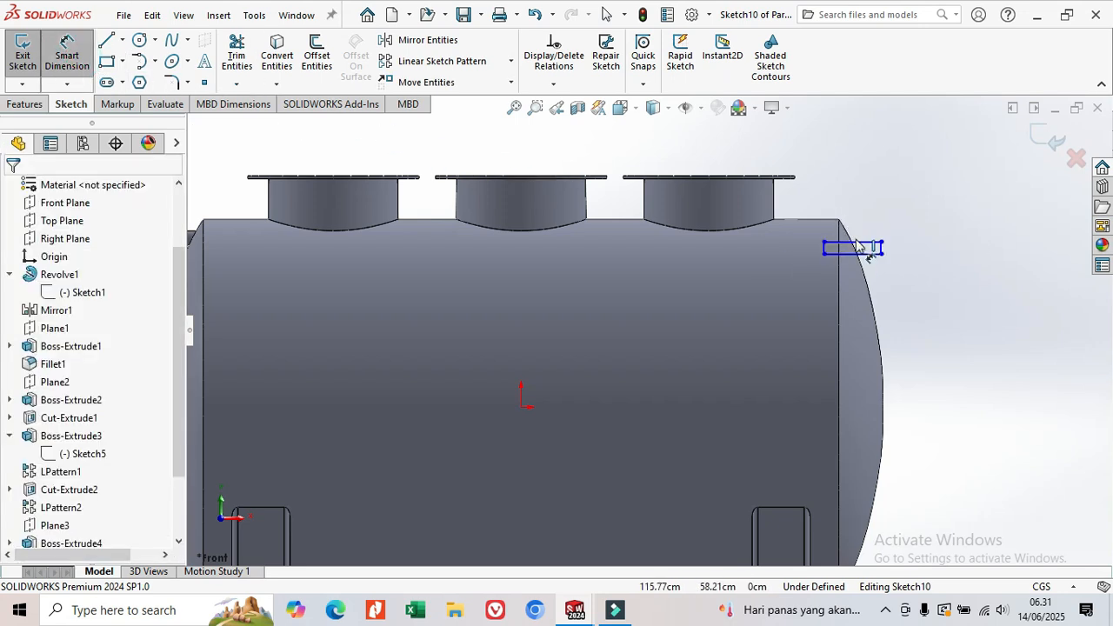
click(857, 245)
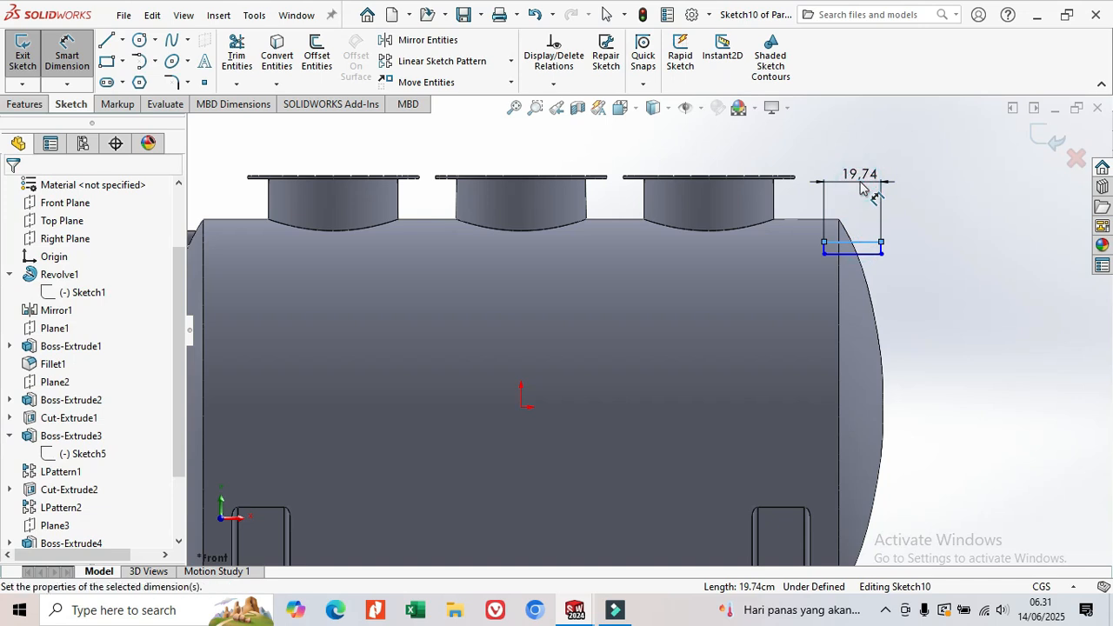
click(861, 174)
text(10)
key(Return)
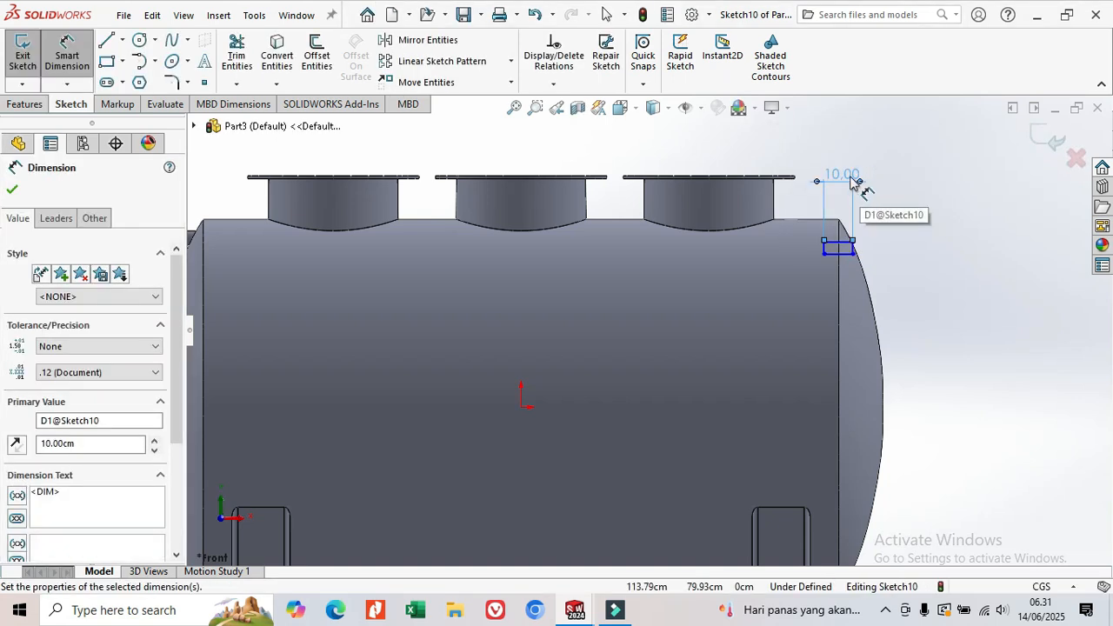
double_click(852, 181)
text(2)
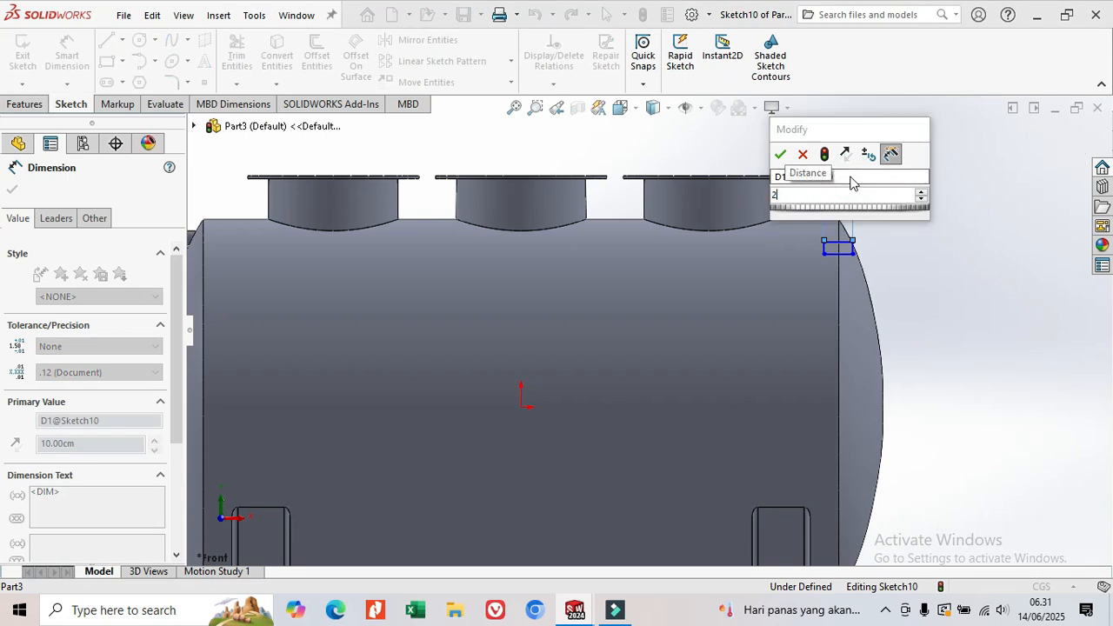
key(Return)
Dimension the distance between the rectangle's inner vertical side and the seam of the end cap as 5 cm
scroll(866, 266, down, 2)
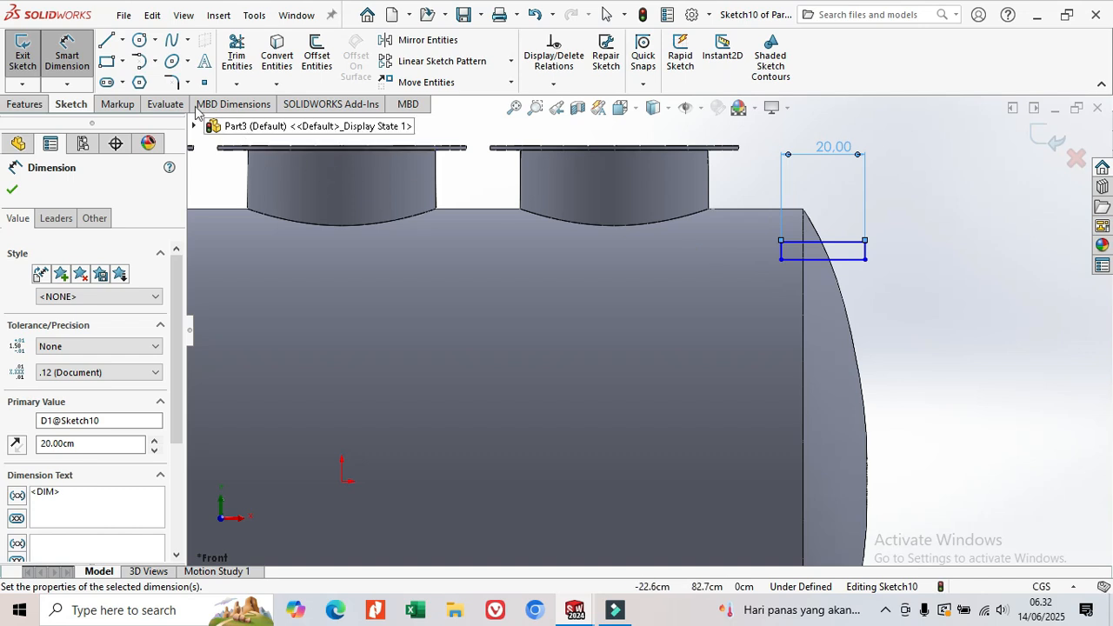
click(803, 283)
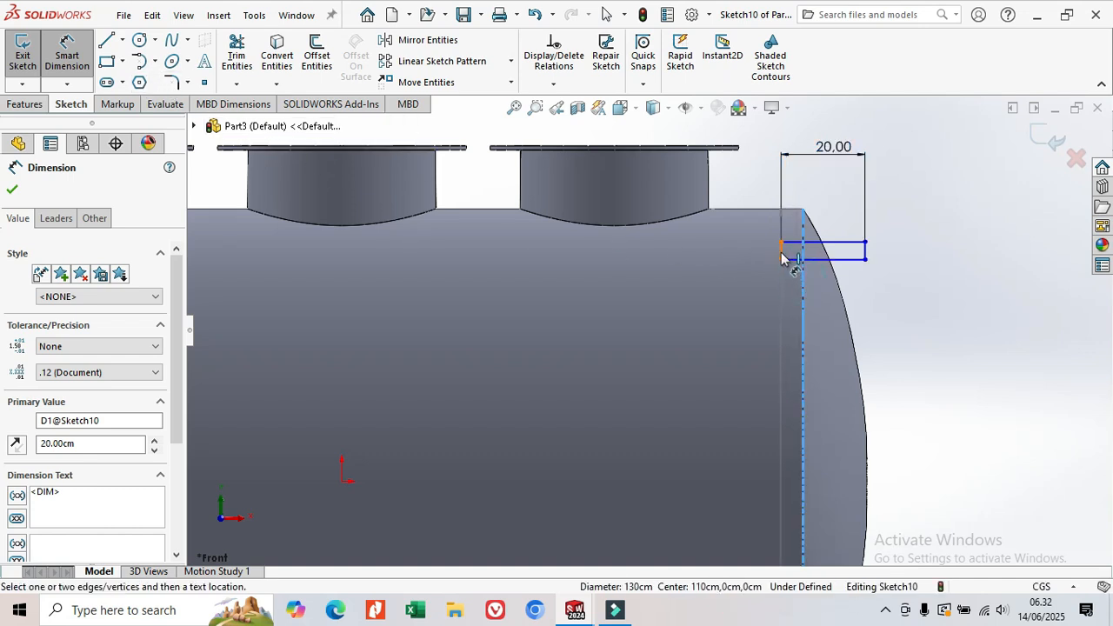
click(778, 133)
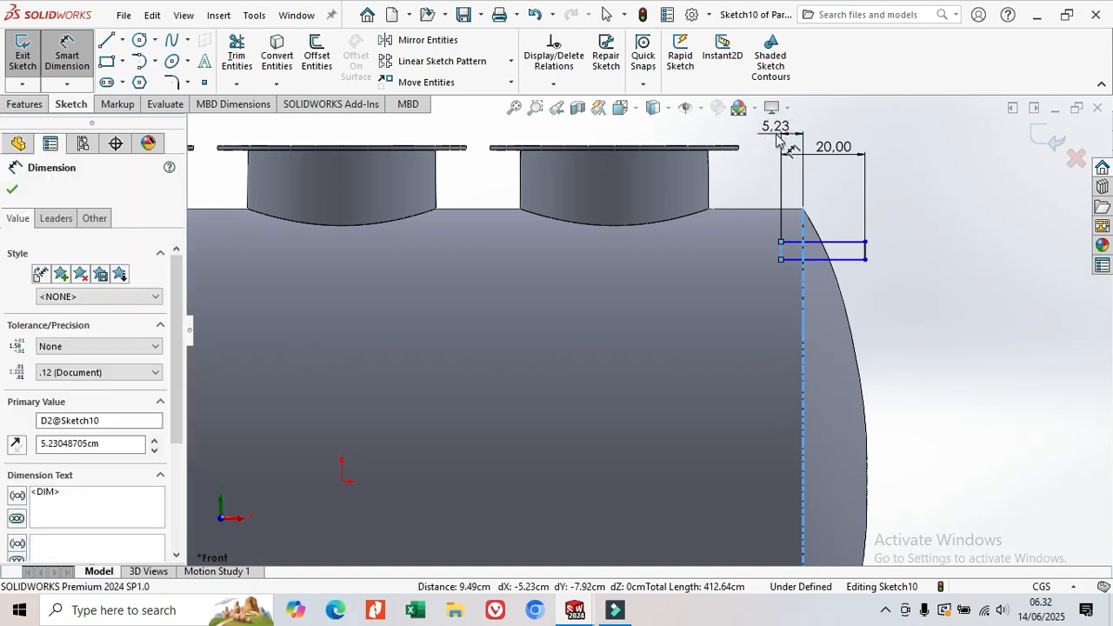
text(5)
key(Return)
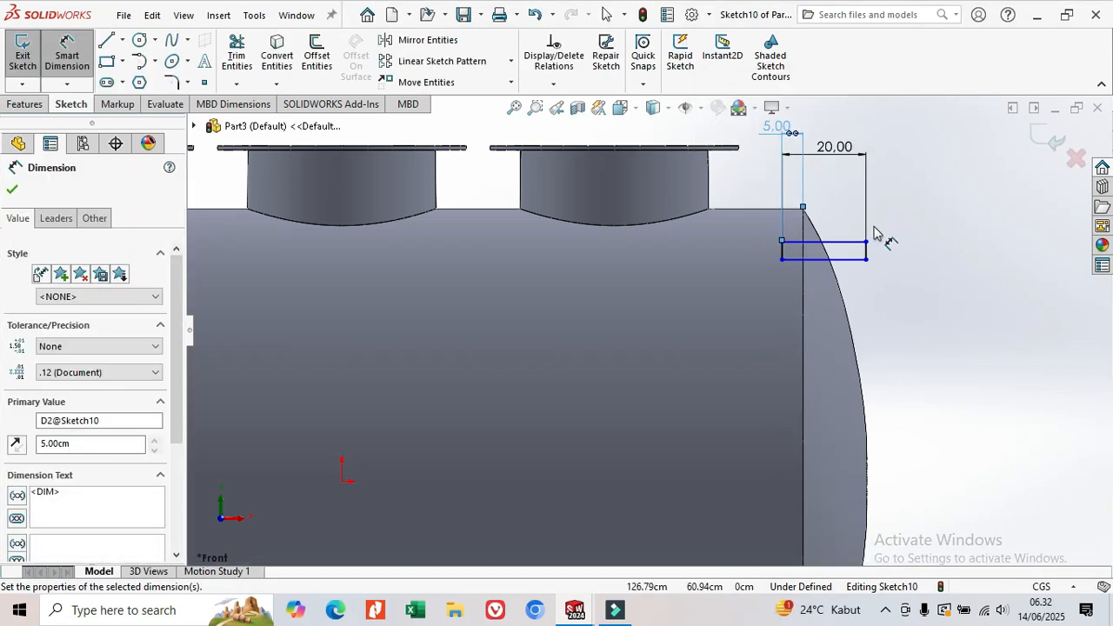
Add a driven length dimension to the rectangle's upper side
scroll(829, 250, down, 3)
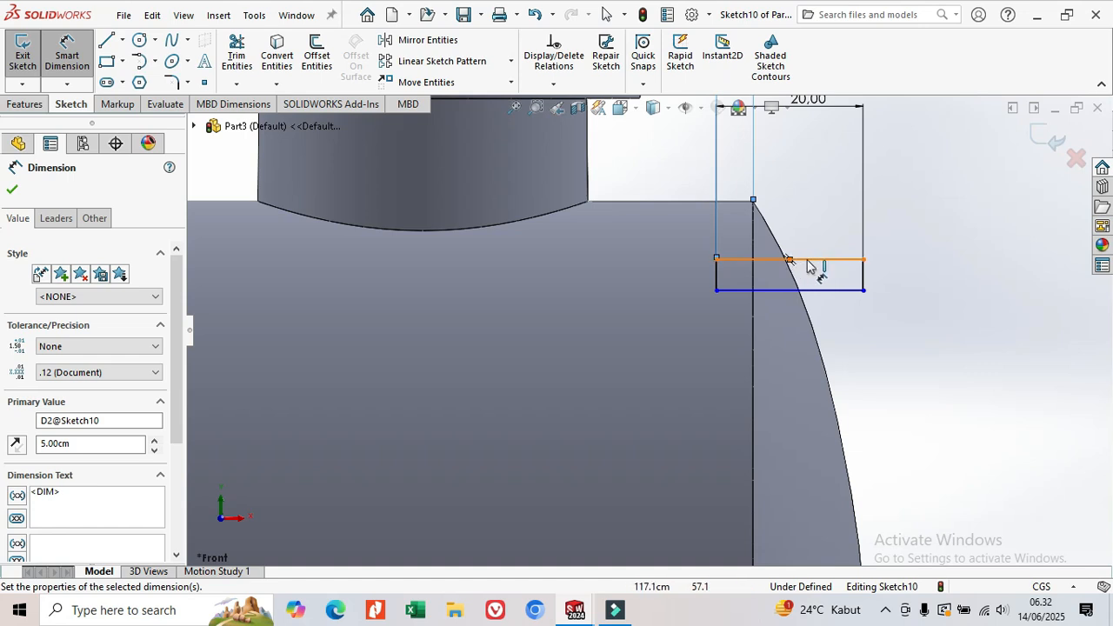
click(816, 258)
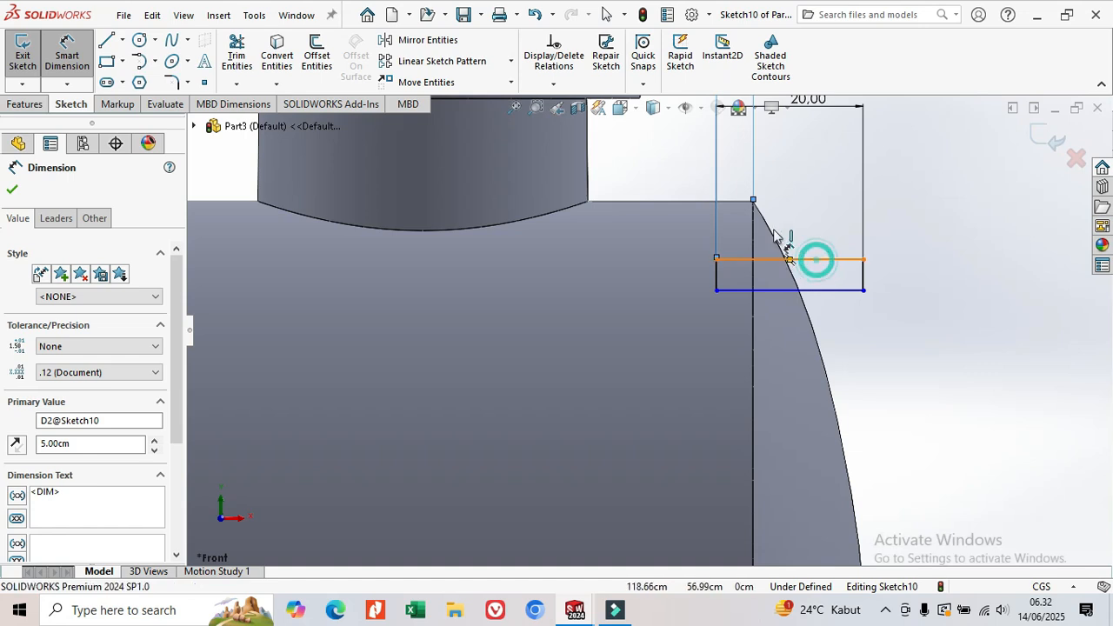
click(731, 200)
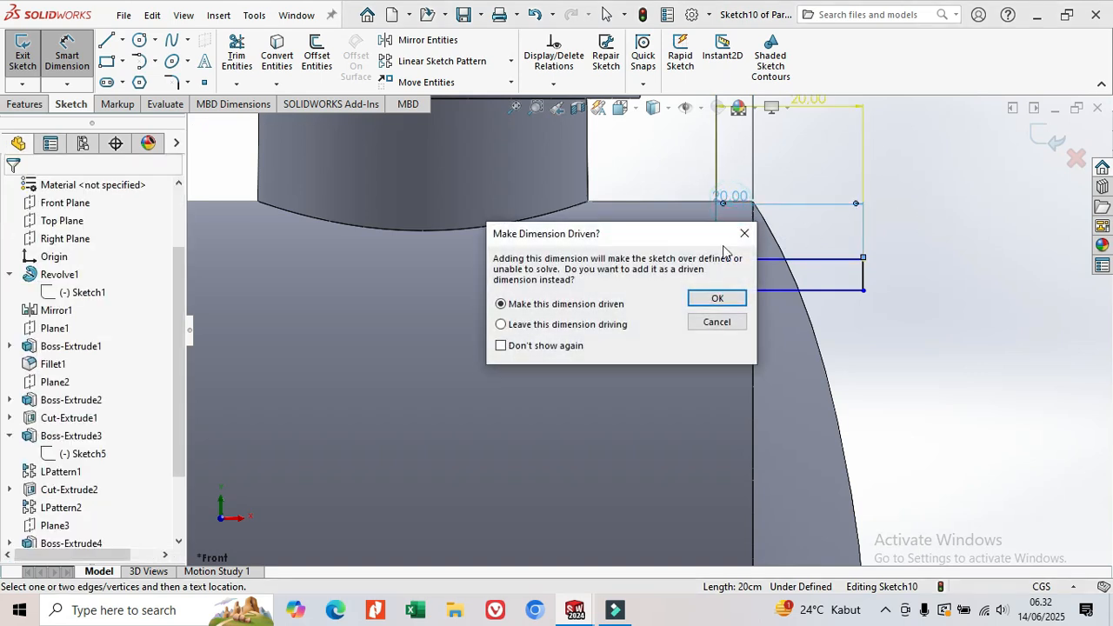
click(713, 299)
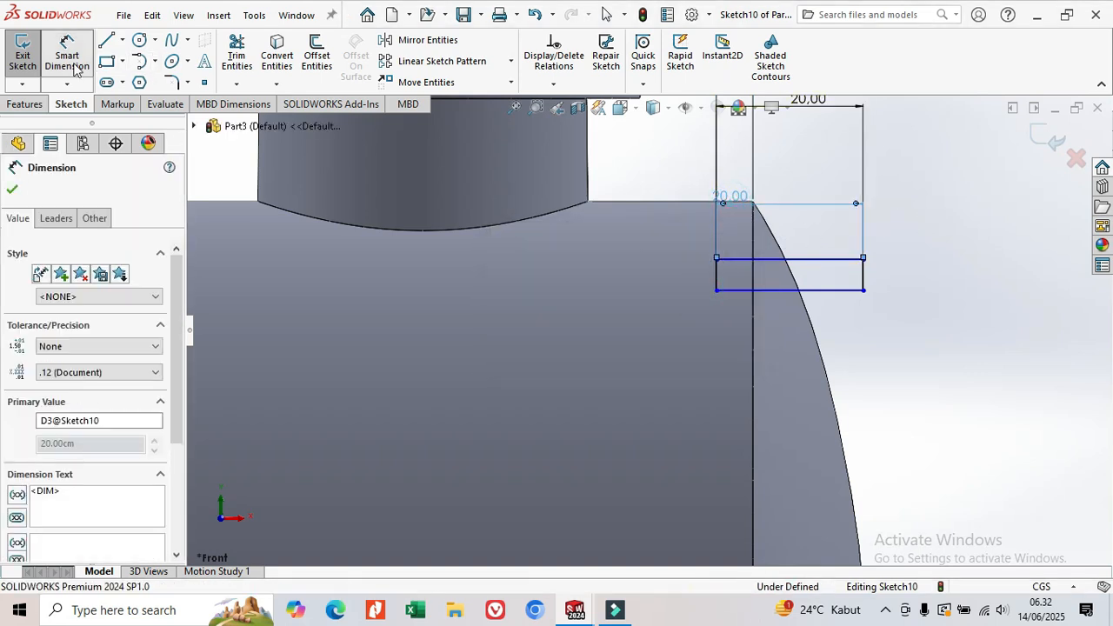
Dimension the vertical distance from the tank's top edge to the rectangle's upper side as 10 cm
click(686, 208)
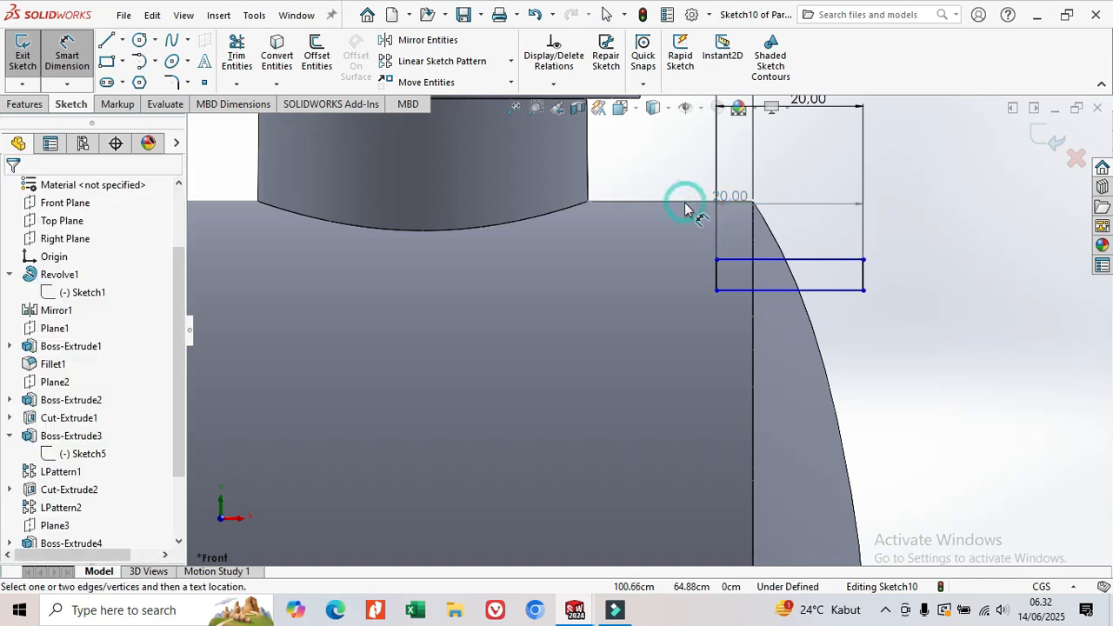
click(685, 204)
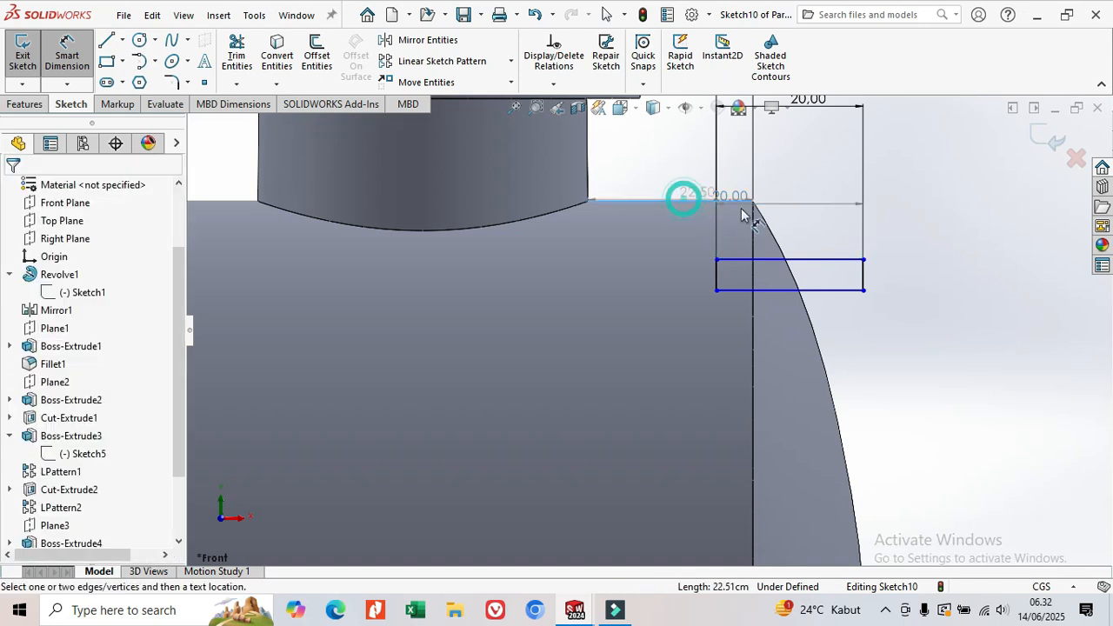
click(827, 260)
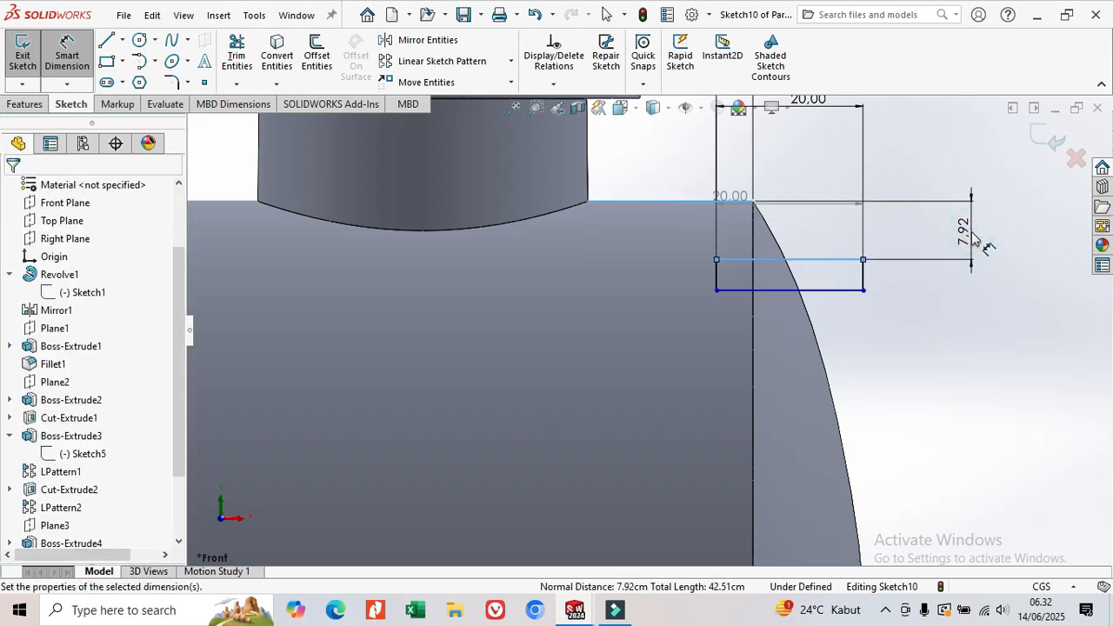
click(974, 239)
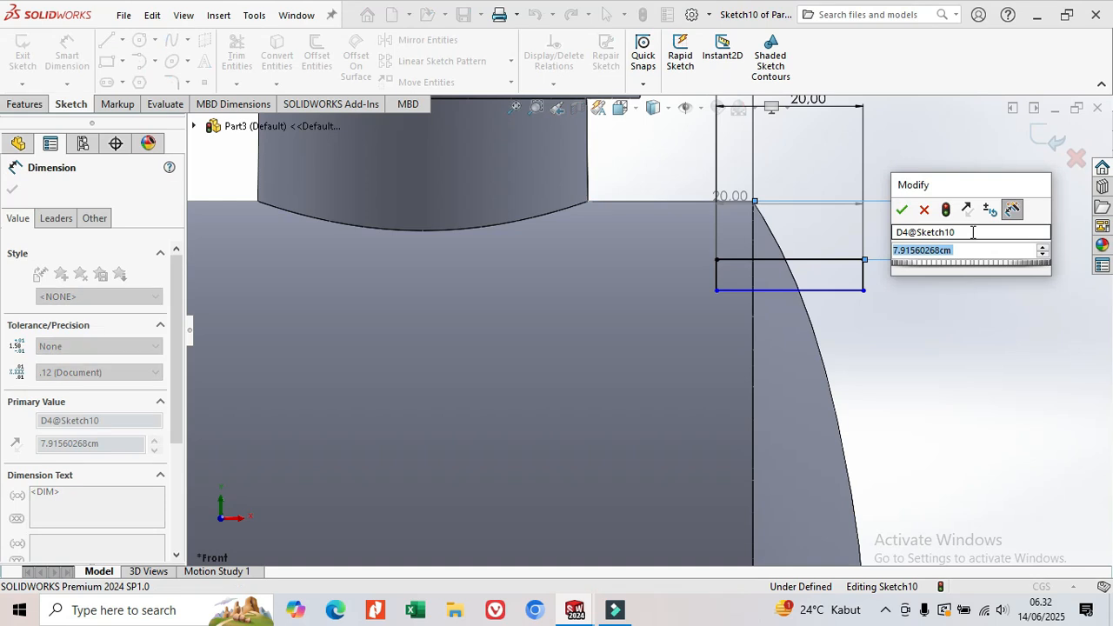
text(8)
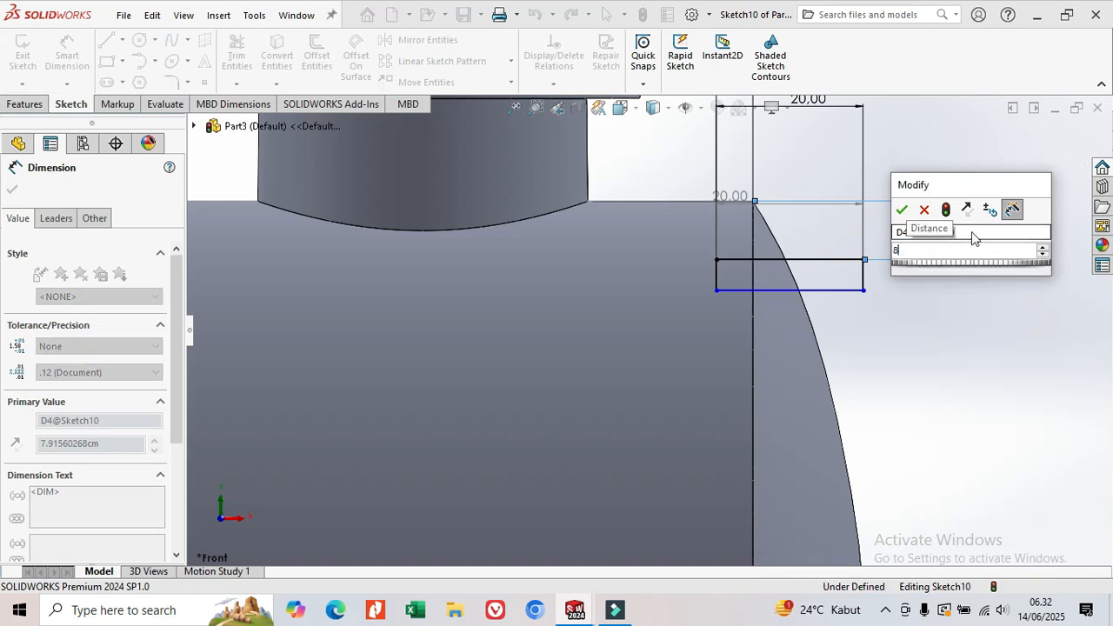
key(Return)
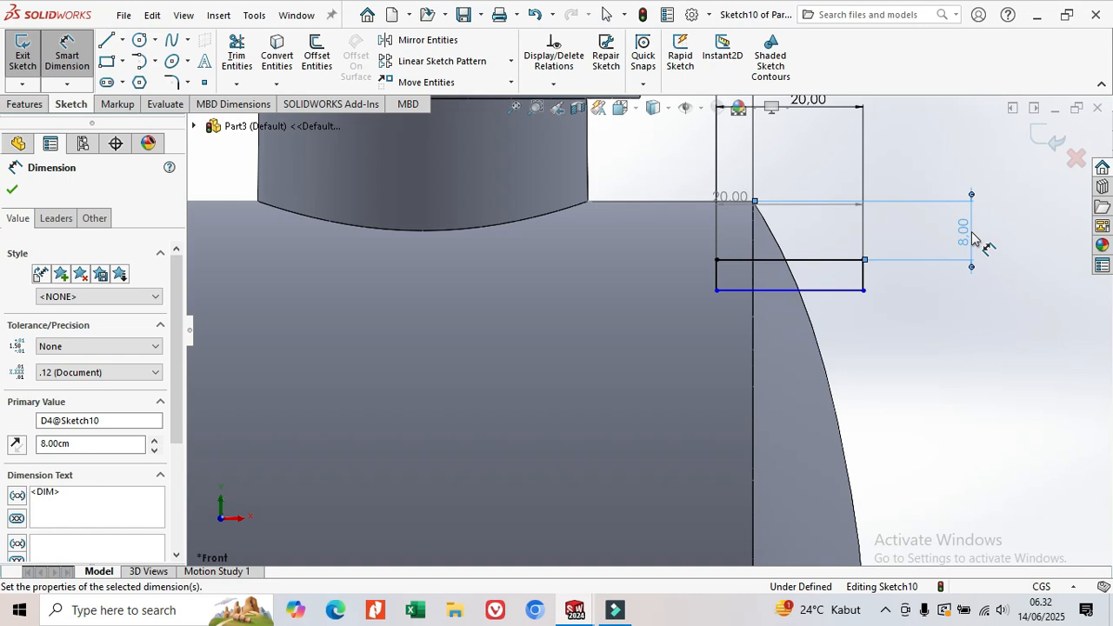
double_click(963, 232)
text(10)
key(Return)
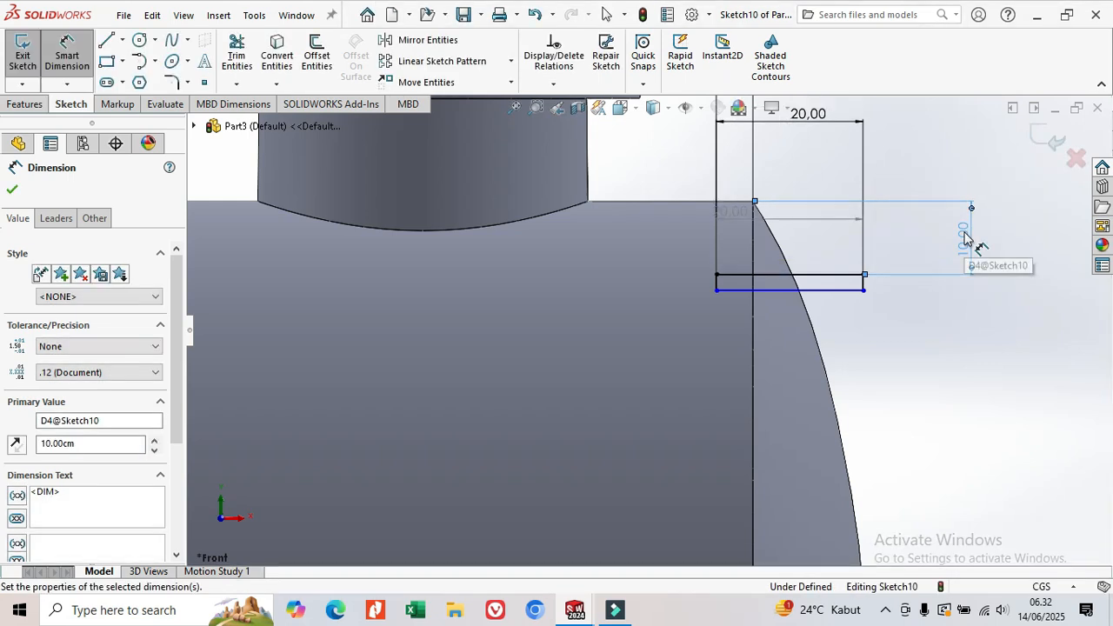
Dimension the rectangle's height as 1 inch
click(864, 283)
click(915, 287)
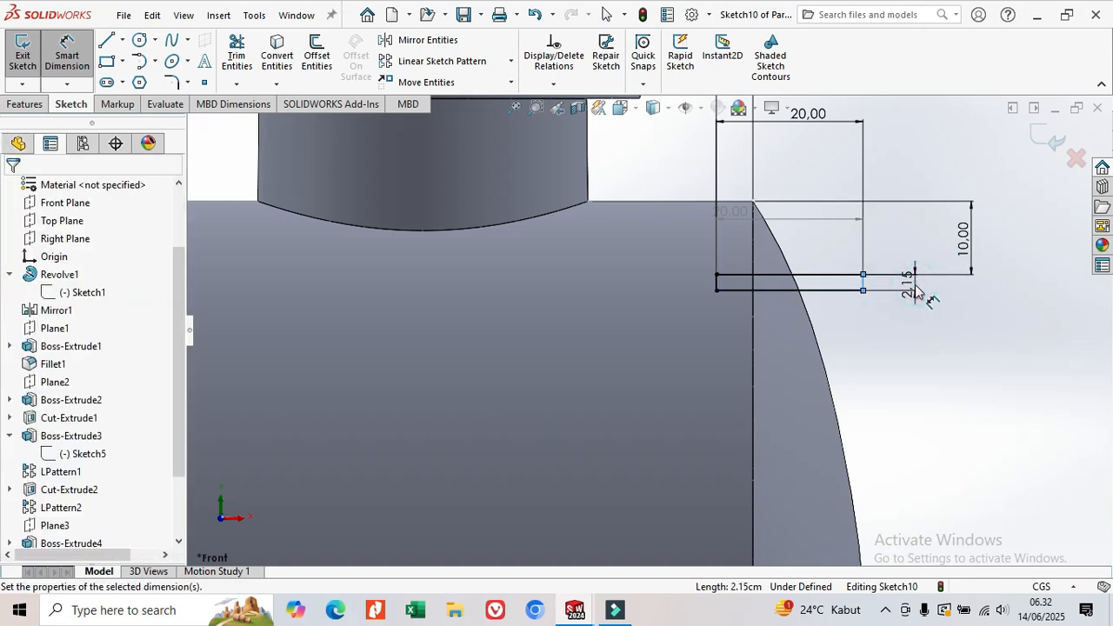
text(1)
key(Return)
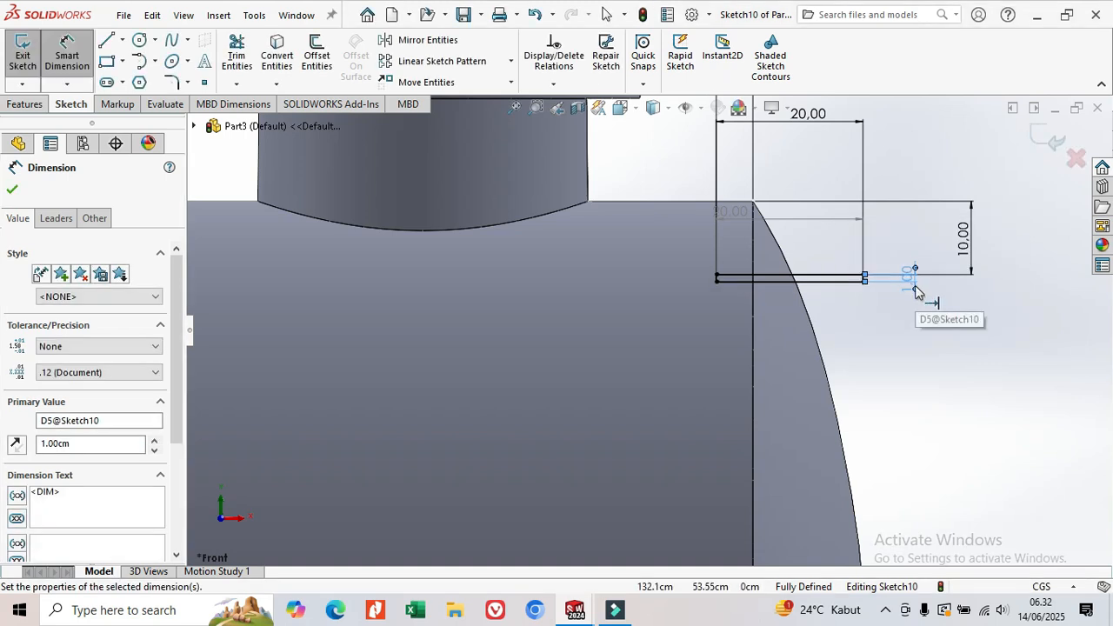
double_click(909, 275)
text(1)
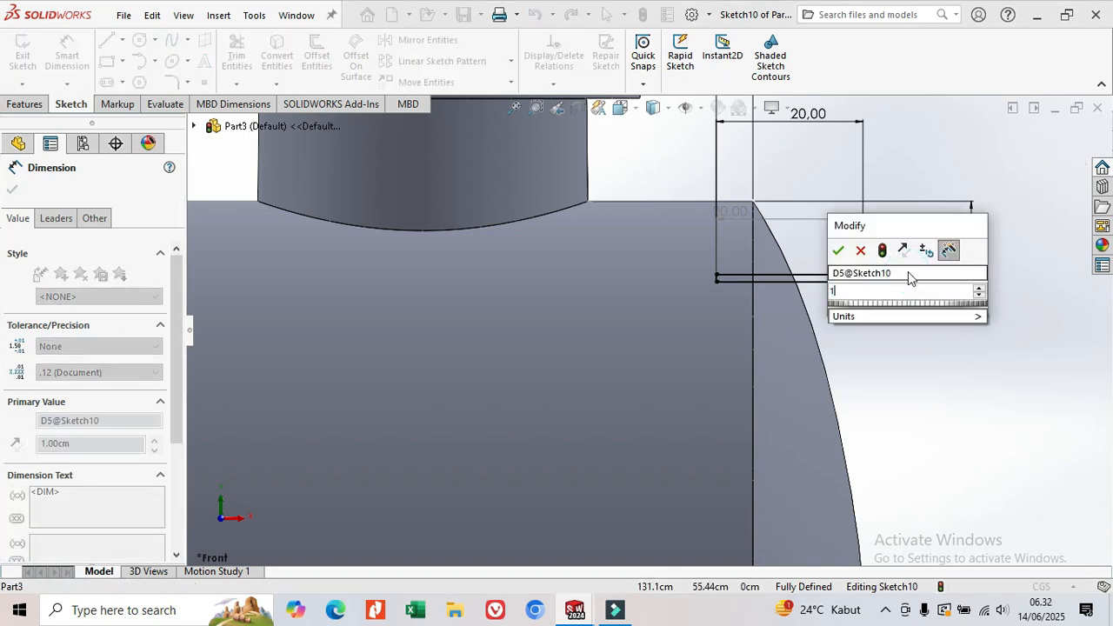
mouse_move(978, 322)
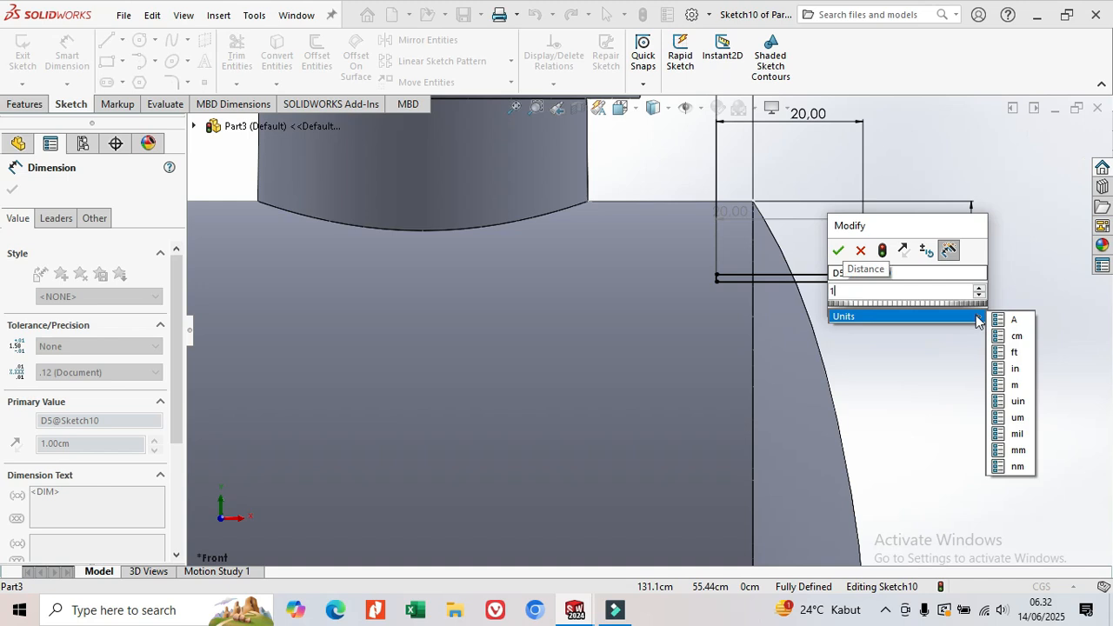
click(1016, 368)
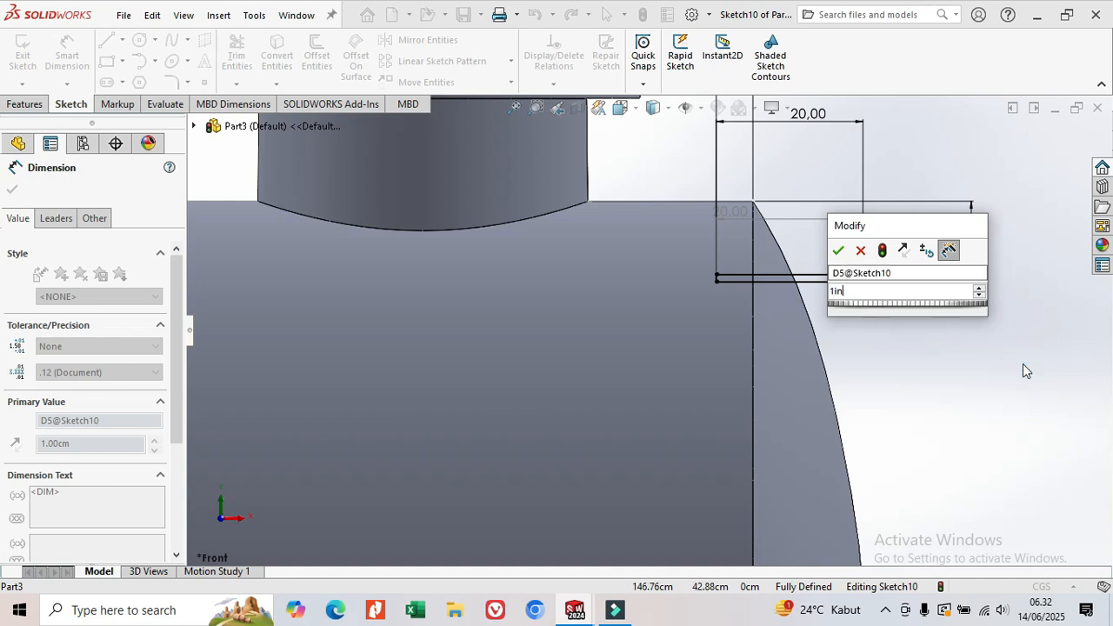
click(838, 251)
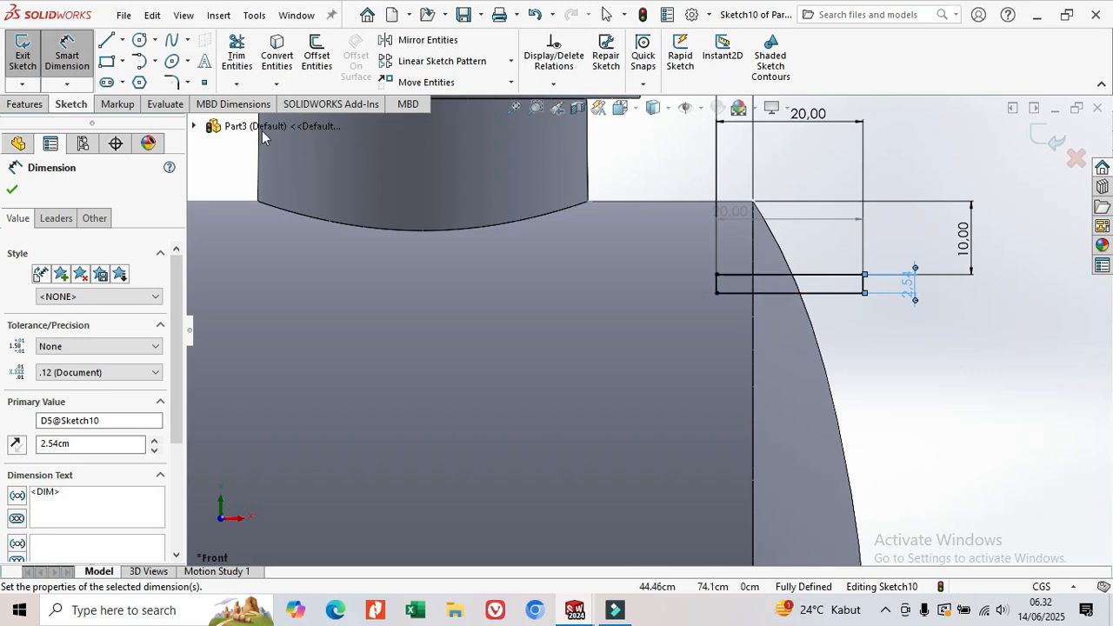
click(24, 104)
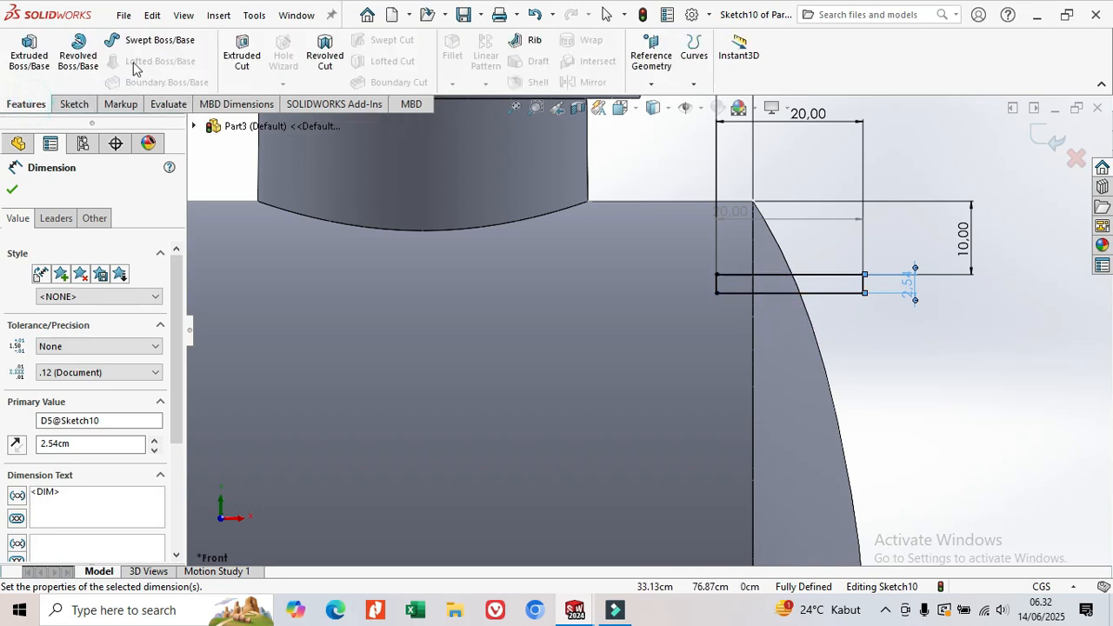
Revolve the rectangle 360 degrees about its lower horizontal side to form a solid pipe stub through the end cap
click(78, 51)
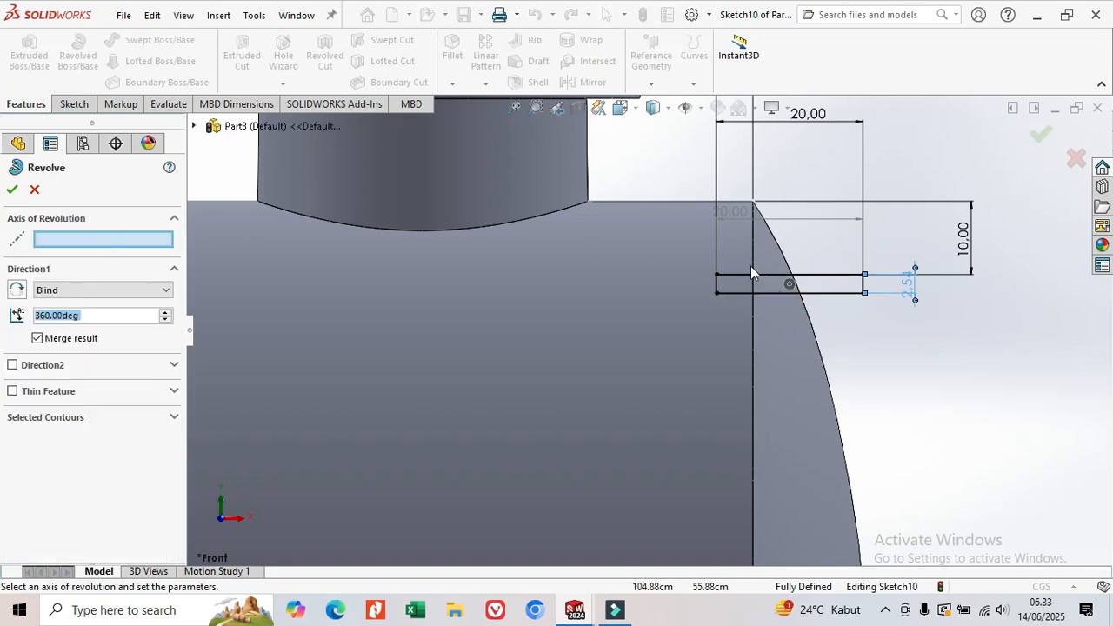
click(824, 293)
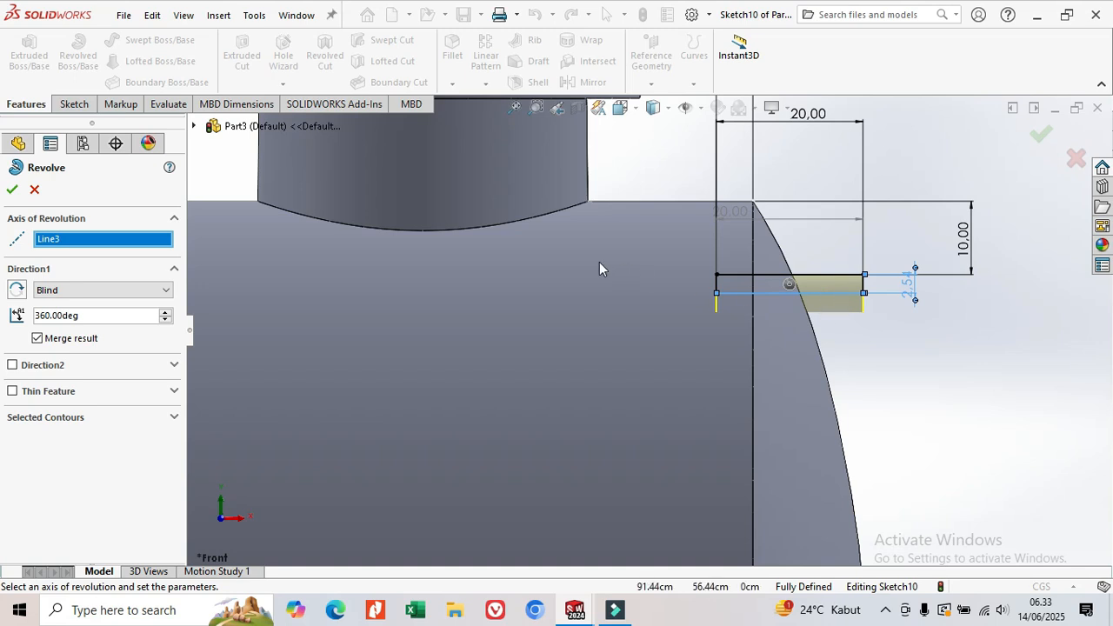
click(13, 191)
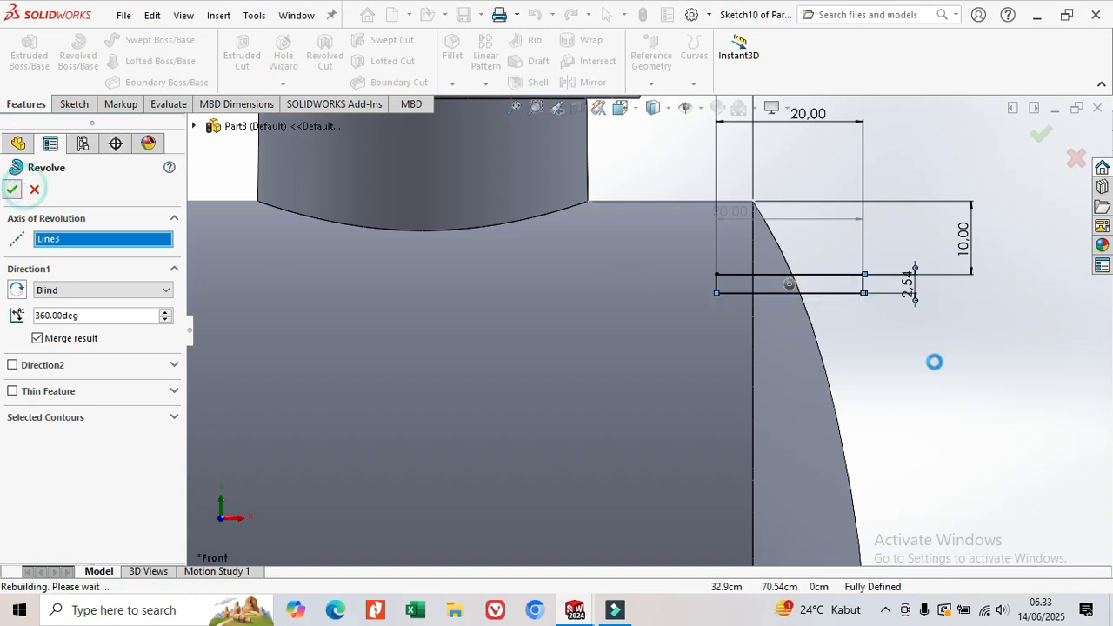
Sketch a circle of about 2.16 cm radius on the stub's outer end face, concentric with its edge
middle_drag(925, 327, 899, 321)
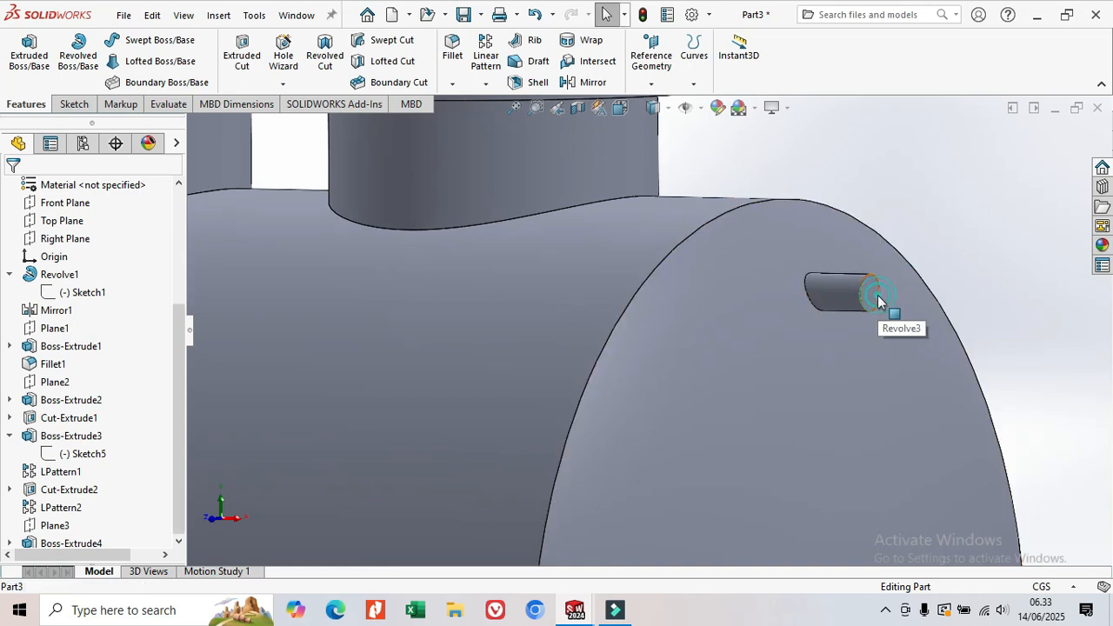
click(871, 294)
click(951, 249)
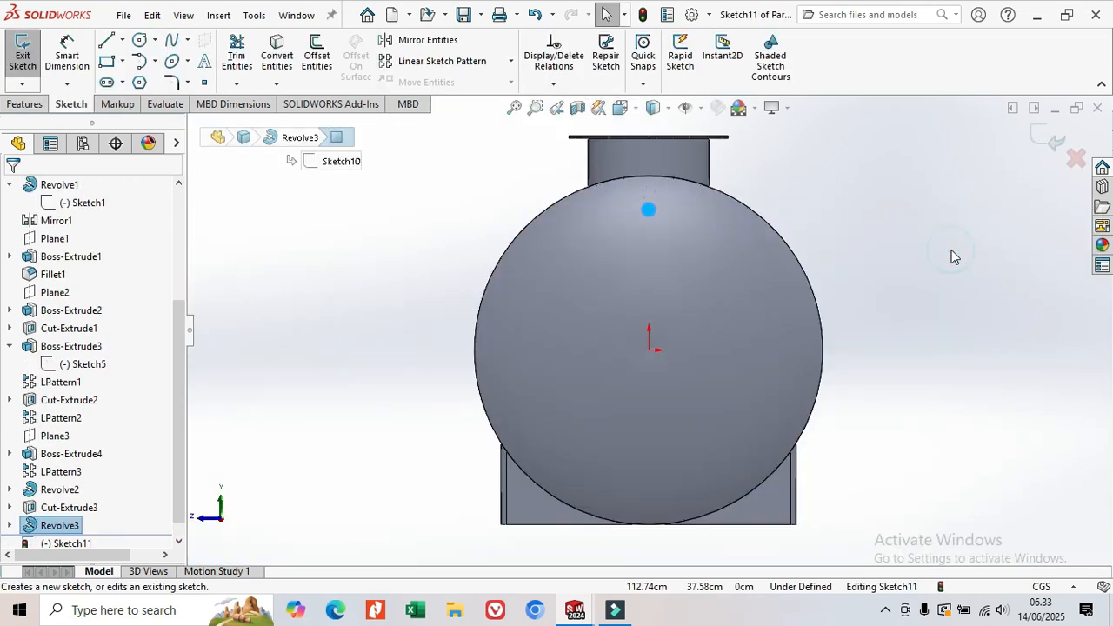
click(140, 41)
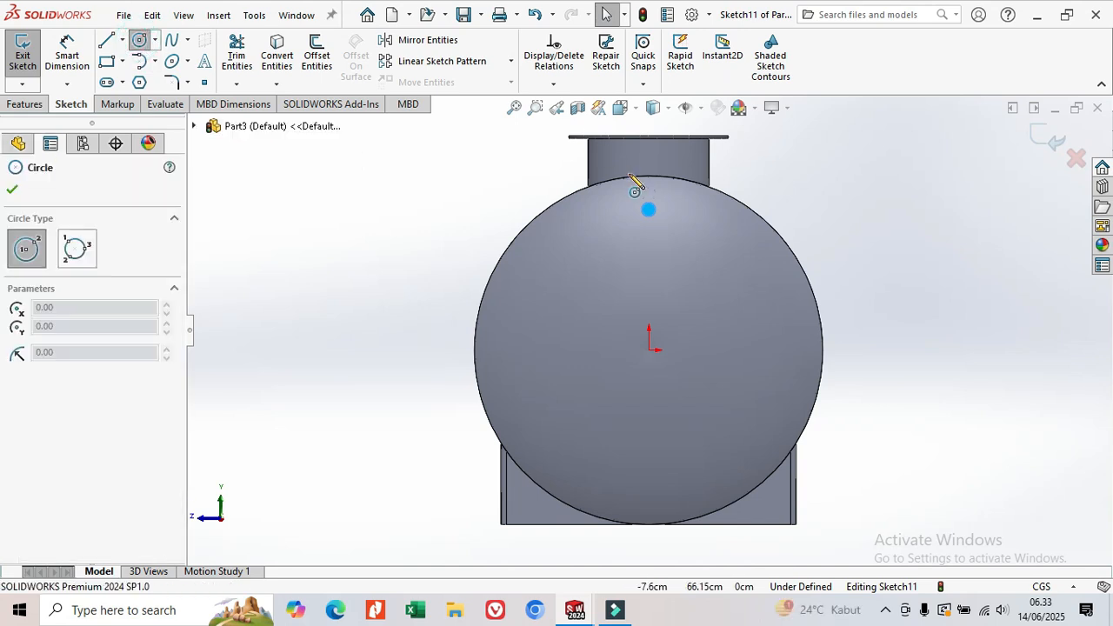
scroll(646, 218, down, 10)
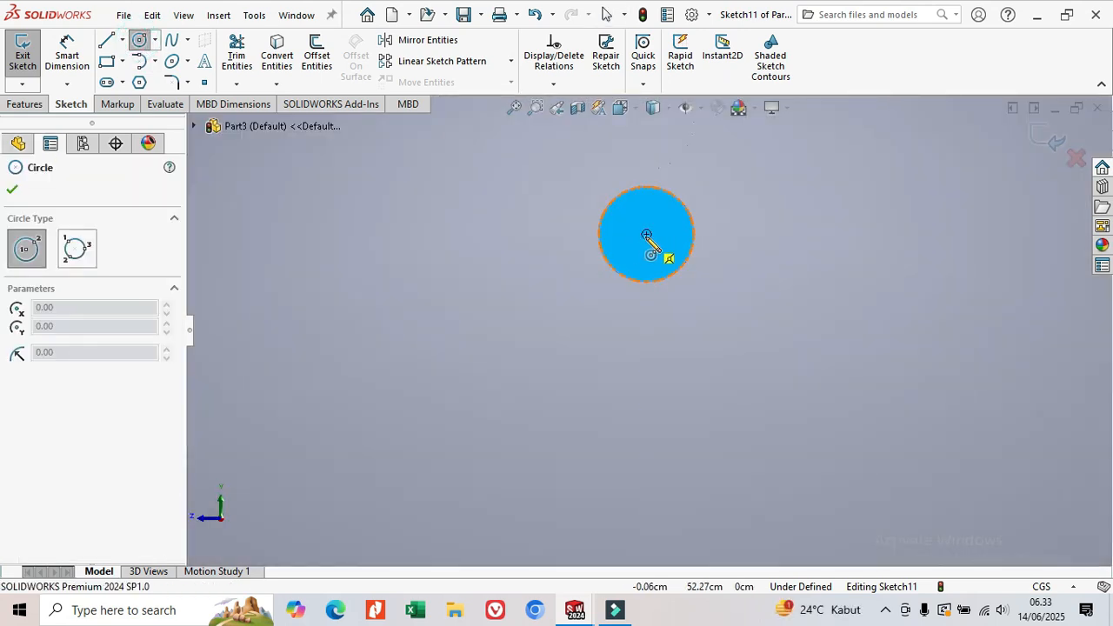
click(647, 235)
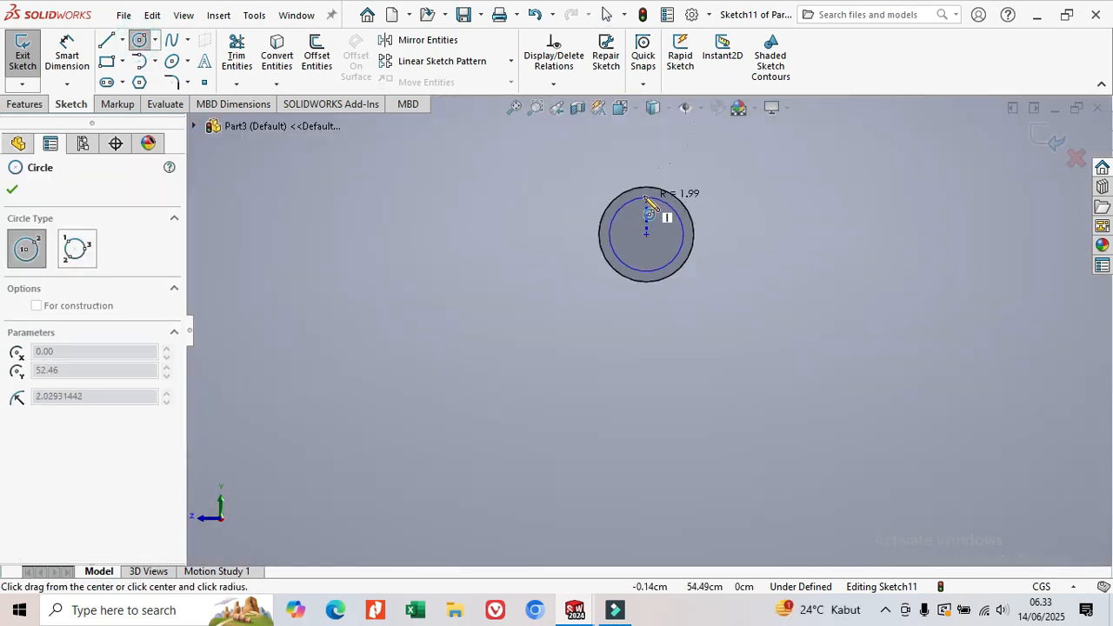
click(645, 196)
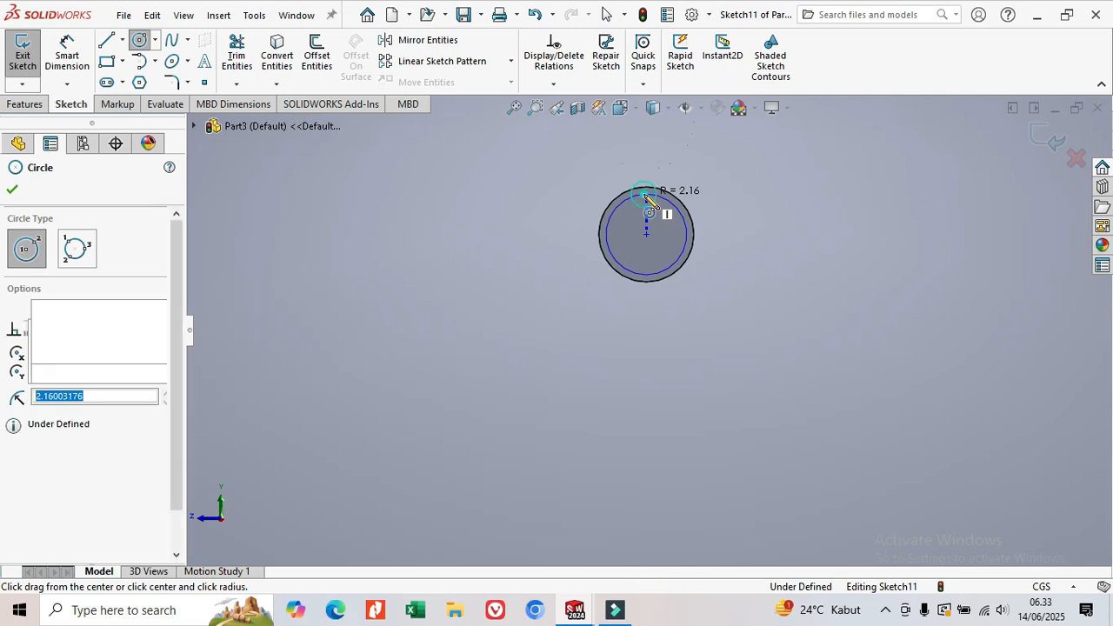
Dimension the gap between the sketched circle and the stub's outer edge as 0.2 cm
click(59, 53)
scroll(713, 213, down, 3)
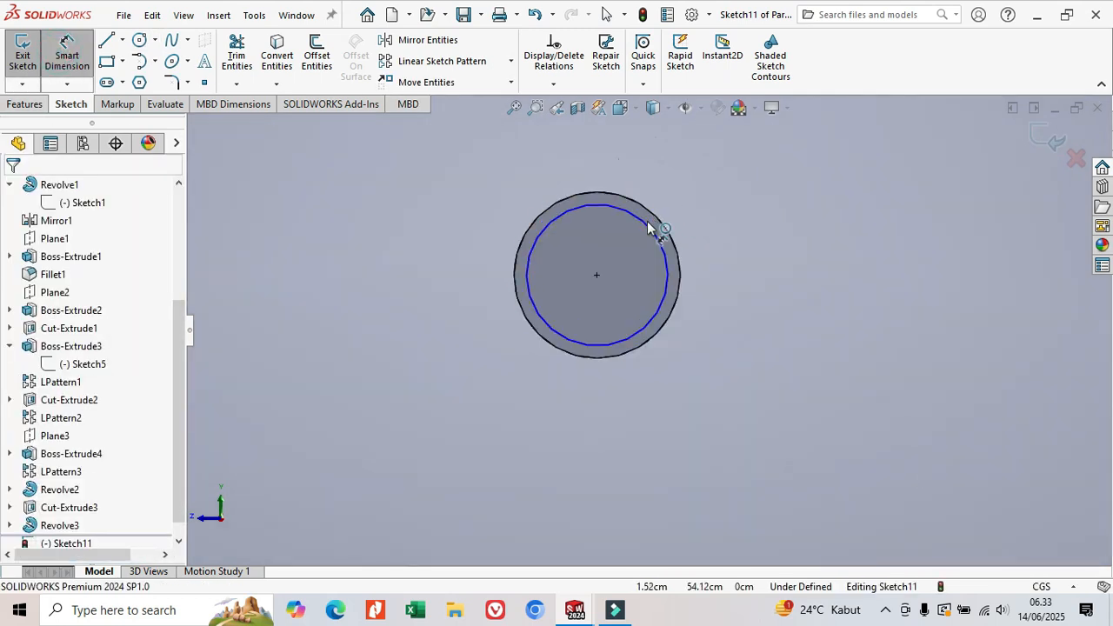
click(648, 229)
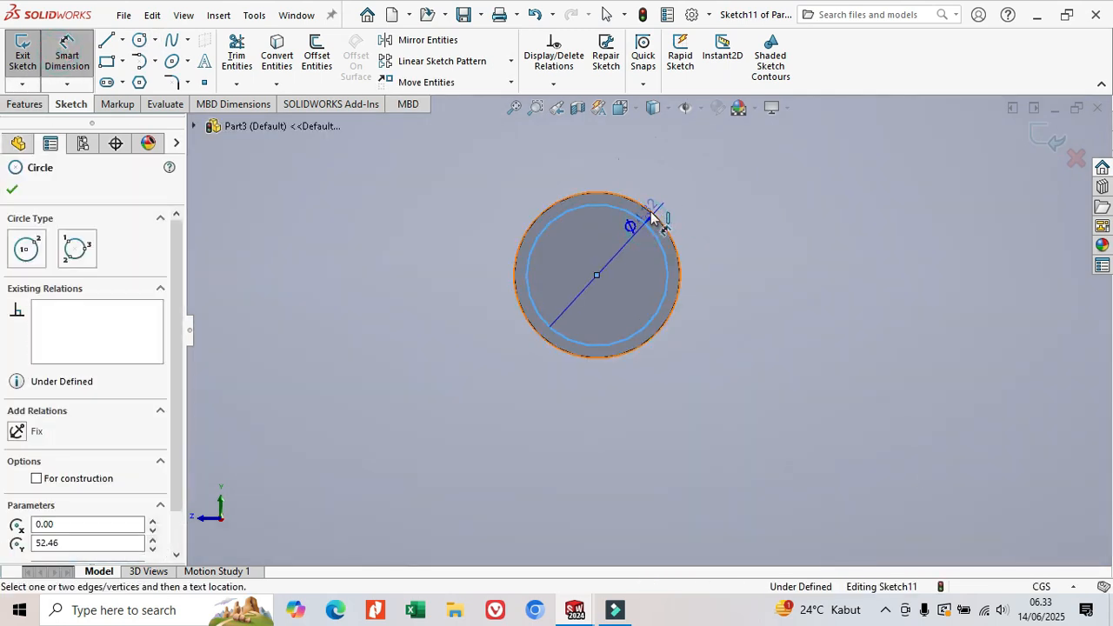
click(729, 205)
text(0.2)
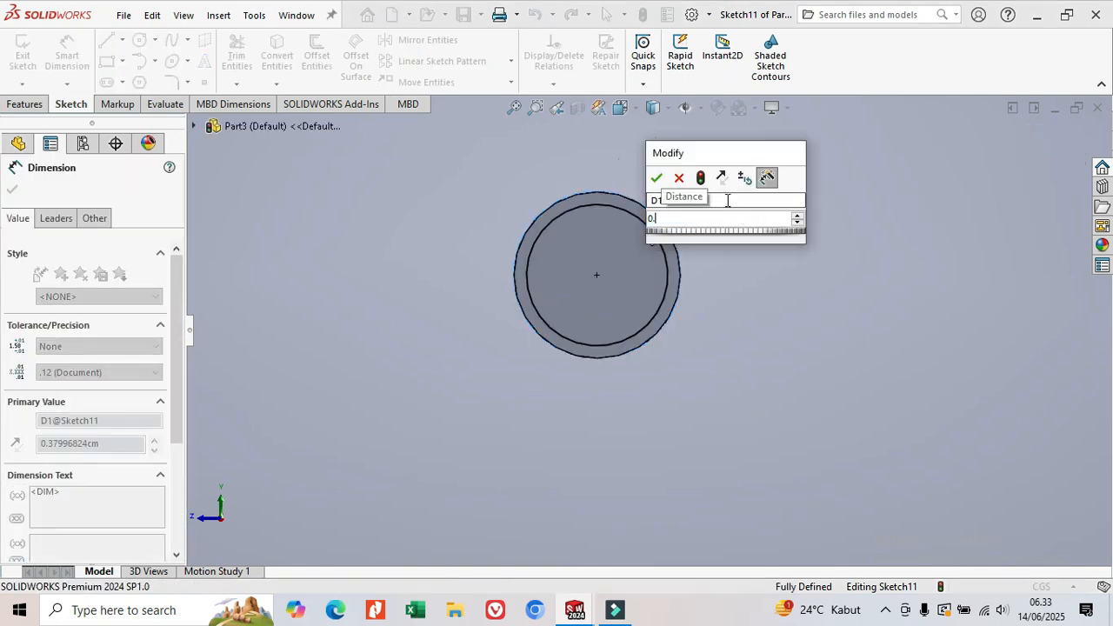
click(658, 177)
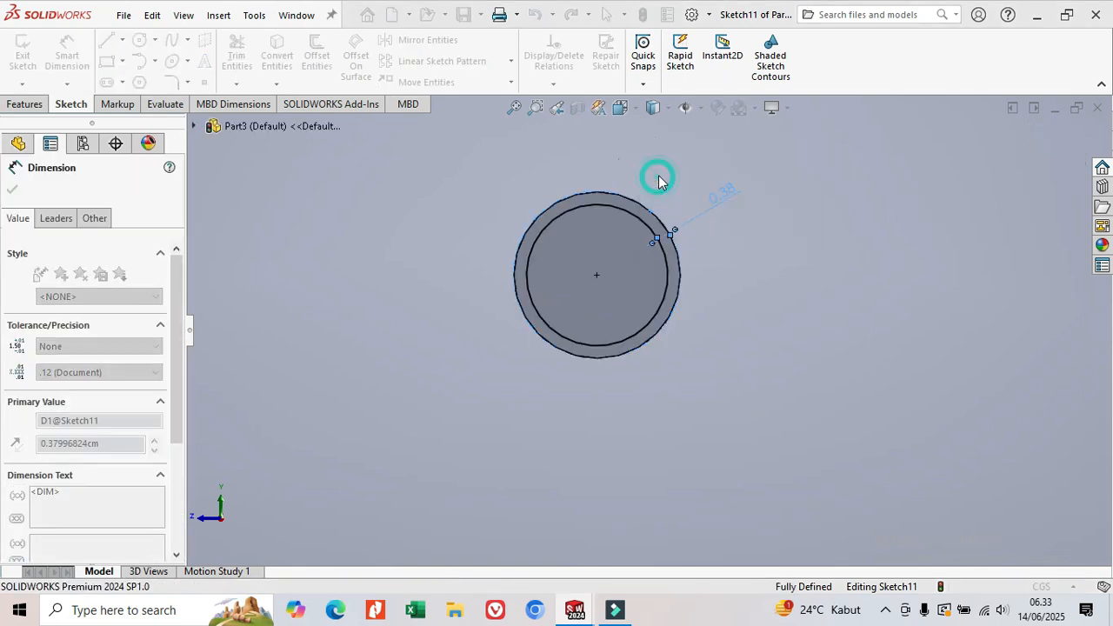
Extrude the circle as a blind boss 19.50 cm deep, reversed inward through the stub
click(36, 103)
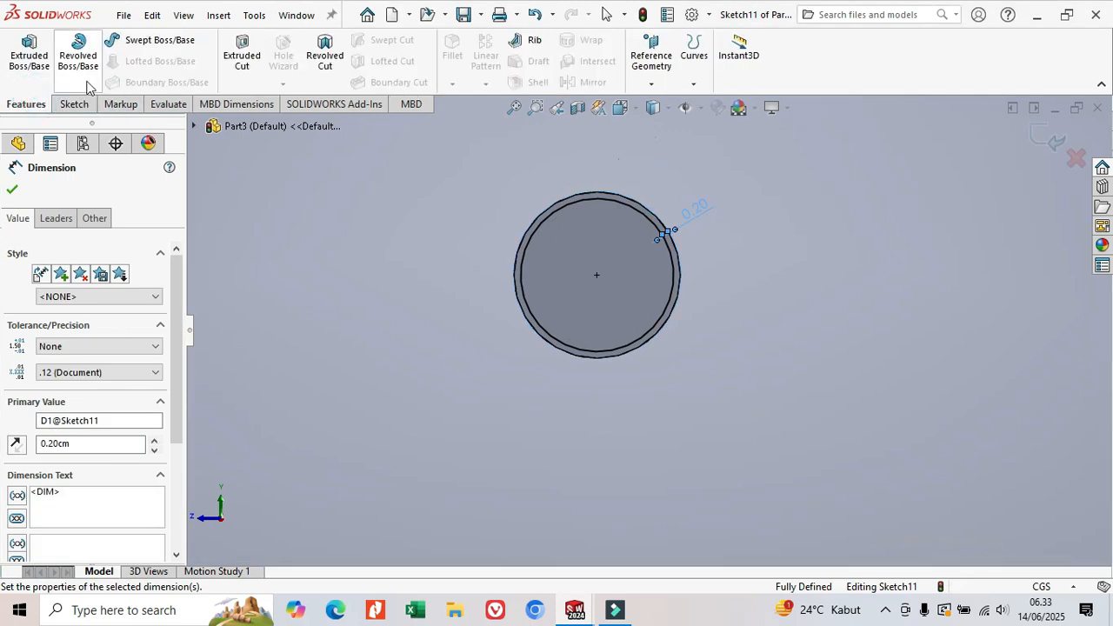
click(29, 49)
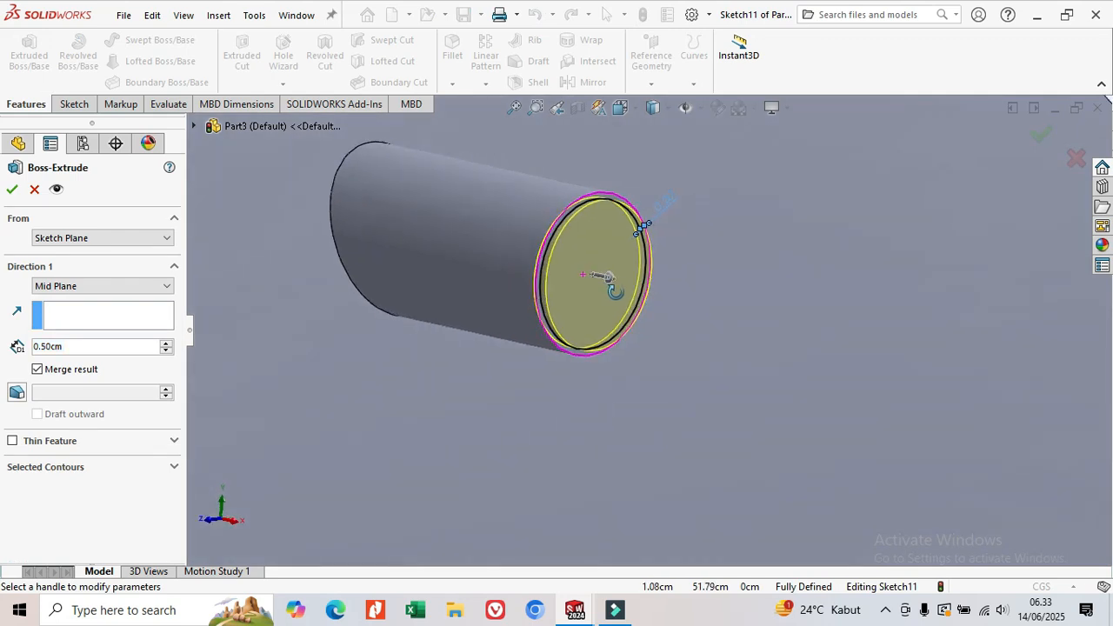
click(162, 287)
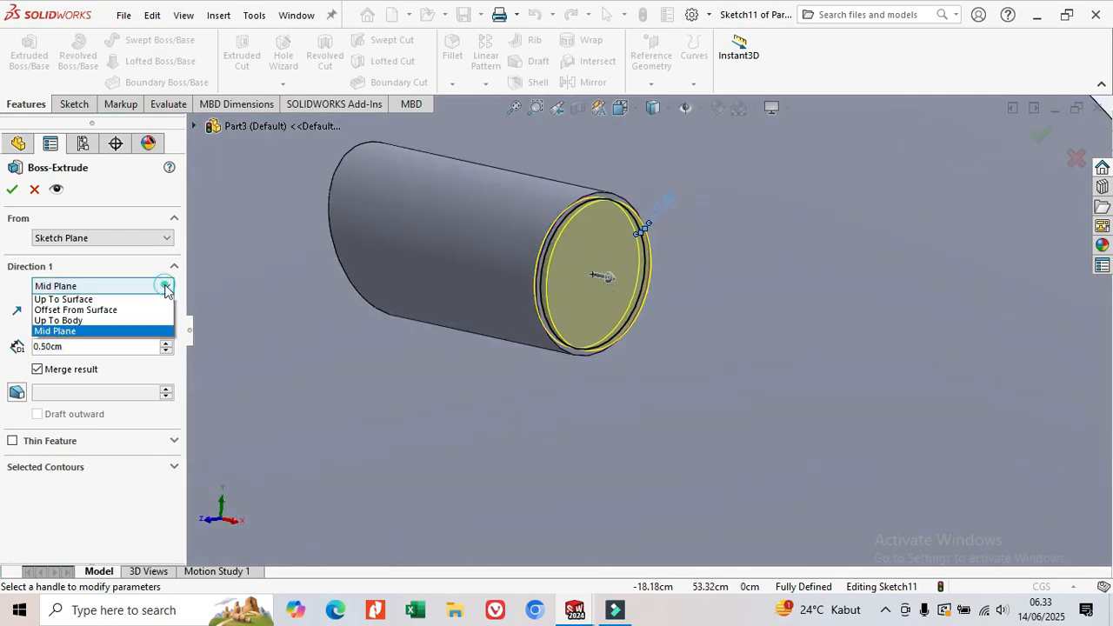
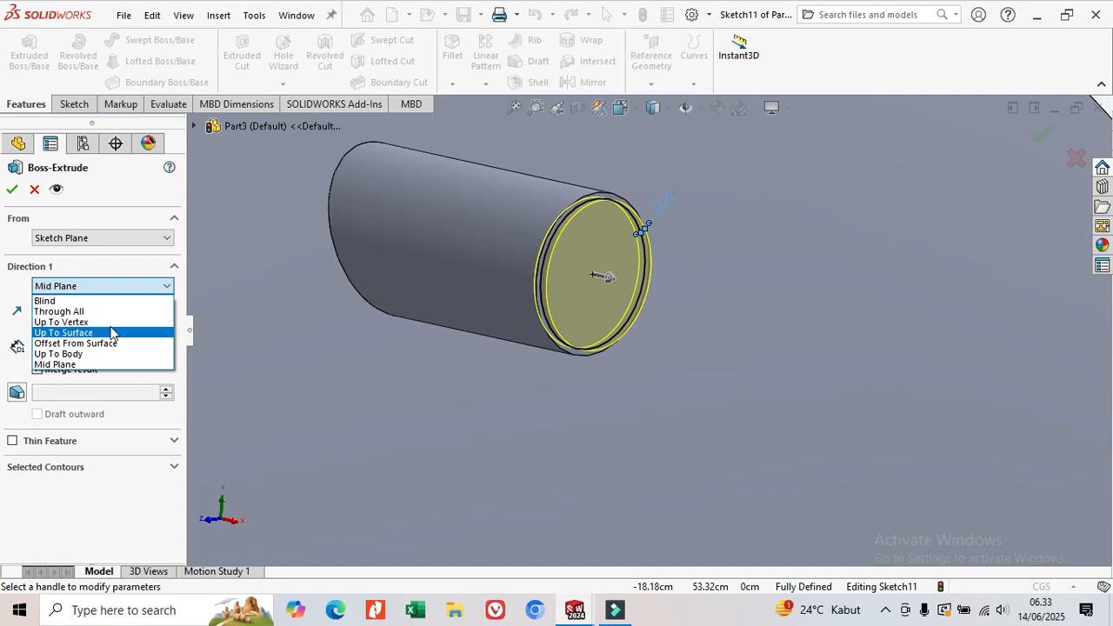
click(74, 302)
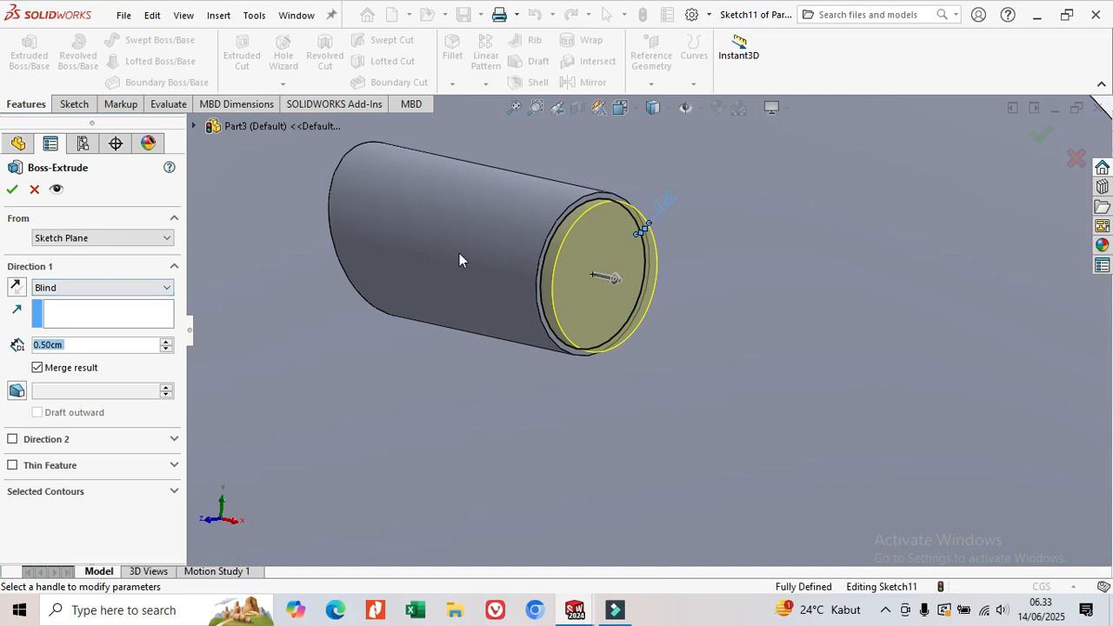
click(17, 288)
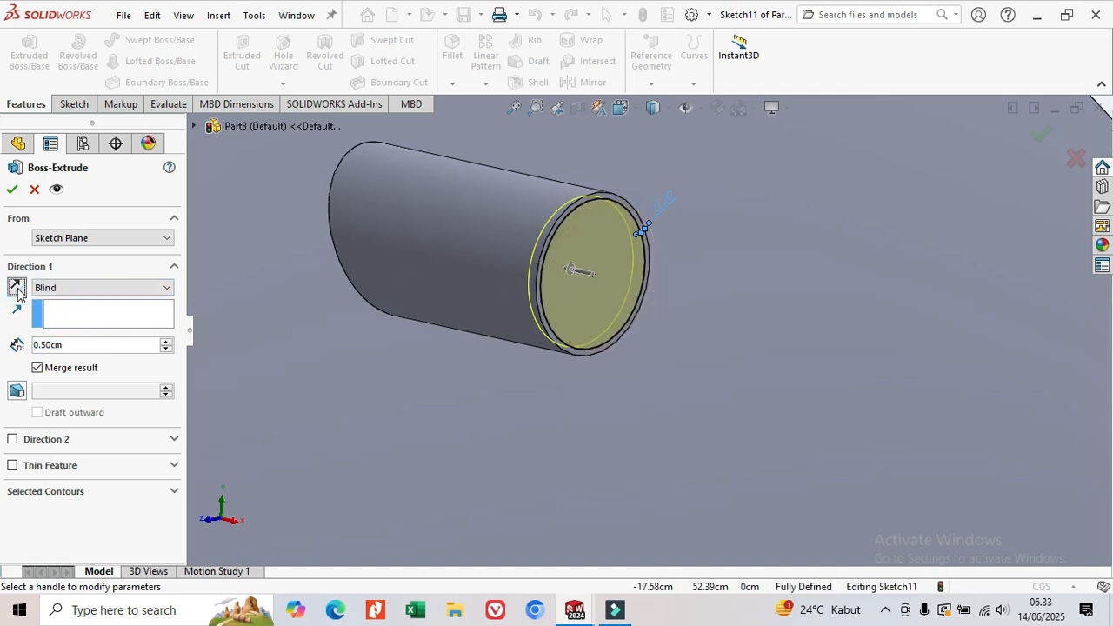
middle_drag(393, 319, 438, 327)
click(166, 343)
drag(166, 347, 167, 344)
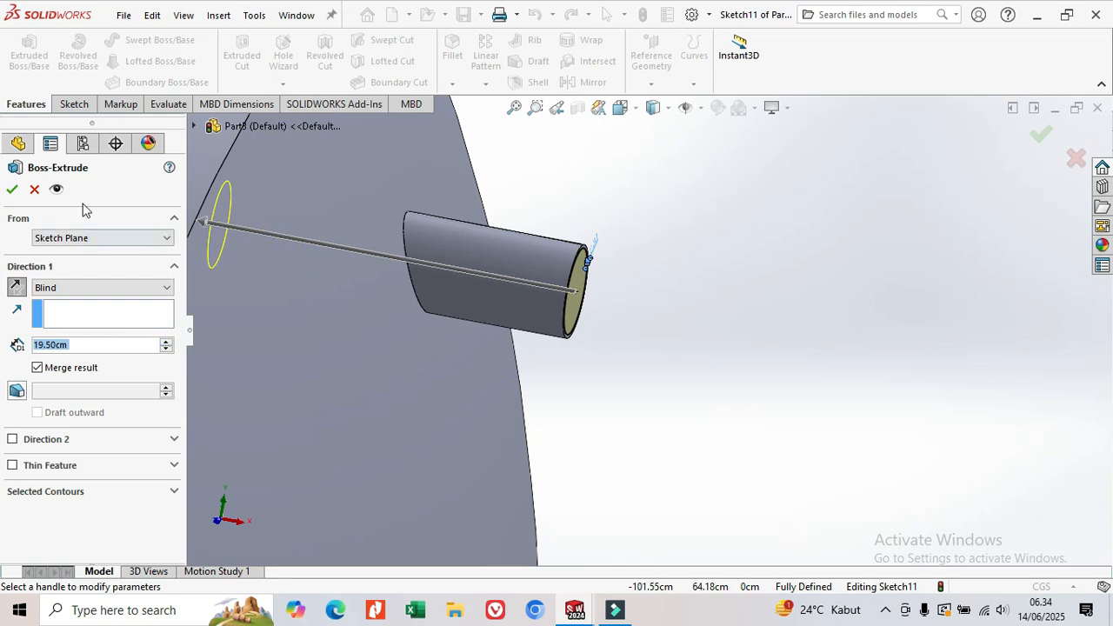
click(13, 189)
Delete the boss extrusion made from the stub's circle, keeping its sketch
middle_drag(659, 336, 538, 297)
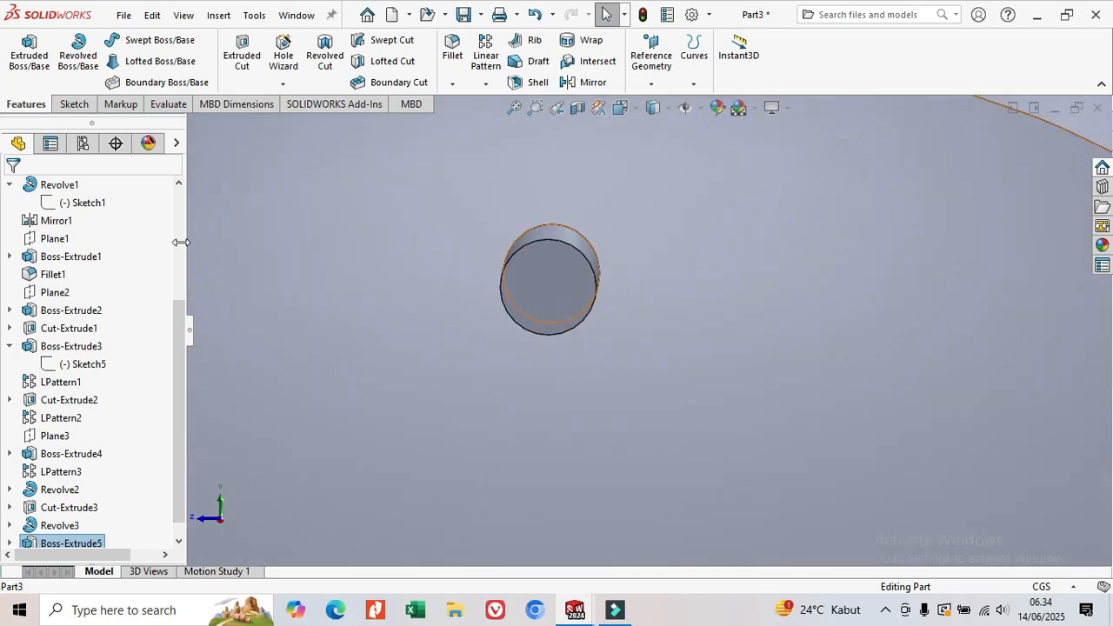
right_click(67, 544)
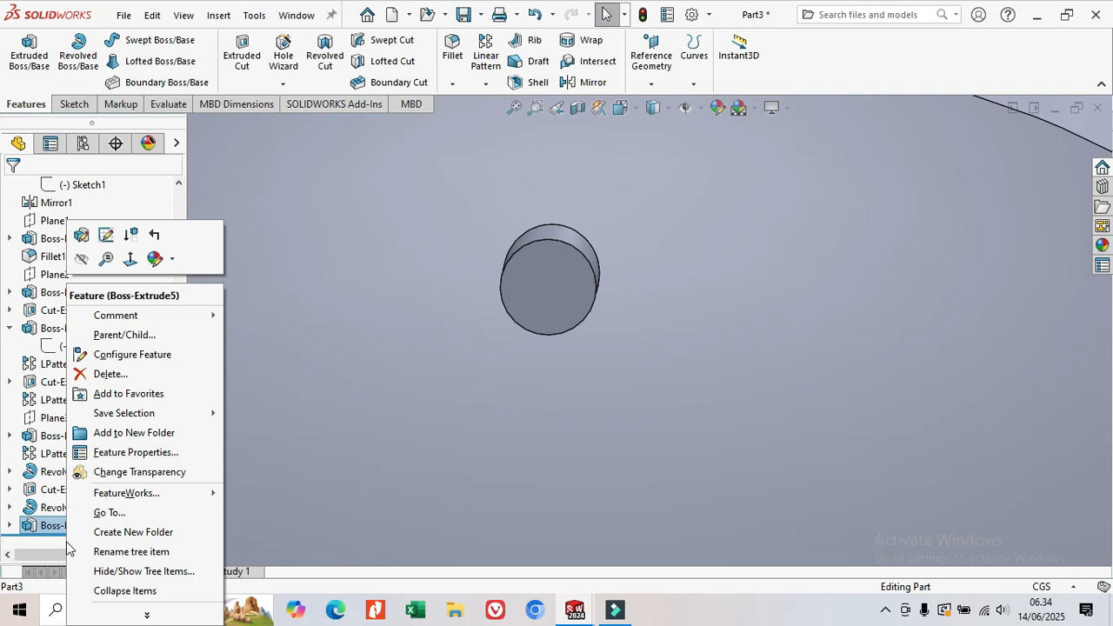
click(108, 374)
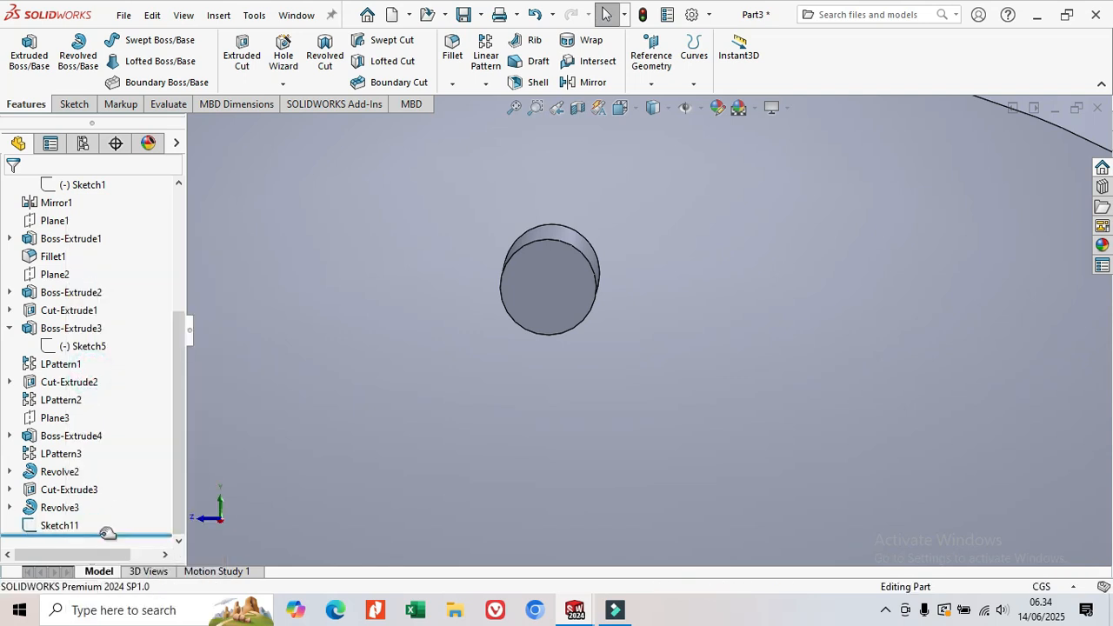
Cut-extrude the circle sketch inward through the stub with the Up To Next end condition to hollow the pipe
click(54, 526)
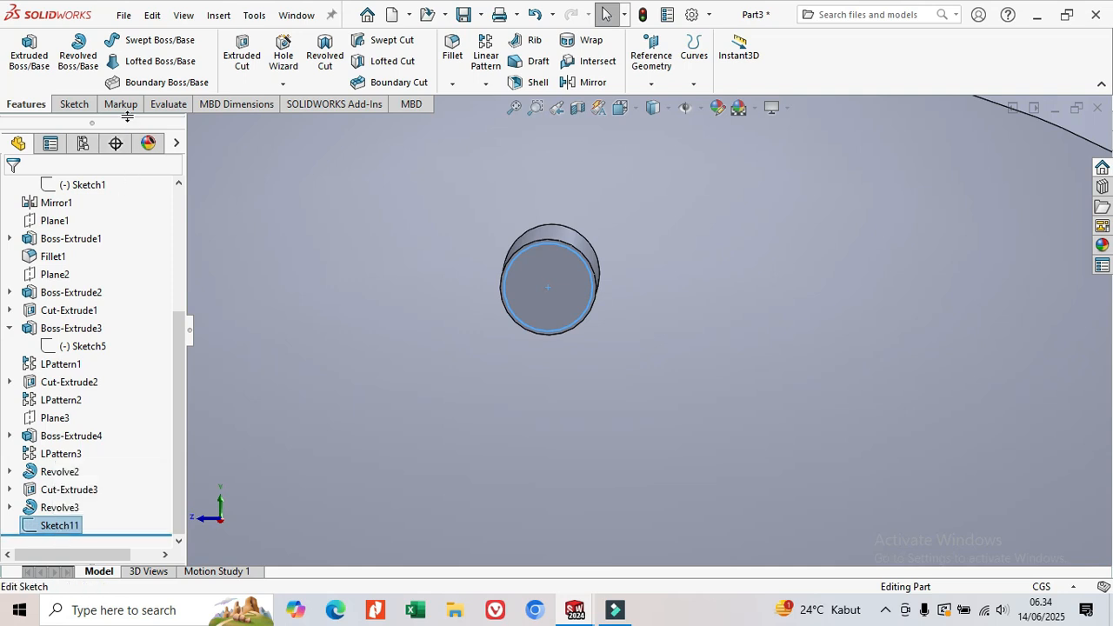
click(242, 55)
middle_drag(394, 259, 454, 293)
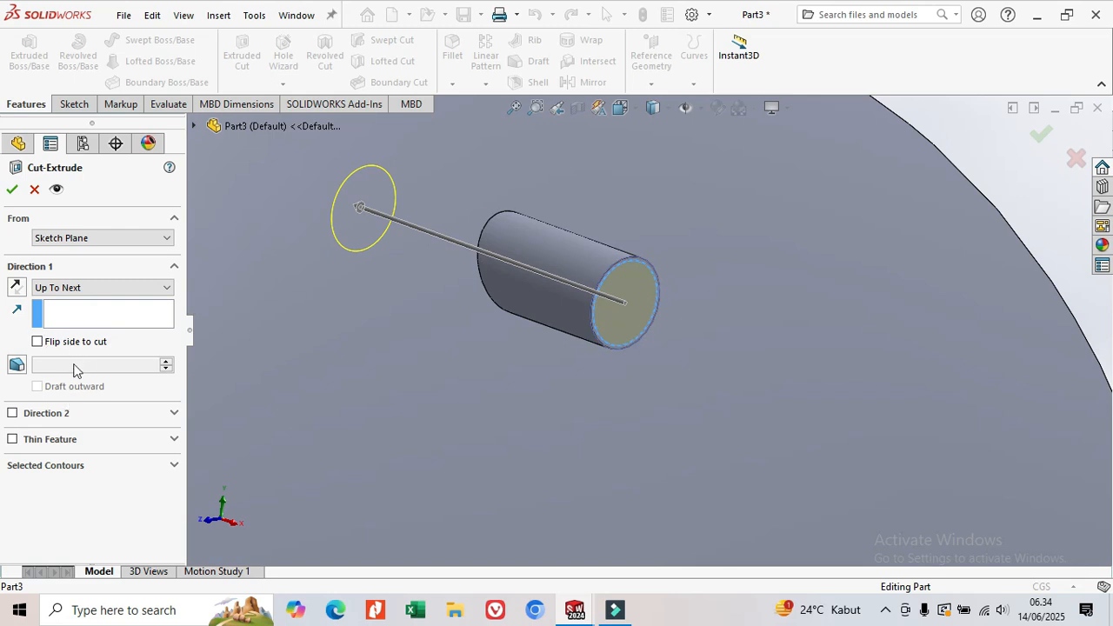
click(12, 188)
Start a sketch on the internal partition face seen through the tank's end opening
middle_drag(545, 312, 339, 294)
scroll(577, 322, up, 5)
scroll(603, 351, up, 5)
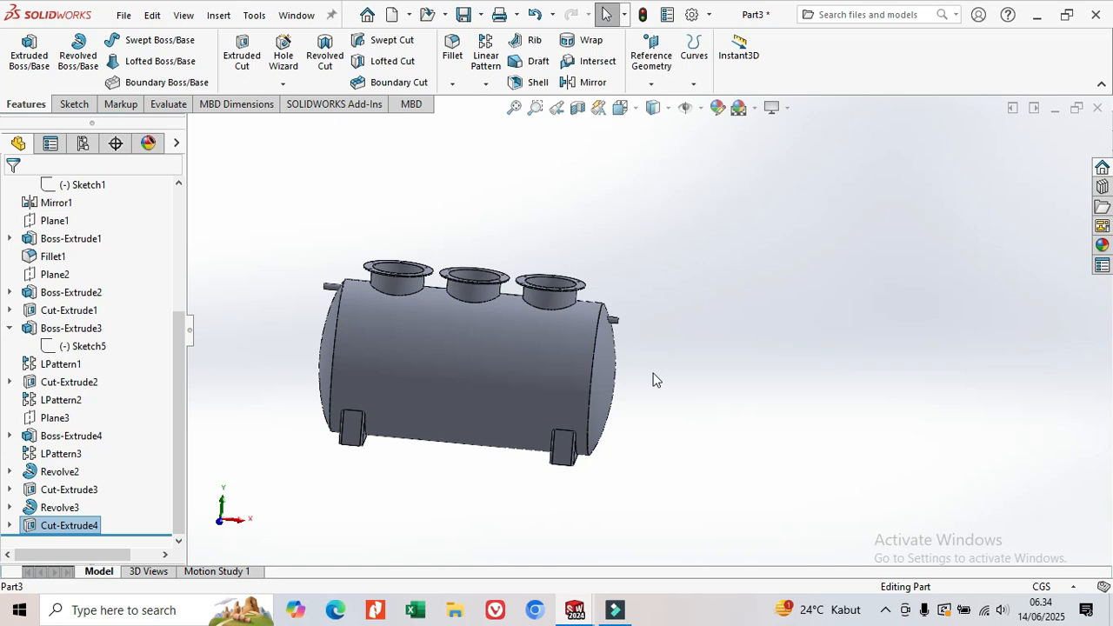
scroll(336, 327, up, 1)
scroll(336, 332, down, 4)
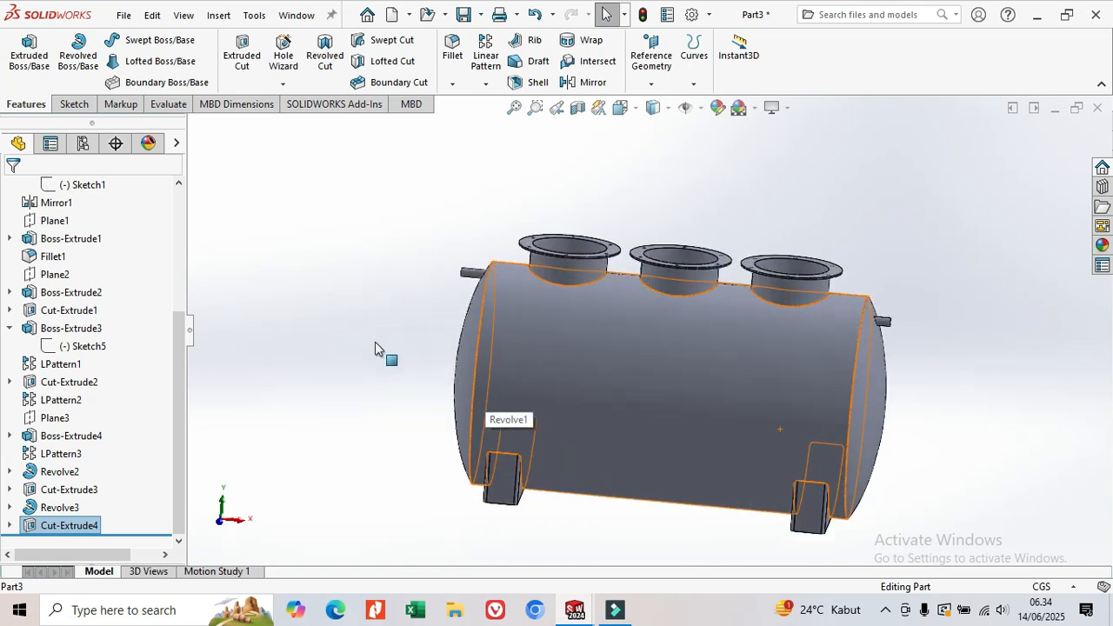
middle_drag(805, 358, 734, 472)
middle_drag(741, 428, 783, 452)
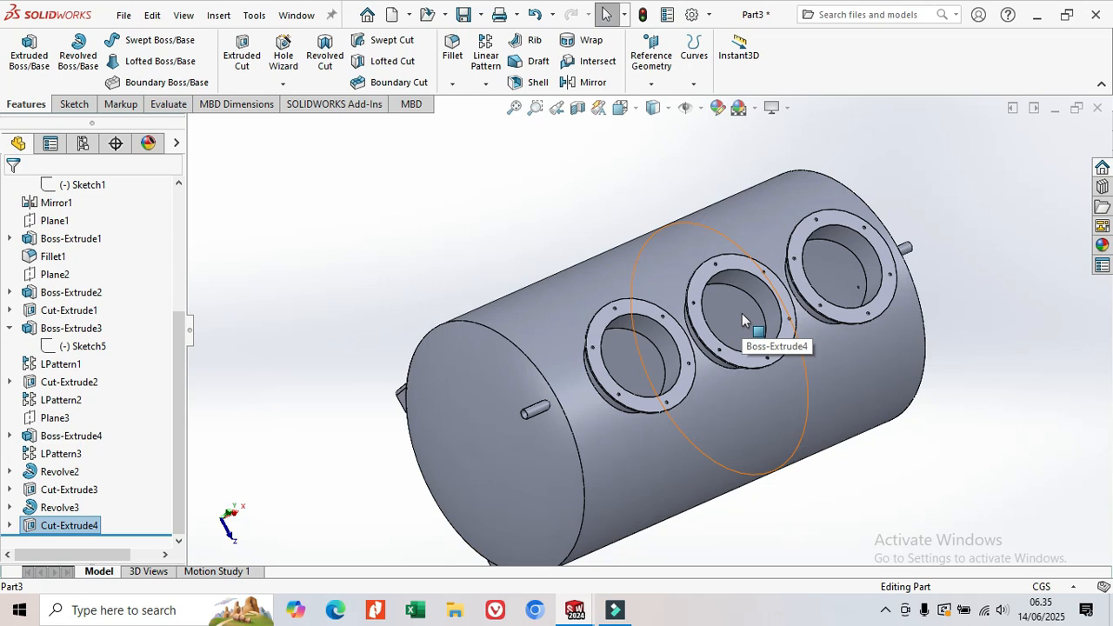
click(646, 374)
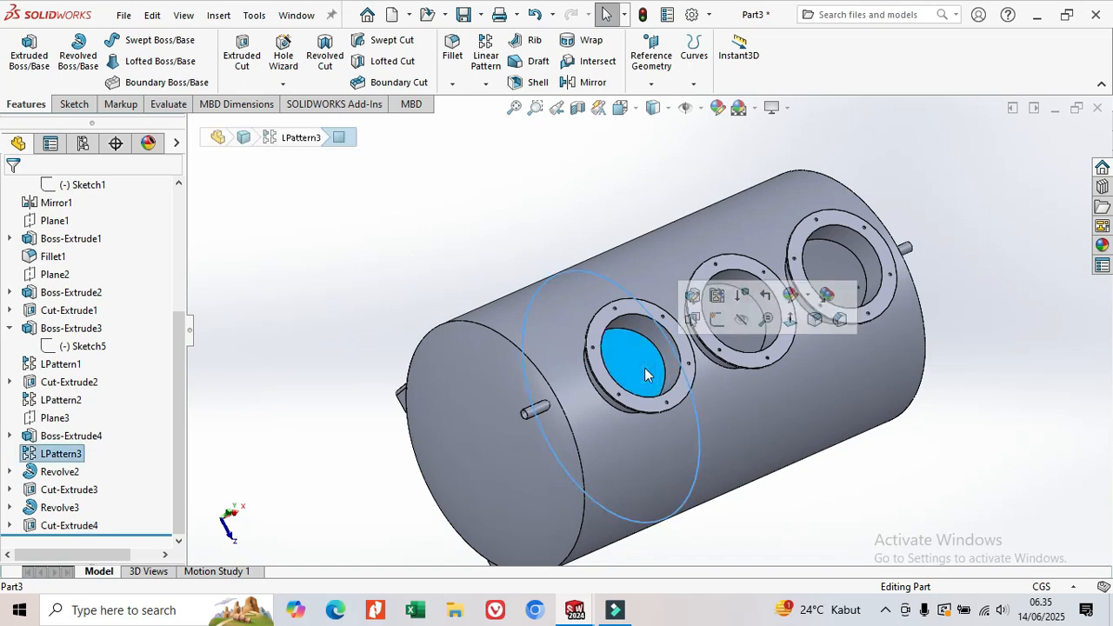
click(715, 319)
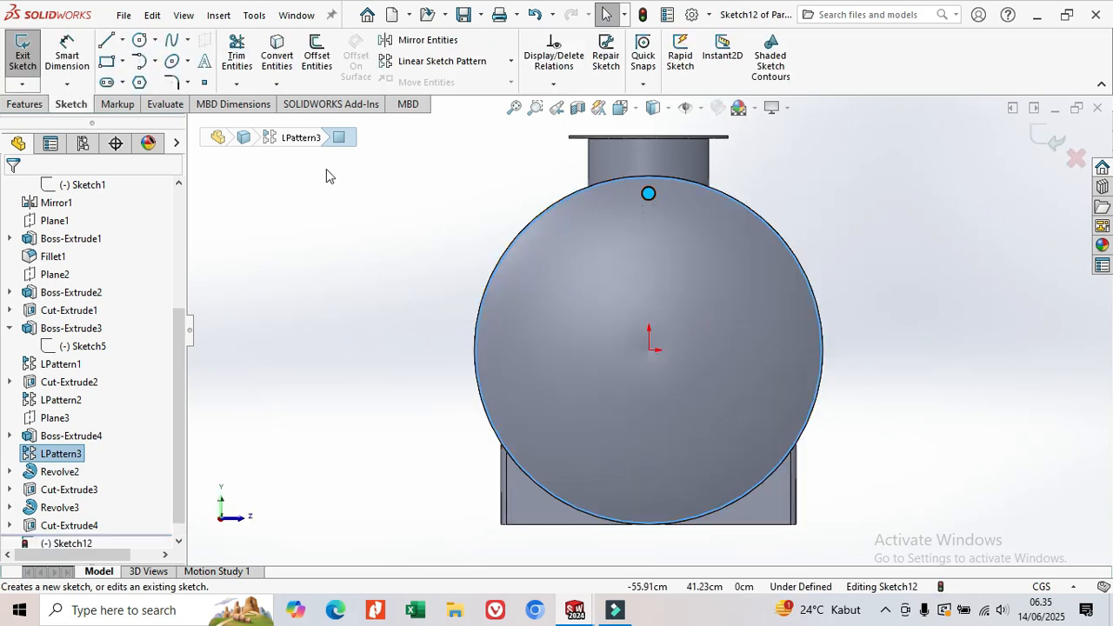
Sketch a circle of about 4.03 cm radius on the partition, directly above the origin and below the stub's circular outline
click(144, 42)
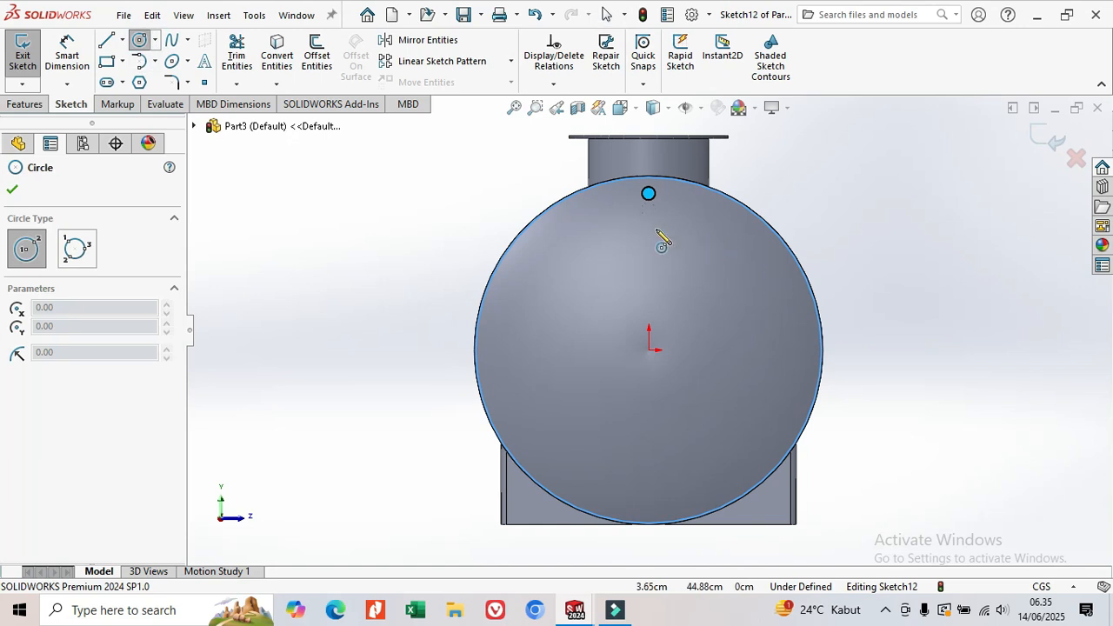
scroll(660, 236, down, 2)
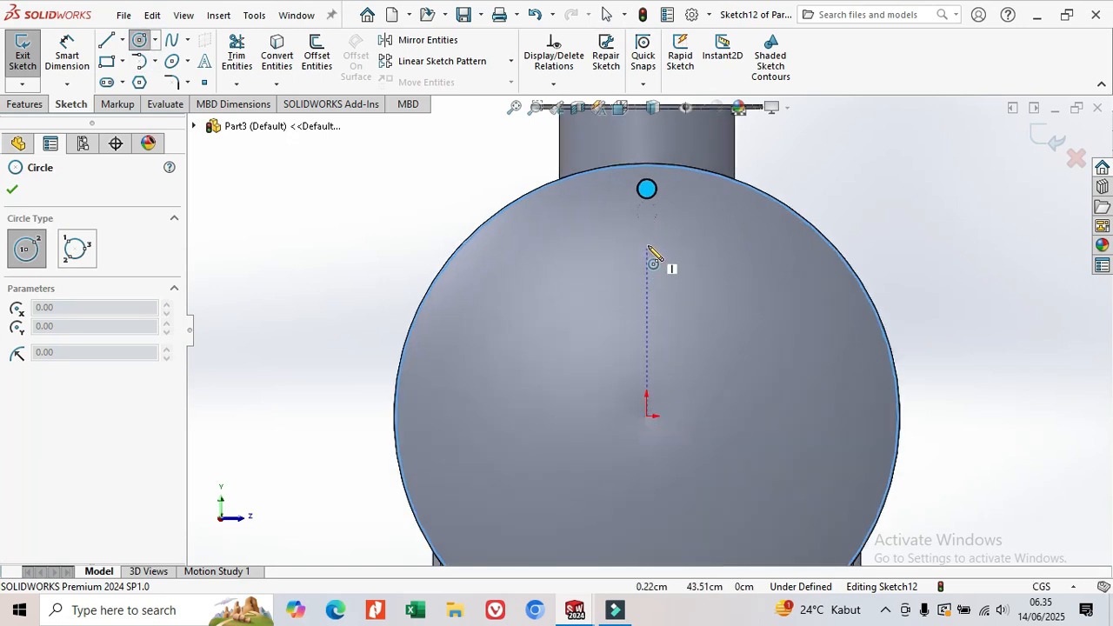
click(647, 234)
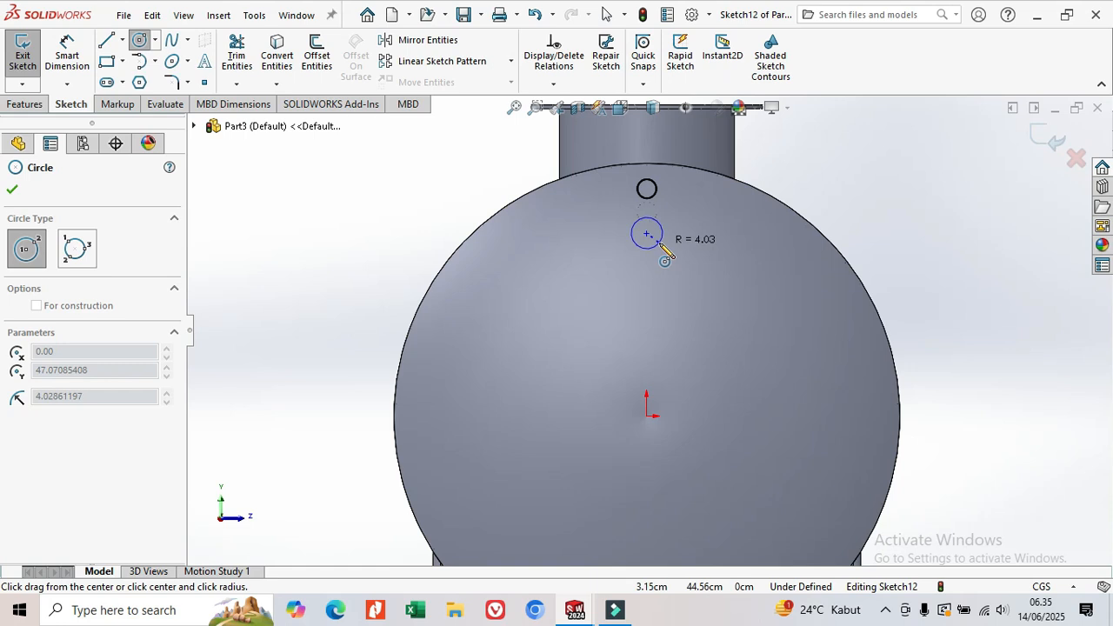
click(661, 246)
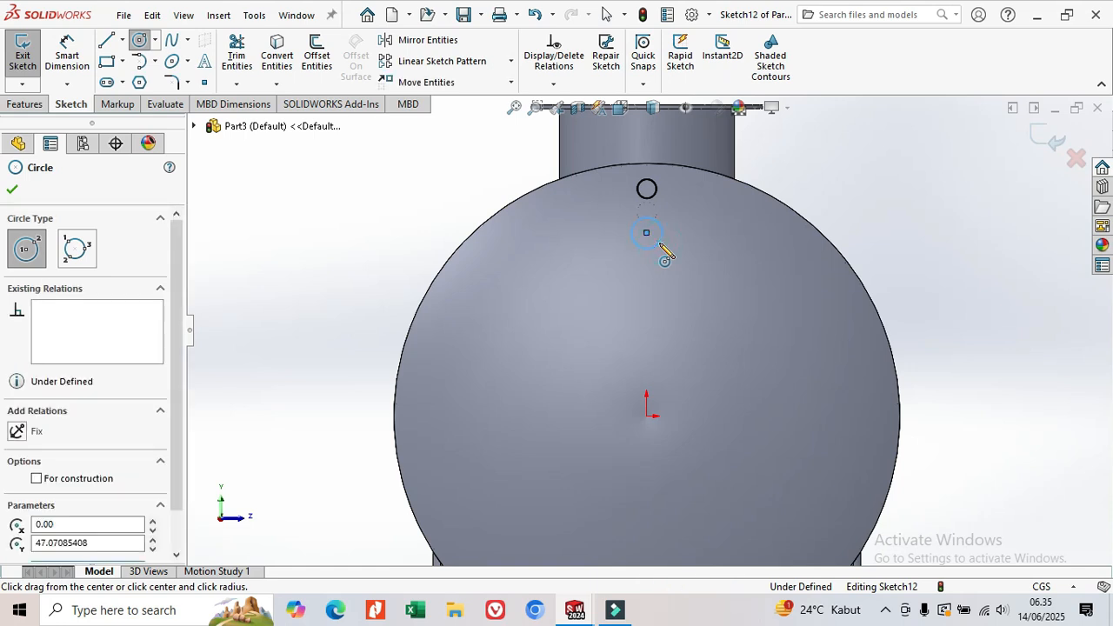
Dimension the partition circle's diameter and set it to 3 in
click(67, 55)
click(665, 235)
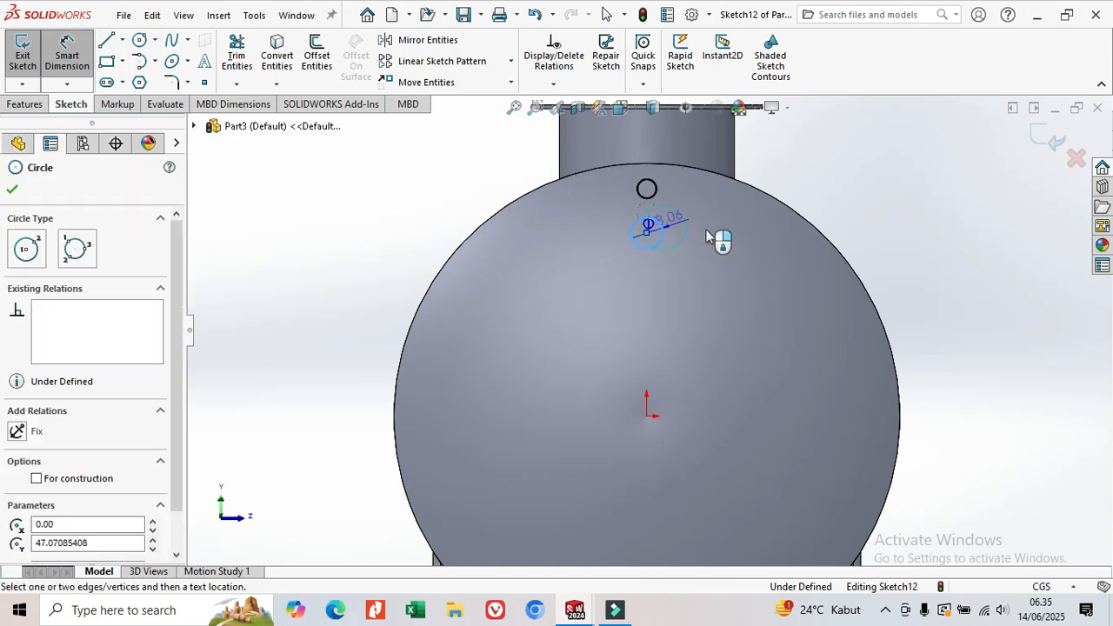
click(716, 235)
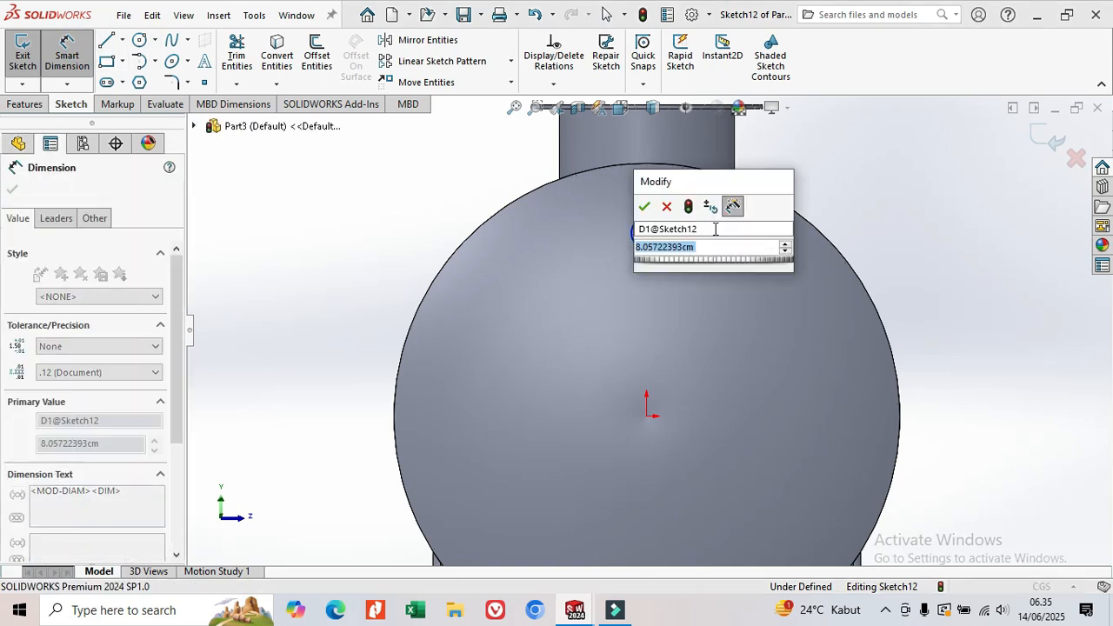
text(3)
mouse_move(784, 276)
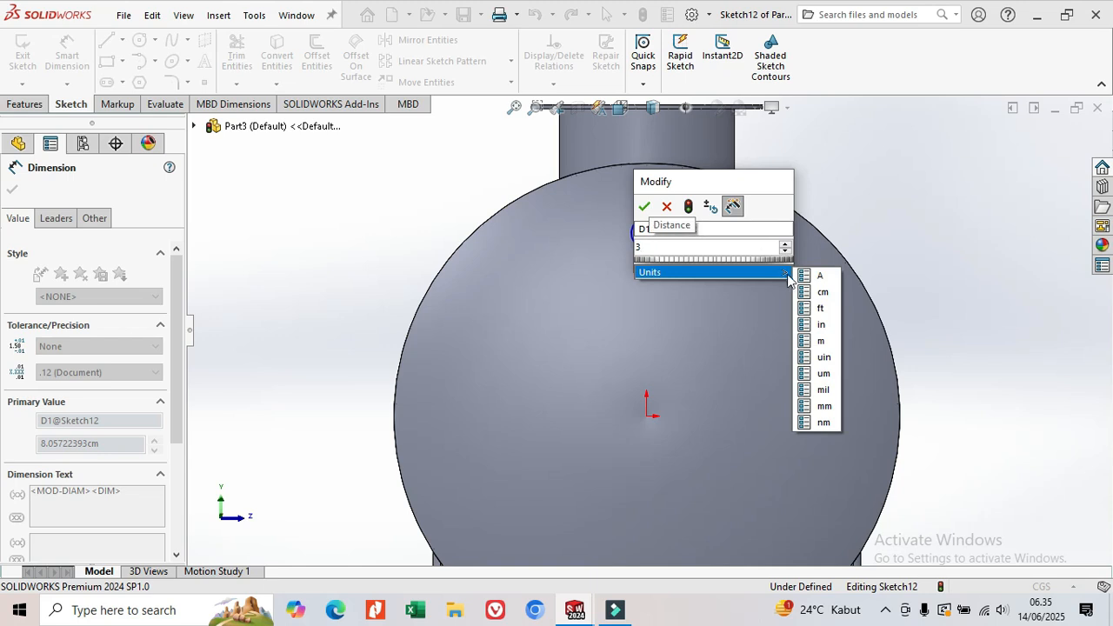
click(821, 325)
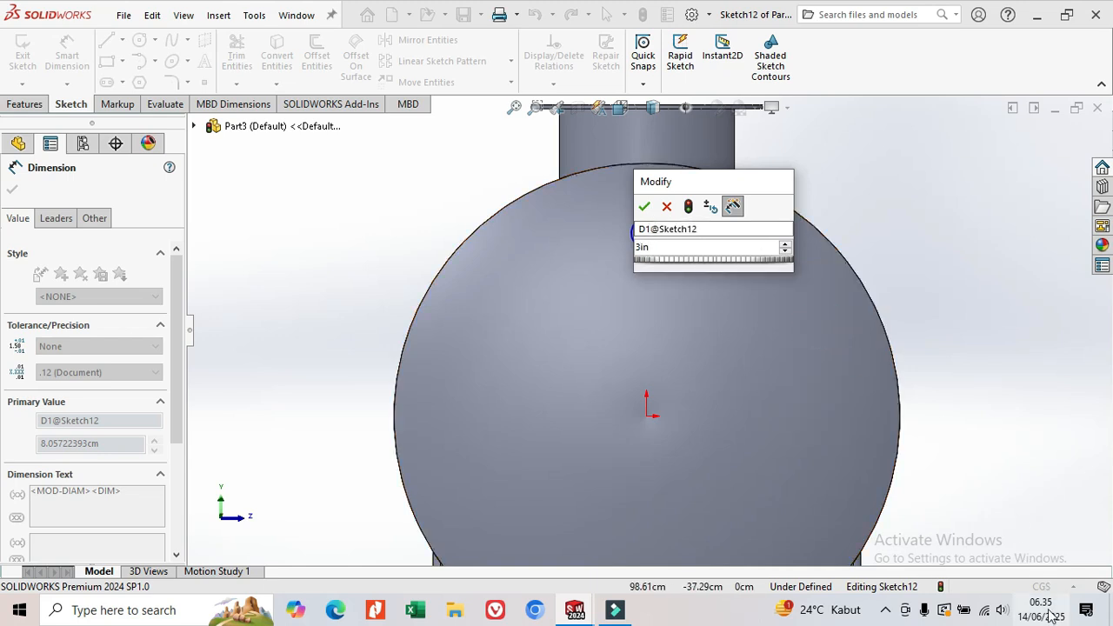
click(645, 208)
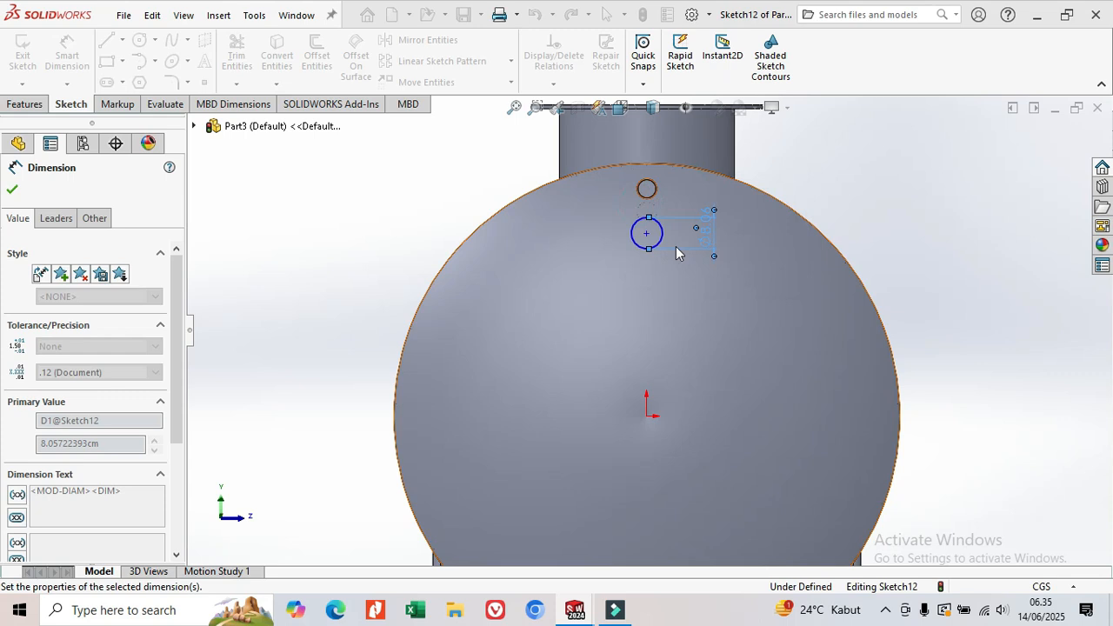
Boss-extrude the circle 15 cm with the Mid Plane end condition and merged result, so it passes through the partition
click(38, 104)
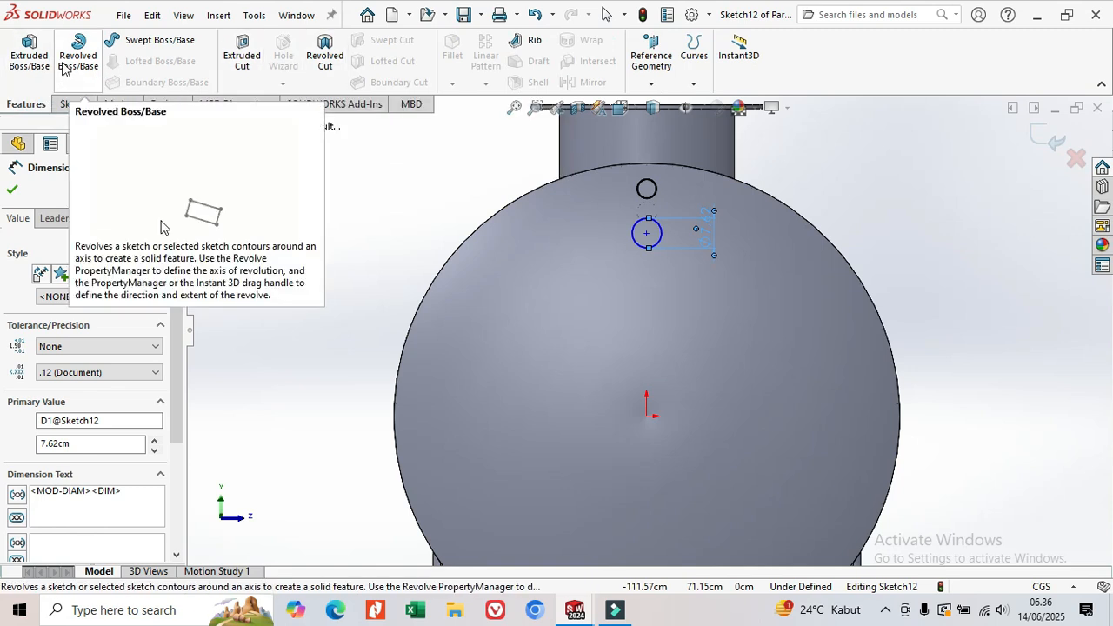
click(29, 54)
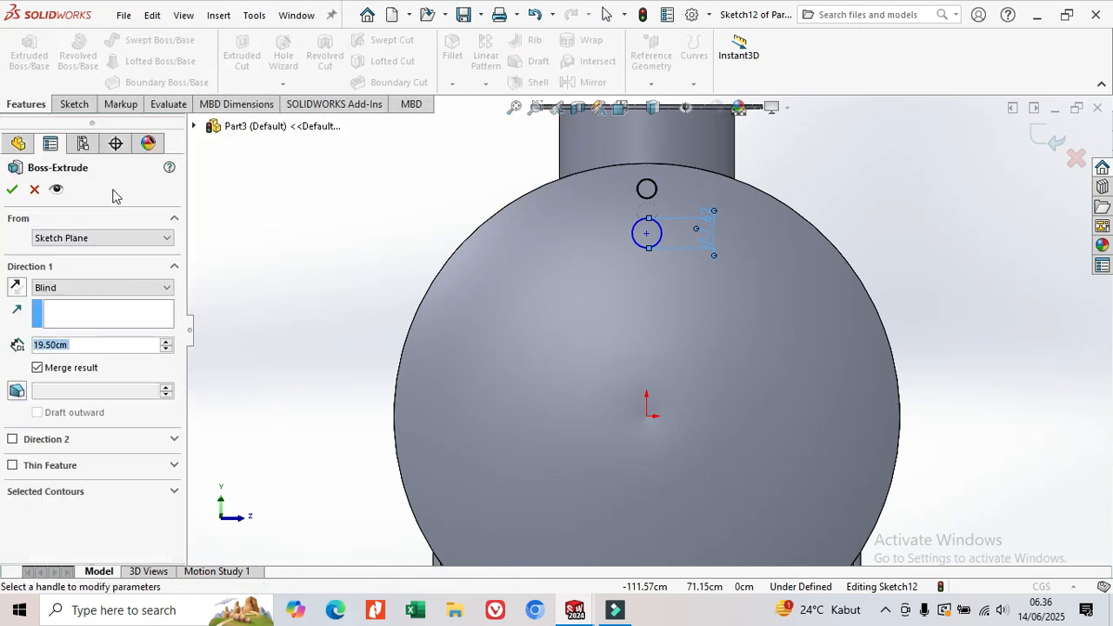
click(164, 290)
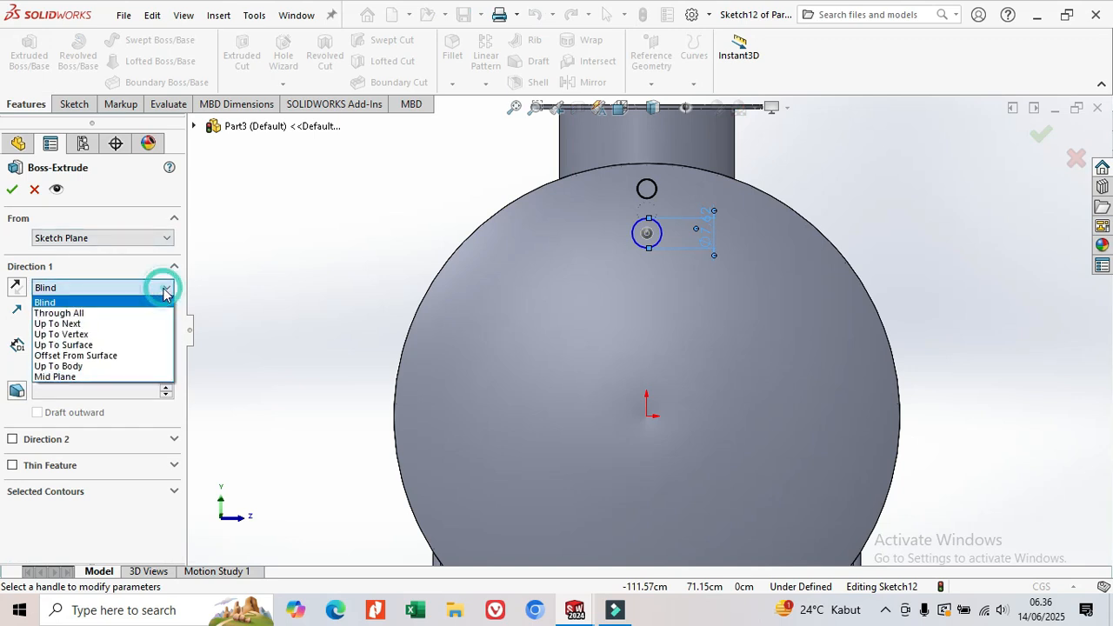
click(85, 377)
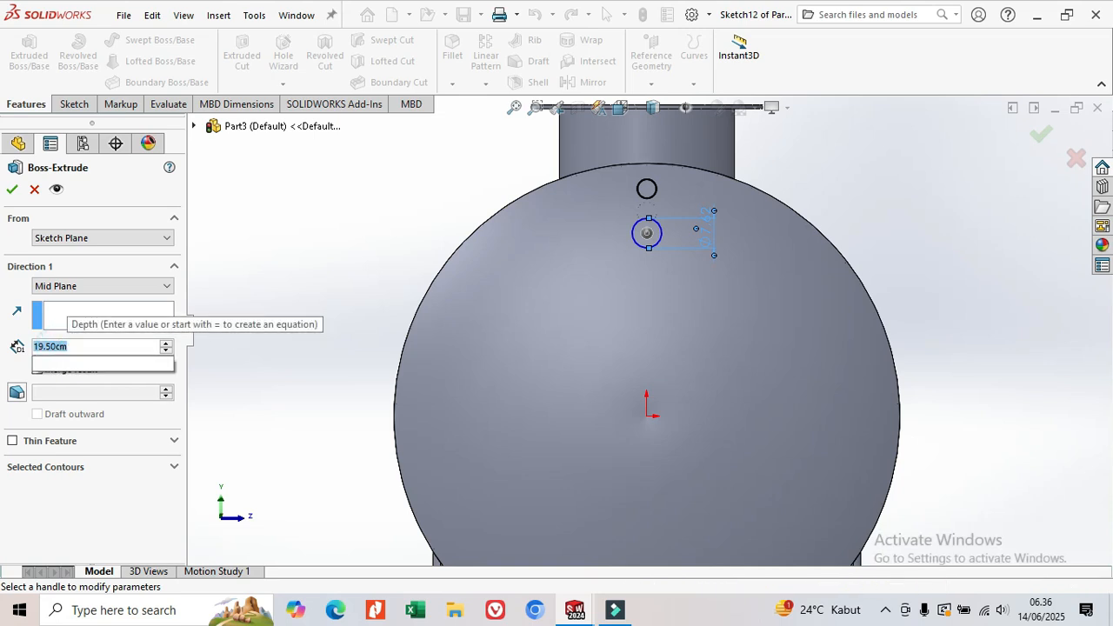
text(1)
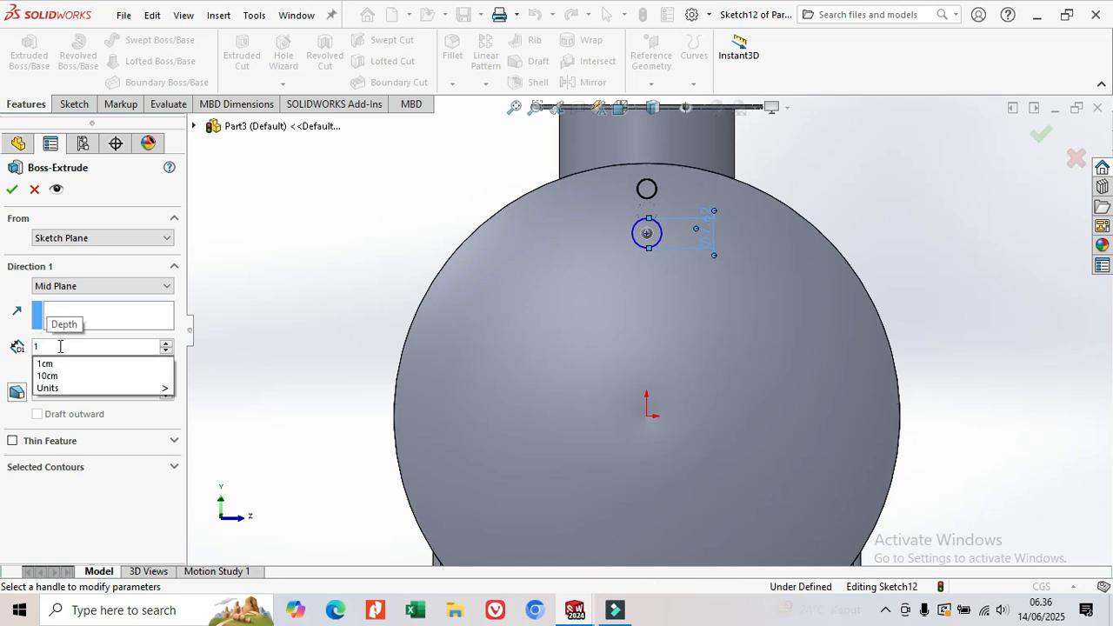
text(5)
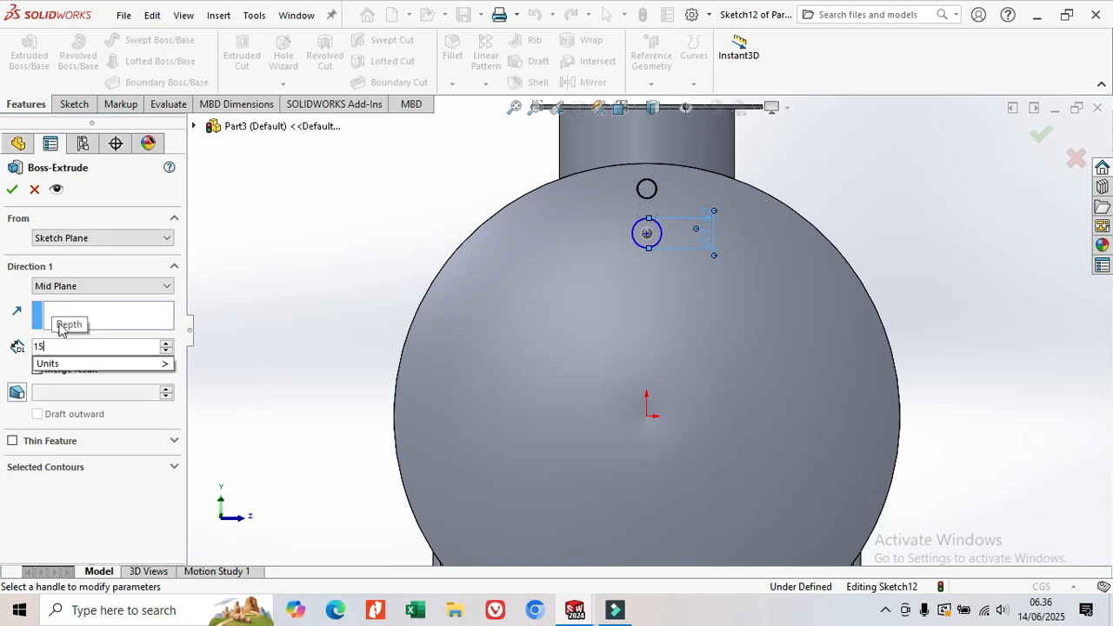
key(Return)
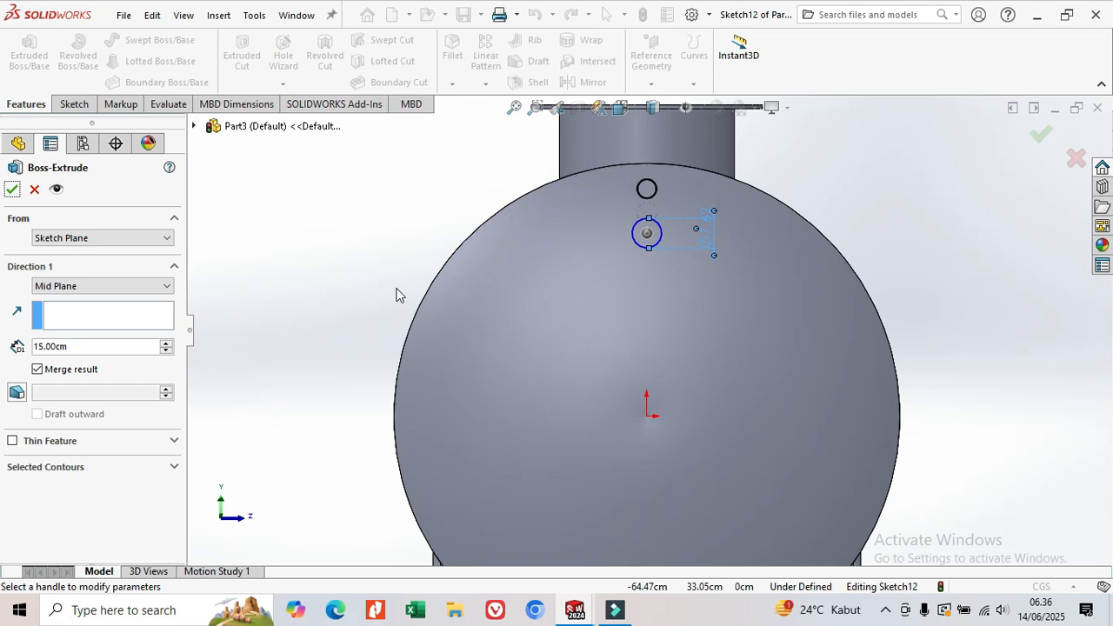
click(18, 190)
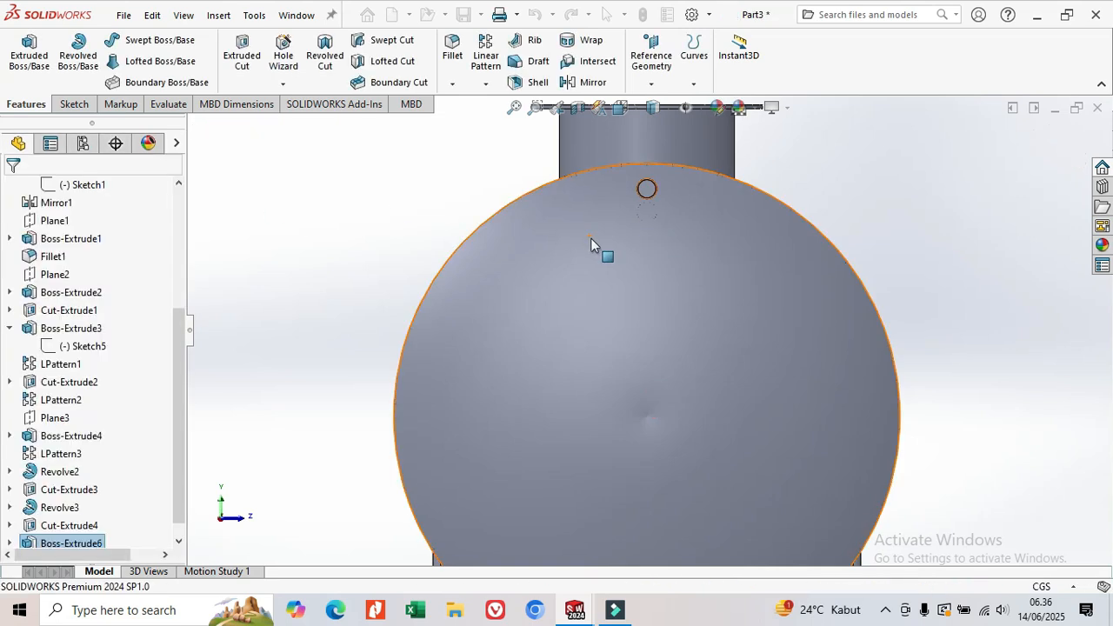
Start a sketch on the end face of the short cylinder seen through the flanged opening
key(ctrl+7)
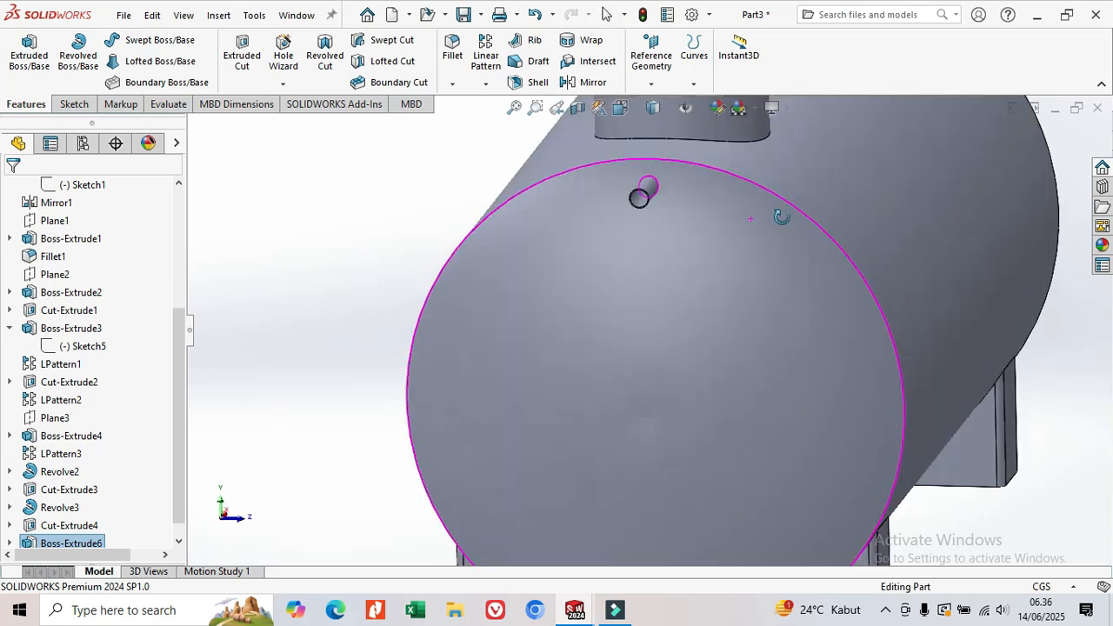
scroll(705, 229, down, 10)
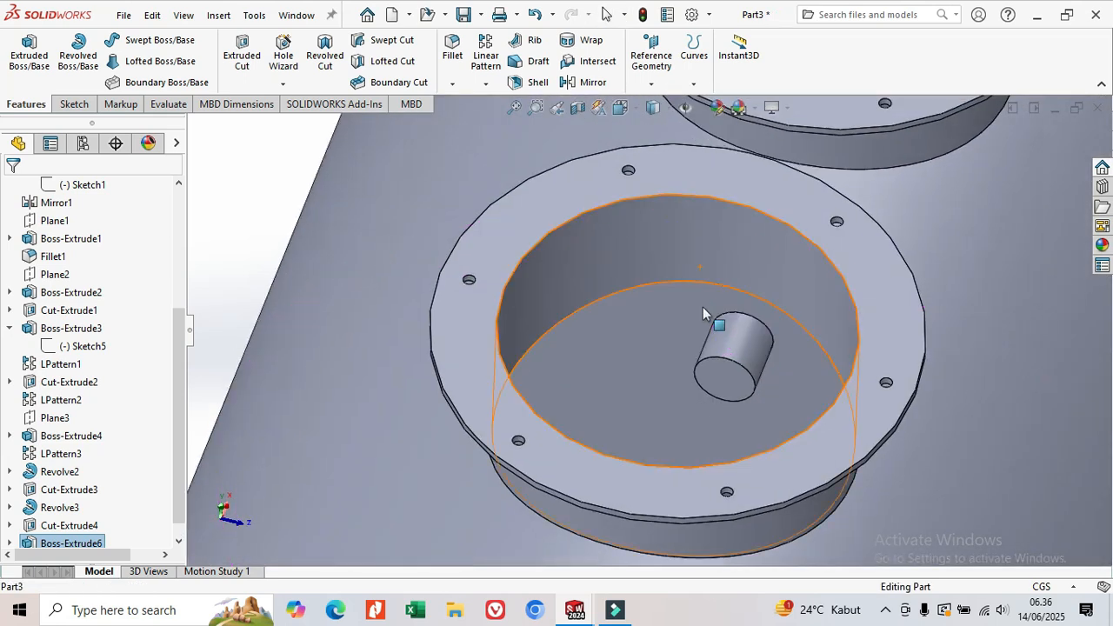
click(724, 376)
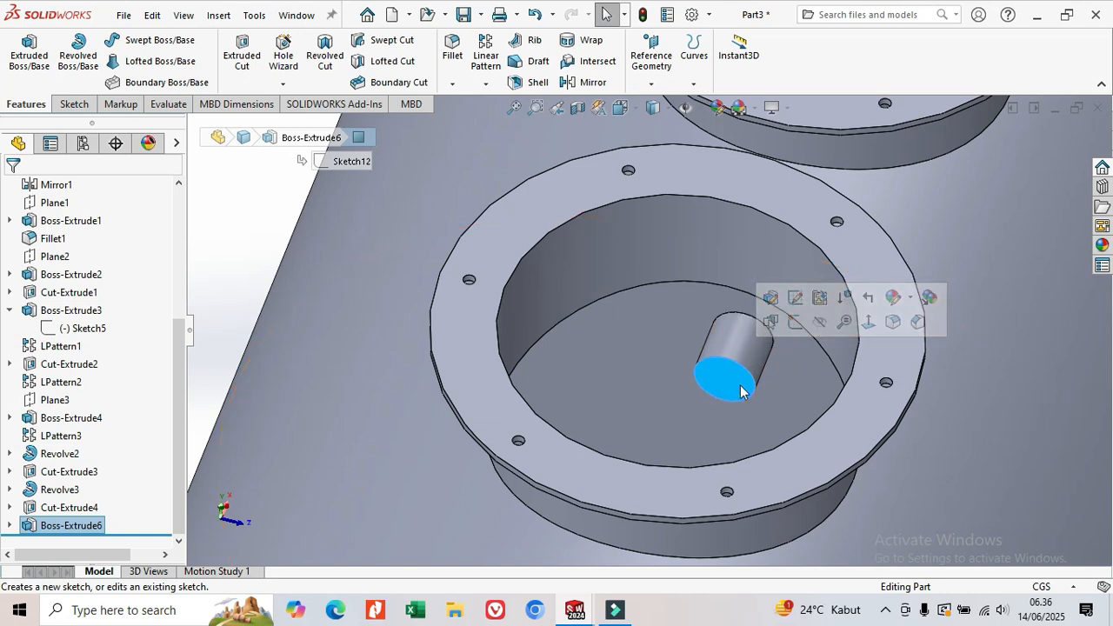
click(797, 324)
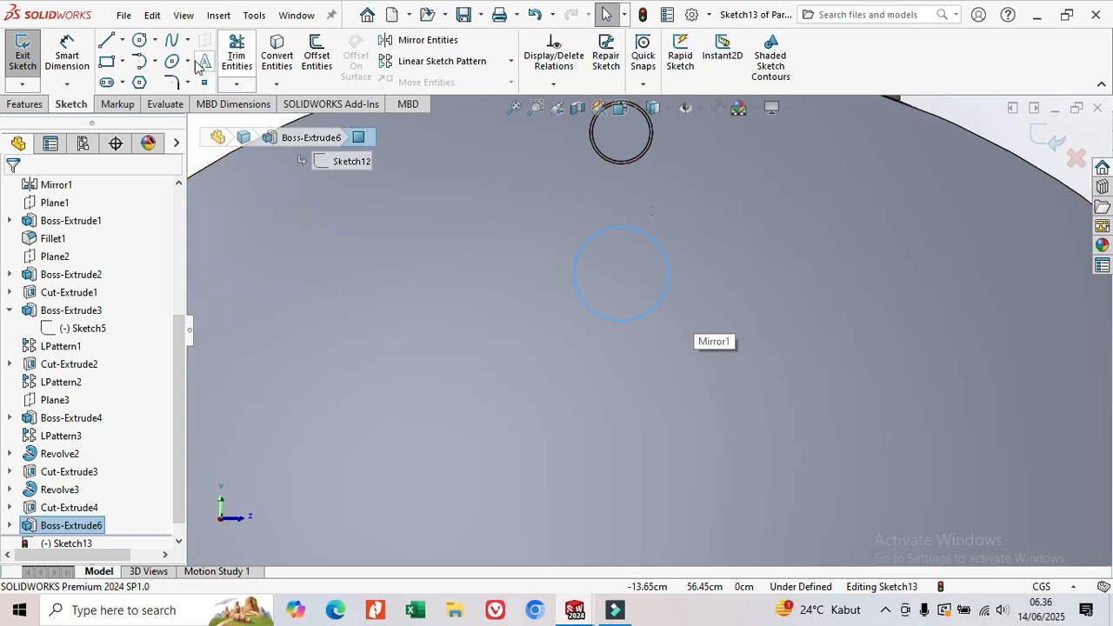
click(141, 41)
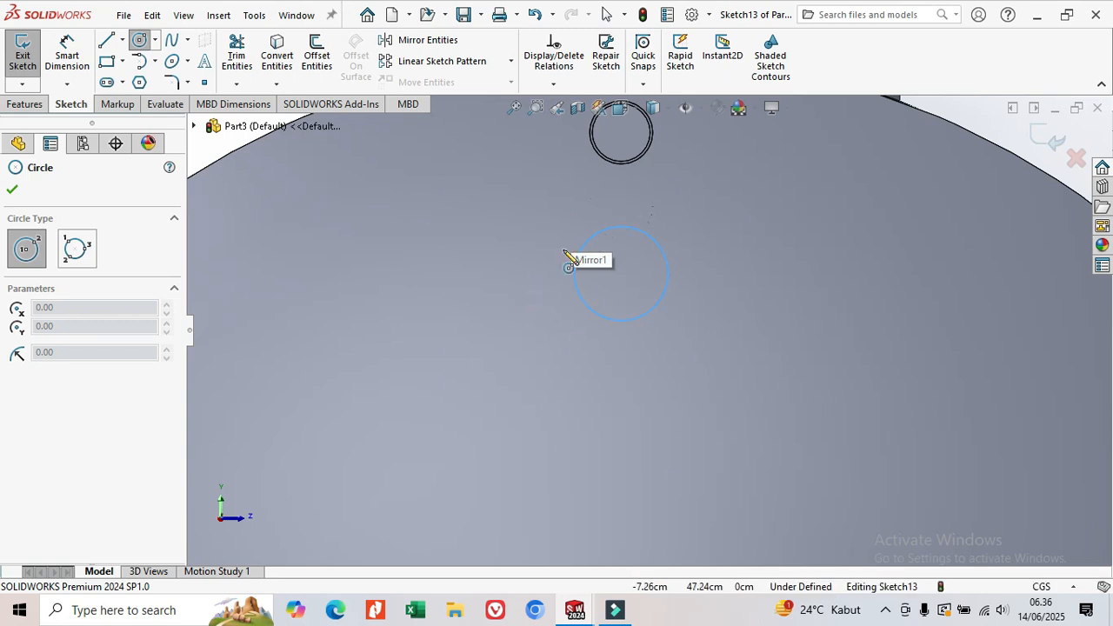
Create a planar section view parallel to the cylinder's end face with a 17.50 cm offset to expose the tank's interior
click(579, 108)
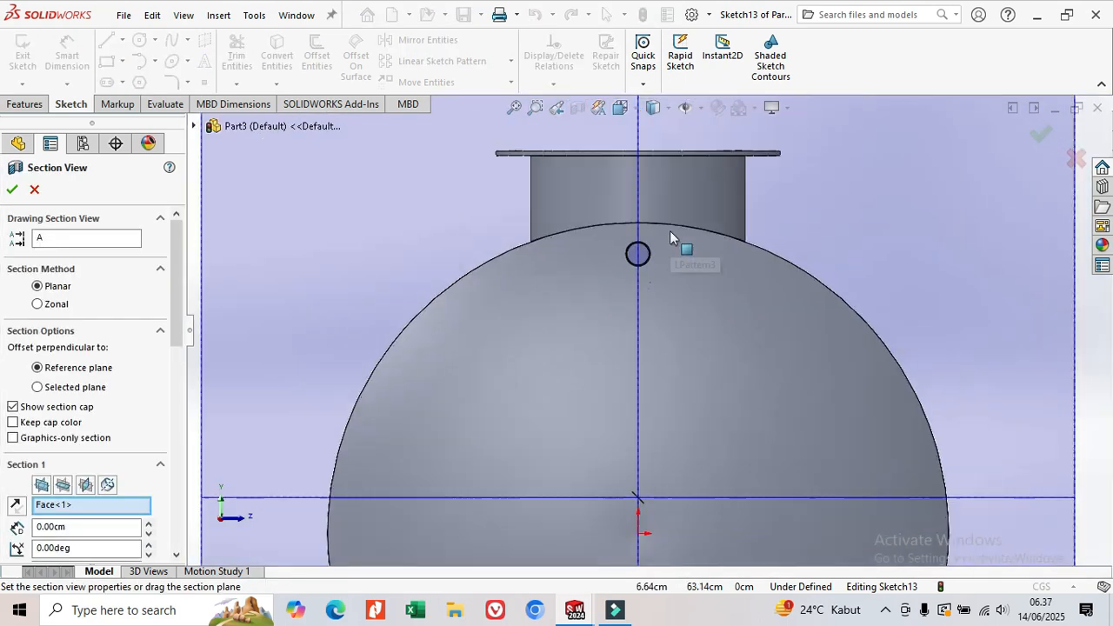
middle_drag(661, 236, 676, 293)
scroll(682, 269, up, 7)
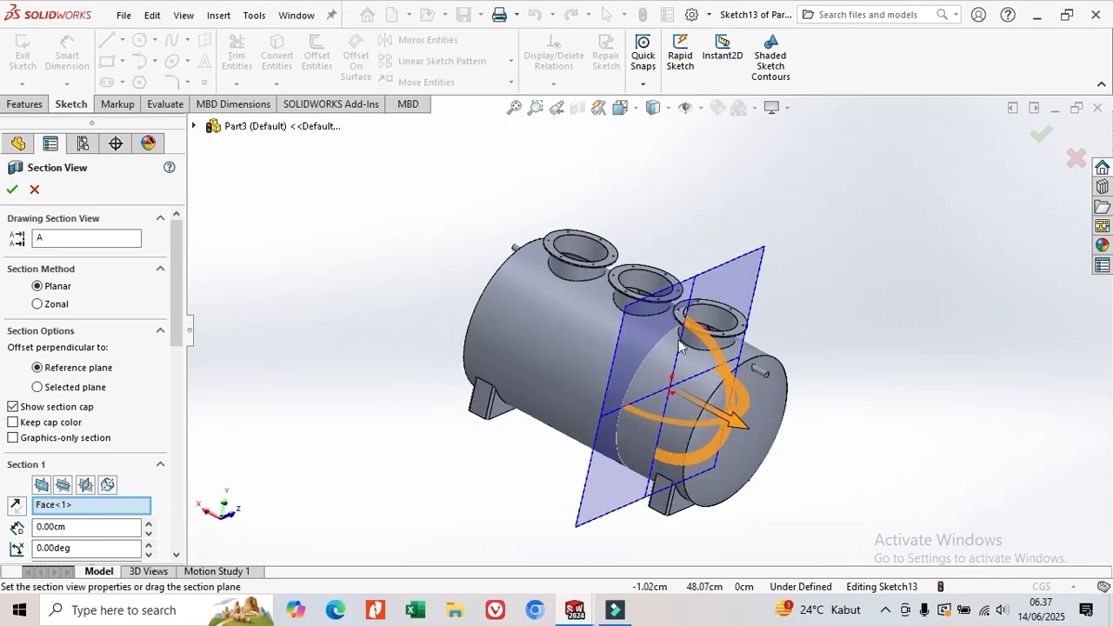
scroll(676, 294, down, 3)
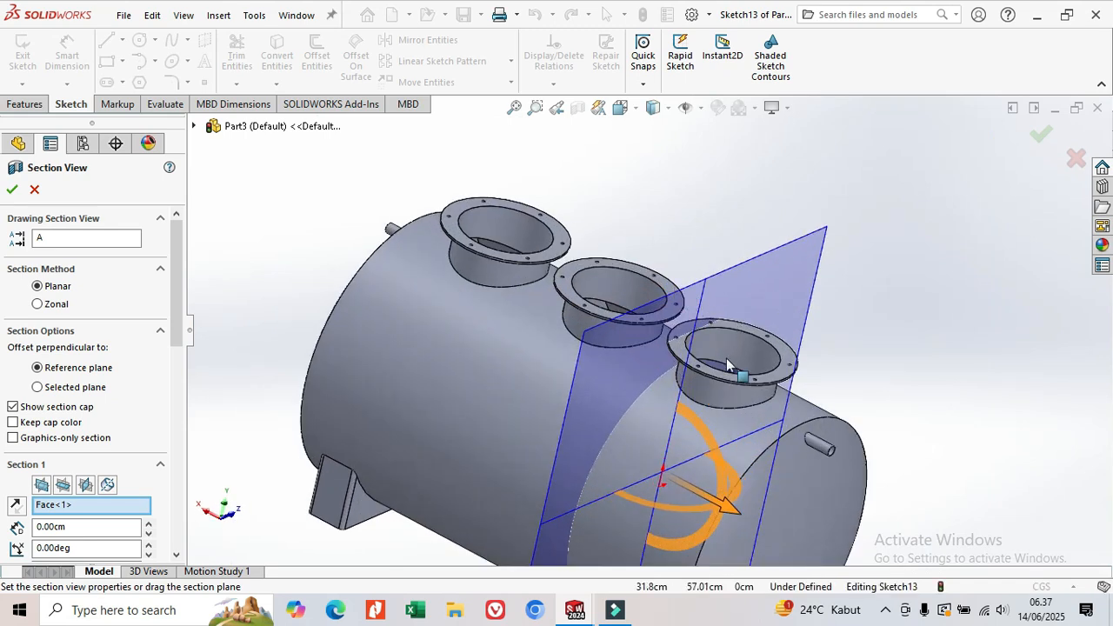
scroll(708, 414, up, 4)
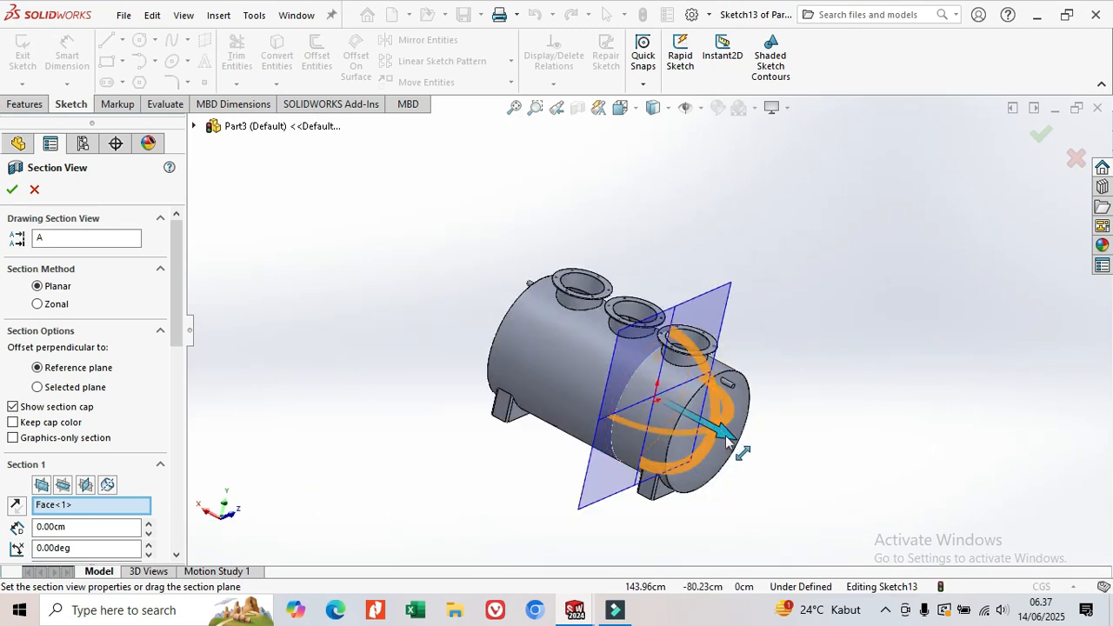
drag(725, 436, 741, 445)
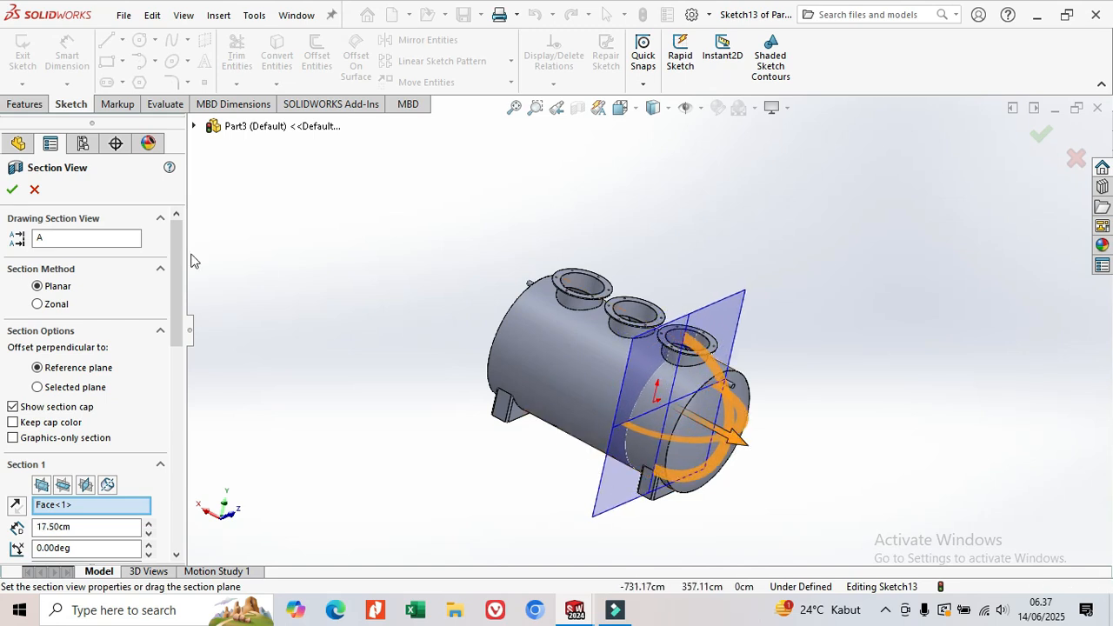
click(13, 190)
Sketch a circle about 6.52 cm in diameter on the cylinder's end face, concentric with its outer edge
middle_drag(765, 374, 652, 319)
scroll(633, 344, down, 7)
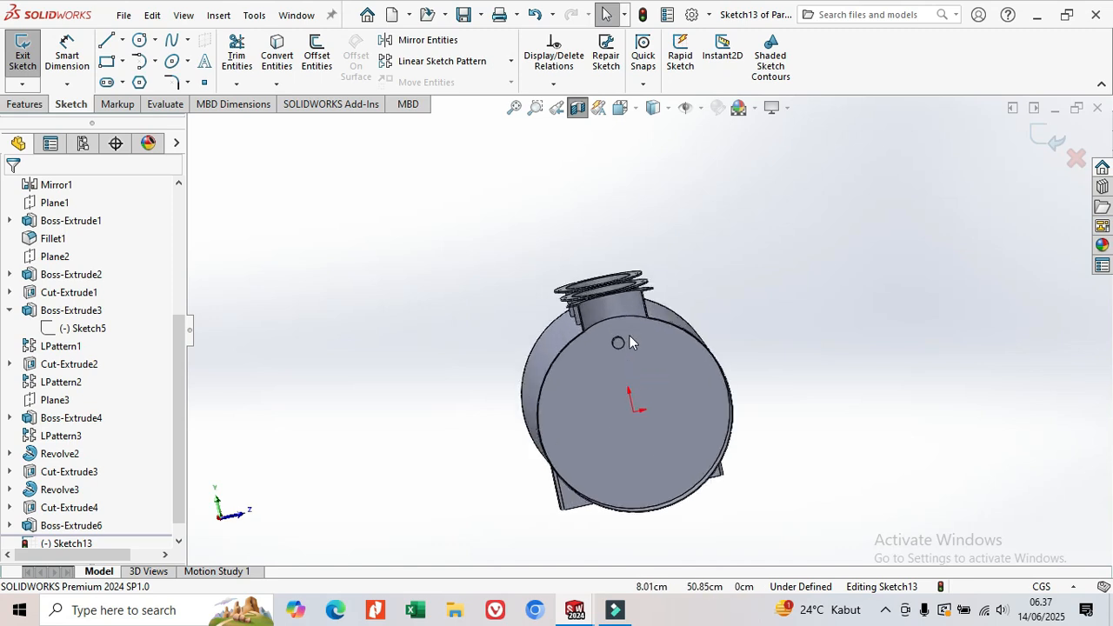
click(140, 41)
scroll(641, 353, down, 4)
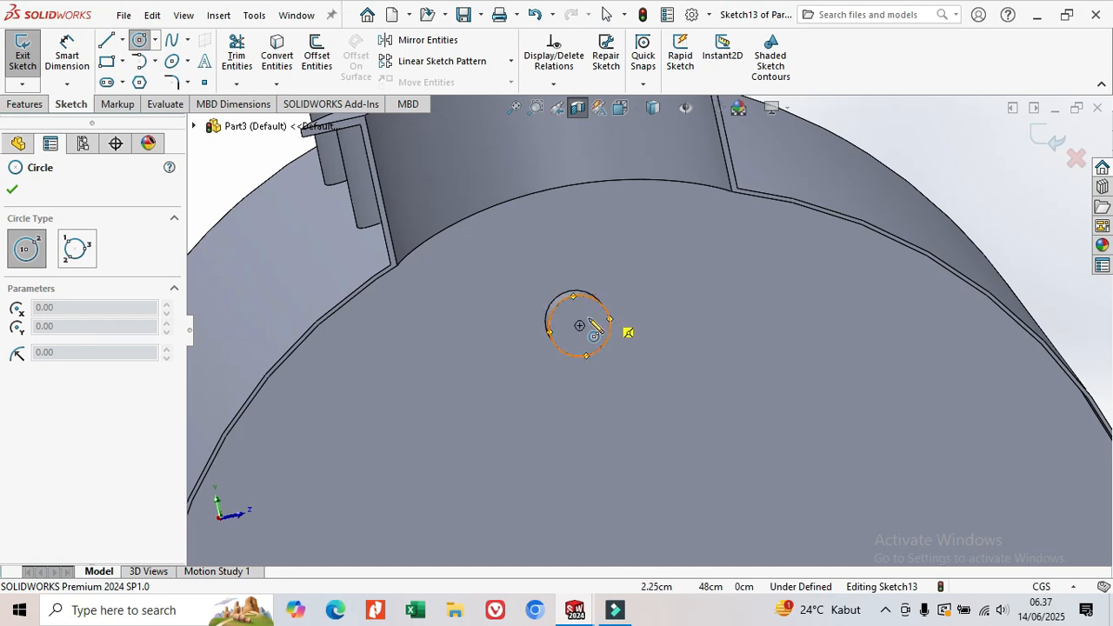
click(581, 325)
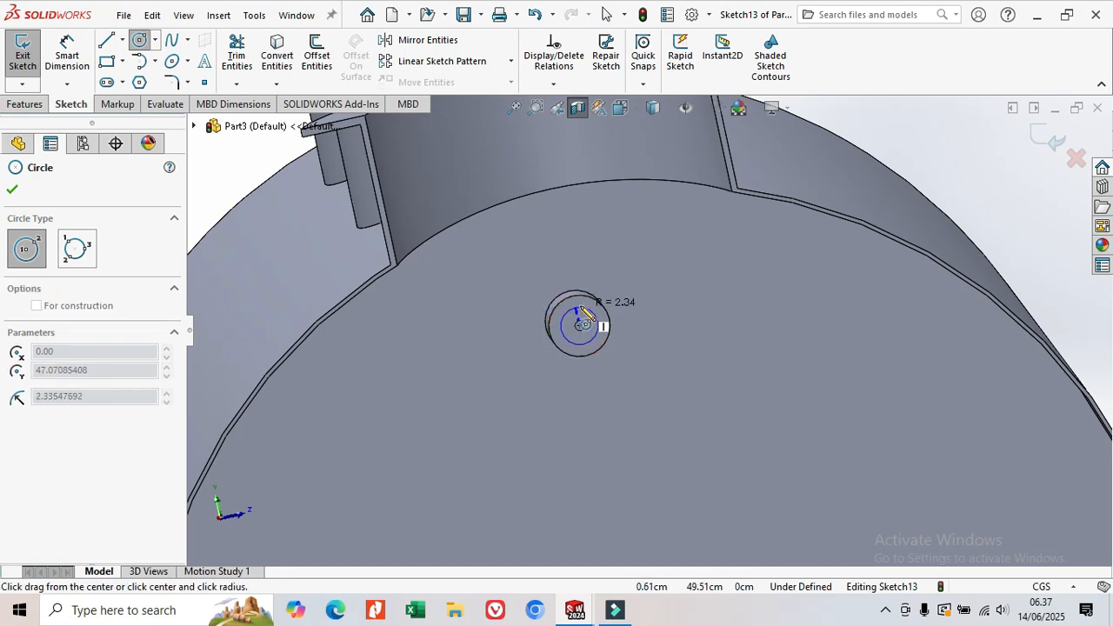
scroll(583, 313, down, 3)
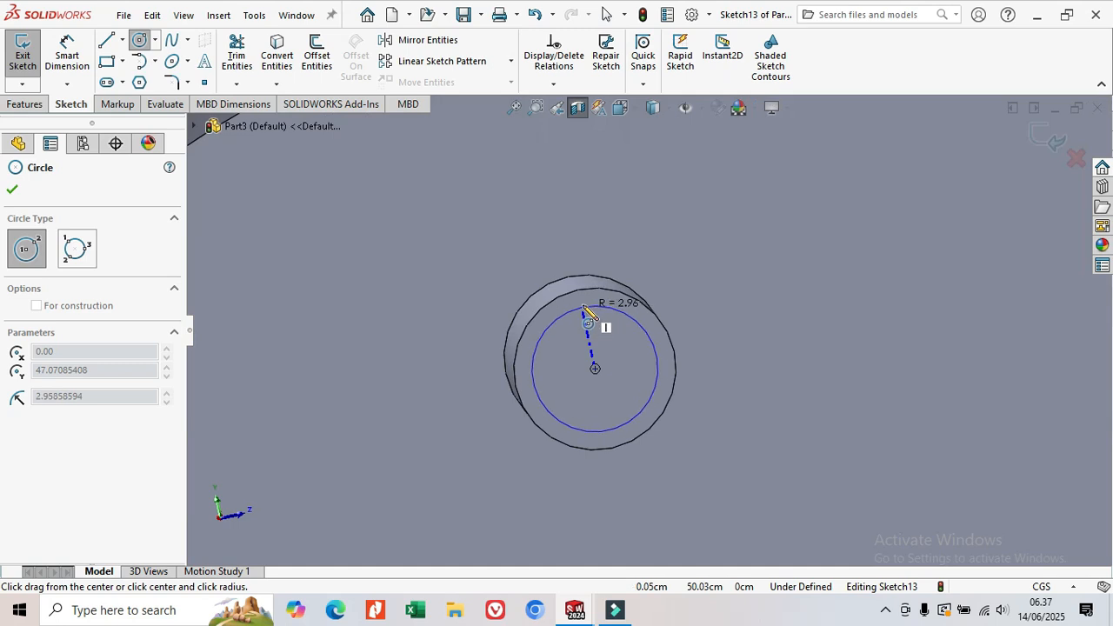
click(586, 308)
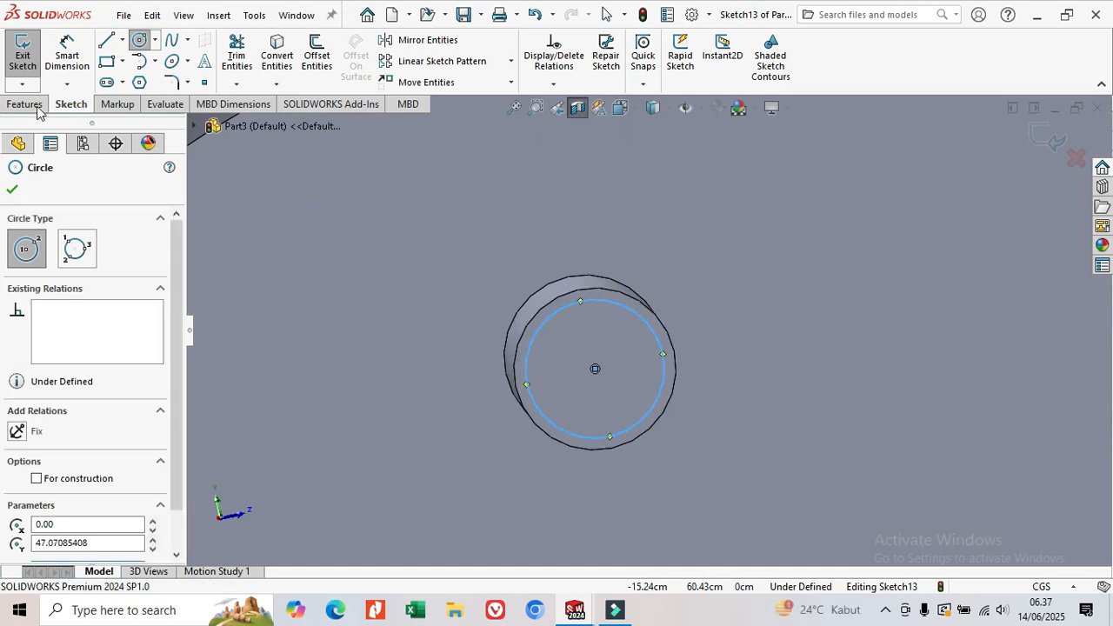
Dimension the gap between the sketched circle and the cylinder's outer edge and set it to 0.2 cm
click(67, 54)
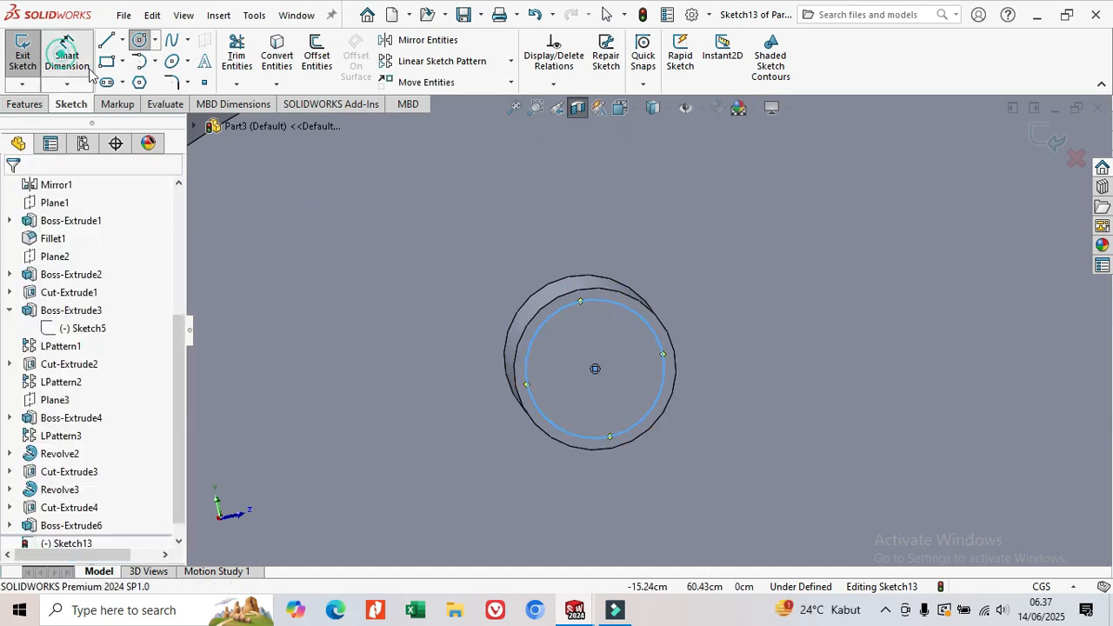
click(638, 315)
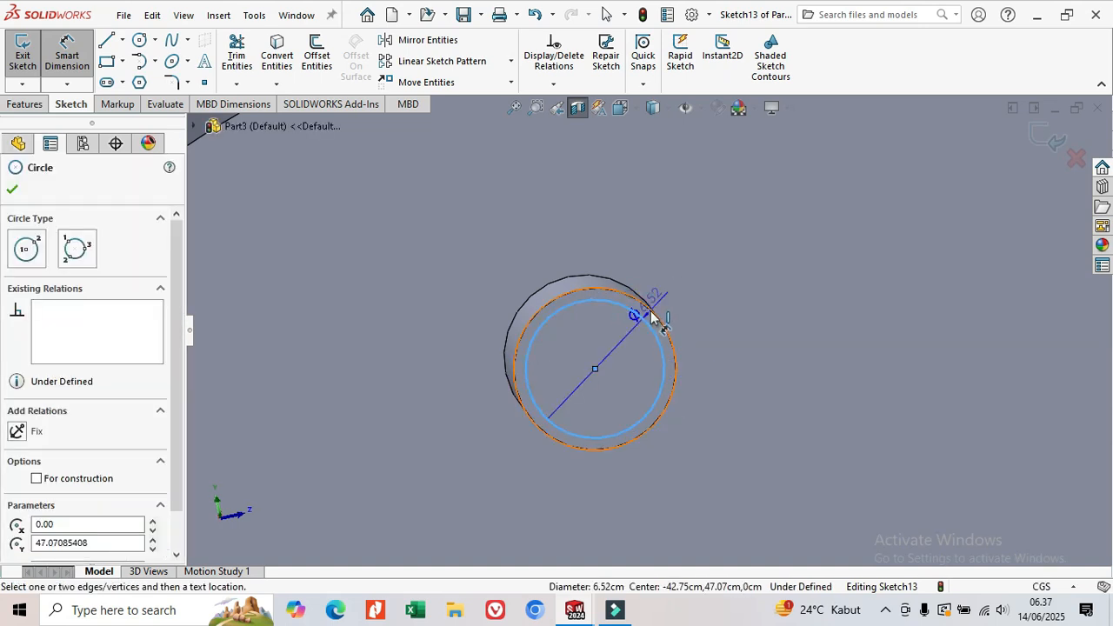
click(649, 305)
click(684, 252)
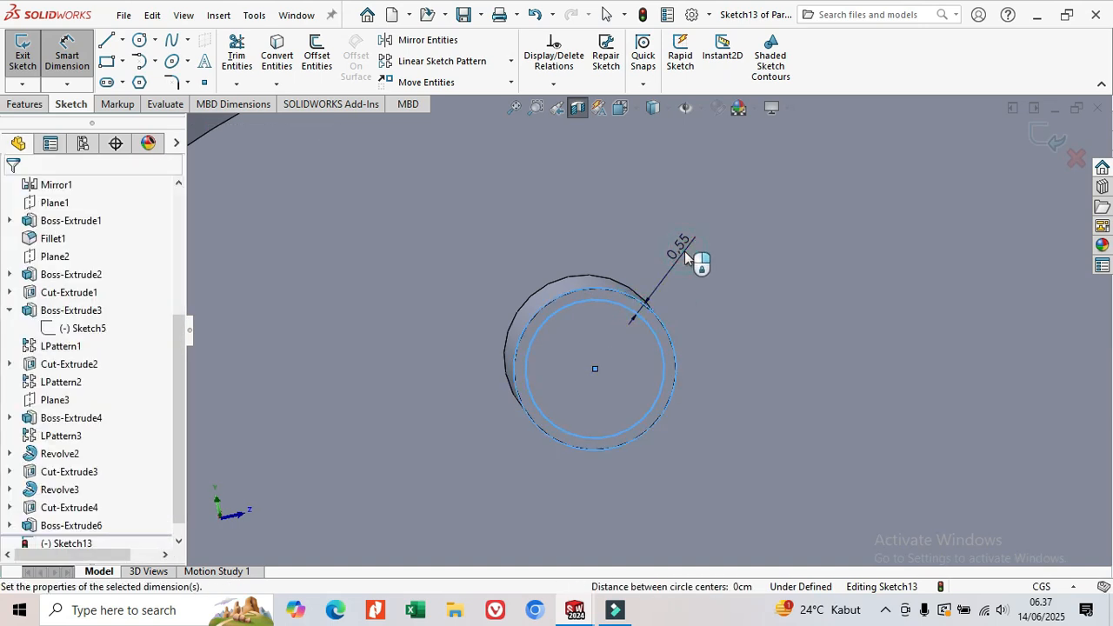
text(0)
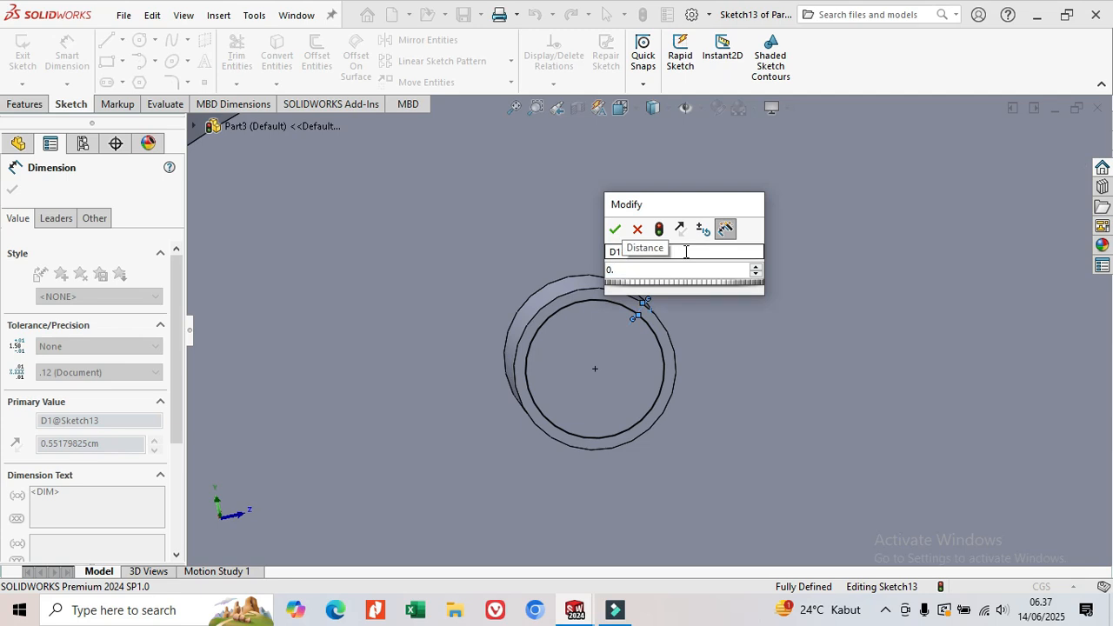
text(.2)
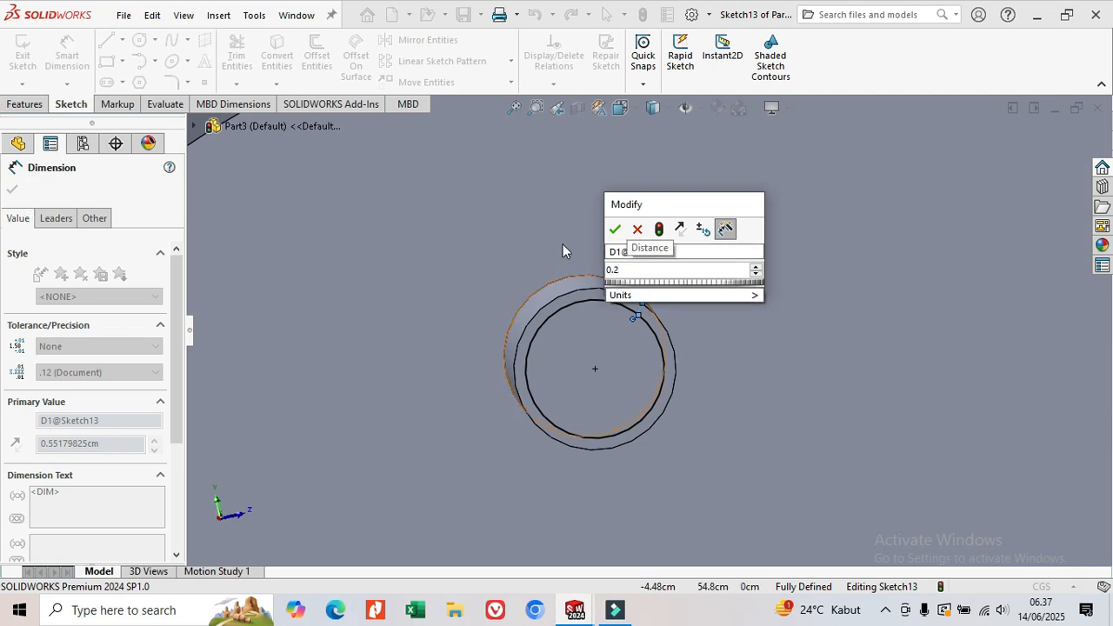
click(617, 230)
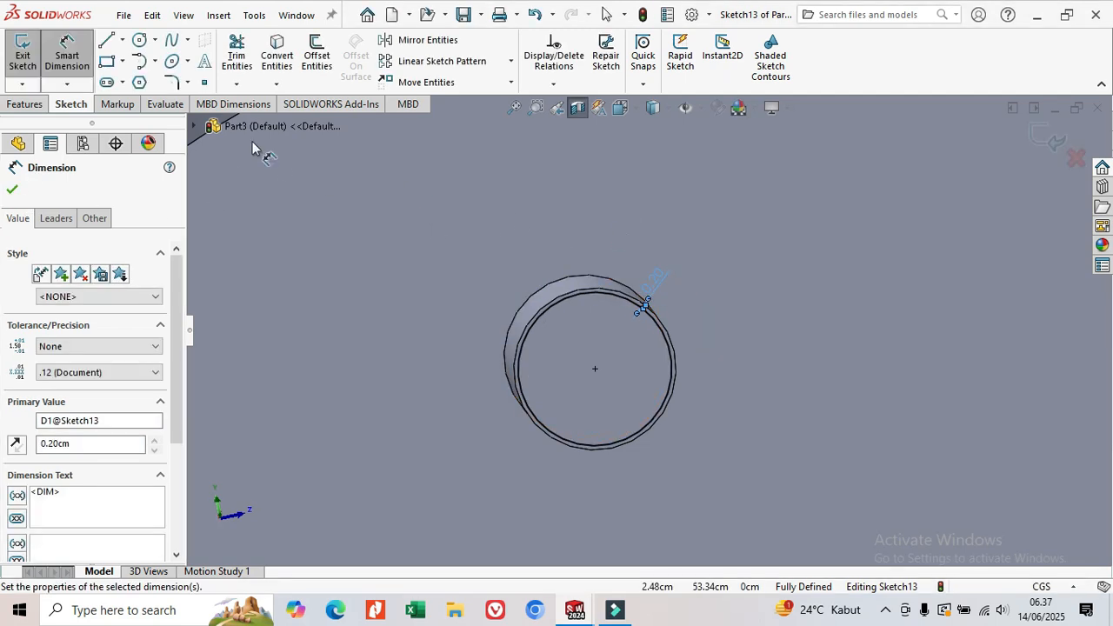
click(24, 103)
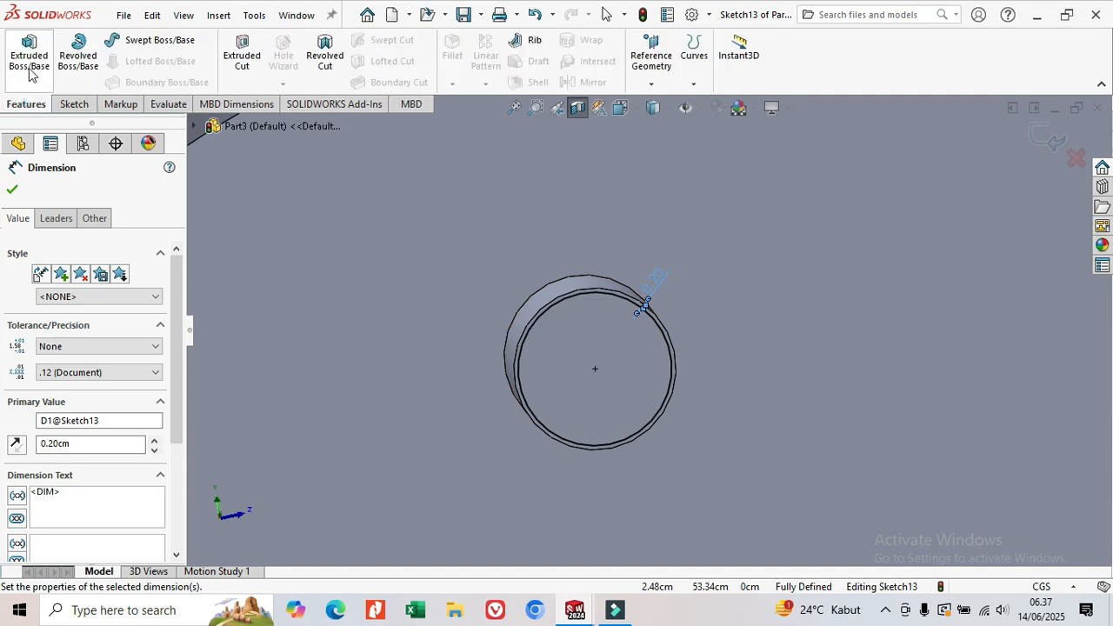
Cut the sketched circle through the short cylinder with a mid-plane extruded cut 15 cm deep
click(29, 59)
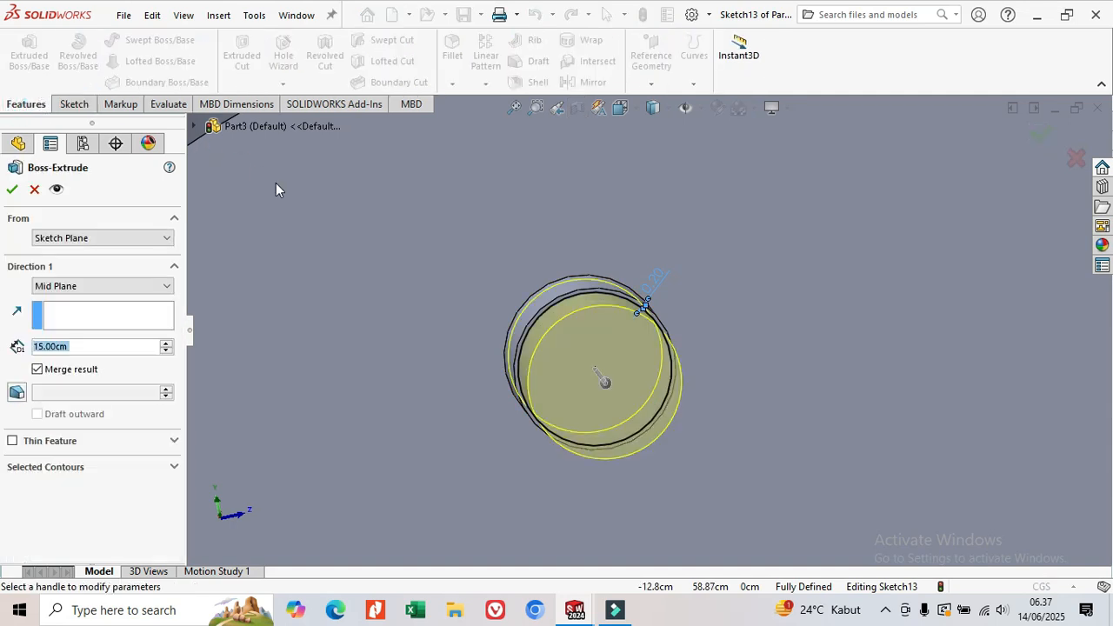
click(35, 189)
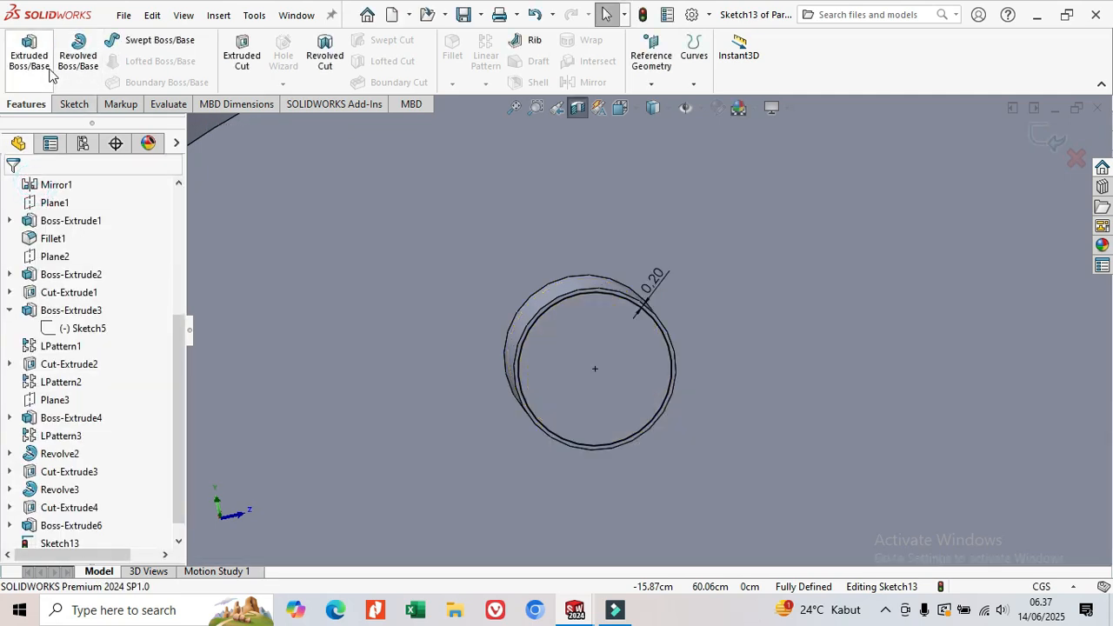
click(241, 55)
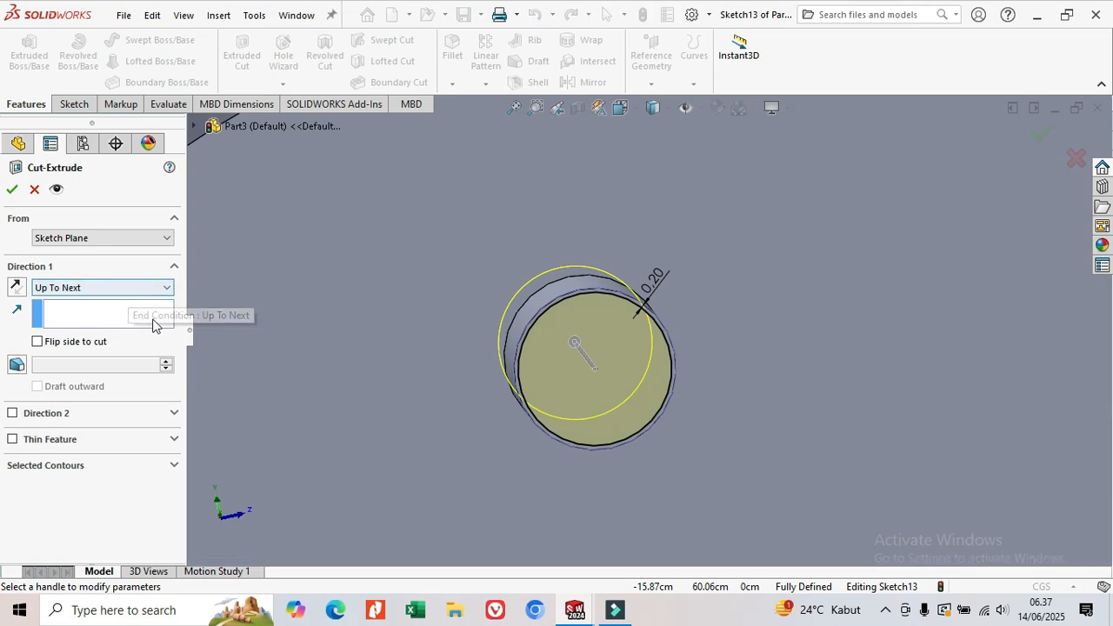
click(165, 288)
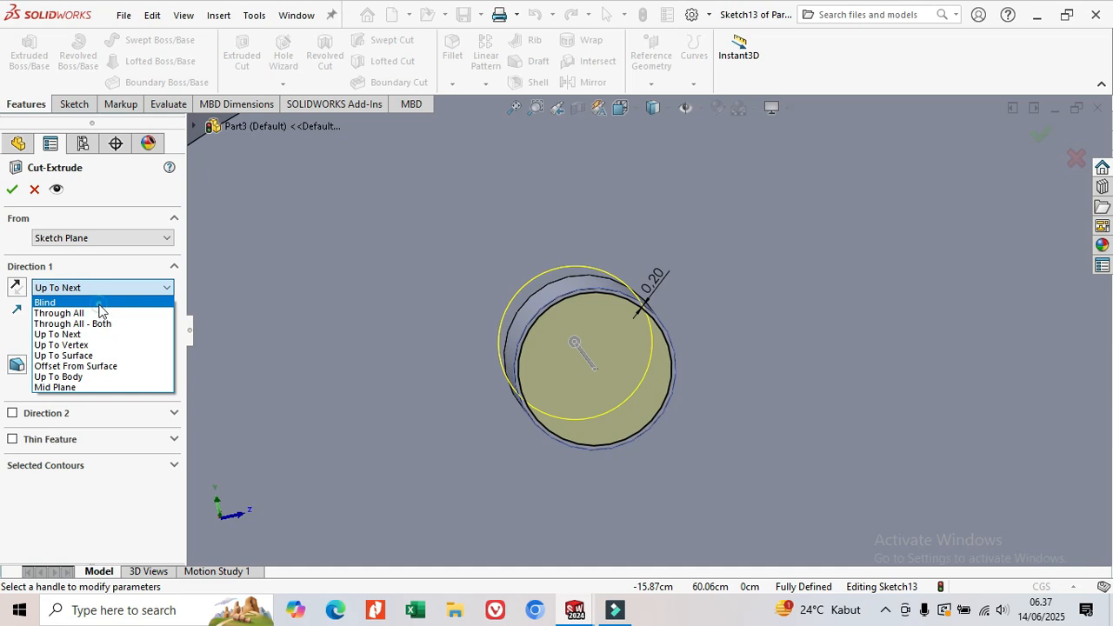
click(98, 303)
click(167, 288)
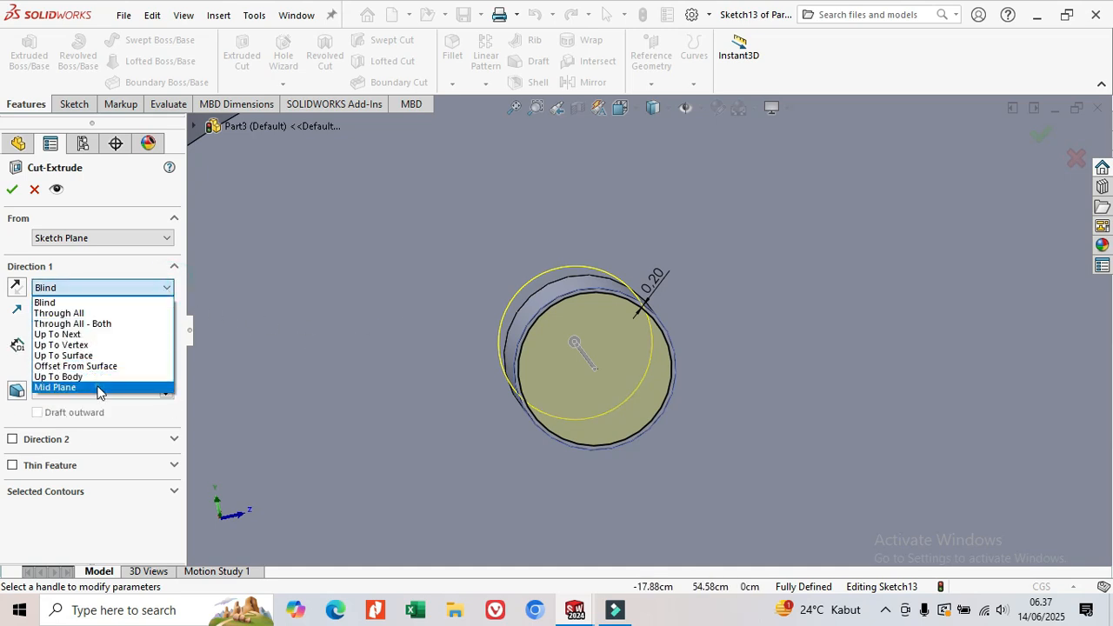
click(97, 387)
middle_drag(498, 331, 459, 351)
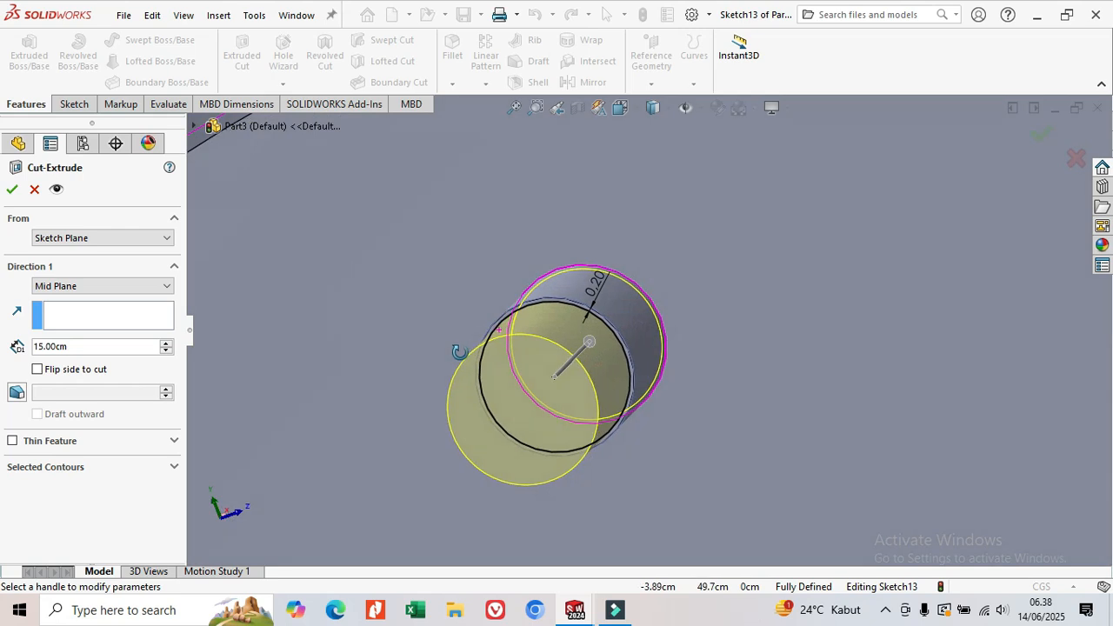
click(12, 190)
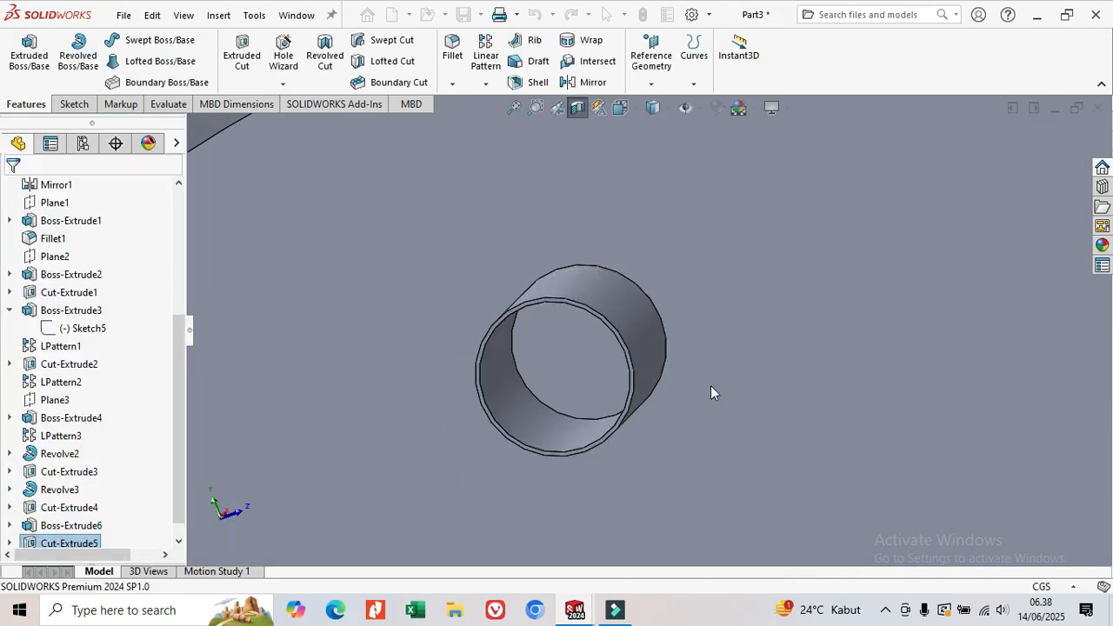
Turn off the section view and inspect the hollowed cylinder through the flanged opening
middle_drag(598, 368, 611, 435)
click(616, 332)
scroll(611, 435, up, 4)
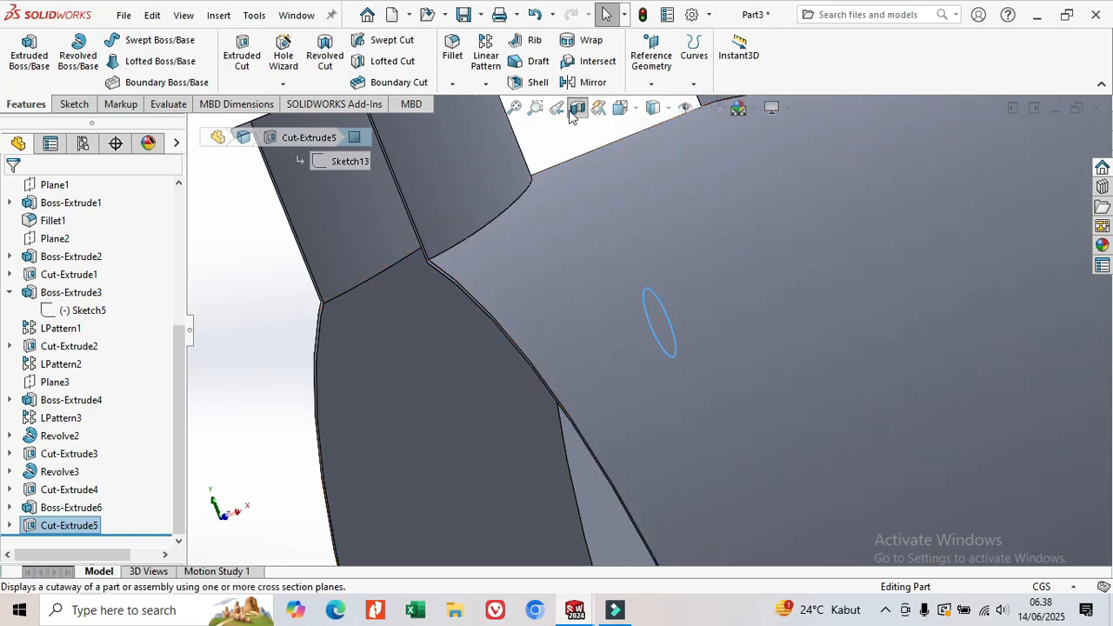
scroll(606, 224, up, 3)
scroll(536, 438, up, 5)
middle_drag(616, 348, 589, 393)
scroll(550, 154, down, 5)
middle_drag(567, 187, 670, 96)
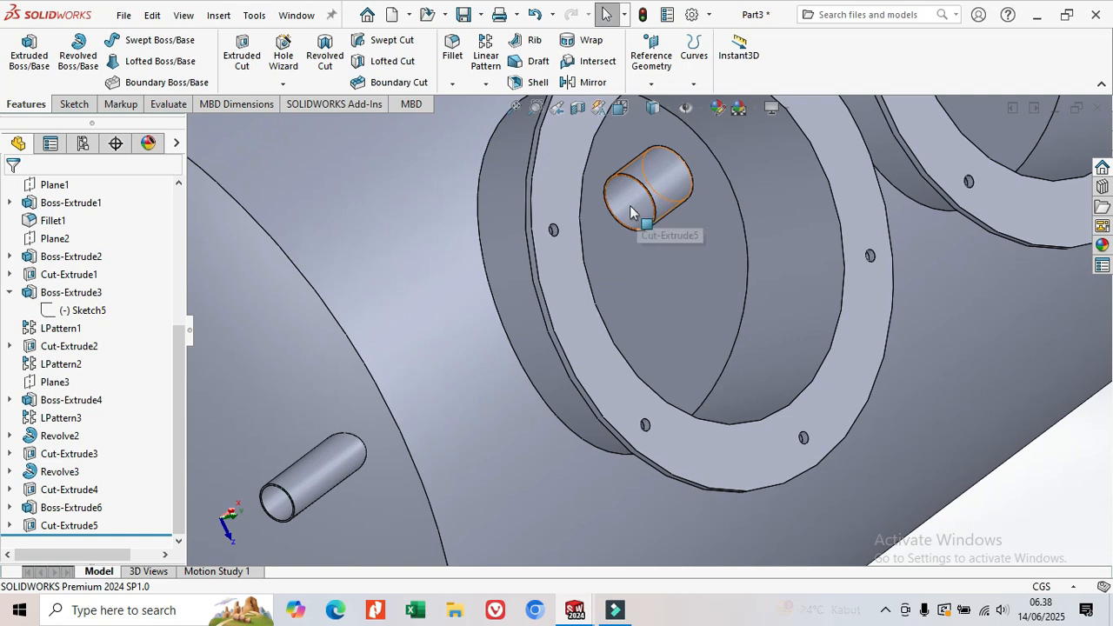
Edit the cylinder's bore cut so its end condition is Up To Next
click(85, 525)
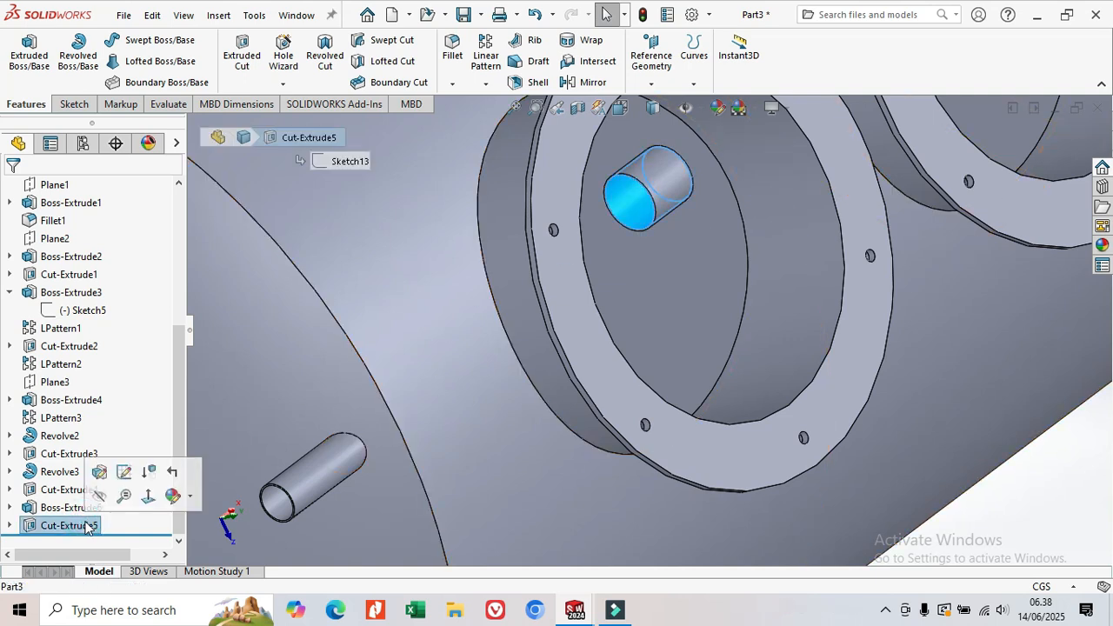
click(108, 476)
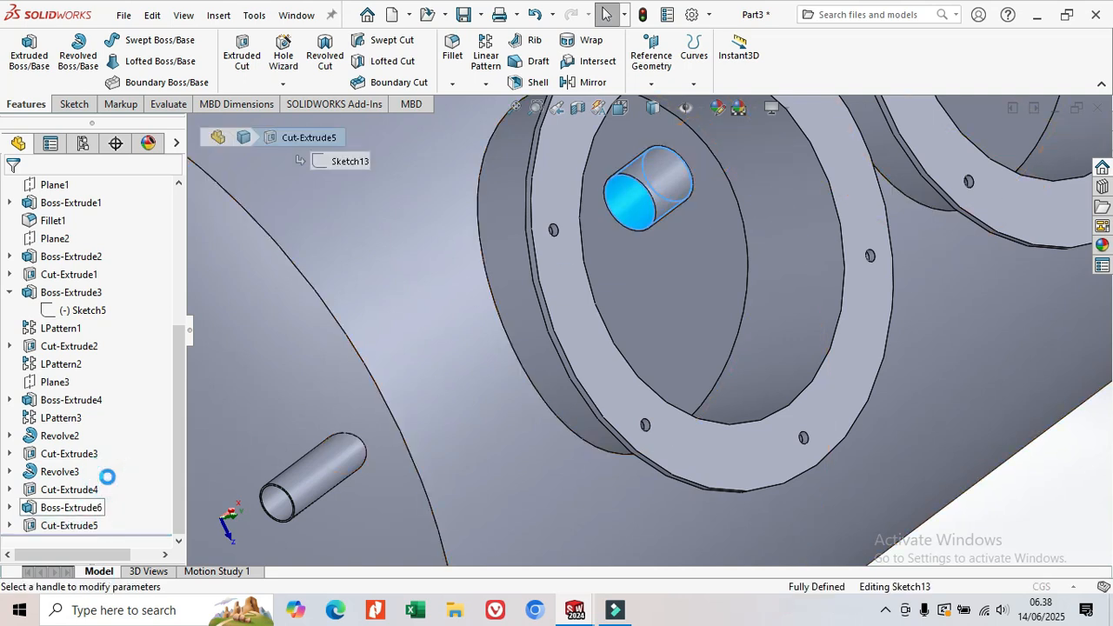
click(167, 292)
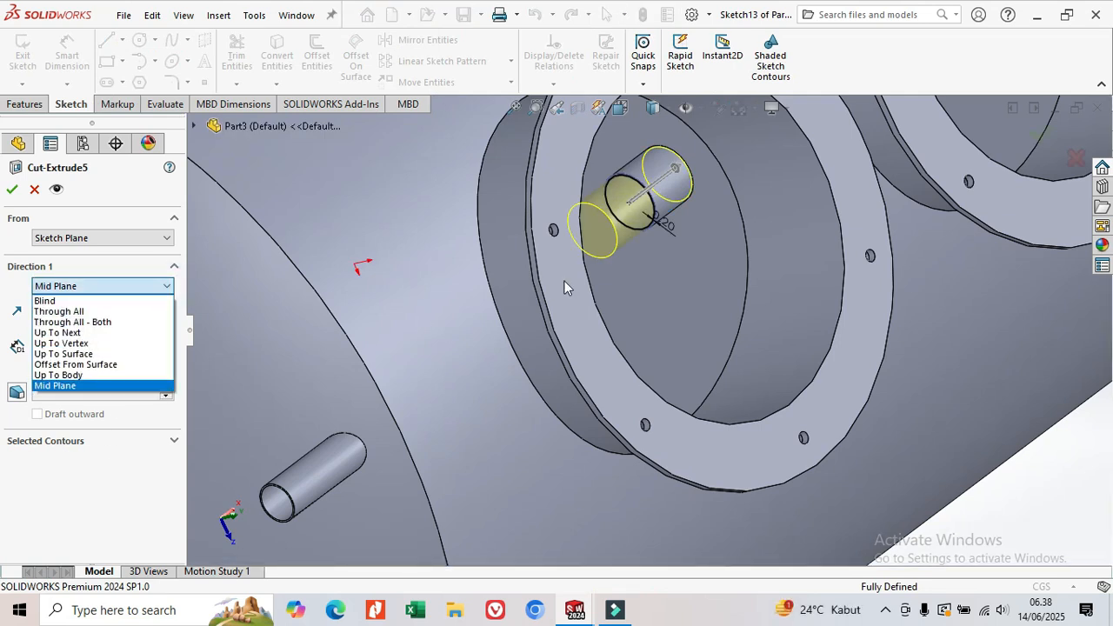
click(80, 332)
middle_drag(670, 282, 556, 383)
click(12, 189)
Examine the hollow pipe through the flanged opening and identify its boss and cut features
middle_drag(711, 390, 717, 306)
scroll(717, 307, up, 4)
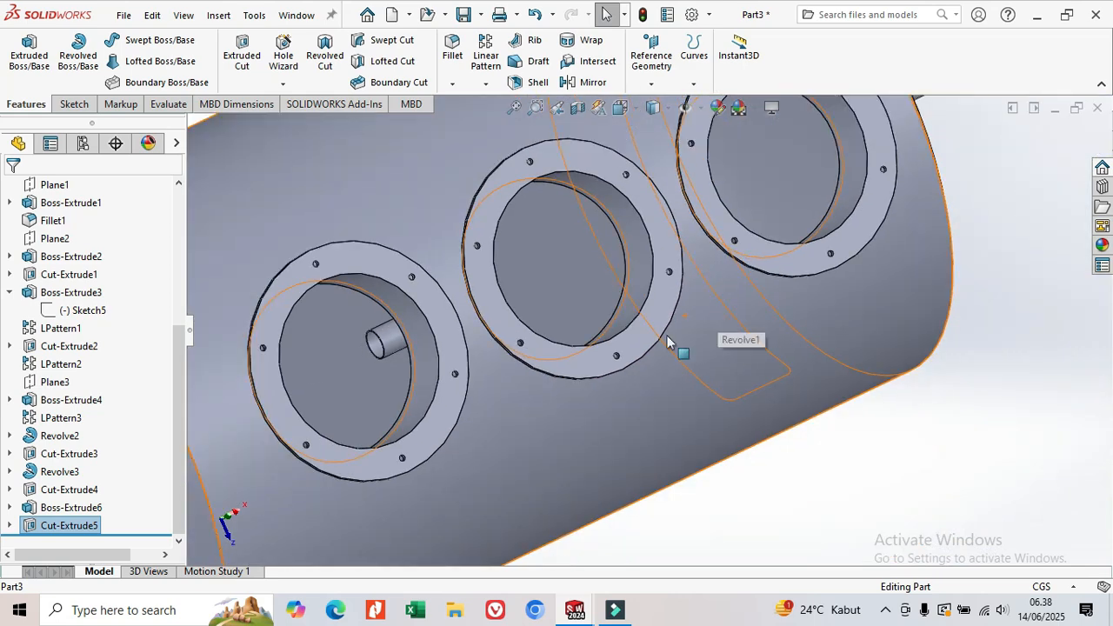
scroll(391, 370, down, 2)
scroll(413, 364, down, 2)
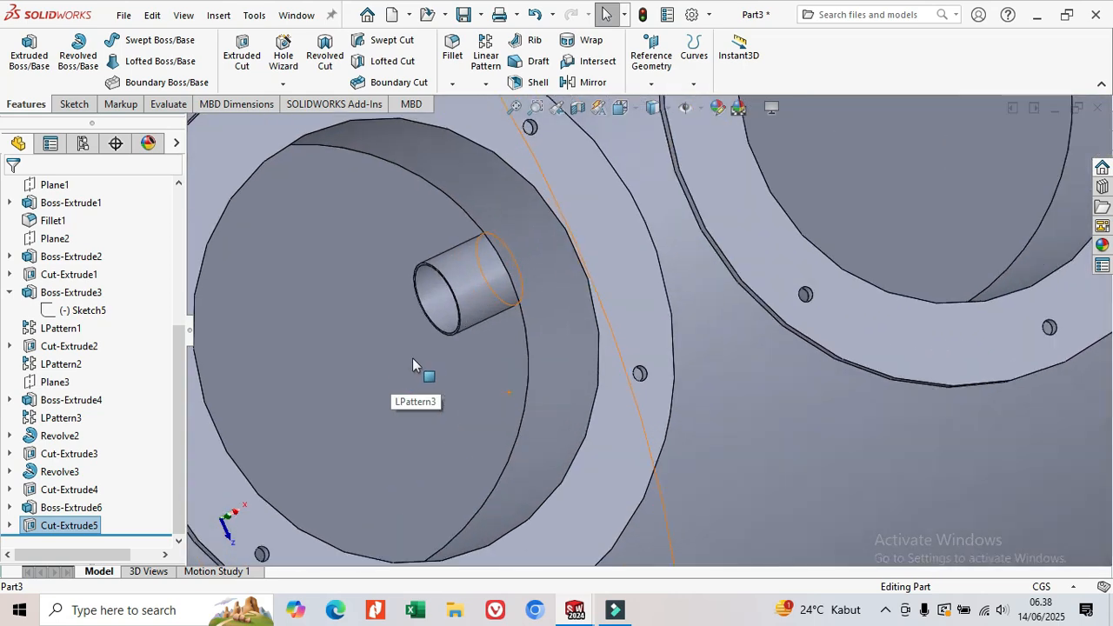
middle_drag(432, 367, 501, 323)
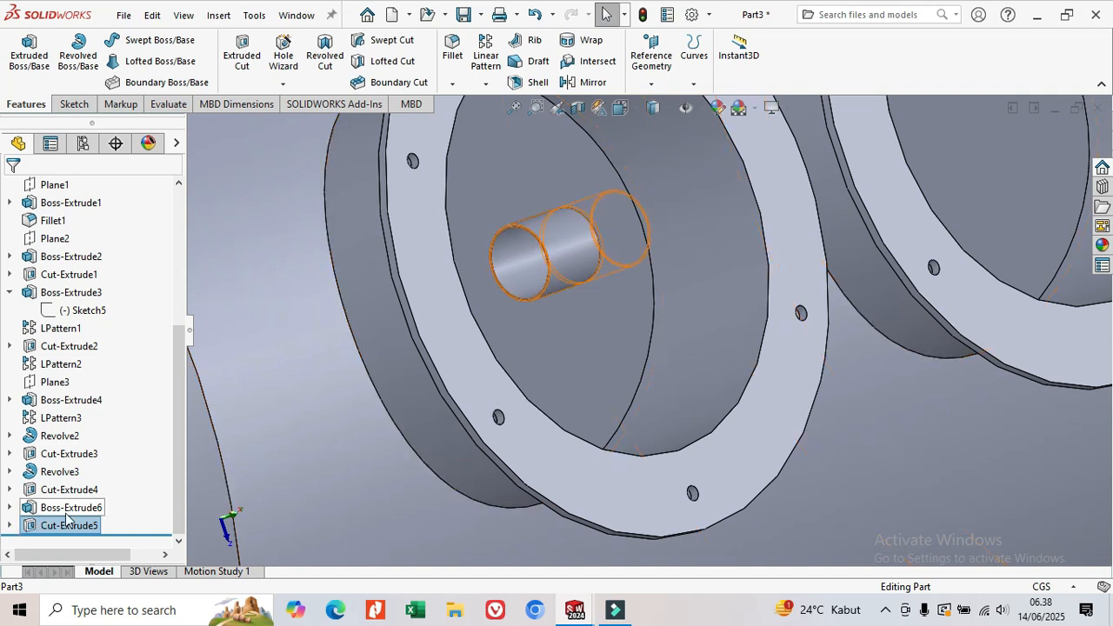
click(10, 526)
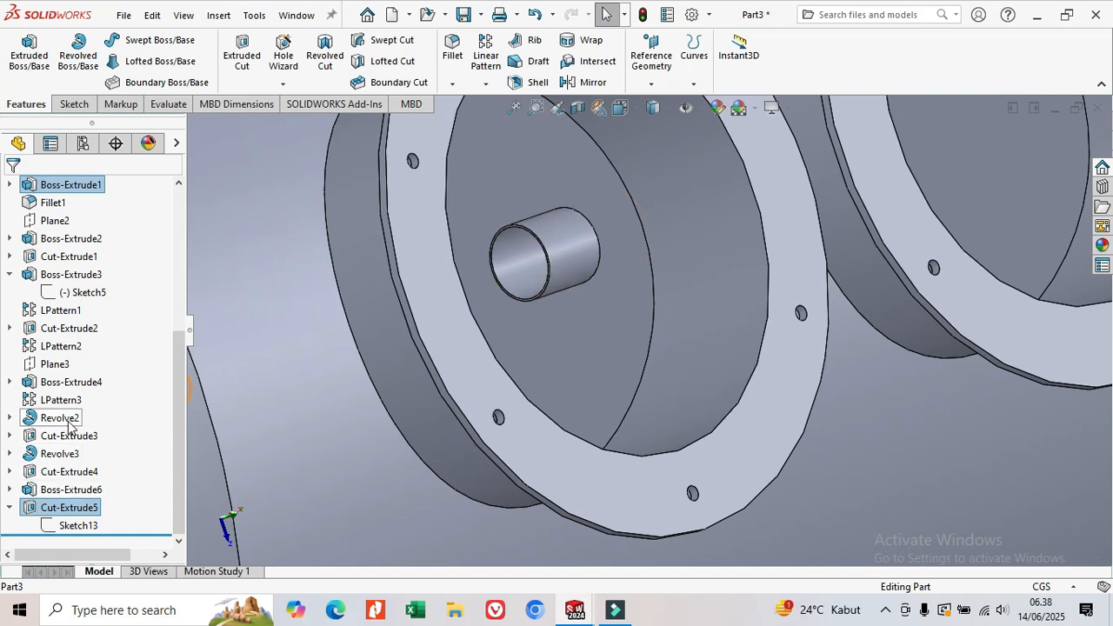
click(50, 495)
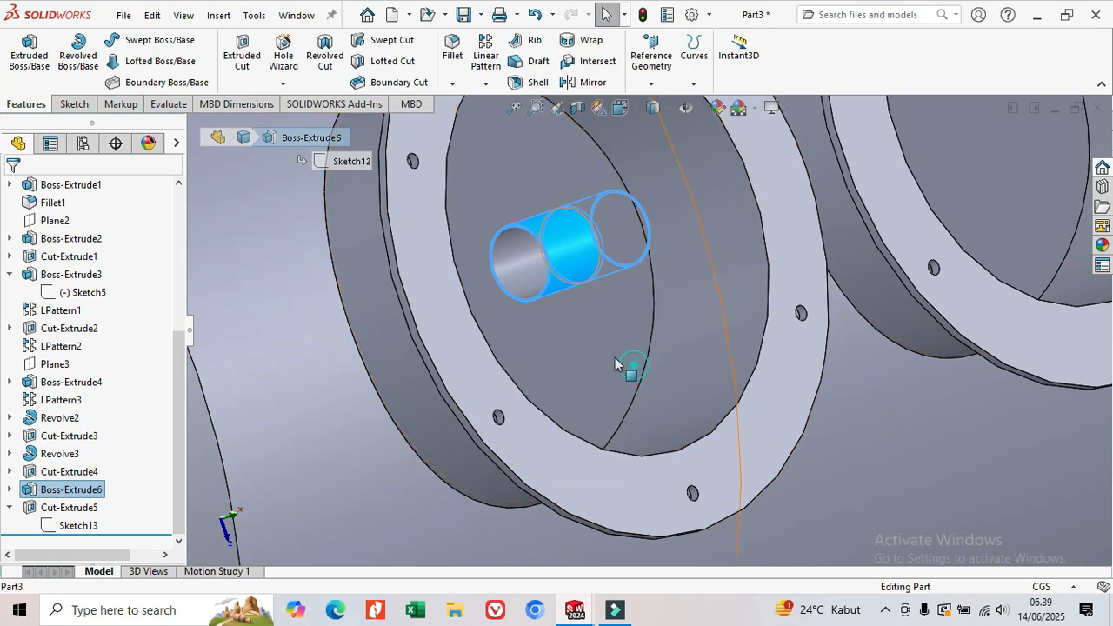
Start a sketch on the hollow pipe's ring-shaped end face and section the tank parallel to that face with a 17.50 cm offset
click(600, 331)
scroll(558, 240, down, 2)
scroll(558, 240, down, 3)
scroll(434, 318, down, 2)
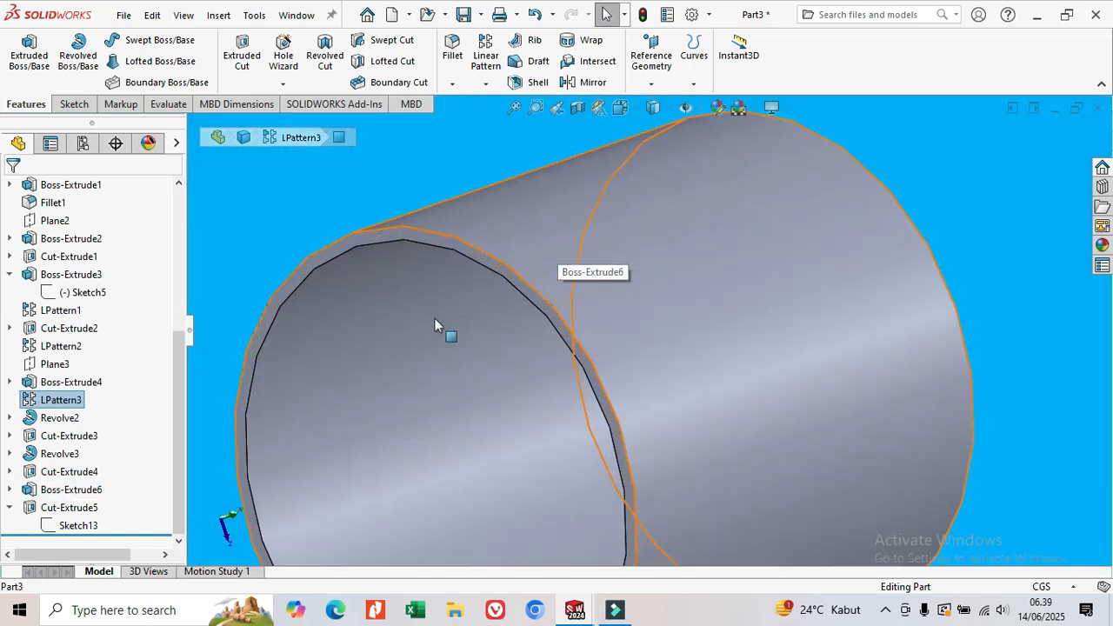
click(459, 248)
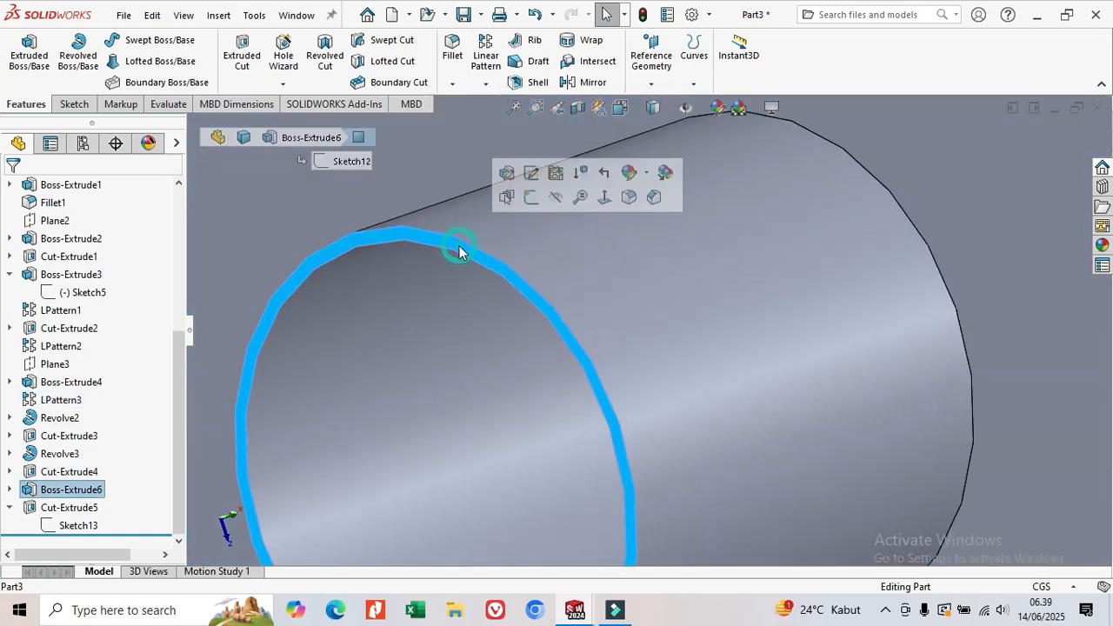
click(530, 199)
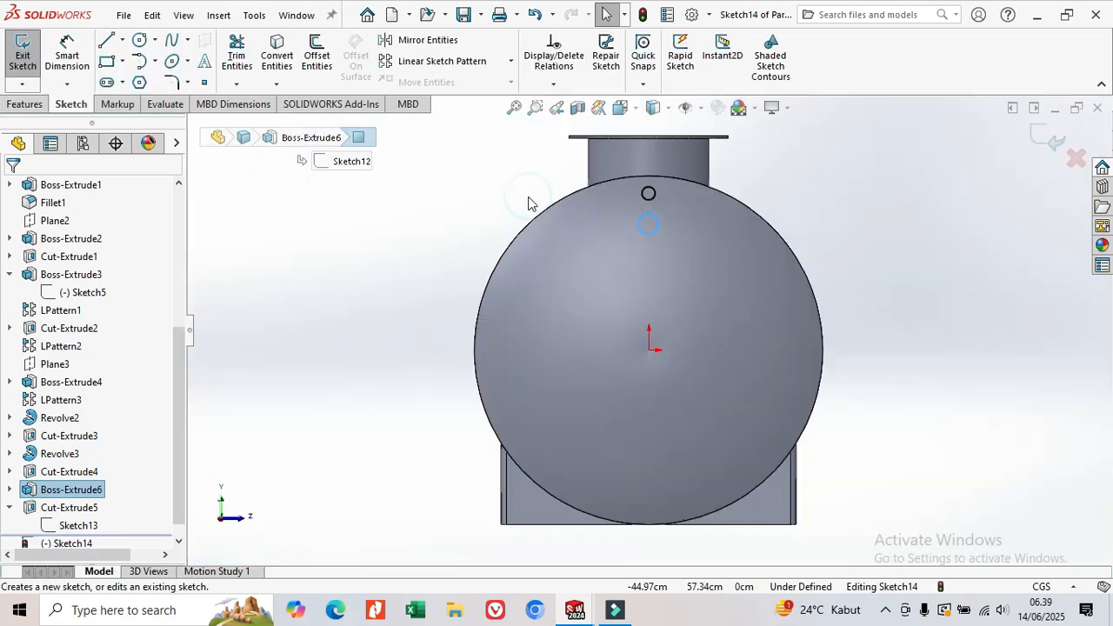
click(578, 108)
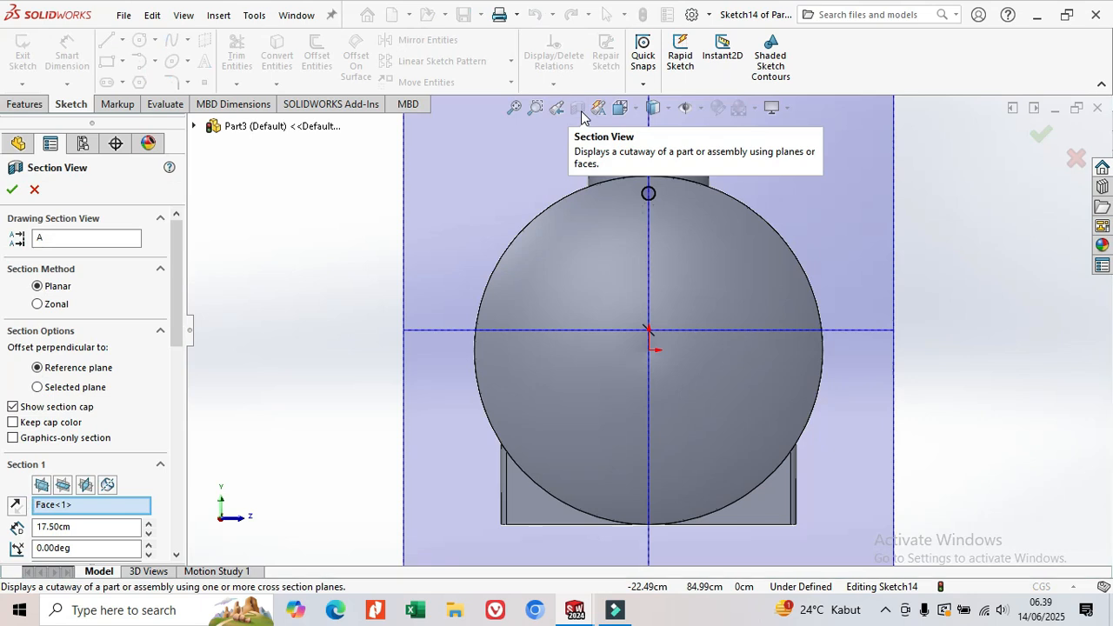
click(12, 193)
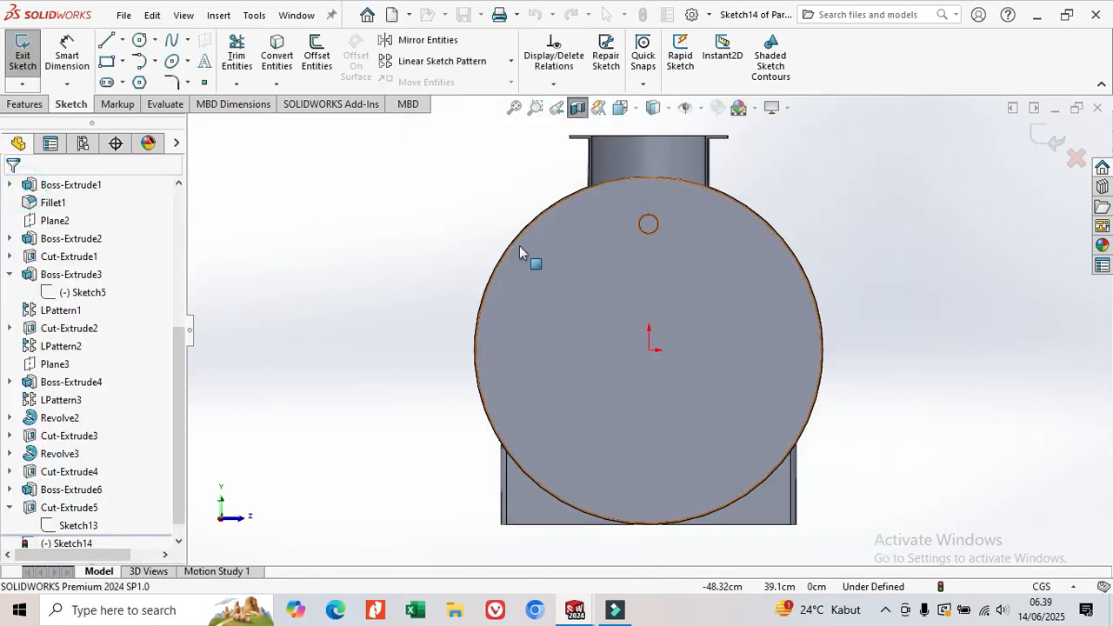
Sketch a vertical rectangle about 3.83 cm wide and 16.58 cm high, from the pipe's vertical centreline to just past its outer edge
scroll(657, 232, down, 3)
scroll(663, 239, down, 3)
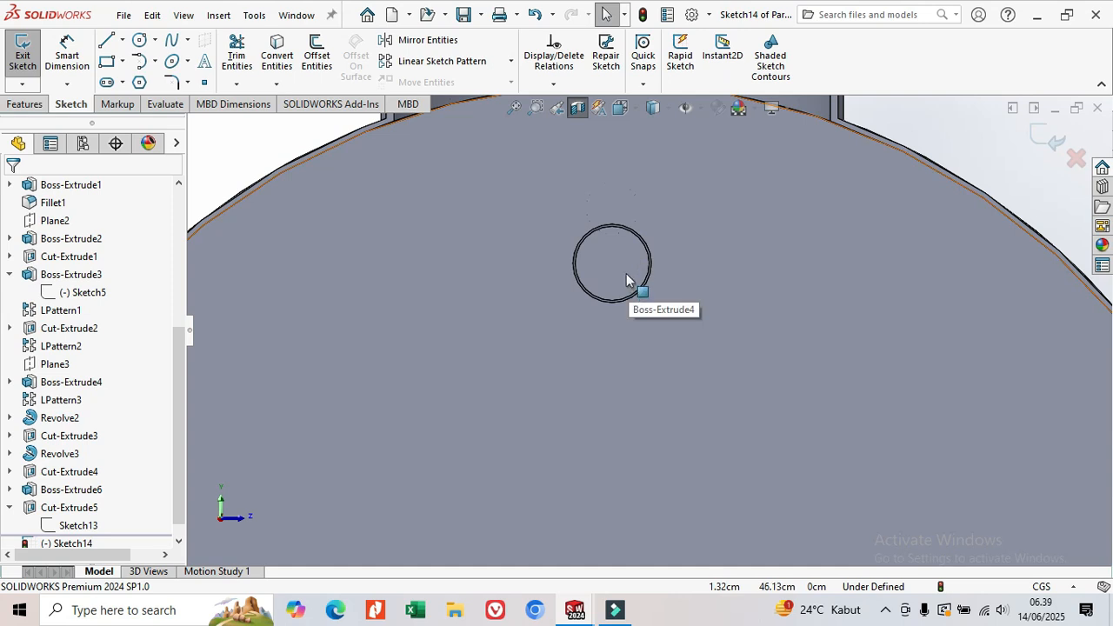
scroll(627, 280, down, 1)
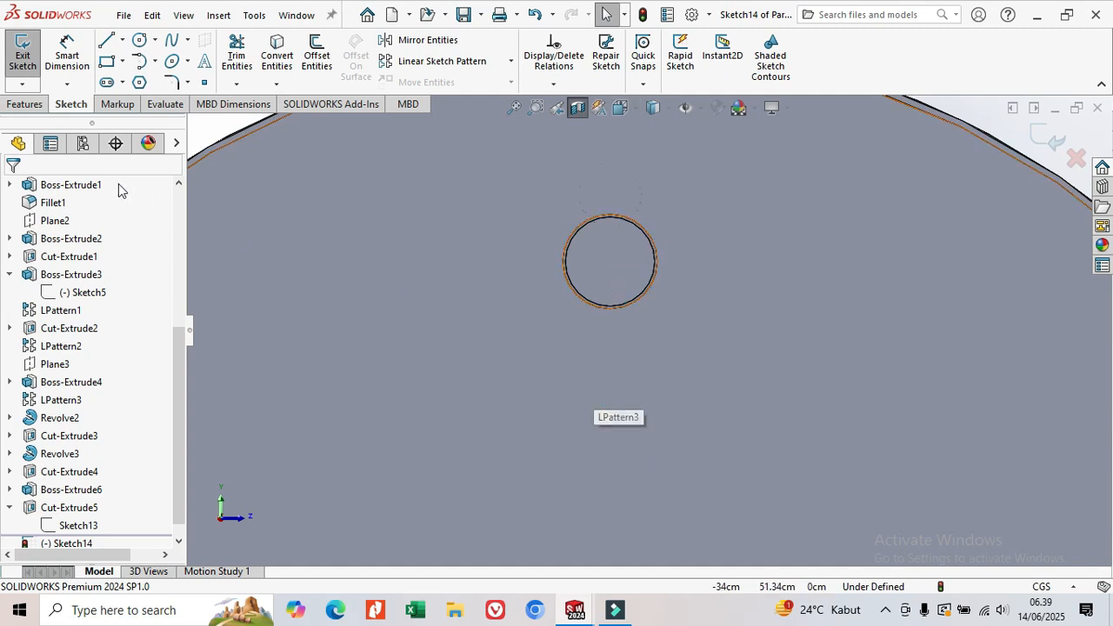
click(109, 62)
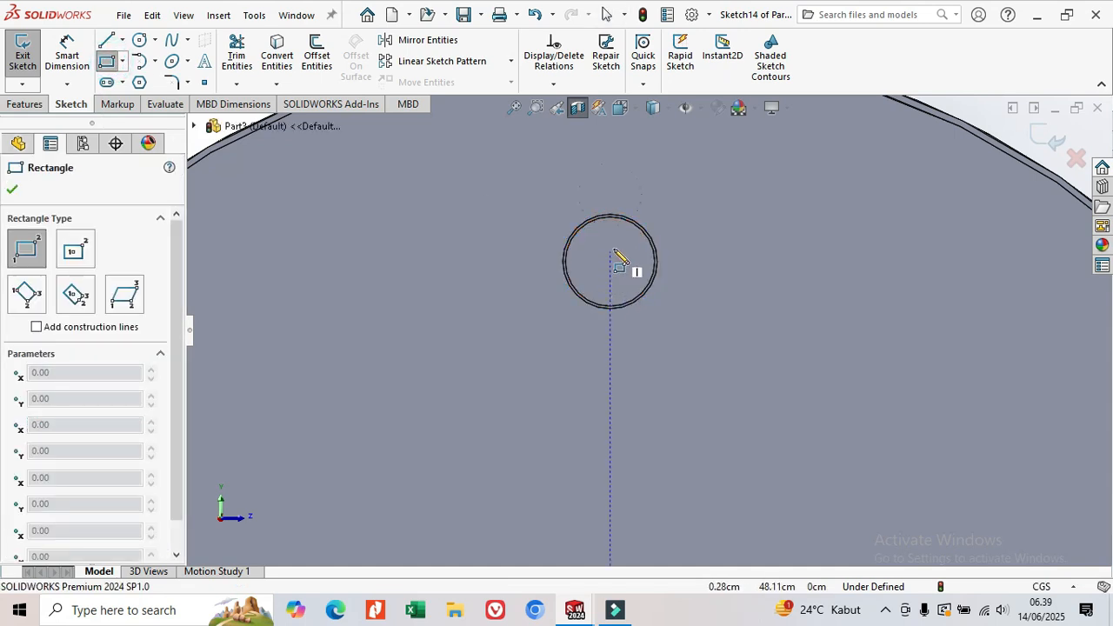
click(611, 159)
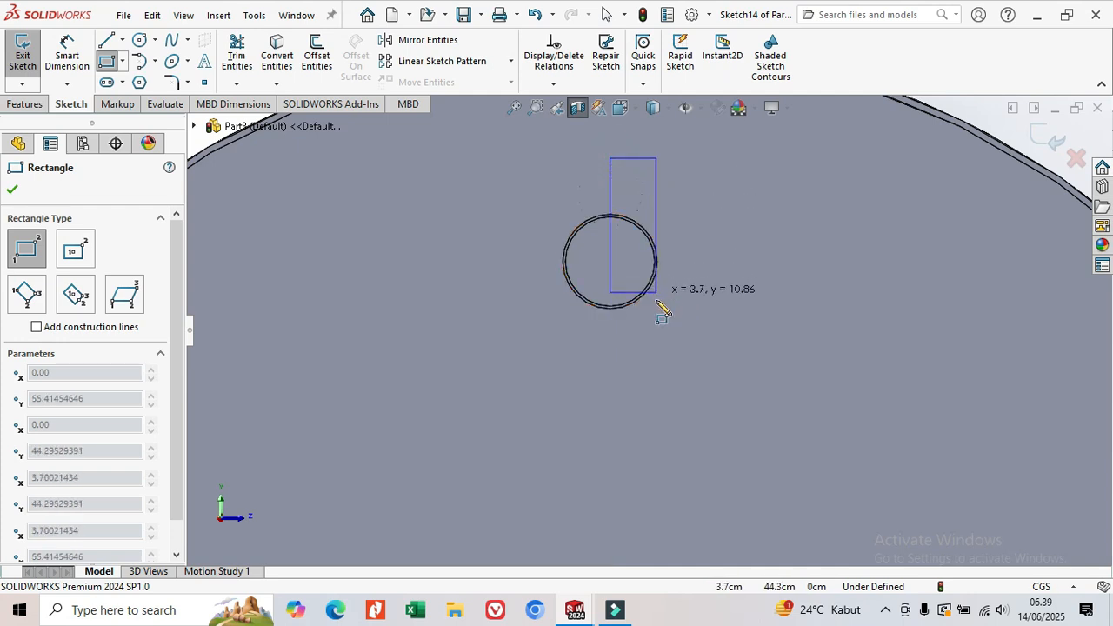
click(658, 365)
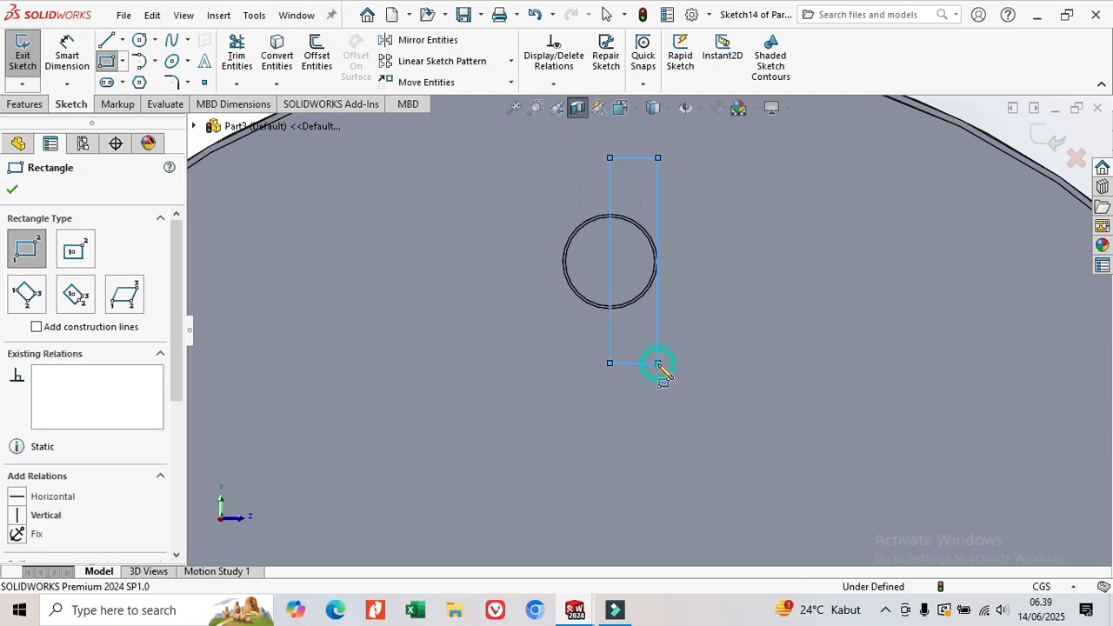
click(67, 55)
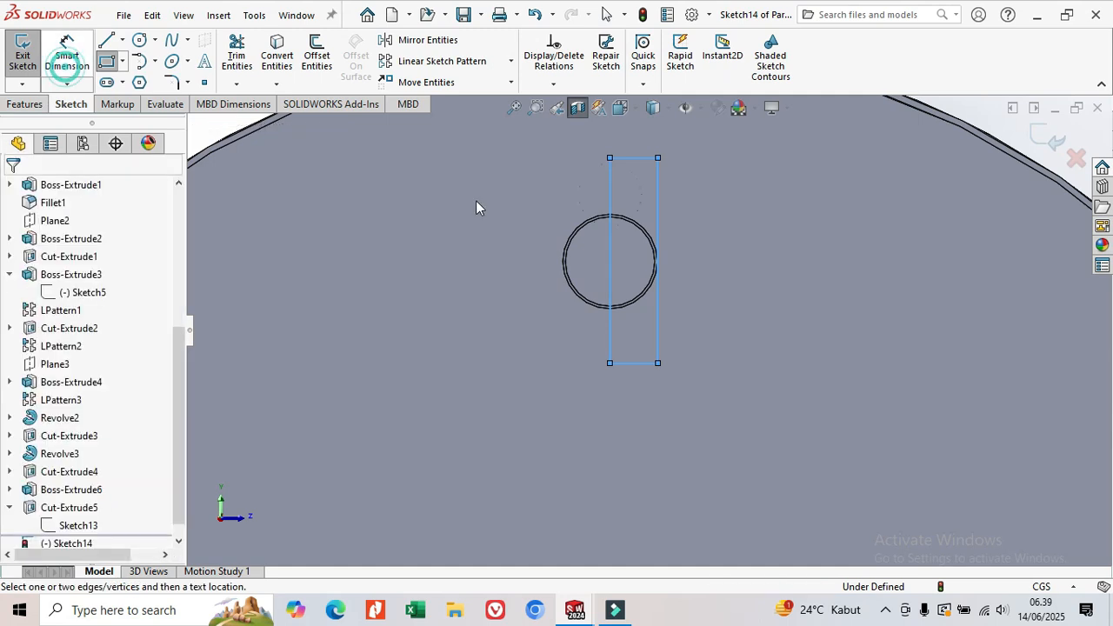
scroll(622, 287, down, 2)
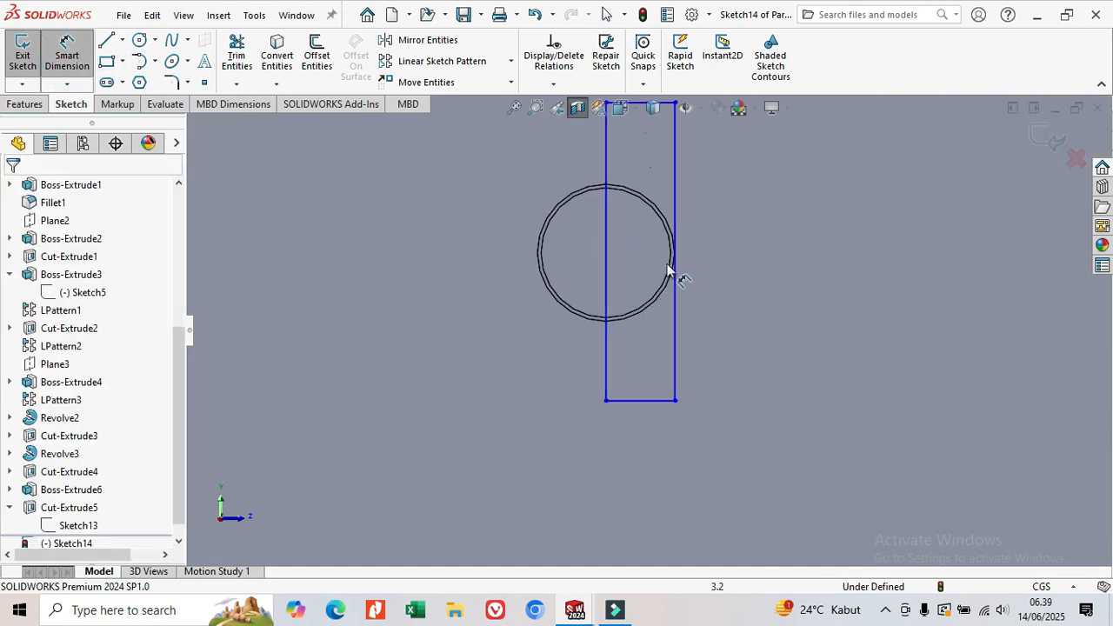
click(675, 205)
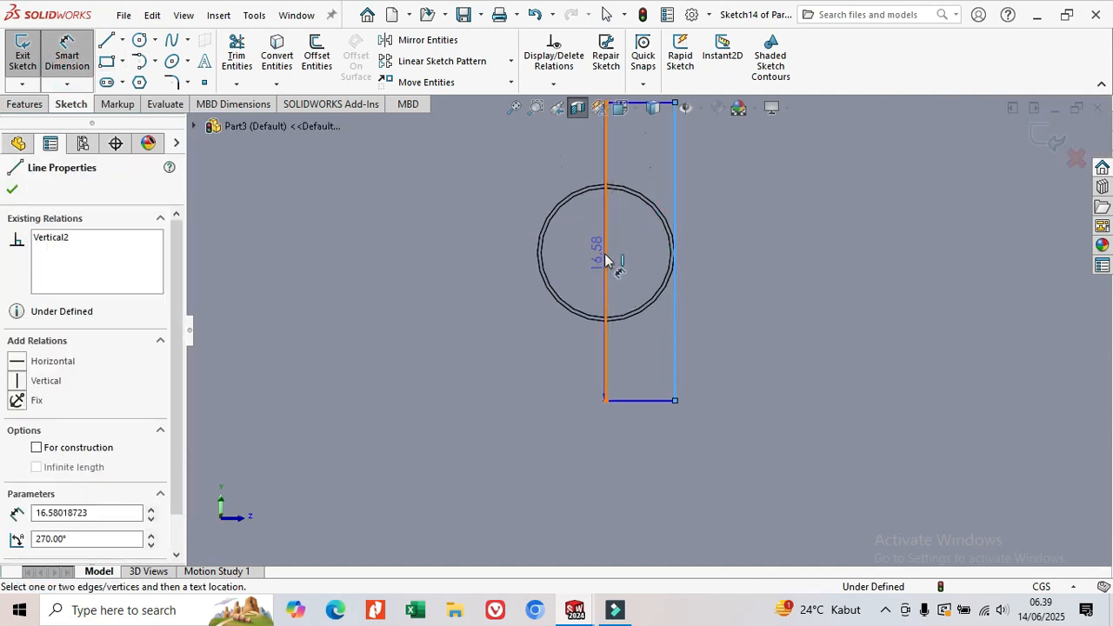
click(586, 321)
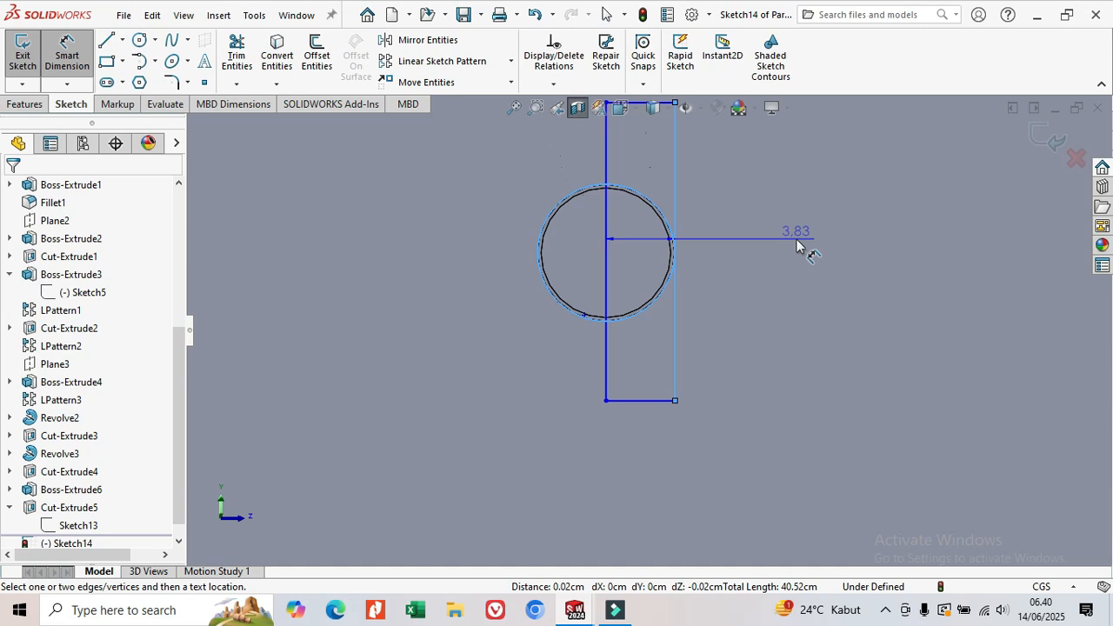
key(Escape)
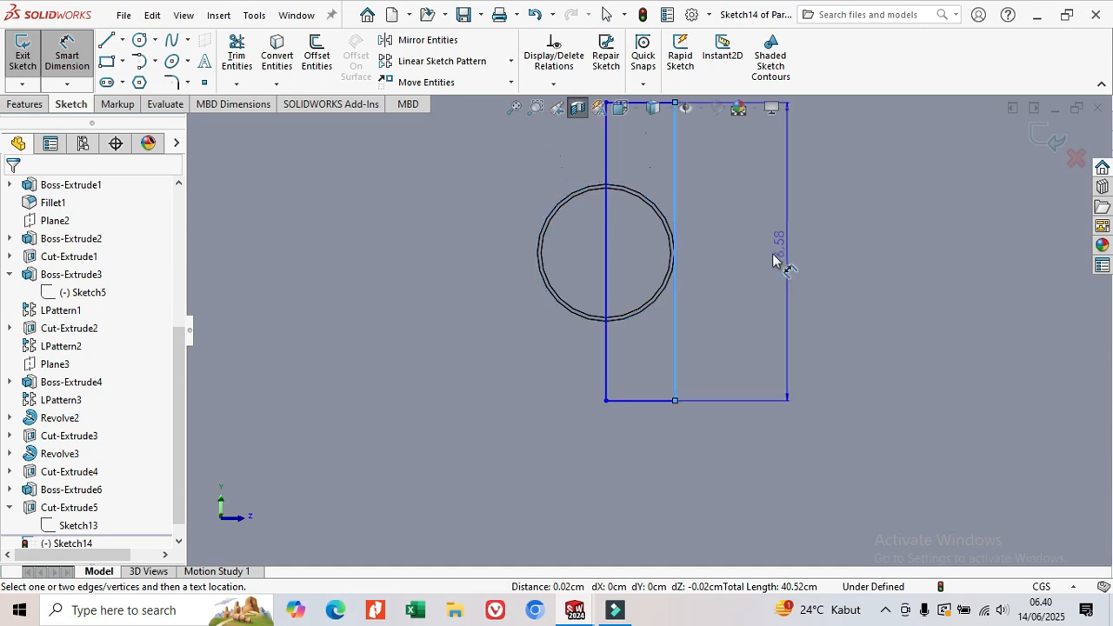
Dimension the distance from the pipe's centre to the rectangle's lower edge as 6 cm
click(646, 404)
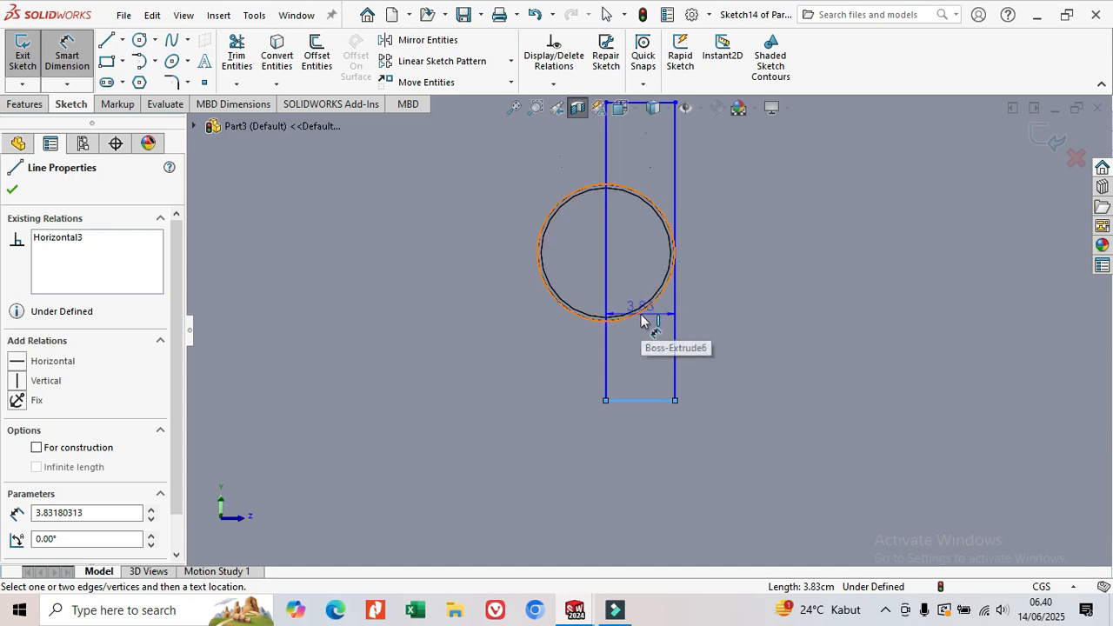
click(641, 315)
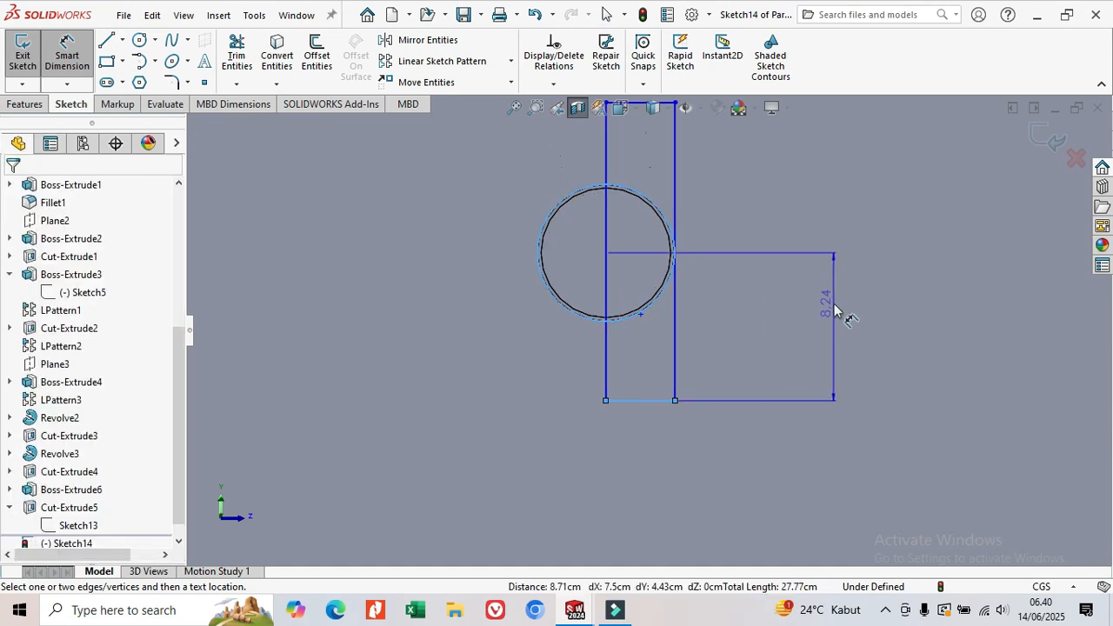
click(834, 307)
text(6)
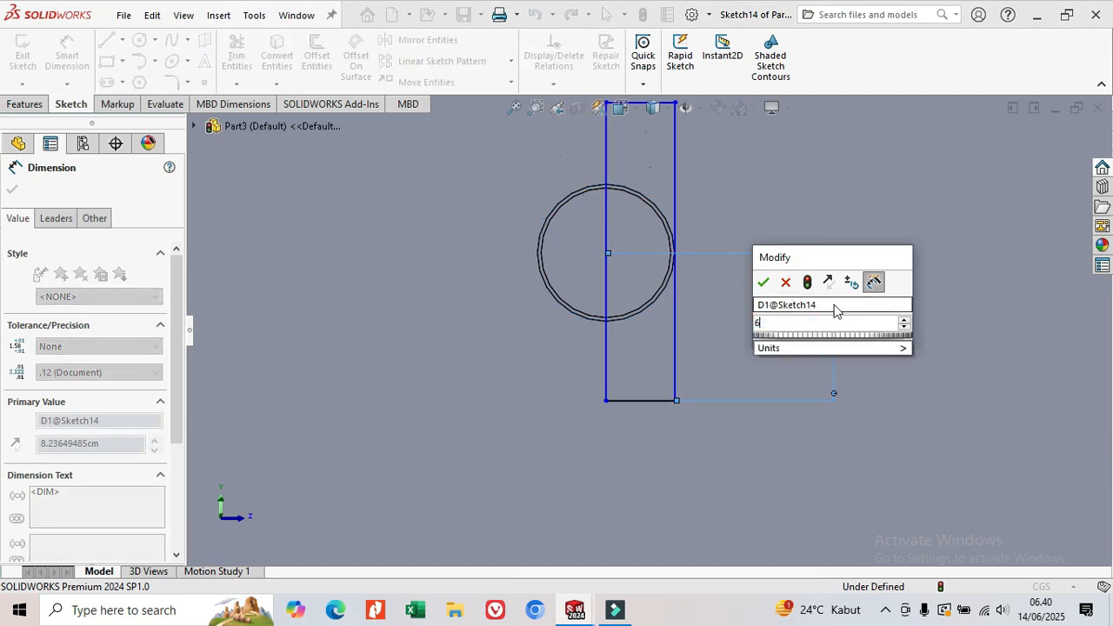
click(764, 283)
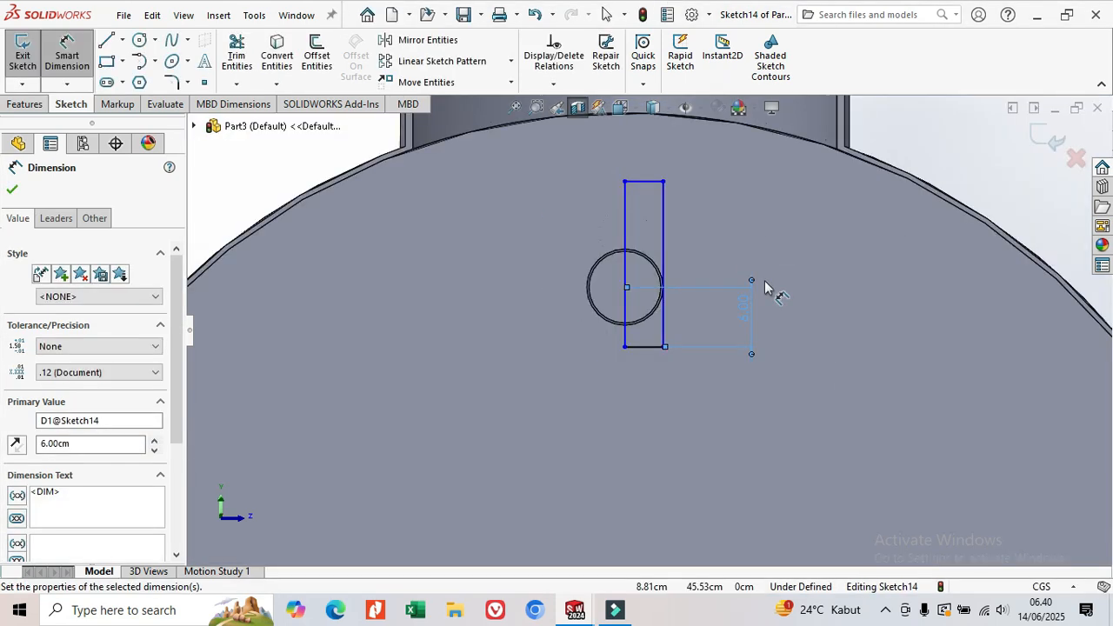
Dimension the distance from the pipe's centre to the rectangle's upper edge as 6 cm
click(653, 182)
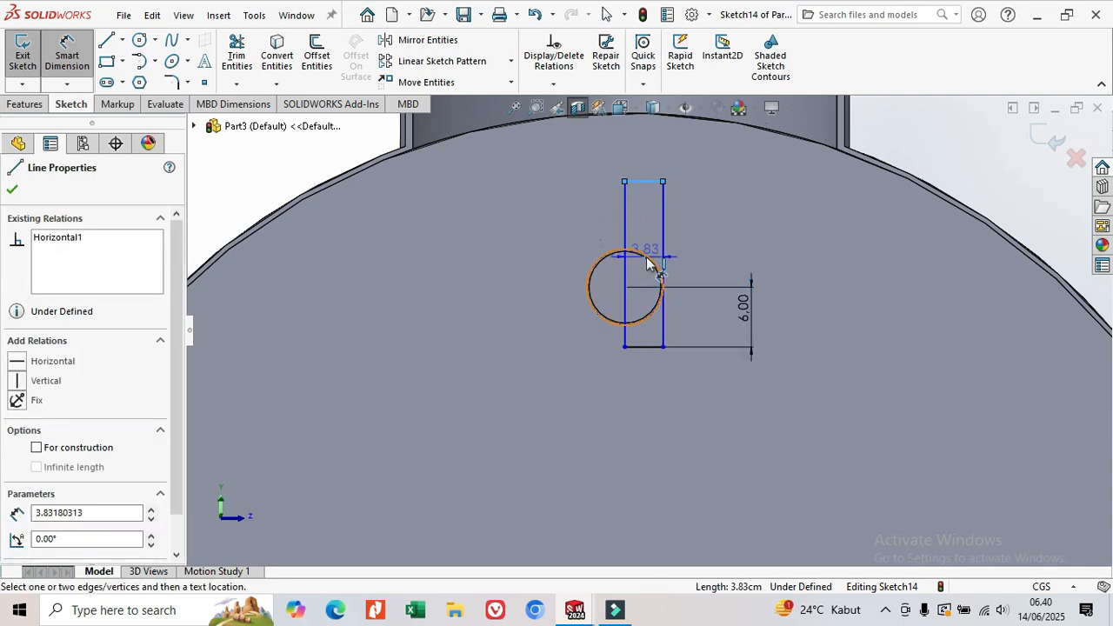
click(652, 287)
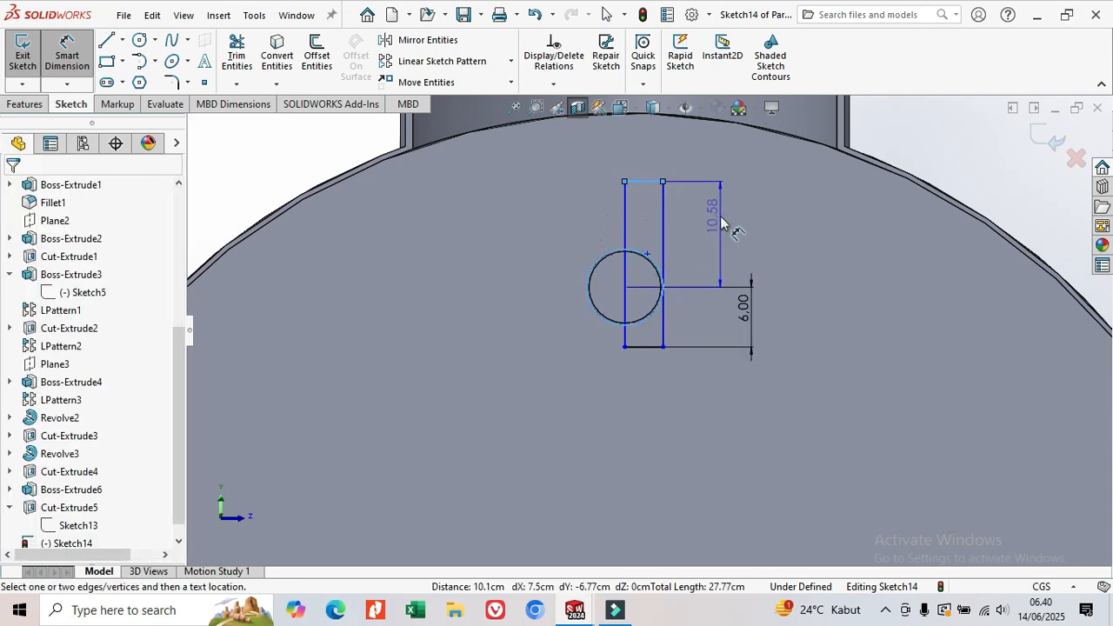
click(720, 224)
text(4)
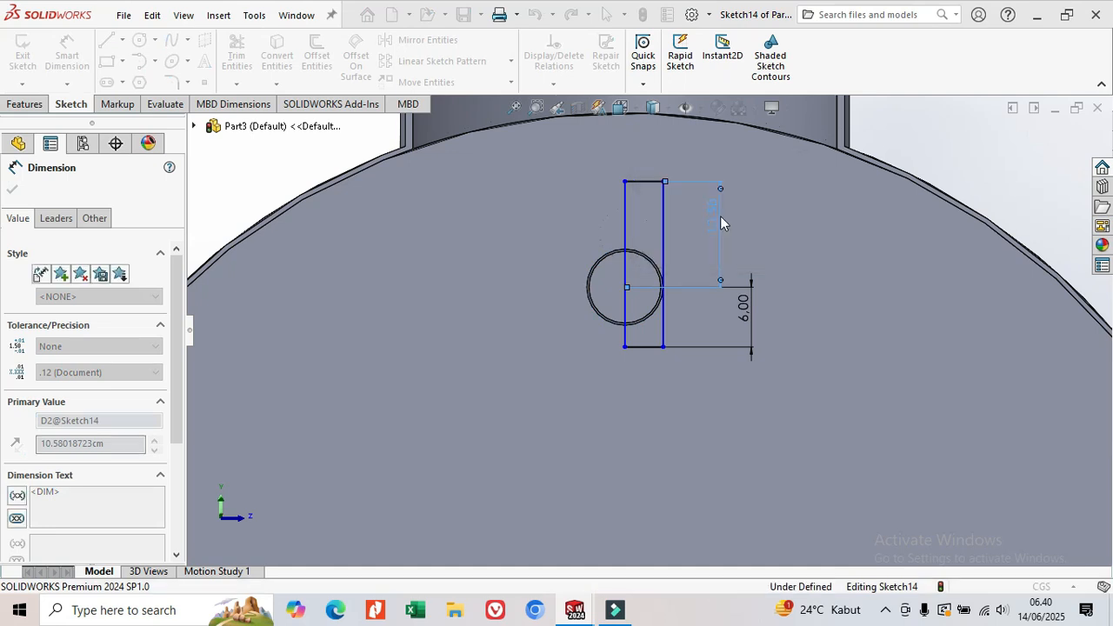
key(Return)
Set the distances from the pipe's centre to the rectangle's upper and lower edges to 7 cm each
scroll(698, 305, down, 2)
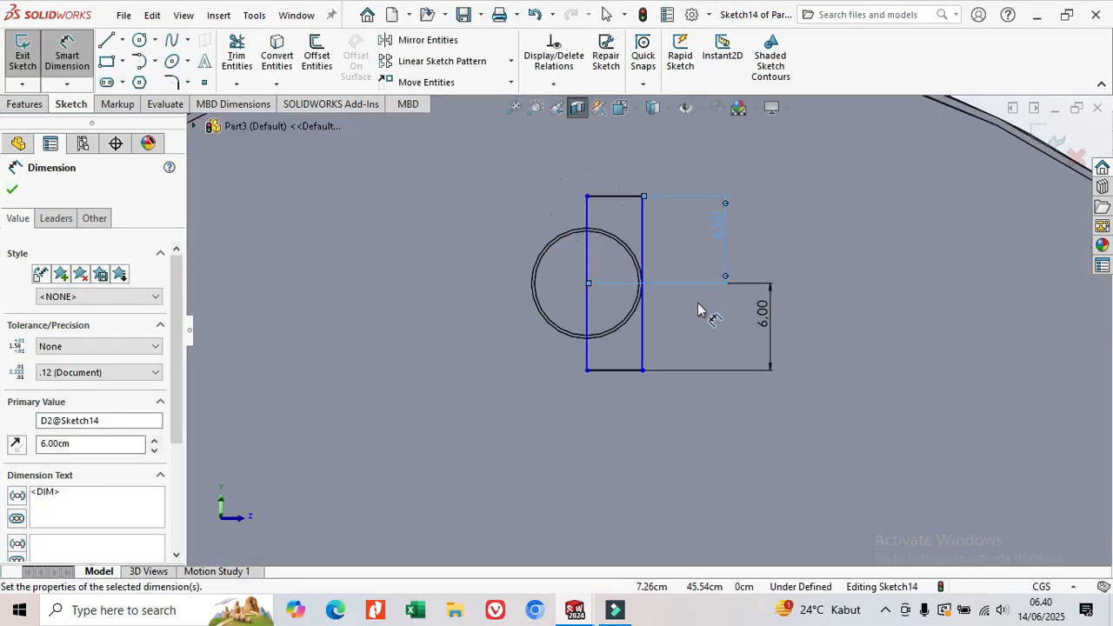
click(721, 227)
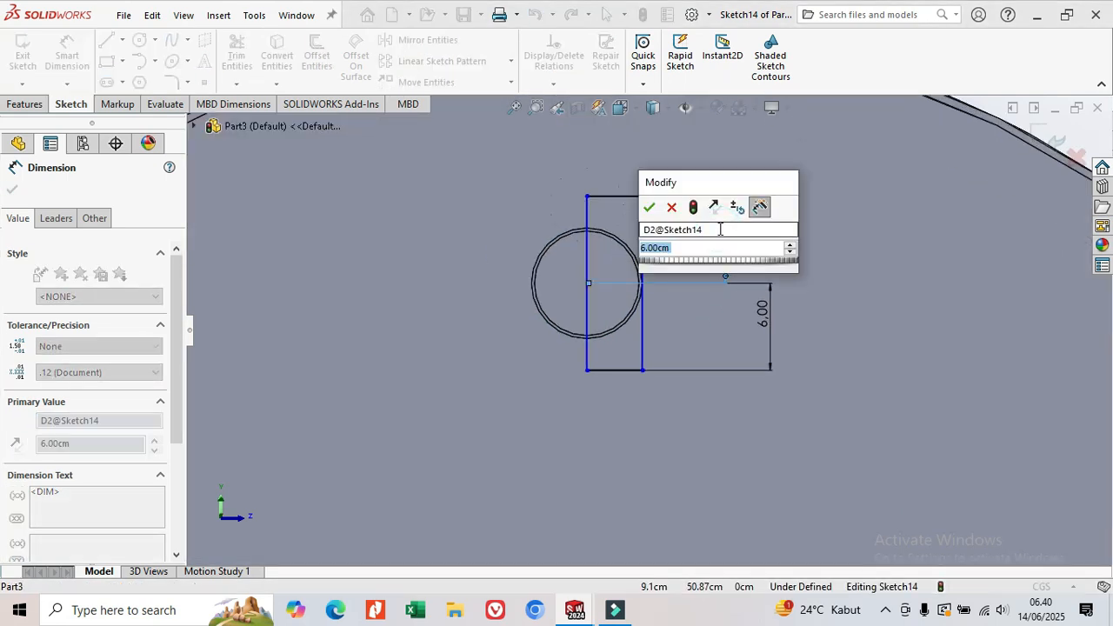
text(7)
mouse_move(721, 275)
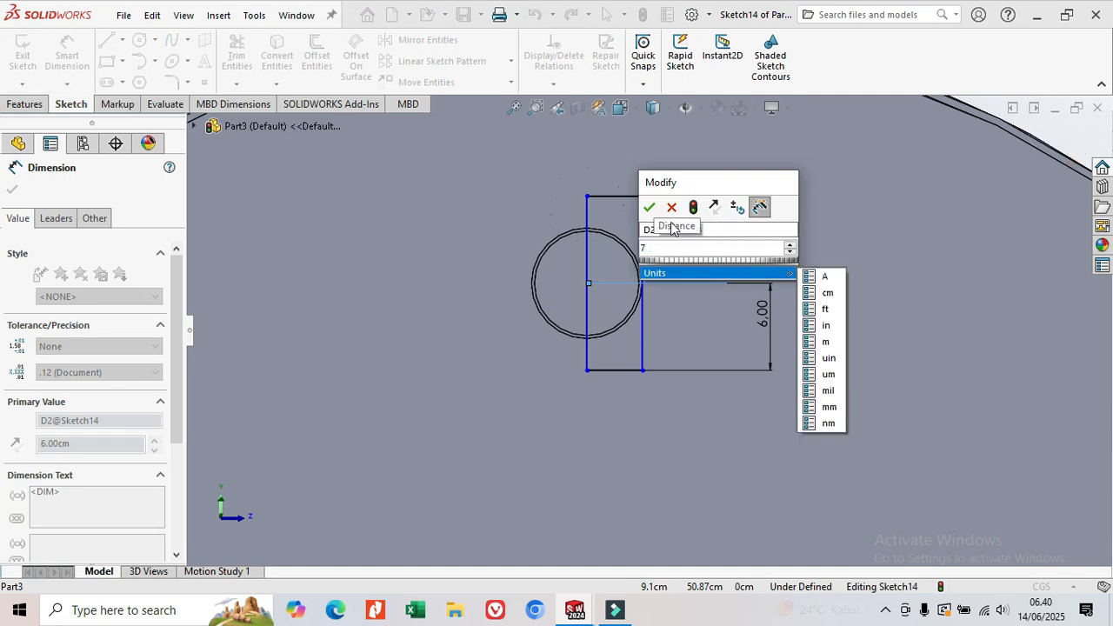
click(649, 207)
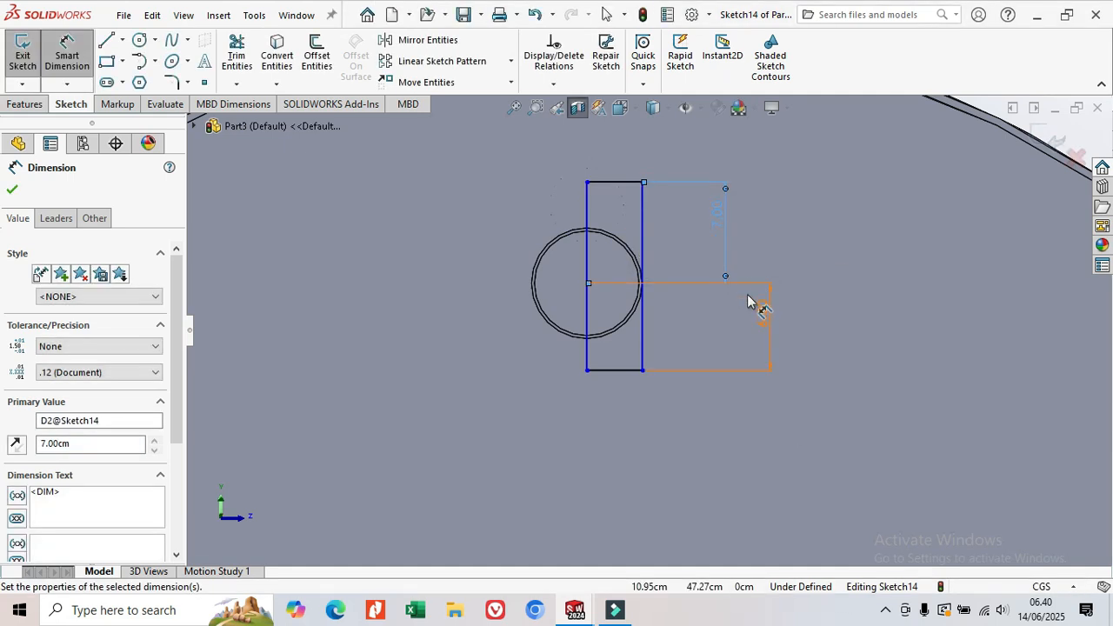
click(760, 319)
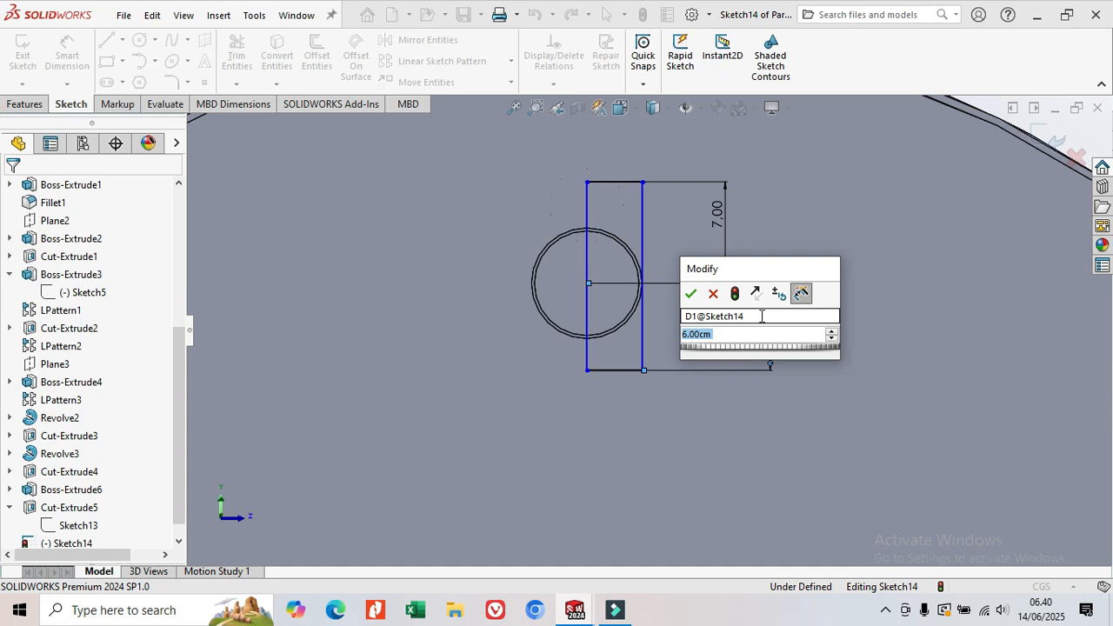
text(7)
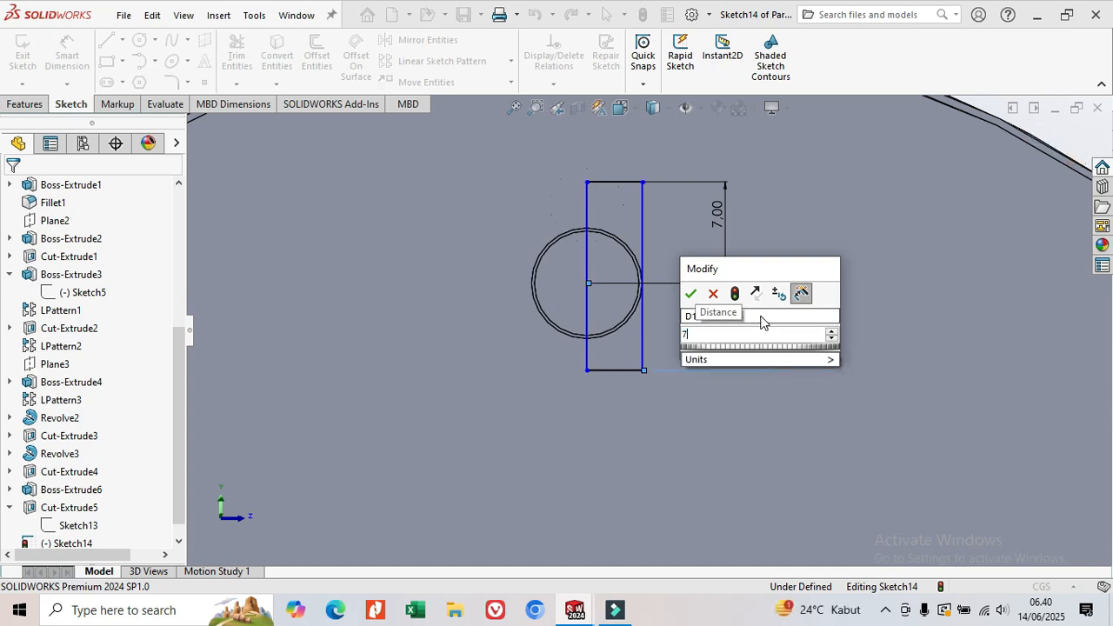
click(692, 294)
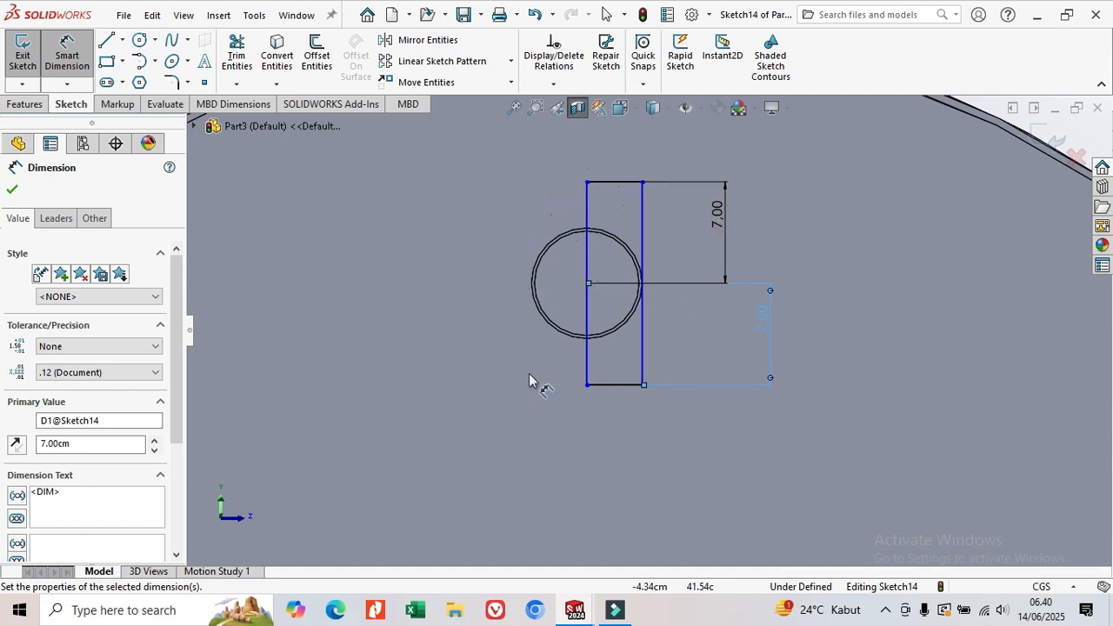
Revolve the rectangle 360 degrees about its long edge on the pipe's centreline as a merged boss
click(26, 104)
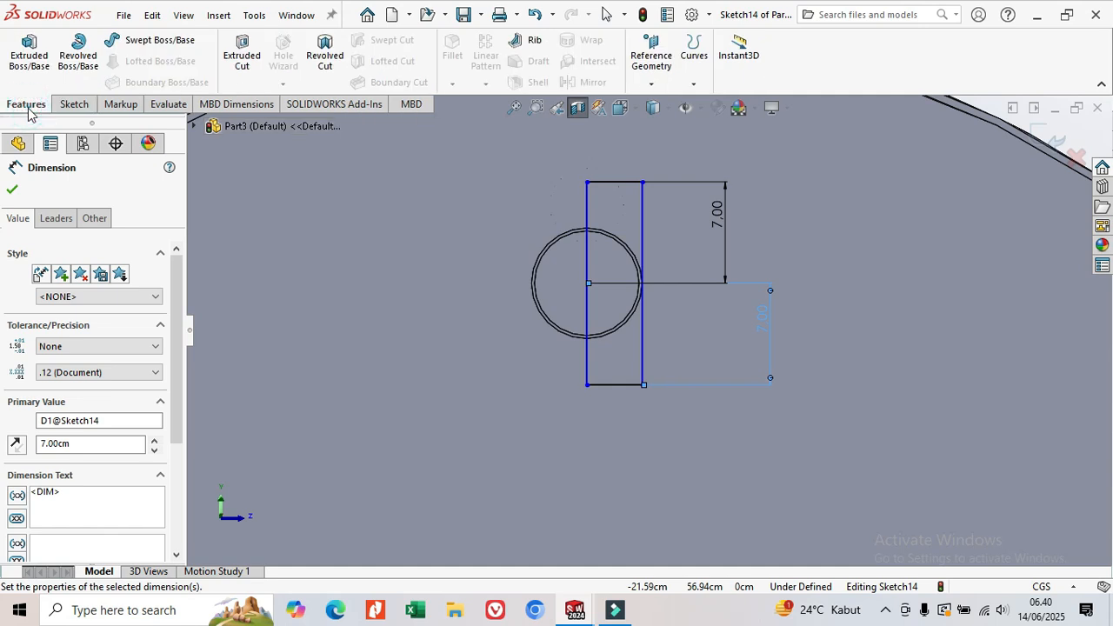
click(77, 51)
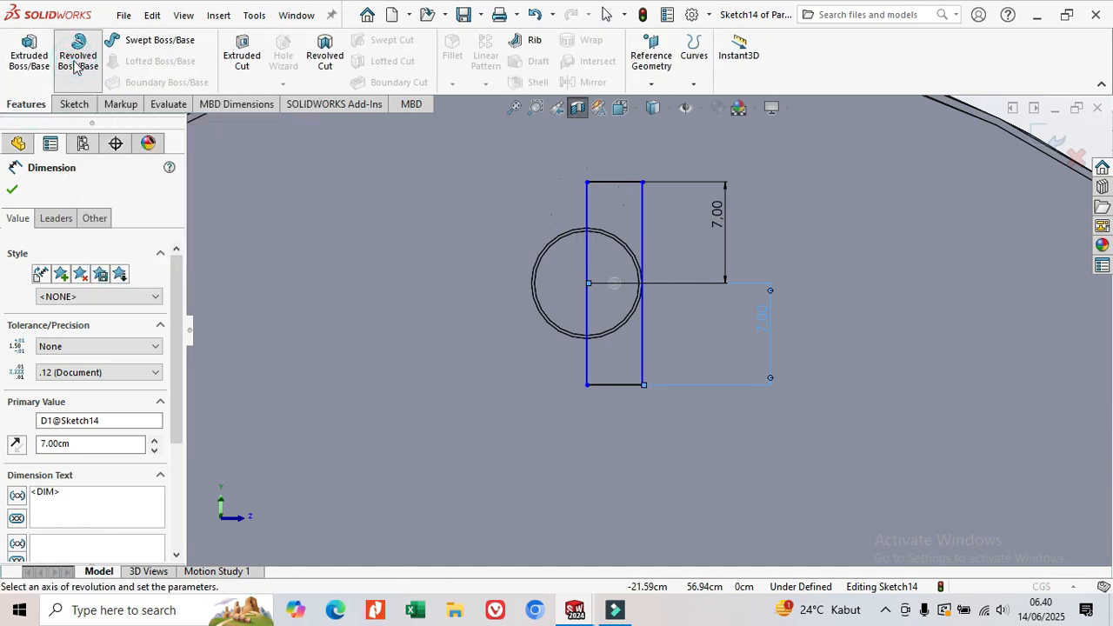
click(589, 217)
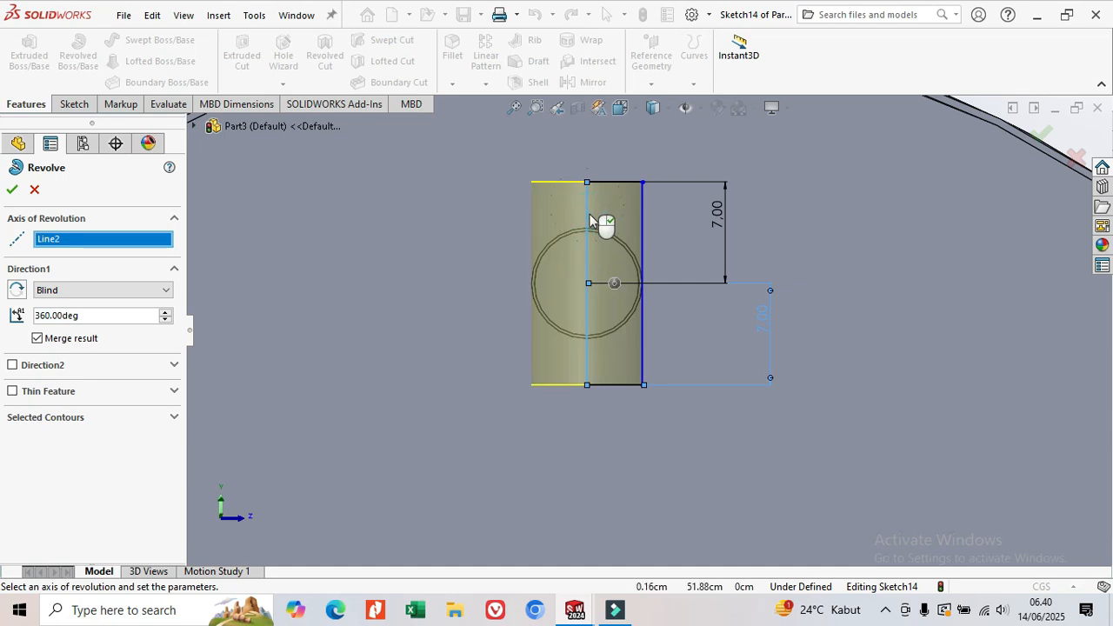
click(13, 191)
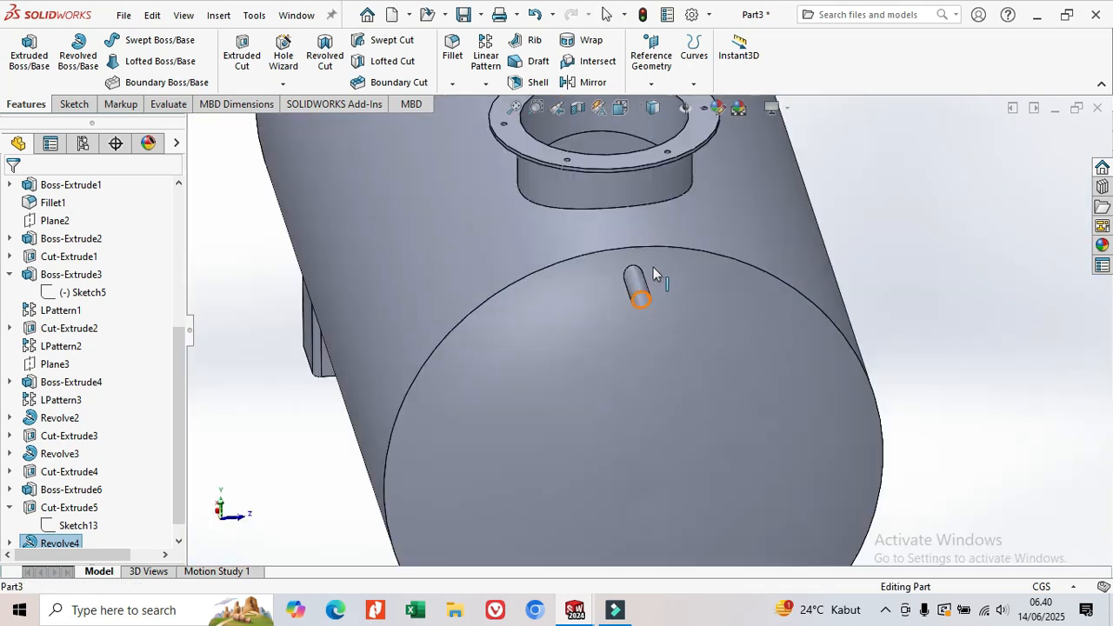
Start a sketch on the upper circular end face of the vertical revolved cylinder inside the flanged opening
middle_drag(620, 220, 636, 366)
scroll(643, 372, down, 6)
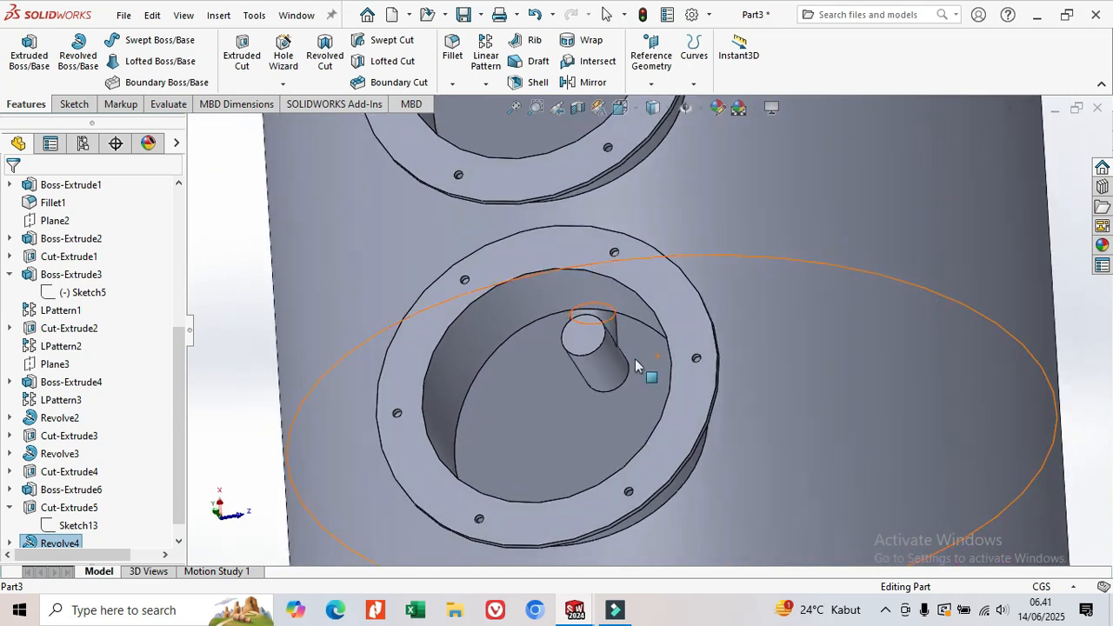
click(592, 341)
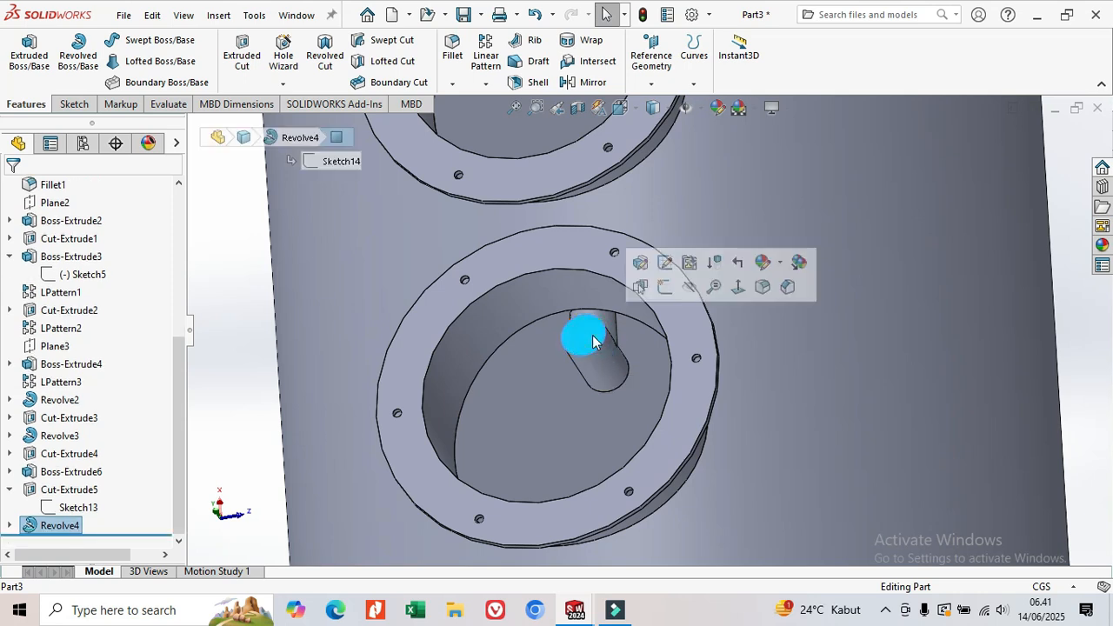
right_click(594, 340)
click(634, 242)
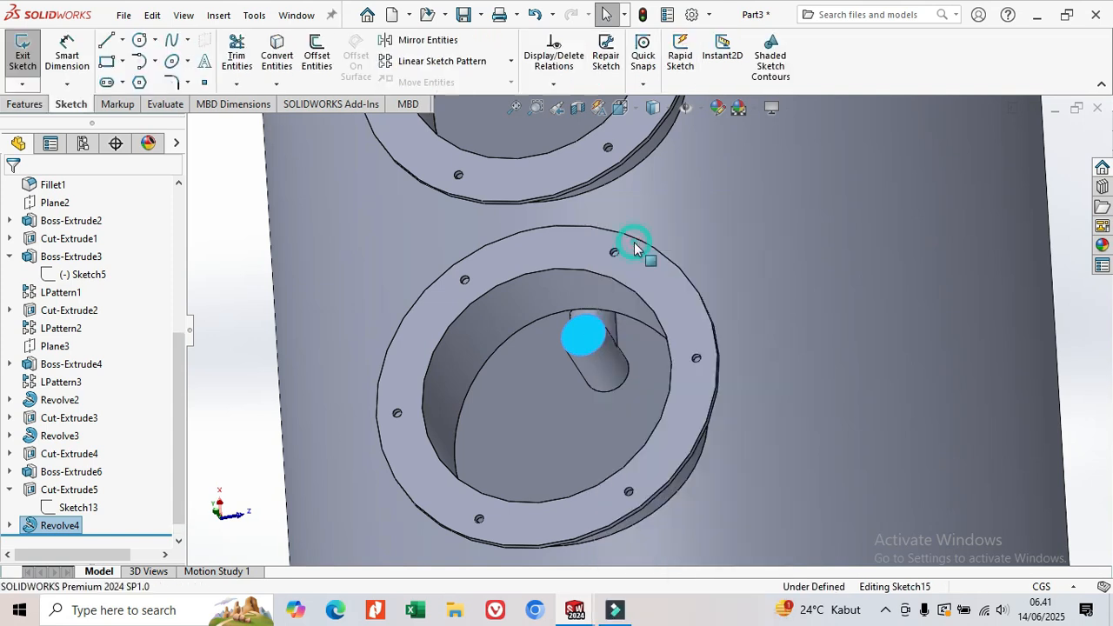
Sketch a circle about 6.76 cm in diameter, centred on the vertical cylinder's end face, just inside its outer edge
scroll(557, 336, down, 3)
scroll(556, 341, down, 2)
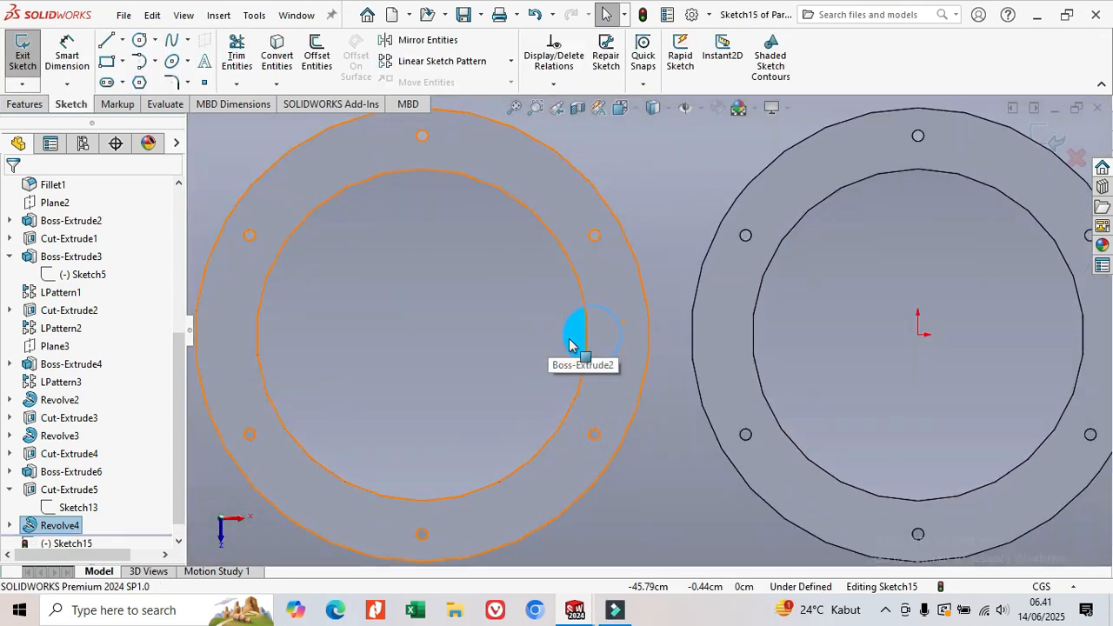
middle_drag(569, 340, 598, 364)
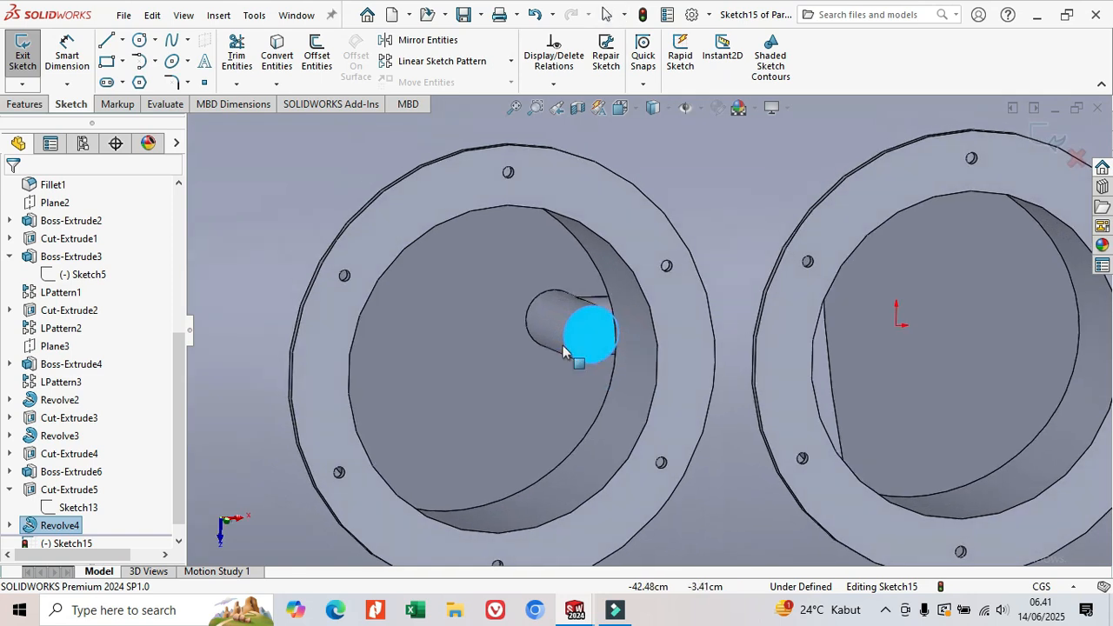
click(140, 41)
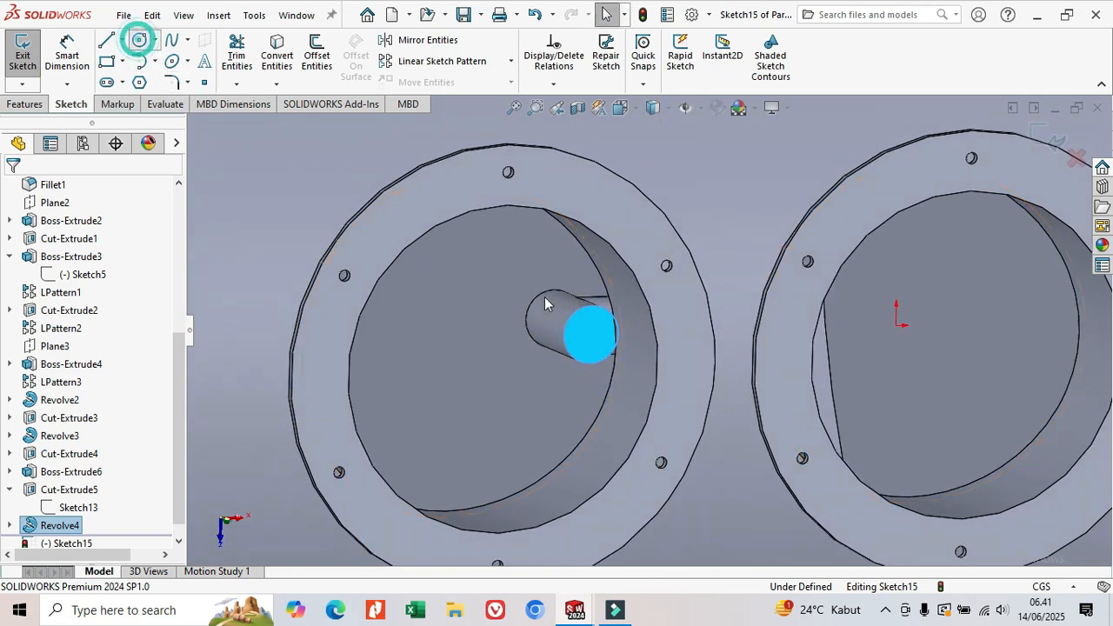
scroll(608, 348, down, 5)
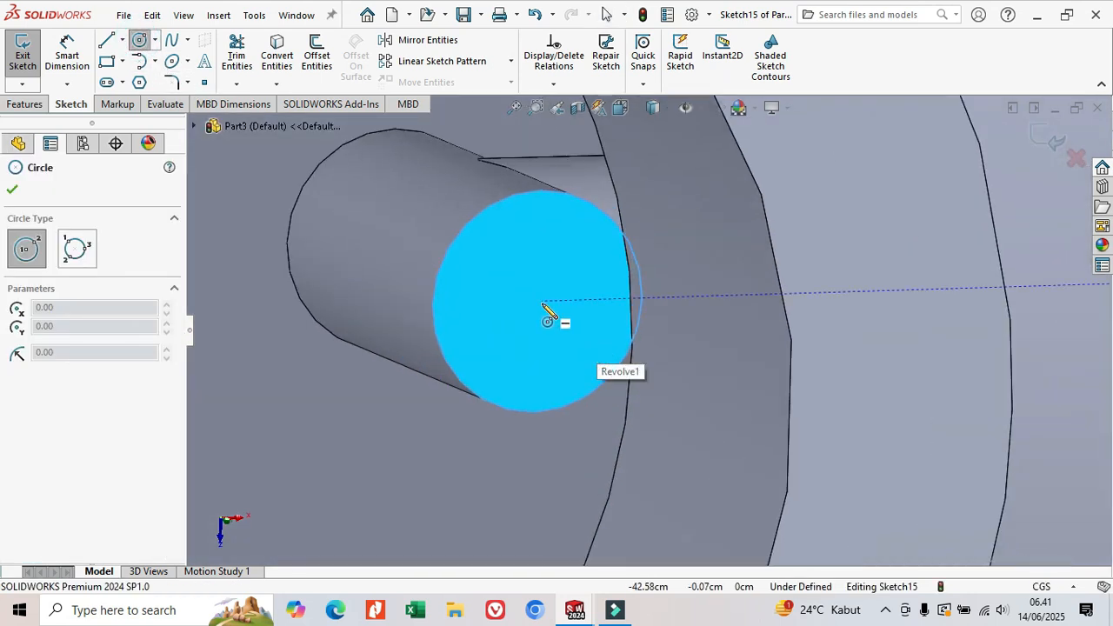
click(537, 302)
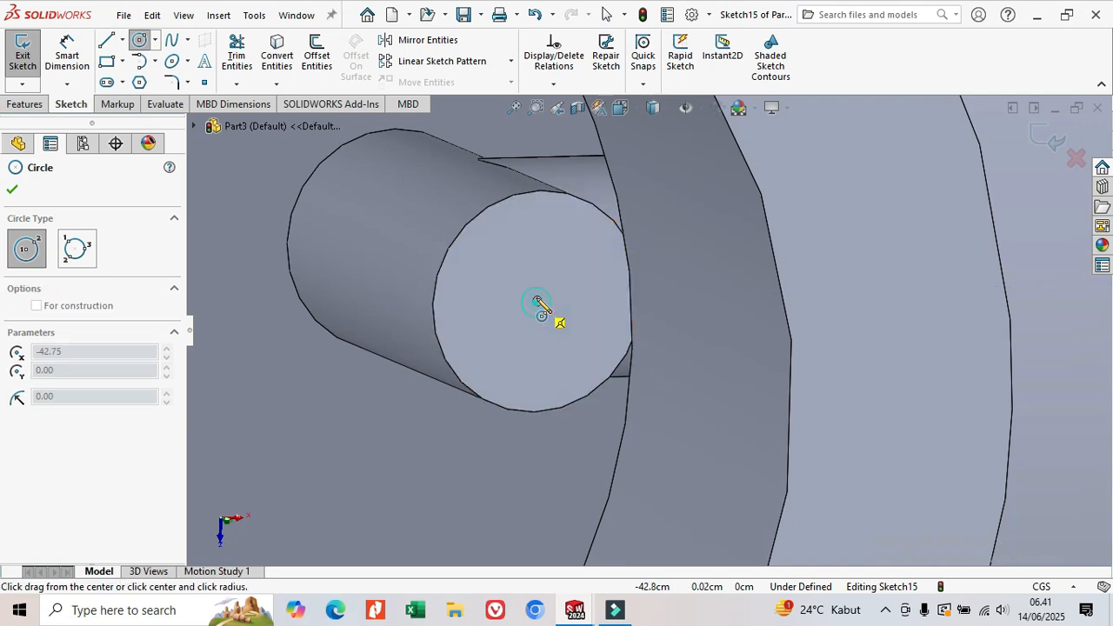
click(500, 223)
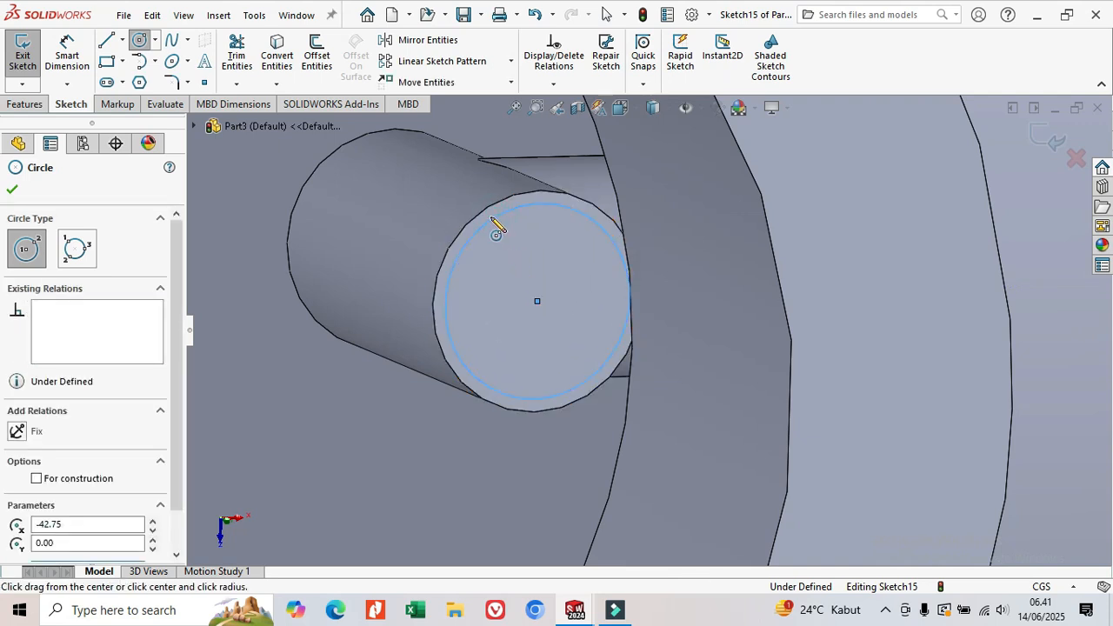
Set the gap between the sketched circle and the vertical cylinder's outer edge to 0.2 cm
click(68, 57)
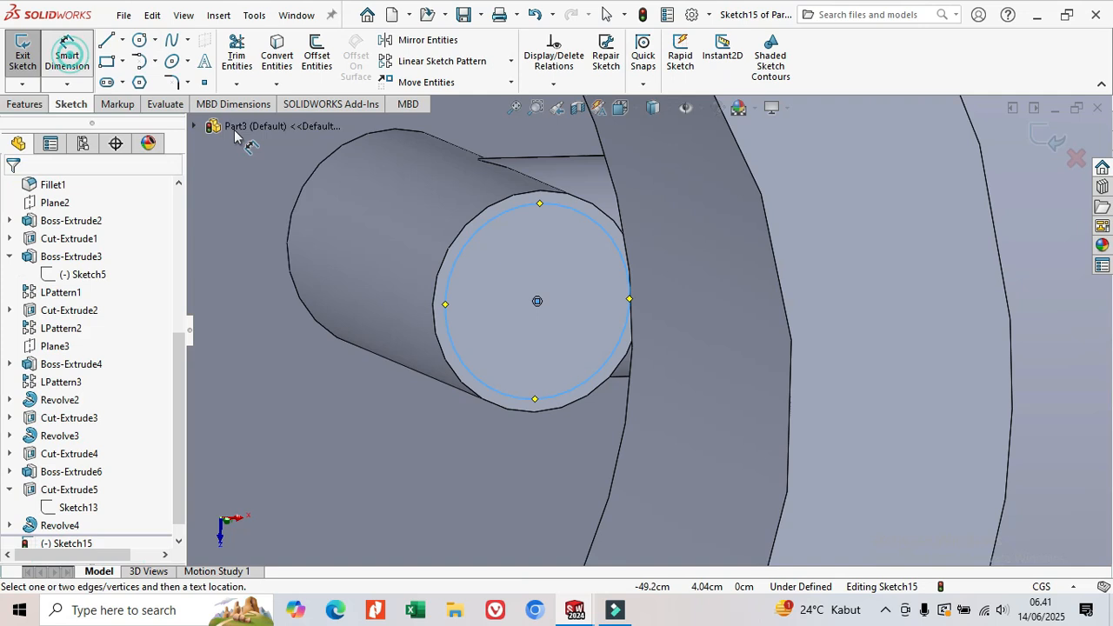
click(485, 224)
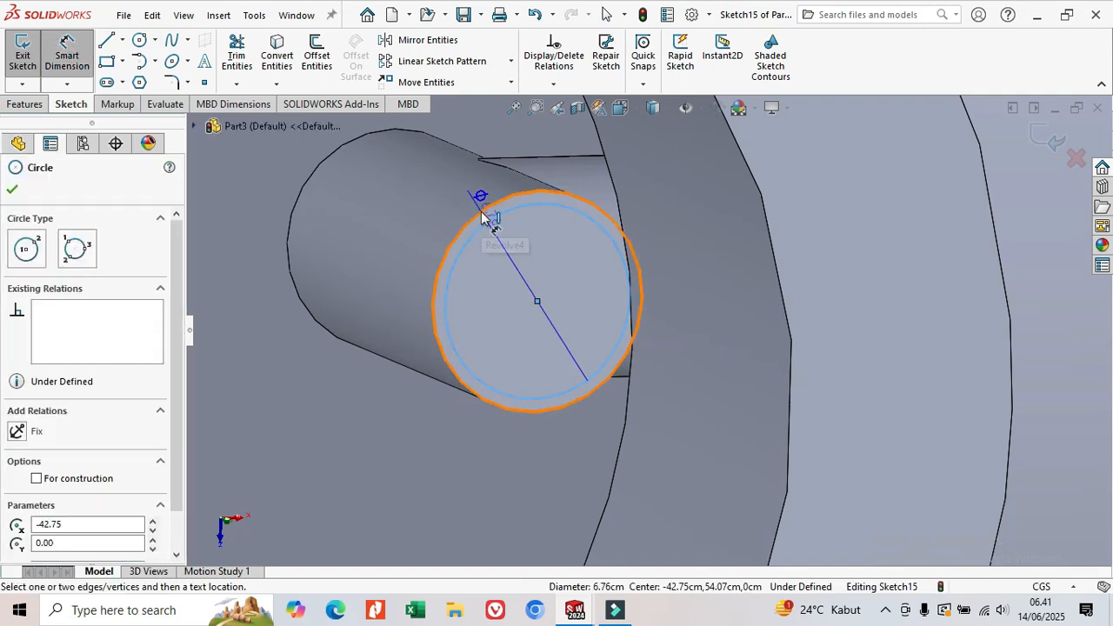
click(485, 200)
click(384, 218)
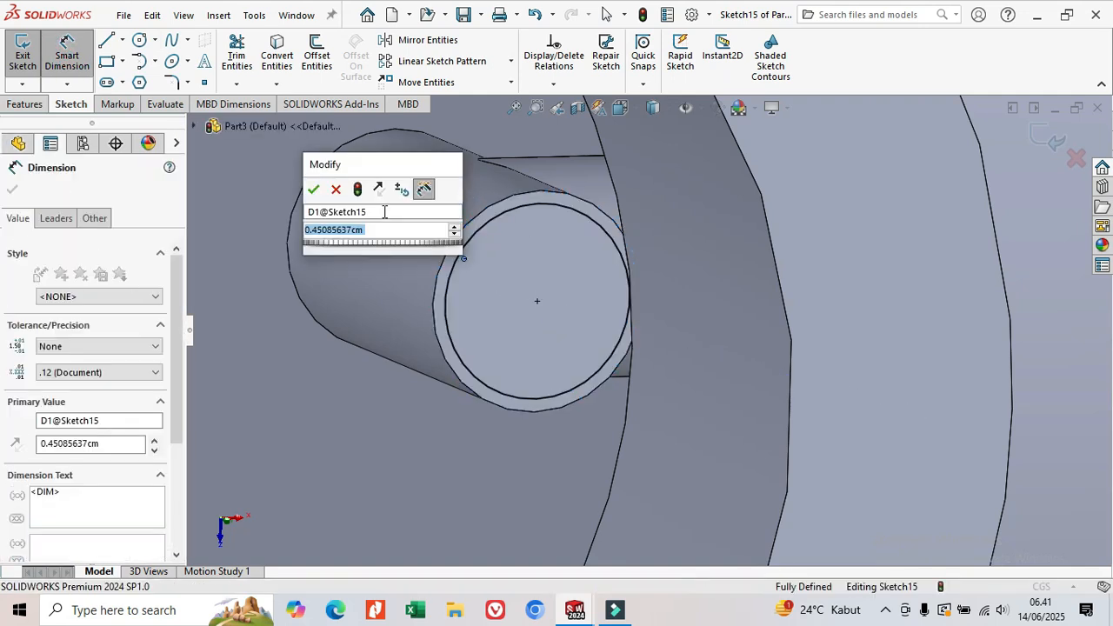
text(0.2)
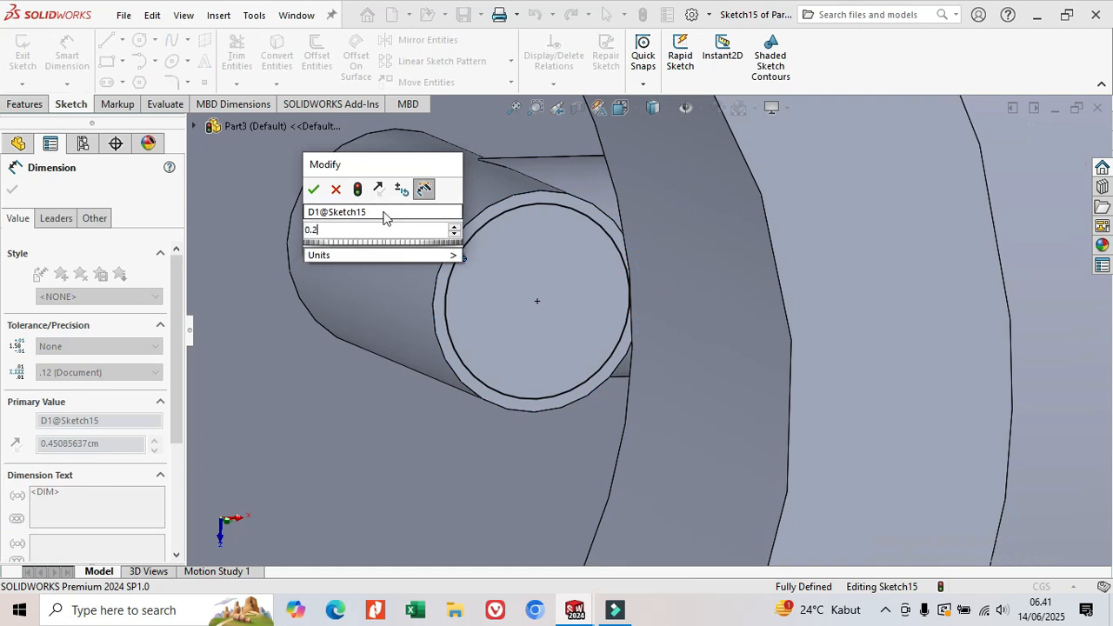
click(314, 189)
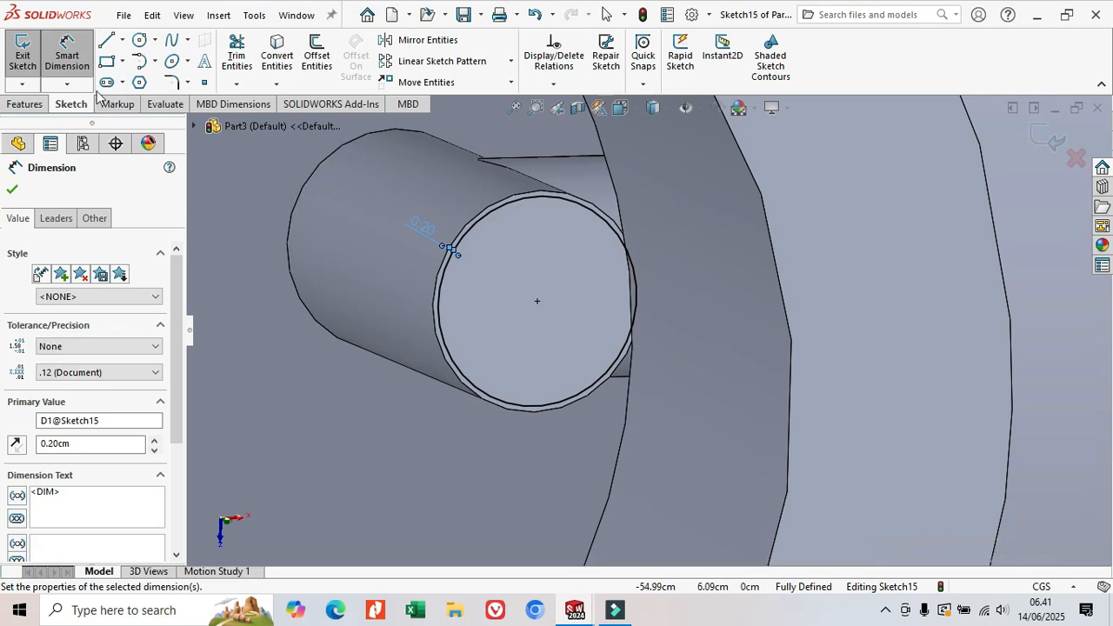
Cut-extrude the circle through the vertical cylinder with the Up To Next end condition
click(26, 104)
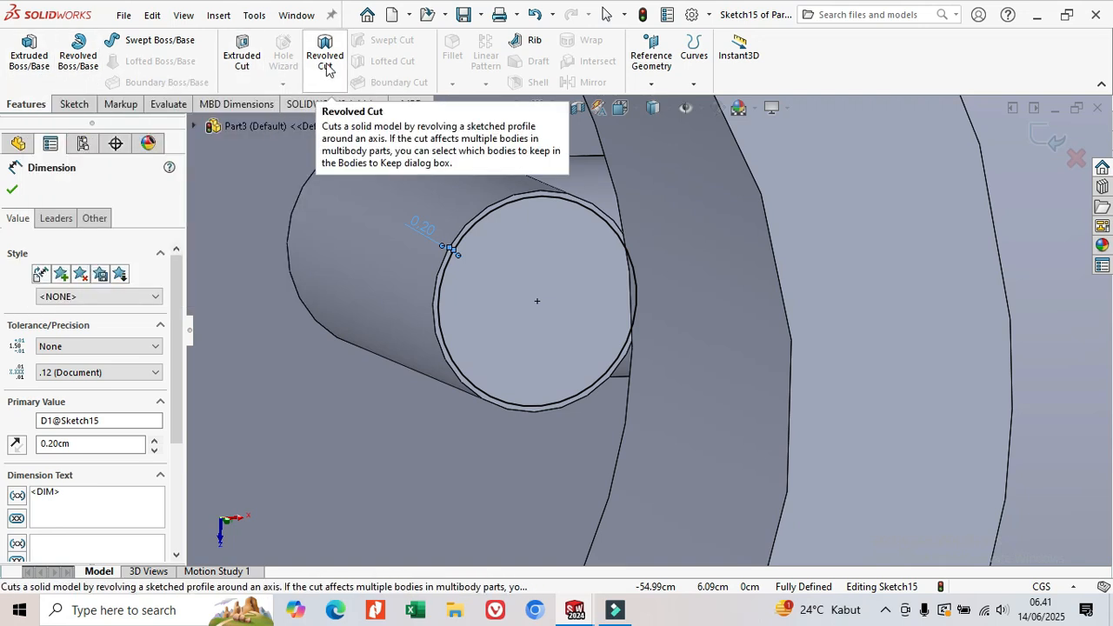
click(246, 61)
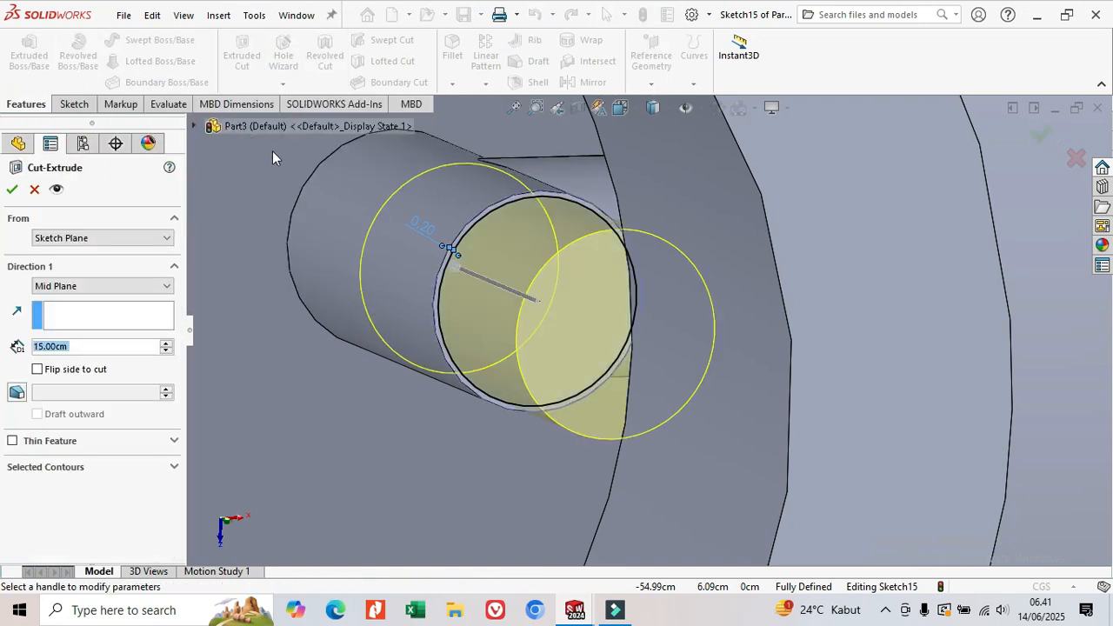
click(155, 286)
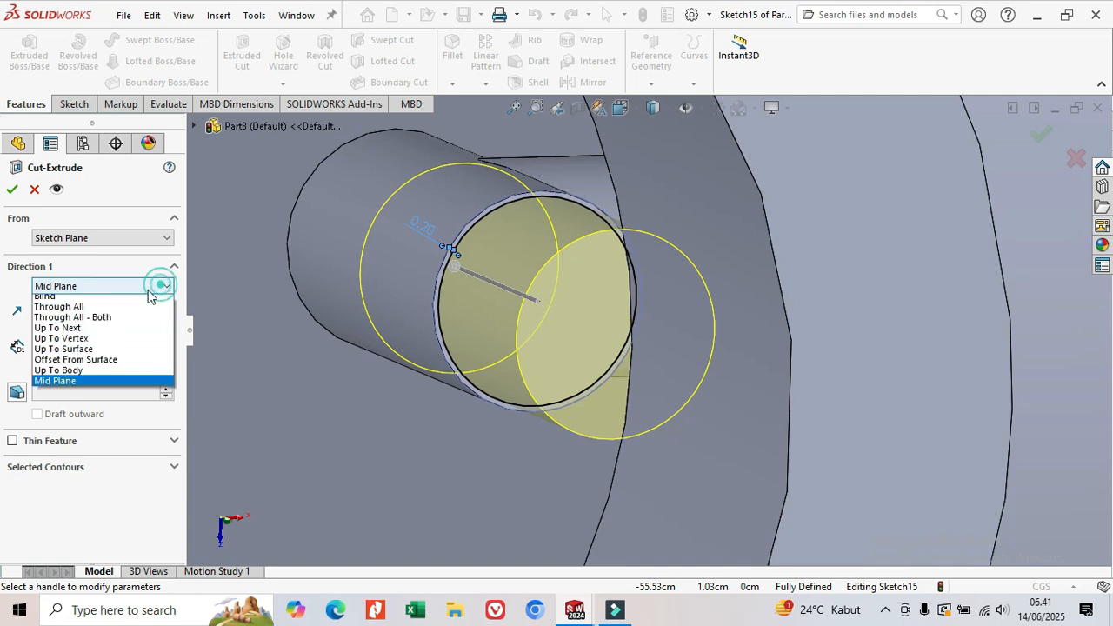
click(96, 332)
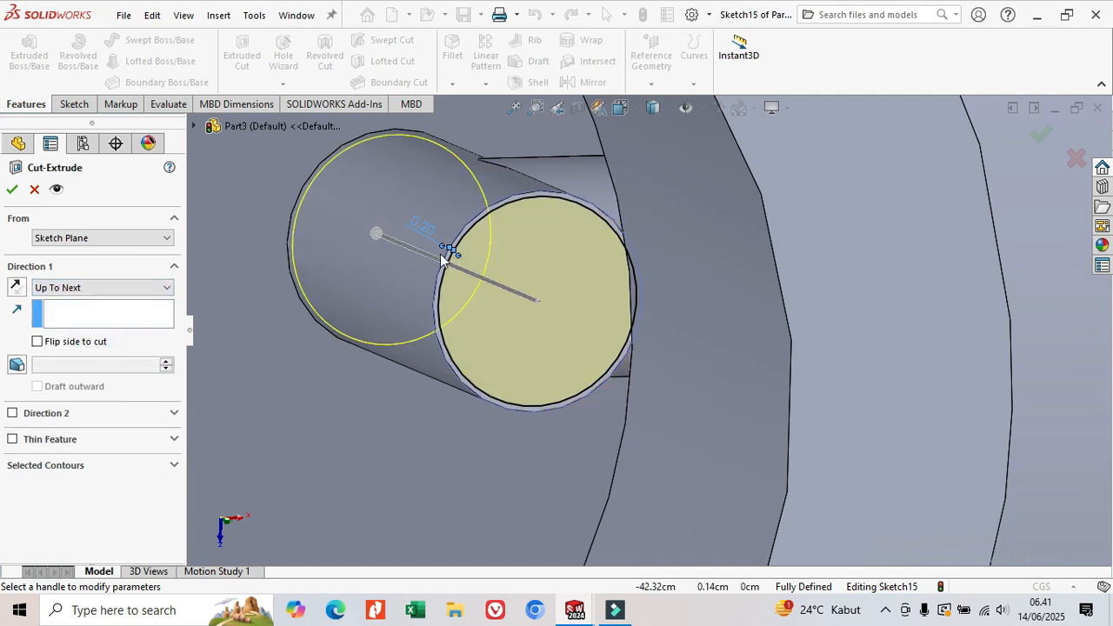
click(12, 189)
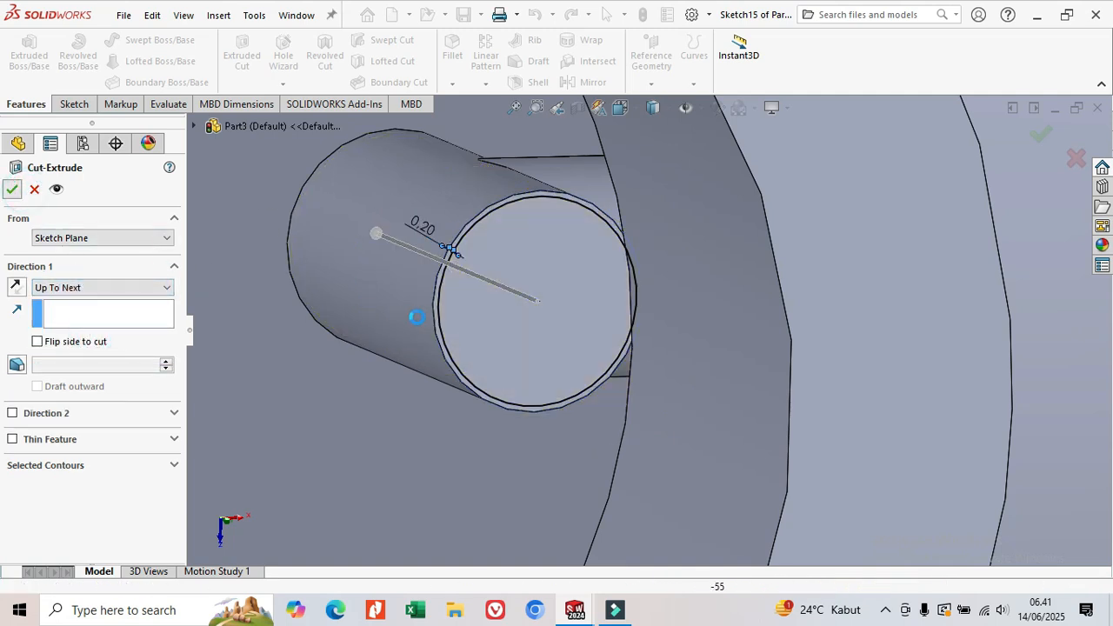
middle_drag(529, 315, 519, 270)
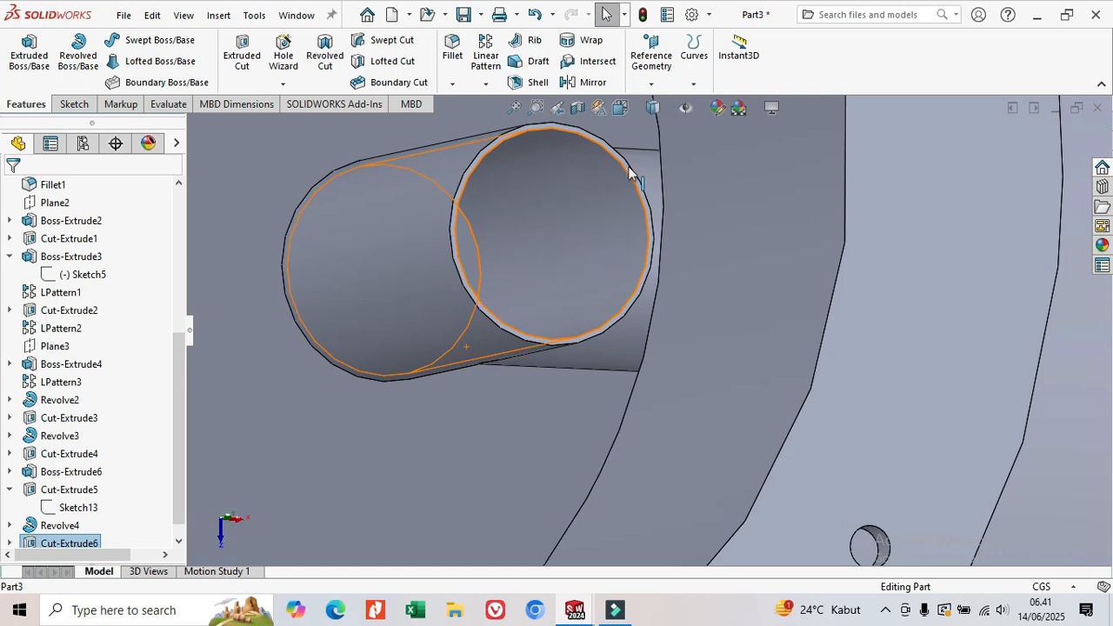
middle_drag(590, 202, 721, 278)
Start a sketch on the ring-shaped end face of the horizontal pipe inside the neighbouring flanged opening
scroll(895, 264, up, 1)
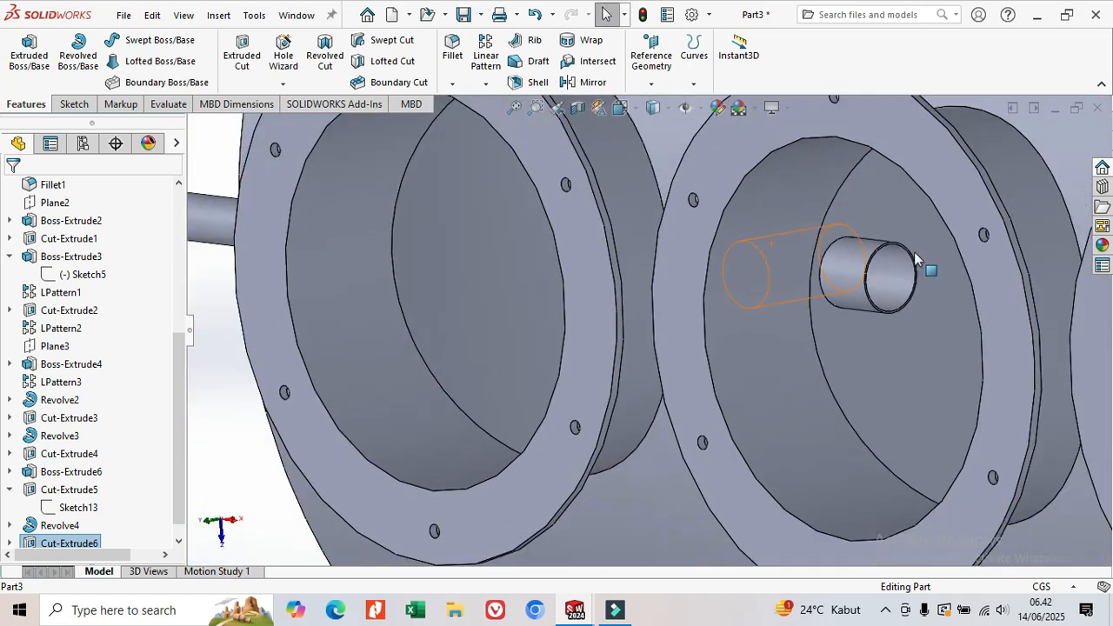
scroll(892, 270, down, 5)
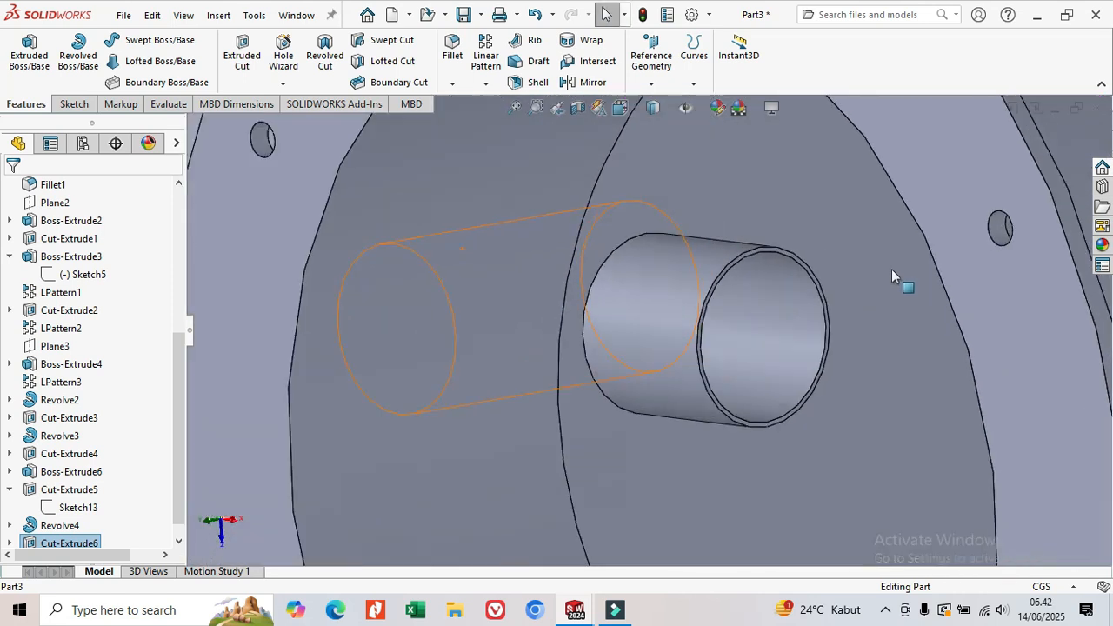
click(813, 276)
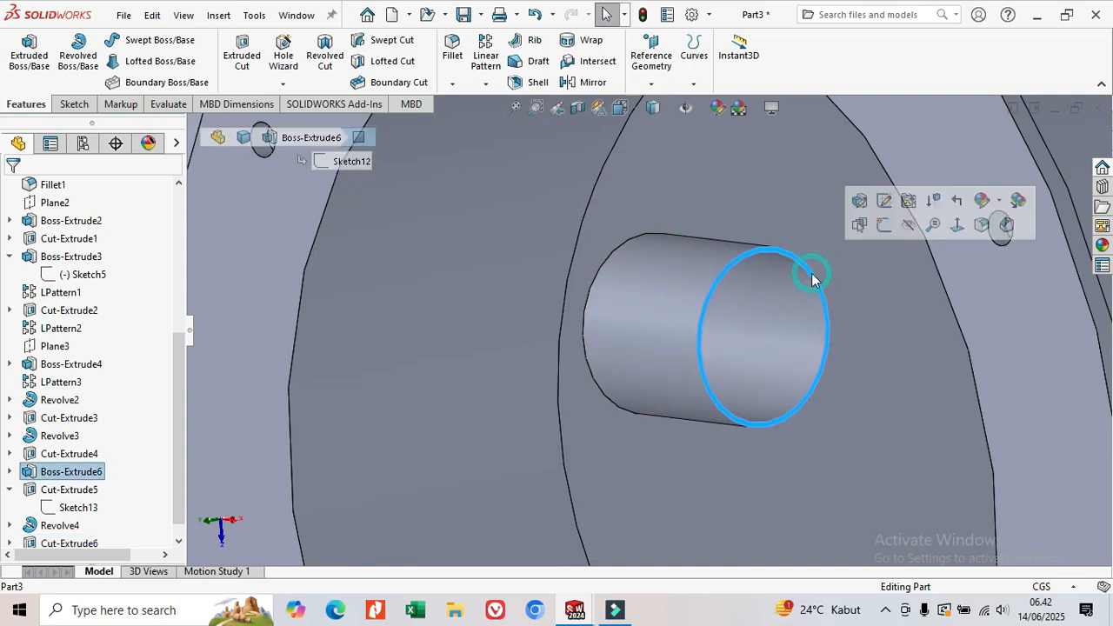
click(883, 225)
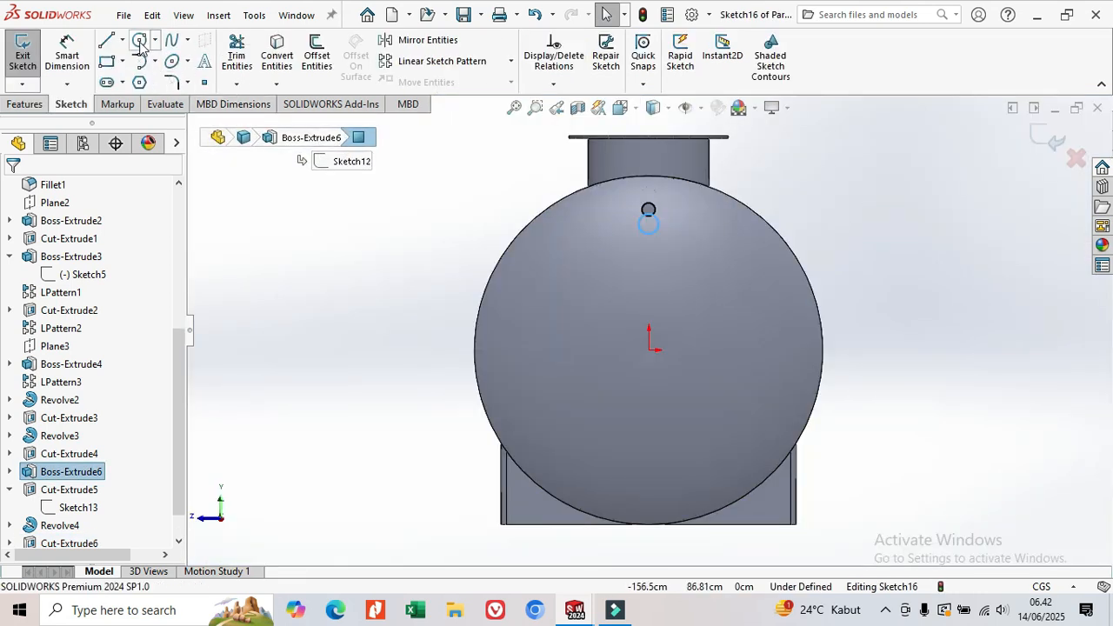
Sketch a circle centred on the horizontal pipe's end face, following the pipe's inner edge
click(139, 41)
scroll(657, 254, down, 8)
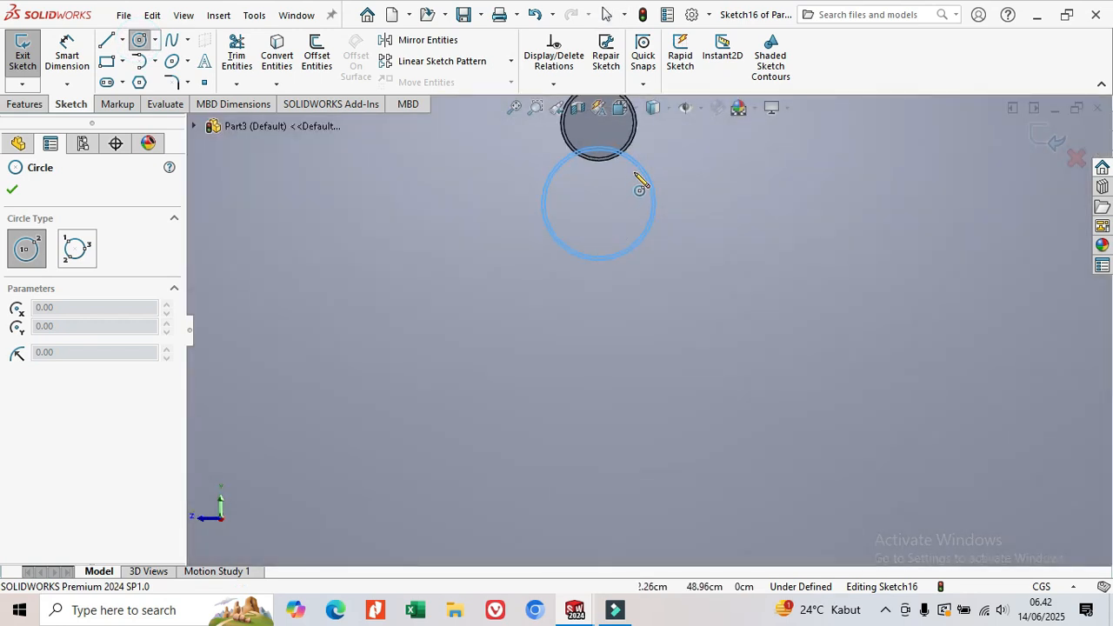
middle_drag(599, 206, 612, 241)
scroll(605, 206, up, 6)
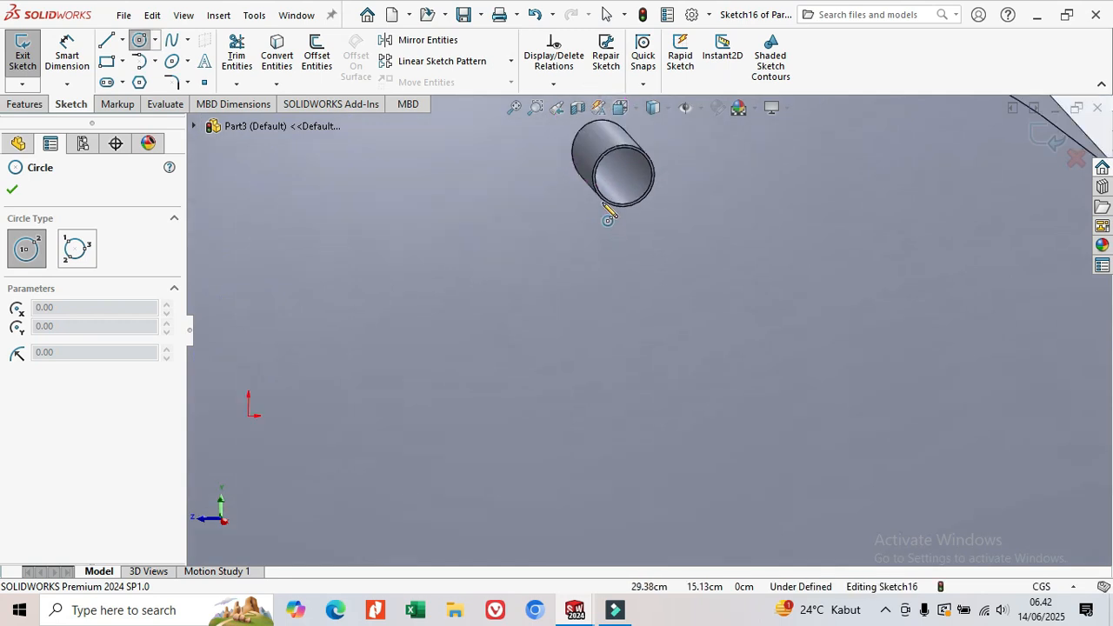
scroll(594, 163, up, 2)
middle_drag(596, 166, 576, 178)
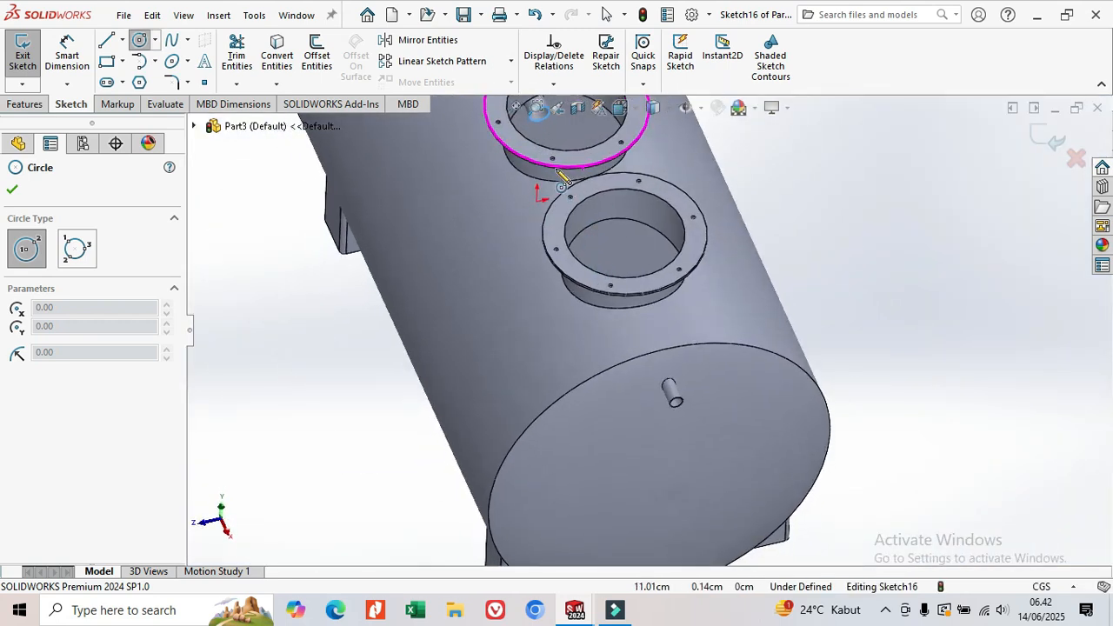
scroll(574, 176, down, 6)
scroll(574, 176, down, 8)
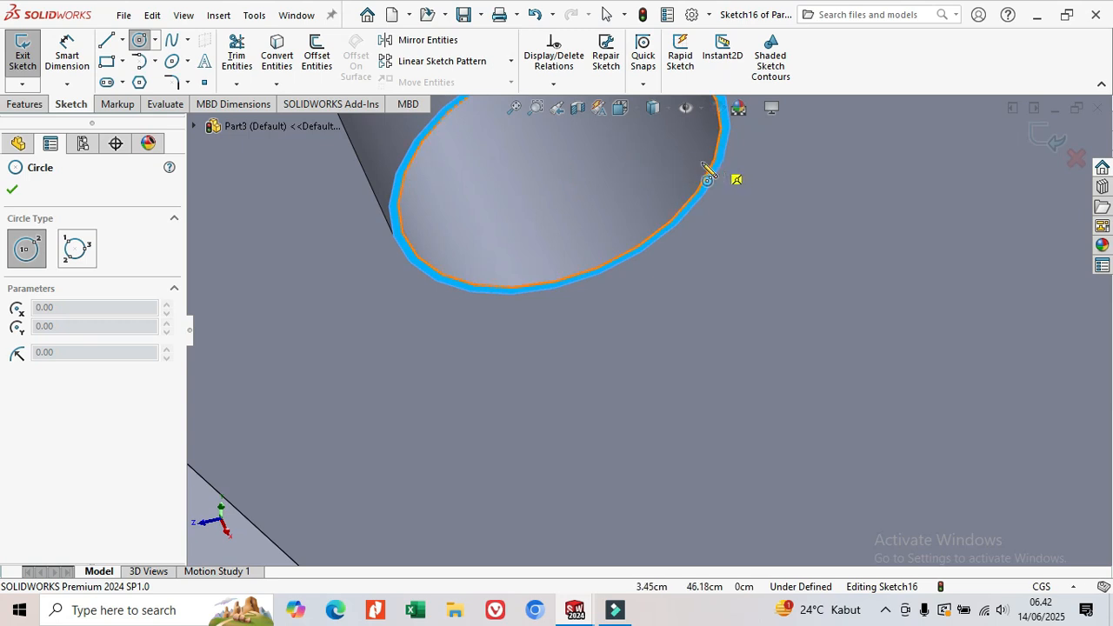
click(561, 167)
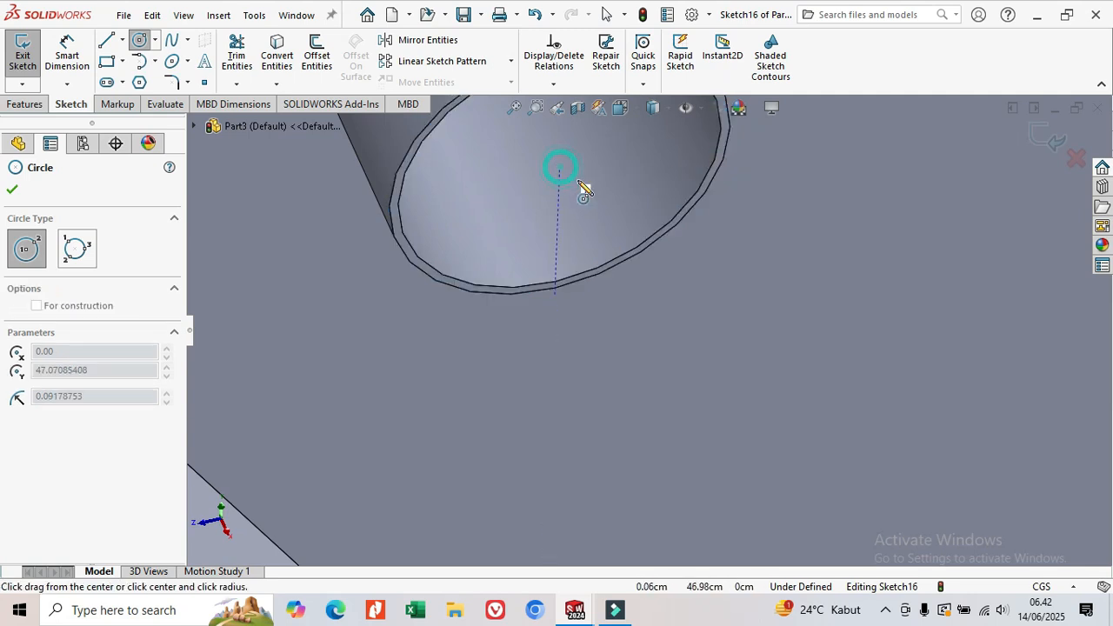
click(666, 228)
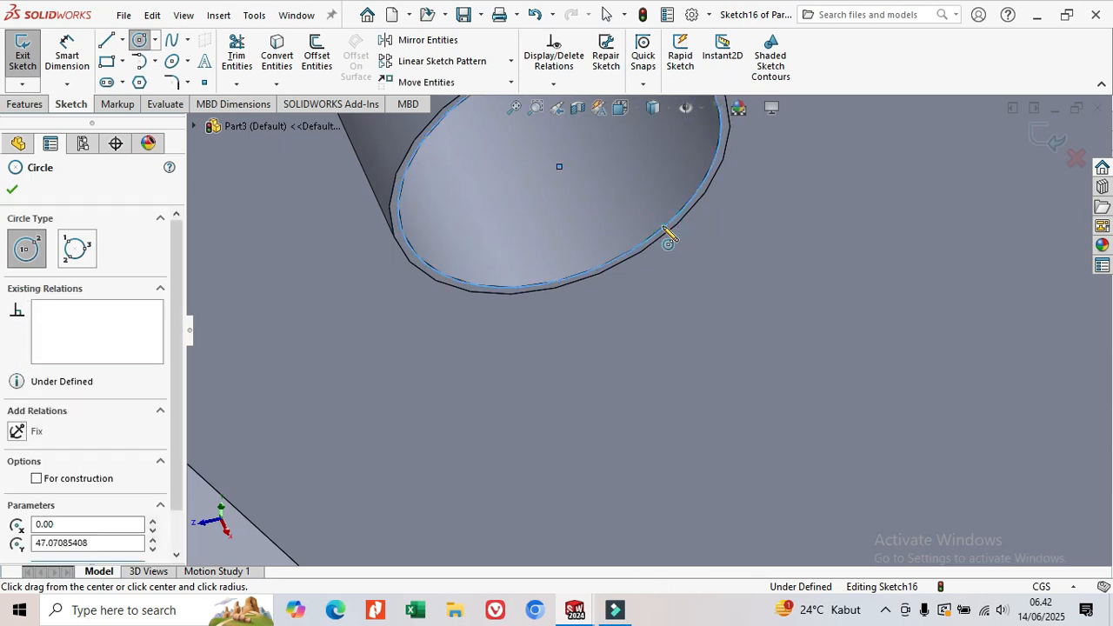
right_click(668, 232)
click(701, 240)
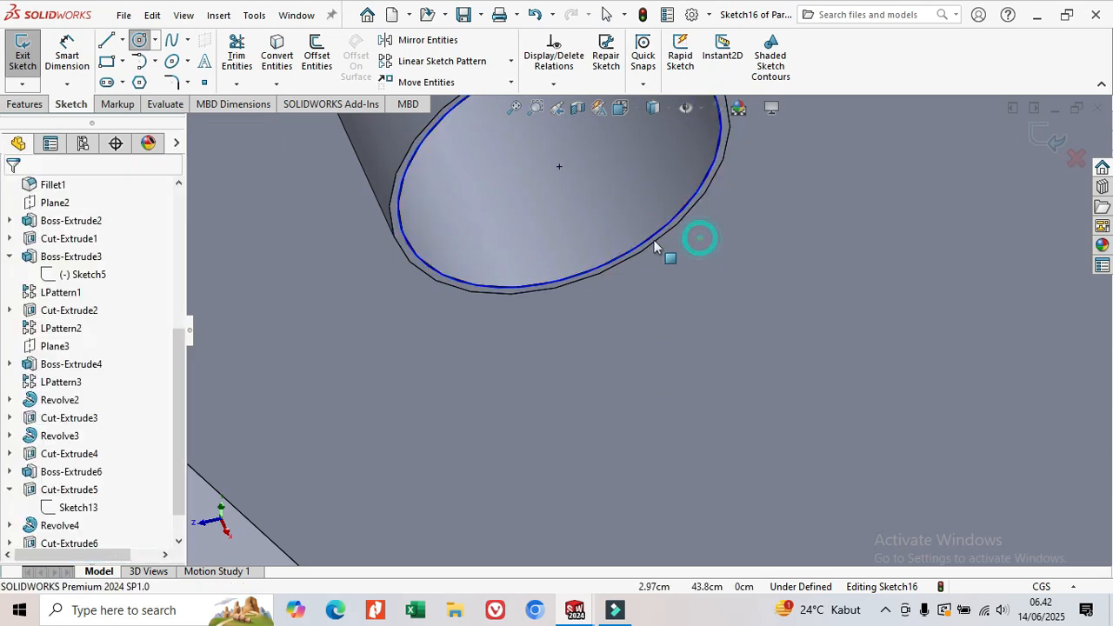
Cut-extrude the circle along the horizontal pipe with a Blind depth of 15 cm, opening it into the vertical pipe
scroll(465, 238, up, 3)
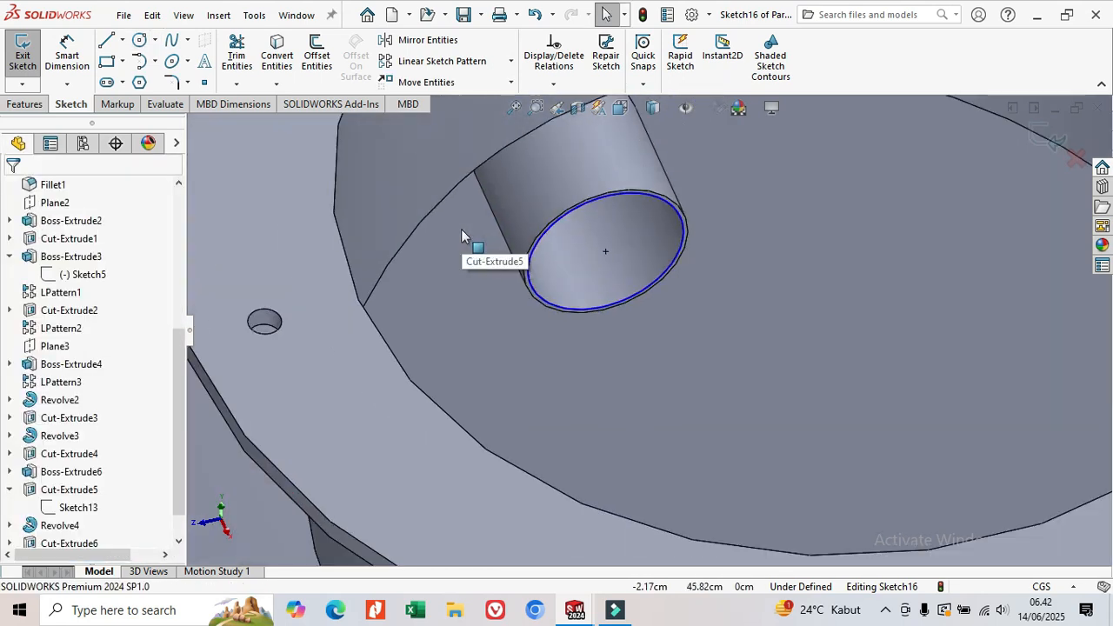
click(26, 105)
click(240, 61)
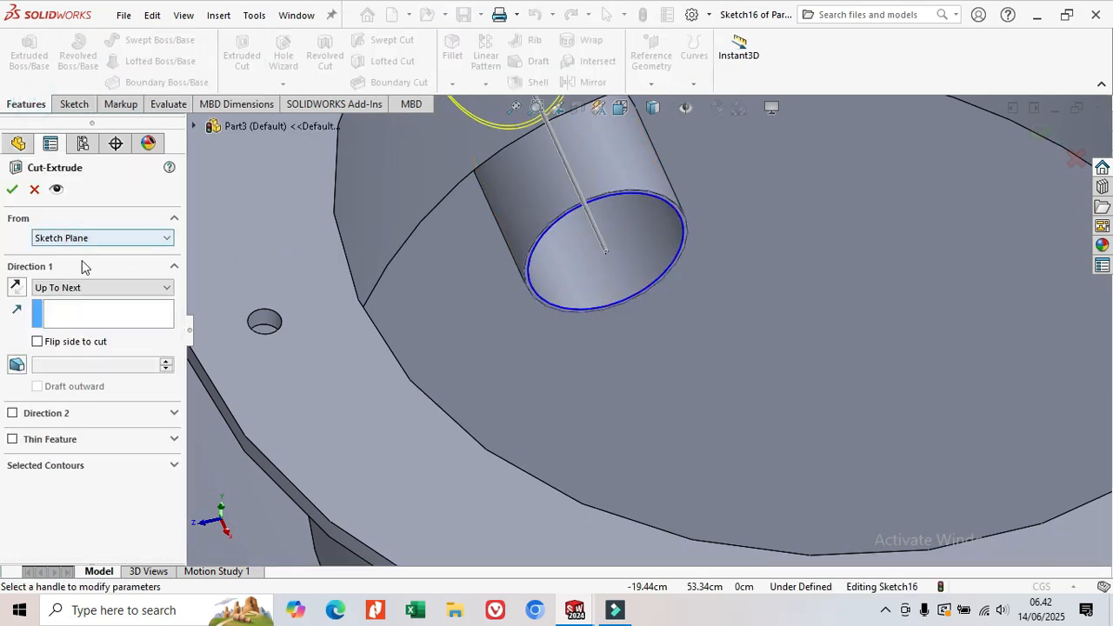
click(167, 289)
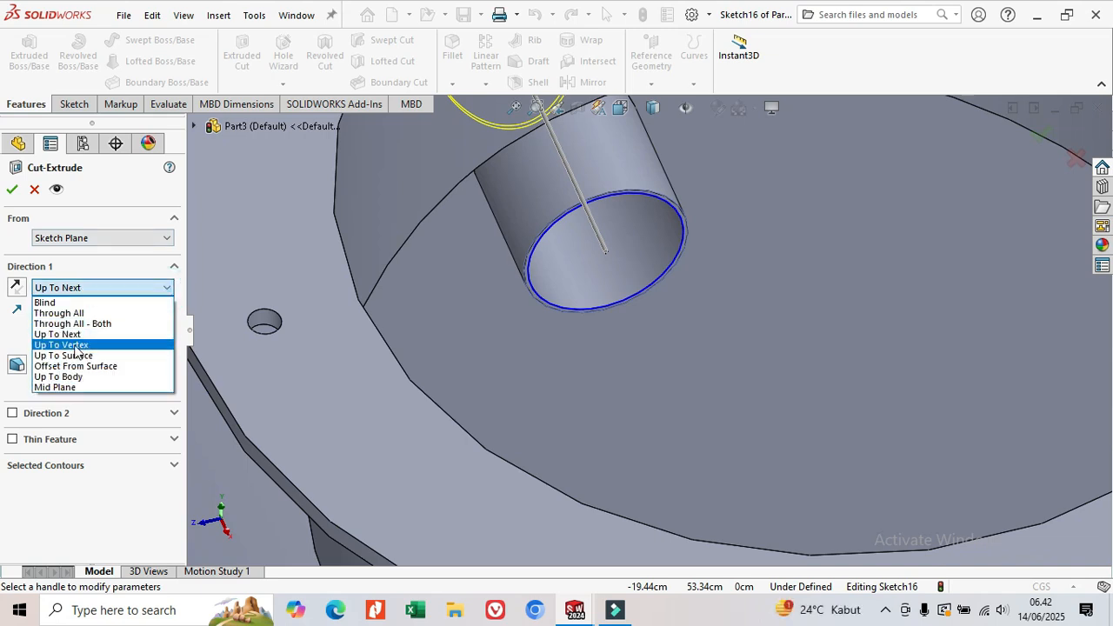
click(87, 303)
scroll(464, 262, up, 4)
middle_drag(489, 234, 561, 261)
scroll(472, 252, up, 4)
scroll(471, 253, up, 3)
middle_drag(474, 257, 481, 300)
scroll(574, 230, down, 6)
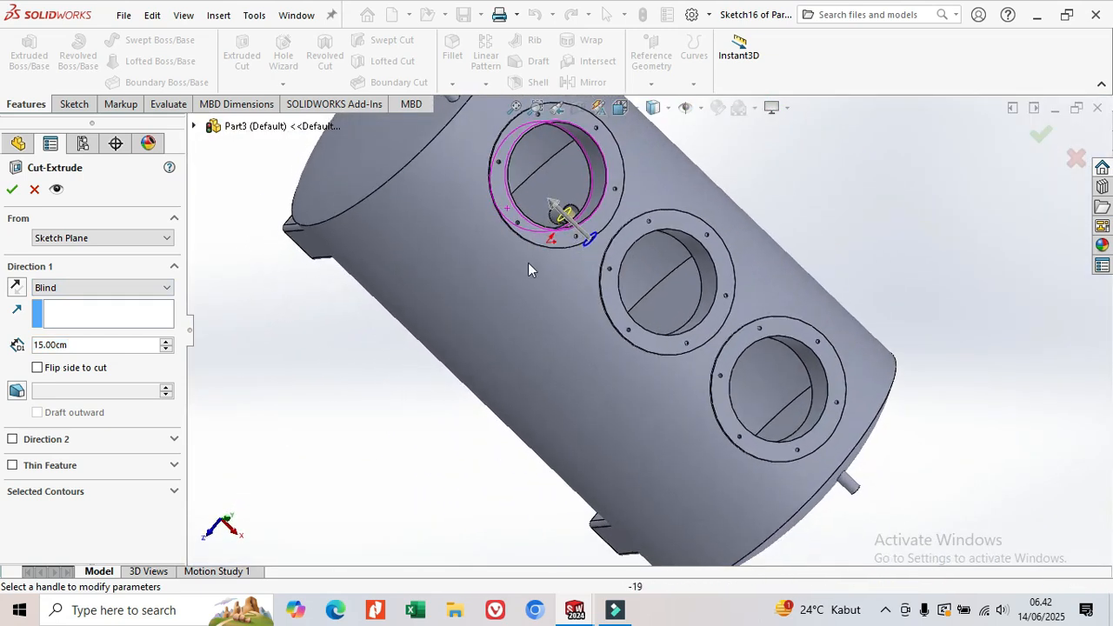
scroll(609, 248, down, 2)
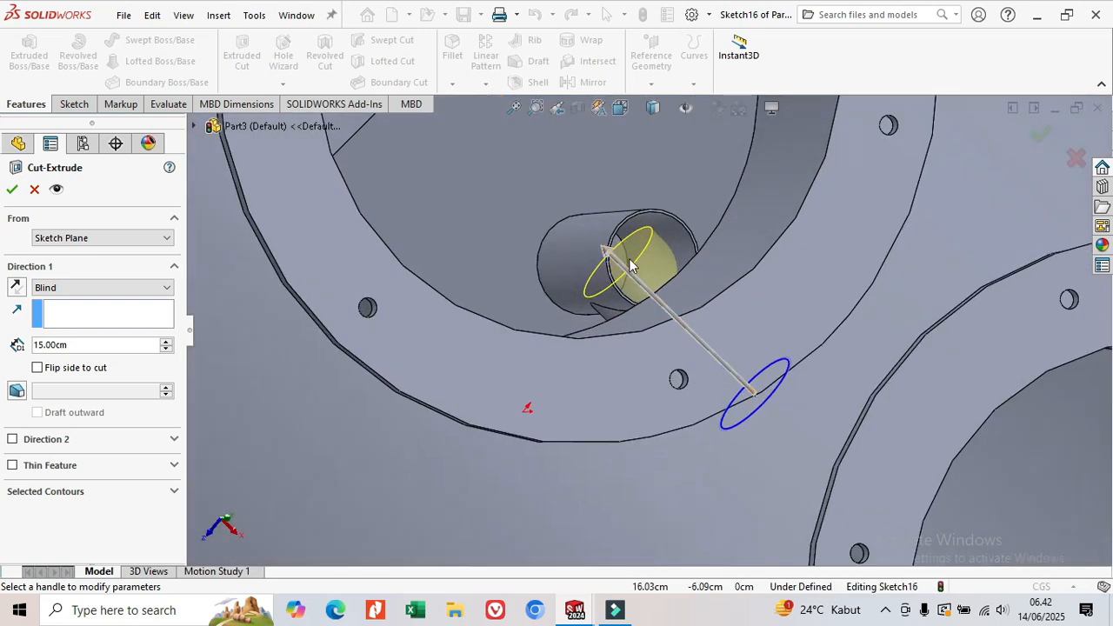
middle_drag(641, 259, 620, 266)
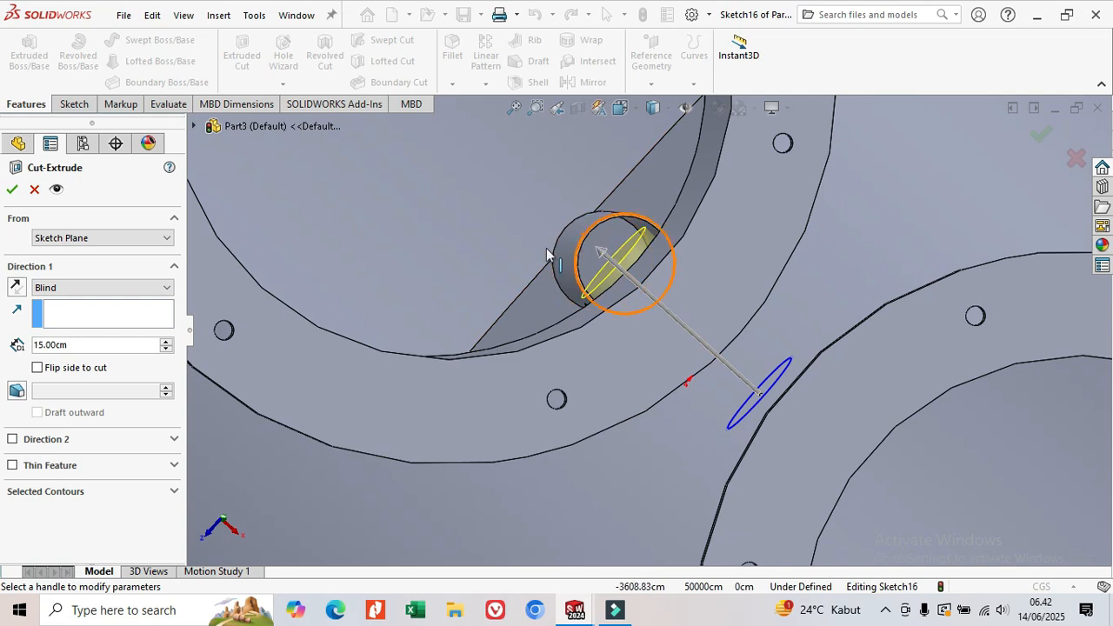
click(167, 351)
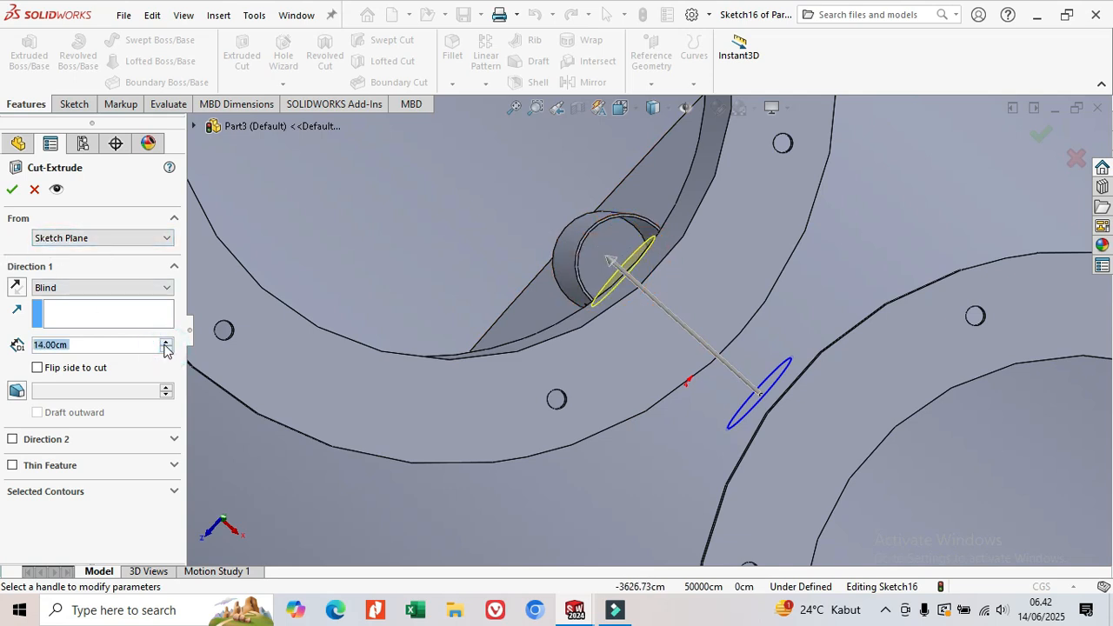
click(165, 343)
click(165, 343)
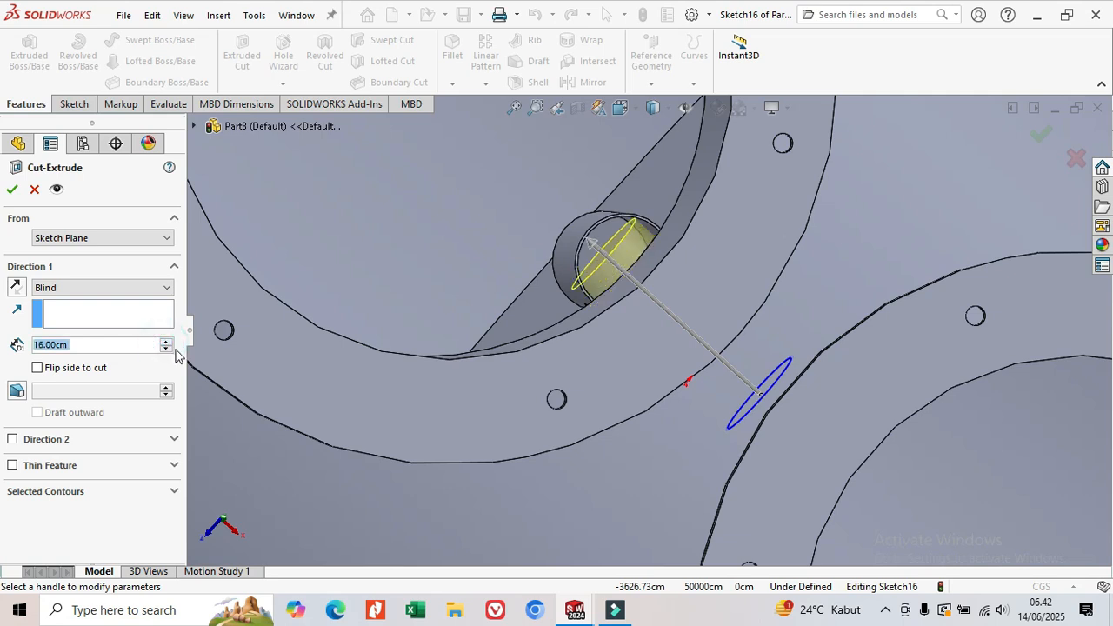
click(167, 351)
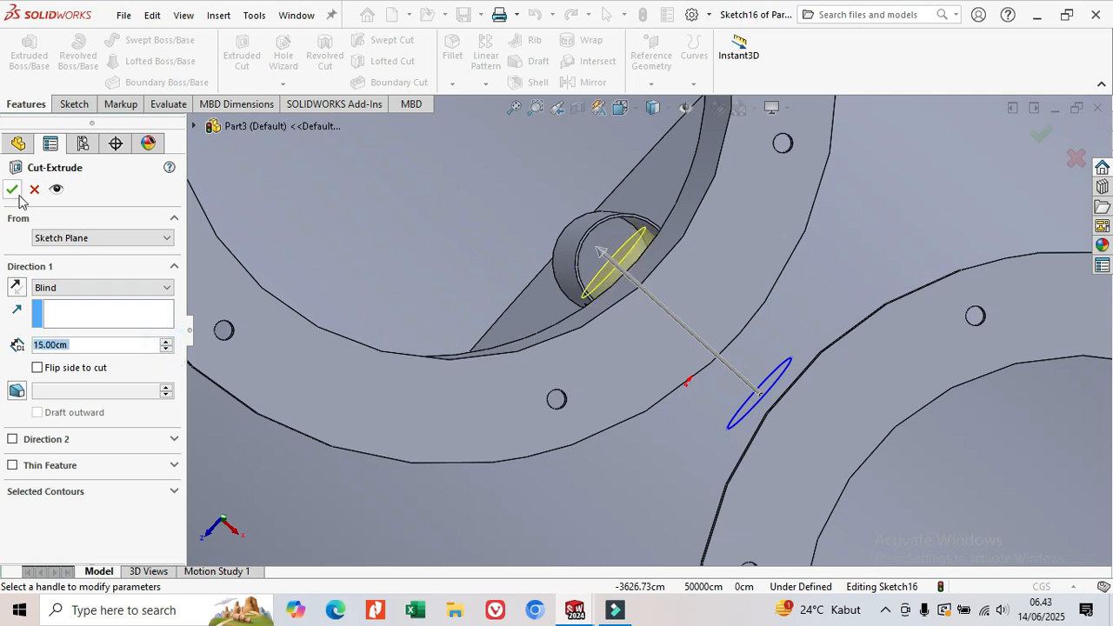
click(12, 190)
Start a sketch on the ring-shaped end face of the vertical pipe inside the end flanged opening
middle_drag(772, 357, 595, 343)
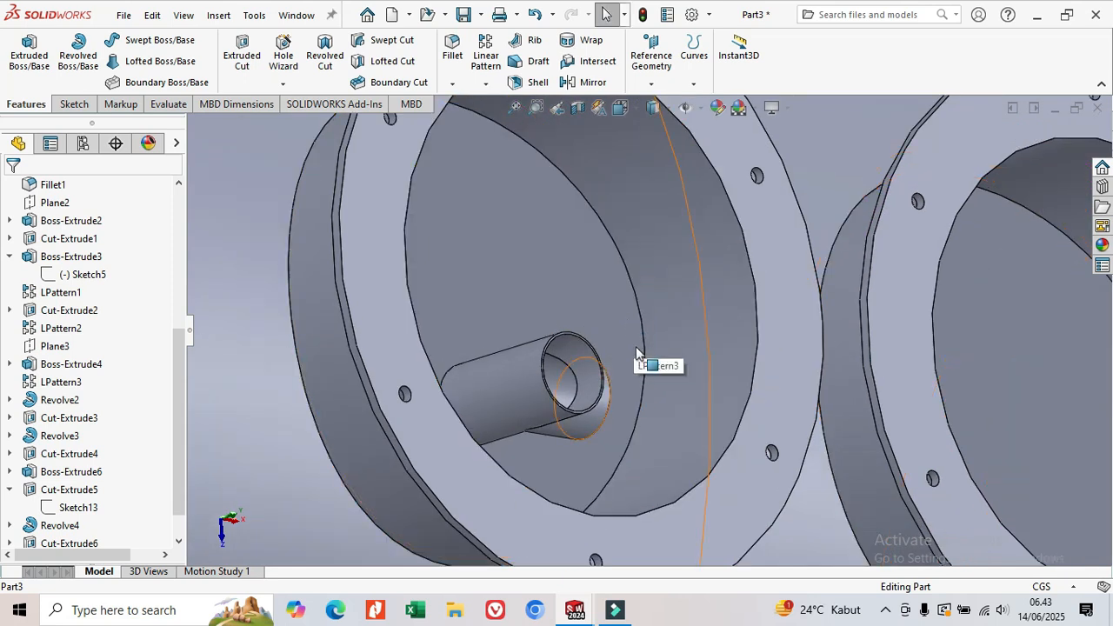
scroll(611, 357, down, 5)
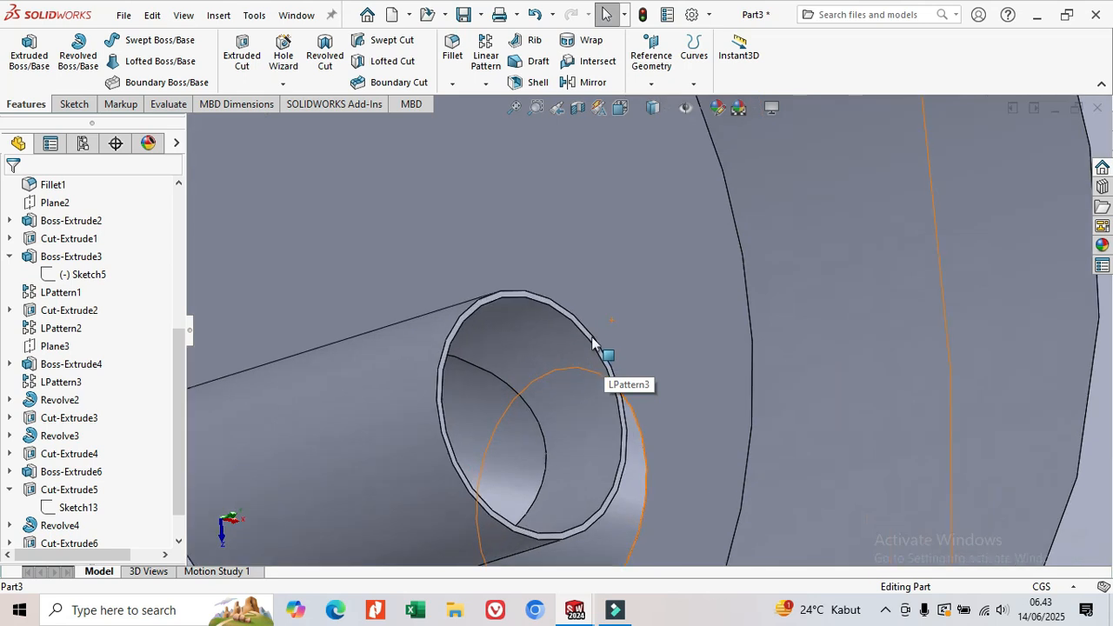
scroll(588, 338, down, 3)
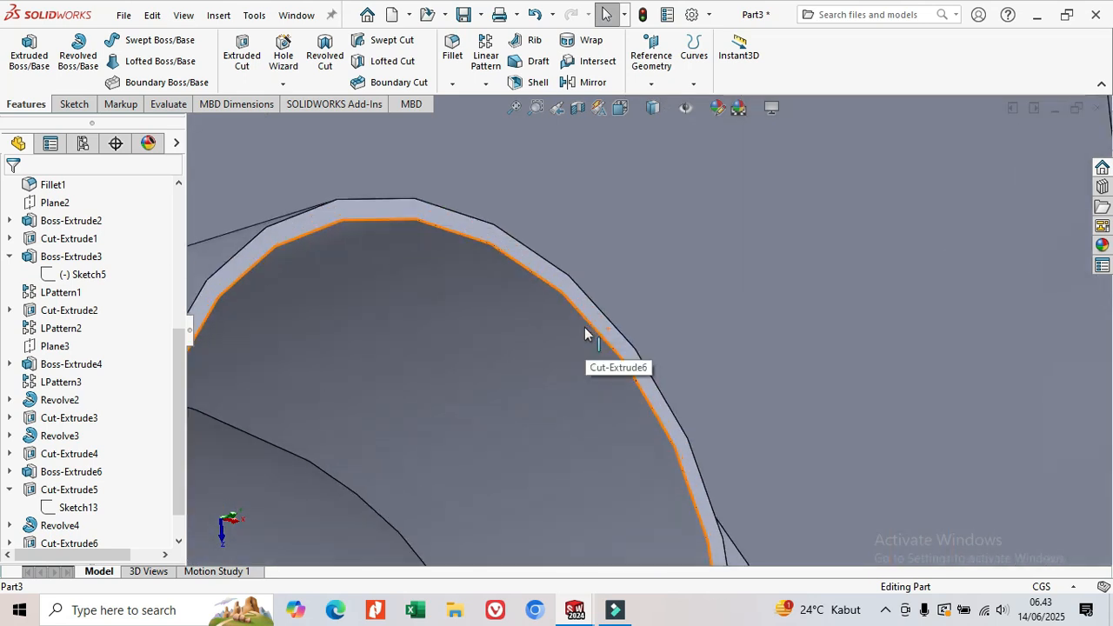
click(589, 319)
right_click(591, 321)
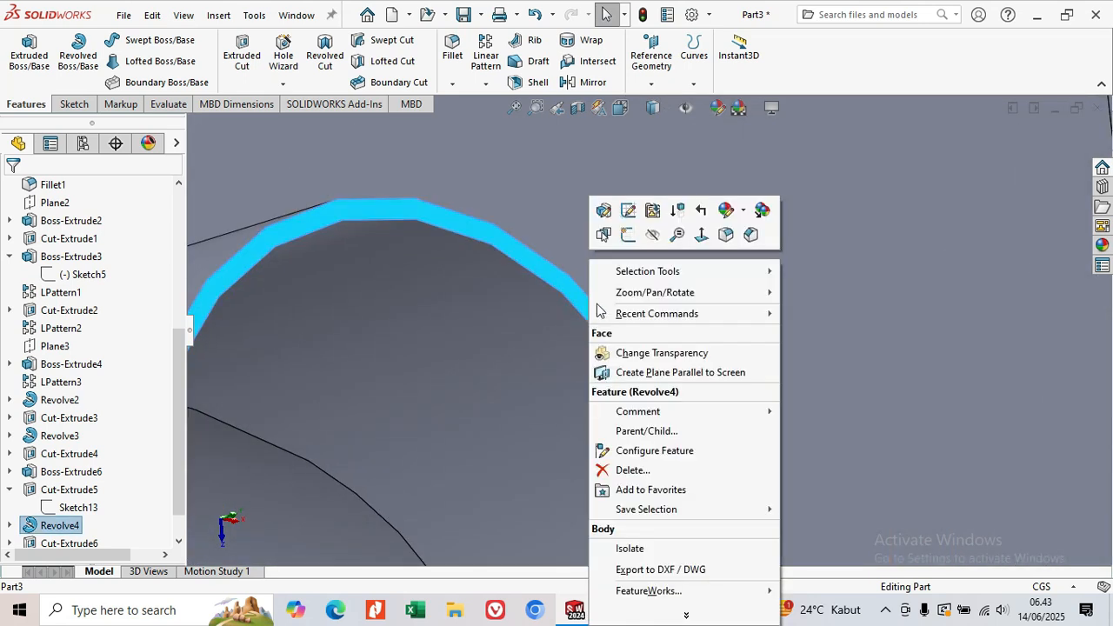
click(623, 236)
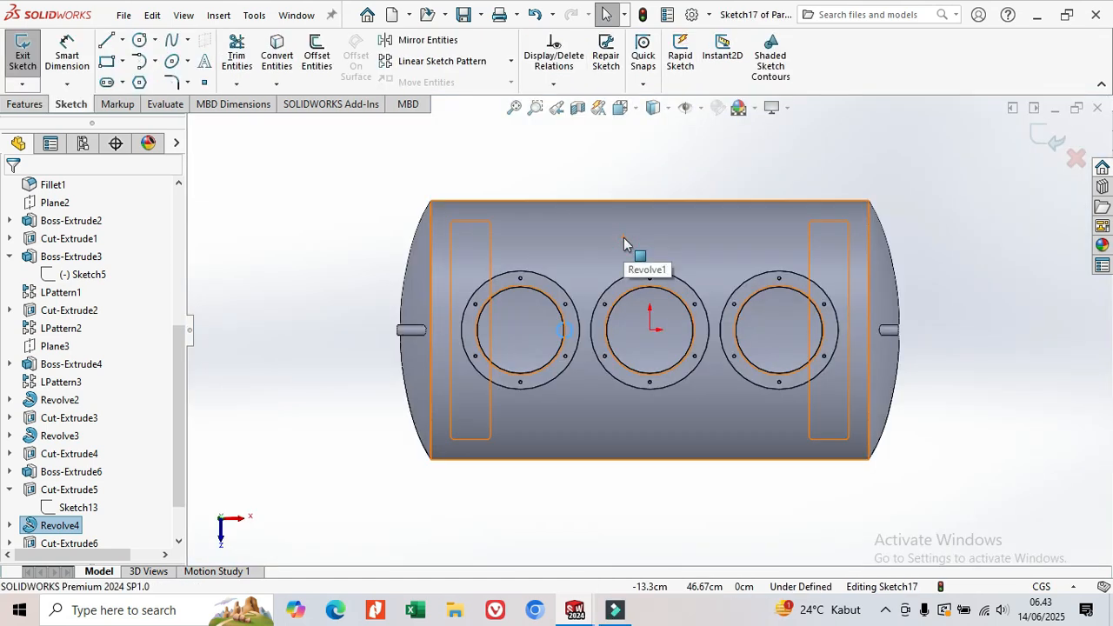
Sketch a circle about 7.26 cm in diameter, centred on the vertical pipe's end face and following its inner edge
click(139, 41)
scroll(570, 335, down, 5)
mouse_move(574, 340)
middle_down()
mouse_move(542, 325)
mouse_move(564, 355)
middle_up()
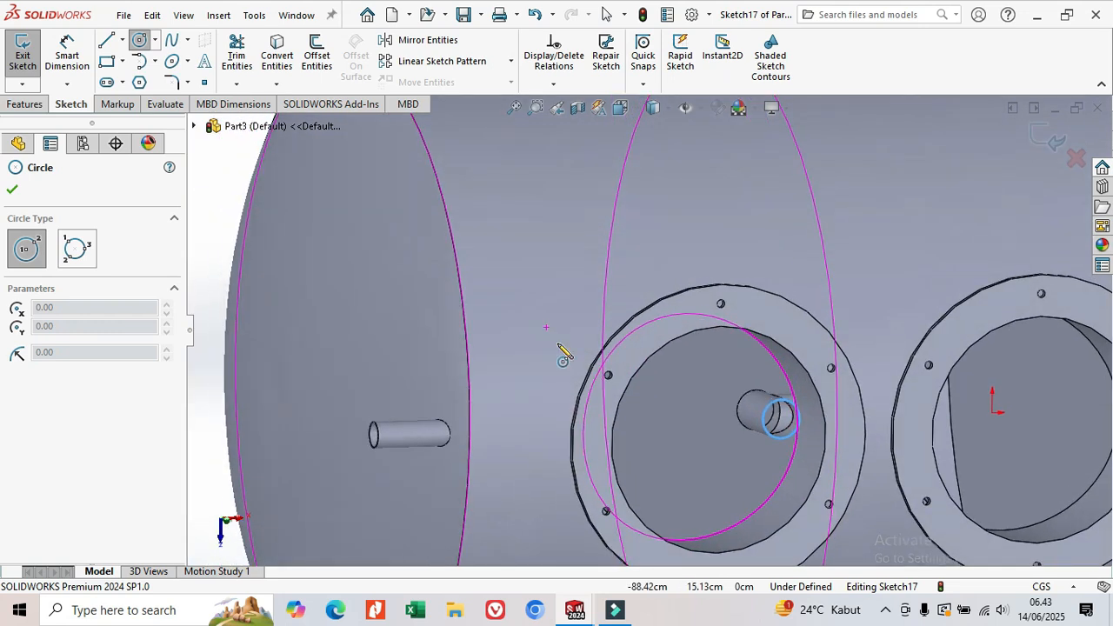
scroll(783, 424, down, 6)
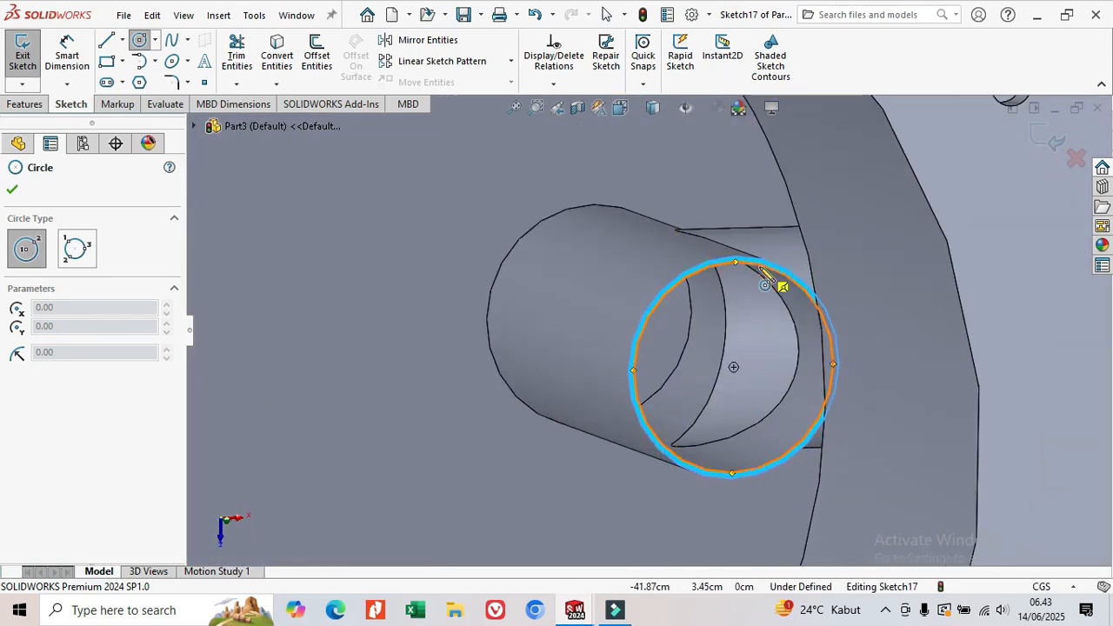
click(735, 367)
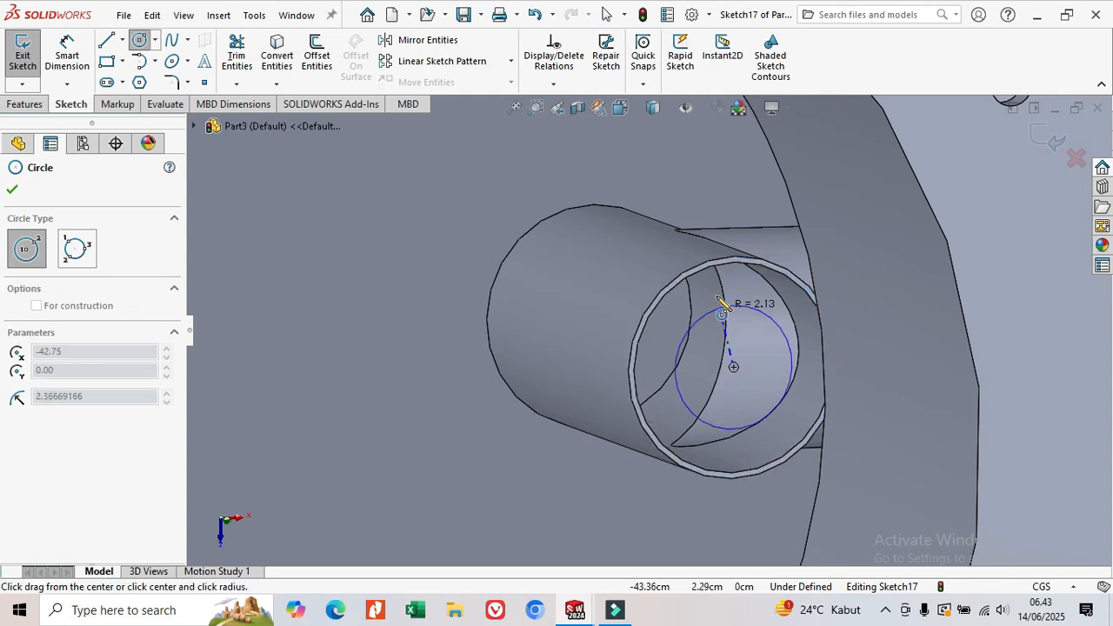
click(712, 277)
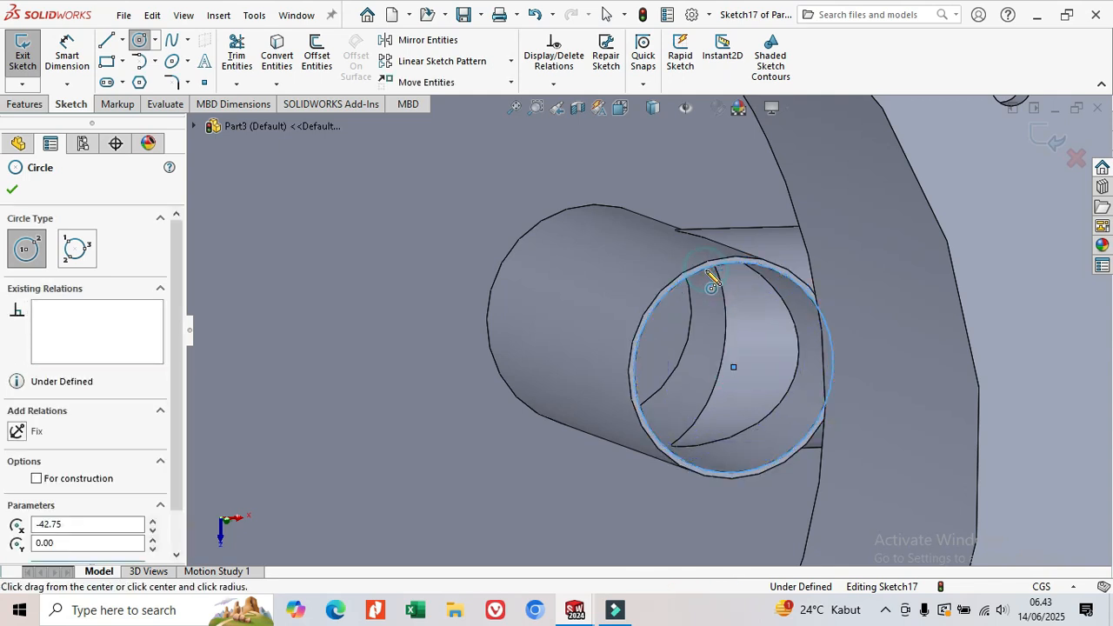
right_click(712, 276)
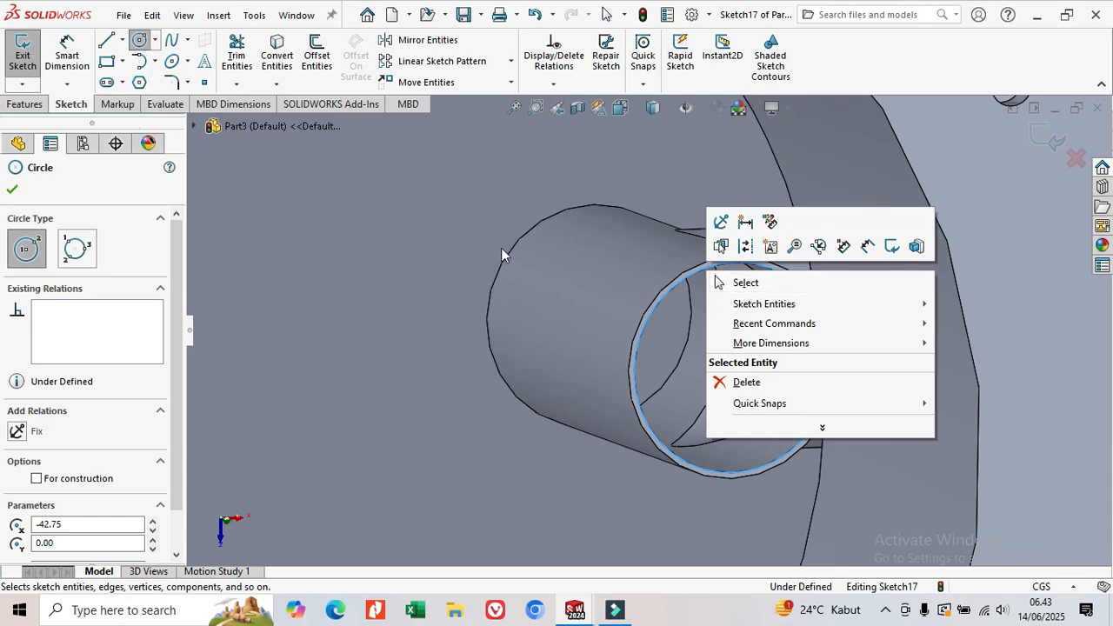
click(688, 374)
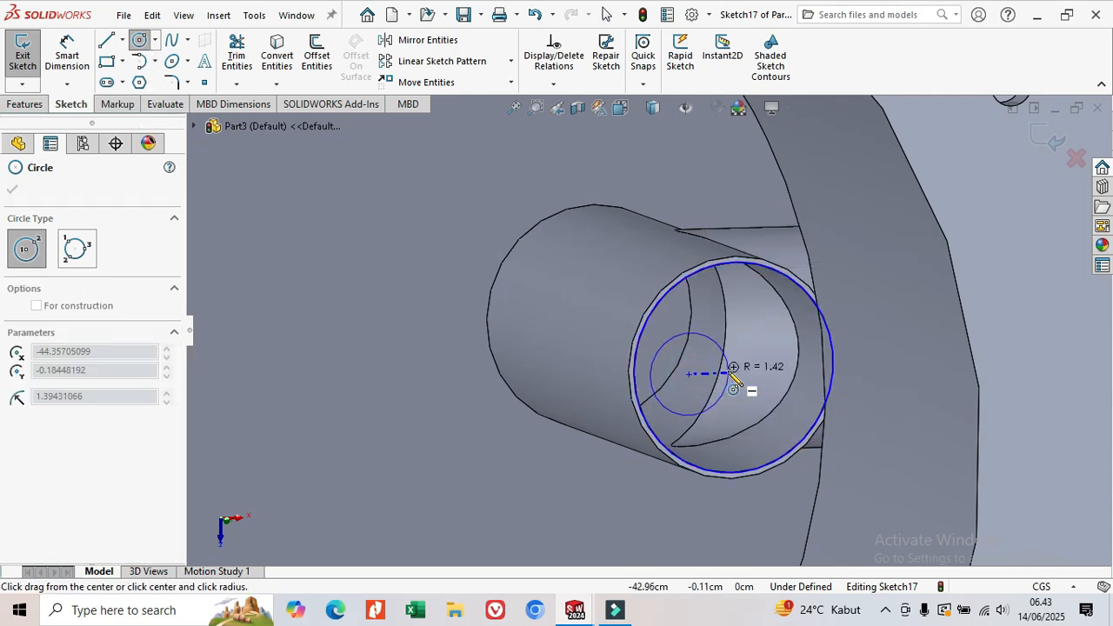
key(Escape)
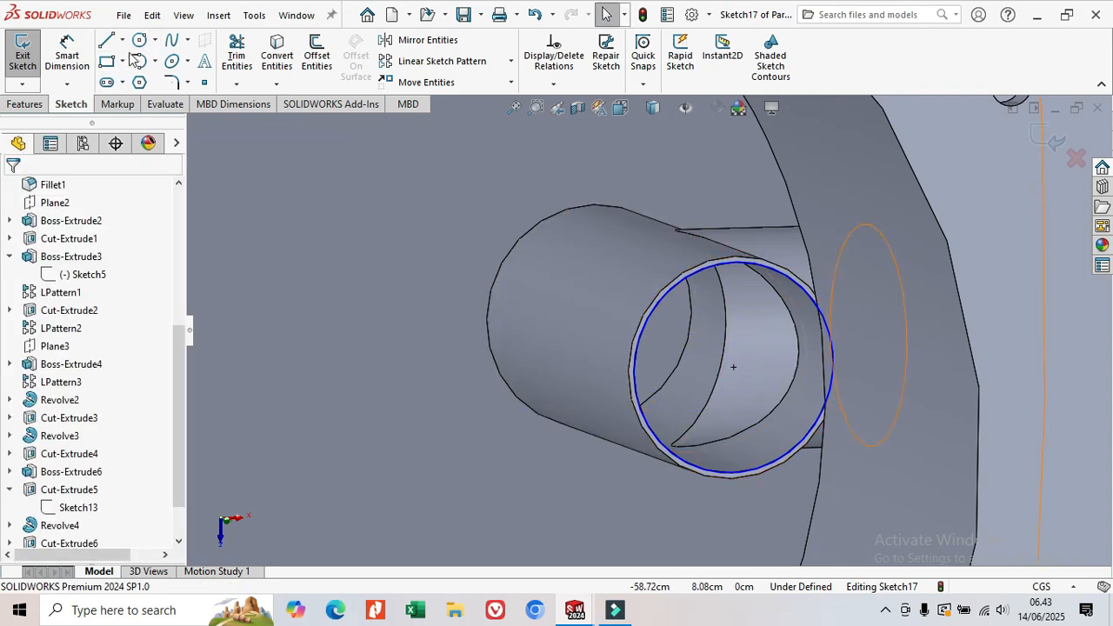
Sketch a smaller concentric circle just inside the first one and set the gap between the two circles to 0.2 cm
click(139, 41)
click(734, 367)
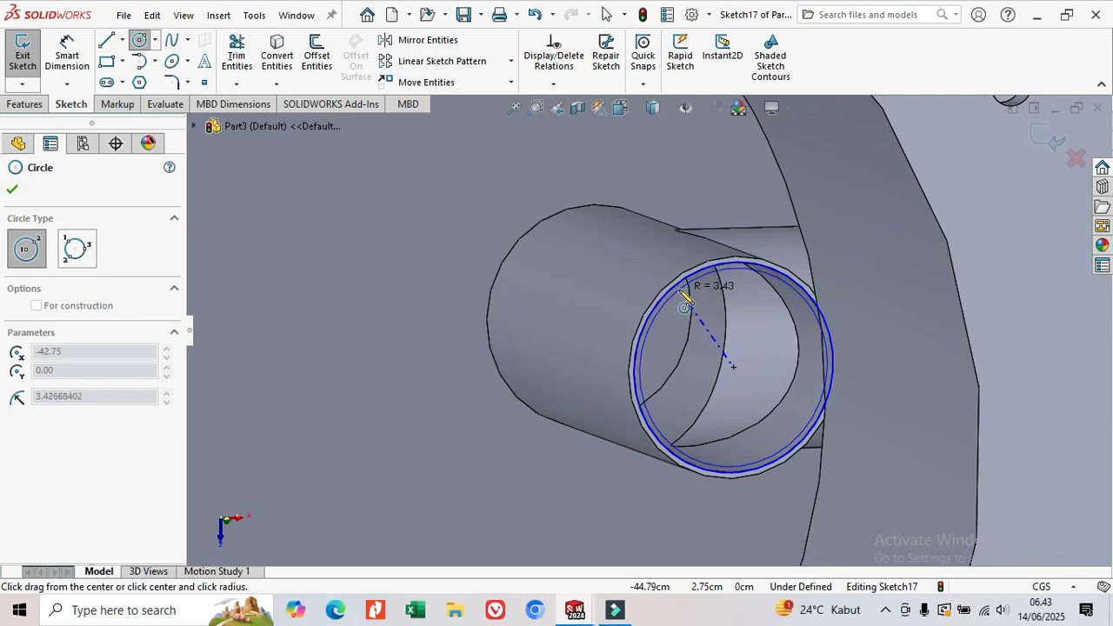
click(687, 296)
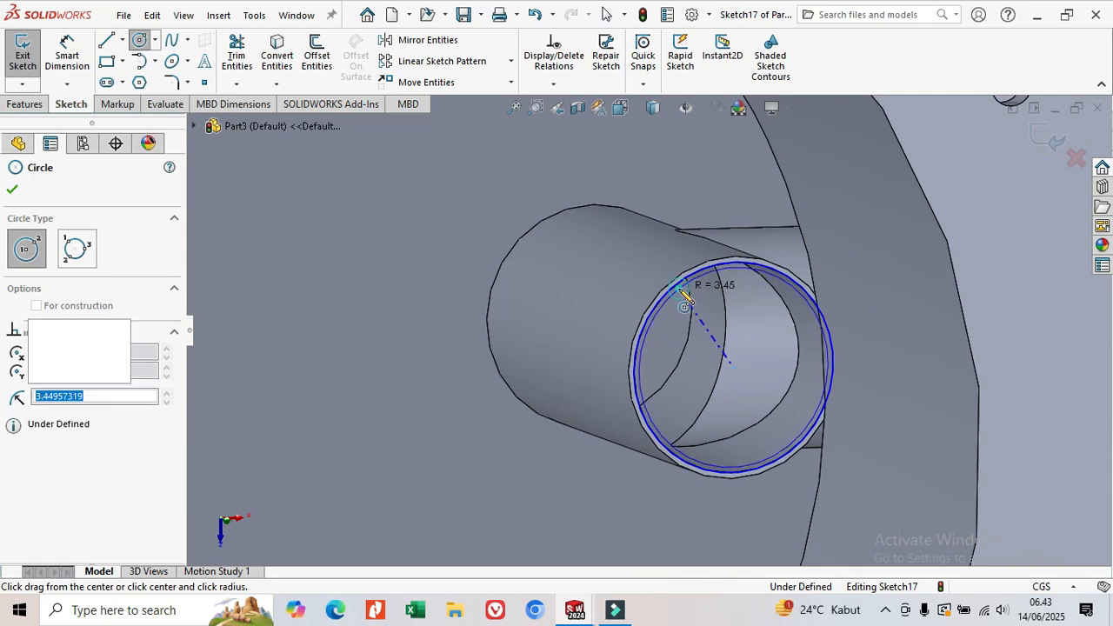
click(77, 59)
scroll(715, 305, down, 5)
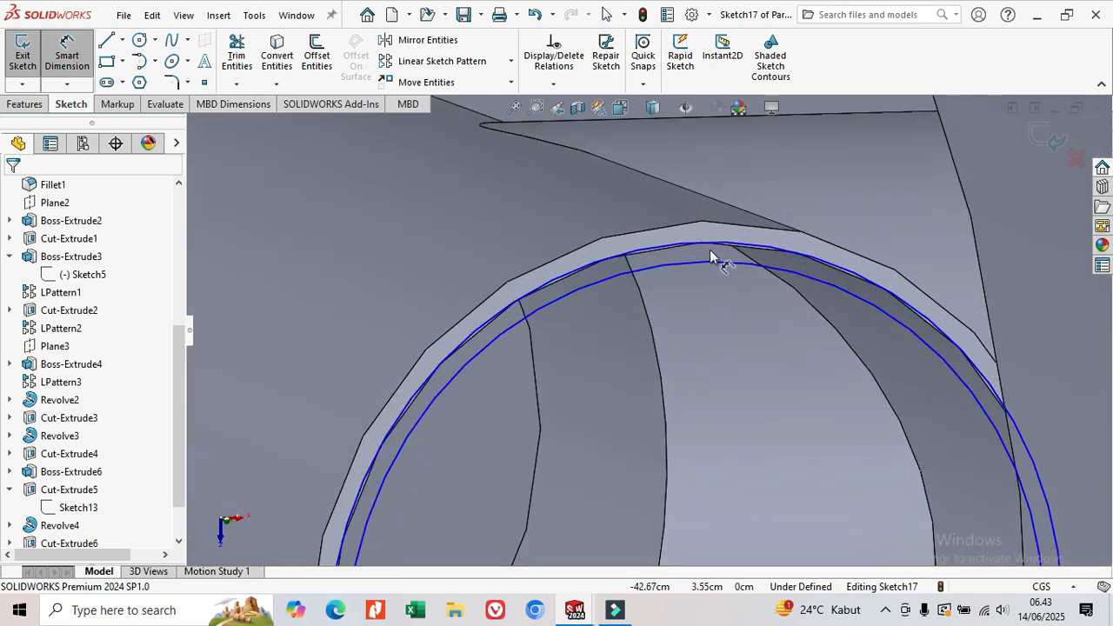
click(712, 248)
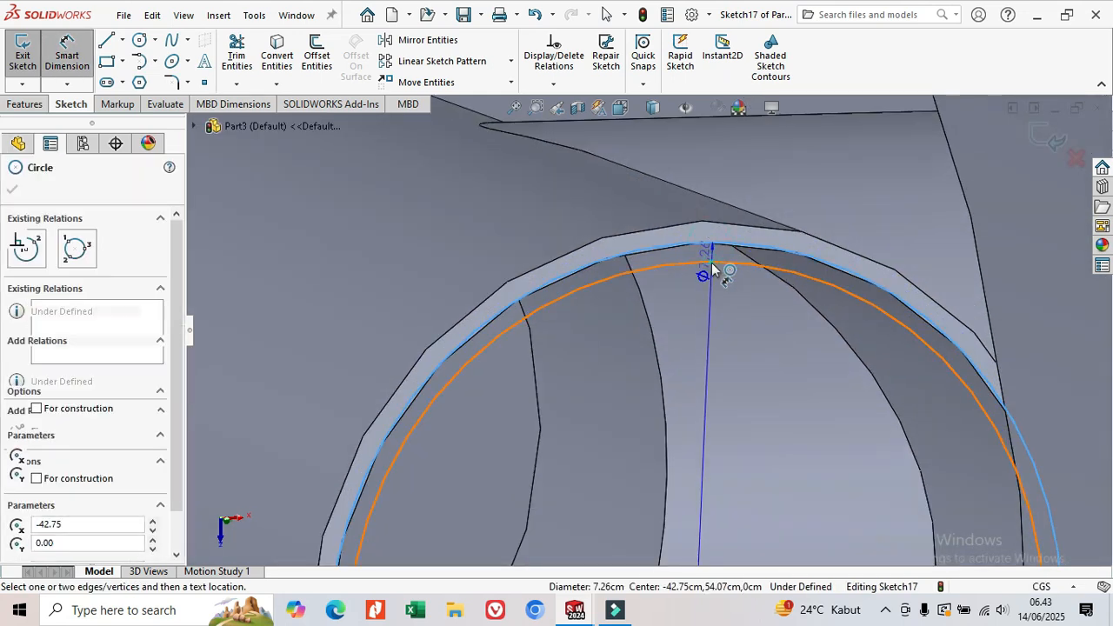
click(720, 263)
click(744, 178)
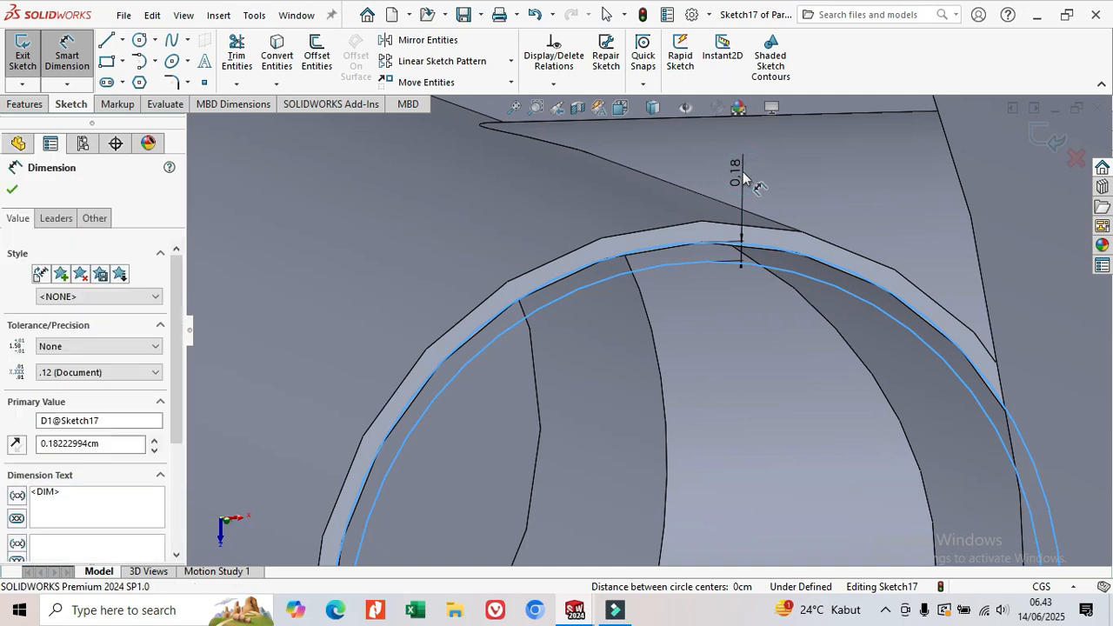
text(0.2)
key(Return)
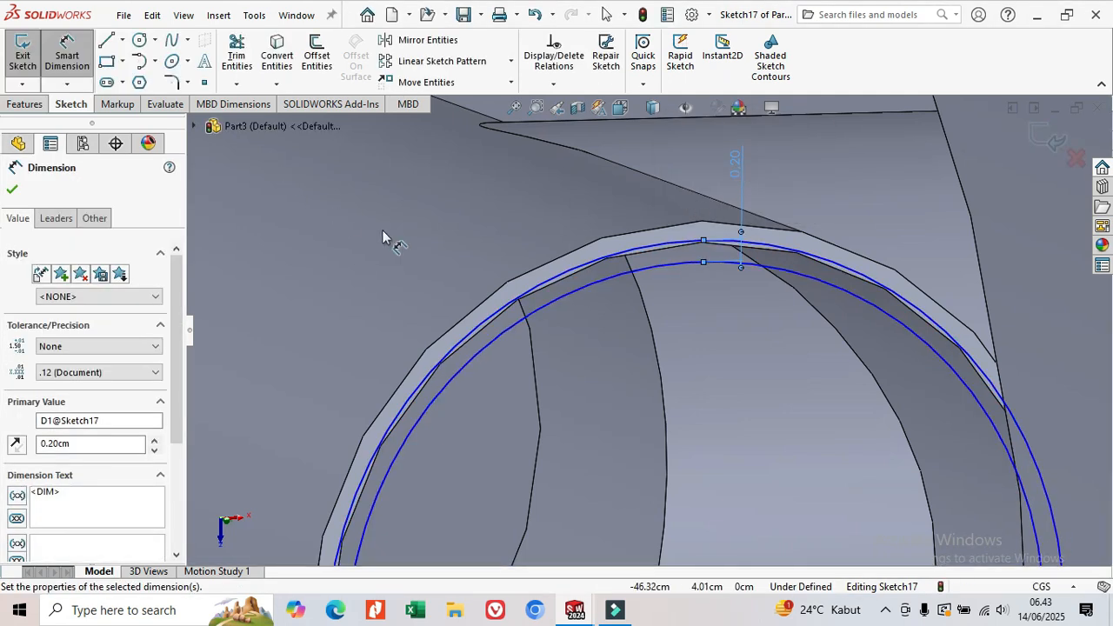
scroll(569, 327, down, 3)
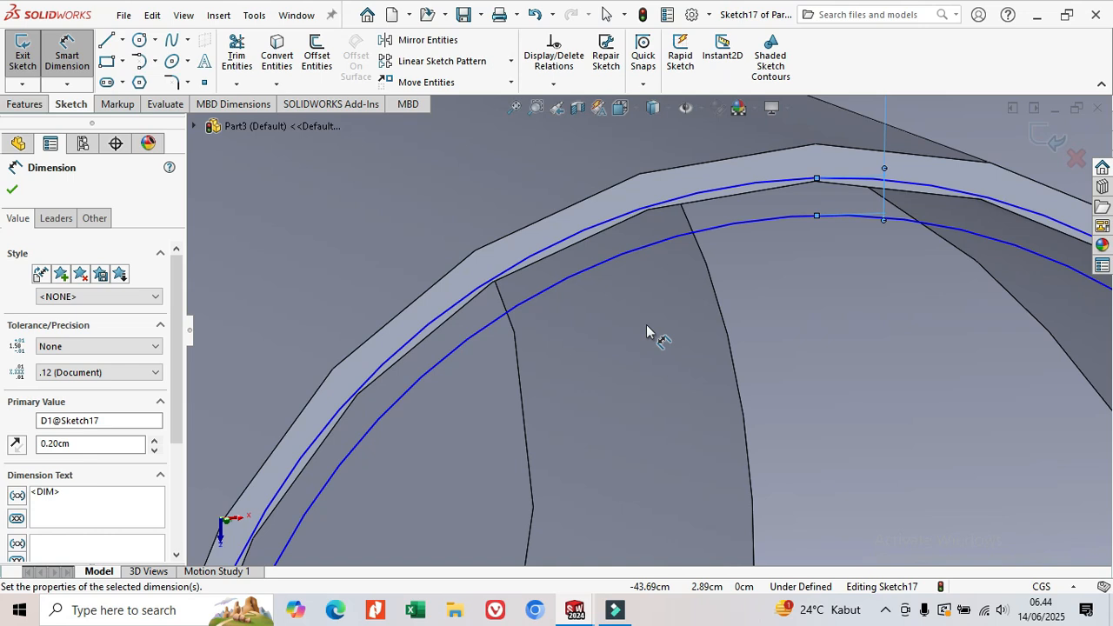
Extrude the two-circle ring from the vertical pipe's end as a boss with a Blind depth of 5 cm, merging the result
click(26, 105)
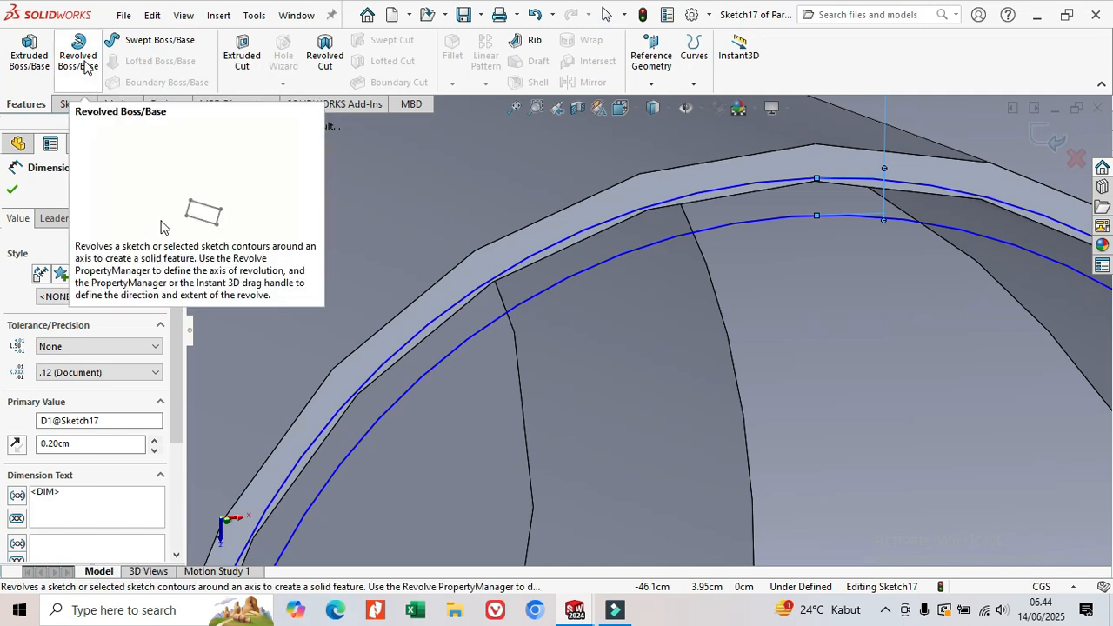
click(29, 55)
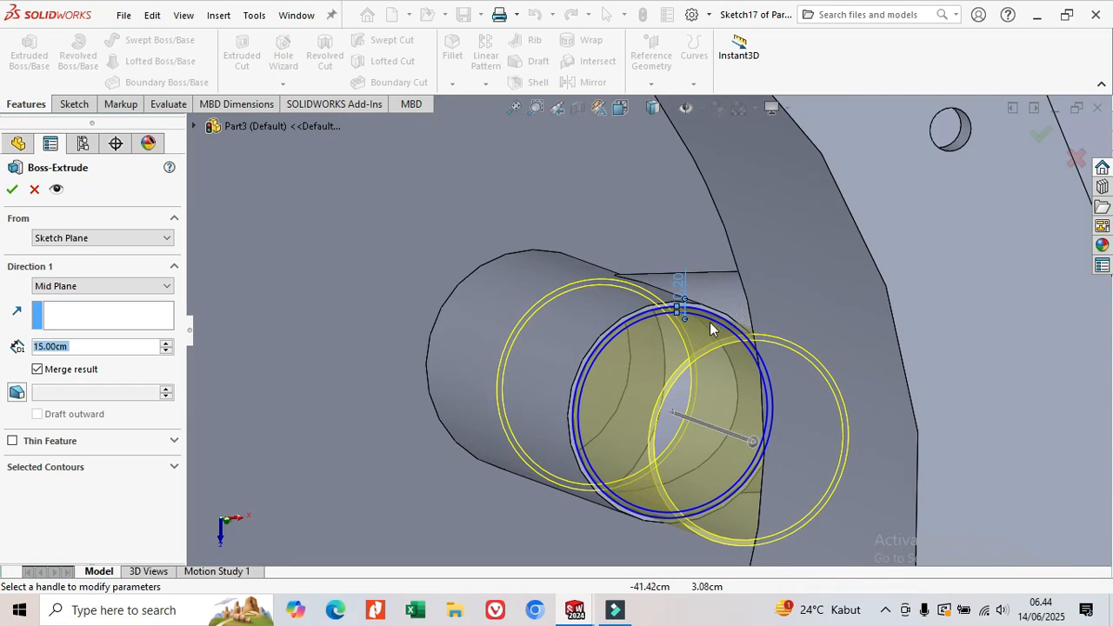
middle_drag(709, 322, 522, 331)
click(165, 286)
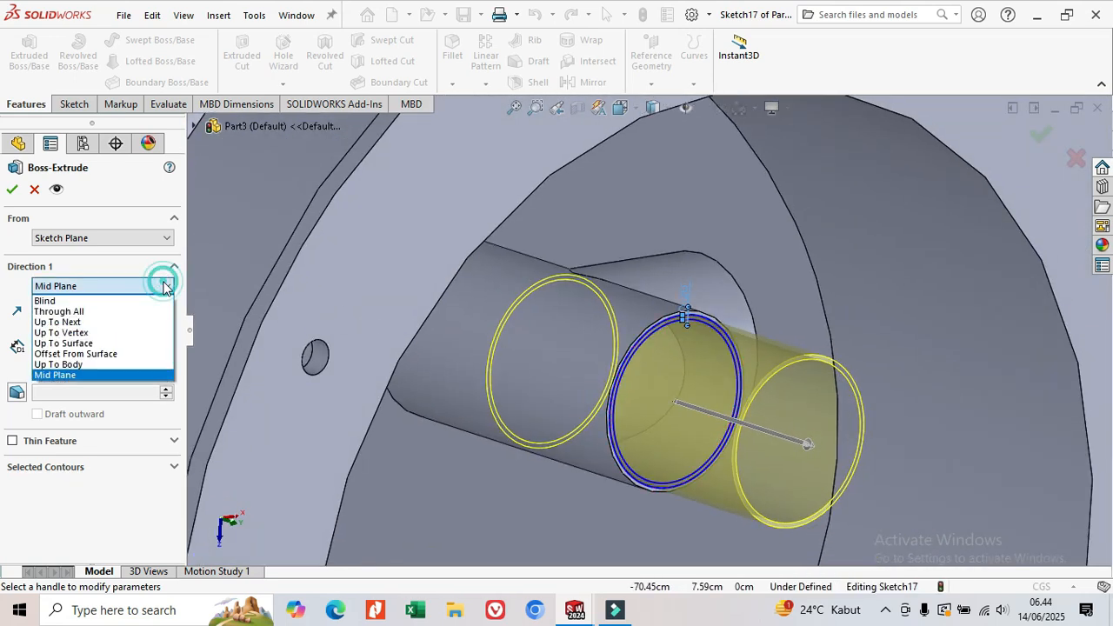
click(123, 301)
double_click(43, 347)
scroll(594, 406, up, 2)
middle_drag(593, 406, 623, 415)
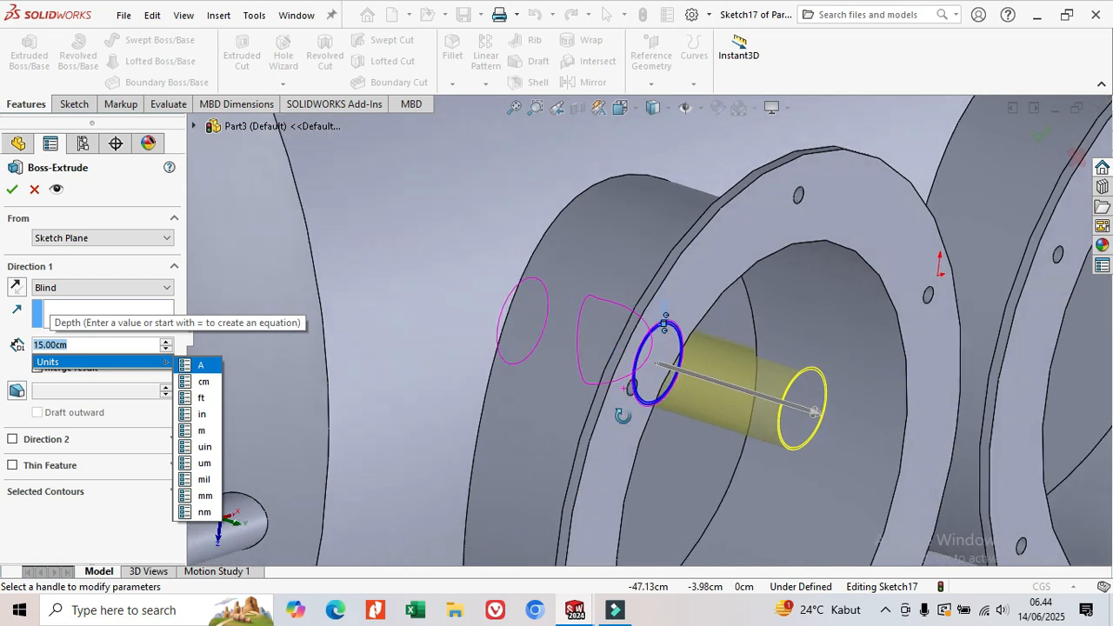
text(5)
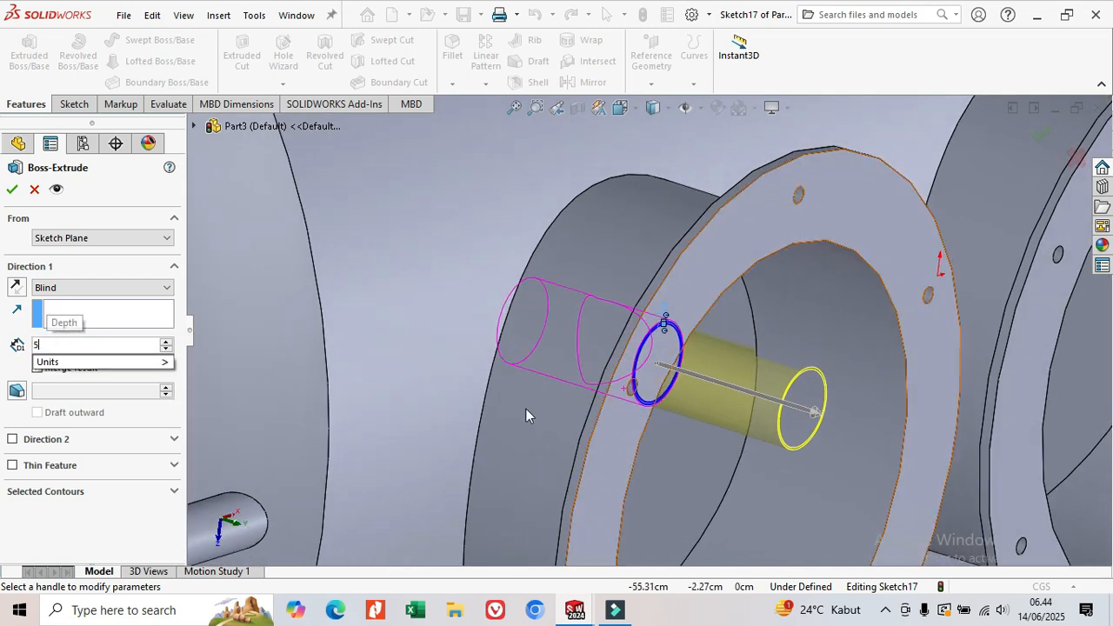
click(16, 191)
middle_drag(756, 422, 718, 269)
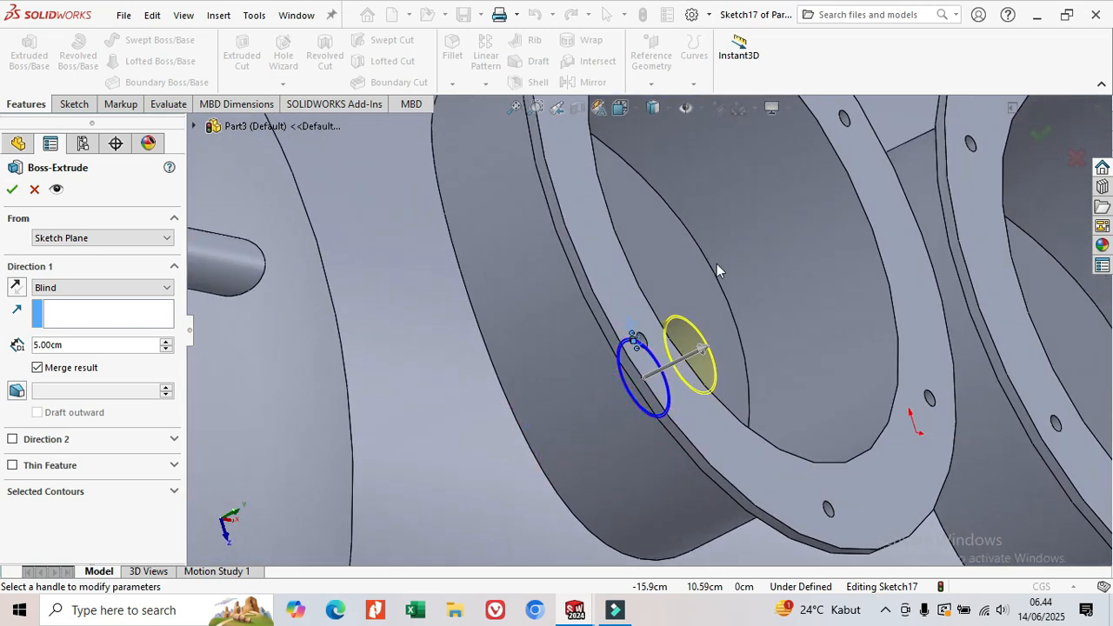
click(12, 190)
Try a section view at the partition face inside the end flanged opening with no offset, and turn it off
scroll(570, 318, up, 5)
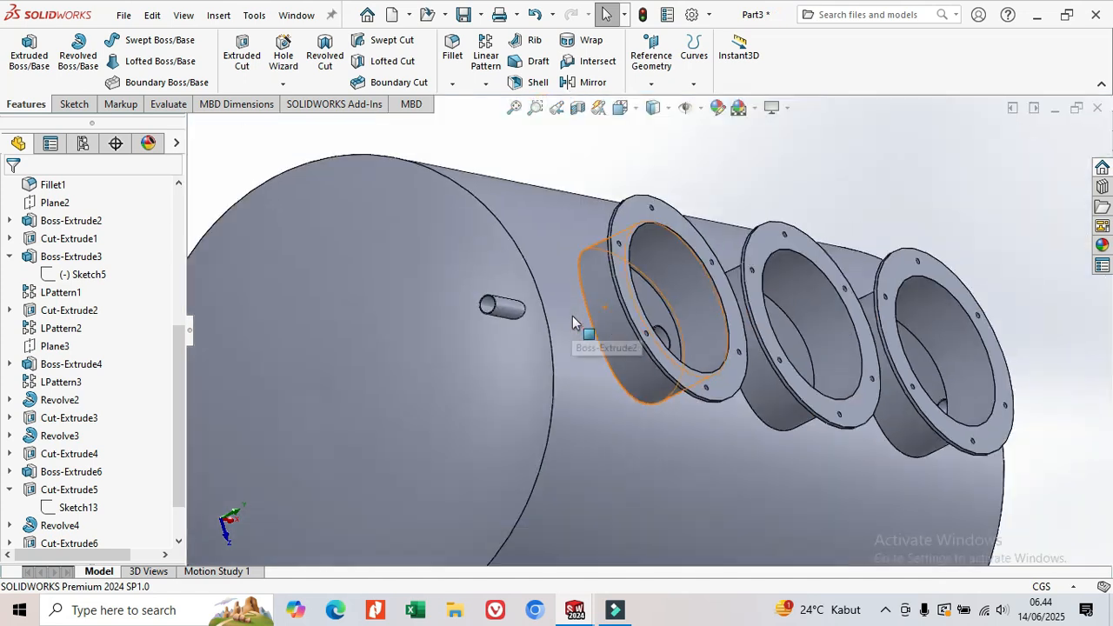
scroll(572, 324, up, 3)
middle_drag(574, 326, 631, 333)
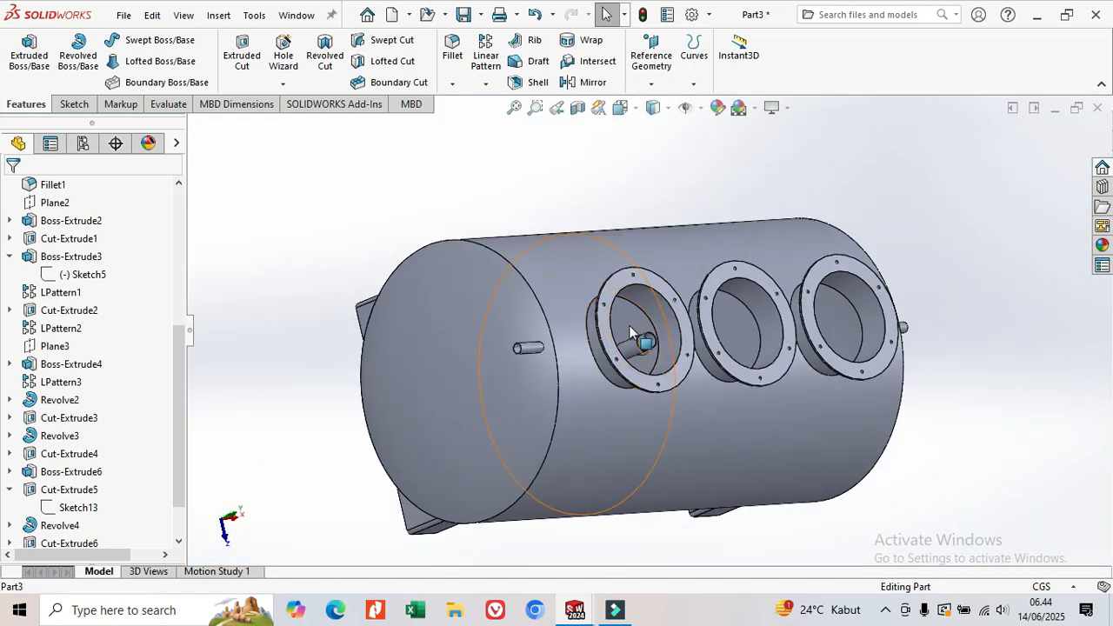
click(631, 333)
click(578, 107)
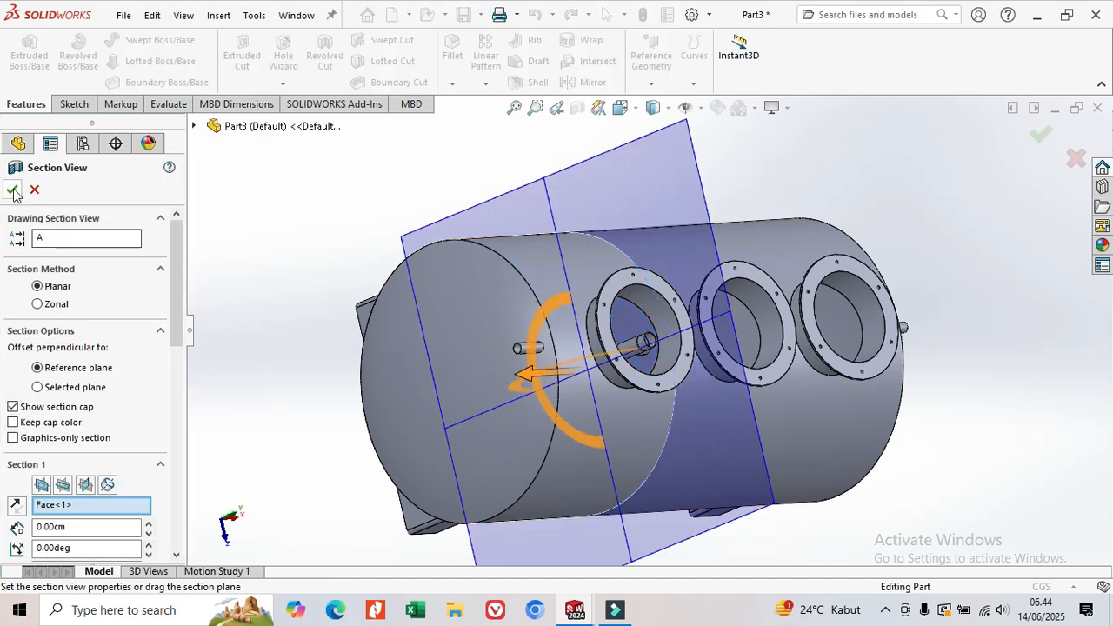
click(12, 190)
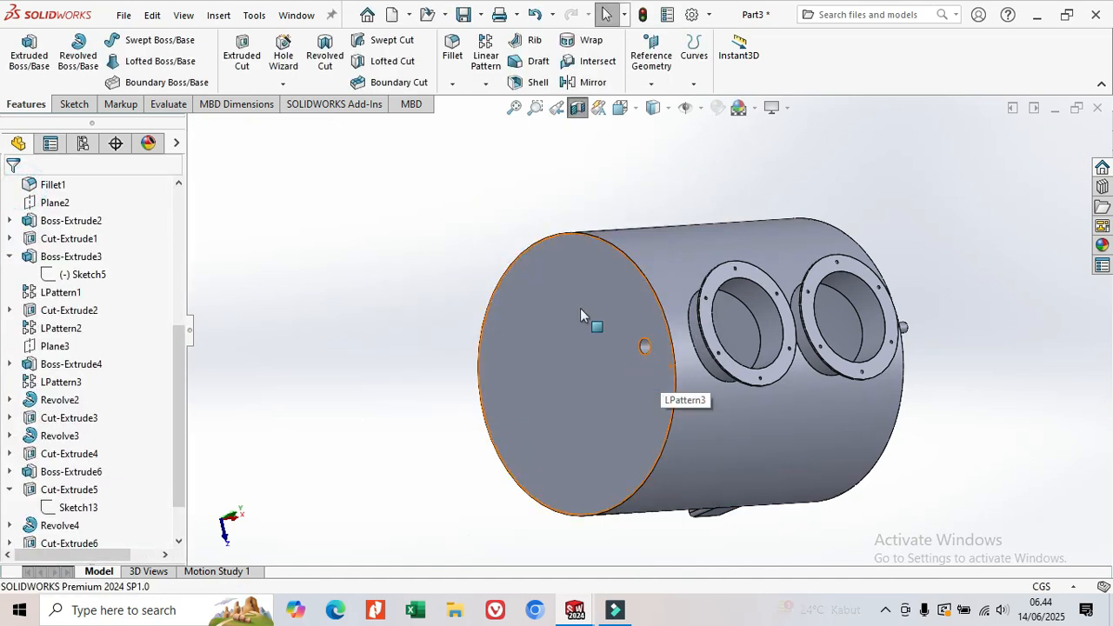
click(578, 108)
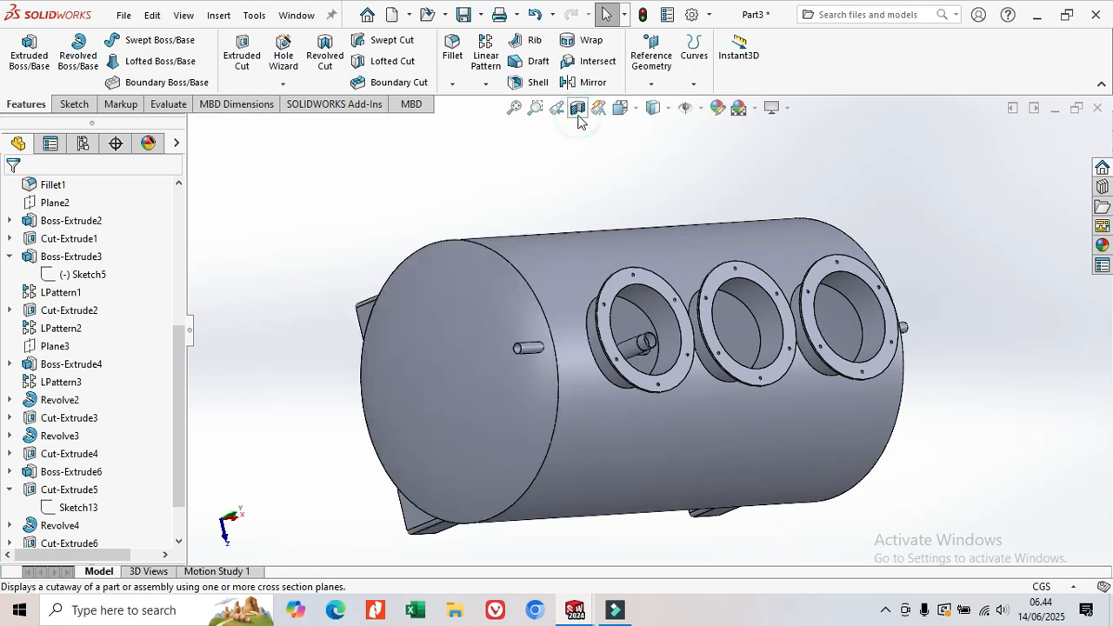
Section the tank with the plane offset 24.80 cm from the partition face and examine the extended vertical pipe inside
click(577, 108)
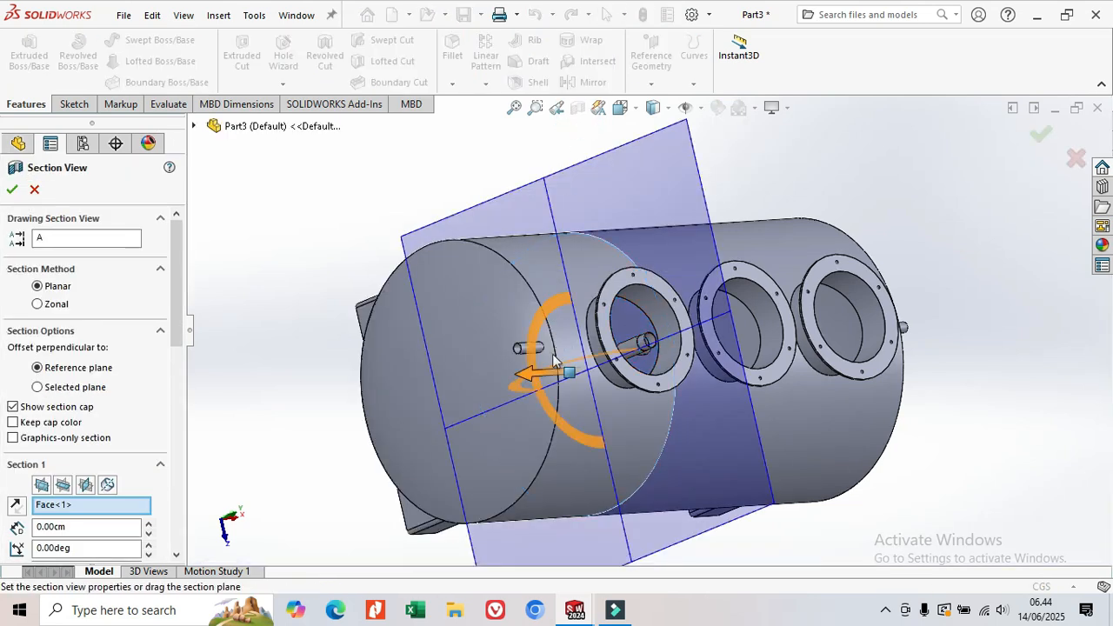
drag(529, 381, 480, 381)
click(13, 190)
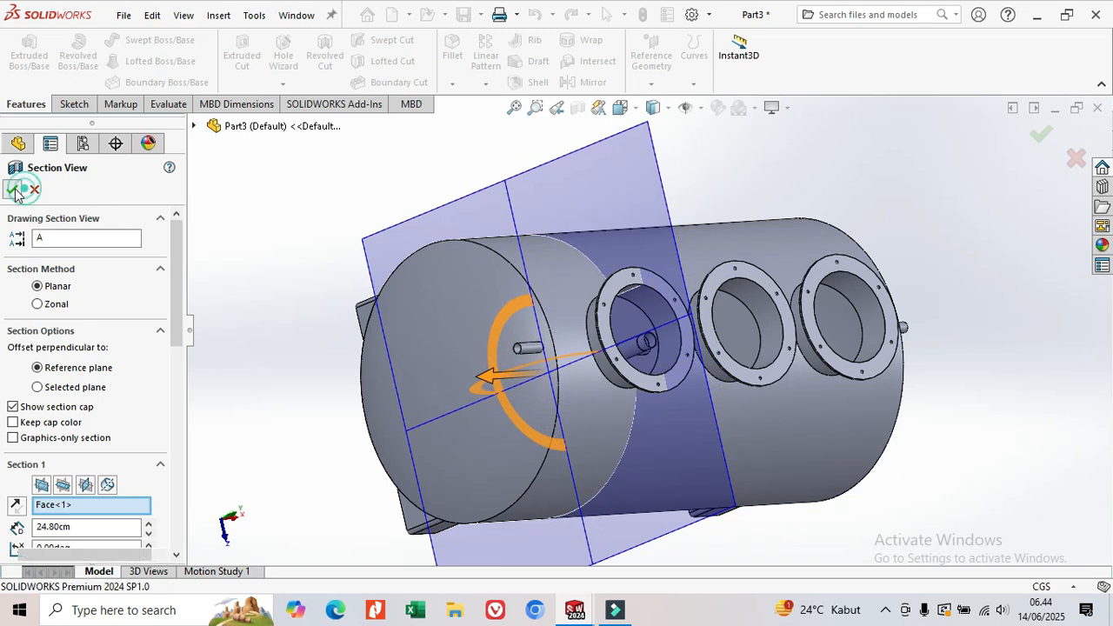
middle_drag(538, 331, 709, 396)
scroll(735, 389, down, 5)
middle_drag(795, 370, 775, 346)
scroll(775, 346, down, 5)
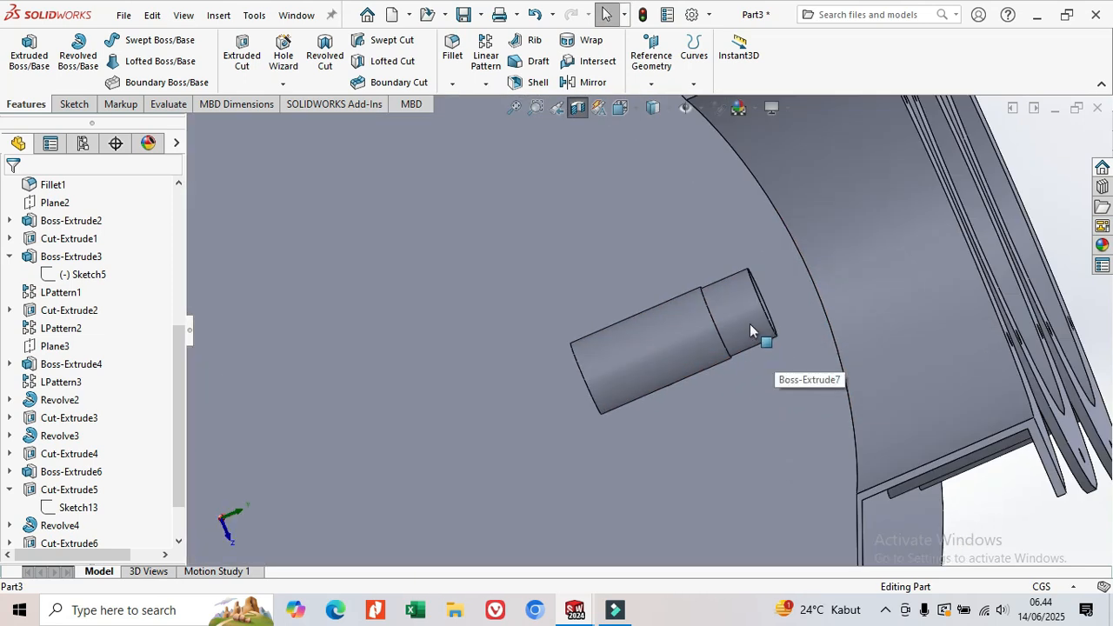
click(753, 331)
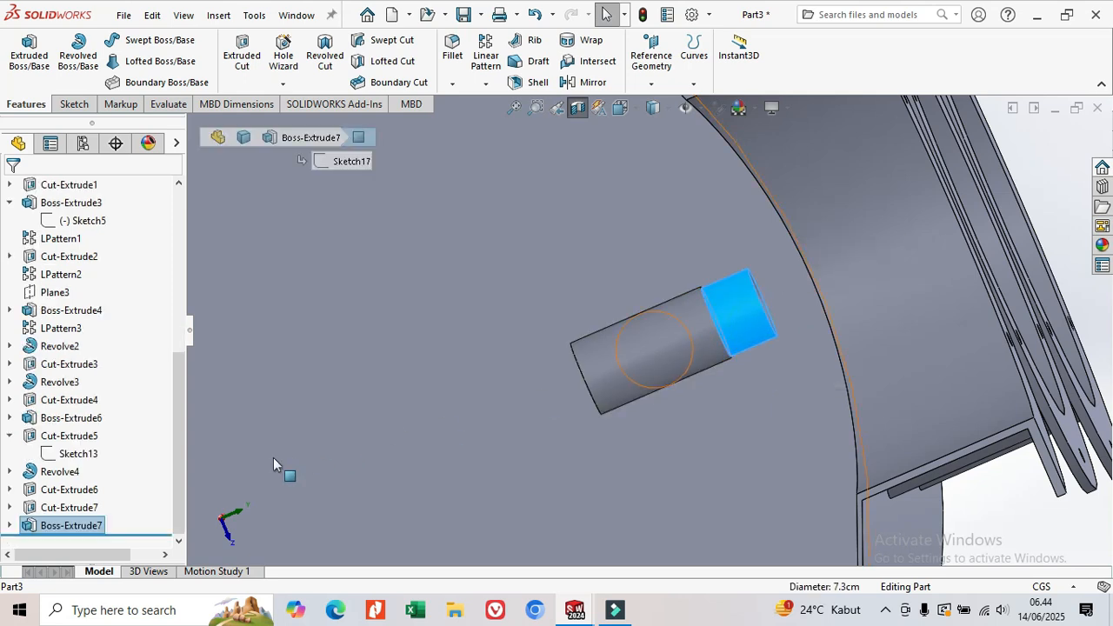
right_click(72, 531)
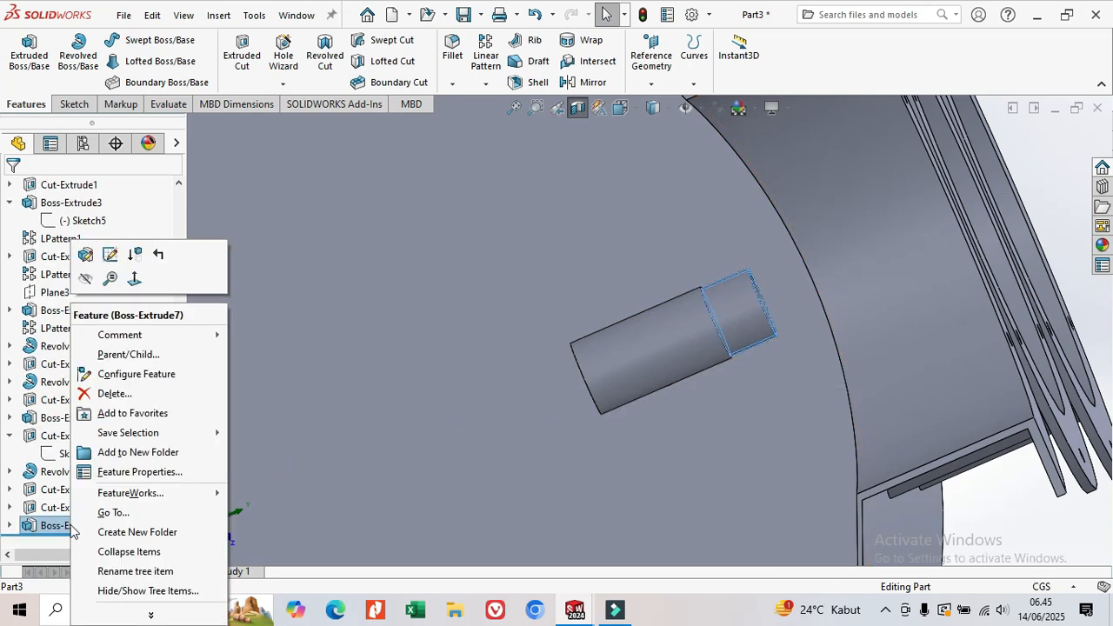
click(83, 372)
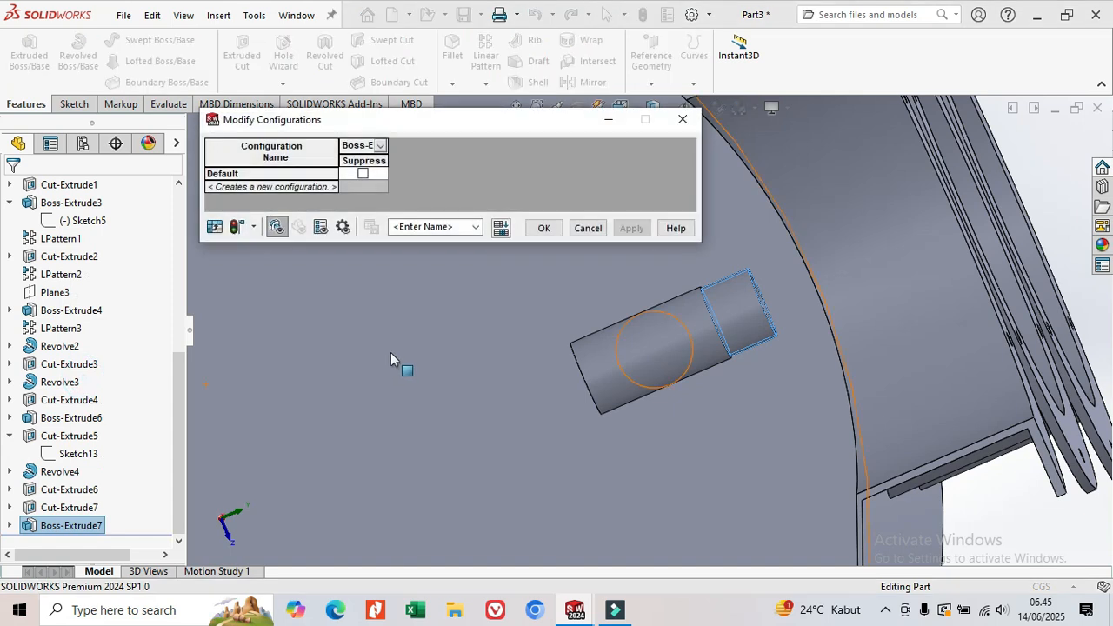
click(682, 120)
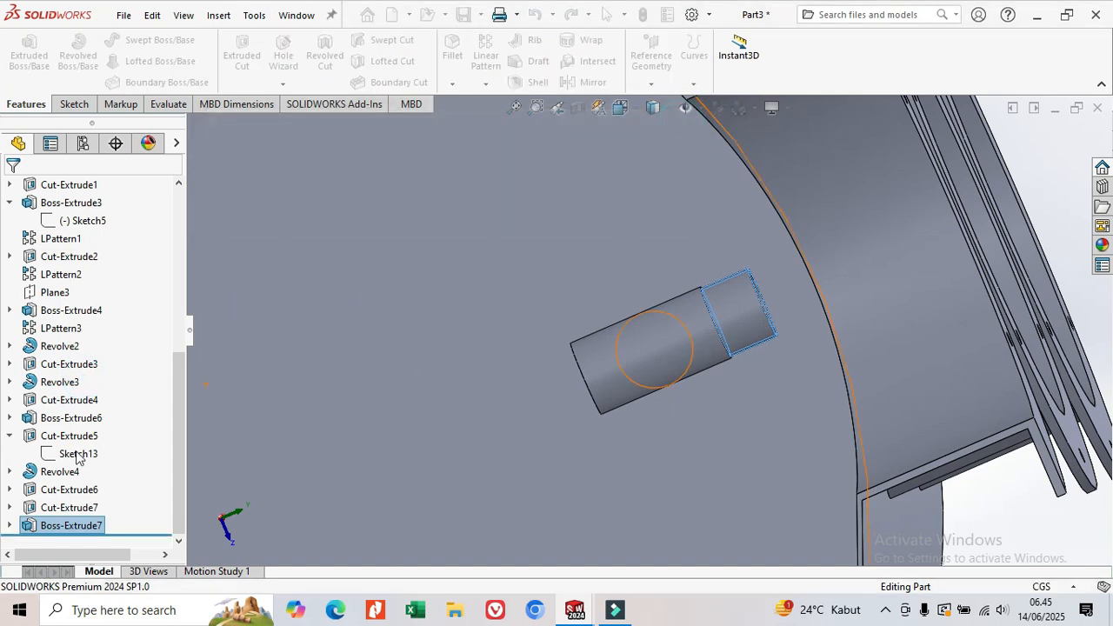
Edit the ring extrusion at the vertical pipe's end, trying a Blind depth of 10 cm and setting it to 7.5 cm
right_click(52, 528)
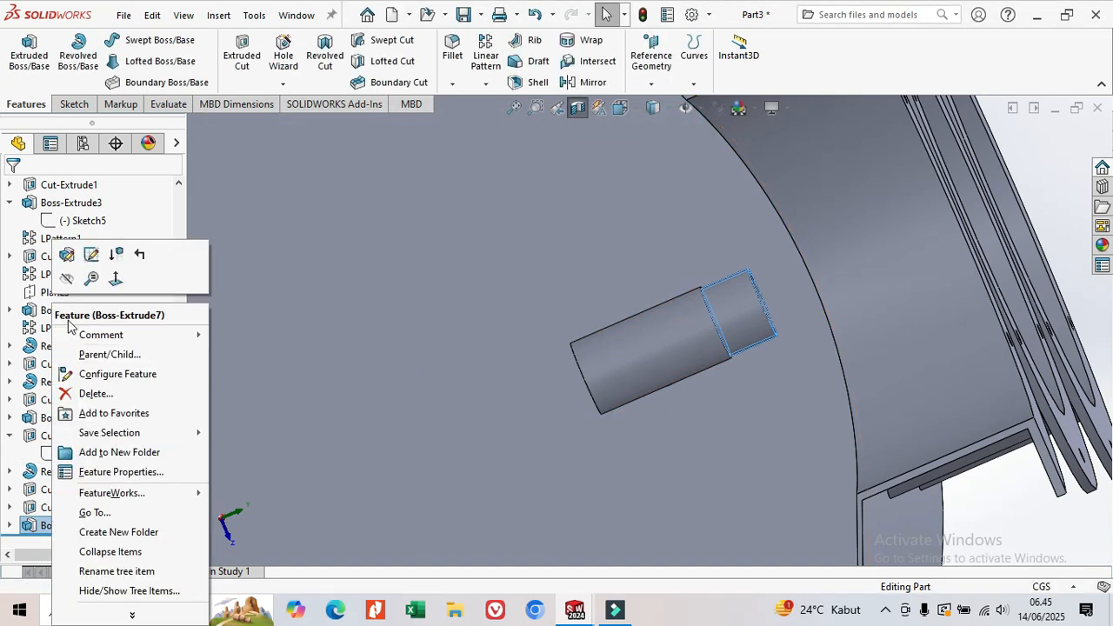
click(60, 256)
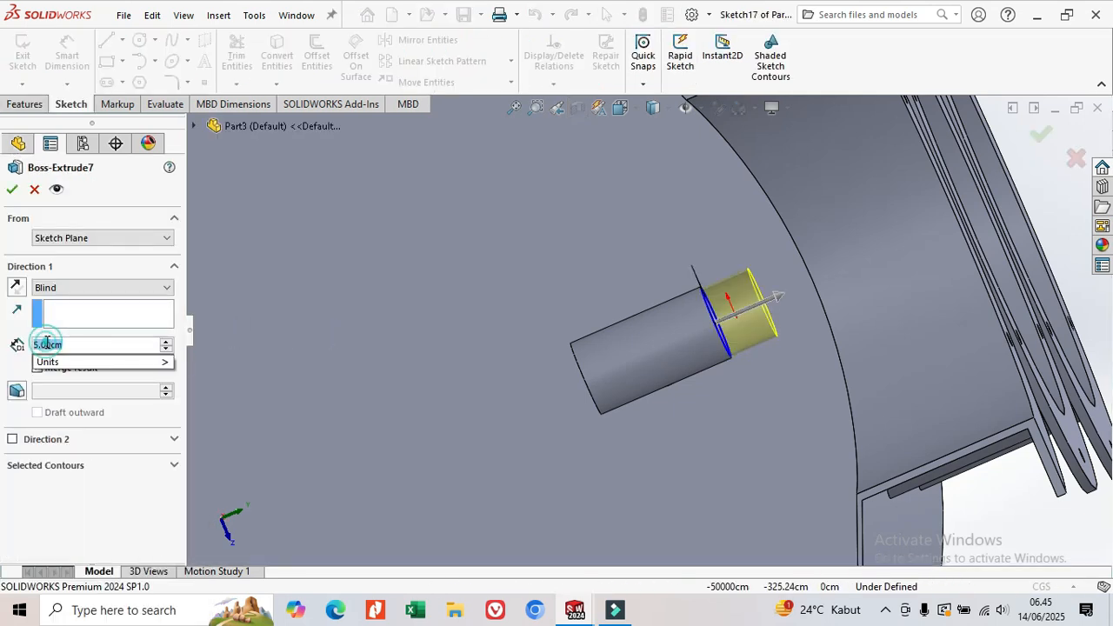
text(10)
key(Return)
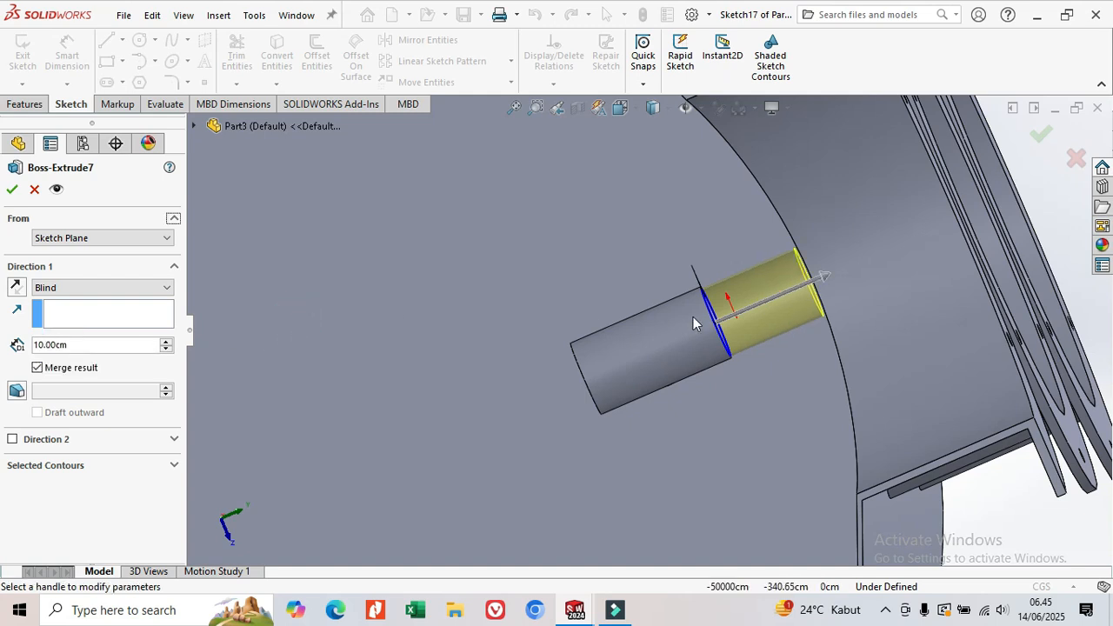
mouse_move(693, 322)
middle_down()
mouse_move(678, 269)
mouse_move(697, 232)
mouse_move(609, 287)
middle_up()
double_click(49, 341)
text(7.5)
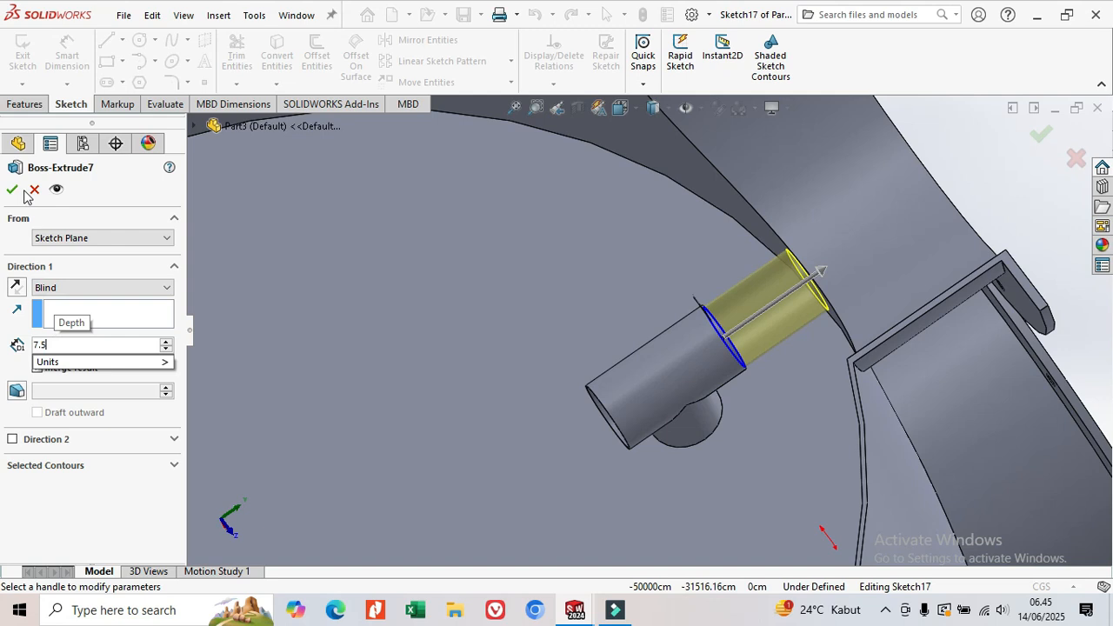
key(Return)
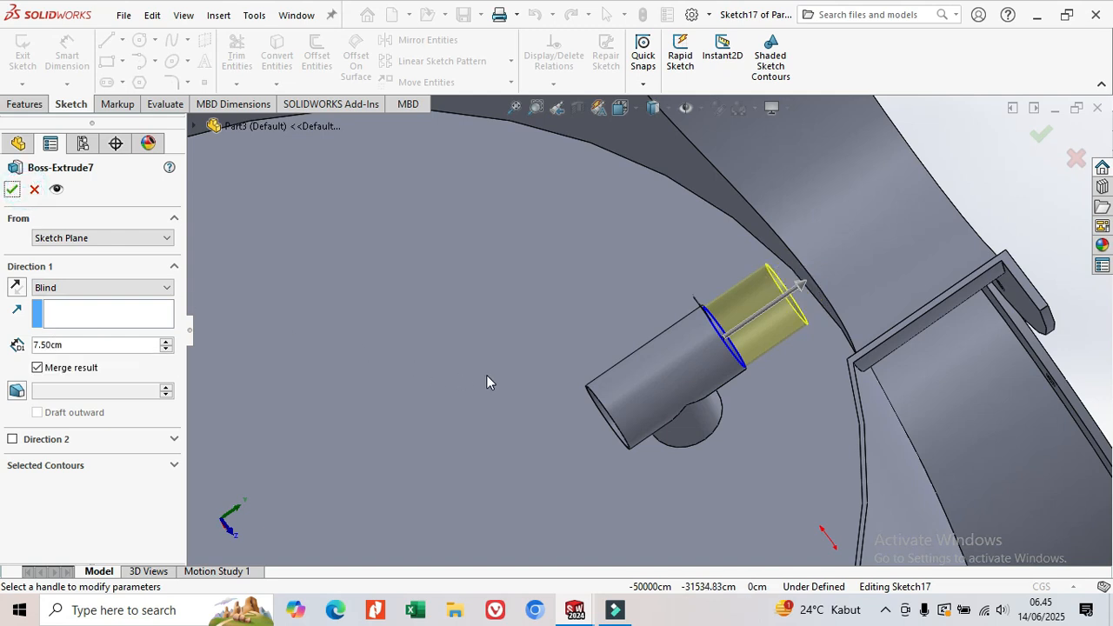
click(12, 189)
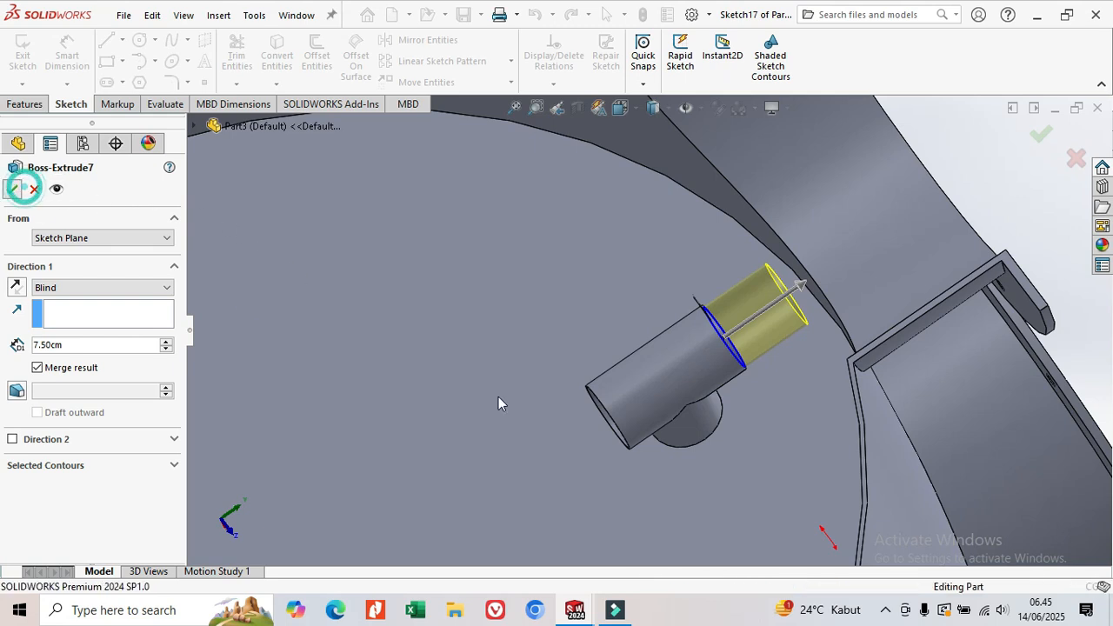
middle_drag(771, 463, 815, 529)
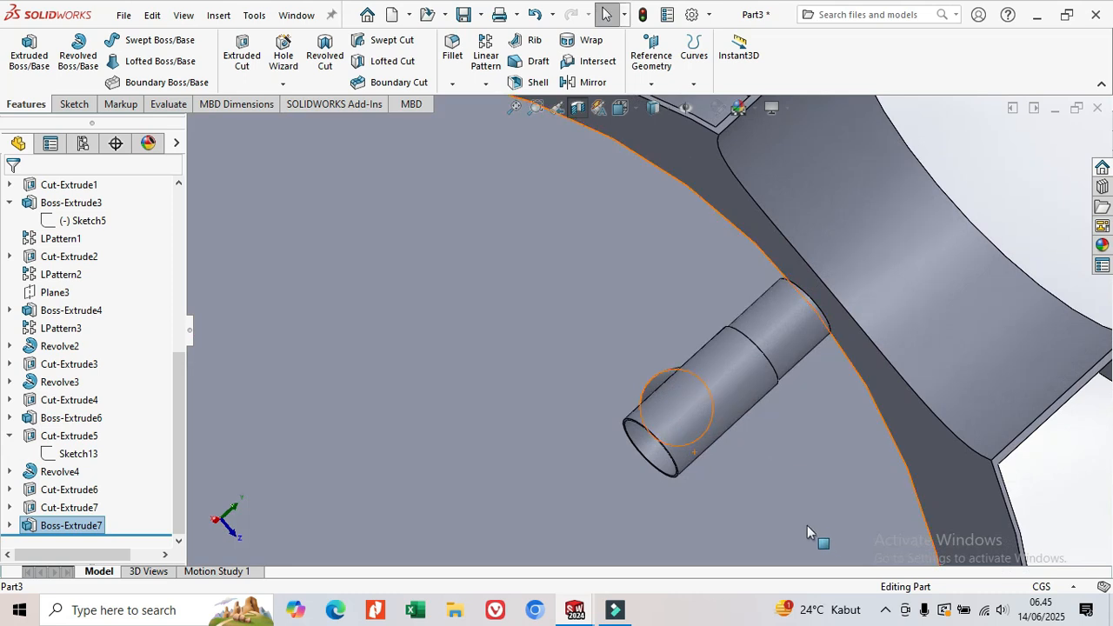
middle_drag(793, 492, 762, 507)
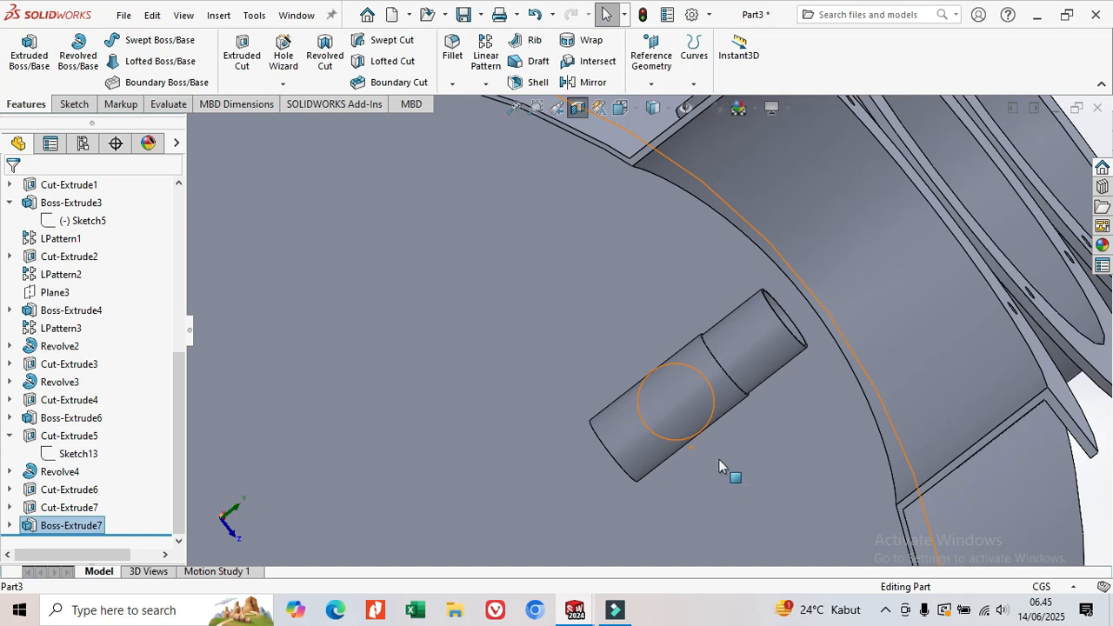
click(685, 431)
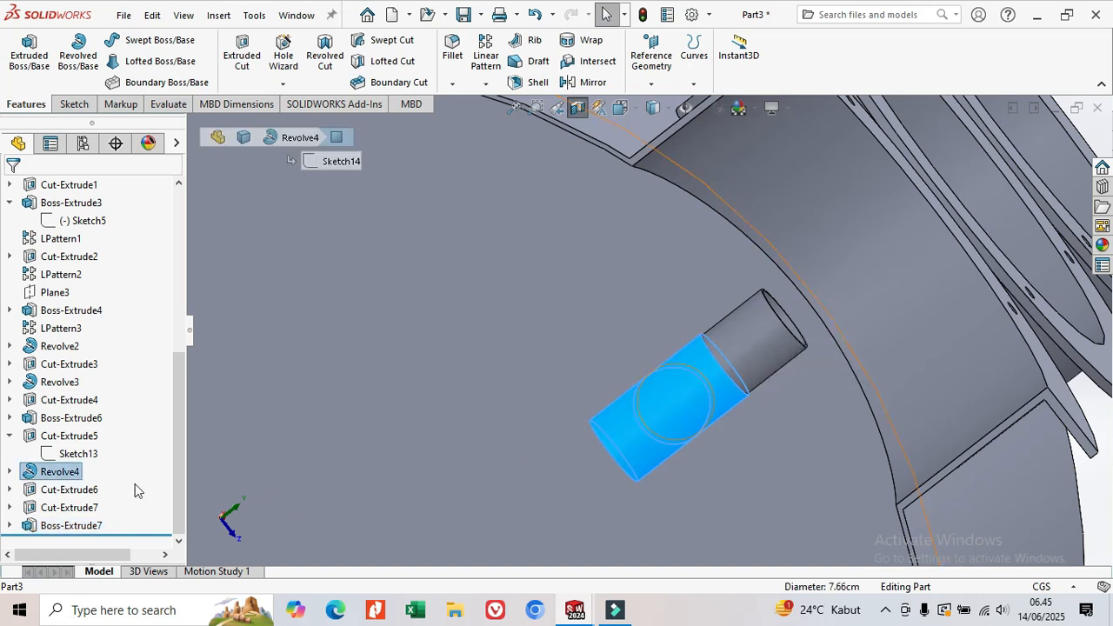
click(78, 456)
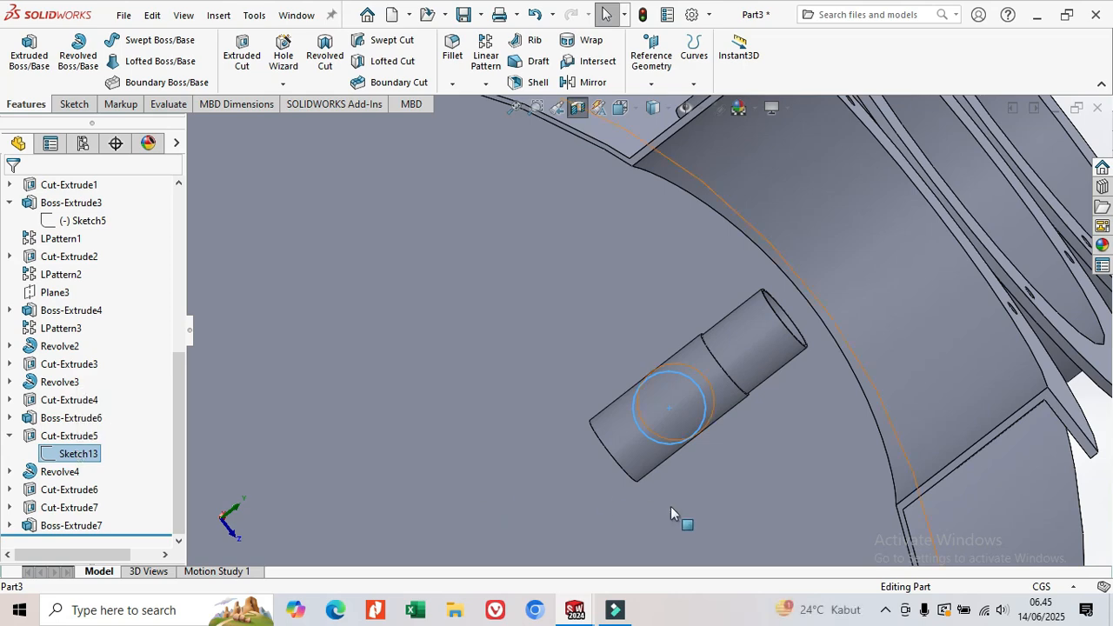
Start a new sketch on the ring-shaped end face of the revolved pipe, opposite the newly extruded section
middle_drag(763, 480, 748, 370)
scroll(746, 364, down, 5)
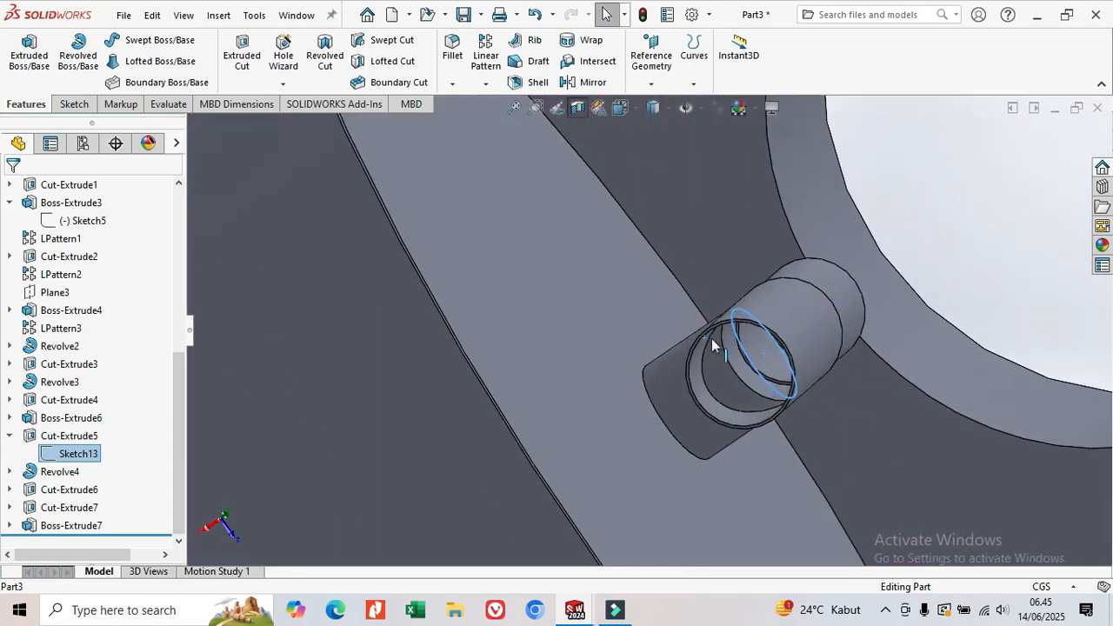
scroll(745, 363, down, 2)
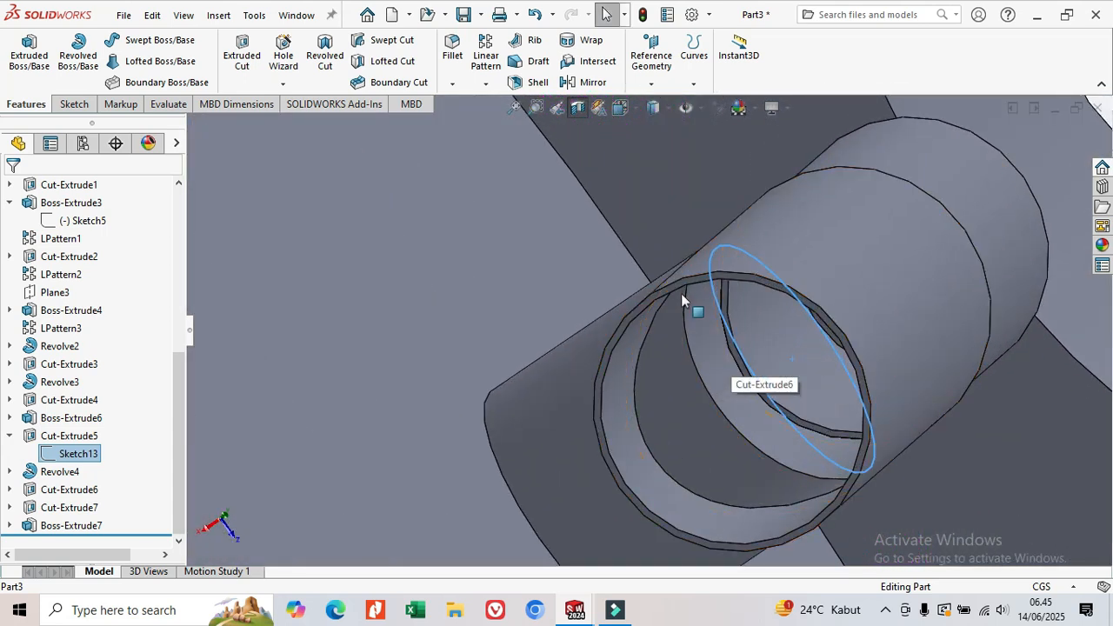
scroll(672, 285, down, 5)
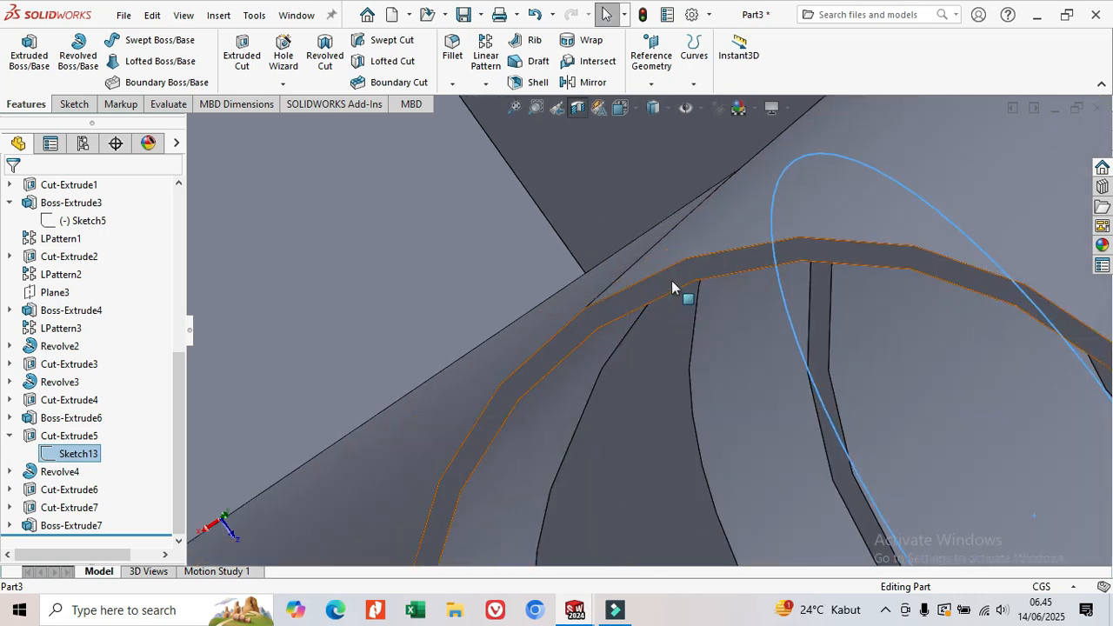
click(672, 280)
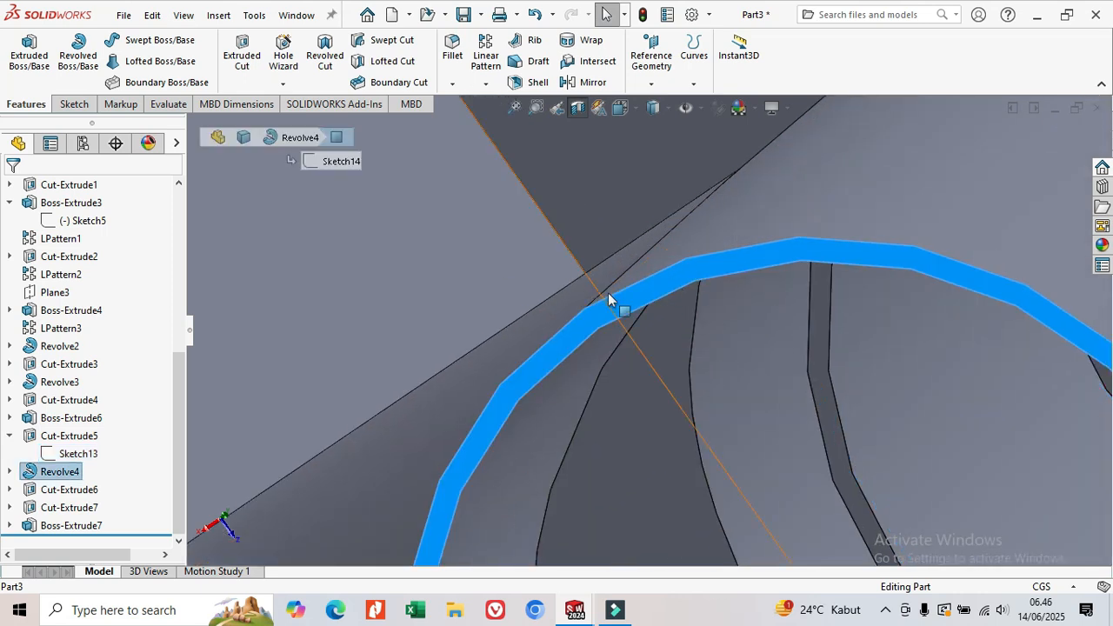
right_click(693, 276)
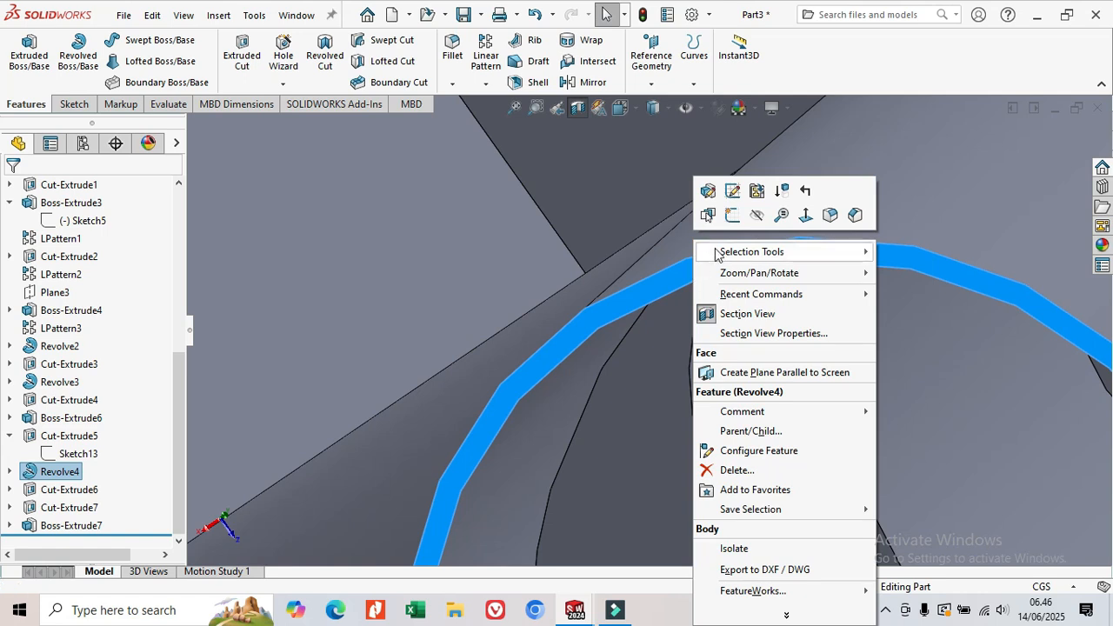
click(733, 216)
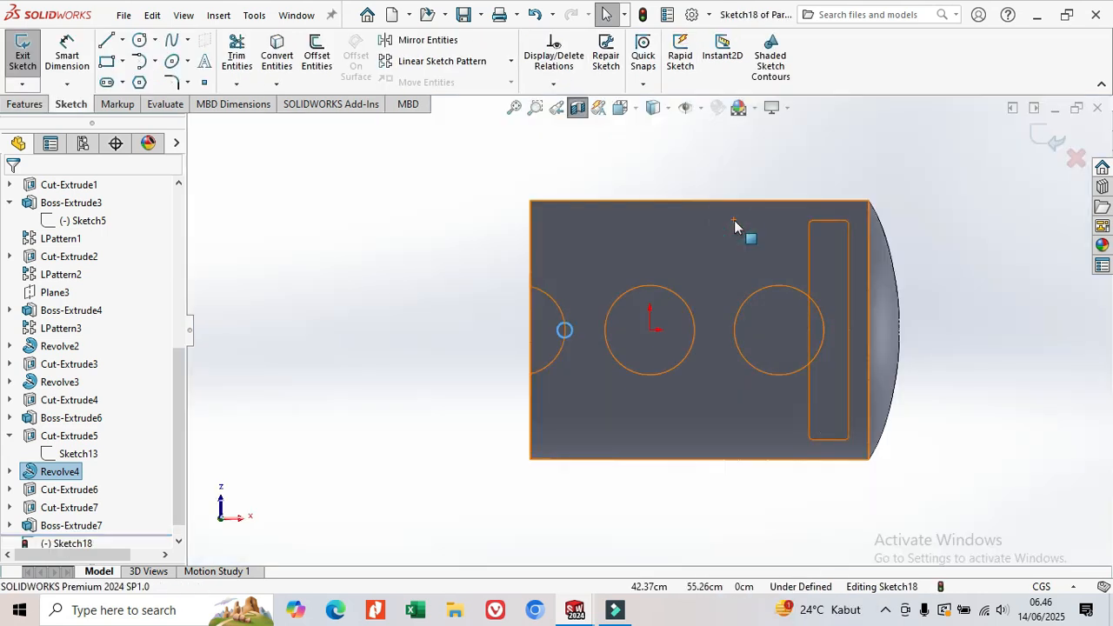
Sketch a circle of about 3.63 cm radius centred on the pipe axis, reaching the inner edge of the end face
middle_drag(490, 362, 562, 397)
scroll(571, 344, down, 4)
middle_drag(602, 327, 585, 352)
scroll(586, 283, down, 5)
middle_drag(653, 366, 626, 365)
scroll(609, 352, down, 3)
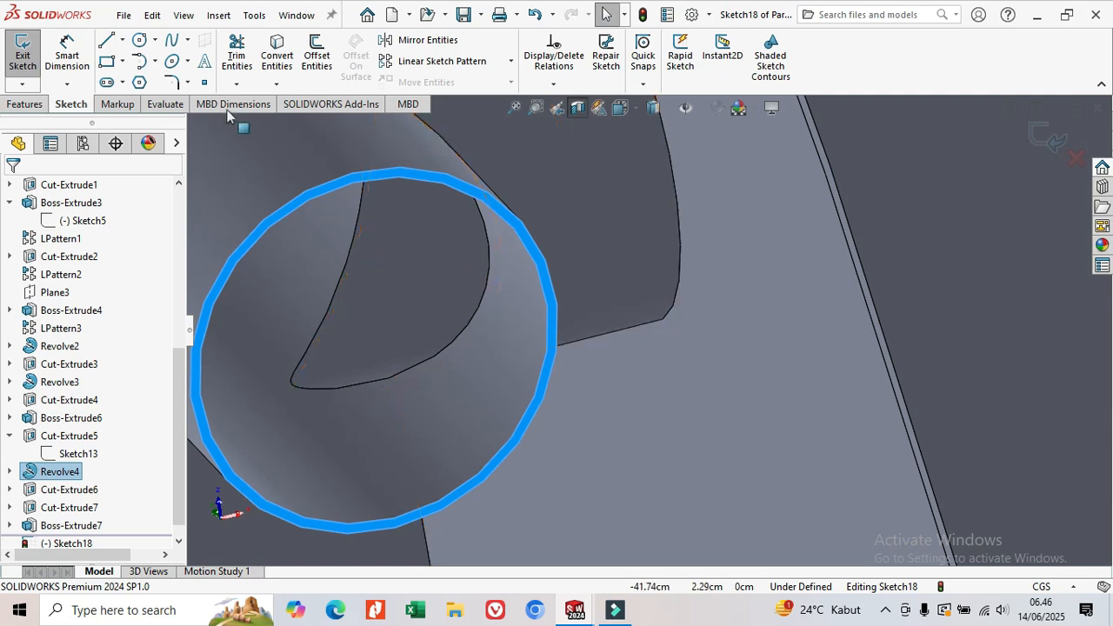
click(140, 40)
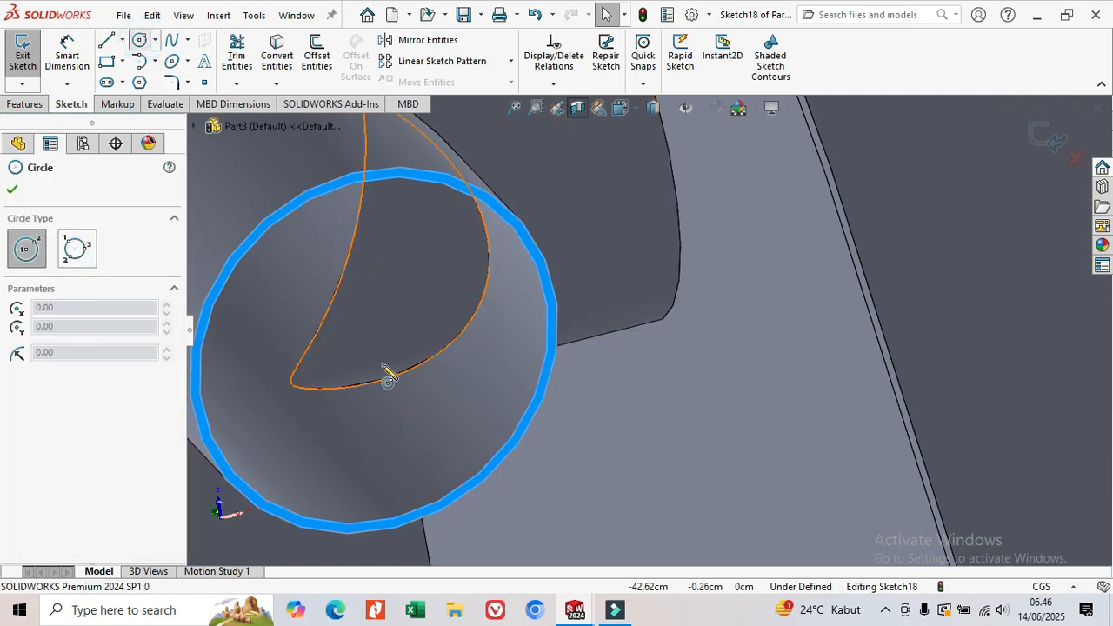
click(374, 350)
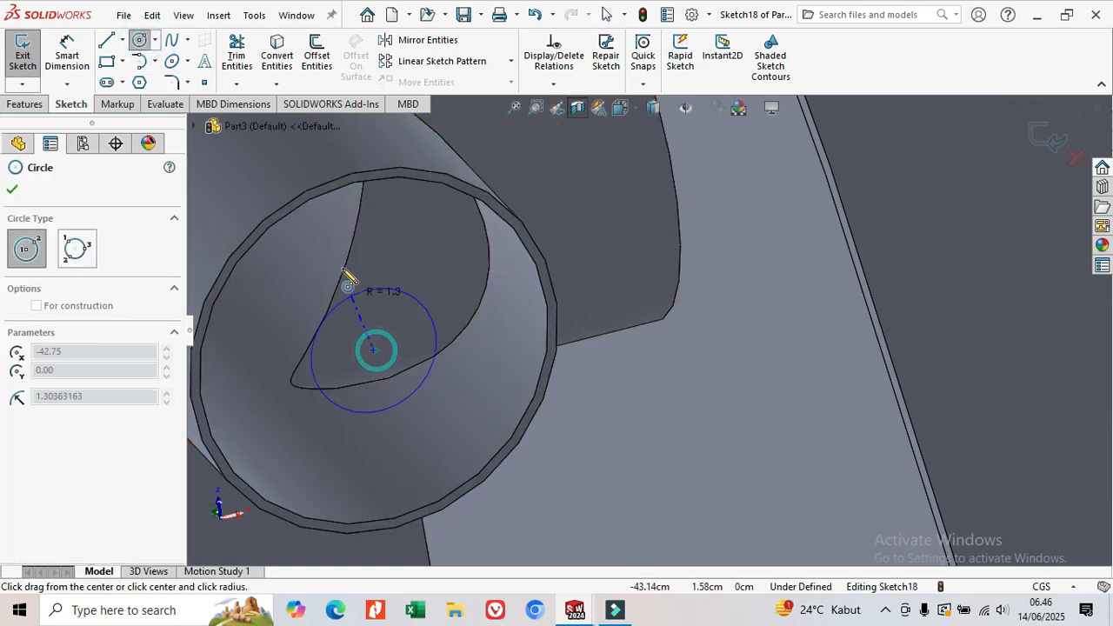
click(319, 215)
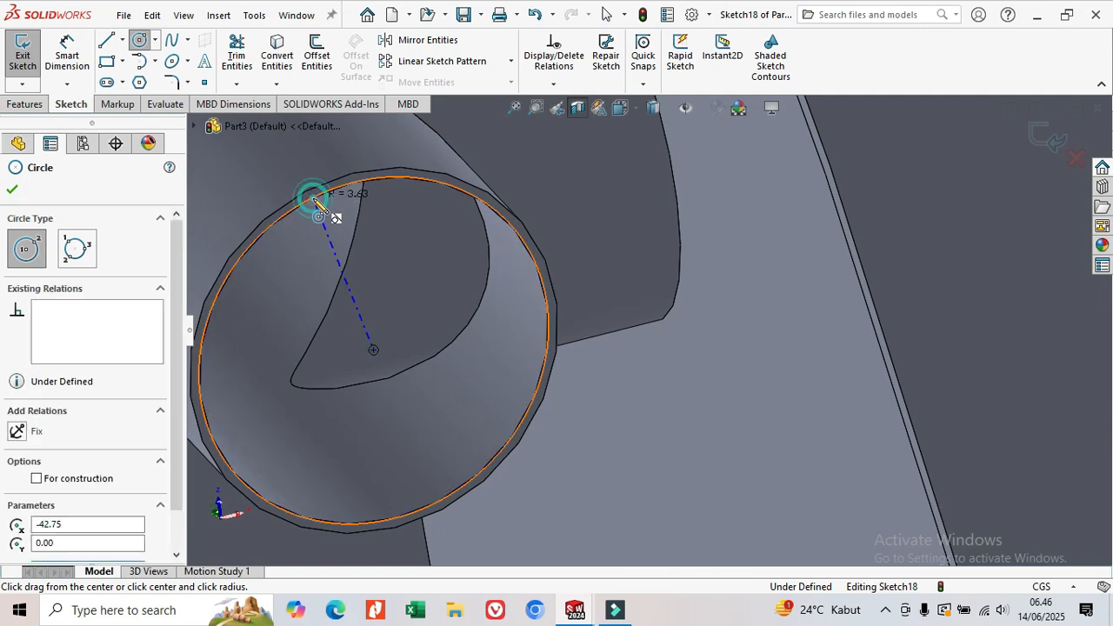
right_click(319, 211)
click(351, 211)
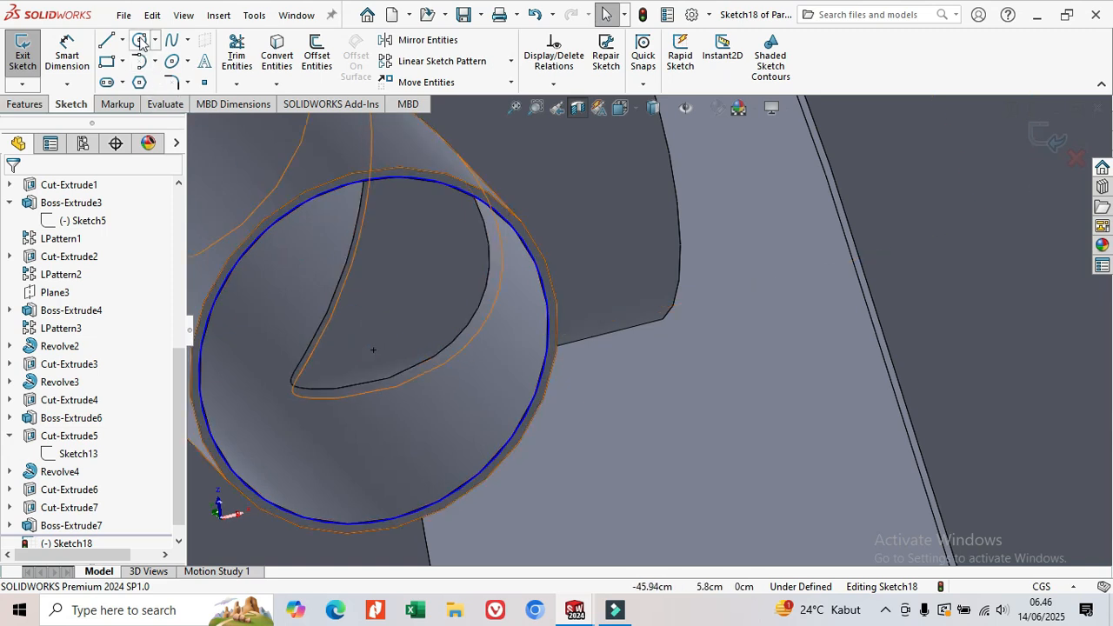
Sketch a second, concentric circle of about 3.44 cm radius just inside the first one
click(140, 41)
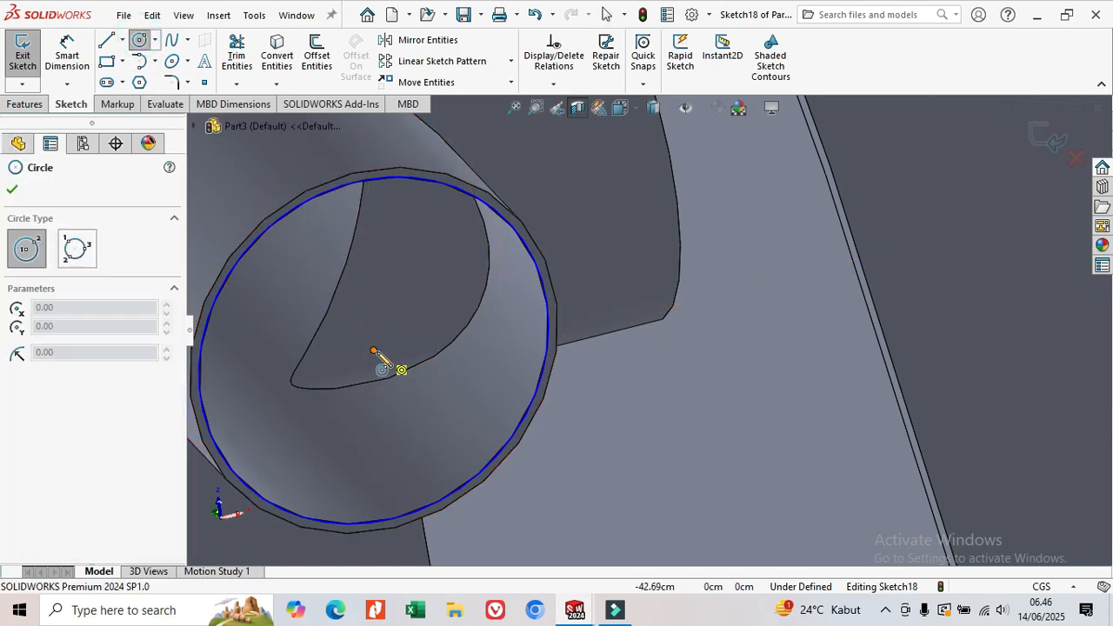
click(373, 350)
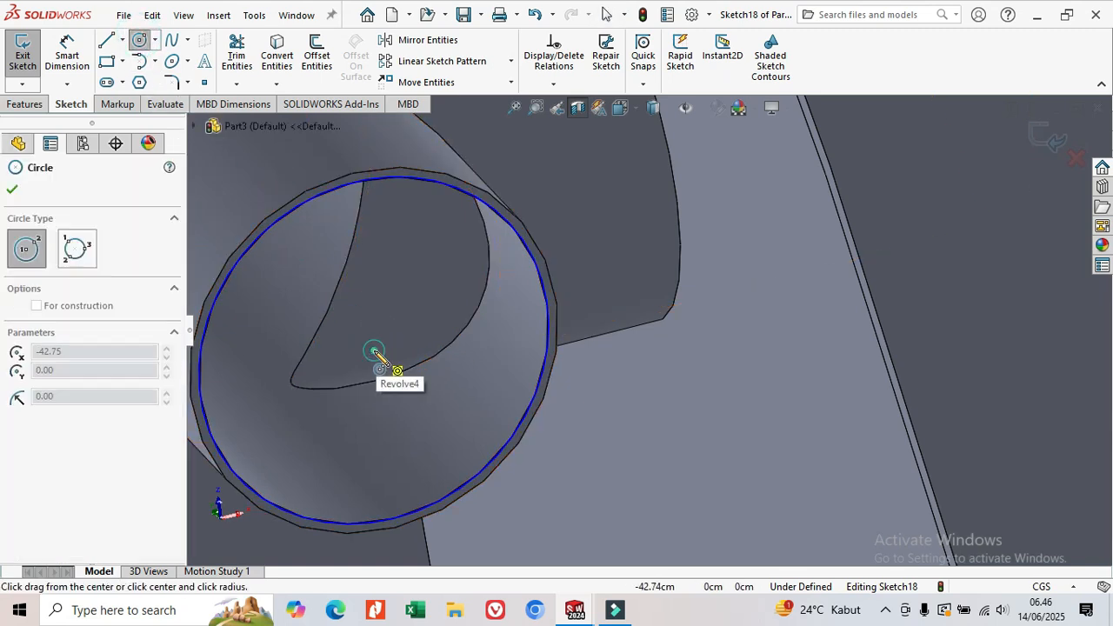
click(287, 233)
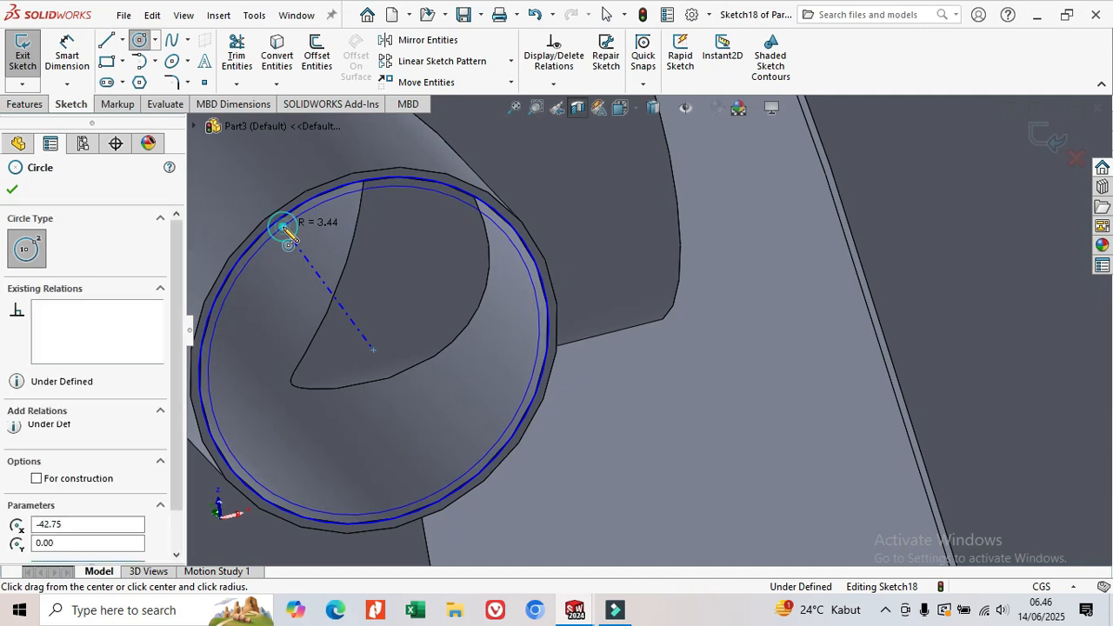
right_click(290, 237)
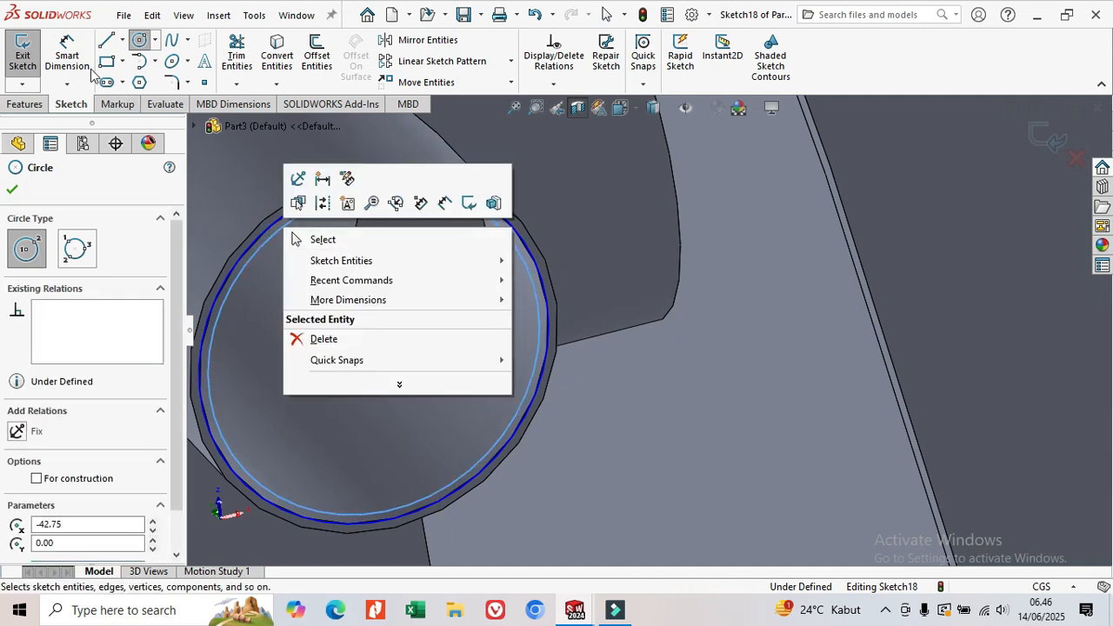
Dimension the gap between the two concentric circles as 0.2 cm
click(66, 54)
scroll(339, 209, down, 3)
scroll(348, 228, down, 3)
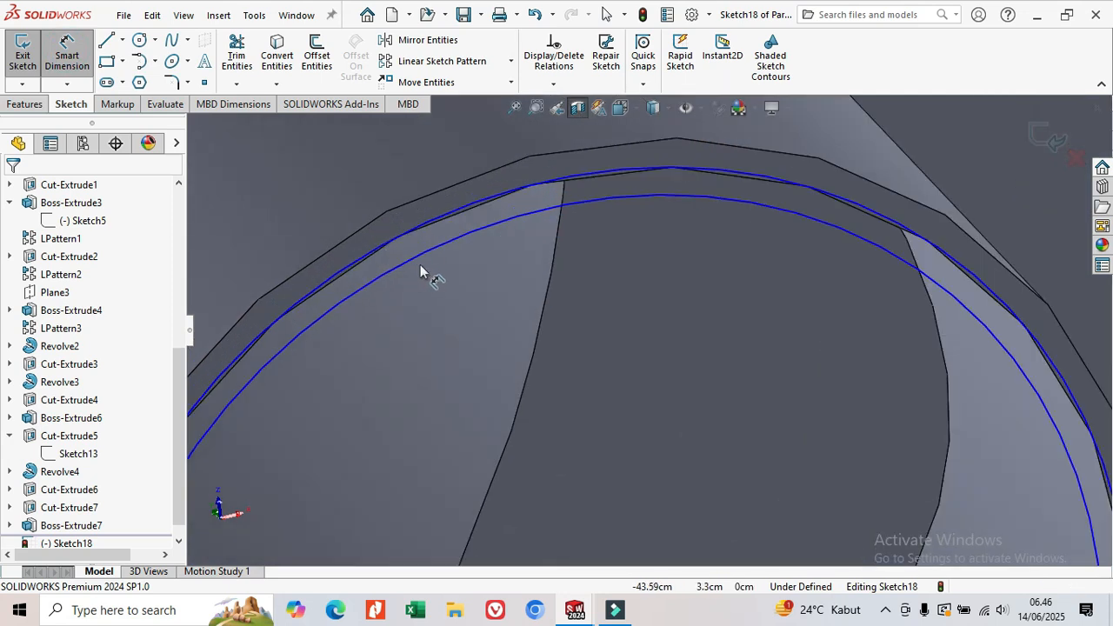
click(450, 215)
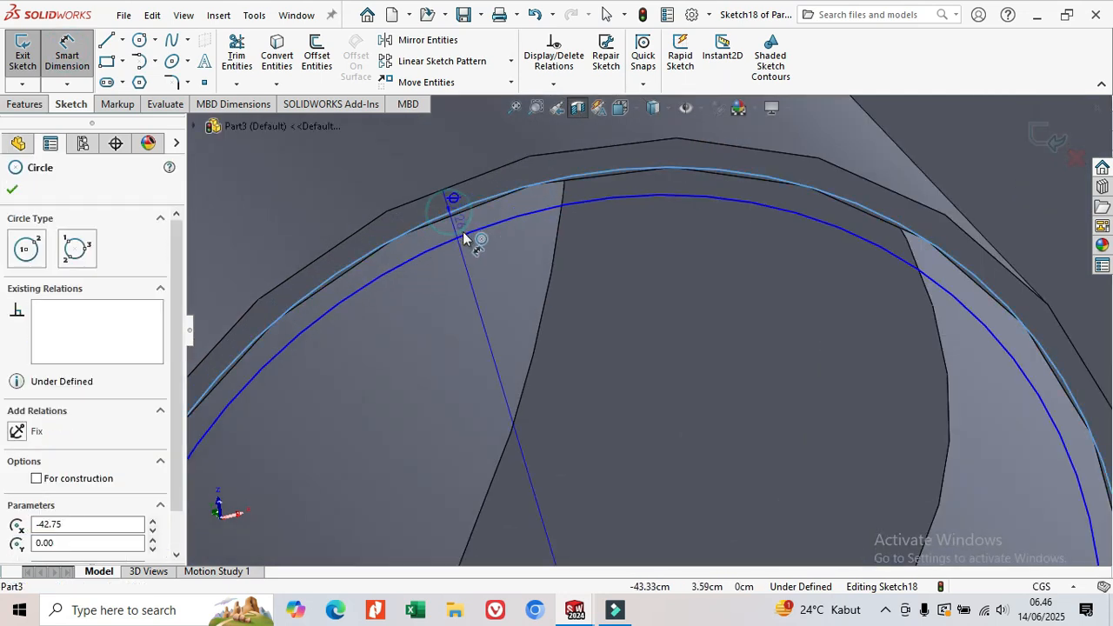
click(471, 233)
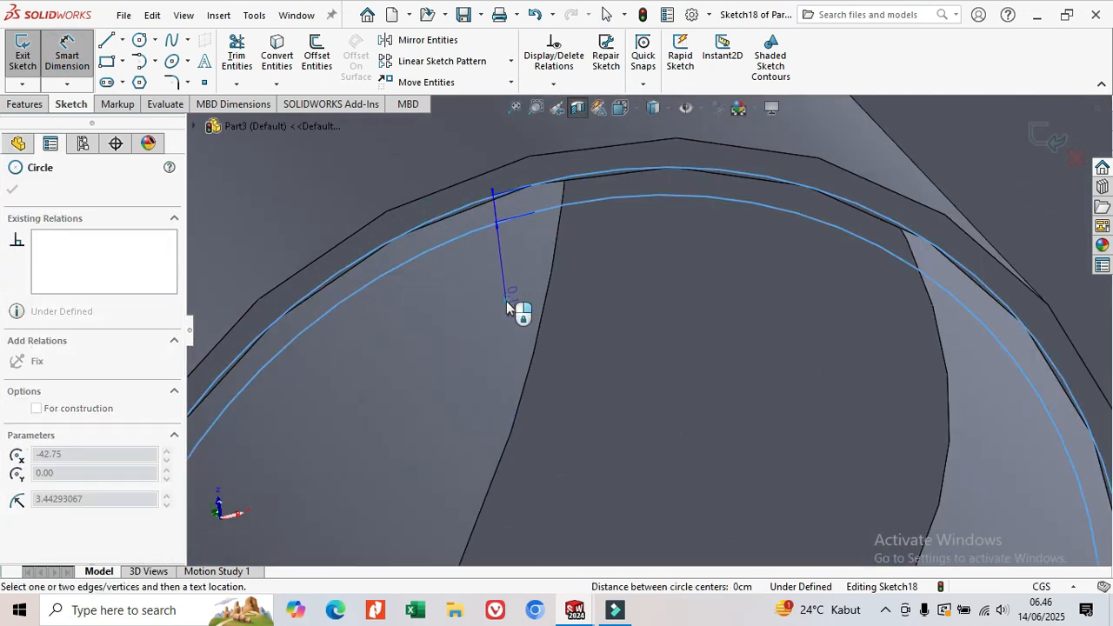
click(509, 308)
text(0.2)
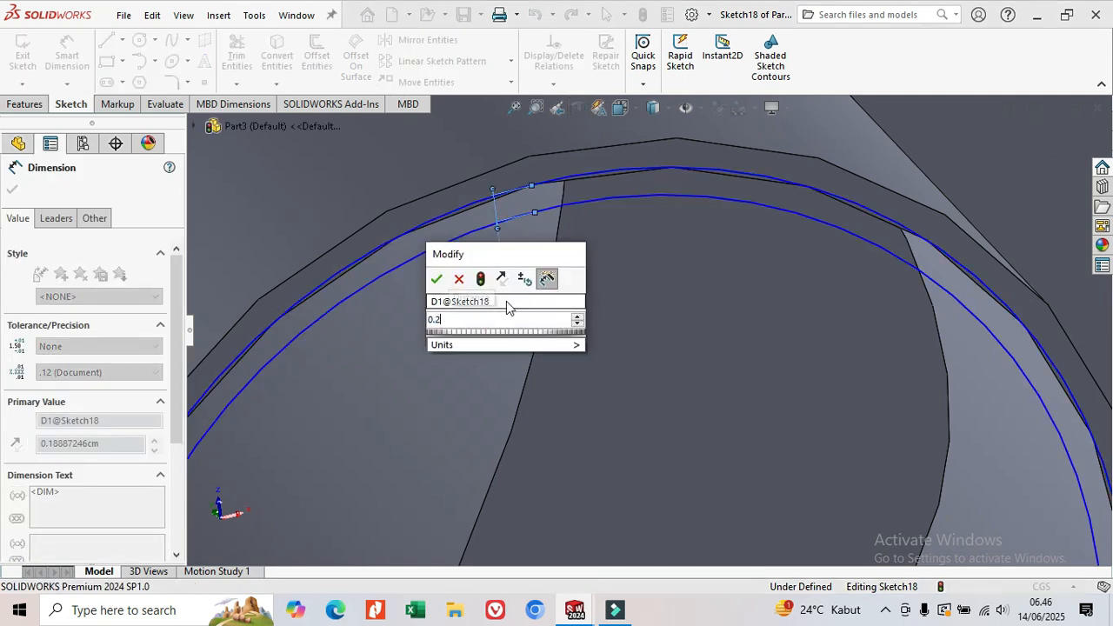
key(Return)
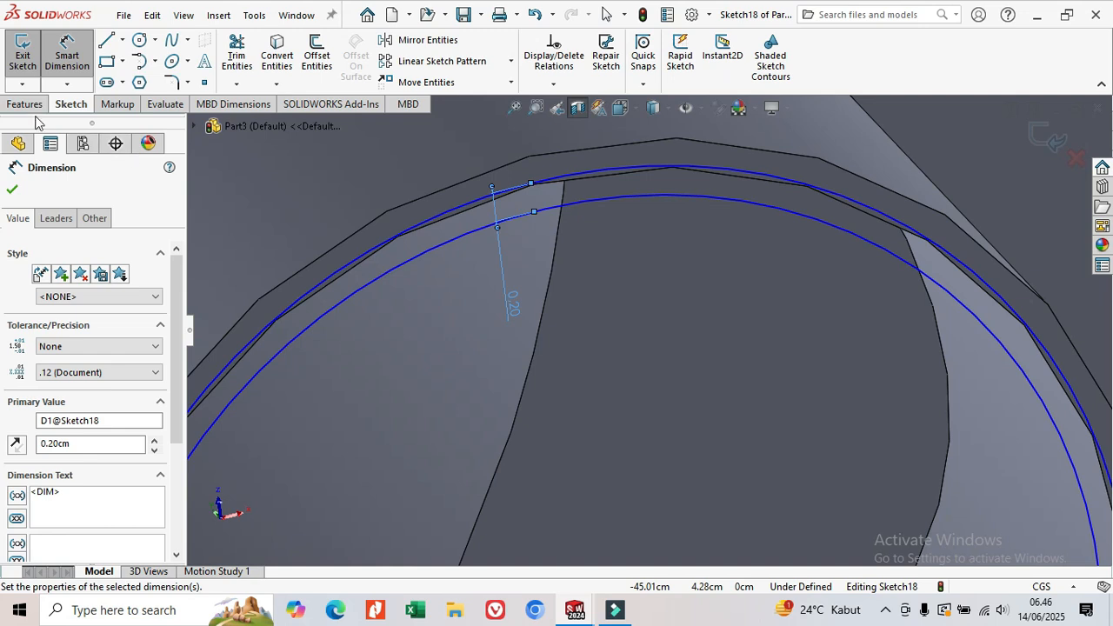
Start an Extruded Boss/Base from the two-circle ring profile with a blind depth of 80 cm
click(26, 105)
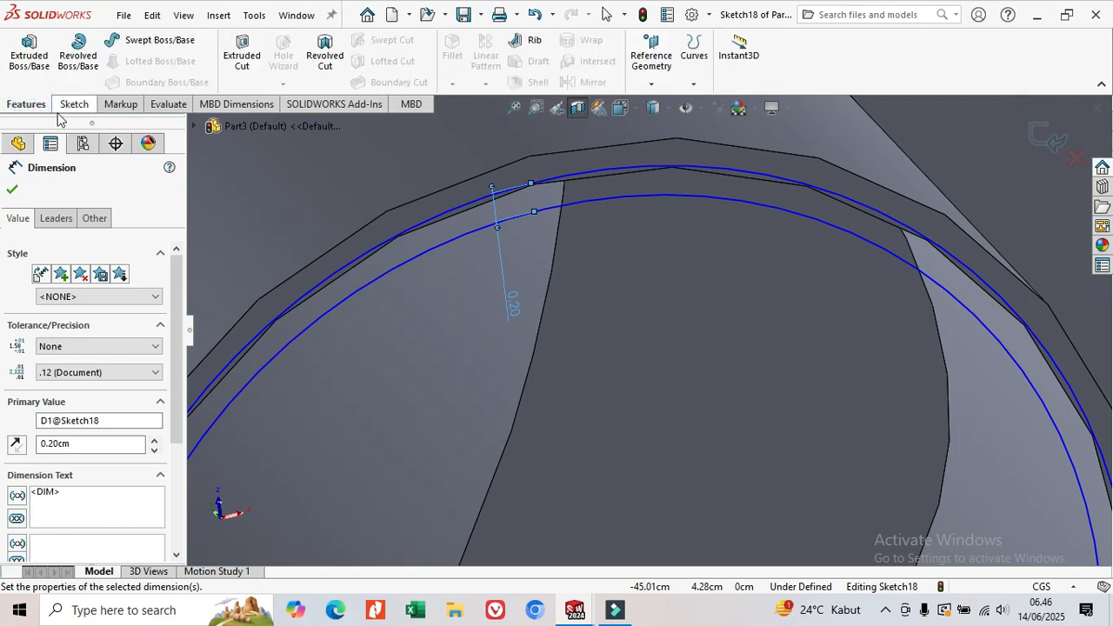
click(28, 61)
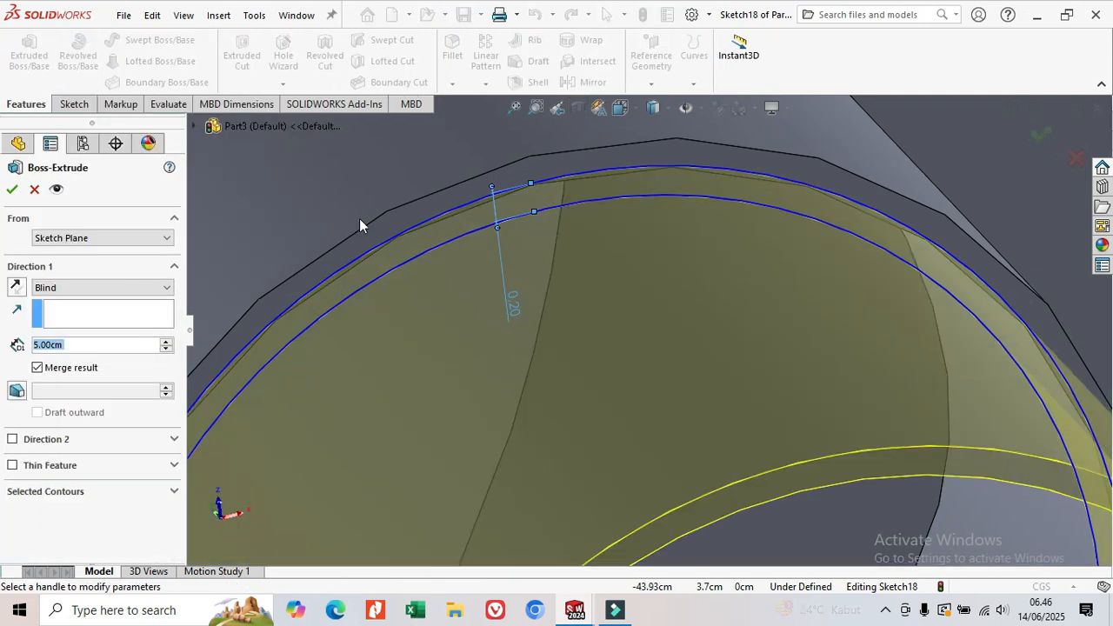
scroll(600, 428, up, 10)
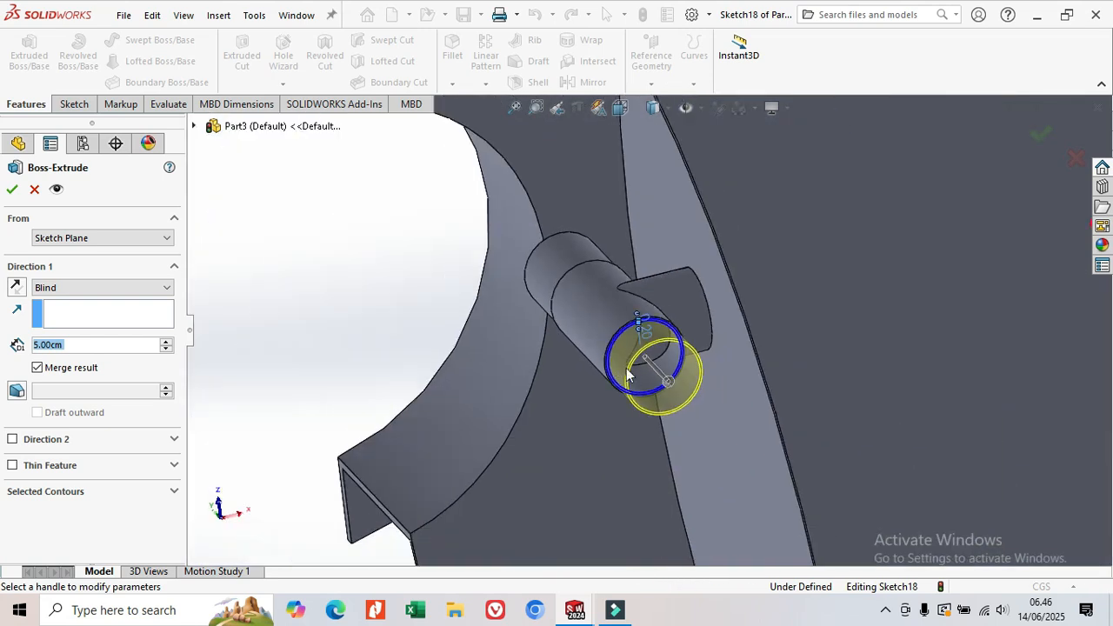
middle_drag(629, 374, 544, 359)
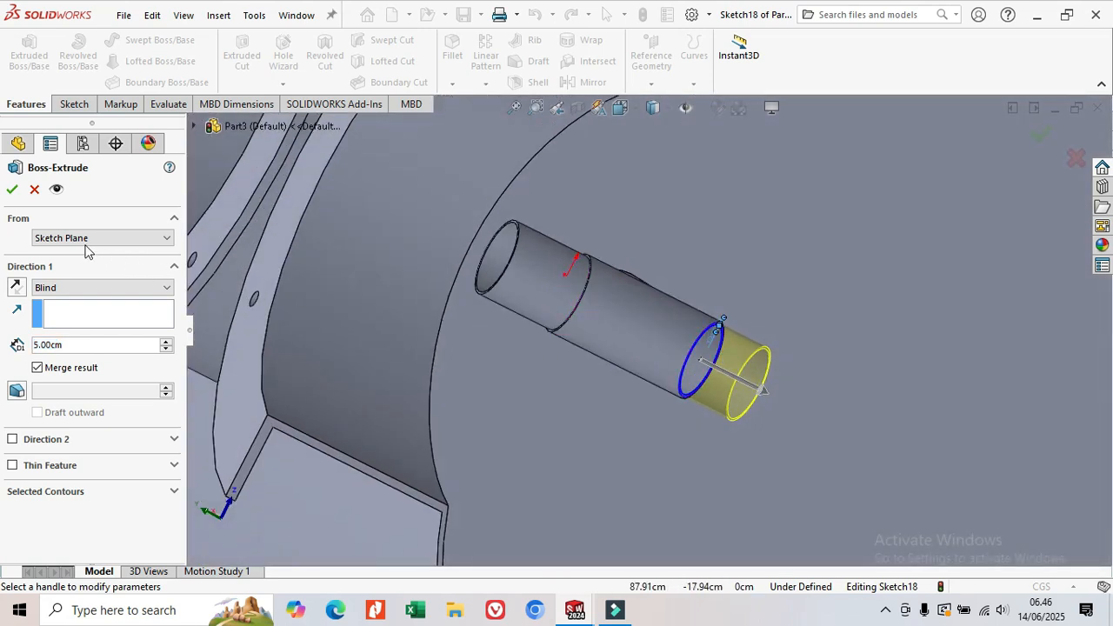
double_click(57, 346)
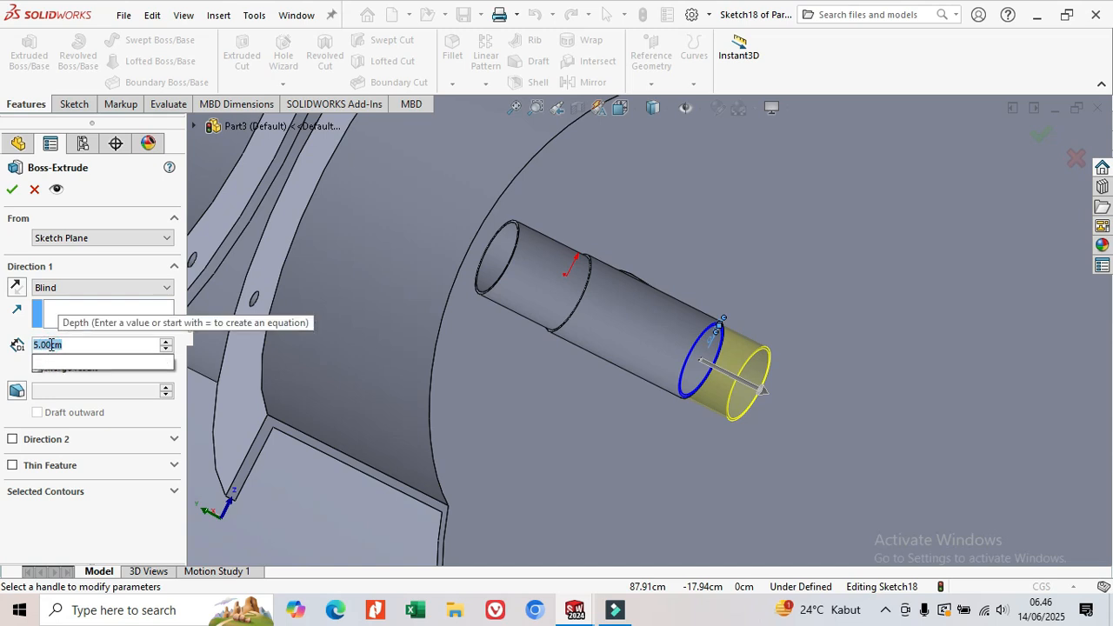
text(80)
key(Return)
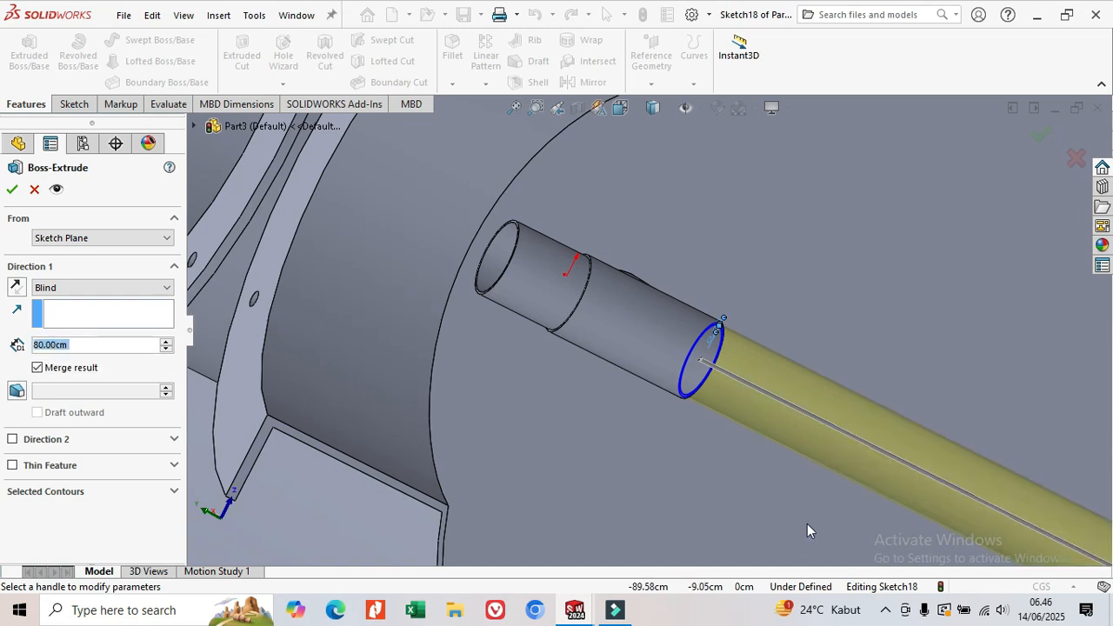
Shorten the ring extrusion's depth to 60 cm, raise it to 70 cm and finish the feature
scroll(776, 452, up, 5)
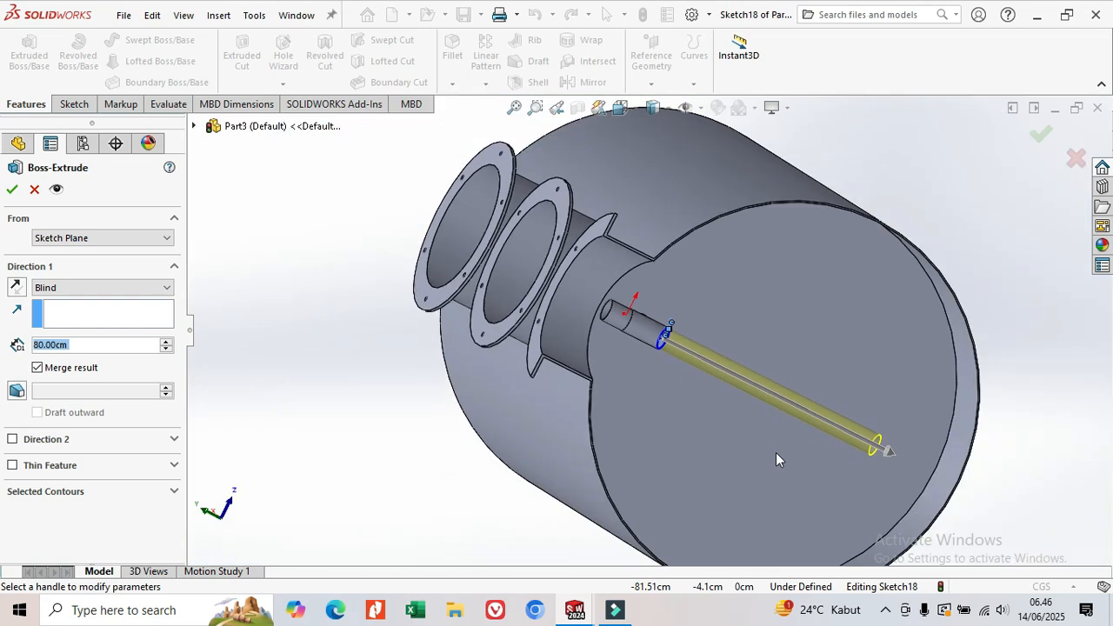
click(48, 345)
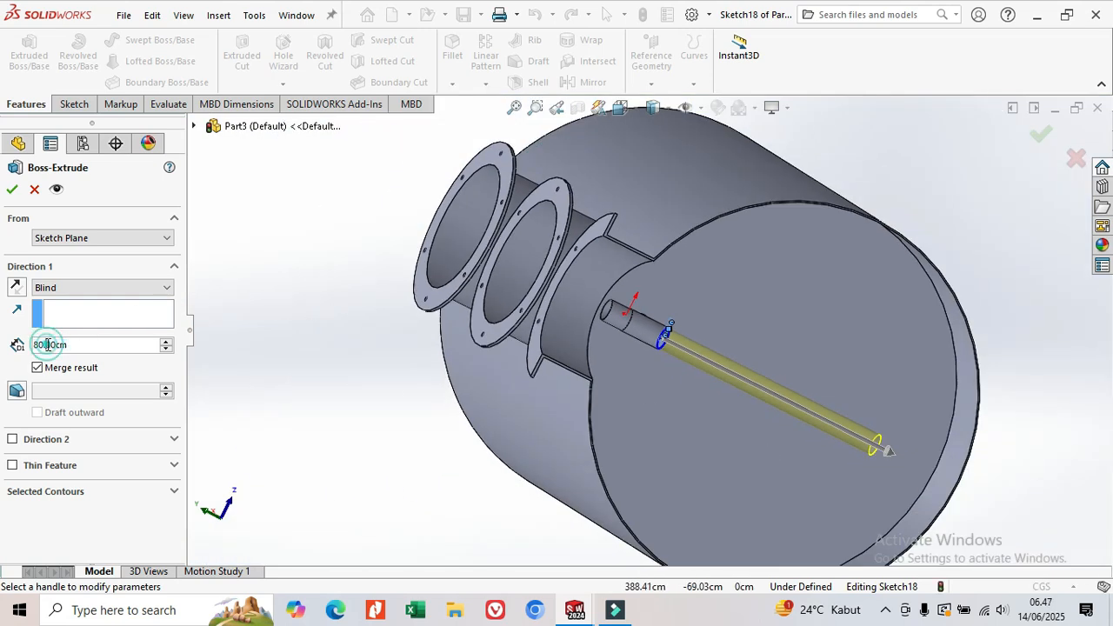
text(60)
key(Return)
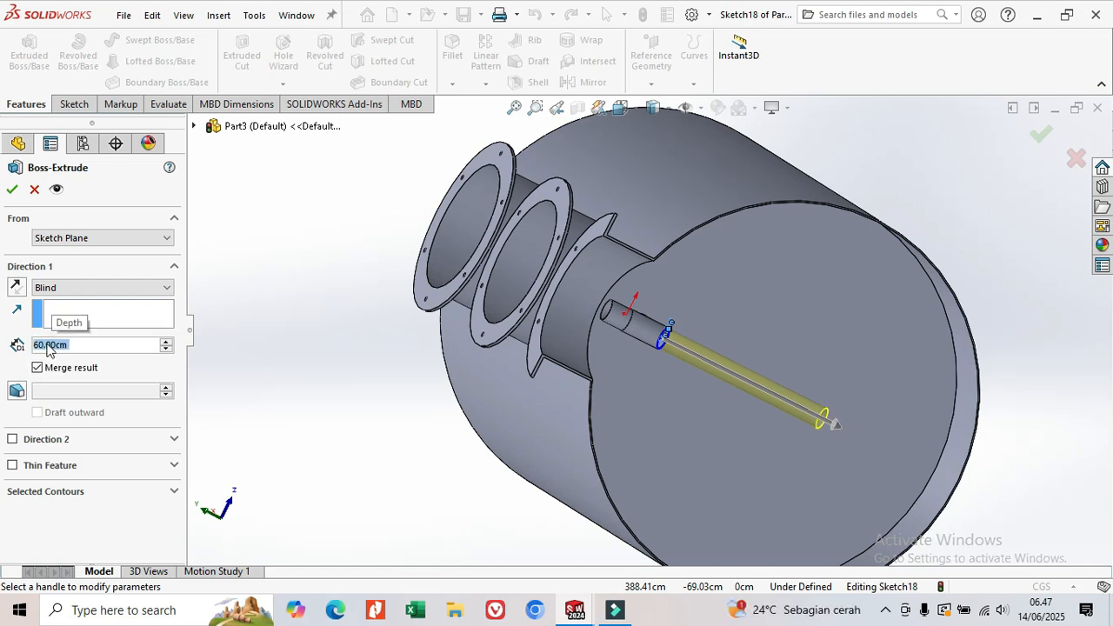
click(166, 342)
click(166, 342)
click(166, 342)
click(167, 341)
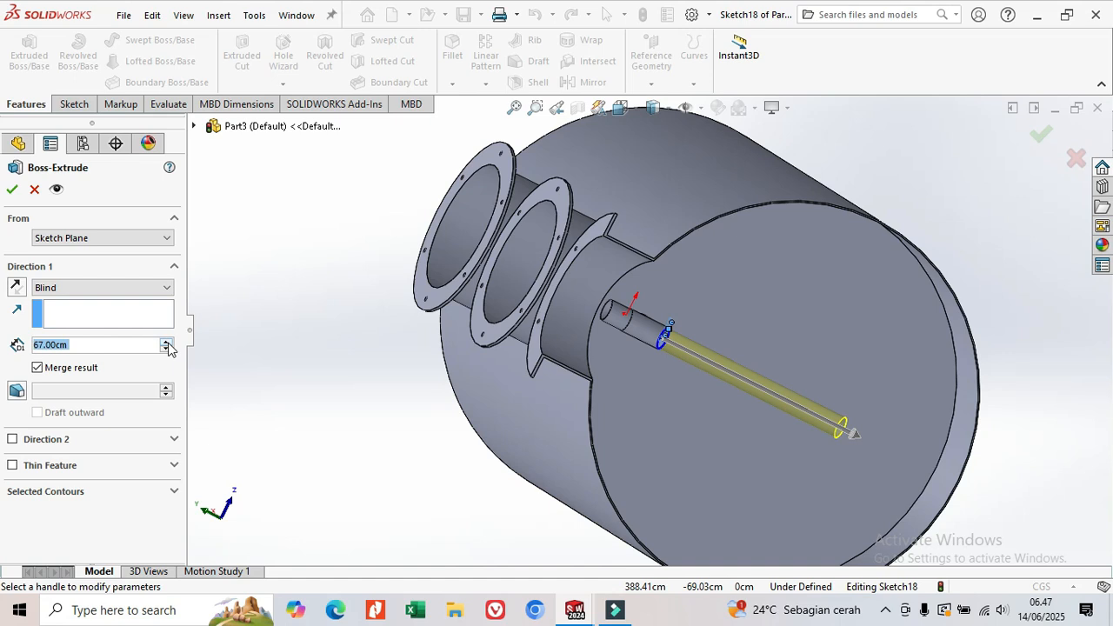
click(167, 344)
click(167, 344)
click(12, 190)
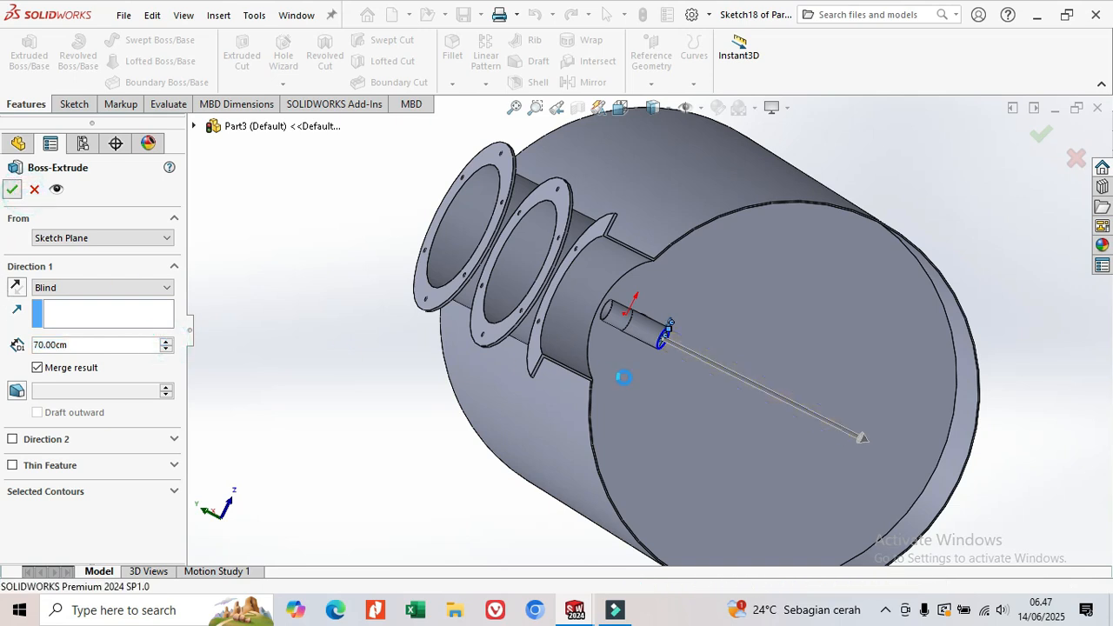
Inspect the lengthened vertical pipe inside the sectioned tank, from its upper joint down to its open lower end
middle_drag(719, 413, 659, 403)
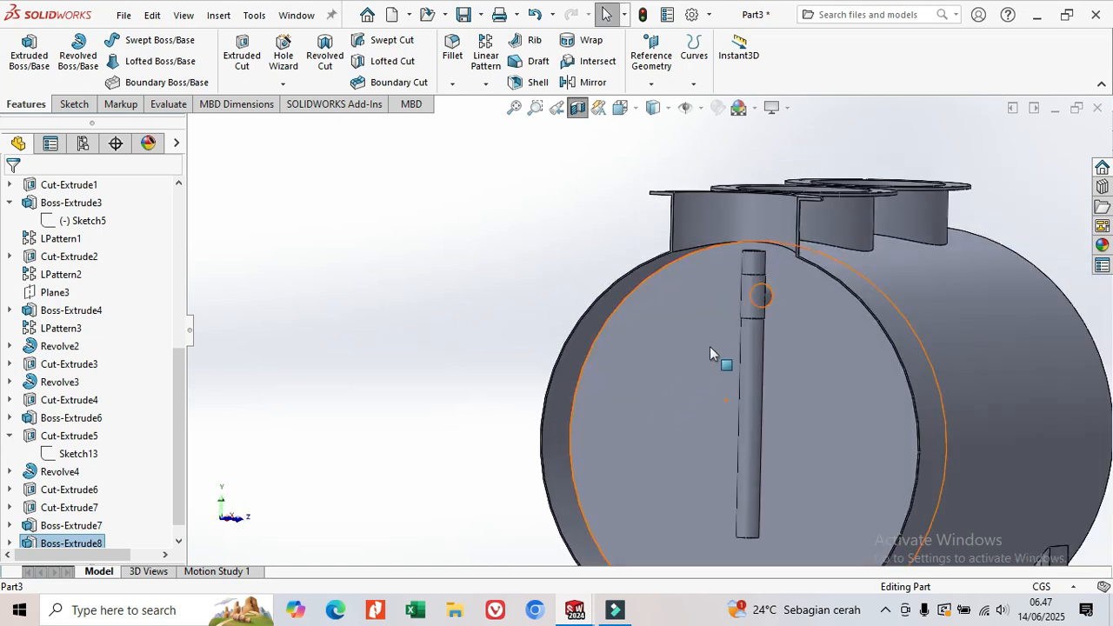
scroll(710, 347, down, 3)
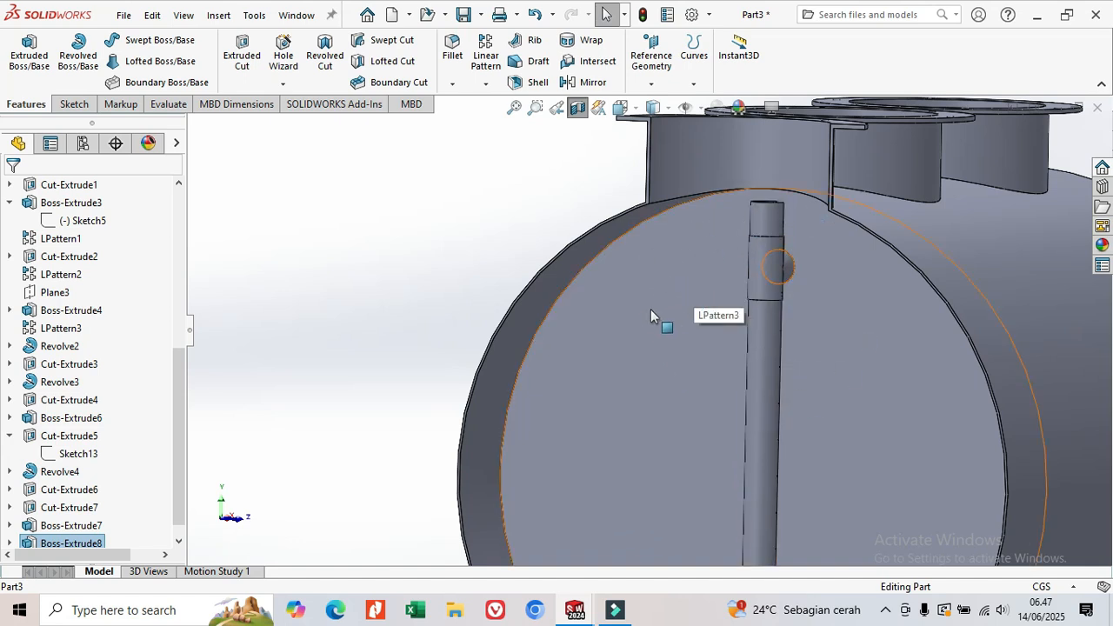
scroll(726, 347, up, 4)
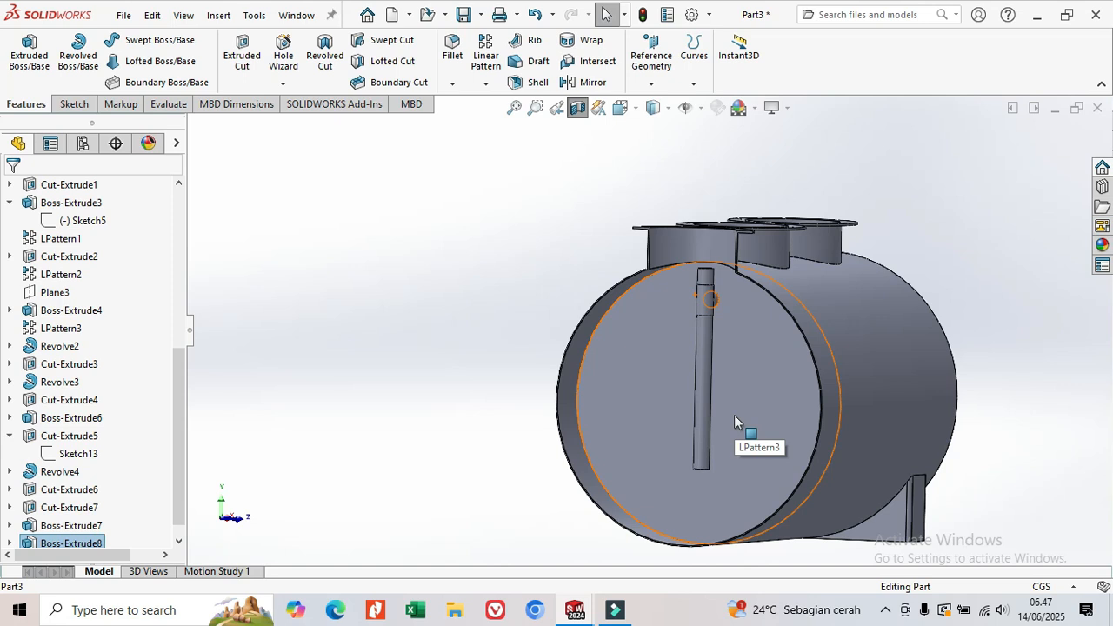
mouse_move(735, 416)
middle_down()
mouse_move(771, 459)
mouse_move(721, 419)
mouse_move(735, 435)
middle_up()
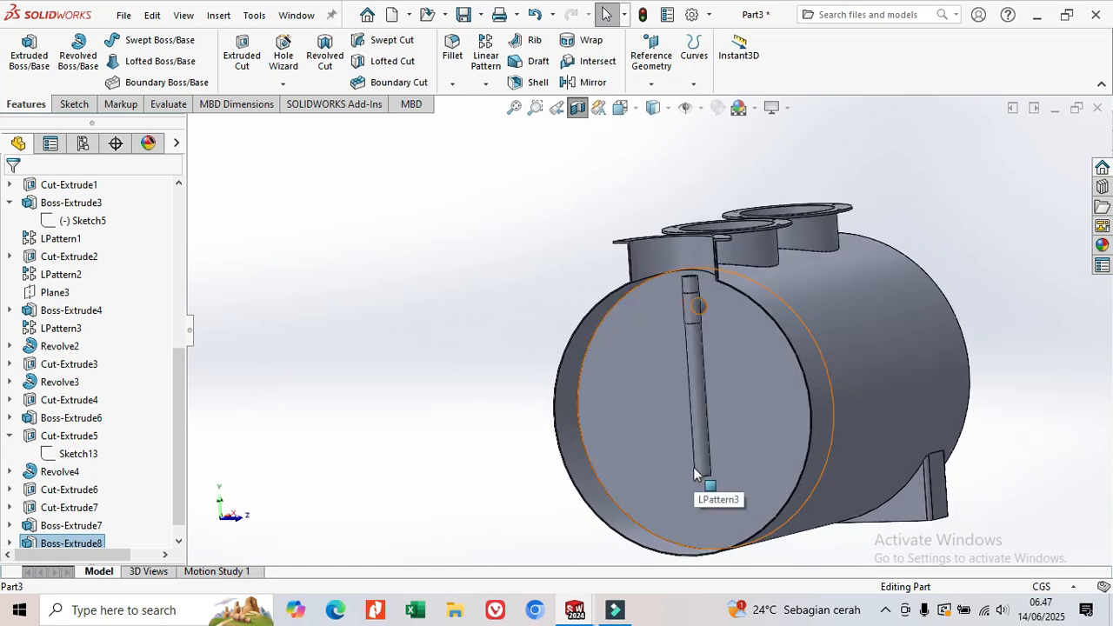
scroll(711, 477, down, 3)
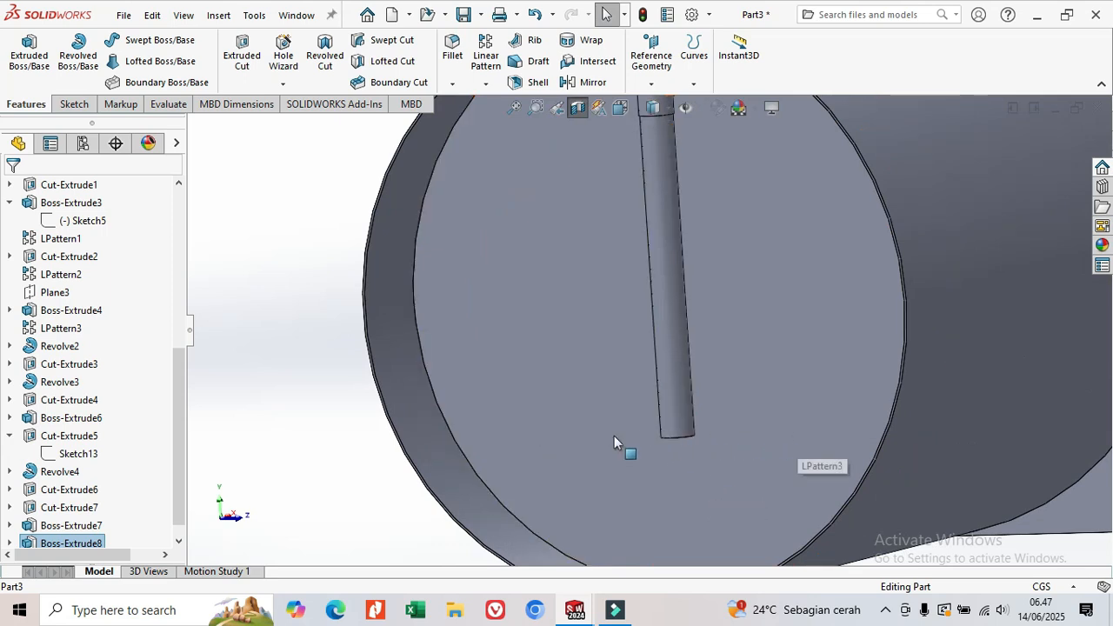
scroll(698, 380, up, 3)
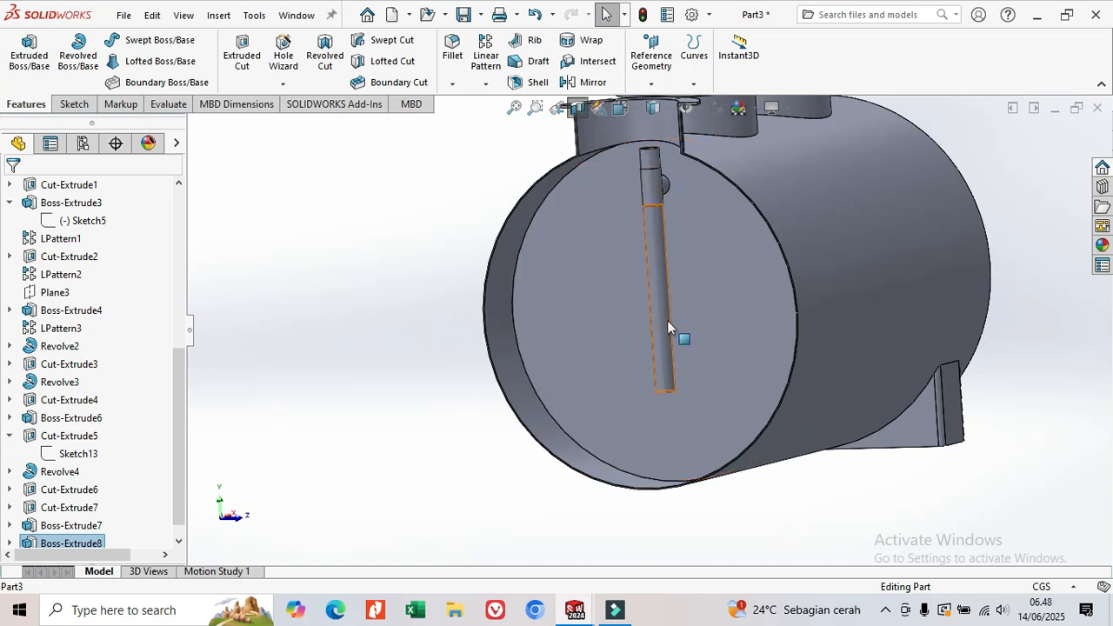
click(751, 255)
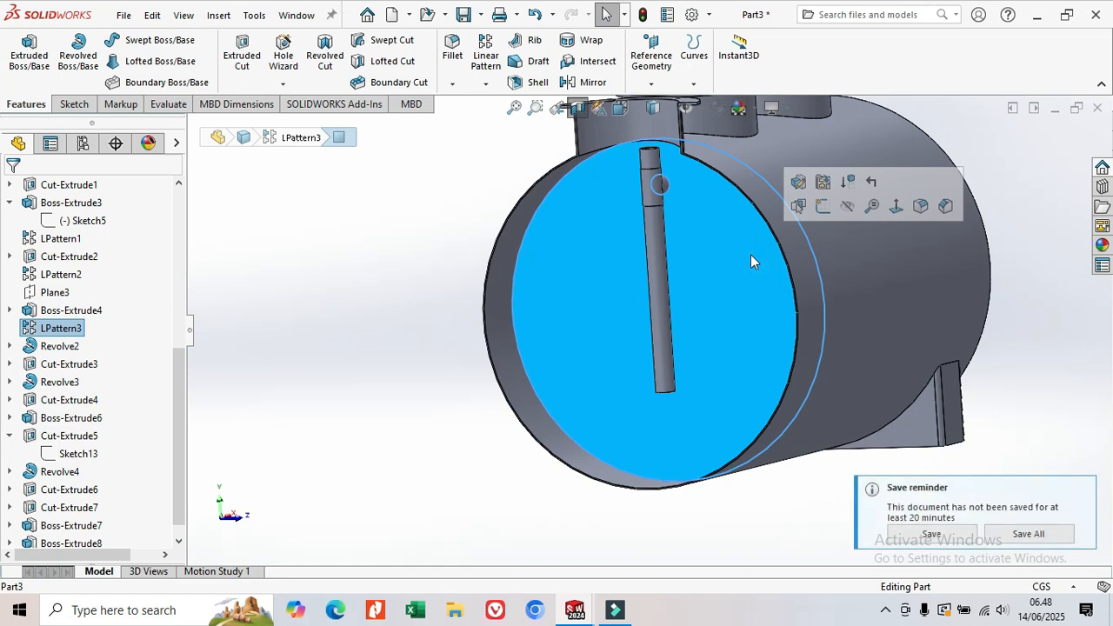
click(663, 84)
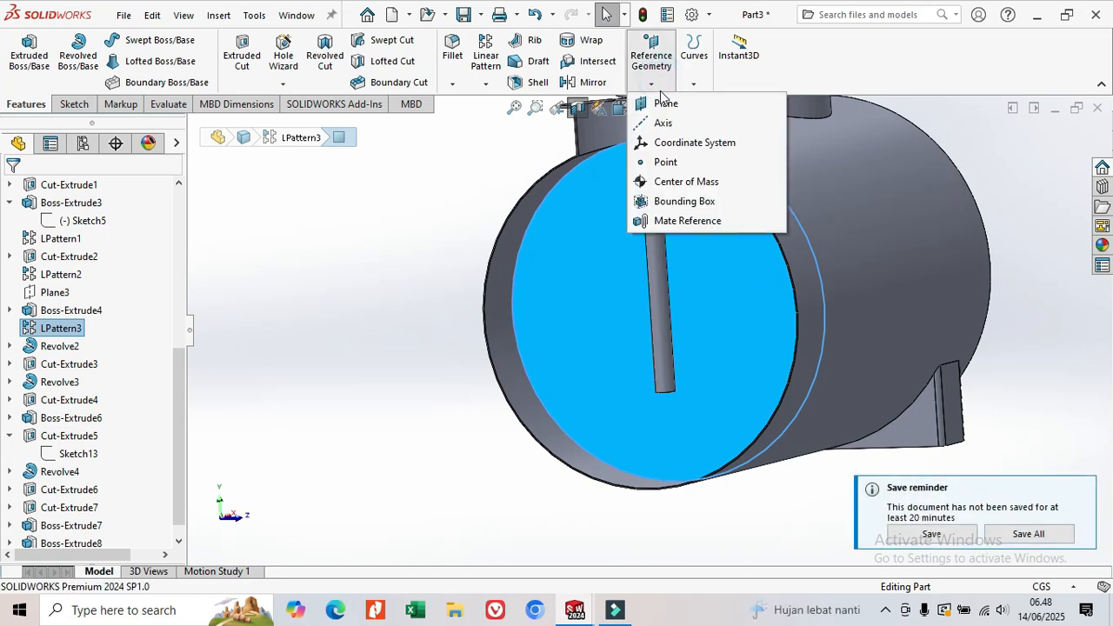
click(666, 103)
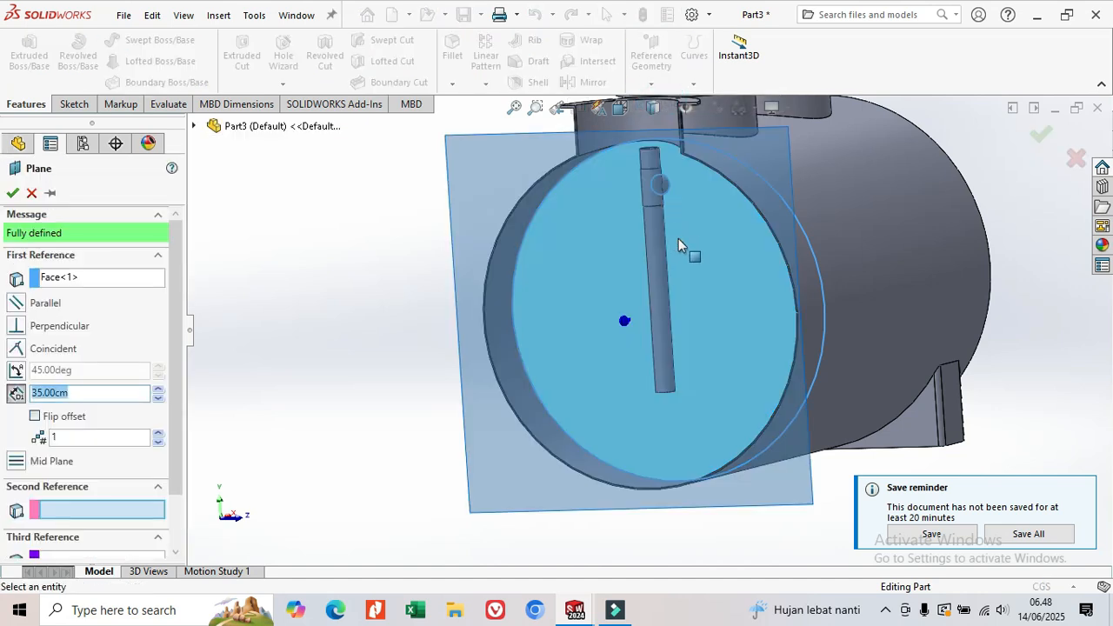
middle_drag(680, 235, 666, 358)
click(43, 393)
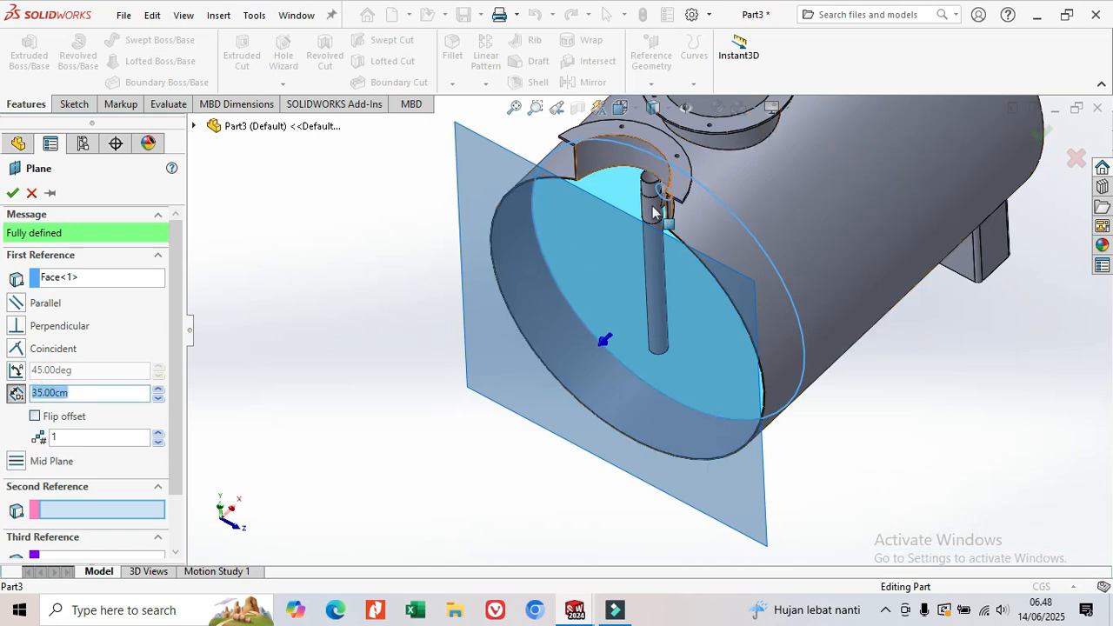
text(10)
key(Return)
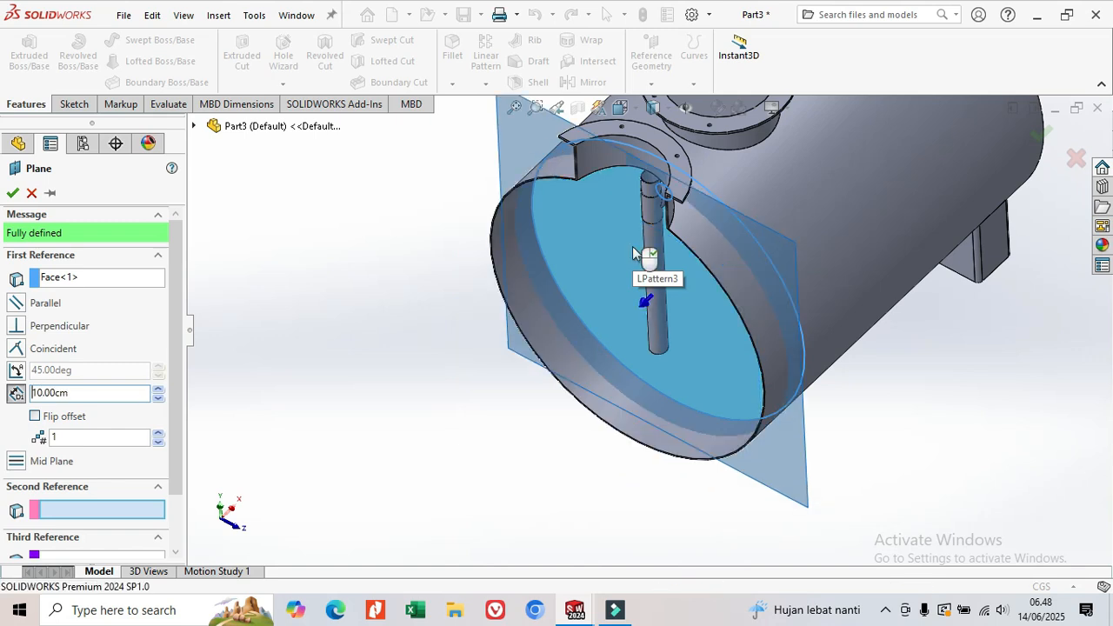
middle_drag(642, 299, 805, 196)
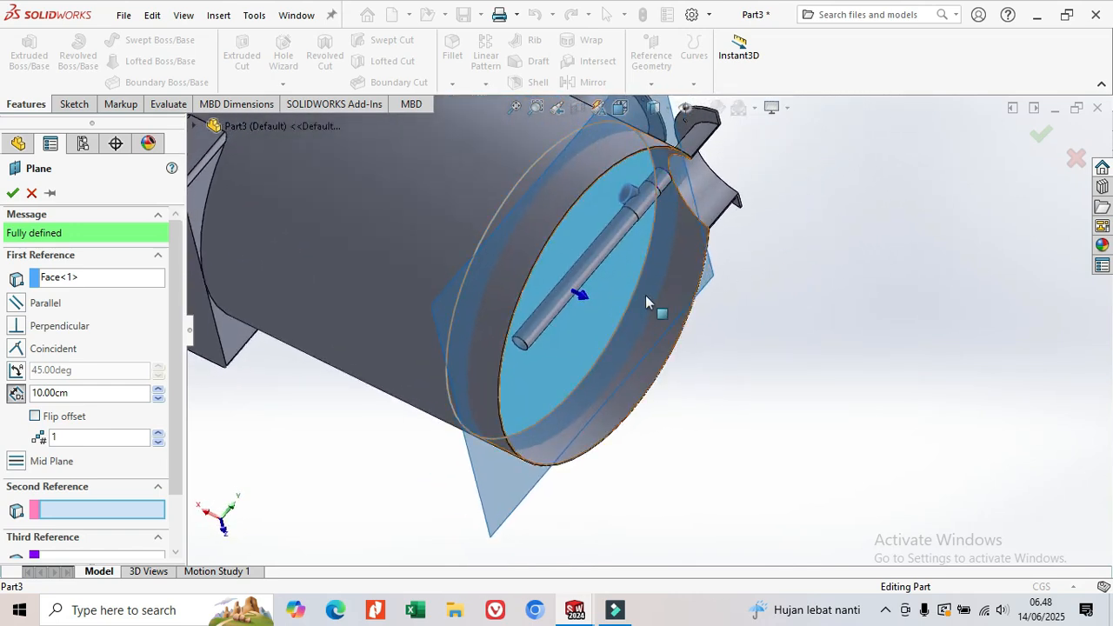
scroll(645, 296, down, 3)
middle_drag(455, 390, 449, 238)
middle_drag(461, 397, 479, 405)
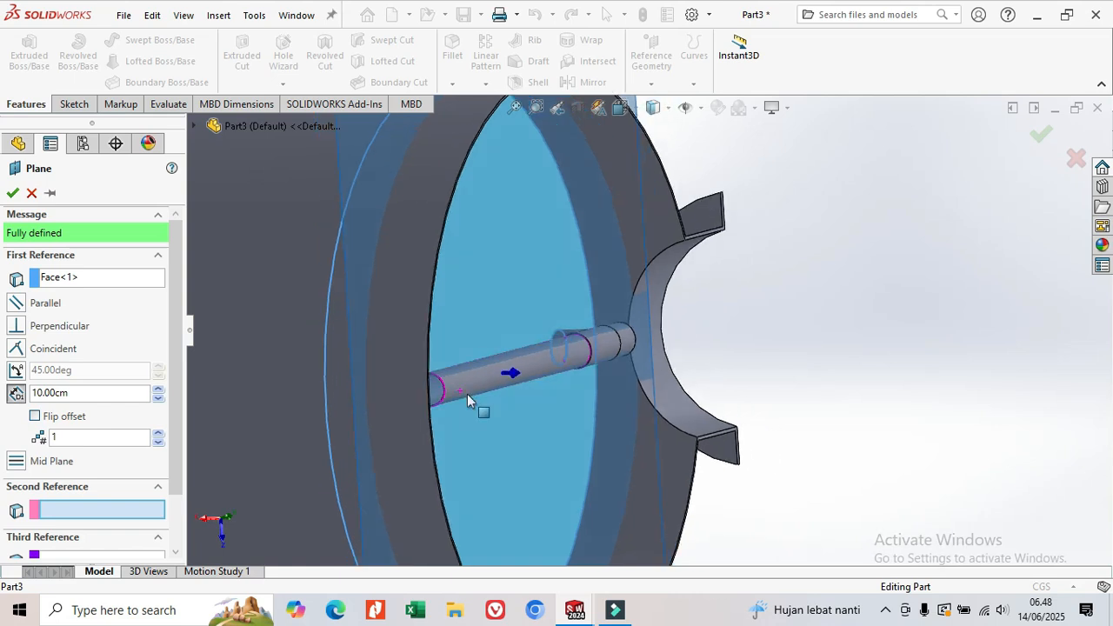
click(159, 390)
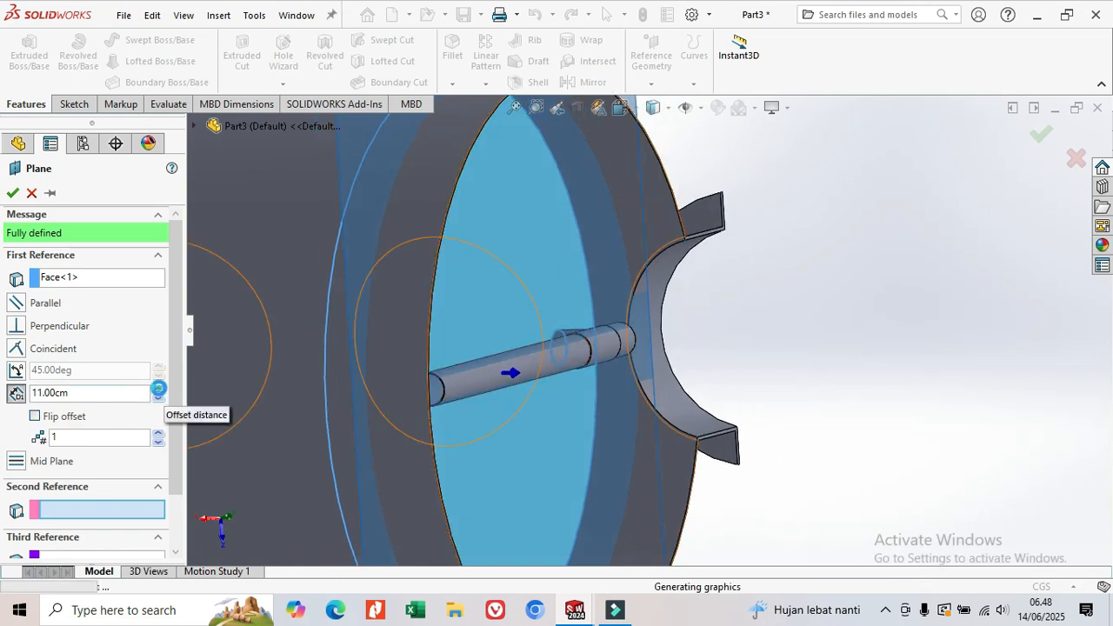
click(158, 400)
click(158, 400)
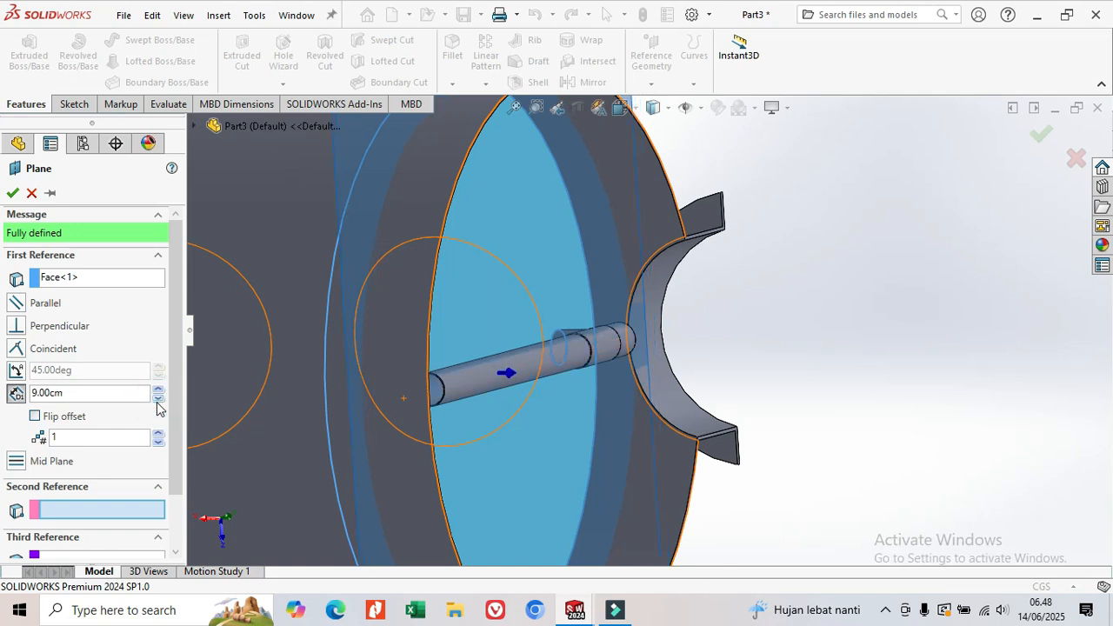
click(159, 399)
middle_drag(583, 368, 430, 392)
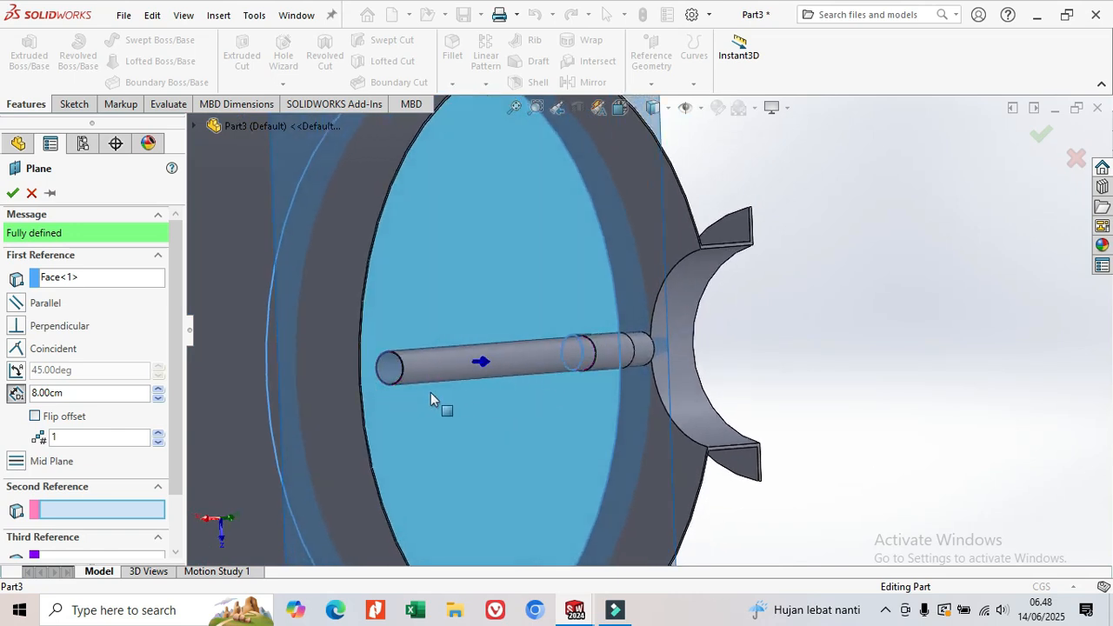
click(160, 399)
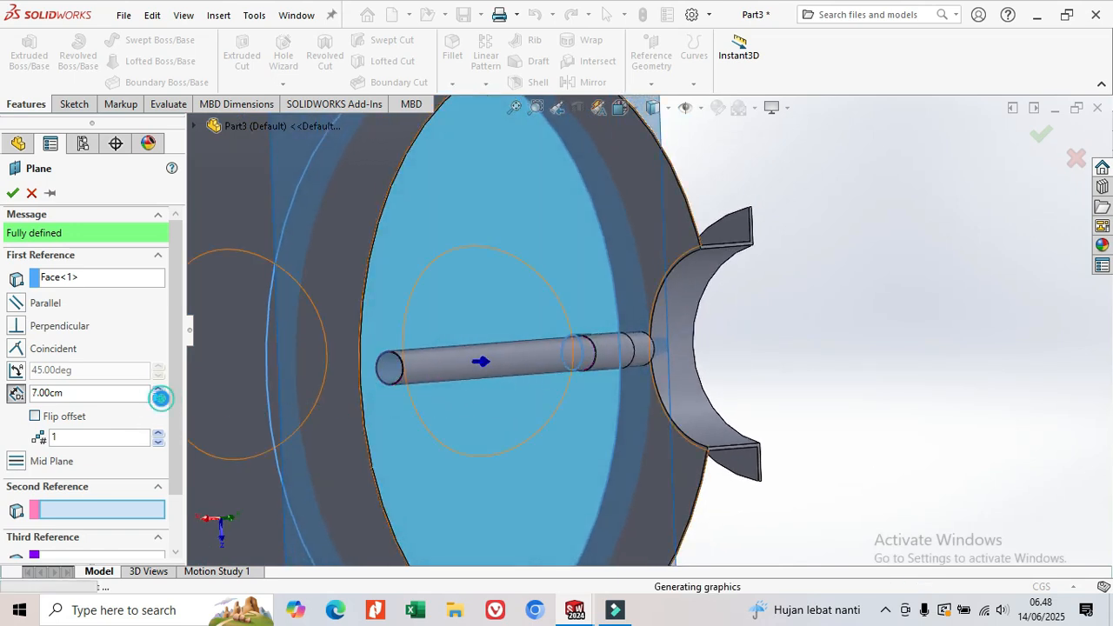
click(158, 398)
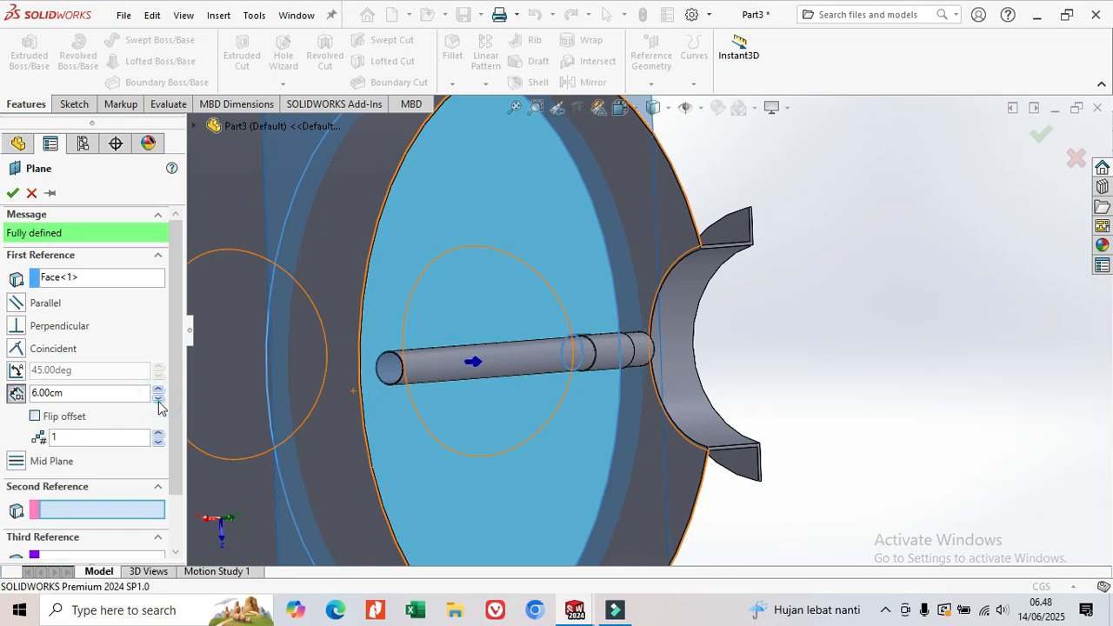
click(159, 400)
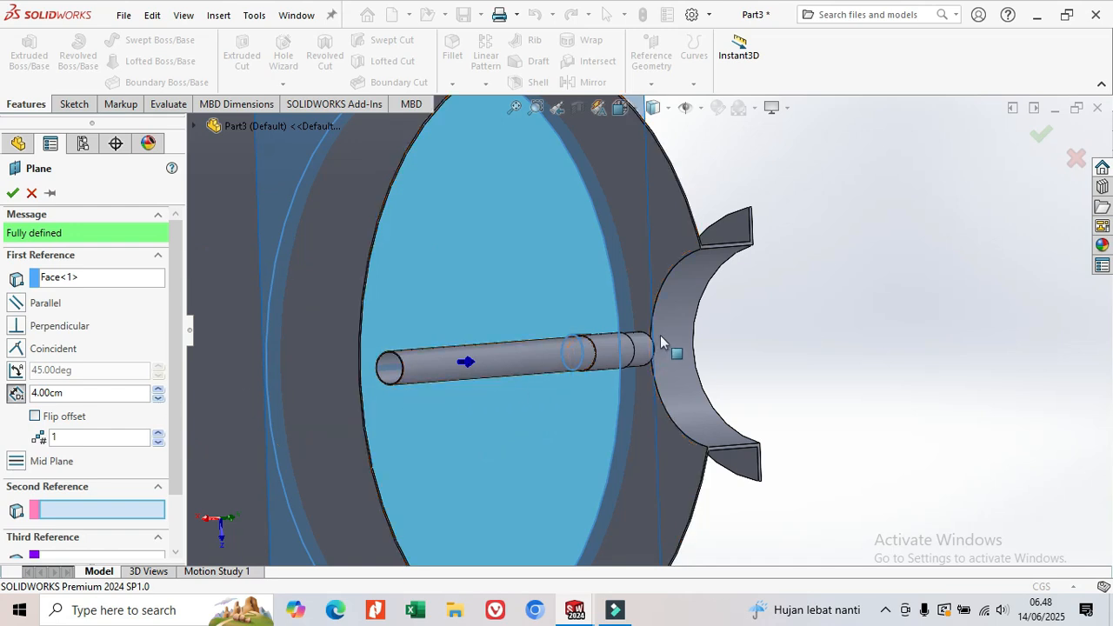
middle_drag(782, 340, 760, 338)
scroll(375, 384, up, 1)
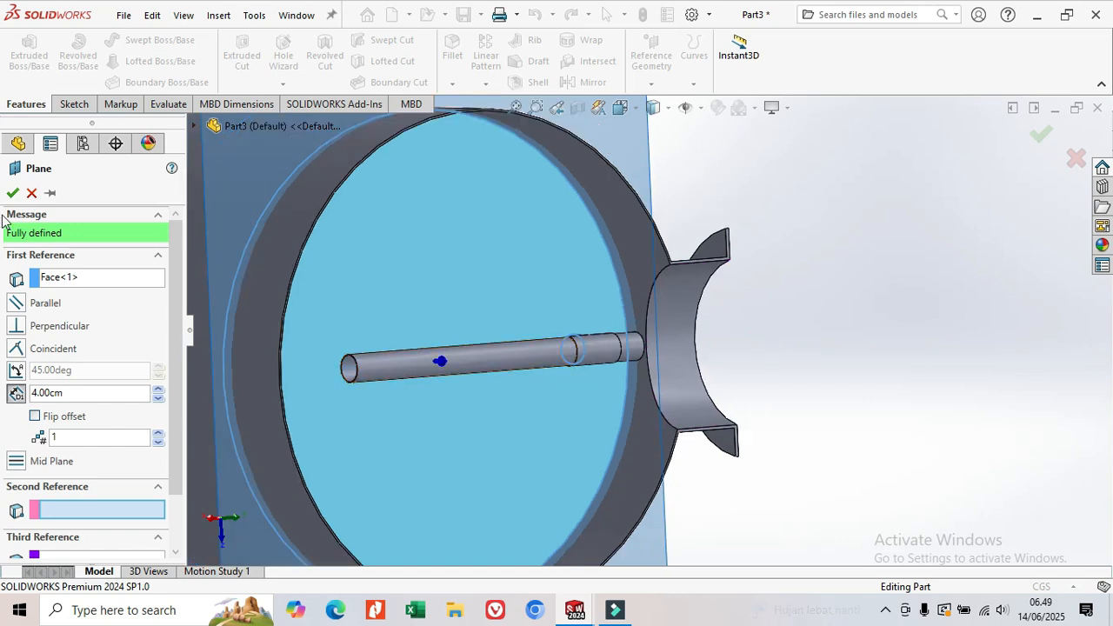
click(33, 193)
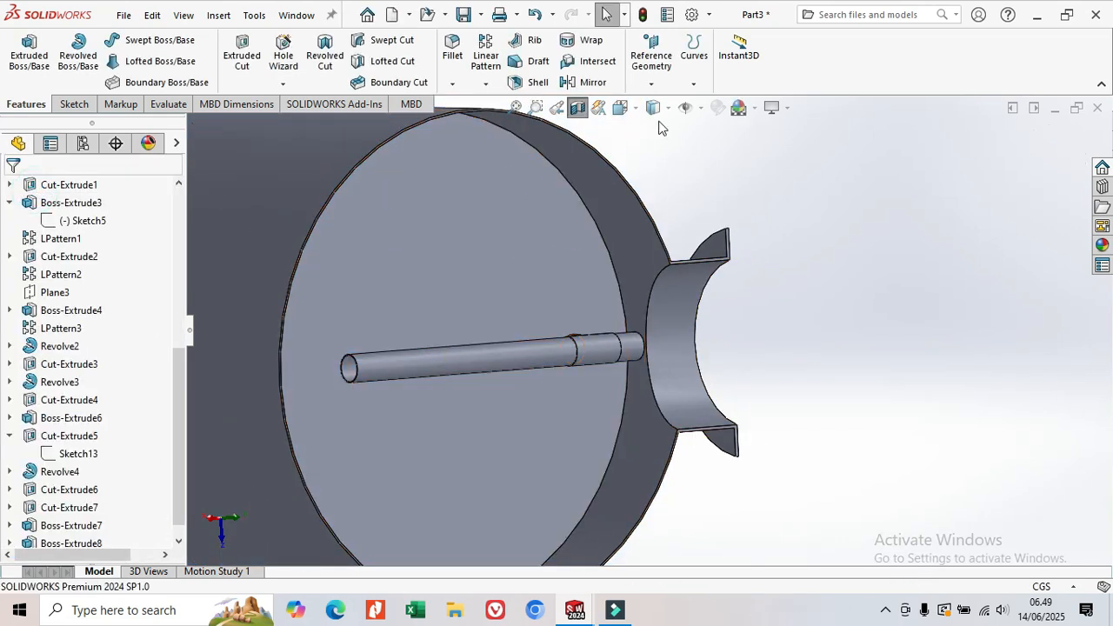
Turn off the section view and start a new sketch on the Front Plane
click(578, 114)
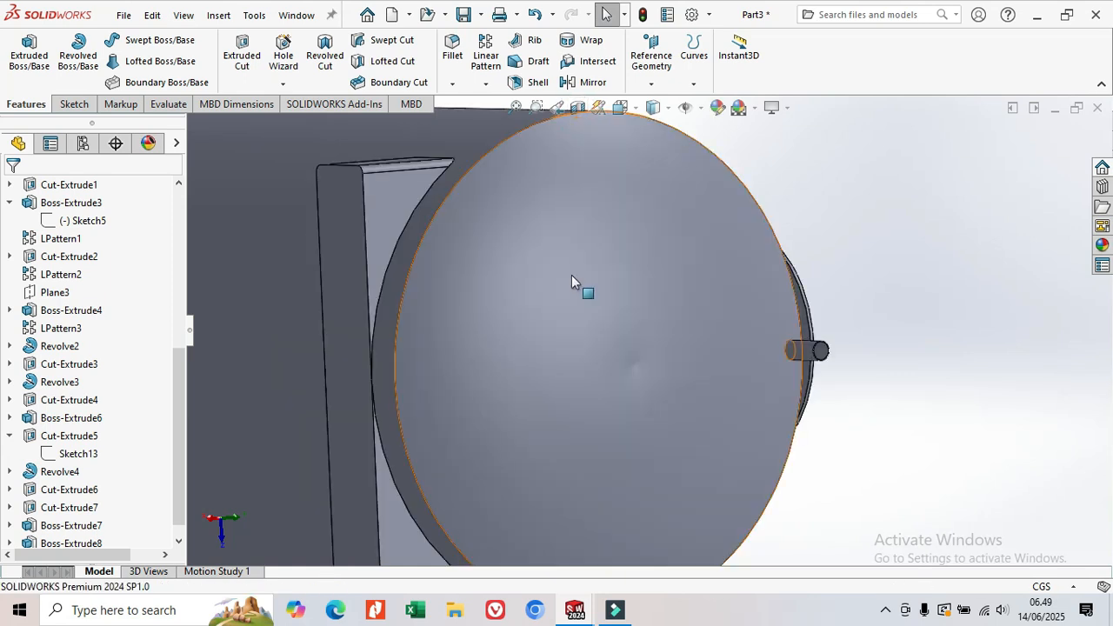
scroll(571, 274, up, 5)
middle_drag(539, 234, 573, 377)
scroll(74, 270, up, 5)
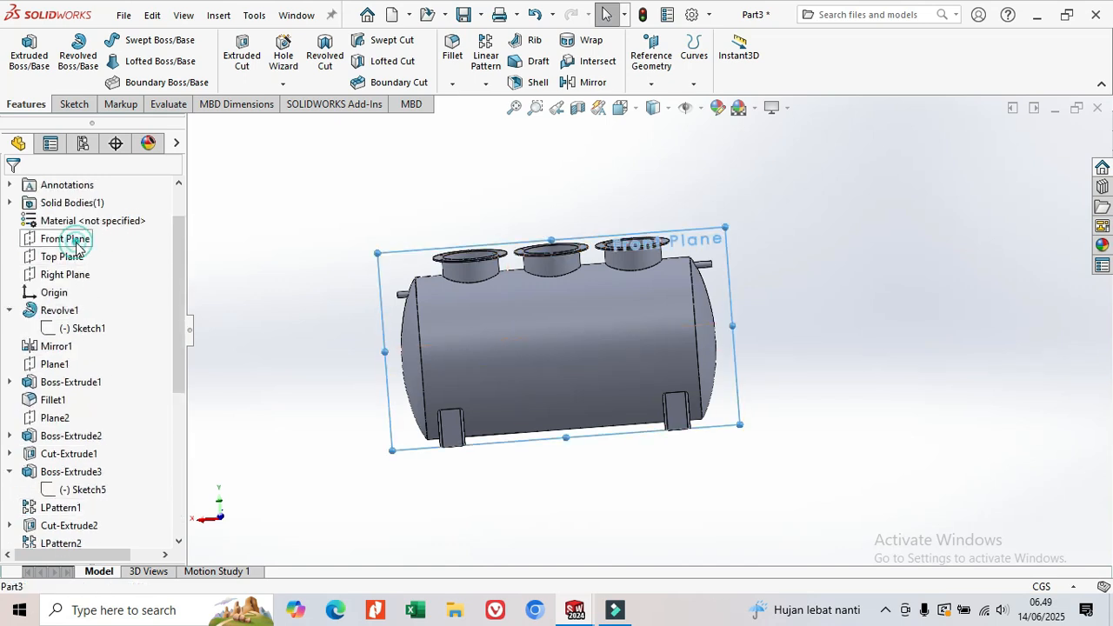
click(68, 239)
middle_drag(474, 268, 506, 298)
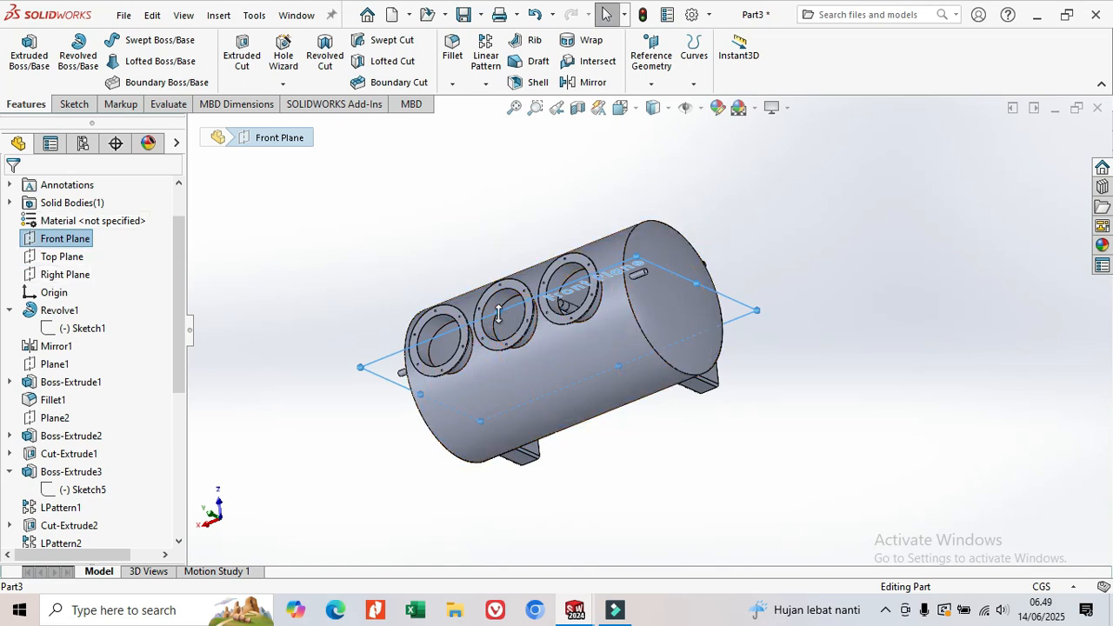
right_click(381, 368)
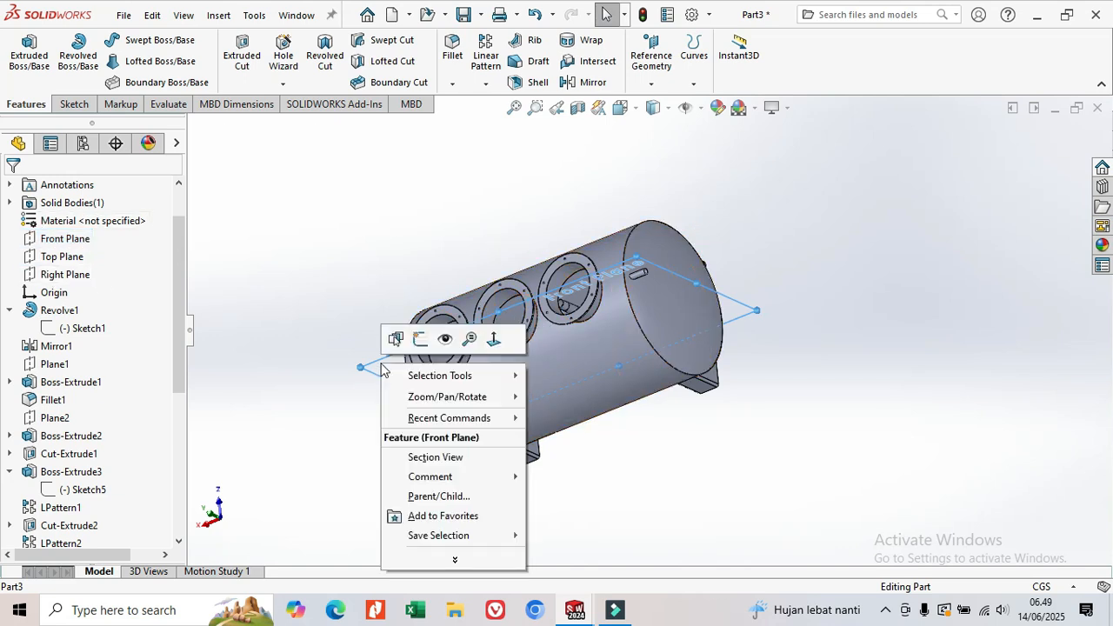
click(423, 341)
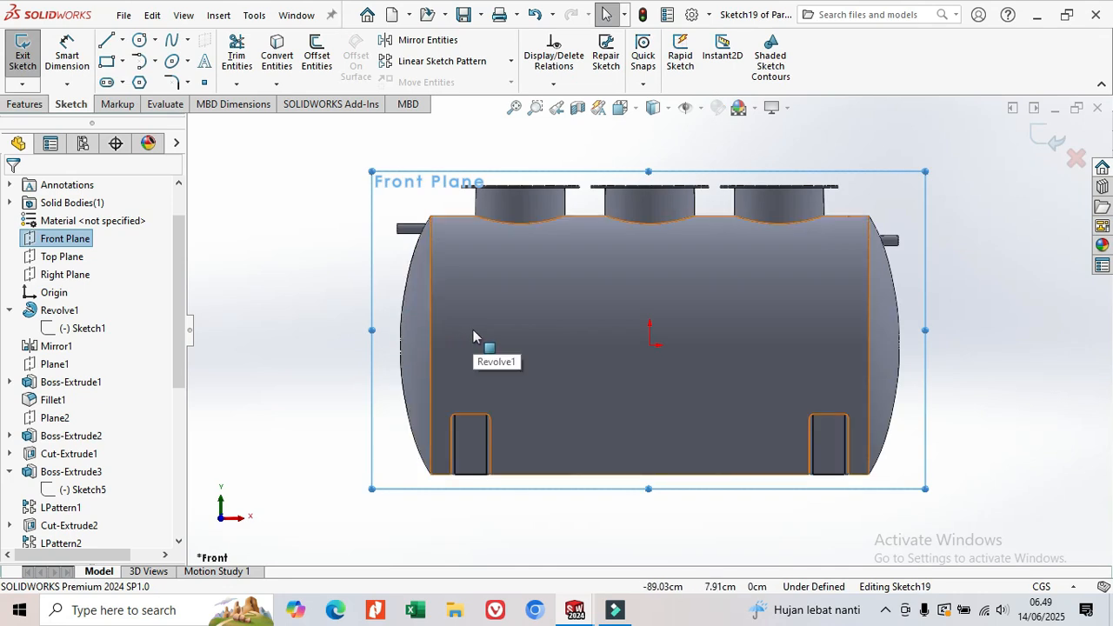
Apply a section view parallel to the Front Plane to expose the tank interior, and orient the view normal to that plane
click(578, 108)
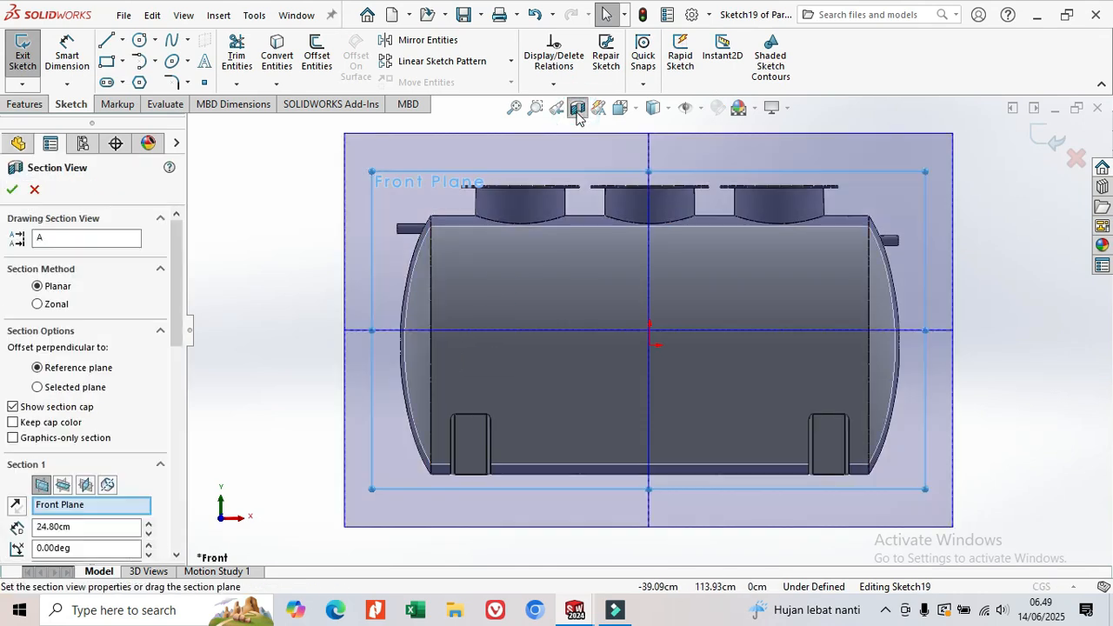
middle_drag(567, 243, 613, 299)
middle_drag(647, 417, 590, 387)
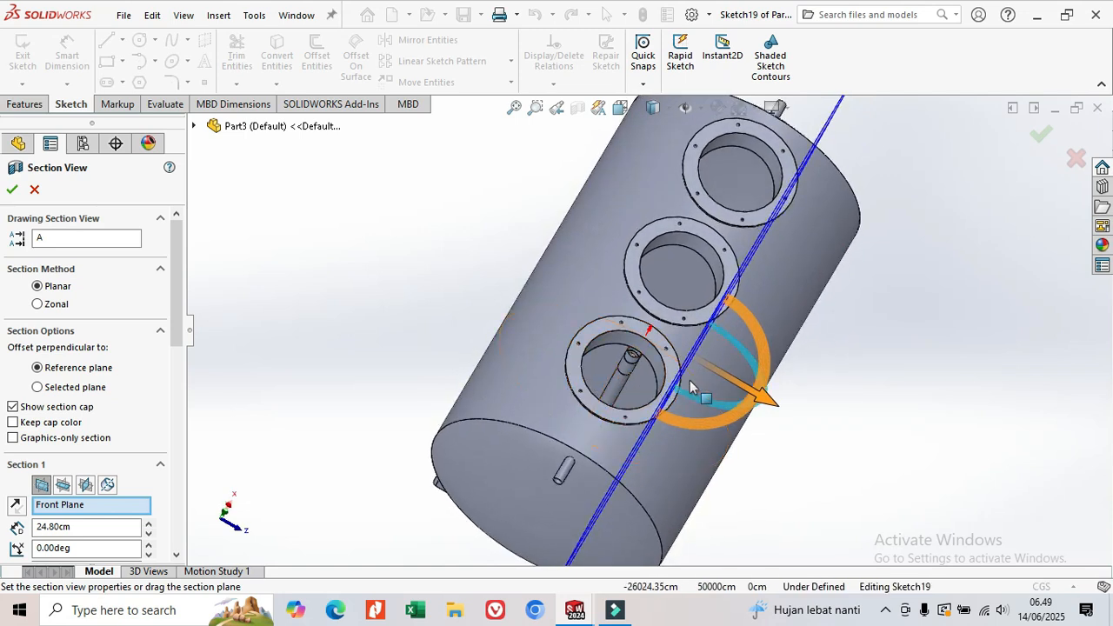
click(12, 192)
middle_drag(643, 391, 558, 249)
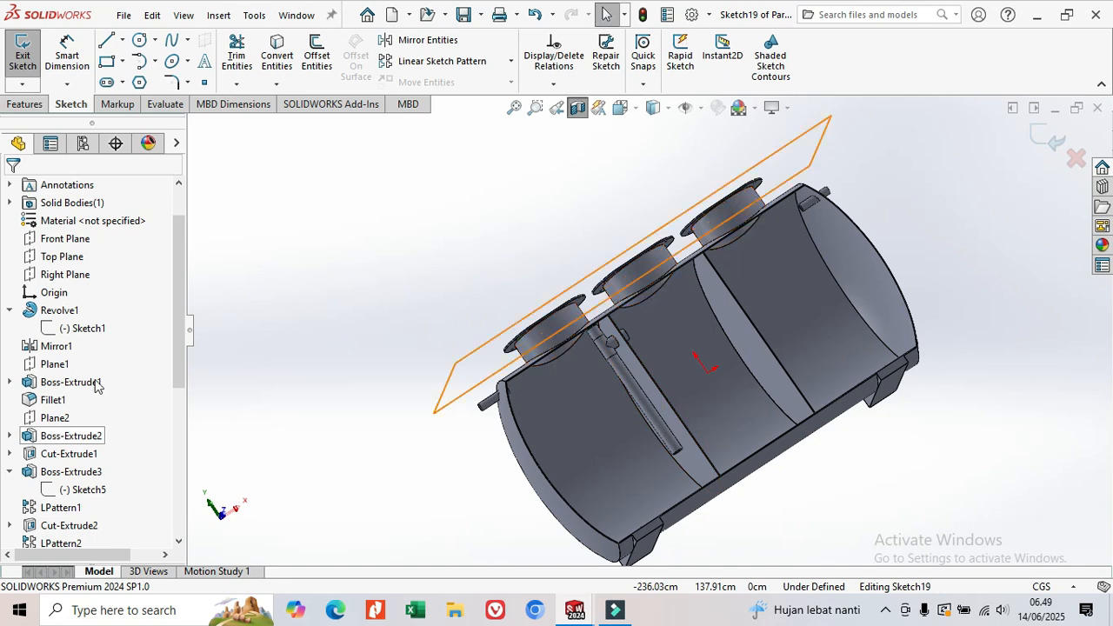
click(65, 238)
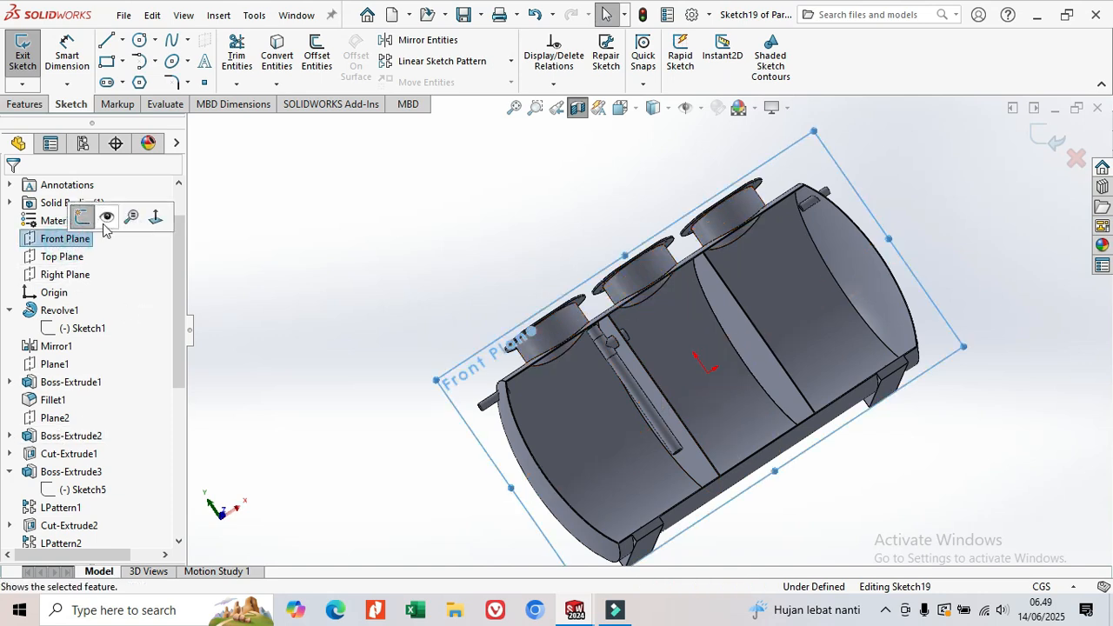
click(155, 217)
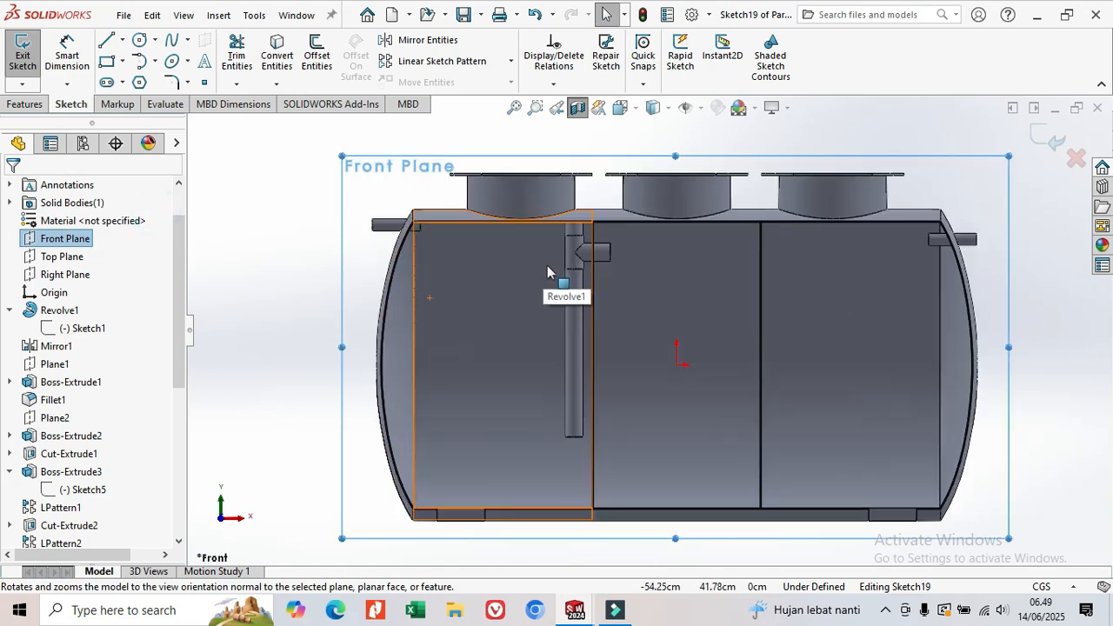
scroll(546, 272, down, 3)
scroll(549, 279, up, 3)
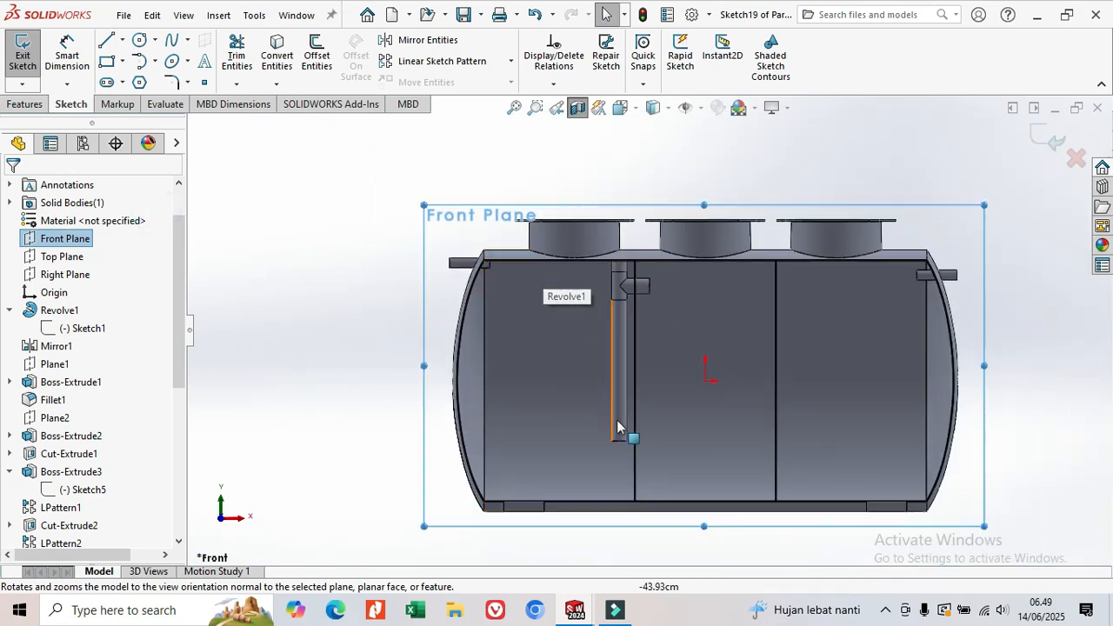
Sketch a horizontal construction line about 7.09 cm long across the vertical pipe's open lower end
click(139, 44)
scroll(641, 452, down, 3)
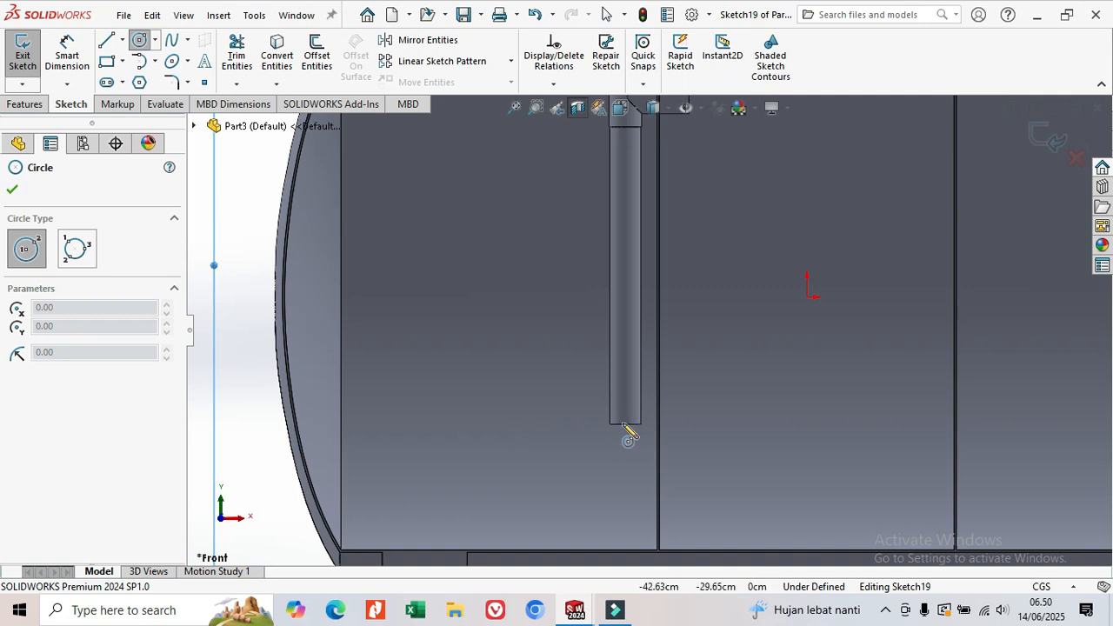
click(122, 41)
click(144, 79)
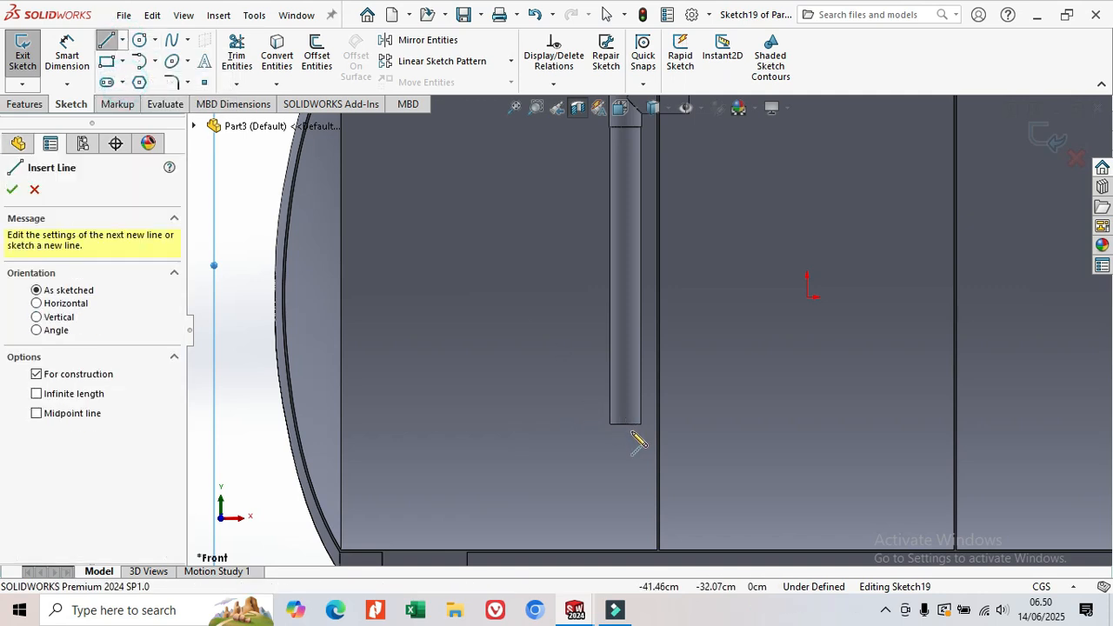
scroll(631, 435, down, 2)
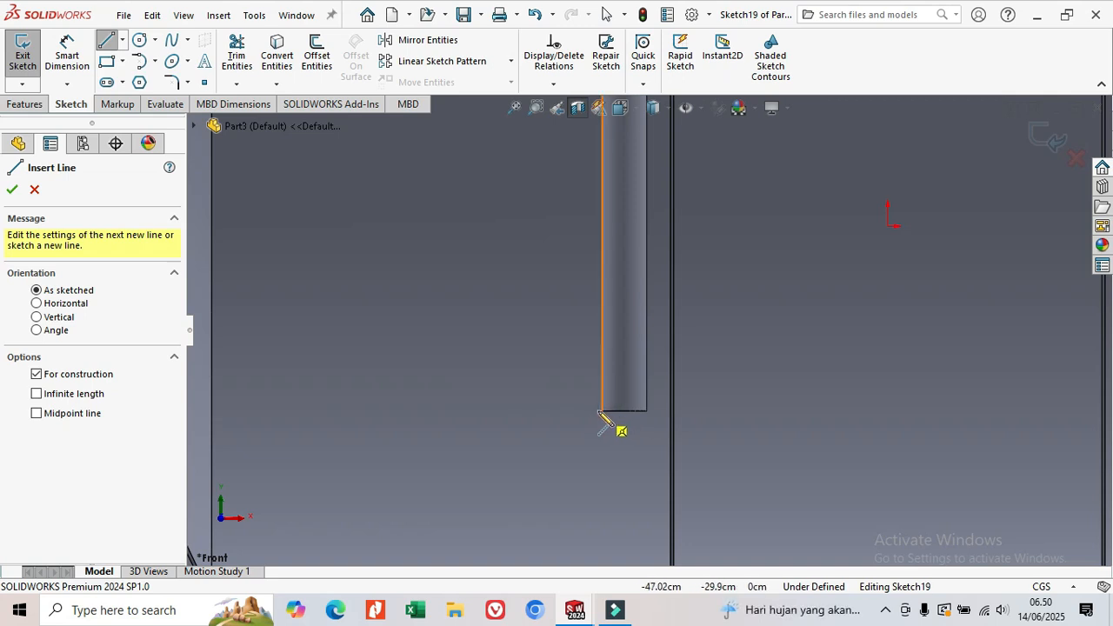
click(602, 410)
click(645, 410)
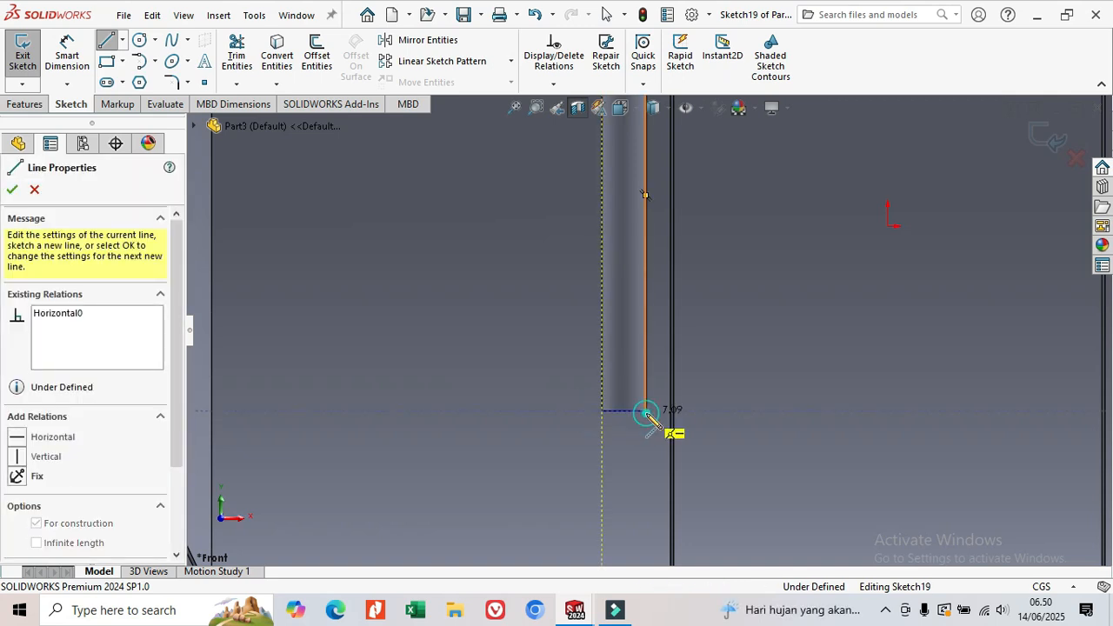
right_click(649, 418)
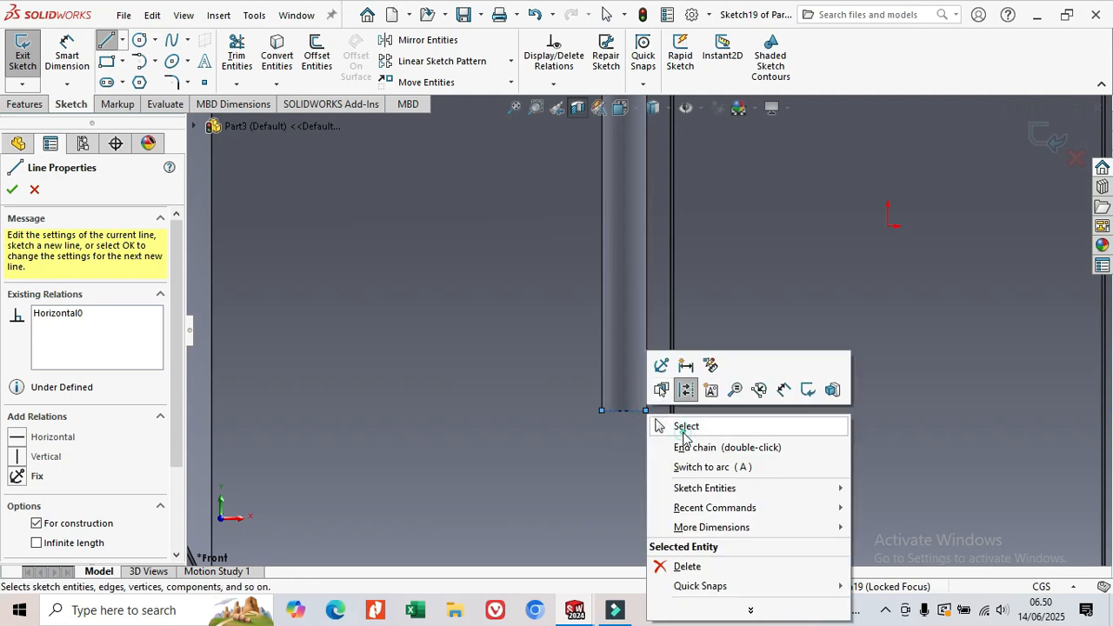
click(684, 429)
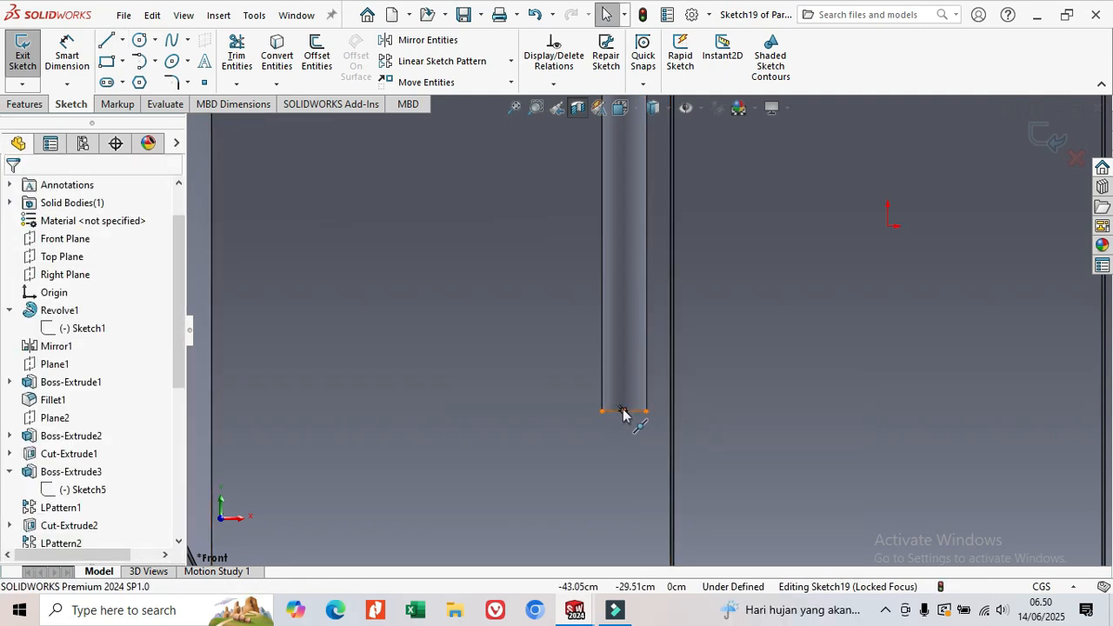
Draw a circle centred on the construction line's midpoint, roughly as wide as the pipe's lower end
click(139, 41)
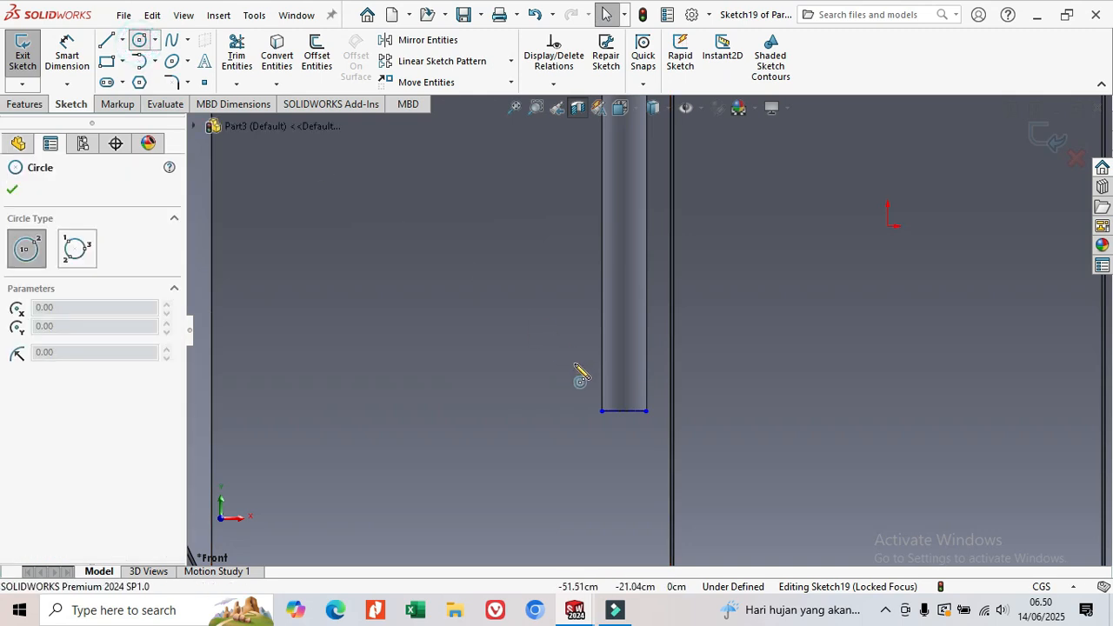
click(623, 411)
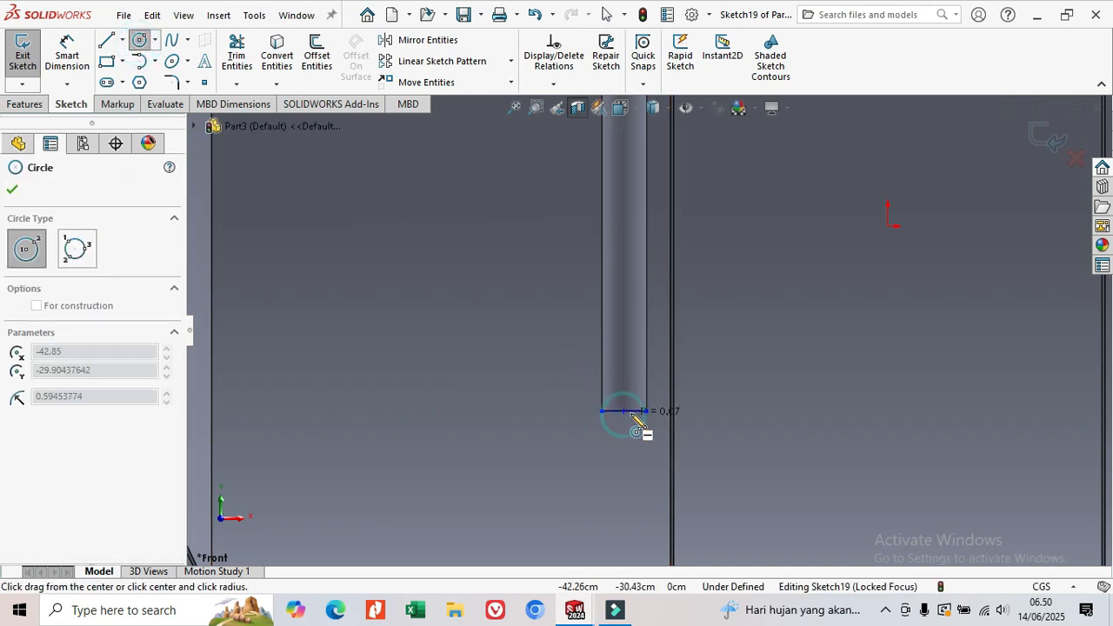
click(646, 415)
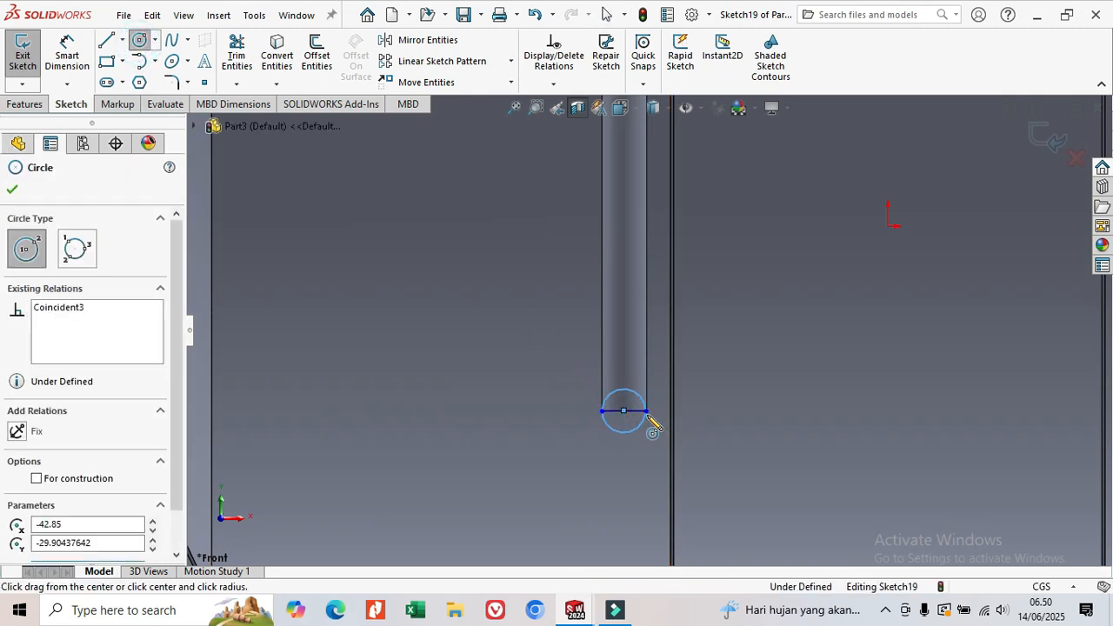
right_click(648, 416)
click(665, 426)
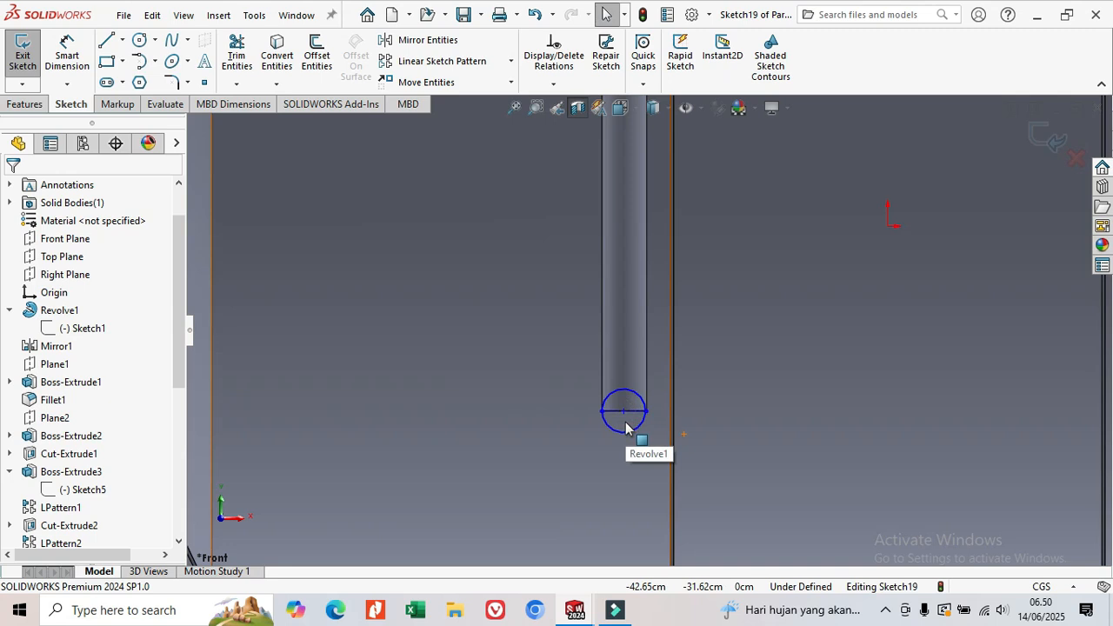
Set up a boss extrusion of the circle with the Mid Plane end condition
click(26, 105)
click(28, 52)
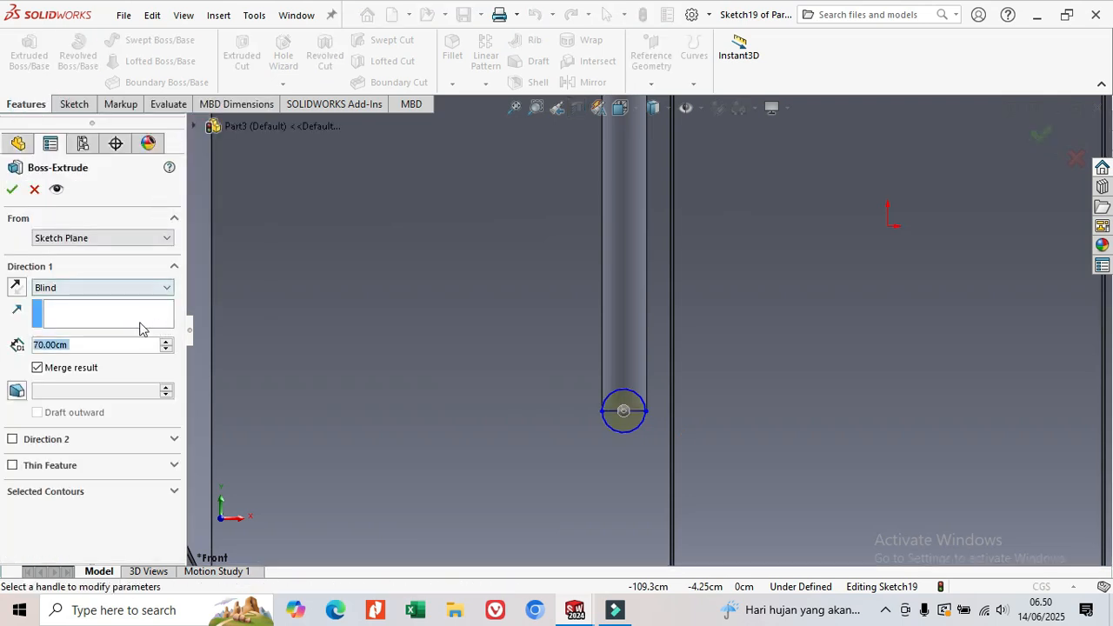
click(162, 292)
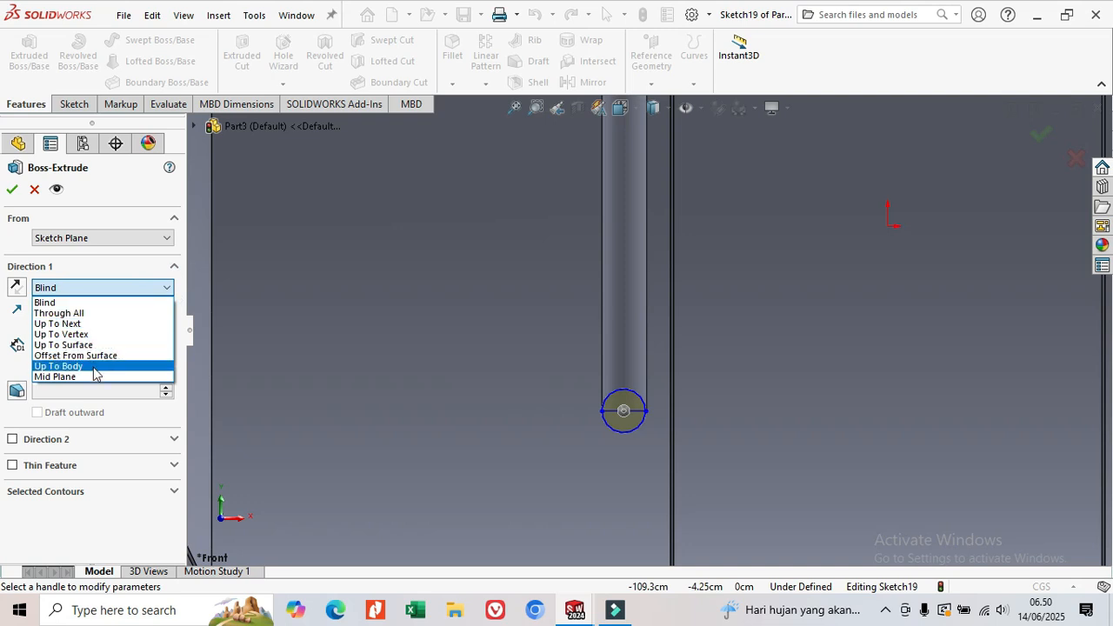
click(97, 377)
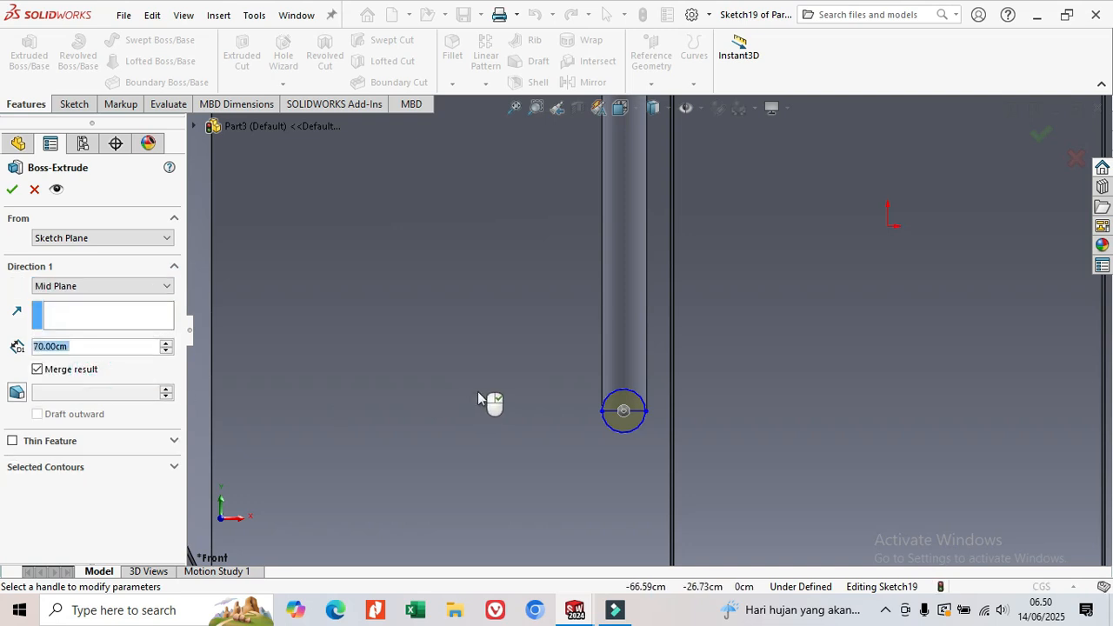
middle_drag(505, 403, 551, 422)
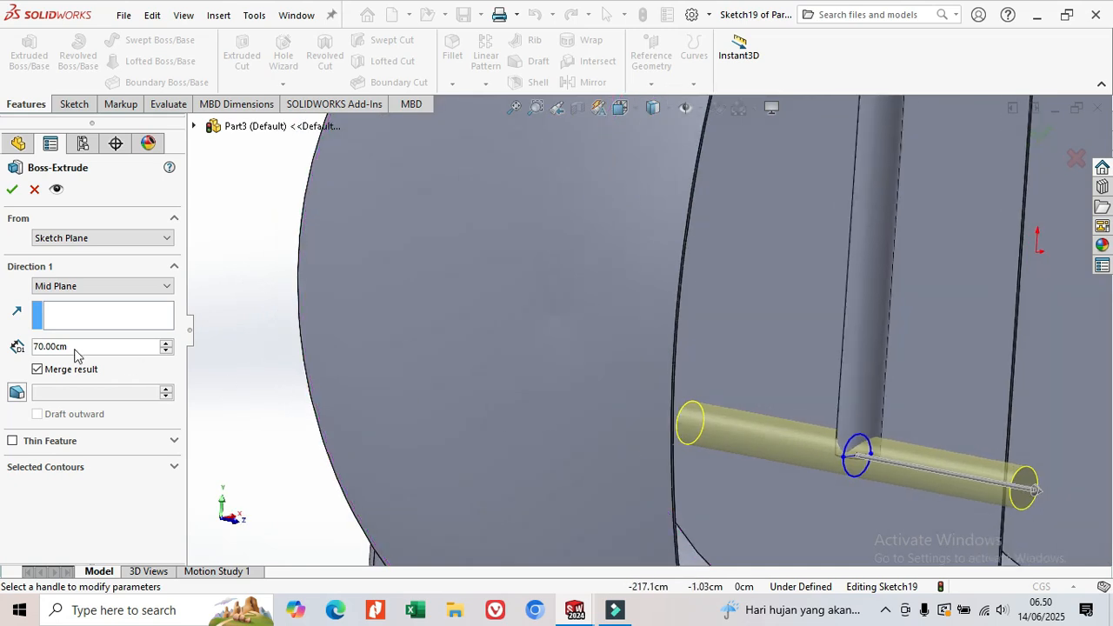
Set the extrusion depth to 75 cm, try to create the merged horizontal cylinder, and cancel the feature
click(42, 346)
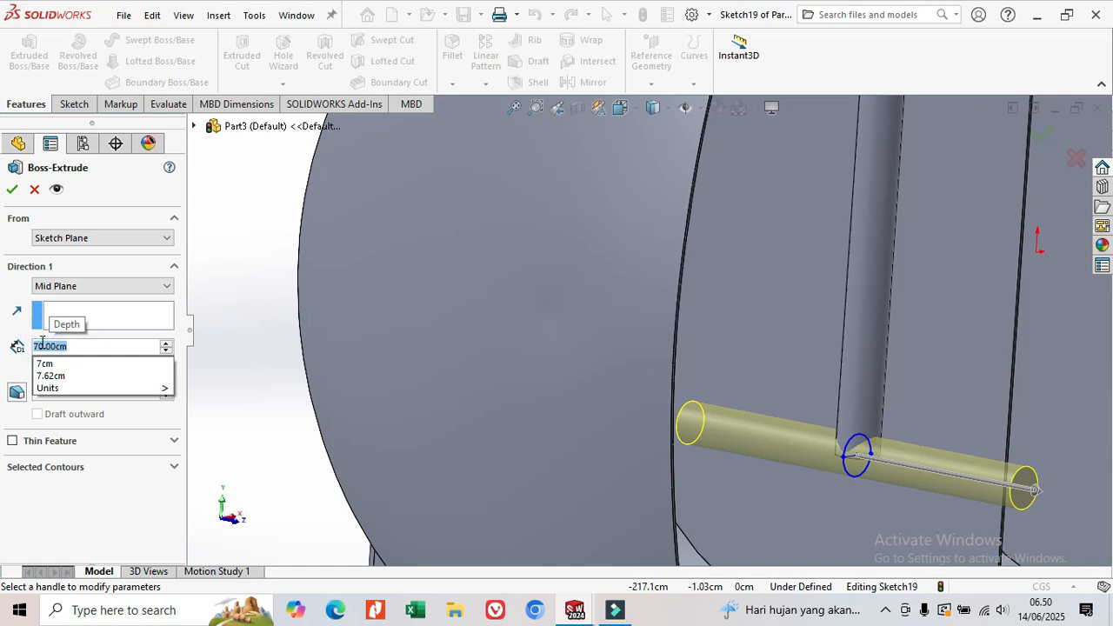
text(=t5)
key(Return)
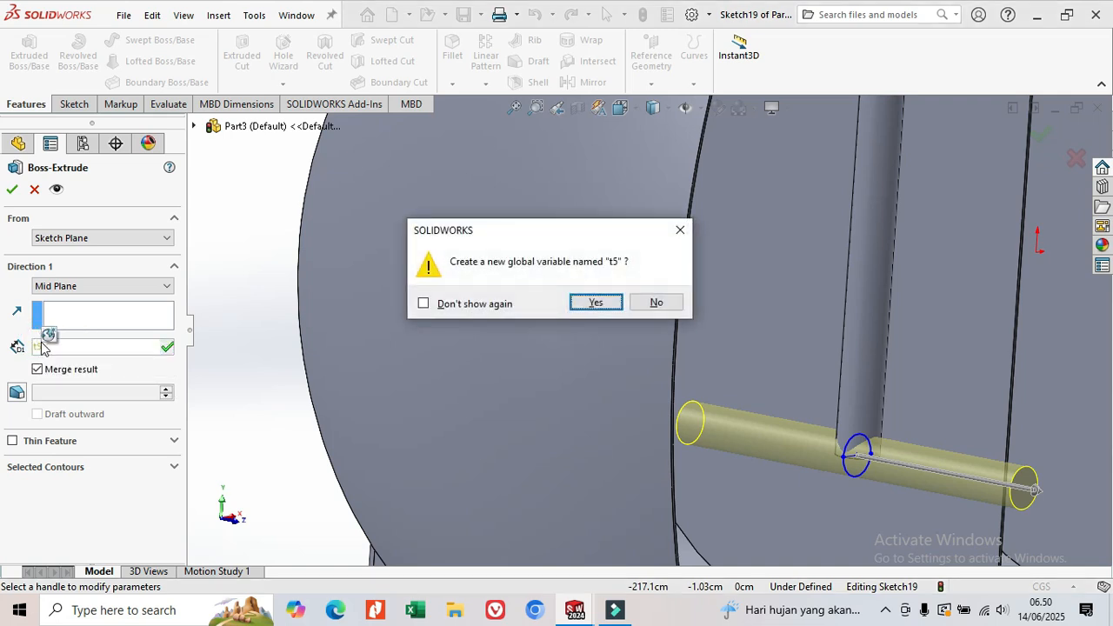
click(591, 304)
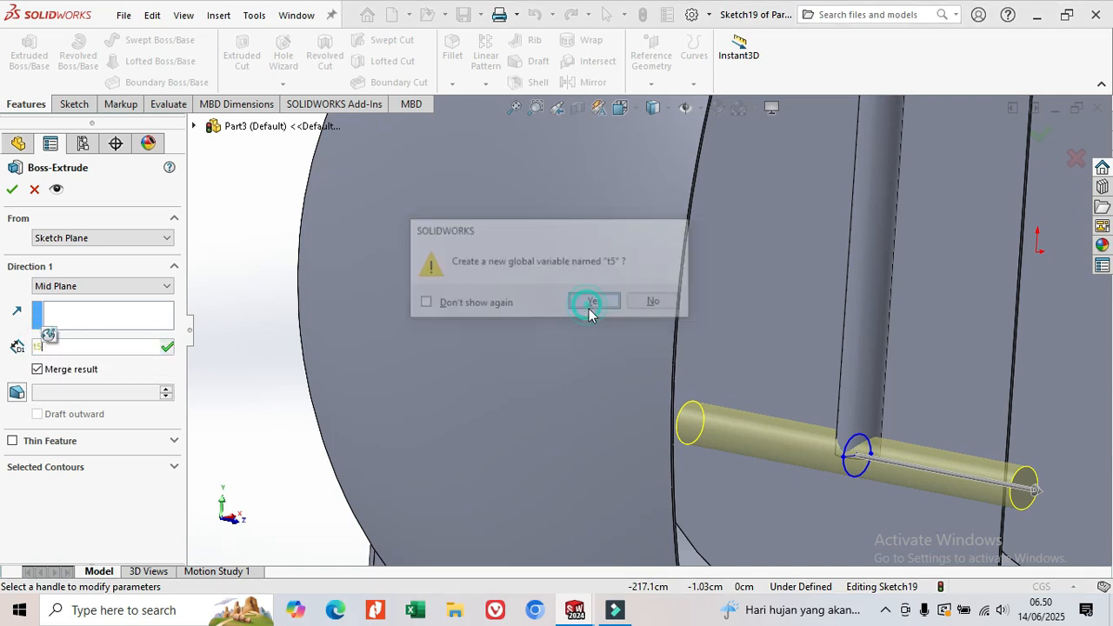
click(54, 347)
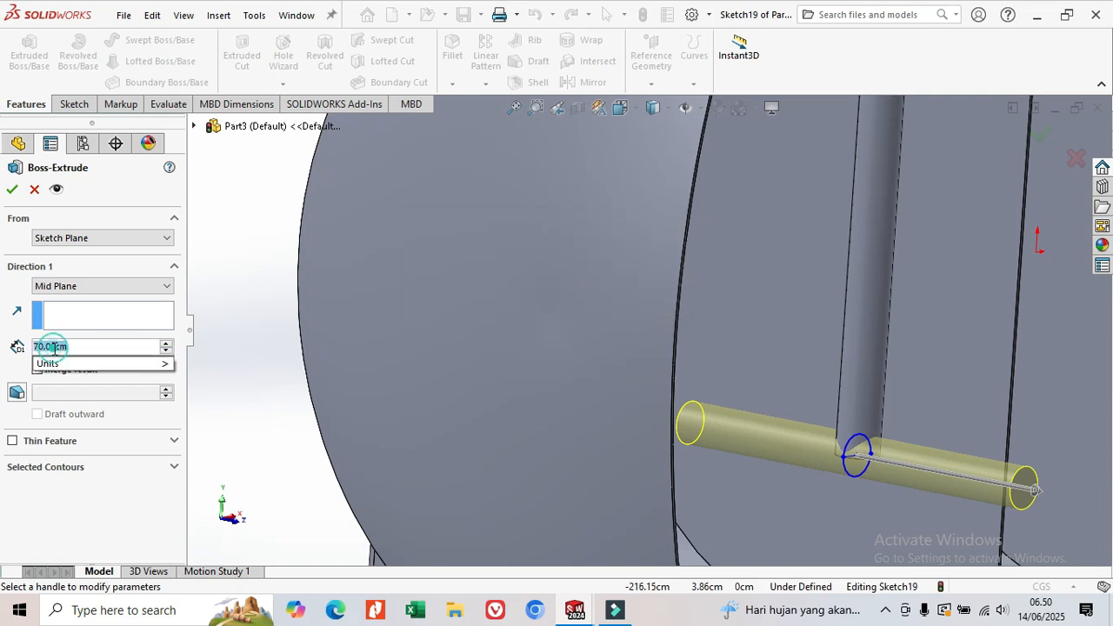
text(75)
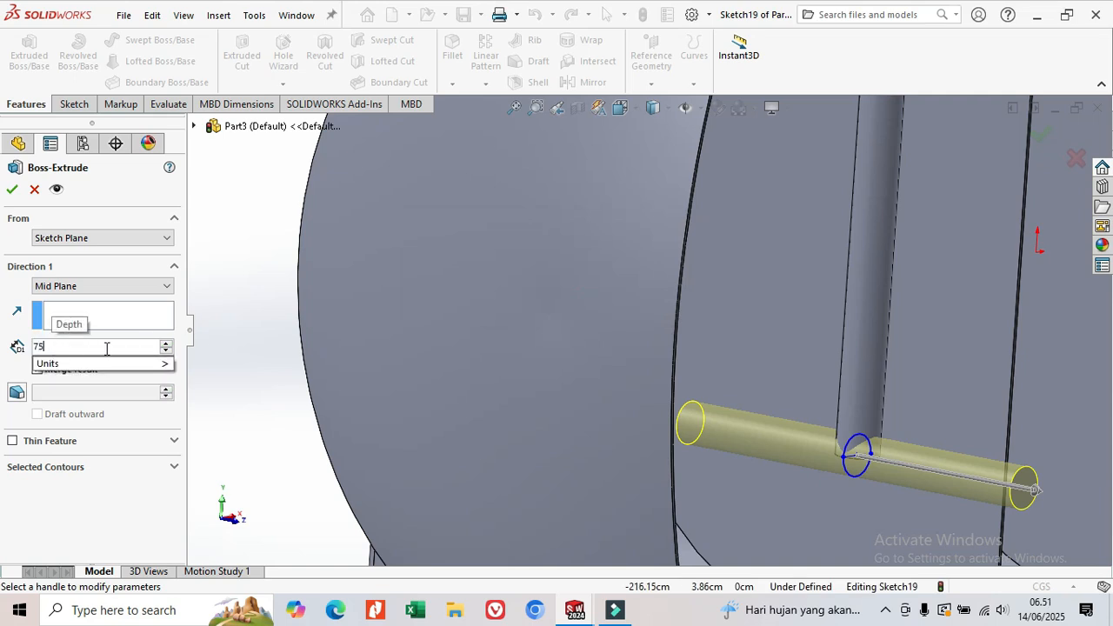
key(Return)
scroll(669, 472, up, 3)
mouse_move(742, 421)
middle_down()
mouse_move(721, 415)
mouse_move(713, 437)
mouse_move(727, 414)
middle_up()
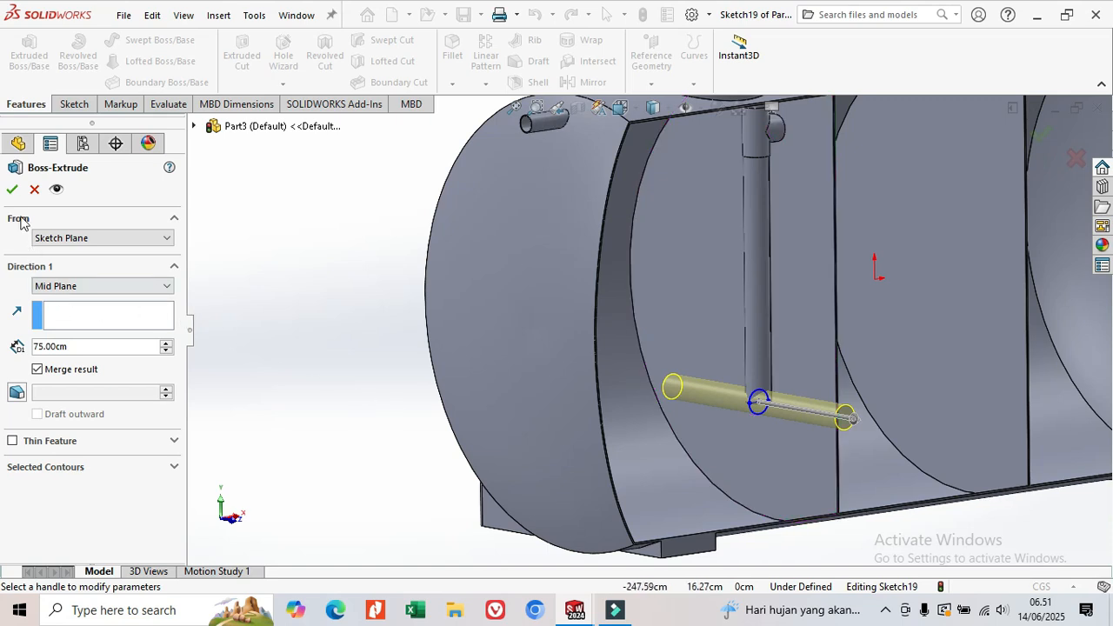
click(12, 189)
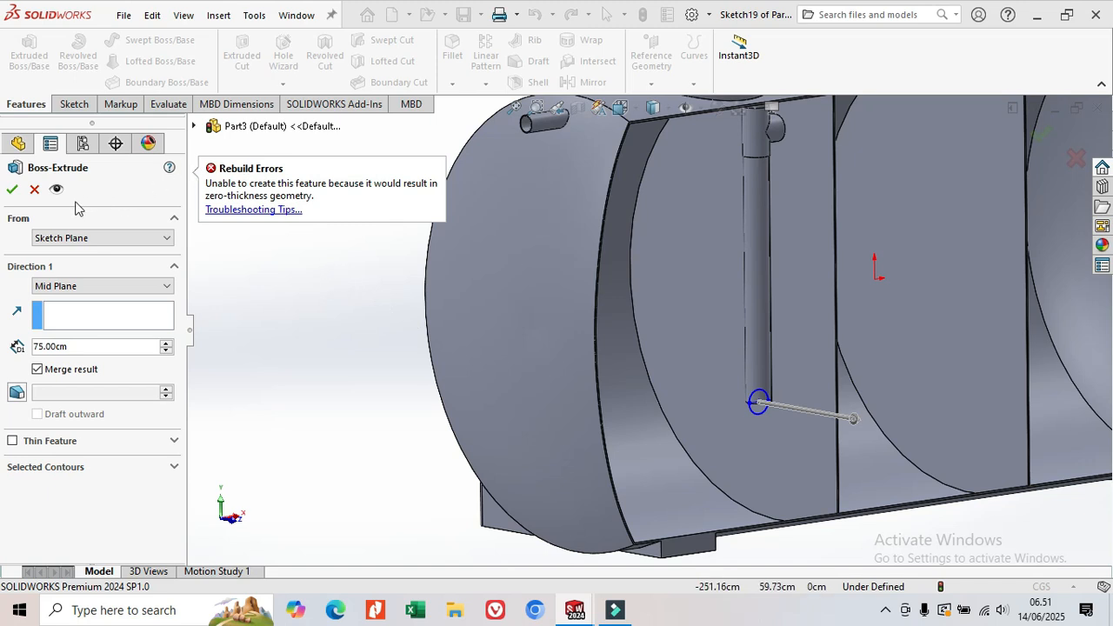
click(74, 323)
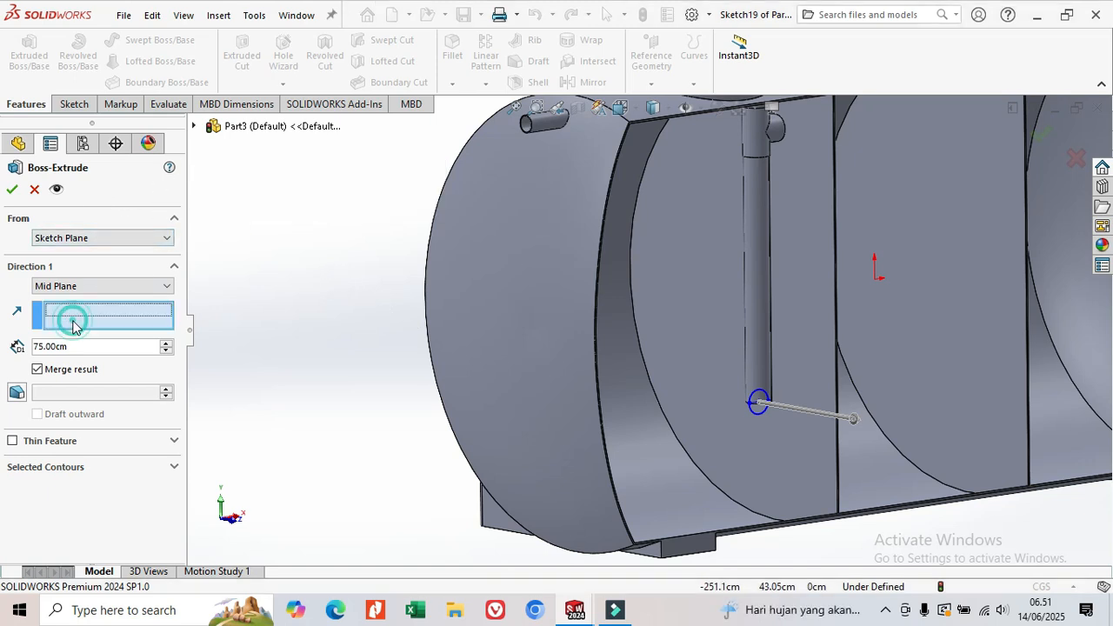
click(35, 189)
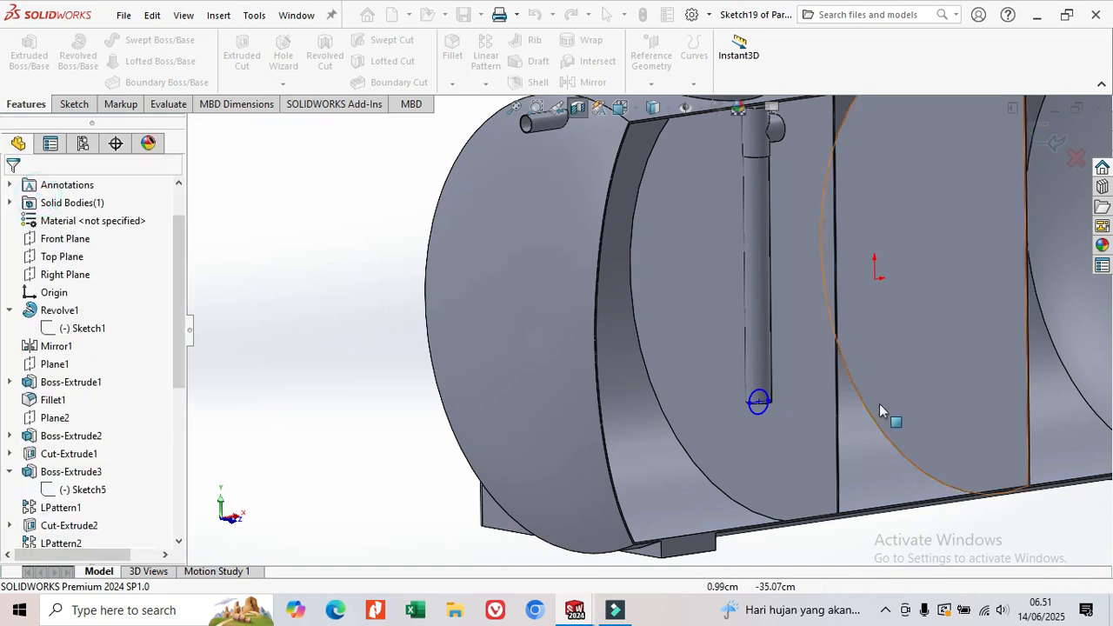
Check the circle against the pipe's lower rim, exit the sketch and delete Sketch19
scroll(759, 402, down, 5)
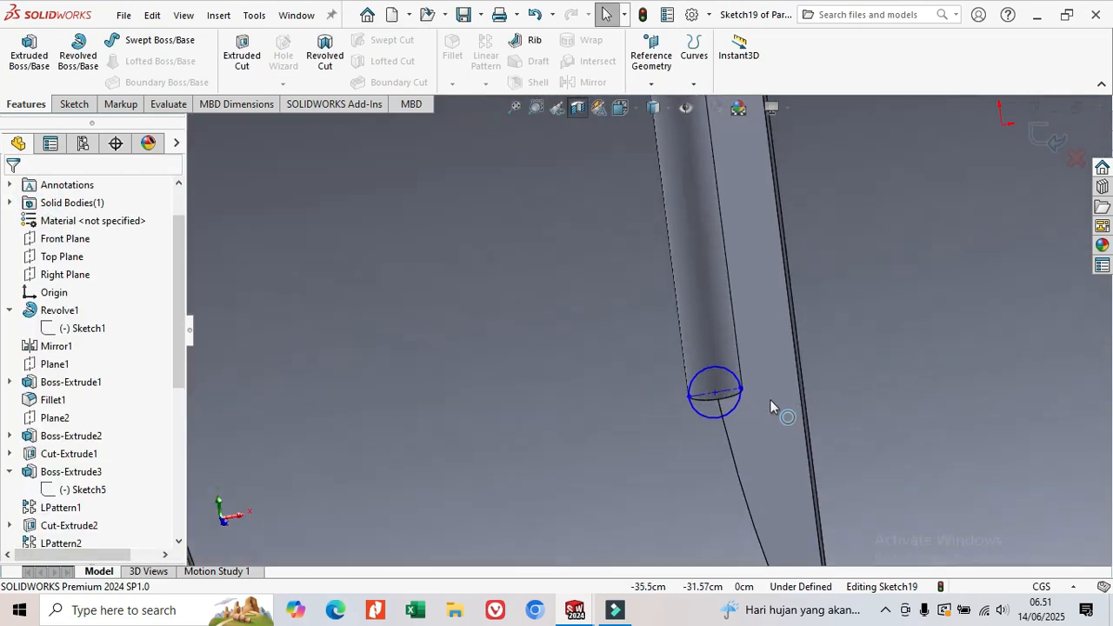
scroll(722, 374, down, 2)
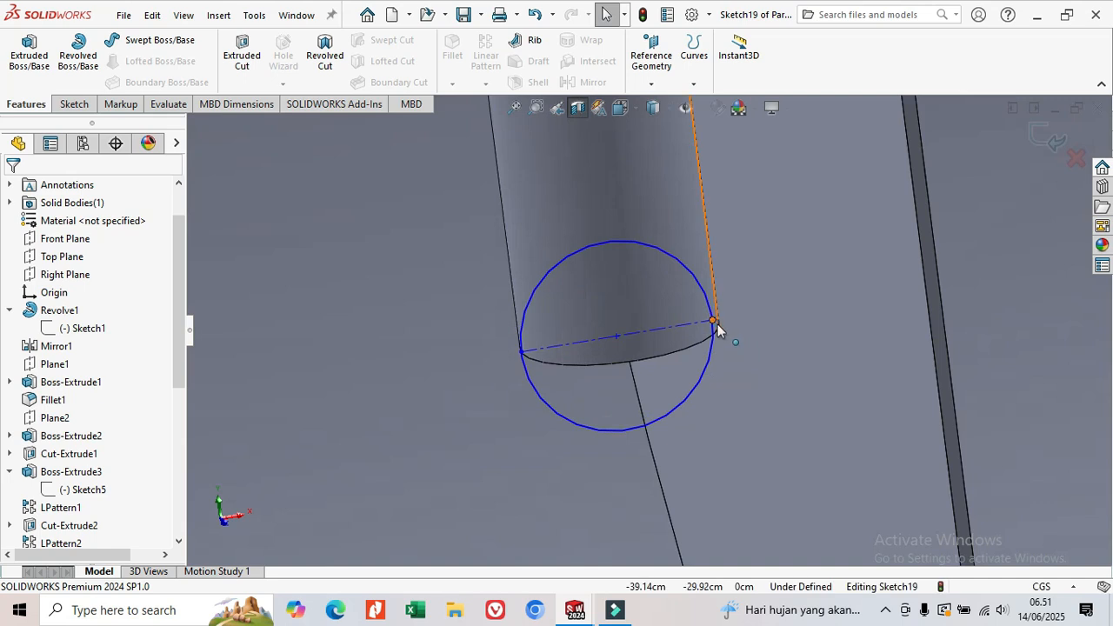
mouse_move(703, 385)
middle_down()
mouse_move(689, 391)
mouse_move(700, 398)
middle_up()
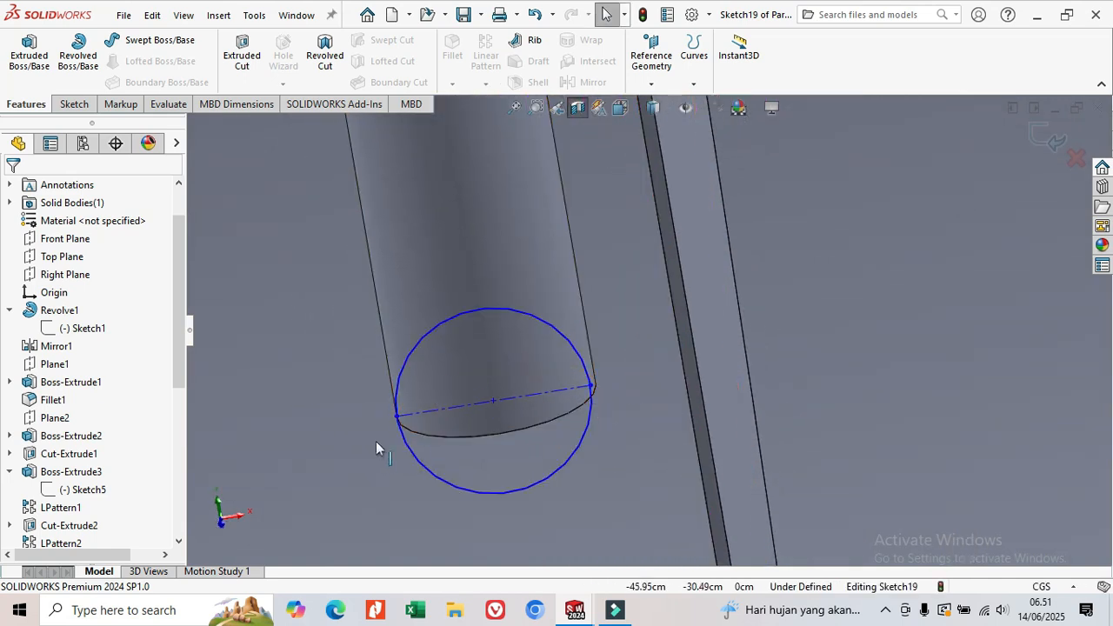
scroll(174, 475, down, 6)
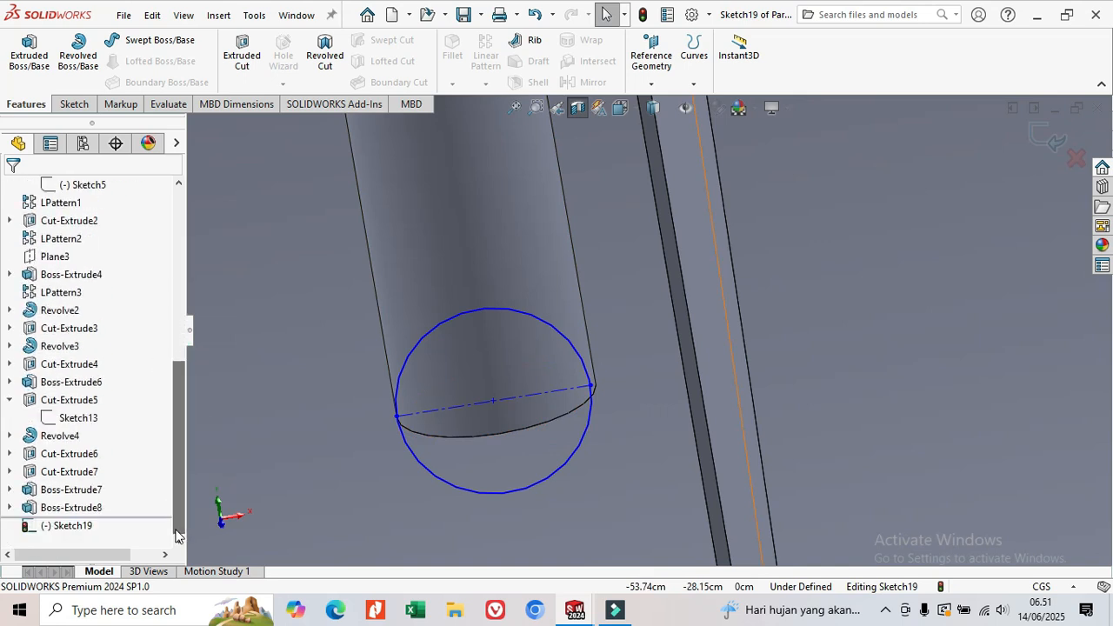
click(38, 527)
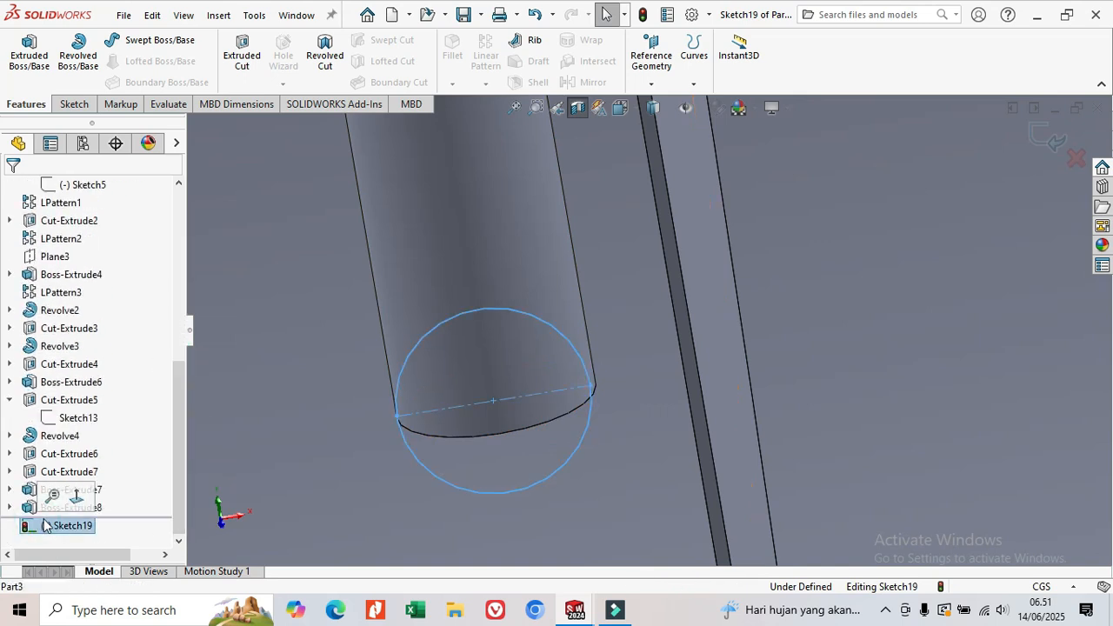
right_click(45, 527)
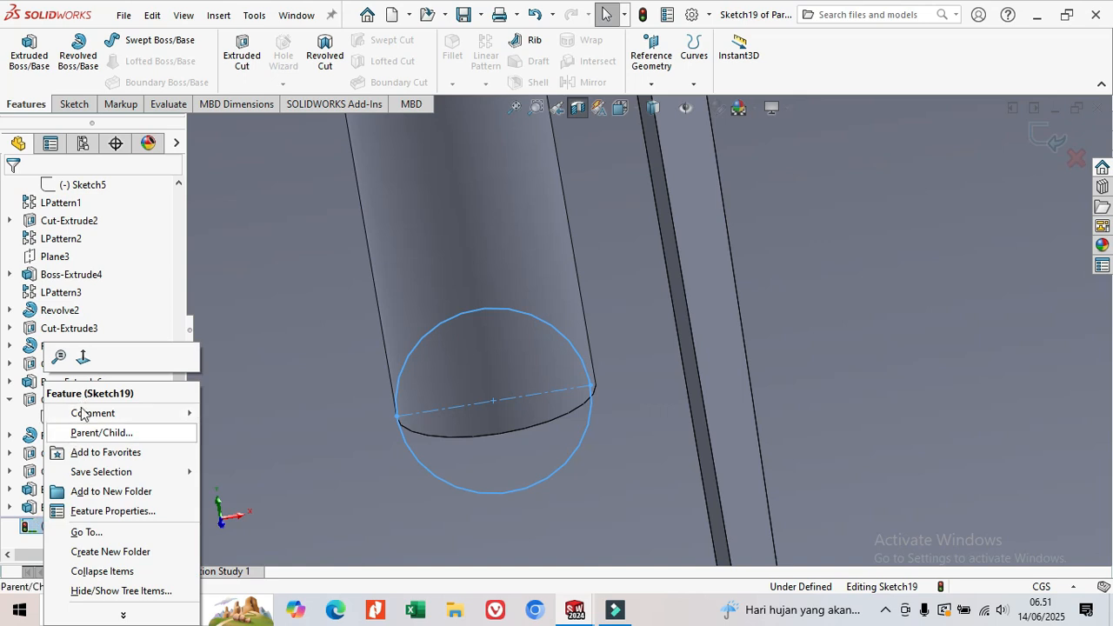
click(252, 215)
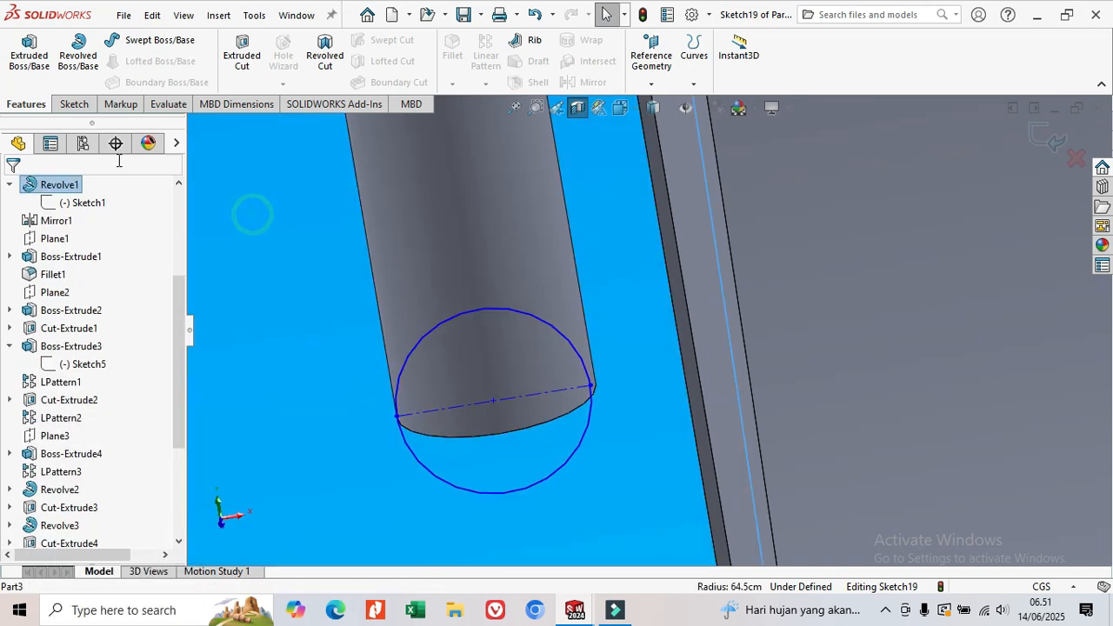
click(74, 103)
click(23, 54)
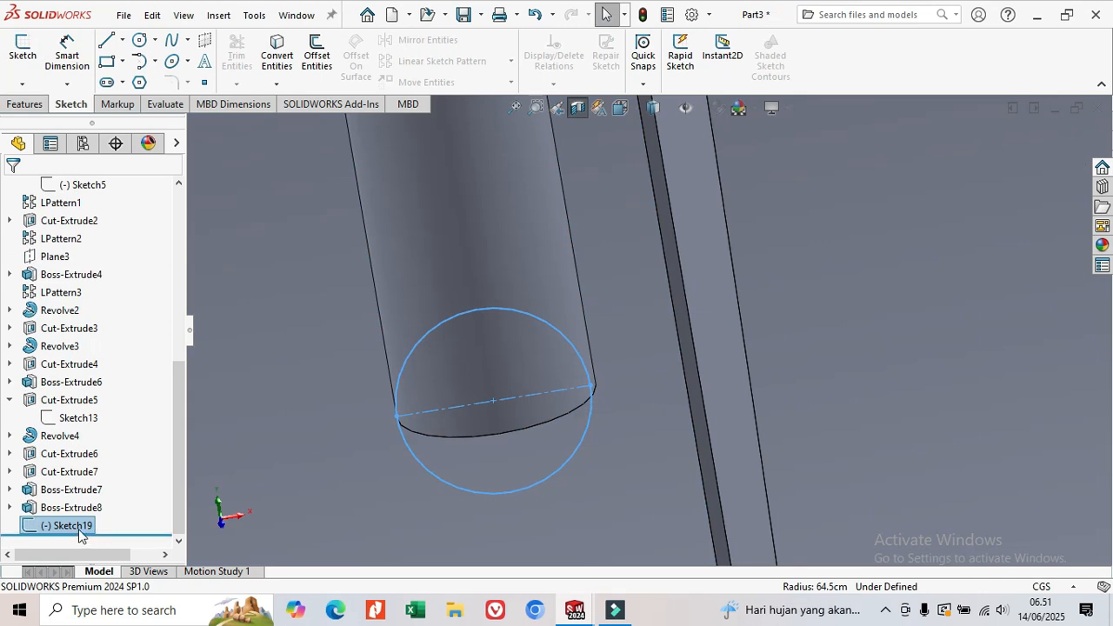
right_click(79, 534)
click(104, 394)
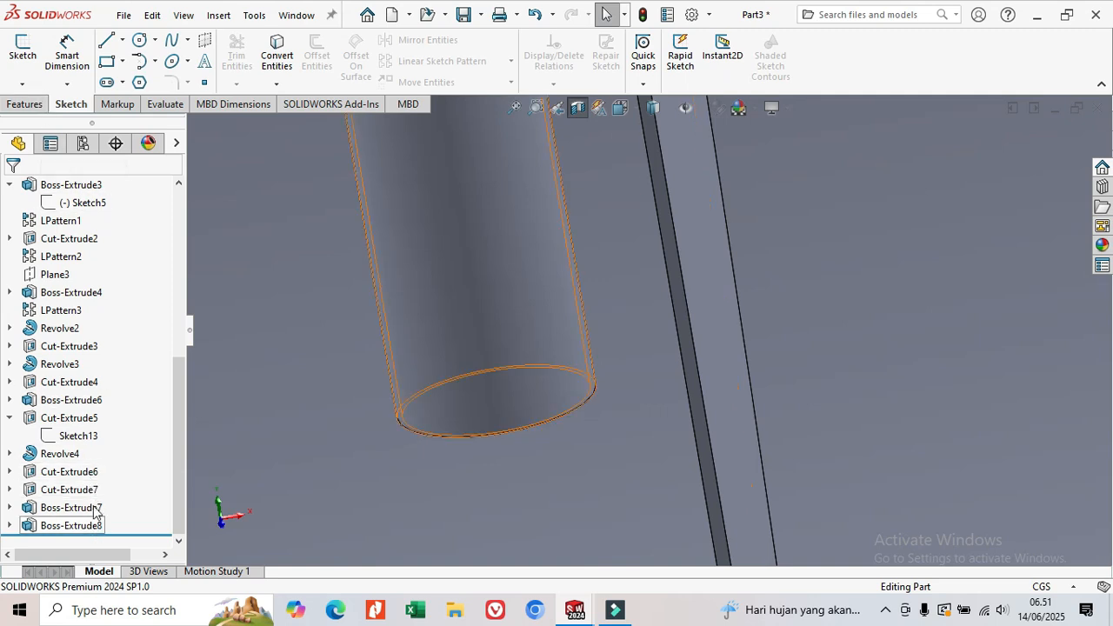
Start a new sketch on the Front Plane
drag(174, 415, 176, 187)
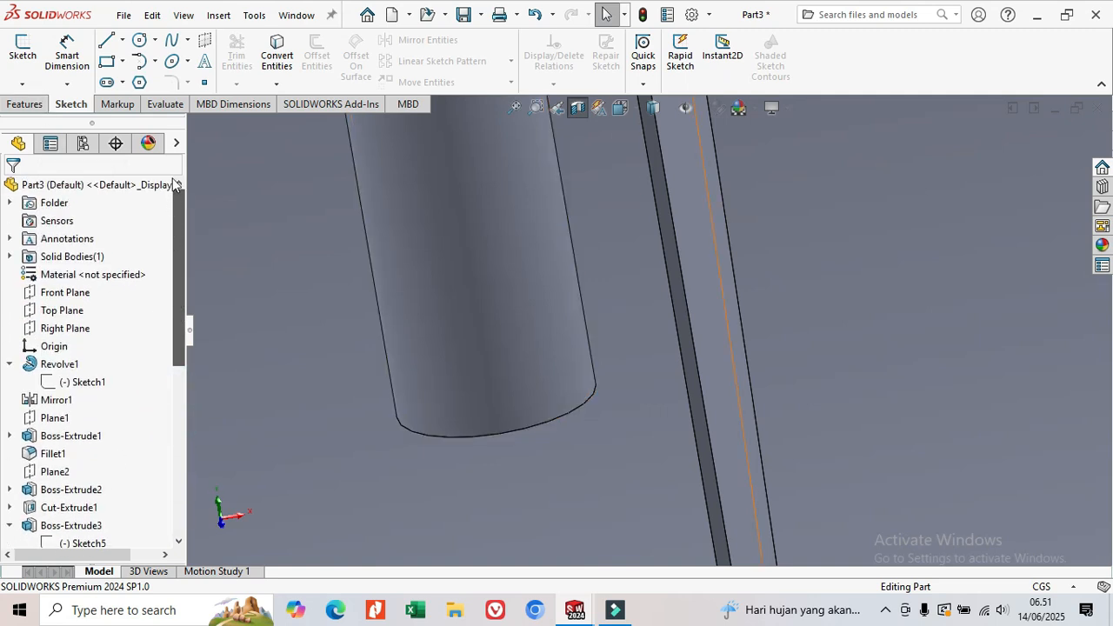
click(69, 294)
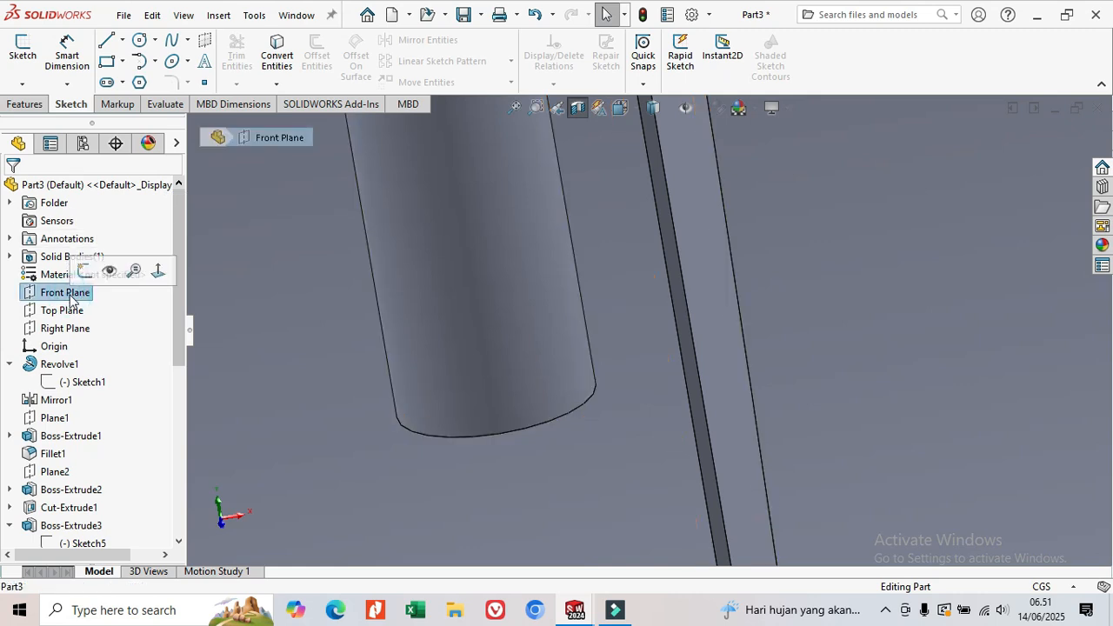
click(84, 270)
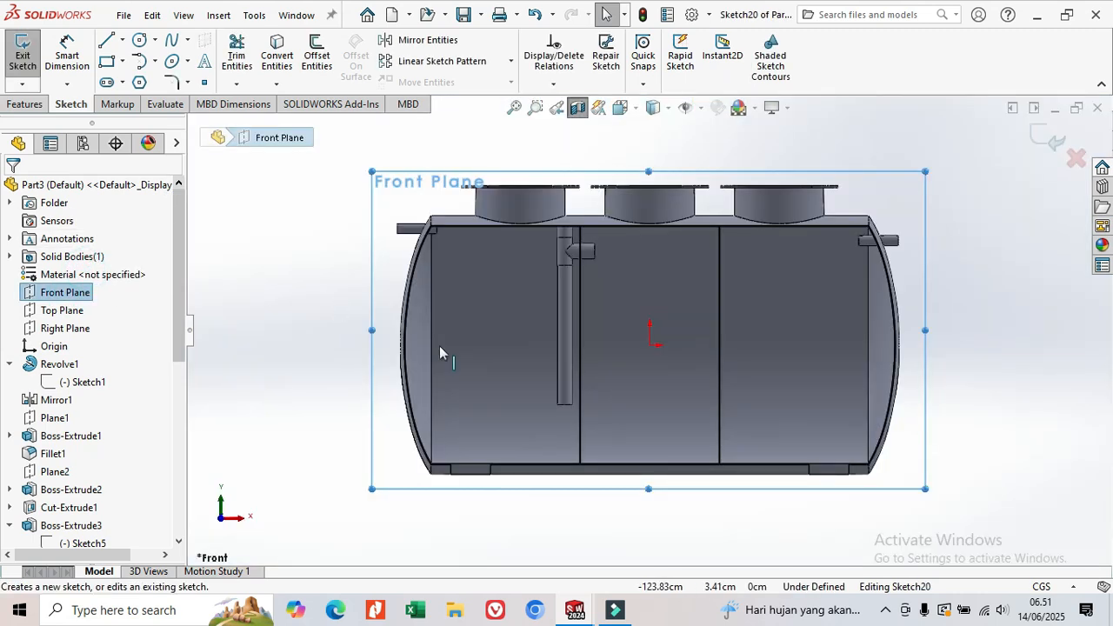
Sketch a horizontal construction line across the vertical pipe's lower end, from one edge corner to the other
scroll(574, 375, down, 2)
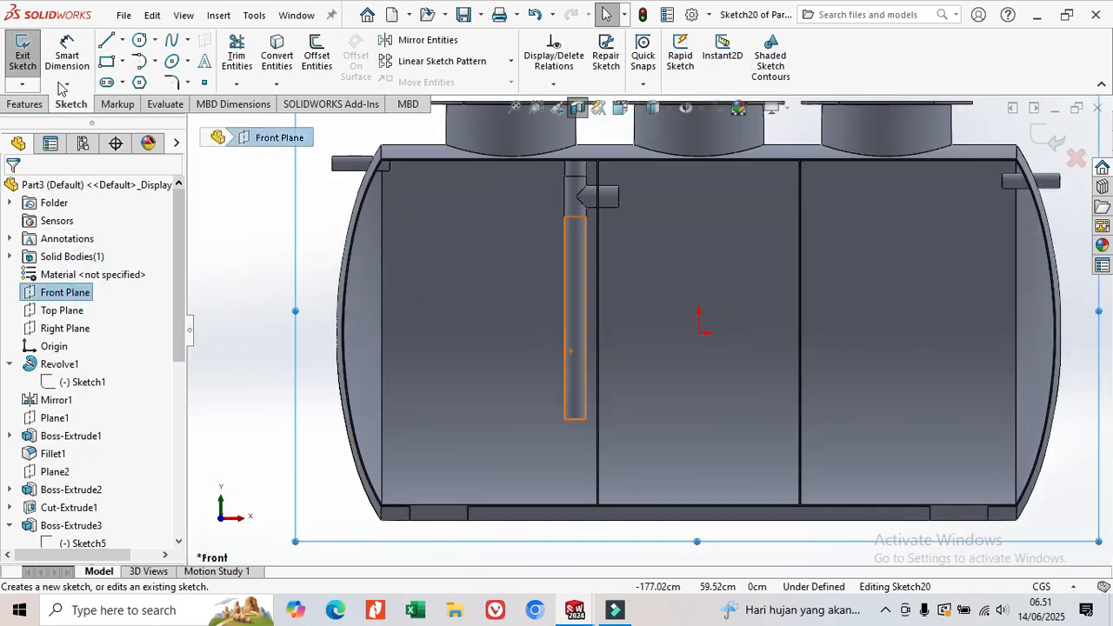
click(140, 41)
scroll(626, 435, down, 5)
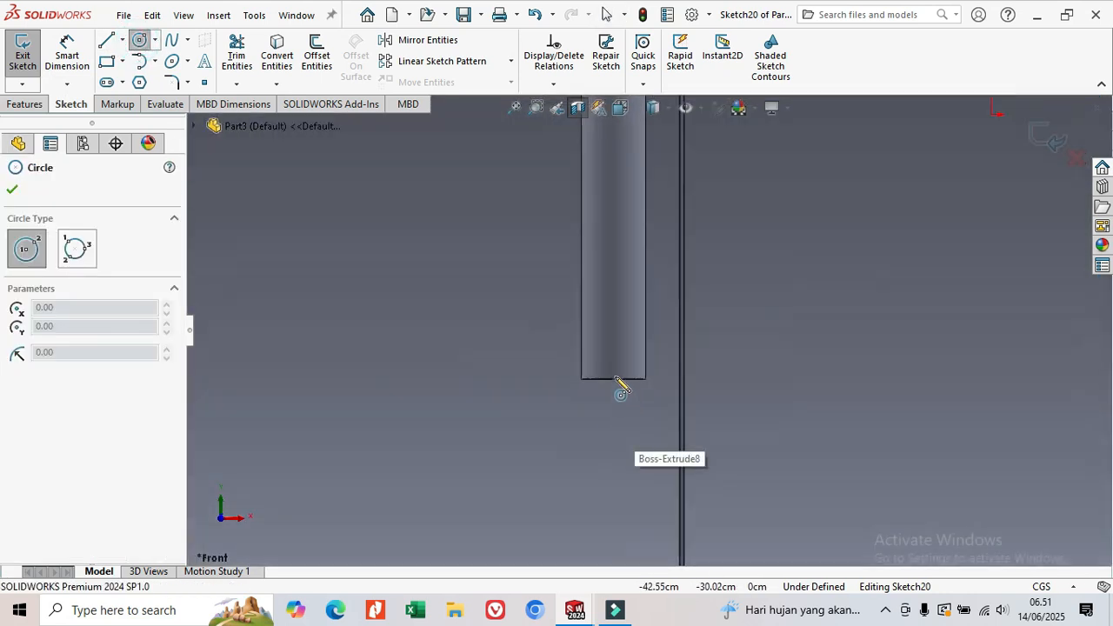
scroll(621, 385, down, 2)
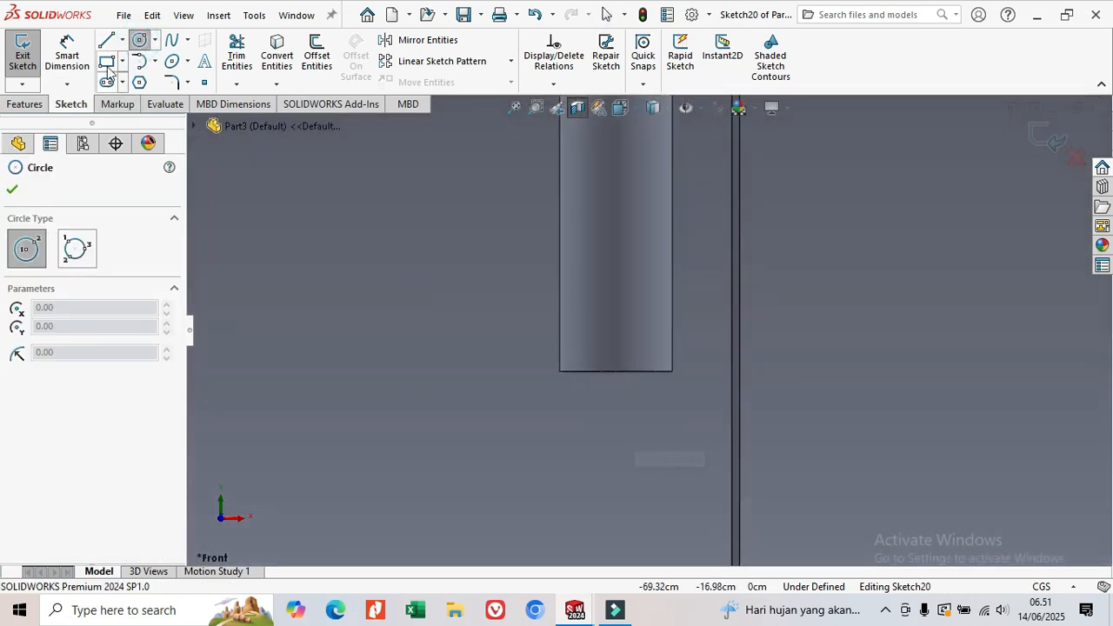
click(122, 40)
click(144, 79)
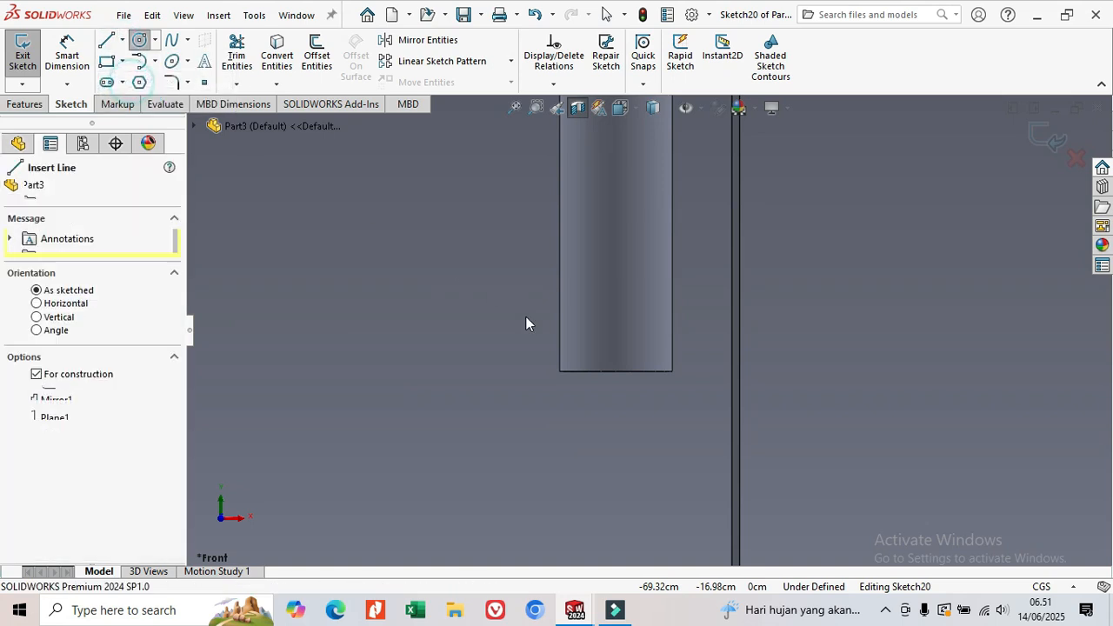
click(561, 371)
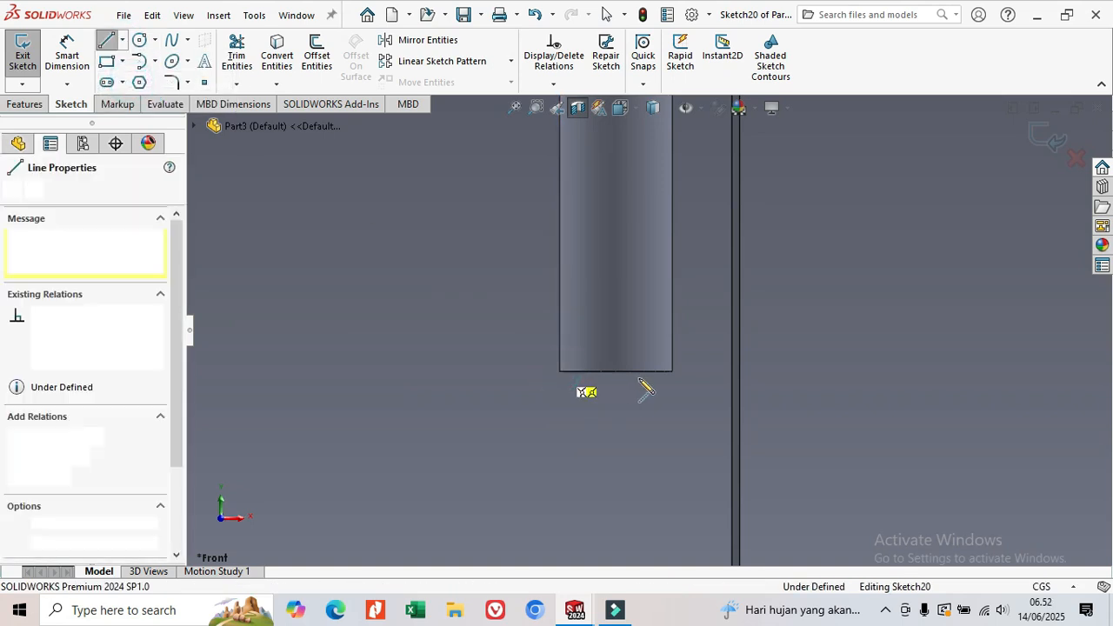
click(673, 372)
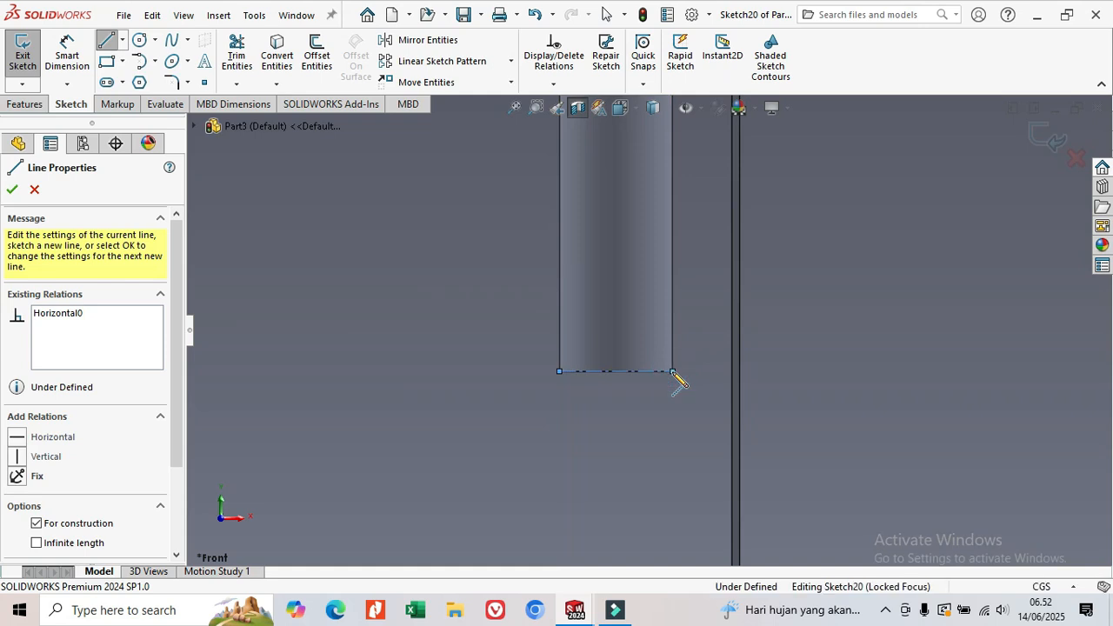
right_click(676, 379)
click(707, 385)
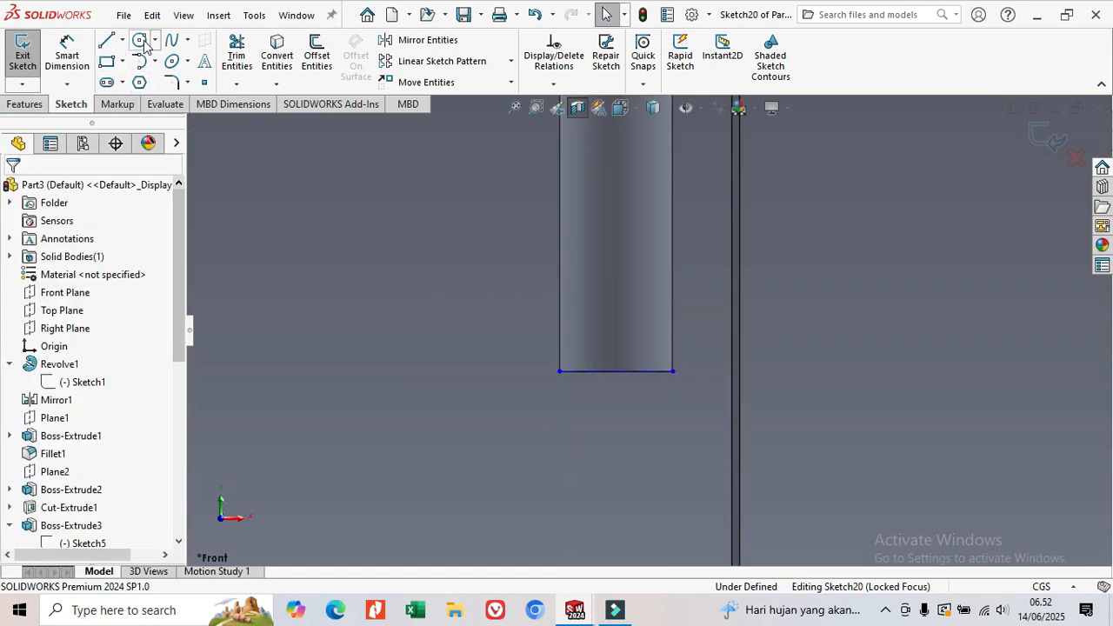
Sketch a circle centred on the construction line's midpoint and passing through its endpoint at the pipe's edge
click(141, 41)
click(617, 373)
click(673, 372)
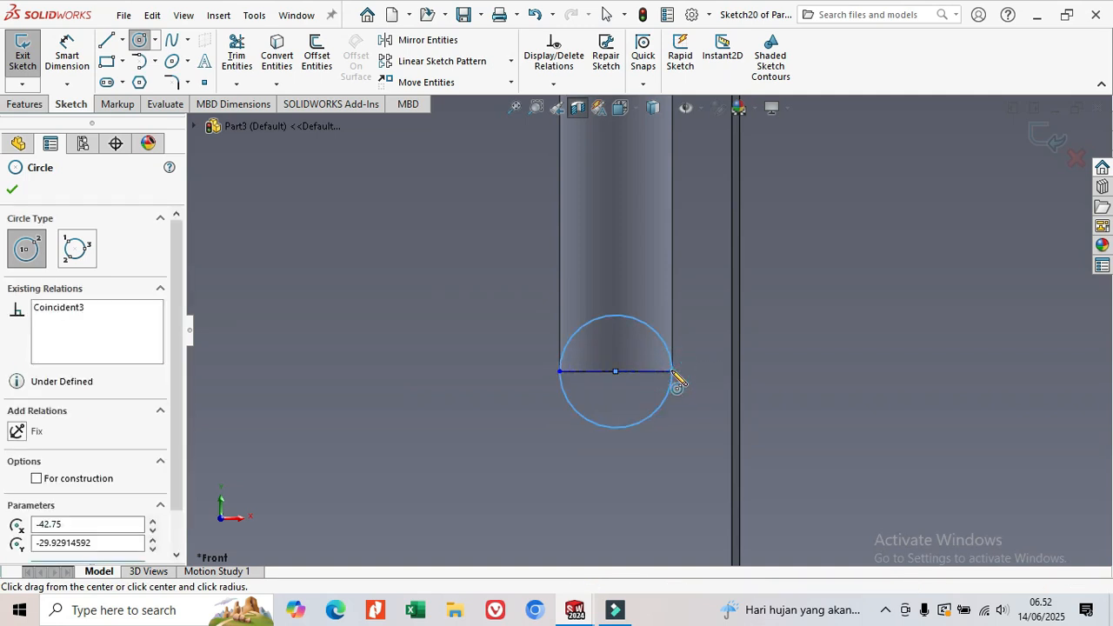
right_click(677, 380)
click(705, 383)
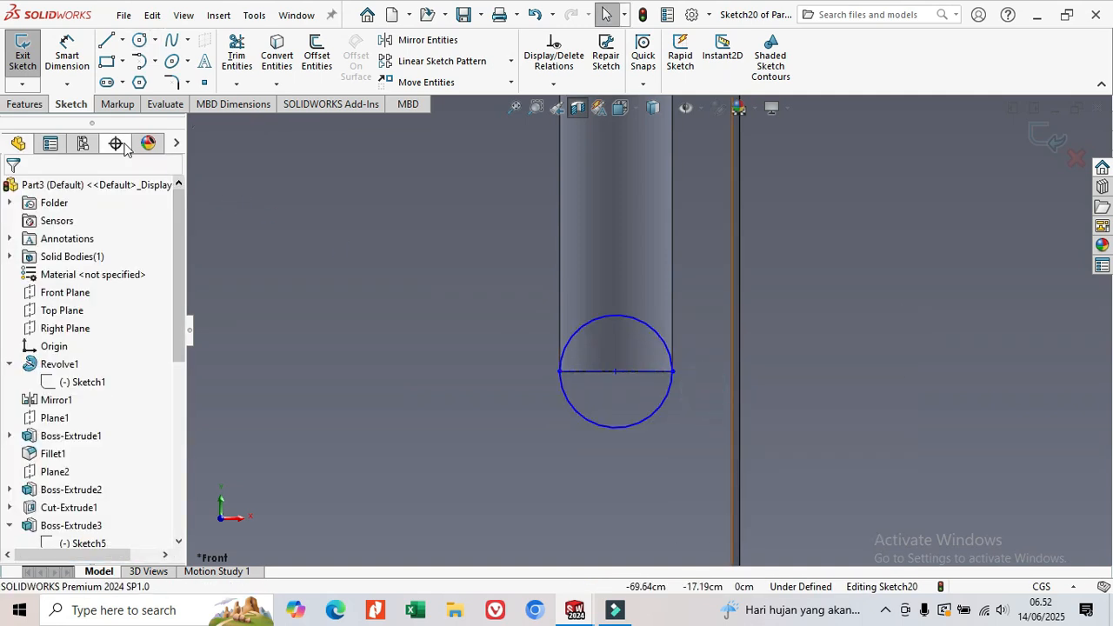
Extrude the circle as a merged boss with the Blind end condition and a depth of 70 cm
click(25, 104)
click(29, 54)
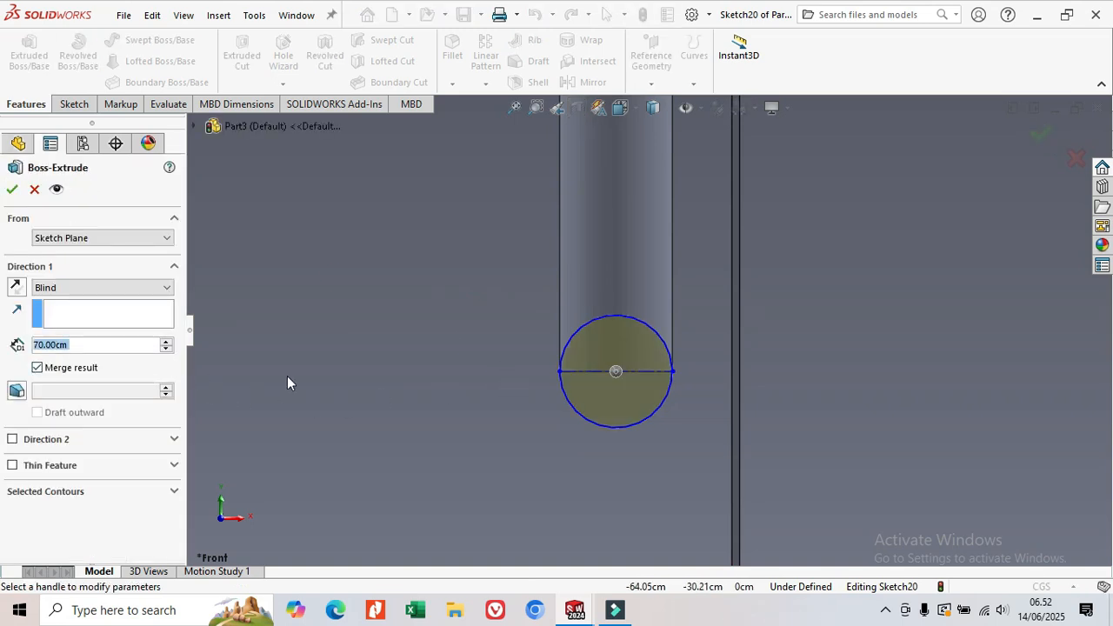
click(13, 191)
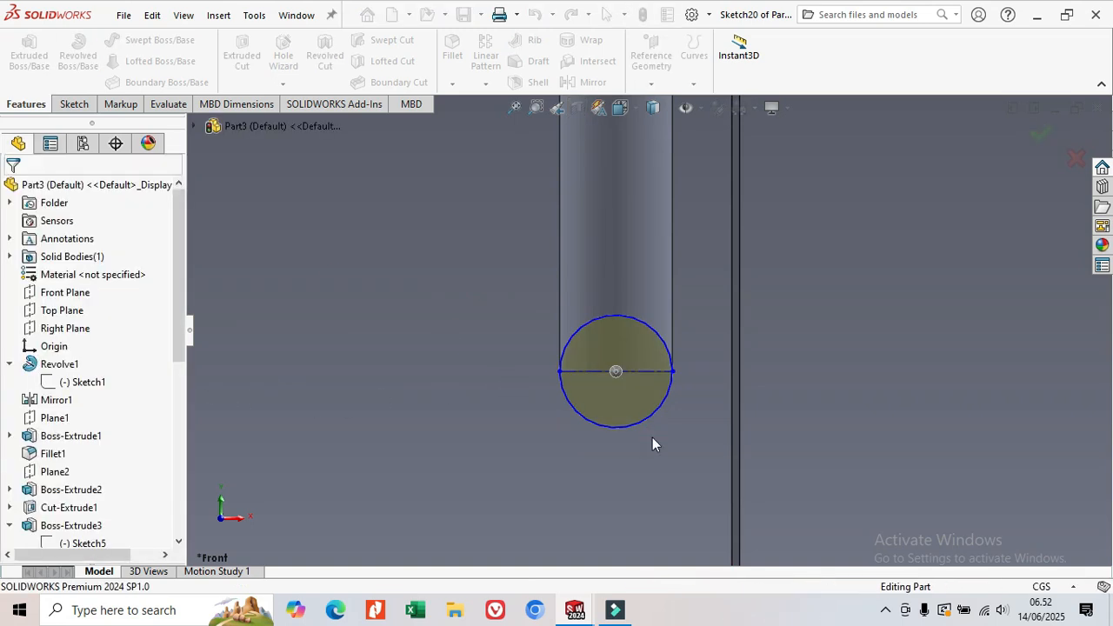
middle_drag(635, 431, 590, 427)
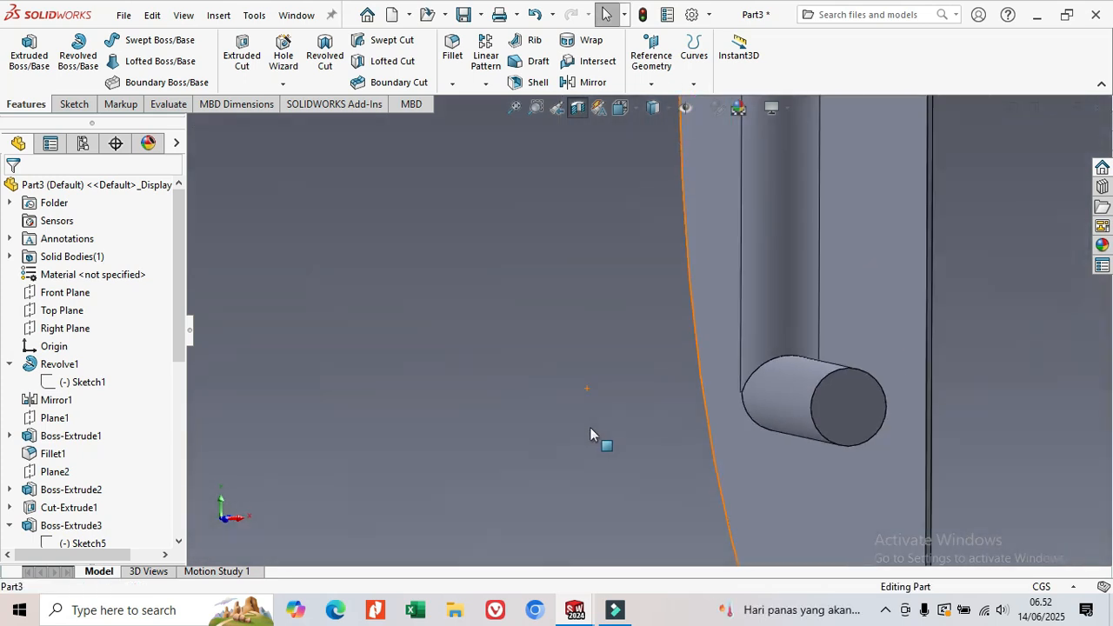
click(867, 396)
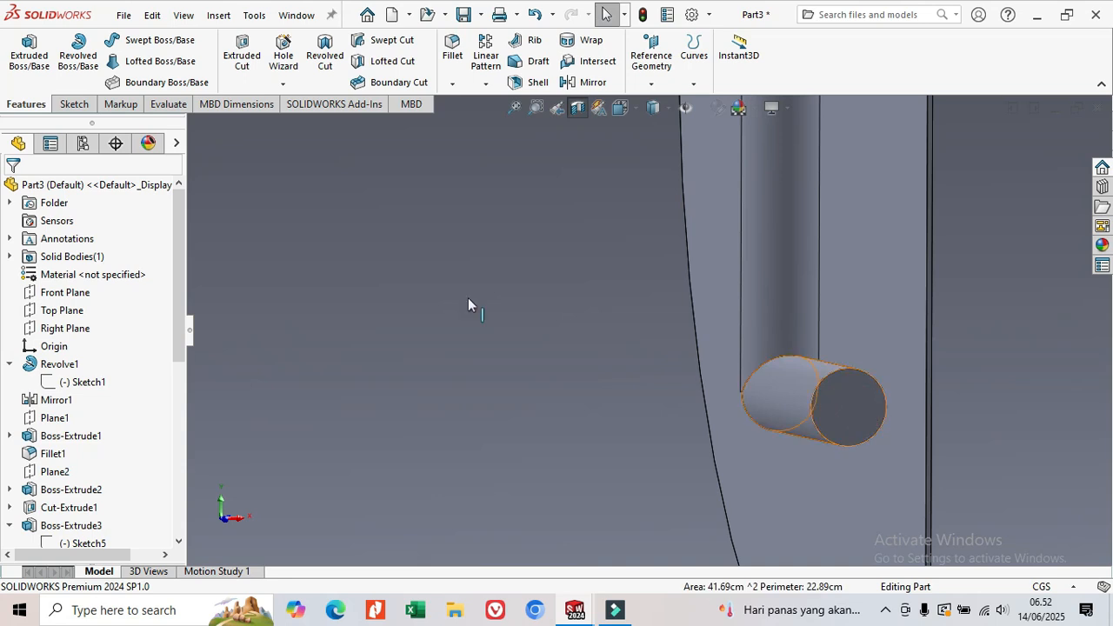
click(77, 105)
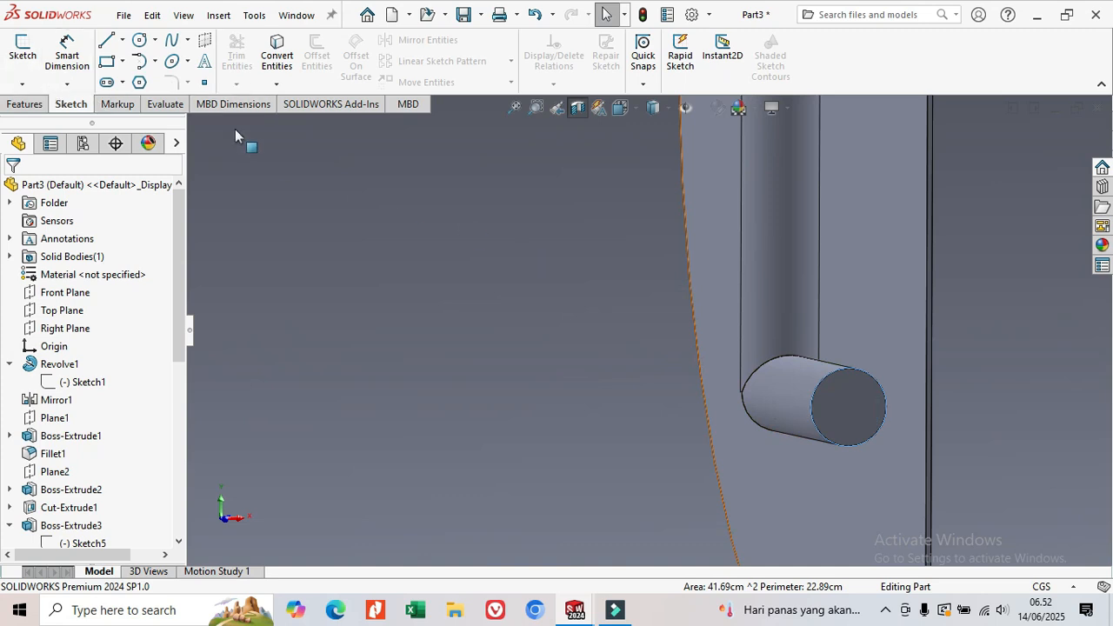
click(137, 41)
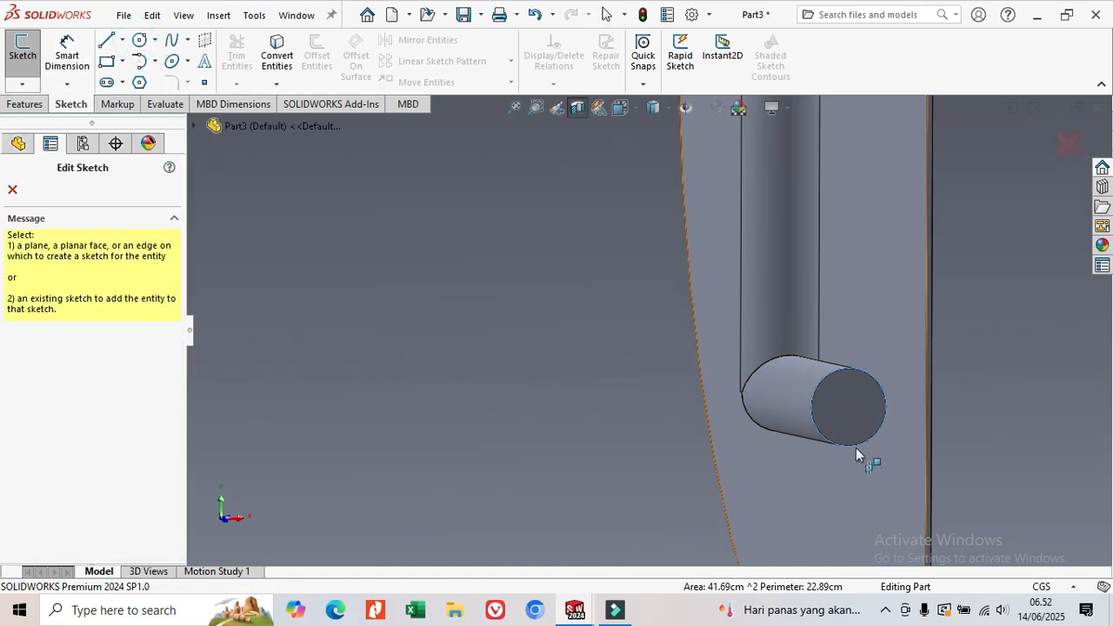
click(13, 191)
scroll(683, 427, up, 5)
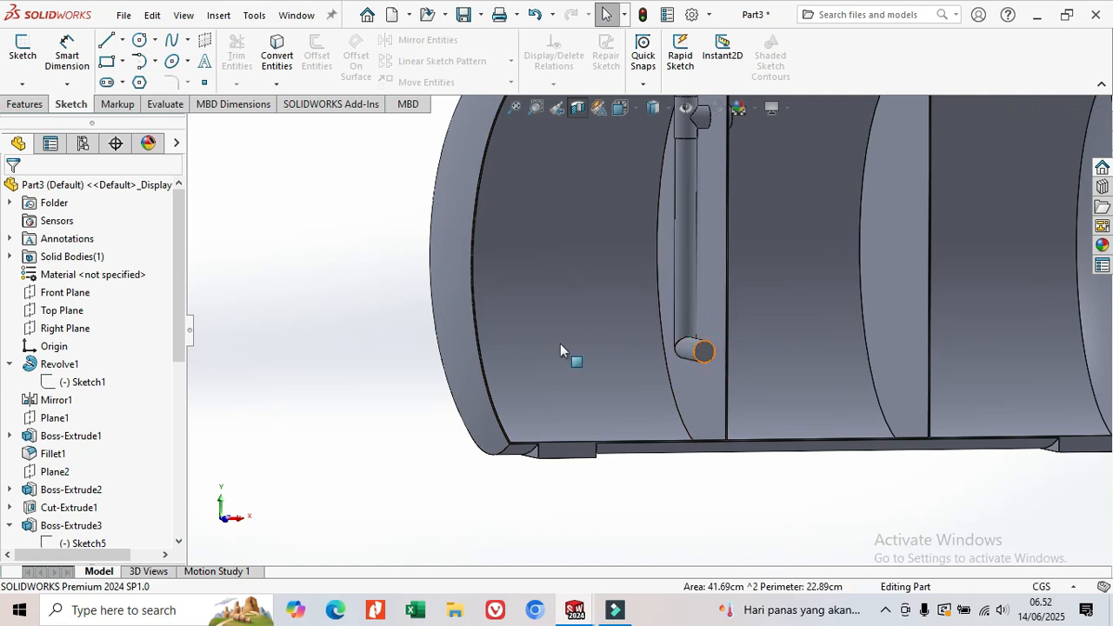
right_click(301, 245)
click(320, 367)
Turn off the section view and examine how far the cross pipe reaches through the tank wall
scroll(320, 363, up, 4)
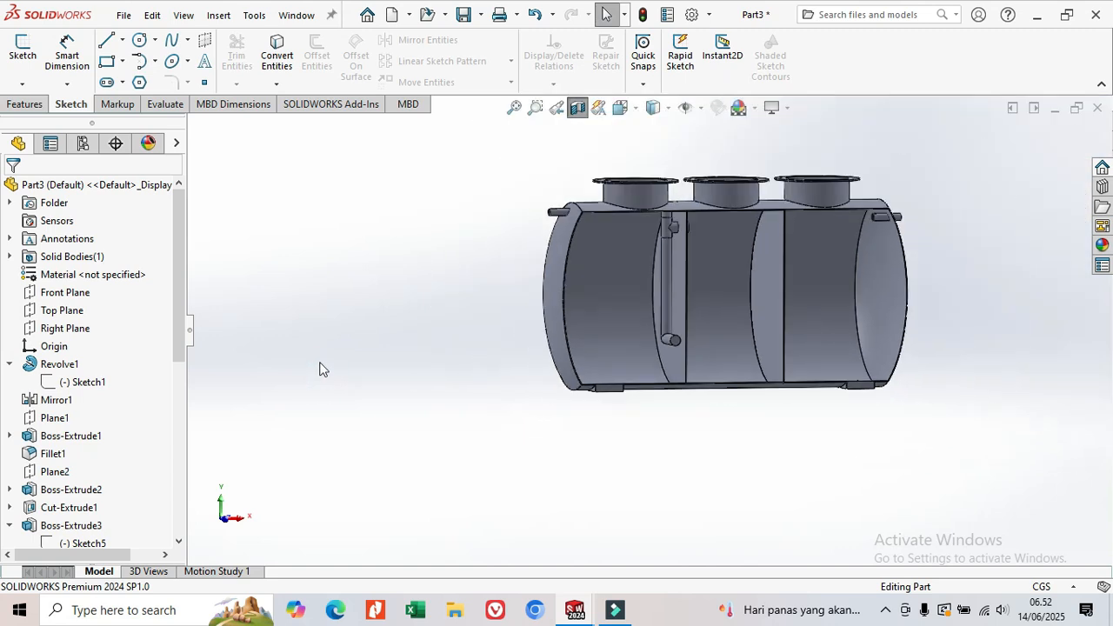
click(578, 107)
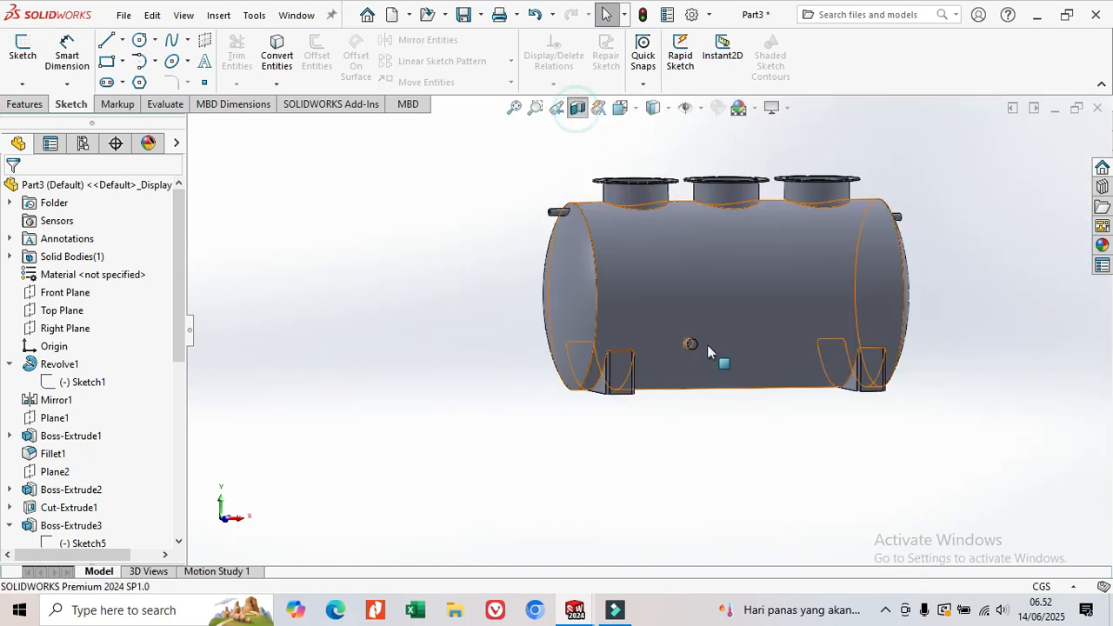
scroll(649, 306, up, 1)
middle_drag(650, 309, 762, 397)
scroll(690, 362, down, 3)
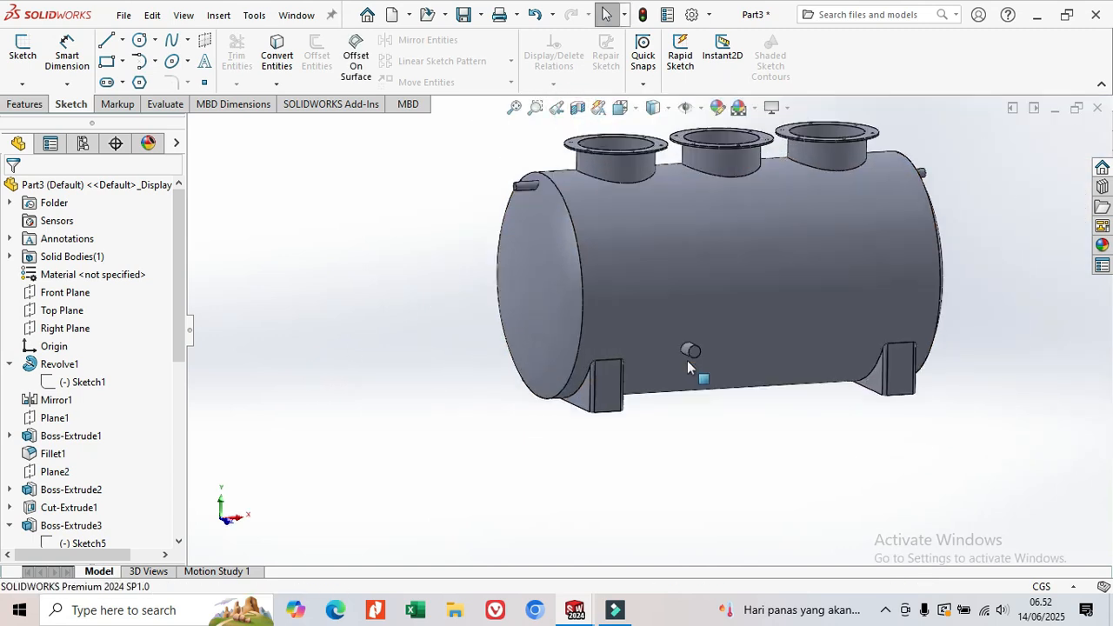
middle_drag(671, 330, 691, 450)
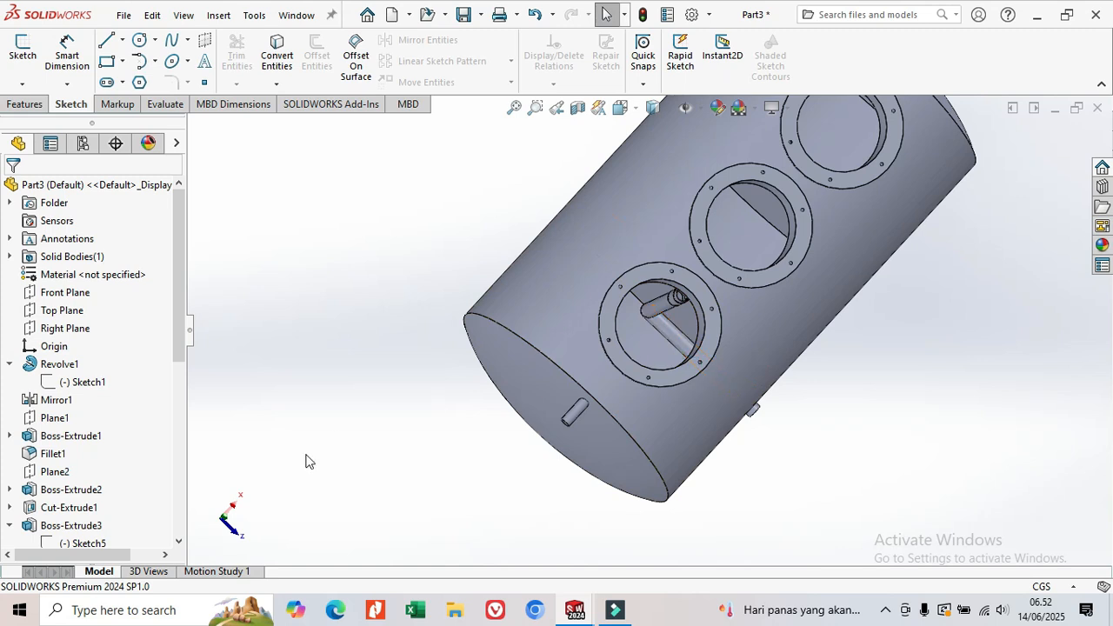
click(76, 525)
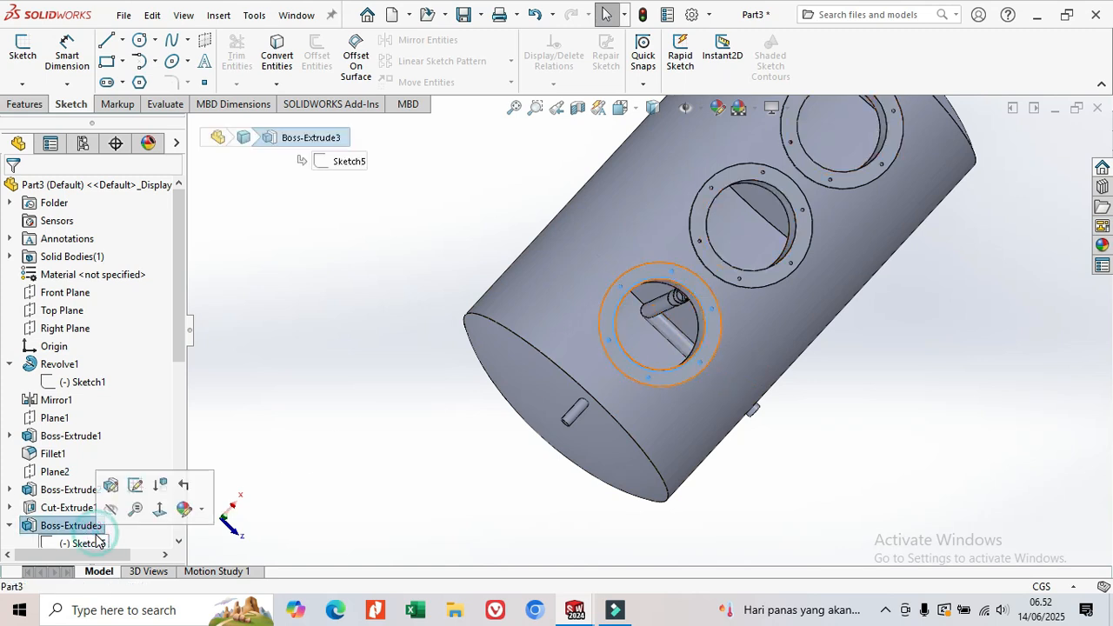
click(112, 486)
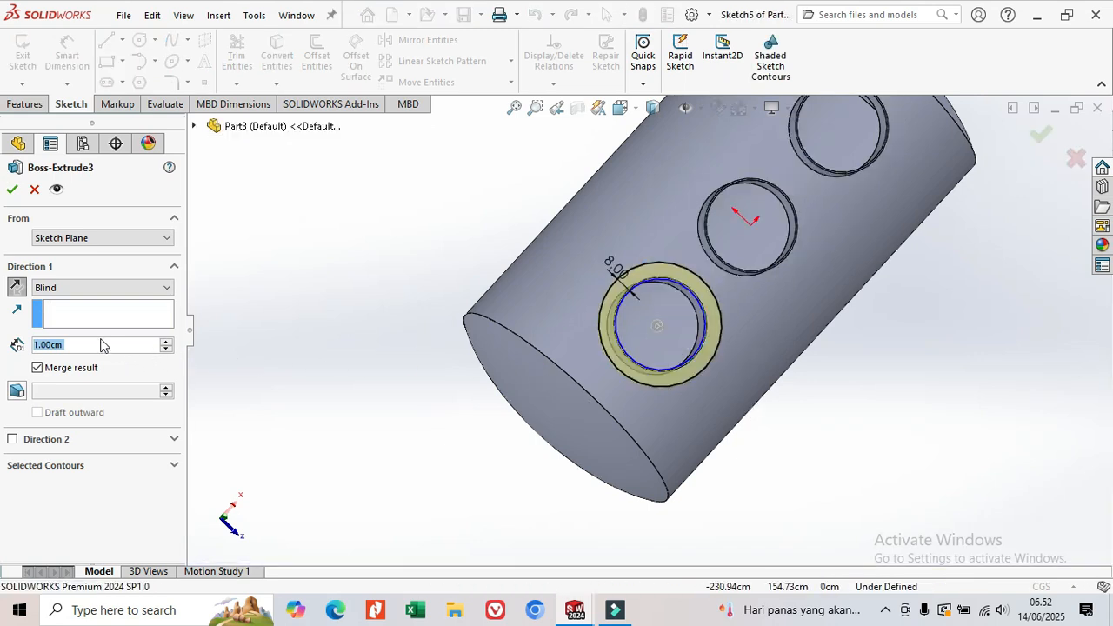
click(166, 289)
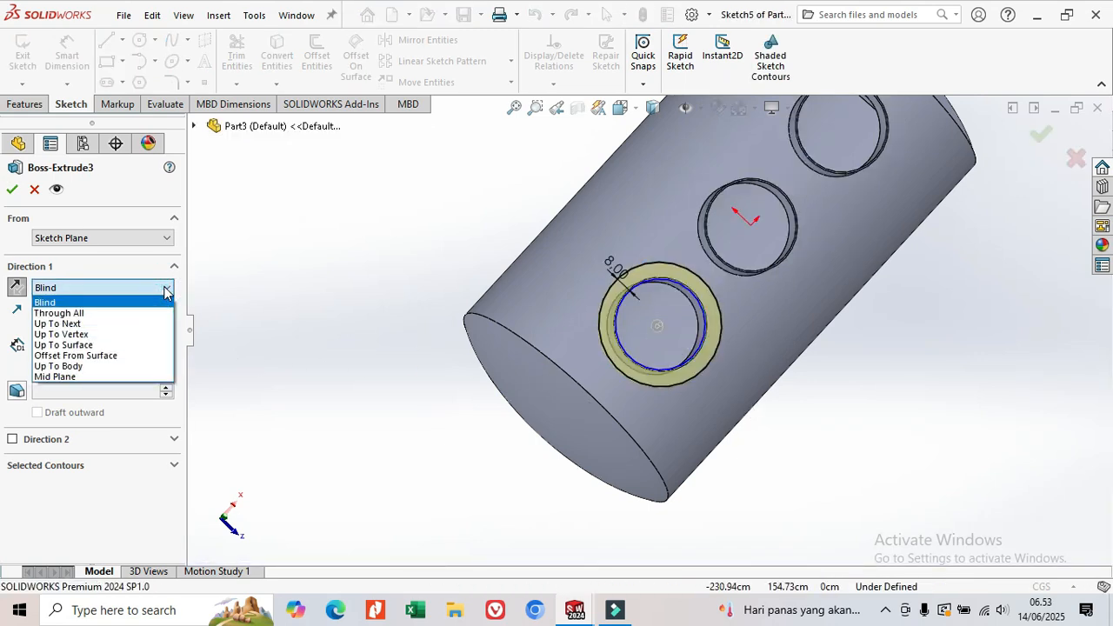
click(30, 189)
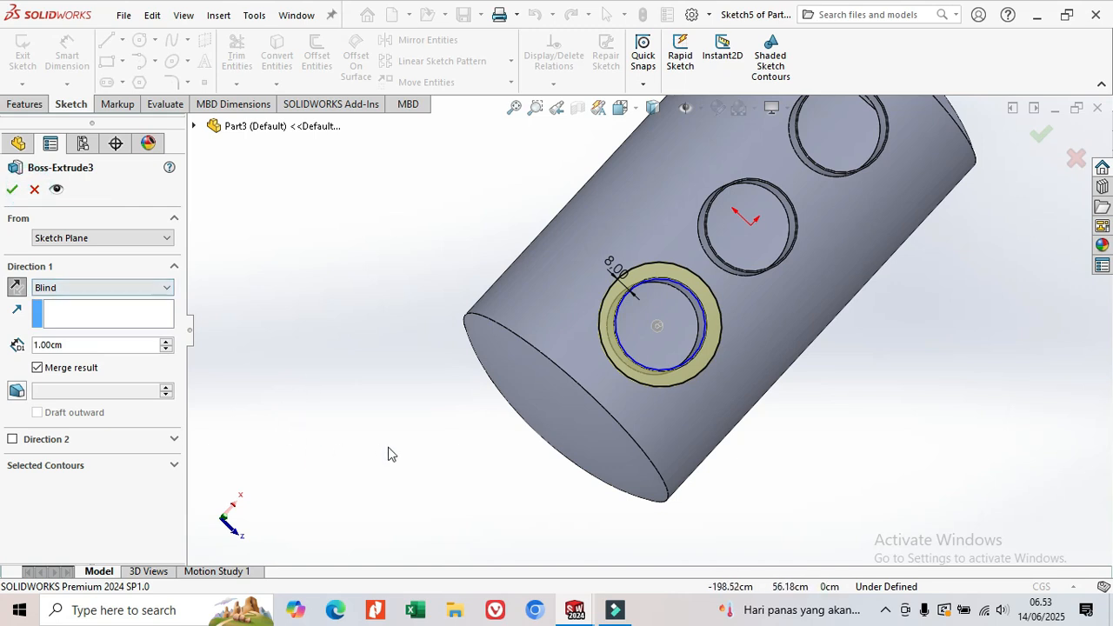
click(35, 190)
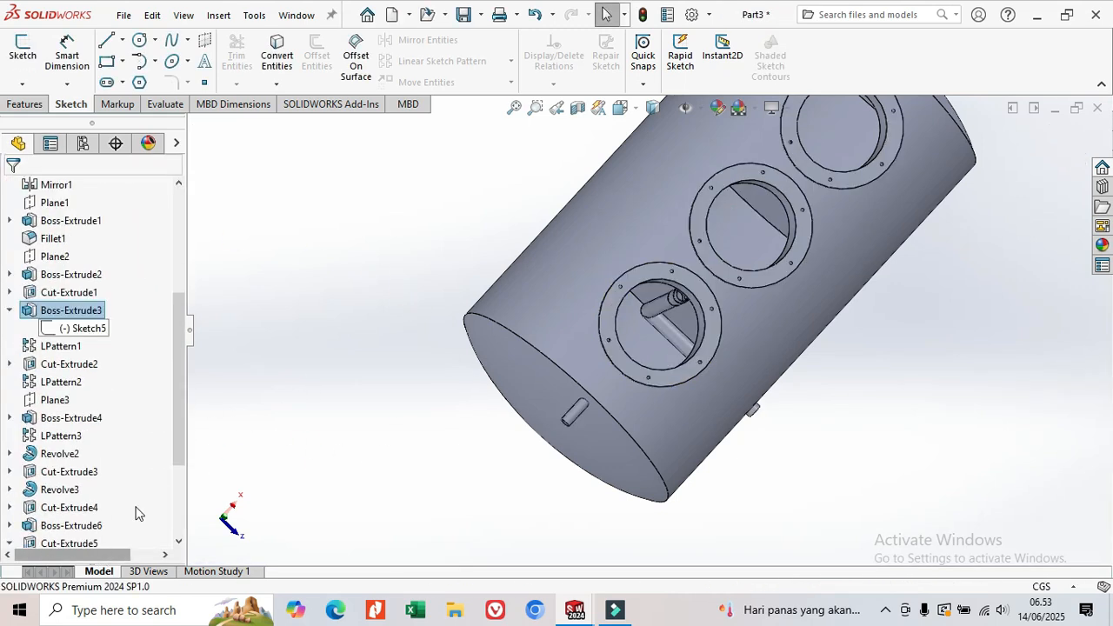
Edit the cross pipe's extrusion, Boss-Extrude10, to use the Mid Plane end condition with a 70 cm depth
scroll(181, 405, down, 3)
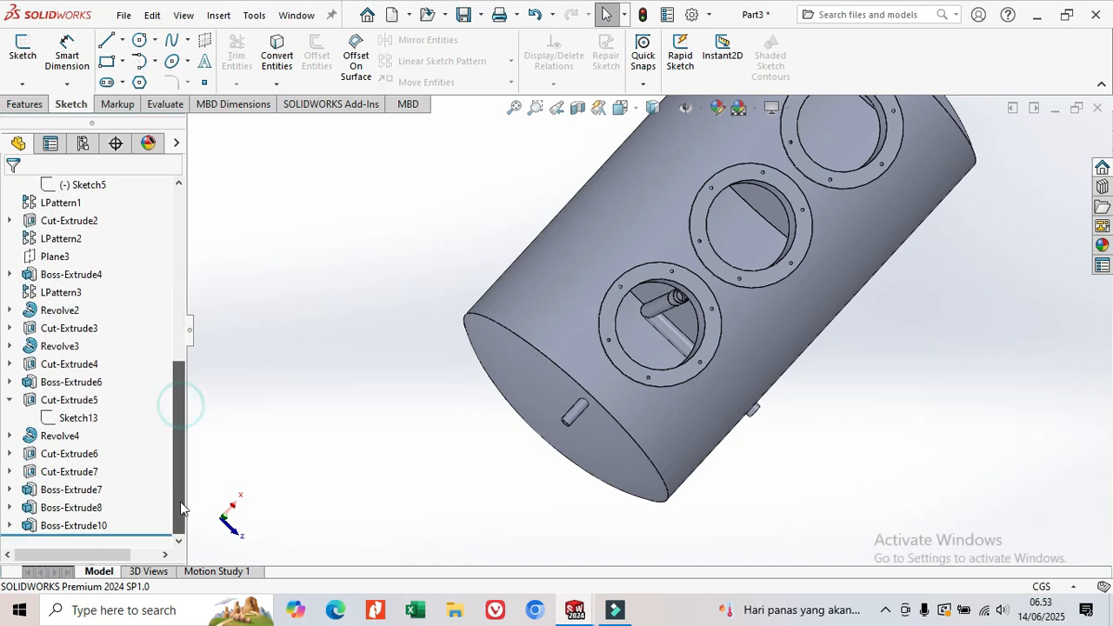
click(74, 526)
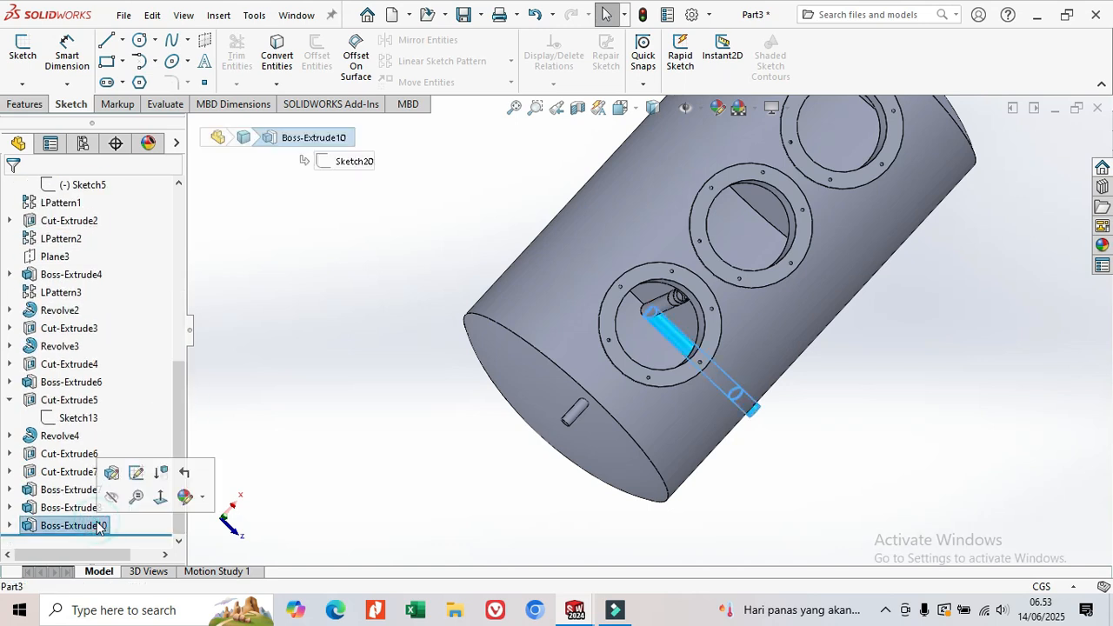
click(136, 472)
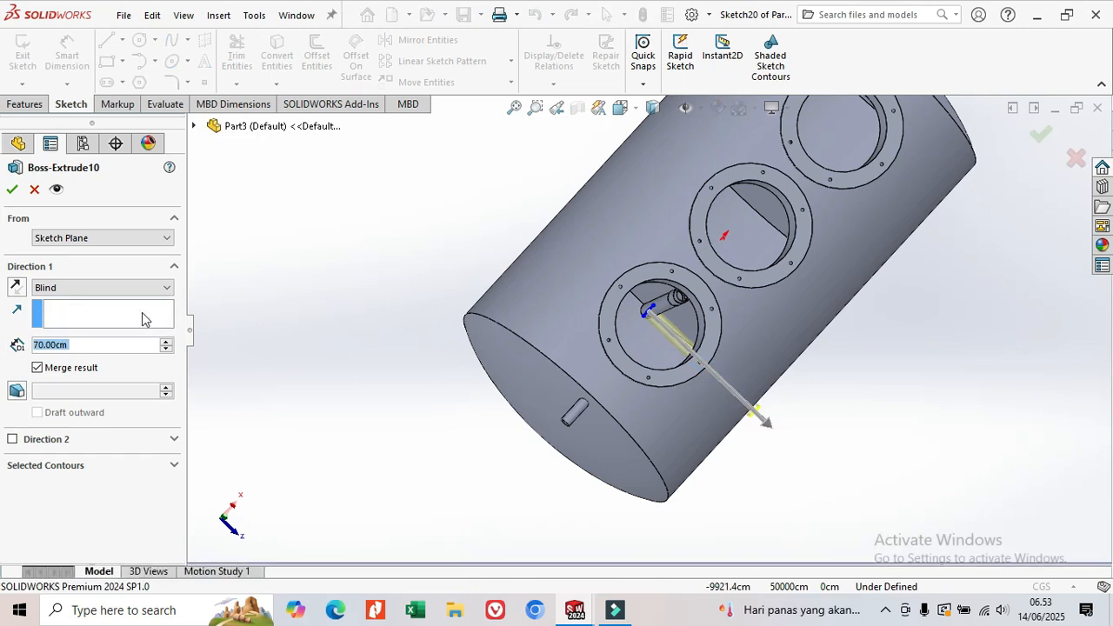
click(165, 288)
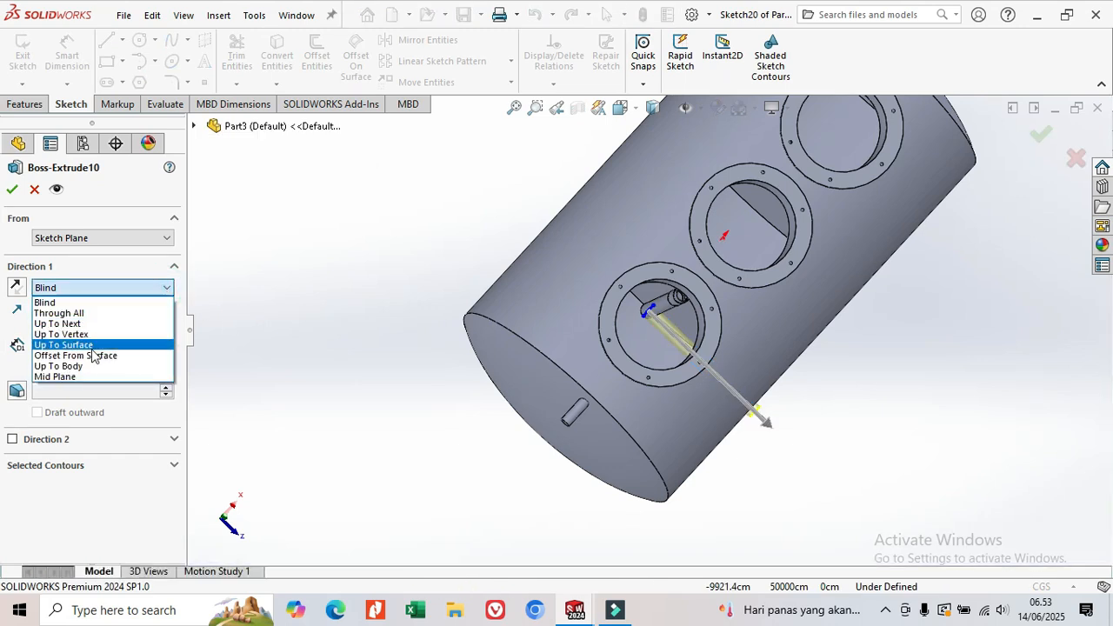
click(86, 374)
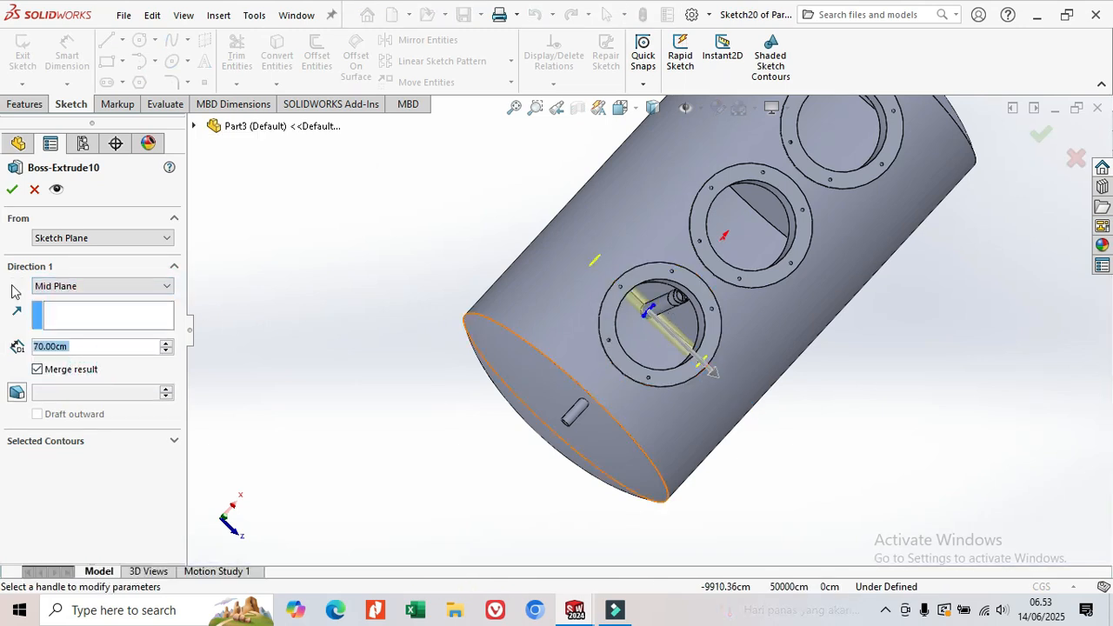
click(12, 189)
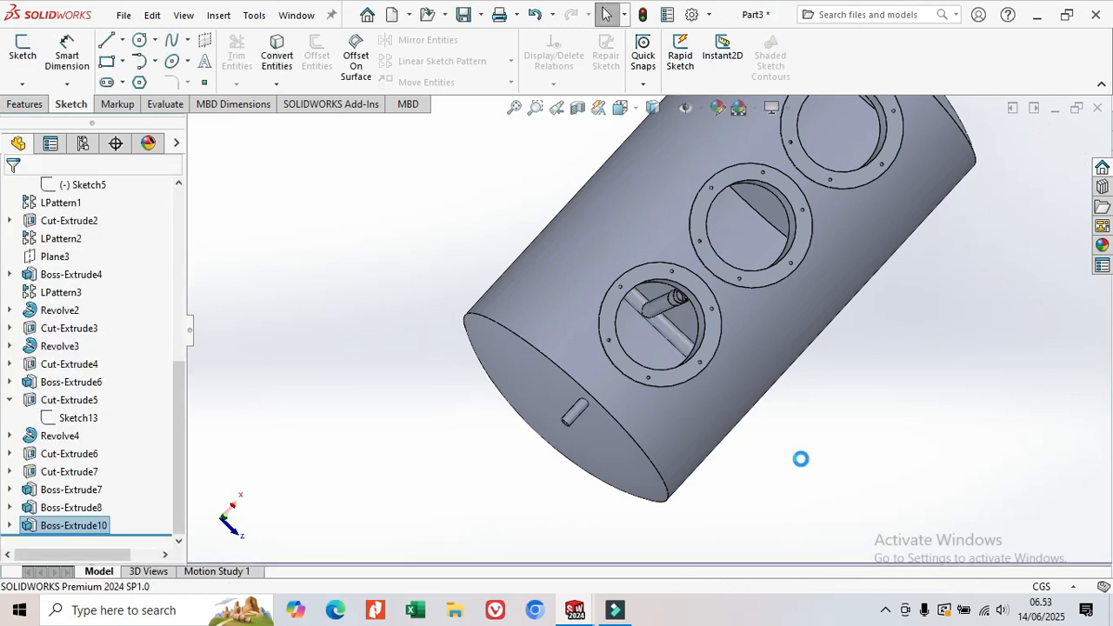
Examine the cross pipe through the manhole opening and apply a planar section view on the Front Plane offset 24.80 cm
click(680, 350)
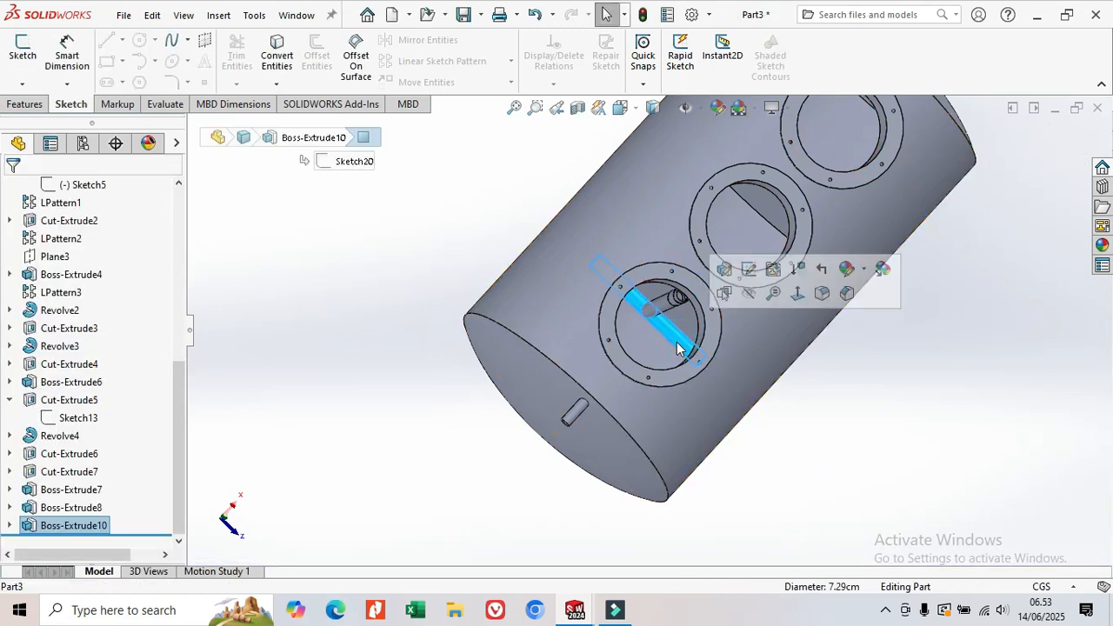
scroll(681, 351, down, 4)
middle_drag(680, 353, 675, 321)
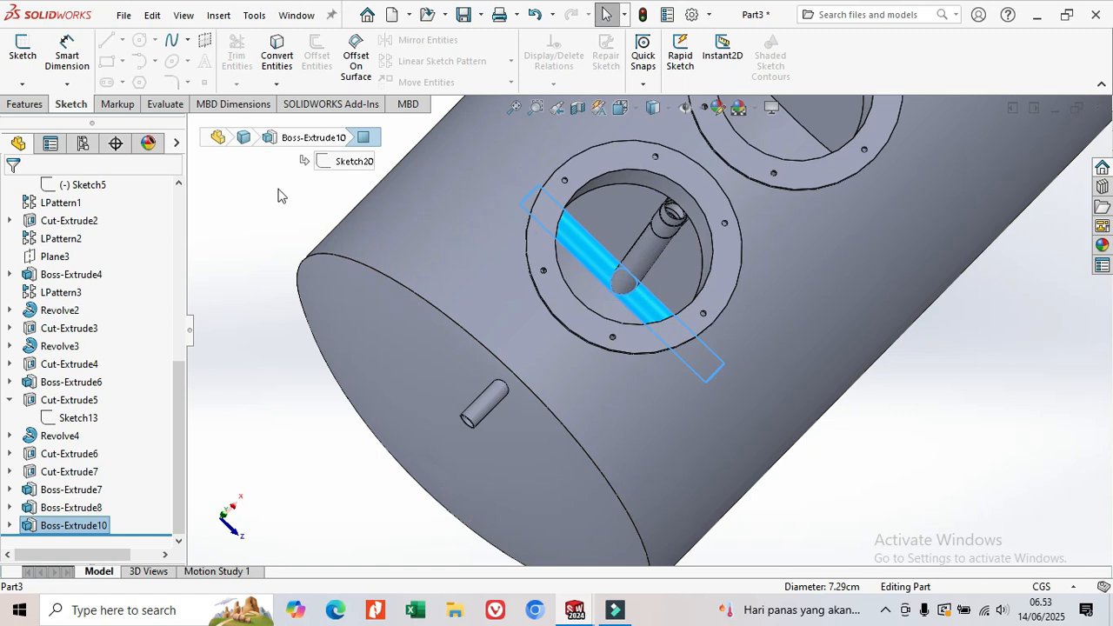
click(577, 108)
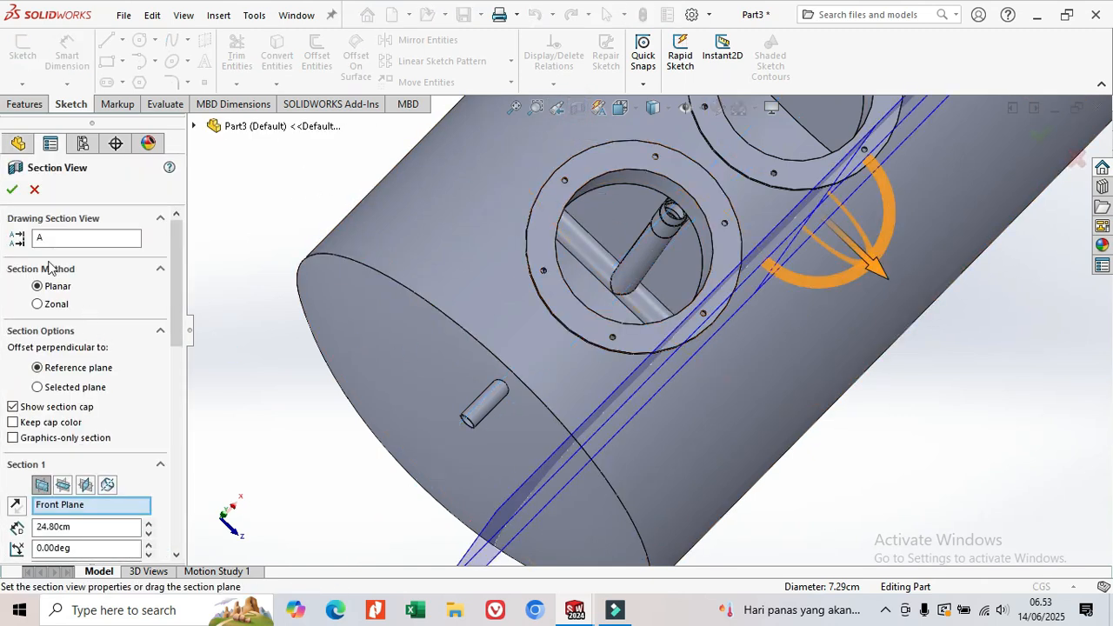
click(13, 189)
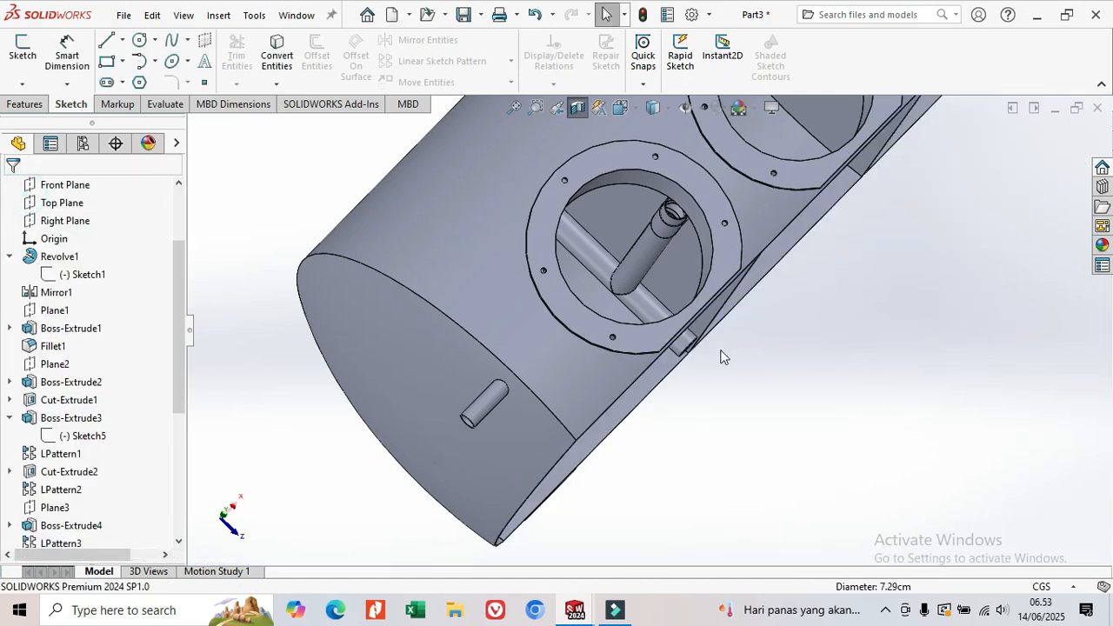
Examine the closed end face of the cross pipe inside the sectioned tank
middle_drag(721, 353, 629, 269)
scroll(635, 334, down, 3)
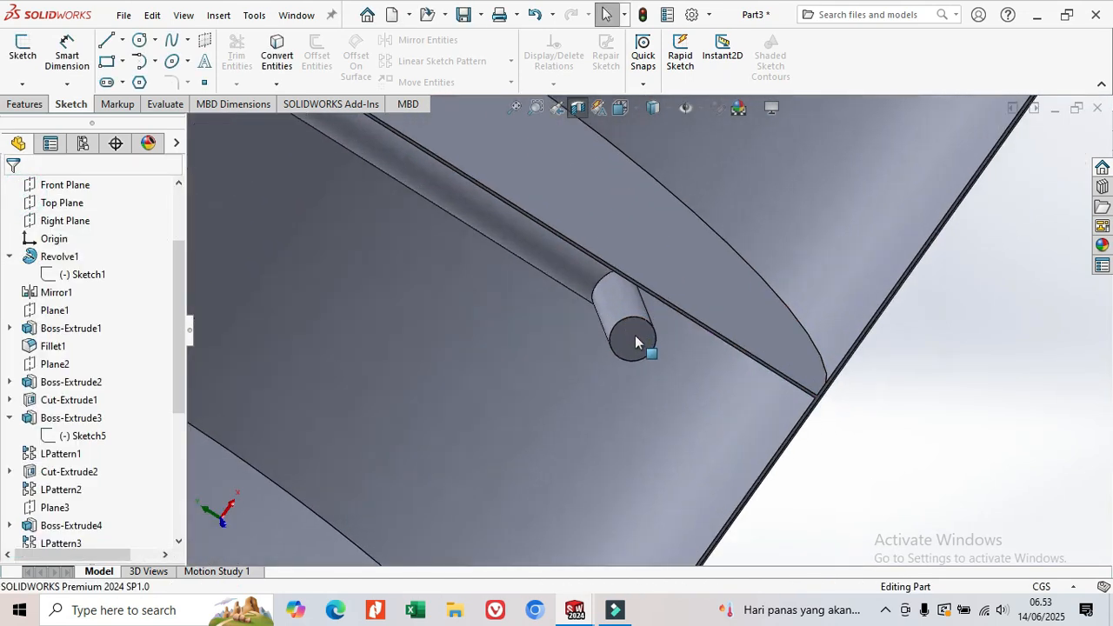
click(635, 342)
right_click(637, 343)
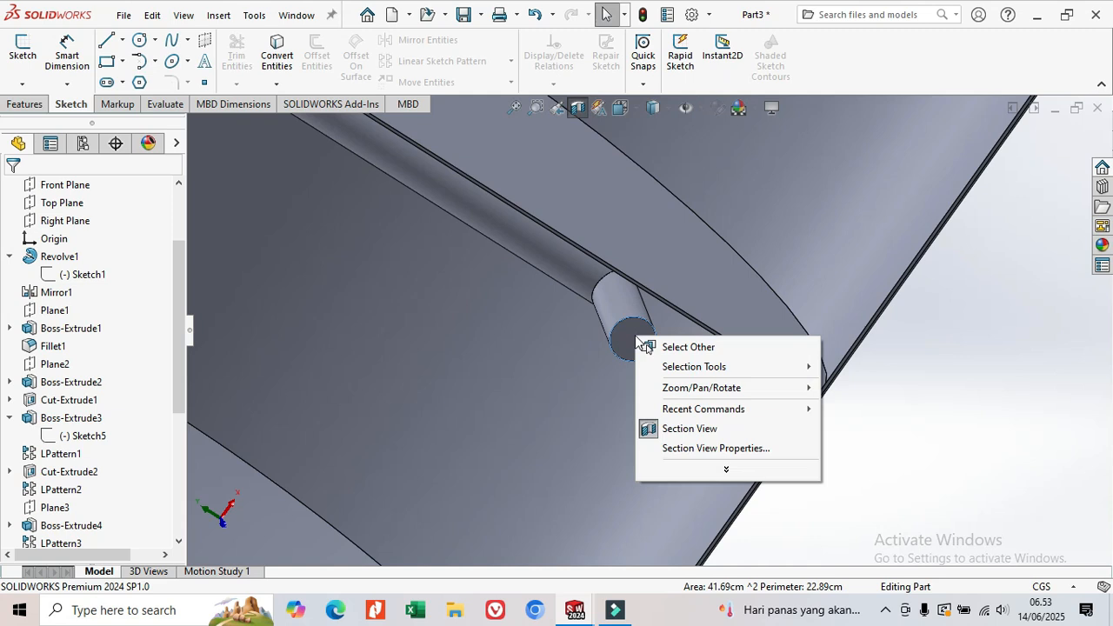
scroll(579, 347, up, 2)
click(580, 342)
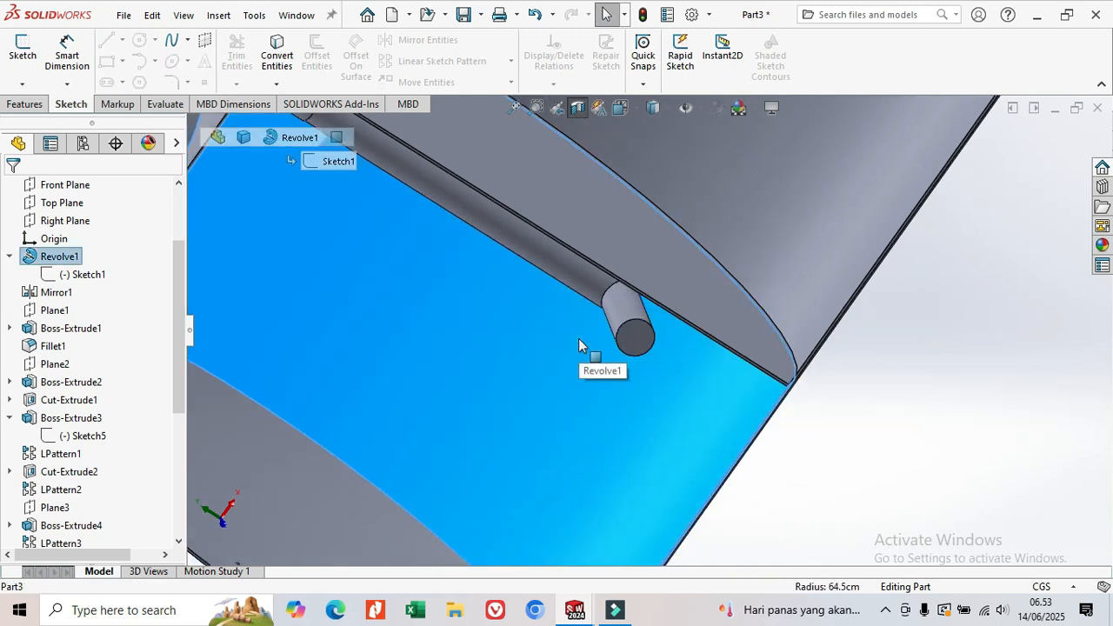
middle_drag(607, 350, 623, 356)
scroll(753, 368, down, 2)
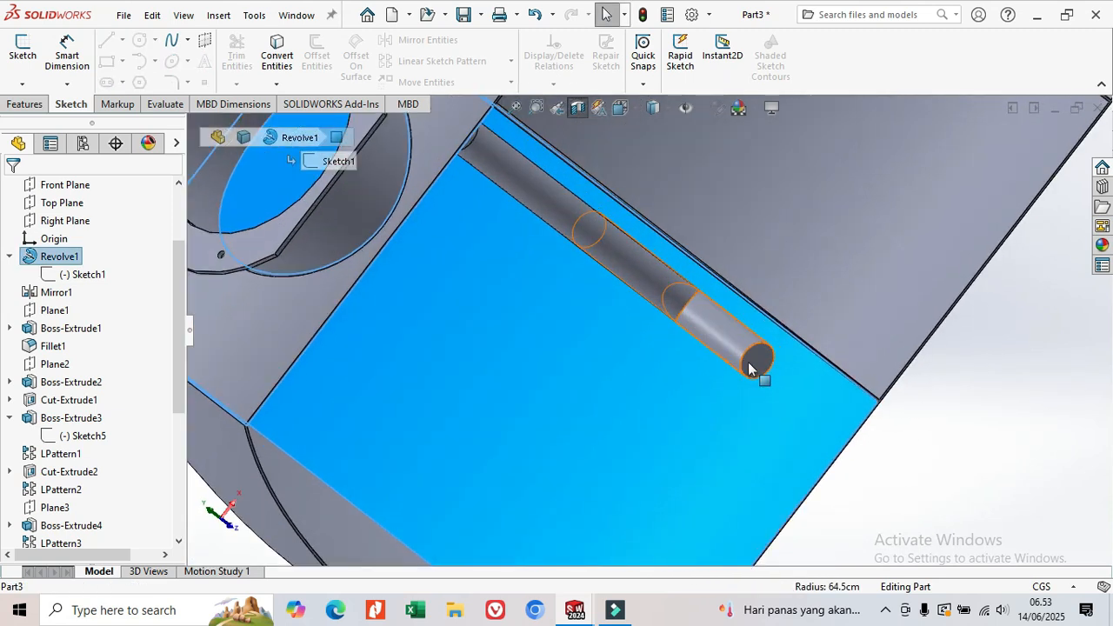
click(754, 368)
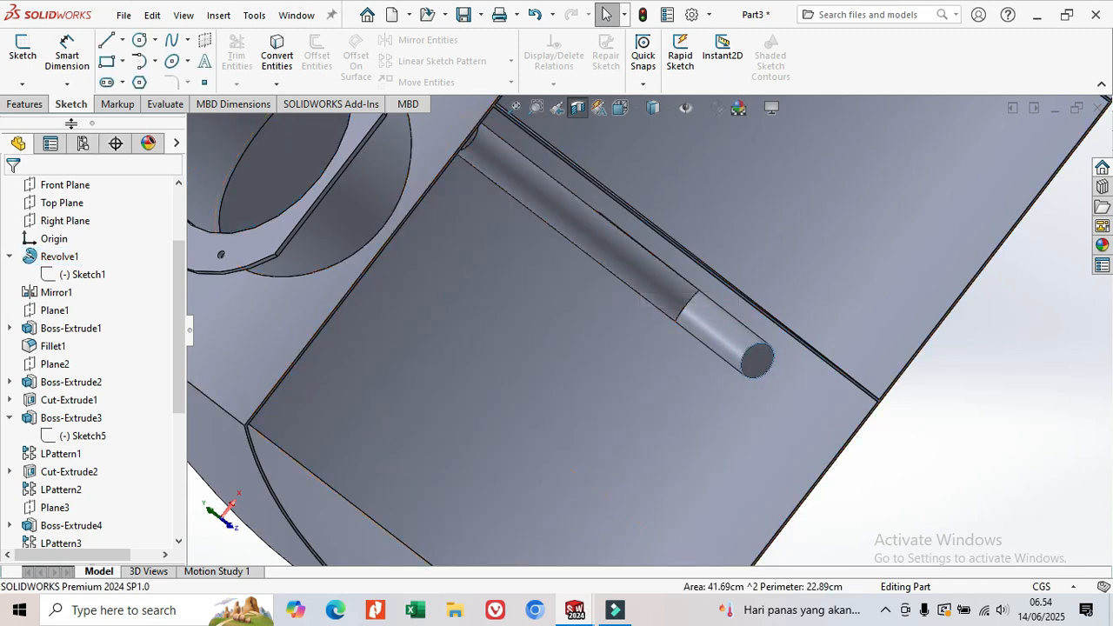
click(70, 220)
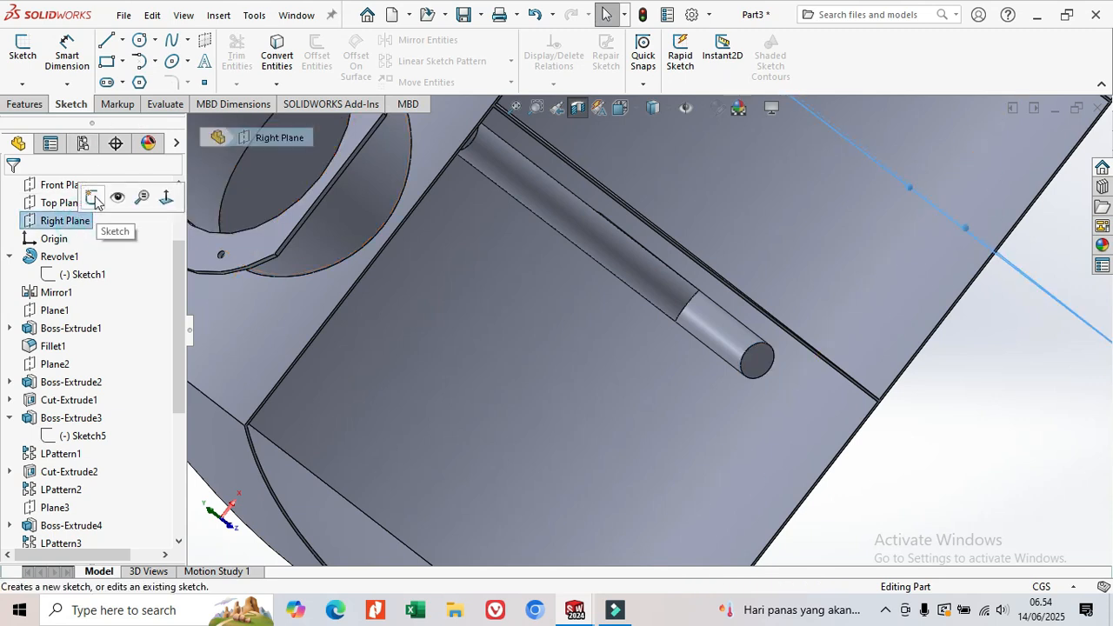
click(94, 198)
mouse_move(648, 370)
middle_down()
mouse_move(641, 386)
mouse_move(675, 402)
mouse_move(661, 396)
middle_up()
scroll(69, 248, up, 3)
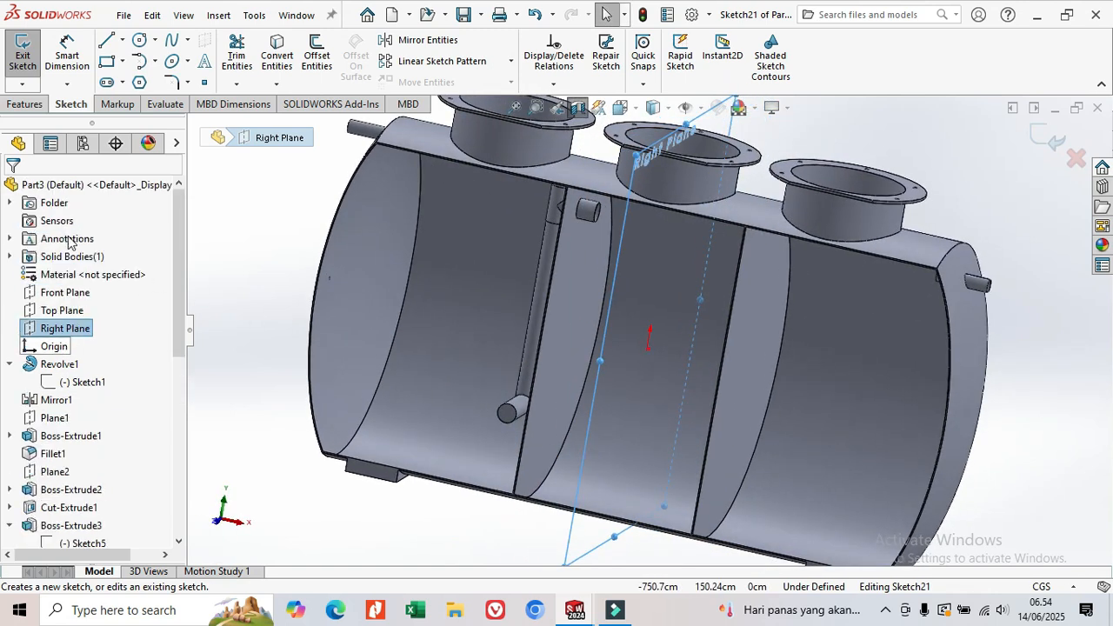
Sketch a circle of about 3.11 cm radius on the Front Plane, concentric with the cross pipe's round end and inside its outline
click(70, 294)
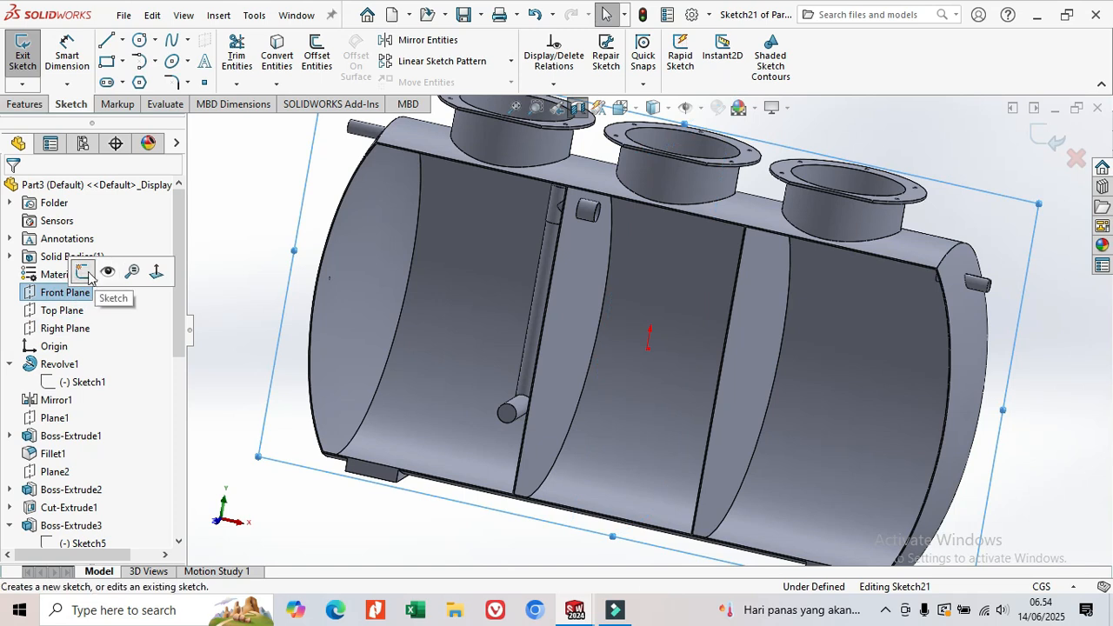
click(76, 292)
click(77, 292)
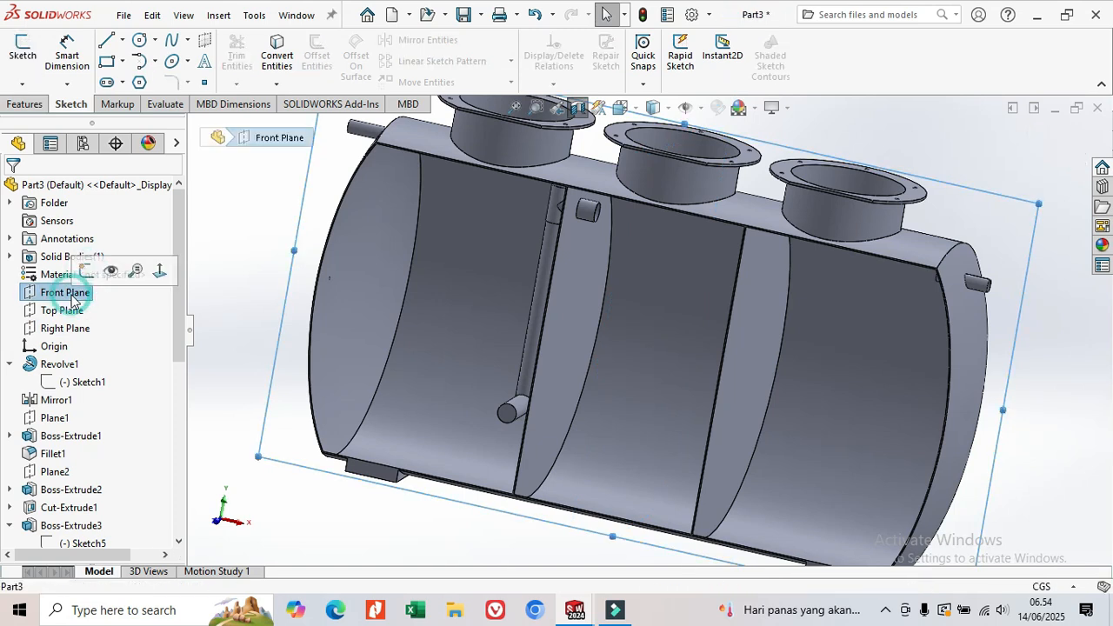
click(86, 271)
scroll(555, 383, down, 5)
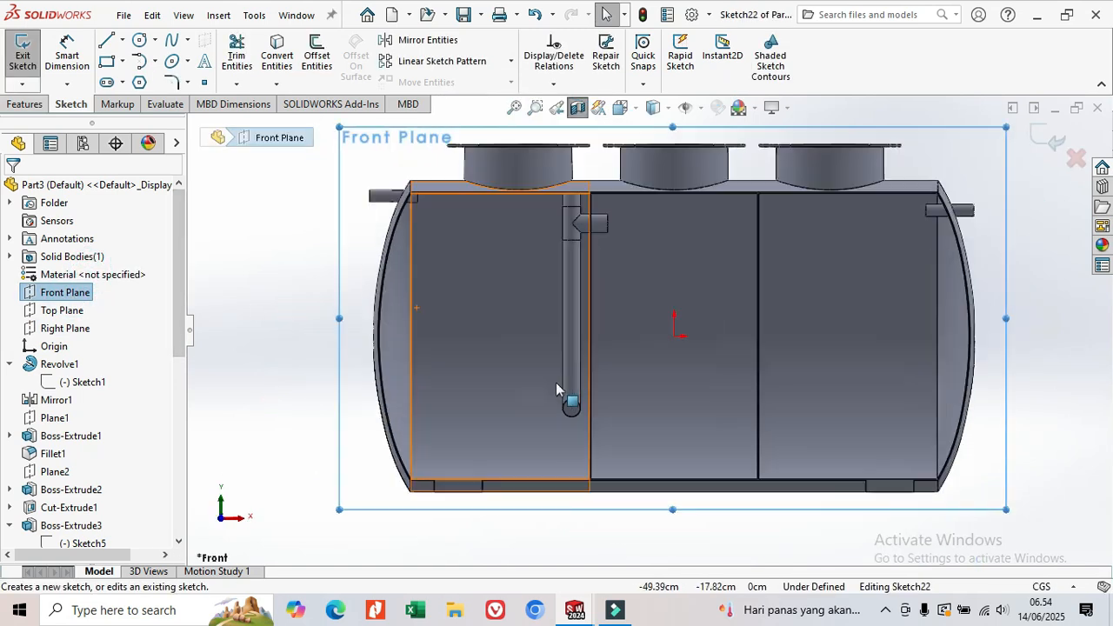
click(139, 41)
scroll(589, 405, down, 4)
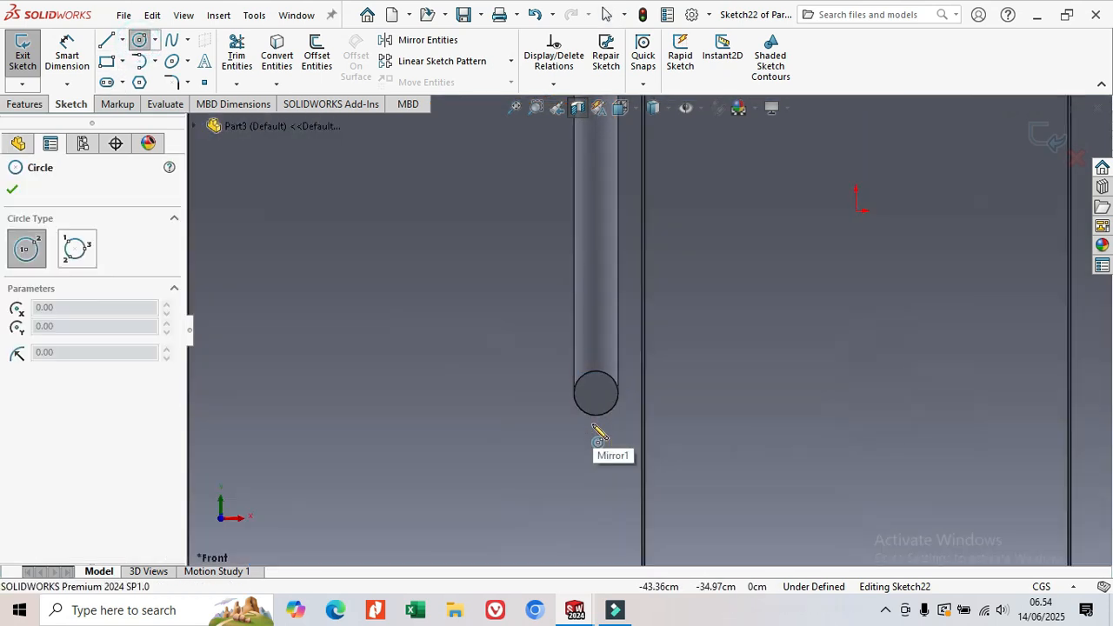
scroll(600, 432, down, 3)
click(615, 334)
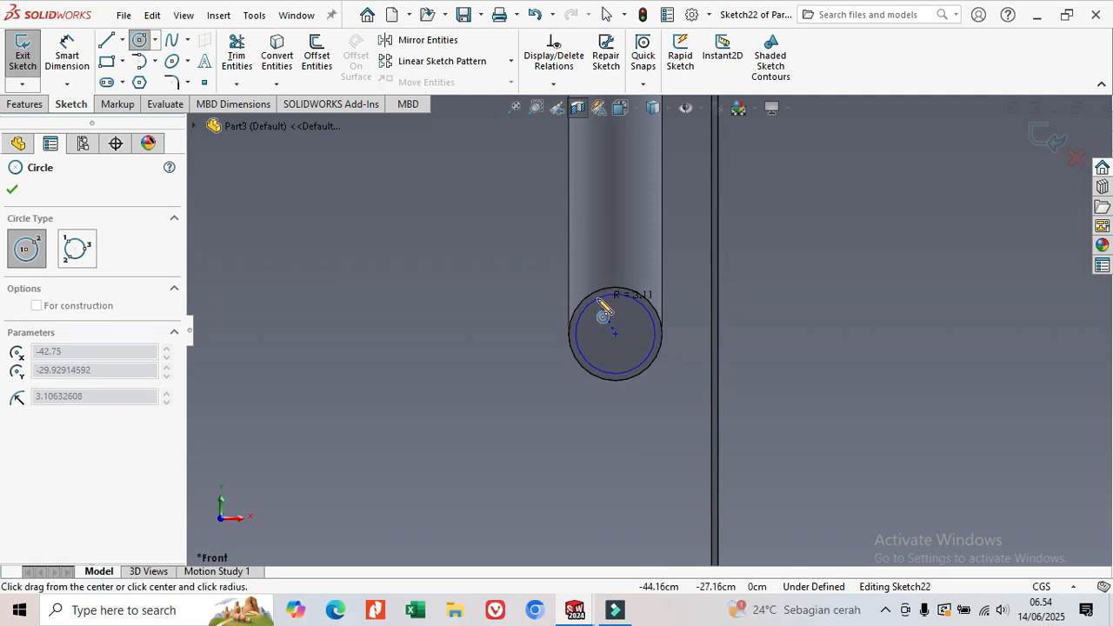
click(598, 300)
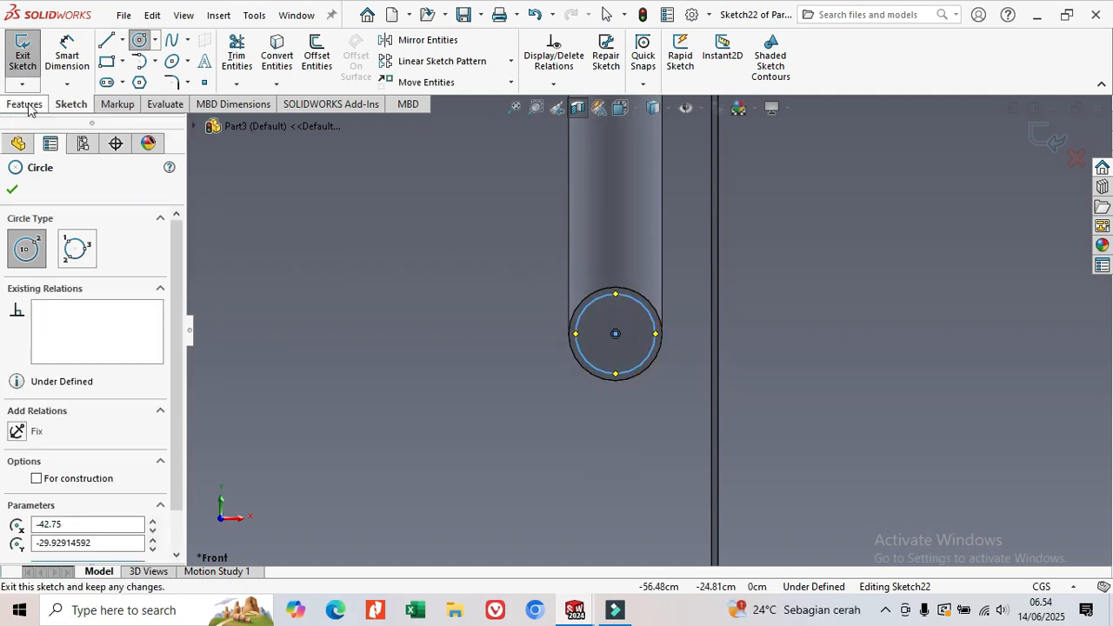
Dimension the gap between the sketched circle and the cross pipe's outer edge as 0.20 cm
click(67, 54)
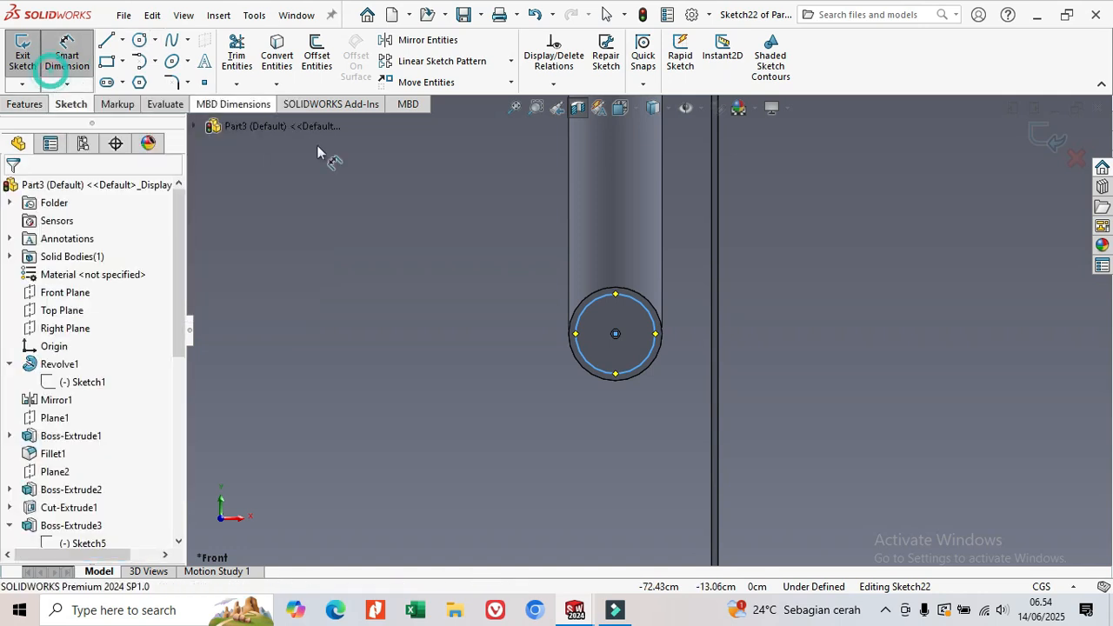
click(639, 302)
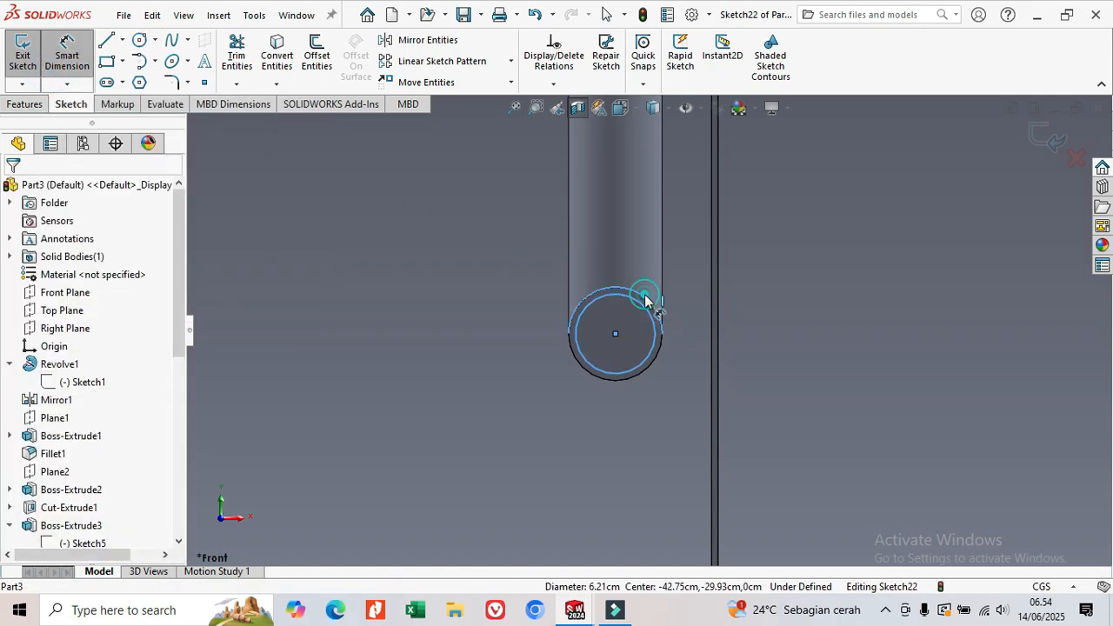
click(514, 251)
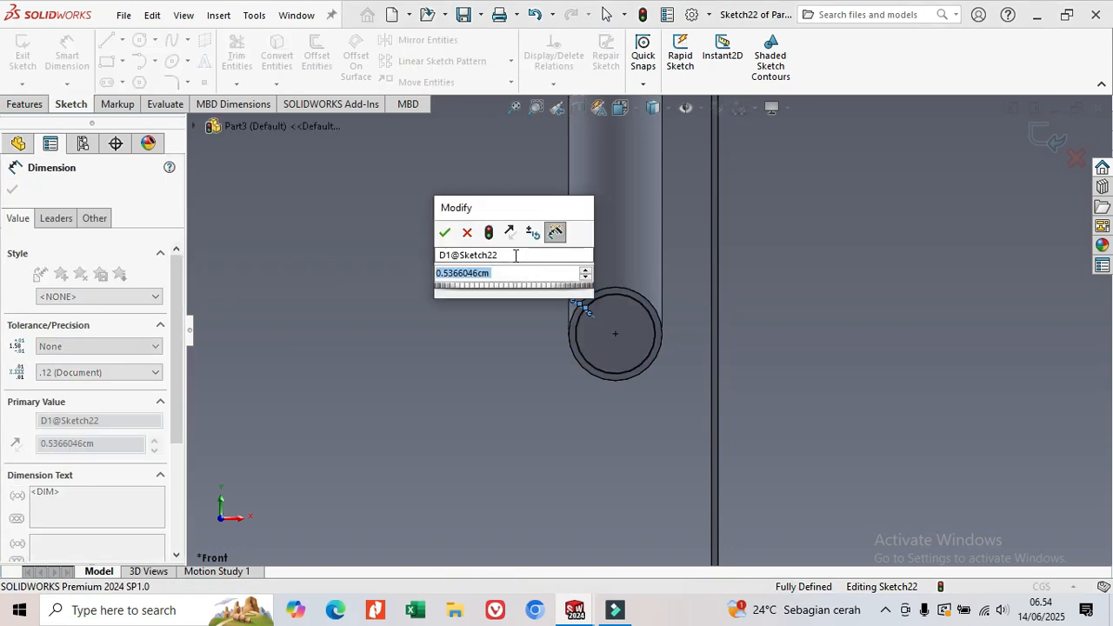
text(0.5)
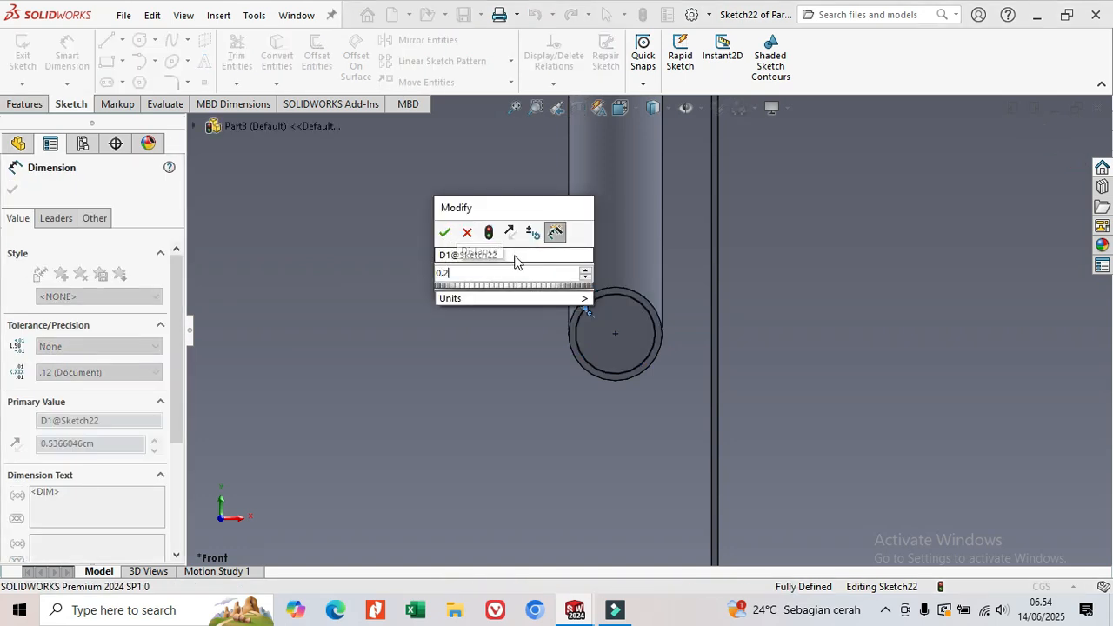
key(Return)
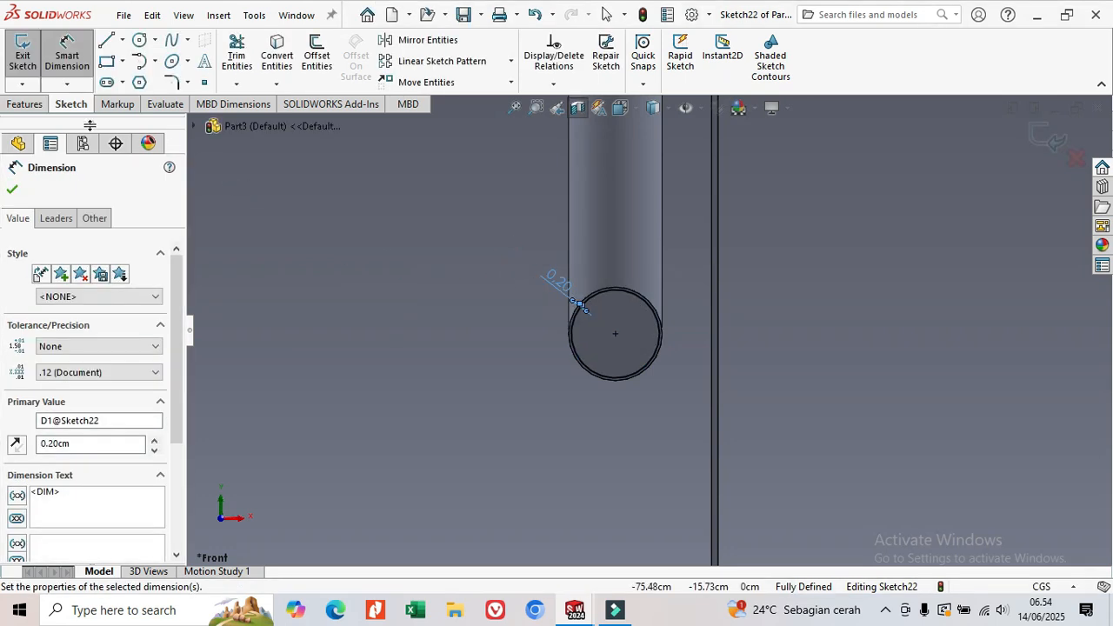
click(26, 104)
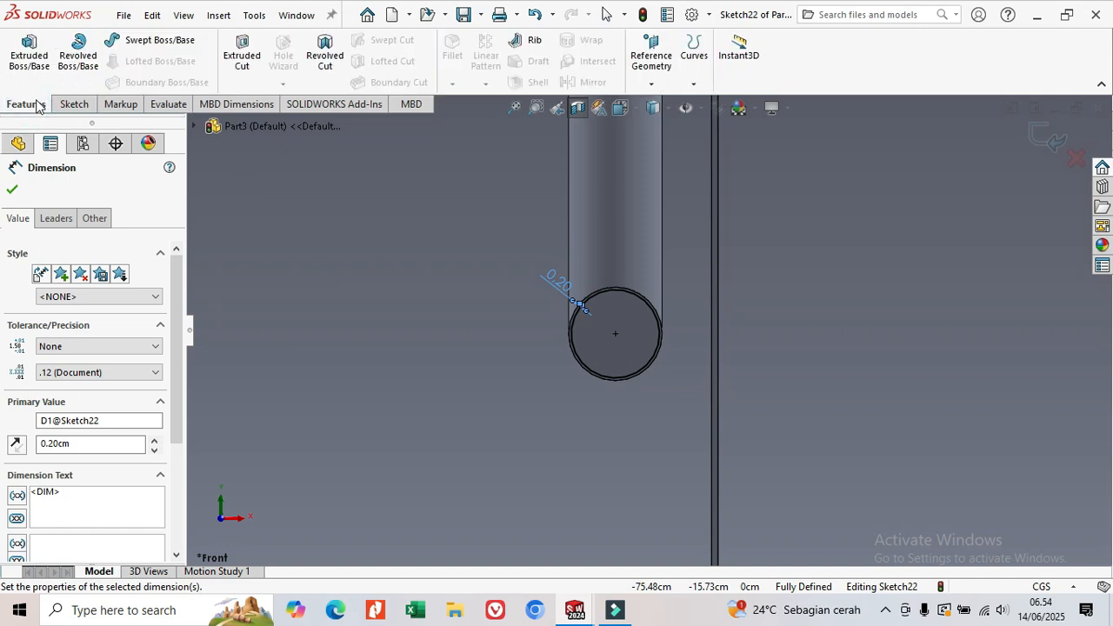
click(35, 63)
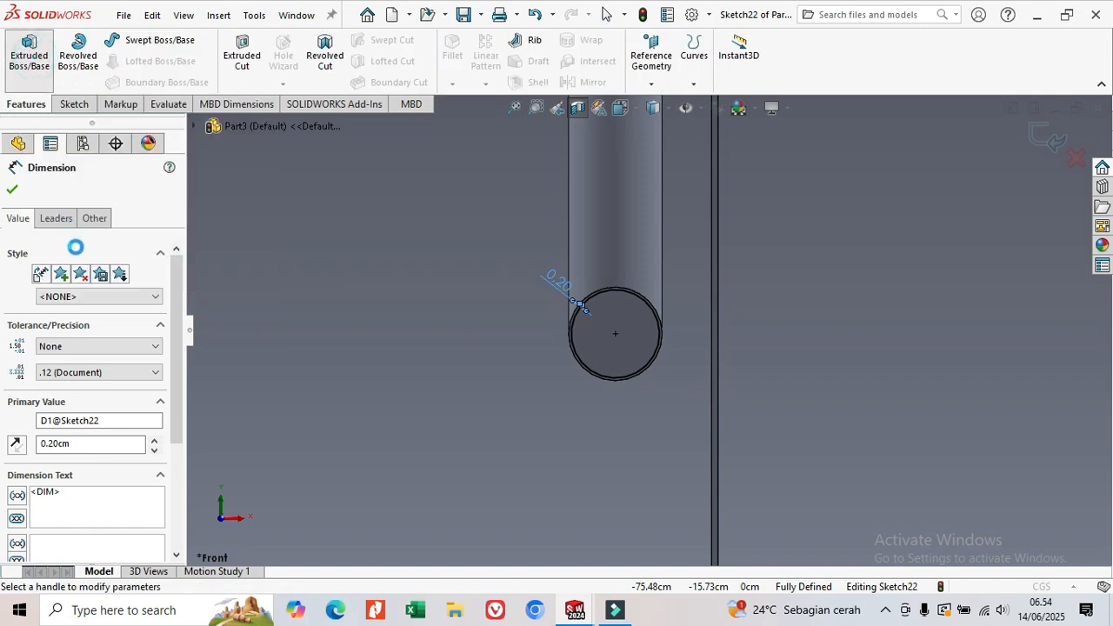
click(167, 289)
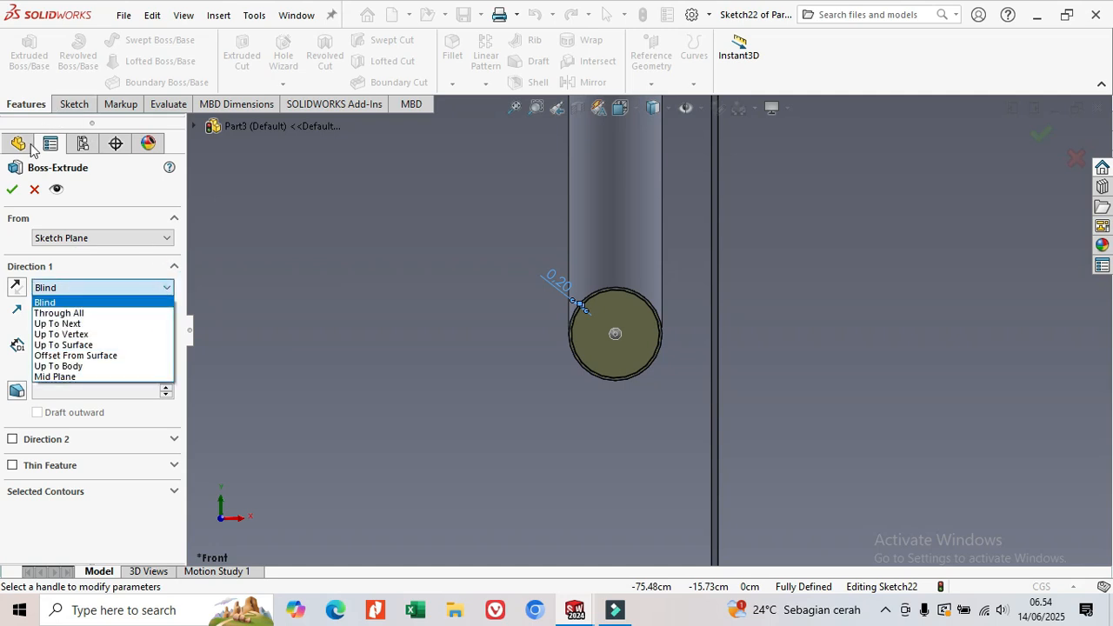
click(39, 189)
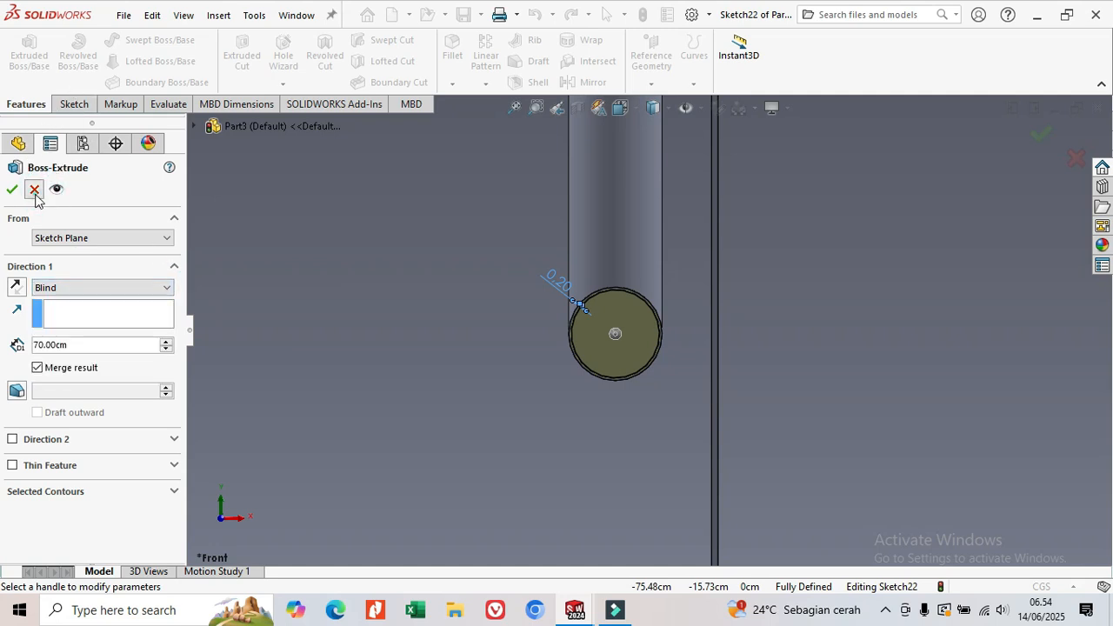
click(35, 192)
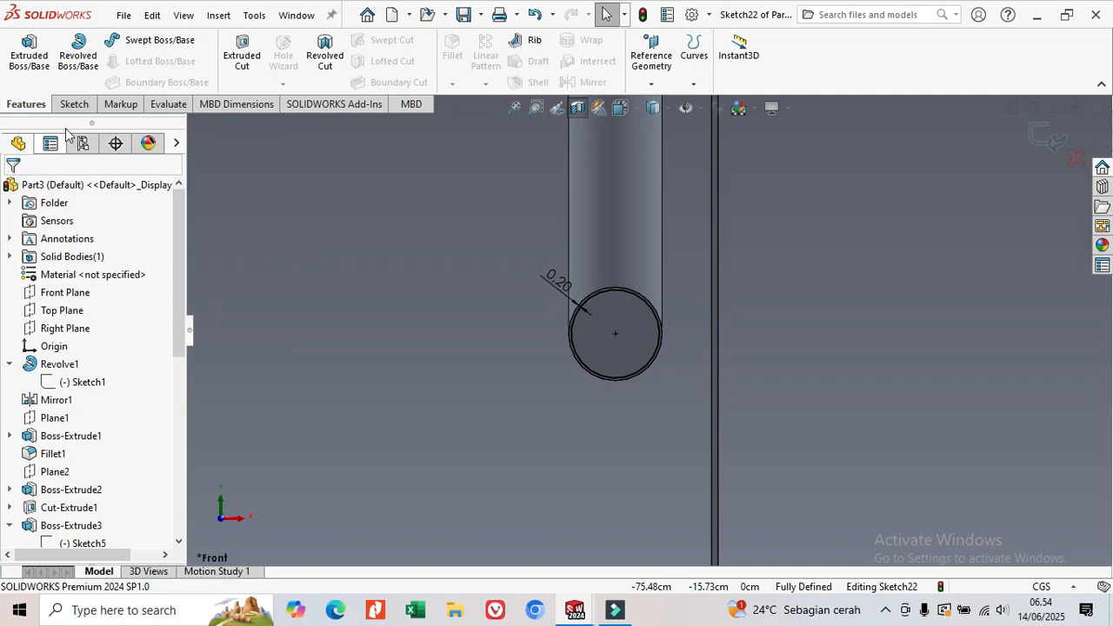
Hollow out the cross pipe with an Extruded Cut of the circle, using the Mid Plane end condition and a 70 cm depth
click(242, 58)
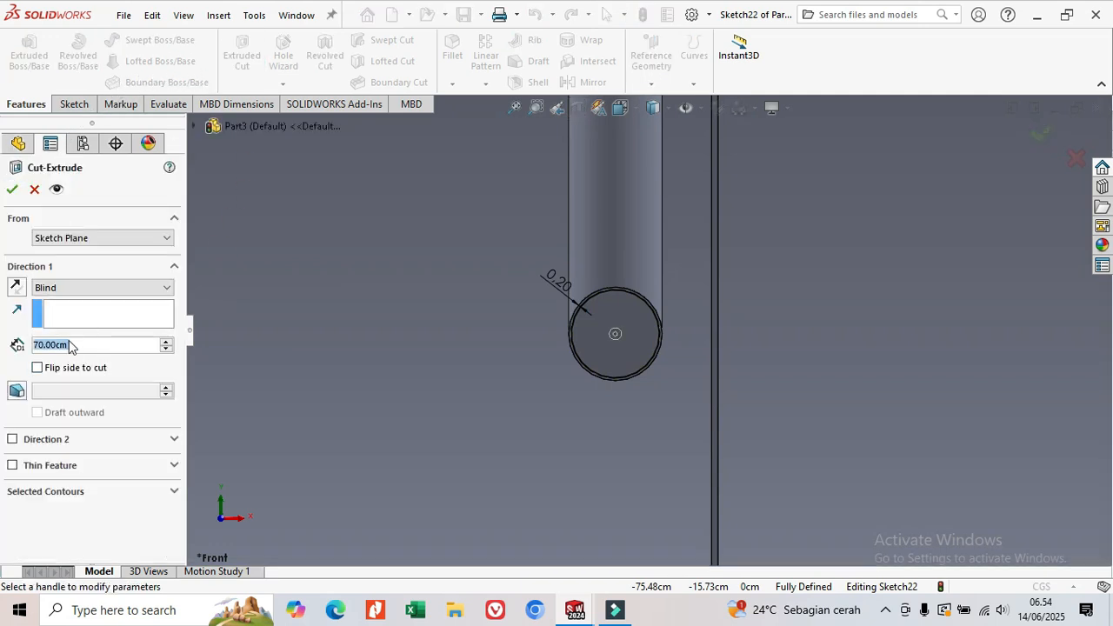
click(52, 288)
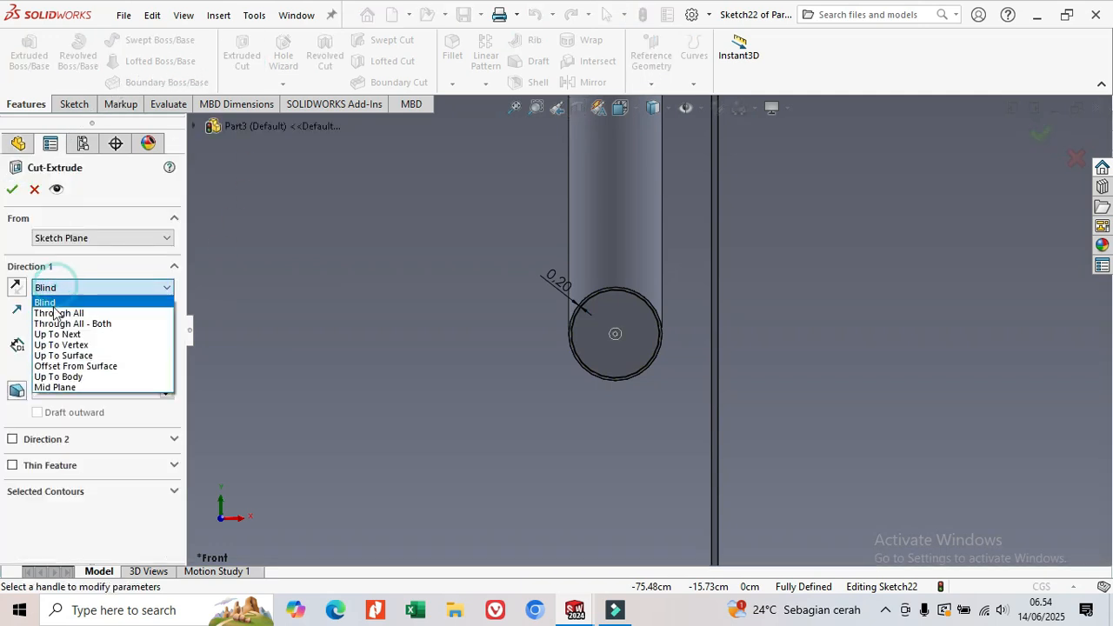
click(55, 387)
middle_drag(277, 357, 382, 412)
scroll(444, 395, up, 5)
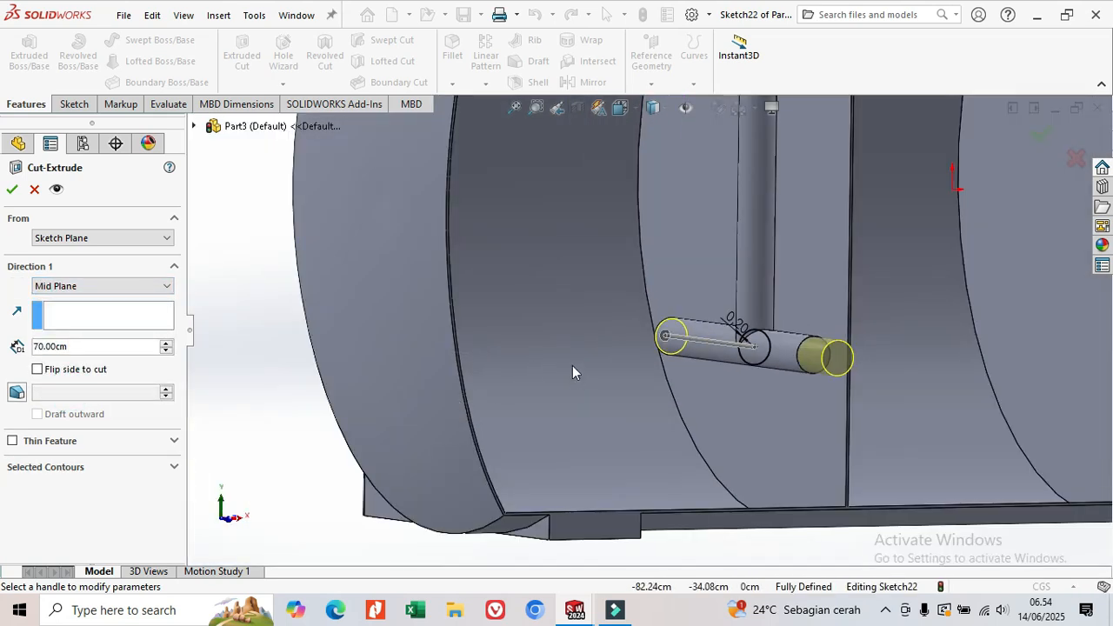
middle_drag(492, 372, 510, 375)
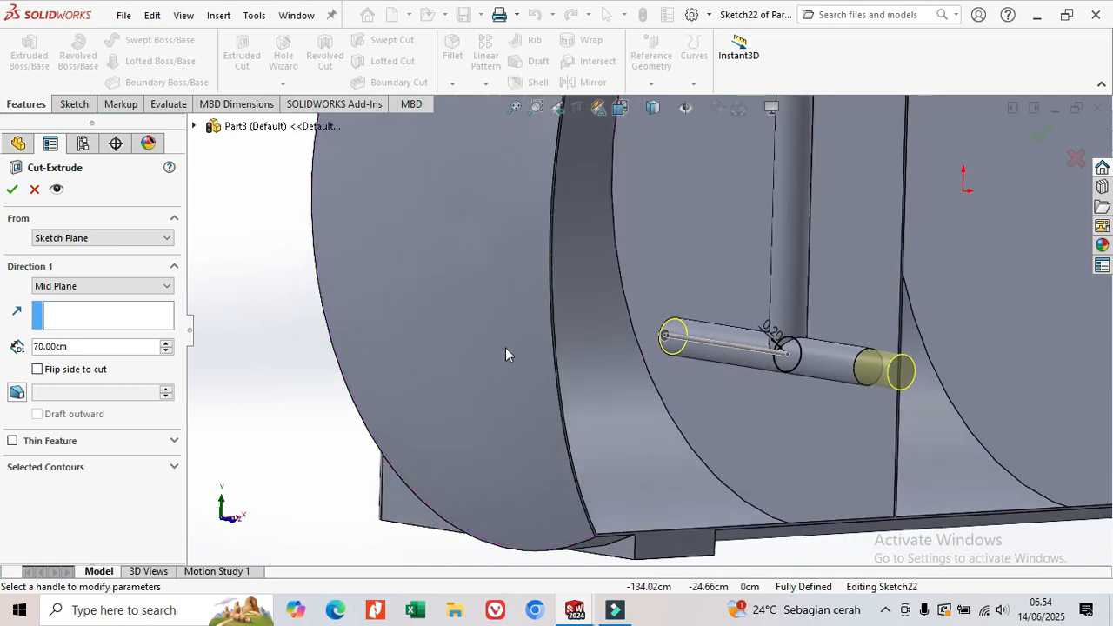
click(12, 193)
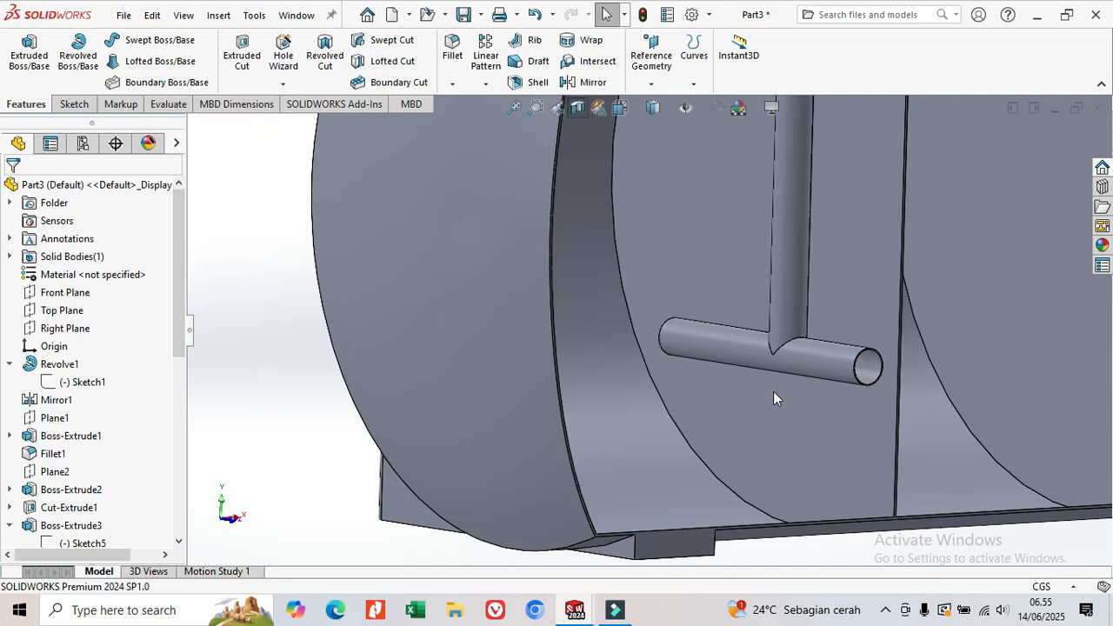
Examine the hollowed cross pipe's open end and its junction with the vertical pipe in the sectioned tank
middle_drag(835, 393, 814, 381)
scroll(814, 381, up, 4)
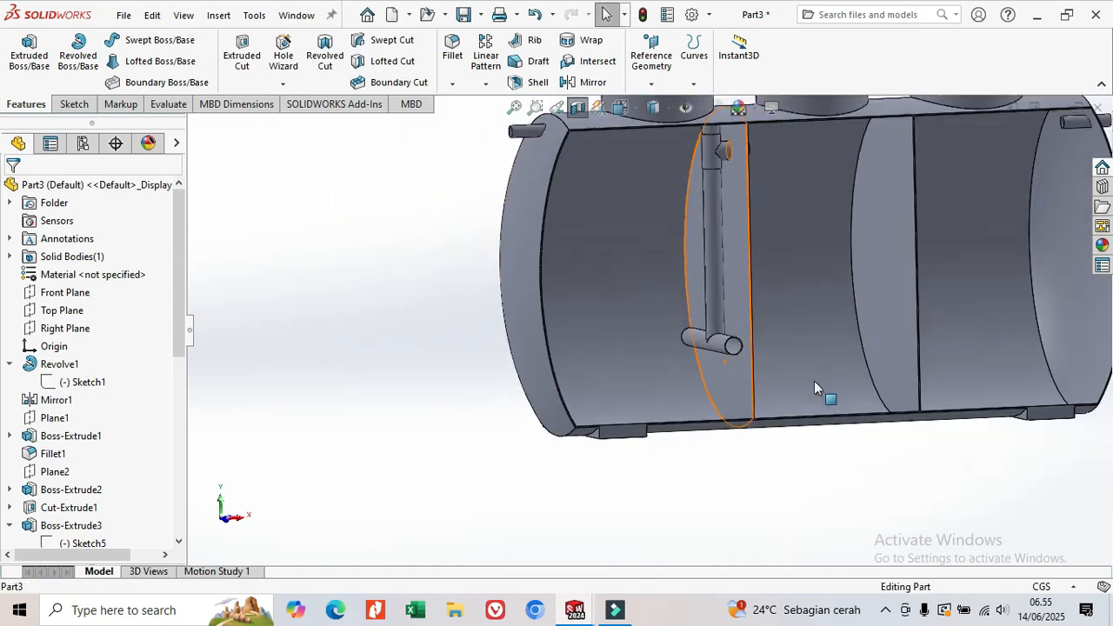
scroll(814, 381, up, 3)
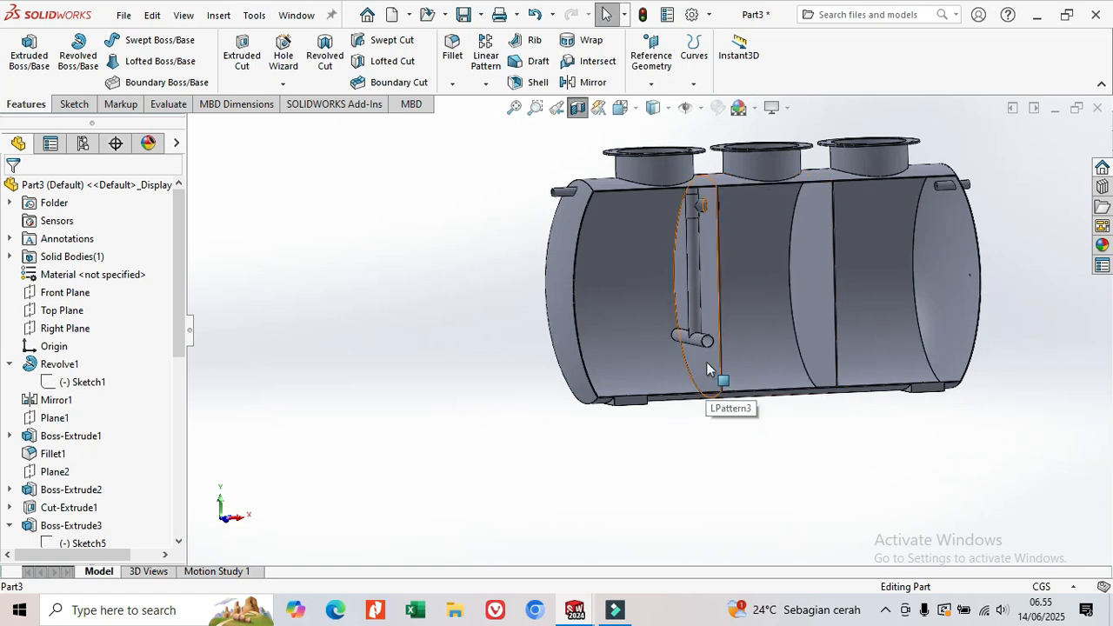
middle_drag(707, 364, 720, 358)
scroll(721, 353, down, 3)
scroll(721, 355, down, 2)
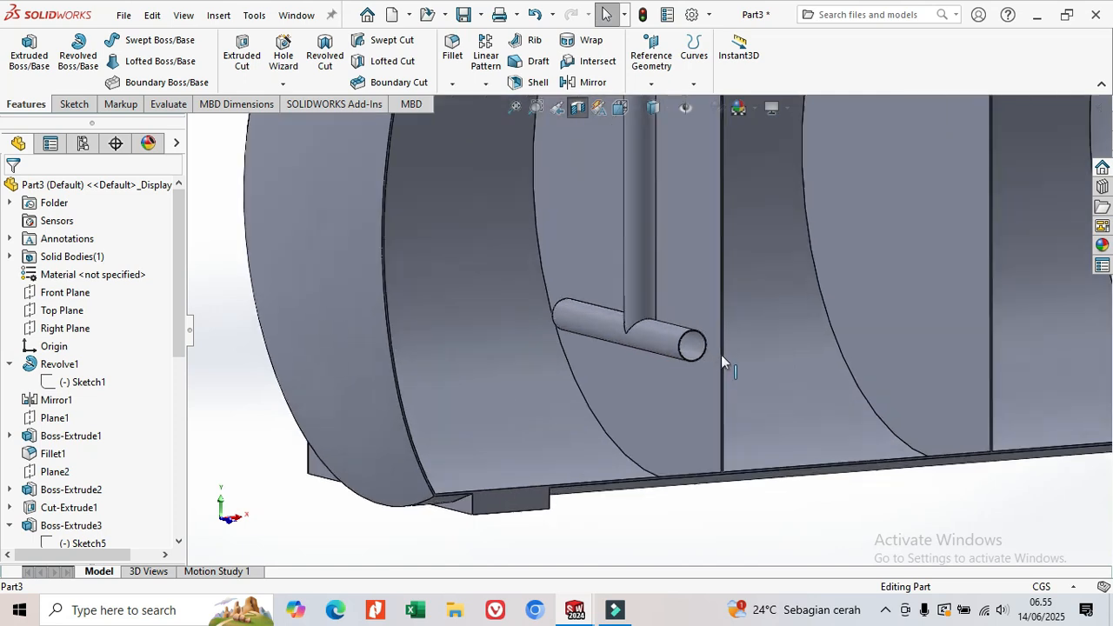
scroll(719, 355, down, 3)
middle_drag(621, 378, 543, 304)
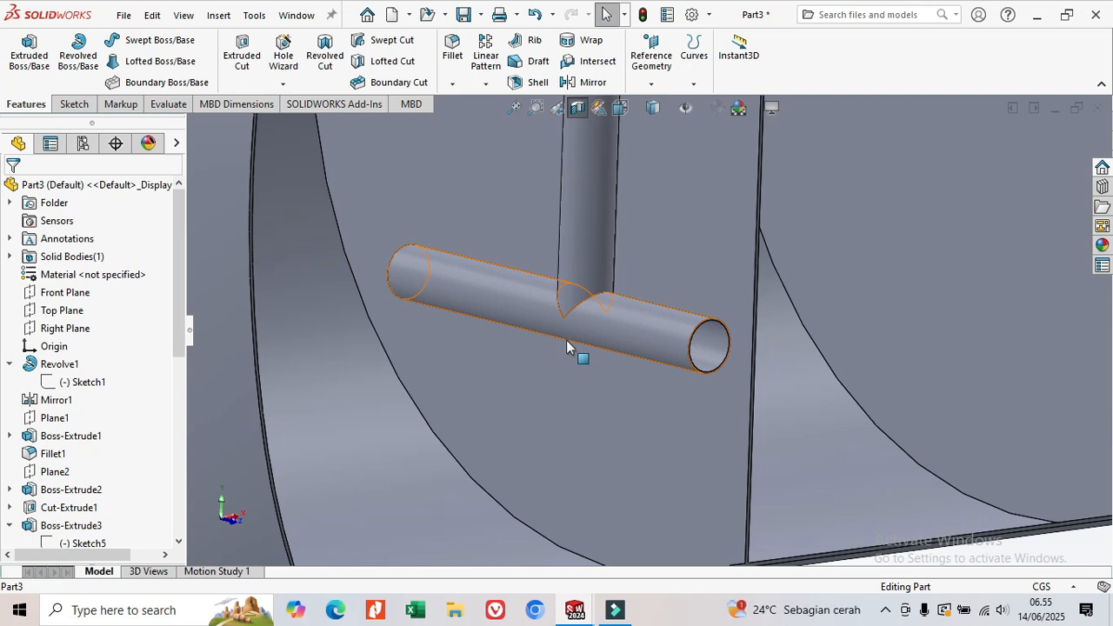
middle_drag(708, 351, 680, 359)
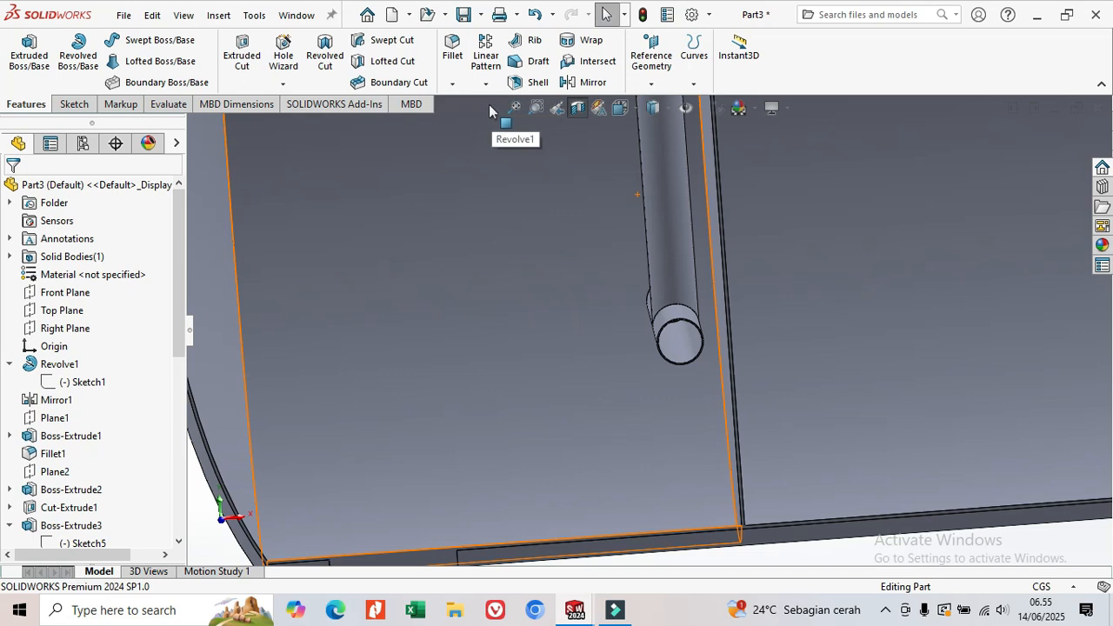
Turn off the section view and look at the internal pipe through the first manhole opening
scroll(578, 109, up, 3)
scroll(625, 291, up, 5)
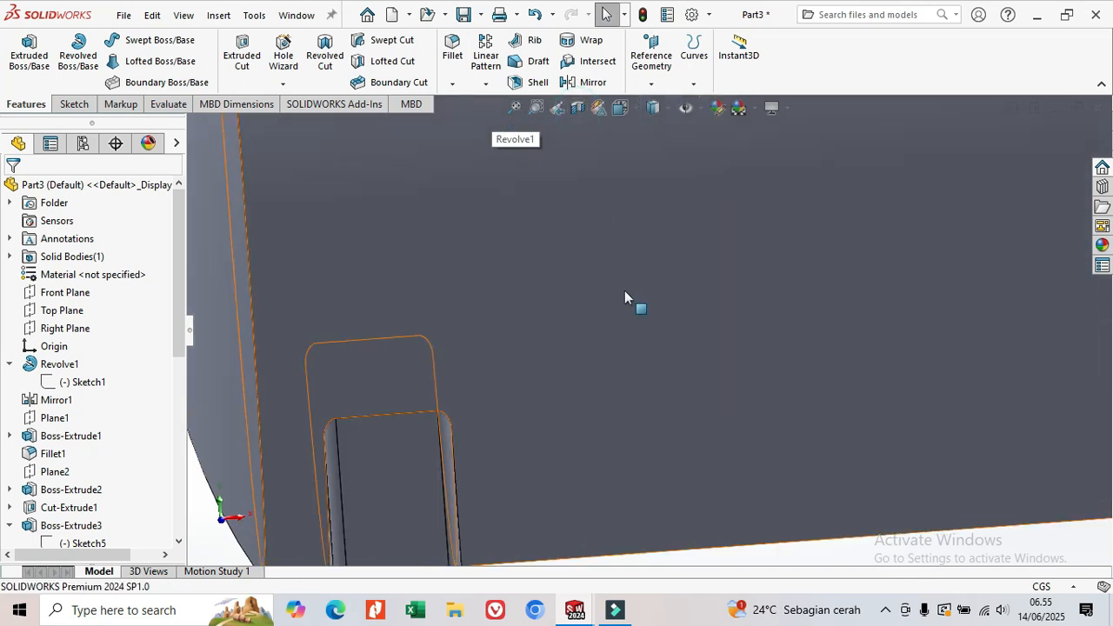
middle_drag(625, 290, 708, 386)
scroll(703, 226, down, 5)
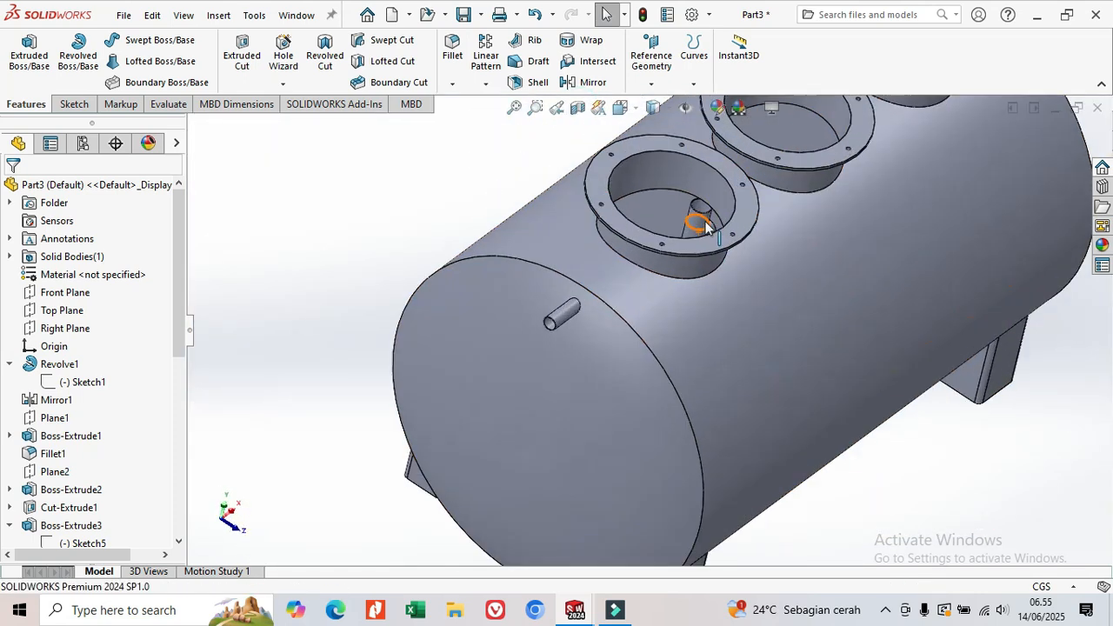
Section the tank parallel to the Front Plane at a 56.10 cm offset to expose the internal cross pipe
mouse_move(699, 246)
middle_down()
mouse_move(701, 338)
mouse_move(719, 359)
mouse_move(709, 370)
middle_up()
scroll(670, 313, up, 2)
middle_drag(675, 309, 640, 289)
scroll(631, 287, down, 2)
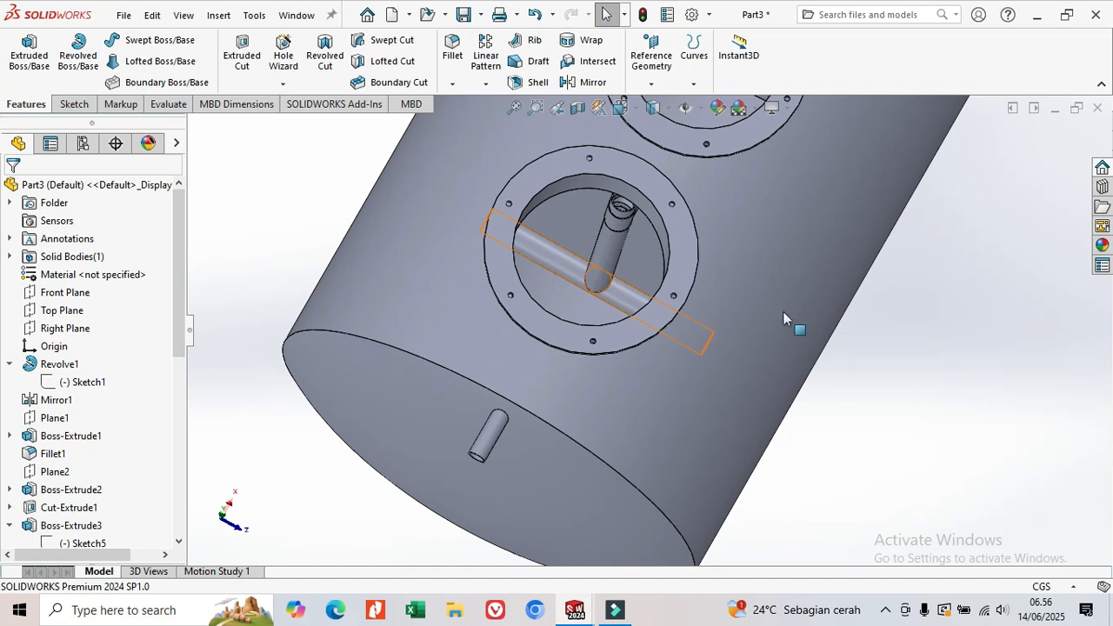
click(578, 107)
drag(842, 218, 941, 292)
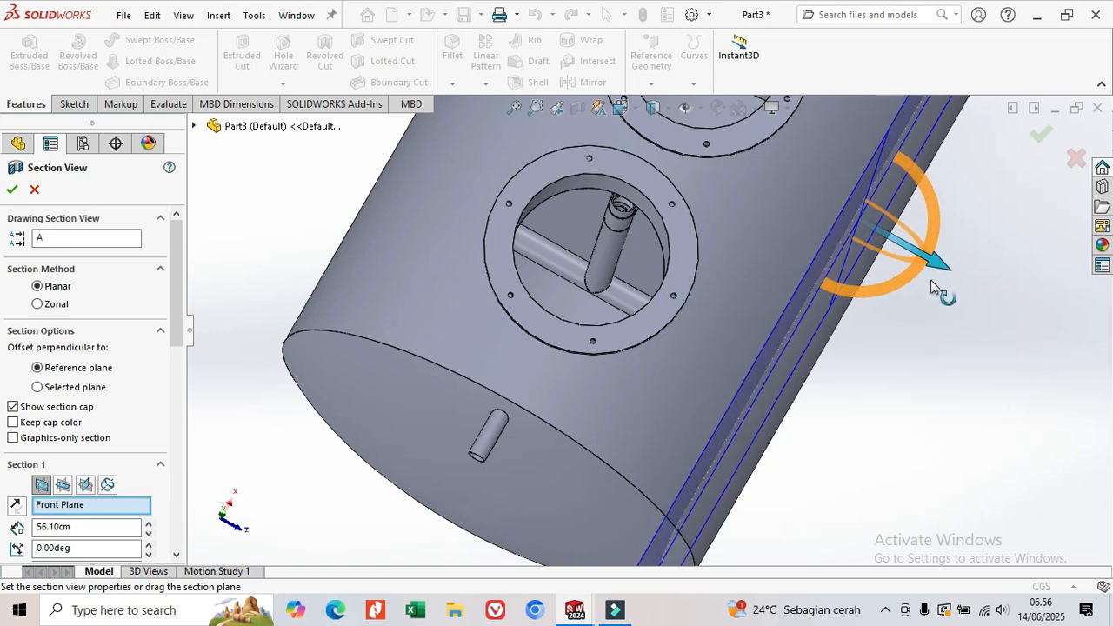
click(11, 189)
Open a new sketch on the ring-shaped end face of the hollow cross pipe
middle_drag(786, 356, 842, 372)
scroll(799, 402, down, 3)
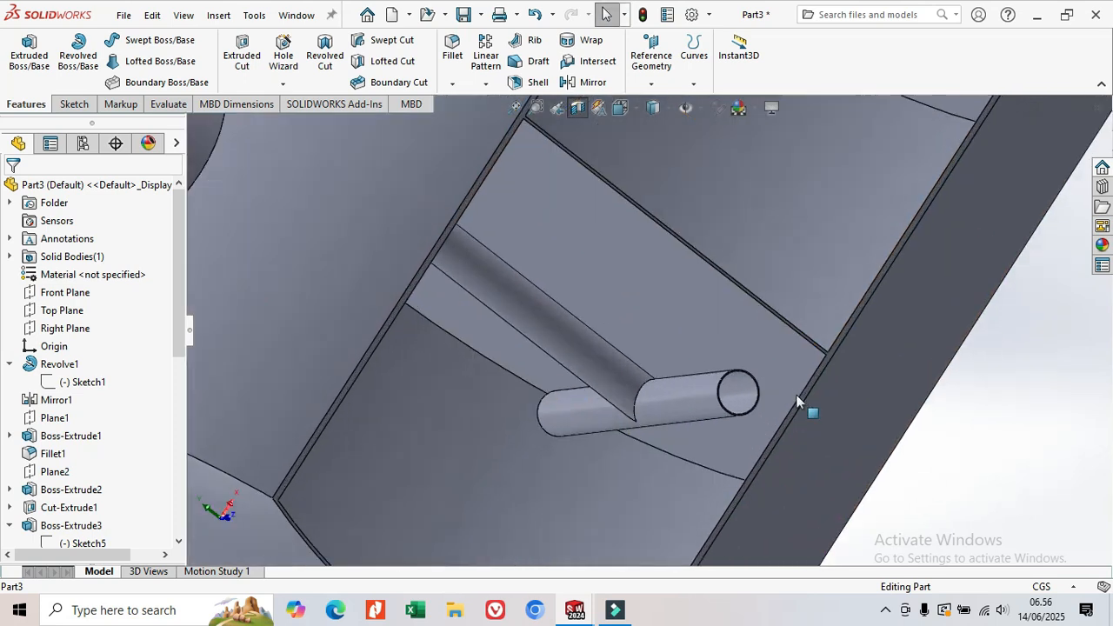
scroll(799, 402, down, 6)
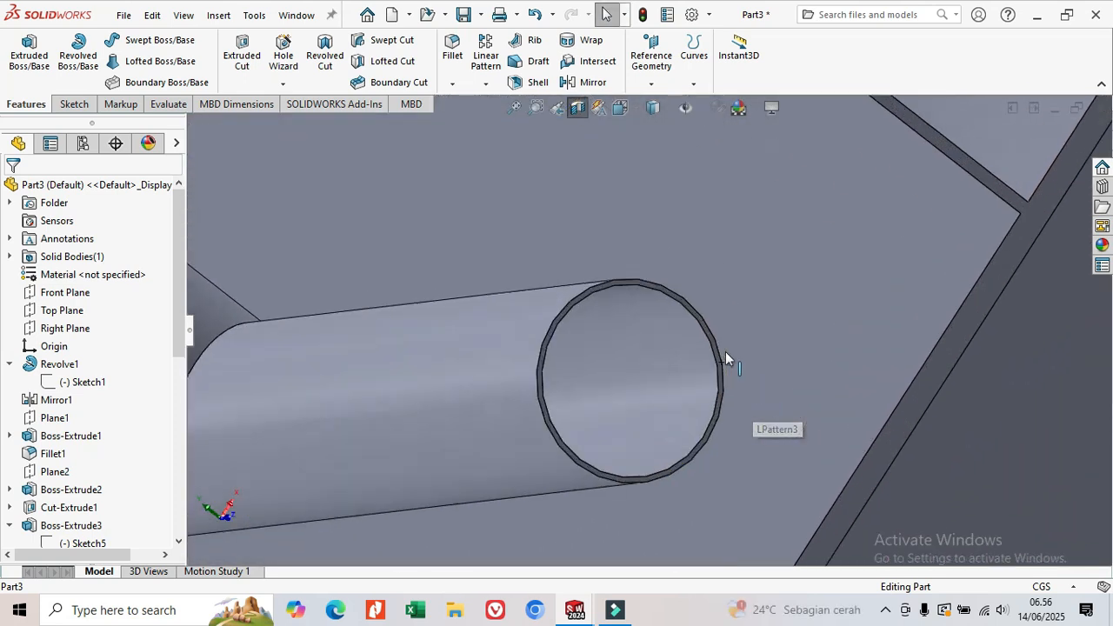
scroll(727, 357, down, 2)
click(692, 312)
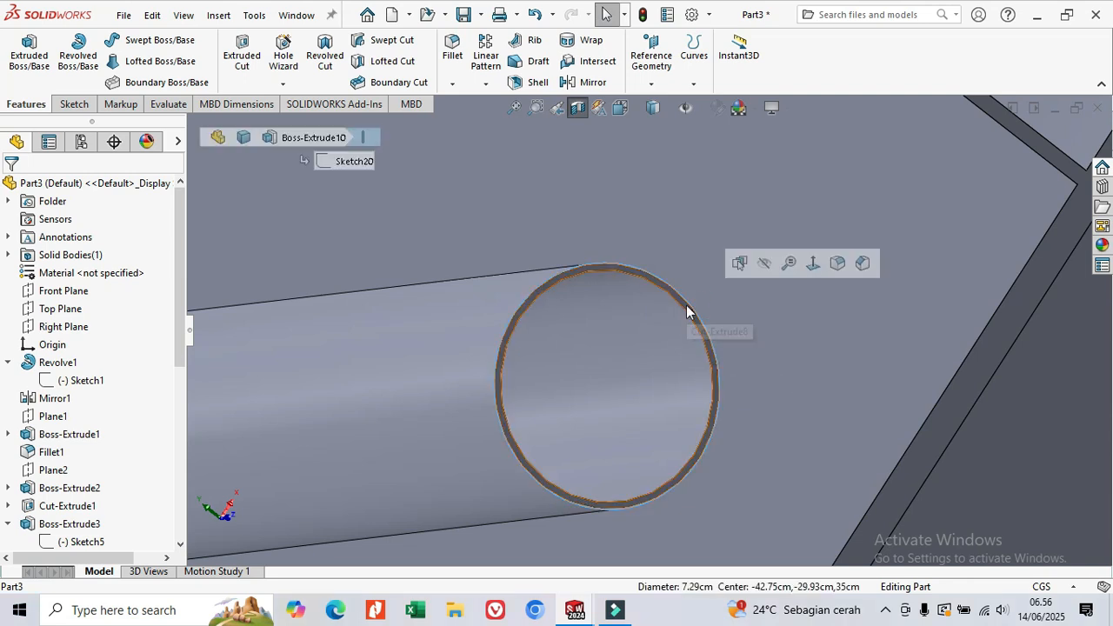
click(687, 313)
click(753, 263)
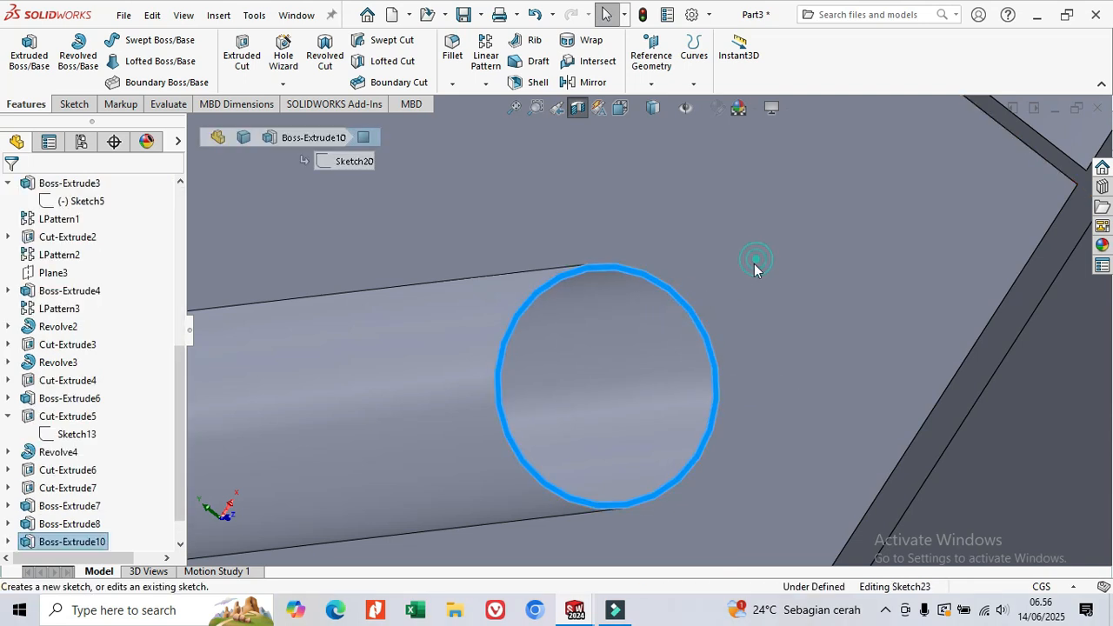
scroll(553, 394, down, 10)
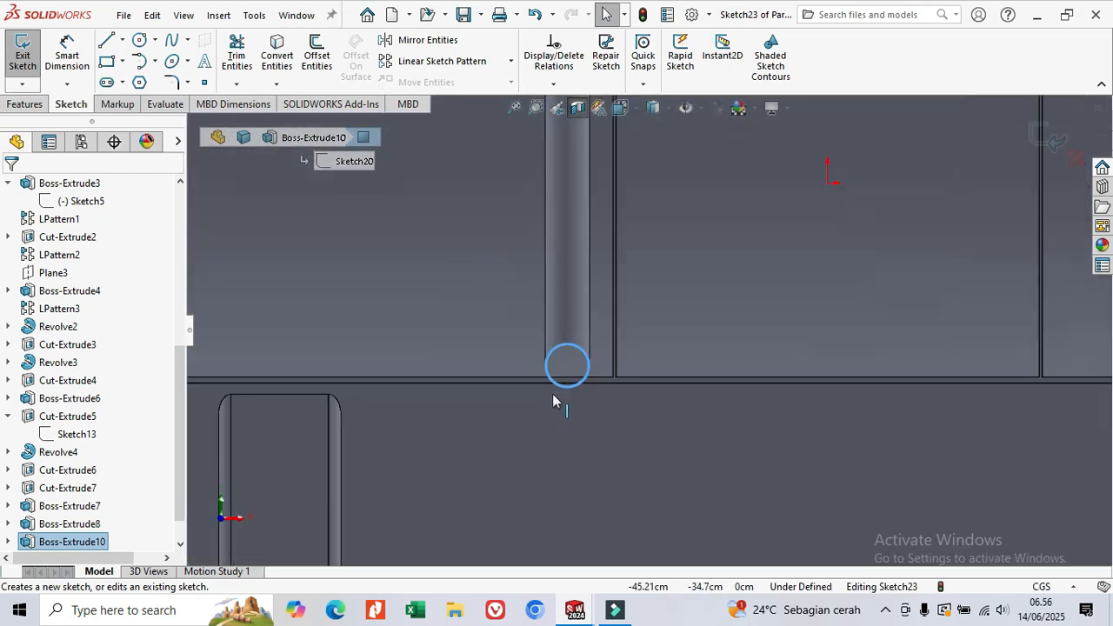
Draw two circles concentric with the cross pipe, one on its outer edge with about 3.6 cm radius and one slightly larger
click(140, 40)
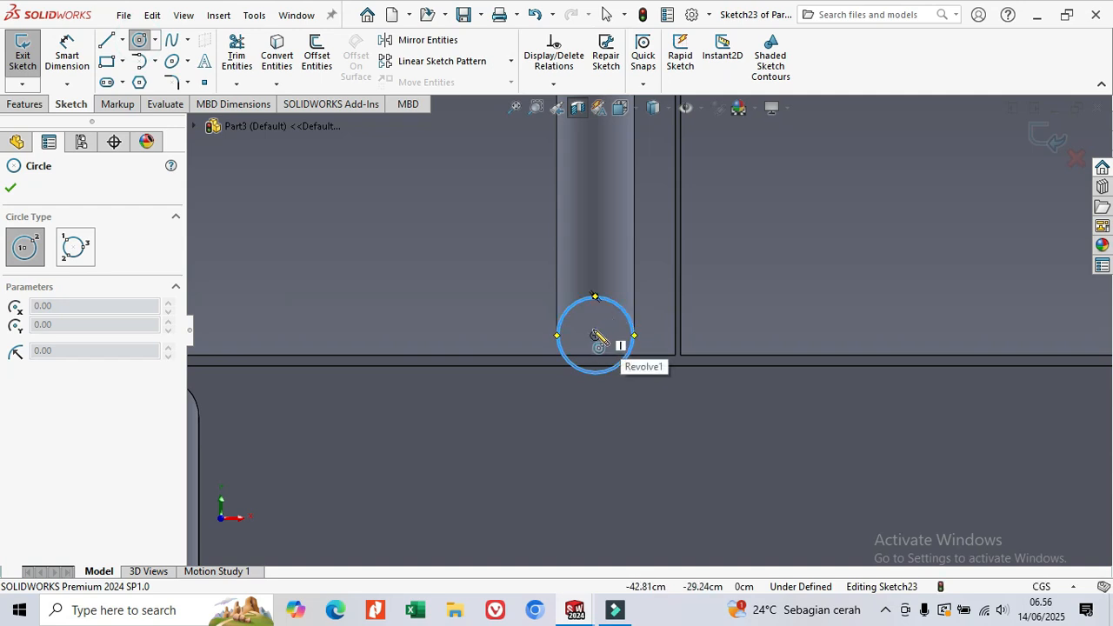
click(595, 335)
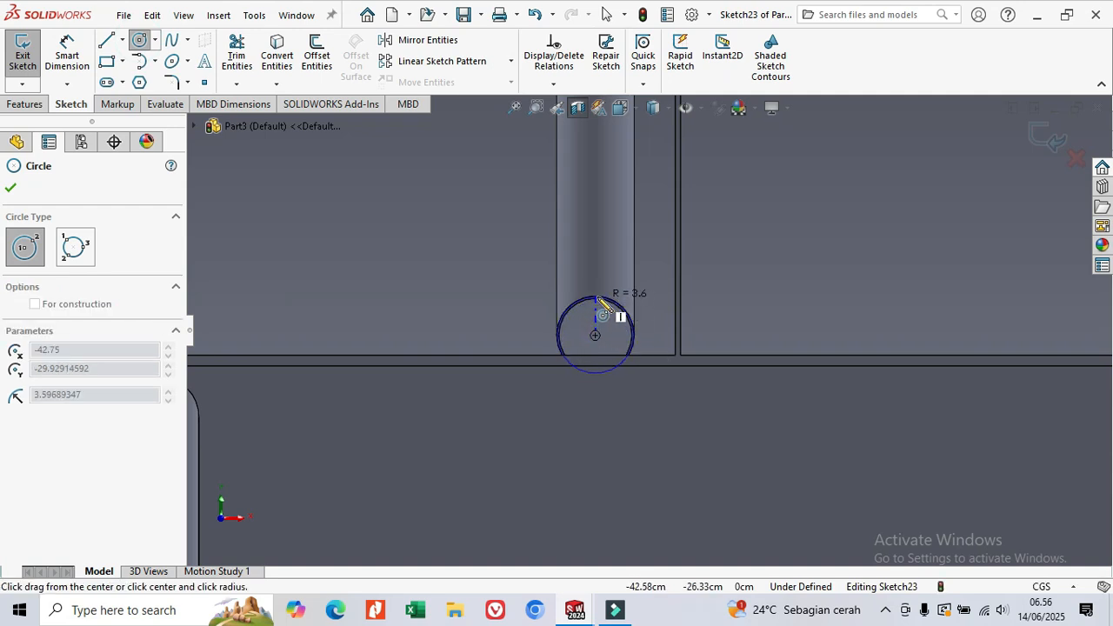
scroll(599, 299, down, 5)
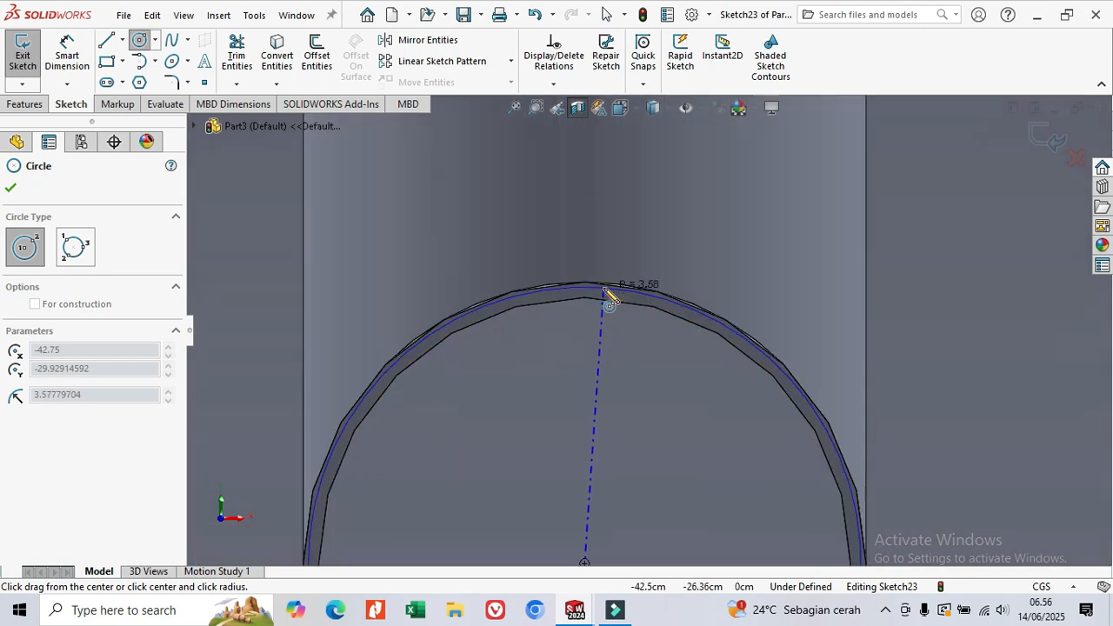
click(604, 284)
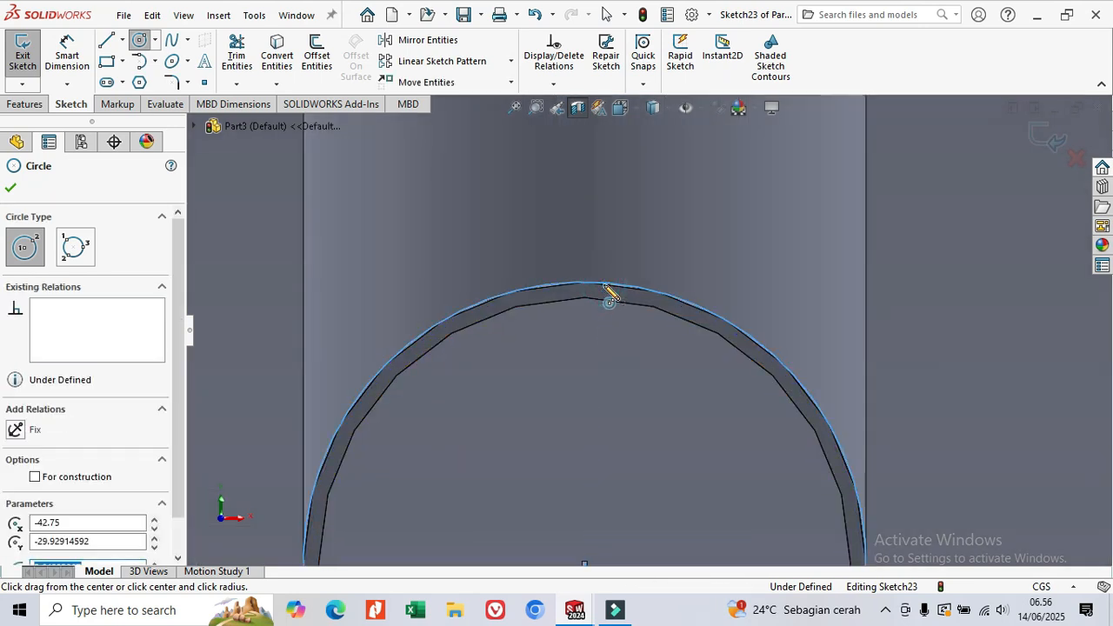
scroll(590, 539, up, 3)
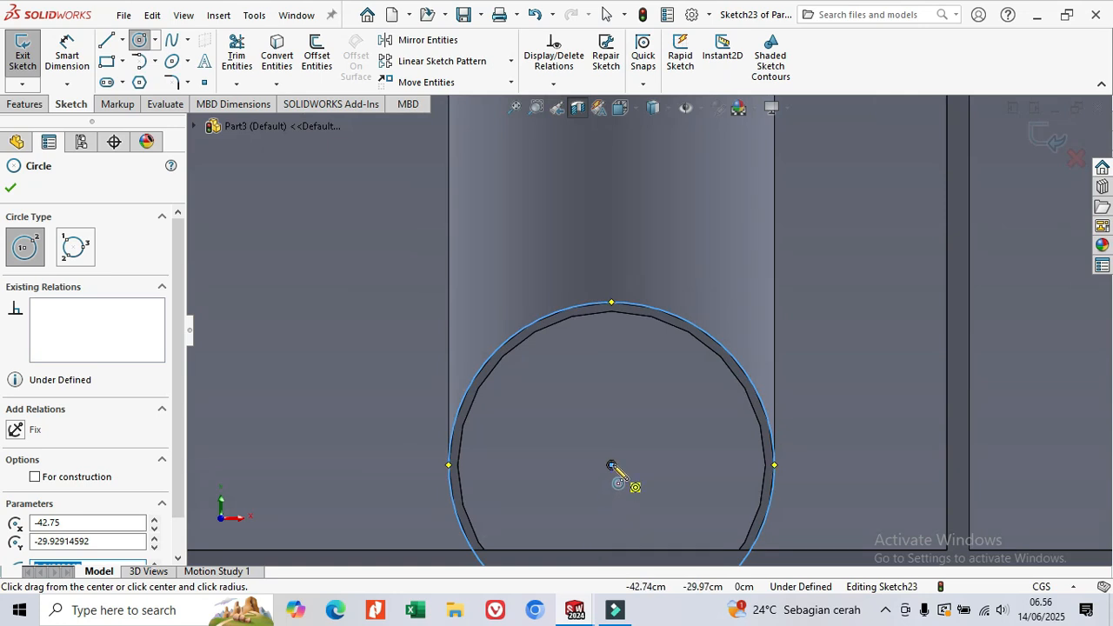
click(611, 465)
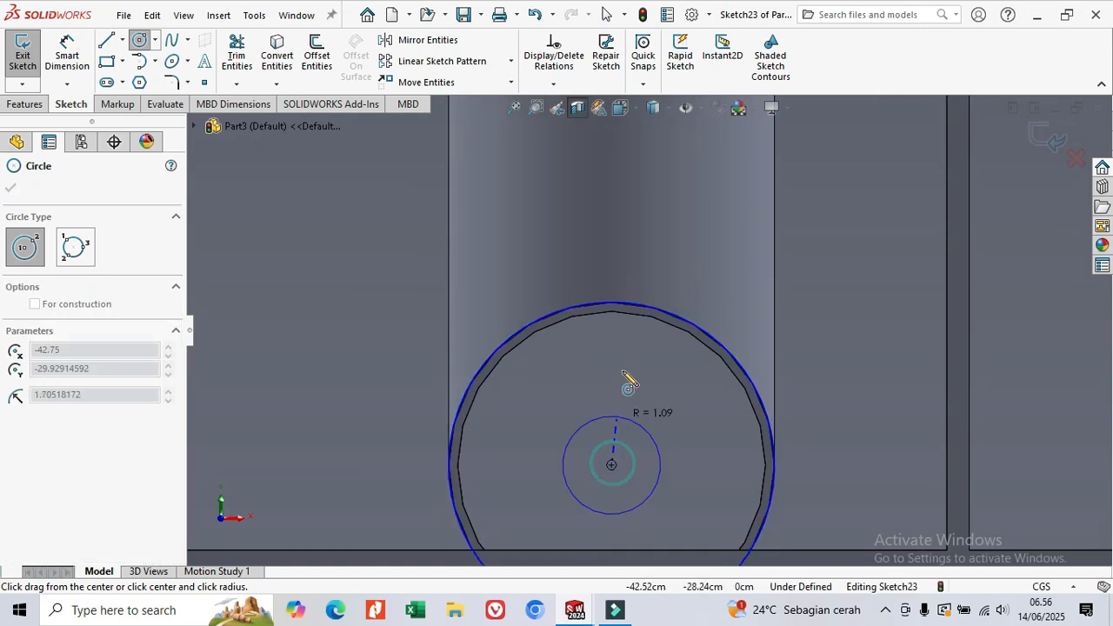
click(628, 302)
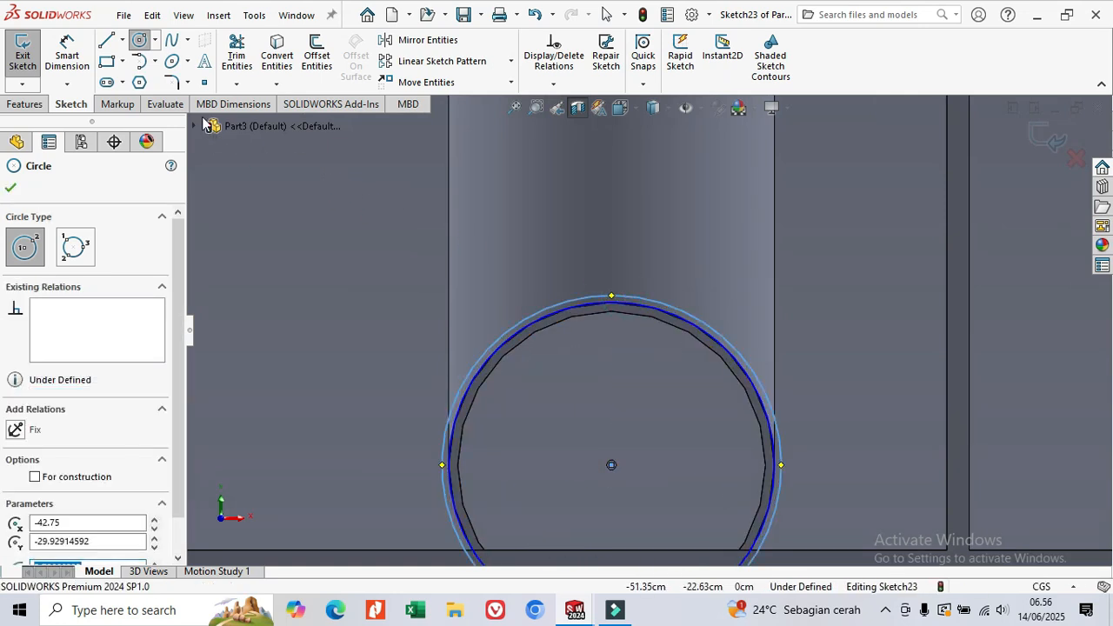
Dimension the diameter of the larger sketched circle as 0.20 cm
click(70, 55)
scroll(668, 312, down, 2)
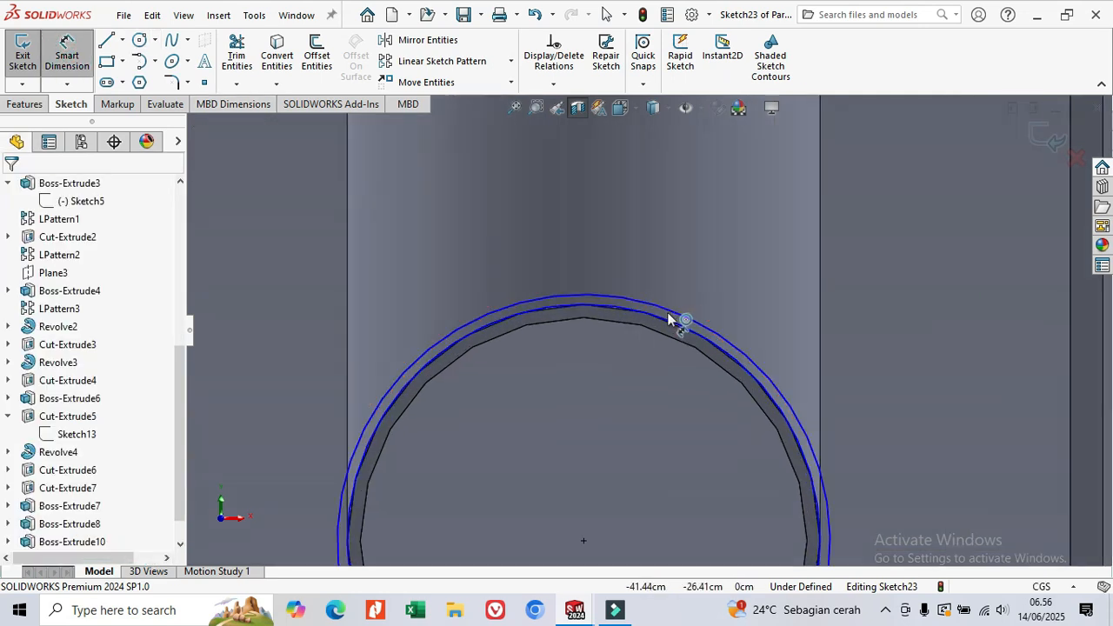
click(666, 309)
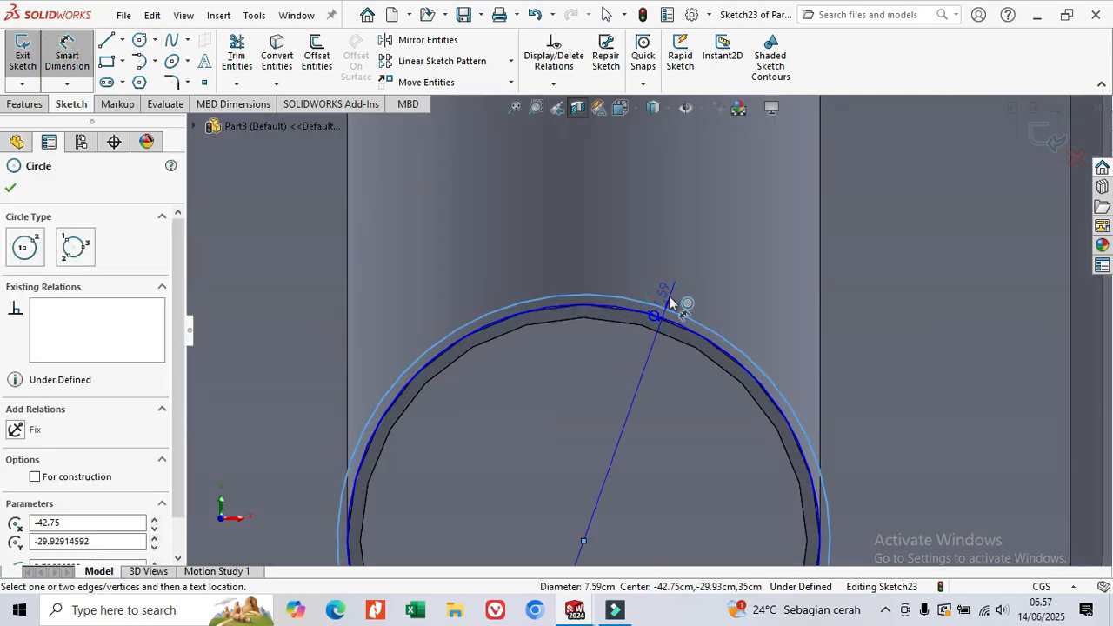
click(675, 266)
text(0.2)
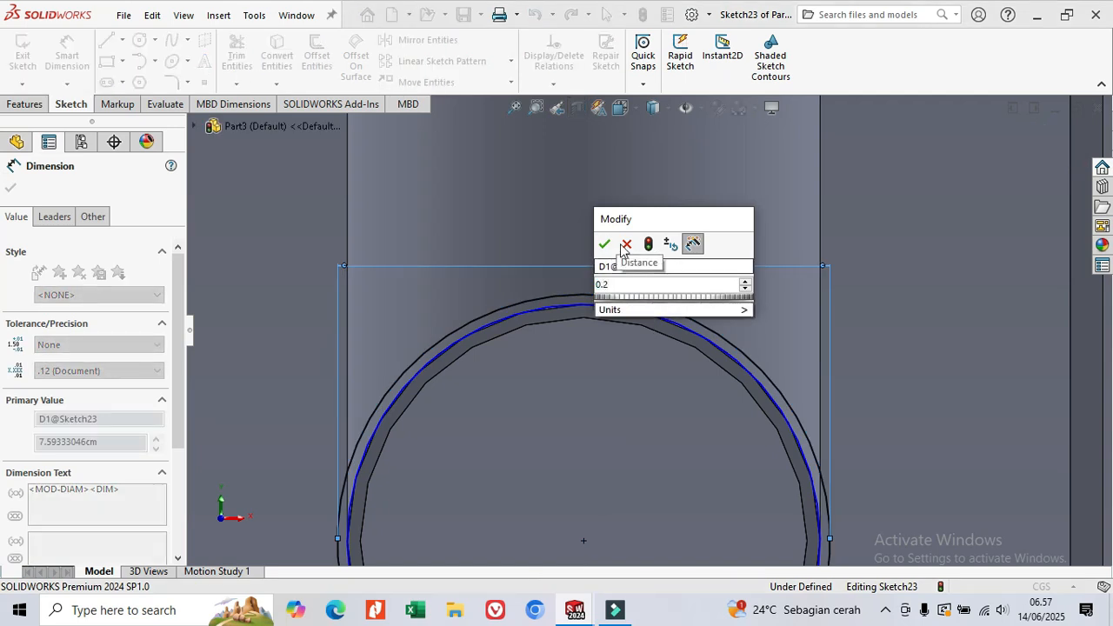
click(605, 244)
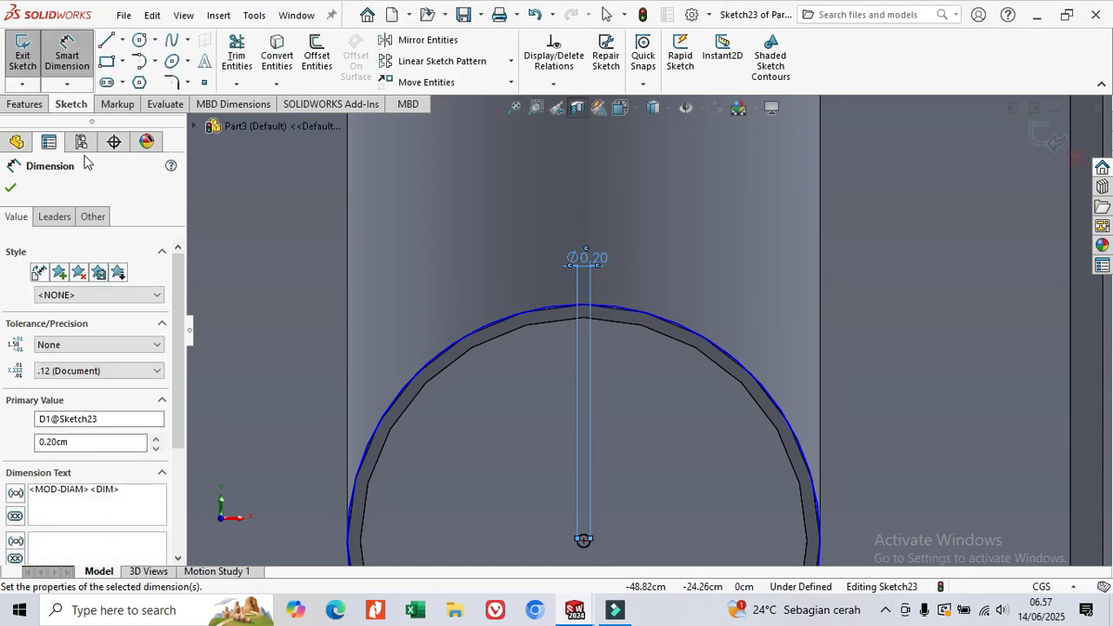
Cap the cross pipe's open end with a Blind Extruded Boss of the sketch, reversed into the pipe and 3 cm deep
click(26, 104)
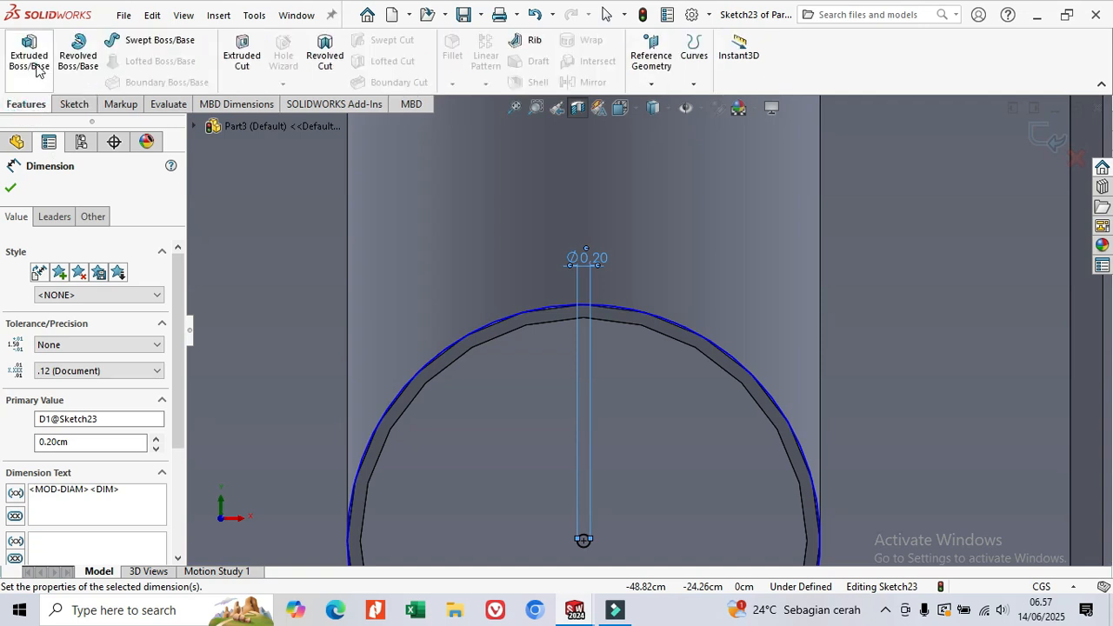
click(36, 69)
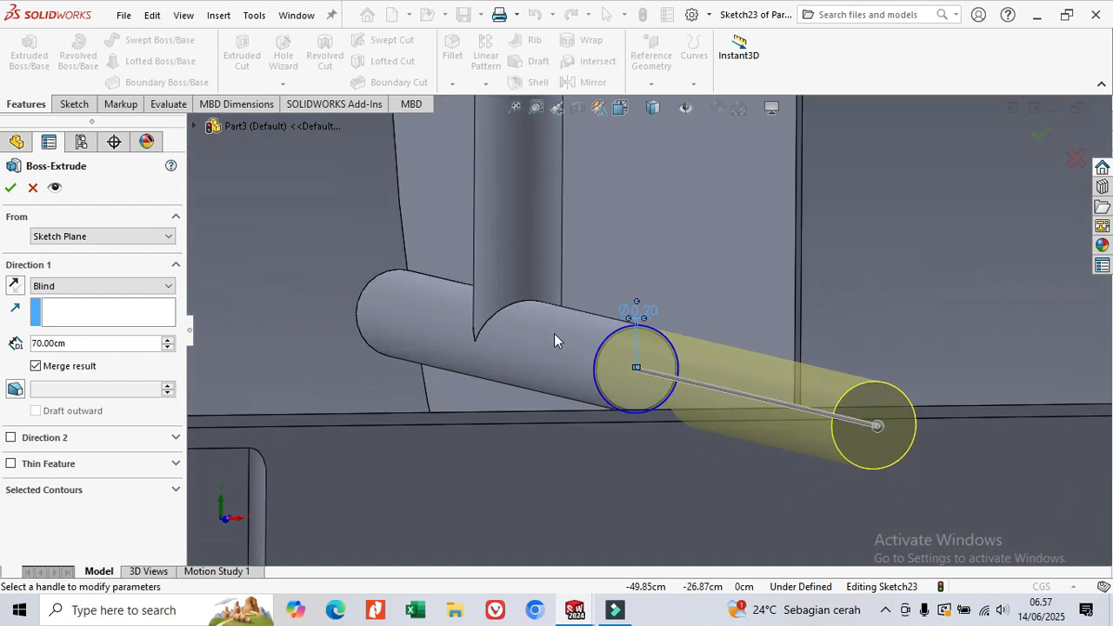
middle_drag(547, 328, 565, 346)
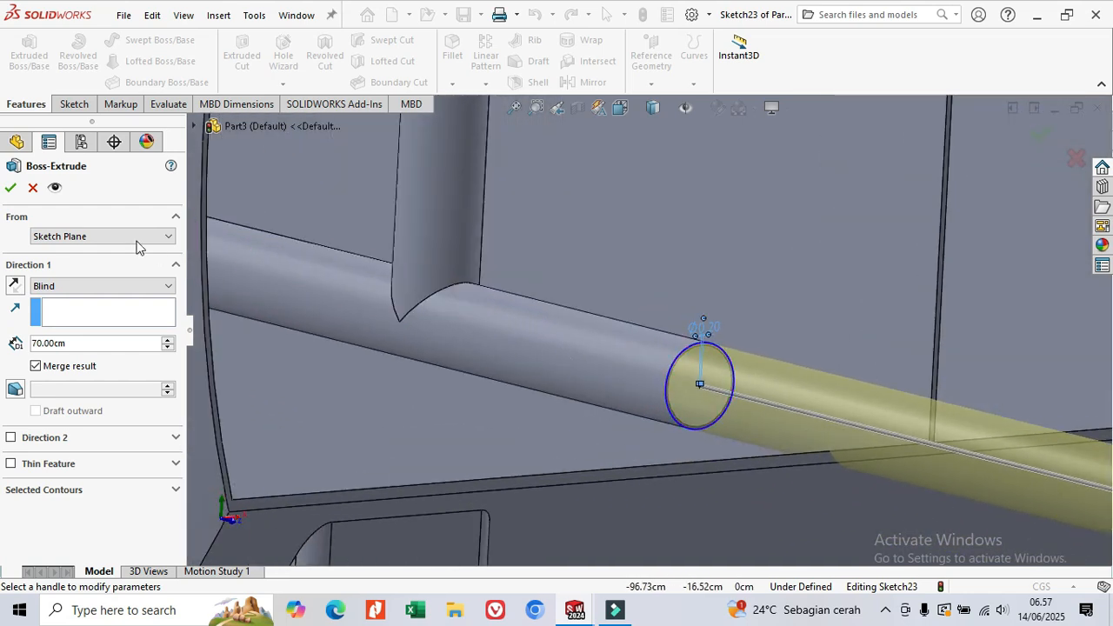
click(15, 286)
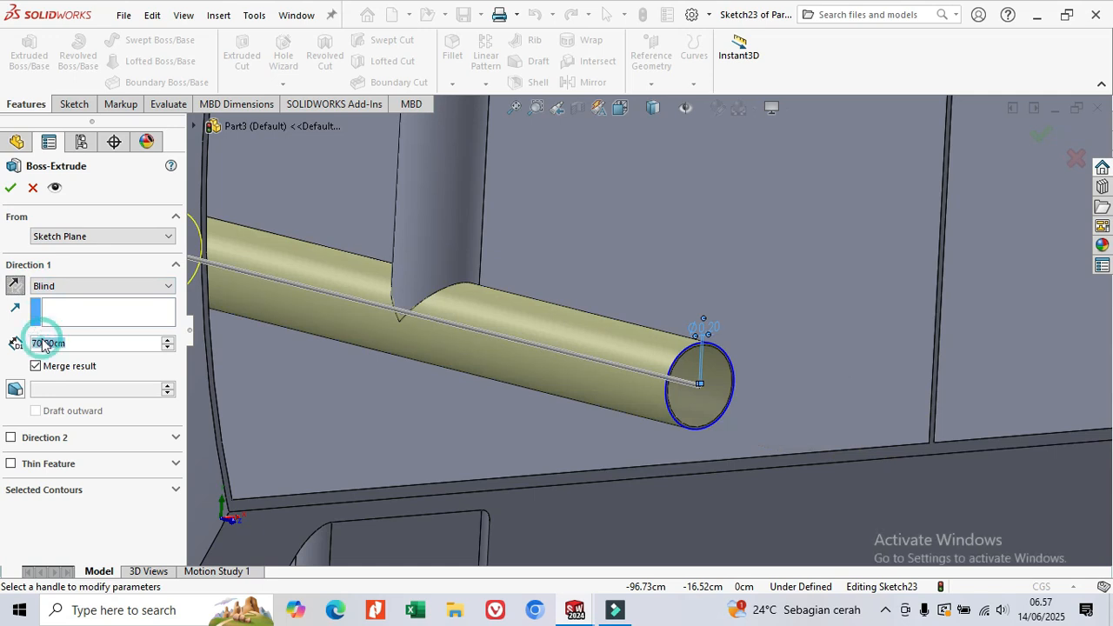
text(3)
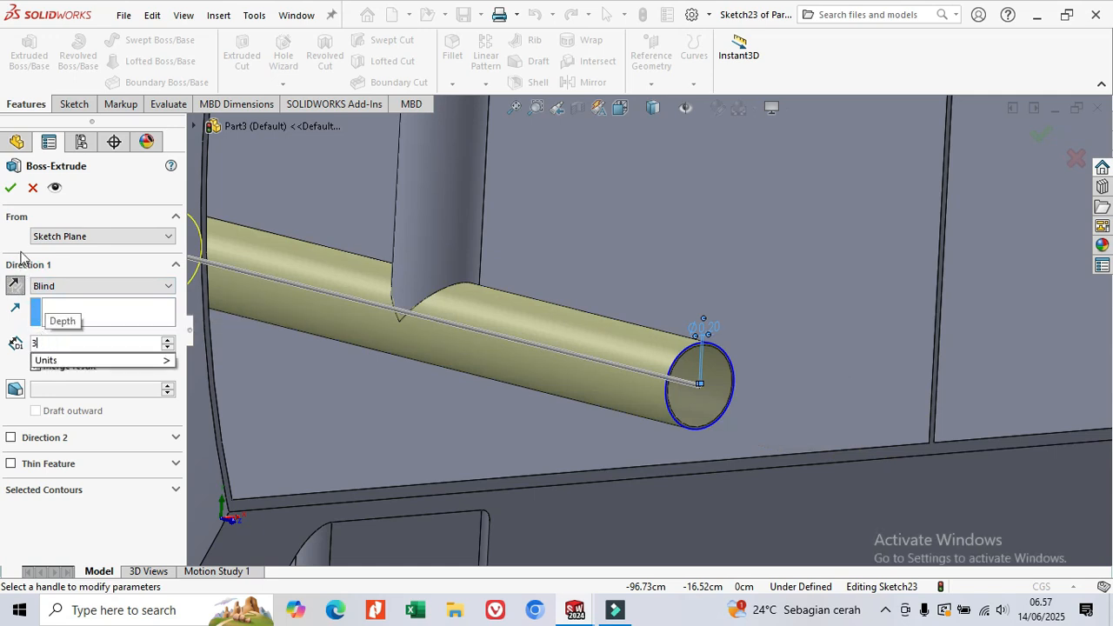
click(12, 188)
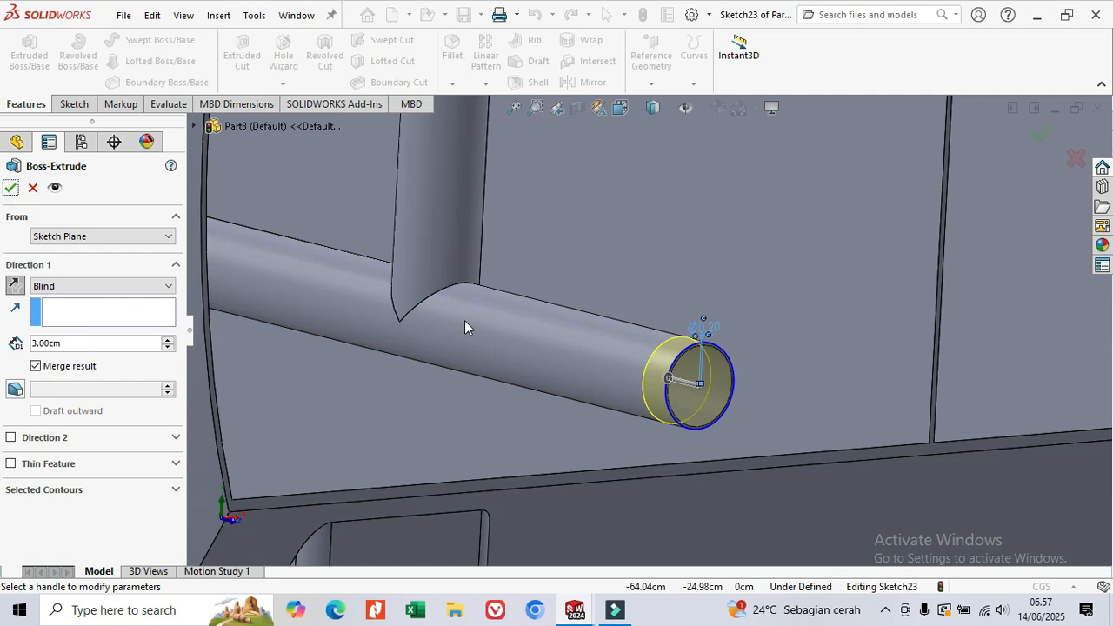
click(11, 188)
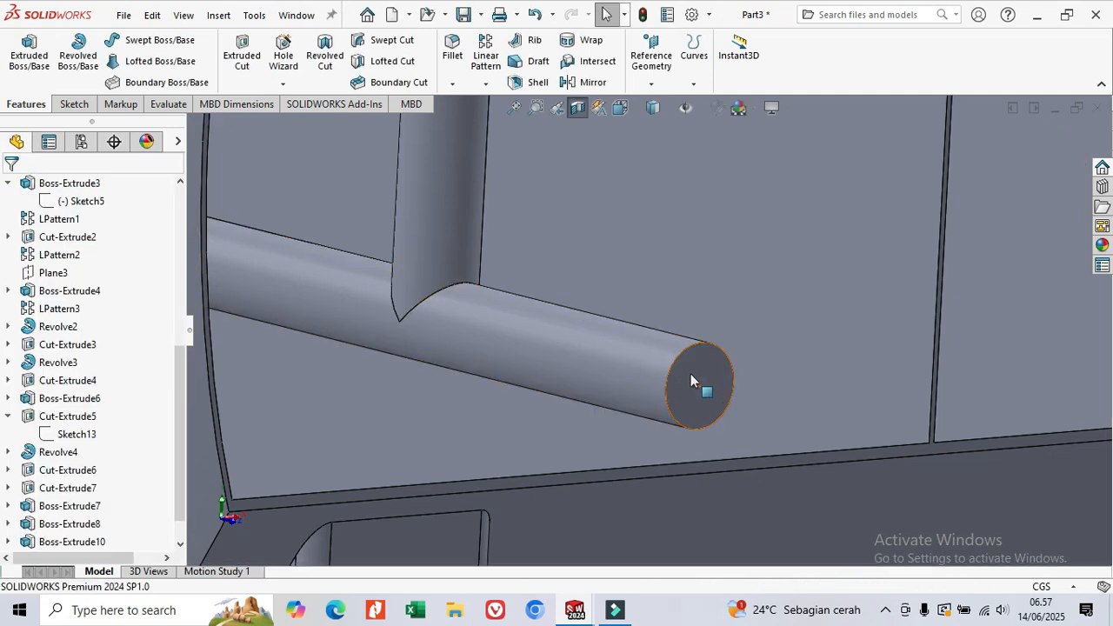
Inspect the capped end of the cross pipe, and undo the cap extrusion to return to its sketch
scroll(690, 376, down, 2)
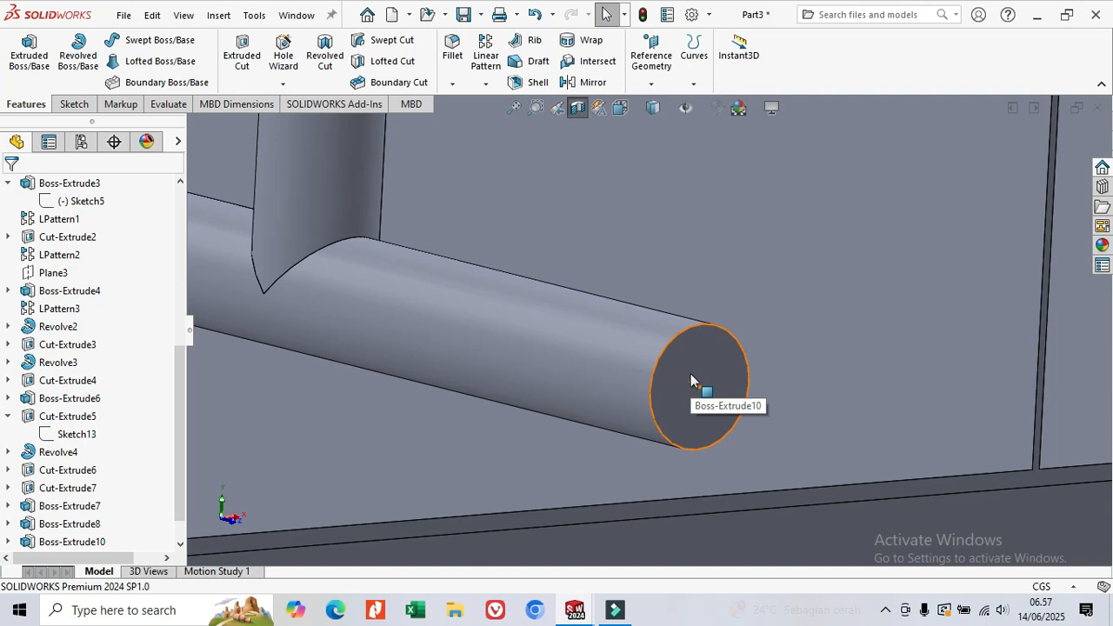
scroll(691, 381, up, 3)
middle_drag(690, 381, 574, 348)
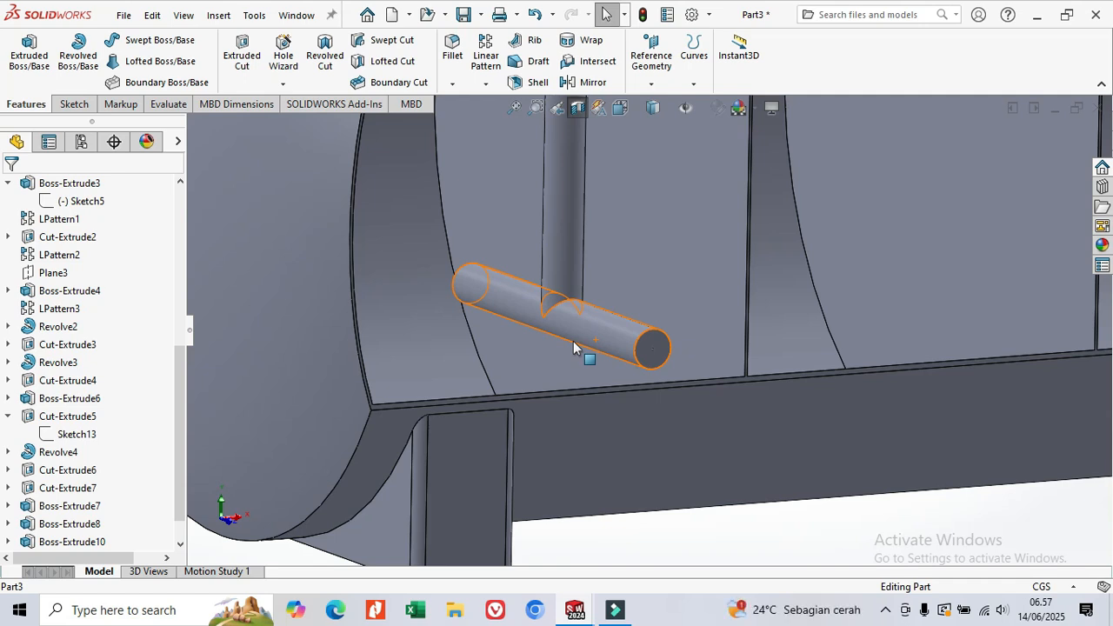
key(ctrl+z)
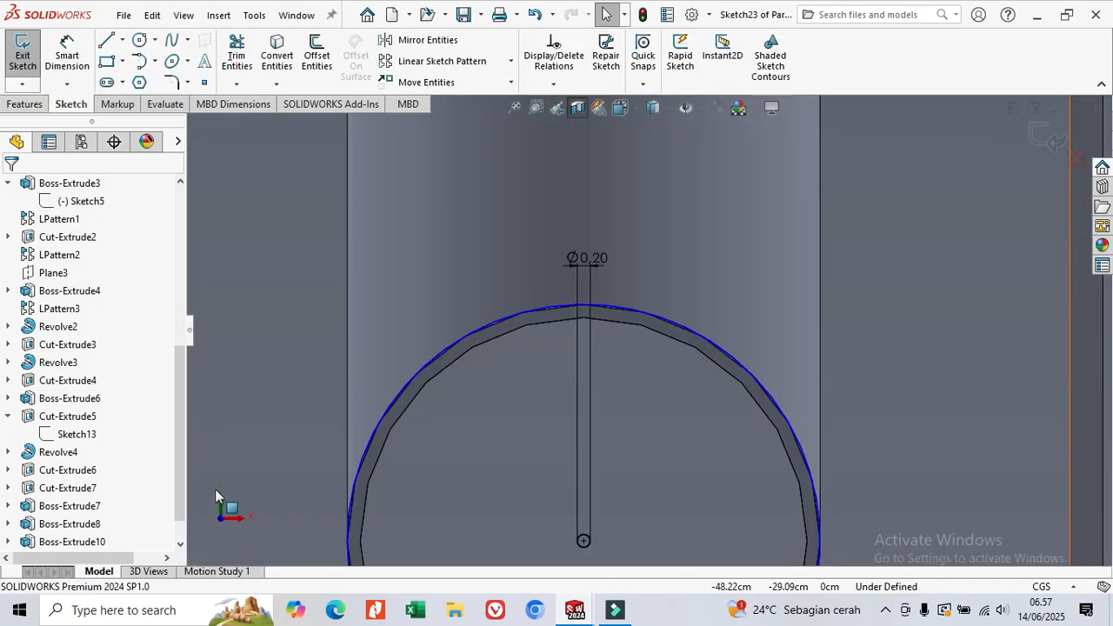
scroll(426, 496, up, 3)
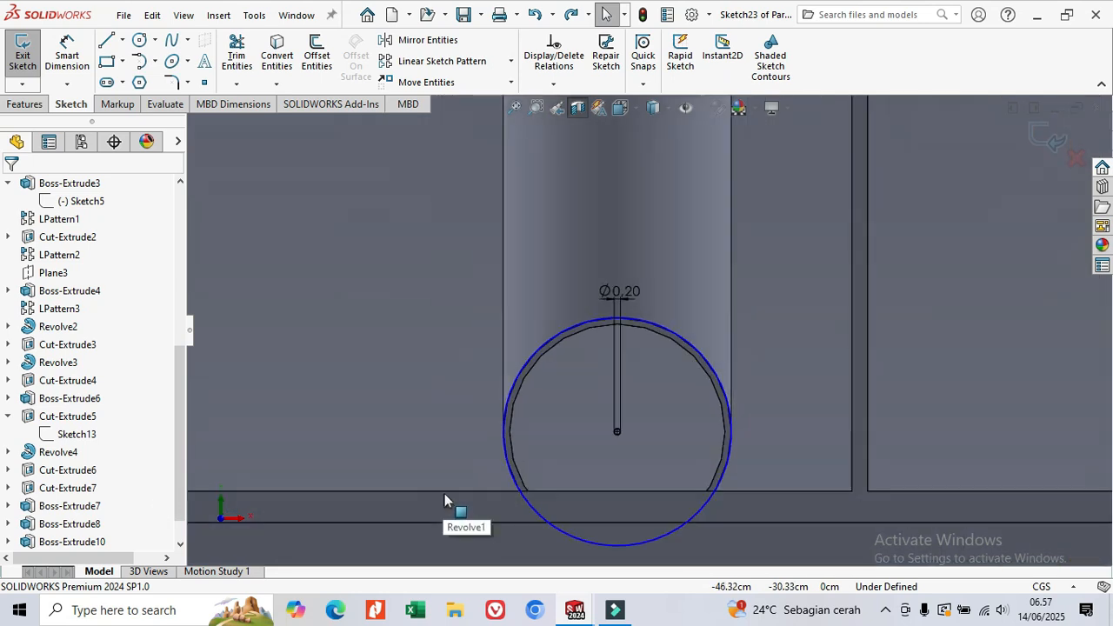
mouse_move(563, 420)
middle_down()
mouse_move(571, 423)
mouse_move(556, 416)
middle_up()
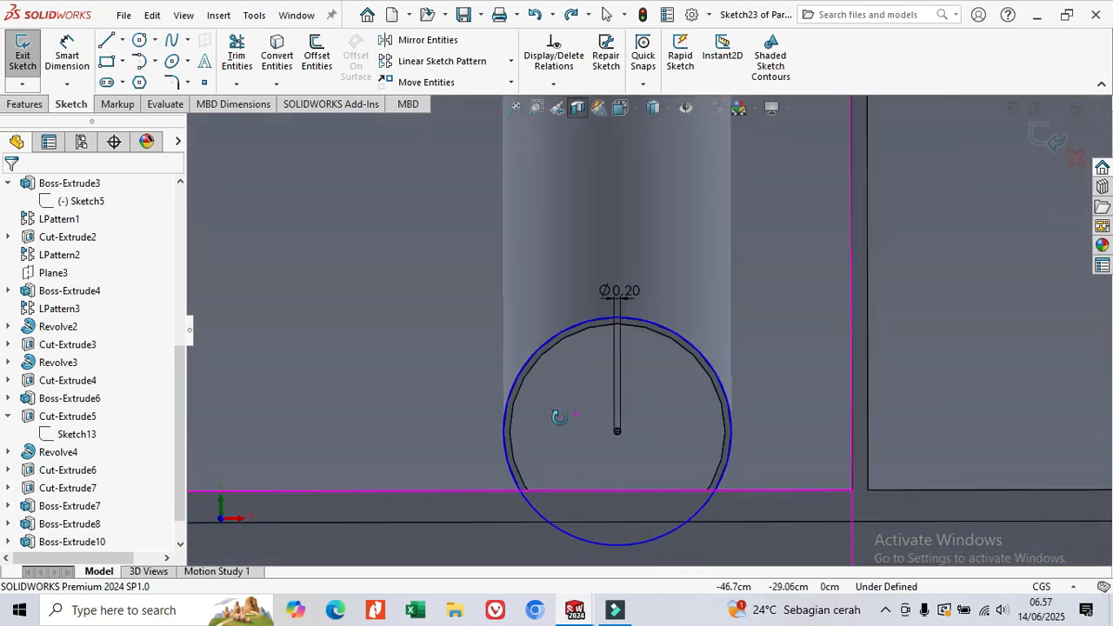
Cap the cross pipe's open end again with a Blind Extruded Boss, reversed into the pipe and 3 cm deep
click(138, 41)
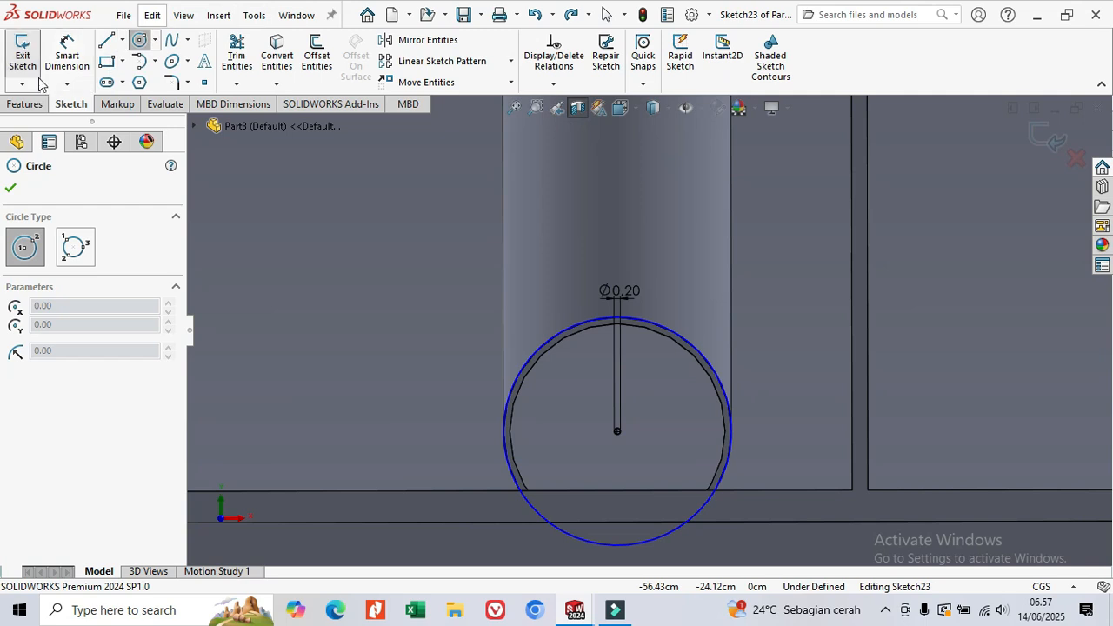
click(26, 104)
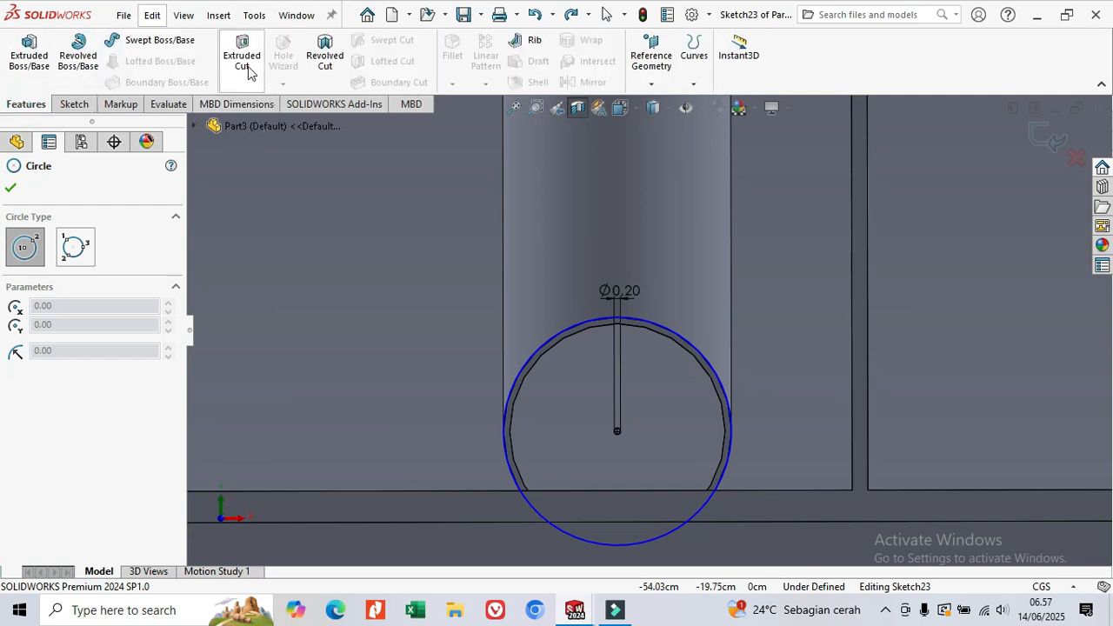
click(34, 62)
middle_drag(561, 339, 613, 370)
middle_drag(792, 400, 826, 416)
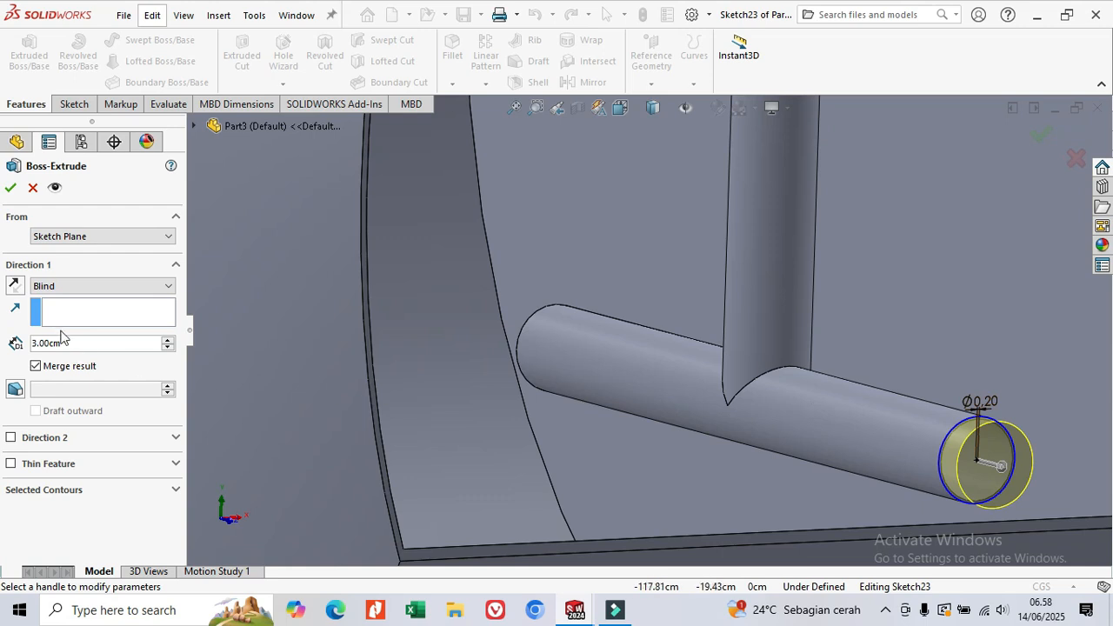
click(14, 285)
middle_drag(873, 448, 845, 432)
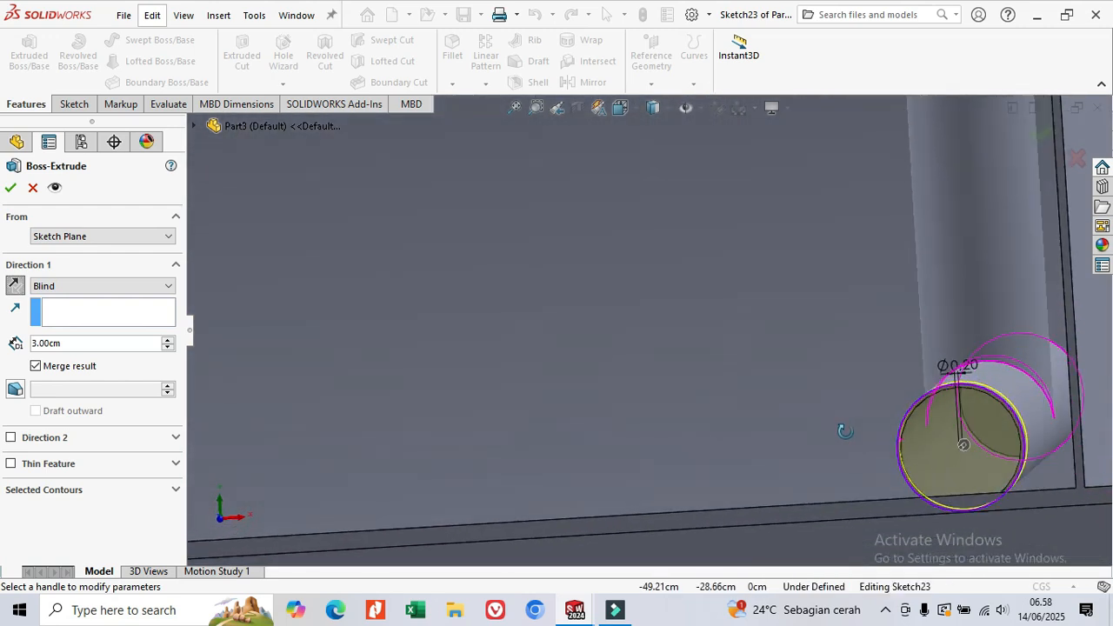
mouse_move(1006, 437)
middle_down()
mouse_move(1000, 448)
mouse_move(1019, 461)
mouse_move(1001, 435)
middle_up()
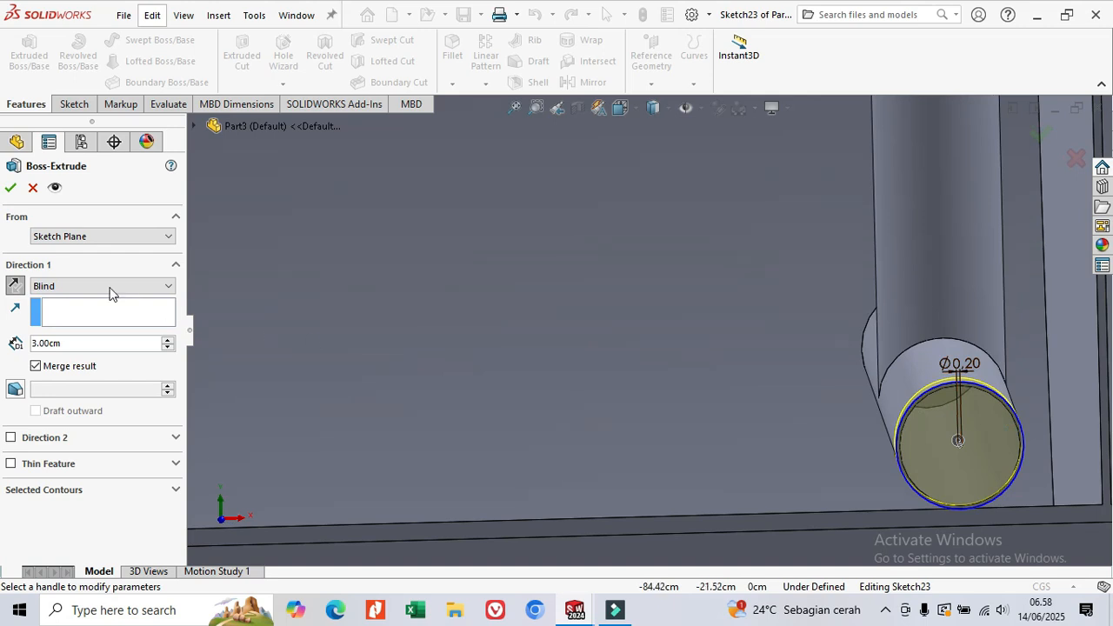
click(10, 189)
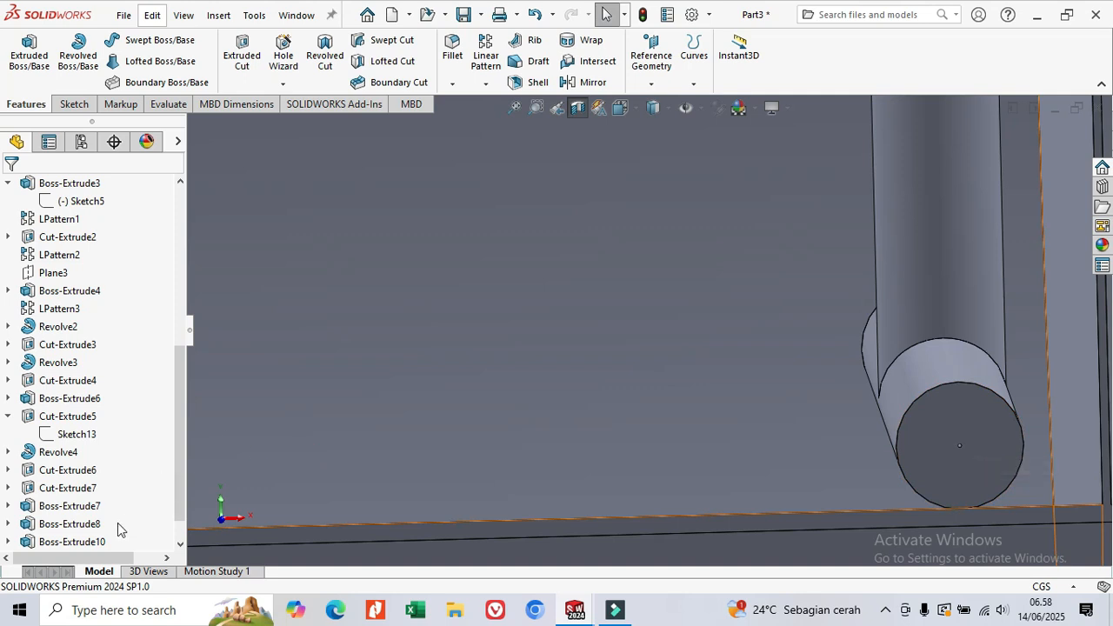
Open the cross pipe's circle sketch, examine it and exit without editing it
click(7, 542)
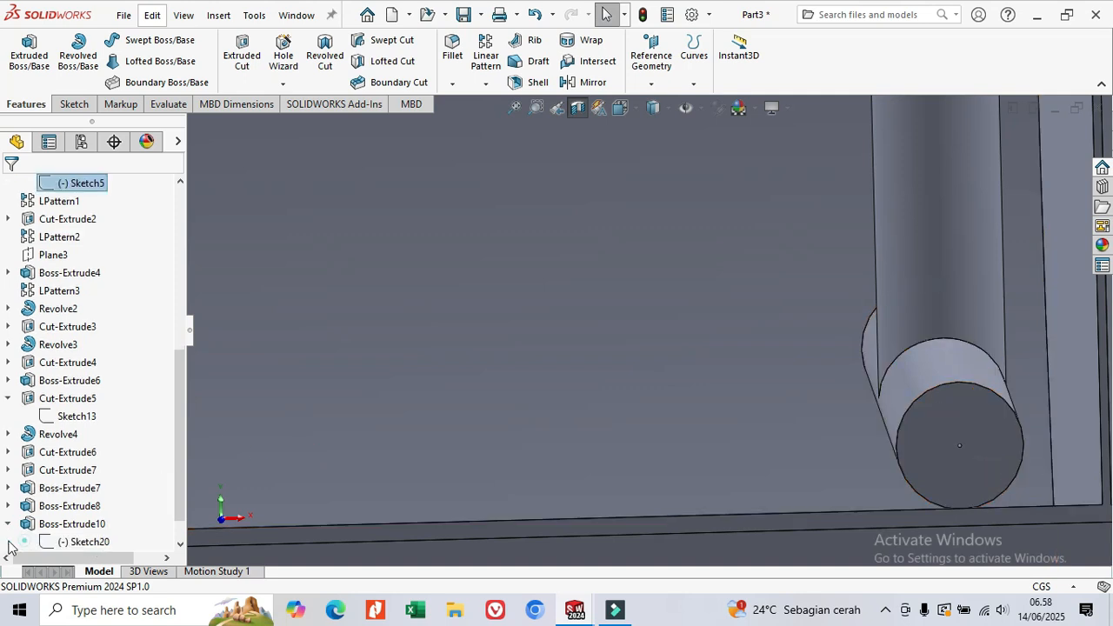
click(83, 542)
click(94, 495)
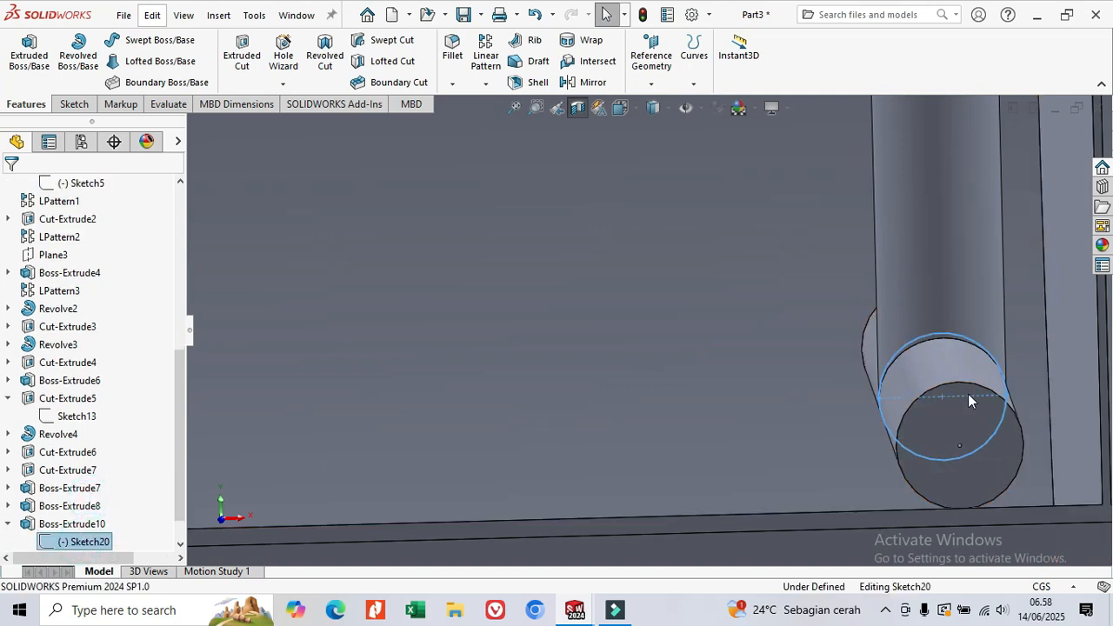
scroll(565, 419, down, 10)
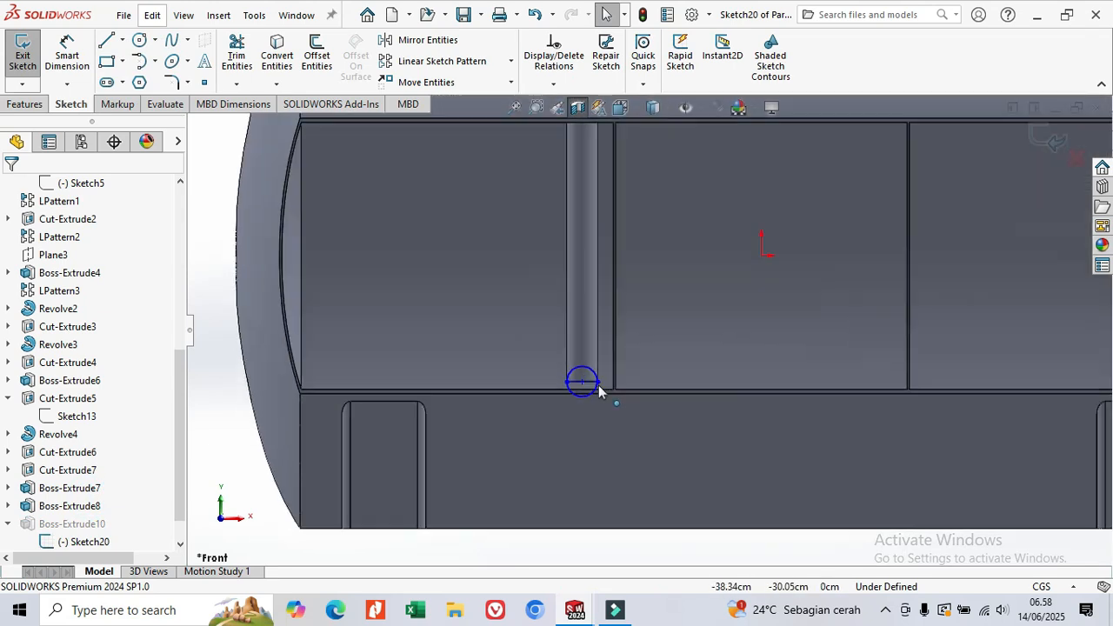
scroll(593, 385, down, 1)
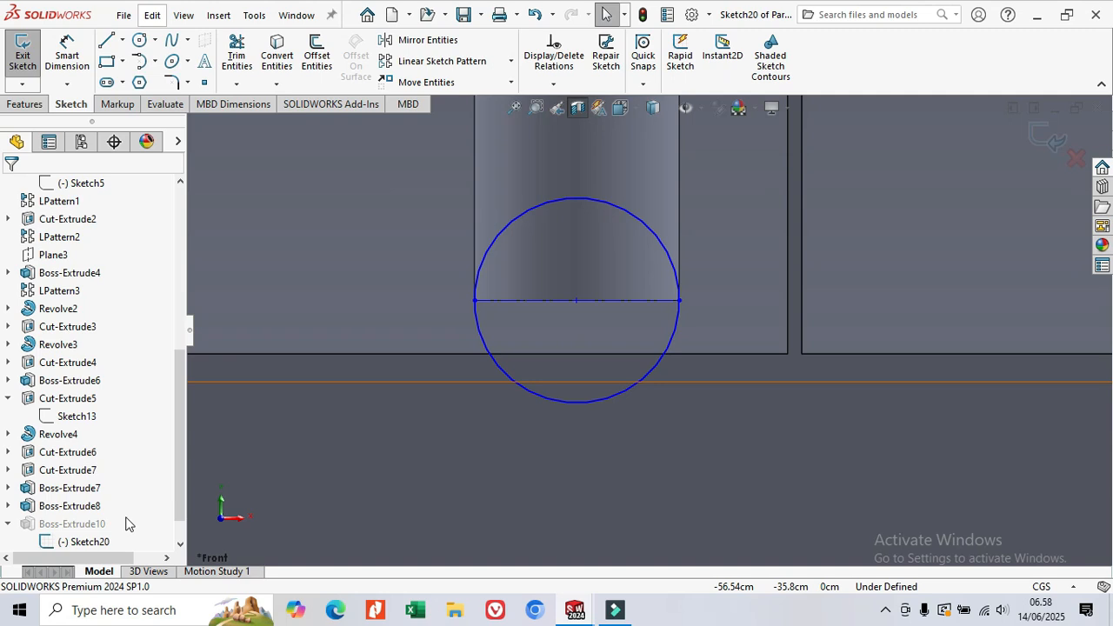
click(23, 54)
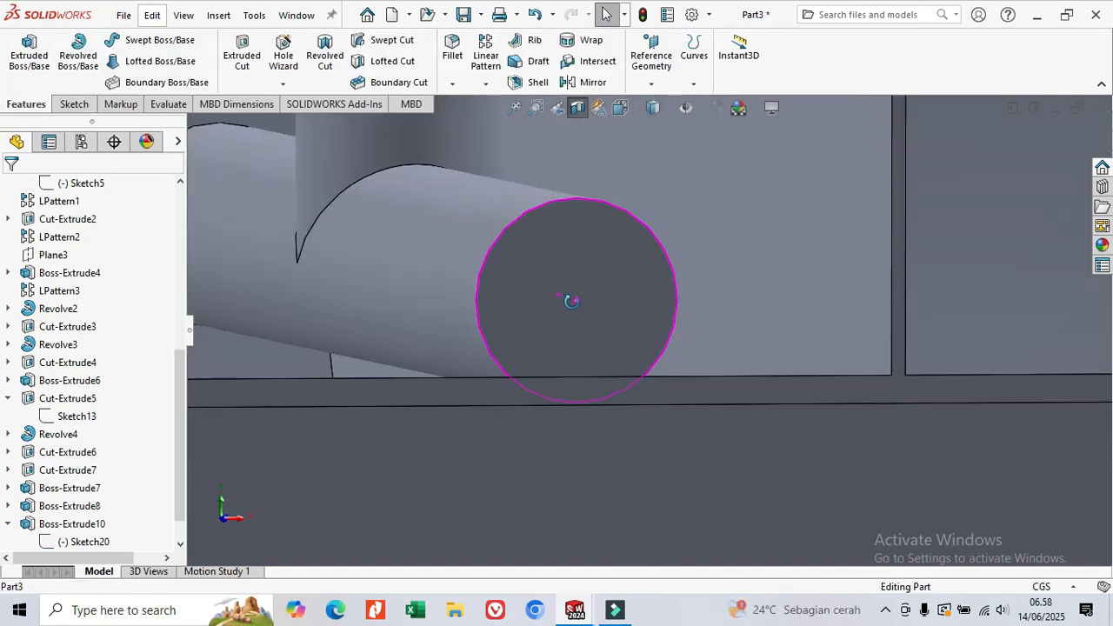
Find the end cap's extrusion among the pipe features and open its sketch for editing
click(581, 304)
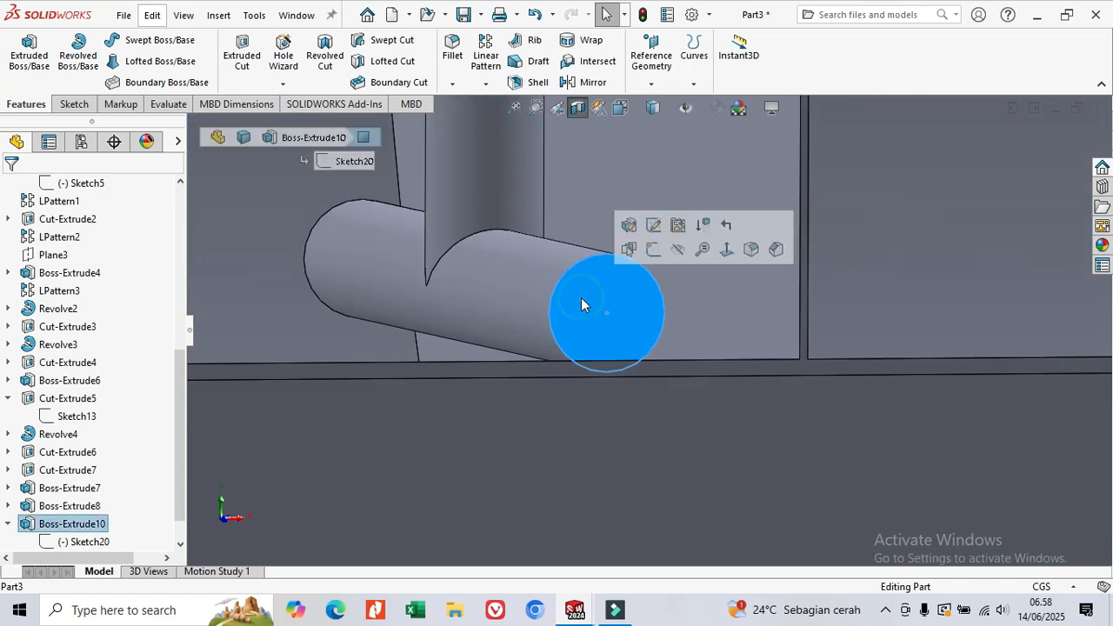
click(97, 543)
click(87, 524)
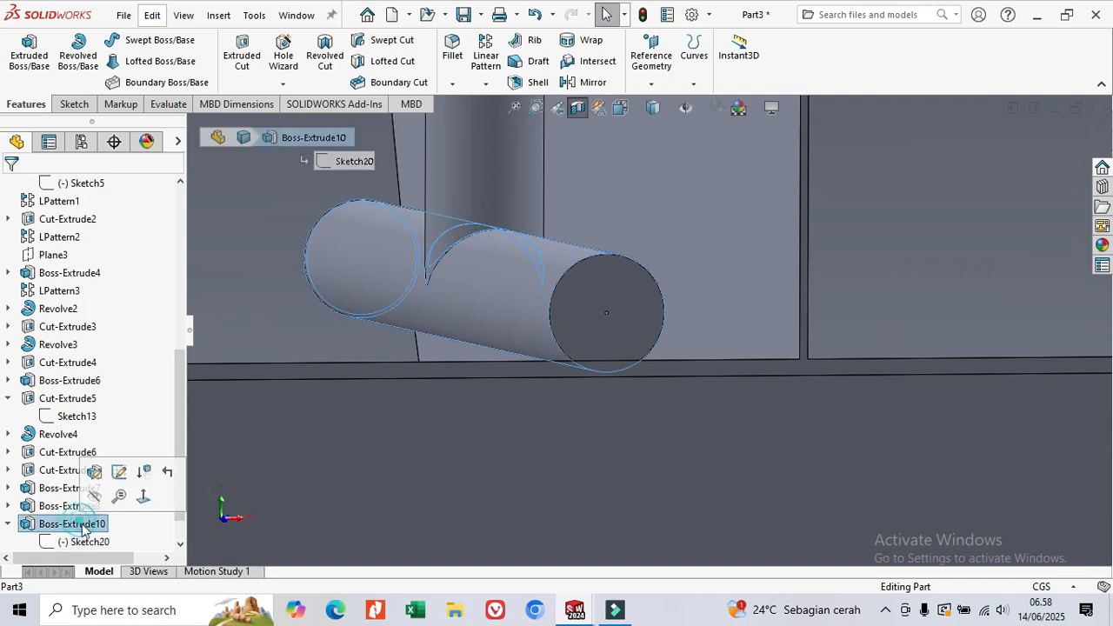
scroll(87, 533, down, 1)
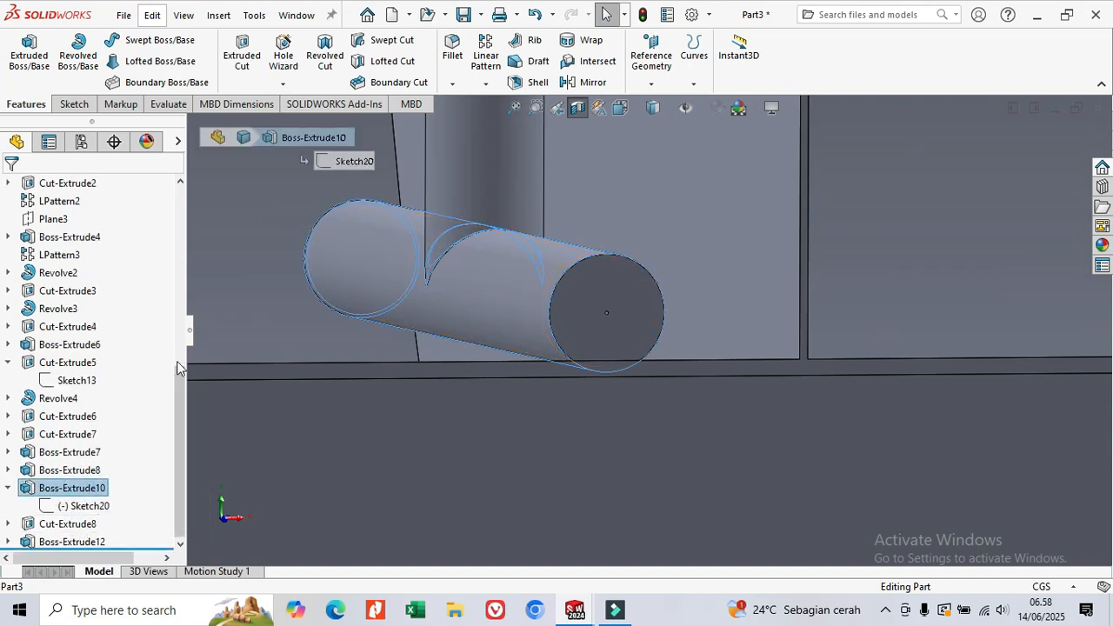
click(86, 543)
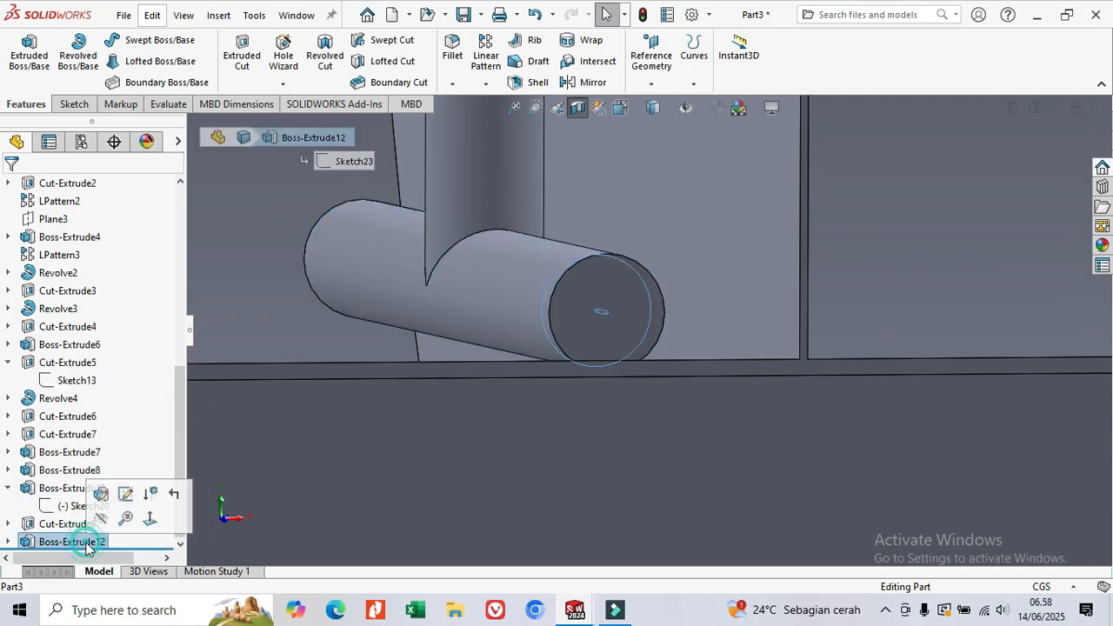
click(9, 543)
click(71, 541)
click(81, 497)
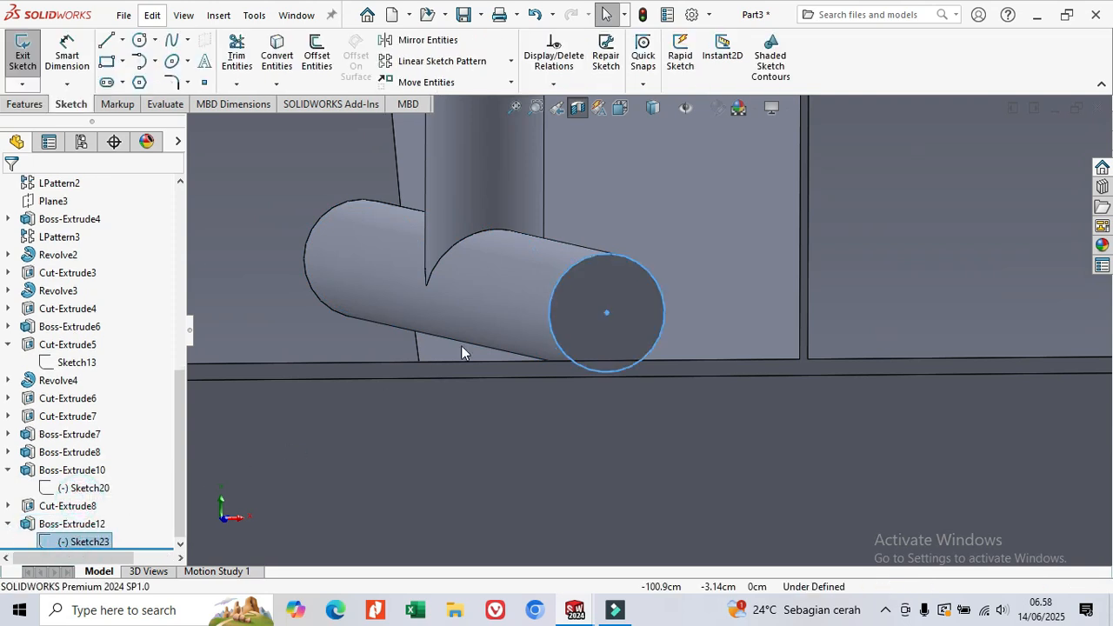
scroll(586, 409, down, 10)
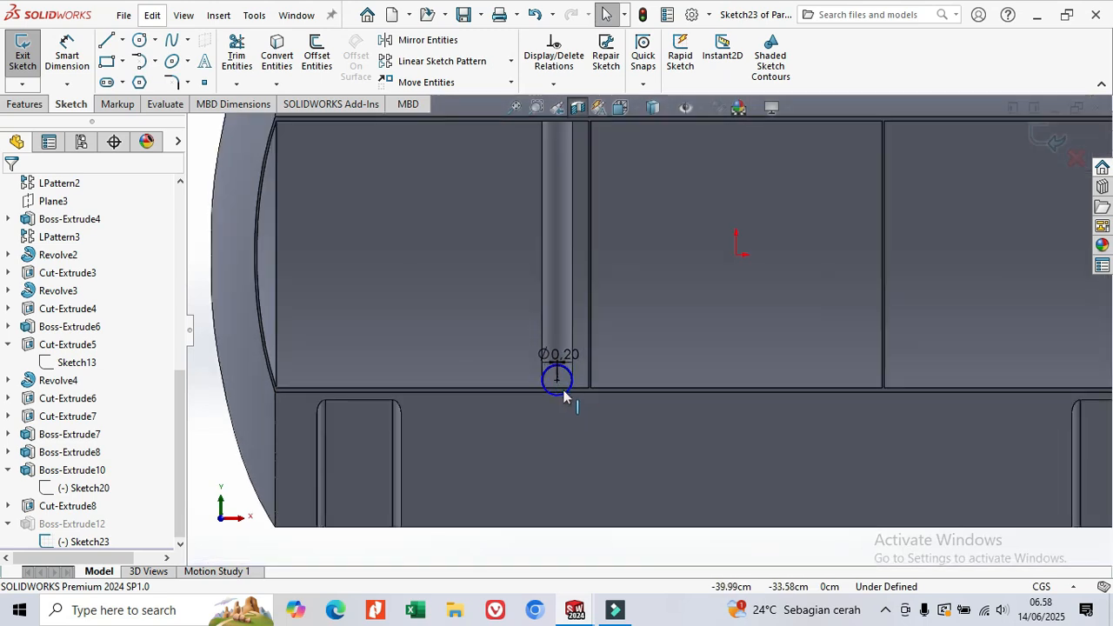
scroll(557, 353, down, 3)
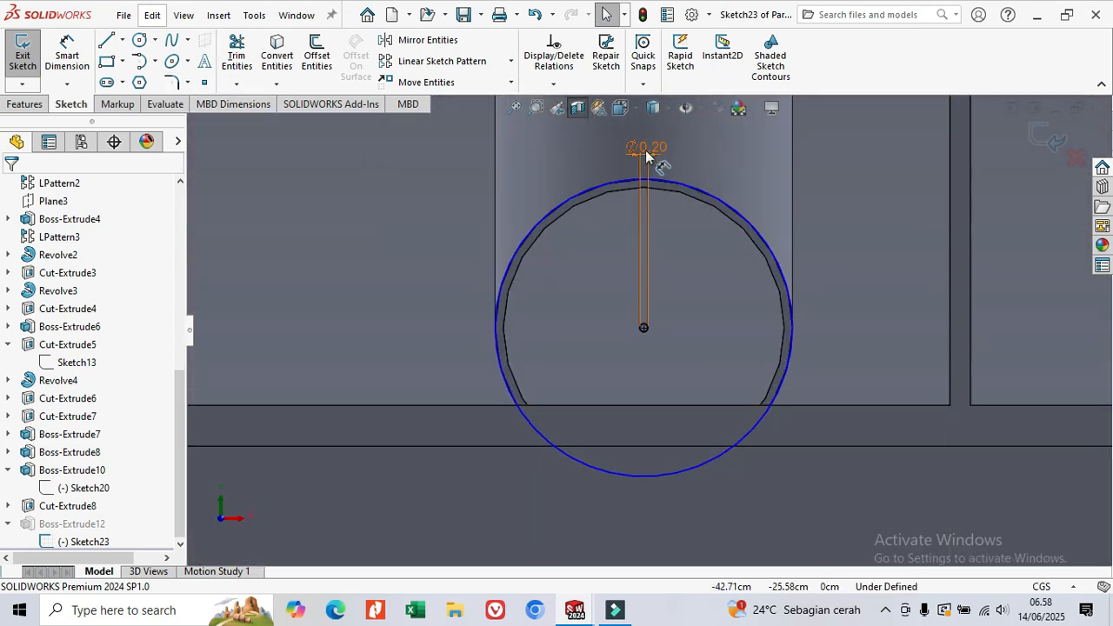
Draw a circle of about 3.9 cm radius concentric with the cap's circle and dimension the gap between them as 0.20 cm
click(139, 40)
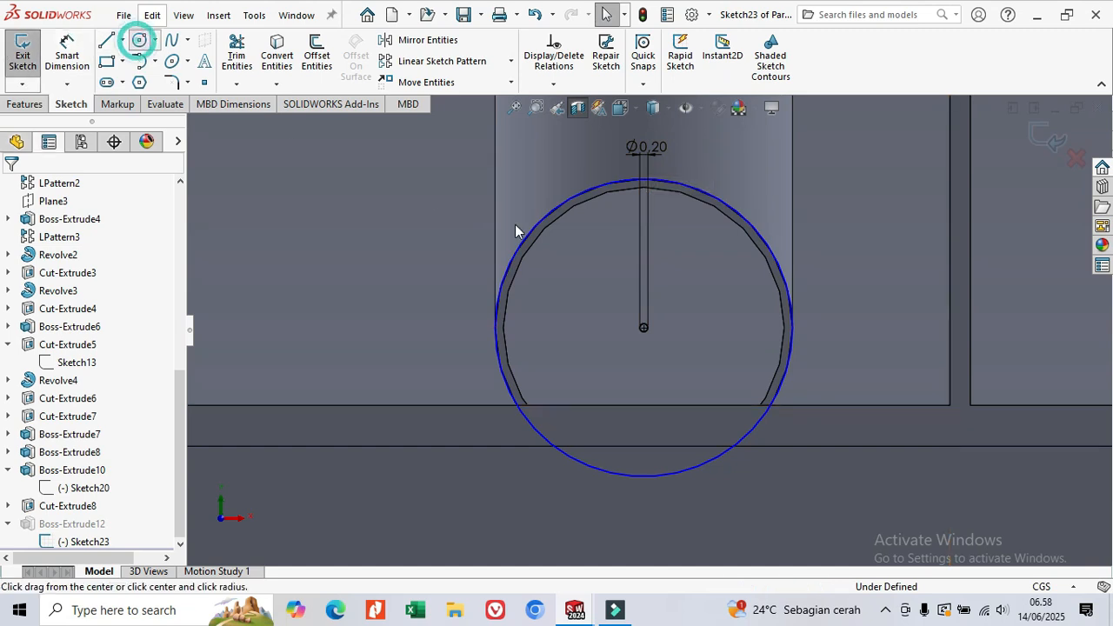
click(644, 329)
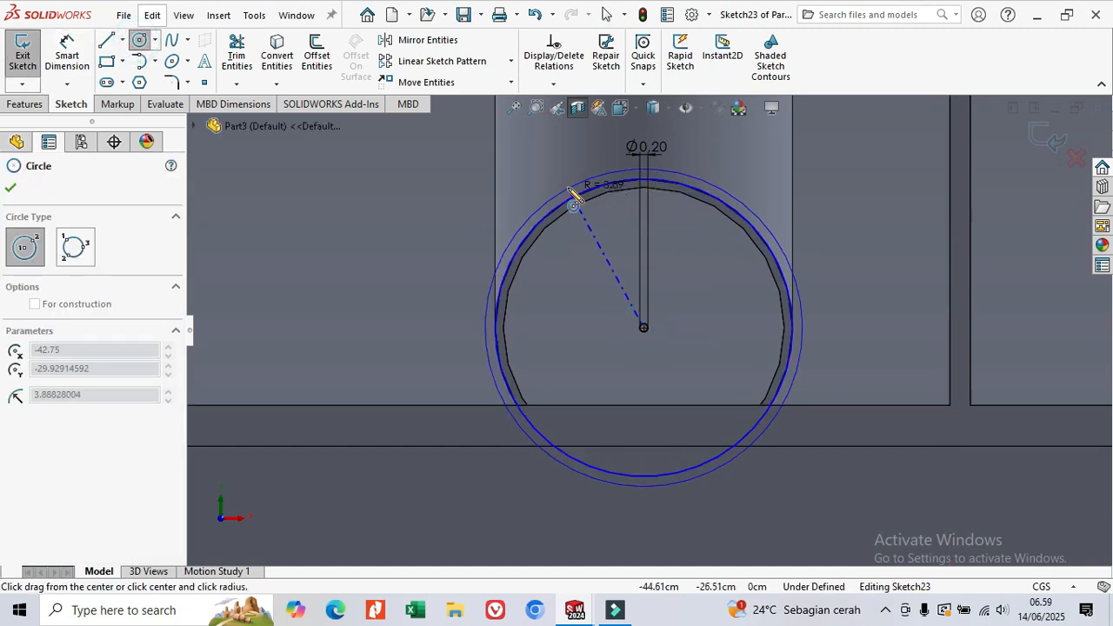
click(573, 186)
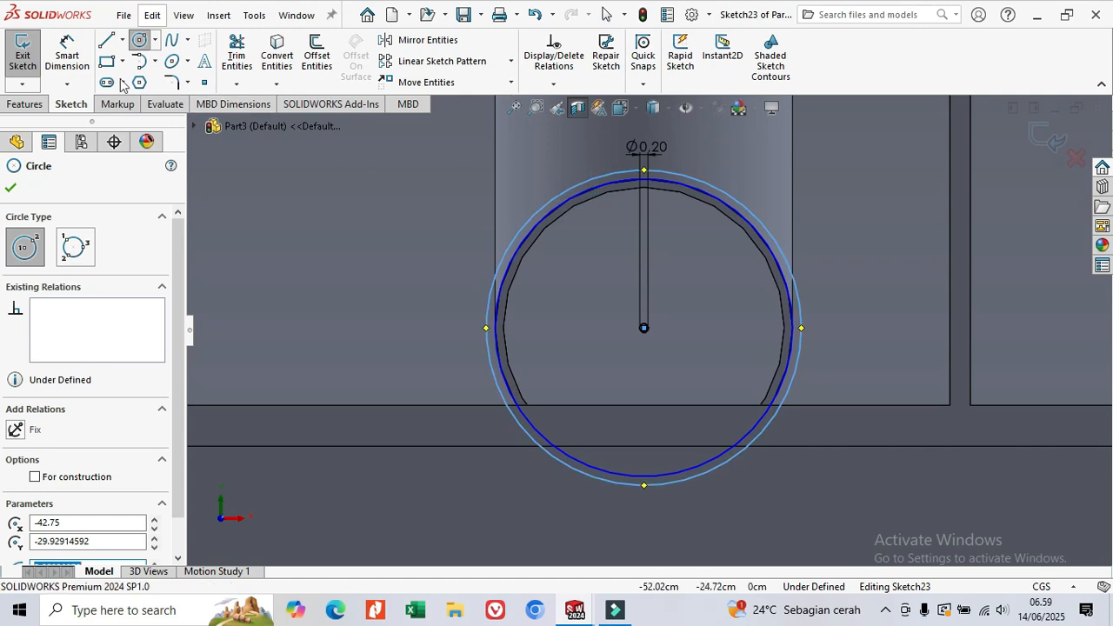
click(67, 57)
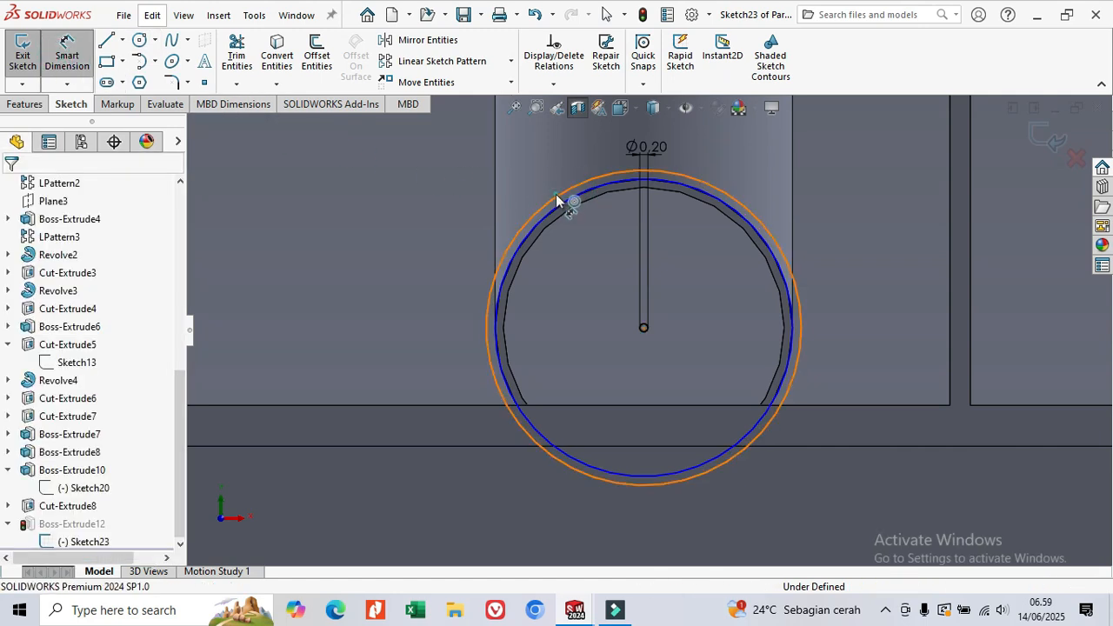
click(564, 202)
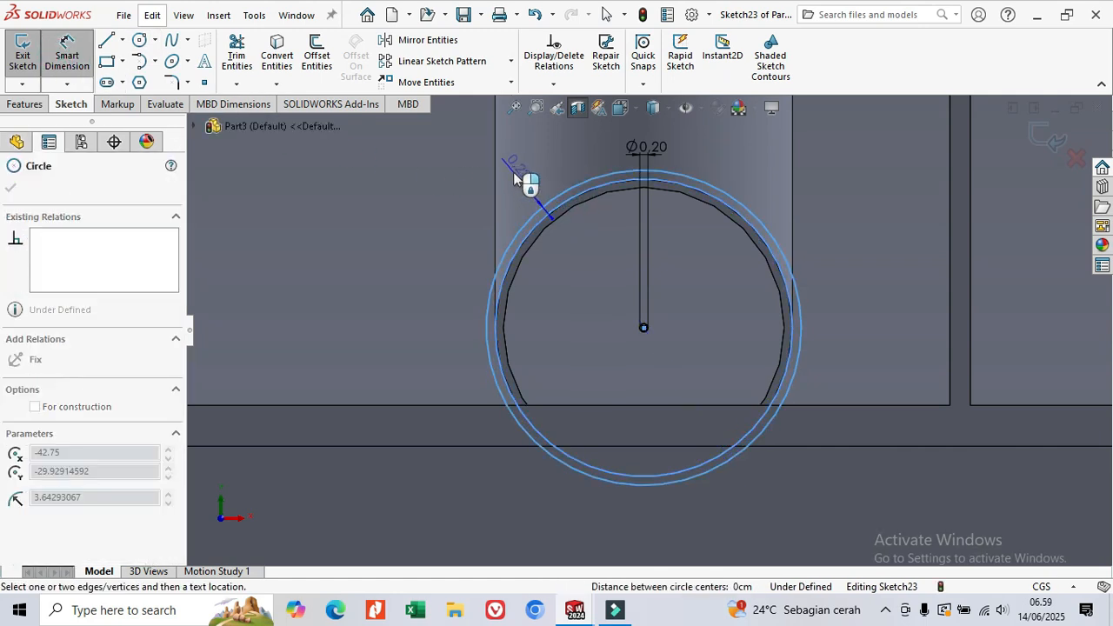
click(515, 178)
text(0.2)
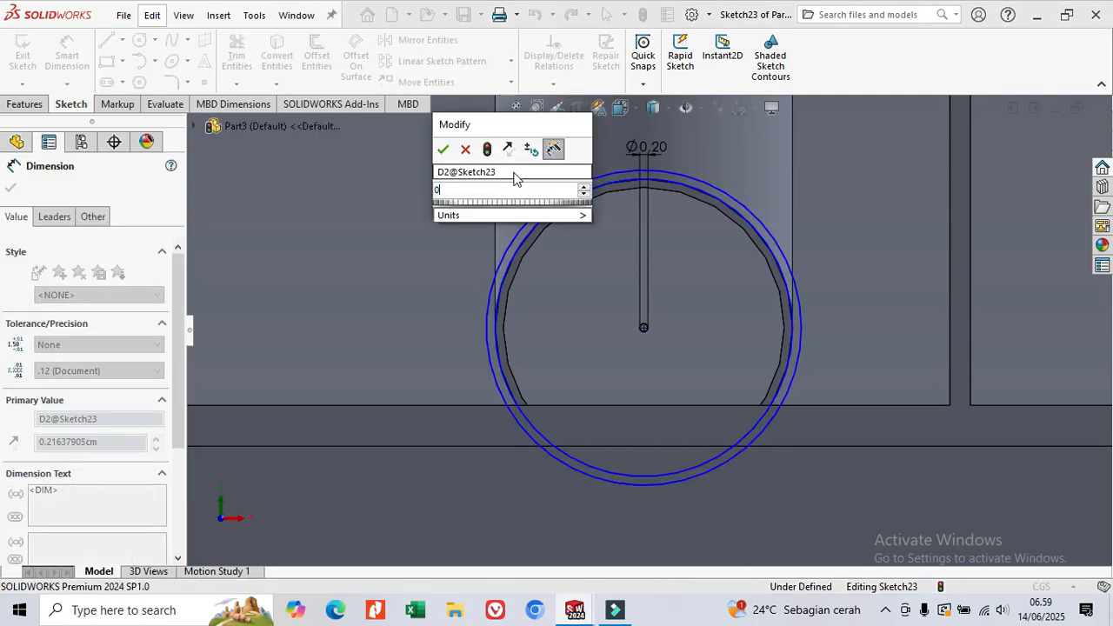
click(441, 149)
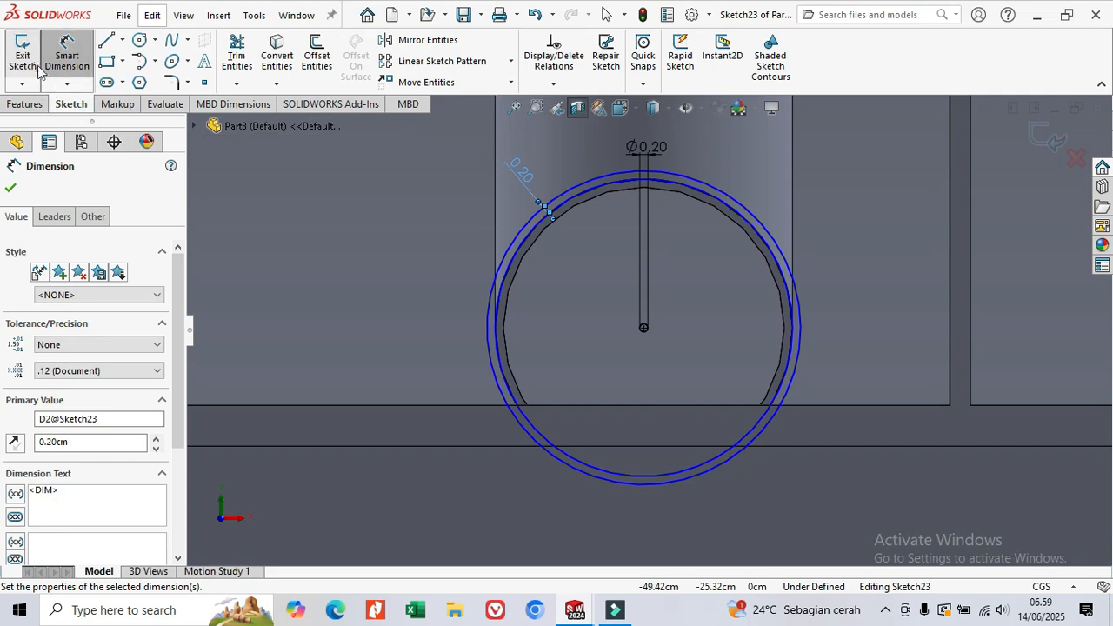
Exit the cap sketch, rebuild the part anyway, and inspect the cross pipe's end
click(23, 54)
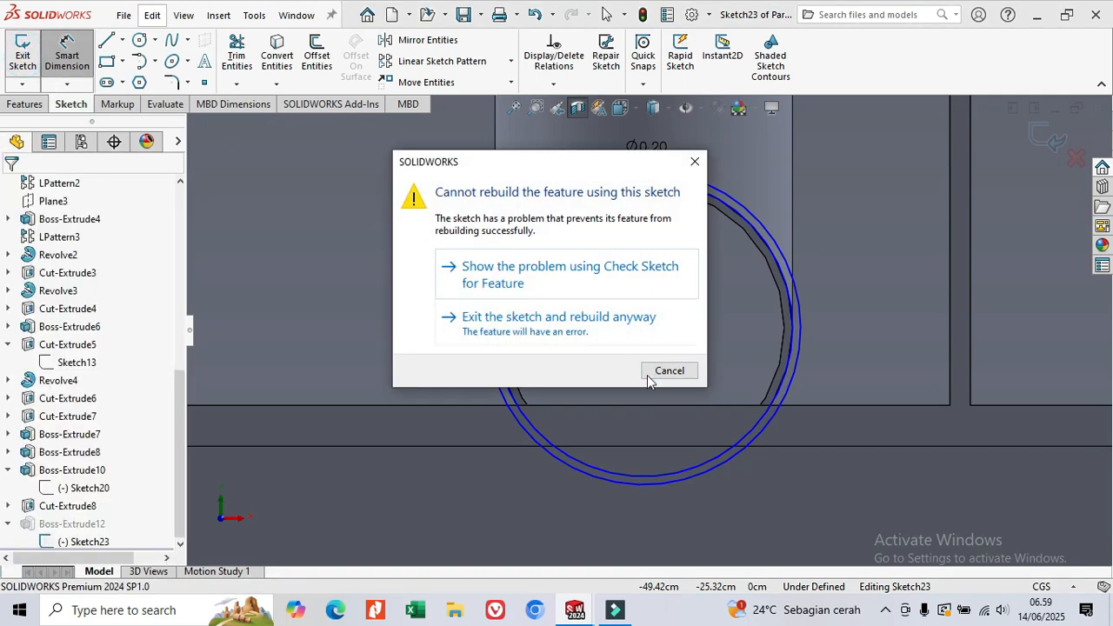
click(526, 323)
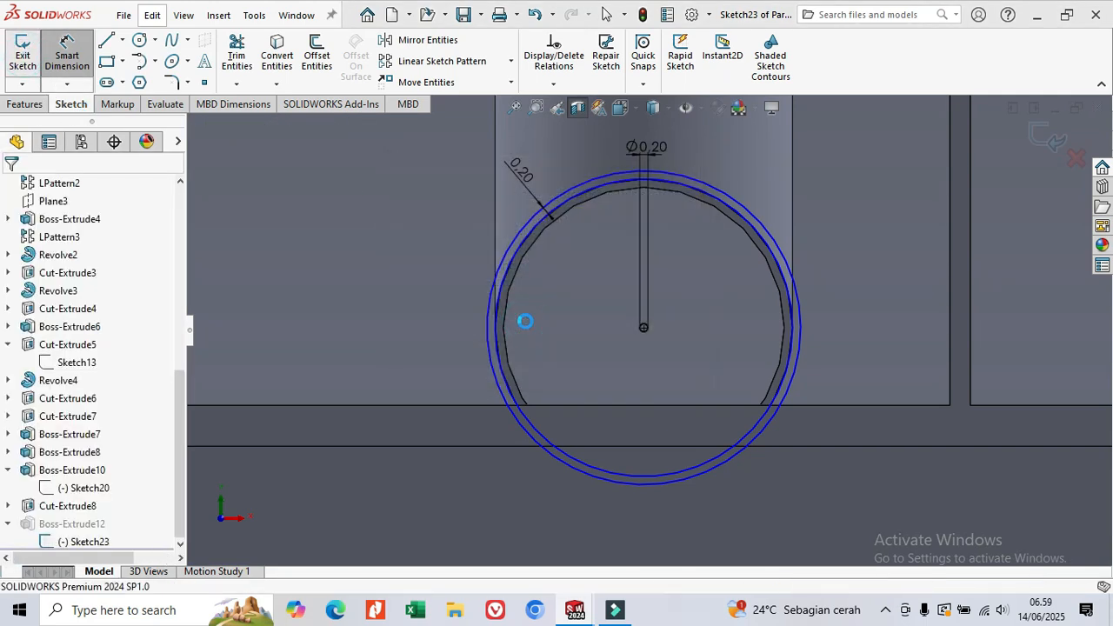
middle_drag(476, 288, 496, 299)
scroll(749, 347, up, 9)
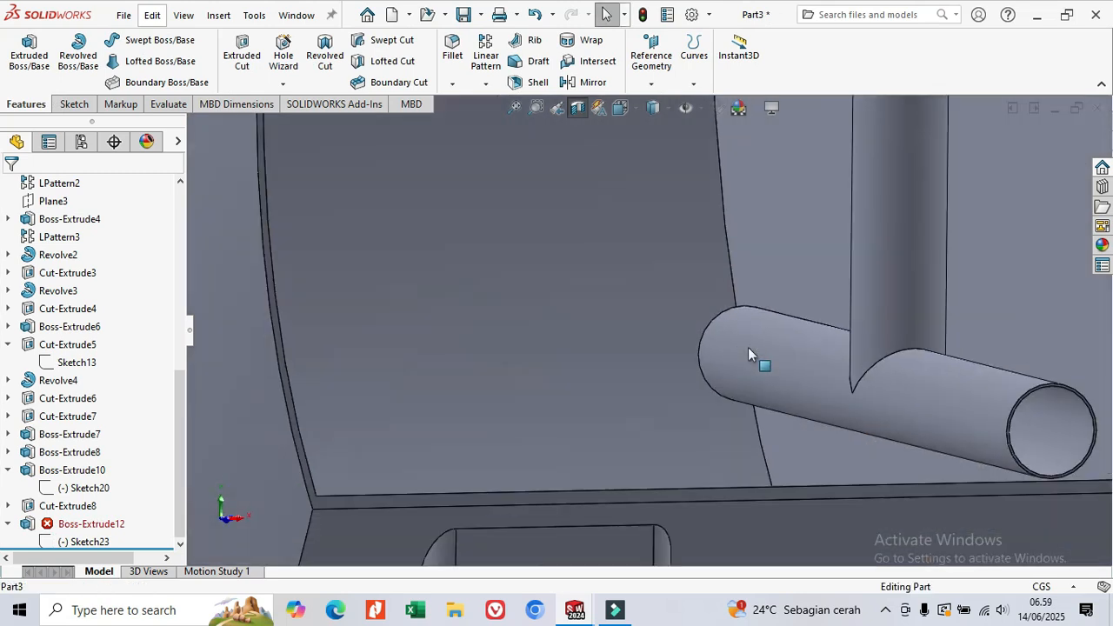
middle_drag(910, 368, 882, 455)
scroll(881, 435, down, 4)
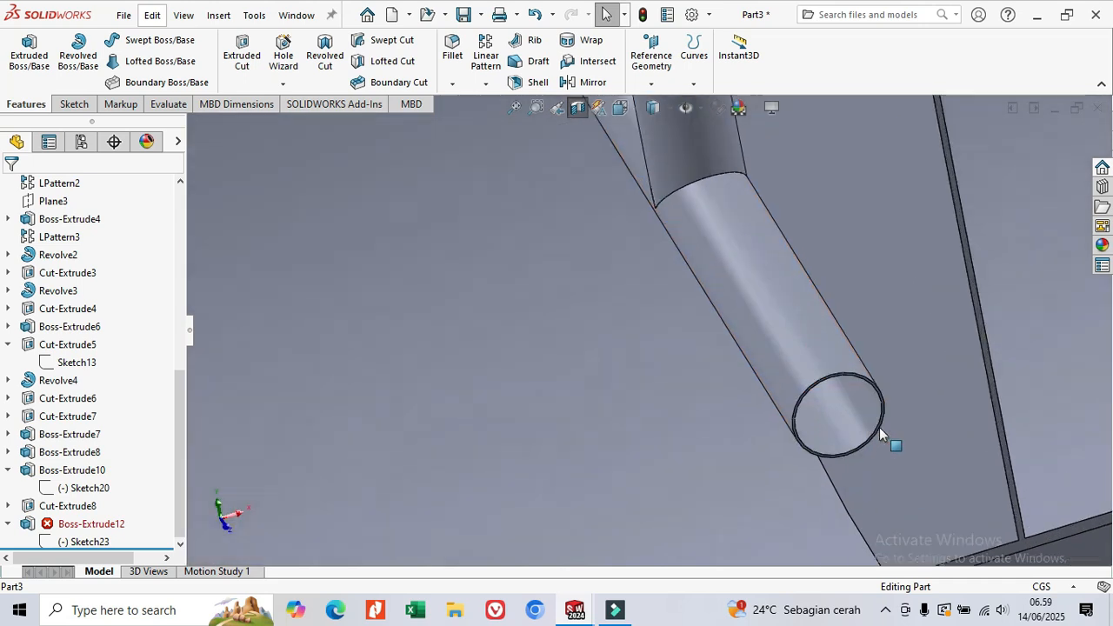
Try to delete the sketch belonging to the end cap's extrusion
click(98, 524)
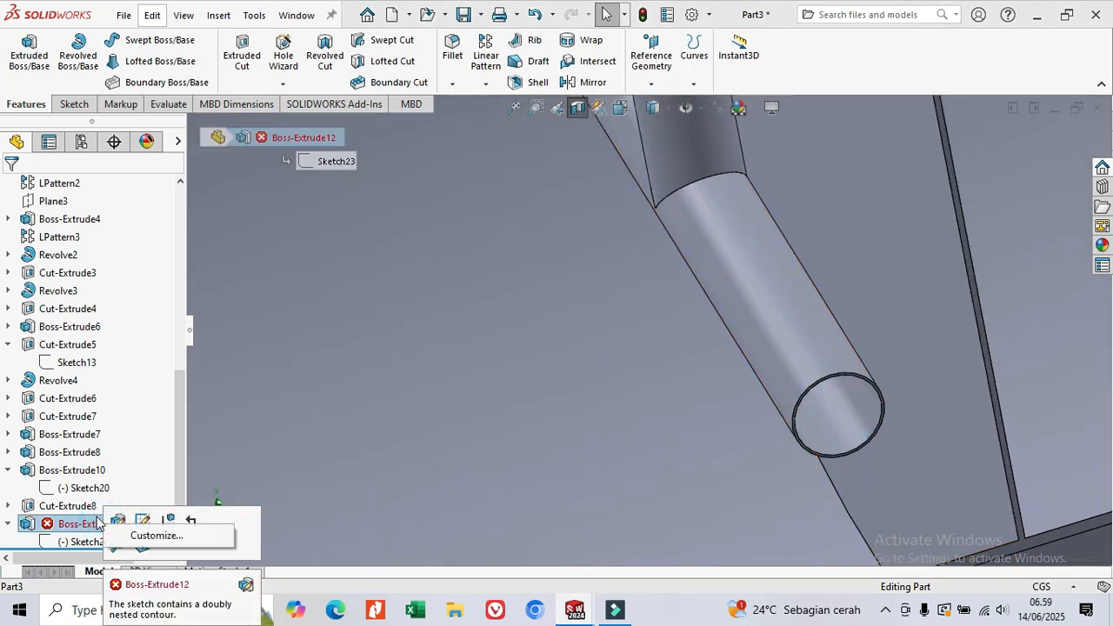
click(76, 105)
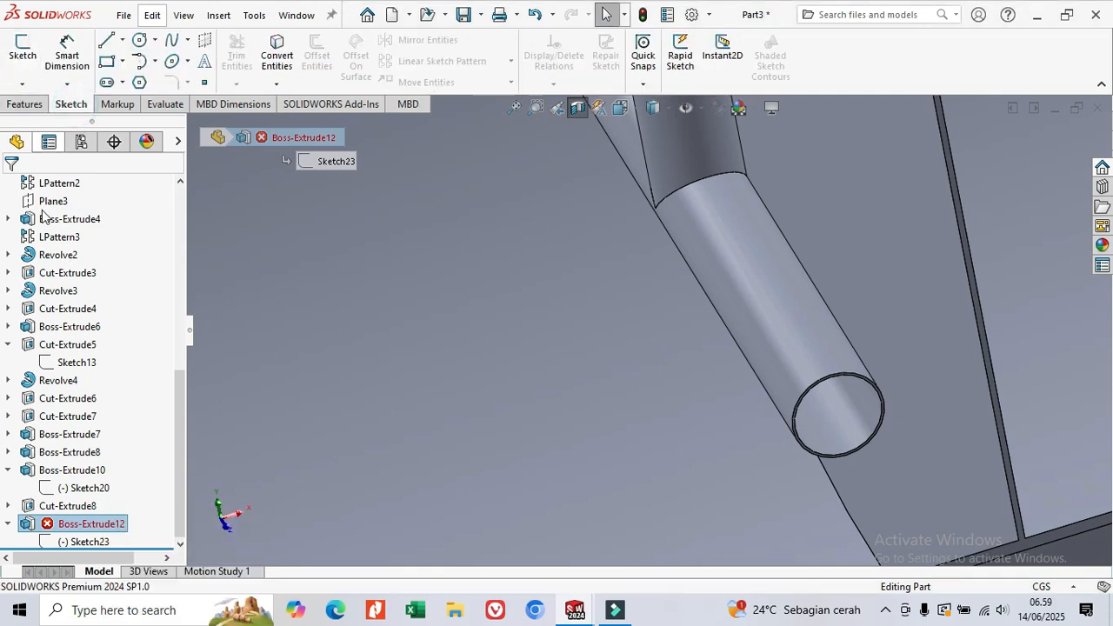
right_click(74, 544)
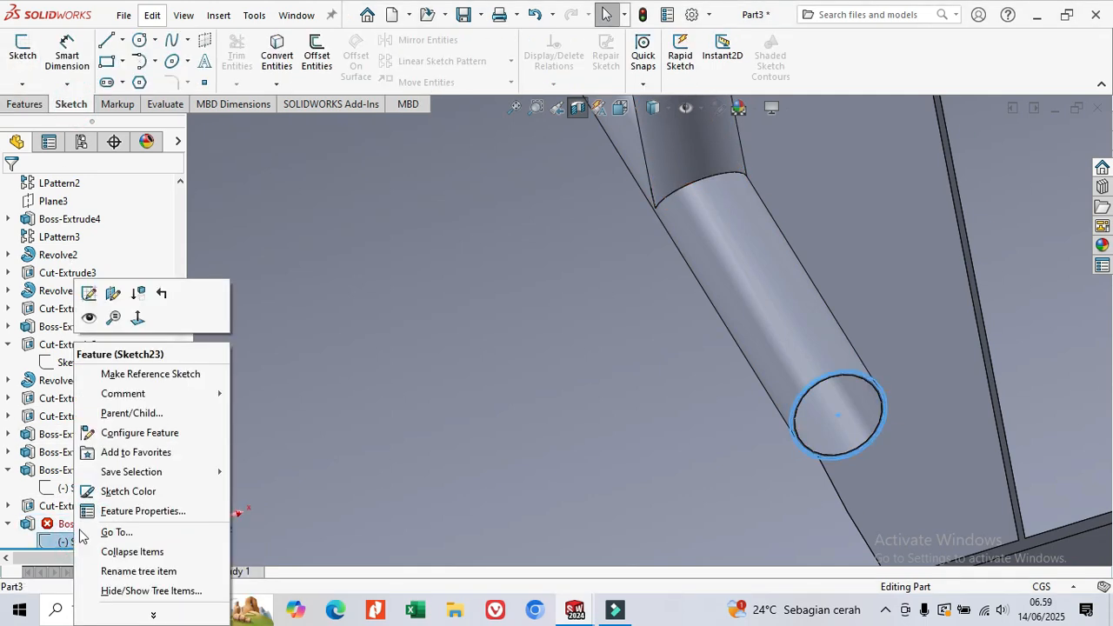
click(61, 541)
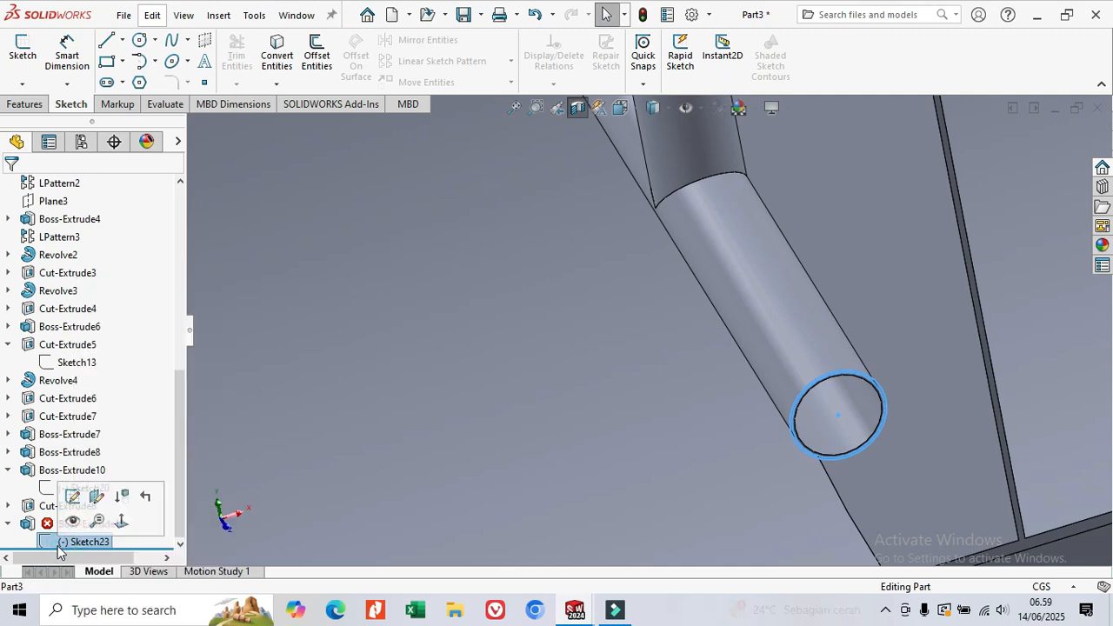
key(Delete)
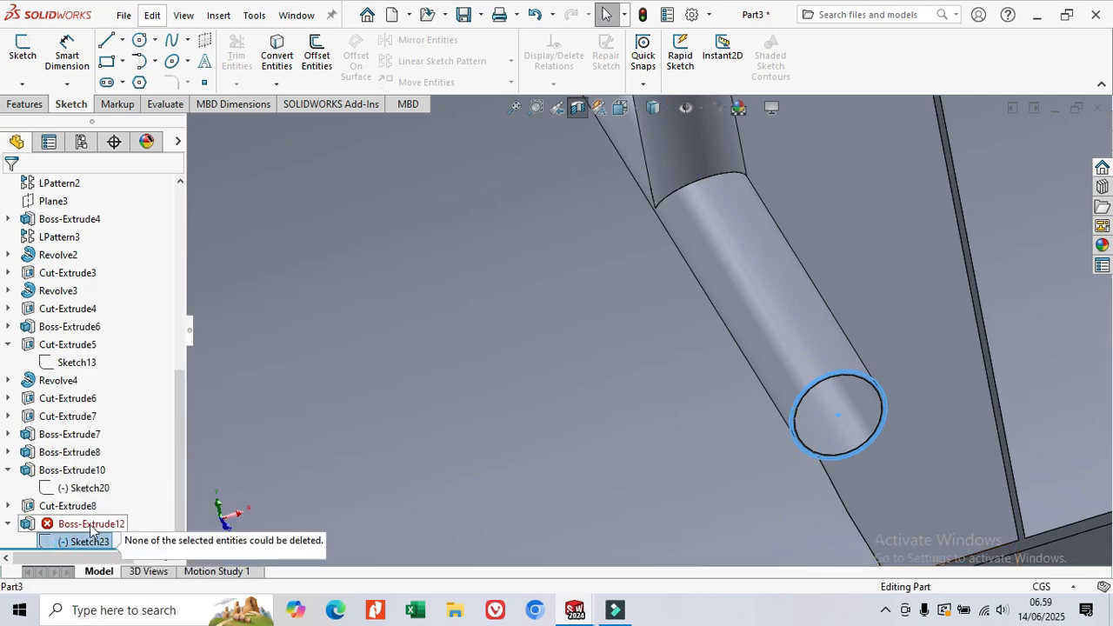
click(91, 524)
right_click(89, 528)
click(380, 447)
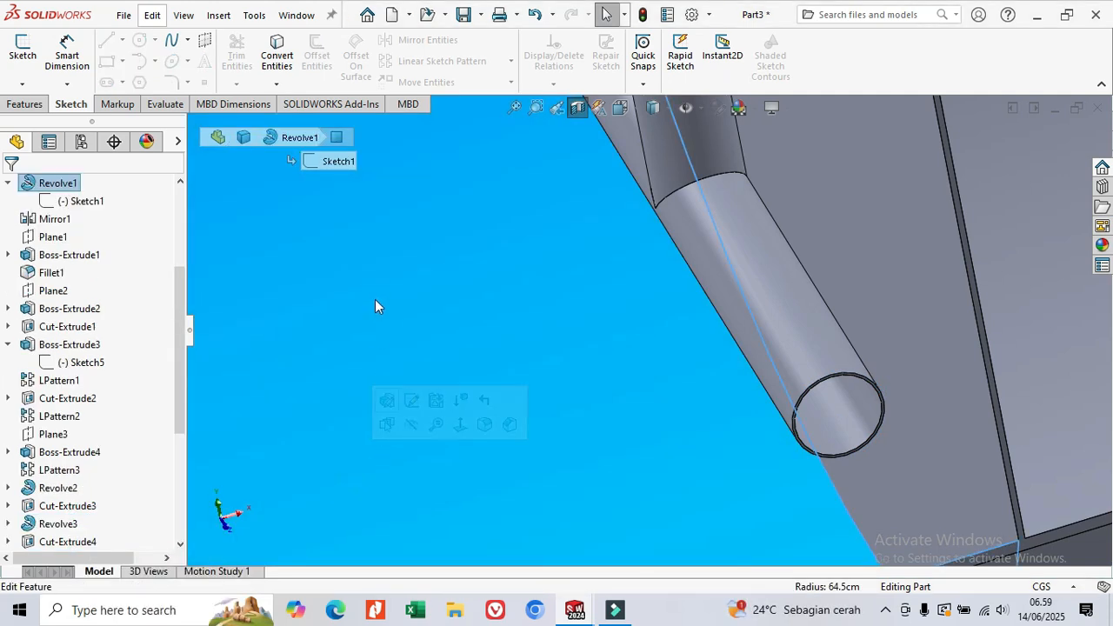
Delete the failed end cap extrusion and the sketch it leaves behind
key(Escape)
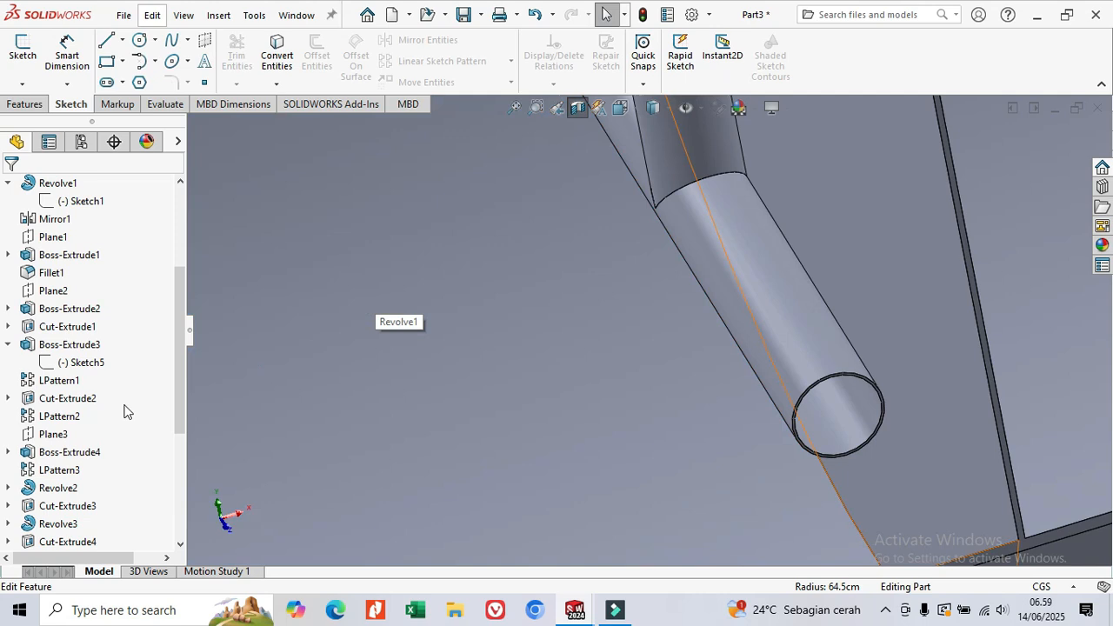
scroll(76, 542, down, 4)
scroll(76, 543, down, 1)
click(76, 523)
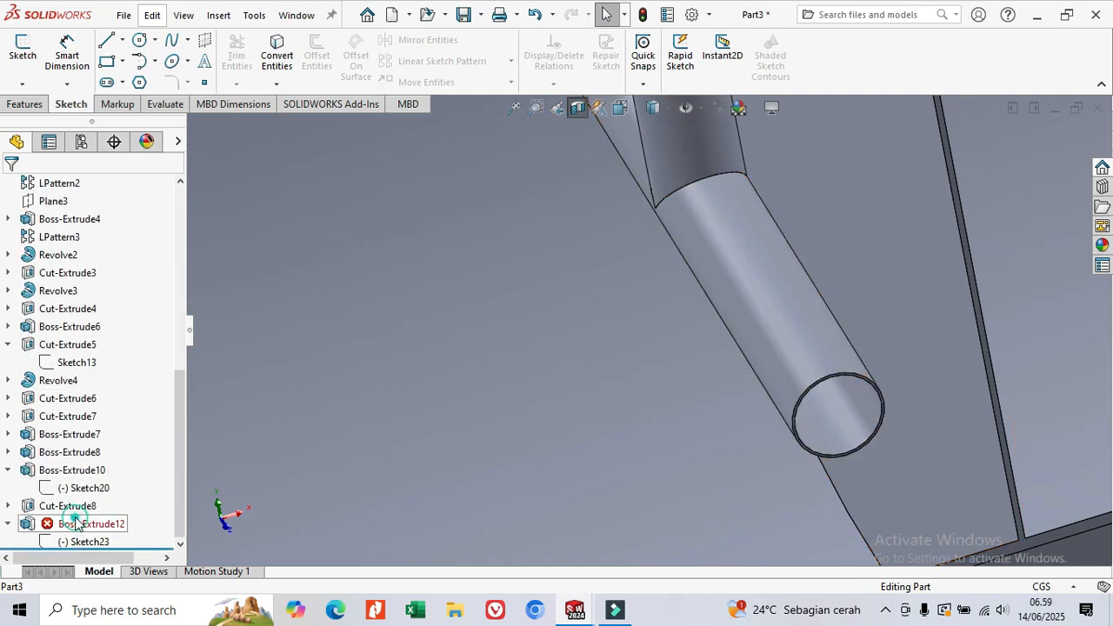
right_click(75, 520)
right_click(60, 523)
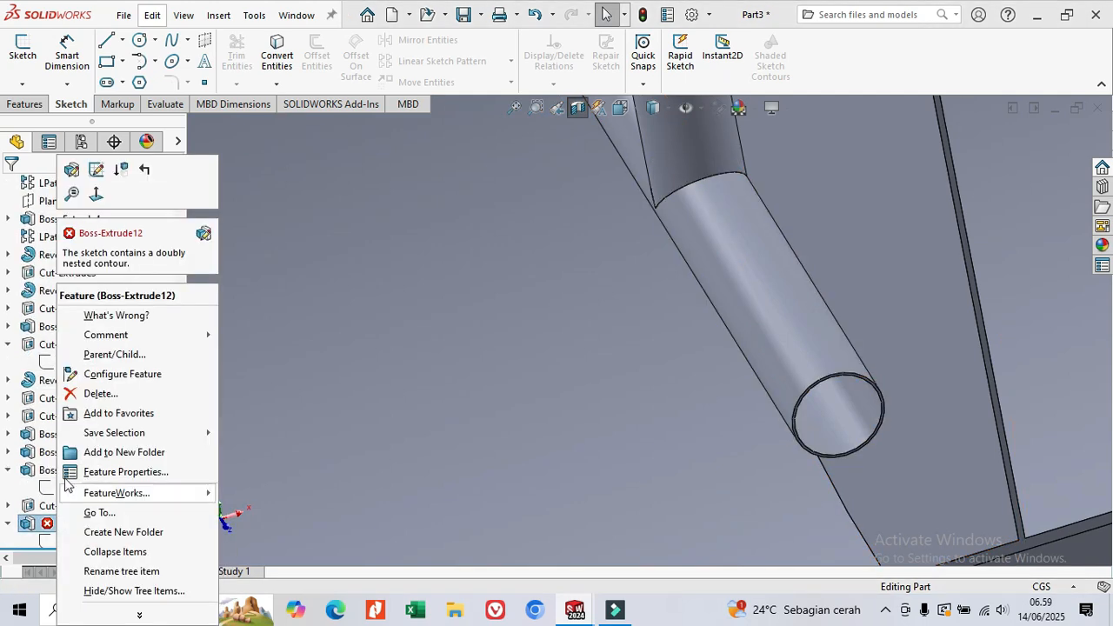
click(86, 394)
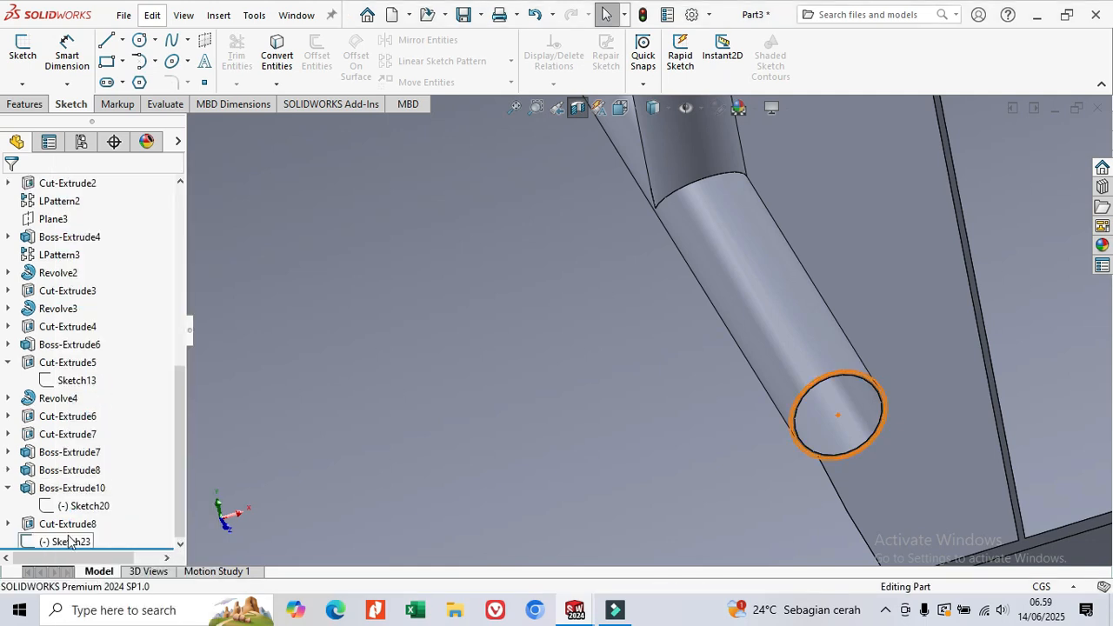
click(69, 541)
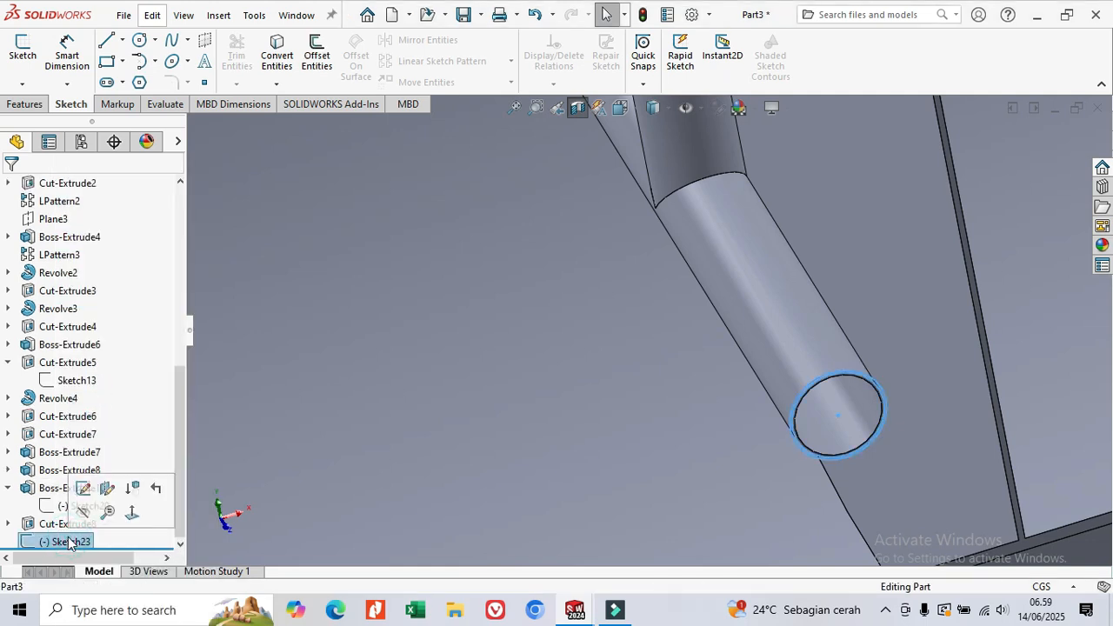
right_click(69, 542)
click(104, 390)
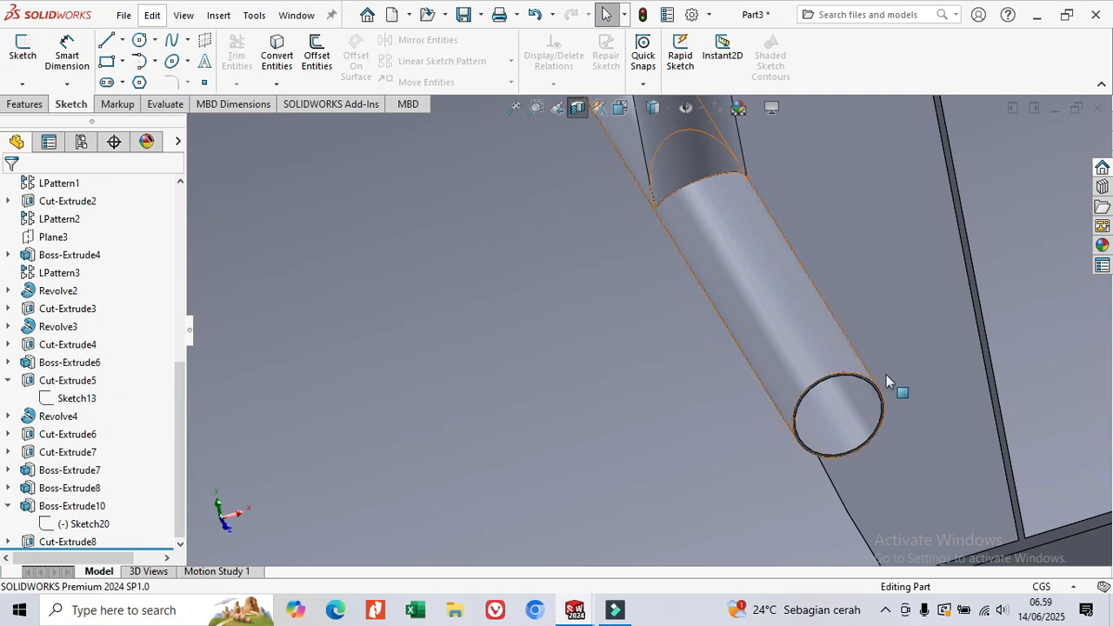
Start a sketch on the cross pipe's ring-shaped end face and draw a circle of about 3.64 cm radius along its outer edge
scroll(887, 380, down, 4)
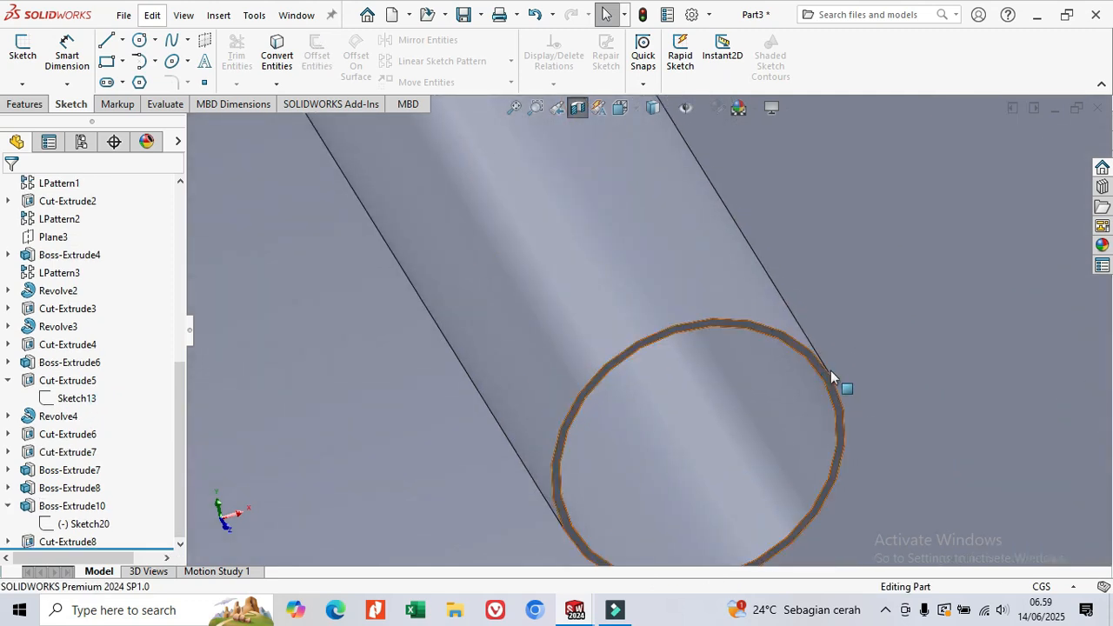
scroll(828, 392, down, 4)
click(798, 372)
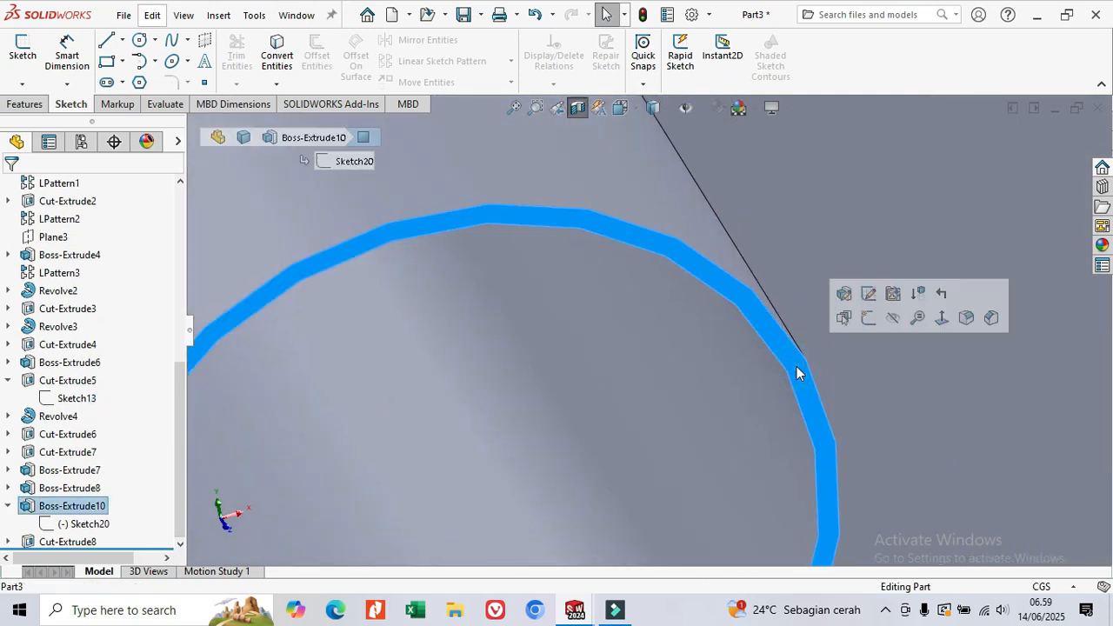
right_click(800, 372)
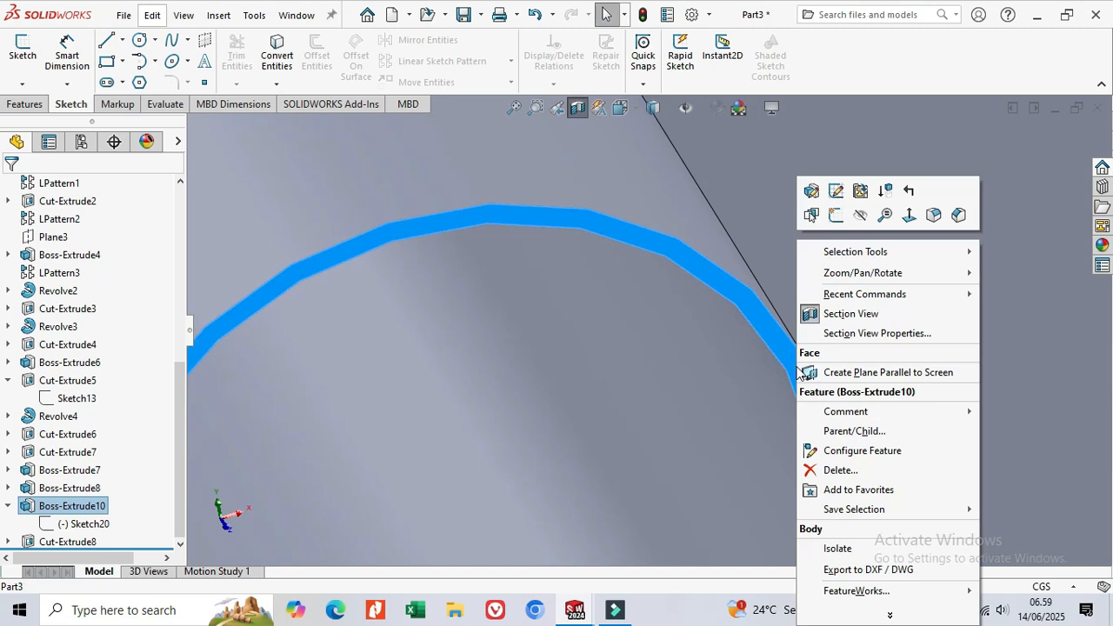
click(836, 215)
scroll(552, 423, down, 5)
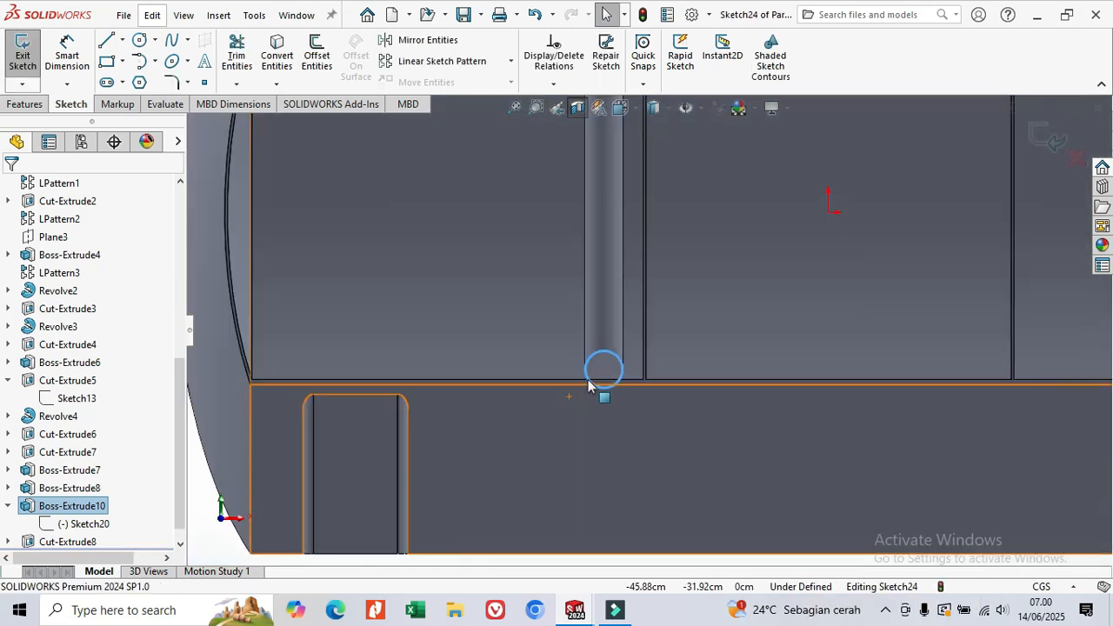
click(138, 41)
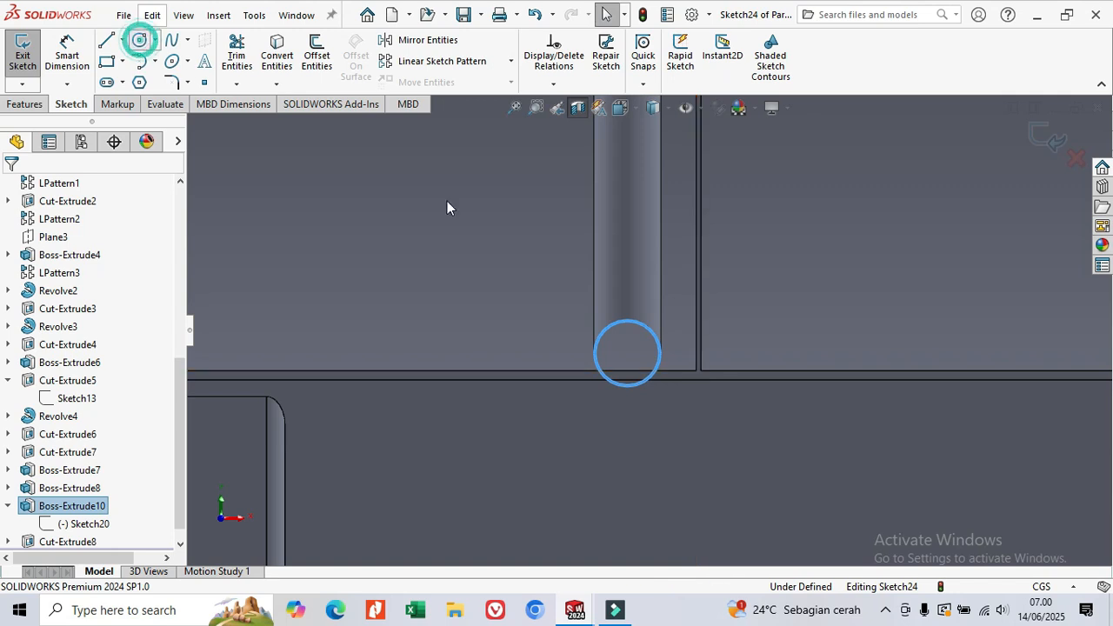
scroll(639, 365, down, 4)
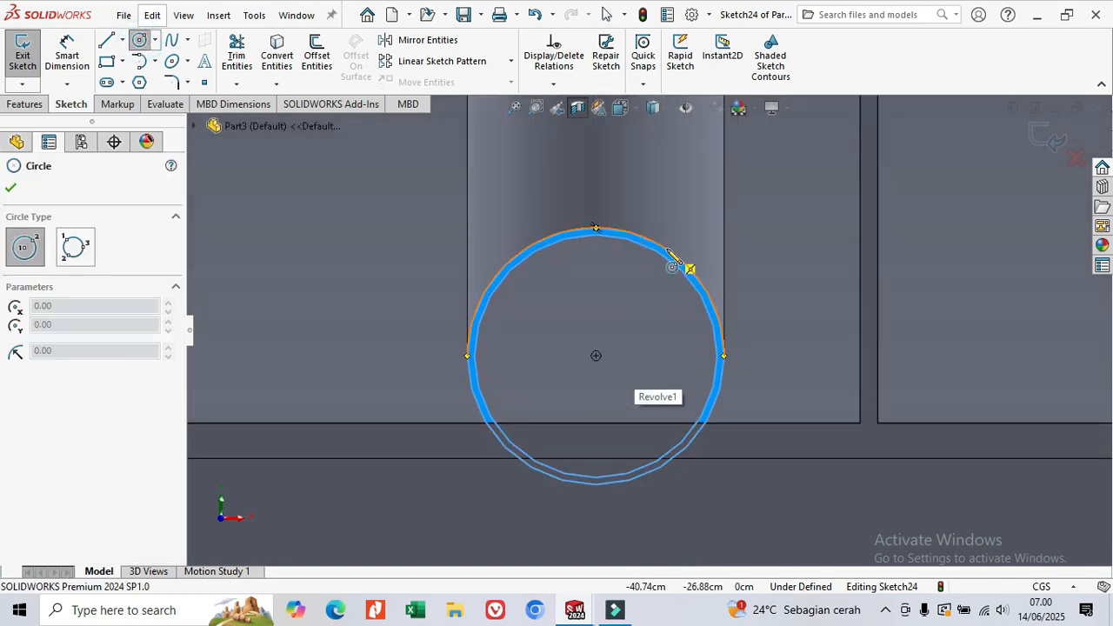
click(596, 356)
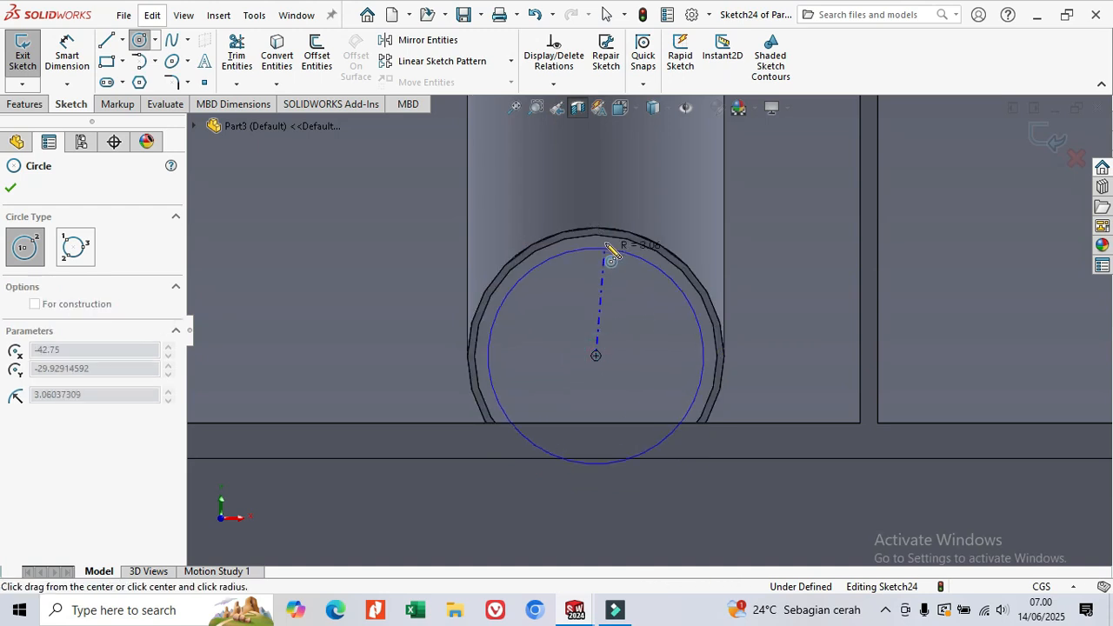
click(606, 233)
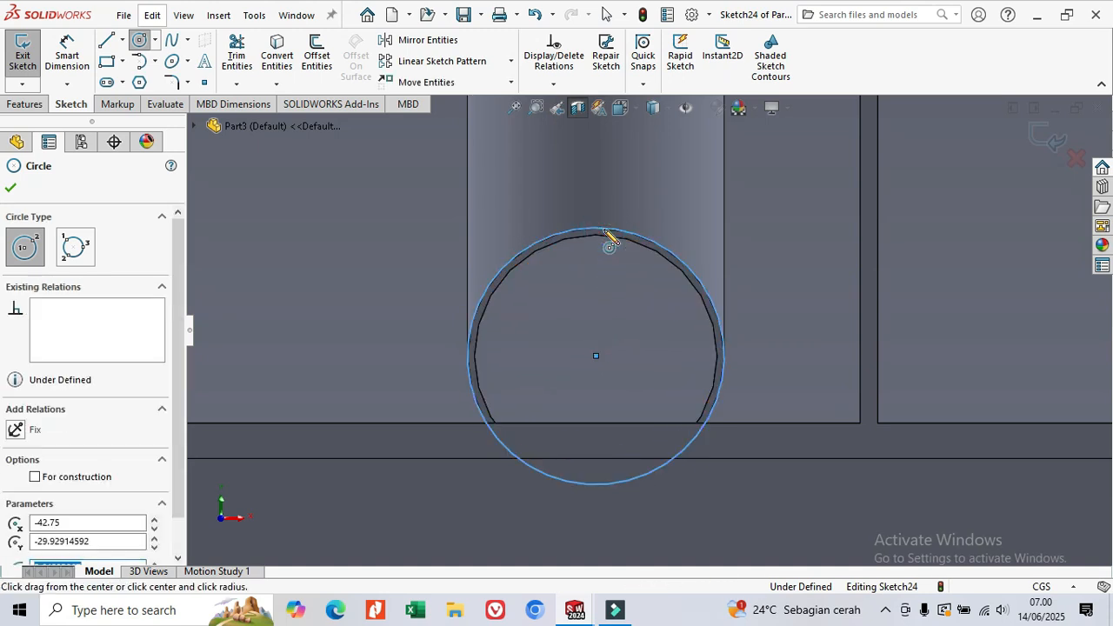
right_click(609, 237)
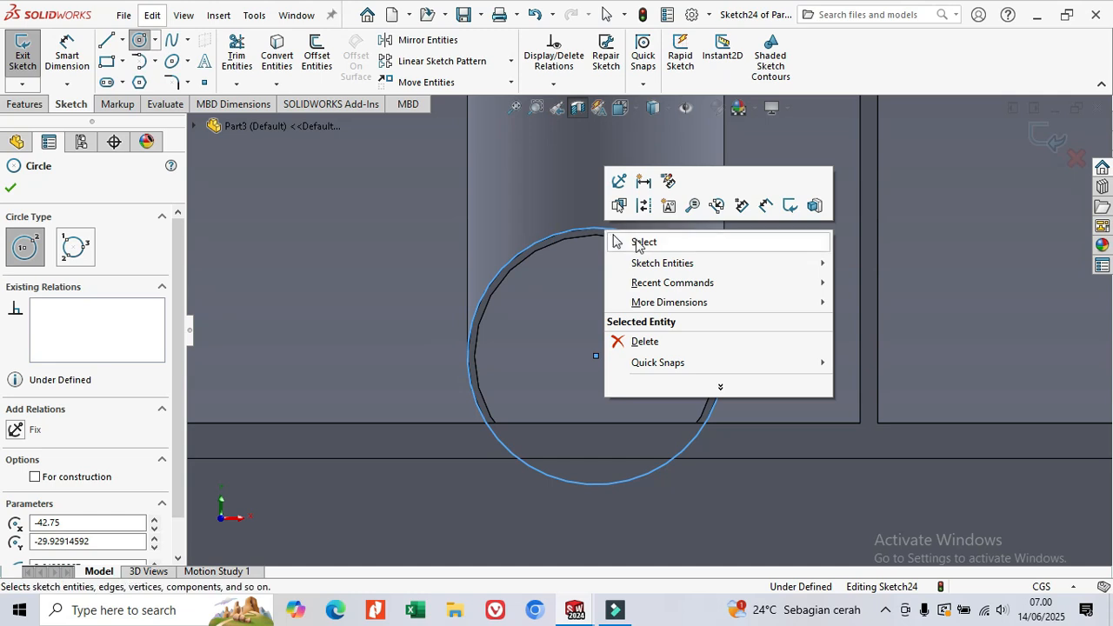
click(620, 243)
Draw a larger concentric circle around the pipe's outline and dimension the gap between the two circles as 0.2 cm
click(139, 40)
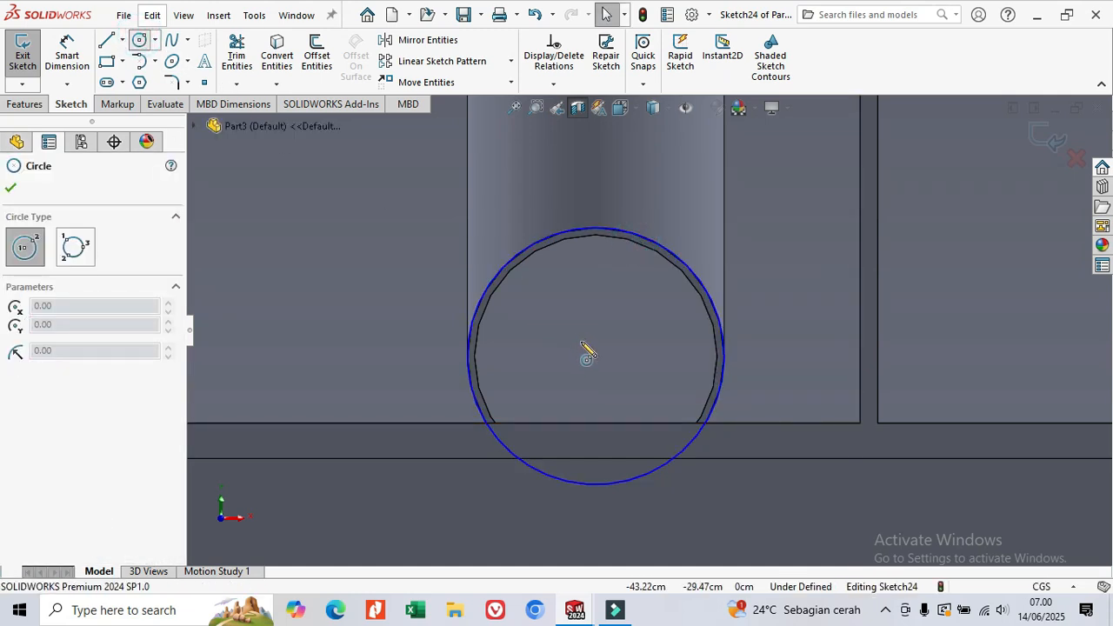
click(596, 356)
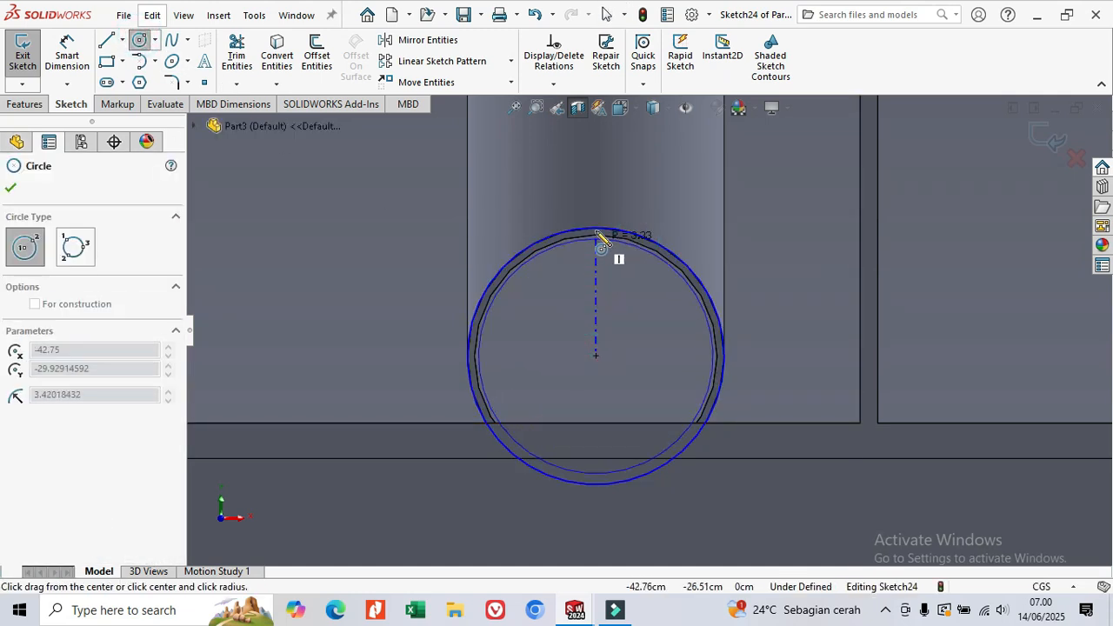
click(599, 225)
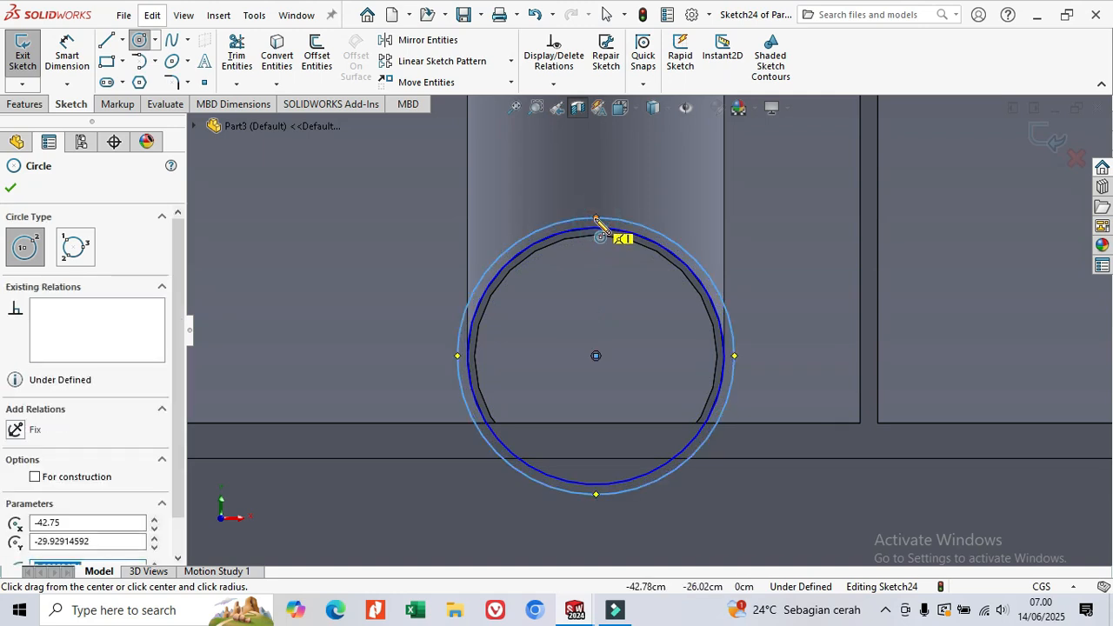
click(58, 61)
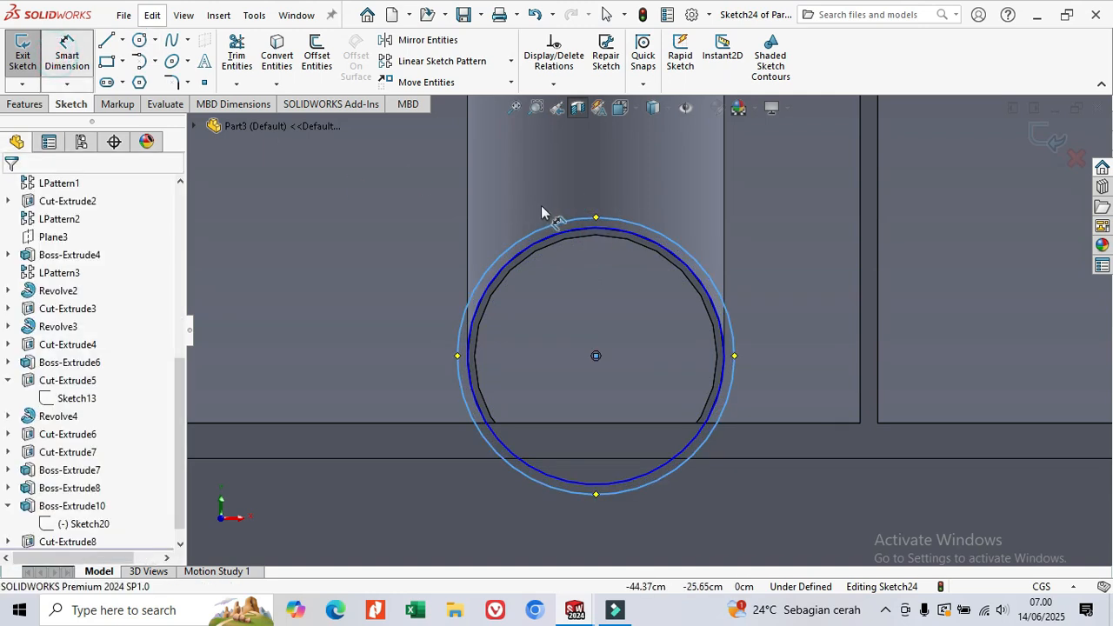
click(605, 218)
click(604, 228)
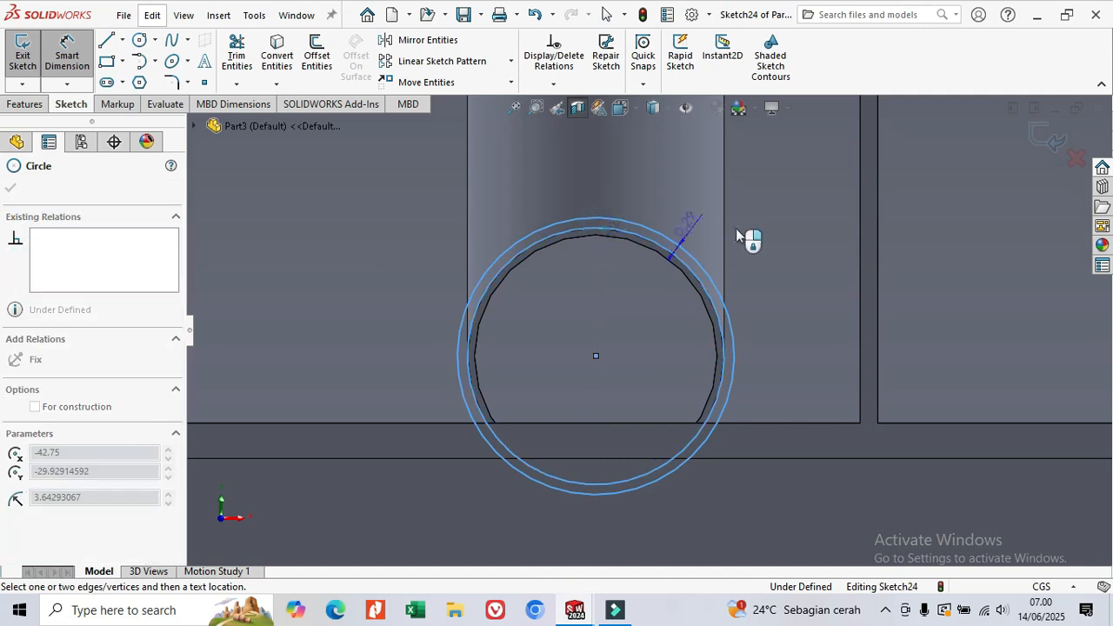
click(755, 232)
text(0.2)
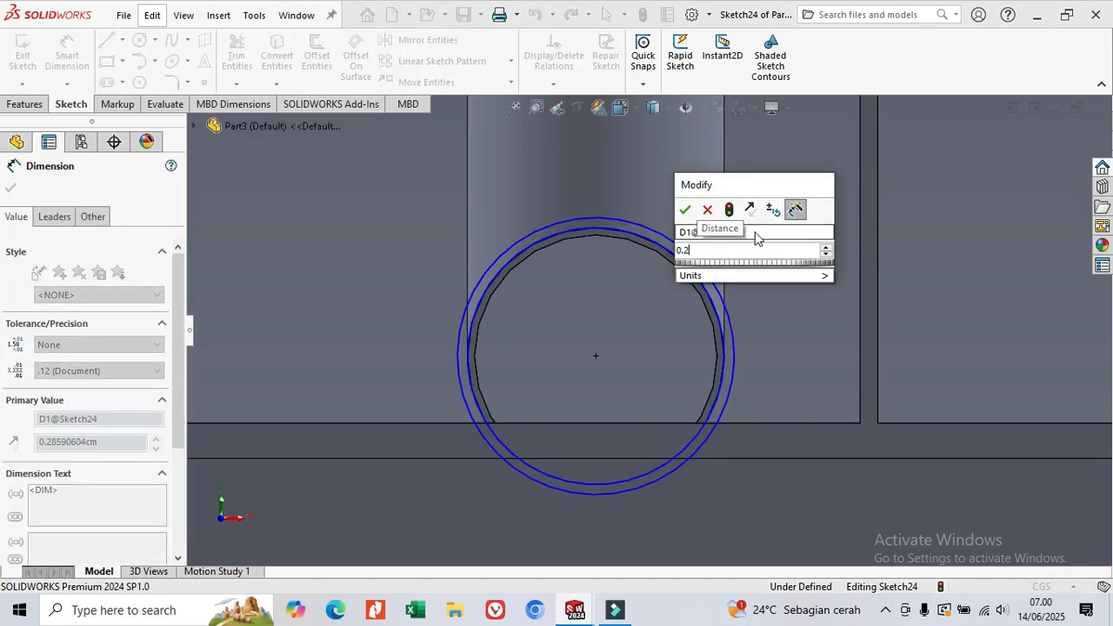
click(685, 211)
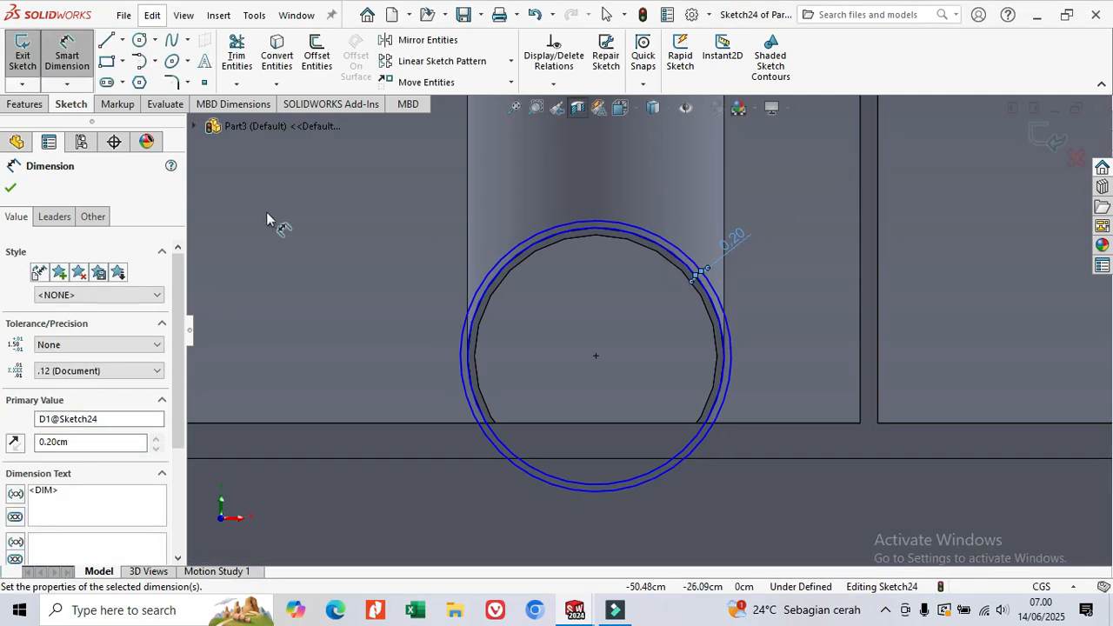
Extrude the ring 3 cm with the direction reversed so it wraps back over the cross pipe's end
click(20, 109)
click(29, 54)
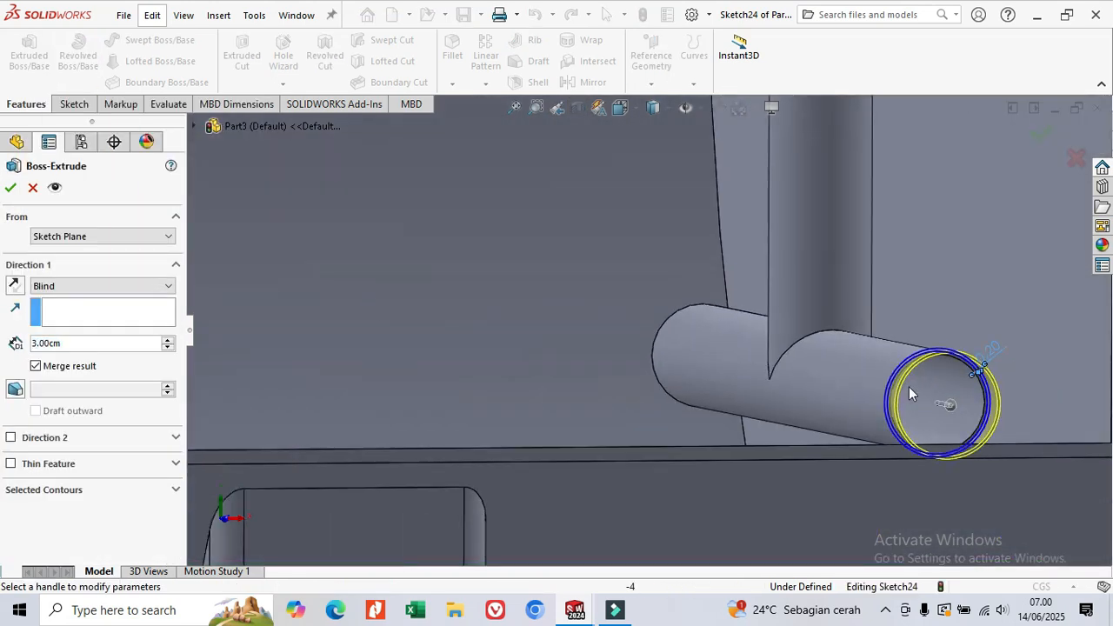
middle_drag(877, 355, 918, 380)
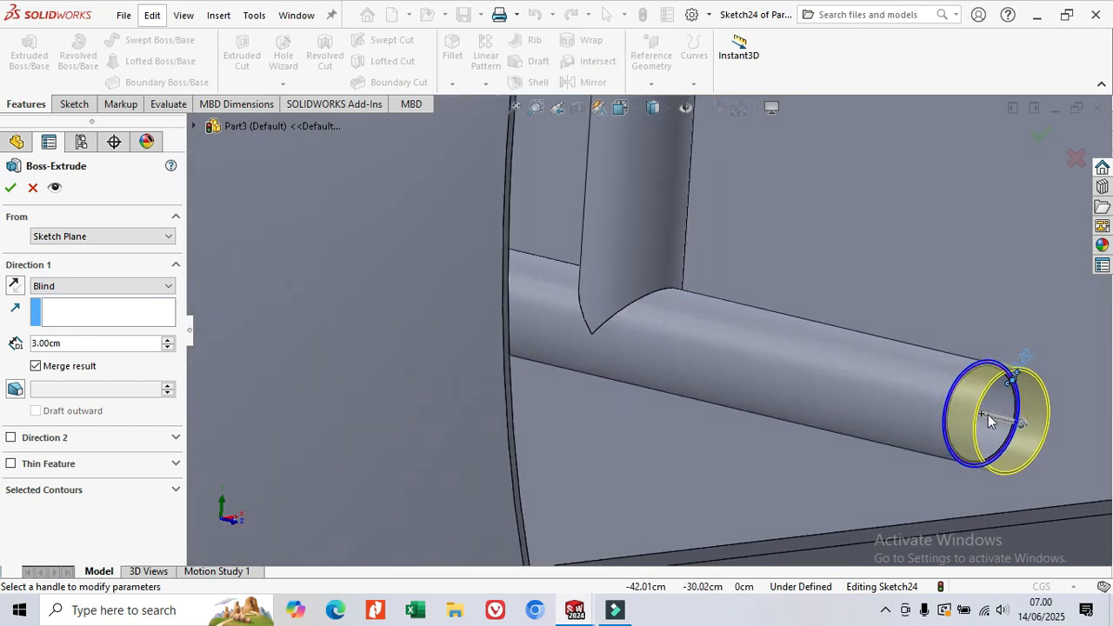
click(15, 286)
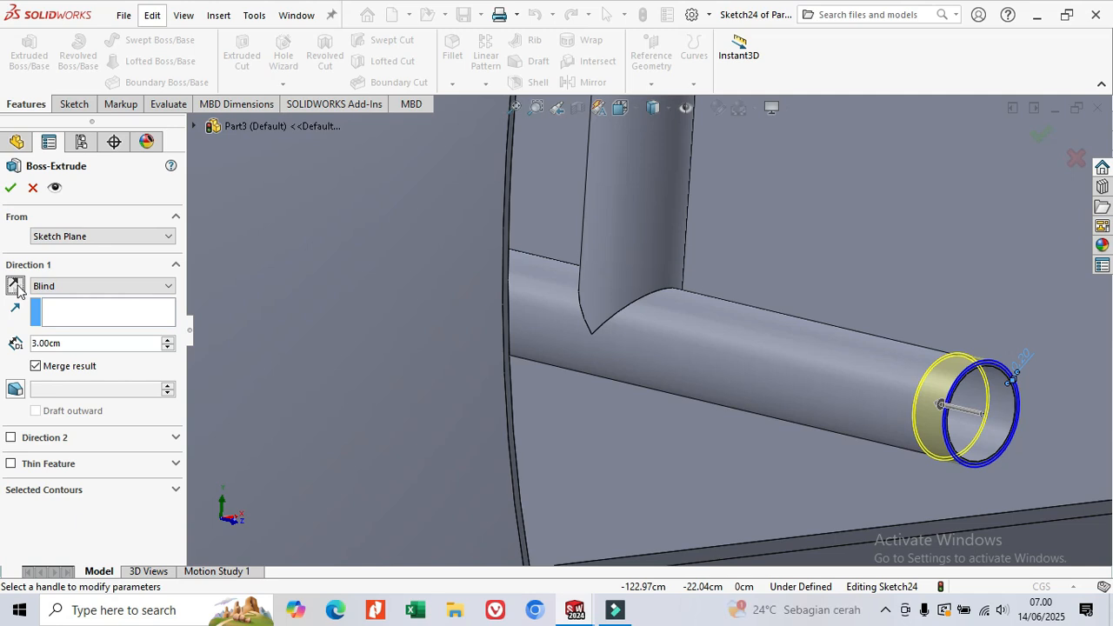
click(11, 189)
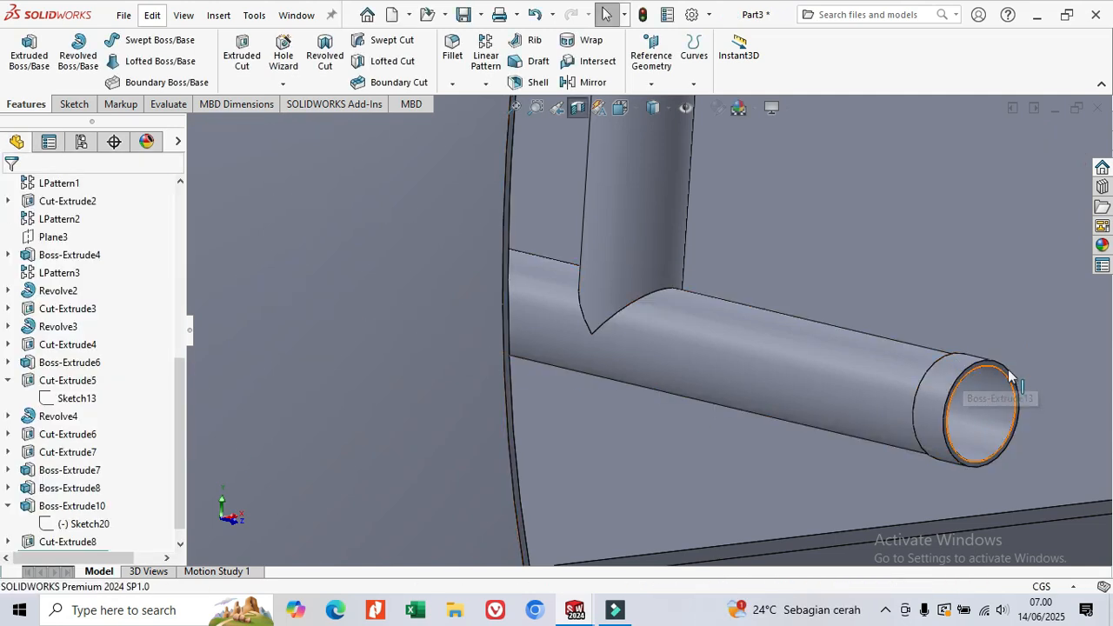
Start a sketch on the sleeved end face of the cross pipe and draw a concentric circle matching the sleeve's outer edge
mouse_move(1013, 377)
middle_down()
mouse_move(990, 365)
mouse_move(999, 373)
middle_up()
scroll(999, 380, down, 3)
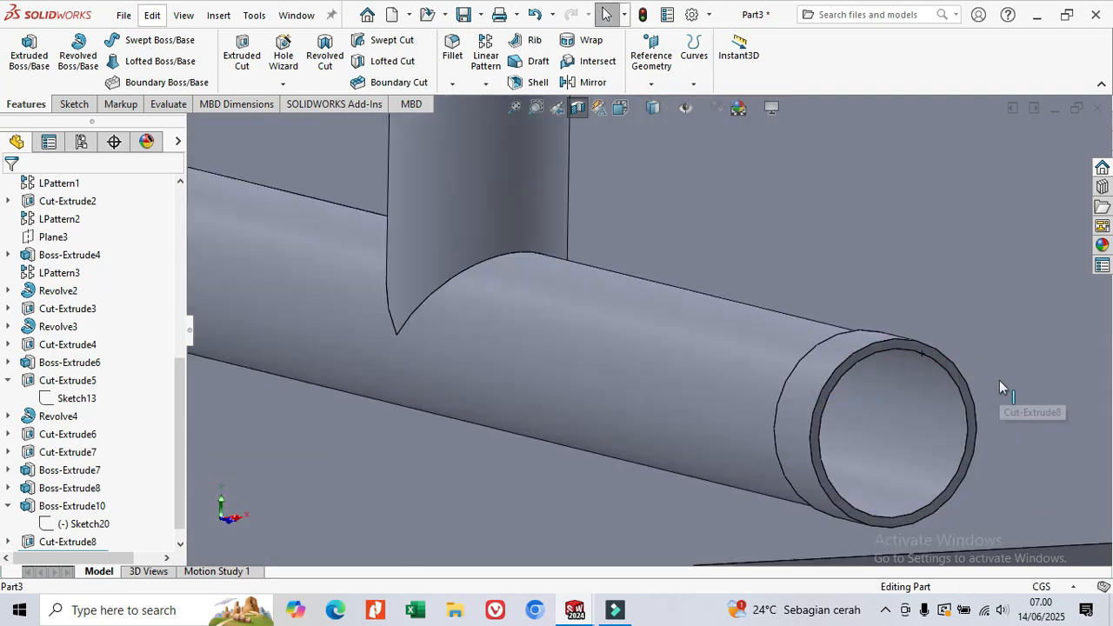
click(951, 372)
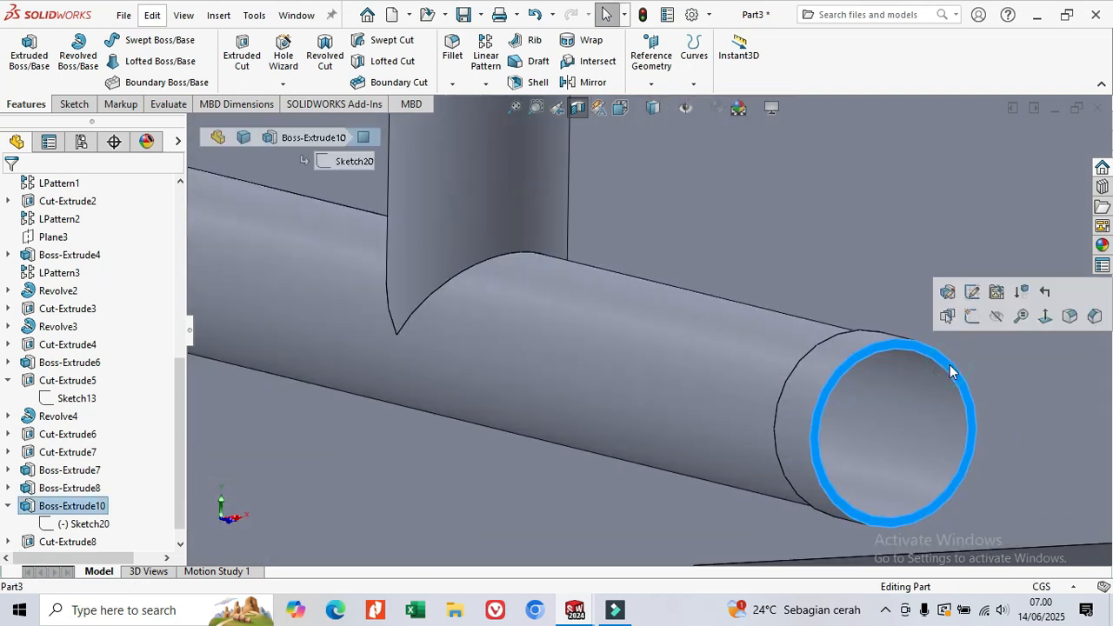
click(972, 316)
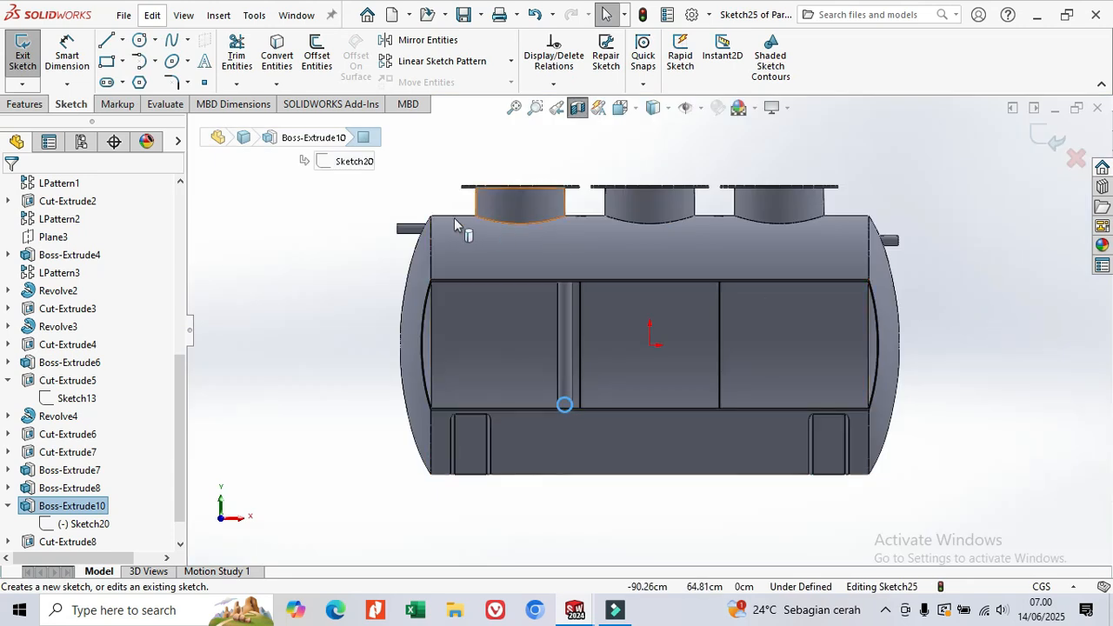
click(139, 40)
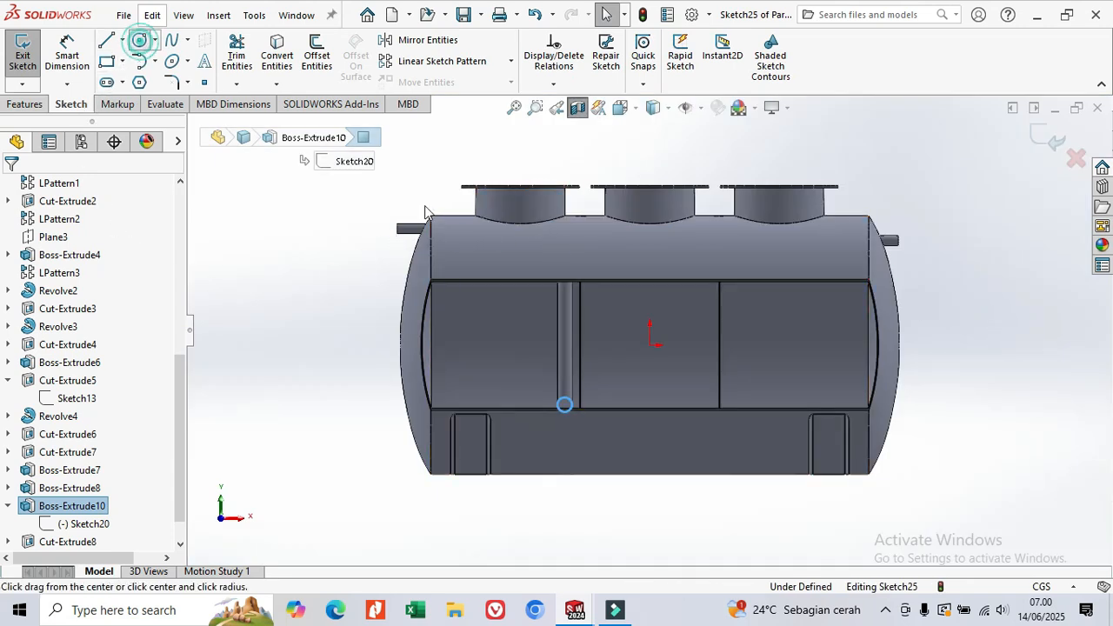
scroll(574, 413, down, 8)
scroll(586, 383, down, 5)
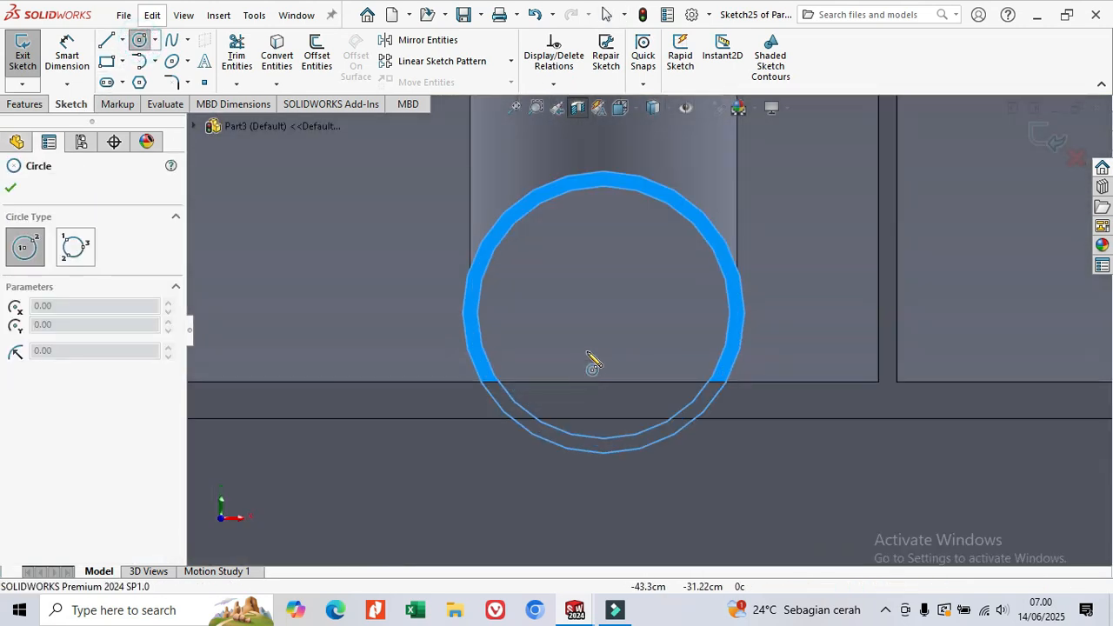
click(603, 314)
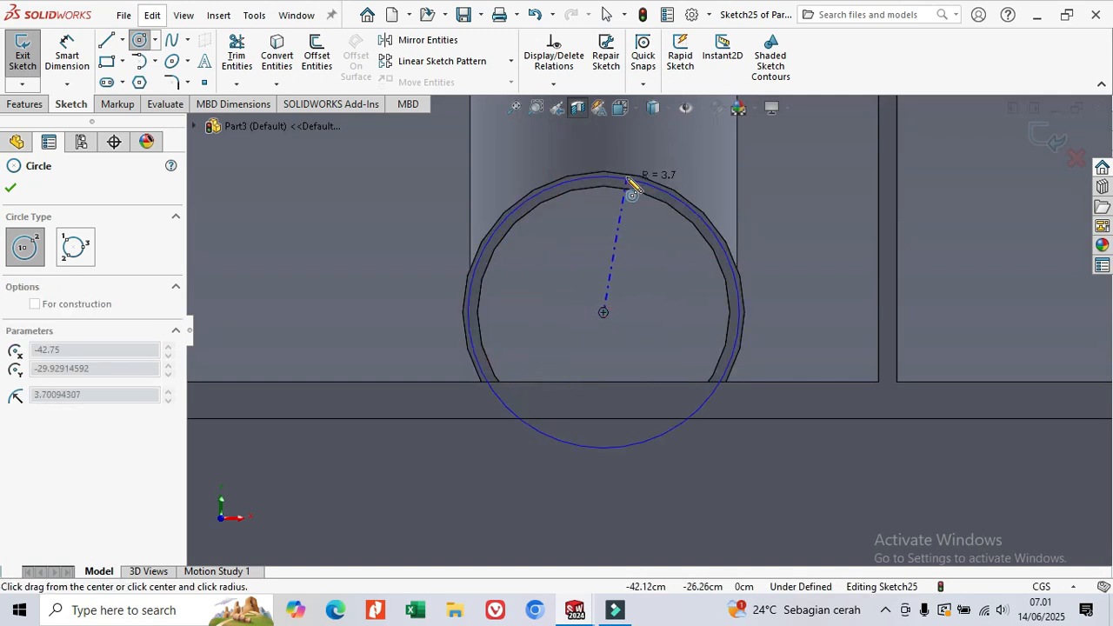
click(628, 175)
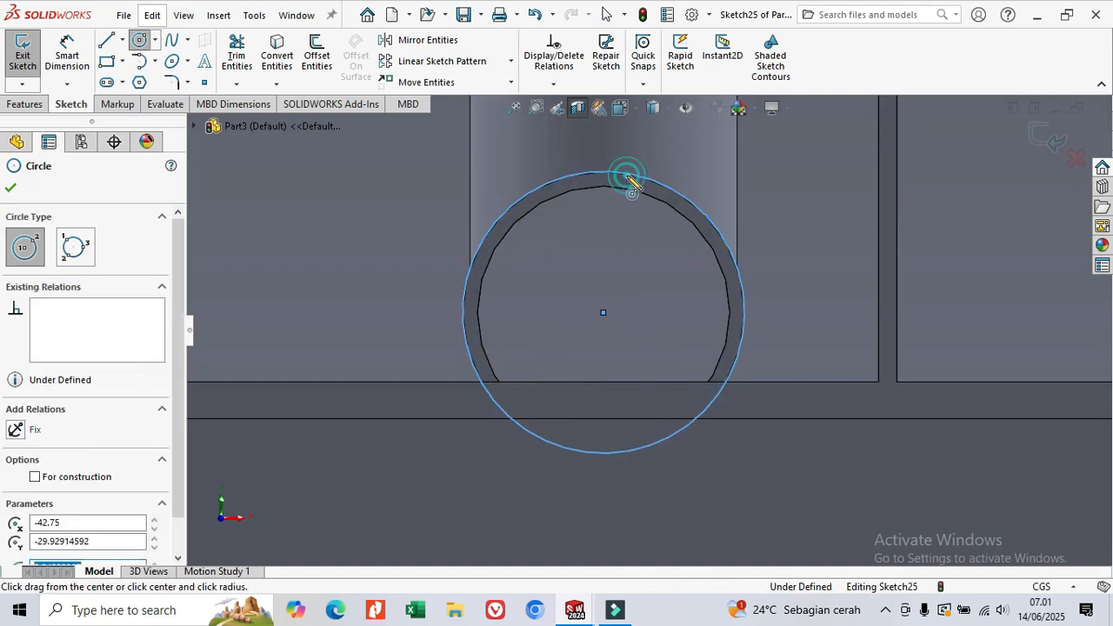
Extrude the circle on the sleeved end of the cross pipe 0.2 cm outward, merged with the body, as a closing cap
click(33, 108)
key(Escape)
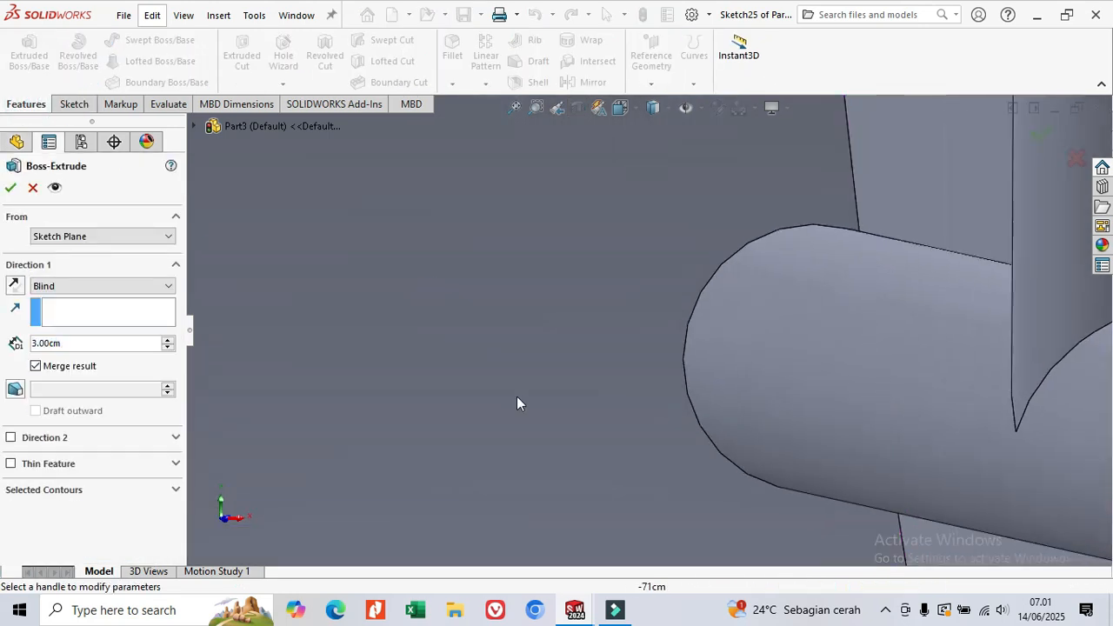
scroll(947, 414, down, 1)
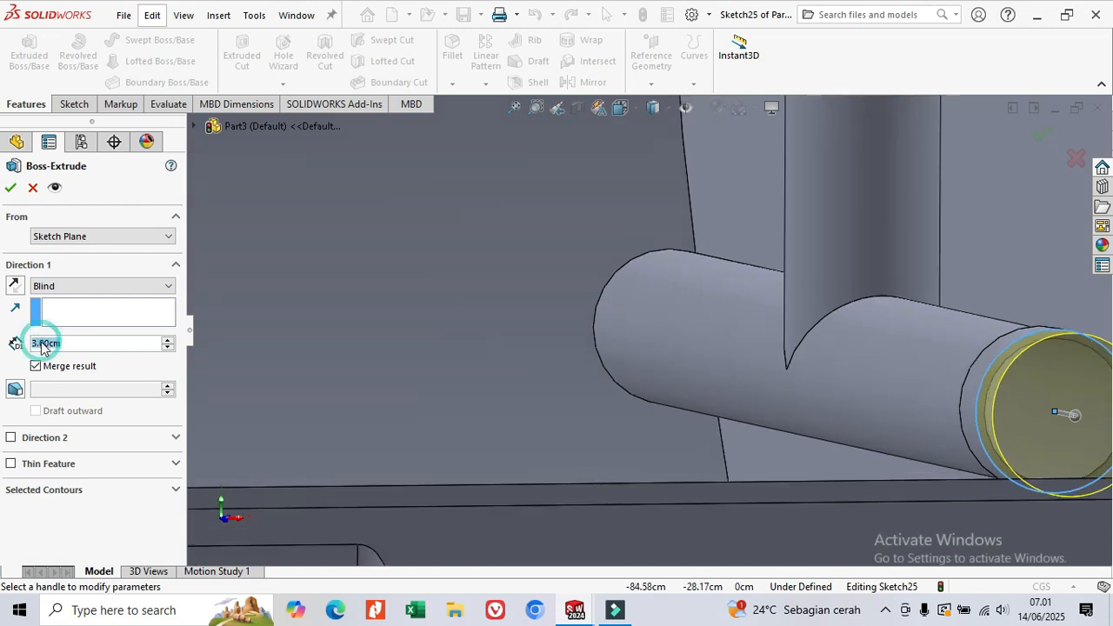
text(0.2)
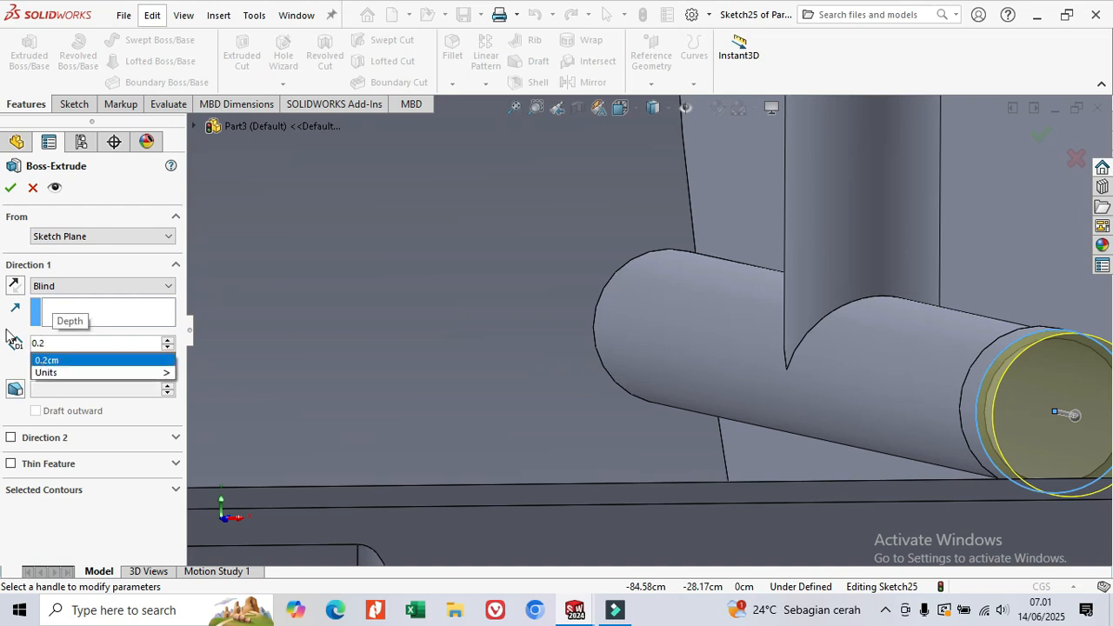
key(Return)
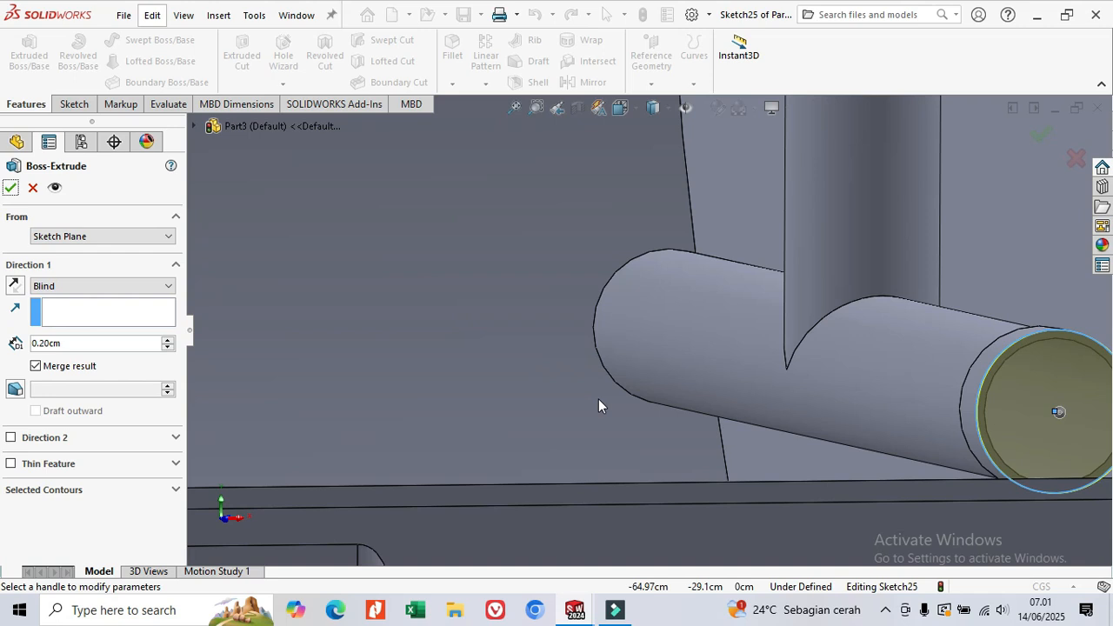
click(11, 188)
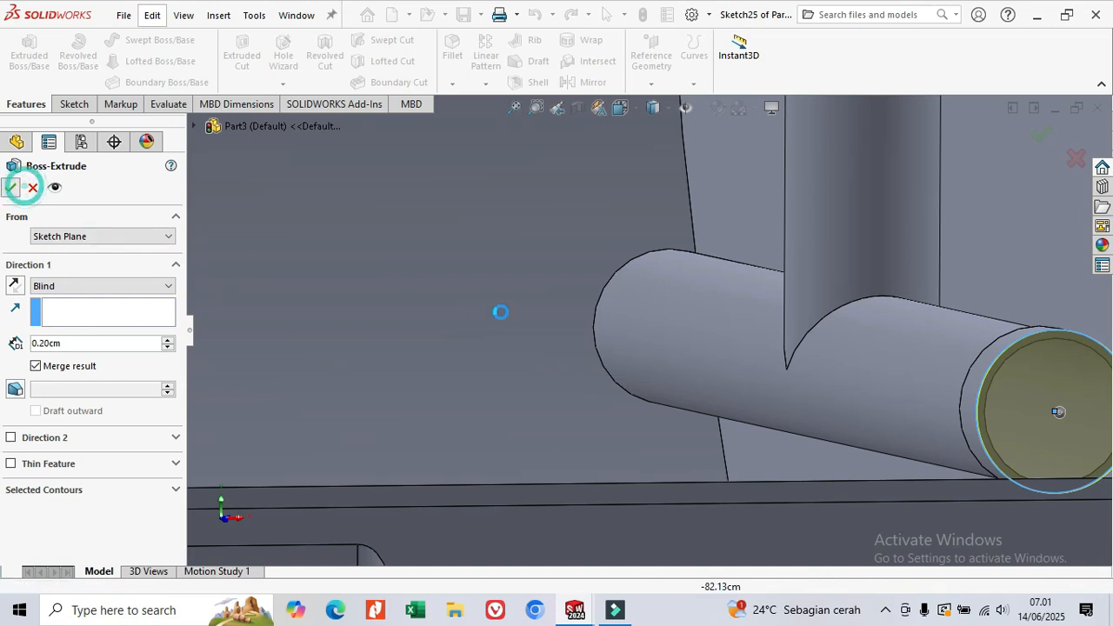
Fillet the outer circular edge of the cross pipe's end cap with a 0.25 cm radius
scroll(938, 404, up, 2)
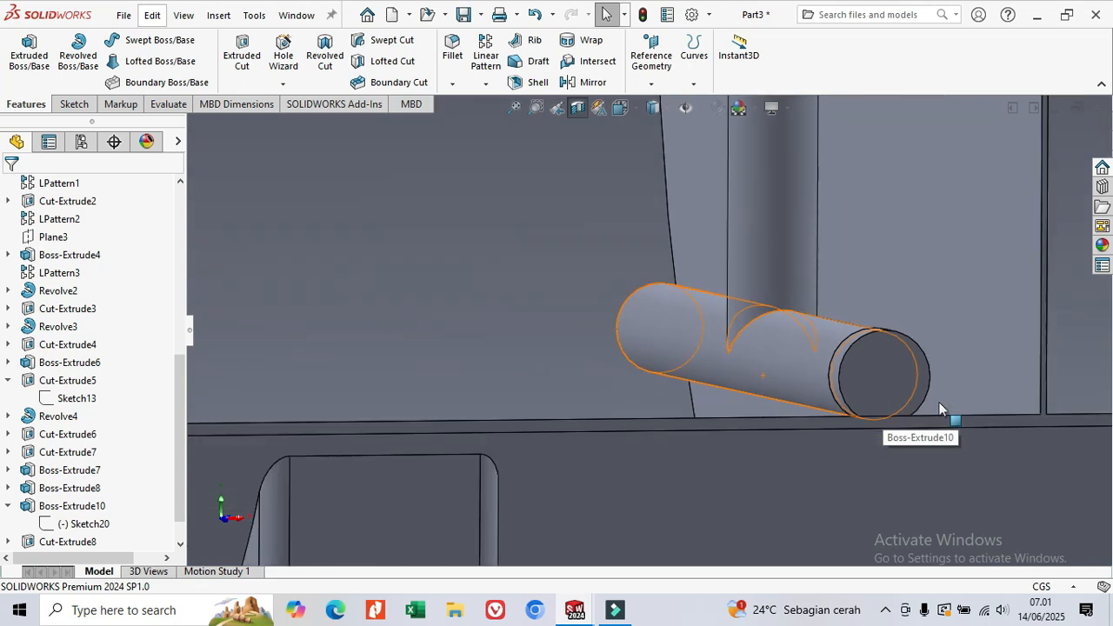
scroll(900, 374, down, 5)
scroll(889, 369, down, 1)
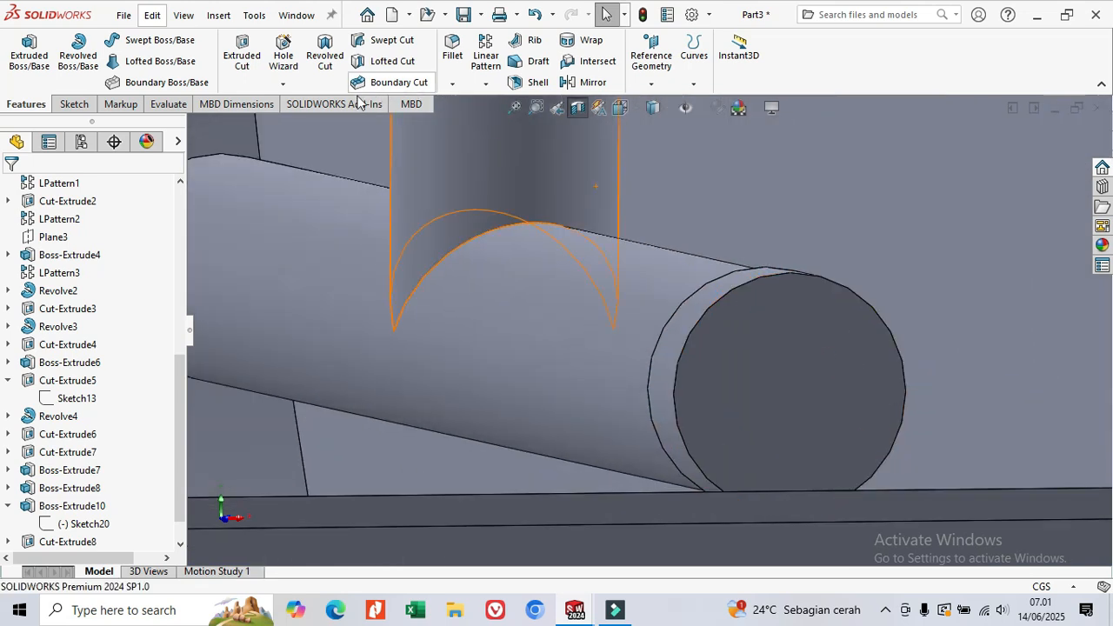
click(452, 52)
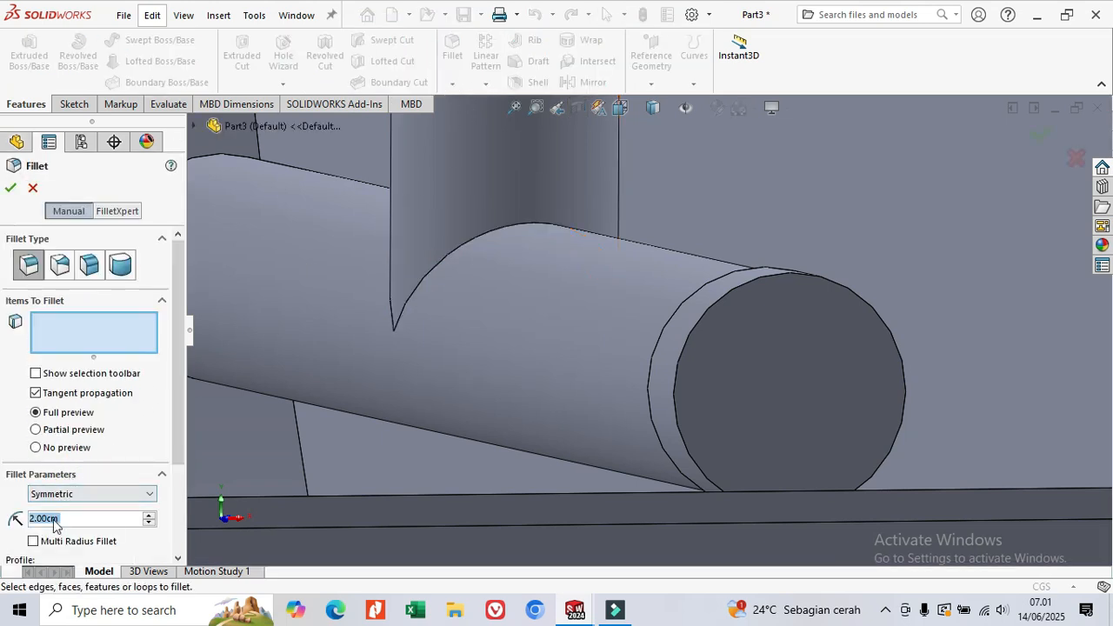
text(0.25)
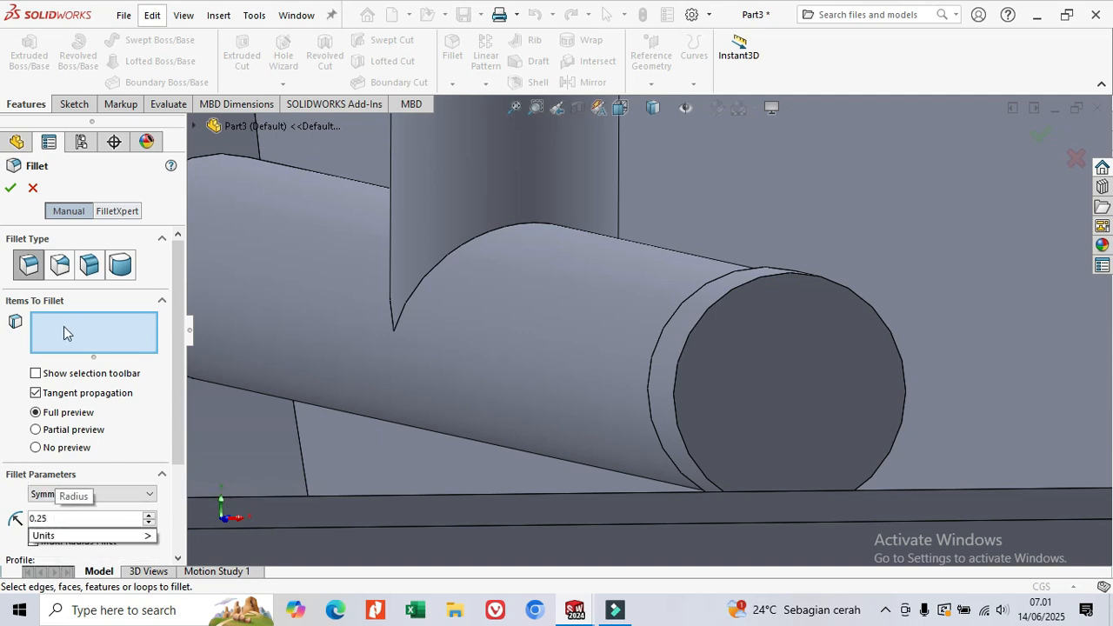
click(63, 326)
click(695, 325)
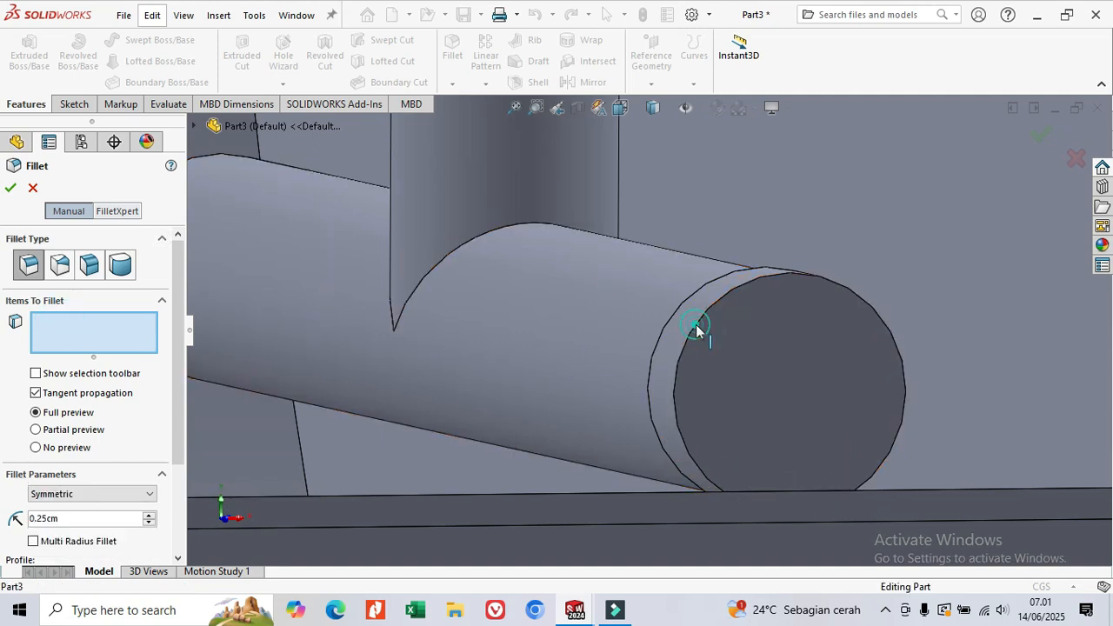
click(695, 327)
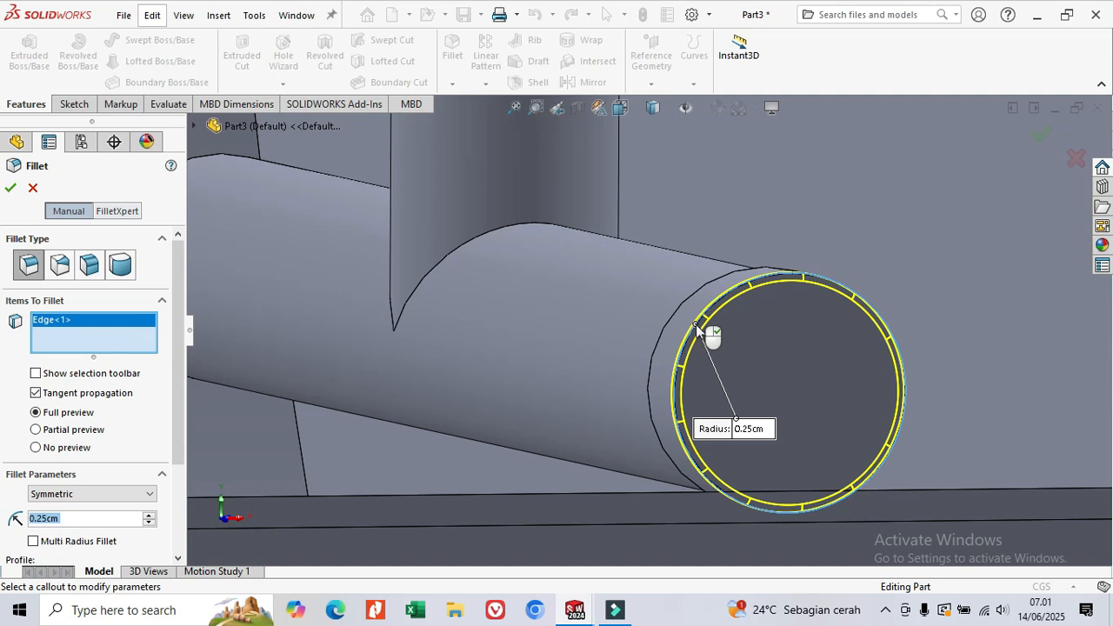
click(10, 189)
Mirror the cross pipe's sleeve, end cap and cap fillet features about the Front Plane to the pipe's opposite end
mouse_move(772, 331)
middle_down()
mouse_move(809, 352)
mouse_move(797, 358)
mouse_move(751, 333)
middle_up()
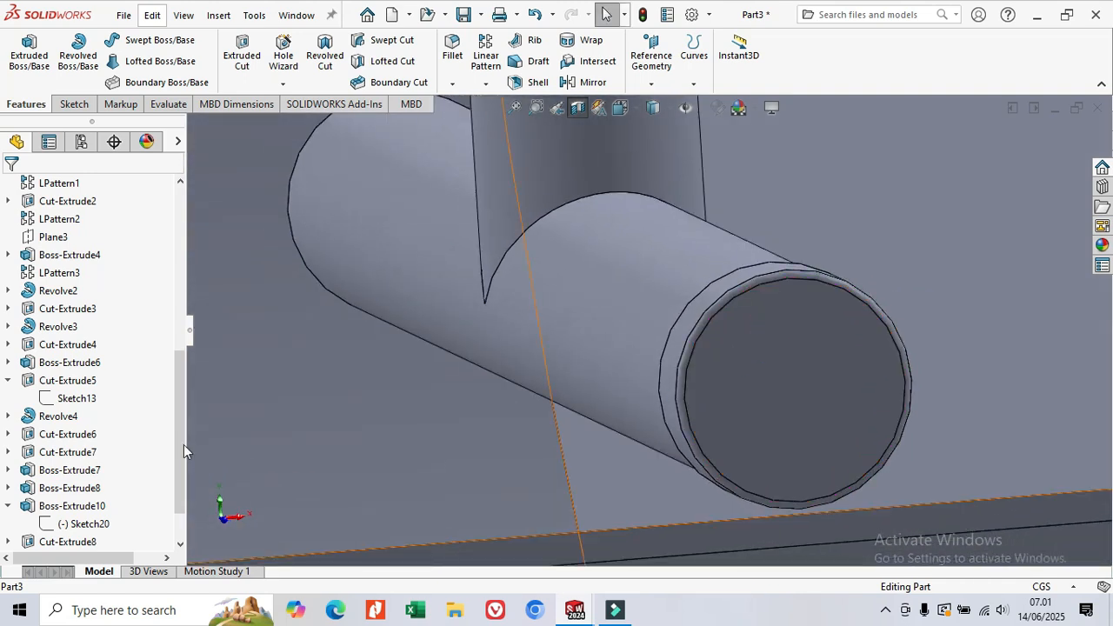
scroll(590, 414, up, 3)
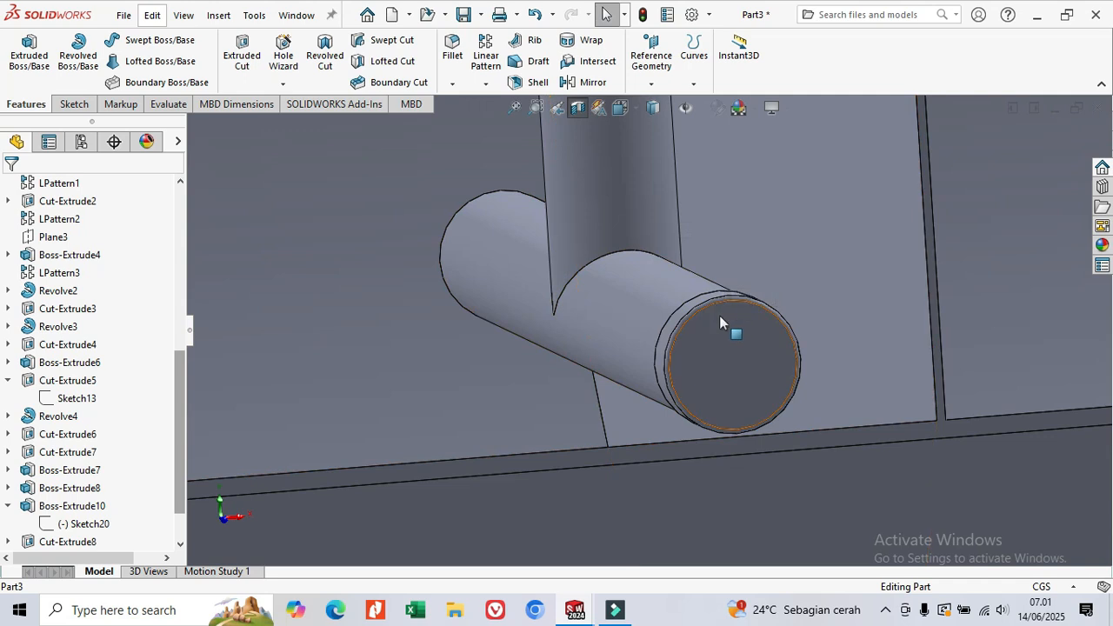
scroll(178, 388, down, 1)
click(51, 540)
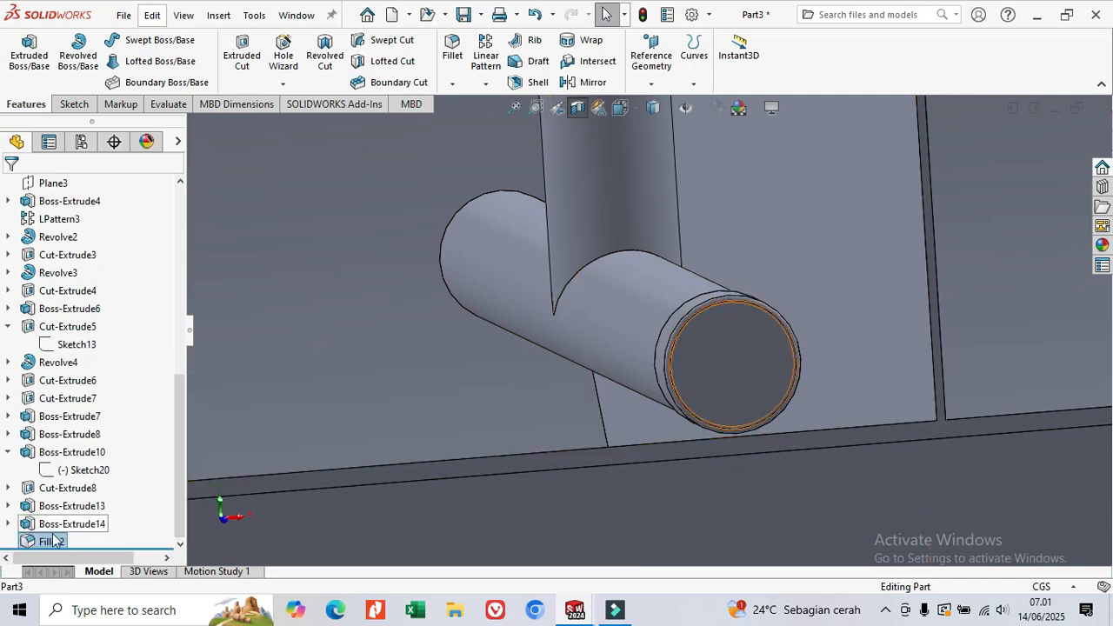
click(54, 525)
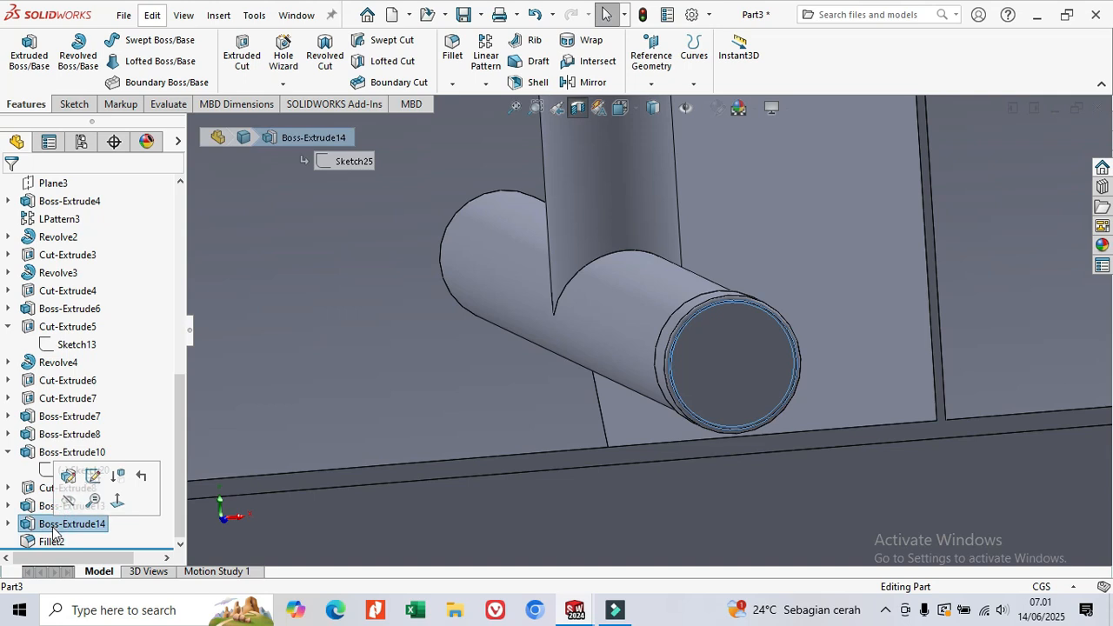
click(45, 509)
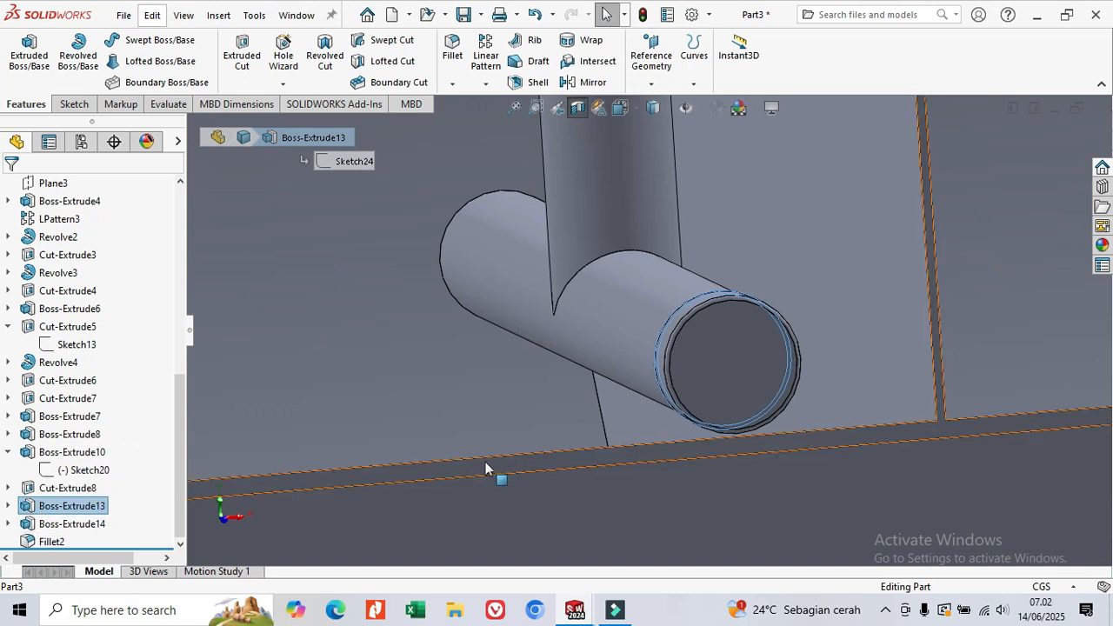
middle_drag(554, 396, 590, 405)
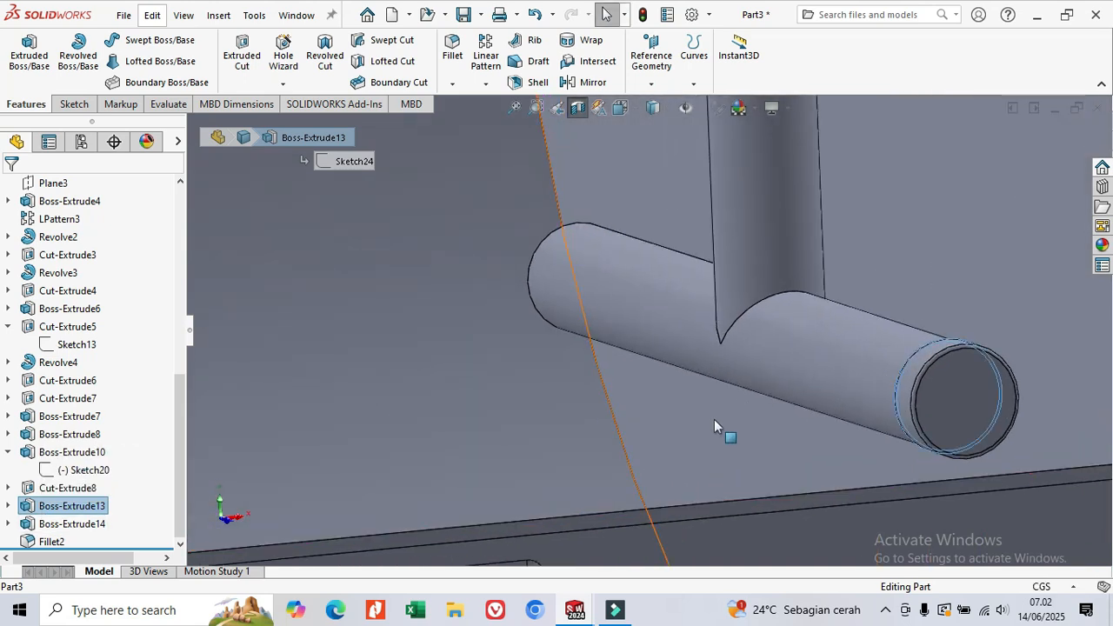
ctrl+click(89, 526)
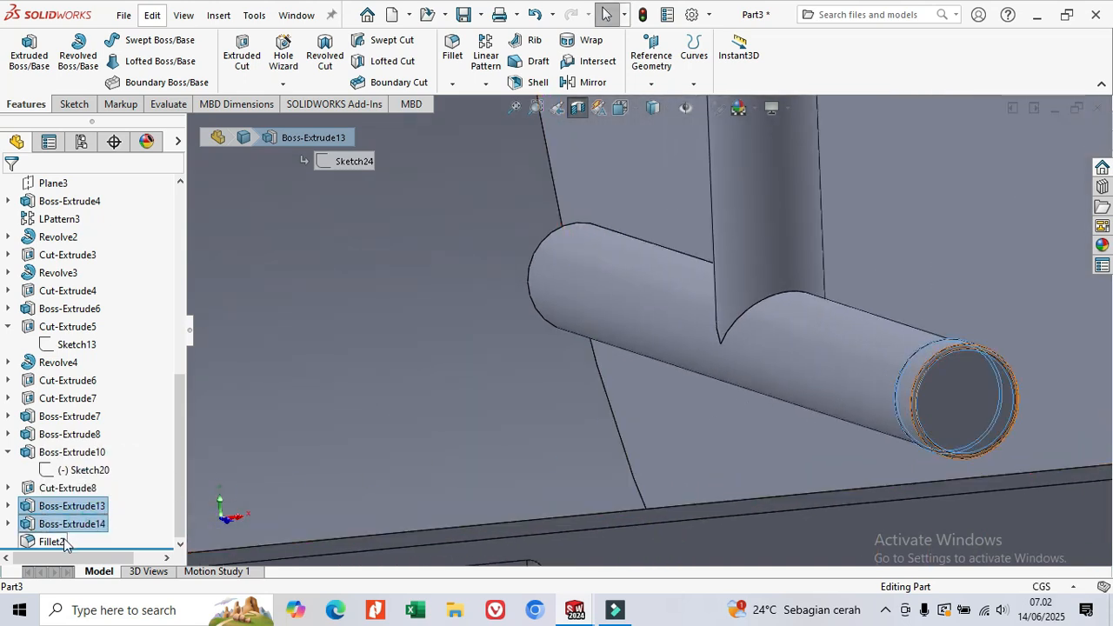
ctrl+click(63, 539)
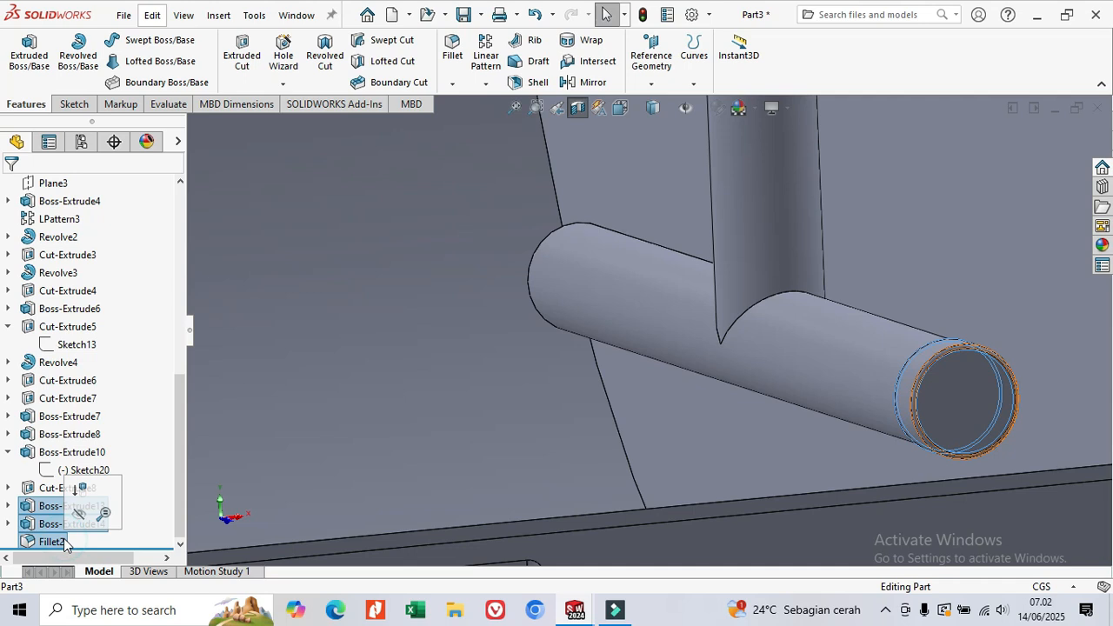
click(485, 85)
click(509, 142)
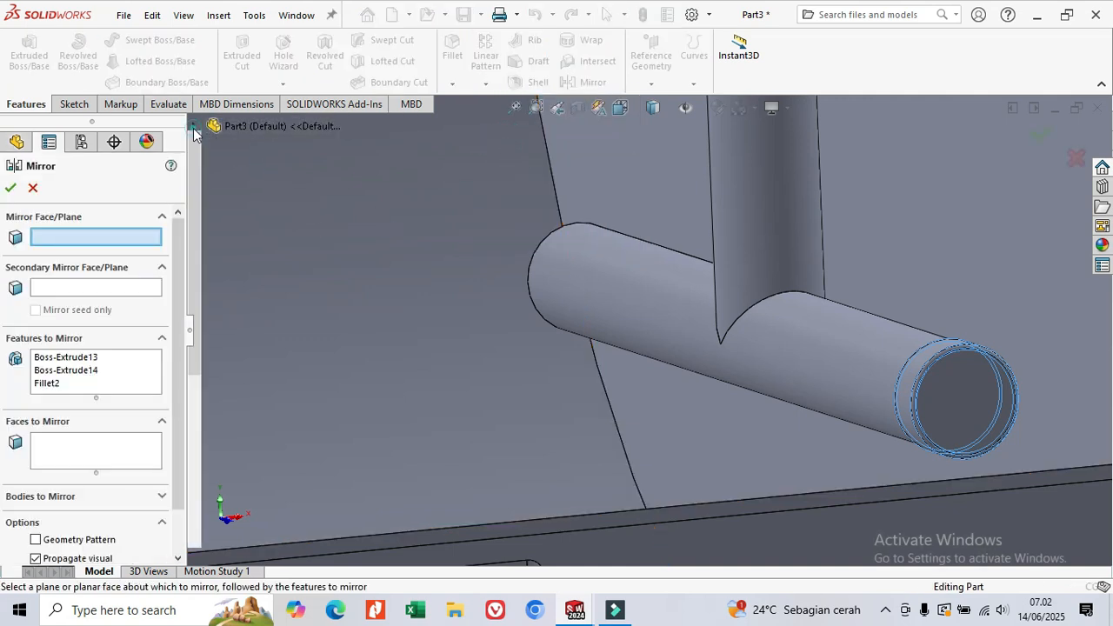
click(214, 127)
scroll(270, 366, down, 2)
scroll(294, 452, up, 2)
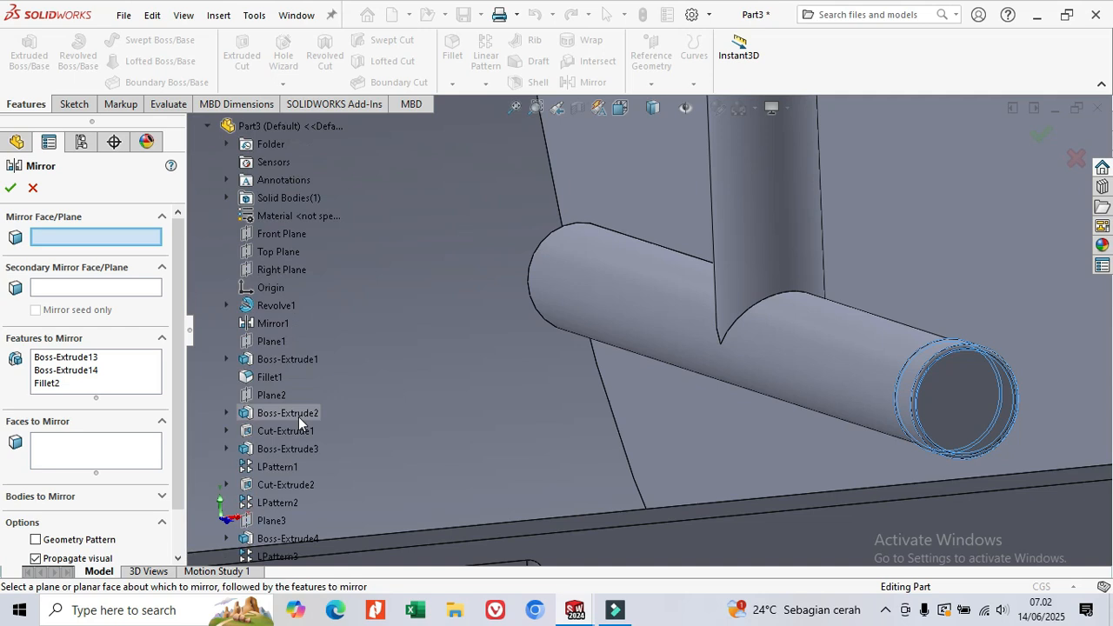
click(293, 235)
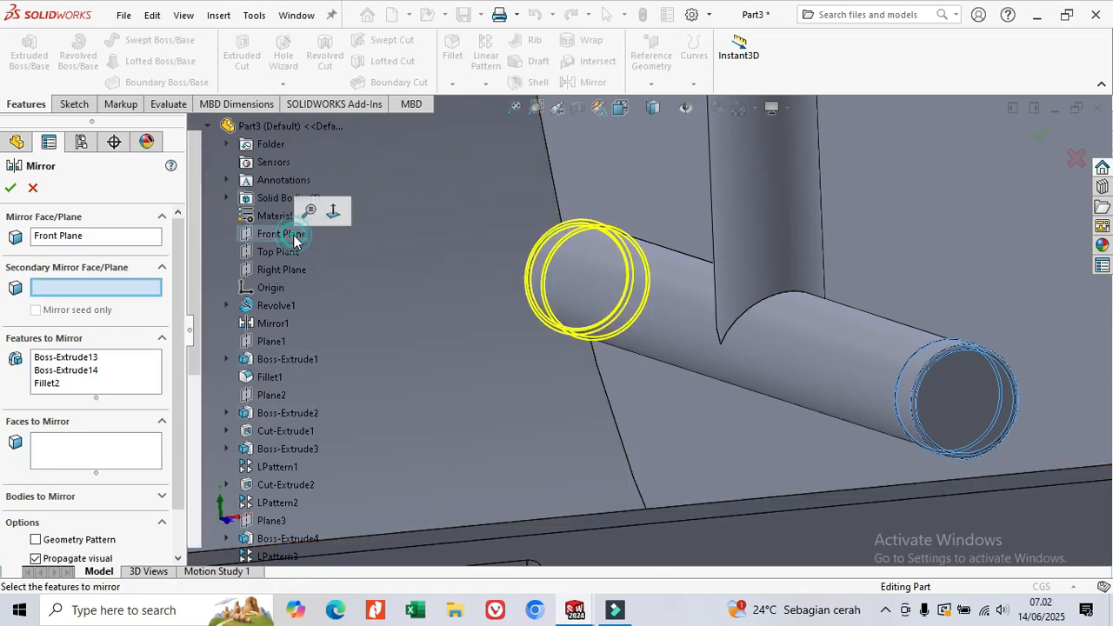
click(11, 191)
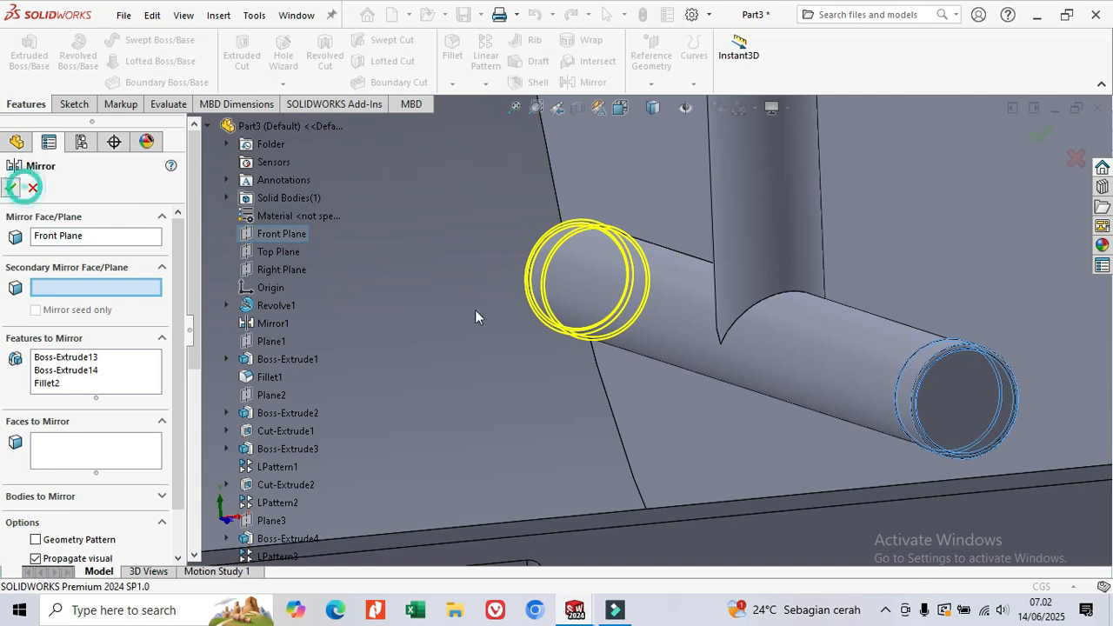
Start a reference plane offset from the tank's internal partition face behind the cross pipe, with a 20 cm offset
middle_drag(614, 341, 630, 345)
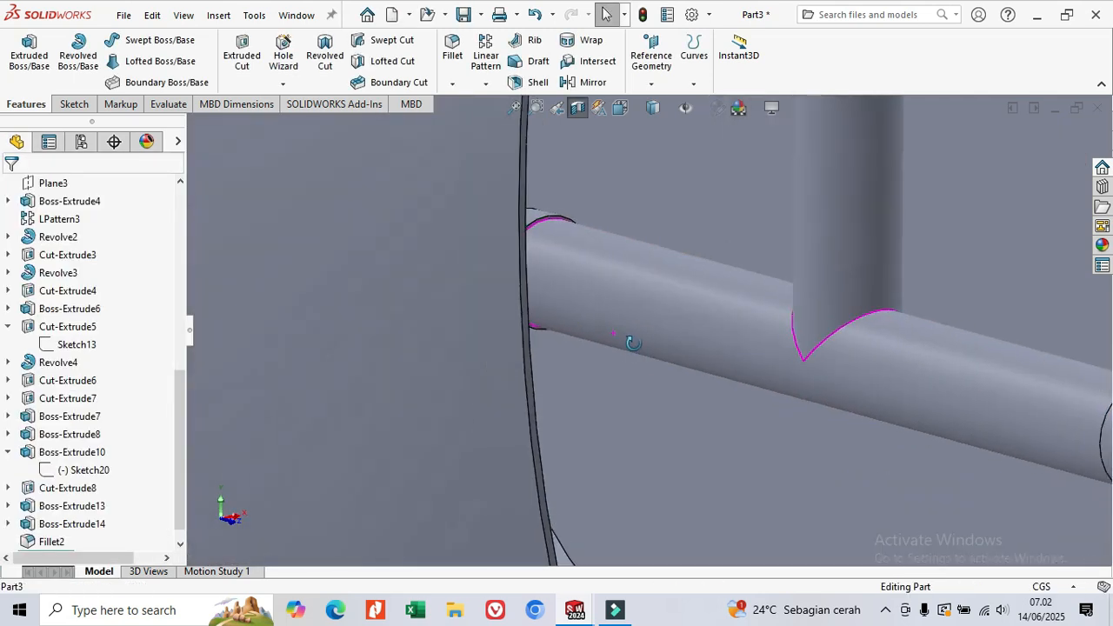
scroll(635, 345, up, 2)
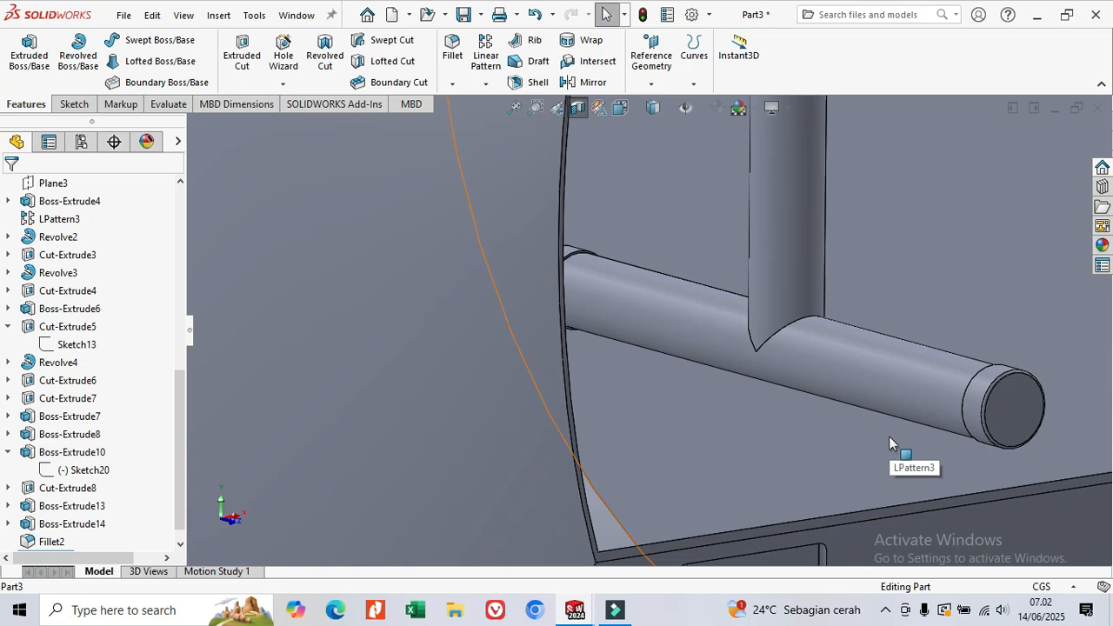
scroll(899, 444, up, 4)
middle_drag(833, 330, 825, 372)
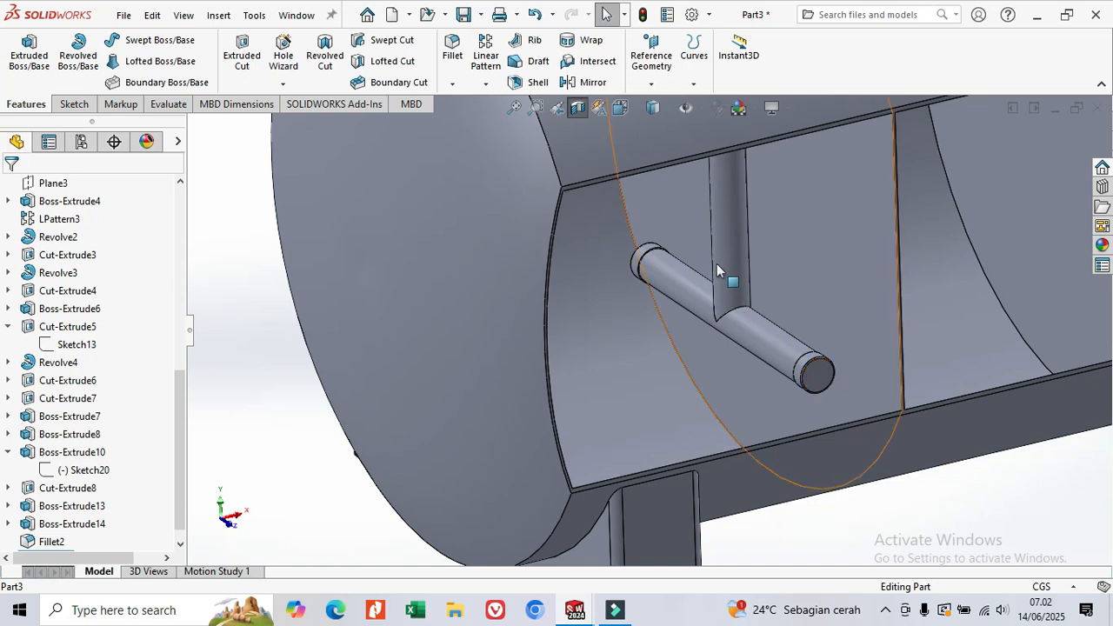
scroll(718, 266, up, 3)
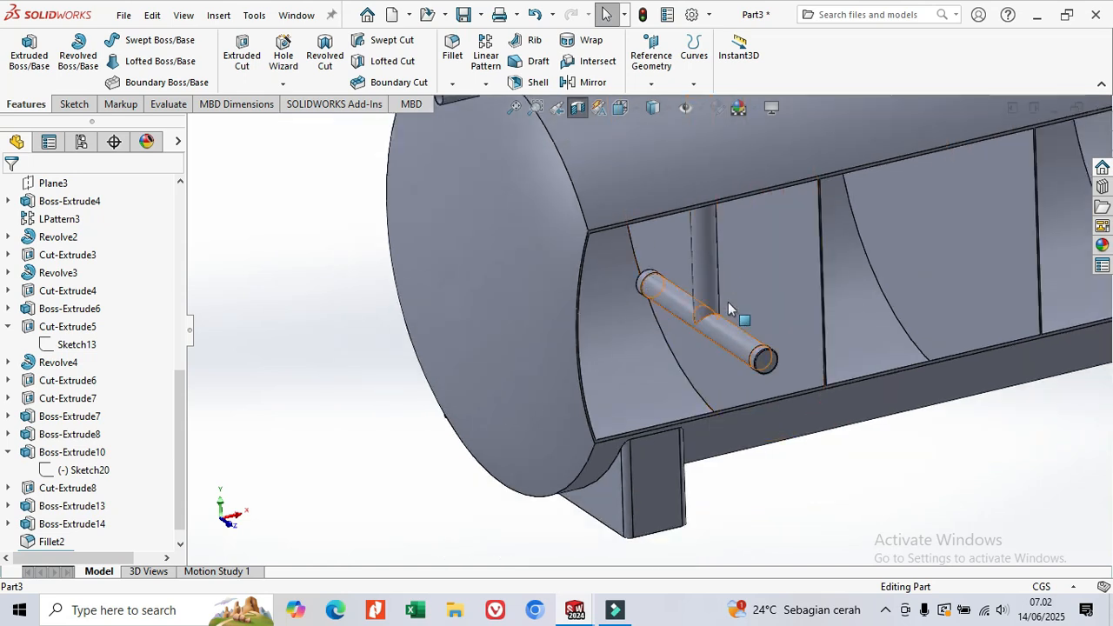
click(749, 284)
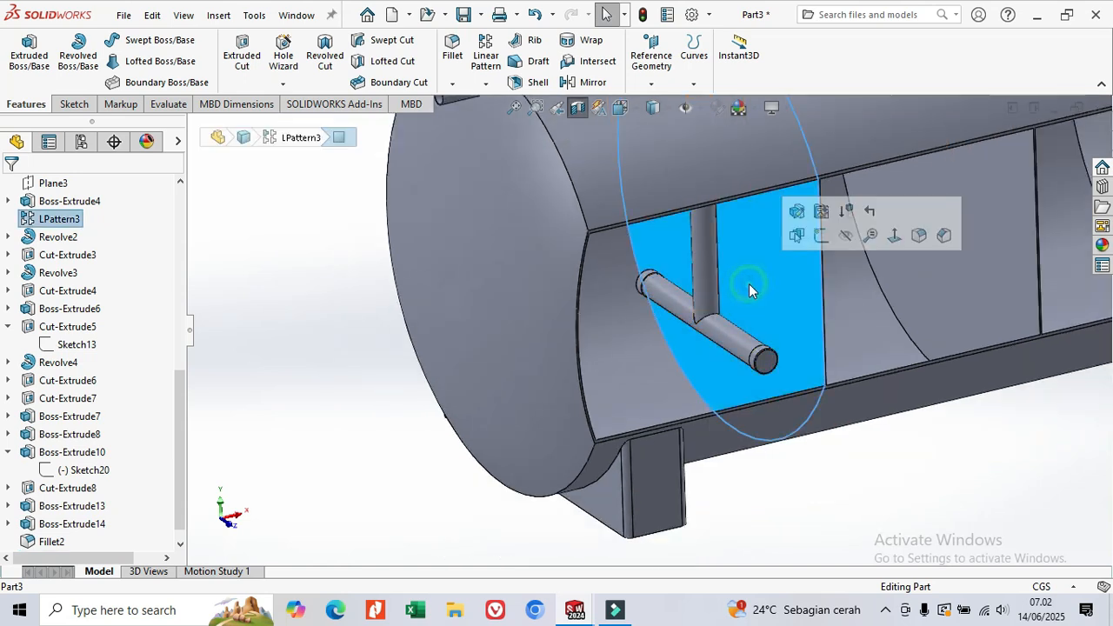
scroll(749, 282, up, 5)
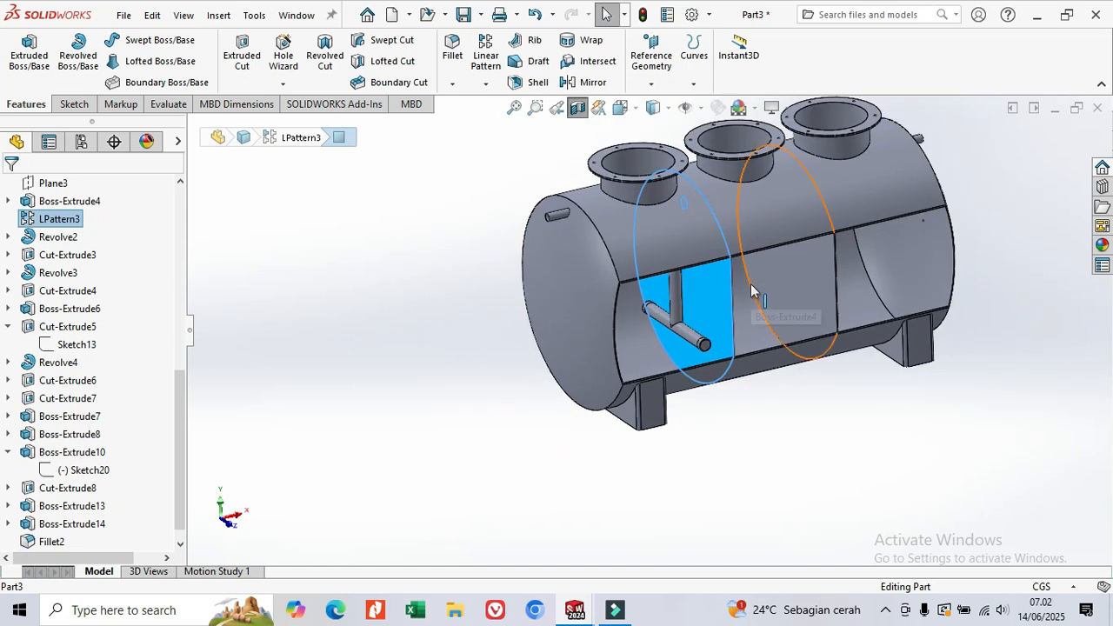
click(660, 81)
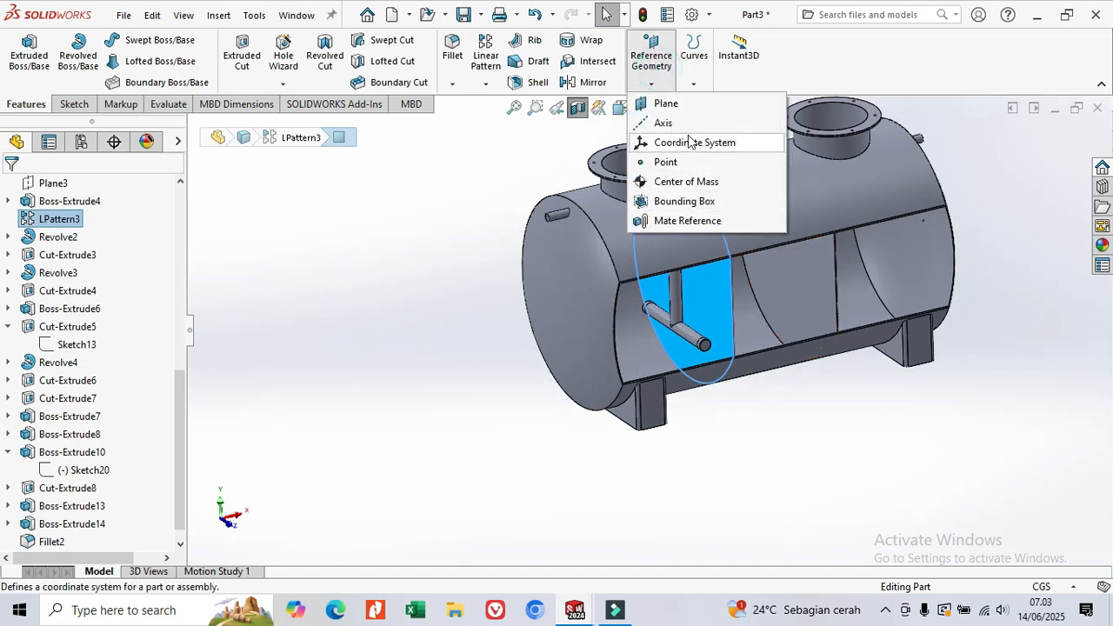
middle_drag(689, 341, 661, 345)
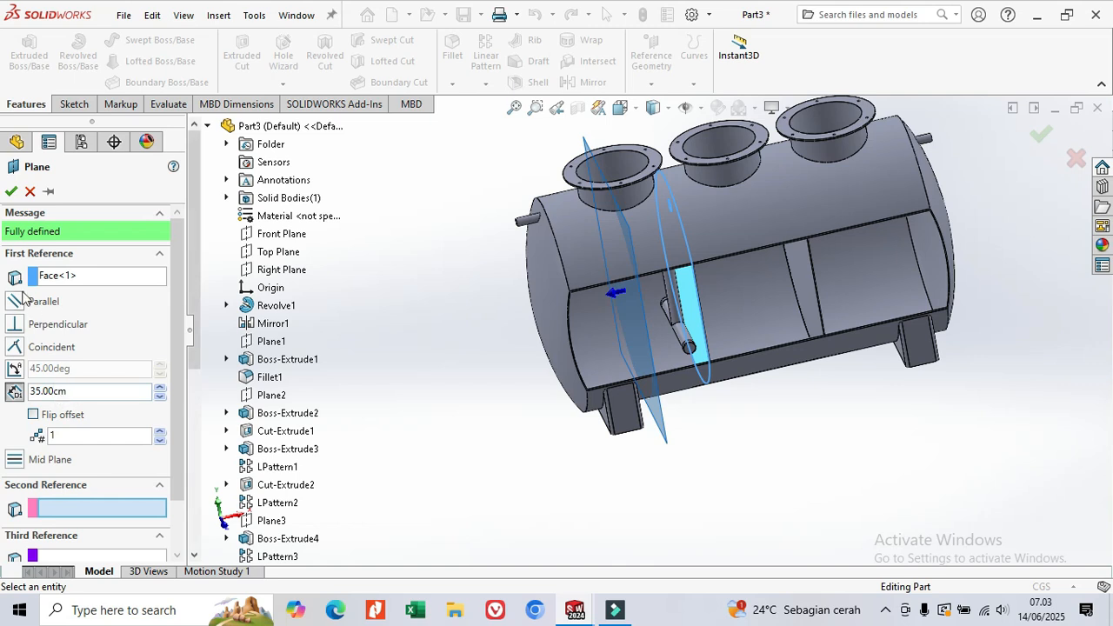
double_click(54, 392)
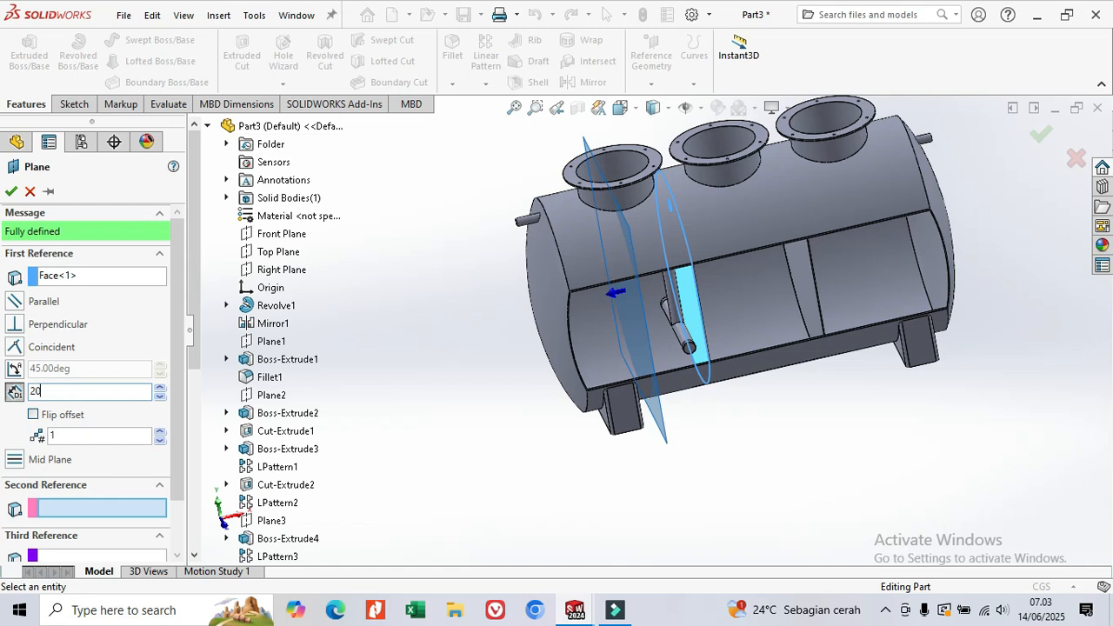
key(Return)
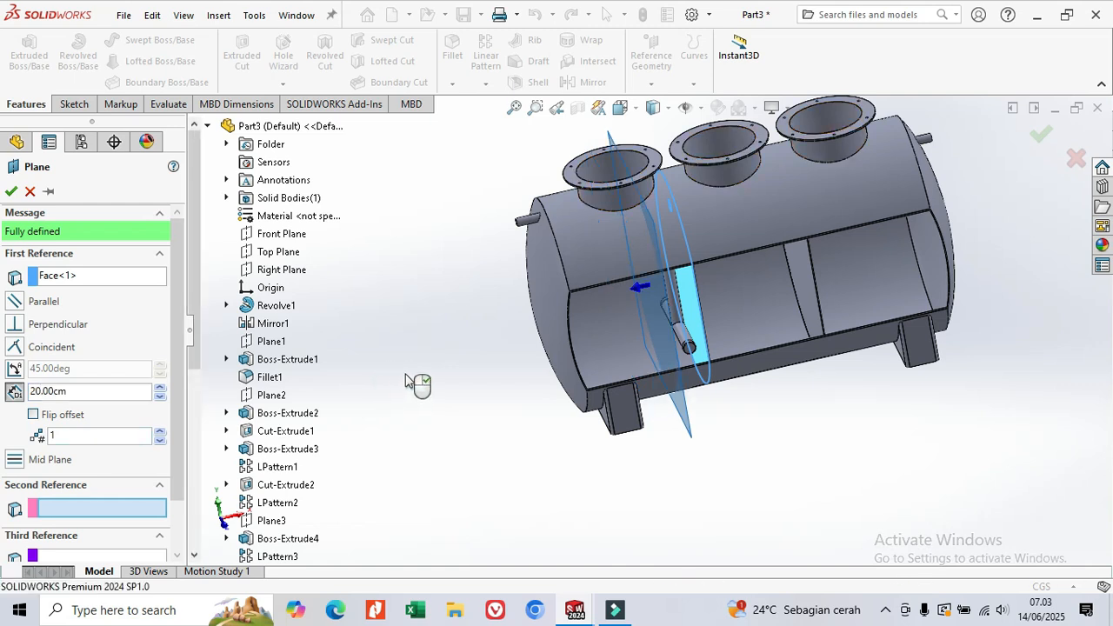
Reduce the new reference plane's offset to 15 cm and create the plane
middle_drag(721, 403, 710, 397)
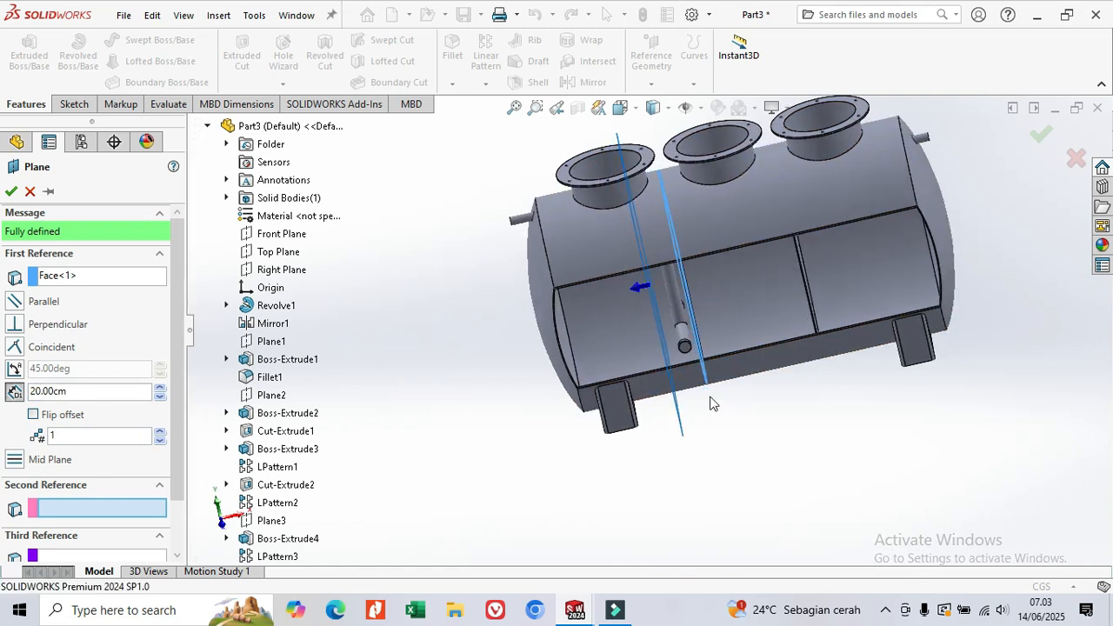
click(159, 396)
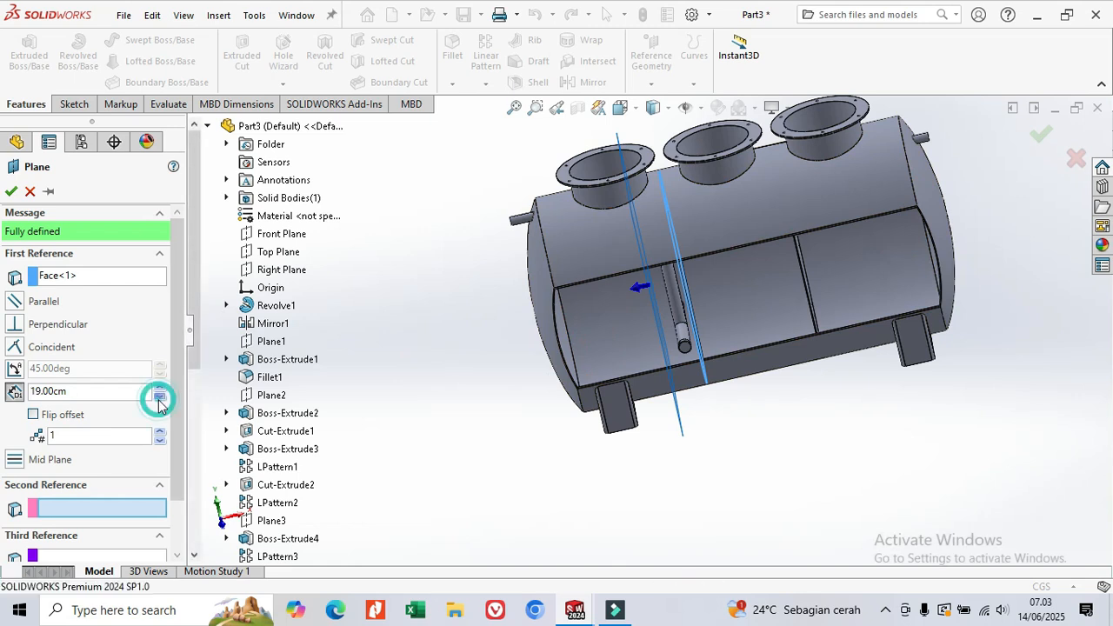
click(159, 397)
click(159, 397)
click(159, 396)
click(159, 397)
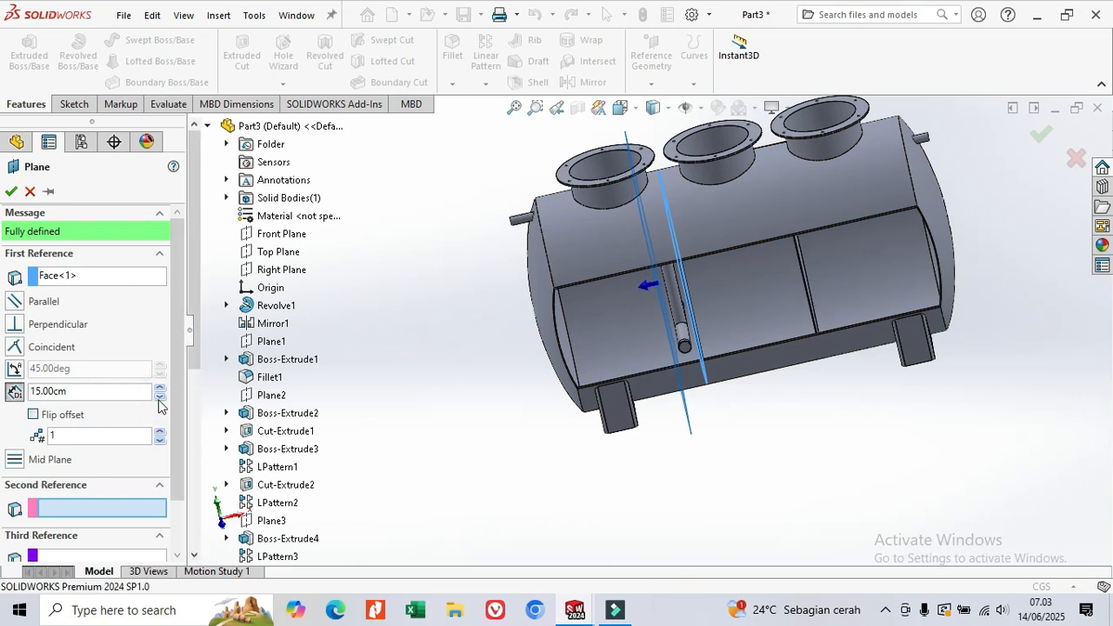
click(12, 192)
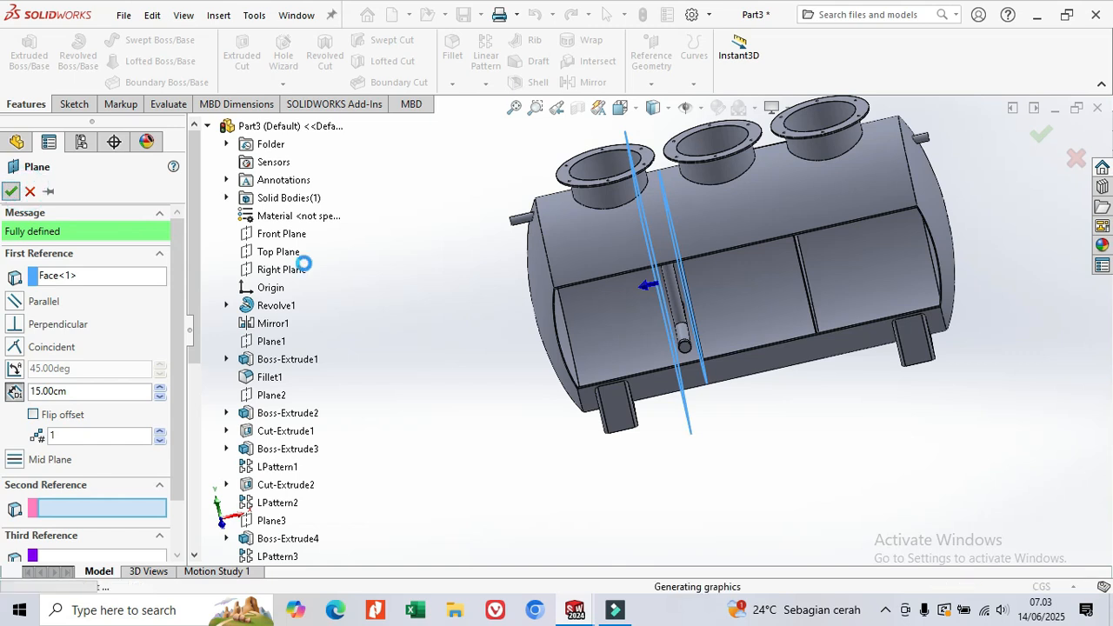
Replace the lengthwise section view with one rotated about 271.43 degrees, cutting crosswise through the tank in front of the cross pipe
click(578, 108)
click(578, 108)
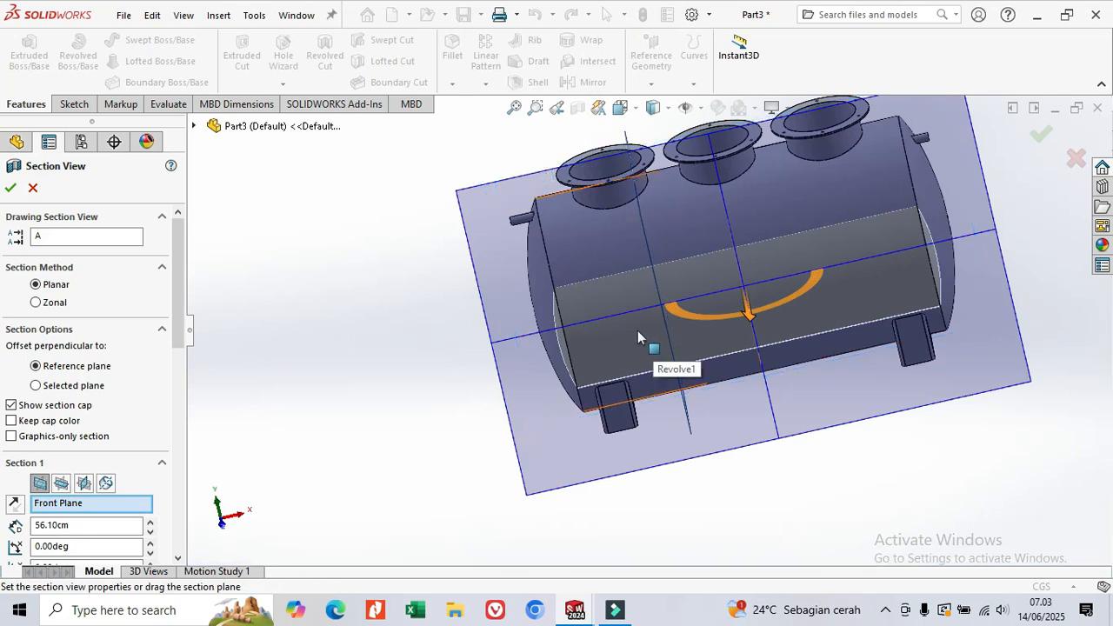
drag(809, 292, 575, 287)
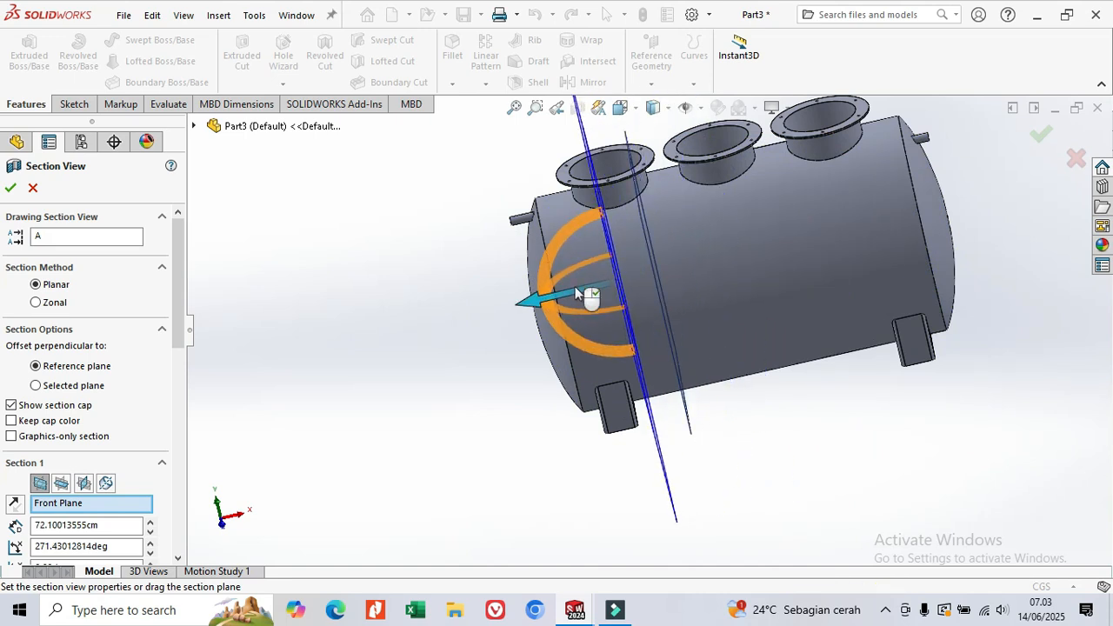
click(11, 189)
middle_drag(566, 291, 713, 331)
scroll(712, 343, down, 2)
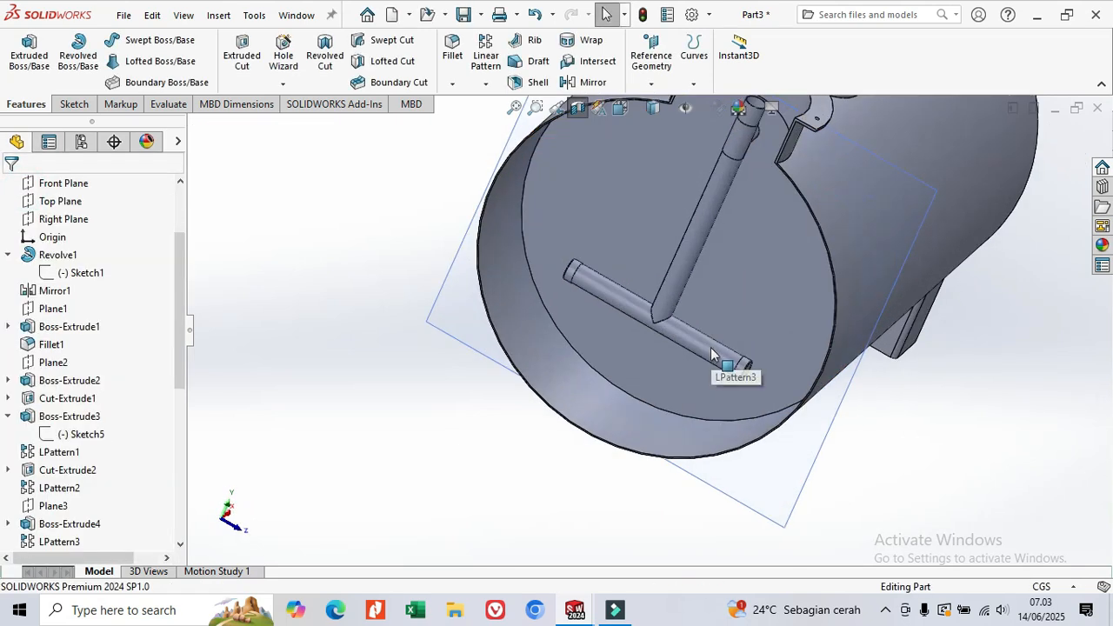
Start a sketch on the new offset plane in front of the cross pipe
click(795, 447)
right_click(800, 454)
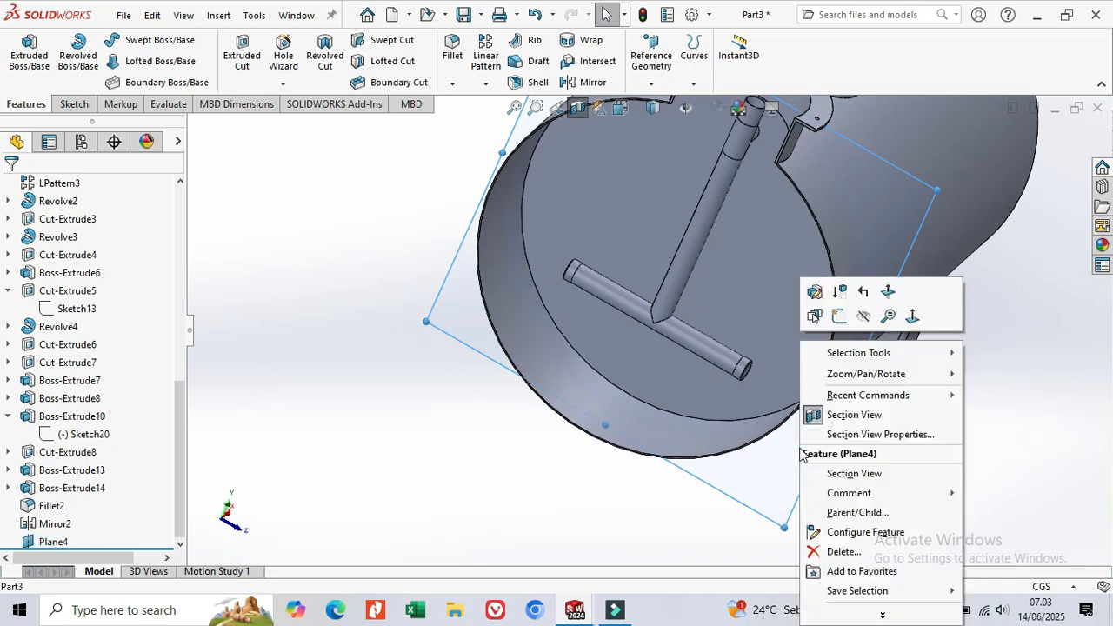
click(839, 316)
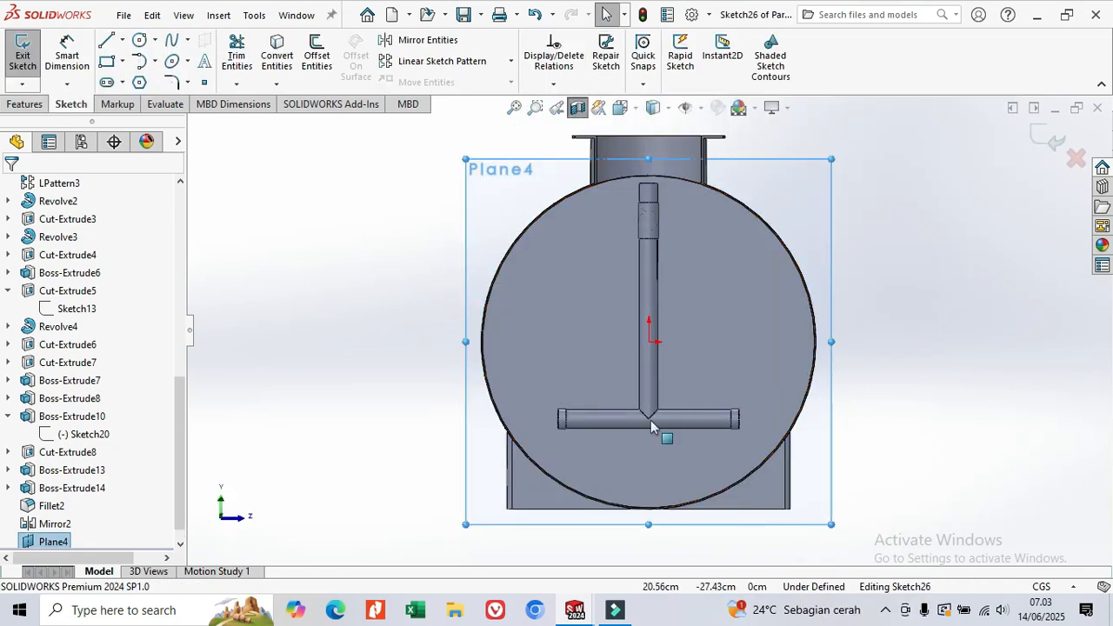
scroll(603, 435, down, 2)
scroll(596, 426, down, 2)
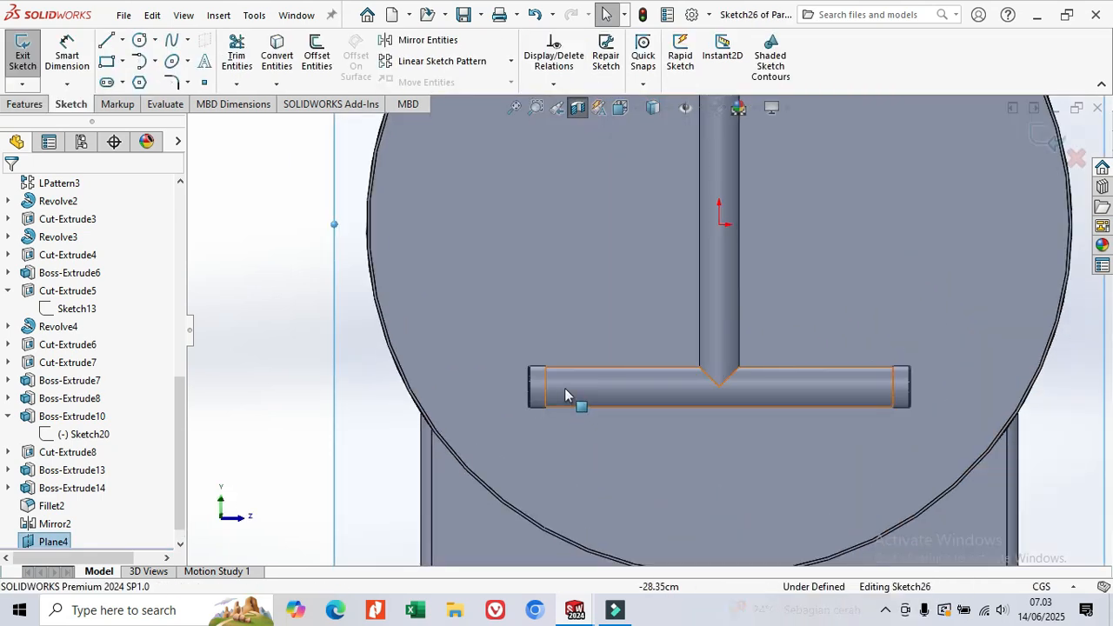
Draw a vertical centerline across the cross pipe's full diameter, just inboard of the sleeve at its negative Z end
click(140, 43)
scroll(574, 392, down, 5)
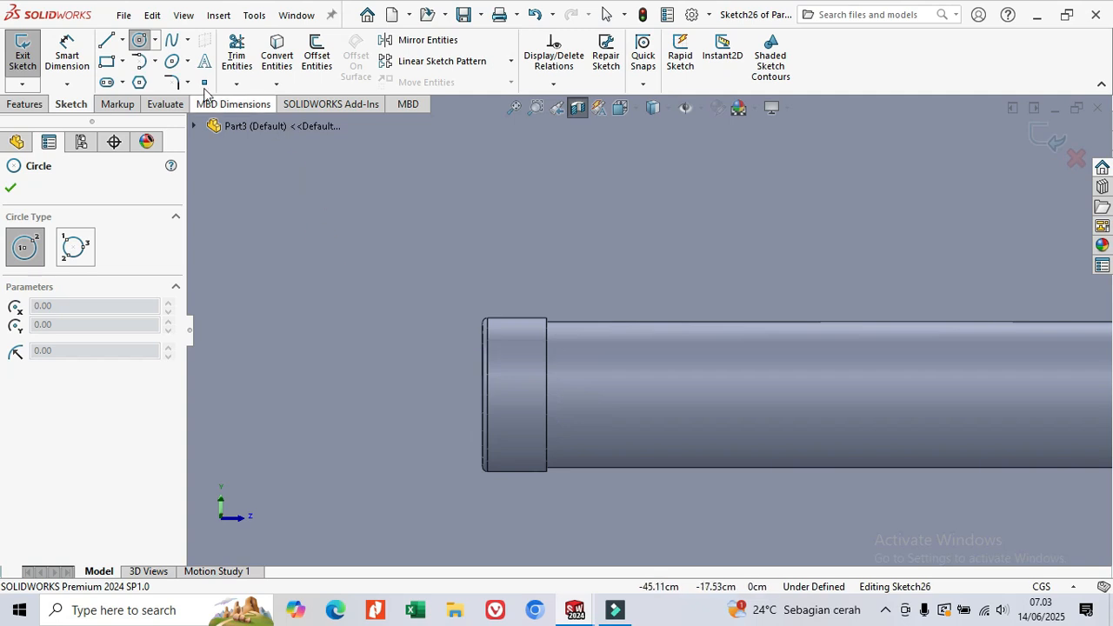
click(122, 41)
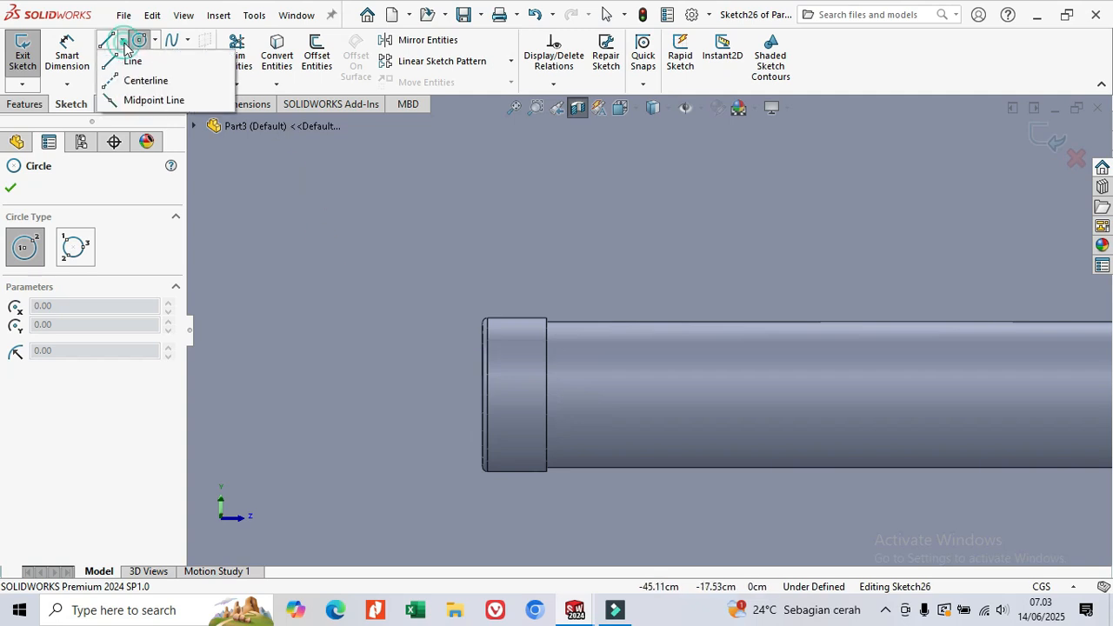
click(139, 81)
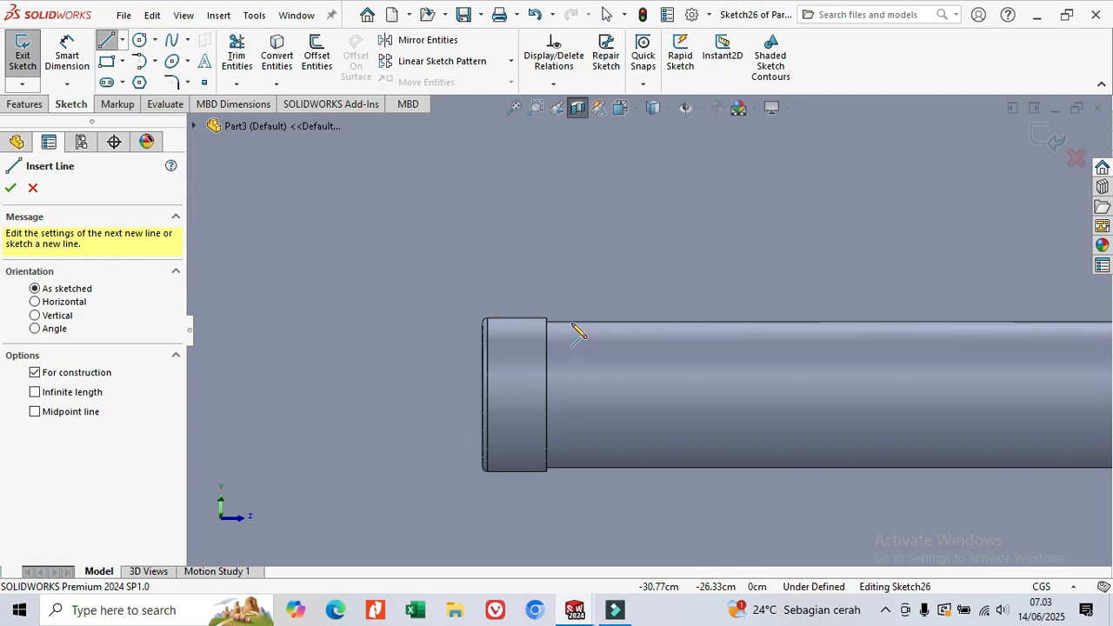
click(572, 323)
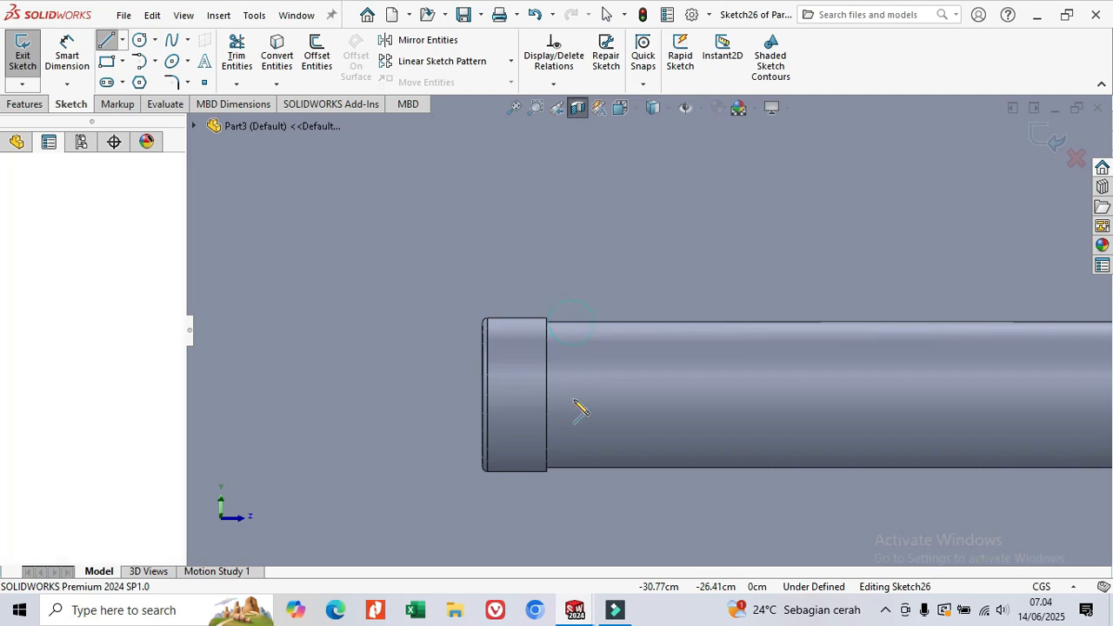
click(571, 468)
right_click(570, 468)
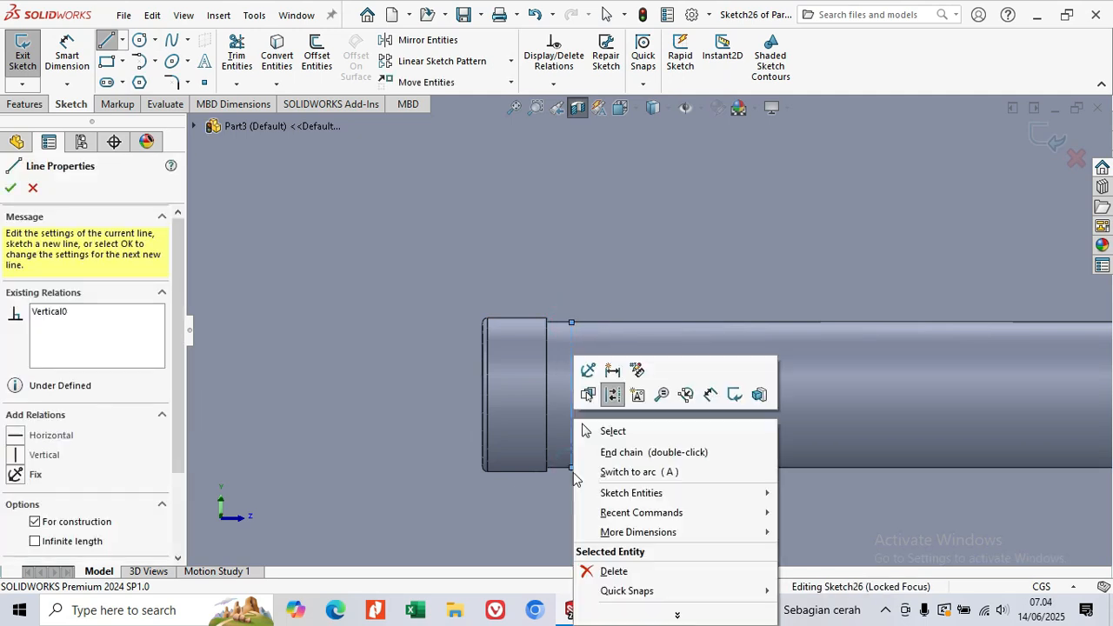
click(614, 432)
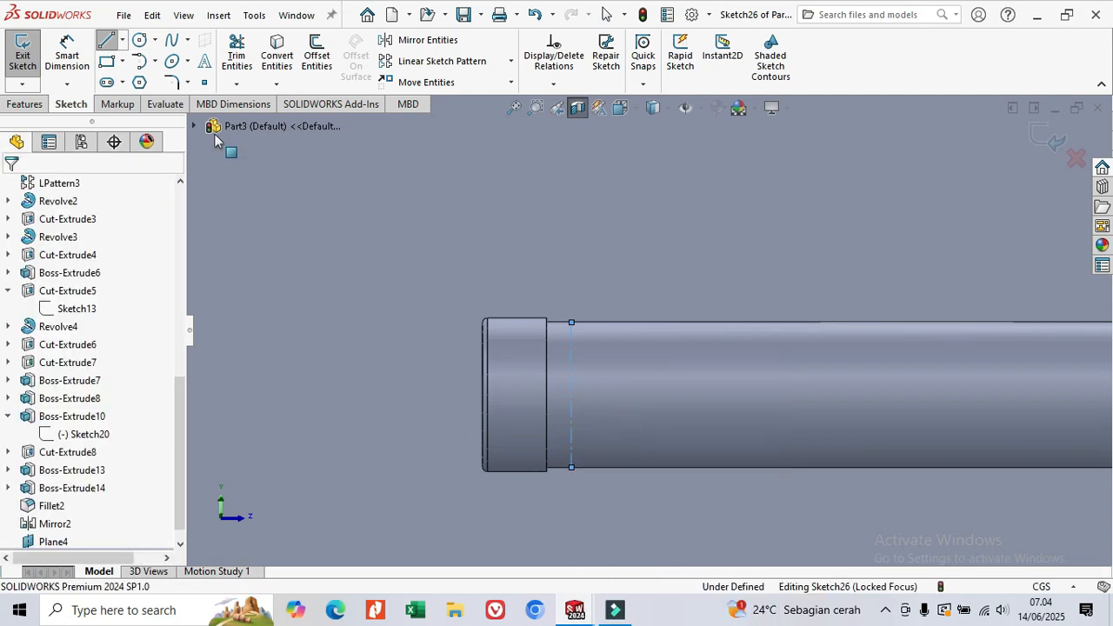
Draw a circle about 1 cm in diameter centred on the midpoint of the vertical centerline
click(140, 41)
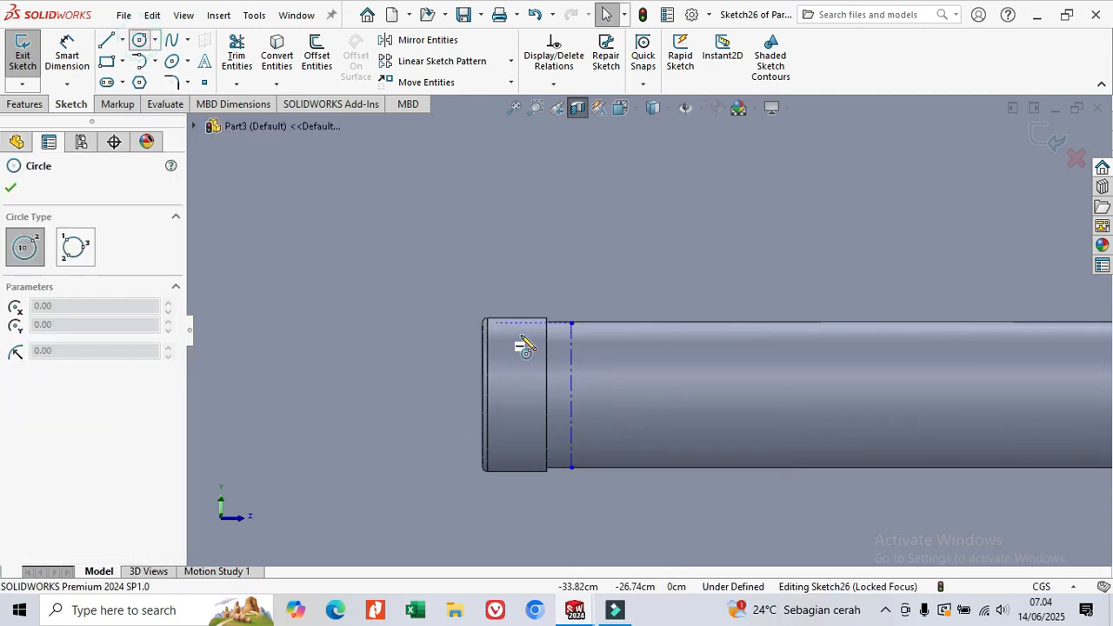
click(570, 396)
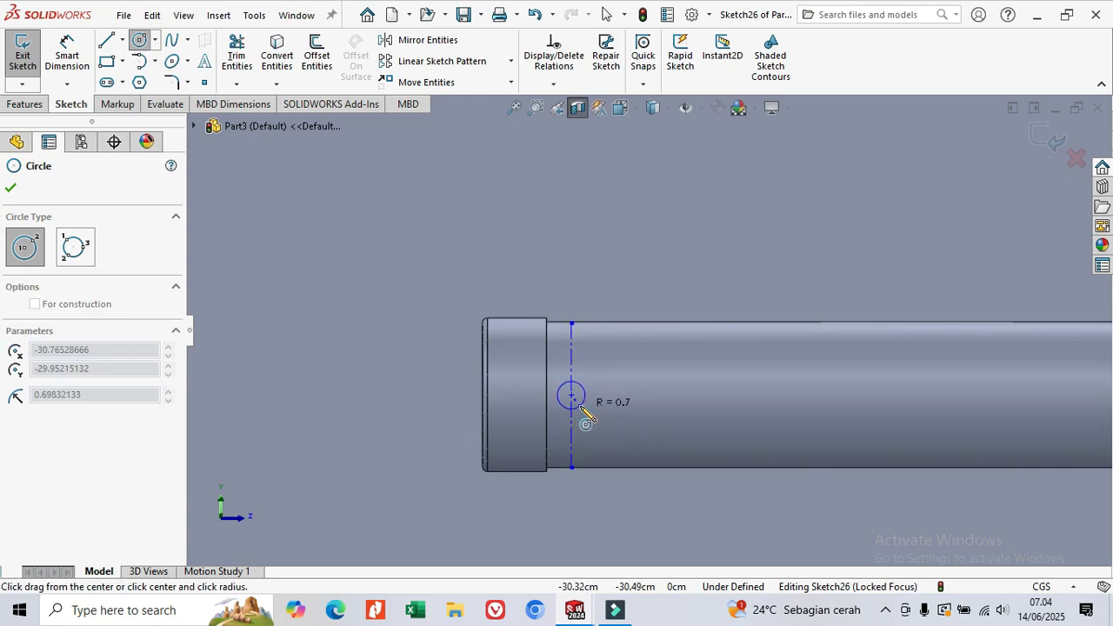
click(578, 405)
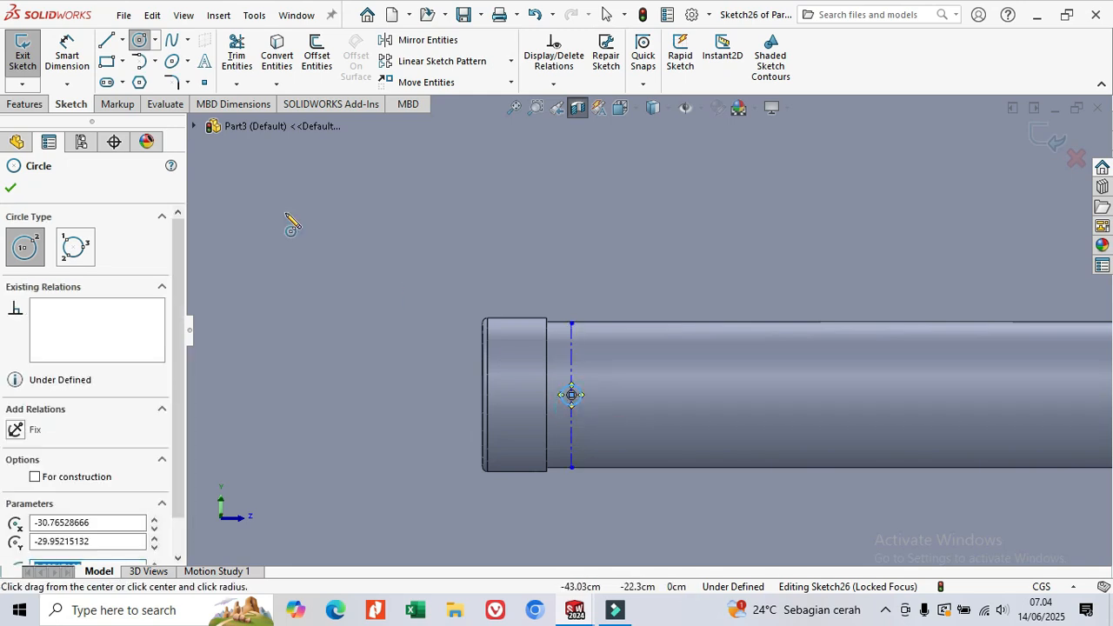
Dimension the circle on the centerline to a diameter of 1.5 cm
click(70, 59)
scroll(585, 416, down, 3)
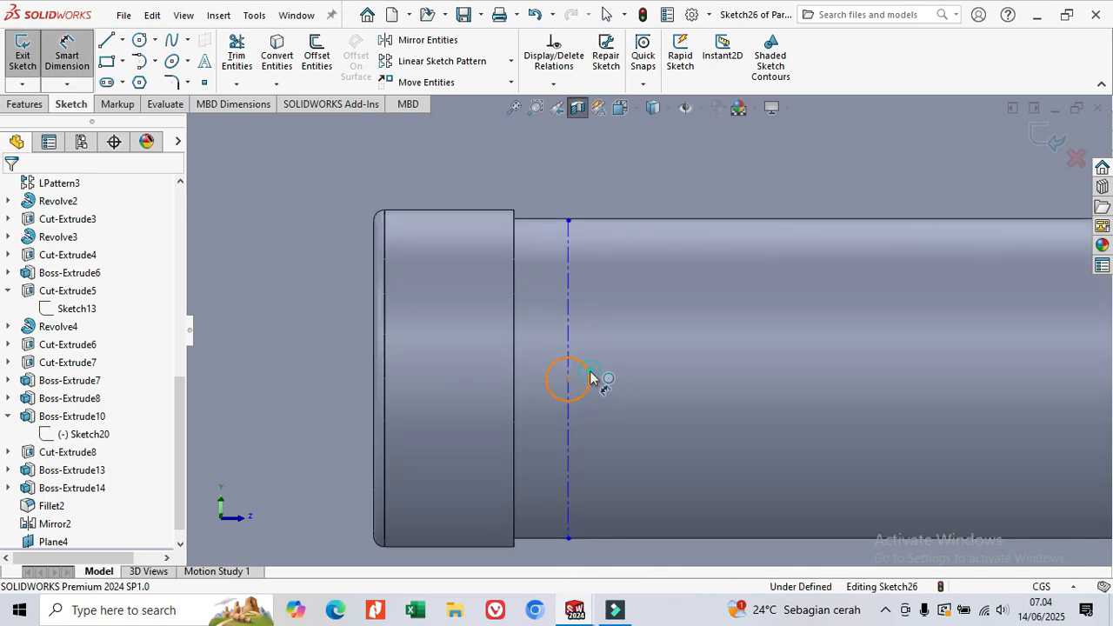
click(591, 380)
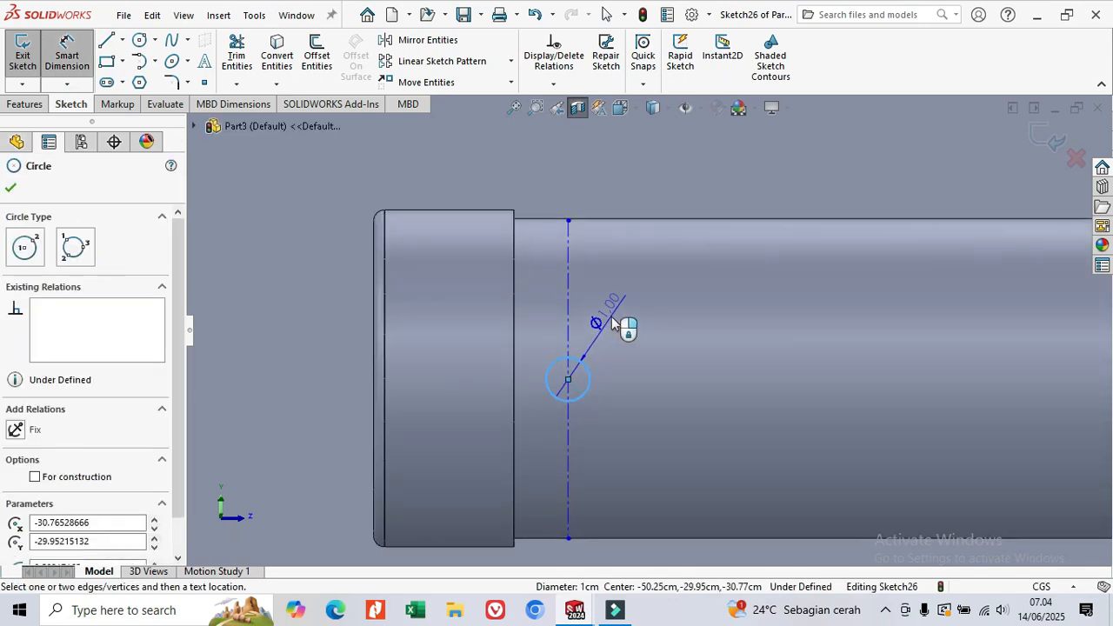
click(615, 322)
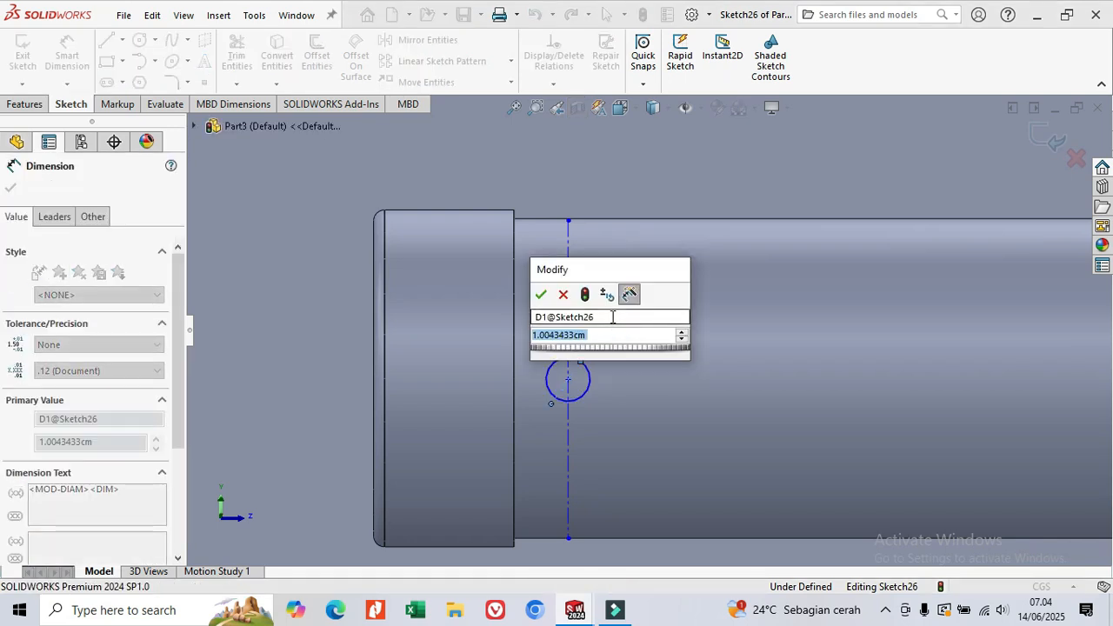
text(1.5)
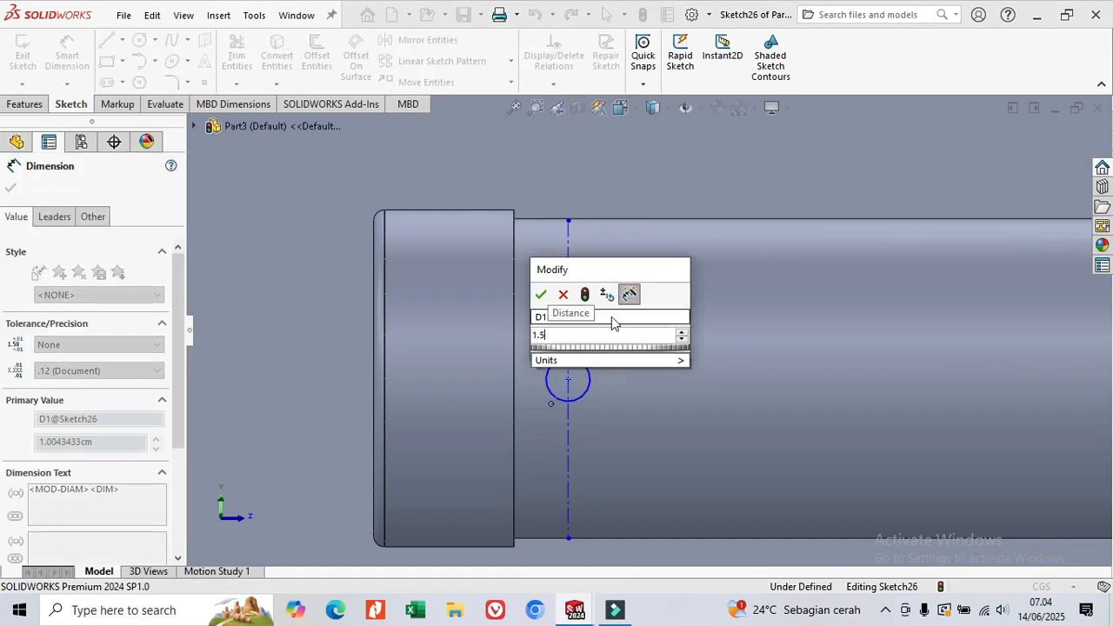
key(Return)
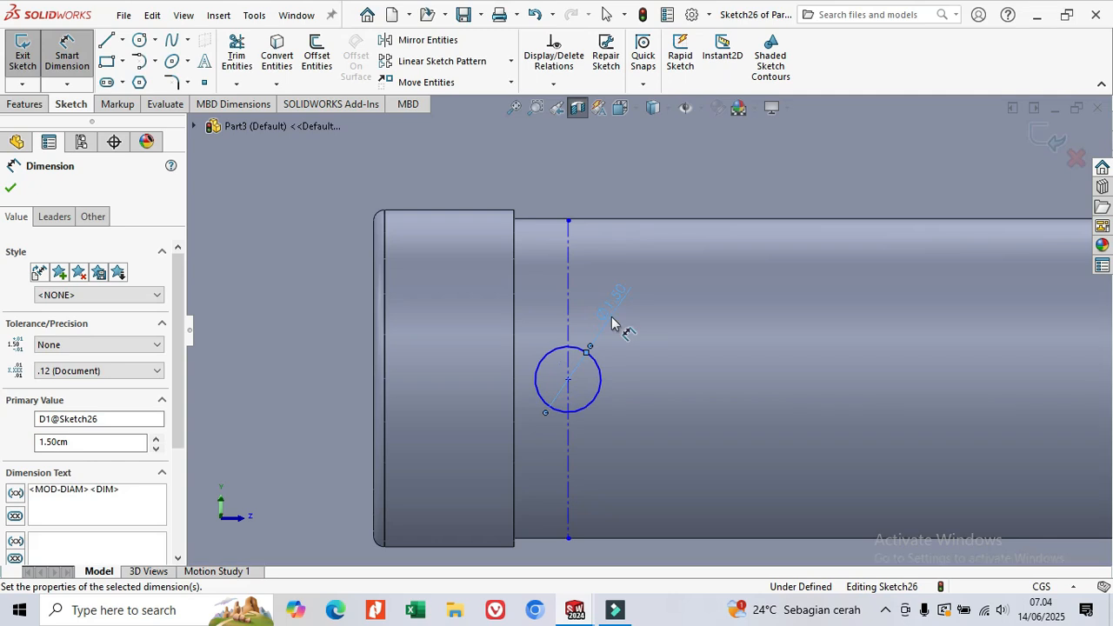
Cut-extrude the 1.5 cm circle from the sketch plane into the cross pipe as a blind cut 6.20 cm deep
click(26, 104)
click(242, 55)
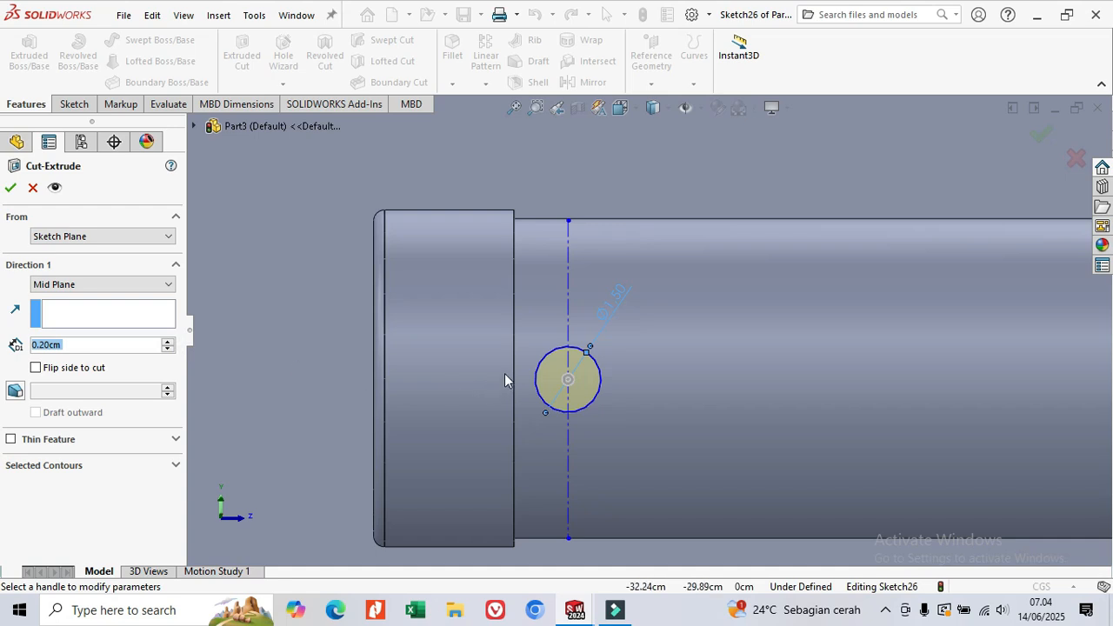
click(168, 285)
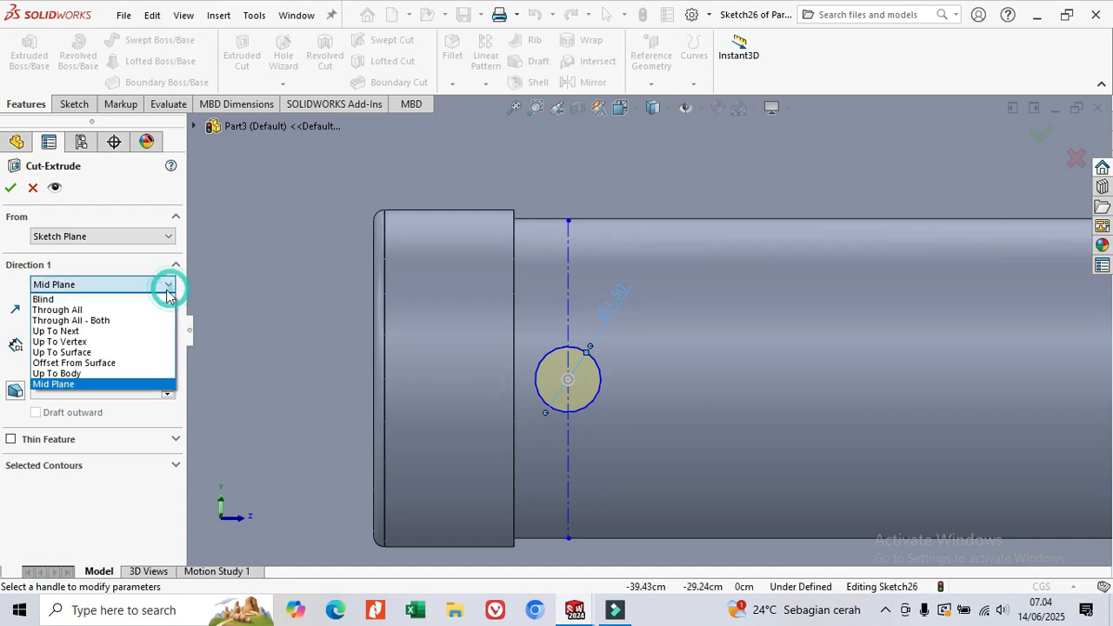
click(135, 297)
middle_drag(600, 410, 632, 431)
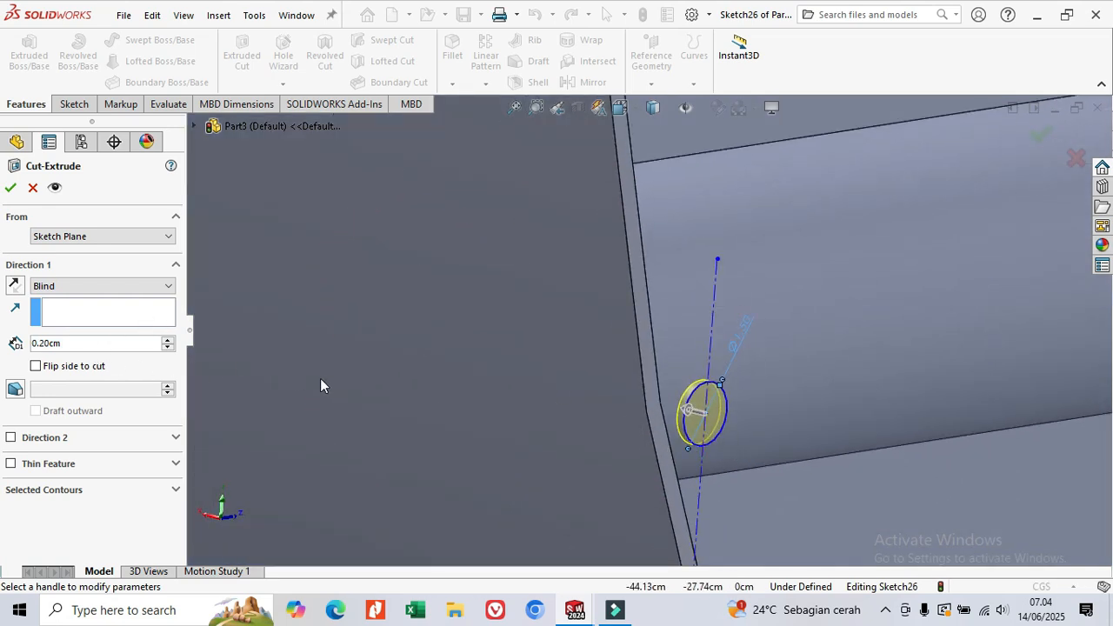
click(167, 341)
click(167, 341)
click(167, 341)
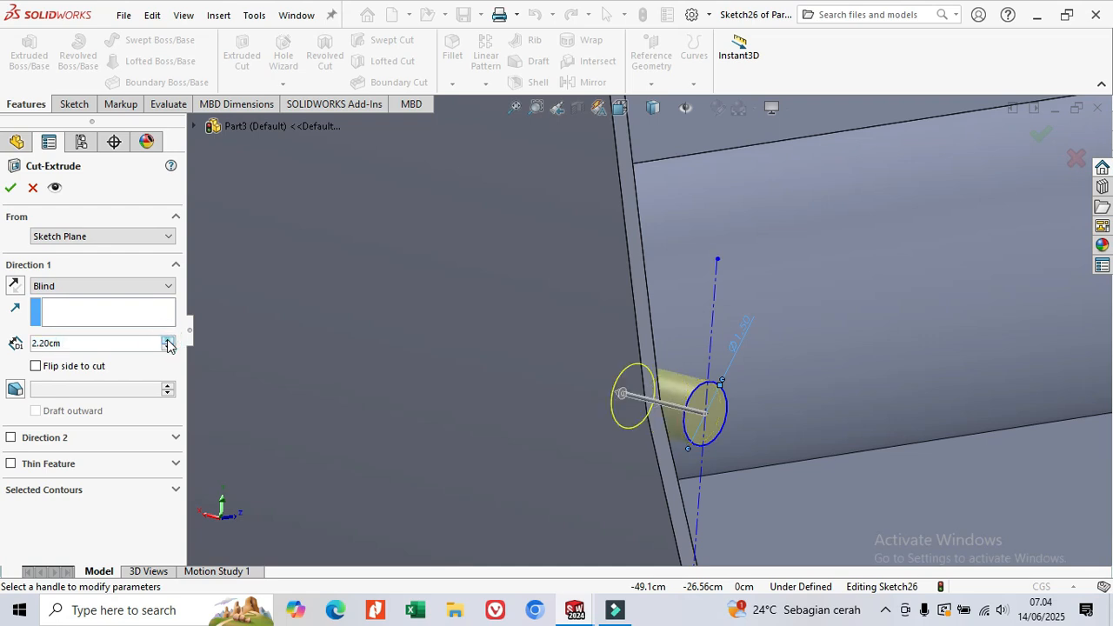
middle_drag(789, 388, 652, 402)
scroll(652, 402, up, 3)
middle_drag(761, 370, 720, 372)
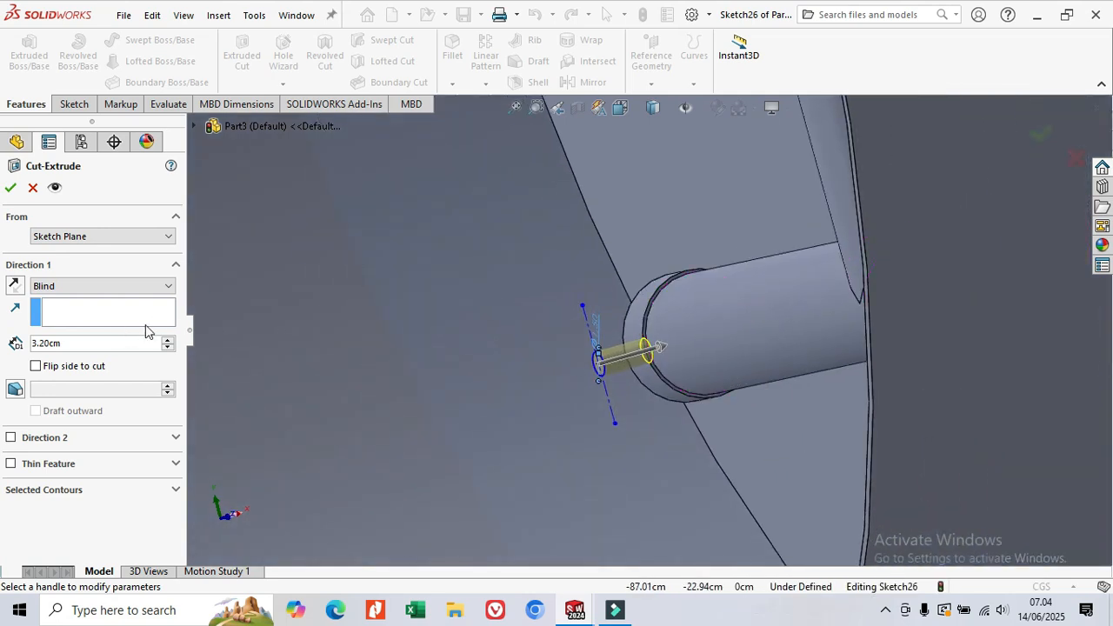
click(169, 340)
click(168, 339)
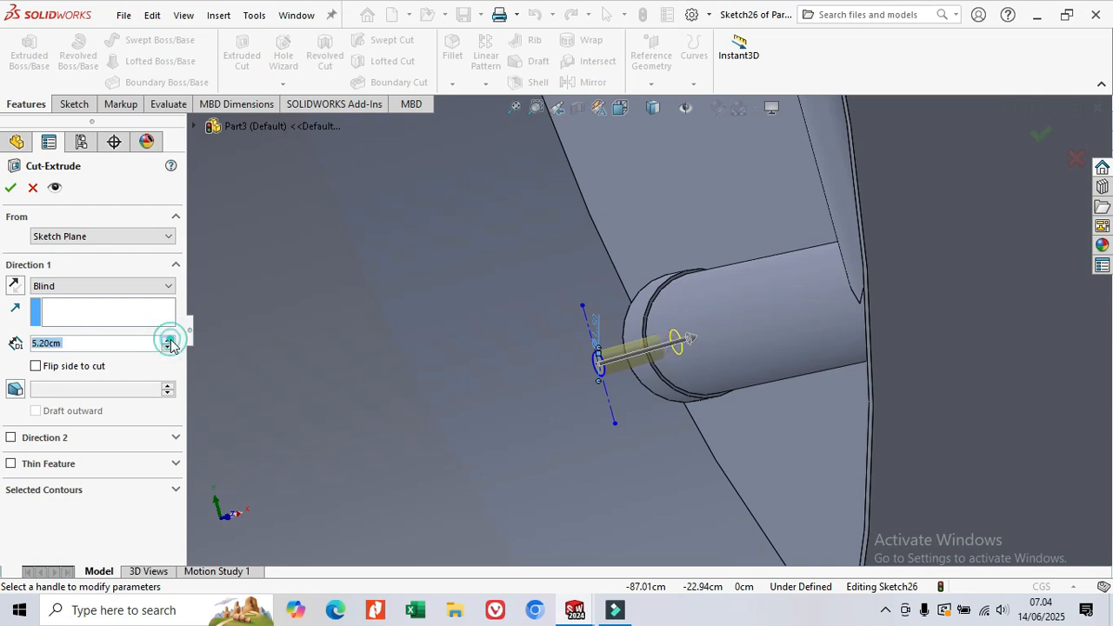
click(169, 340)
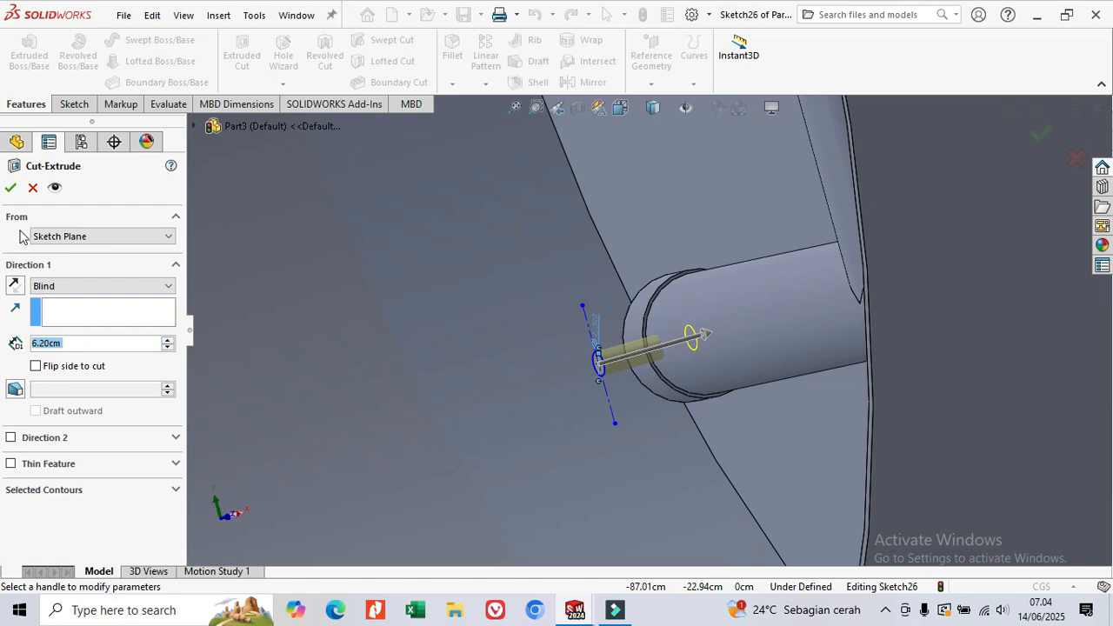
click(10, 189)
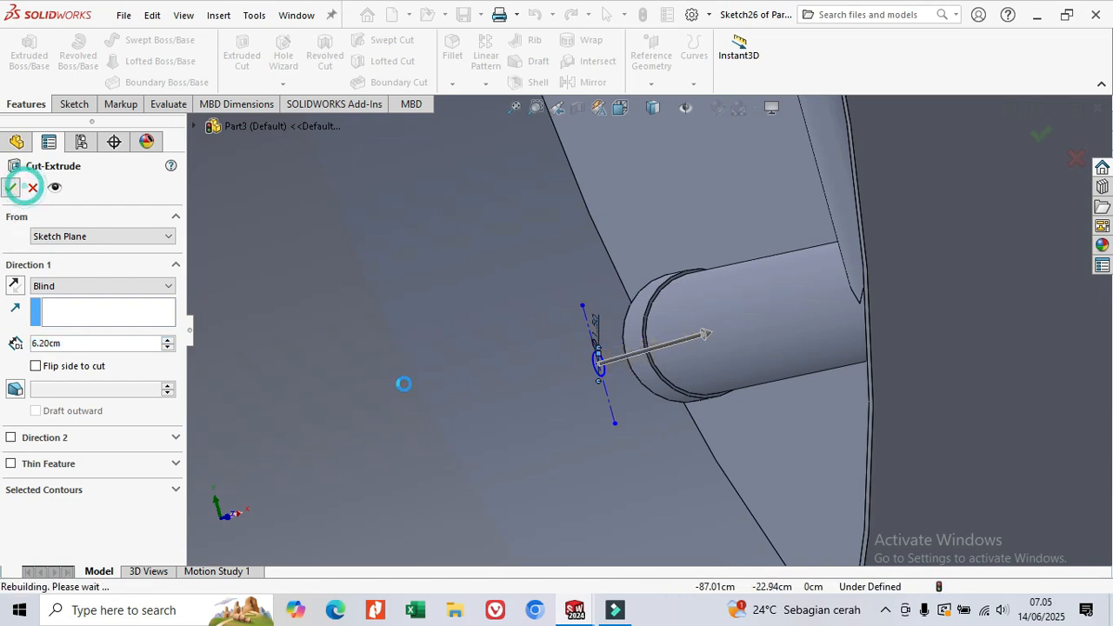
Start a linear pattern of the new hole cut, using the end face of the positive Z cap as its direction
scroll(640, 406, down, 3)
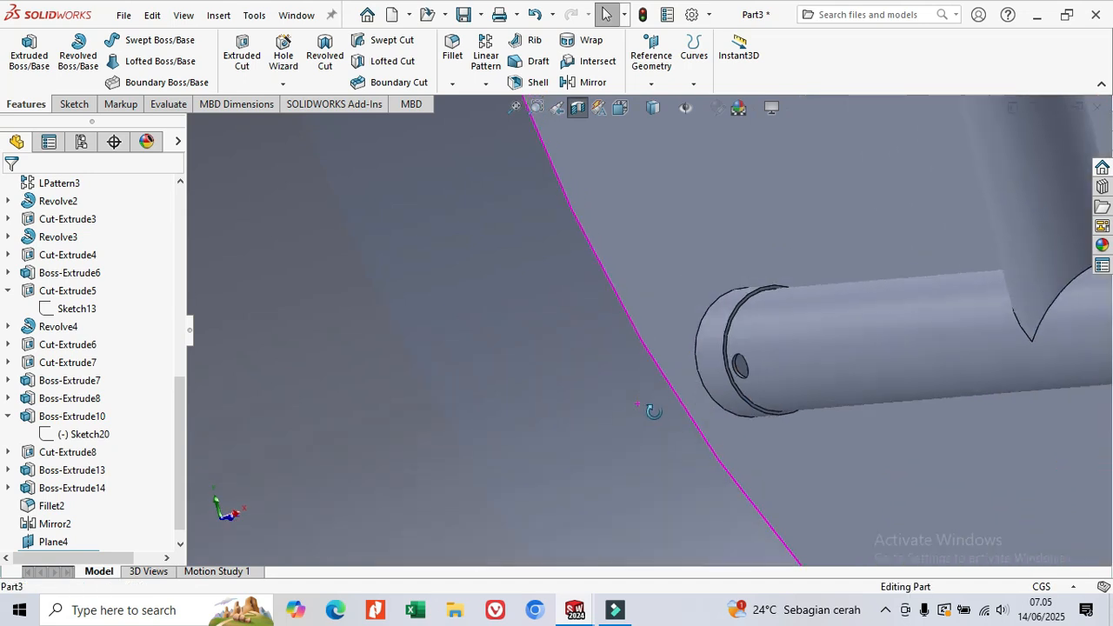
middle_drag(804, 411, 852, 356)
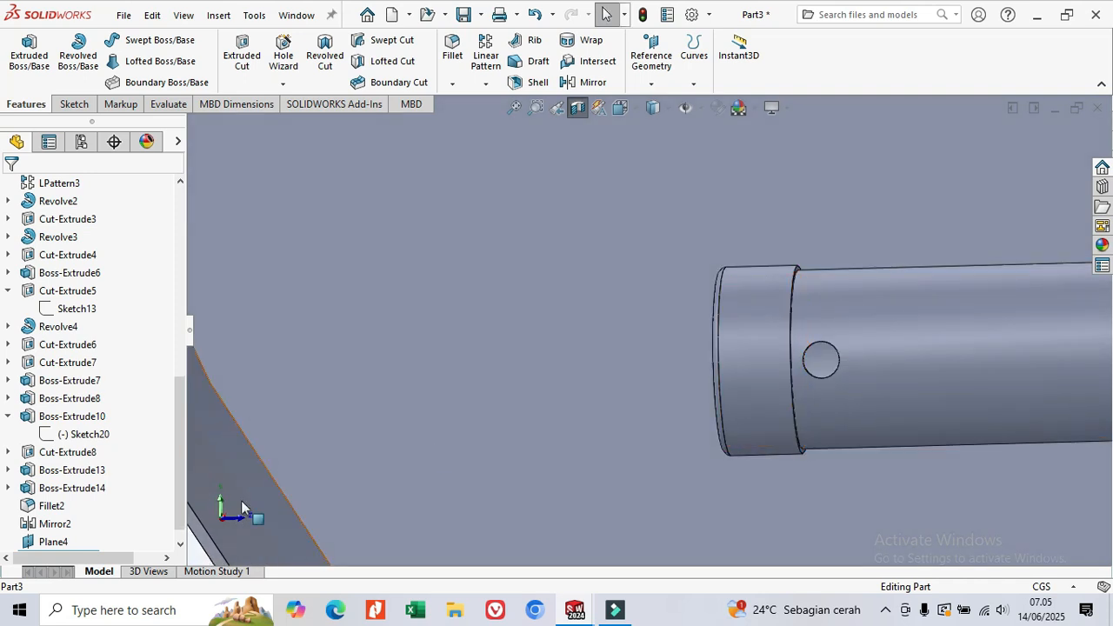
drag(178, 406, 191, 485)
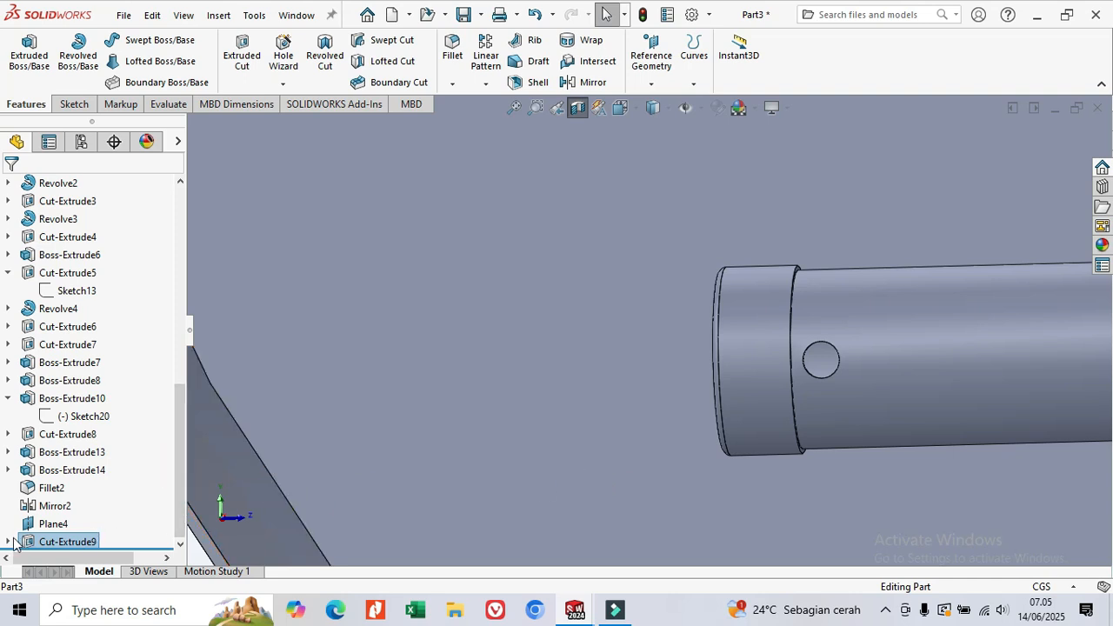
click(66, 546)
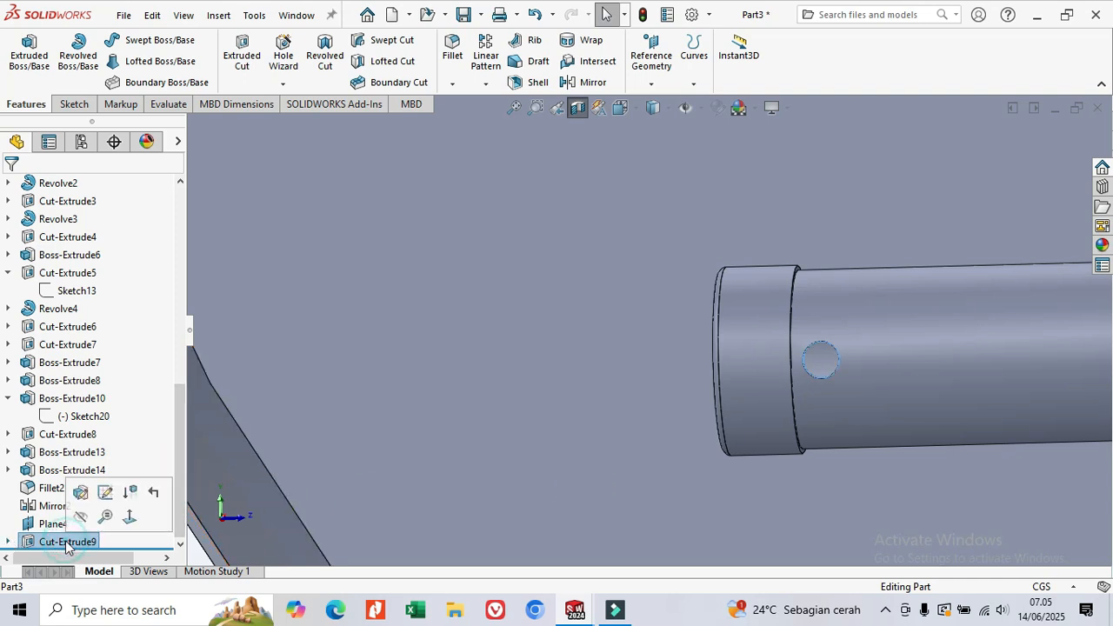
click(490, 85)
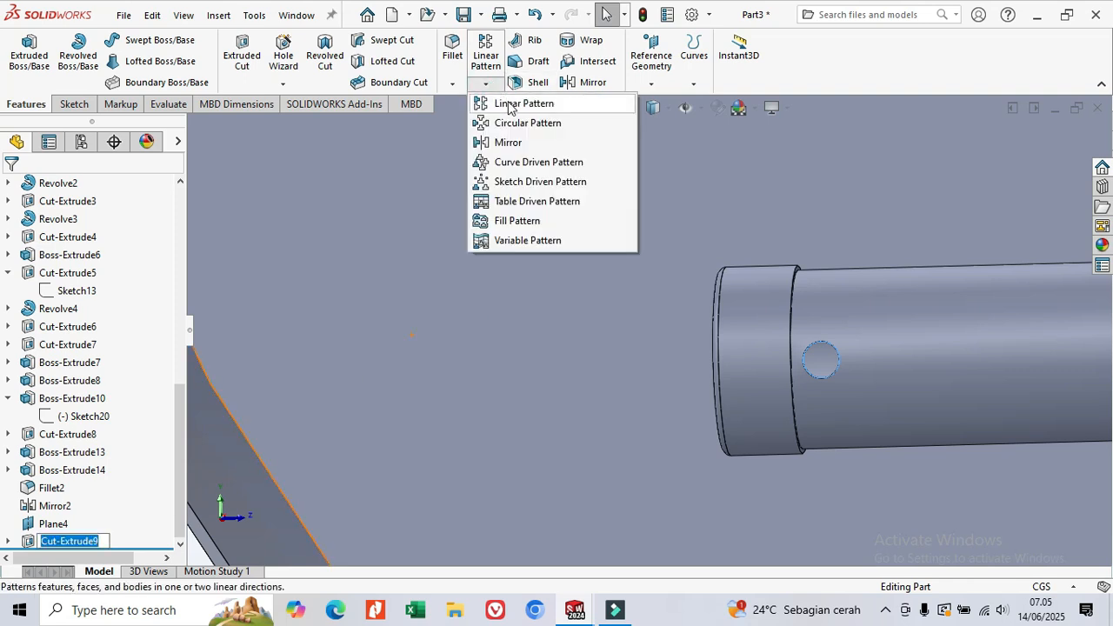
click(513, 103)
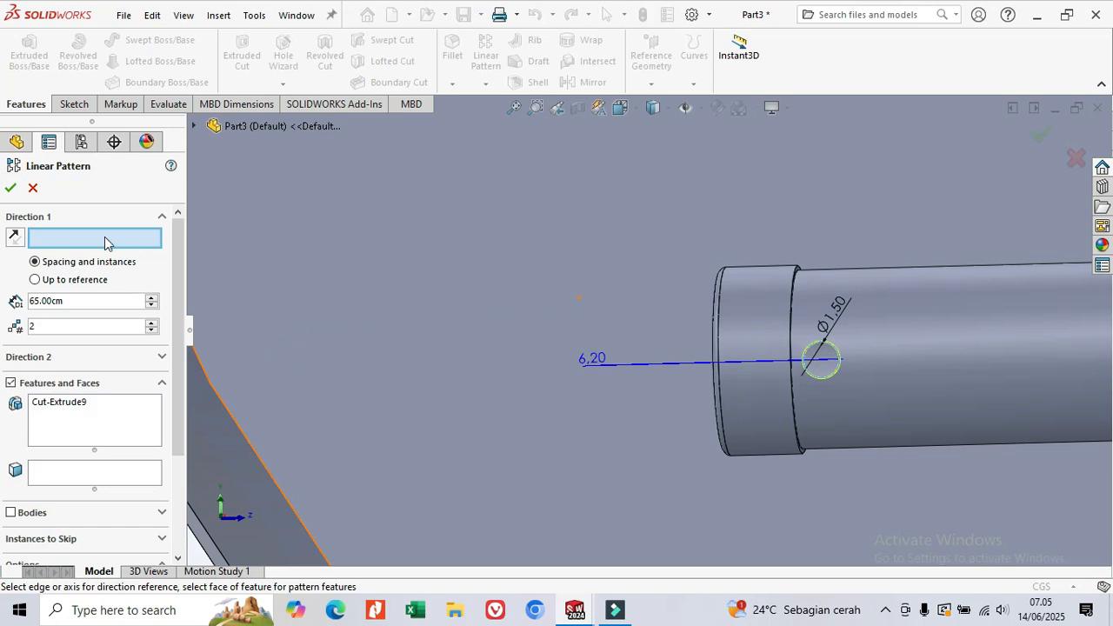
scroll(169, 494, down, 3)
scroll(144, 415, up, 3)
scroll(766, 363, up, 4)
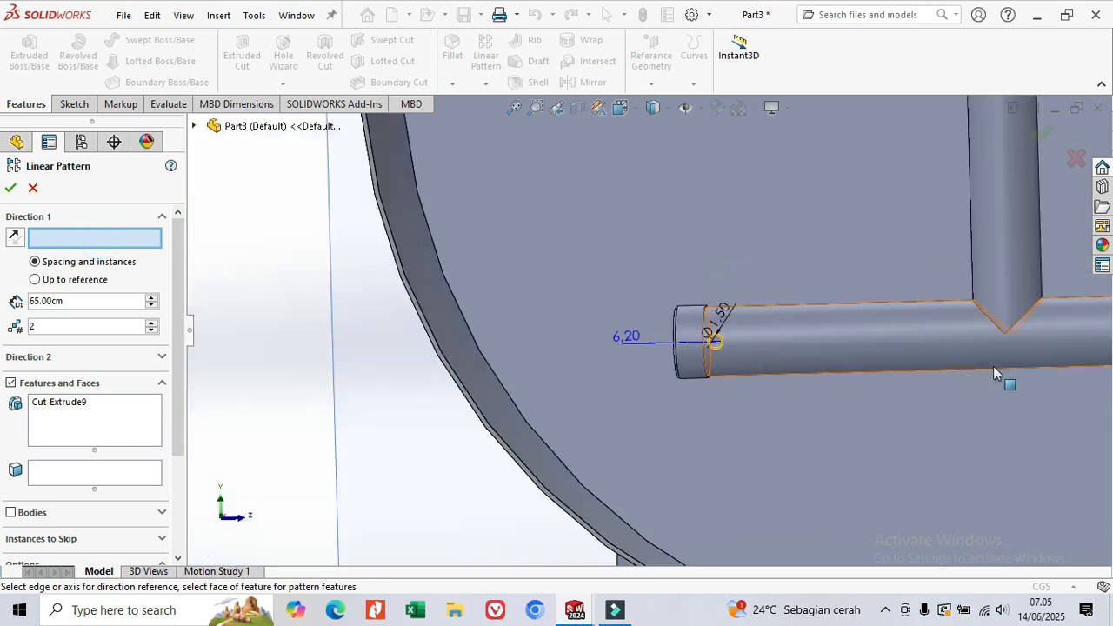
middle_drag(1060, 384, 909, 261)
click(909, 261)
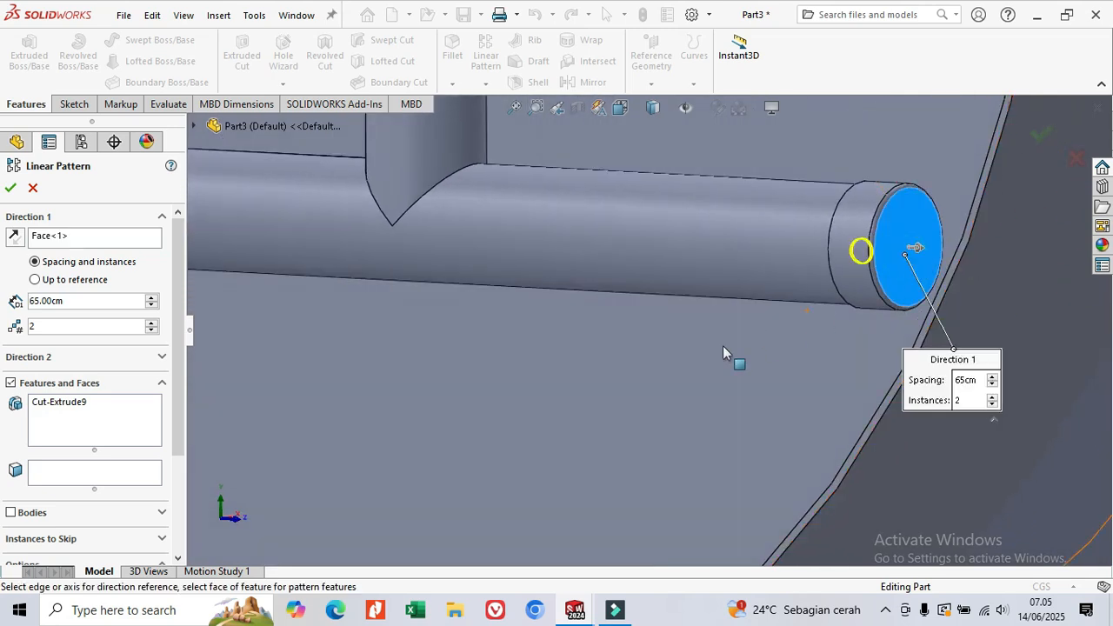
scroll(661, 352, up, 3)
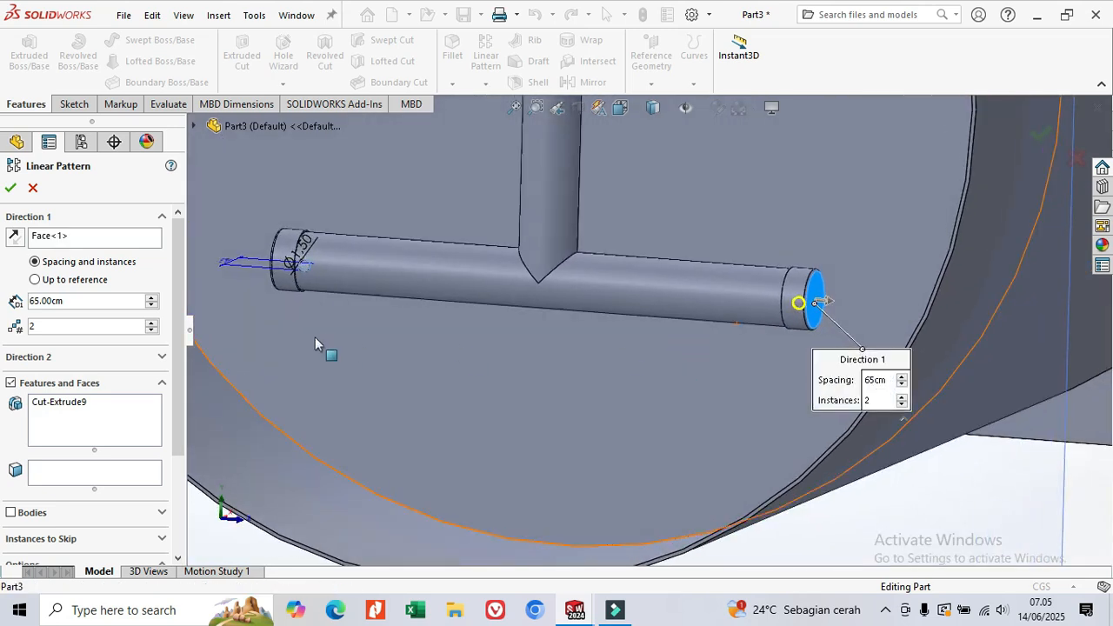
Set the linear pattern to 9 holes spaced 3 cm apart along the cross pipe and create it
double_click(62, 300)
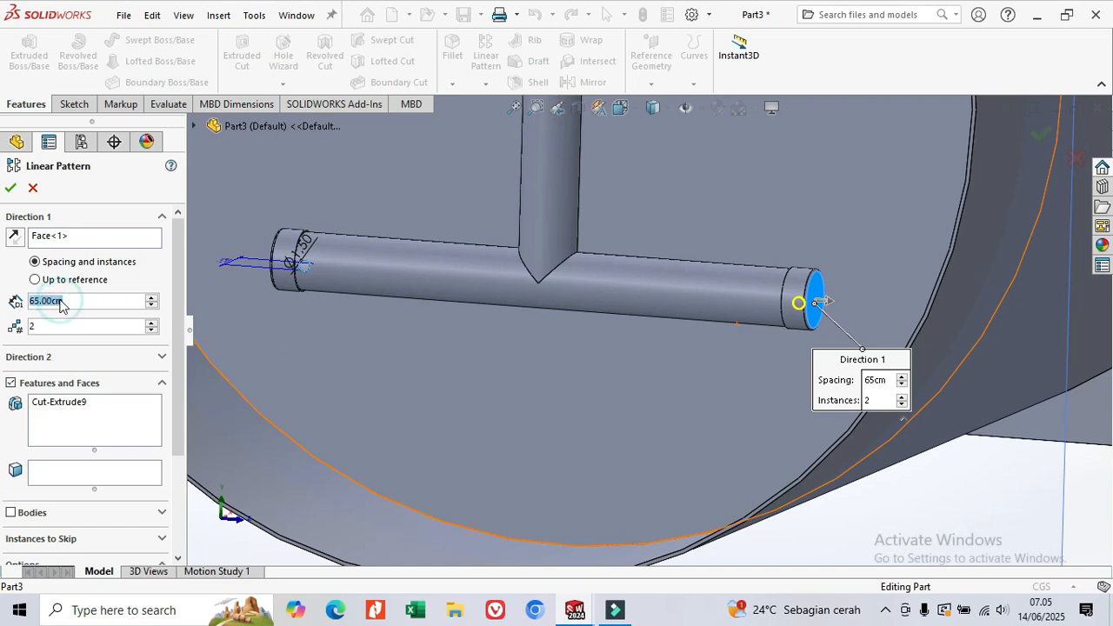
text(3)
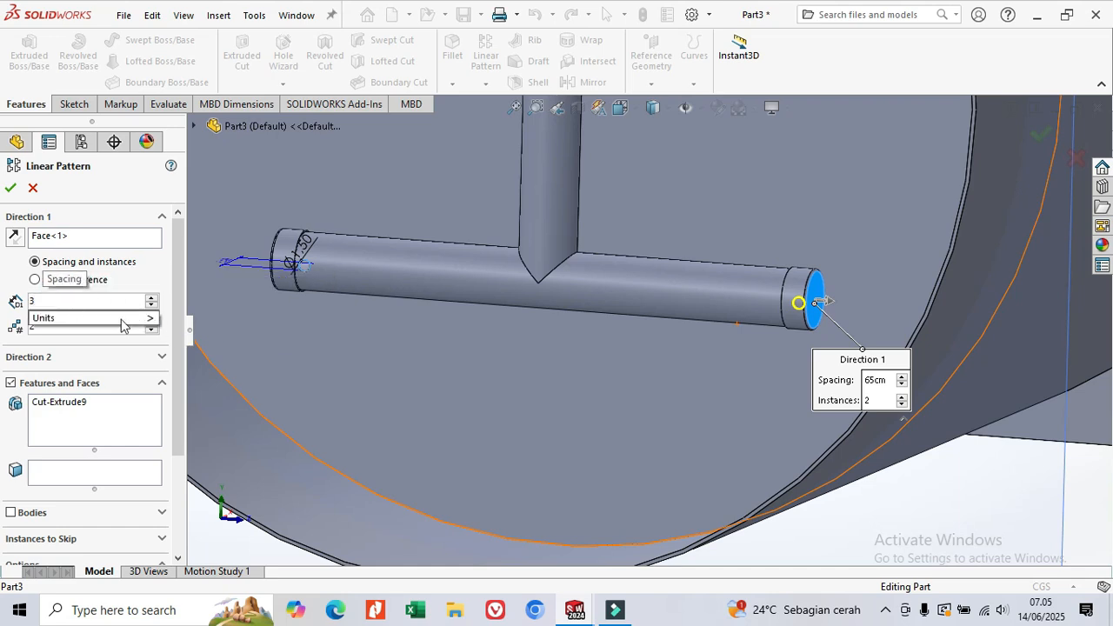
click(297, 339)
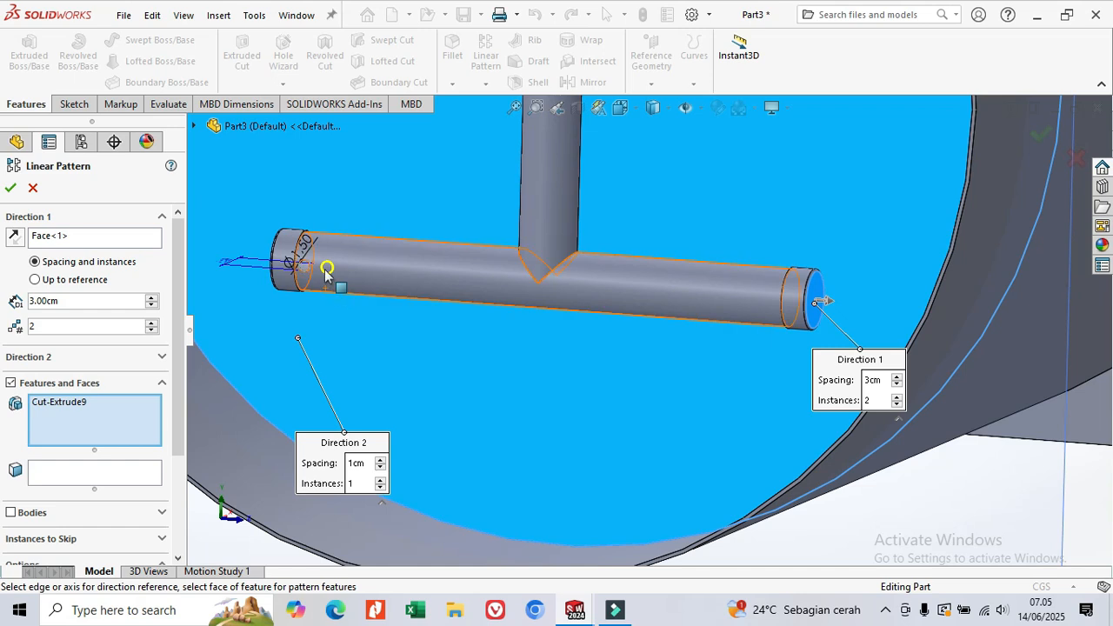
click(151, 322)
click(151, 322)
click(151, 322)
click(152, 323)
click(152, 323)
click(151, 323)
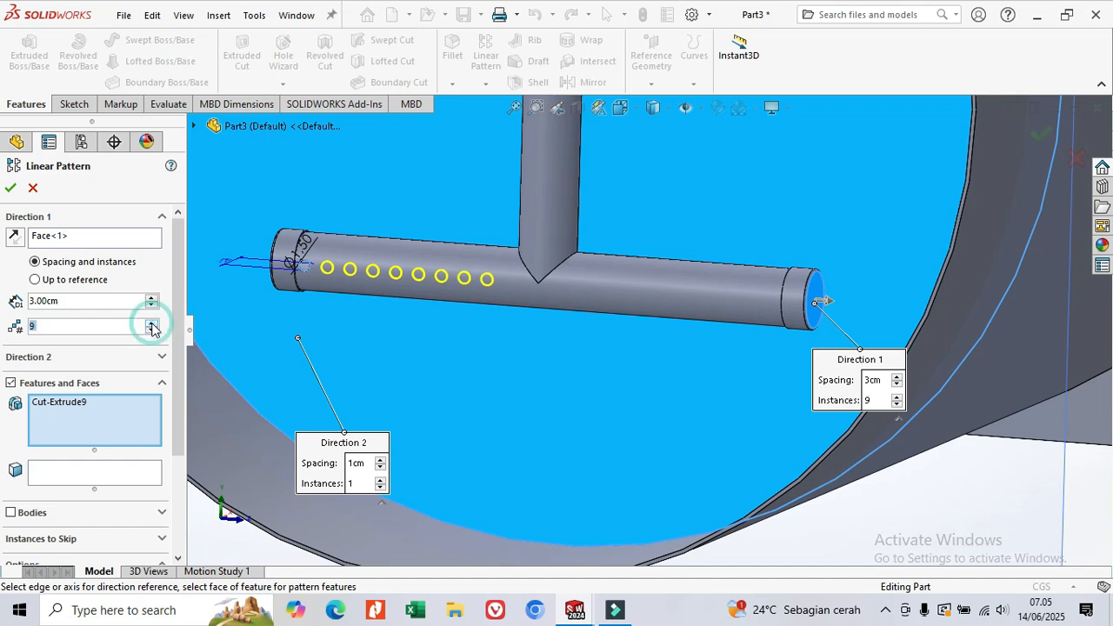
click(152, 323)
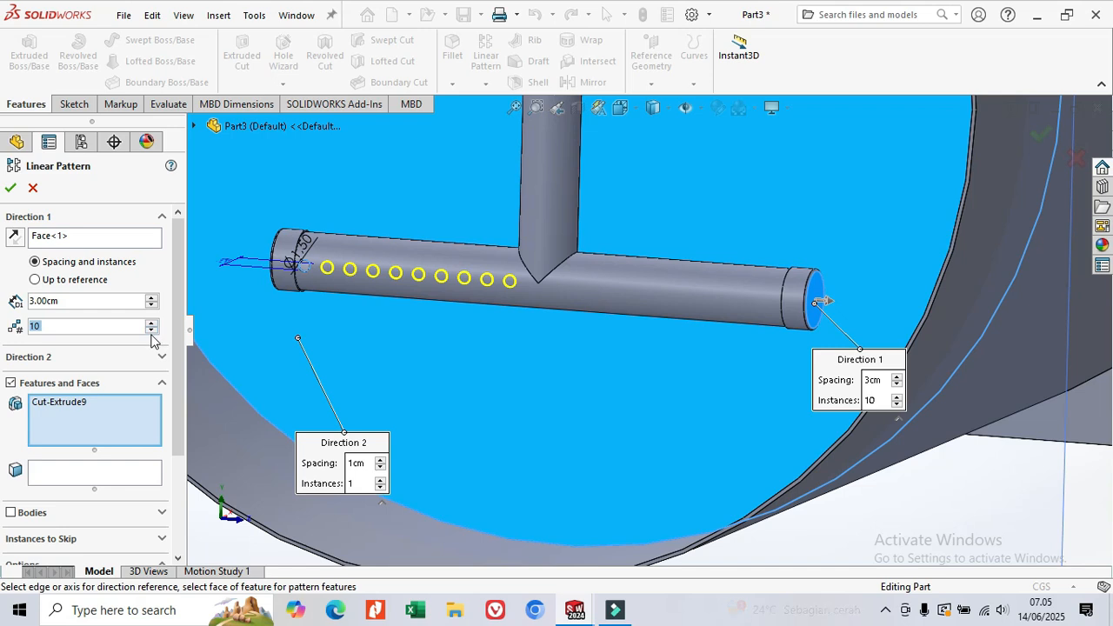
click(152, 331)
click(11, 190)
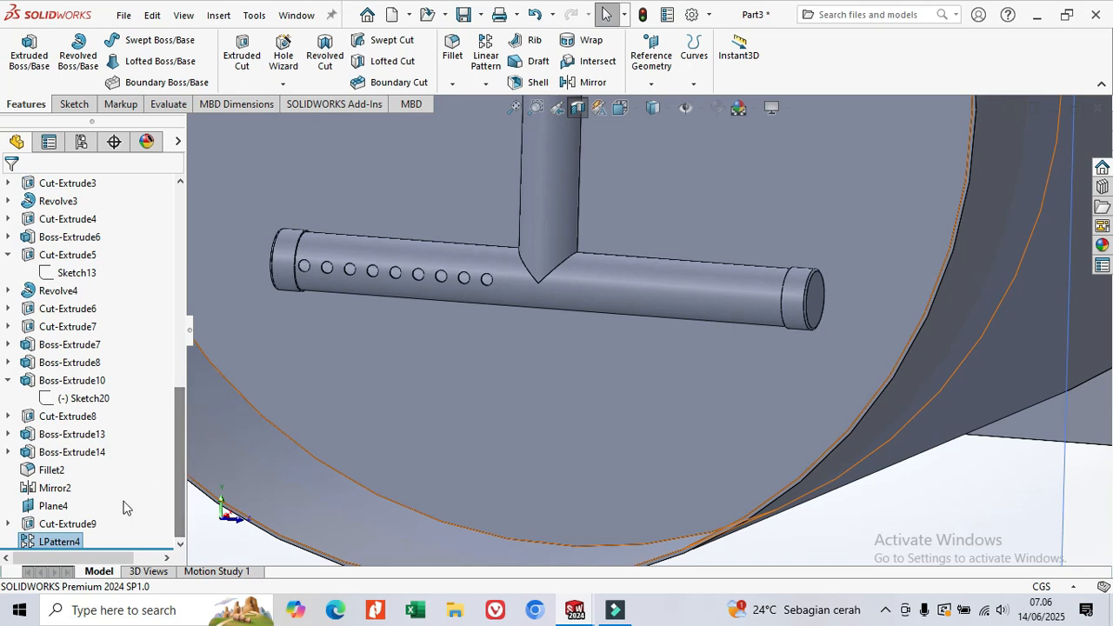
Mirror the hole cut and its linear pattern about the Front Plane onto the other half of the cross pipe
scroll(355, 317, up, 1)
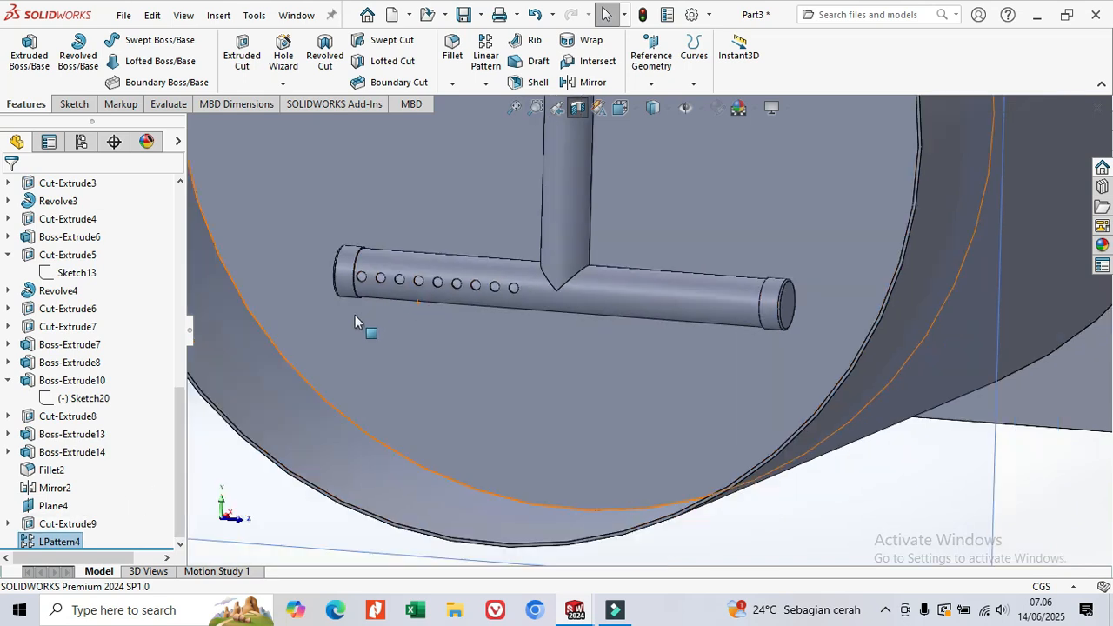
scroll(355, 321, up, 1)
middle_drag(417, 304, 425, 311)
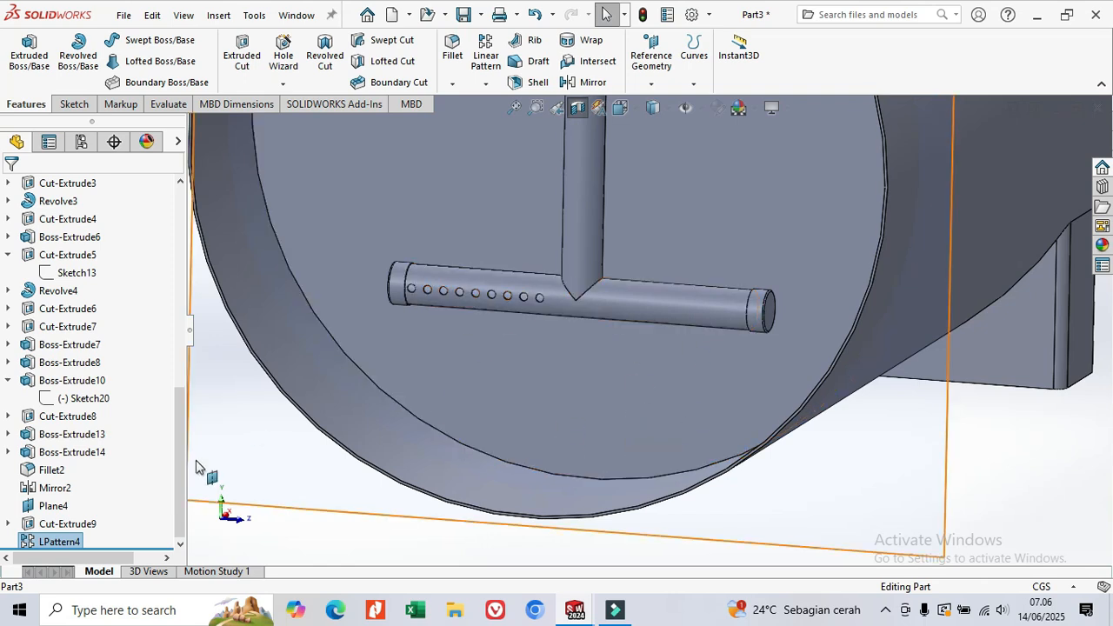
click(75, 524)
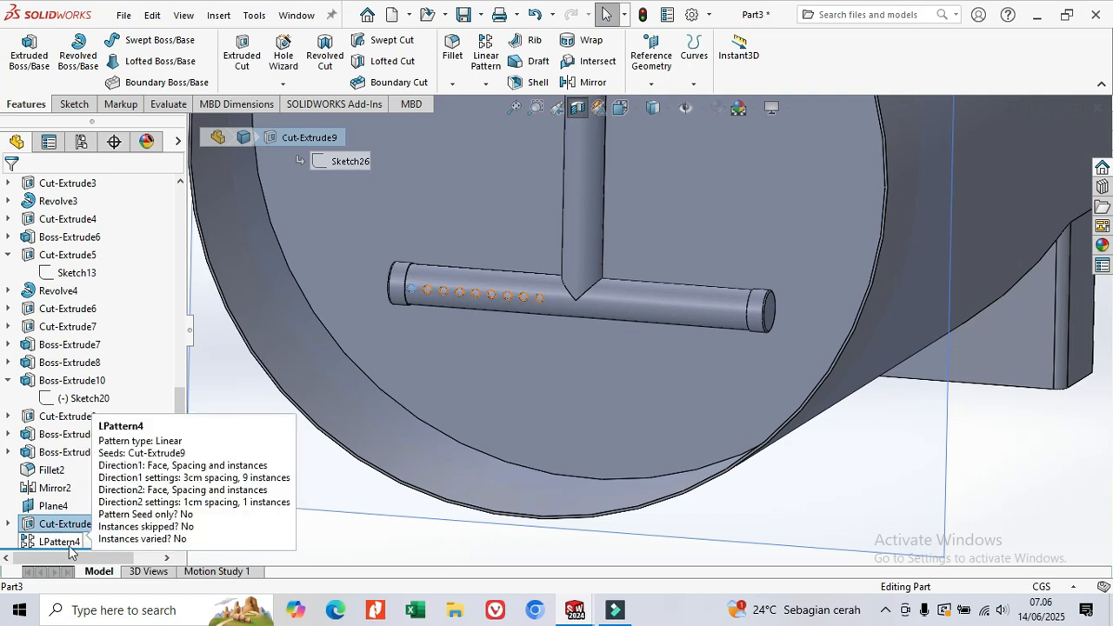
ctrl+click(69, 543)
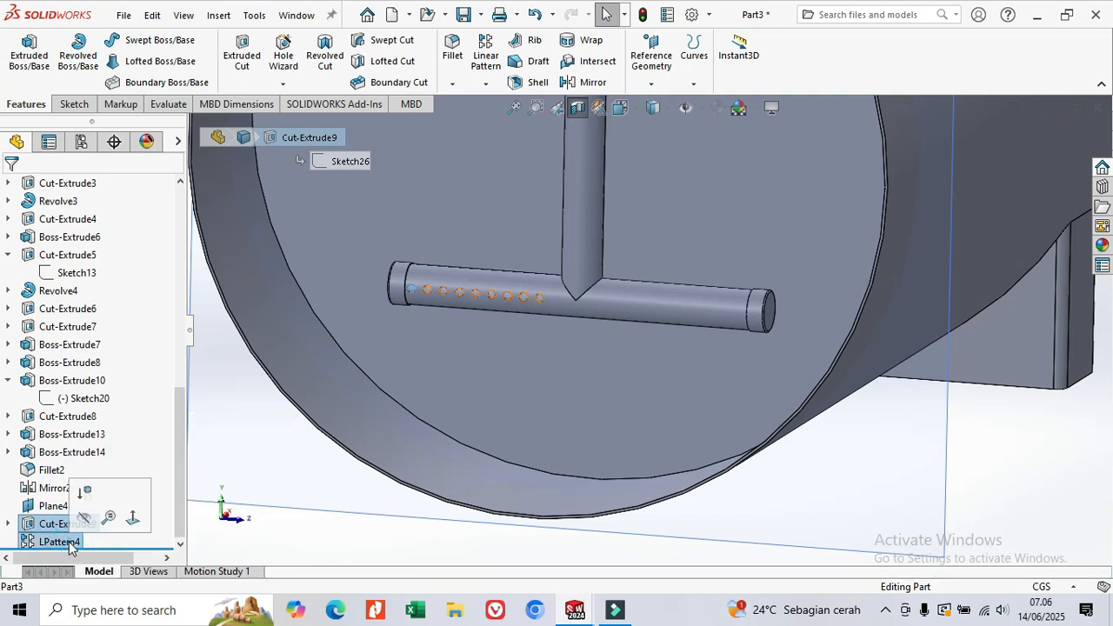
click(486, 85)
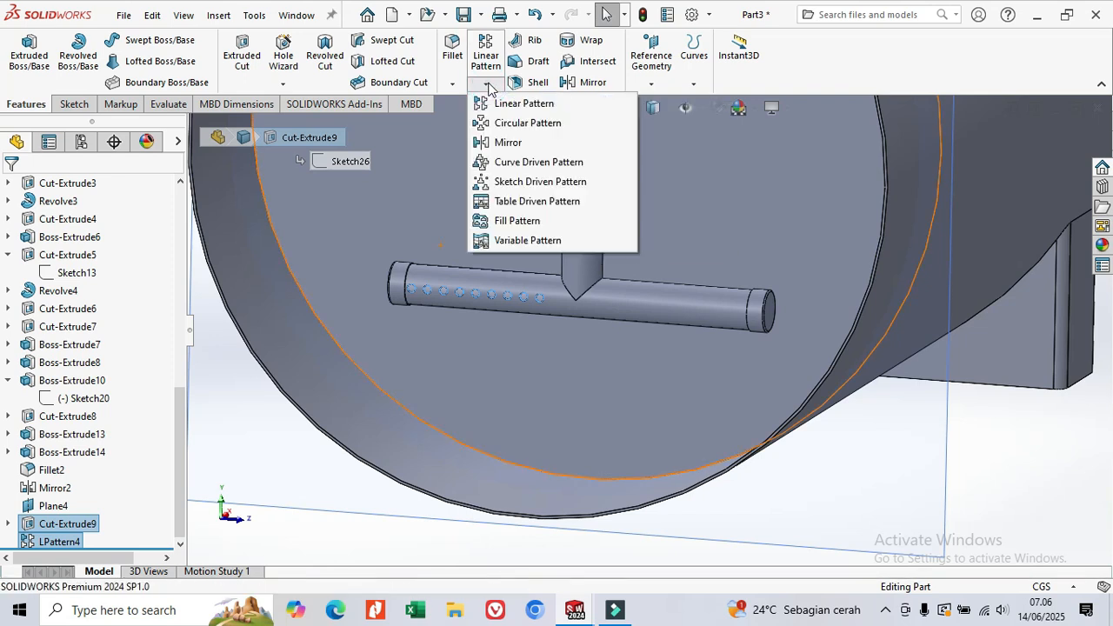
click(509, 142)
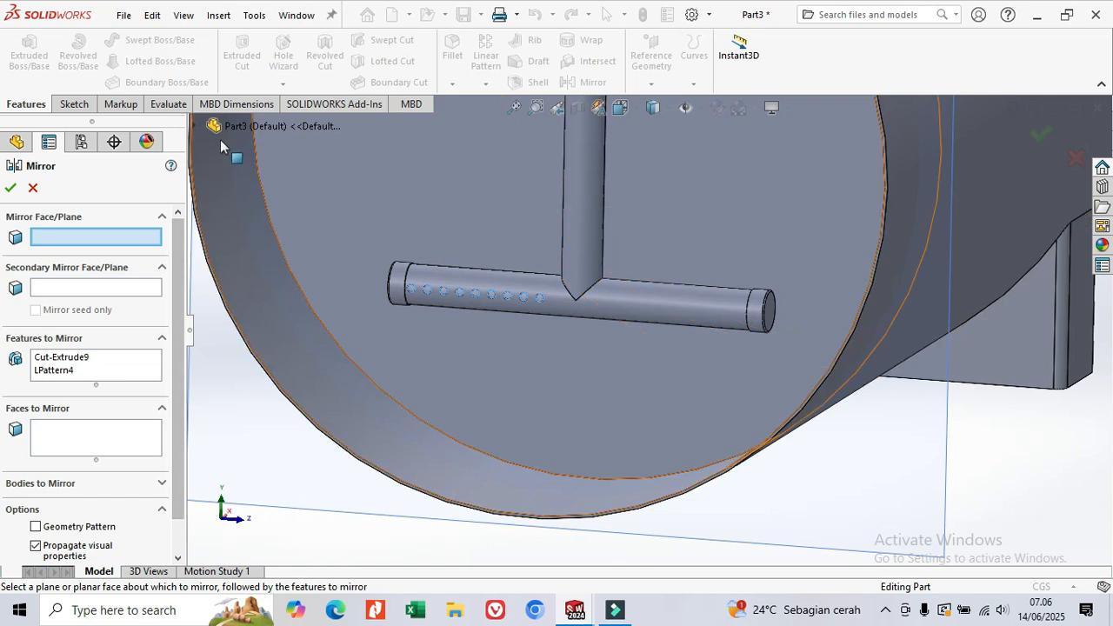
click(198, 128)
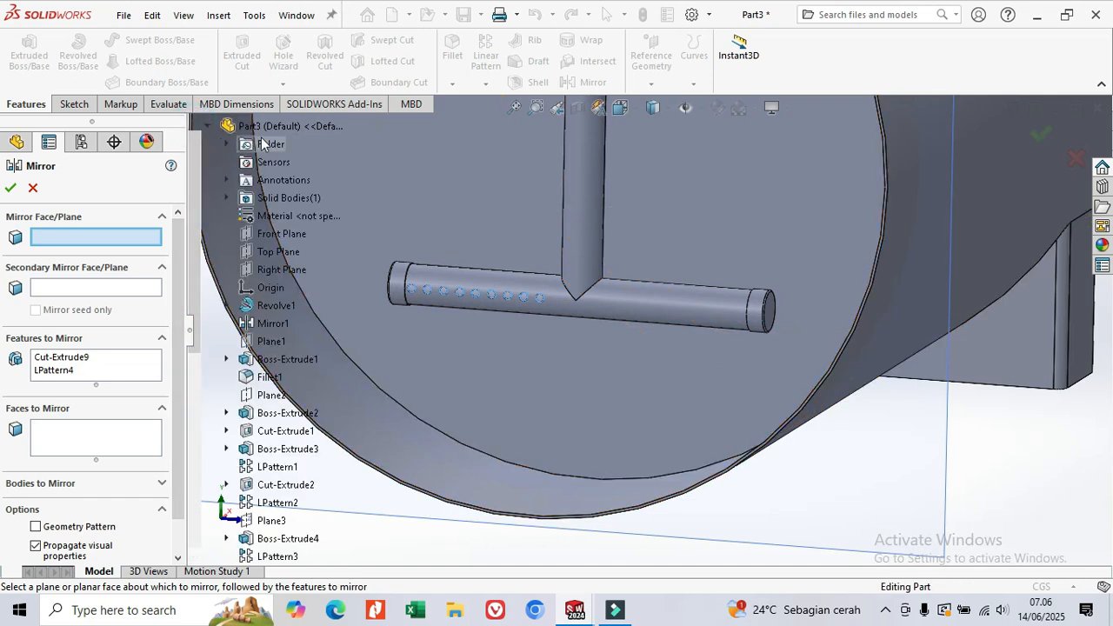
click(285, 236)
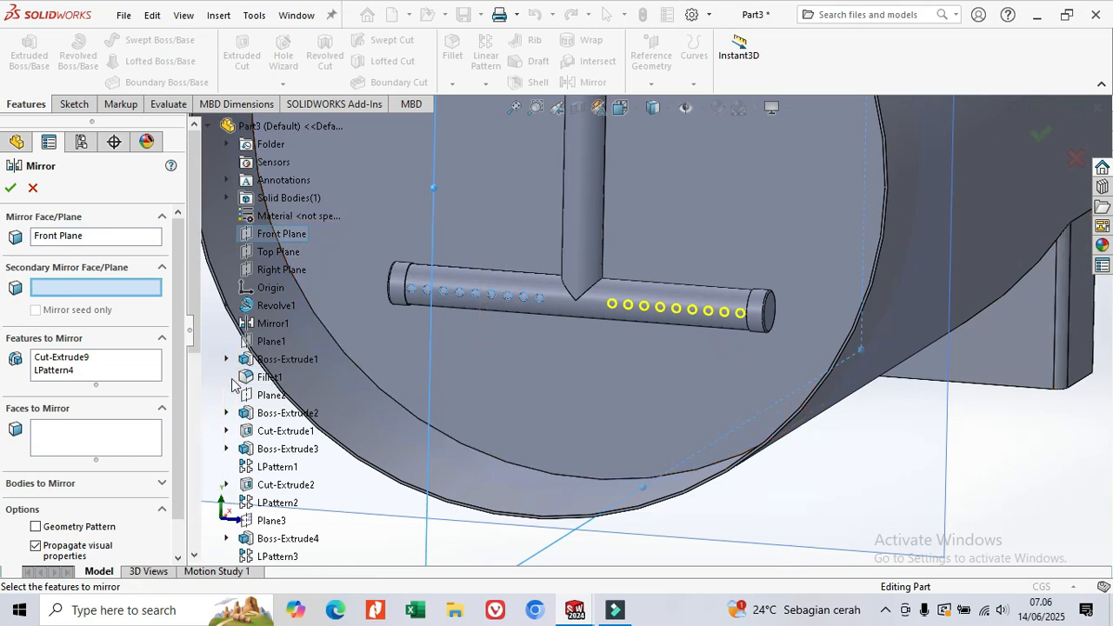
click(11, 189)
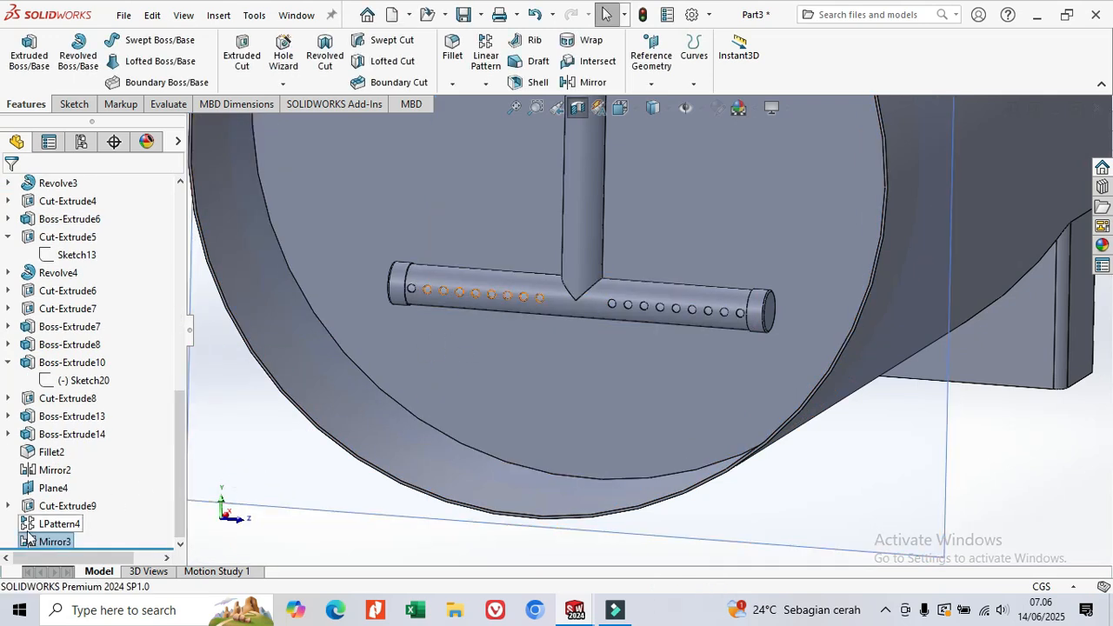
Create a reference axis from the cylindrical outer face of the cross pipe
click(654, 70)
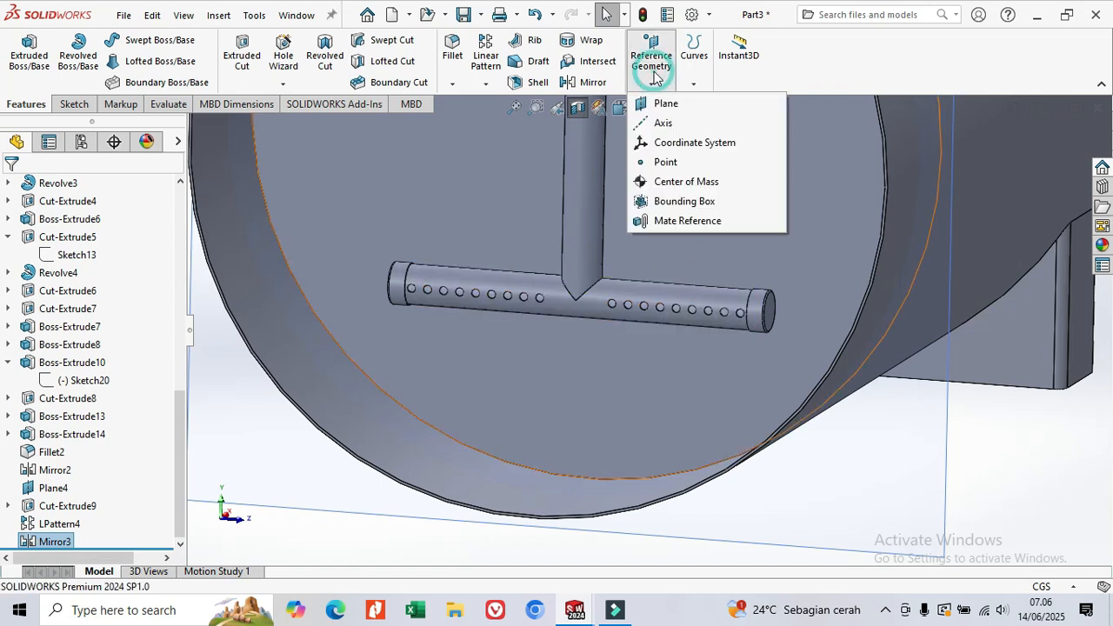
click(663, 123)
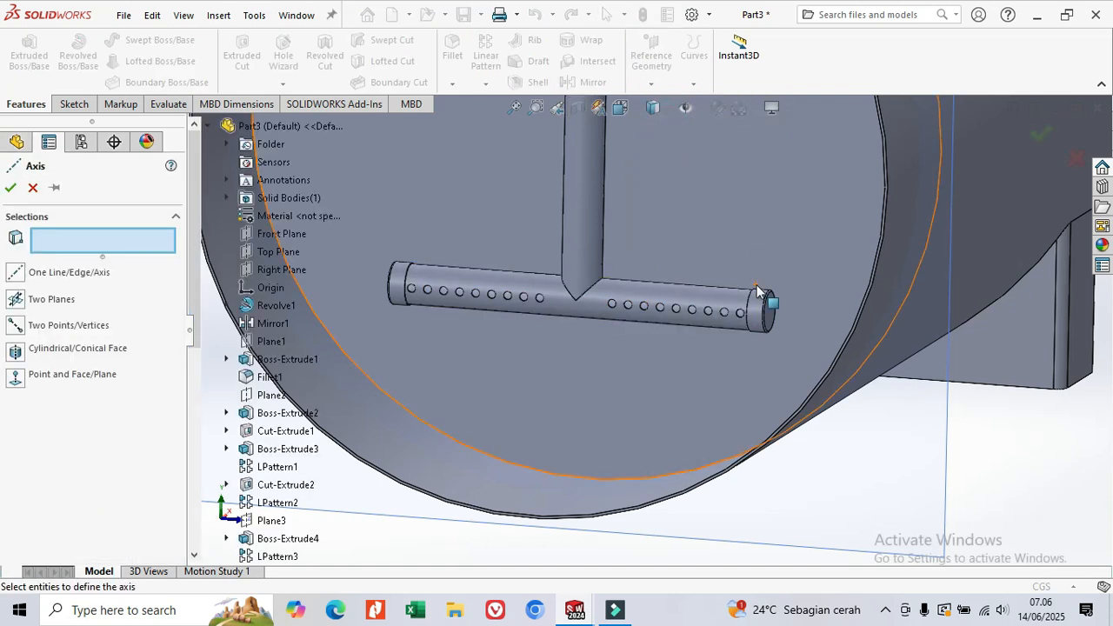
click(694, 323)
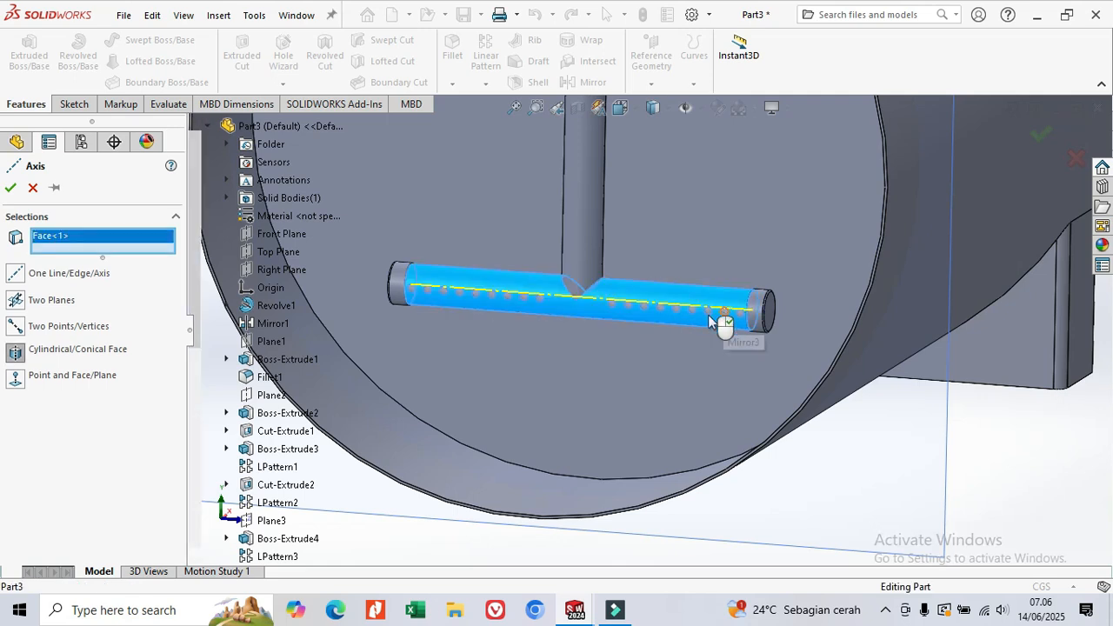
key(Return)
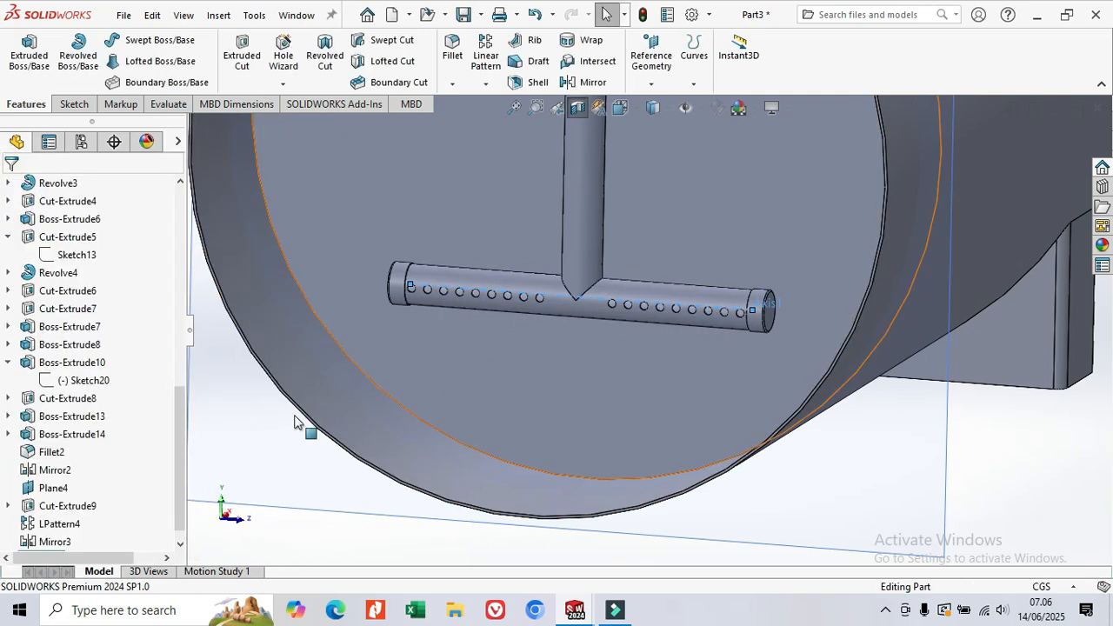
Select the hole cut, its linear pattern and the mirrored holes together as features to pattern
scroll(293, 421, up, 3)
click(67, 507)
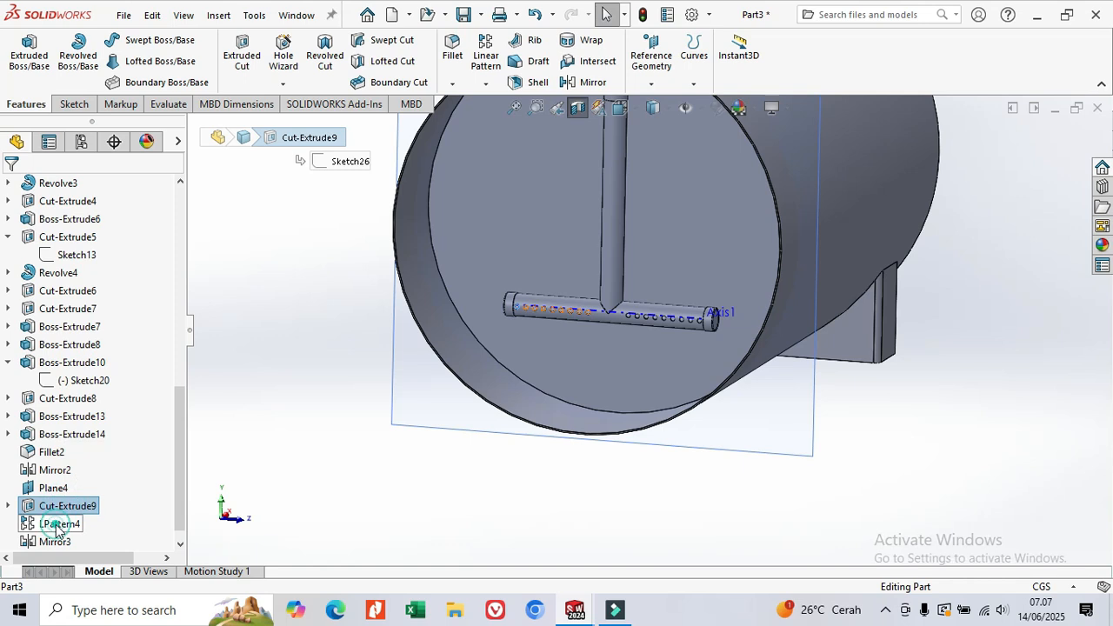
ctrl+click(55, 524)
ctrl+click(49, 543)
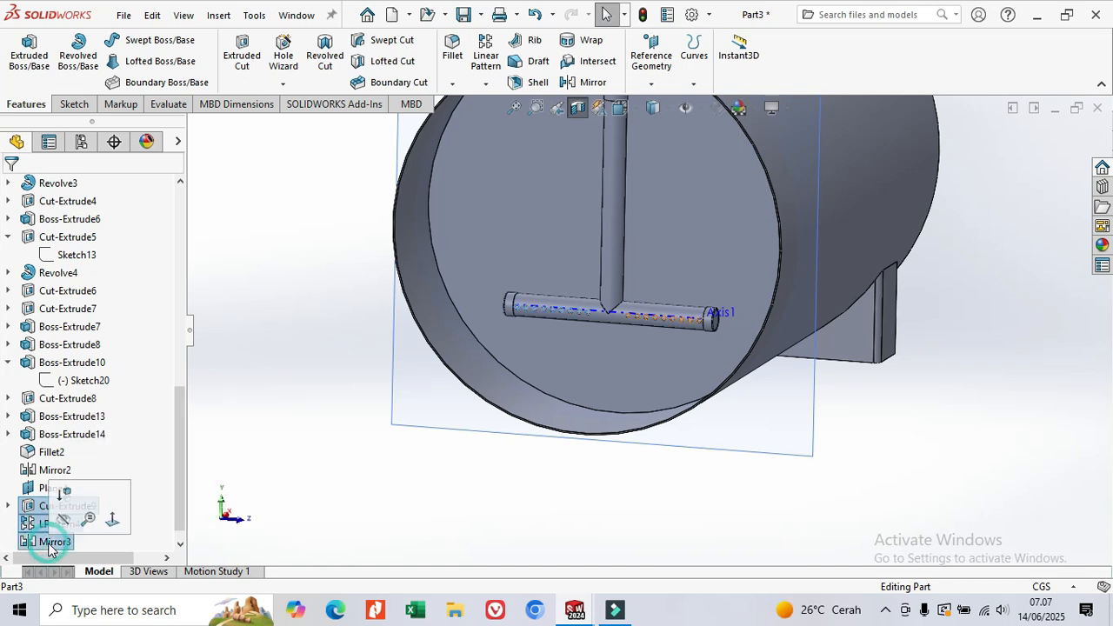